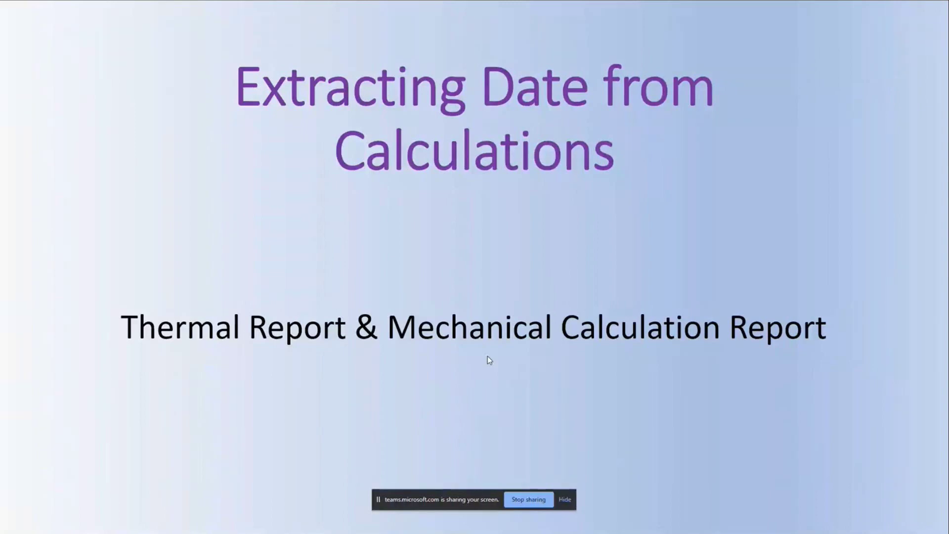
# Advance past the Thermal Report spec sheet, tube construction and tube layout slides to the Mechanical Calculation Report
pyautogui.press('Right')
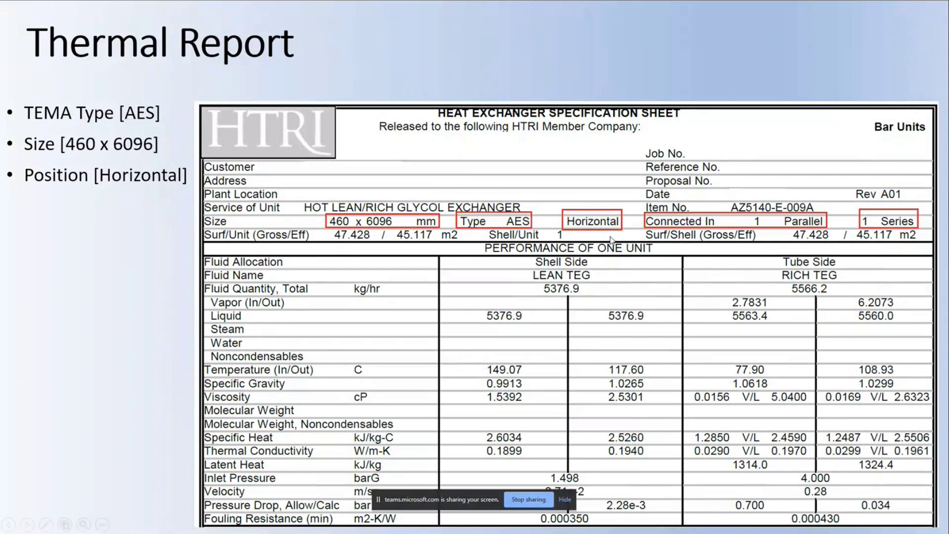
pyautogui.click(517, 224)
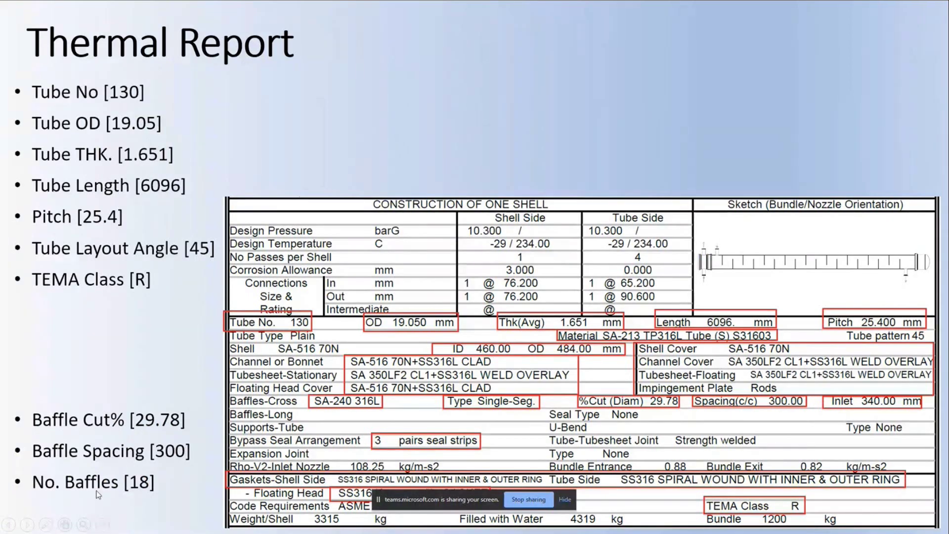
pyautogui.press('Right')
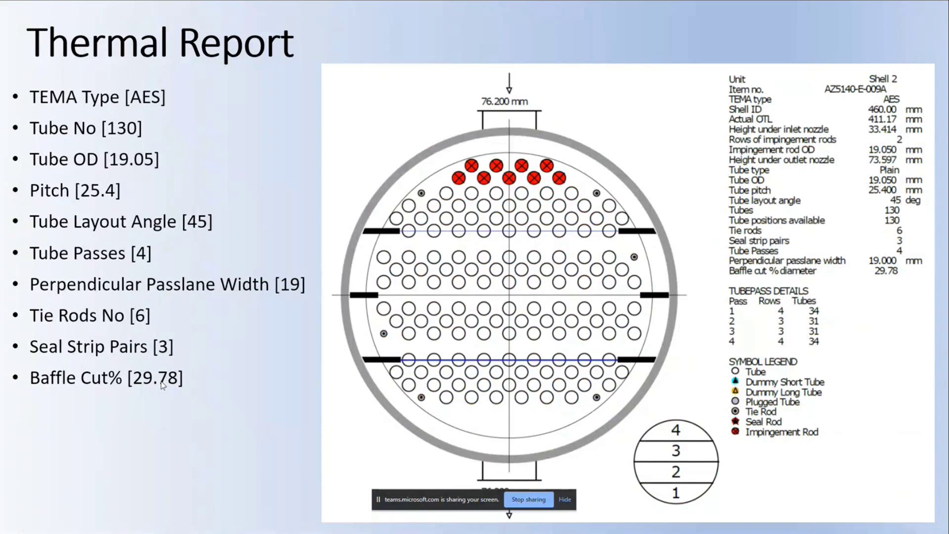
pyautogui.press('Right')
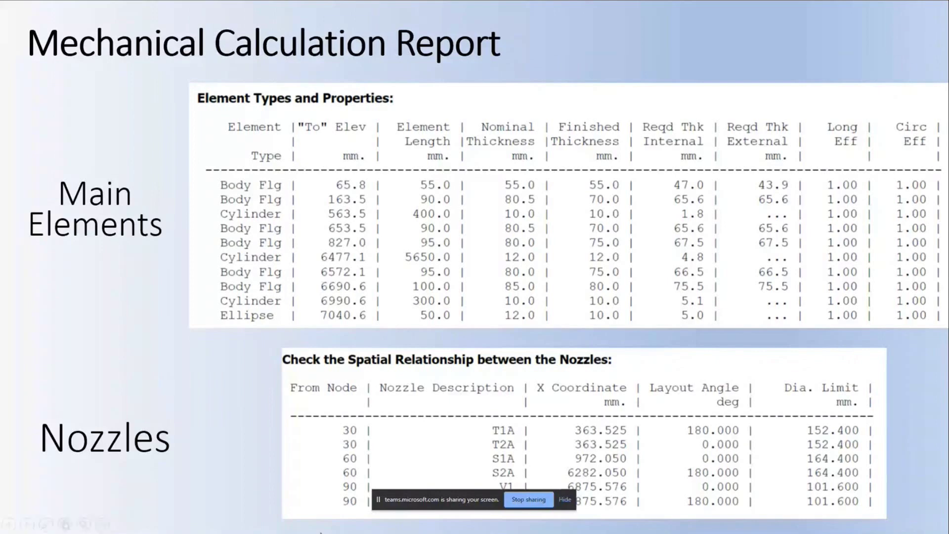
# Show the Materials and Channel Cover Data slides, end the show, and bring up the channel sketch PDF
pyautogui.click(564, 500)
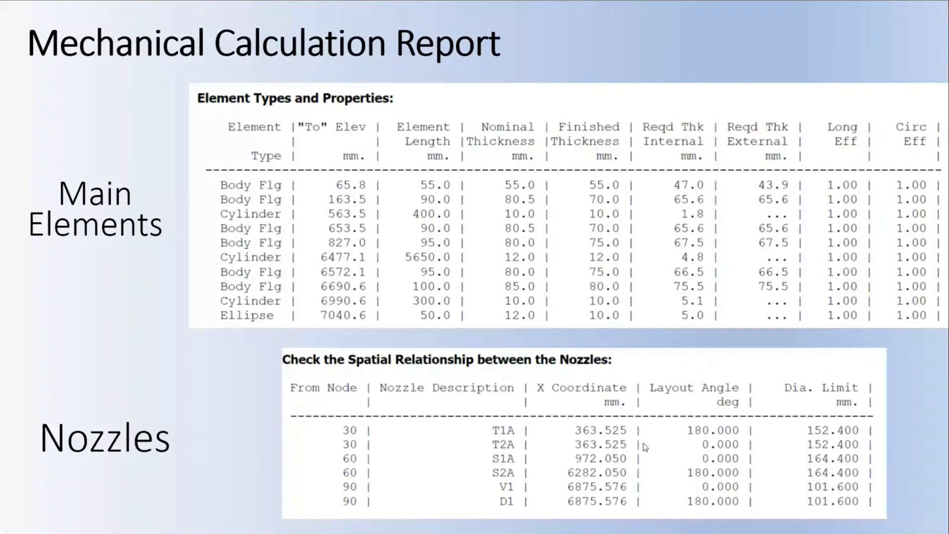
pyautogui.press('Right')
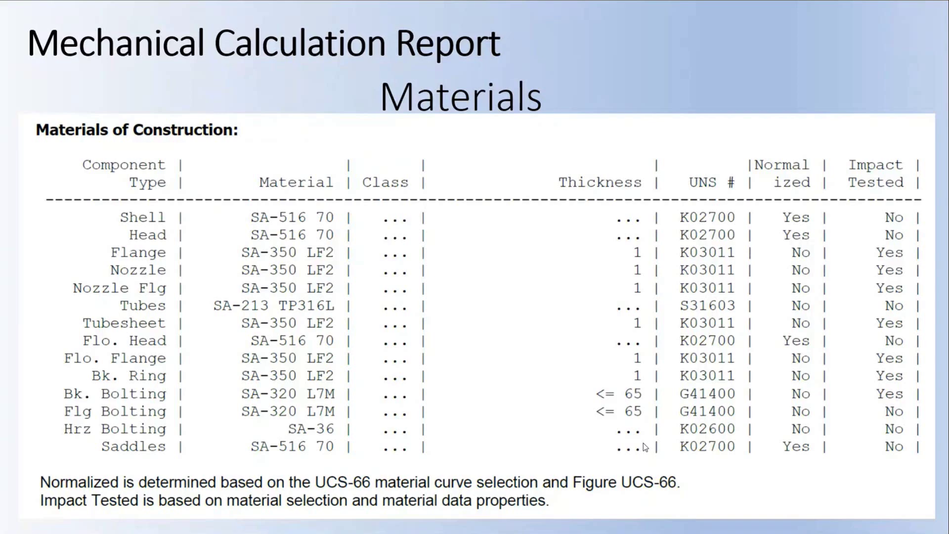
pyautogui.press('Right')
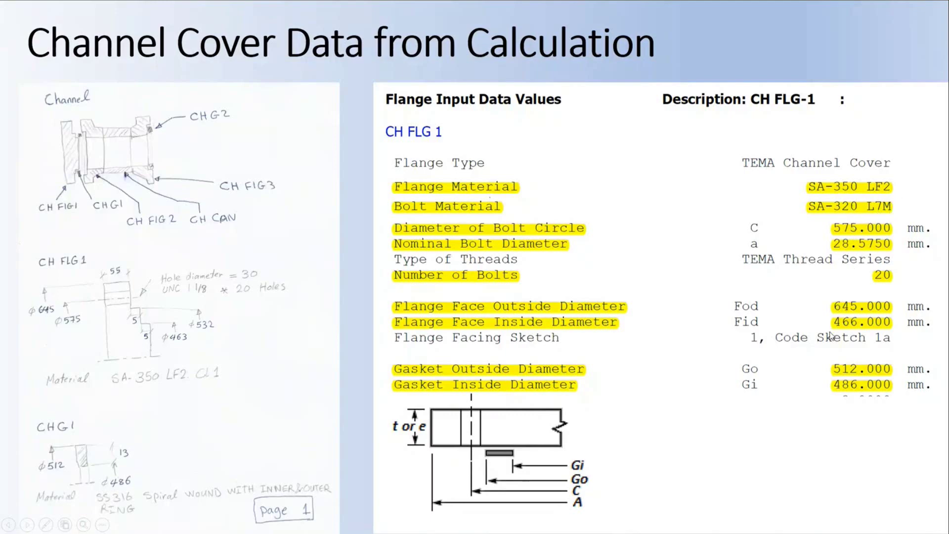
pyautogui.press('Escape')
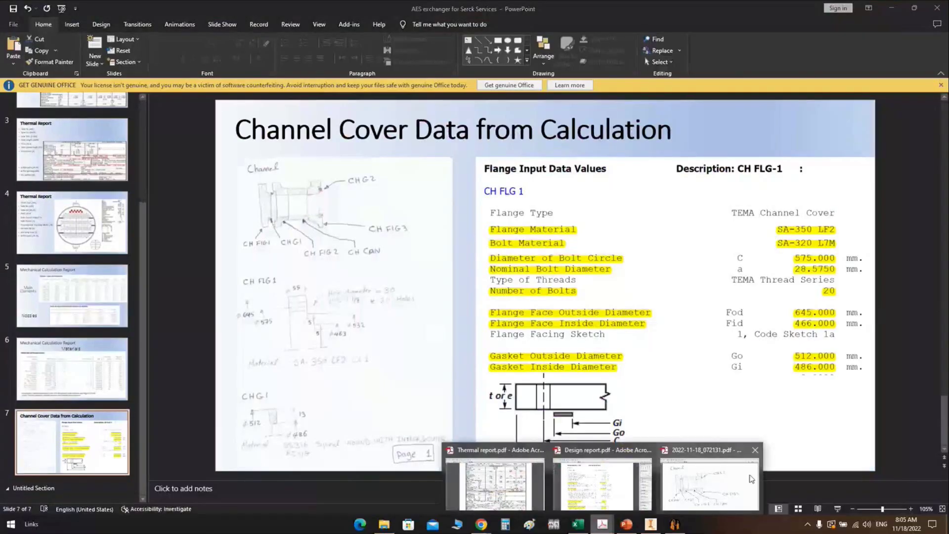
pyautogui.click(751, 478)
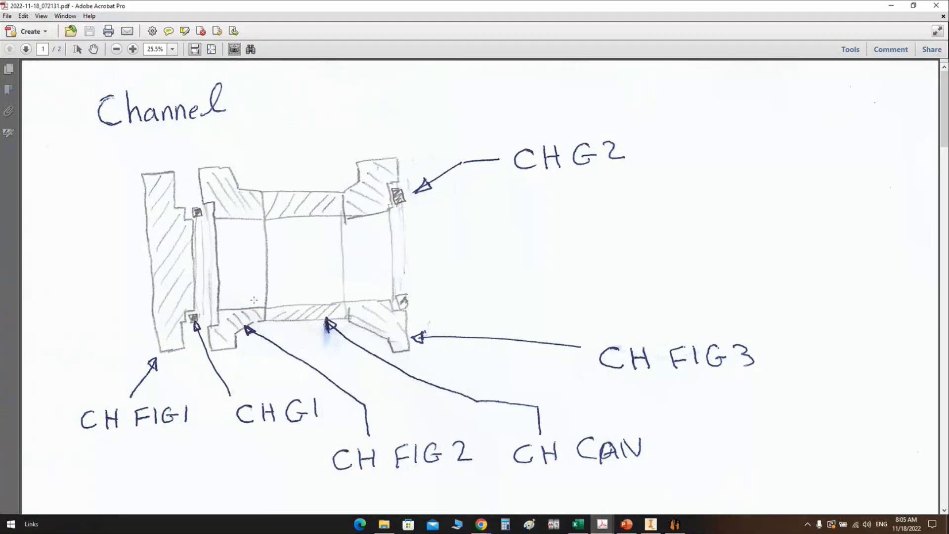
# Mark out the channel sketch's left flange, can and right flange, then select the CH FLG label
pyautogui.scroll(-1, 169, 121)
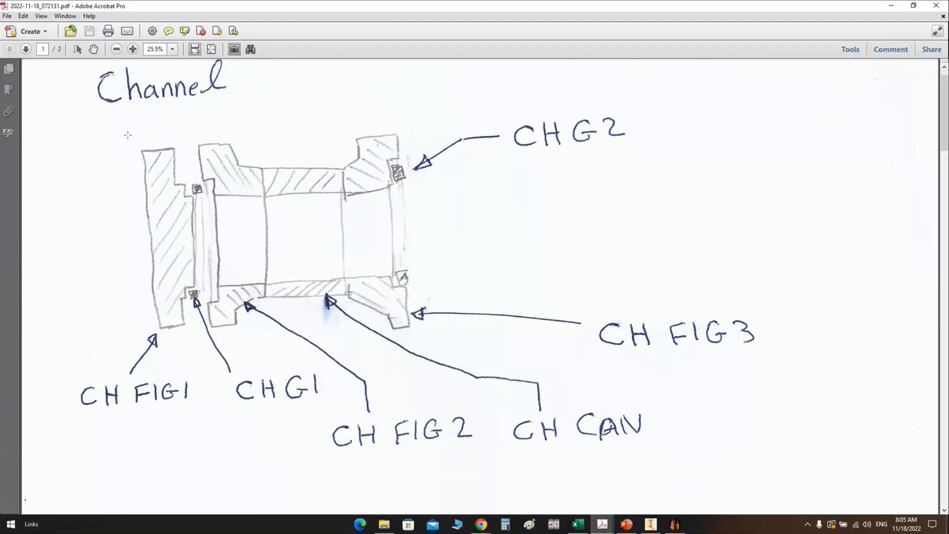
pyautogui.moveTo(128, 134)
pyautogui.mouseDown()
pyautogui.moveTo(194, 257)
pyautogui.moveTo(199, 351)
pyautogui.mouseUp()
pyautogui.moveTo(192, 128); pyautogui.dragTo(298, 124)
pyautogui.scroll(-1, 151, 368)
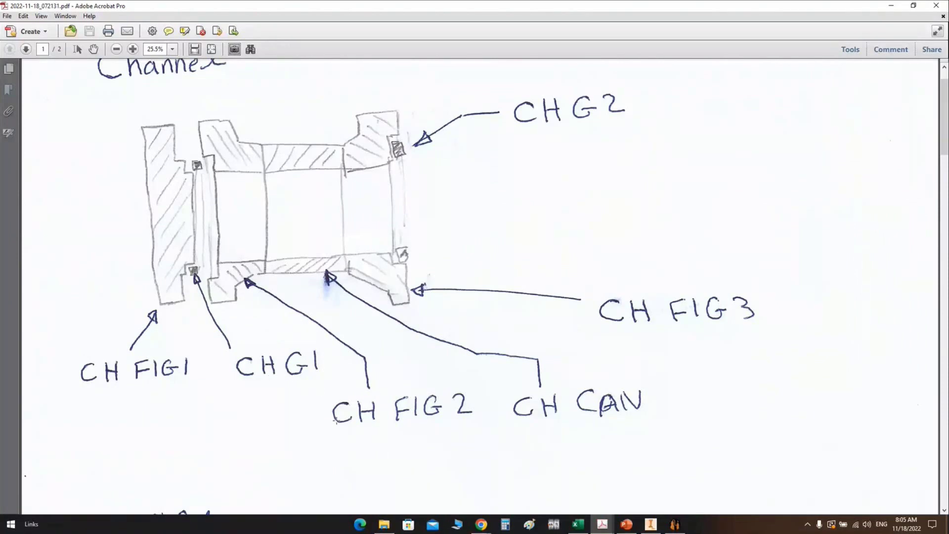
pyautogui.scroll(-10, 438, 419)
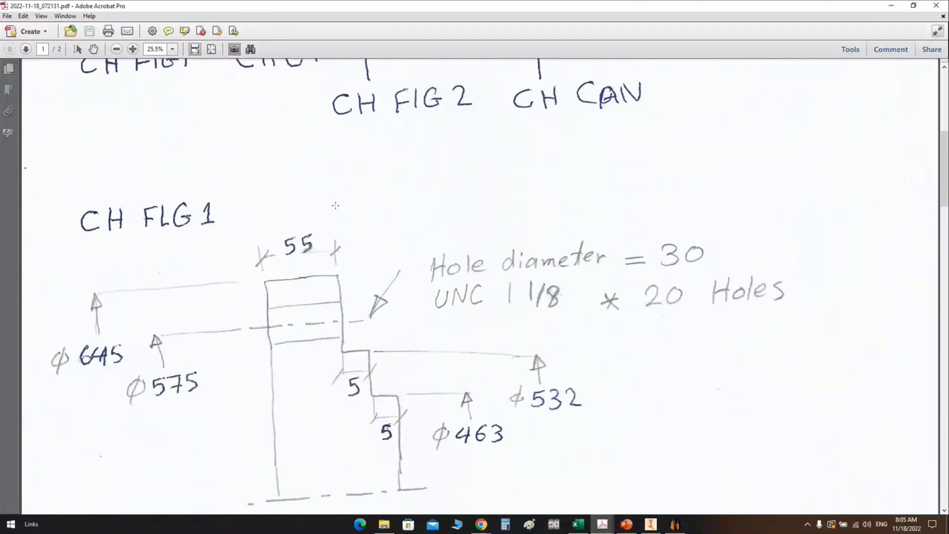
pyautogui.keyDown('ctrl'); pyautogui.scroll(-3, 299, 210); pyautogui.keyUp('ctrl')
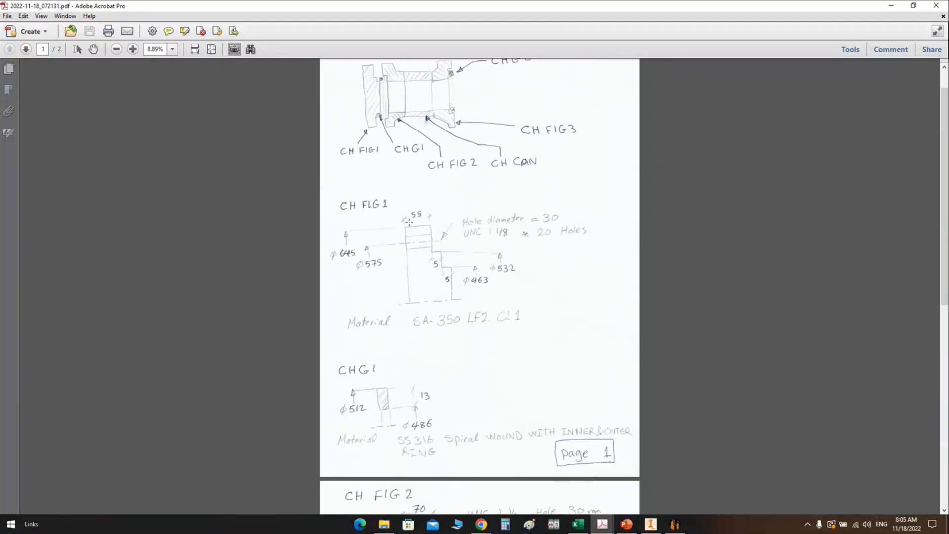
pyautogui.keyDown('ctrl'); pyautogui.scroll(3, 408, 221); pyautogui.keyUp('ctrl')
pyautogui.scroll(-3, 409, 216)
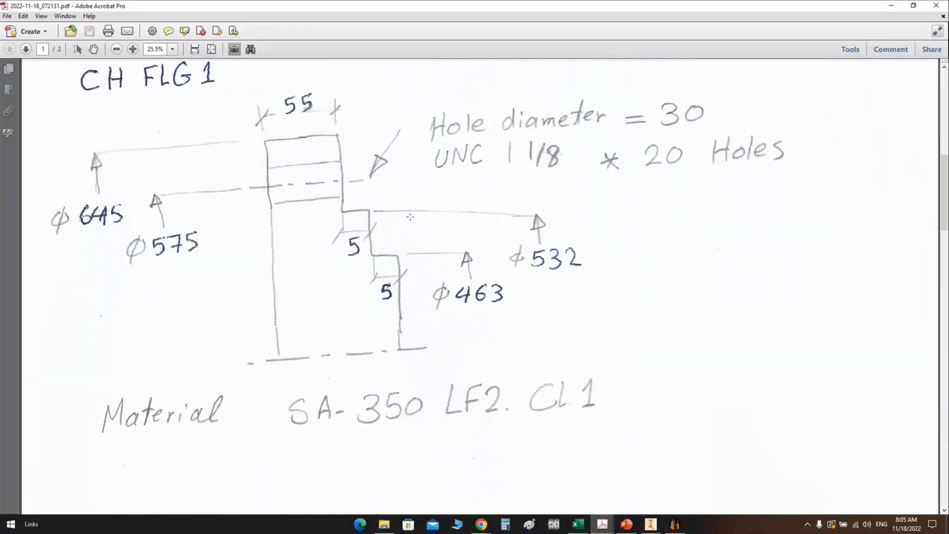
pyautogui.scroll(1, 410, 217)
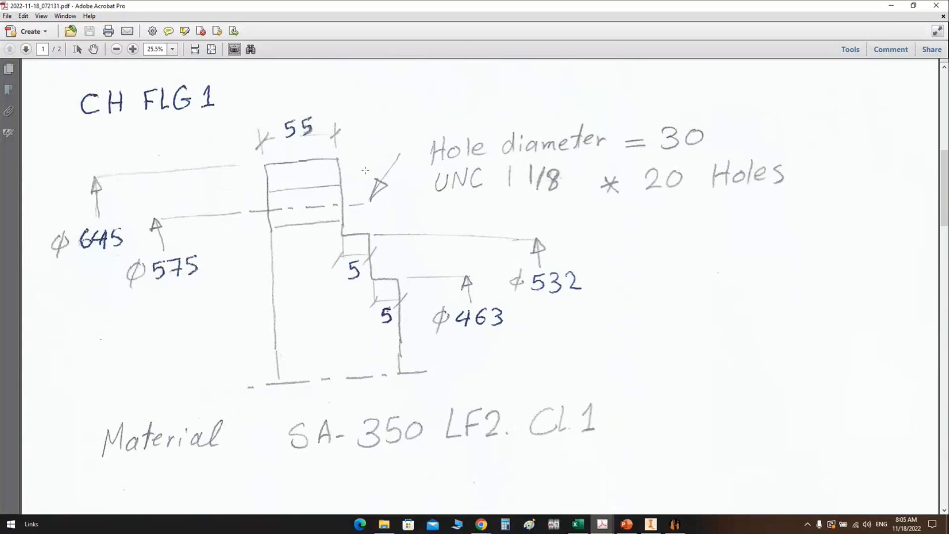
pyautogui.moveTo(79, 88); pyautogui.dragTo(226, 119)
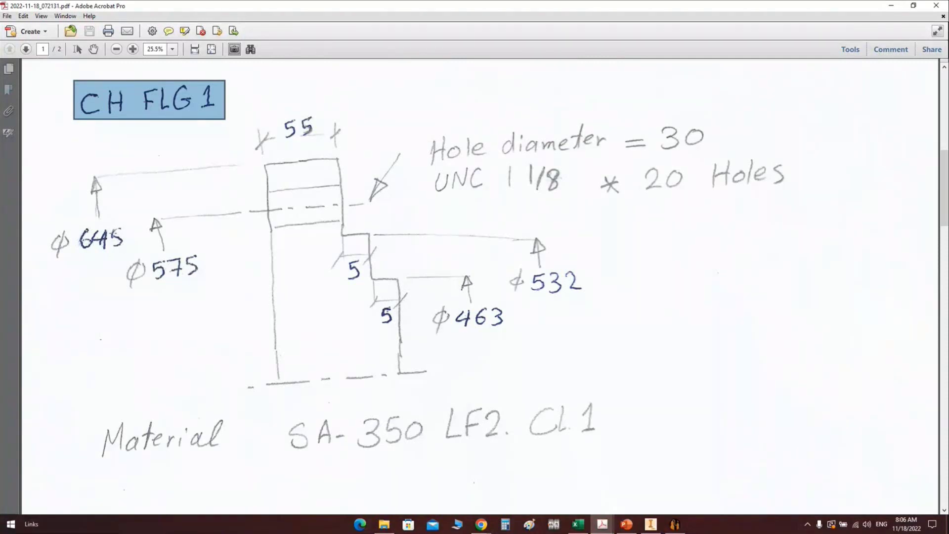
# Mark the 645 outside diameter on the CH FLG 1 sketch and scroll down to CHG1
pyautogui.click(626, 525)
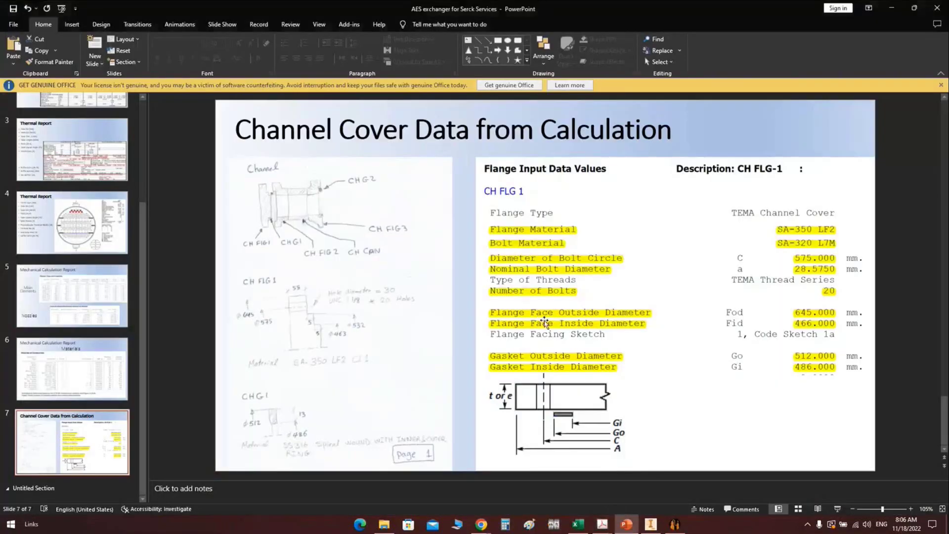
pyautogui.click(602, 524)
pyautogui.click(718, 454)
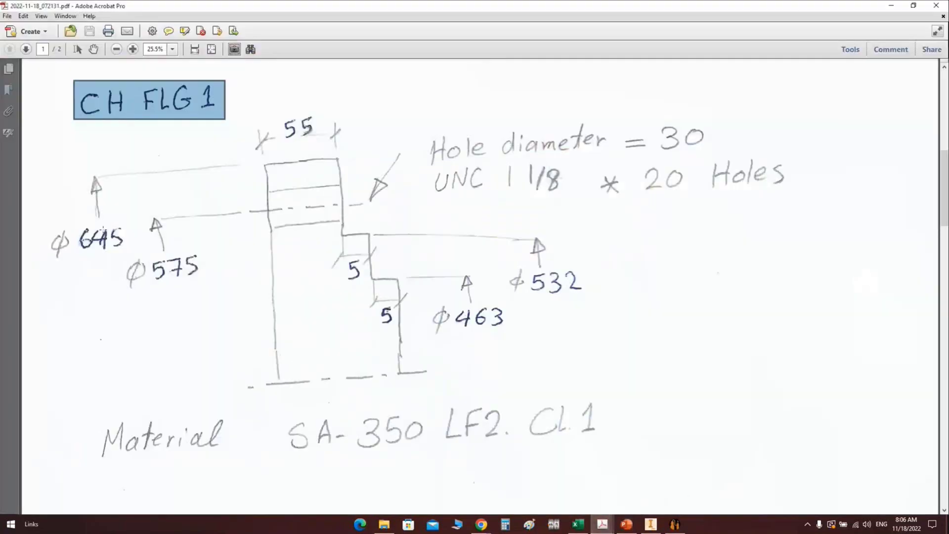
pyautogui.moveTo(47, 224); pyautogui.dragTo(118, 251)
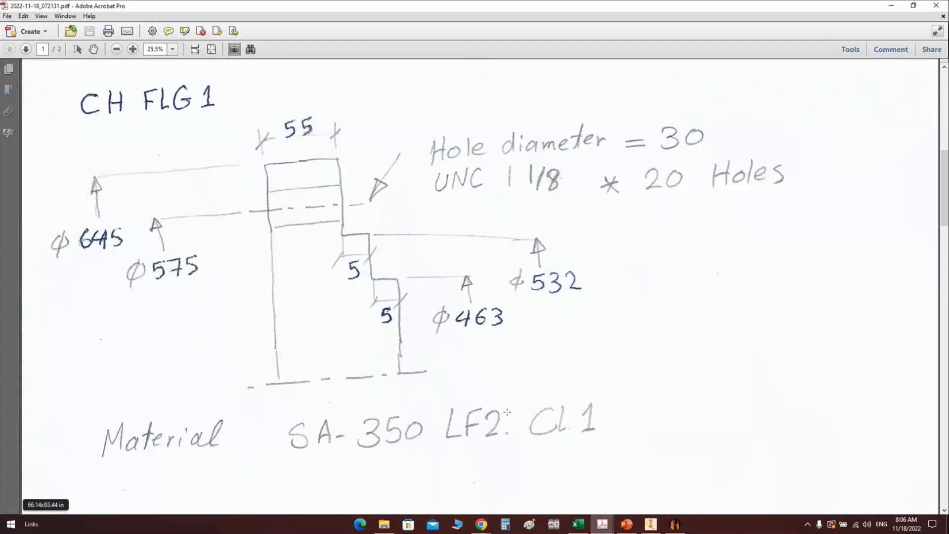
pyautogui.scroll(-5, 507, 412)
pyautogui.scroll(-3, 366, 348)
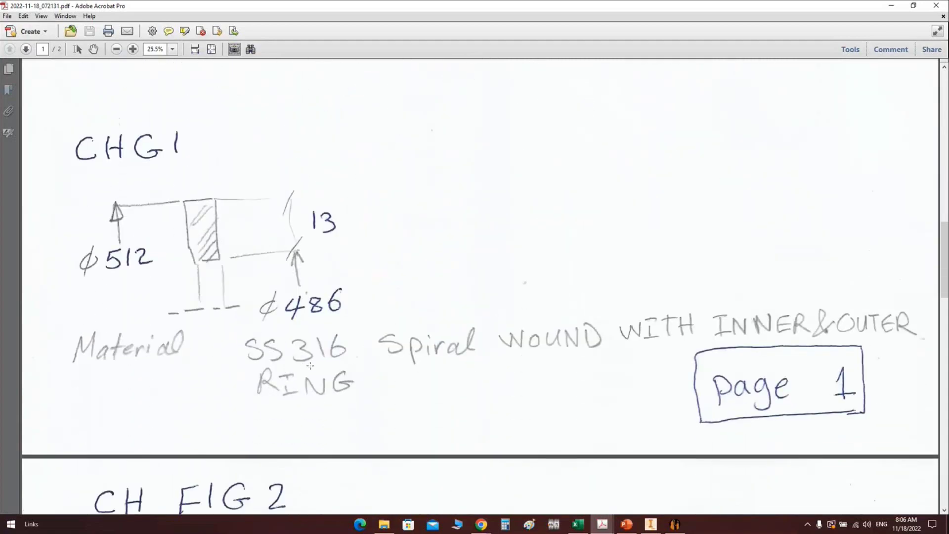
# Scroll past the CH FIG 2, CH CAN and CH FIG 3 sketches, then switch to the generator
pyautogui.scroll(-5, 323, 370)
pyautogui.scroll(-2, 324, 370)
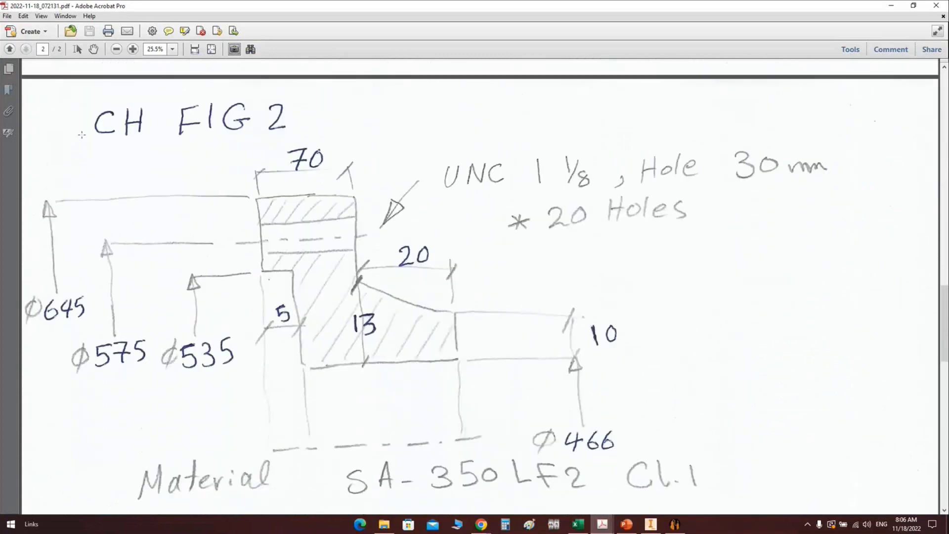
pyautogui.scroll(-1, 187, 160)
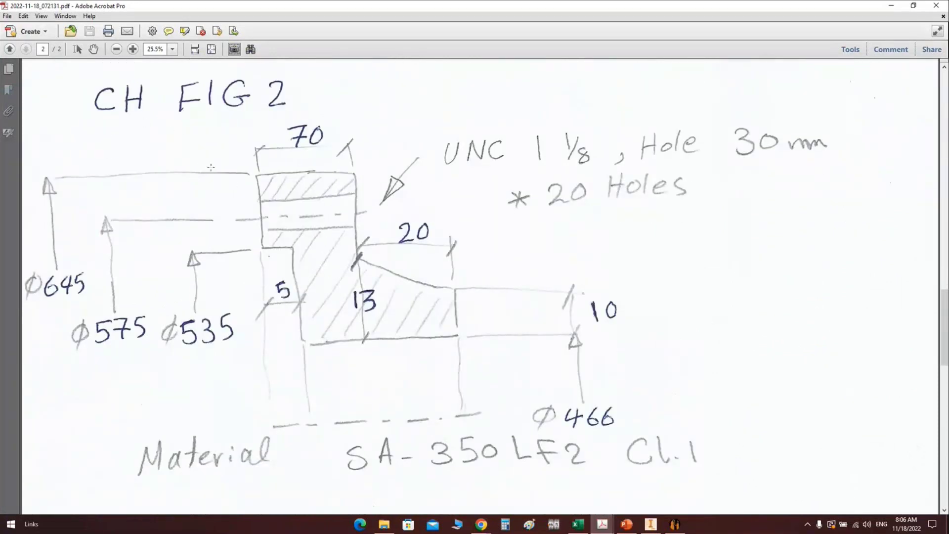
pyautogui.scroll(-1, 194, 161)
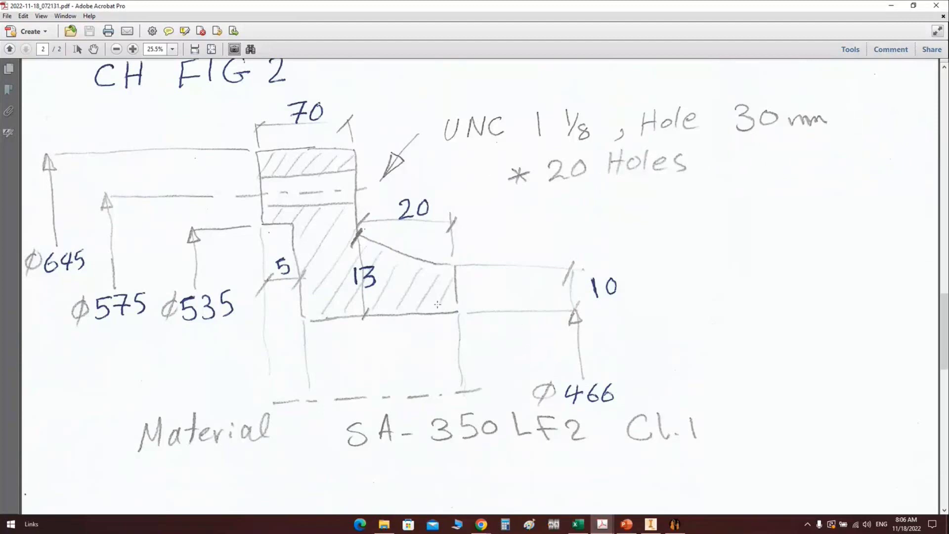
pyautogui.scroll(-10, 459, 336)
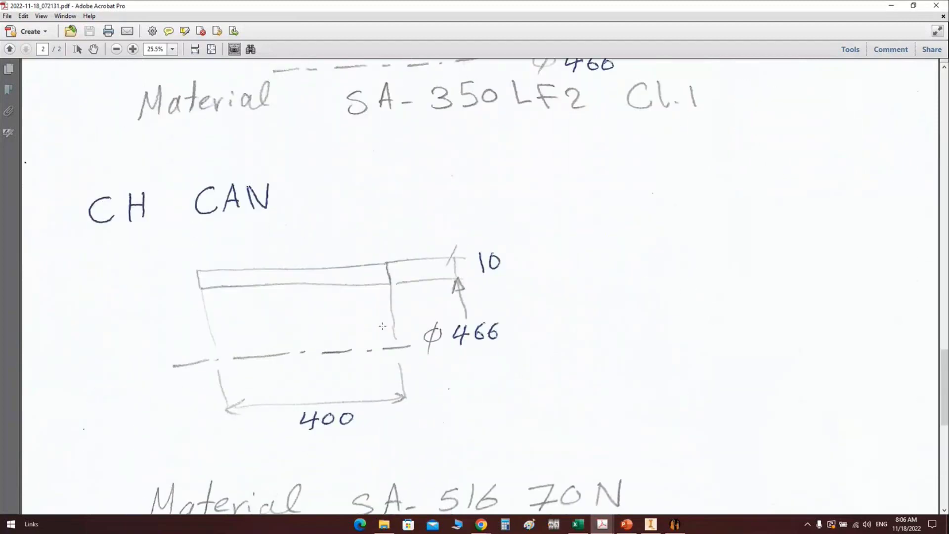
pyautogui.scroll(-6, 325, 253)
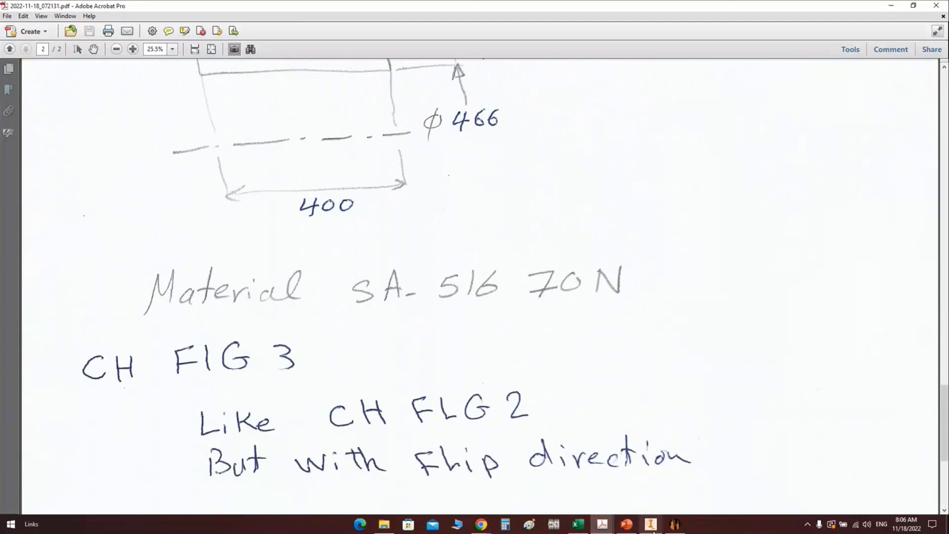
pyautogui.click(674, 524)
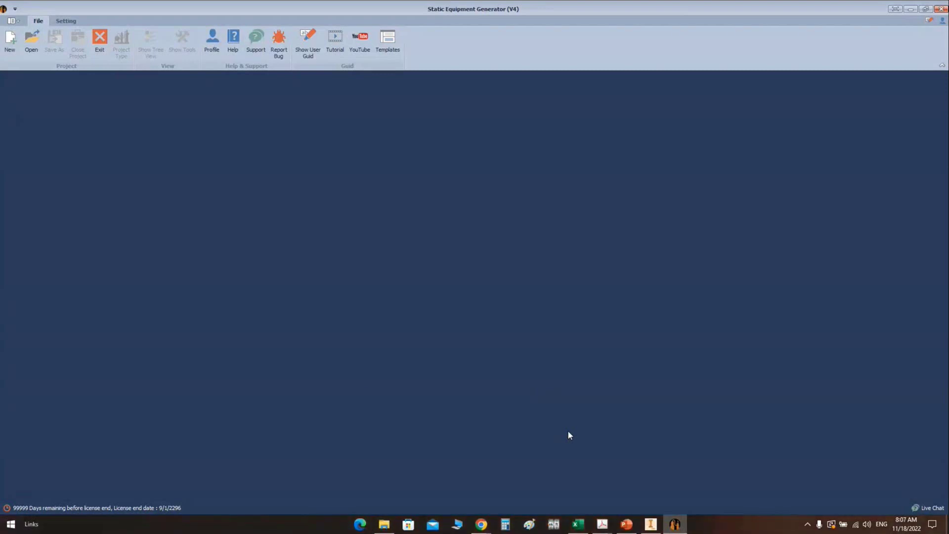
# Create the Heat Exchanger project 'Demo 18-11' with its workspace folder on the Desktop
pyautogui.click(10, 40)
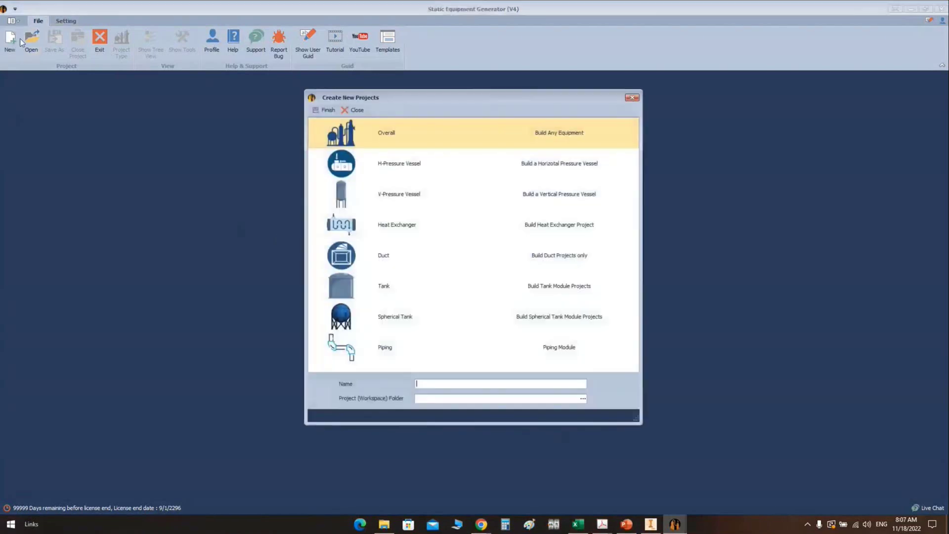
pyautogui.click(420, 384)
pyautogui.write('Remo')
pyautogui.press('BackSpace')
pyautogui.press('BackSpace')
pyautogui.write('8-11')
pyautogui.click(584, 398)
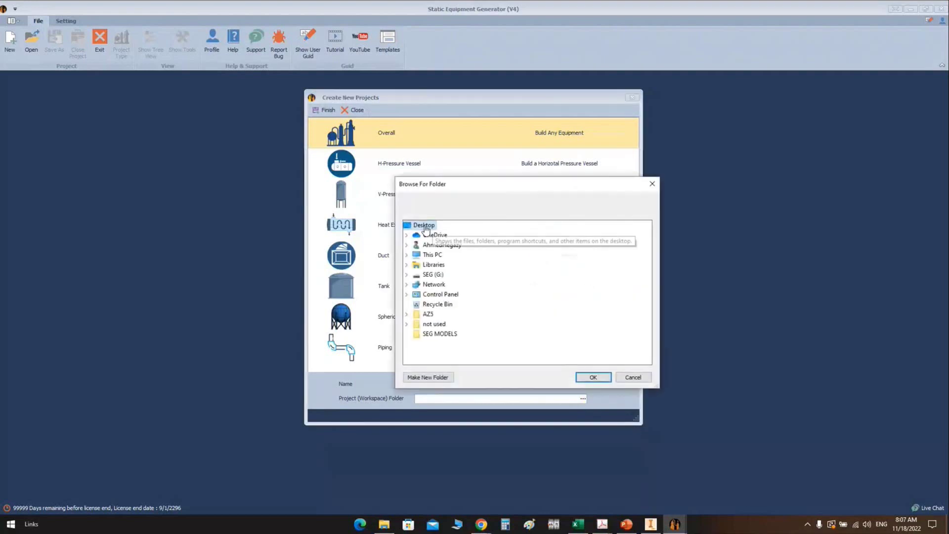
pyautogui.click(591, 377)
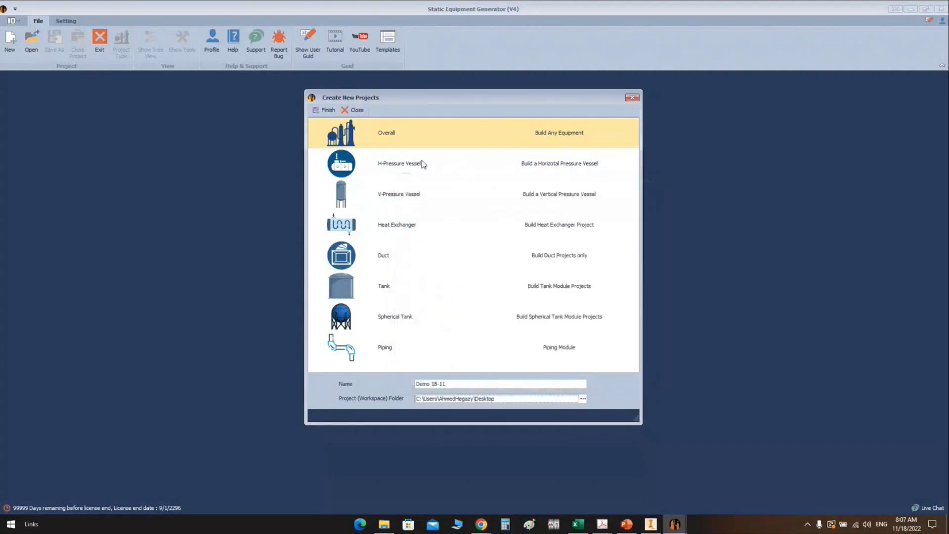
pyautogui.click(358, 142)
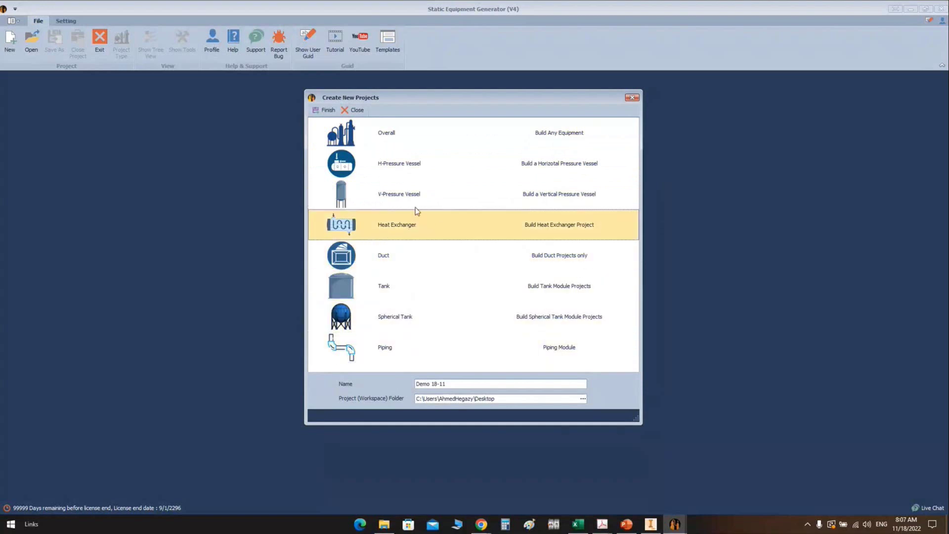
pyautogui.click(403, 238)
pyautogui.hotkey('alt', 'Tab')
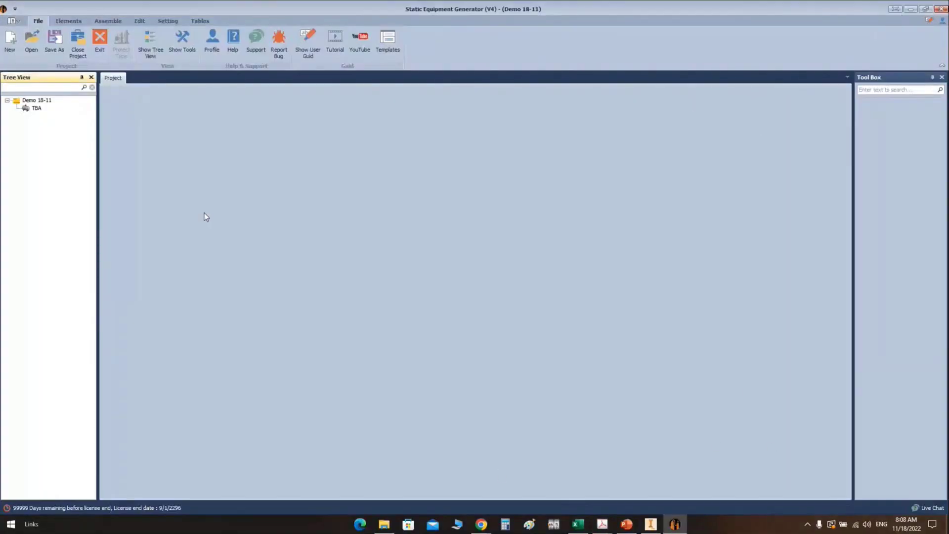
# Review the Demo 18-11 project form, stepping through the project number and plant name fields
pyautogui.click(37, 102)
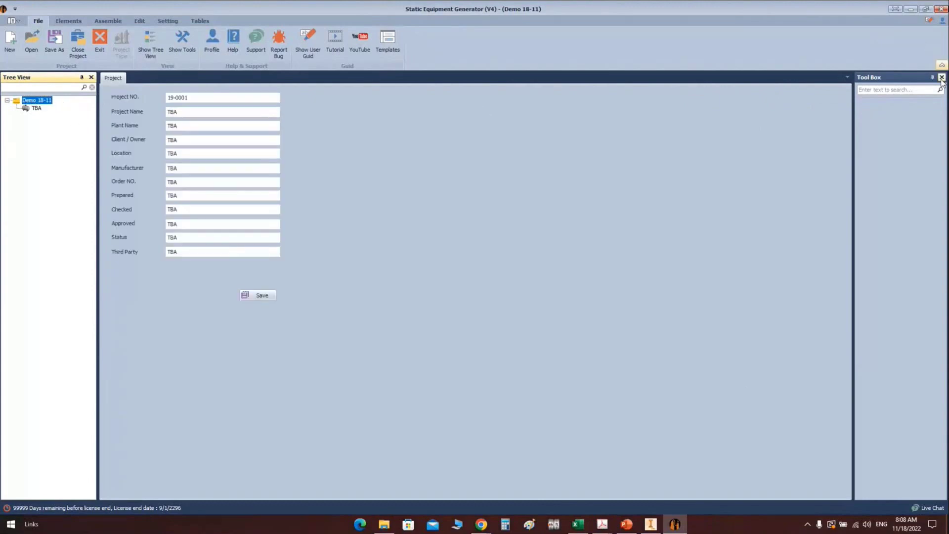
pyautogui.click(39, 106)
pyautogui.click(40, 101)
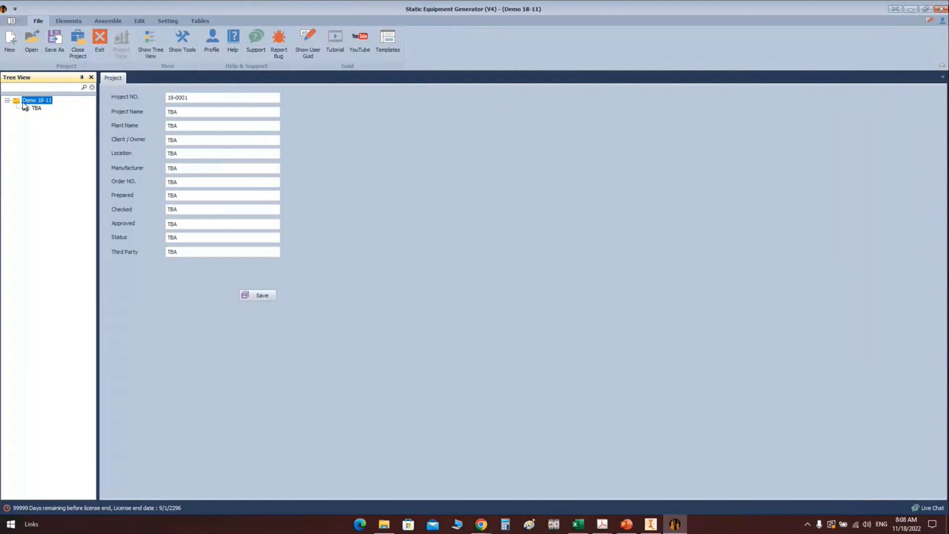
pyautogui.click(195, 102)
pyautogui.hotkey('ctrl', 'a')
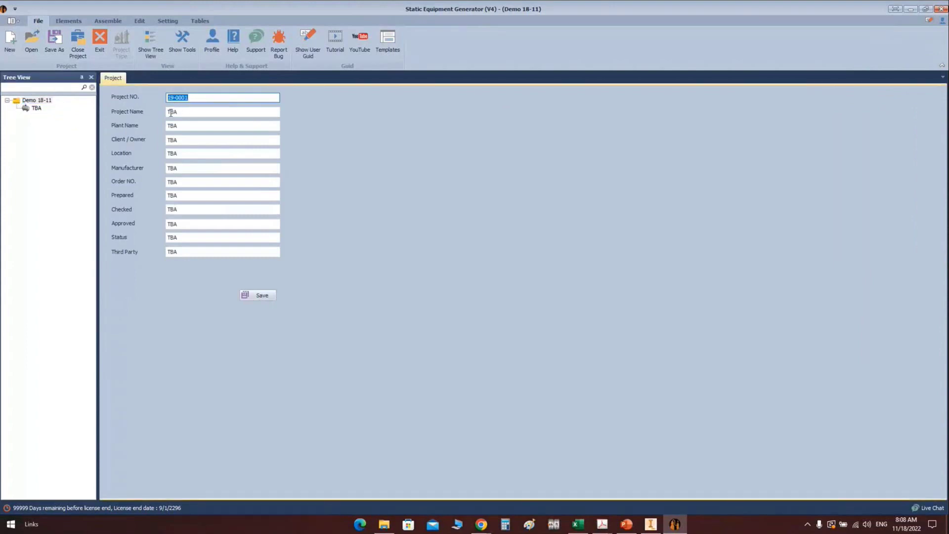
pyautogui.press('Tab')
pyautogui.hotkey('shift', 'Tab')
pyautogui.press('Tab')
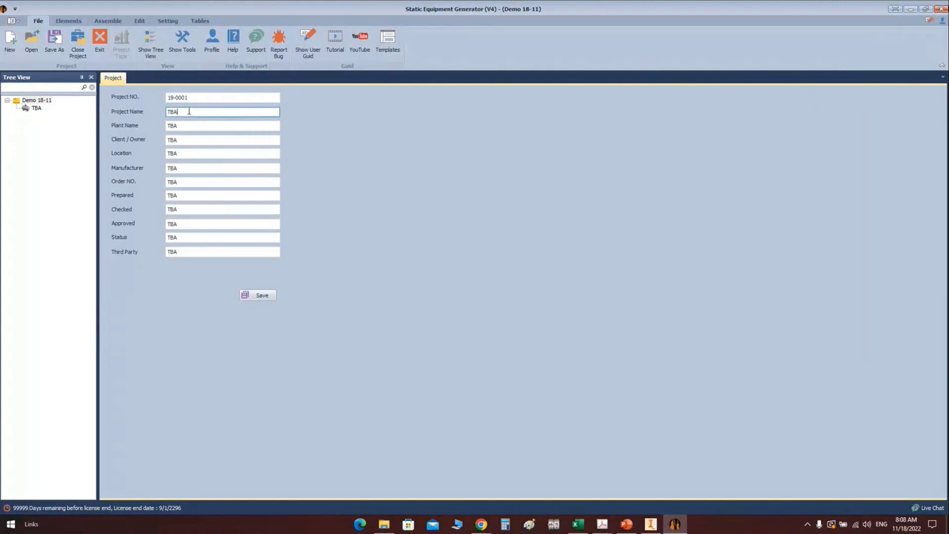
pyautogui.click(187, 126)
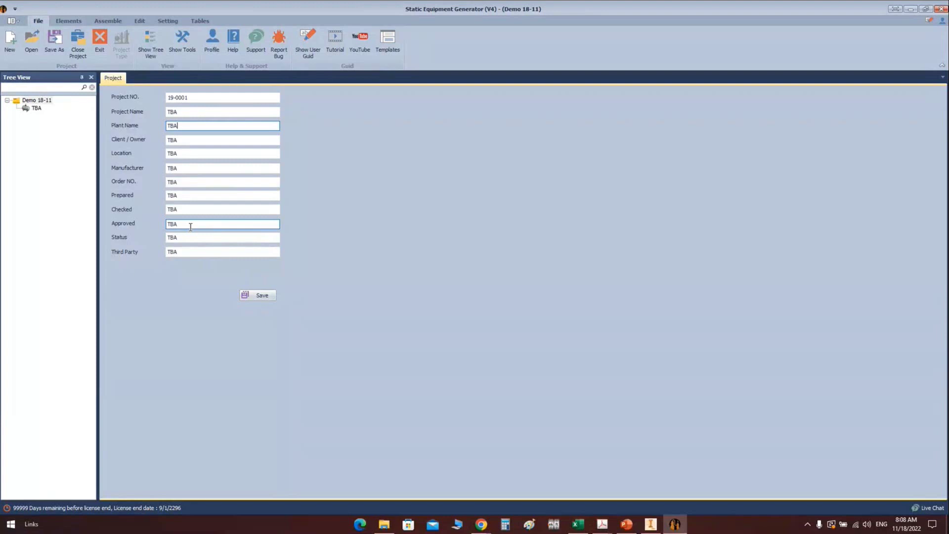
# Rename the TBA equipment to AZ5
pyautogui.click(22, 109)
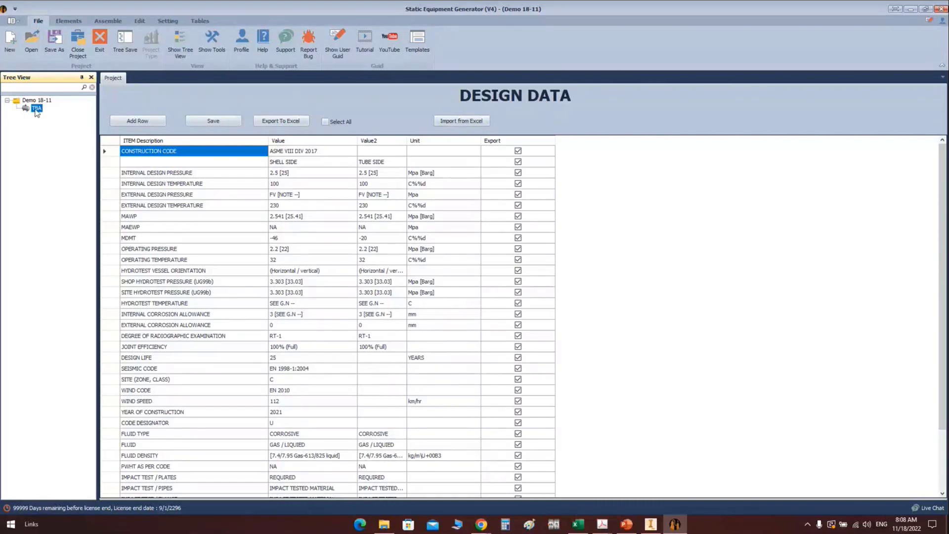
pyautogui.rightClick(40, 112)
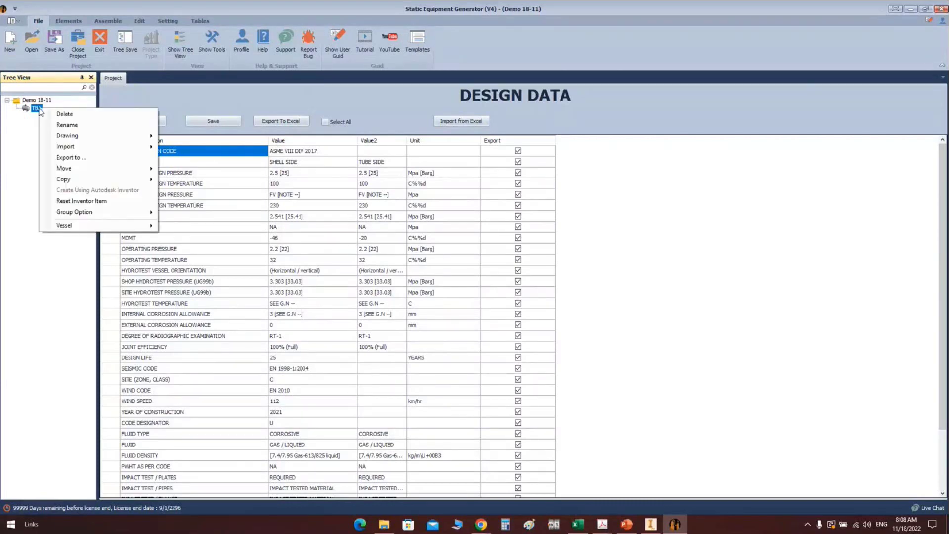
pyautogui.click(48, 120)
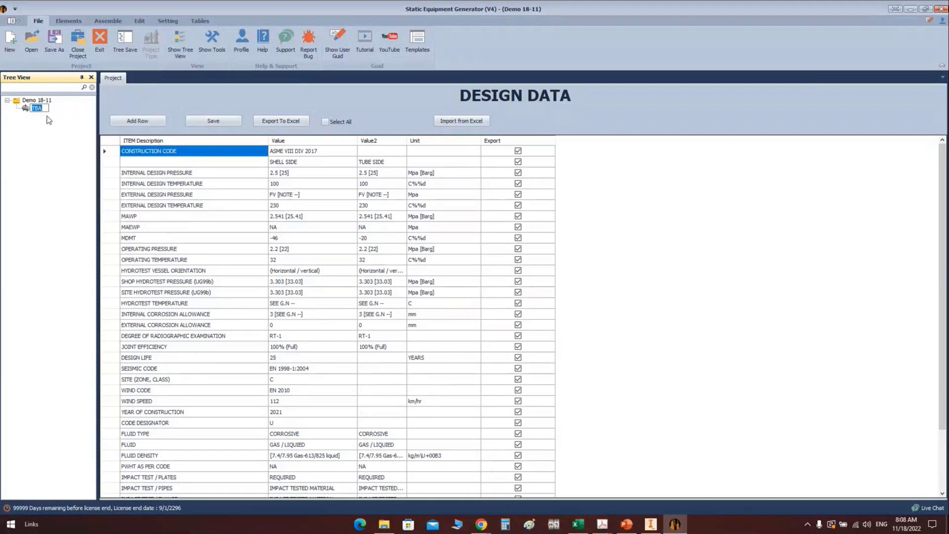
pyautogui.write('AZ%')
pyautogui.press('BackSpace')
pyautogui.write('5')
pyautogui.press('Return')
# Open AZ5's design data and check the ASME VIII DIV 2017 construction code value
pyautogui.click(32, 109)
pyautogui.click(585, 191)
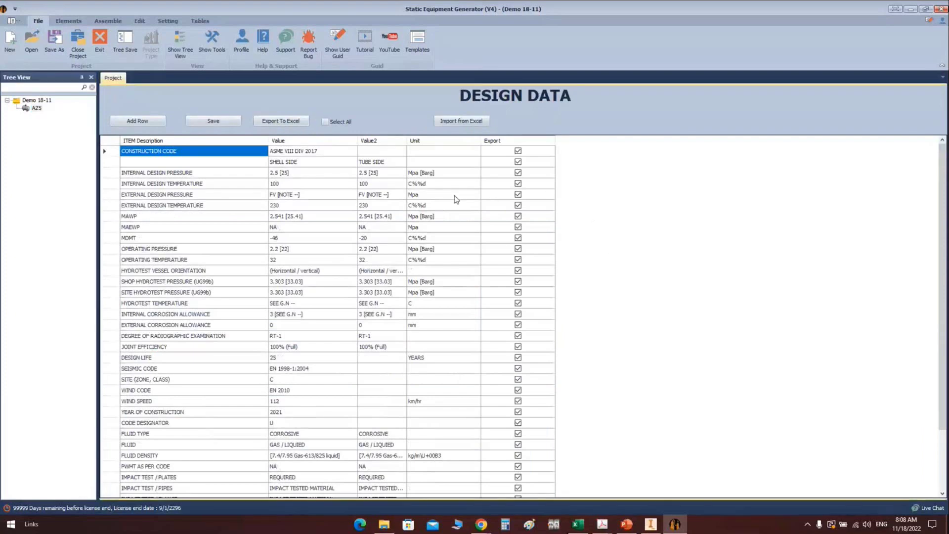
pyautogui.scroll(-3, 421, 194)
pyautogui.click(319, 154)
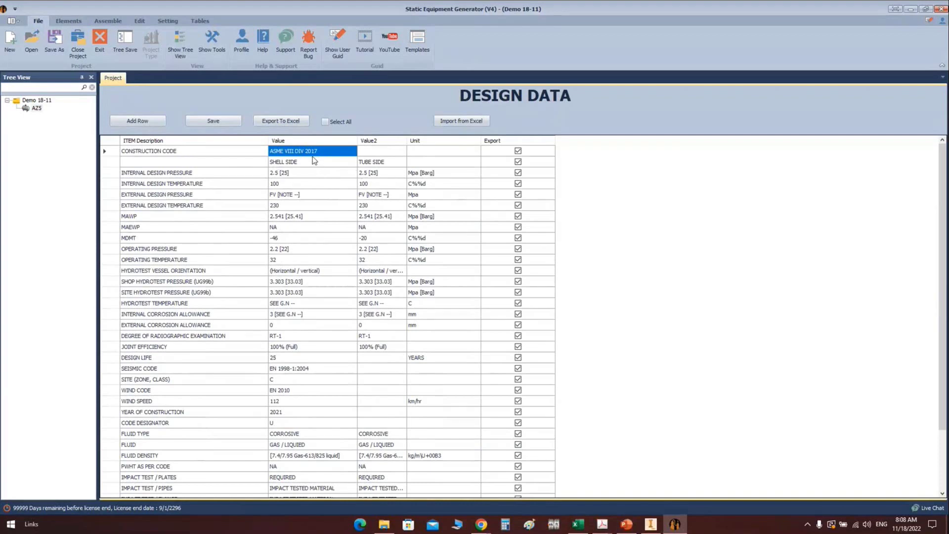
pyautogui.click(330, 153)
pyautogui.click(231, 153)
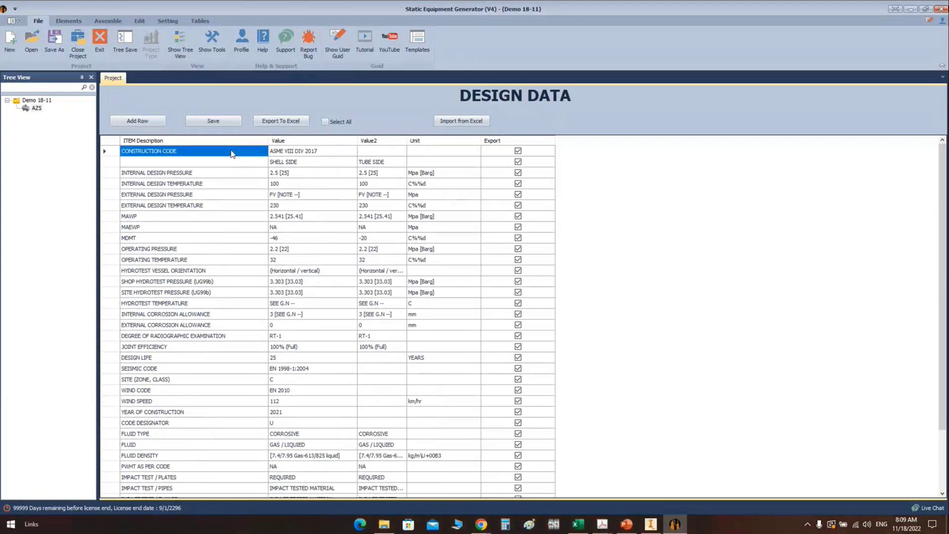
# Inspect the shell side and tube side design pressure and temperature rows
pyautogui.click(189, 161)
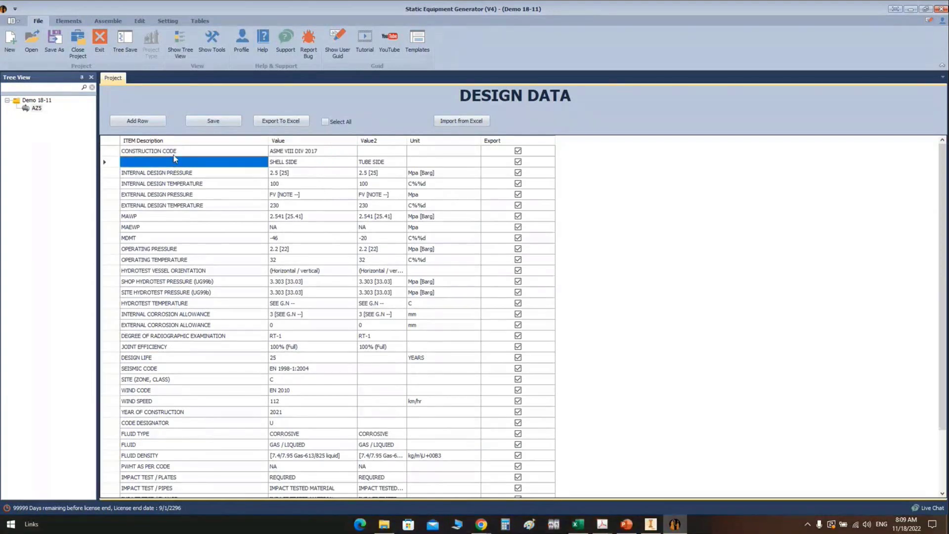
pyautogui.click(171, 164)
pyautogui.click(325, 167)
pyautogui.click(323, 154)
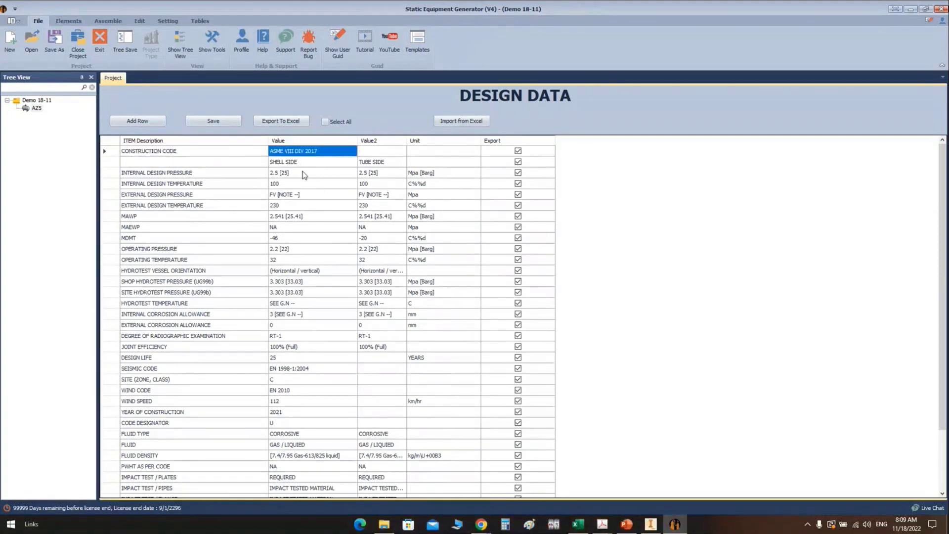
pyautogui.click(298, 166)
pyautogui.click(395, 164)
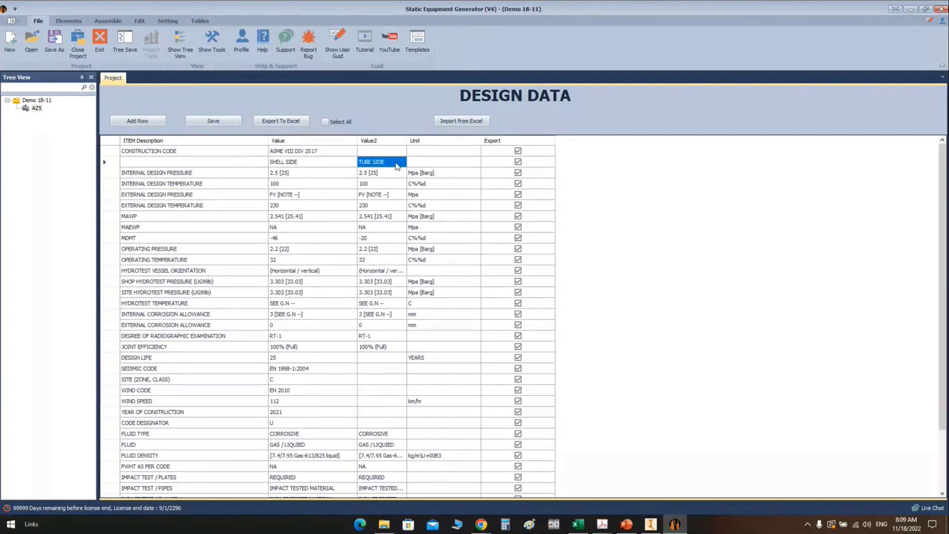
pyautogui.click(378, 183)
pyautogui.click(295, 175)
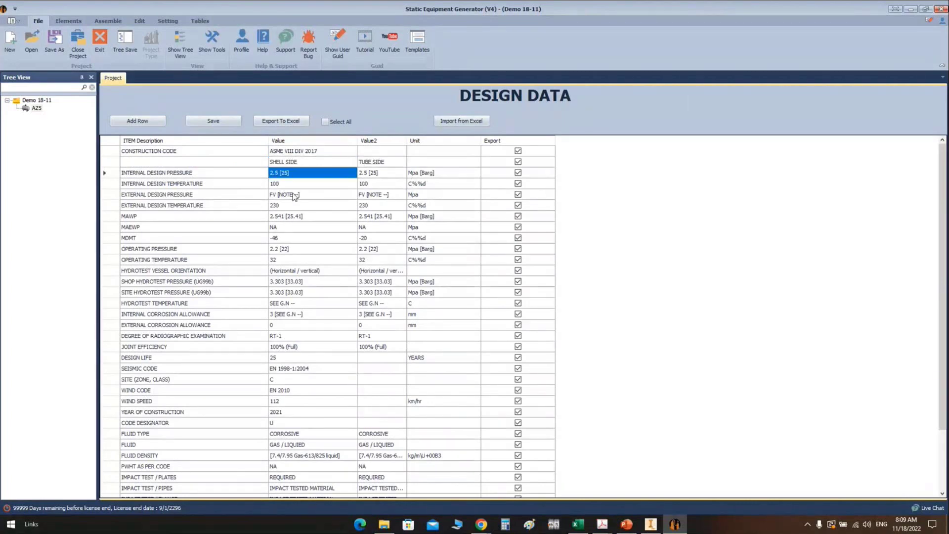
pyautogui.click(296, 196)
pyautogui.click(237, 174)
pyautogui.click(230, 184)
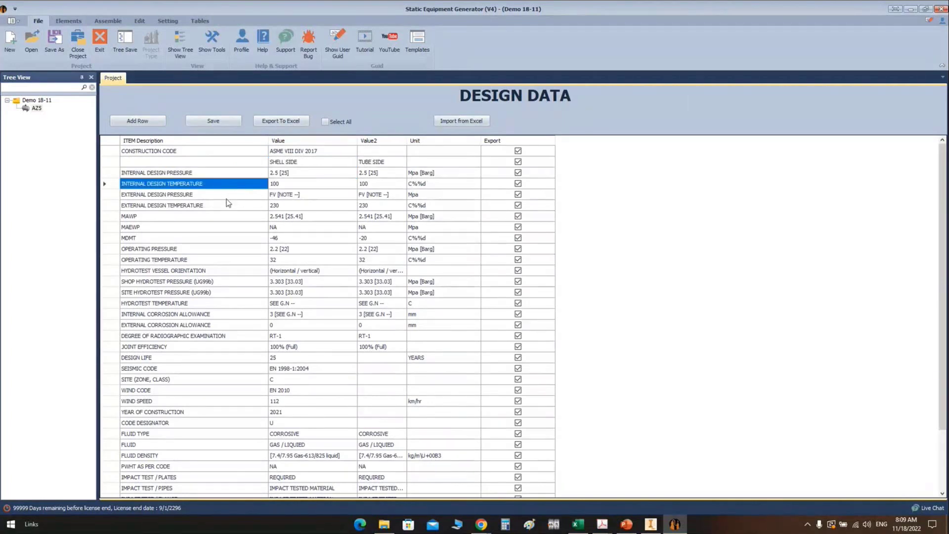
pyautogui.click(227, 204)
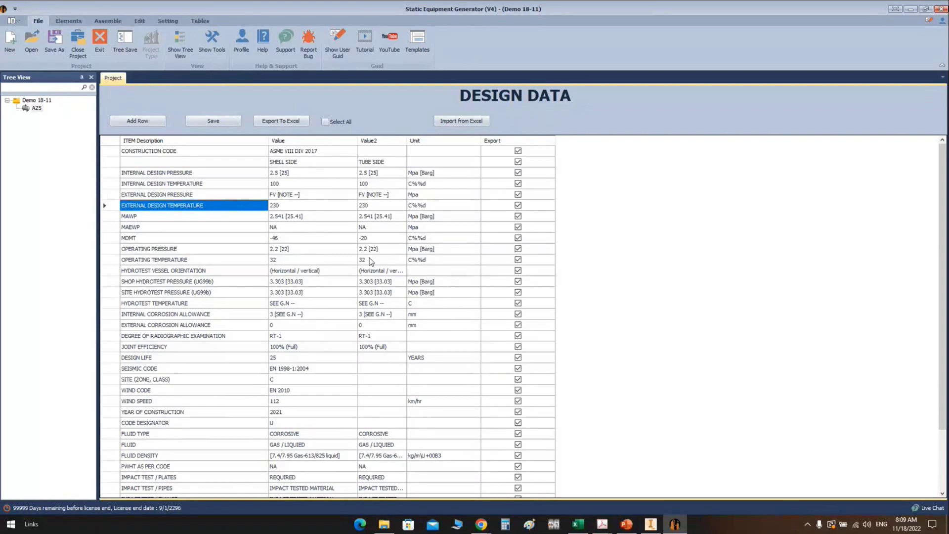
pyautogui.click(26, 111)
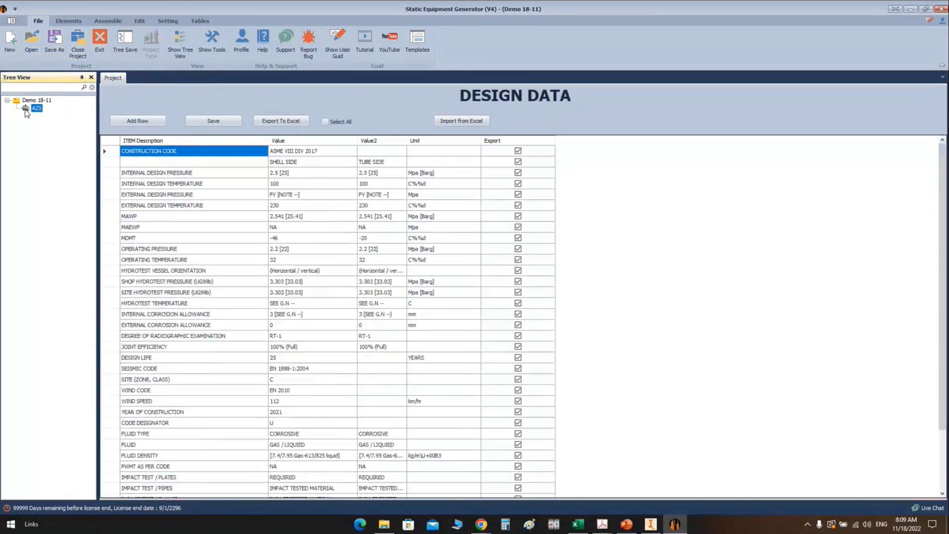
pyautogui.click(167, 21)
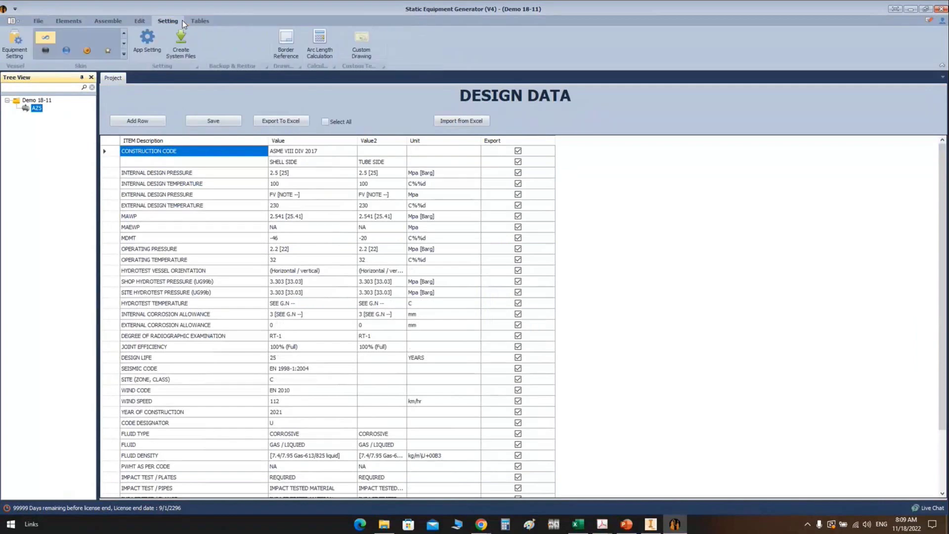
pyautogui.click(14, 43)
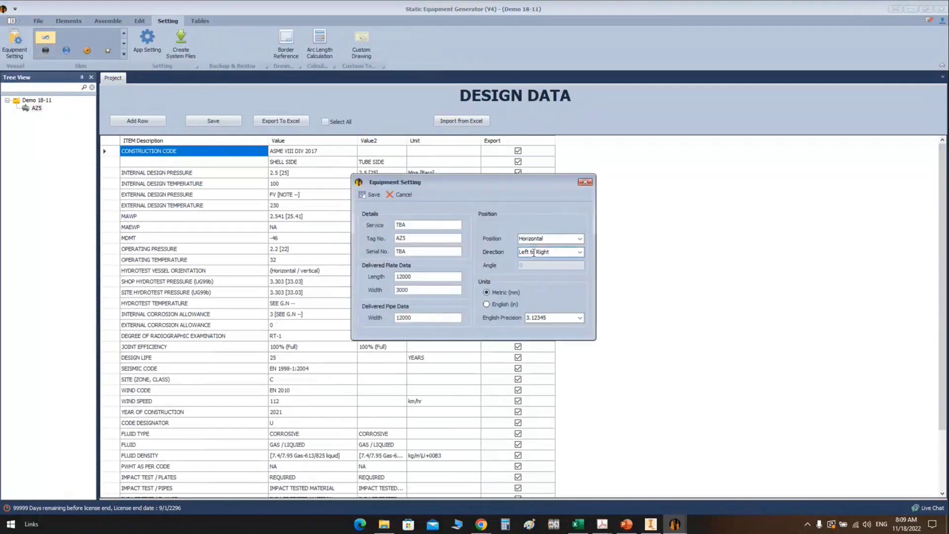
pyautogui.click(529, 239)
pyautogui.click(580, 239)
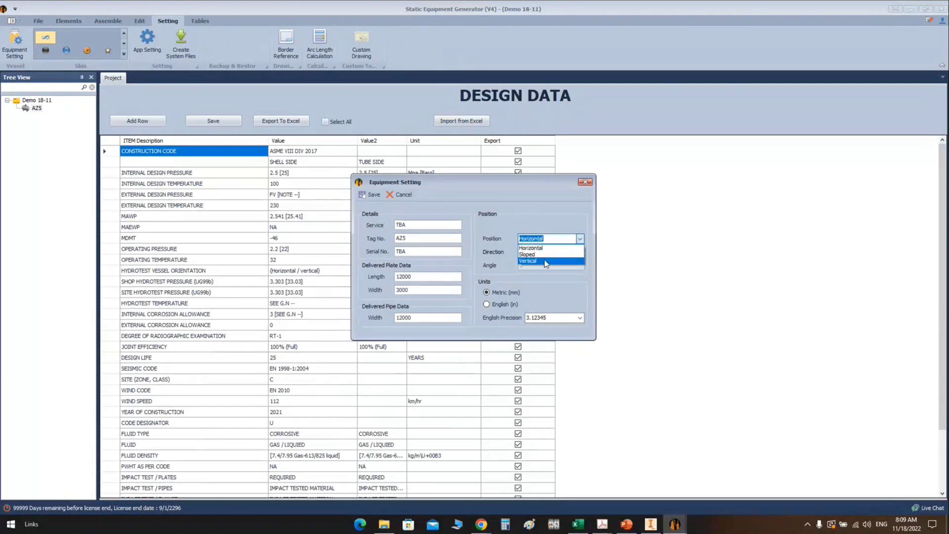
pyautogui.click(543, 247)
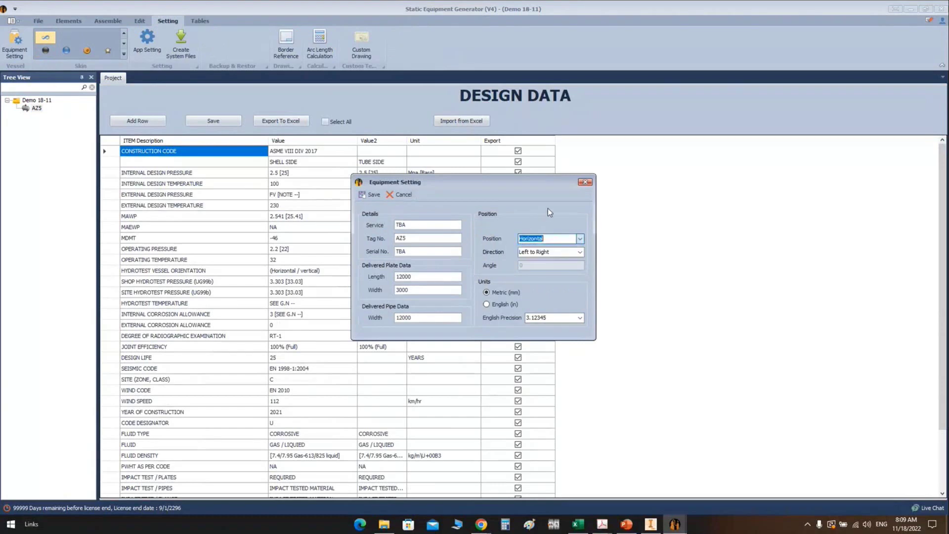
pyautogui.click(579, 238)
pyautogui.click(570, 245)
pyautogui.click(580, 252)
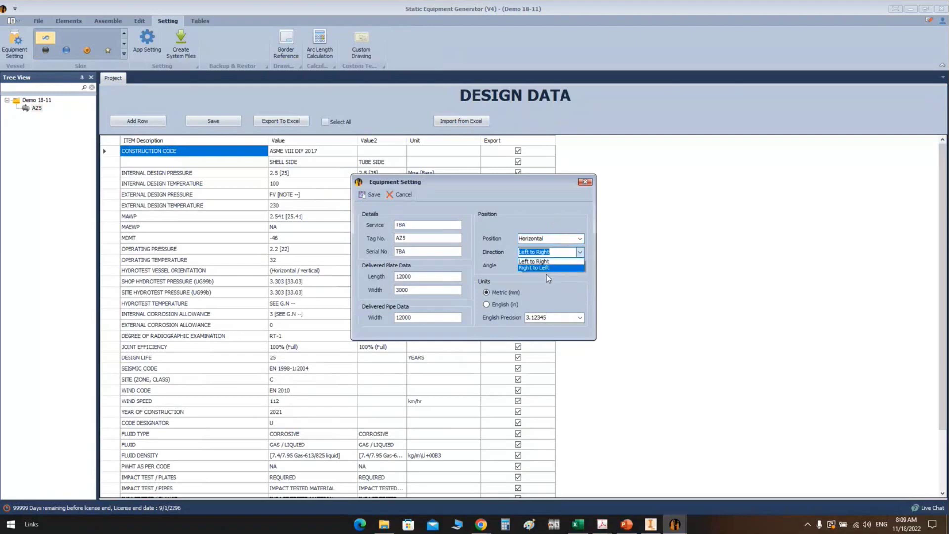
pyautogui.click(553, 288)
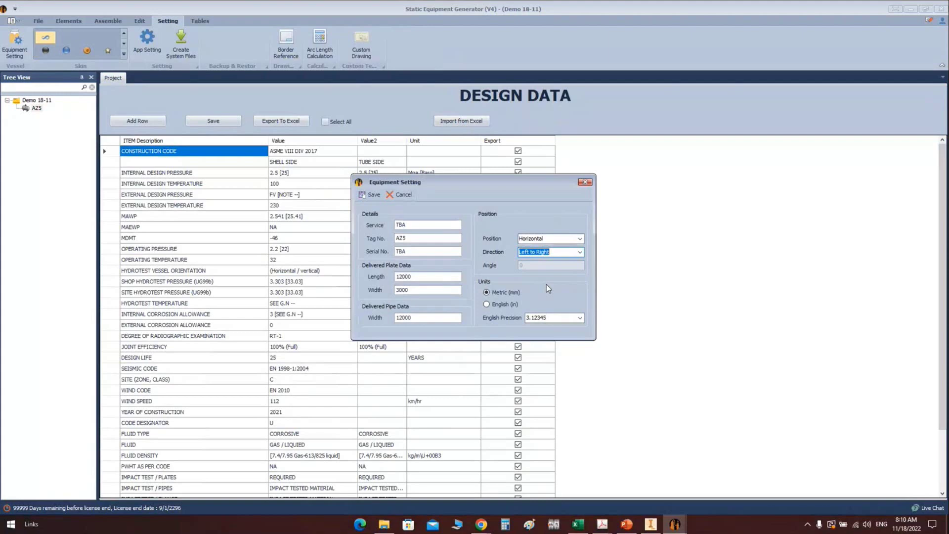
pyautogui.doubleClick(403, 275)
pyautogui.press('Tab')
pyautogui.press('Tab')
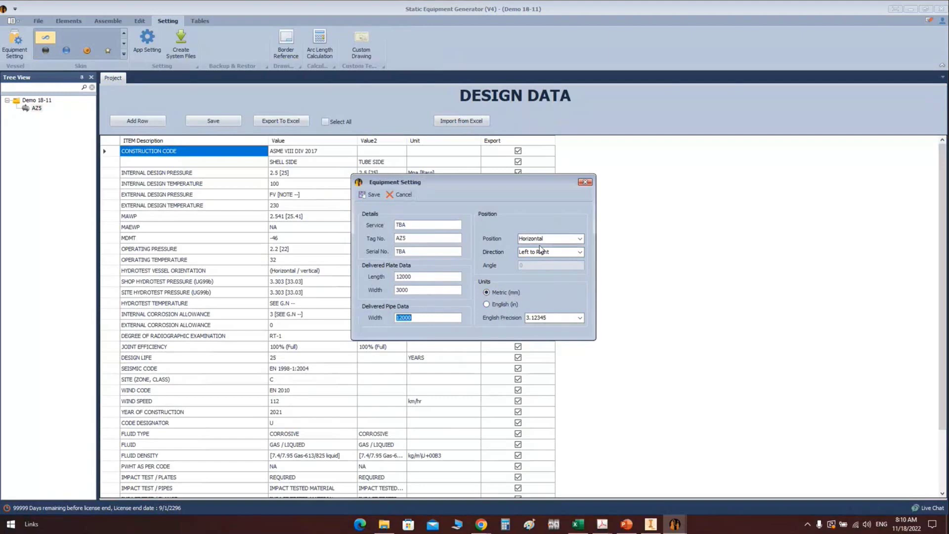
pyautogui.click(585, 182)
pyautogui.click(34, 109)
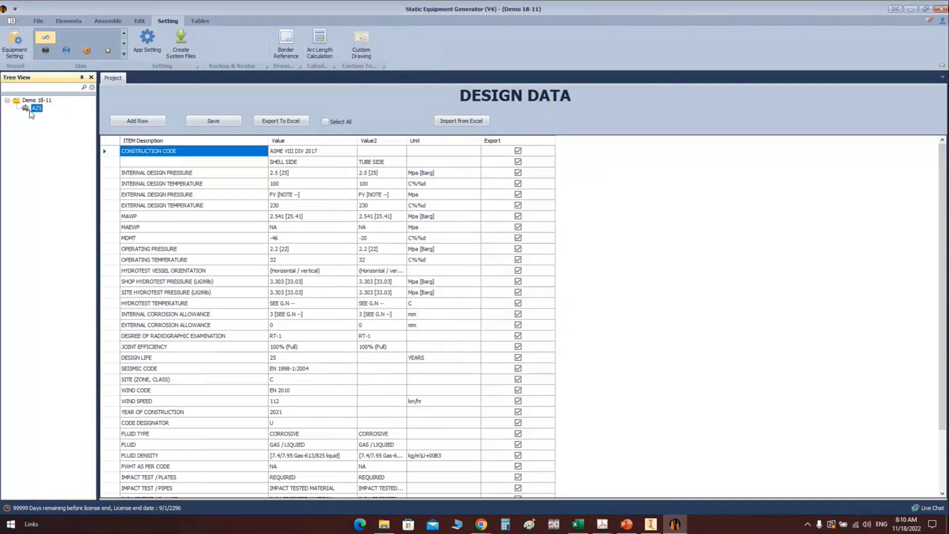
# Snapshot the CH FLG 1 sketch in the channel PDF and return to the generator
pyautogui.click(601, 524)
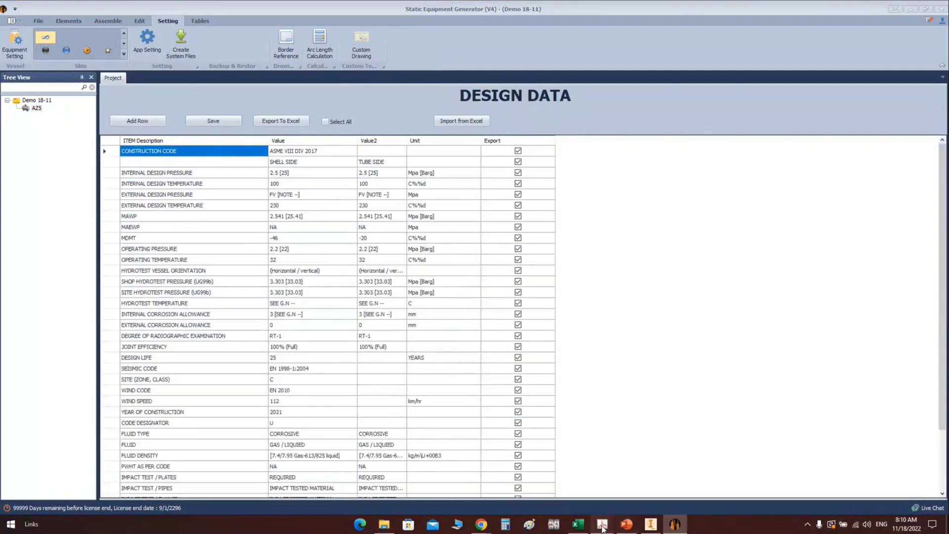
pyautogui.click(691, 486)
pyautogui.scroll(8, 947, 342)
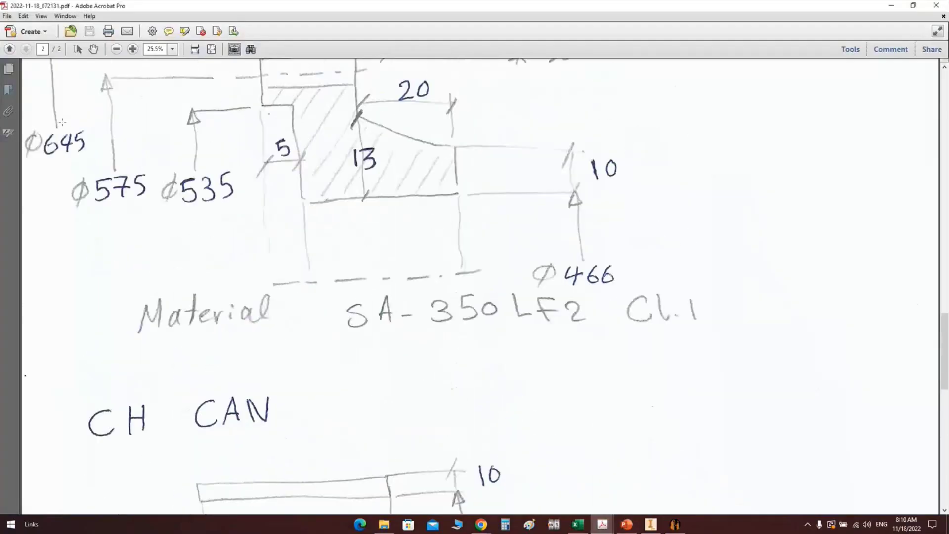
pyautogui.scroll(10, 946, 343)
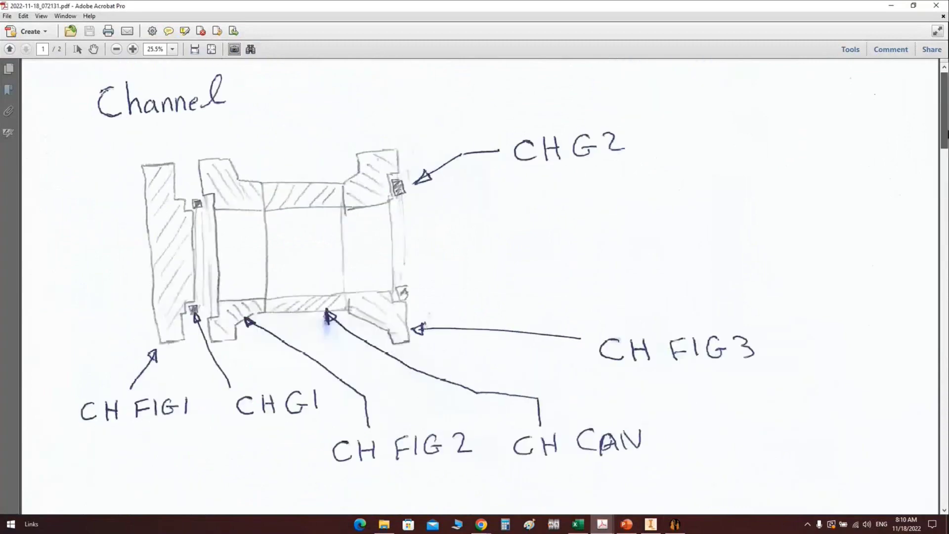
pyautogui.scroll(-5, 946, 342)
pyautogui.moveTo(48, 154)
pyautogui.mouseDown()
pyautogui.moveTo(623, 480)
pyautogui.moveTo(809, 475)
pyautogui.mouseUp()
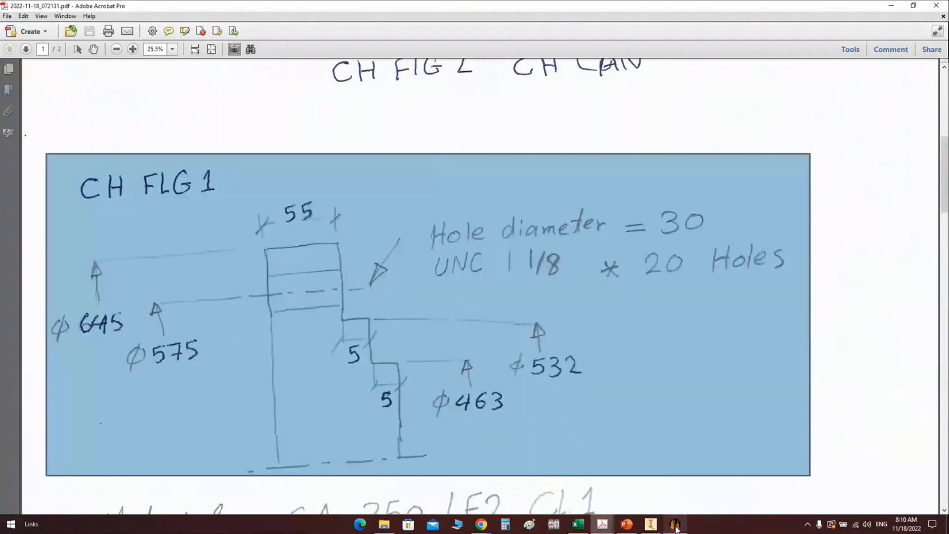
pyautogui.click(650, 522)
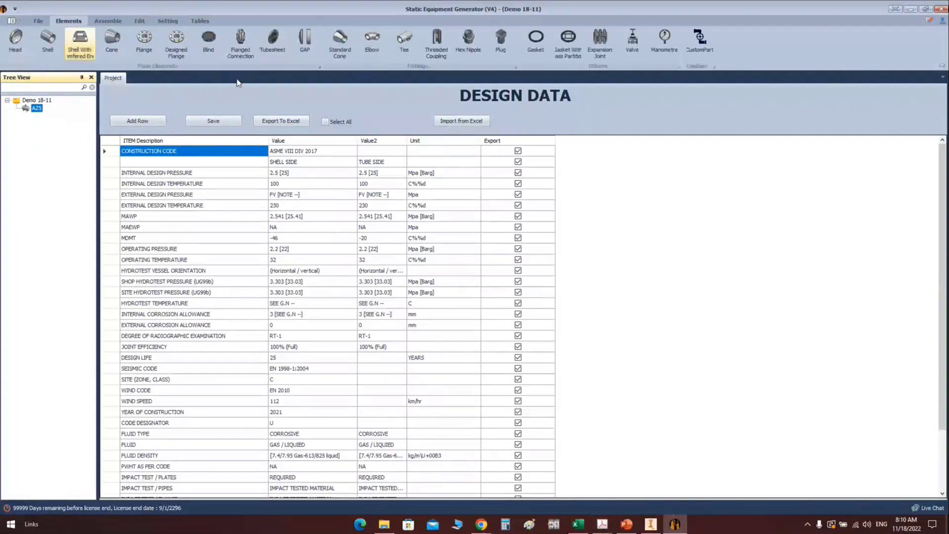
# Add a blind flange part named CH FLG1 under AZ5
pyautogui.click(211, 42)
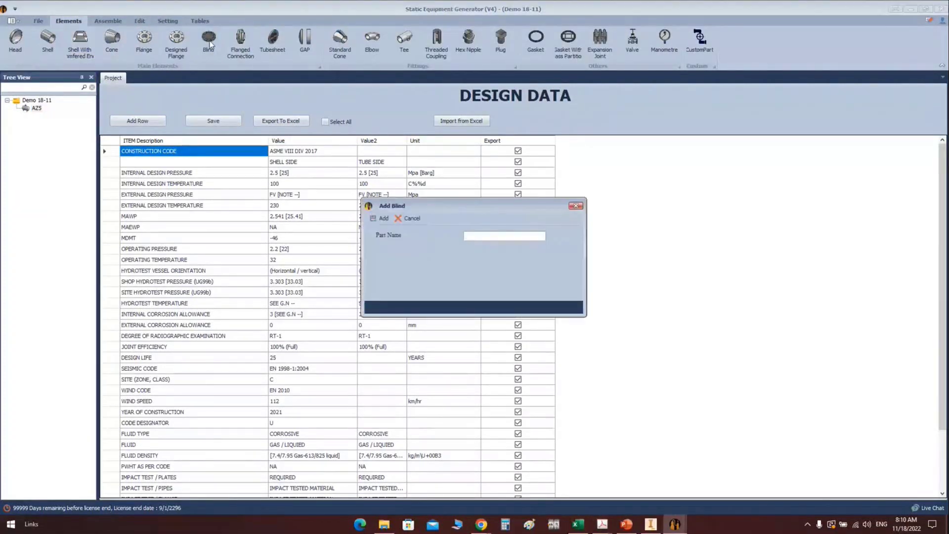
pyautogui.write('CH FLG1')
pyautogui.click(374, 219)
pyautogui.click(51, 116)
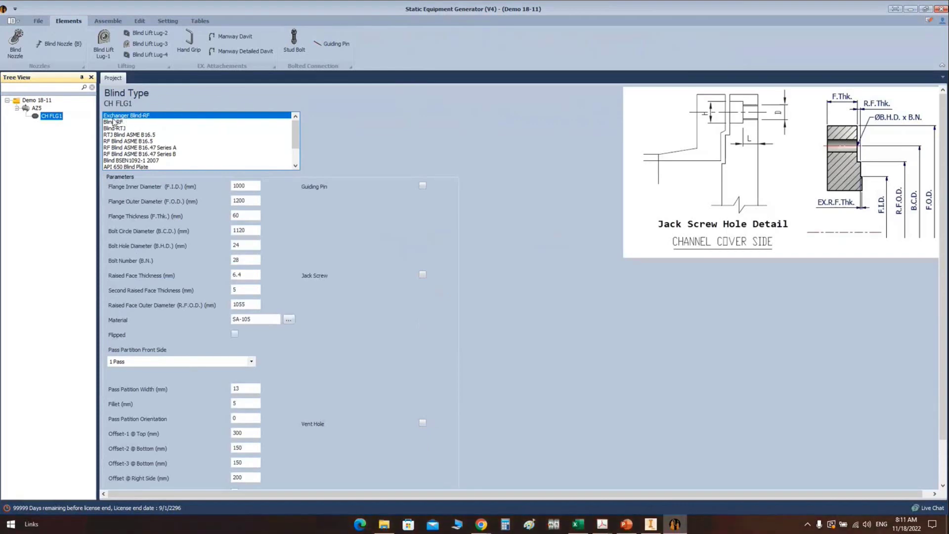
# Set CH FLG1 inner diameter 463, outer diameter 645, thickness 55 and bolt circle 575
pyautogui.doubleClick(233, 186)
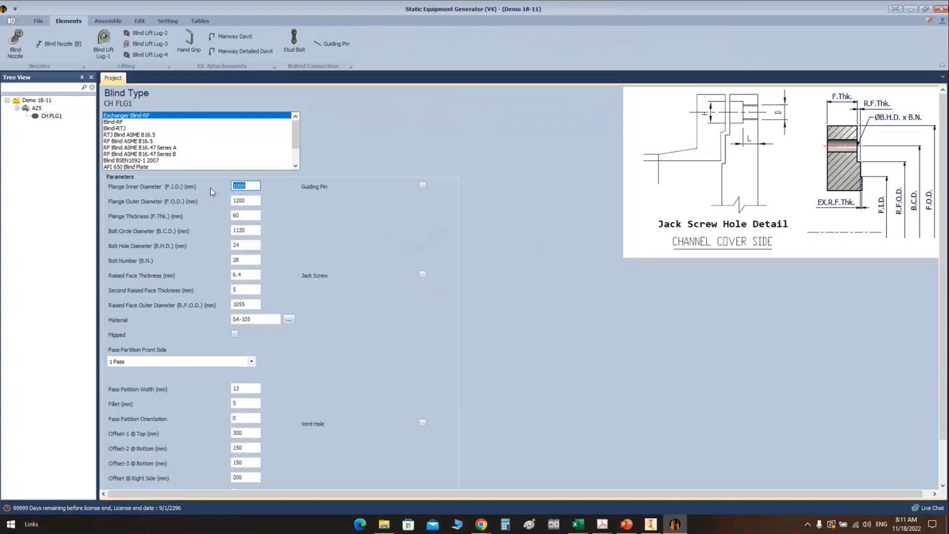
pyautogui.write('463')
pyautogui.click(258, 201)
pyautogui.write('645')
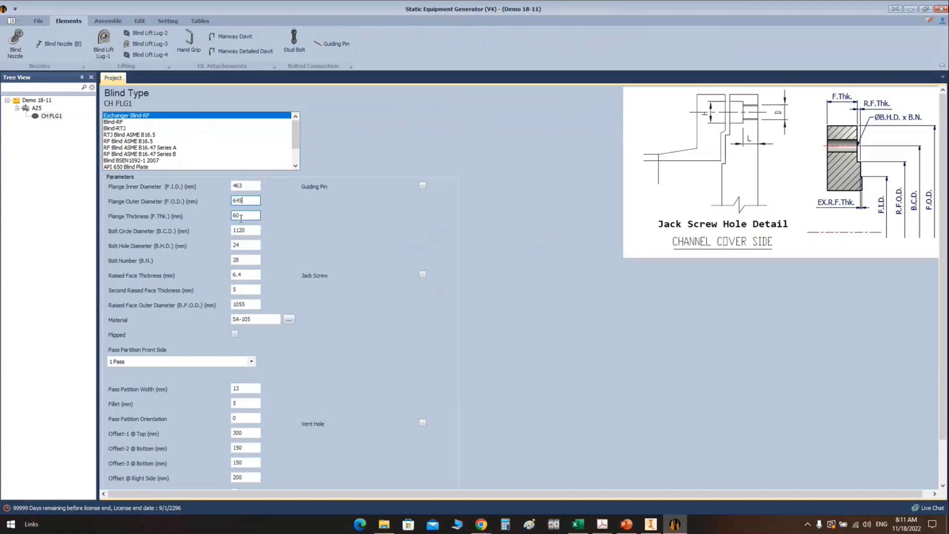
pyautogui.click(241, 216)
pyautogui.write('55')
pyautogui.click(256, 231)
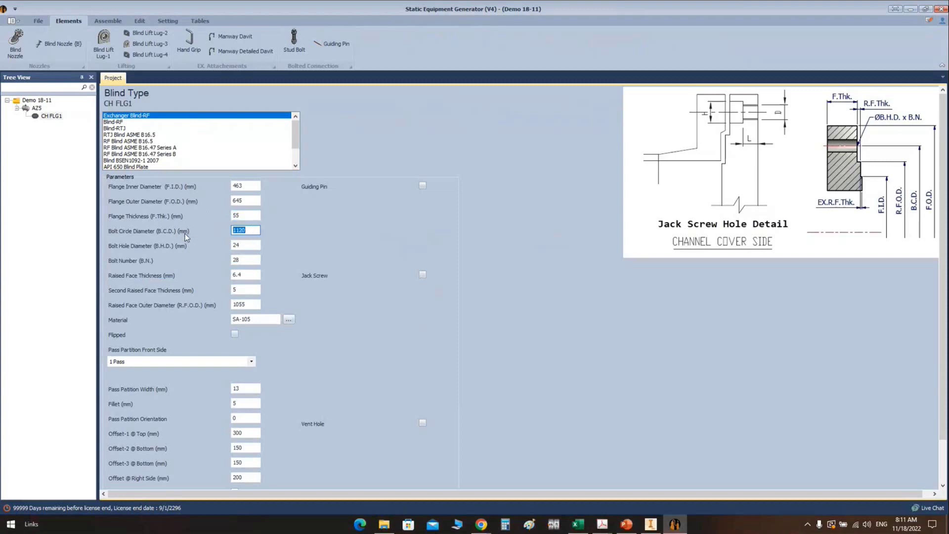
pyautogui.write('575')
# Give CH FLG1 twenty 30 mm bolt holes and a 5 mm raised face thickness
pyautogui.click(246, 245)
pyautogui.write('30')
pyautogui.press('Tab')
pyautogui.write('20')
pyautogui.click(245, 273)
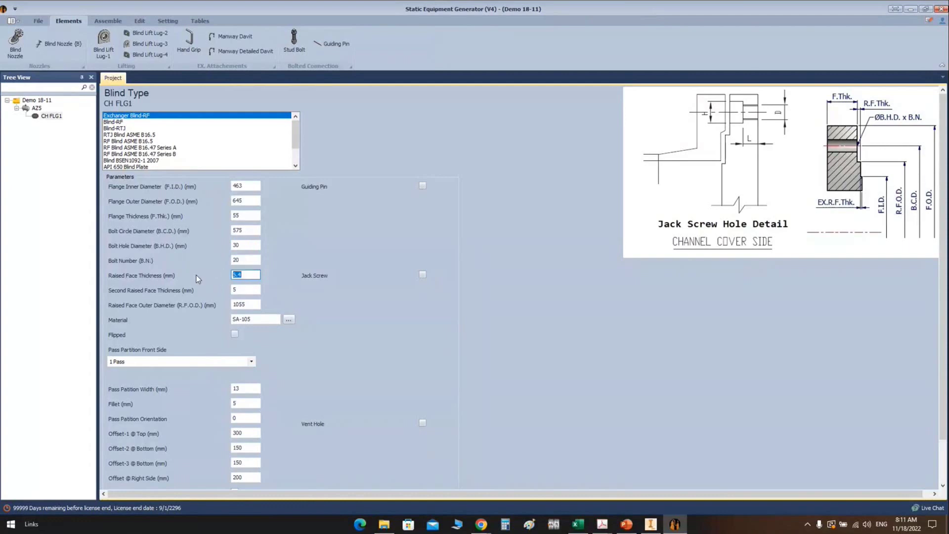
pyautogui.write('5')
pyautogui.press('Tab')
pyautogui.click(232, 305)
# Enter R.F.O.D. 532 from the CH FLG 1 sketch and paste SA-350 LF2 CL.1 as Material
pyautogui.click(602, 524)
pyautogui.click(683, 482)
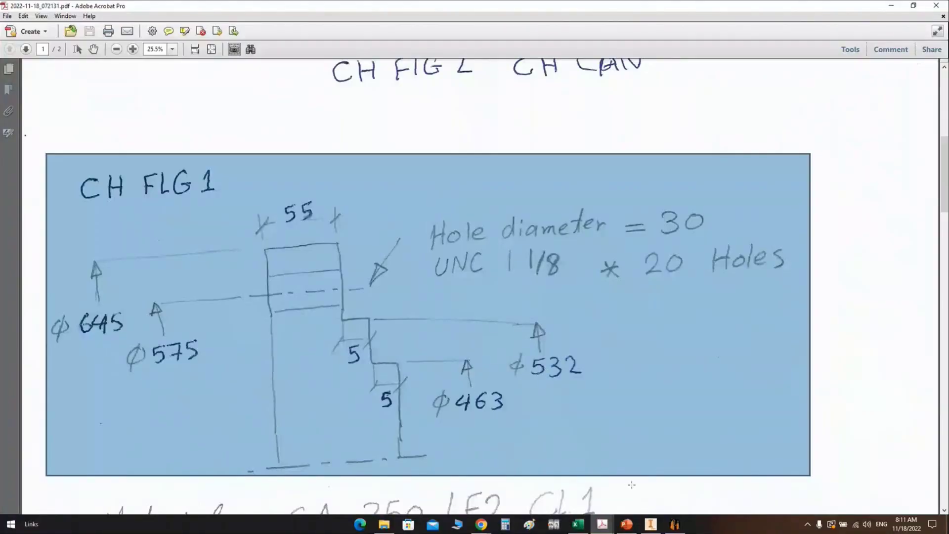
pyautogui.click(675, 523)
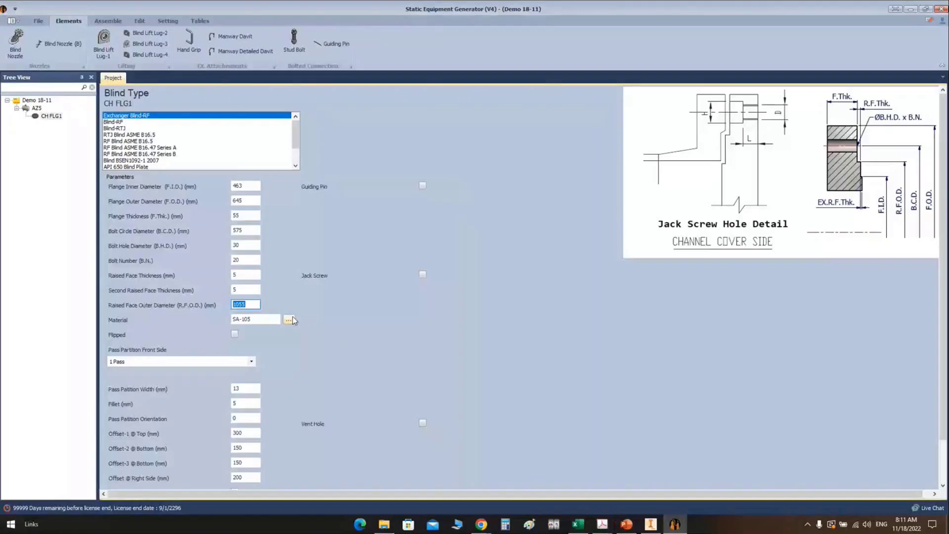
pyautogui.write('532')
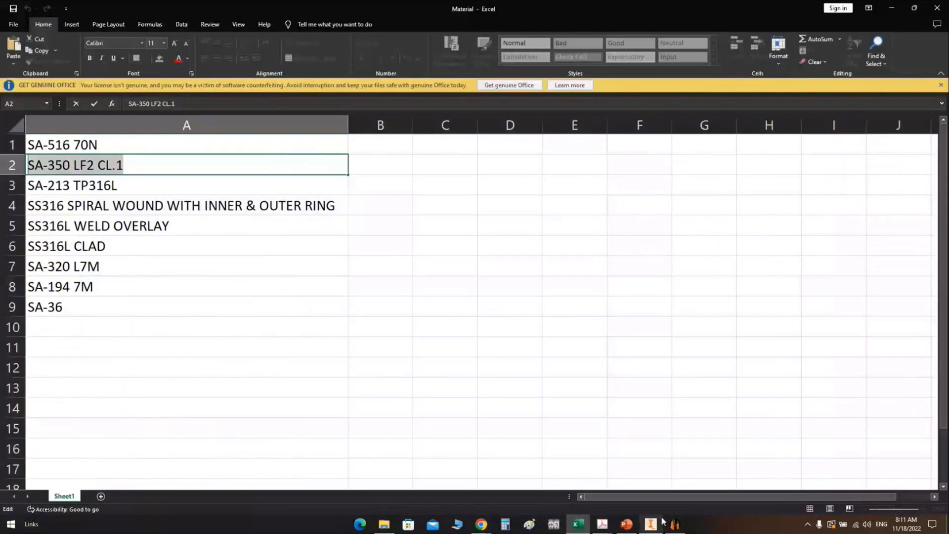
pyautogui.click(673, 523)
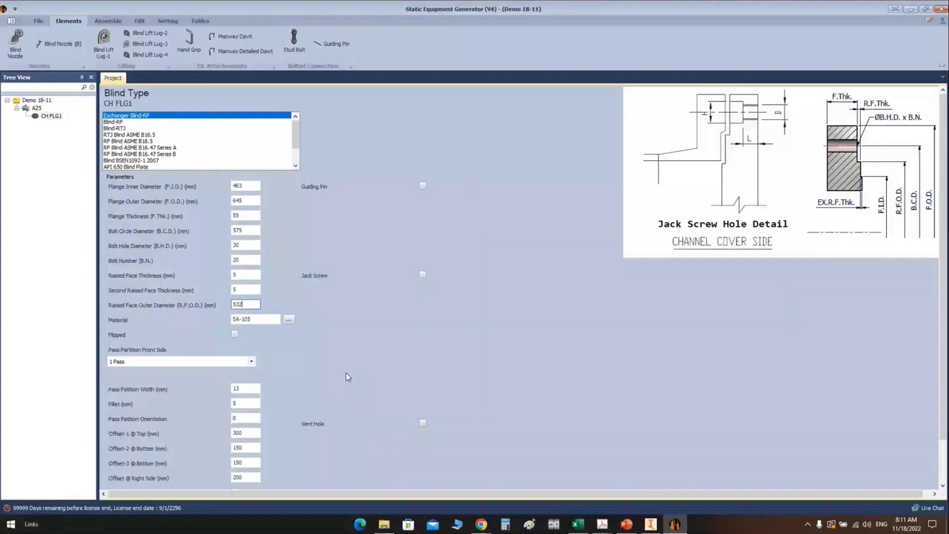
pyautogui.press('Tab')
pyautogui.write('SA-350 LF2 CL.1')
# Show the Pass Partition Front Side dropdown for CH FLG1
pyautogui.click(251, 361)
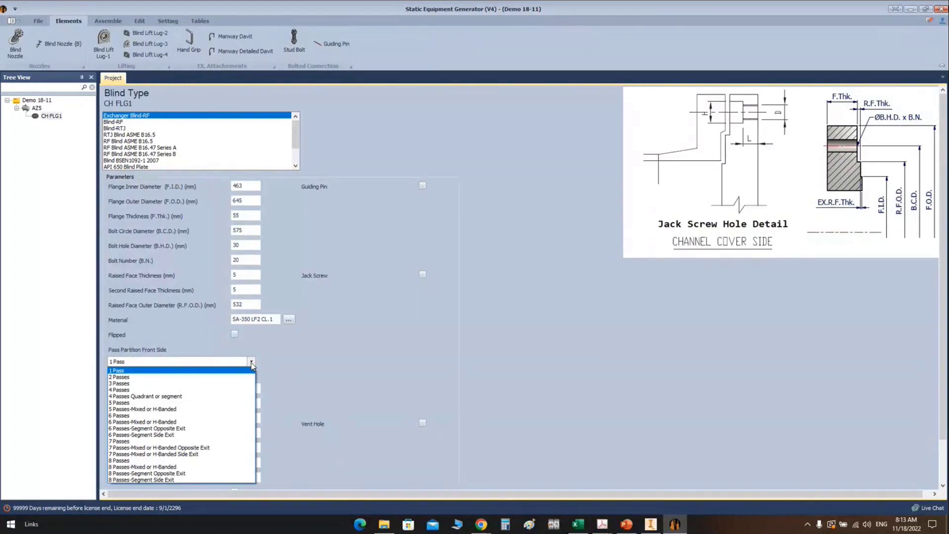
# Choose 4 Passes for CH FLG1's front partition, change Offset-1 @ Top from 300 to 74.17, and save
pyautogui.click(154, 389)
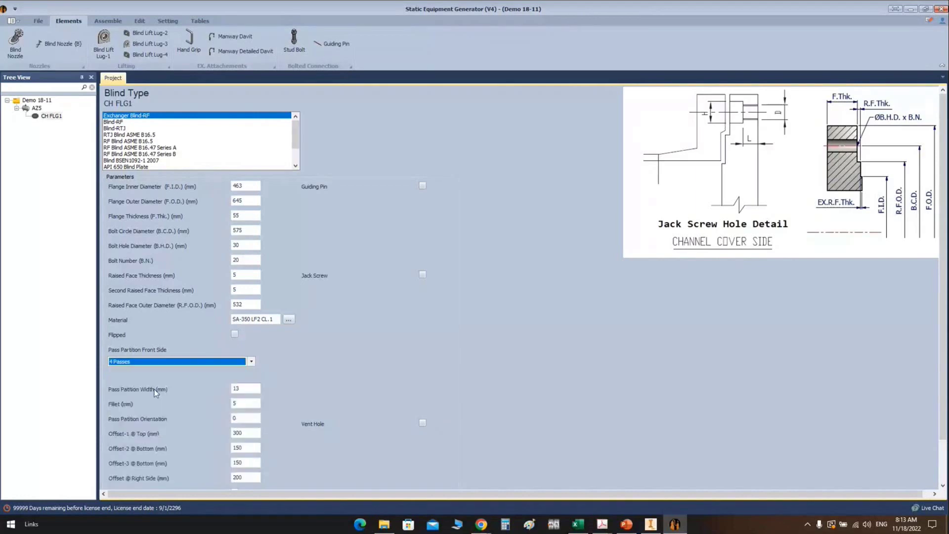
pyautogui.press('Tab')
pyautogui.press('Tab')
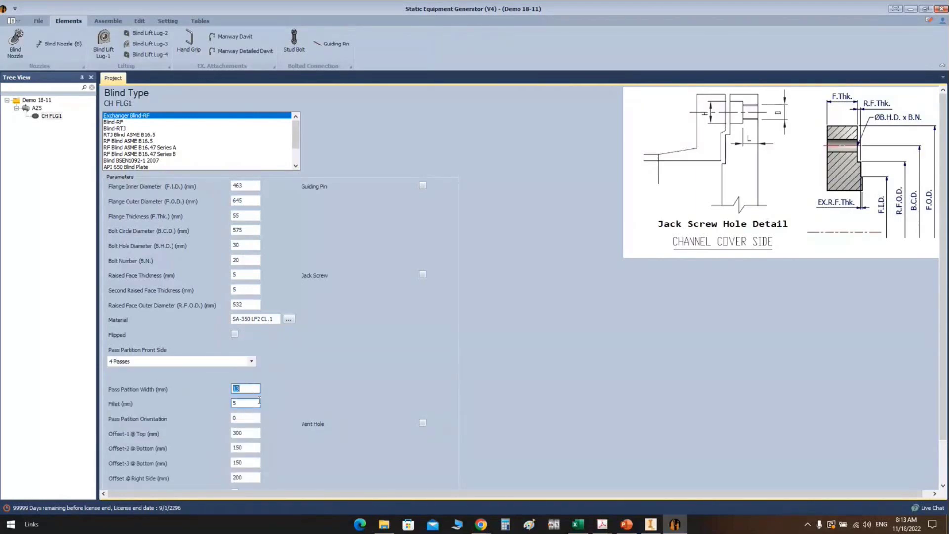
pyautogui.press('Tab')
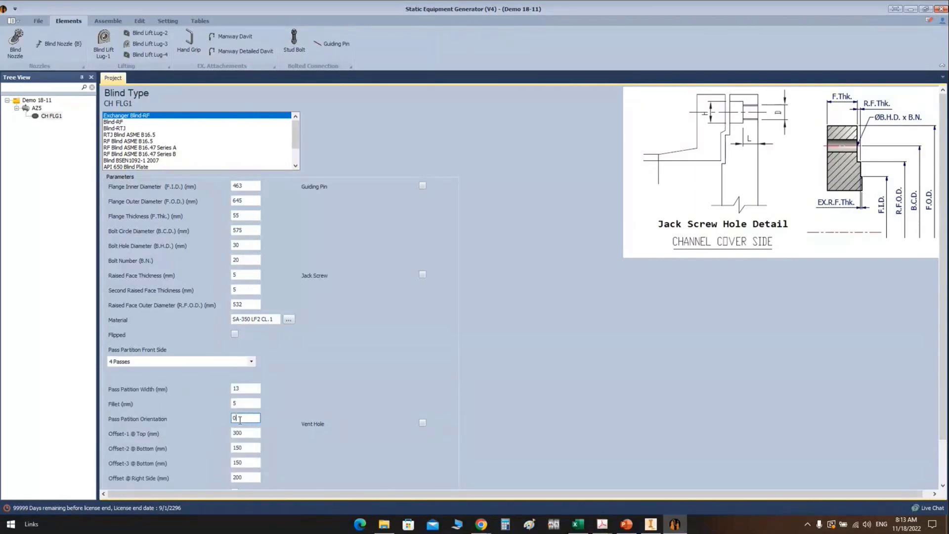
pyautogui.click(250, 434)
pyautogui.moveTo(249, 435); pyautogui.dragTo(225, 437)
pyautogui.write('74.17')
pyautogui.scroll(-1, 369, 401)
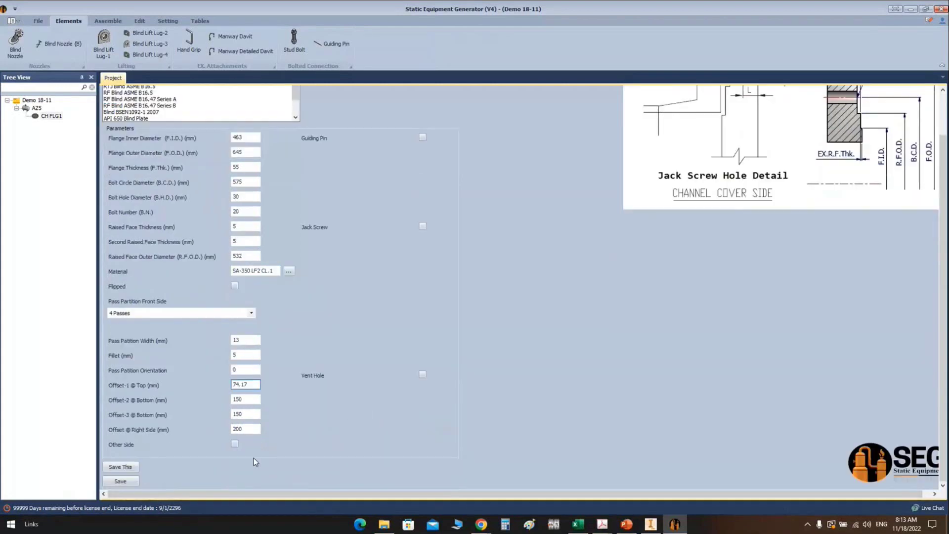
pyautogui.click(122, 482)
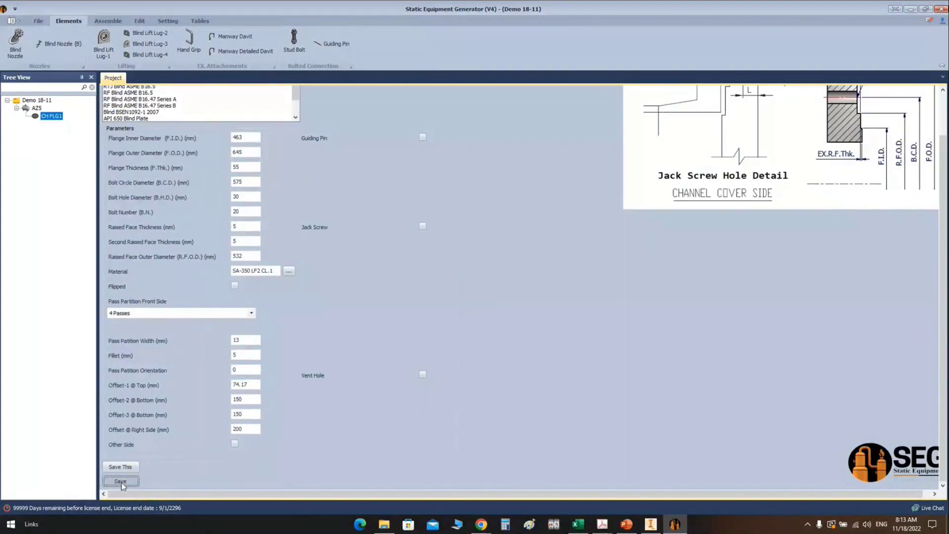
# Build CH FLG1 into AZ5.iam in Inventor, widen the Model browser, then return to the generator
pyautogui.click(28, 48)
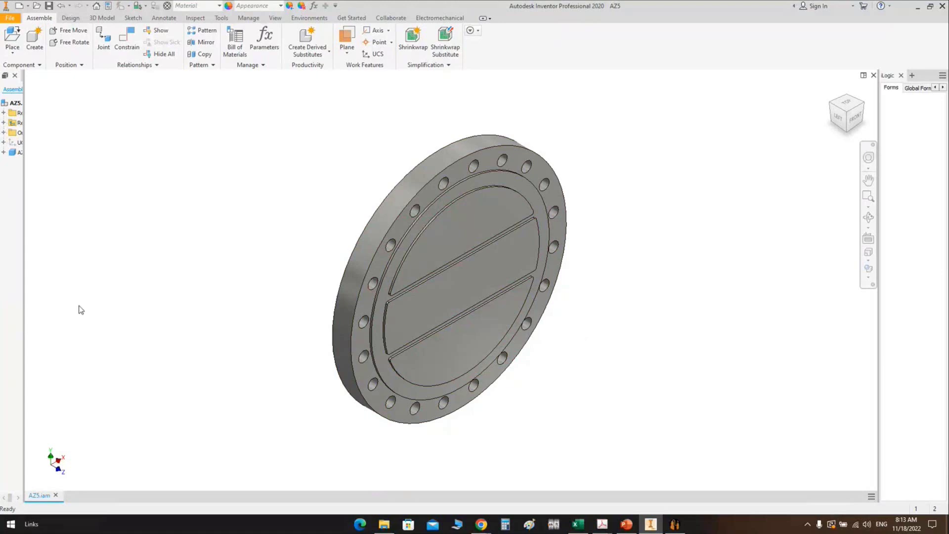
pyautogui.moveTo(24, 252); pyautogui.dragTo(75, 255)
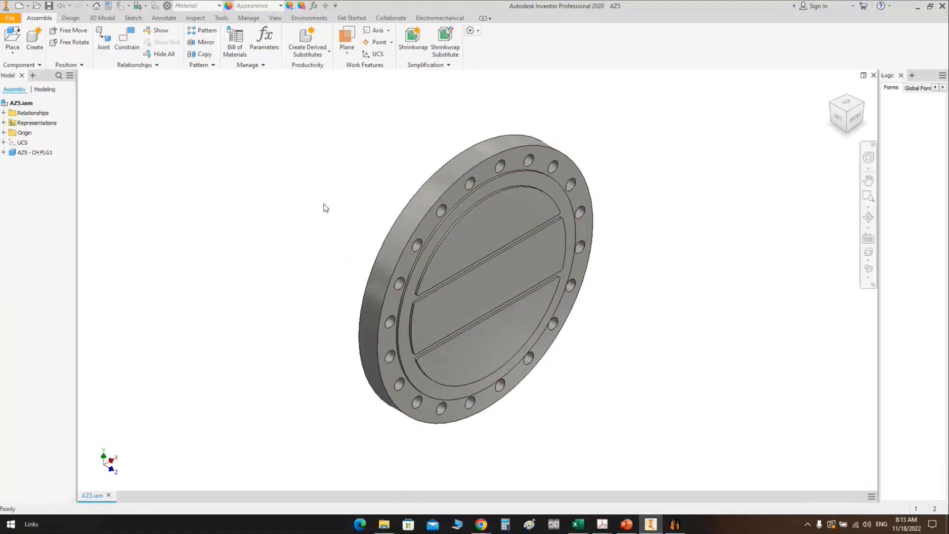
pyautogui.moveTo(675, 527)
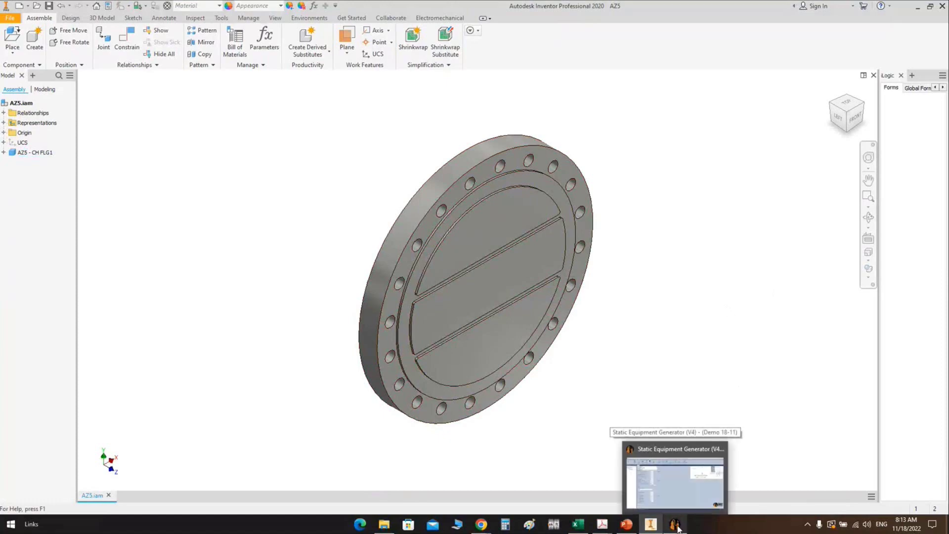
pyautogui.click(676, 525)
# Enable Child Preview and Parent Preview in App Settings and save
pyautogui.click(168, 21)
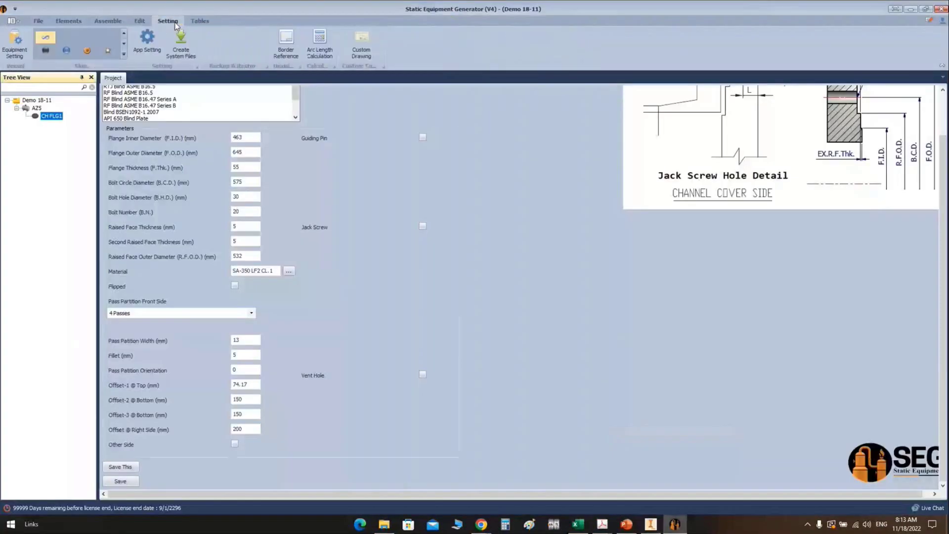
pyautogui.click(151, 43)
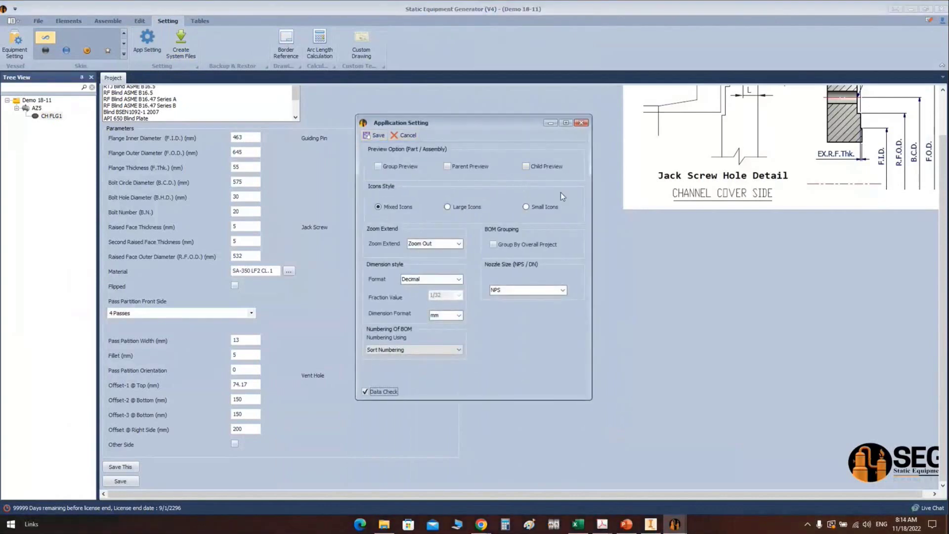
pyautogui.click(544, 166)
pyautogui.click(469, 168)
pyautogui.click(377, 136)
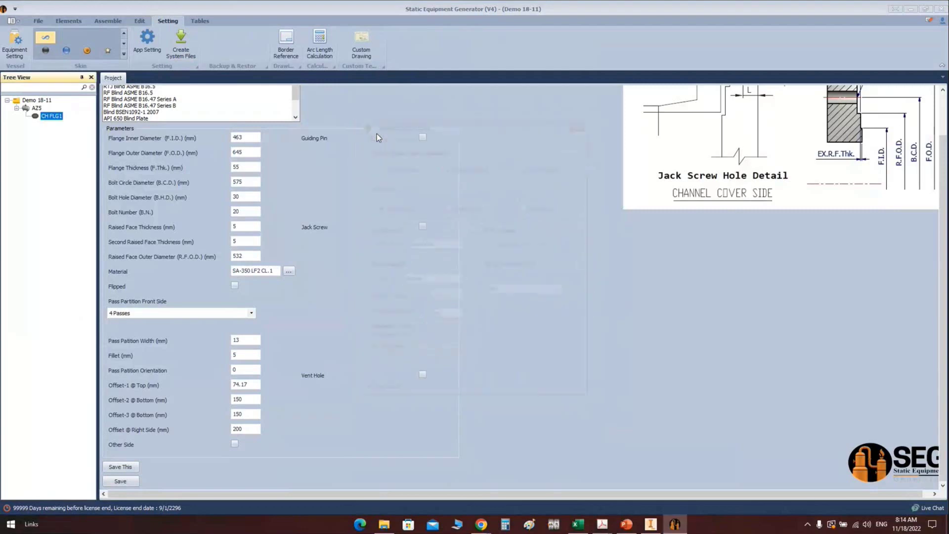
# Glance at the Inventor flange, then select AZ5 in the Tree View to show its Design Data
pyautogui.click(652, 525)
pyautogui.click(651, 525)
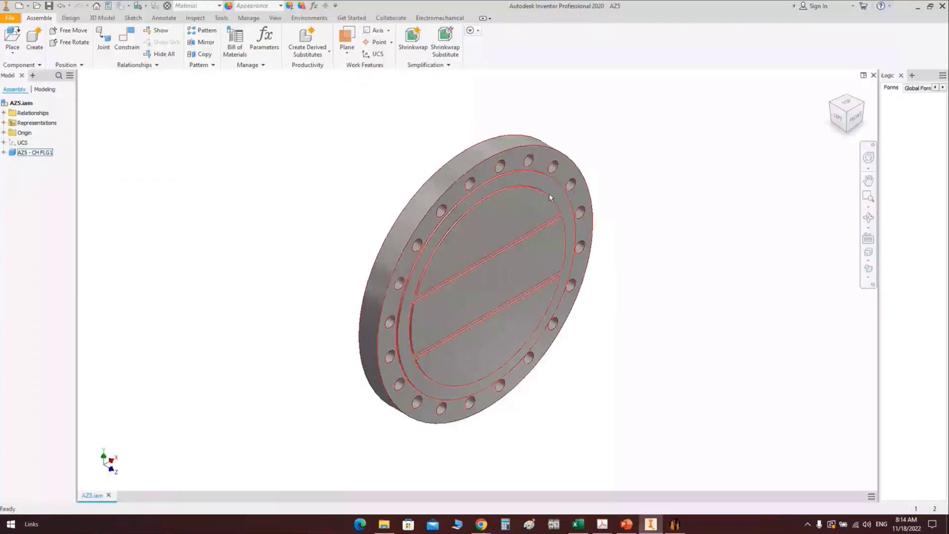
pyautogui.click(674, 523)
pyautogui.click(49, 116)
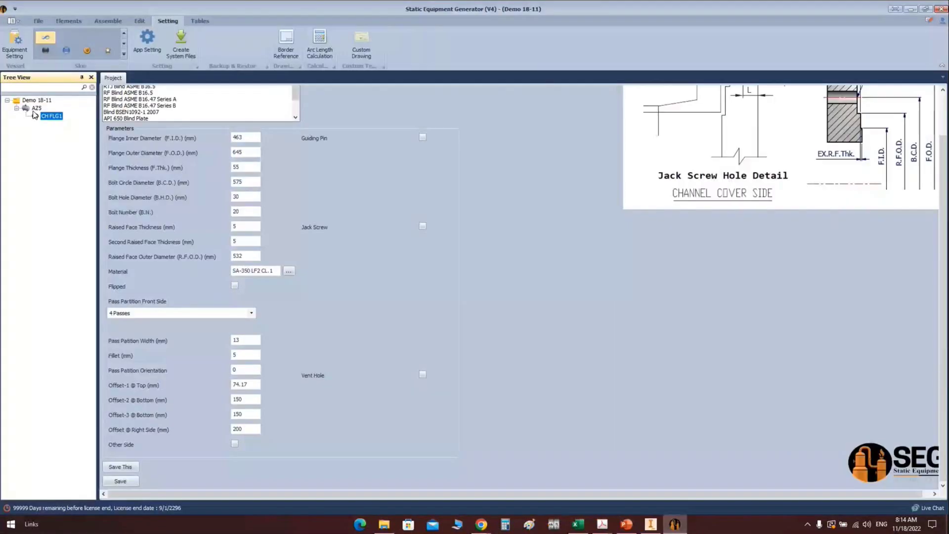
pyautogui.click(37, 108)
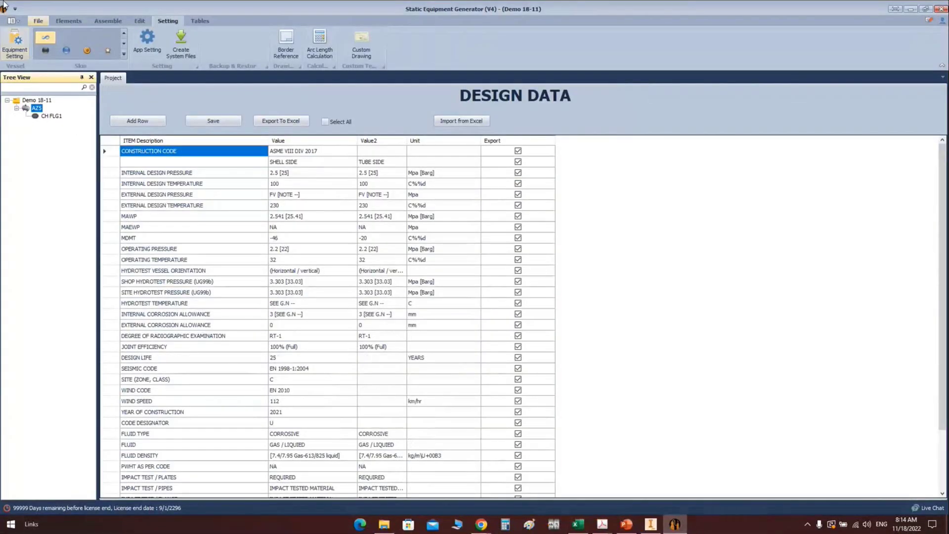
# Add pass-partition gasket CH G1 under AZ5 and set its type to Gasket (4 Passes) Front Side
pyautogui.click(68, 21)
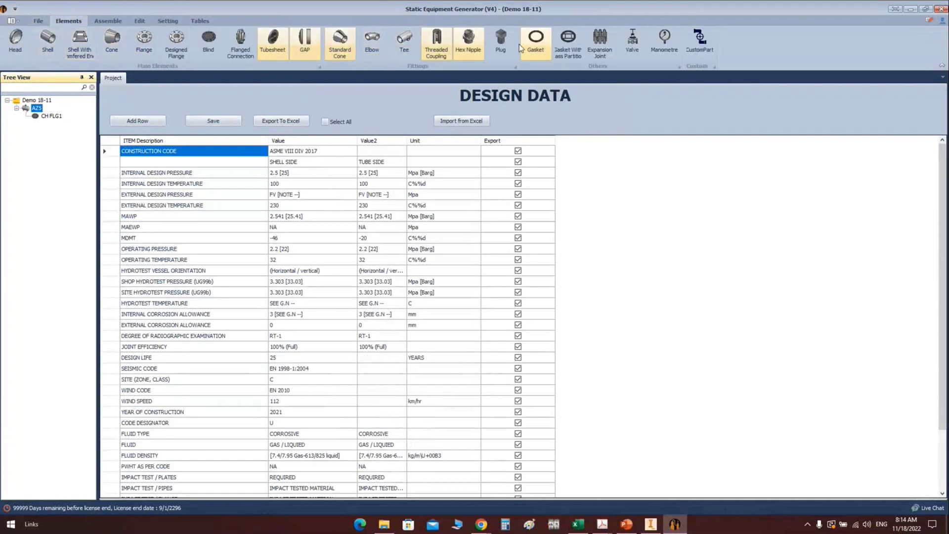
pyautogui.click(567, 45)
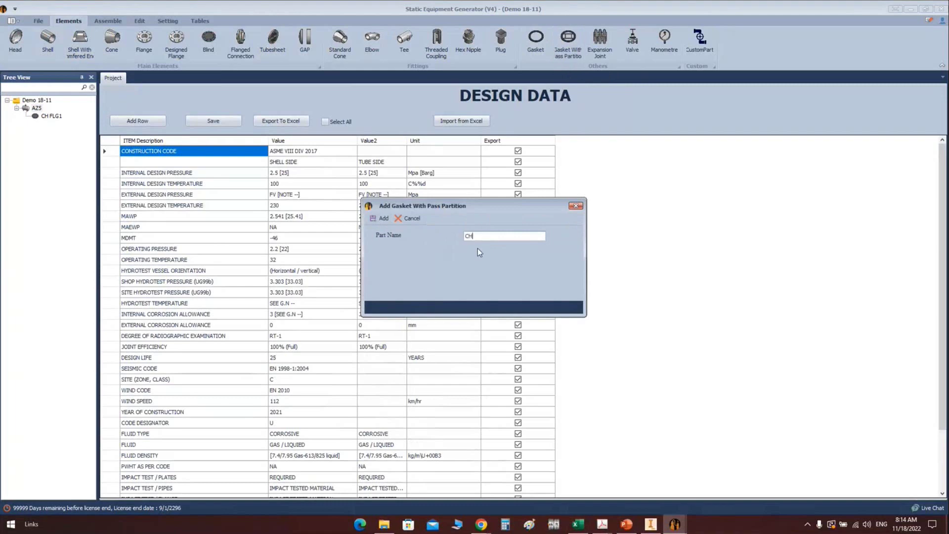
pyautogui.press('Return')
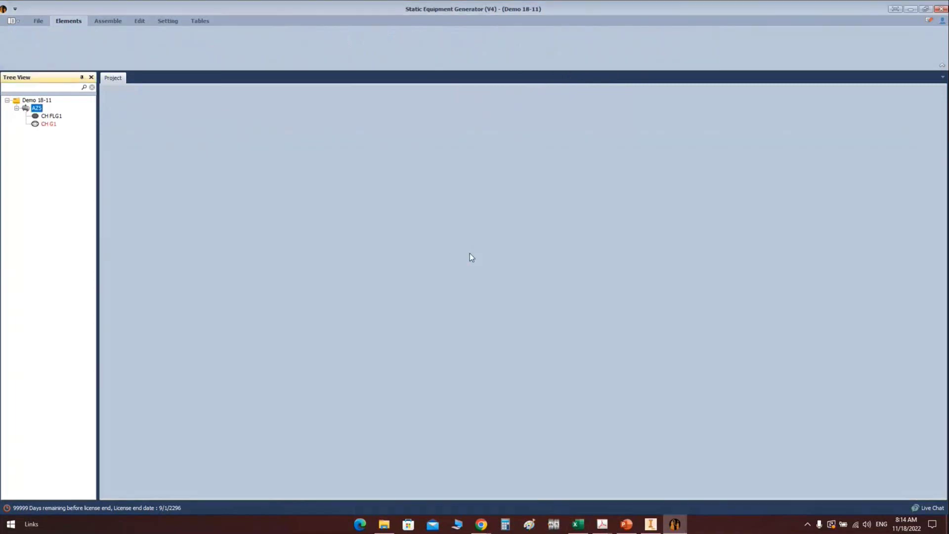
pyautogui.click(46, 124)
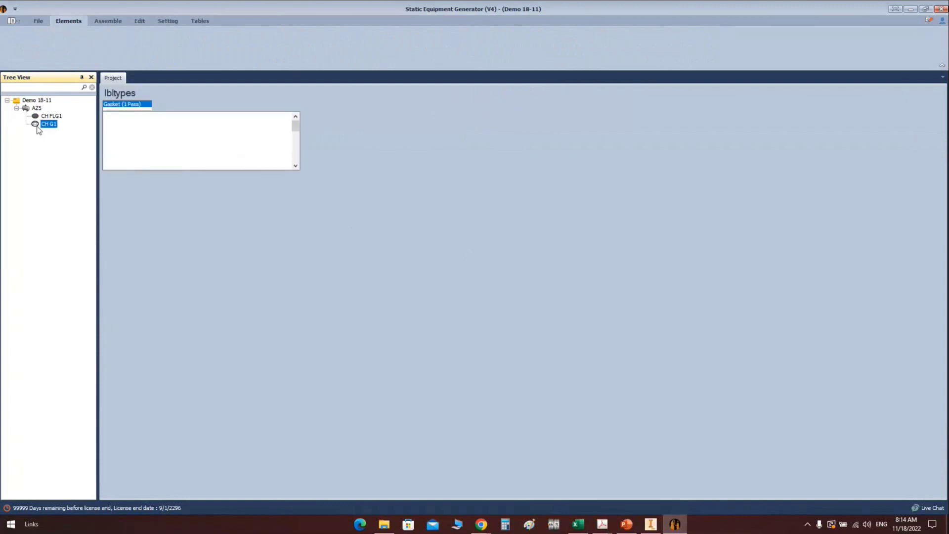
pyautogui.click(155, 141)
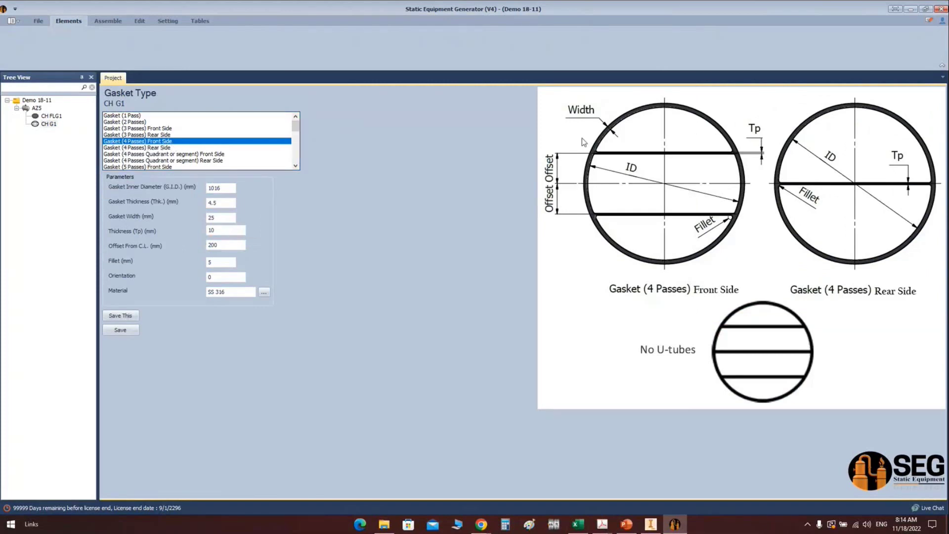
# Set CH G1's inner diameter to 486, width to 13 and offset from centreline to 7417
pyautogui.click(234, 188)
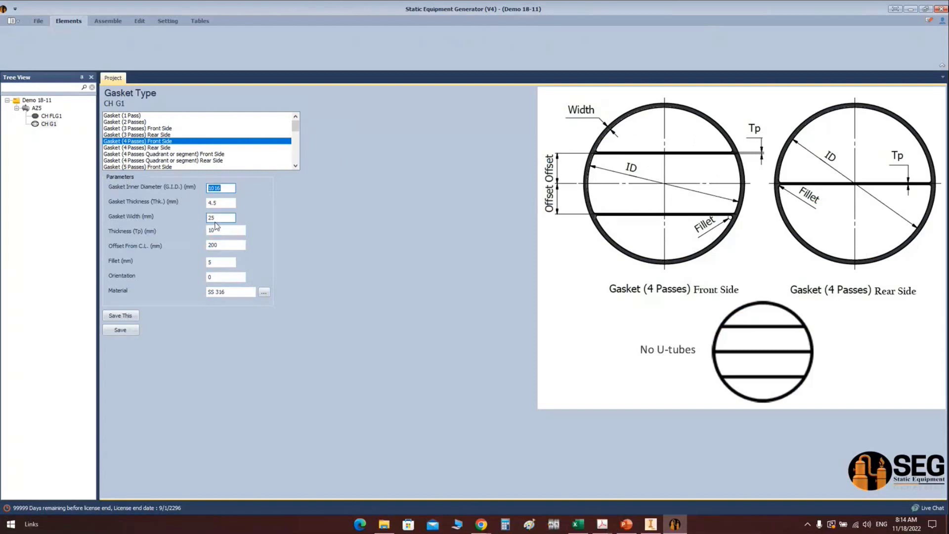
pyautogui.write('486')
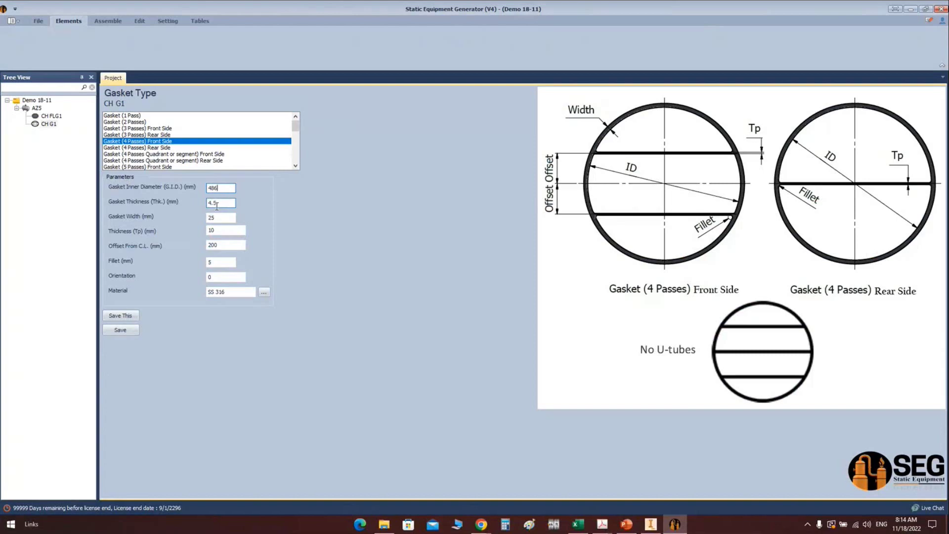
pyautogui.click(217, 204)
pyautogui.click(224, 216)
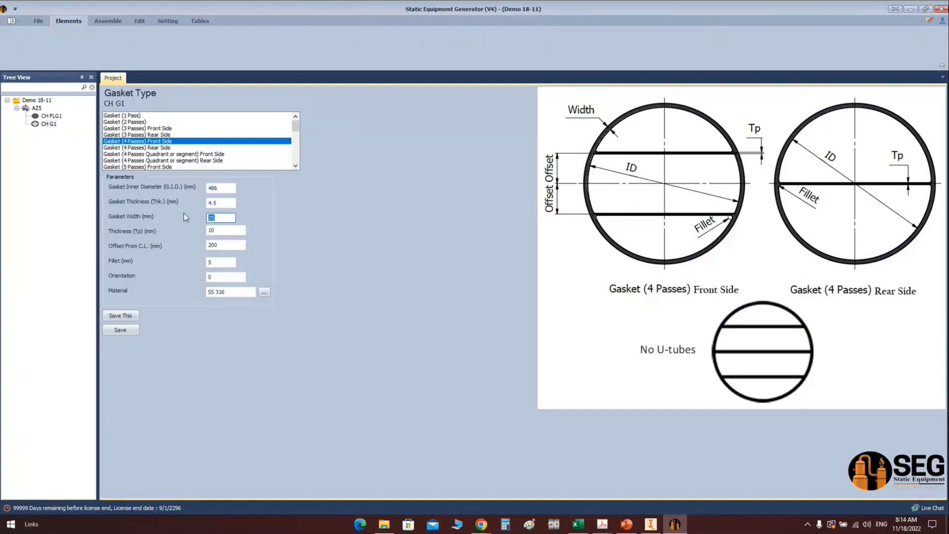
pyautogui.write('13')
pyautogui.click(225, 246)
pyautogui.moveTo(225, 247); pyautogui.dragTo(186, 247)
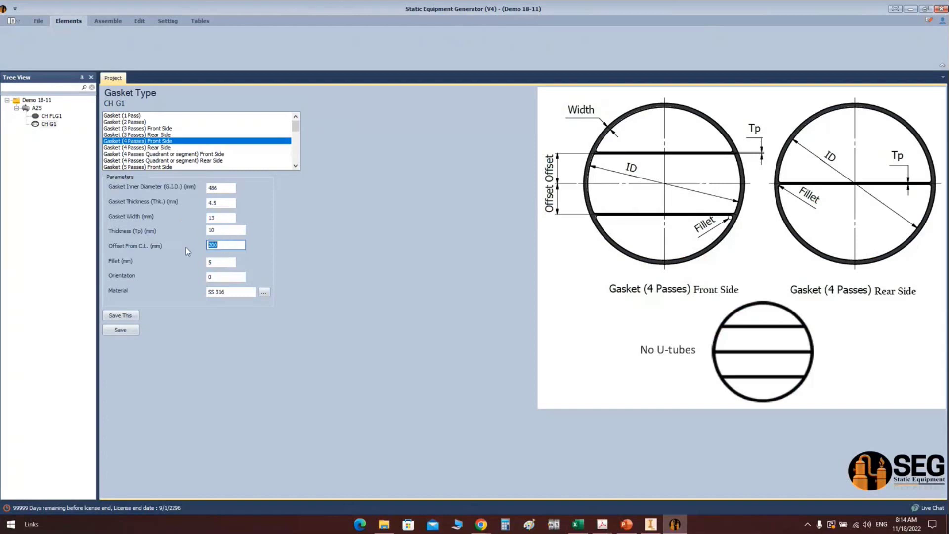
pyautogui.write('7417')
# Copy the SS316 spiral wound material from Excel cell A4 into the gasket's Material field
pyautogui.click(577, 523)
pyautogui.press('Down')
pyautogui.press('Down')
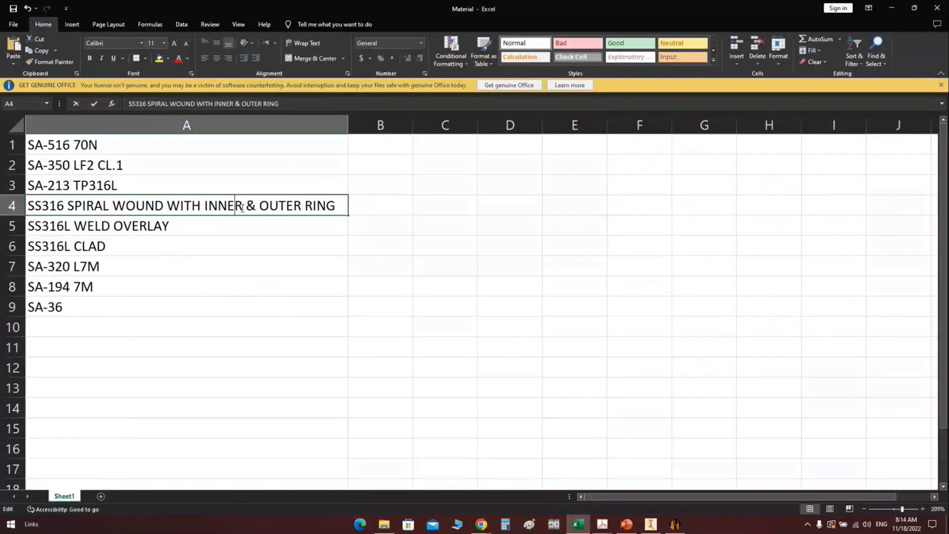
pyautogui.press('F2')
pyautogui.hotkey('shift', 'Home')
pyautogui.hotkey('ctrl', 'c')
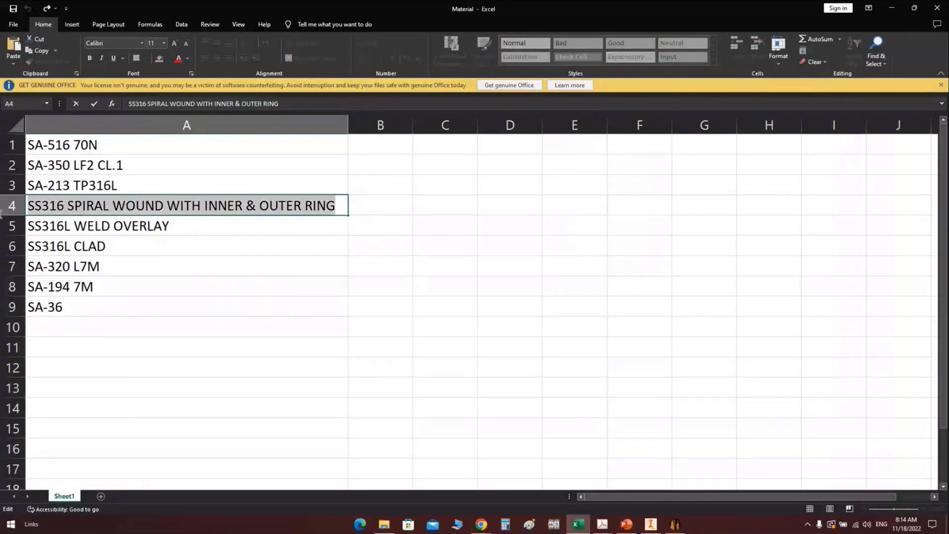
pyautogui.click(675, 523)
pyautogui.click(230, 292)
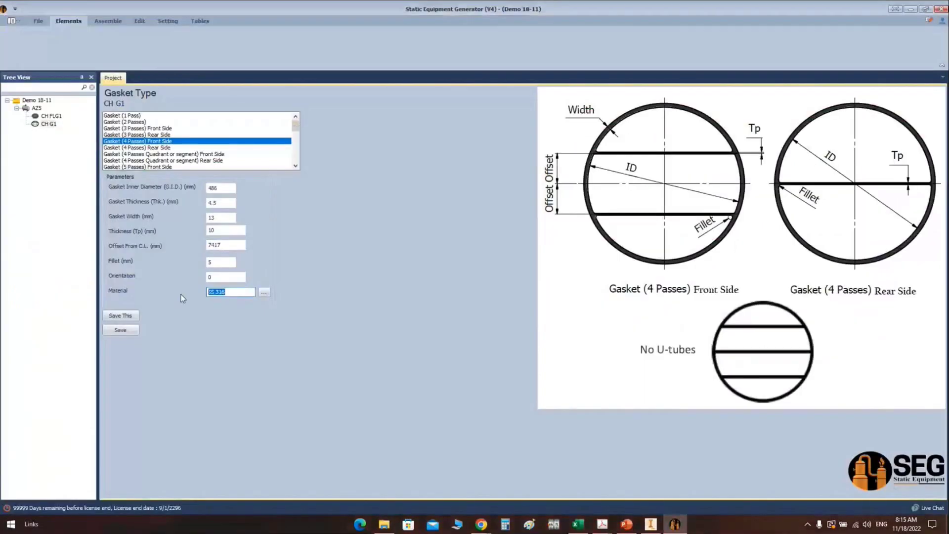
pyautogui.hotkey('ctrl', 'v')
# Save the gasket and generate it in Inventor with Assemble > Start
pyautogui.click(120, 330)
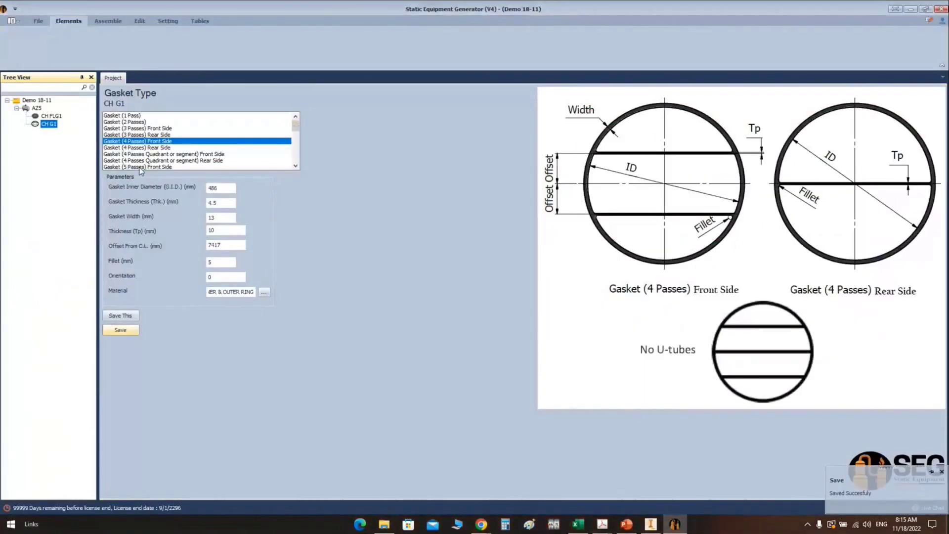
pyautogui.click(111, 21)
pyautogui.click(20, 41)
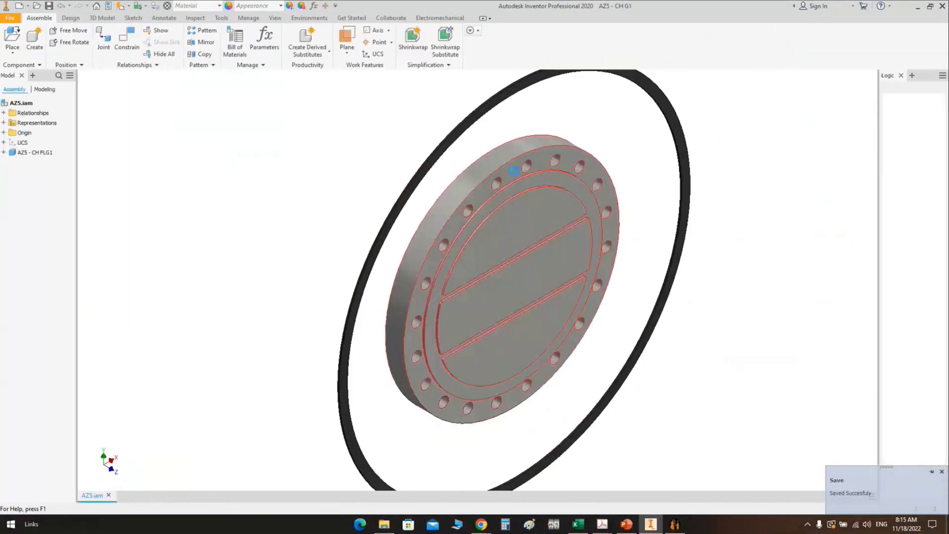
# Resave CH G1 with offset 74.17, regenerate it, and view AZ5 - CH G1.ipt in Inventor
pyautogui.click(677, 527)
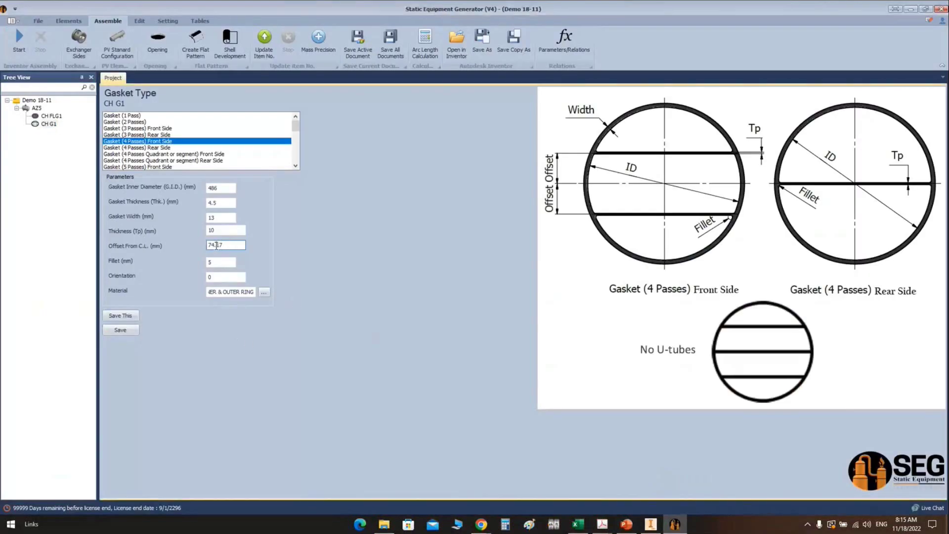
pyautogui.click(132, 334)
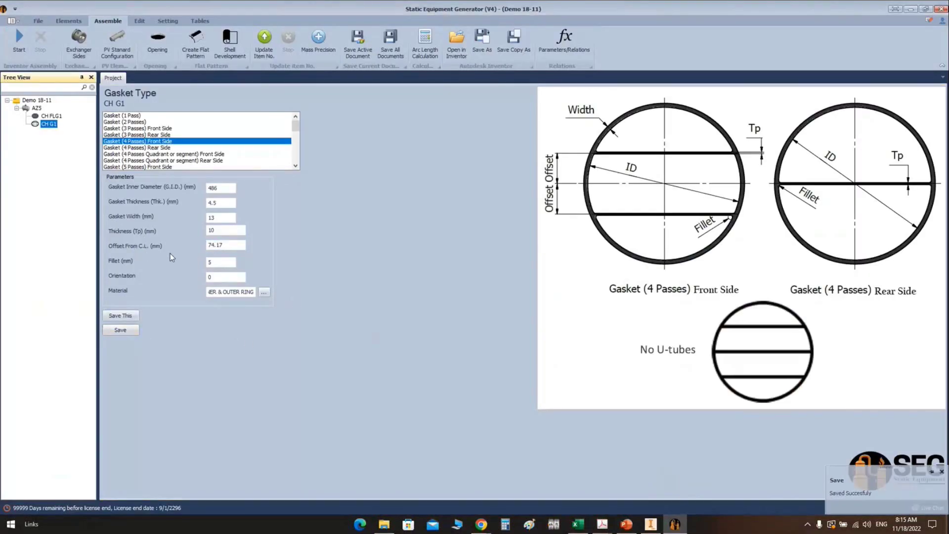
pyautogui.click(22, 41)
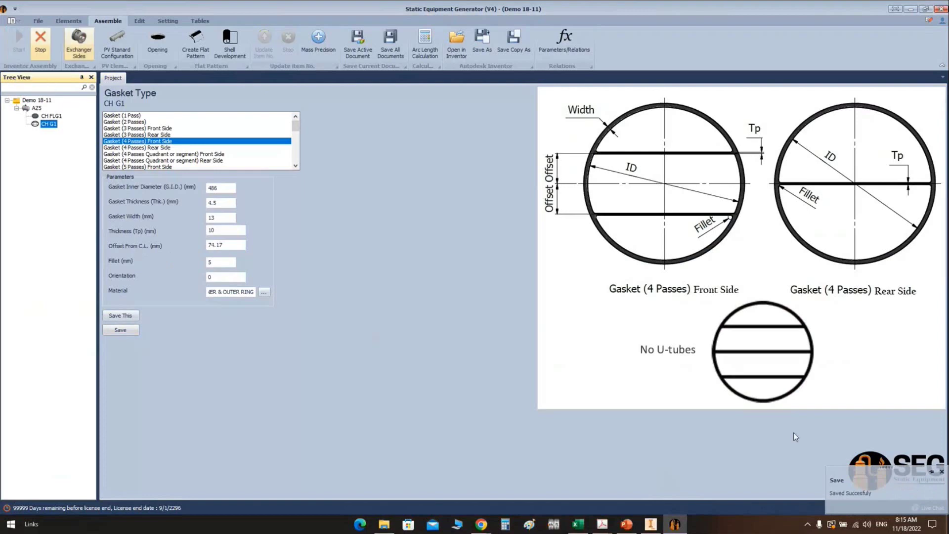
pyautogui.click(652, 525)
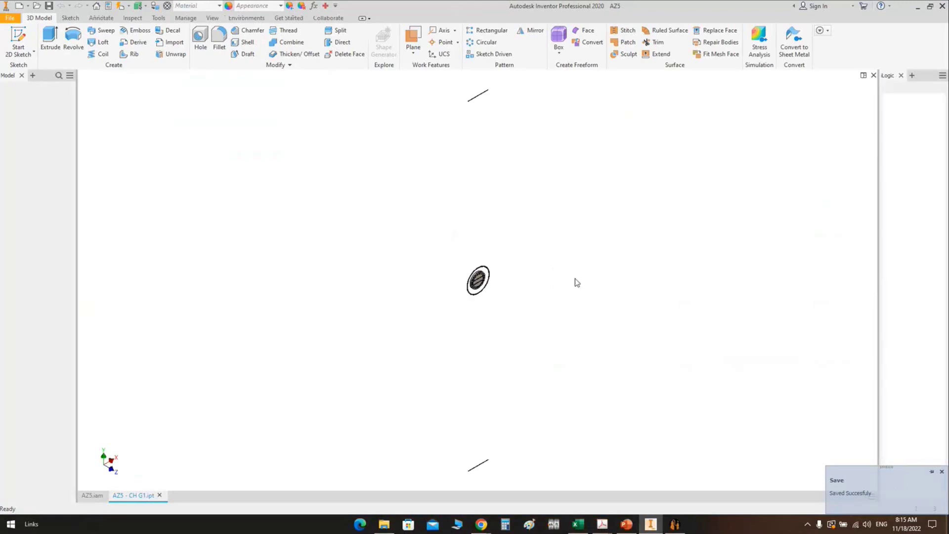
# Orbit and zoom the Inventor view to inspect the CH G1 gasket on the flange
pyautogui.scroll(3, 505, 284)
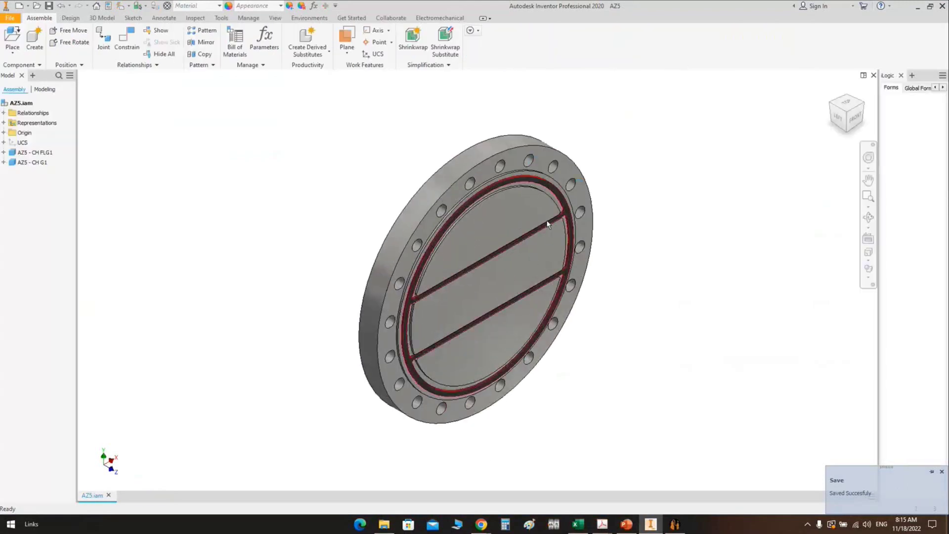
pyautogui.scroll(5, 568, 227)
pyautogui.click(868, 218)
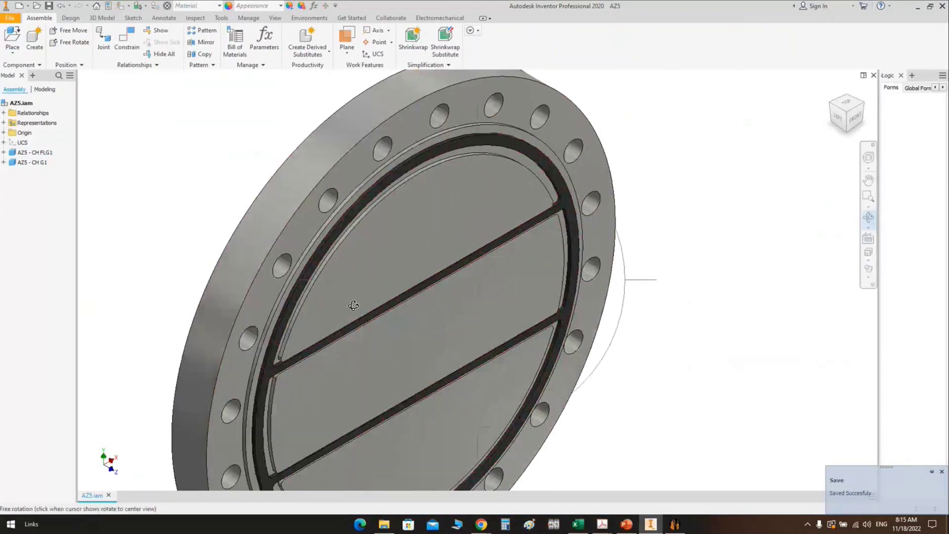
pyautogui.moveTo(345, 296); pyautogui.dragTo(512, 224)
pyautogui.scroll(-5, 346, 291)
pyautogui.scroll(2, 389, 299)
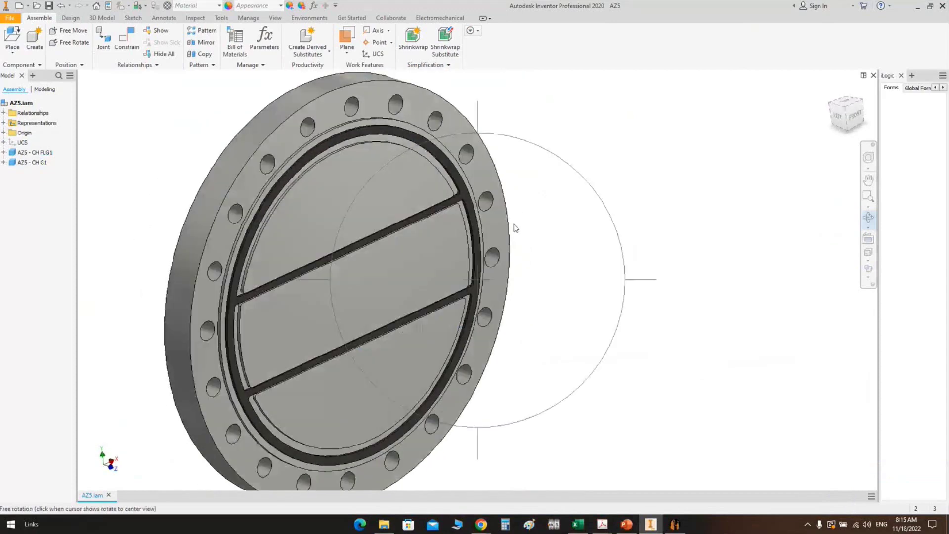
# Compare the model against the hand-sketched assembly PDF in Acrobat
pyautogui.moveTo(601, 524)
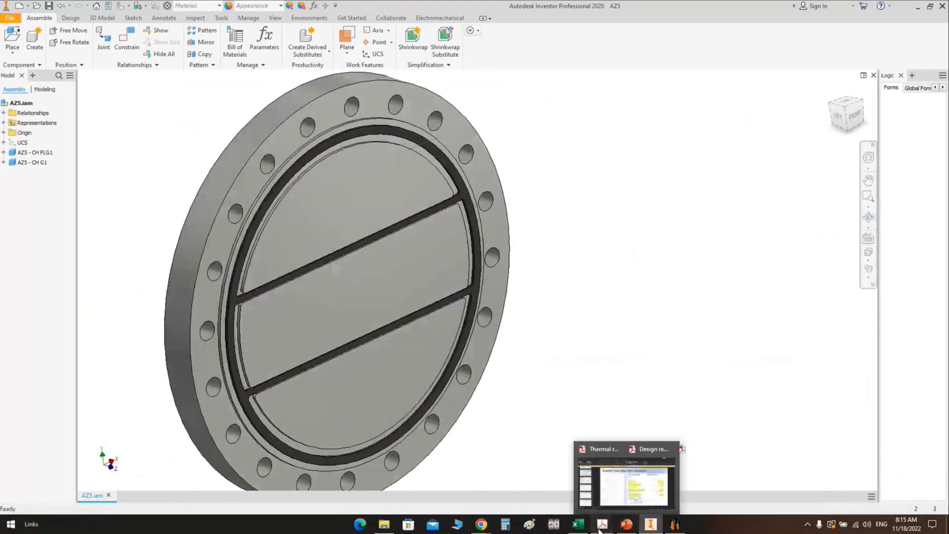
pyautogui.click(707, 484)
pyautogui.scroll(5, 210, 100)
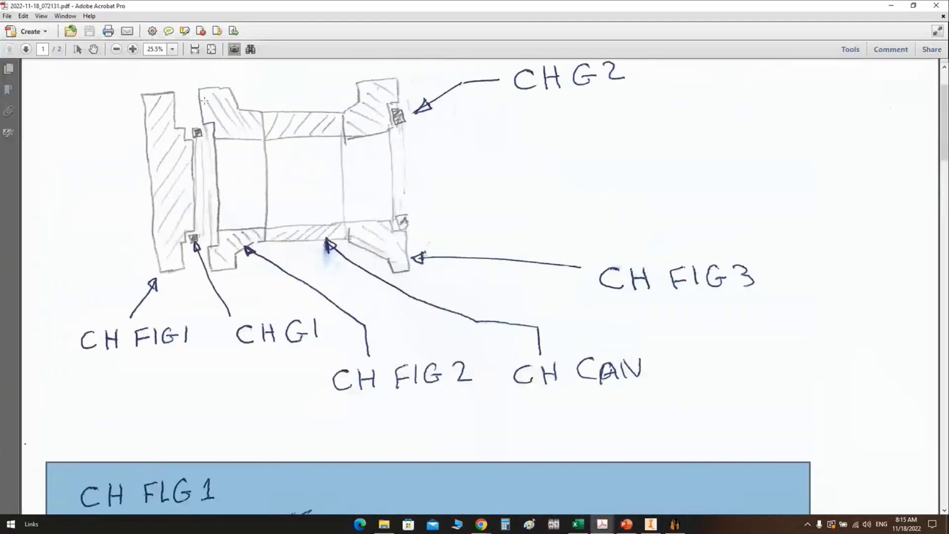
pyautogui.scroll(-10, 405, 324)
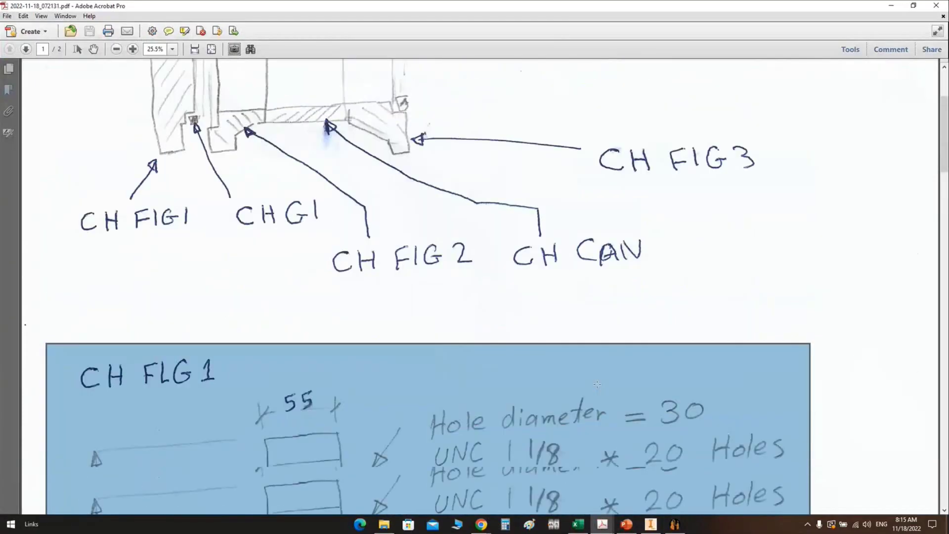
pyautogui.scroll(-15, 404, 324)
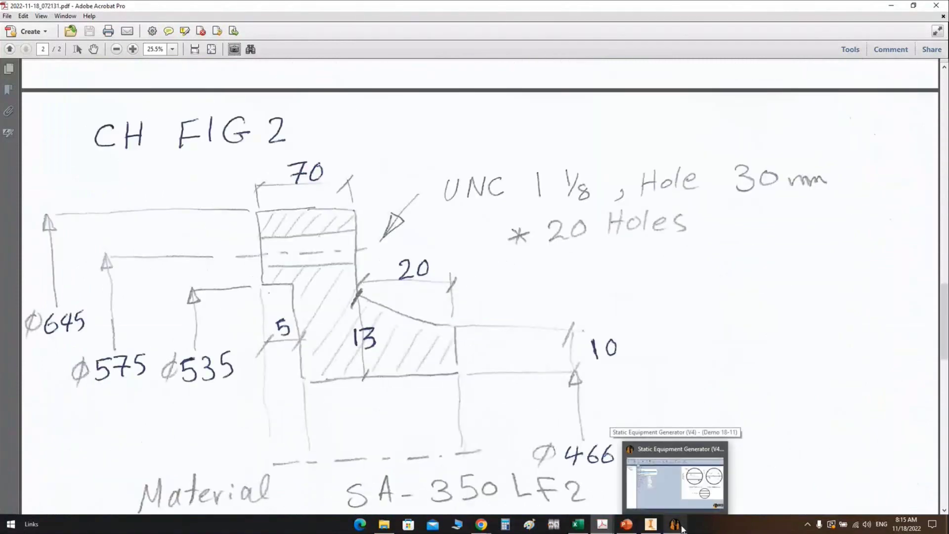
pyautogui.click(682, 528)
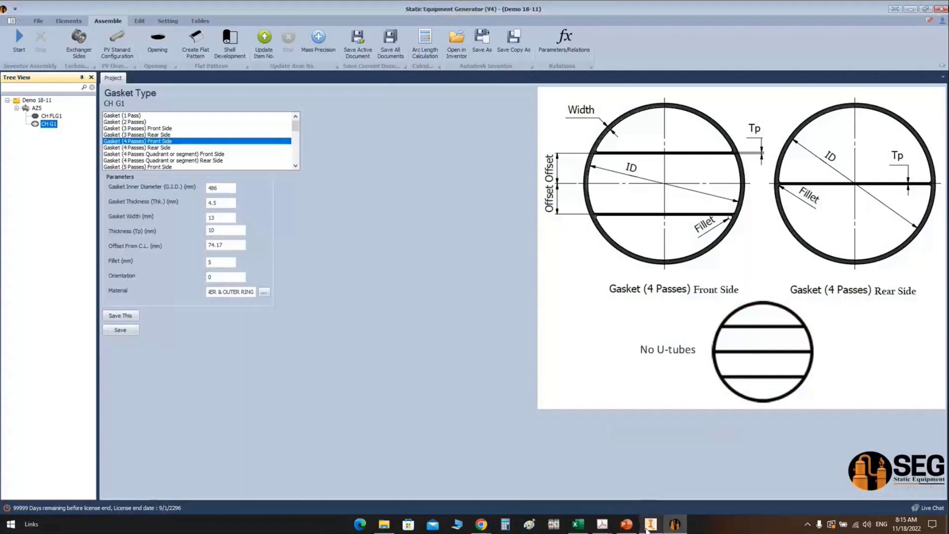
# Orbit the flange assembly face-on, Zoom All with Home, and return to the gasket form
pyautogui.click(648, 527)
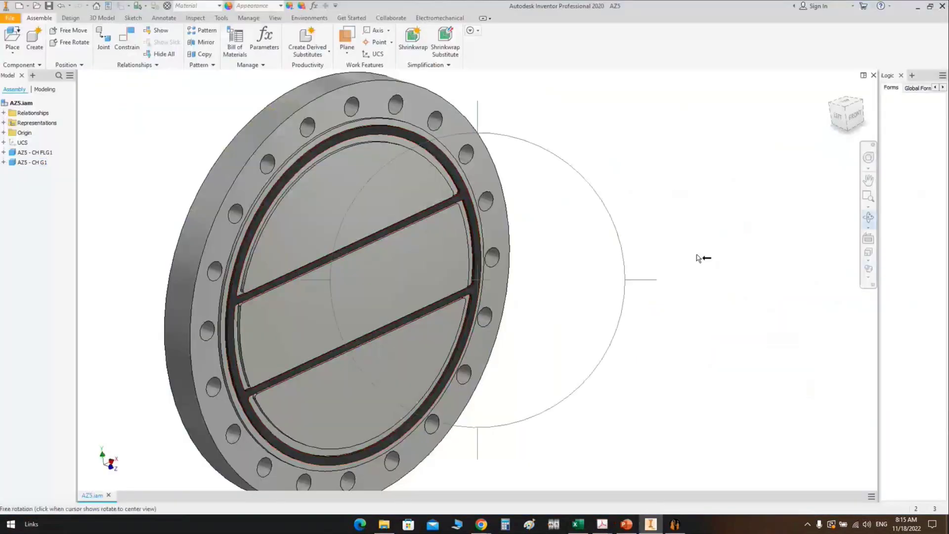
pyautogui.moveTo(698, 258); pyautogui.dragTo(512, 303)
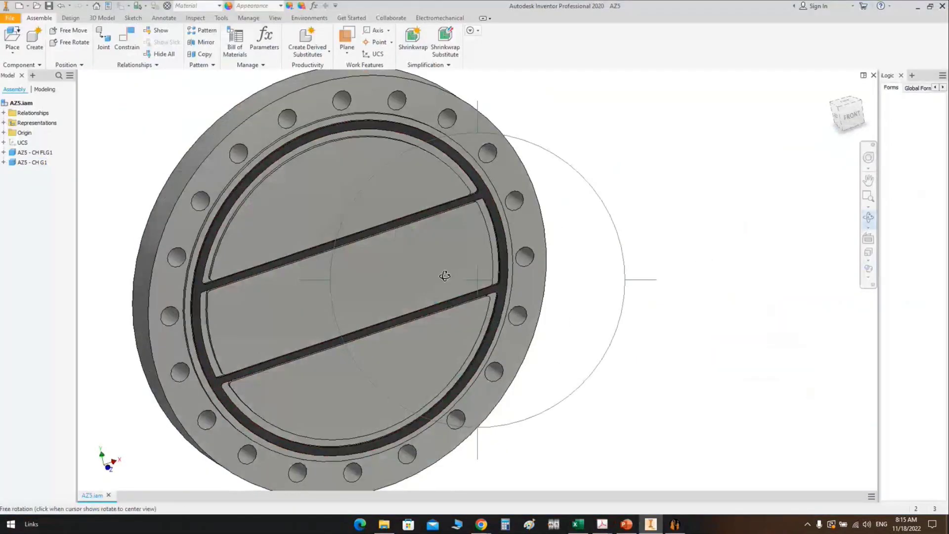
pyautogui.moveTo(444, 276); pyautogui.dragTo(473, 249)
pyautogui.scroll(3, 473, 249)
pyautogui.rightClick(600, 220)
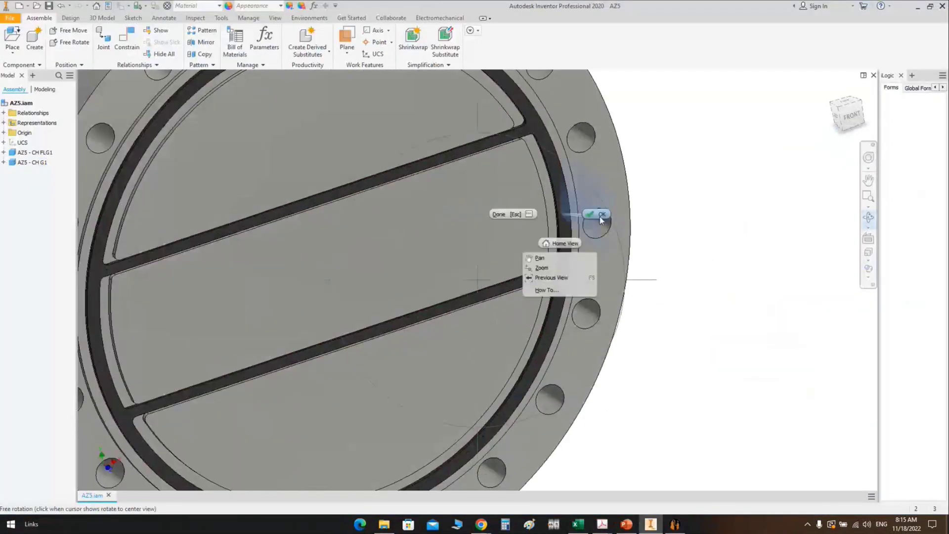
pyautogui.click(600, 220)
pyautogui.scroll(3, 558, 183)
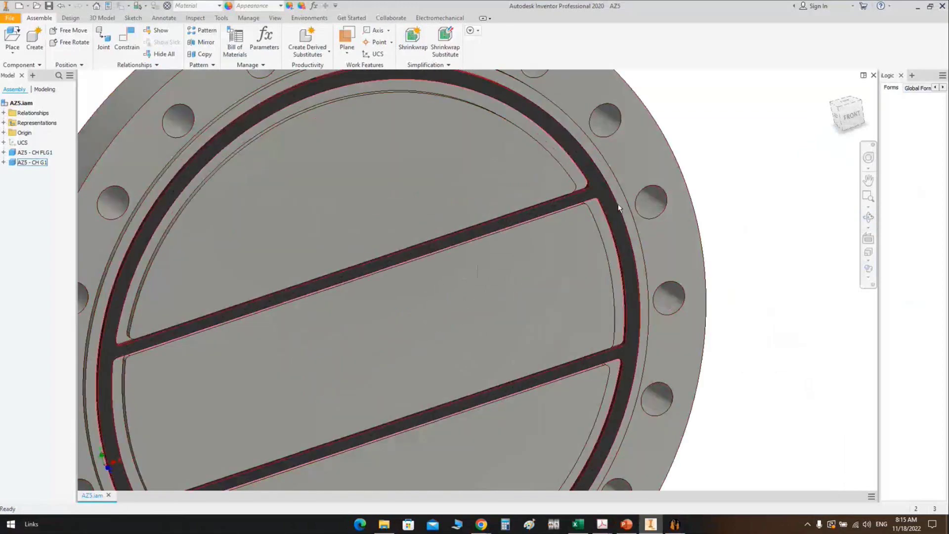
pyautogui.moveTo(633, 221)
pyautogui.press('Home')
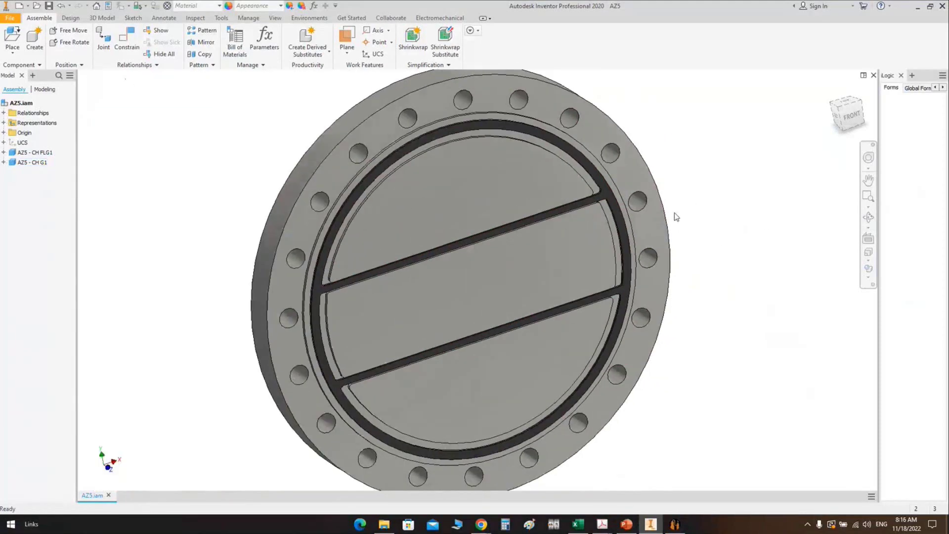
pyautogui.click(670, 528)
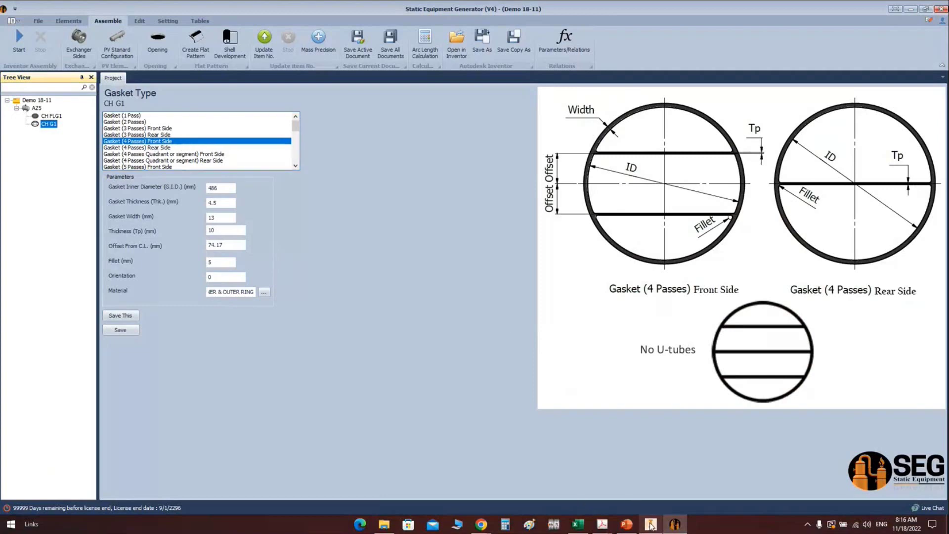
pyautogui.moveTo(647, 527)
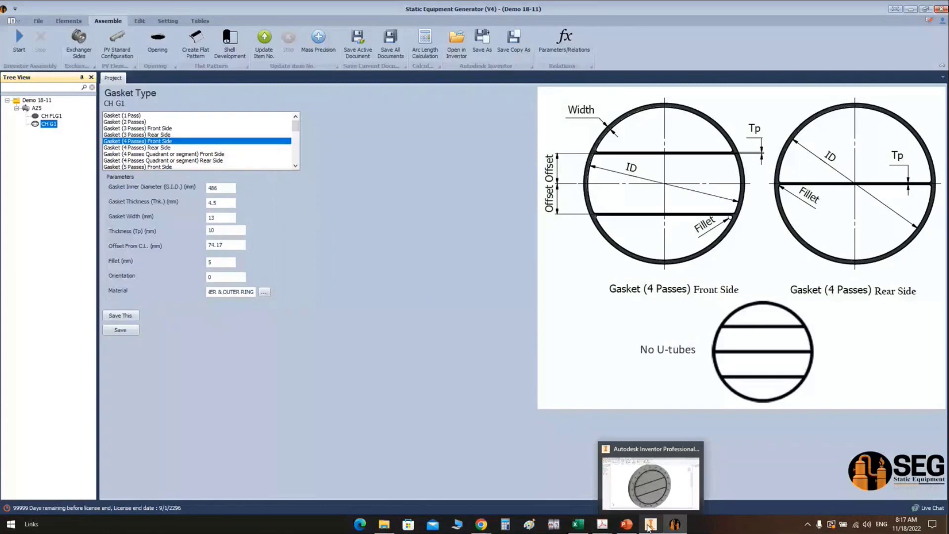
# After checking the PDF sketch, select AZ5 and add a Designed Flange named CH FLG2
pyautogui.click(602, 524)
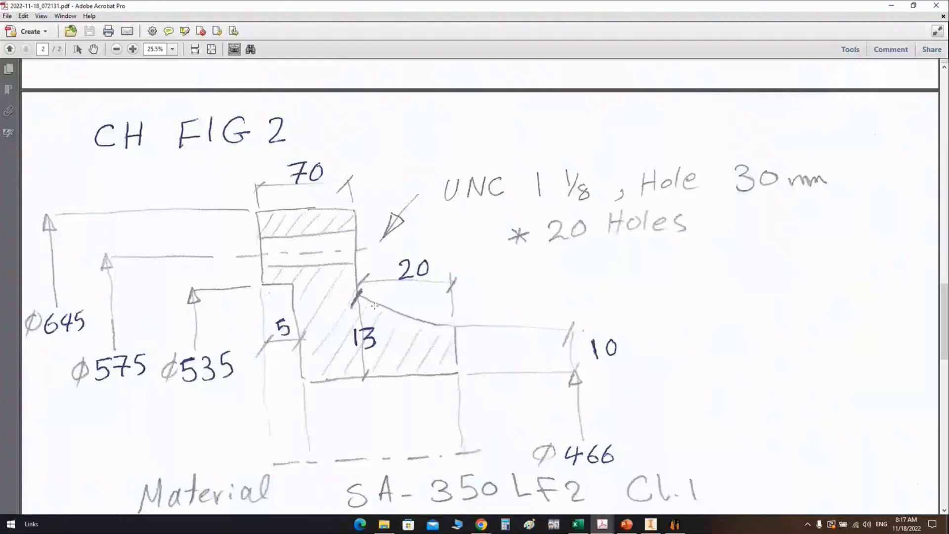
pyautogui.click(675, 524)
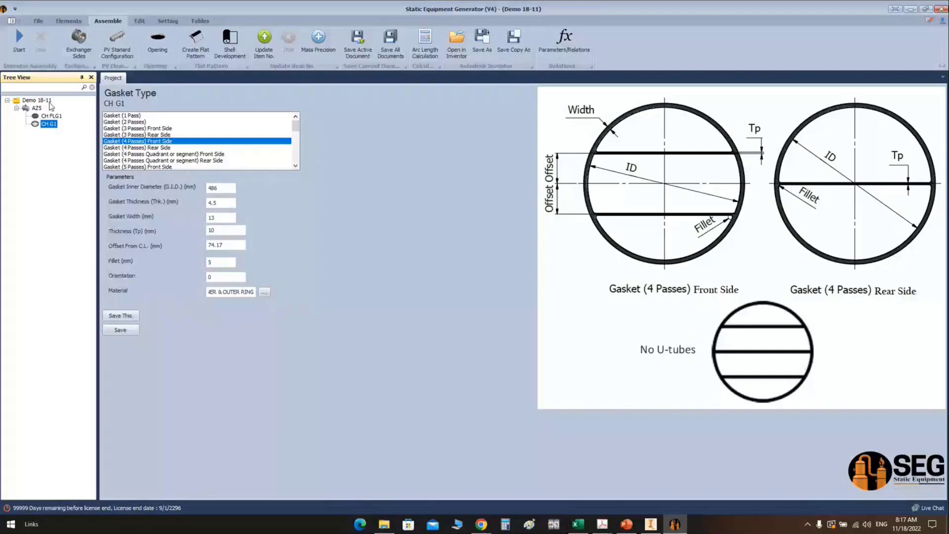
pyautogui.click(37, 107)
pyautogui.click(144, 42)
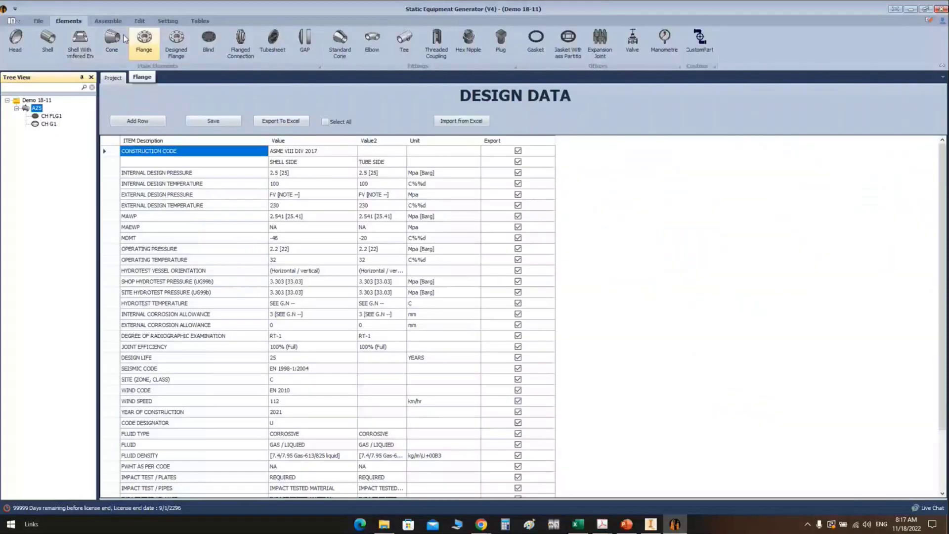
pyautogui.click(177, 42)
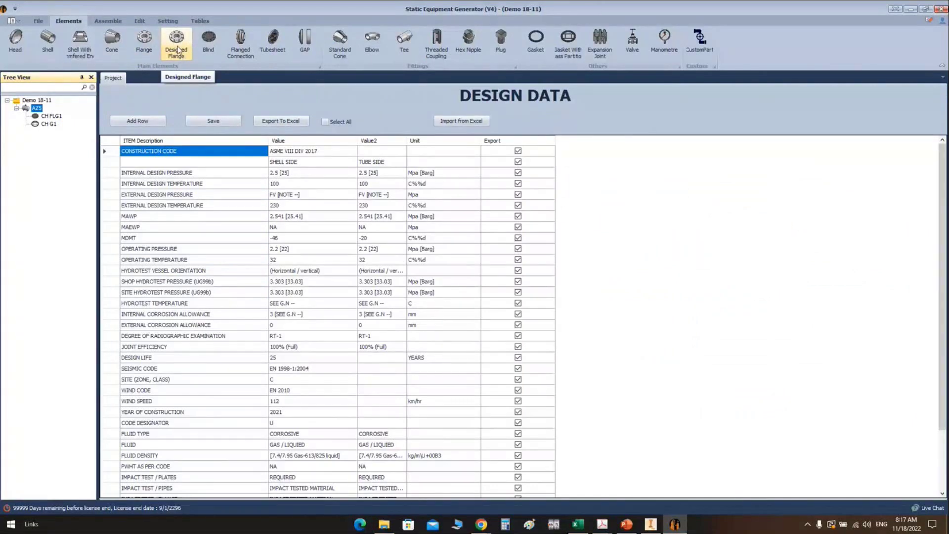
pyautogui.click(180, 44)
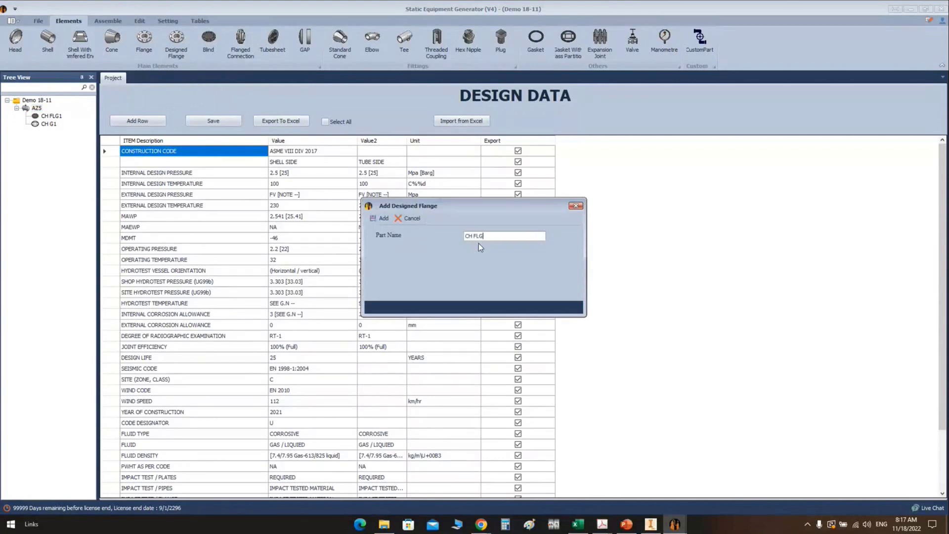
pyautogui.press('Return')
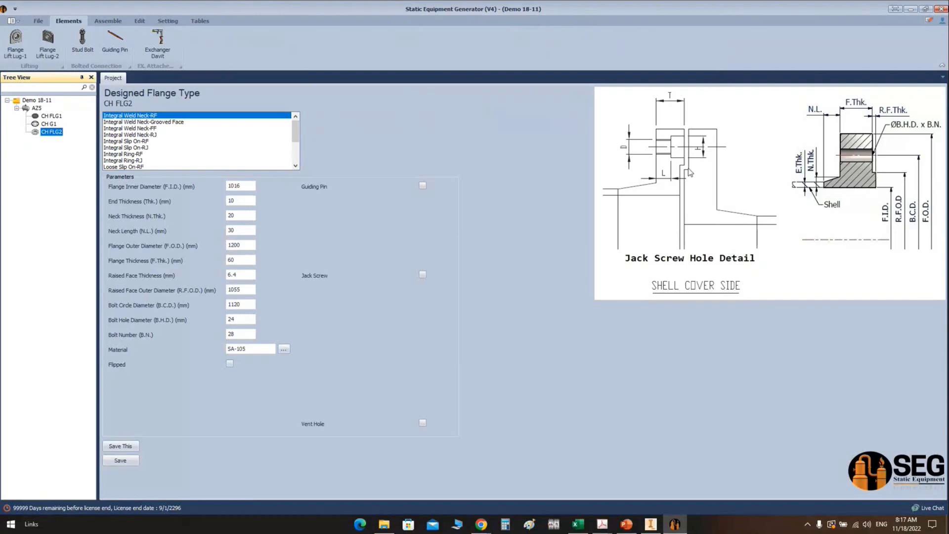
# Make CH FLG2 an Integral Weld Neck-Grooved Face flange with F.I.D. 466, neck thickness 13, neck length 20
pyautogui.click(178, 127)
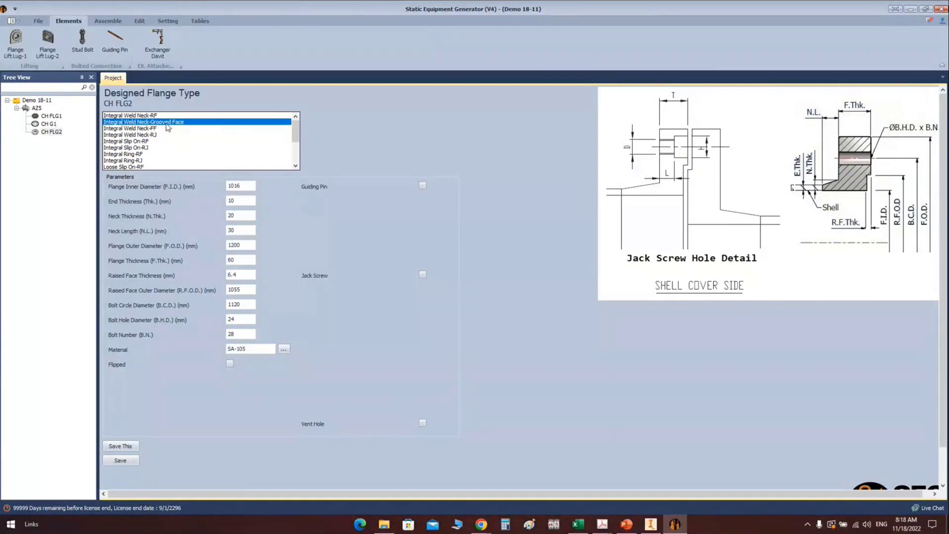
pyautogui.doubleClick(240, 186)
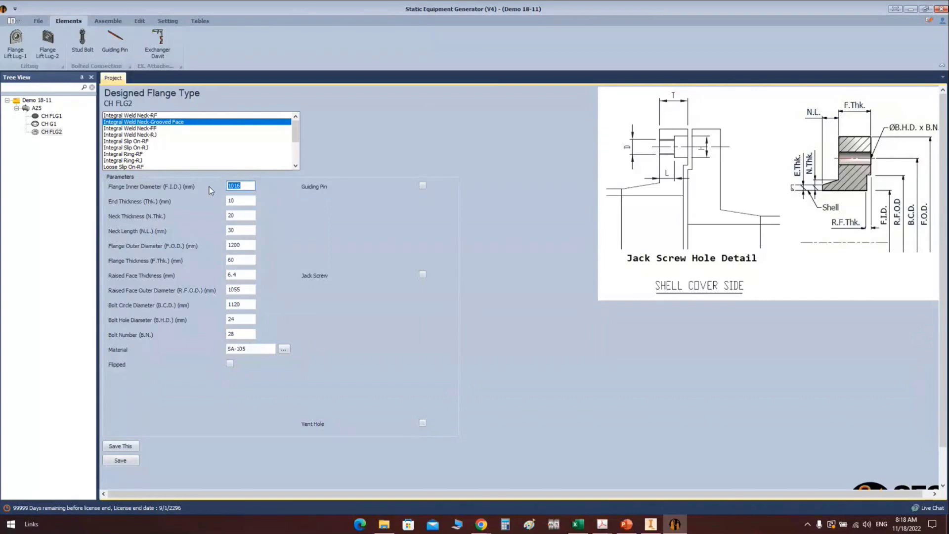
pyautogui.write('466')
pyautogui.doubleClick(244, 186)
pyautogui.press('Tab')
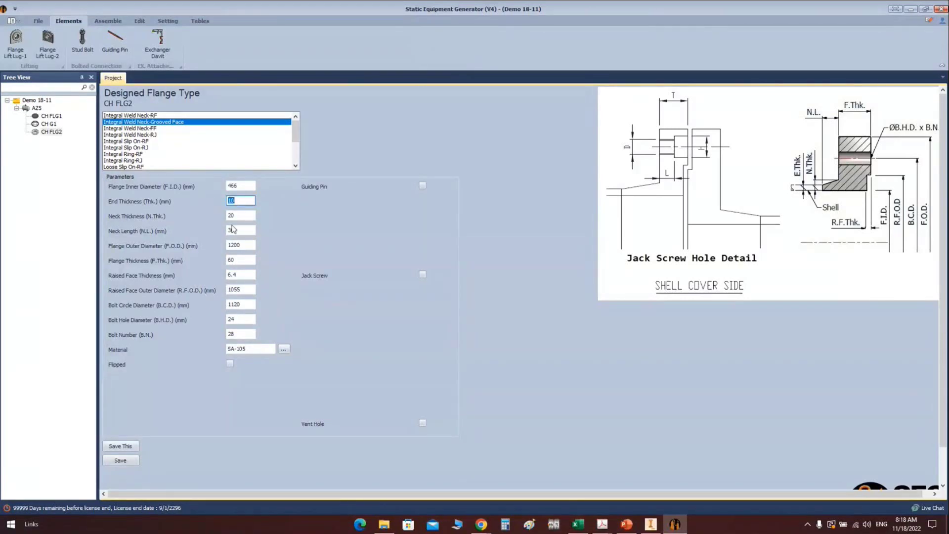
pyautogui.press('Tab')
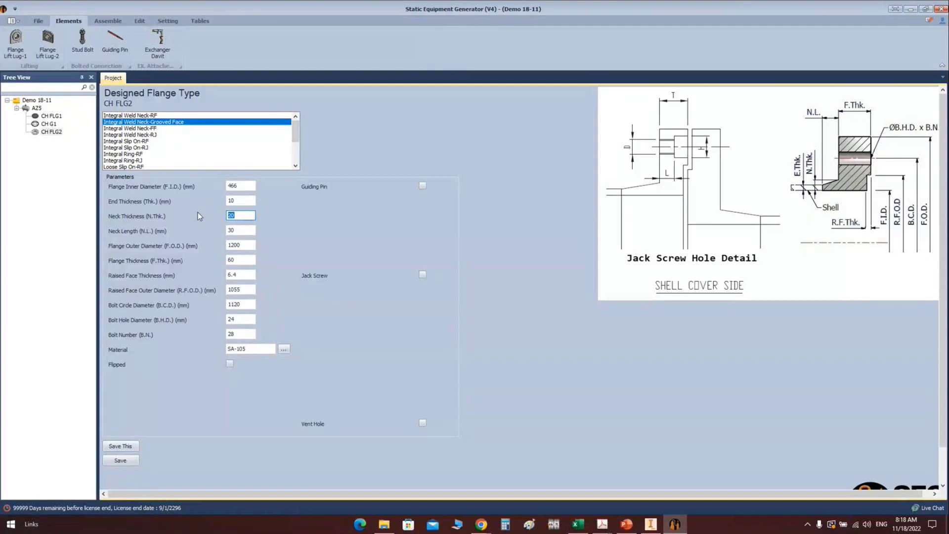
pyautogui.write('13')
pyautogui.press('Tab')
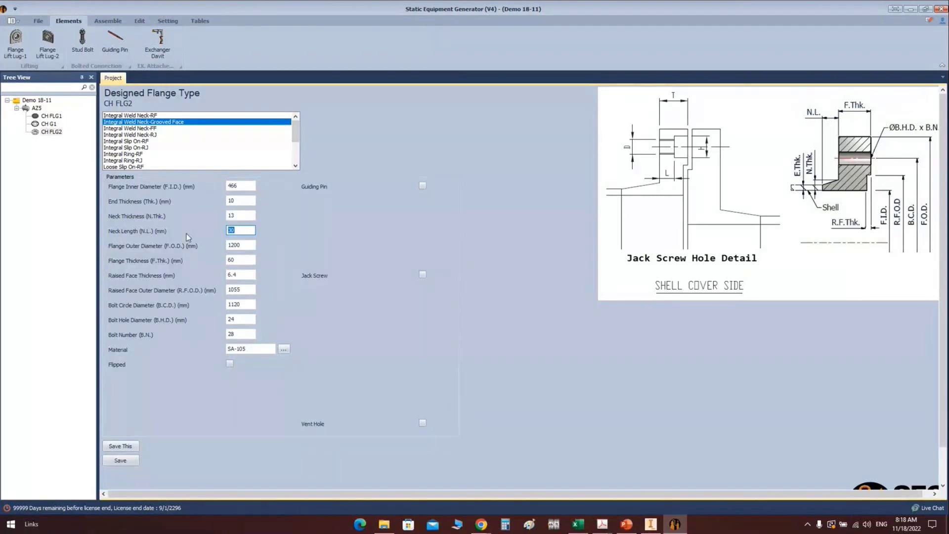
pyautogui.write('20')
pyautogui.press('Tab')
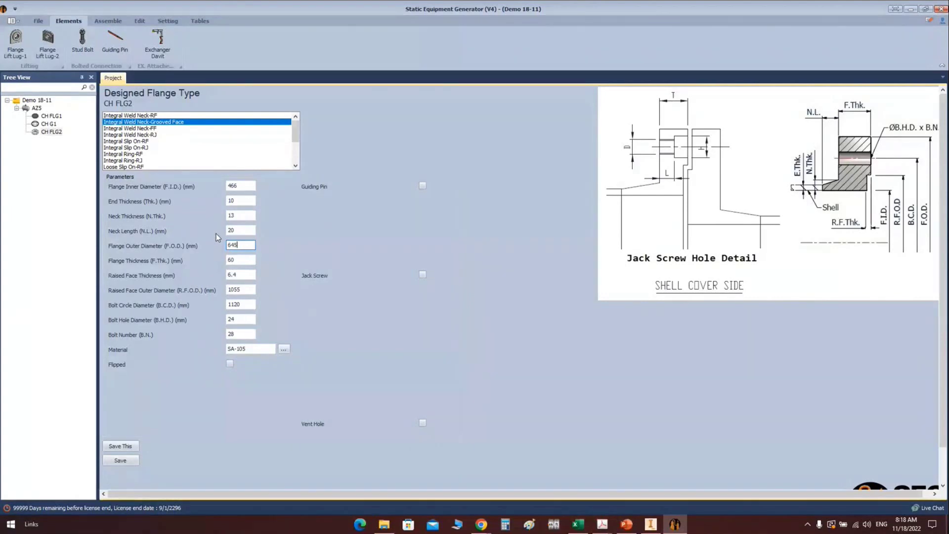
# Enter flange thickness 70, raised face thickness 5 and raised face OD 535
pyautogui.press('Tab')
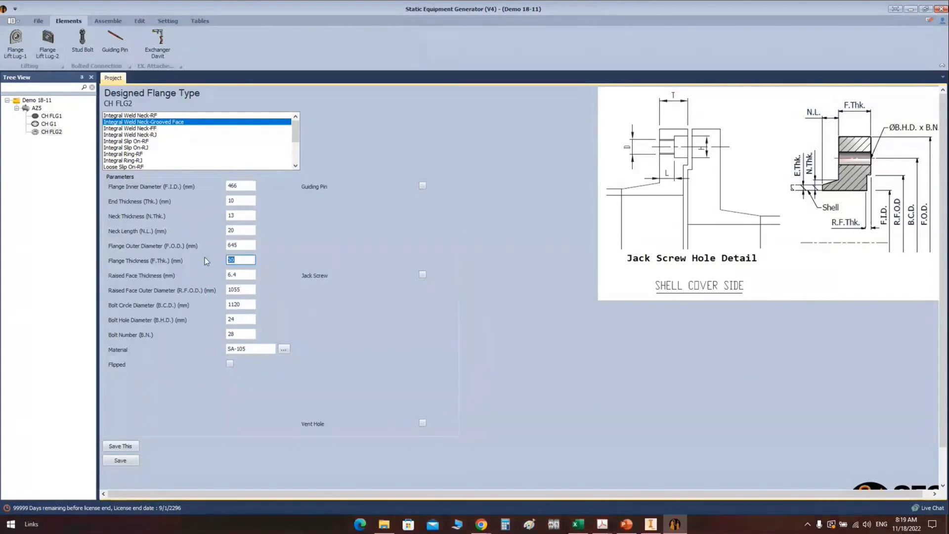
pyautogui.write('70')
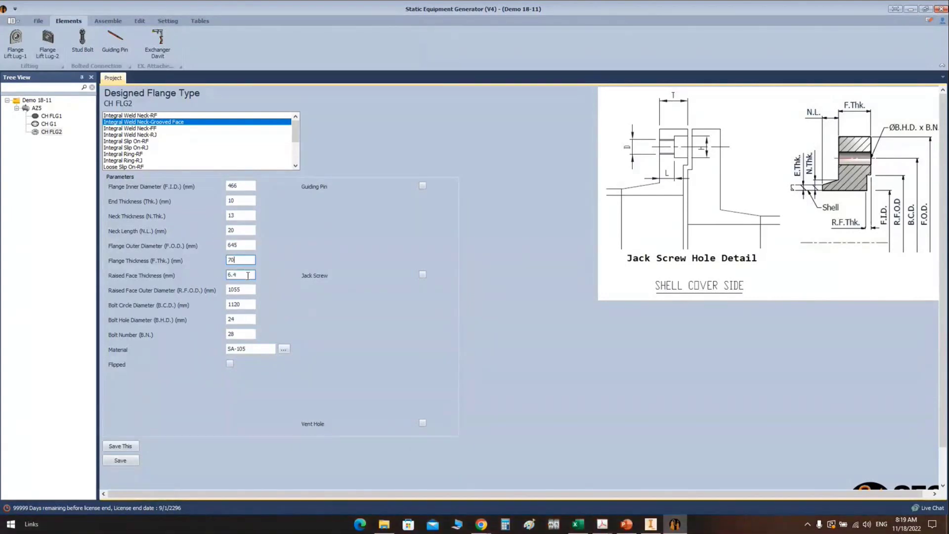
pyautogui.press('Tab')
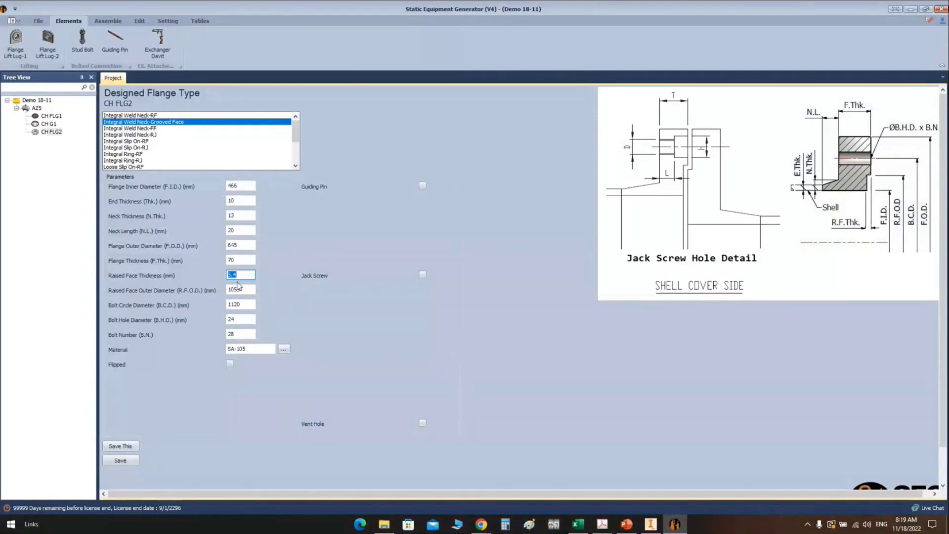
pyautogui.write('5')
pyautogui.click(244, 303)
pyautogui.press('Tab')
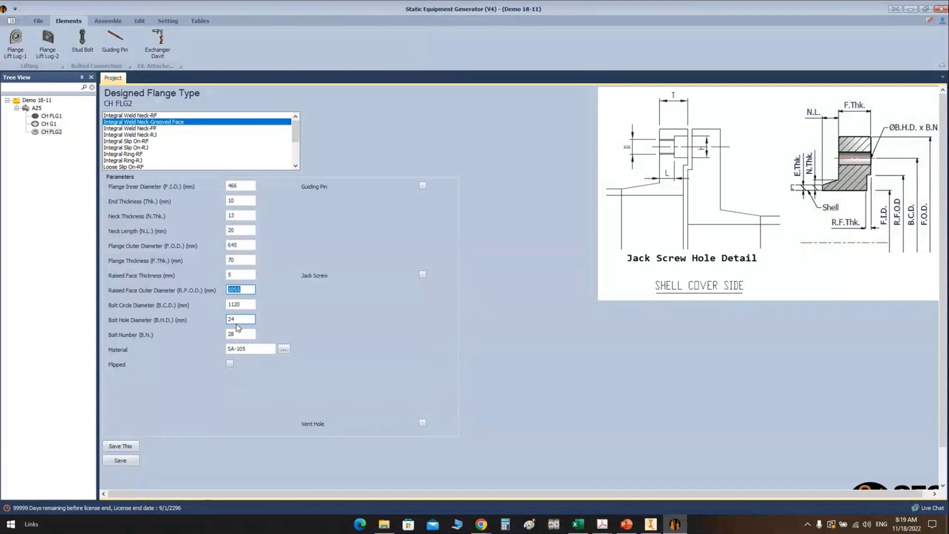
pyautogui.write('535')
# Set bolt circle diameter 575, bolt hole diameter 30 and 20 bolts
pyautogui.doubleClick(244, 303)
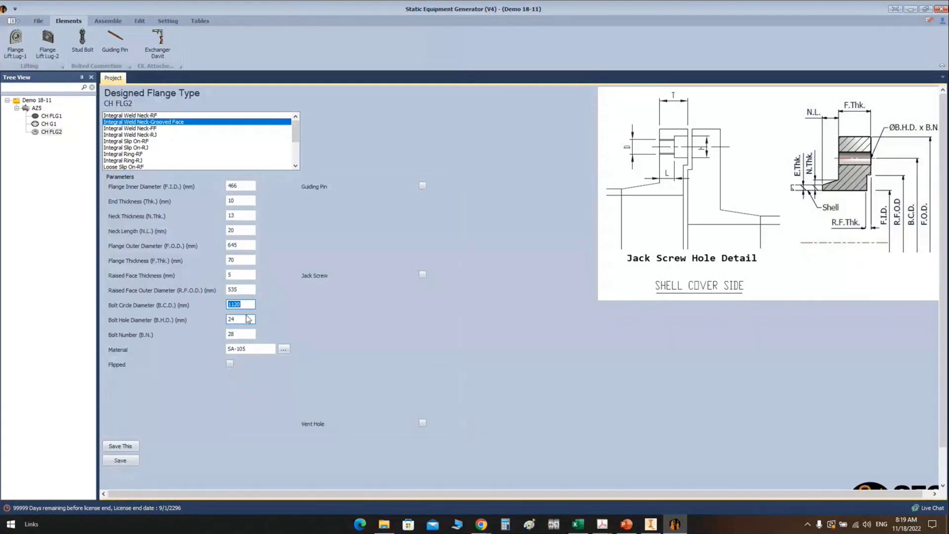
pyautogui.write('575')
pyautogui.press('Tab')
pyautogui.write('30')
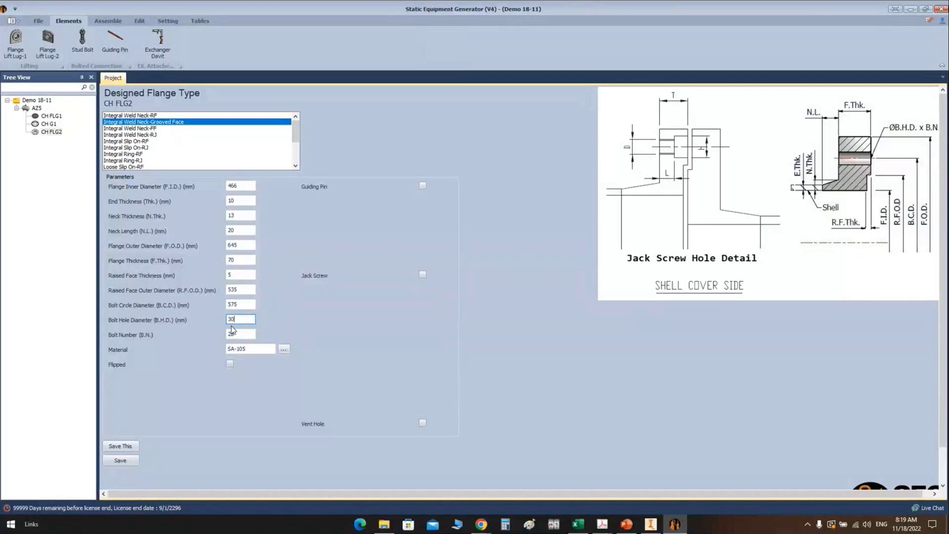
pyautogui.press('Tab')
pyautogui.write('20')
# Replace CH FLG2's material with SA-350 LF2 CL.1, copied from the Excel Material sheet
pyautogui.click(577, 524)
pyautogui.click(148, 163)
pyautogui.tripleClick(148, 163)
pyautogui.hotkey('ctrl', 'c')
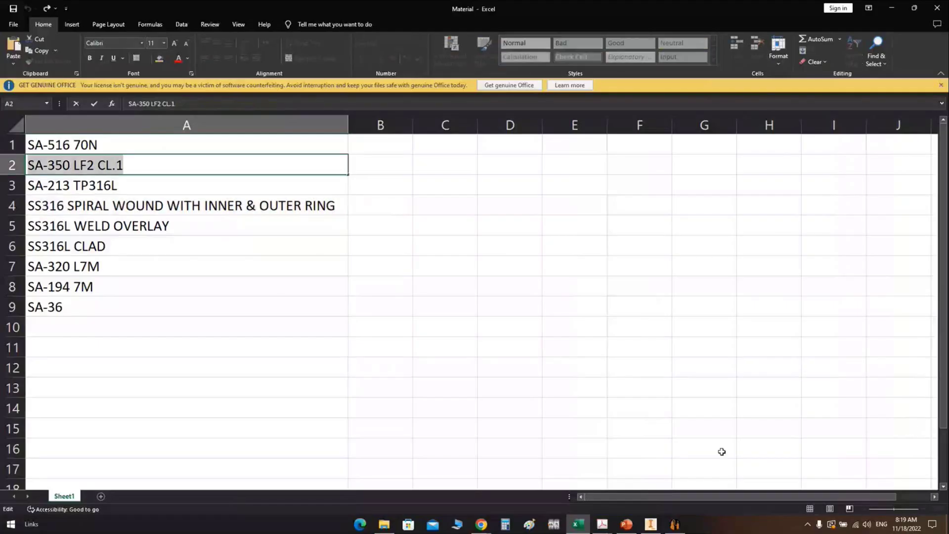
pyautogui.click(681, 528)
pyautogui.hotkey('ctrl', 'a')
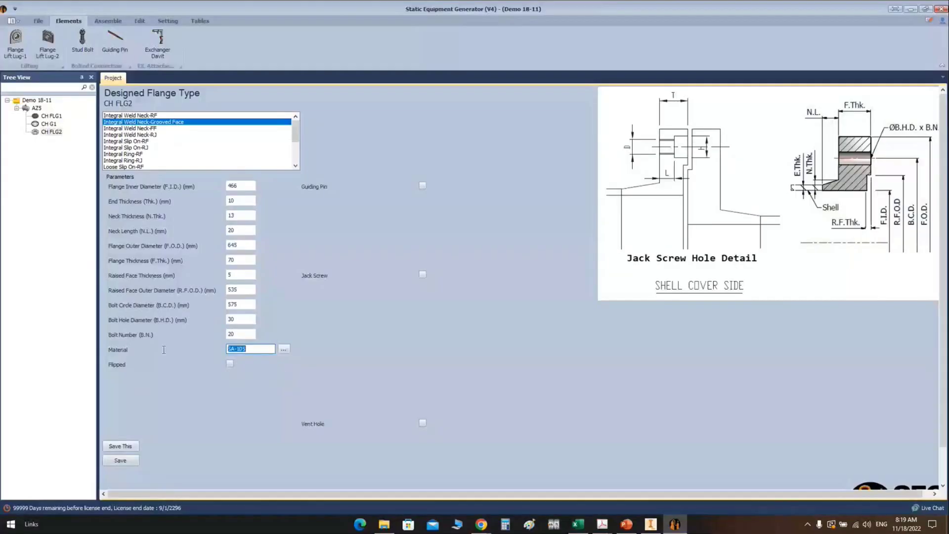
pyautogui.hotkey('ctrl', 'v')
# Toggle the flange's Flipped option and save the CH FLG2 design
pyautogui.click(230, 364)
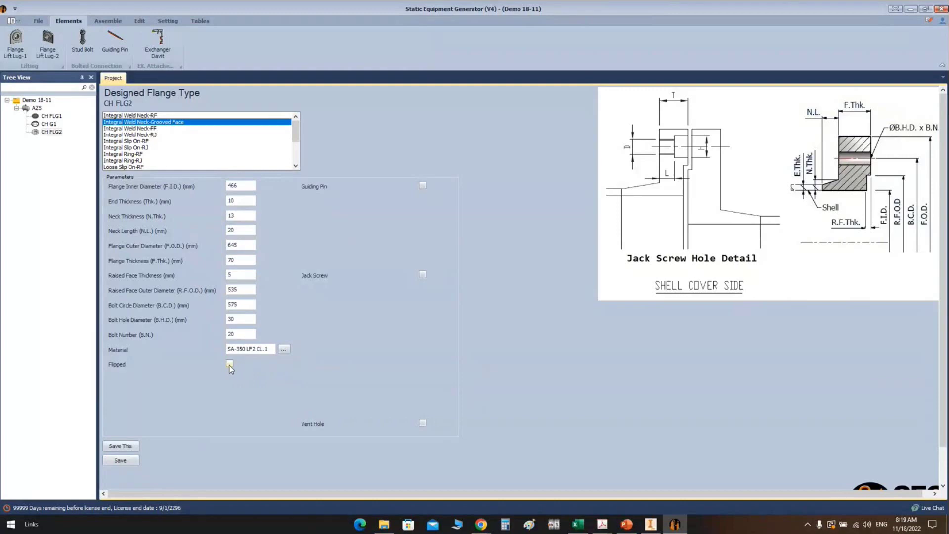
pyautogui.click(127, 460)
pyautogui.click(108, 21)
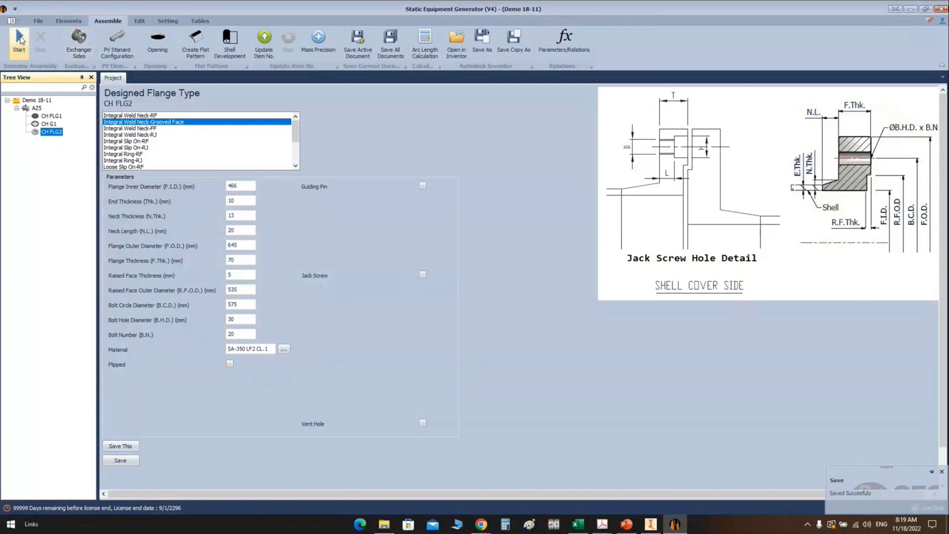
pyautogui.click(652, 522)
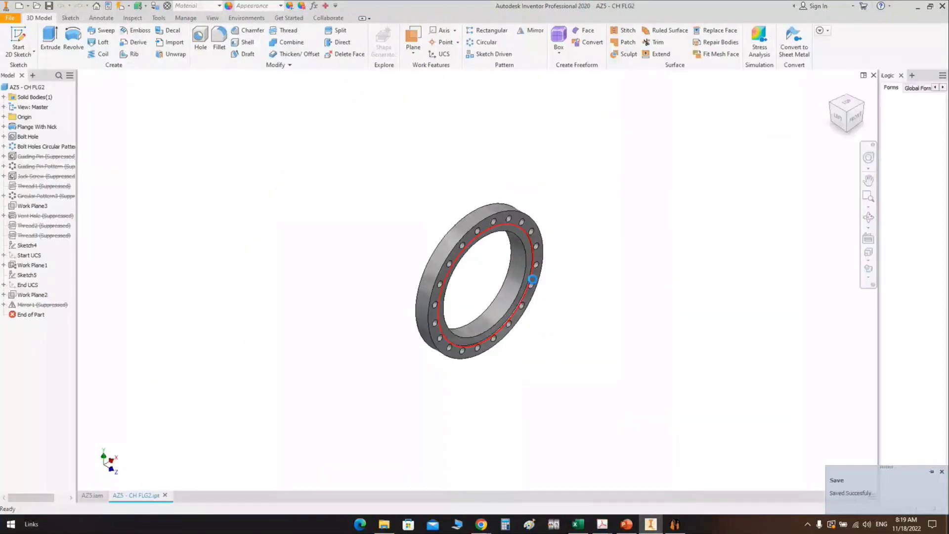
# From the LEFT view, create a half section of the AZ5 assembly along the YZ plane
pyautogui.click(836, 121)
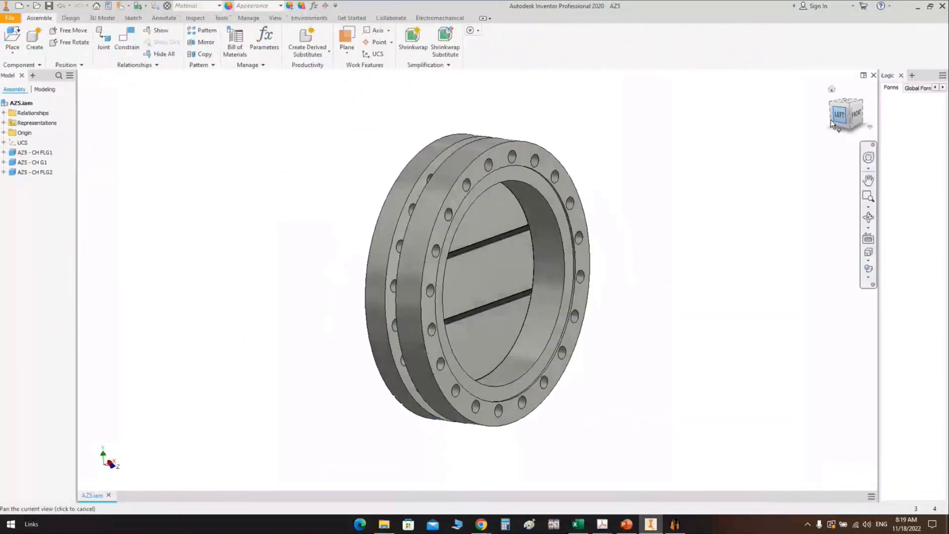
pyautogui.click(275, 18)
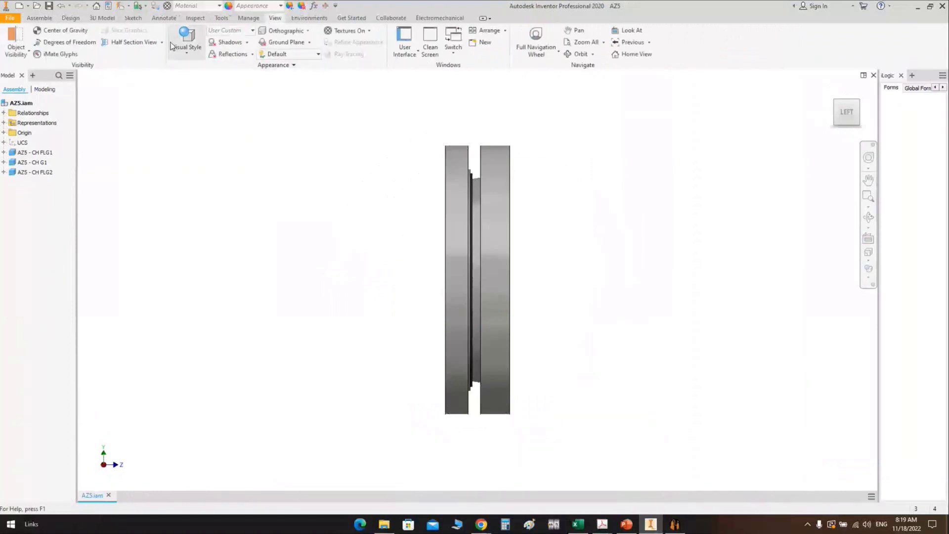
pyautogui.click(131, 42)
pyautogui.click(4, 133)
pyautogui.click(39, 143)
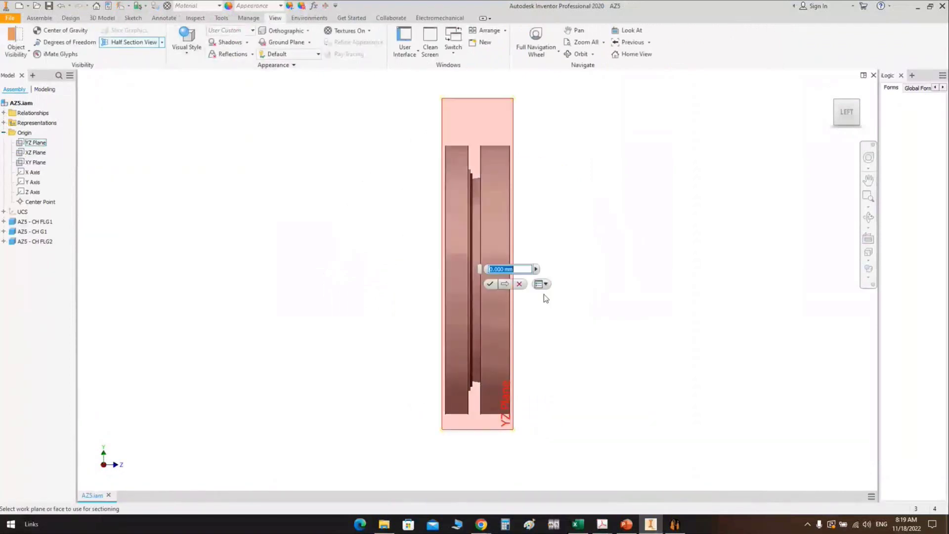
pyautogui.click(542, 282)
# Zoom and free-orbit the sectioned flange and gasket joint into a 3-D view
pyautogui.scroll(-5, 487, 208)
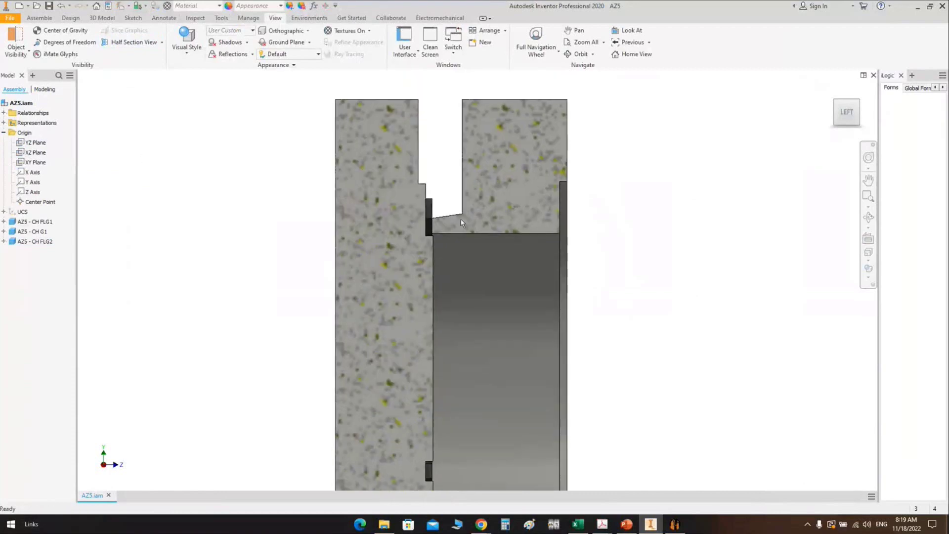
pyautogui.scroll(-4, 487, 186)
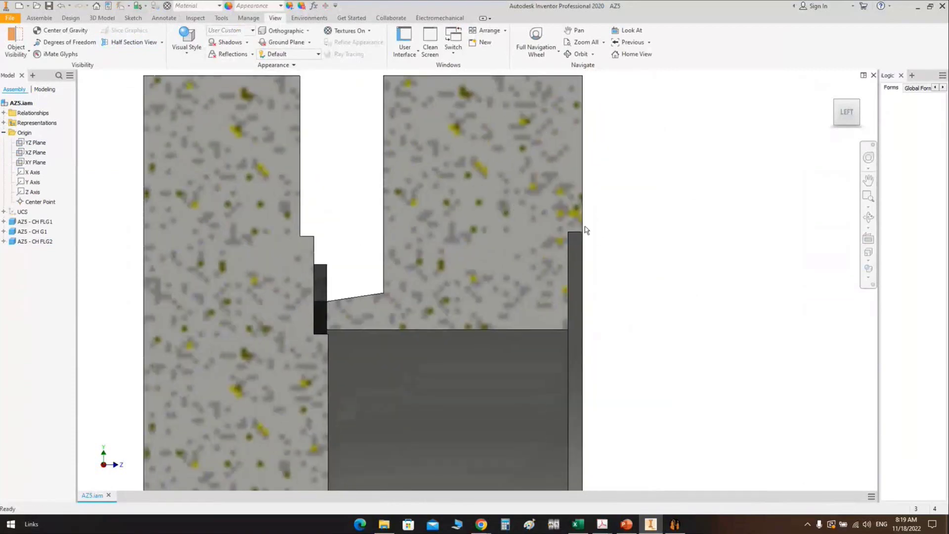
pyautogui.click(868, 218)
pyautogui.scroll(2, 543, 257)
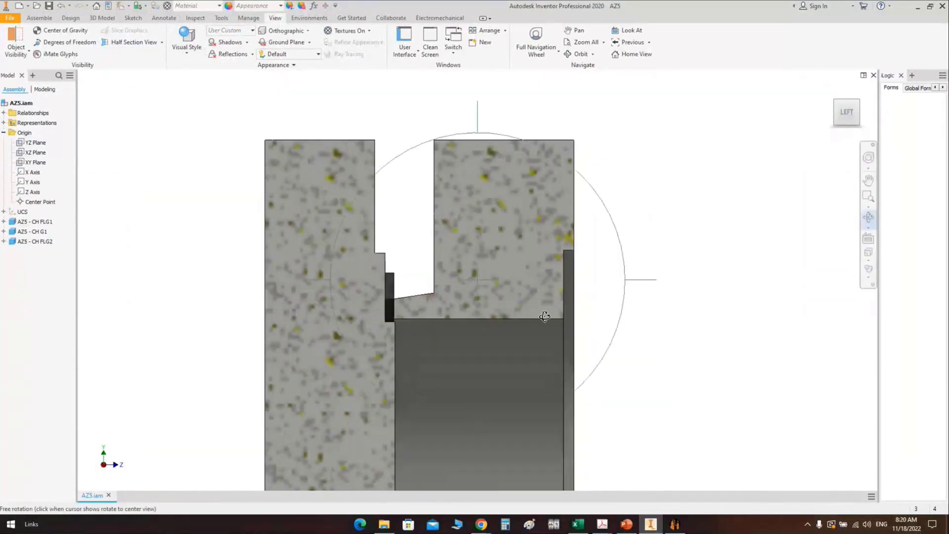
pyautogui.moveTo(495, 247); pyautogui.dragTo(625, 264)
pyautogui.rightClick(625, 265)
pyautogui.click(573, 276)
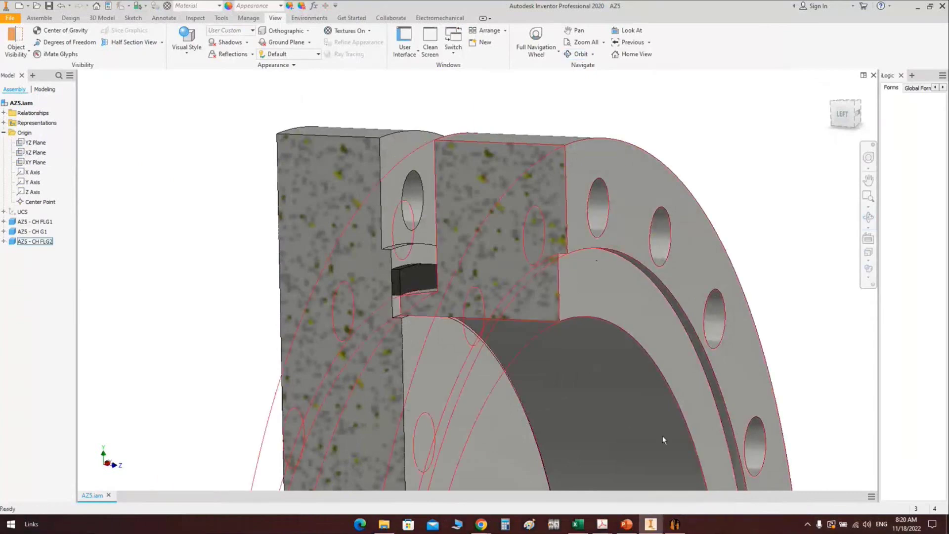
pyautogui.click(675, 524)
# Tick Flipped for CH FLG2, save it, and rebuild the AZ5 assembly with Start
pyautogui.click(229, 364)
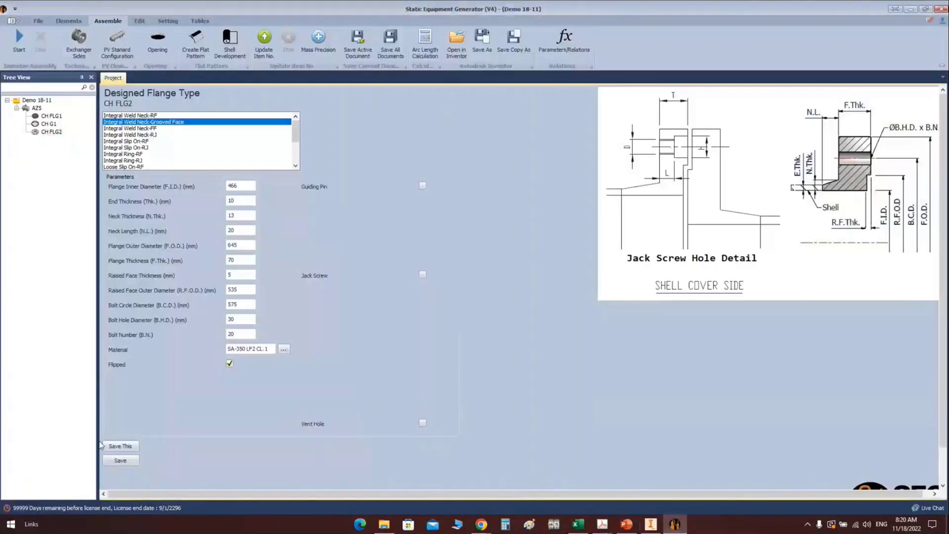
pyautogui.click(120, 460)
pyautogui.click(17, 44)
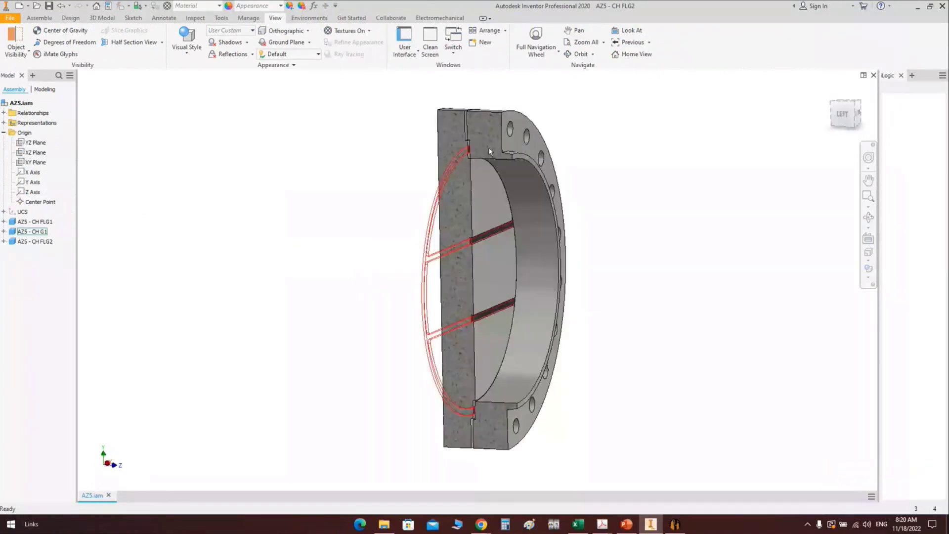
# Orbit the section to check the flipped flange's bolt holes, then restore the LEFT view
pyautogui.scroll(10, 489, 151)
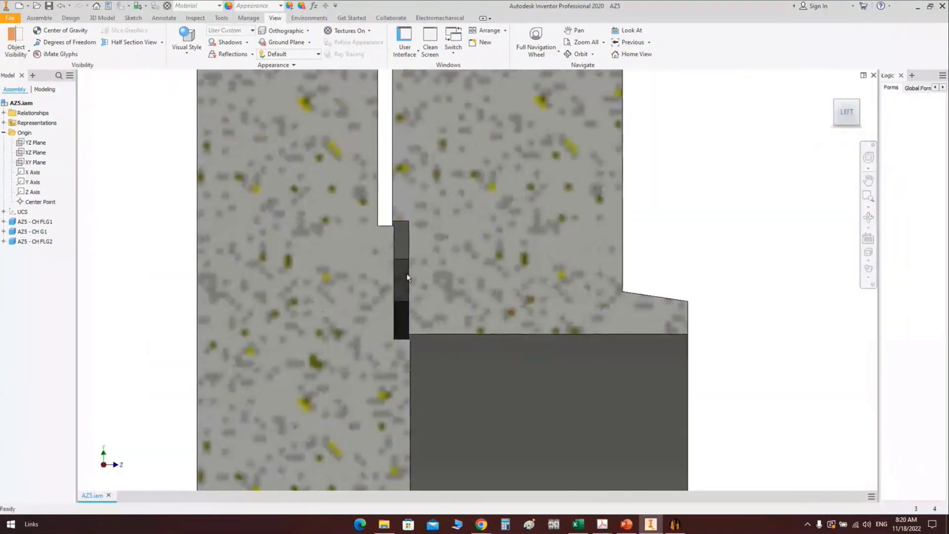
pyautogui.click(868, 216)
pyautogui.moveTo(436, 313); pyautogui.dragTo(359, 184)
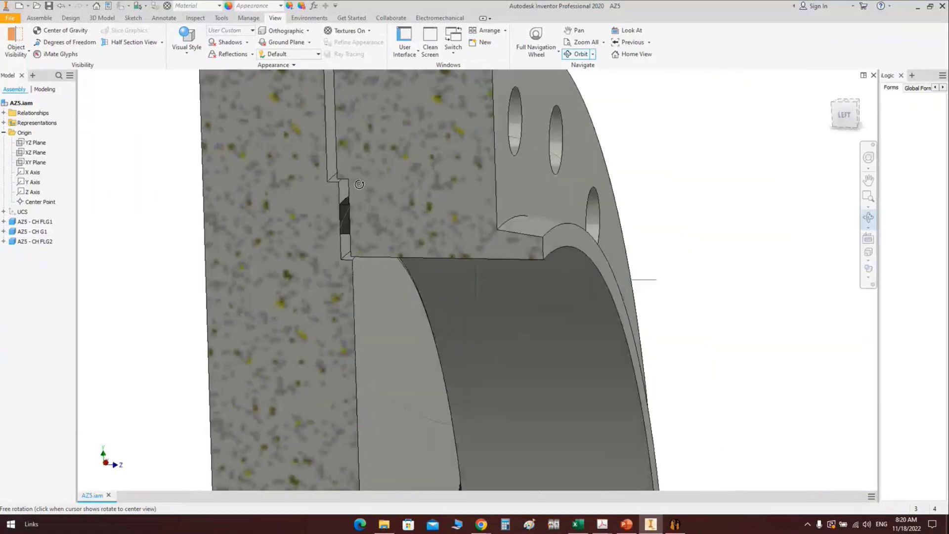
pyautogui.scroll(3, 359, 184)
pyautogui.rightClick(443, 209)
pyautogui.press('Escape')
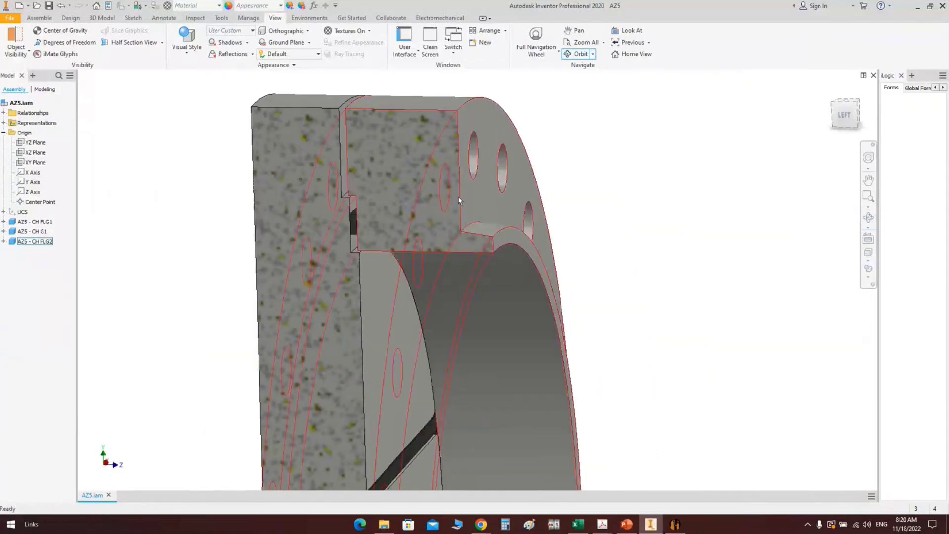
pyautogui.press('F5')
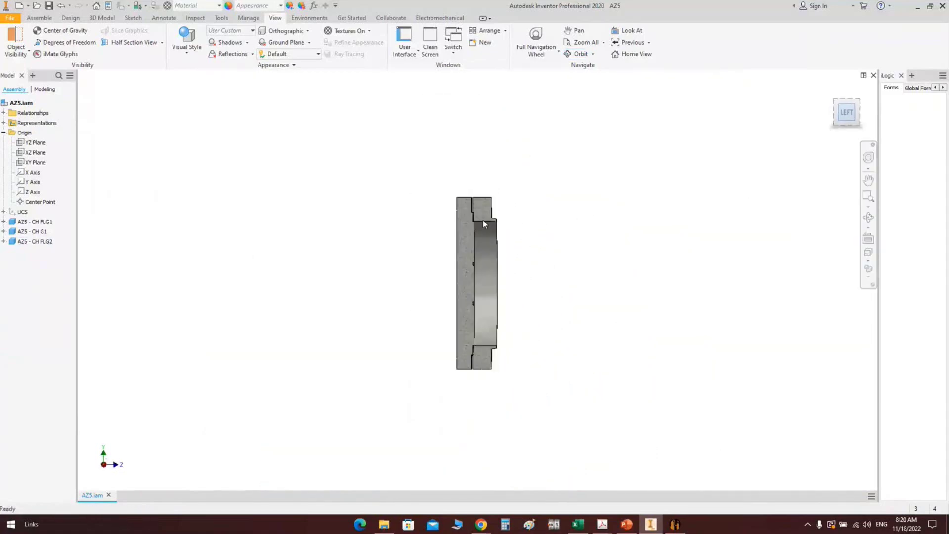
pyautogui.click(674, 524)
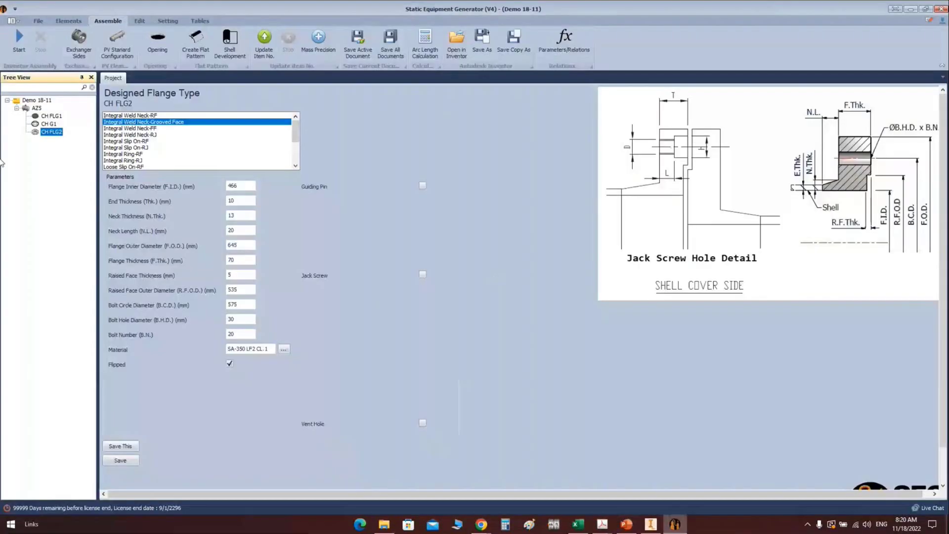
pyautogui.click(36, 108)
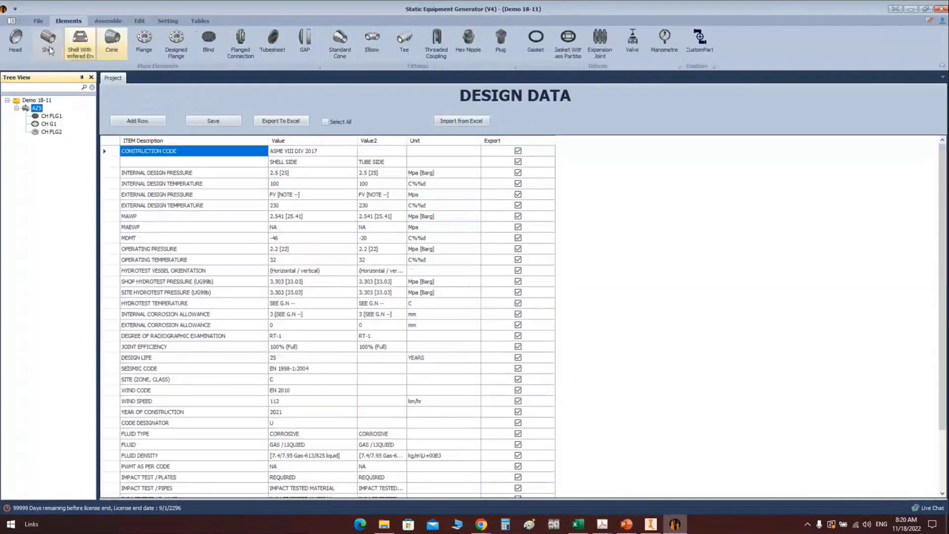
# Add a new part named CH CAN and set it to the plain Shell type
pyautogui.click(48, 44)
pyautogui.write('CH CAN')
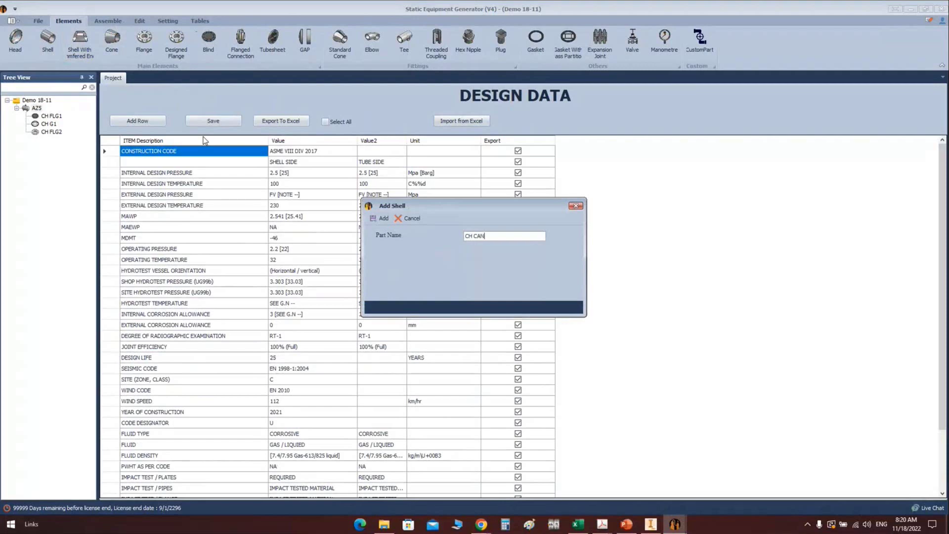
pyautogui.press('Return')
pyautogui.click(50, 141)
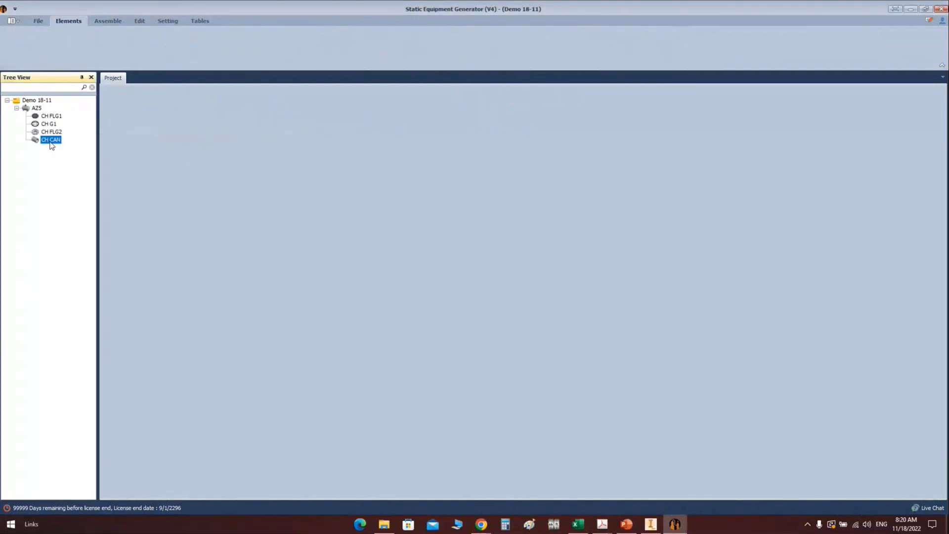
pyautogui.click(131, 135)
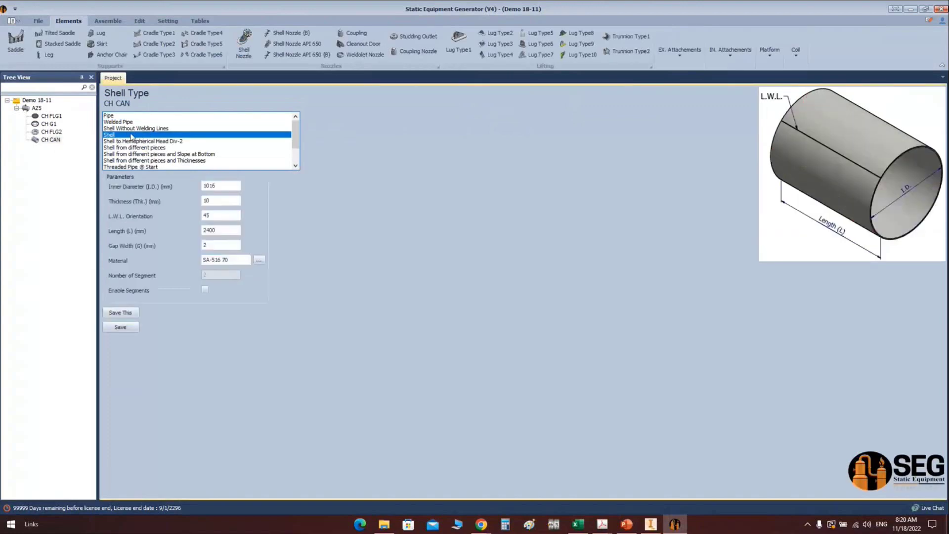
# Set CH CAN to 466 I.D., 400 length and SA-516 70N material, then save
pyautogui.press('Tab')
pyautogui.write('466')
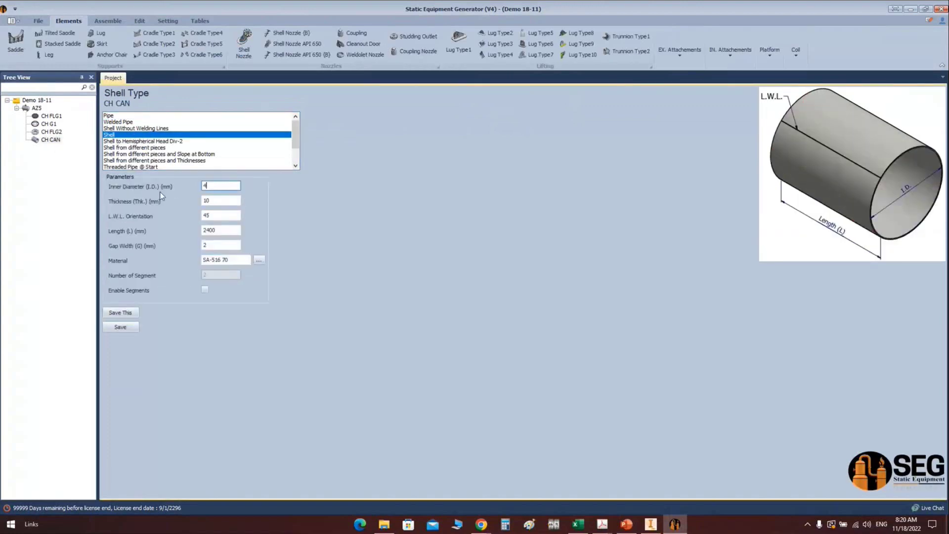
pyautogui.press('Tab')
pyautogui.press('Tab')
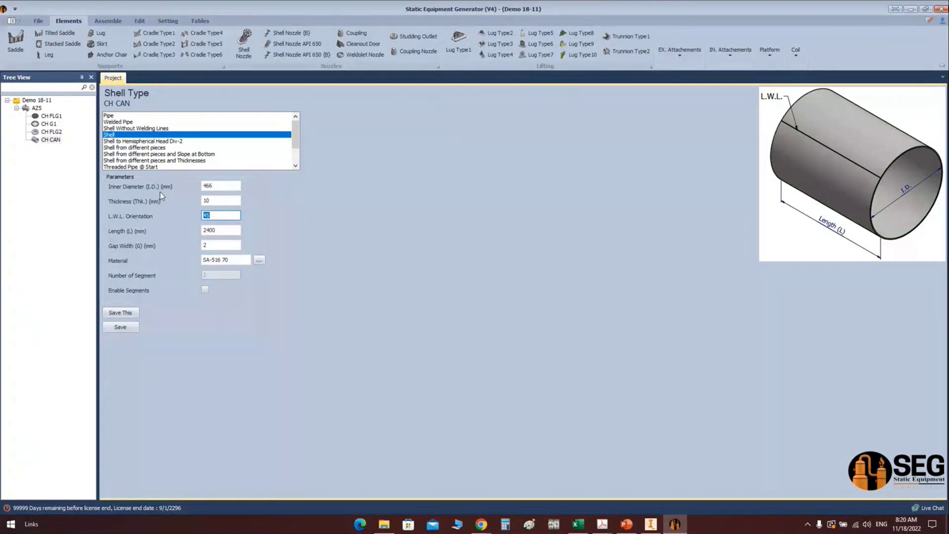
pyautogui.press('Tab')
pyautogui.write('400')
pyautogui.press('Tab')
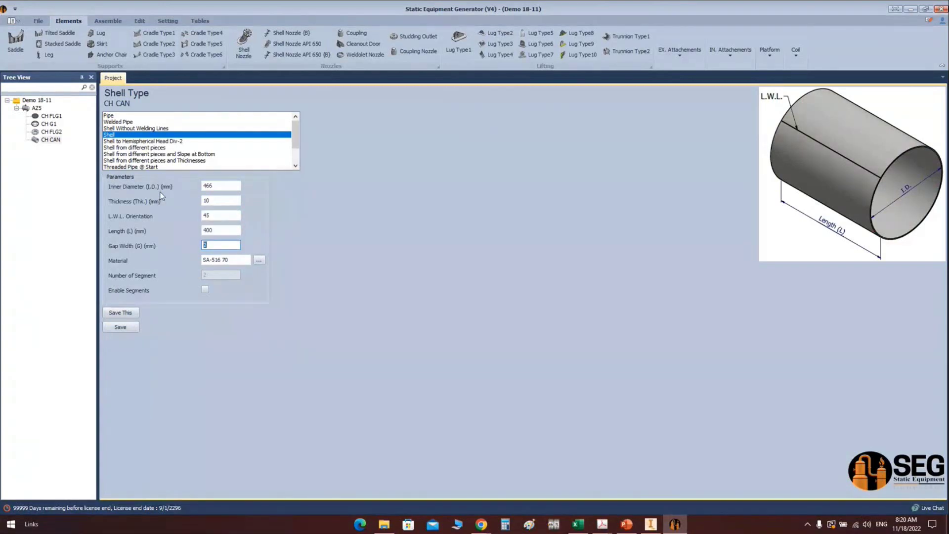
pyautogui.click(224, 259)
pyautogui.write('N')
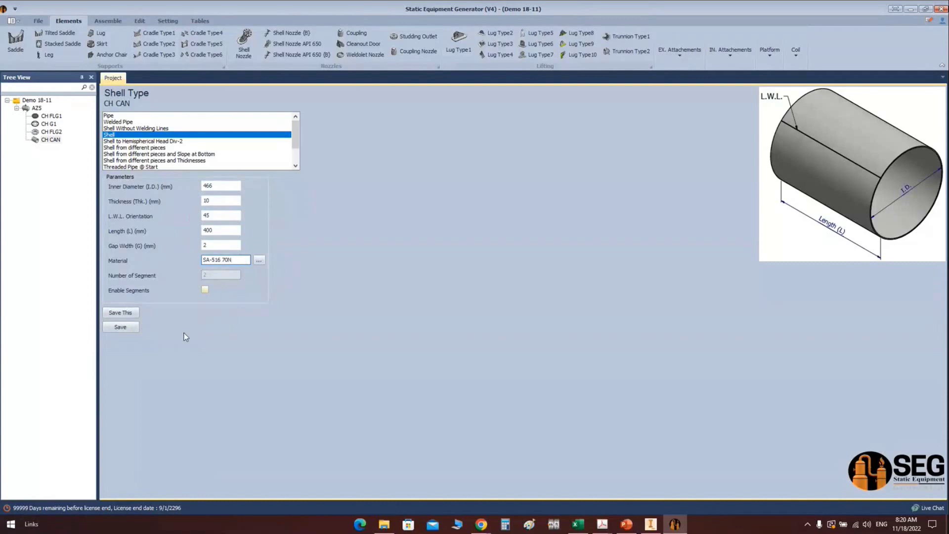
pyautogui.click(130, 329)
pyautogui.click(37, 107)
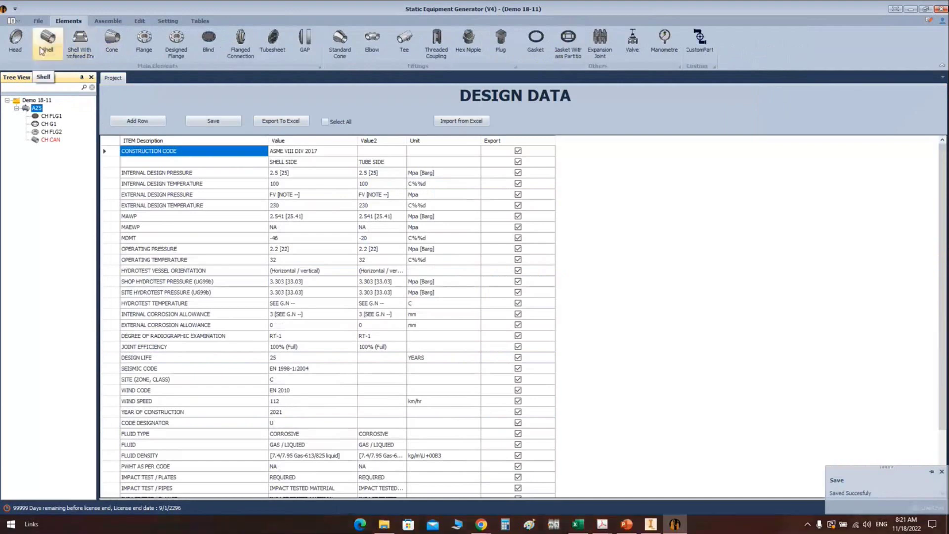
# Add designed flange CH FLG3 as a copy of CH FLG2
pyautogui.click(178, 45)
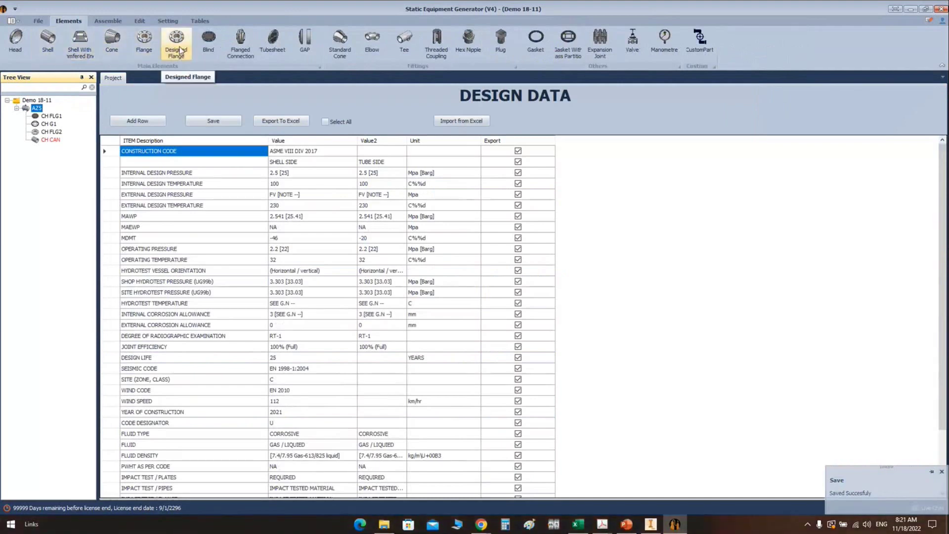
pyautogui.write('CH FLG3')
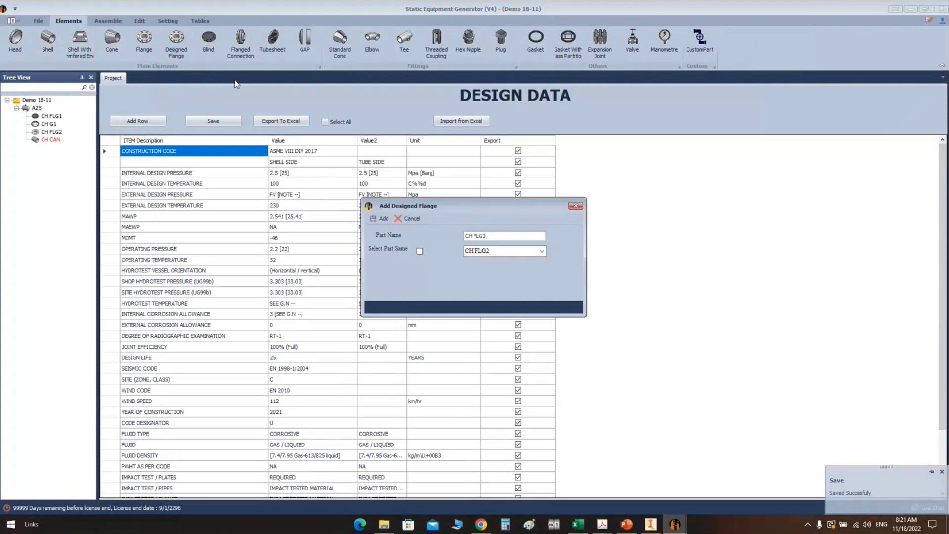
pyautogui.click(419, 251)
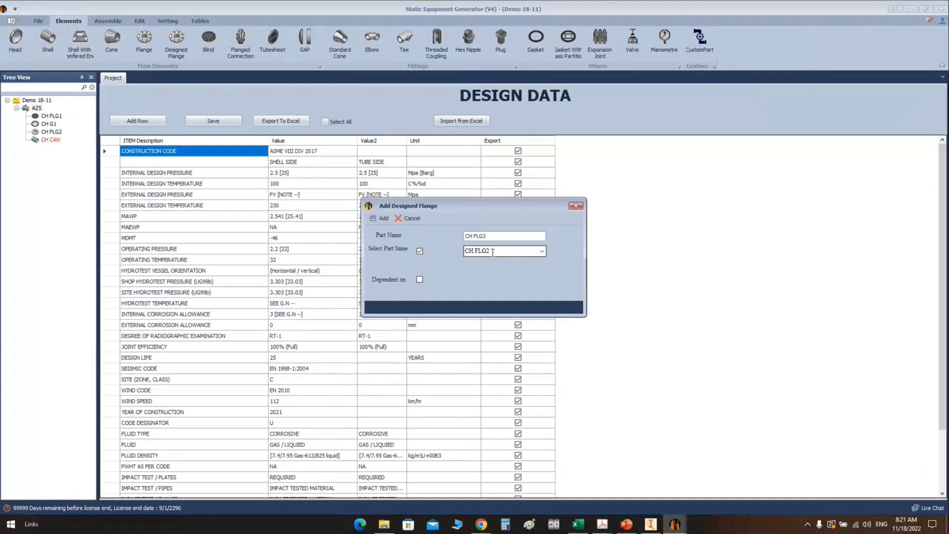
pyautogui.click(381, 218)
# Untick Flipped on CH FLG3 and save its settings
pyautogui.click(55, 148)
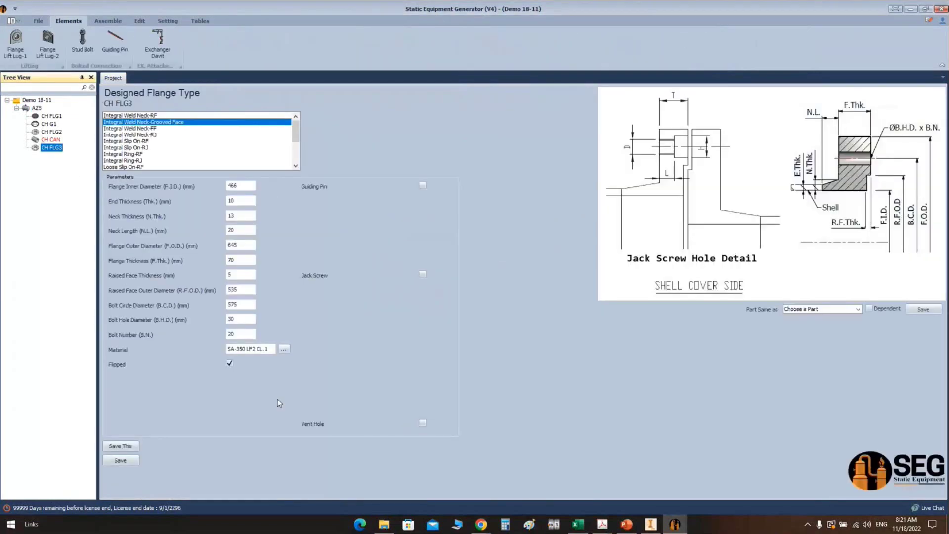
pyautogui.click(235, 366)
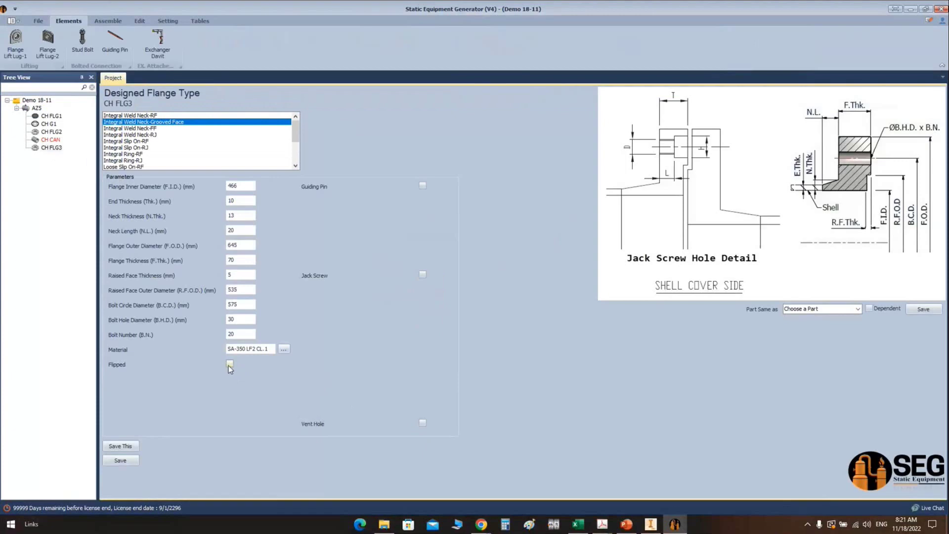
pyautogui.click(120, 461)
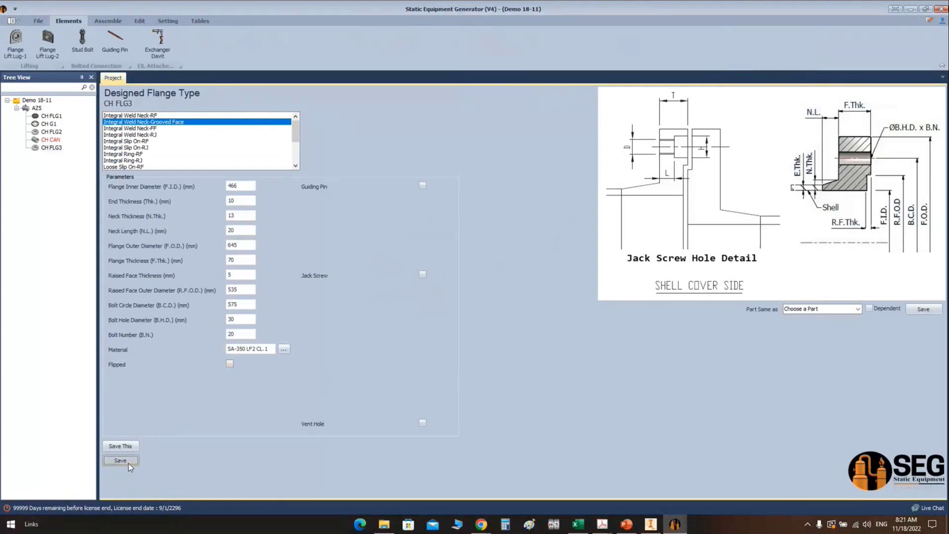
pyautogui.click(36, 108)
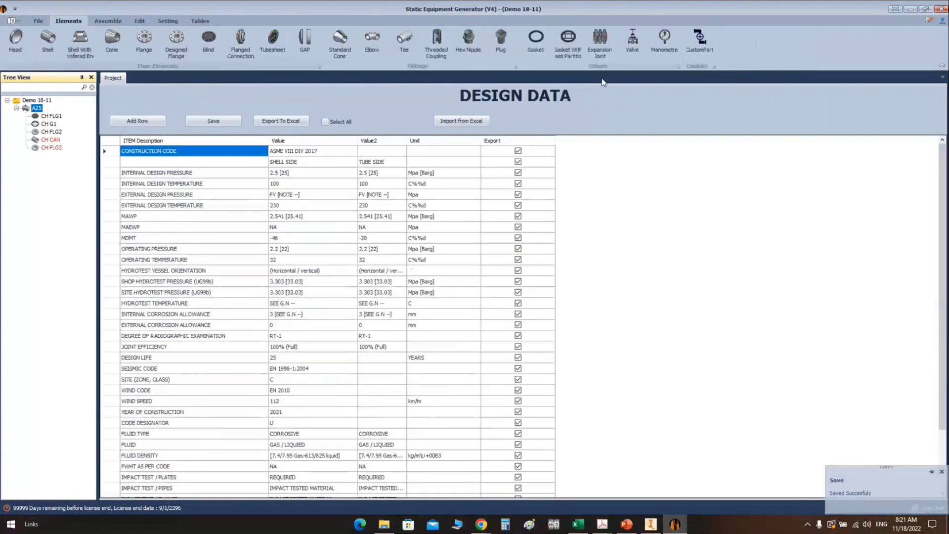
# Add gasket with pass partition CH G2 as a copy of CH G1 and open it
pyautogui.click(568, 42)
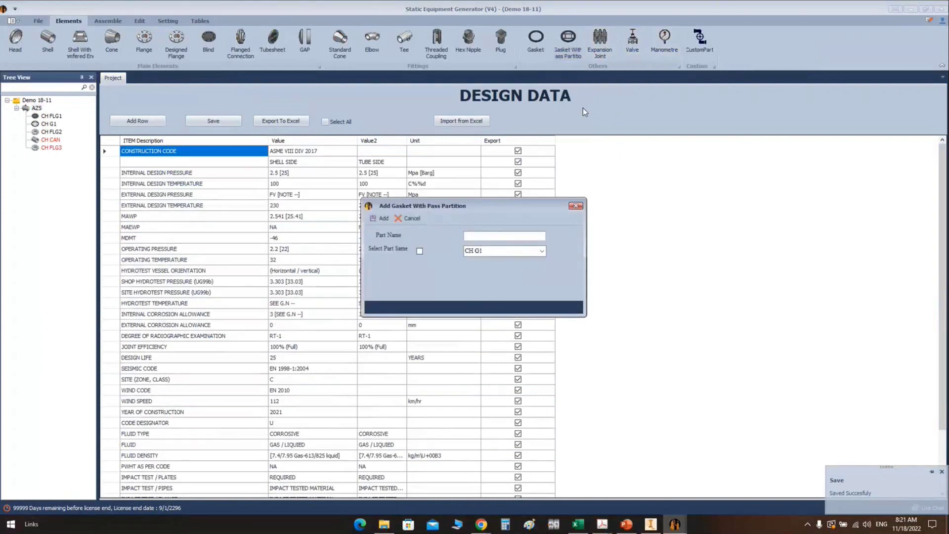
pyautogui.write('CH G2')
pyautogui.click(419, 251)
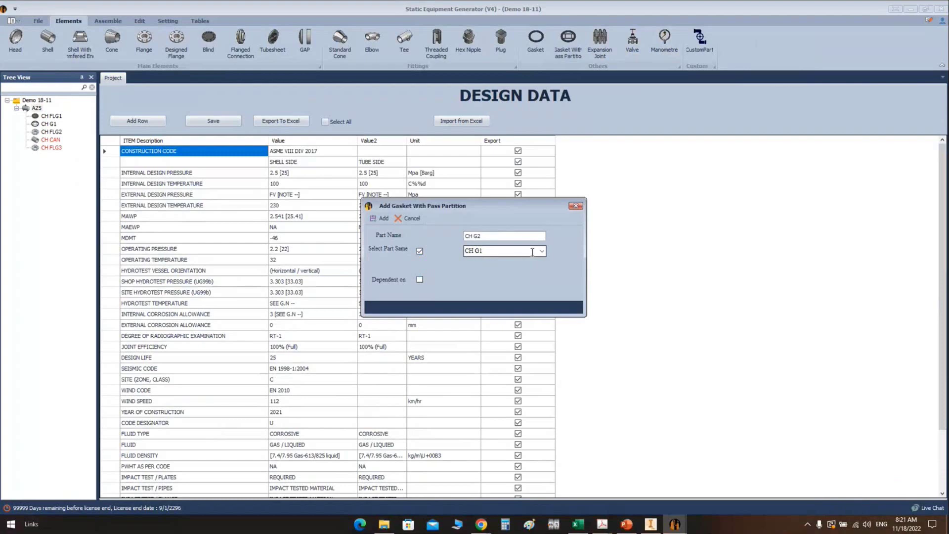
pyautogui.click(380, 218)
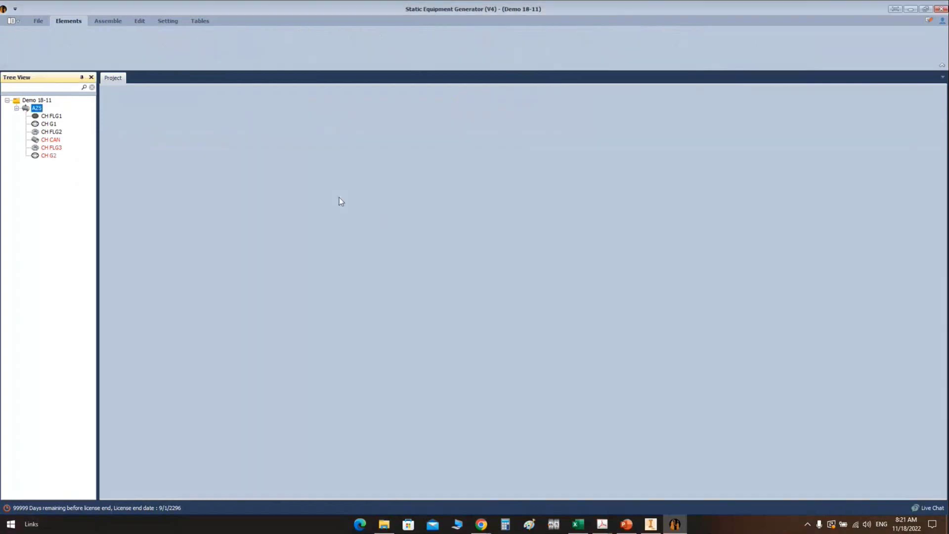
pyautogui.click(49, 155)
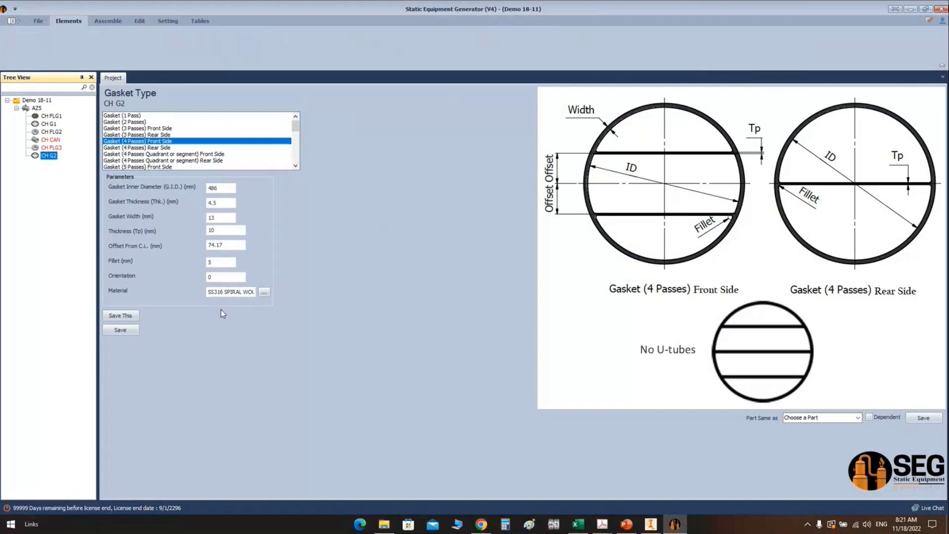
# In Inventor, close the CH FLG3.ipt and CH G2.ipt part tabs
pyautogui.click(108, 21)
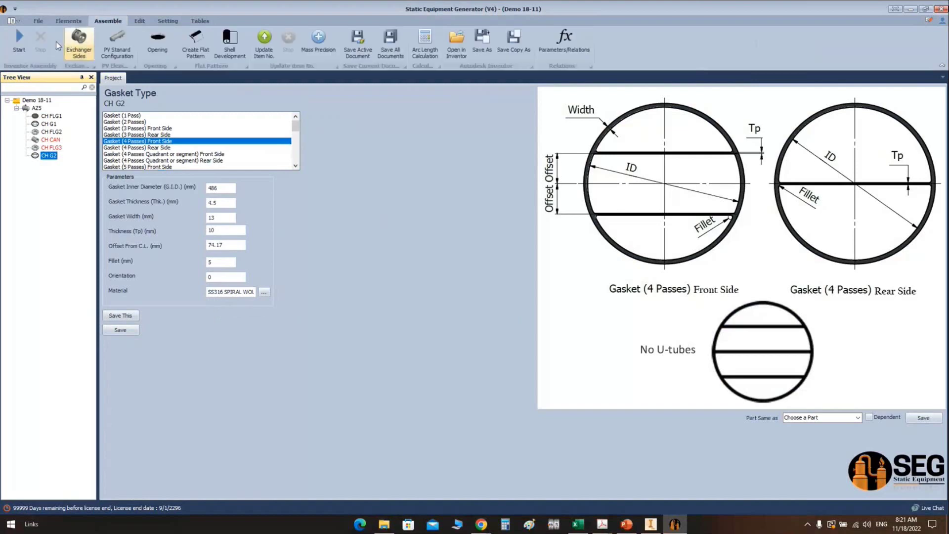
pyautogui.click(650, 523)
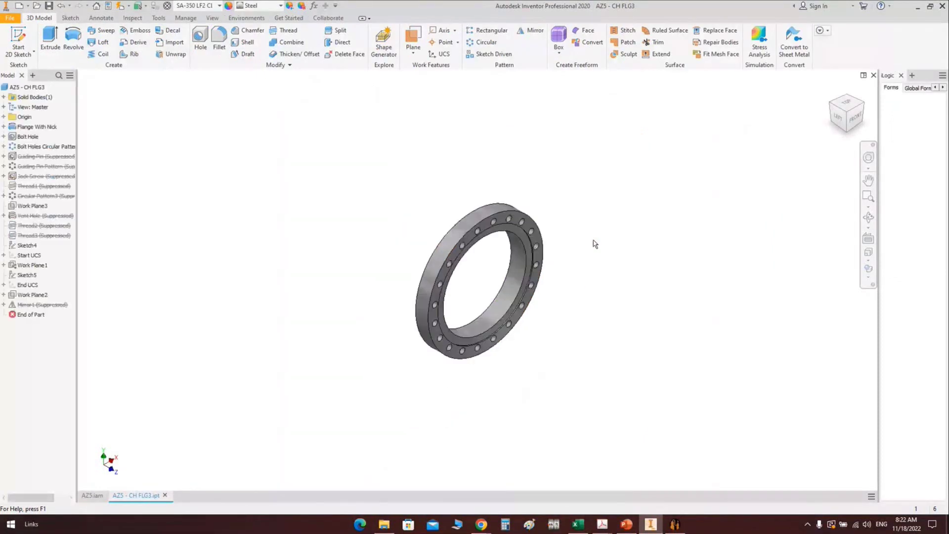
pyautogui.hotkey('ctrl', 'F4')
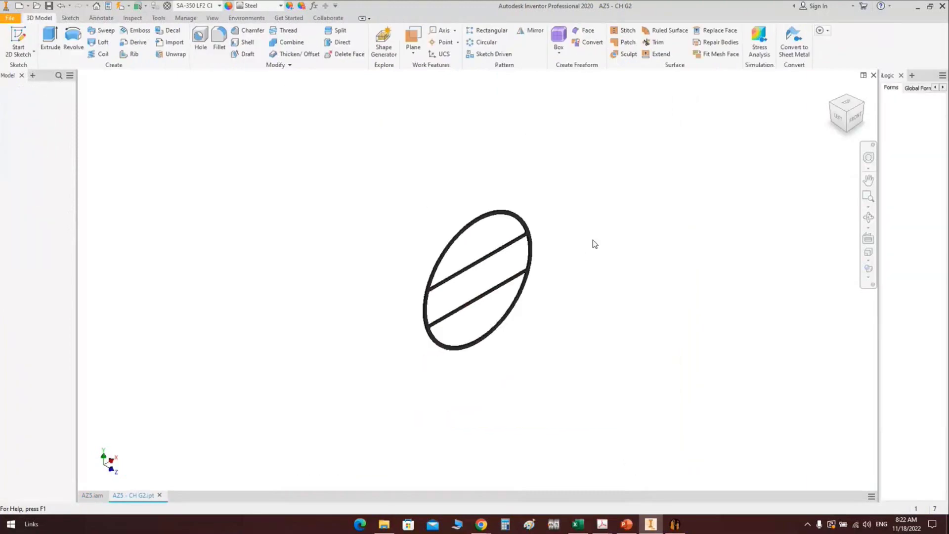
pyautogui.hotkey('ctrl', 'F4')
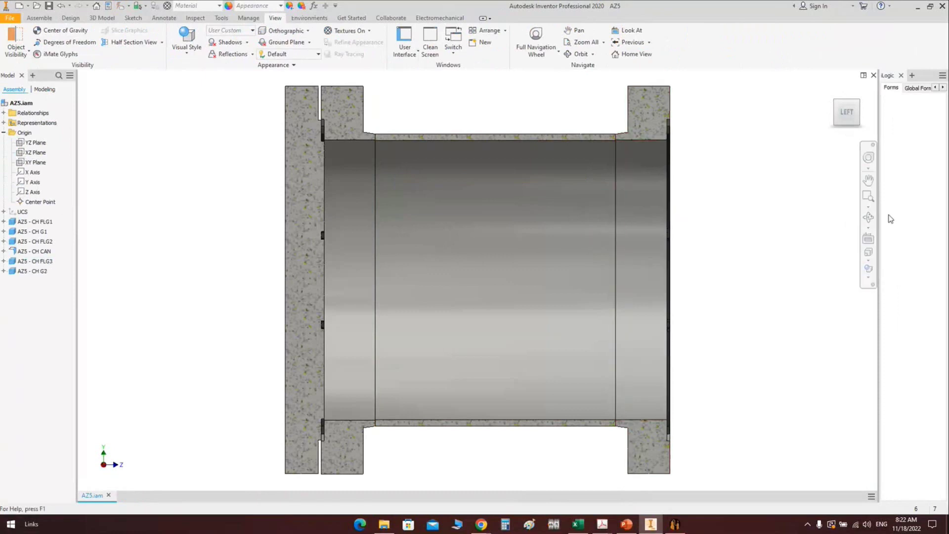
# Orbit the sectioned AZ5 assembly to an isometric view to inspect the complete channel
pyautogui.click(873, 219)
pyautogui.moveTo(515, 282); pyautogui.dragTo(502, 238)
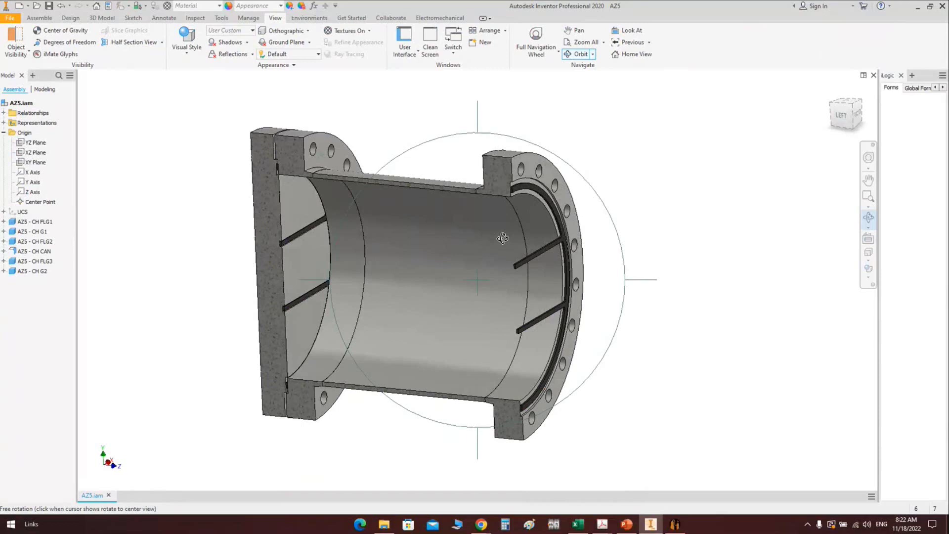
pyautogui.rightClick(648, 158)
pyautogui.press('Escape')
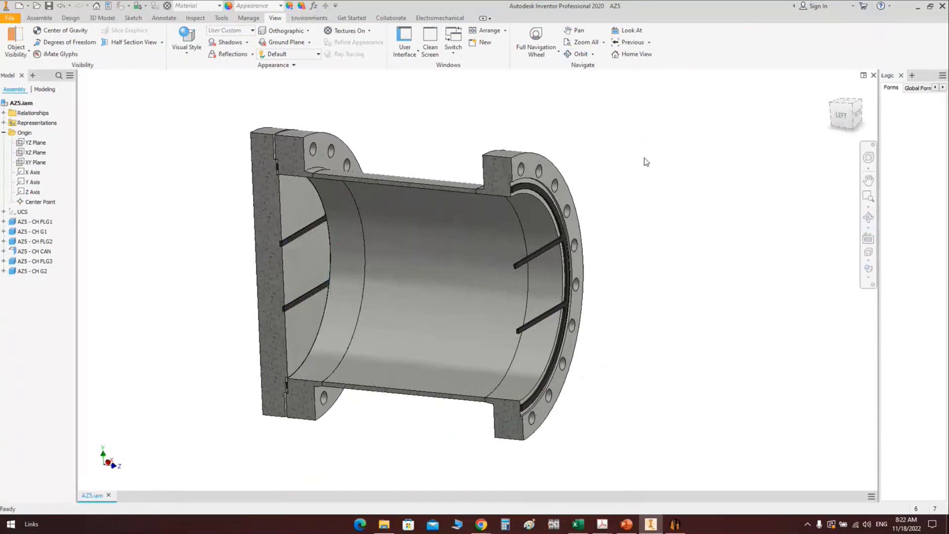
pyautogui.click(674, 524)
pyautogui.click(36, 108)
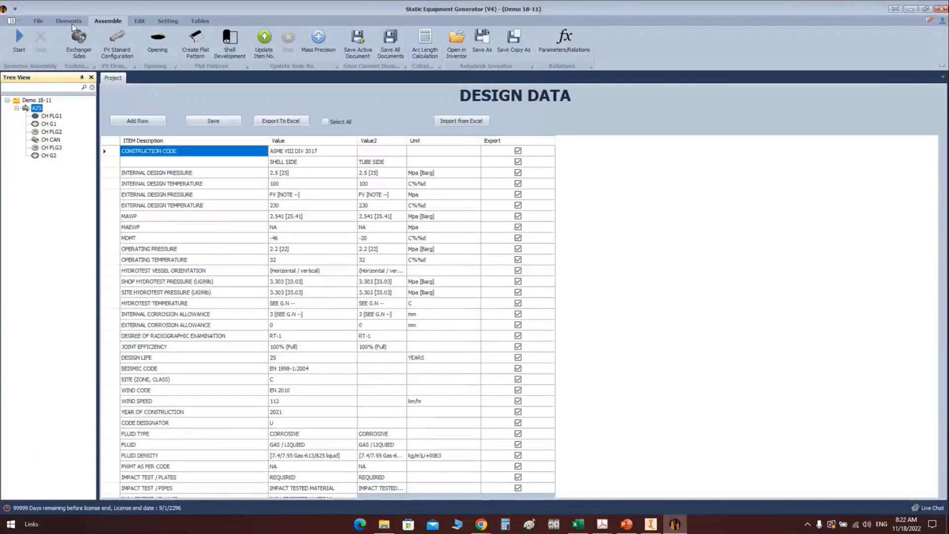
# Add a new tubesheet named TSH to AZ5
pyautogui.click(68, 21)
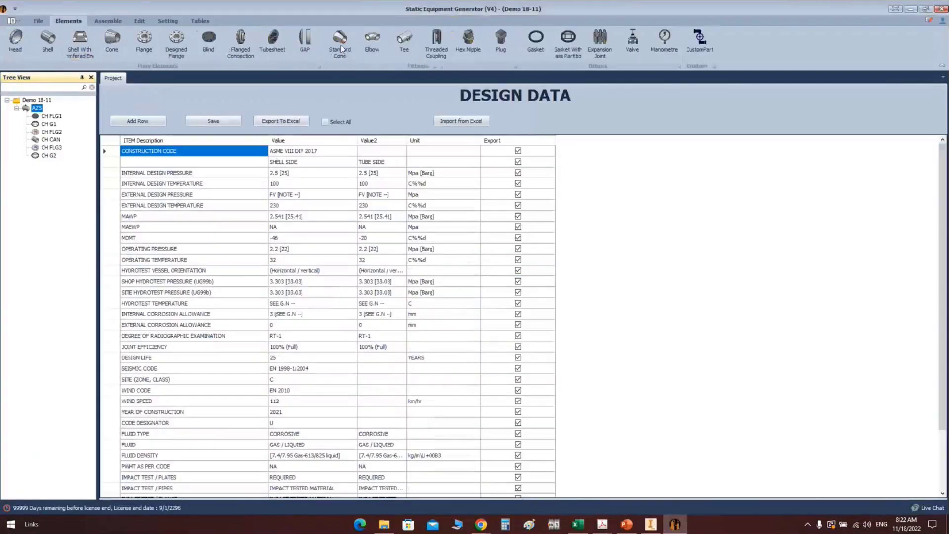
pyautogui.click(274, 45)
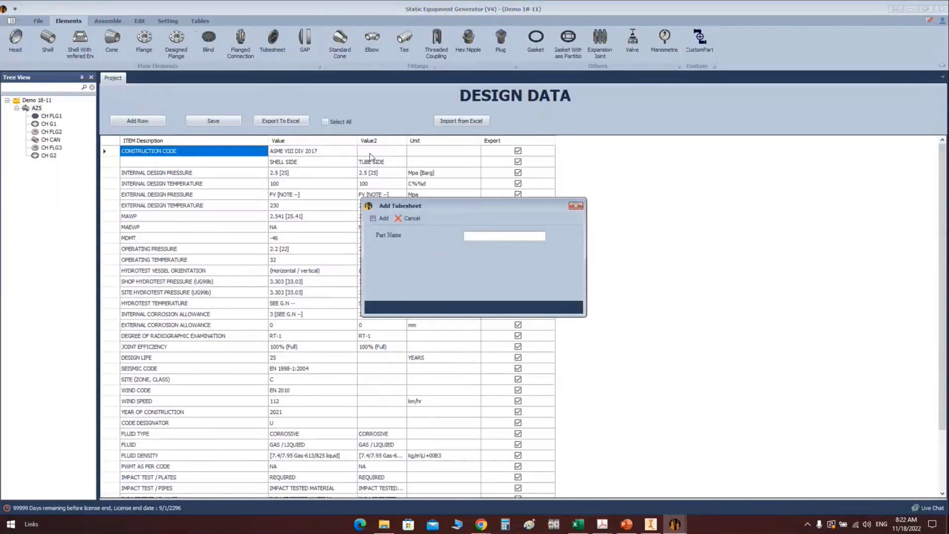
pyautogui.write('TSH')
pyautogui.press('Return')
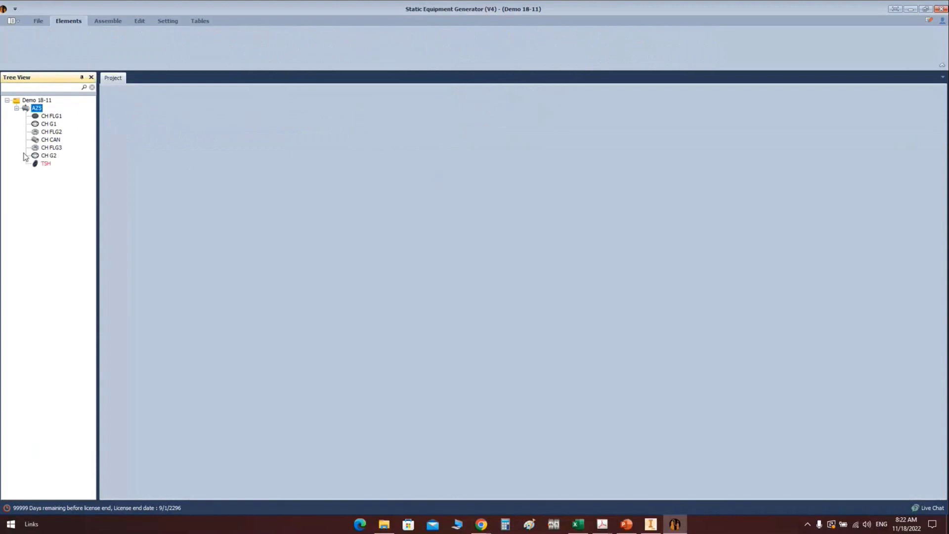
# Make TSH 'Gasketed With Shell and Channel, Extended as a Flange' and select its 1200 O.D. value
pyautogui.click(45, 164)
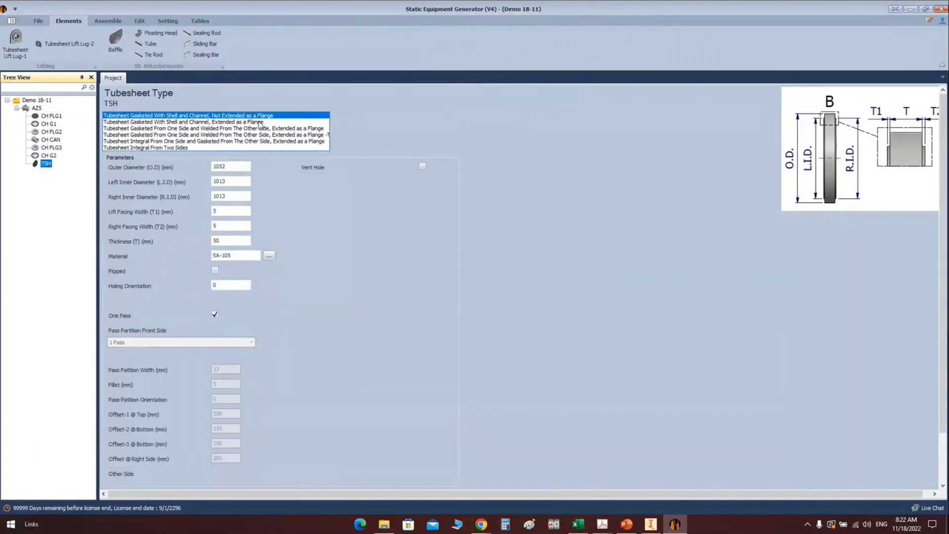
pyautogui.click(244, 126)
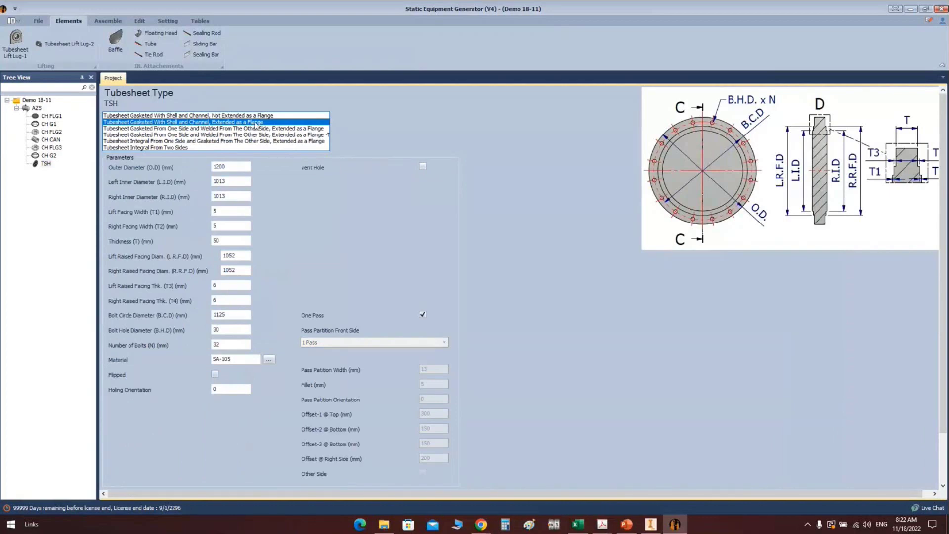
pyautogui.click(235, 167)
pyautogui.doubleClick(234, 167)
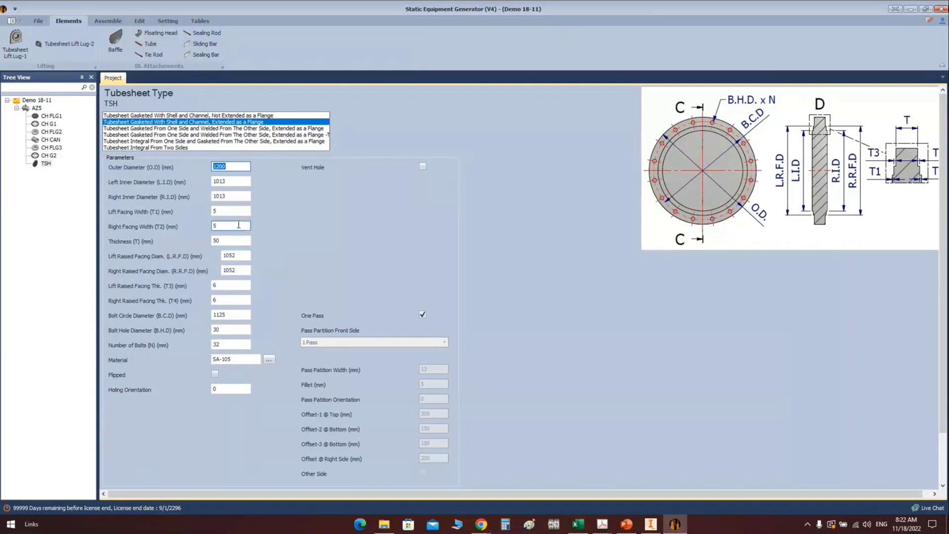
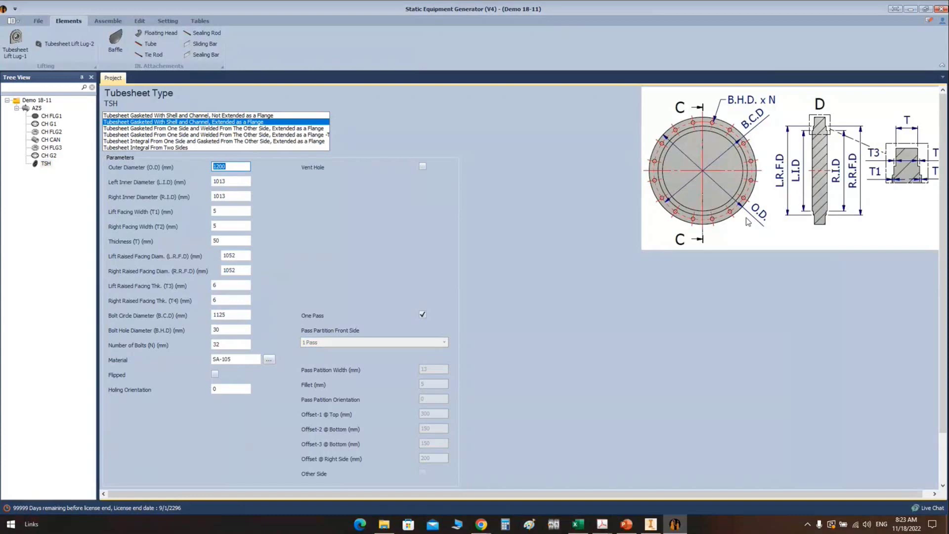
# Set the tubesheet OD to 645, bores to 460, and both raised facing diameters to 532
pyautogui.write('645')
pyautogui.click(249, 183)
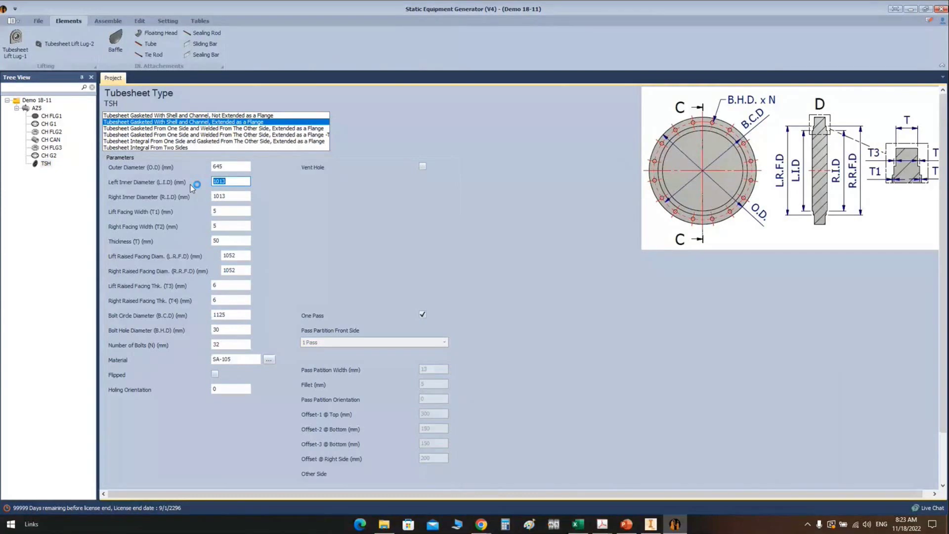
pyautogui.click(232, 198)
pyautogui.write('460')
pyautogui.press('Tab')
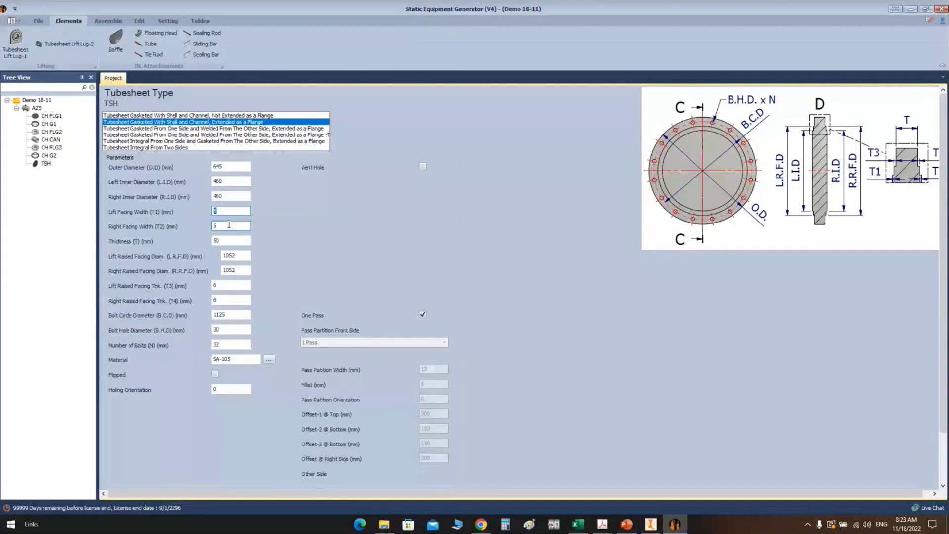
pyautogui.press('Tab')
pyautogui.press('Tab')
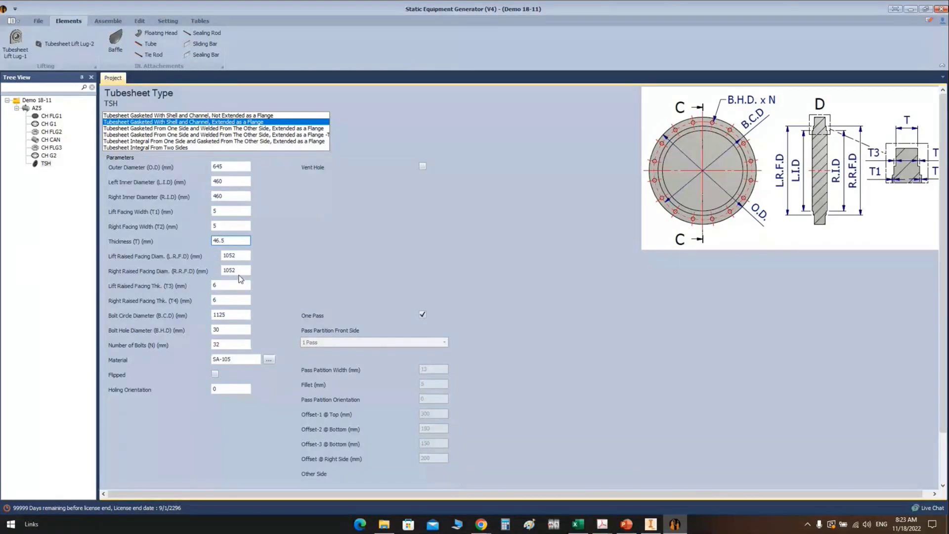
pyautogui.press('Tab')
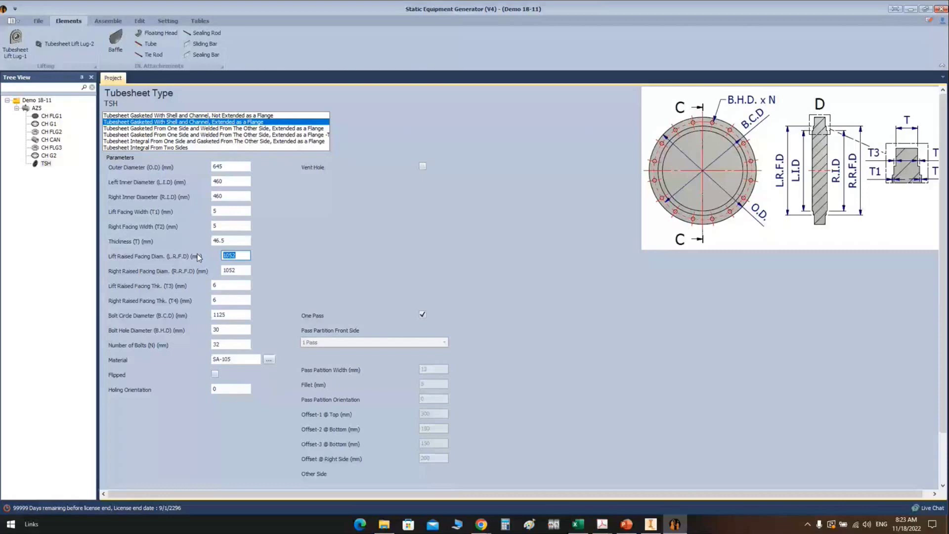
pyautogui.write('532')
pyautogui.press('Tab')
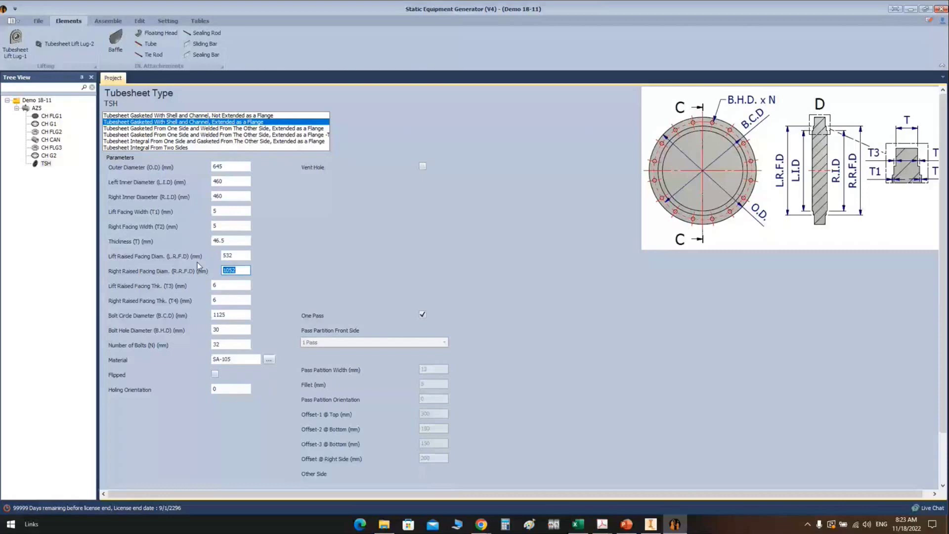
pyautogui.write('532')
pyautogui.press('Tab')
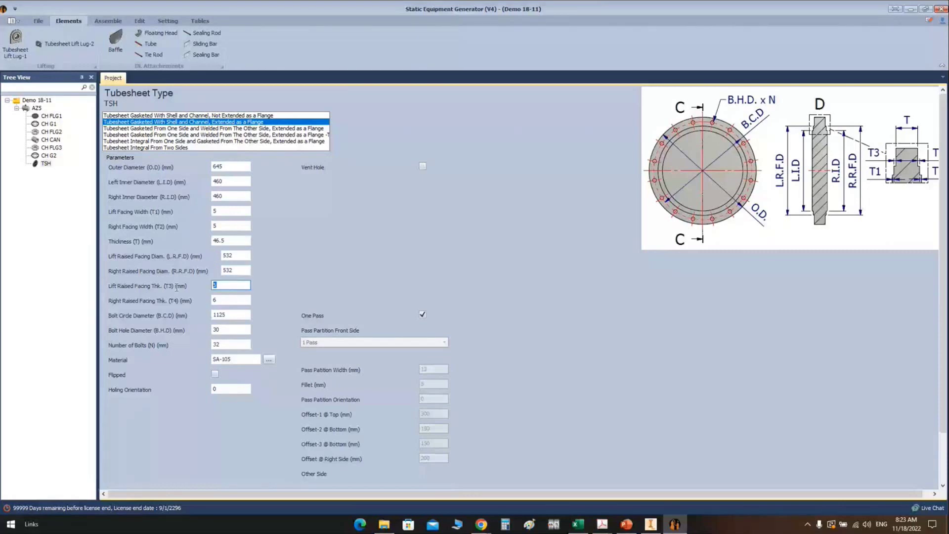
# Set a 575 bolt circle with 20 bolts and material SA-350 LF2 CL.1
pyautogui.click(237, 316)
pyautogui.write('575')
pyautogui.click(208, 329)
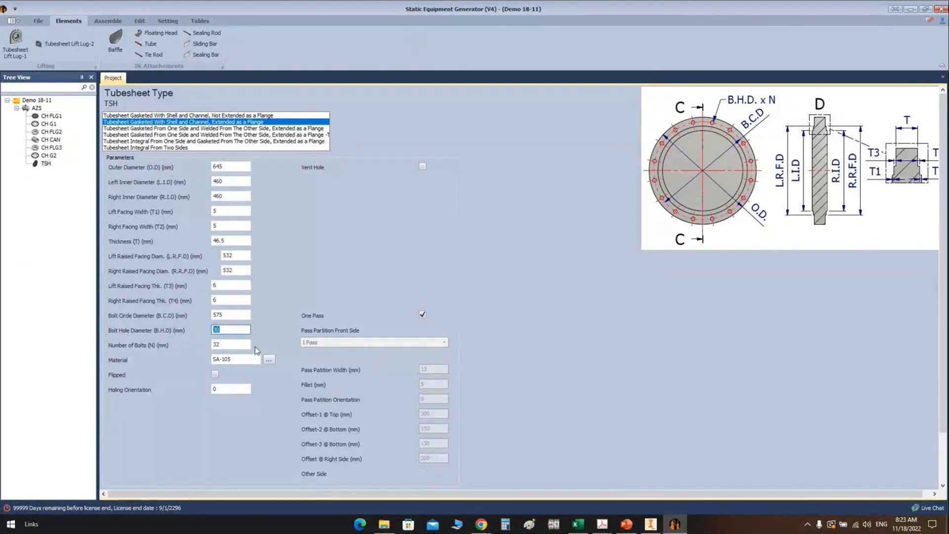
pyautogui.press('Tab')
pyautogui.write('20')
pyautogui.press('Tab')
pyautogui.write('SA-350 LF2 CL.1')
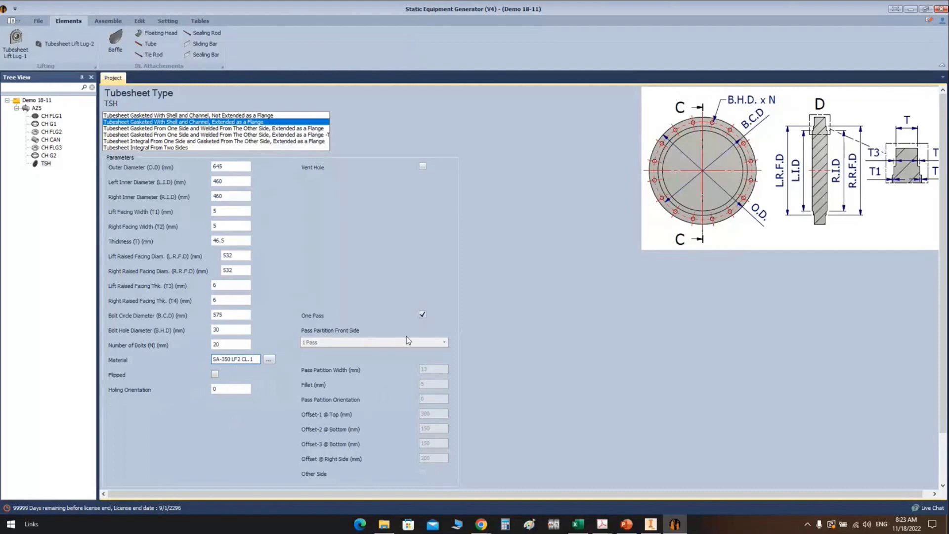
# Switch the tubesheet from one pass to 4 passes with Offset-1 at 74.17
pyautogui.click(422, 315)
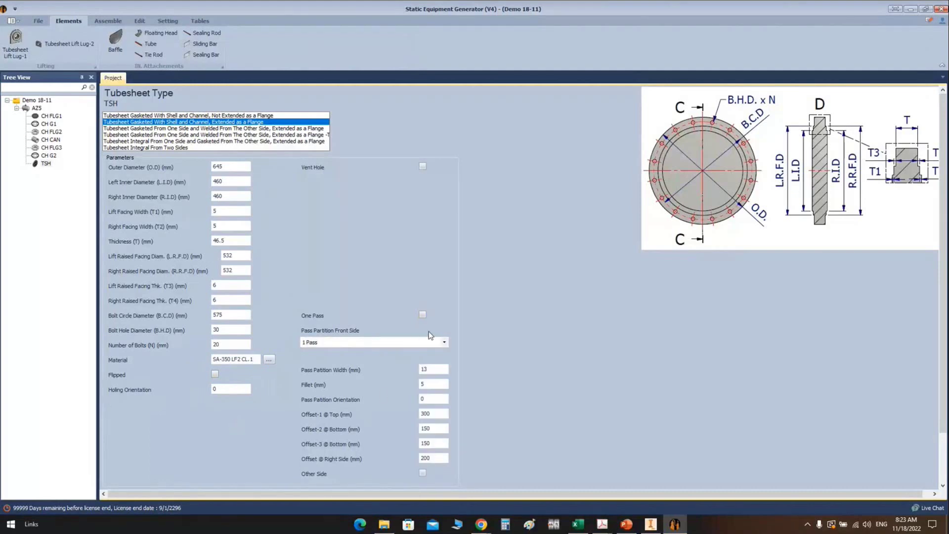
pyautogui.click(435, 342)
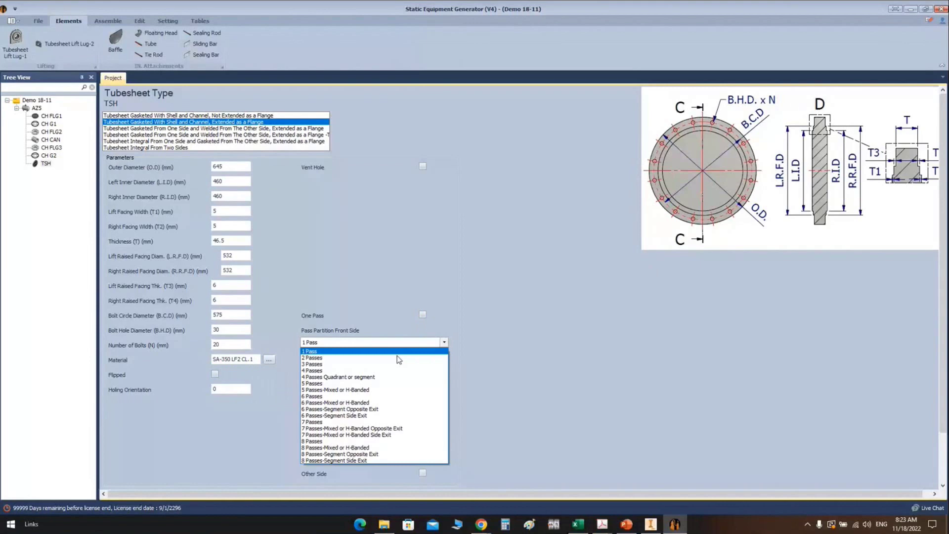
pyautogui.click(341, 370)
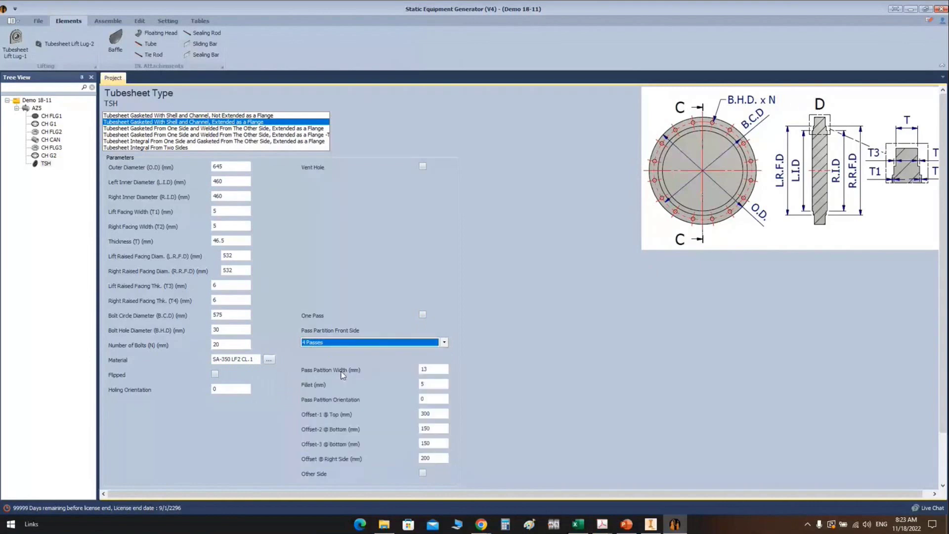
pyautogui.click(437, 414)
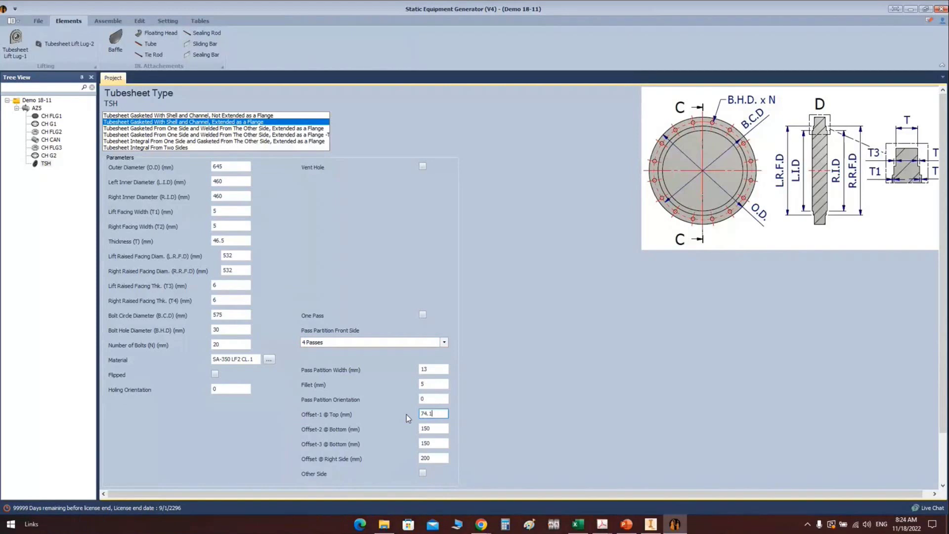
pyautogui.scroll(-2, 509, 349)
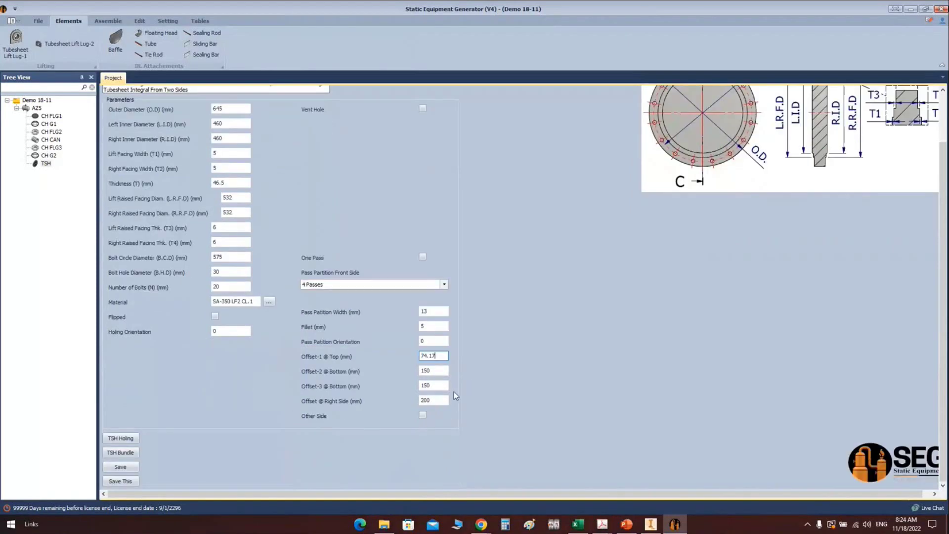
# Save the tubesheet and build the AZ5 assembly in Inventor
pyautogui.click(124, 467)
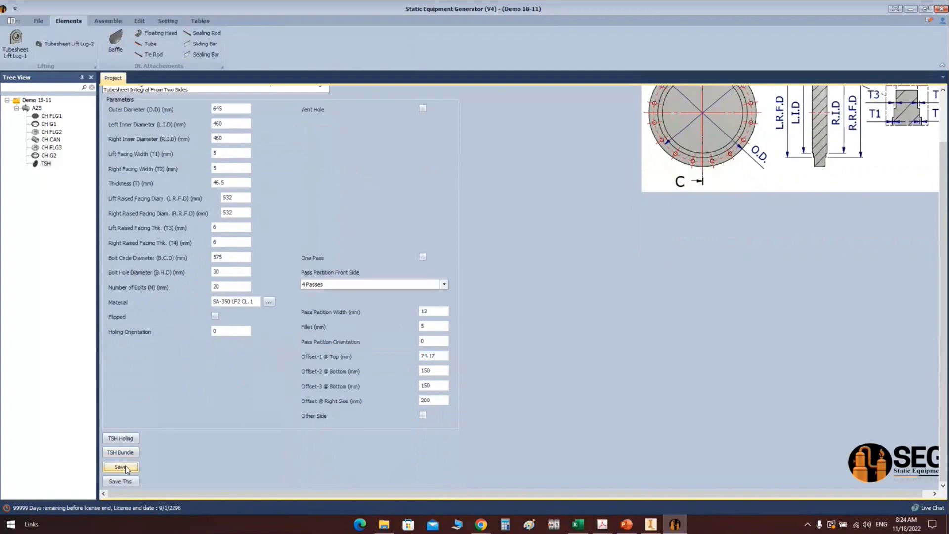
pyautogui.click(108, 21)
pyautogui.click(19, 48)
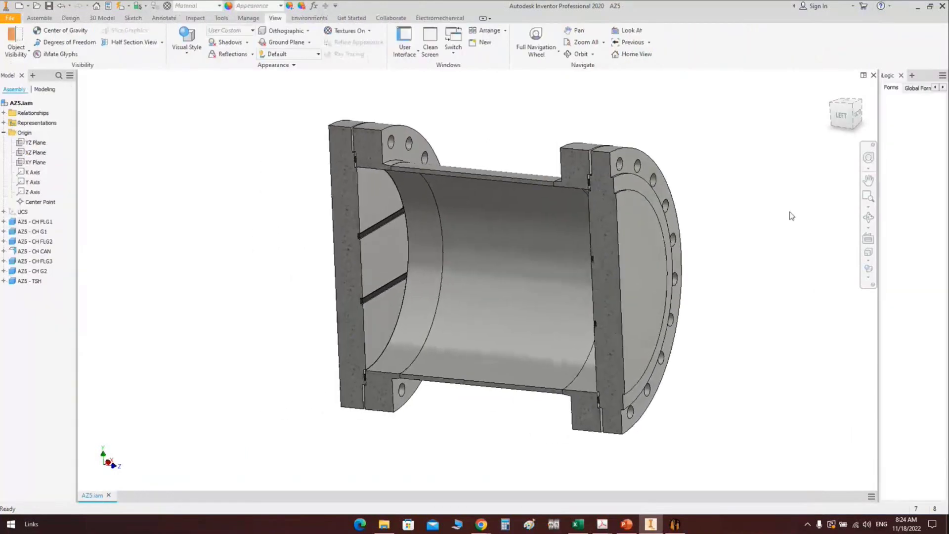
# Orbit and zoom around the AZ5 assembly to check the new tubesheet, then return to the generator
pyautogui.click(866, 218)
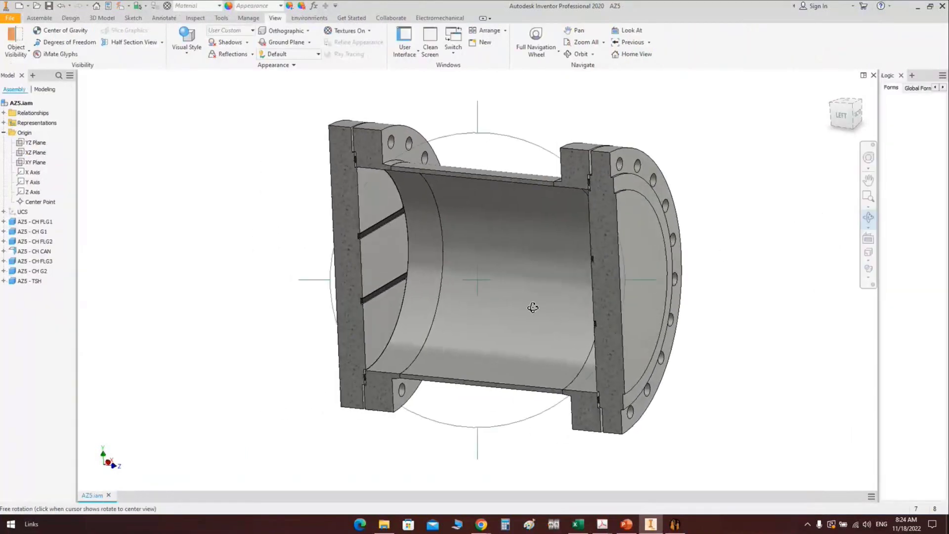
pyautogui.moveTo(538, 299); pyautogui.dragTo(616, 252)
pyautogui.scroll(6, 617, 252)
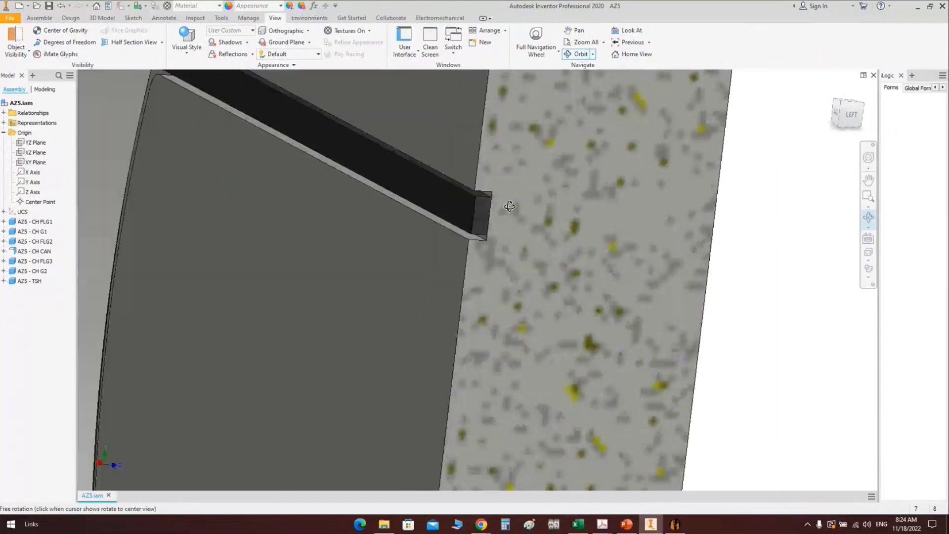
pyautogui.moveTo(509, 206); pyautogui.dragTo(526, 166)
pyautogui.scroll(-3, 551, 226)
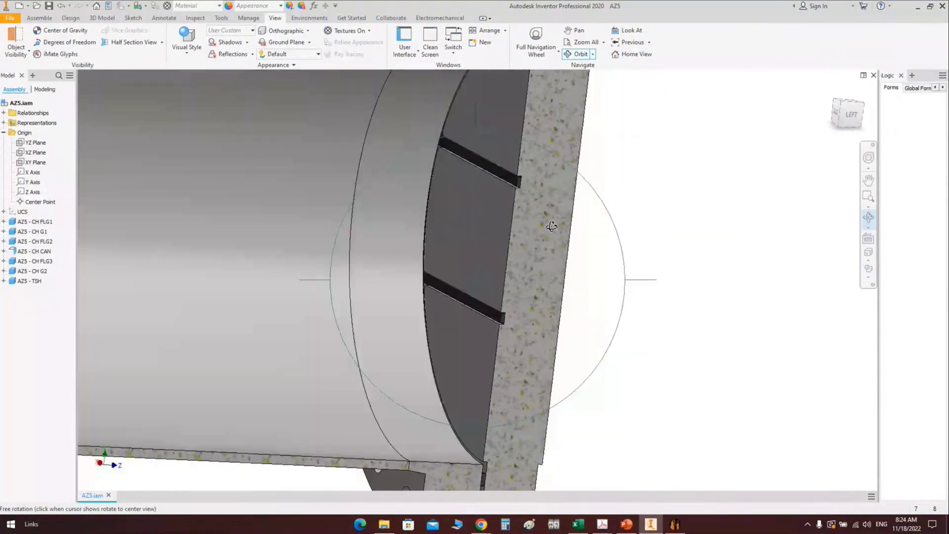
pyautogui.press('F6')
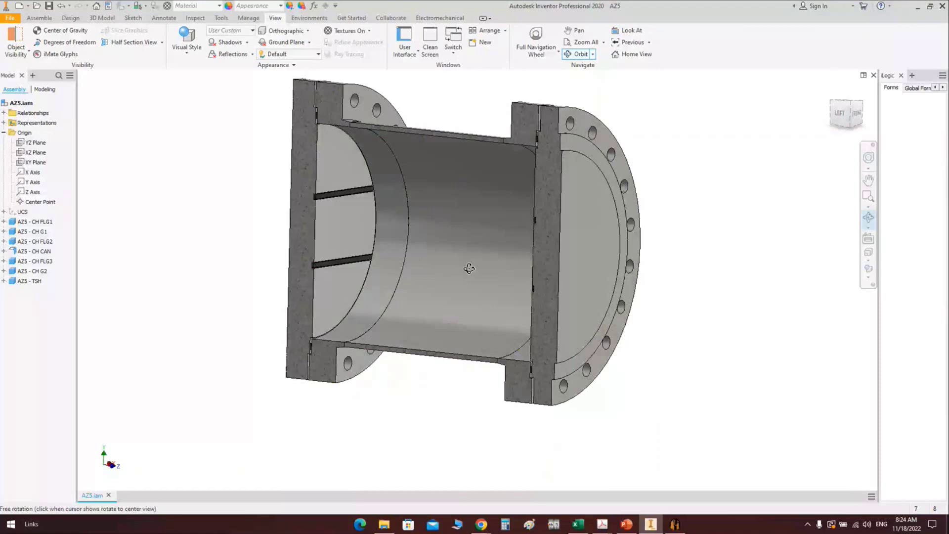
pyautogui.press('Escape')
pyautogui.scroll(4, 496, 200)
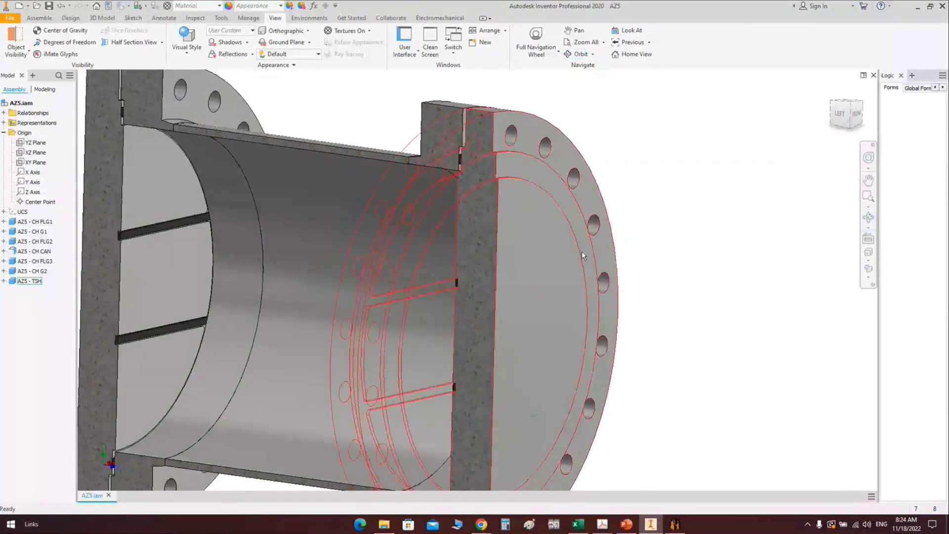
pyautogui.scroll(-4, 583, 256)
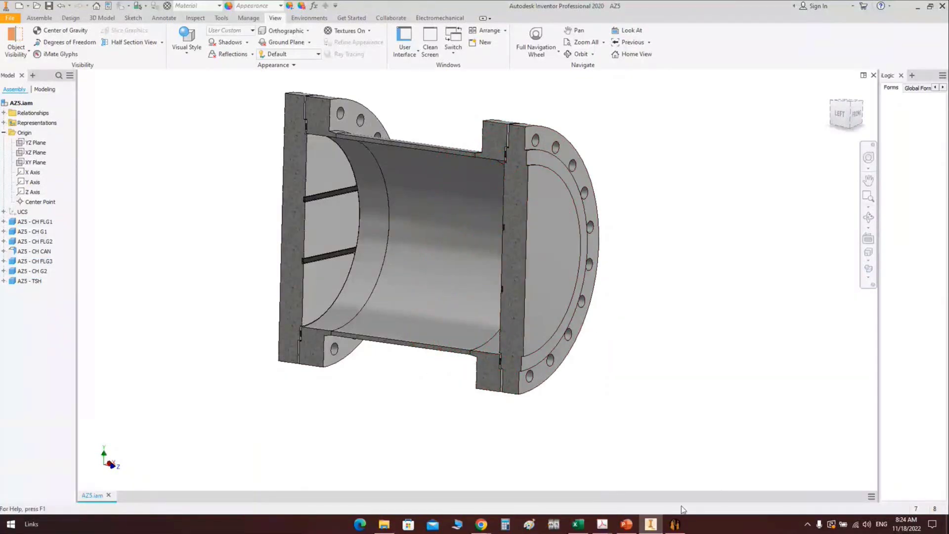
pyautogui.click(674, 524)
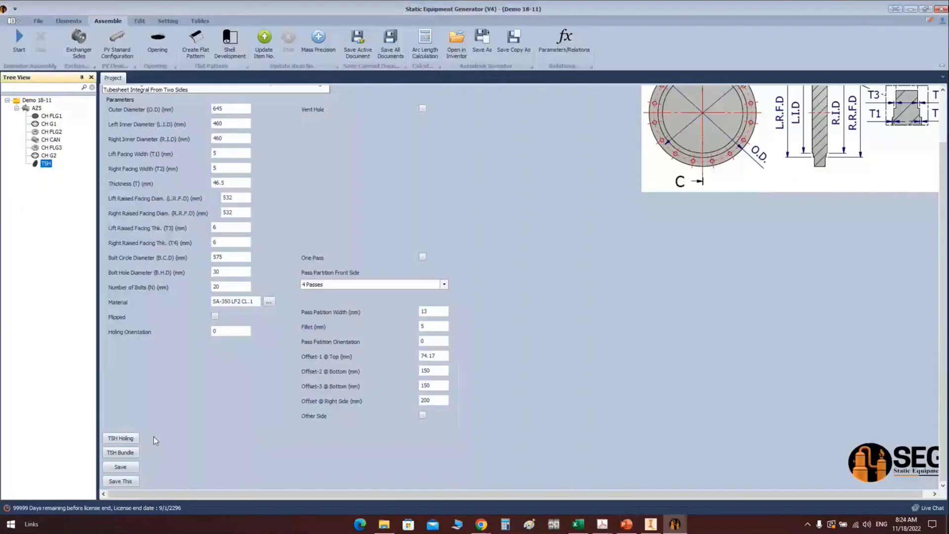
# In the tube bundle layout, set shell inner diameter 466, thickness 10 and shell-to-tube clearance 30
pyautogui.click(128, 454)
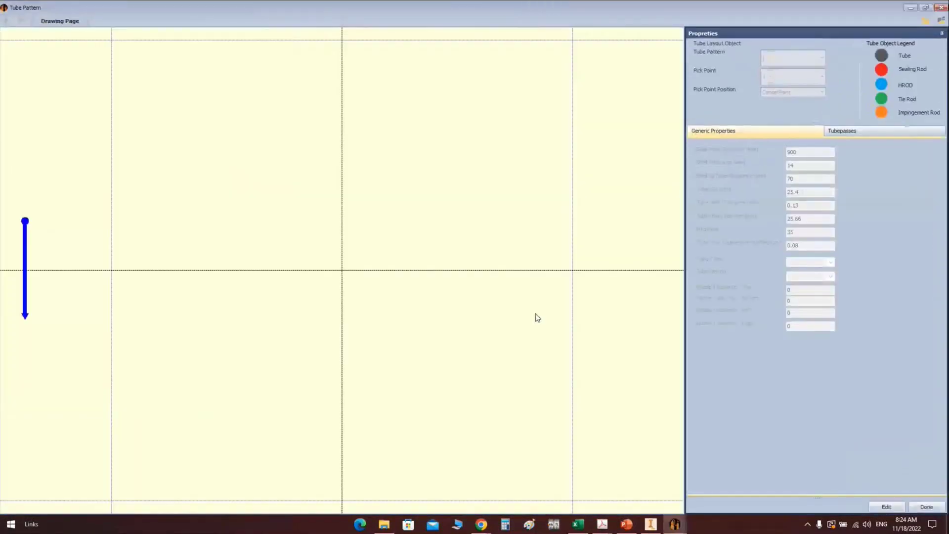
pyautogui.click(887, 507)
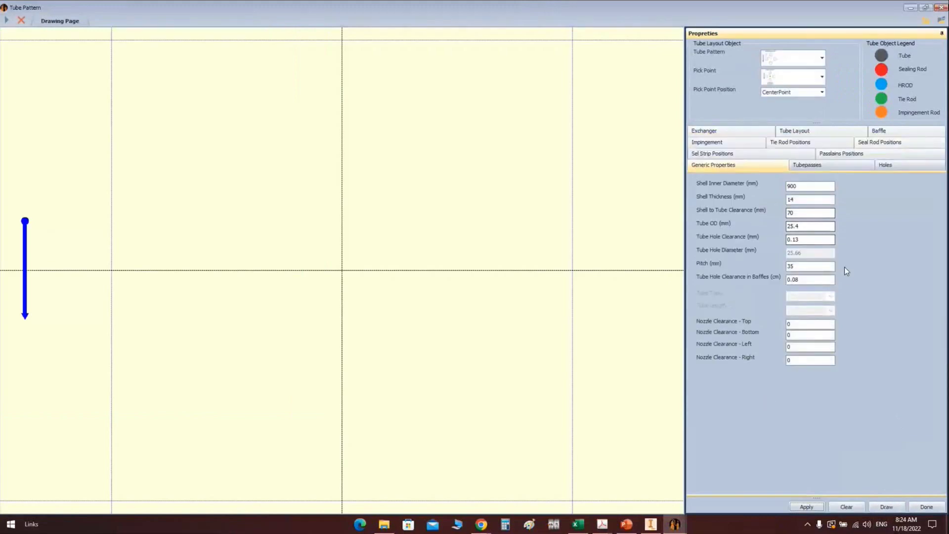
pyautogui.click(804, 186)
pyautogui.press('BackSpace')
pyautogui.press('BackSpace')
pyautogui.press('BackSpace')
pyautogui.write('466')
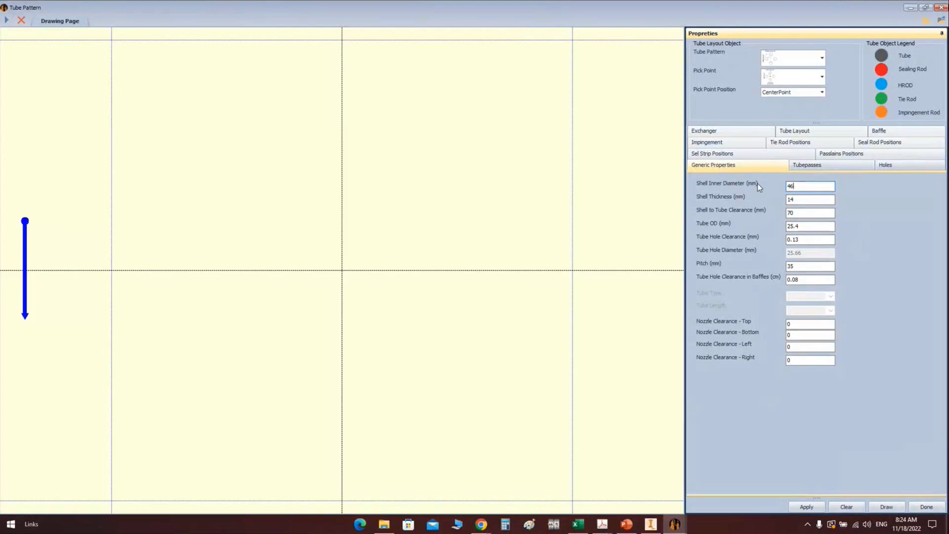
pyautogui.write('0')
pyautogui.write('6')
pyautogui.press('Tab')
pyautogui.write('10')
pyautogui.press('Tab')
pyautogui.write('30')
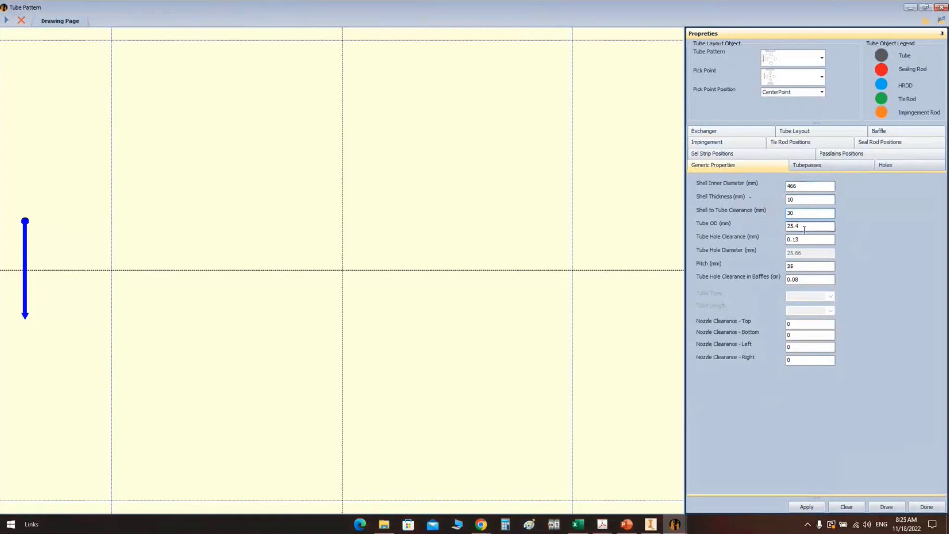
pyautogui.press('Tab')
# Check the thermal report, then set tube OD 19.05 and pitch 25.4
pyautogui.click(627, 525)
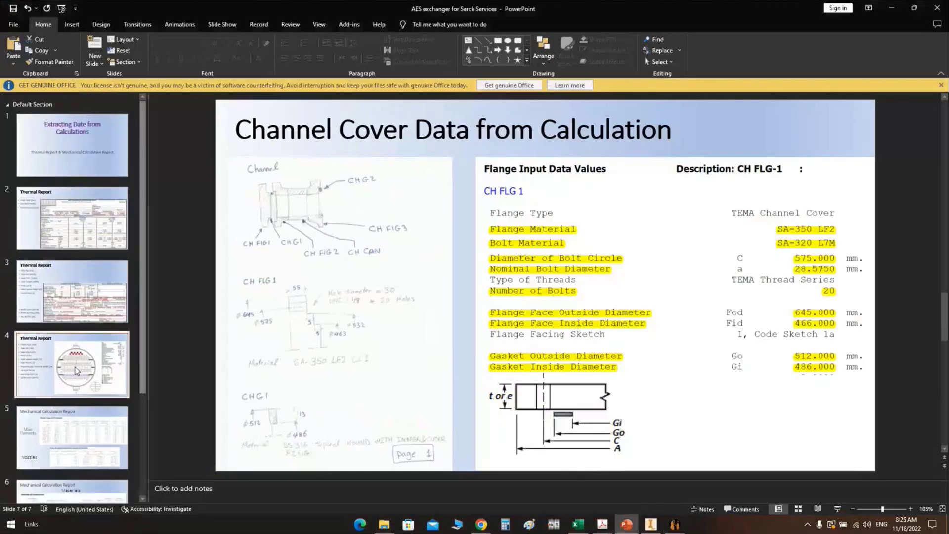
pyautogui.click(71, 374)
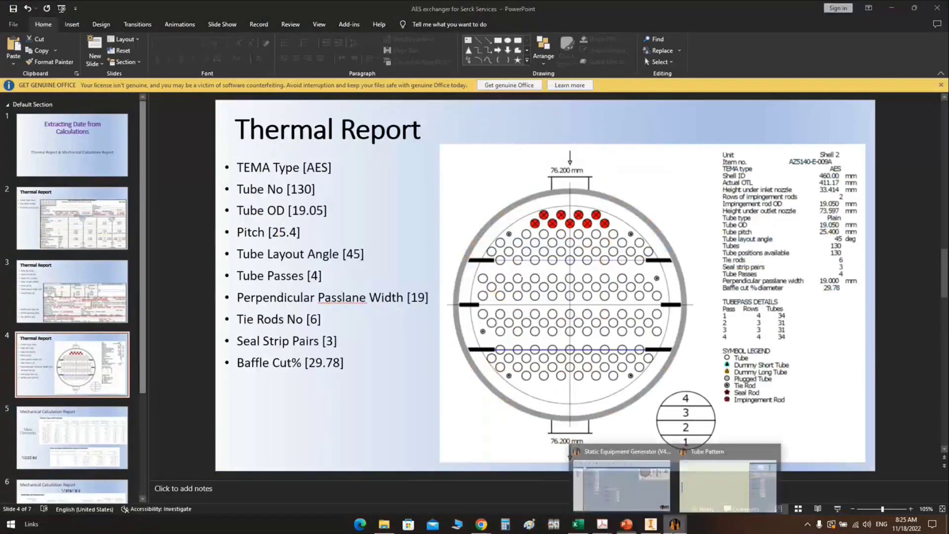
pyautogui.click(731, 469)
pyautogui.doubleClick(801, 226)
pyautogui.write('19.05')
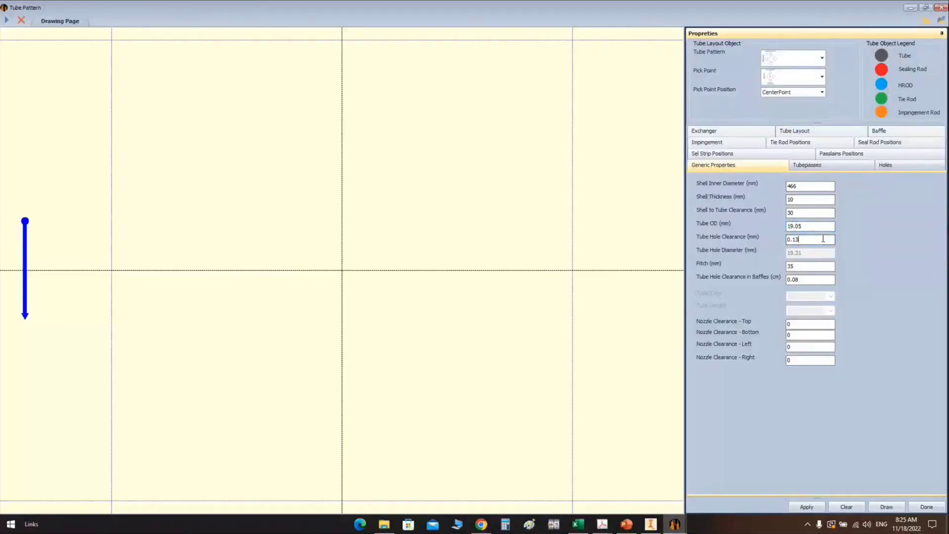
pyautogui.doubleClick(797, 266)
pyautogui.write('25.4')
# Set nozzle clearances to 30 top, 30 bottom and 60 left
pyautogui.doubleClick(791, 323)
pyautogui.write('30')
pyautogui.doubleClick(800, 334)
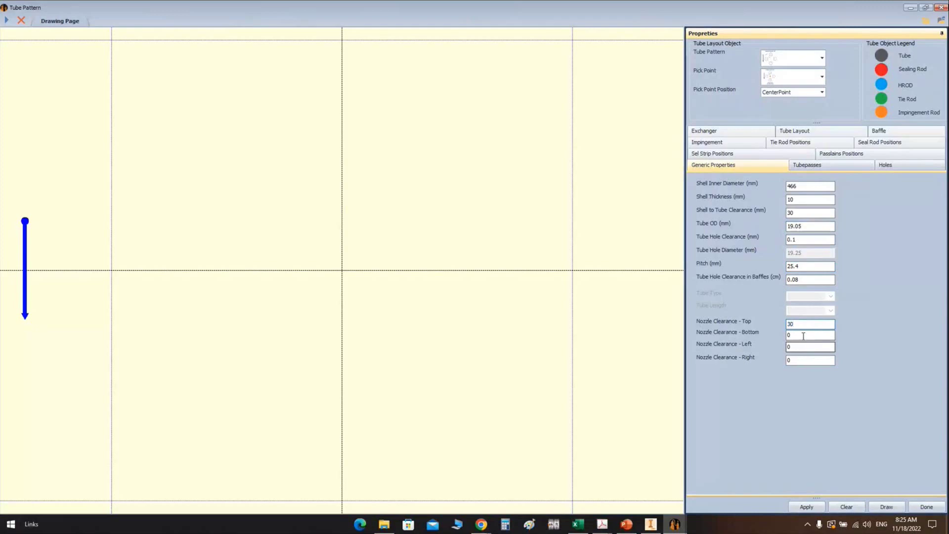
pyautogui.write('30')
pyautogui.click(791, 347)
pyautogui.press('BackSpace')
pyautogui.write('60')
# Choose the three-horizontal-line pass partition type
pyautogui.click(805, 166)
pyautogui.click(841, 190)
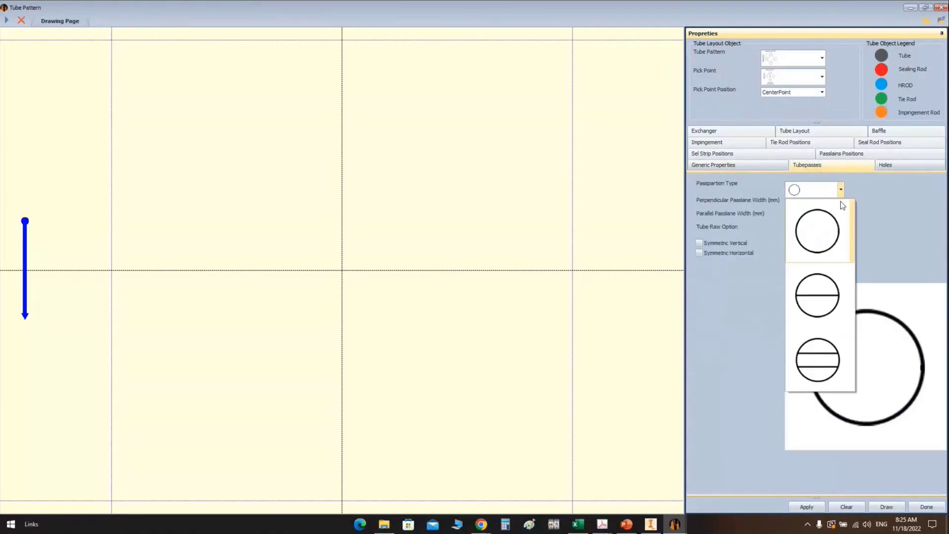
pyautogui.scroll(-3, 840, 273)
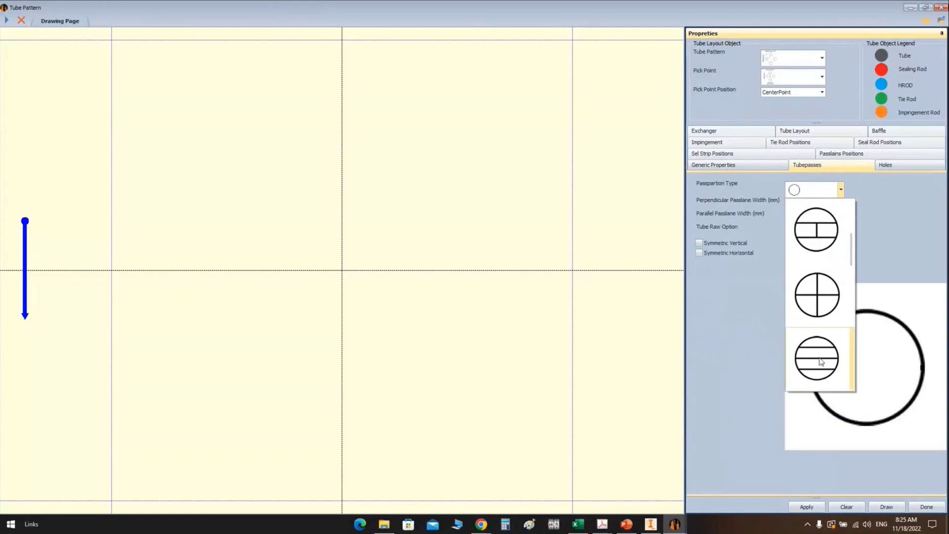
pyautogui.click(816, 356)
pyautogui.press('Tab')
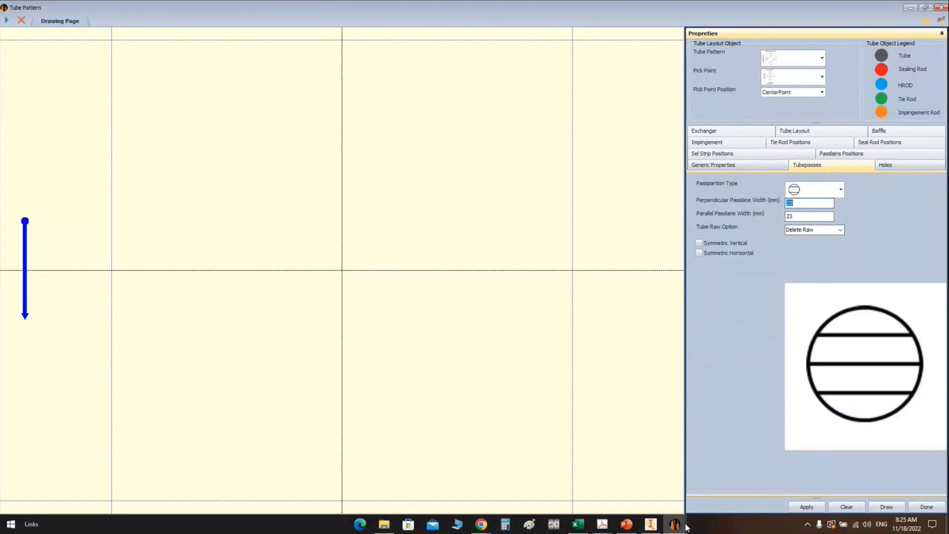
# Set the passlane width to 19 per the thermal report and make partitions symmetric vertically and horizontally
pyautogui.click(624, 528)
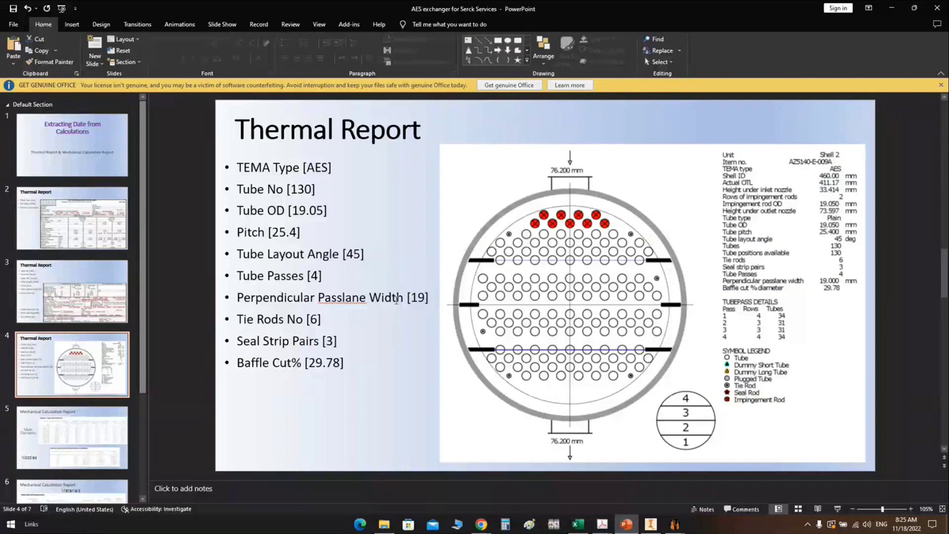
pyautogui.moveTo(674, 523)
pyautogui.click(726, 481)
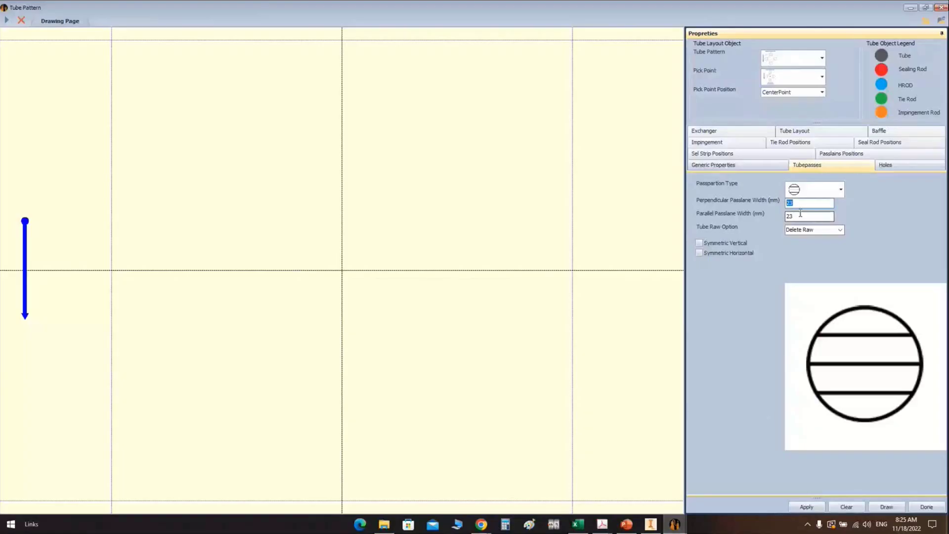
pyautogui.write('19')
pyautogui.press('Tab')
pyautogui.click(711, 244)
pyautogui.click(711, 253)
# Set tie rod diameter to 14 and tie rod hole diameter to 16, then review the thermal report
pyautogui.click(885, 164)
pyautogui.click(810, 184)
pyautogui.moveTo(810, 183); pyautogui.dragTo(737, 184)
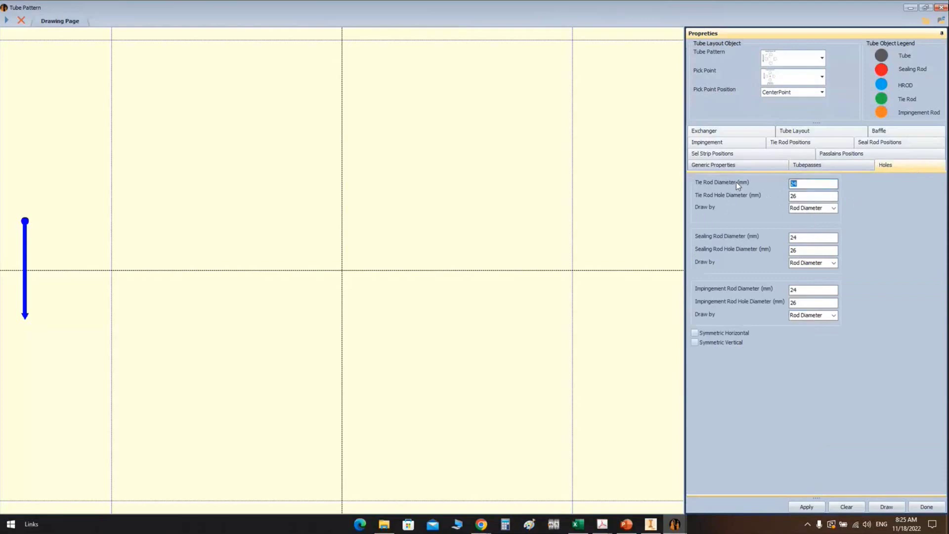
pyautogui.write('14')
pyautogui.click(801, 196)
pyautogui.moveTo(802, 197); pyautogui.dragTo(773, 200)
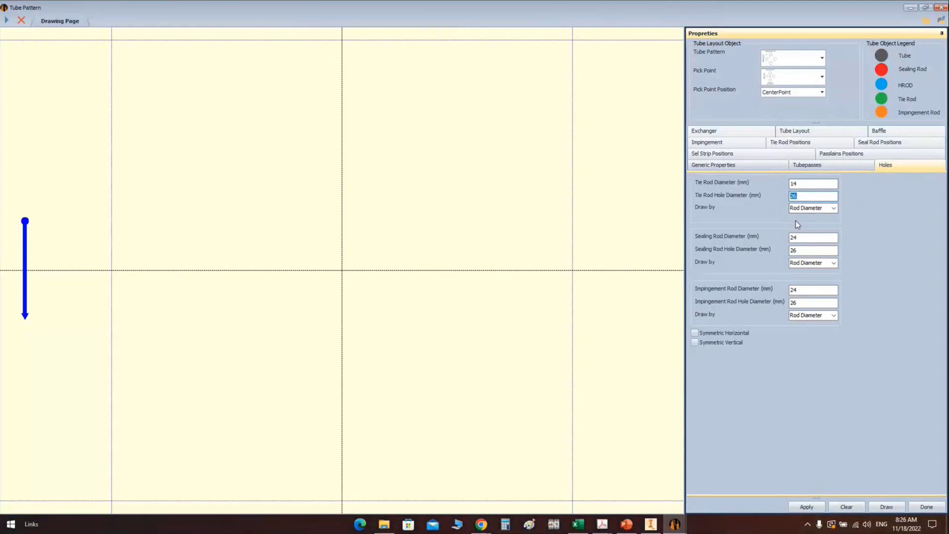
pyautogui.write('16')
pyautogui.moveTo(803, 238); pyautogui.dragTo(762, 241)
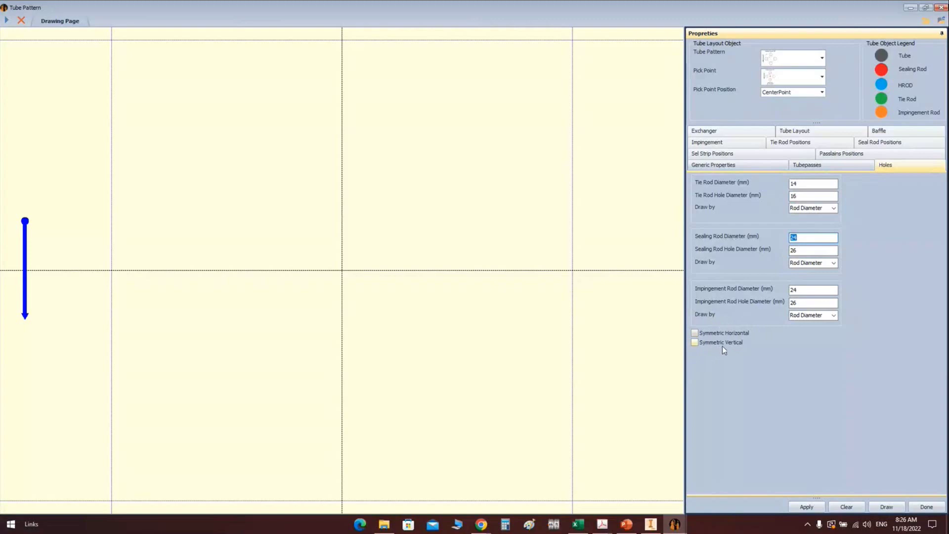
pyautogui.click(627, 524)
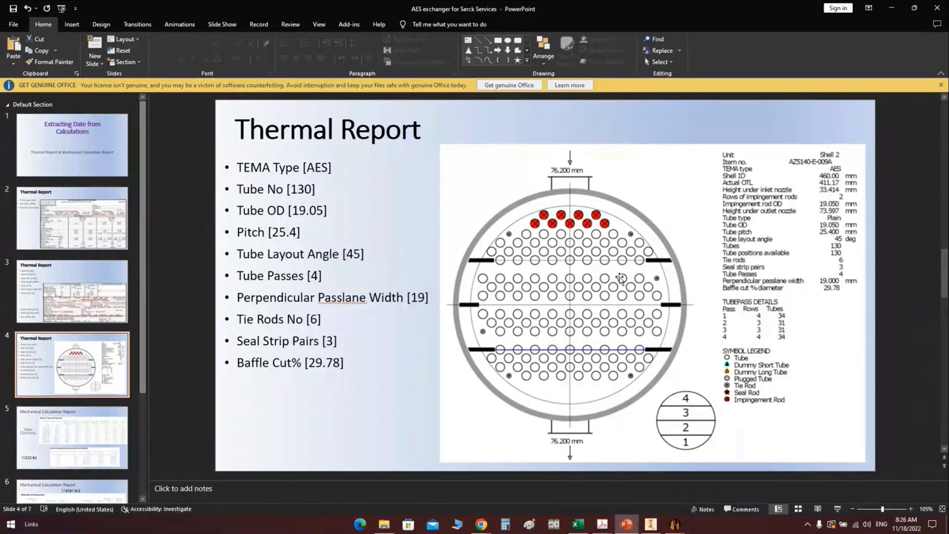
pyautogui.click(891, 8)
# Choose the Rotated Square 45° tube pattern and draw the tube layout
pyautogui.click(840, 154)
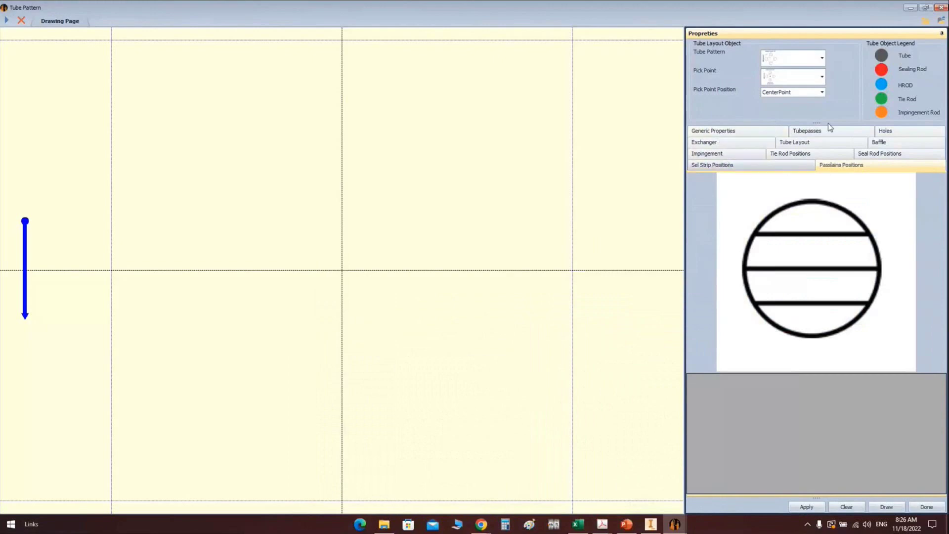
pyautogui.click(878, 142)
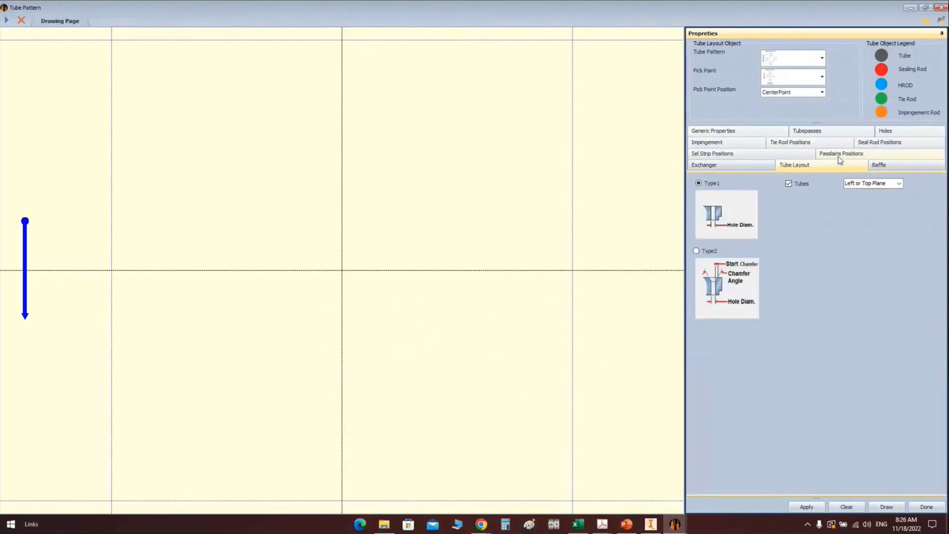
pyautogui.click(821, 58)
pyautogui.click(808, 94)
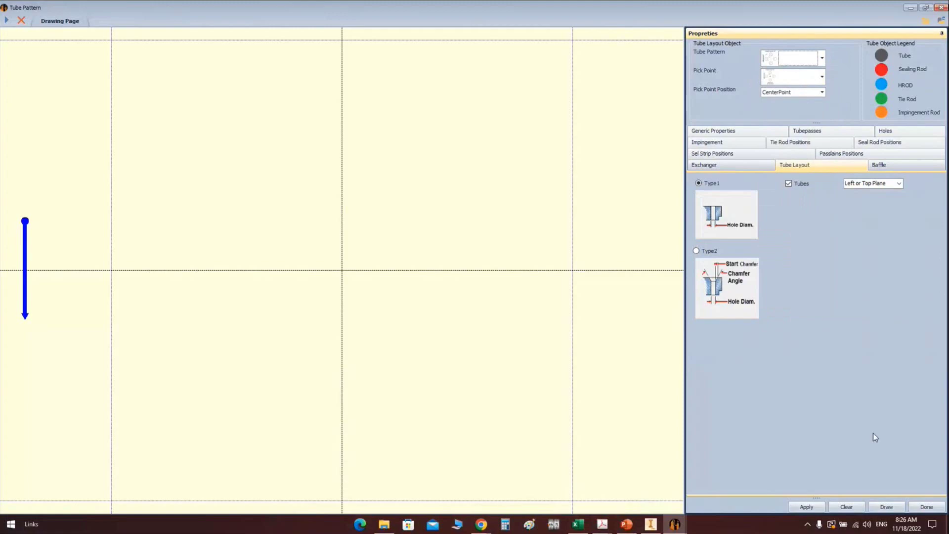
pyautogui.click(887, 507)
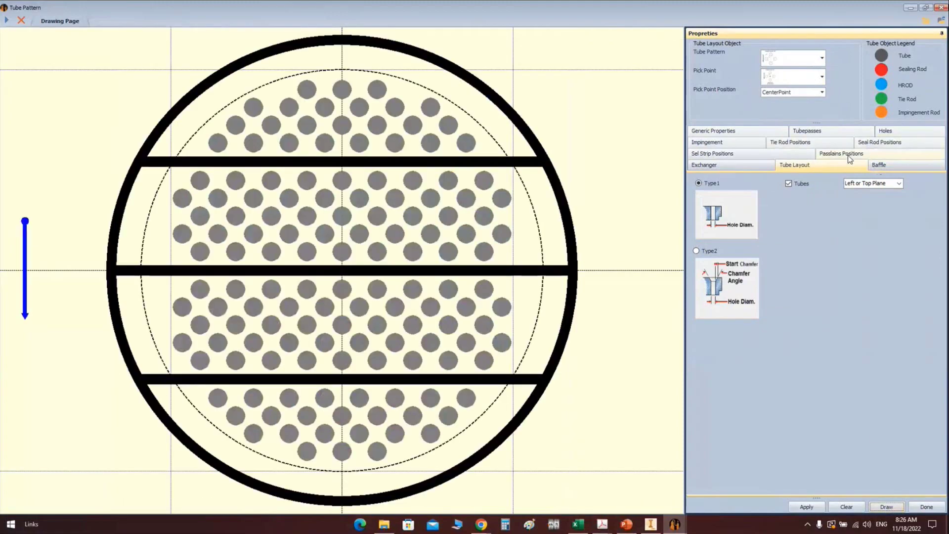
# Shift the outer pass partitions inward twice to give 43/28/28/43 tubes per pass
pyautogui.click(846, 154)
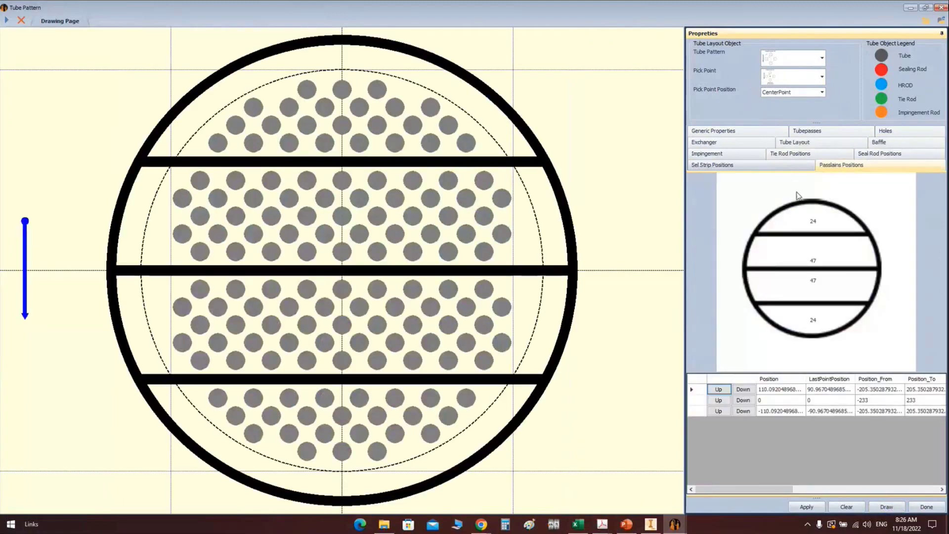
pyautogui.click(744, 389)
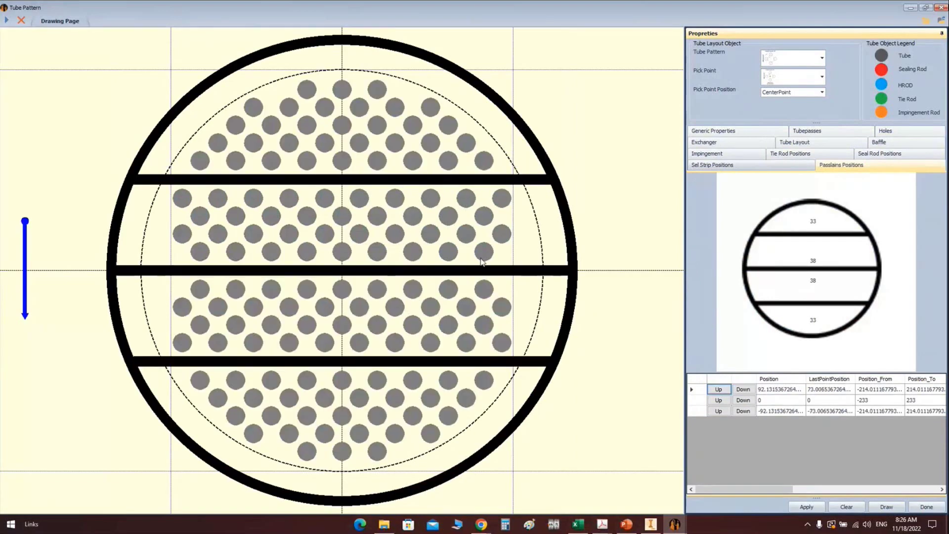
pyautogui.click(743, 390)
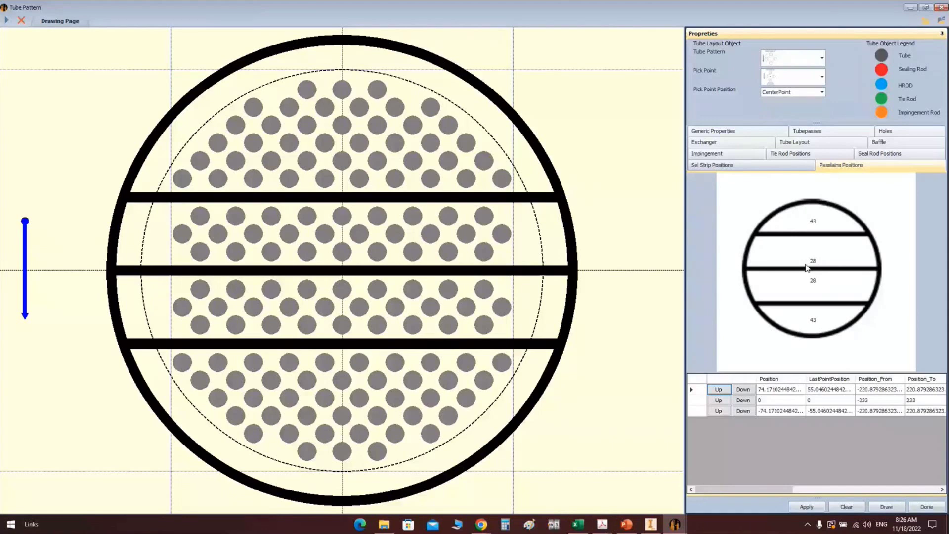
pyautogui.click(713, 131)
pyautogui.click(801, 347)
pyautogui.moveTo(801, 346); pyautogui.dragTo(761, 348)
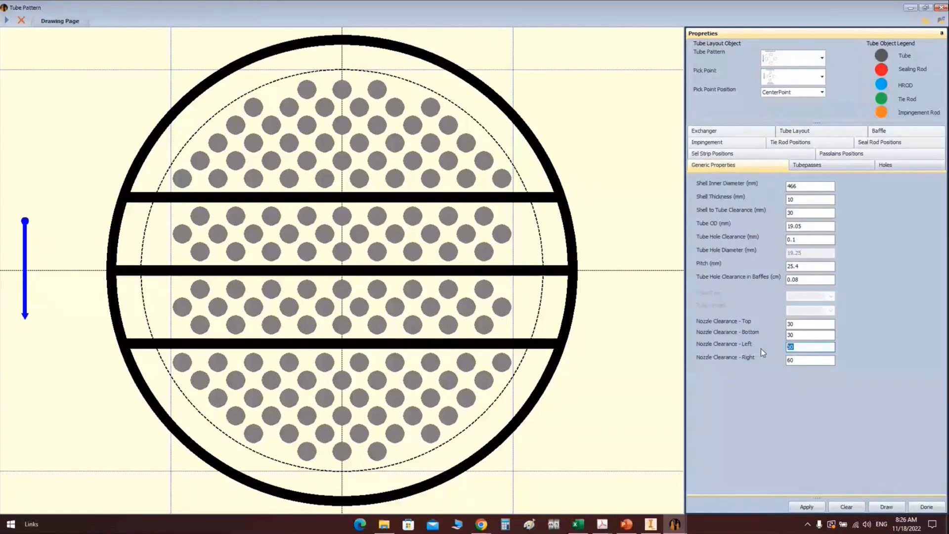
# Set the right nozzle clearance to 50, redraw the layout, and shift the outer pass partitions inward
pyautogui.click(800, 360)
pyautogui.press('BackSpace')
pyautogui.press('BackSpace')
pyautogui.write('50')
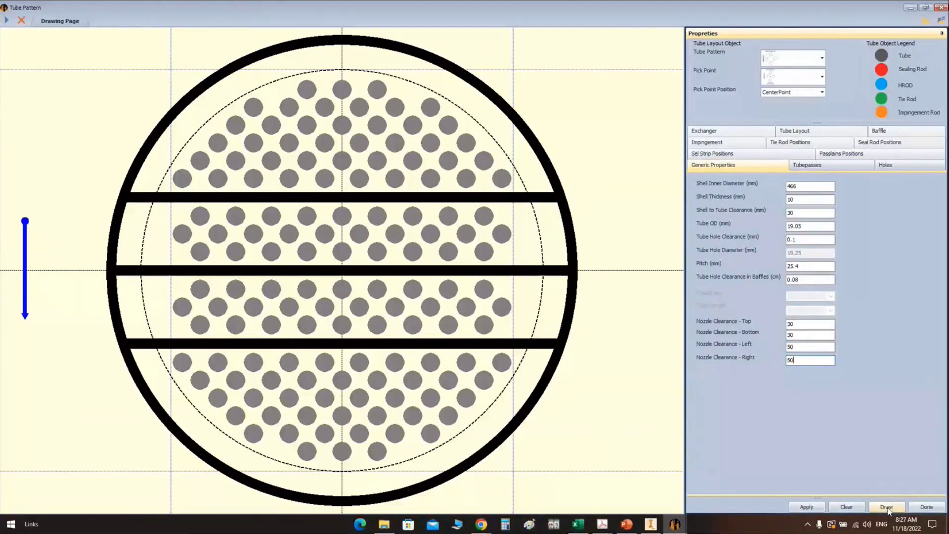
pyautogui.click(886, 508)
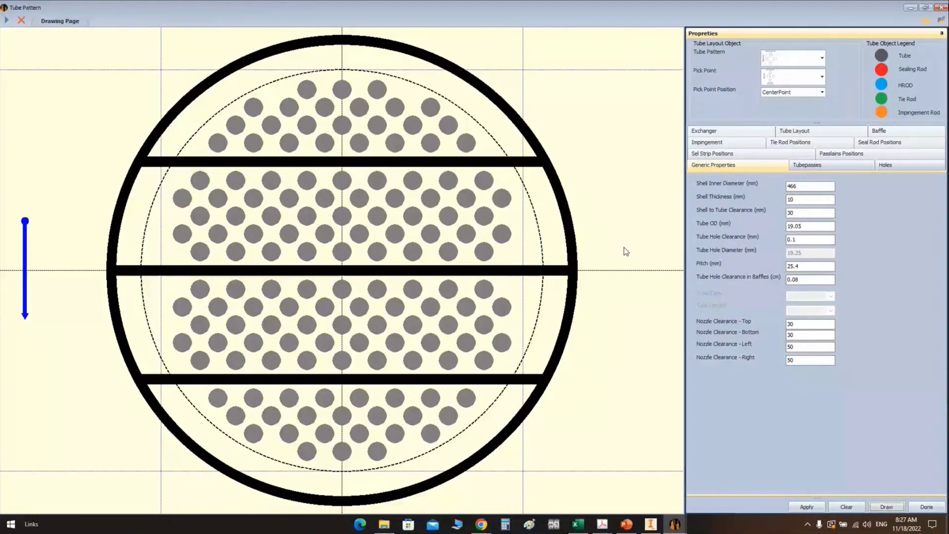
pyautogui.click(879, 157)
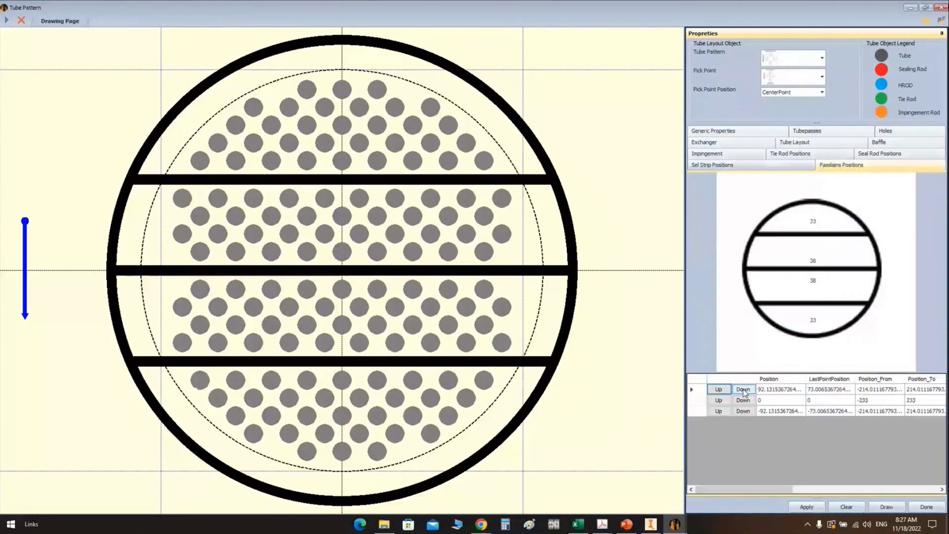
pyautogui.click(743, 390)
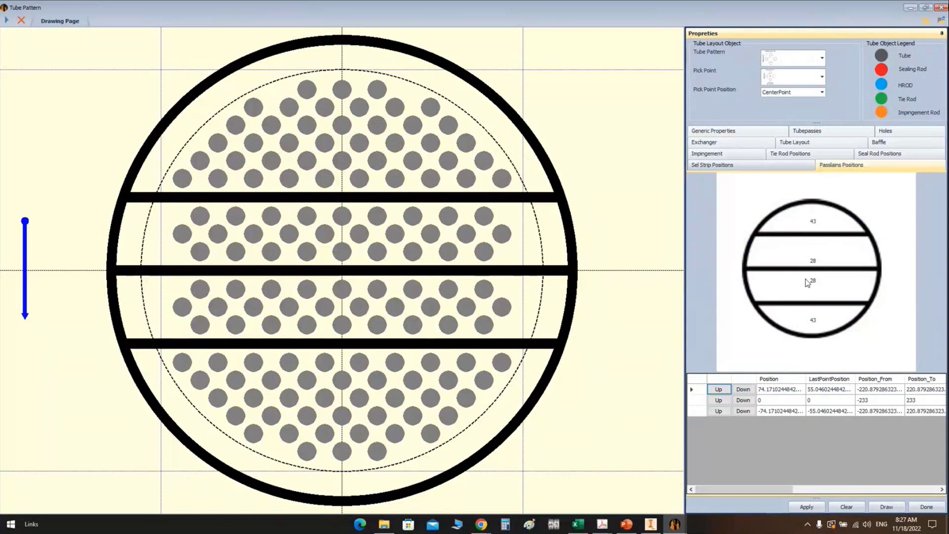
pyautogui.press('super+shift+q')
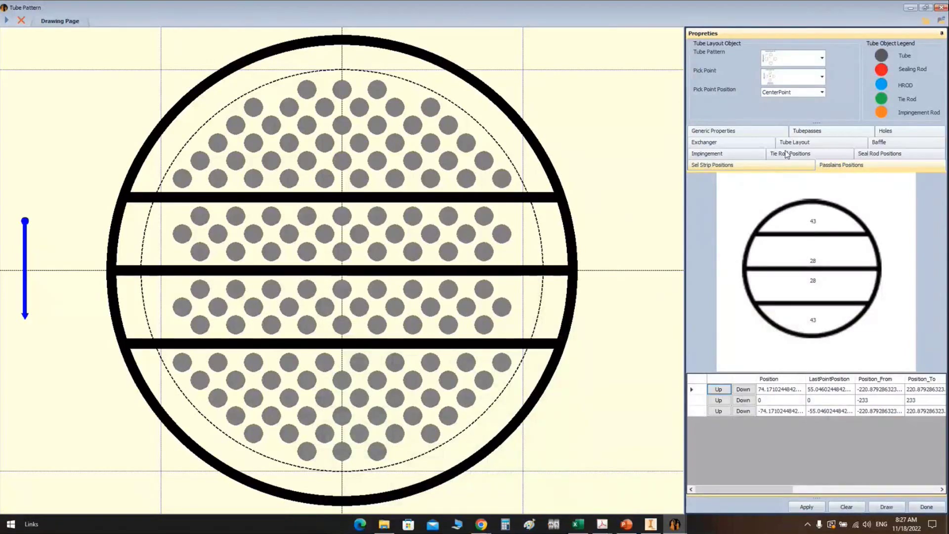
pyautogui.click(743, 131)
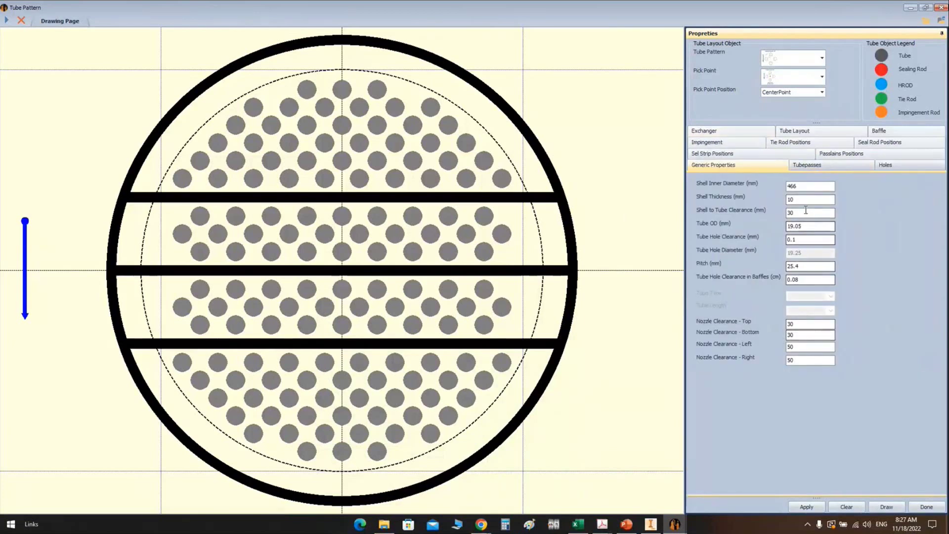
# Set left and right nozzle clearances to 40, redraw, and shift the outer partitions inward twice
pyautogui.doubleClick(797, 346)
pyautogui.write('4')
pyautogui.doubleClick(799, 360)
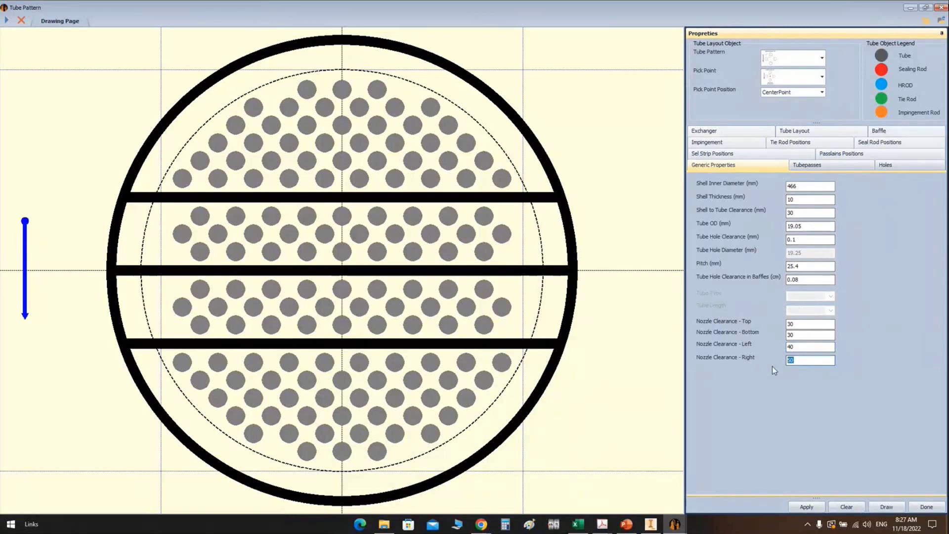
pyautogui.write('40')
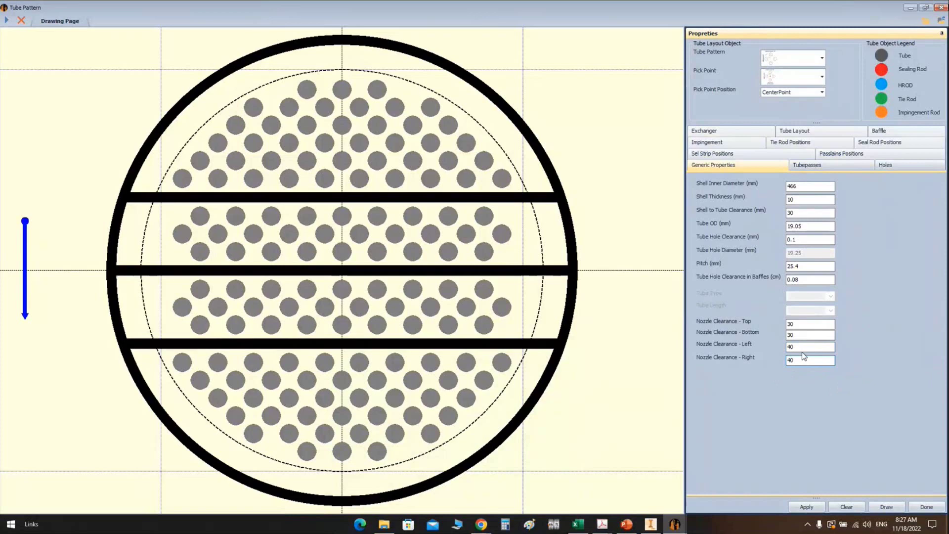
pyautogui.click(886, 506)
pyautogui.click(860, 154)
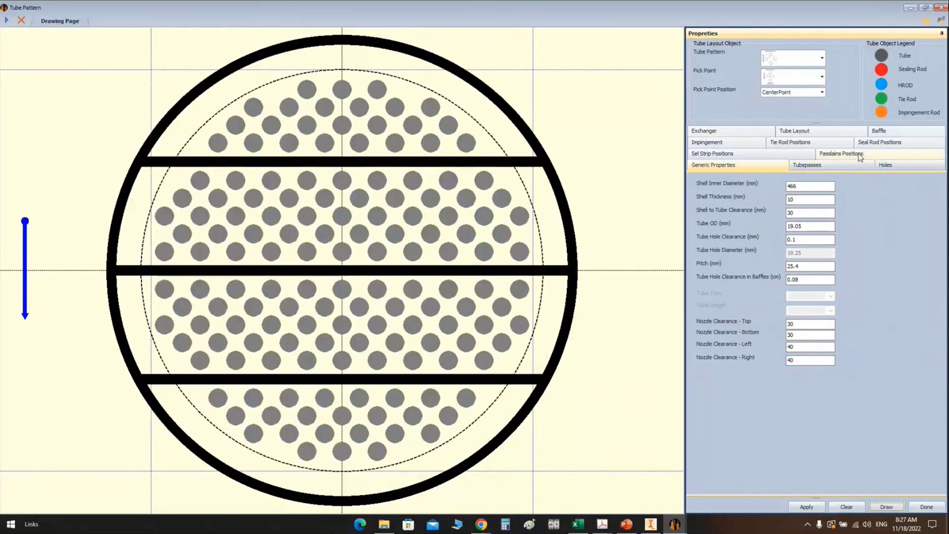
pyautogui.click(746, 389)
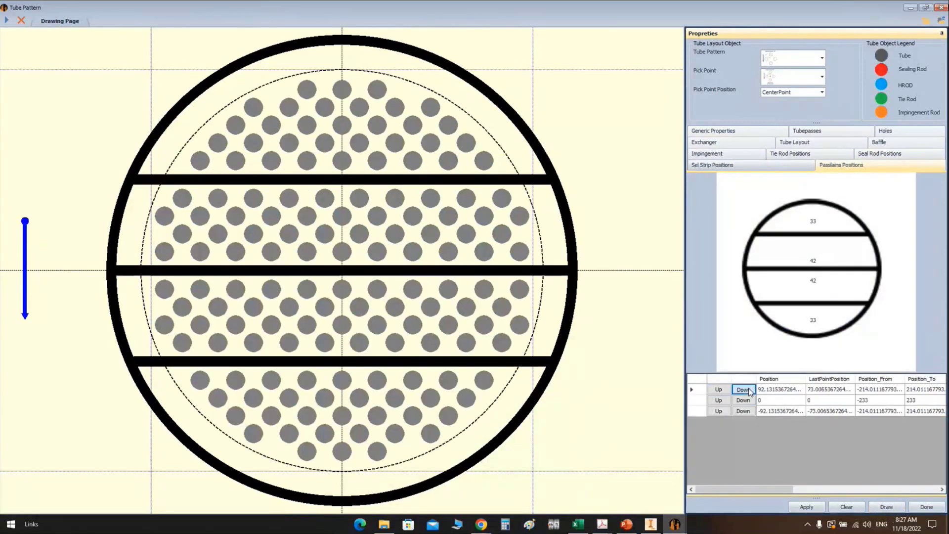
pyautogui.click(748, 390)
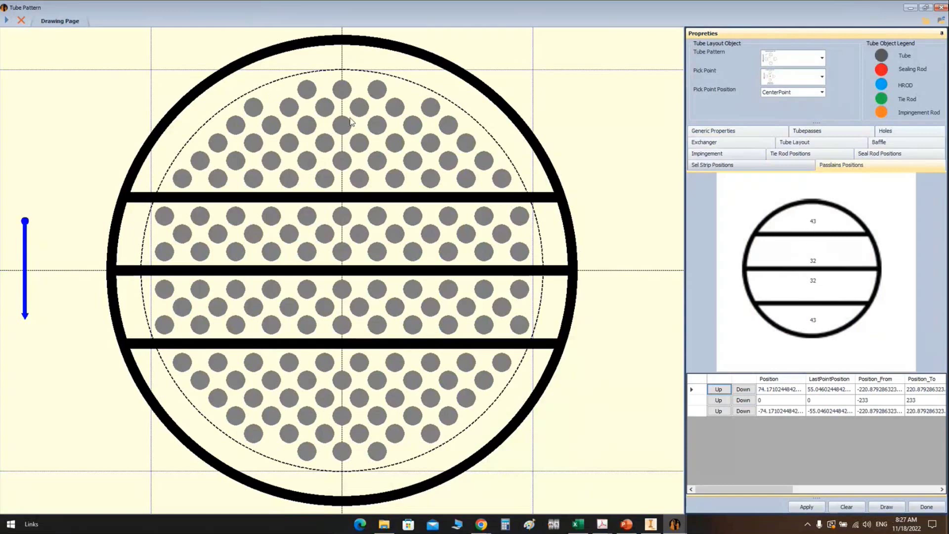
# Try top and bottom nozzle clearances of 50, redraw, and adjust the first pass lane
pyautogui.click(722, 131)
pyautogui.press('Tab')
pyautogui.press('Tab')
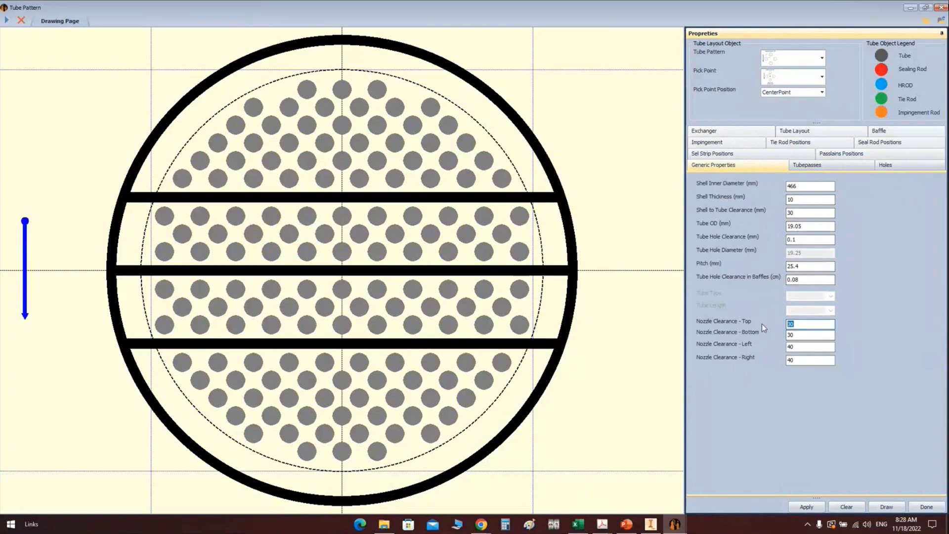
pyautogui.write('50')
pyautogui.press('Tab')
pyautogui.write('50')
pyautogui.click(886, 506)
pyautogui.click(855, 154)
pyautogui.click(743, 389)
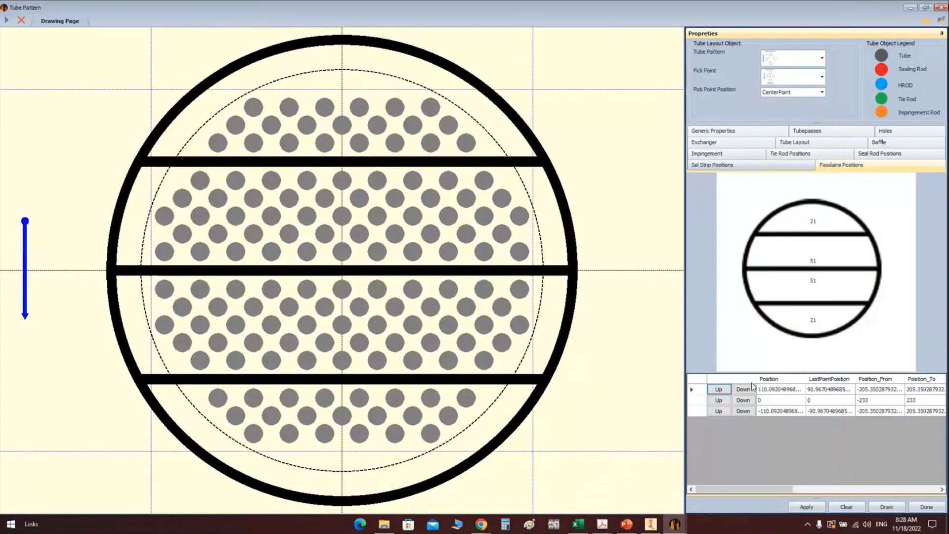
pyautogui.click(717, 389)
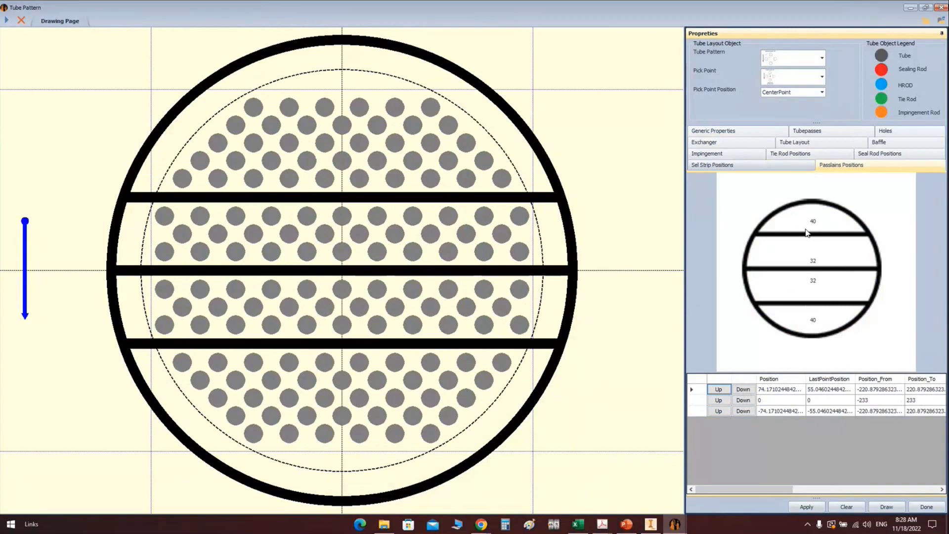
pyautogui.rightClick(525, 221)
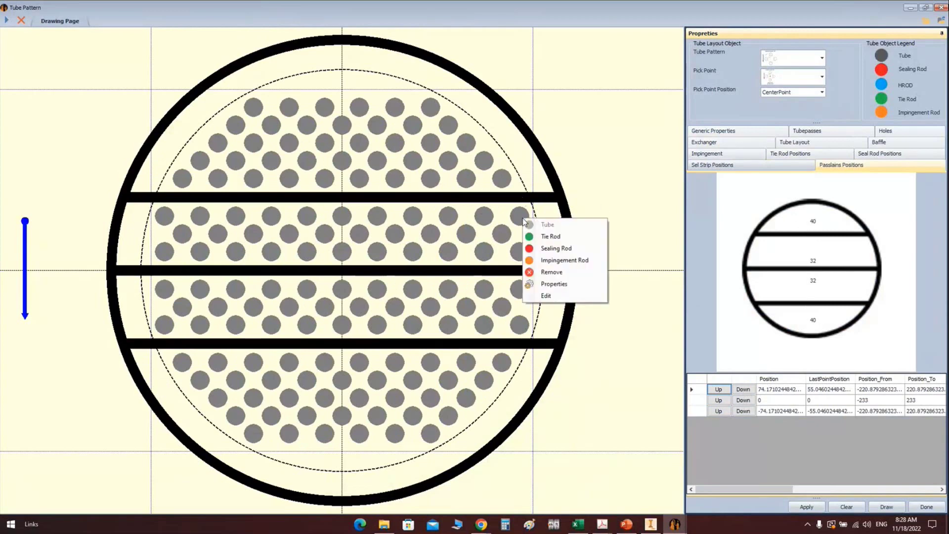
pyautogui.click(631, 174)
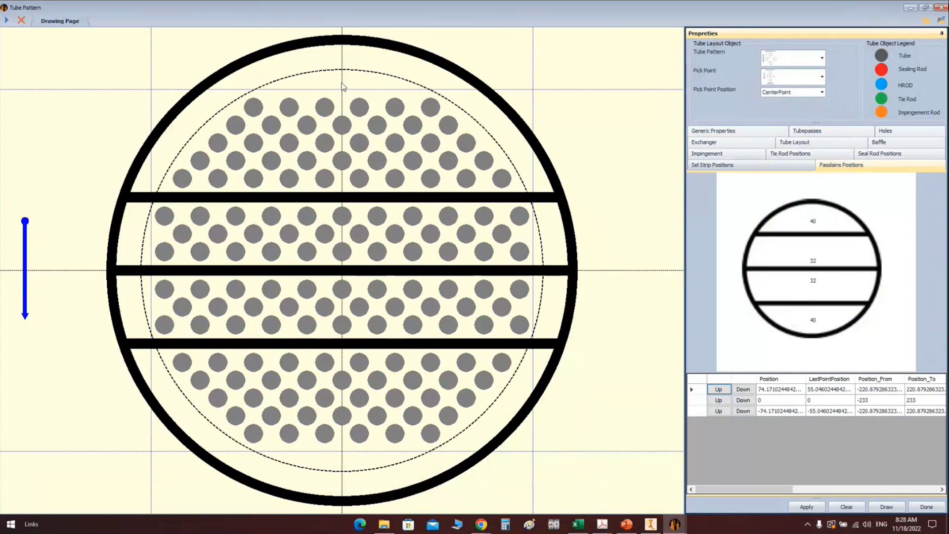
# Set top and bottom nozzle clearances to 60, redraw, and move the first pass lane to 74.17
pyautogui.click(734, 130)
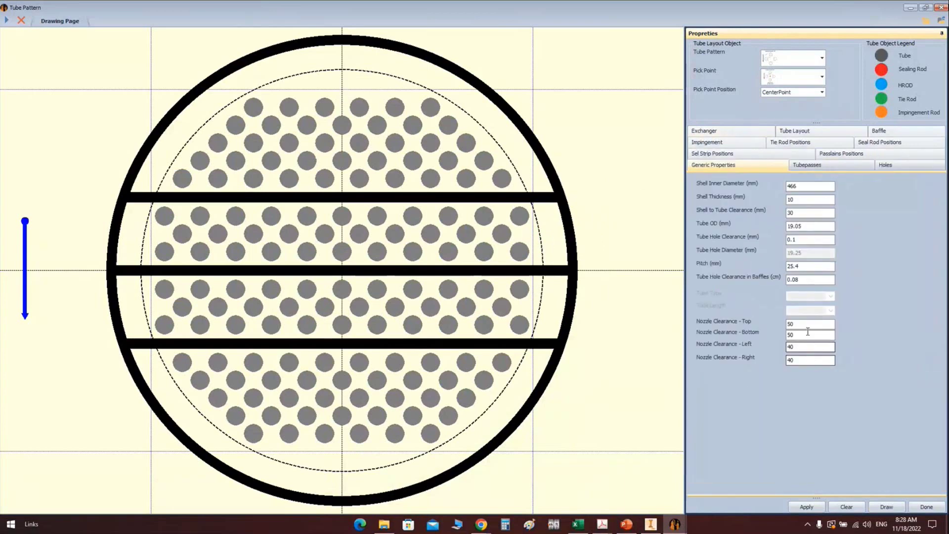
pyautogui.doubleClick(790, 324)
pyautogui.write('60')
pyautogui.press('Tab')
pyautogui.write('60')
pyautogui.click(887, 508)
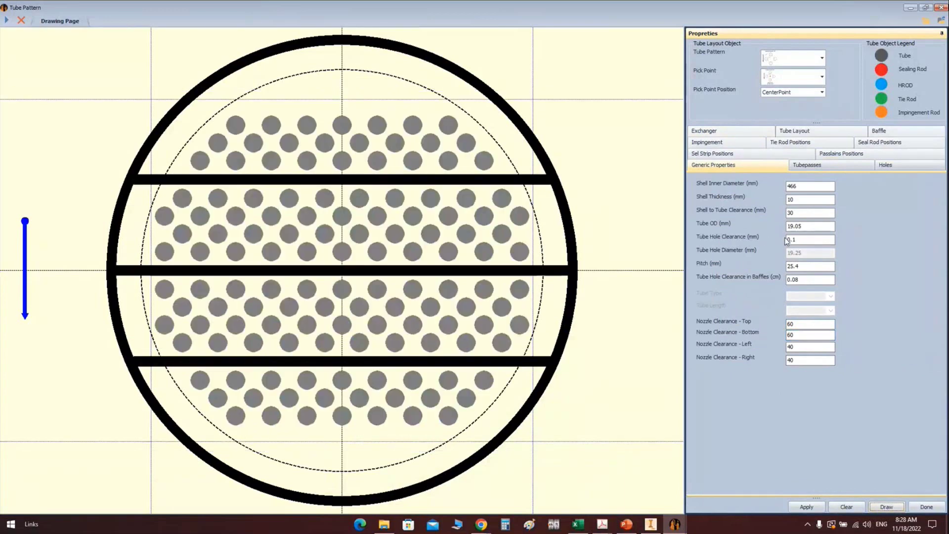
pyautogui.click(872, 154)
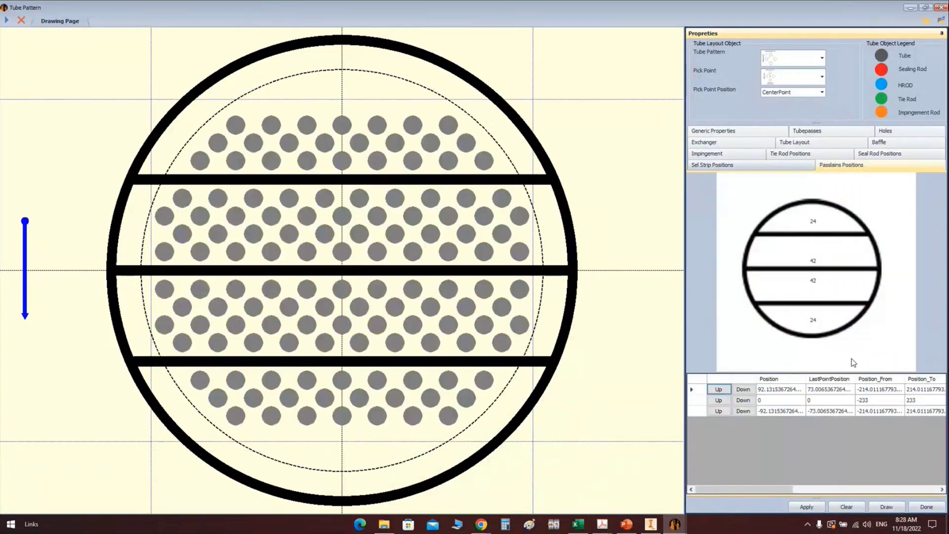
pyautogui.click(749, 390)
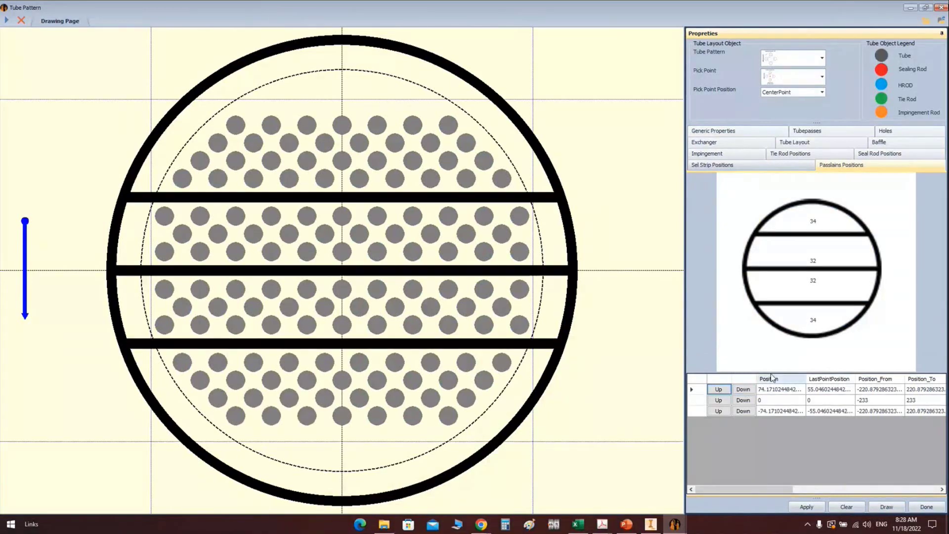
# Make two side tubes tie rods and remove four edge tubes from the top and bottom bands
pyautogui.rightClick(521, 216)
pyautogui.click(551, 233)
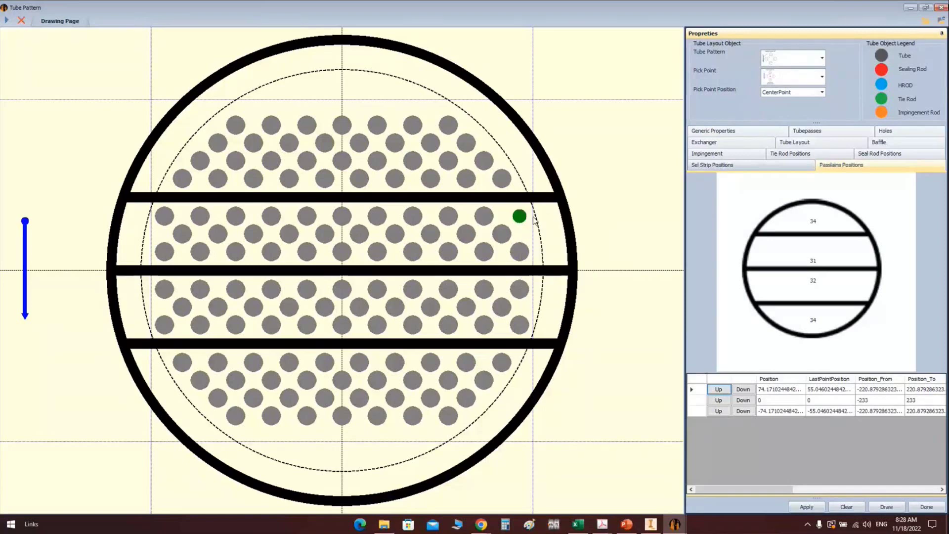
pyautogui.rightClick(165, 325)
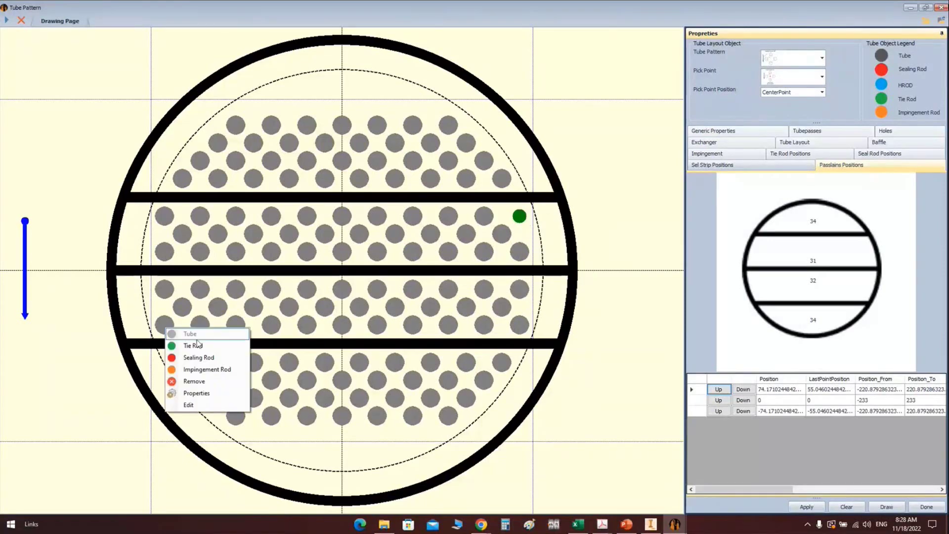
pyautogui.click(198, 342)
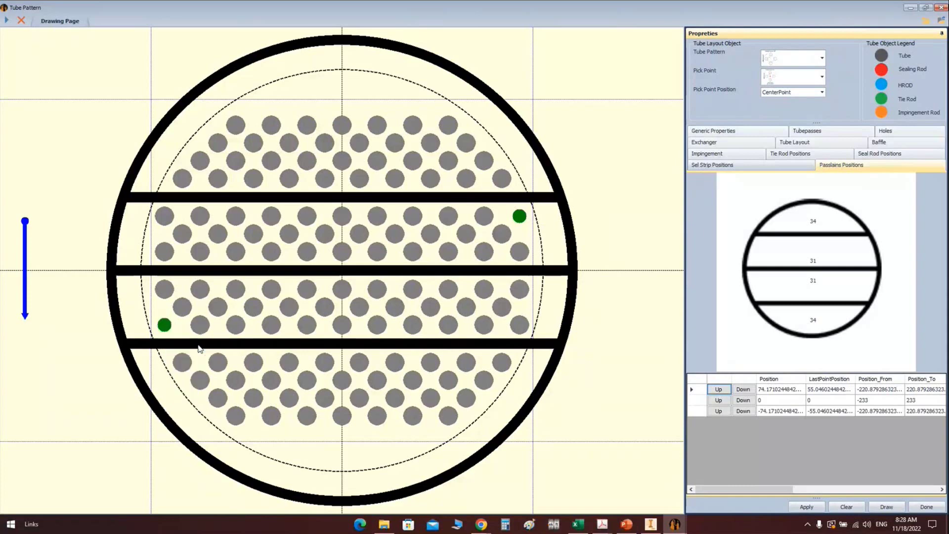
pyautogui.rightClick(508, 183)
pyautogui.click(535, 201)
pyautogui.rightClick(179, 180)
pyautogui.click(218, 232)
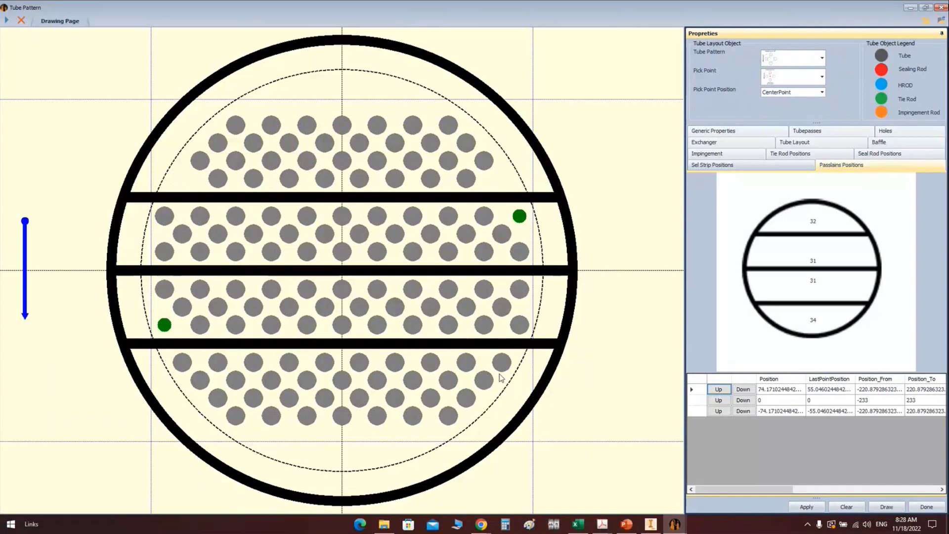
pyautogui.rightClick(500, 365)
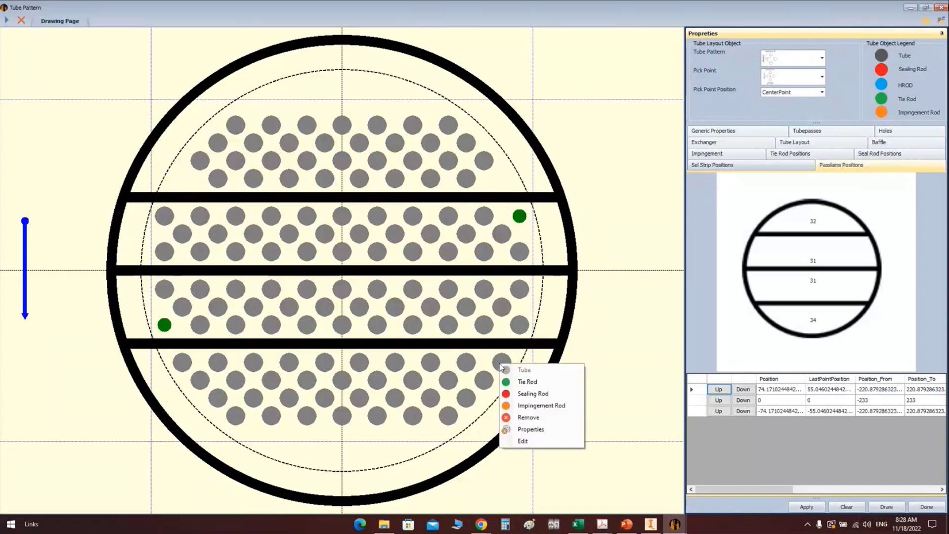
pyautogui.click(538, 417)
pyautogui.rightClick(183, 370)
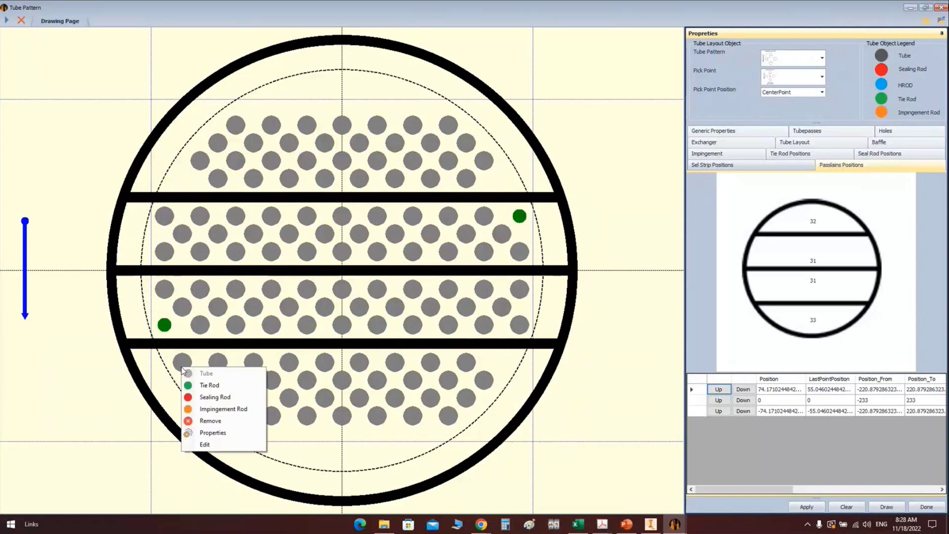
pyautogui.click(213, 420)
# Turn four more top-row and bottom-row tubes into tie rods
pyautogui.rightClick(454, 125)
pyautogui.click(481, 139)
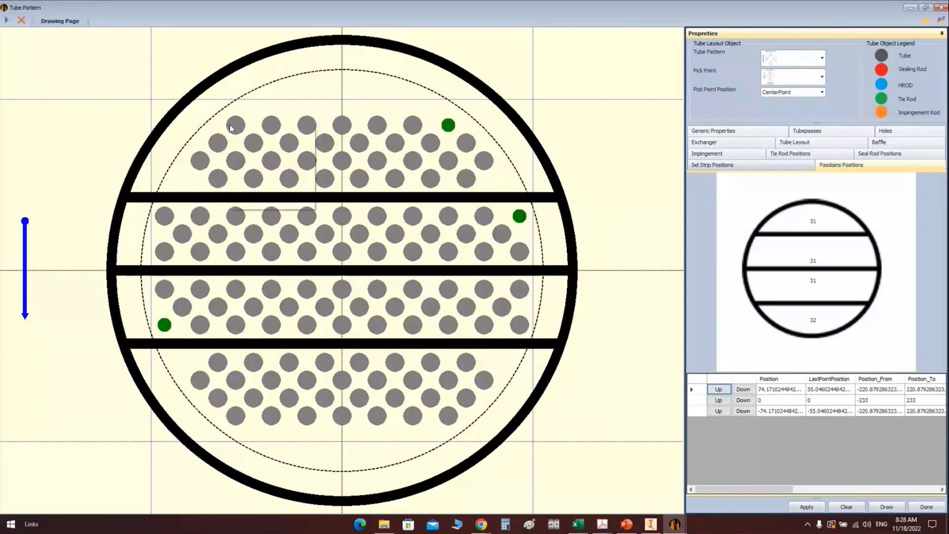
pyautogui.rightClick(236, 125)
pyautogui.click(262, 140)
pyautogui.rightClick(448, 419)
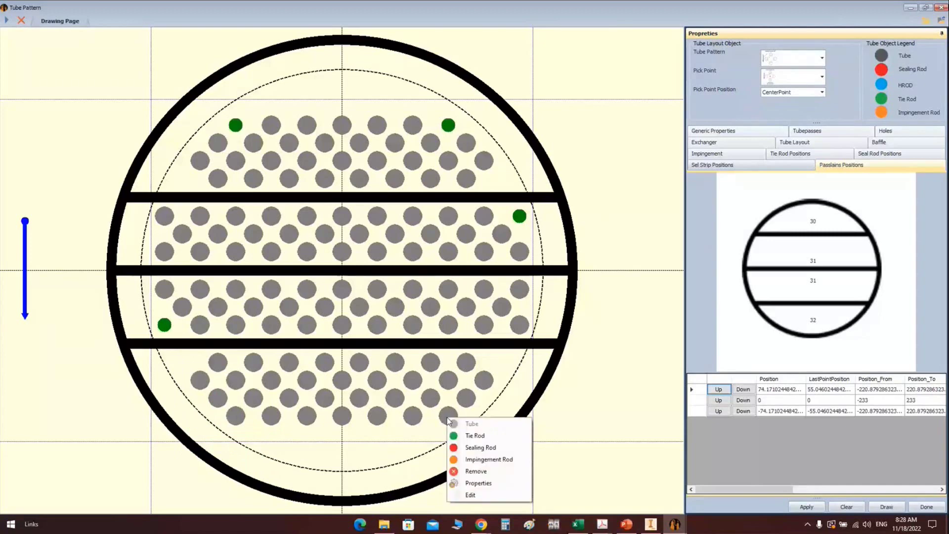
pyautogui.click(472, 436)
pyautogui.rightClick(236, 417)
pyautogui.click(270, 440)
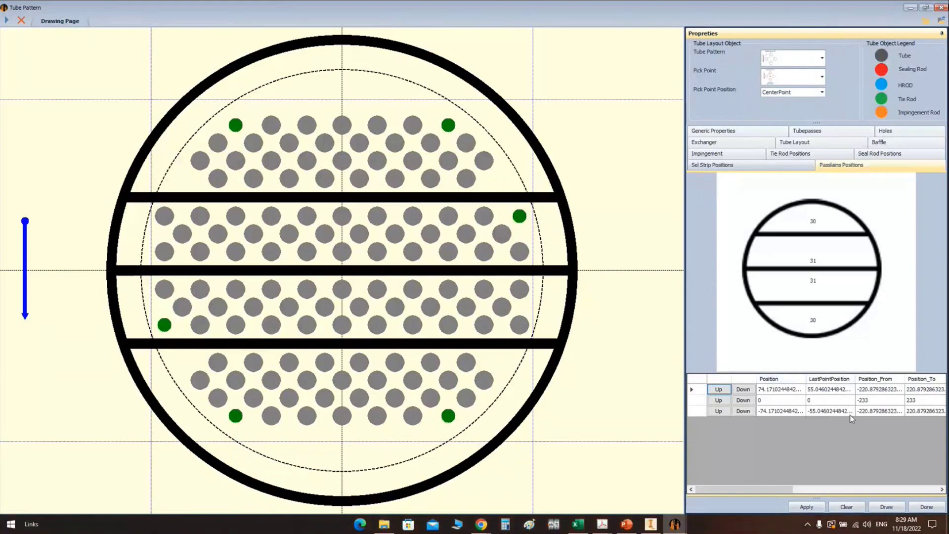
# Apply the tube layout, save the tube pattern and close the Tube Pattern window
pyautogui.click(818, 507)
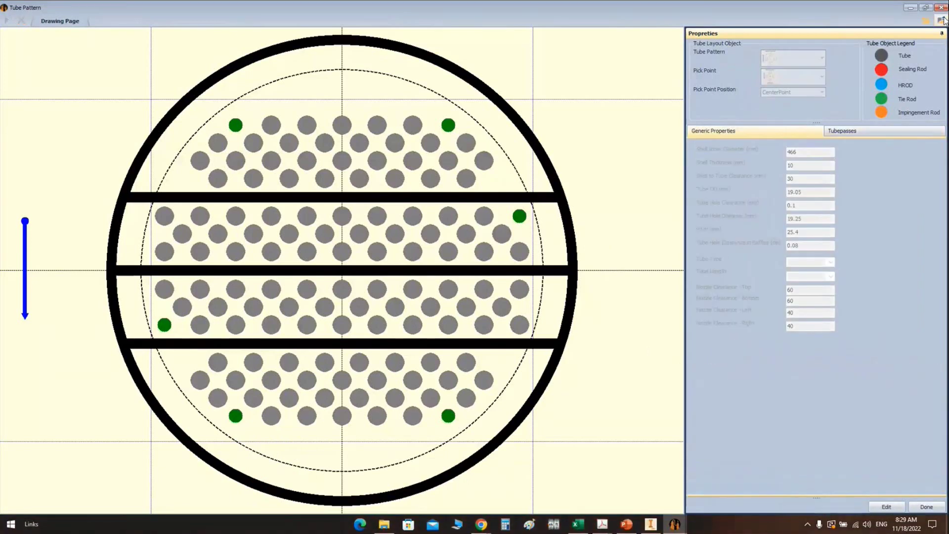
pyautogui.click(941, 19)
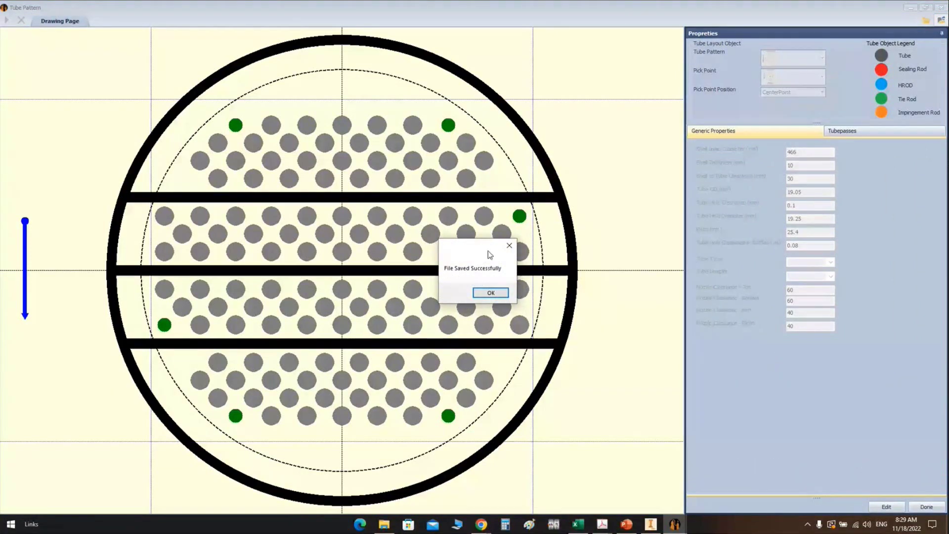
pyautogui.click(490, 292)
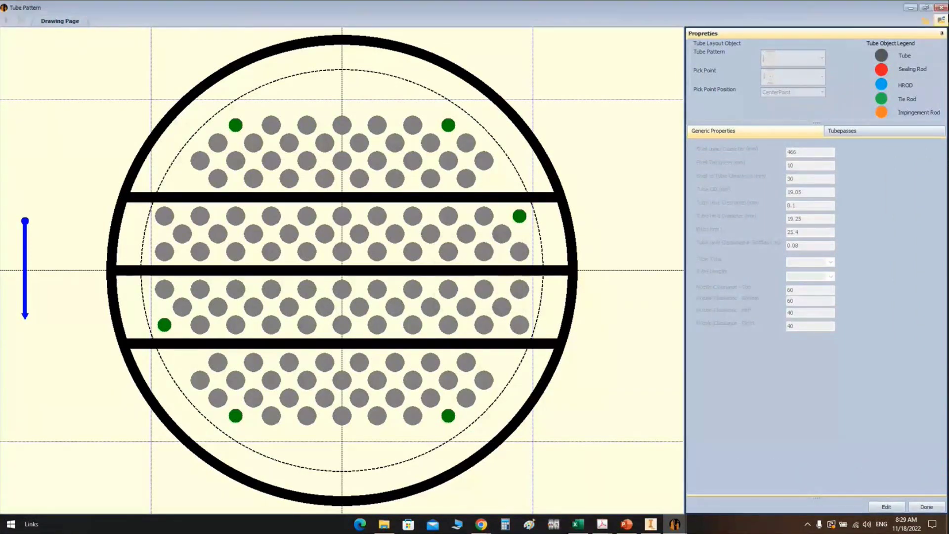
pyautogui.click(939, 8)
# Select tubesheet TSH and start a new Tube element from the Elements ribbon
pyautogui.click(44, 163)
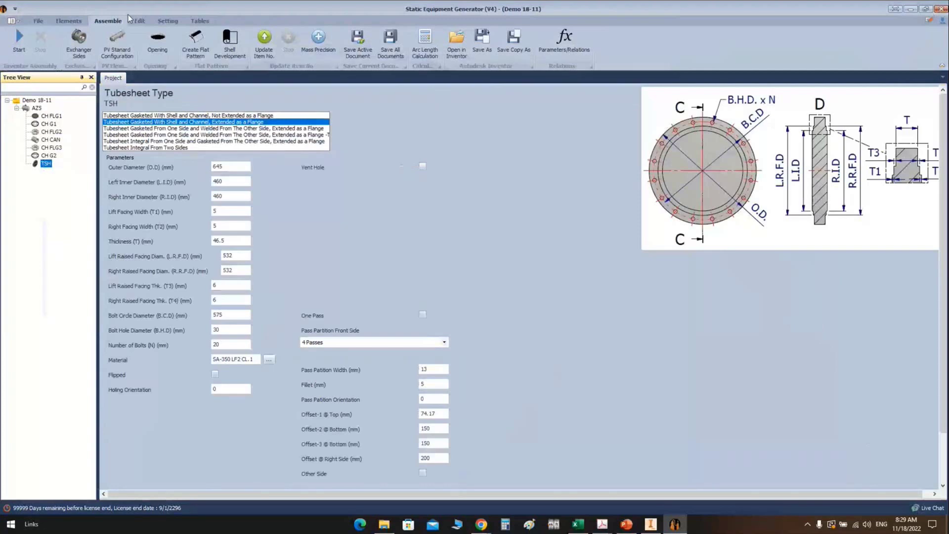
pyautogui.click(68, 20)
pyautogui.click(150, 43)
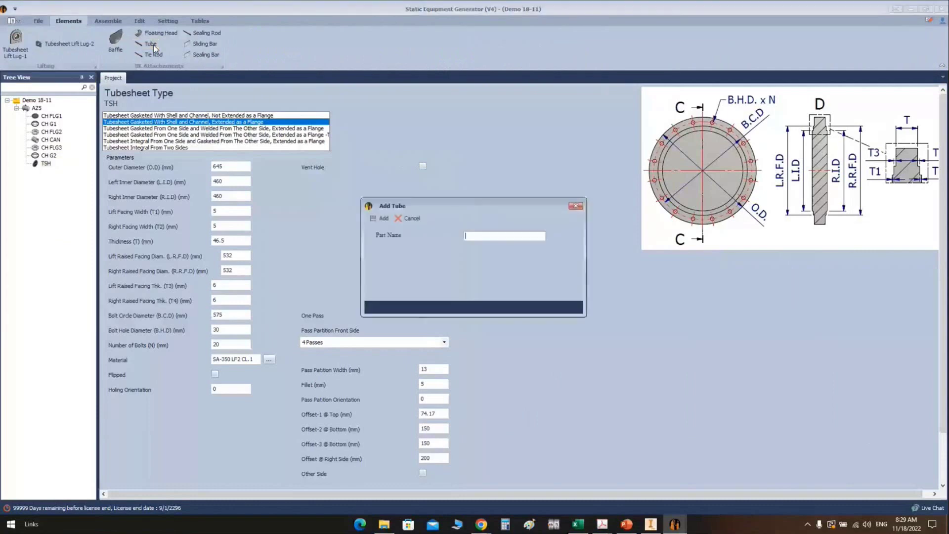
# Name the new part TUBE and switch it to a User Defined Tube
pyautogui.write('TUBE')
pyautogui.press('Return')
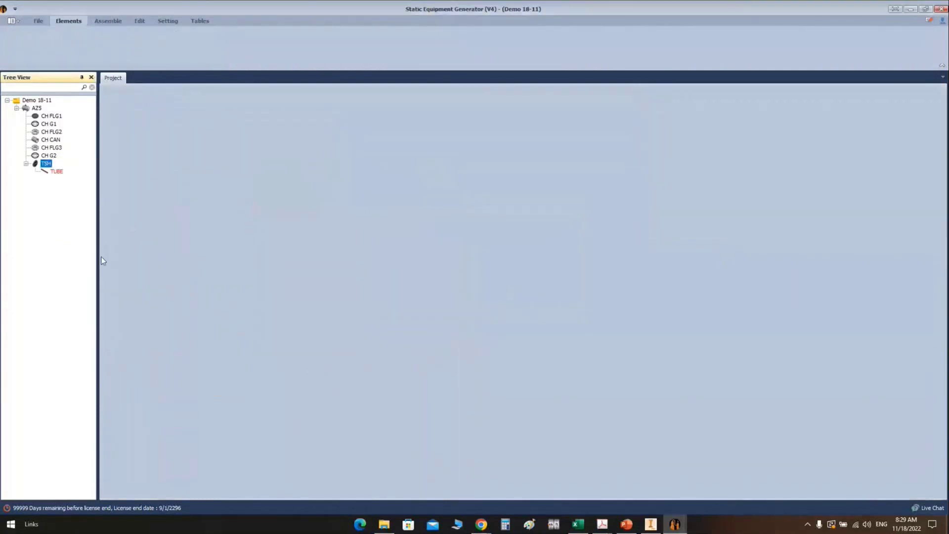
pyautogui.click(56, 171)
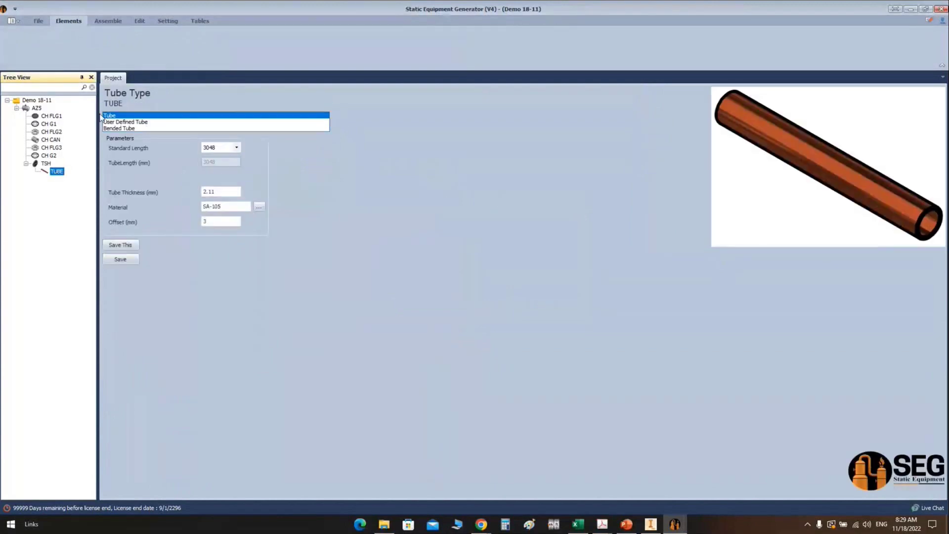
pyautogui.click(237, 148)
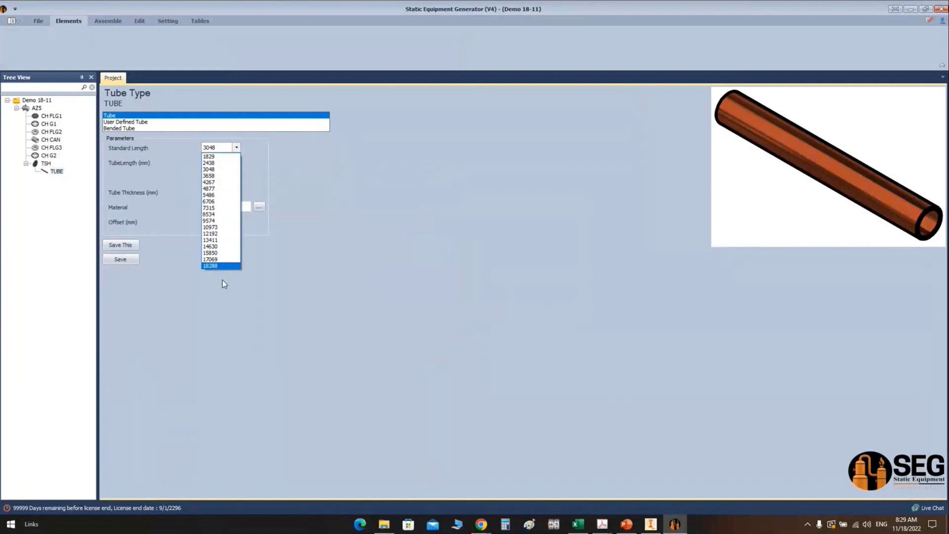
pyautogui.click(280, 247)
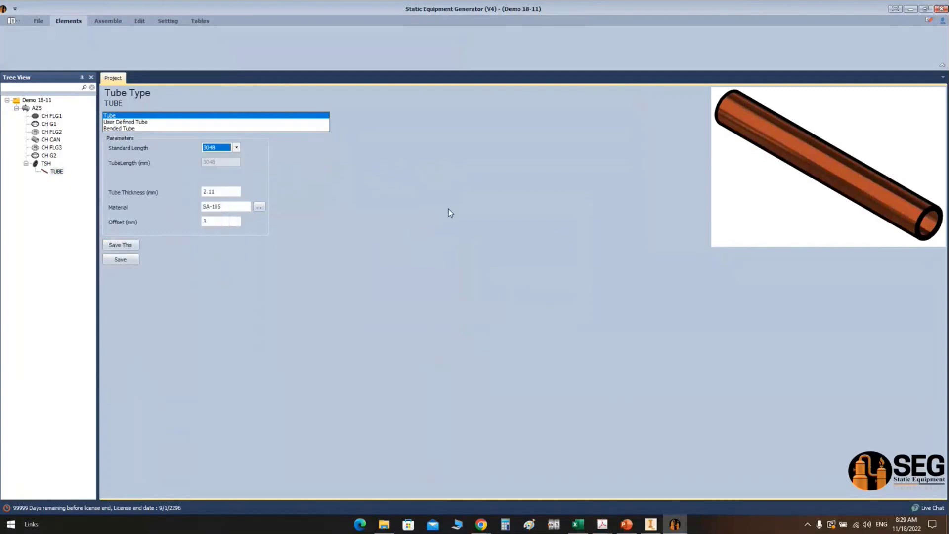
pyautogui.click(133, 122)
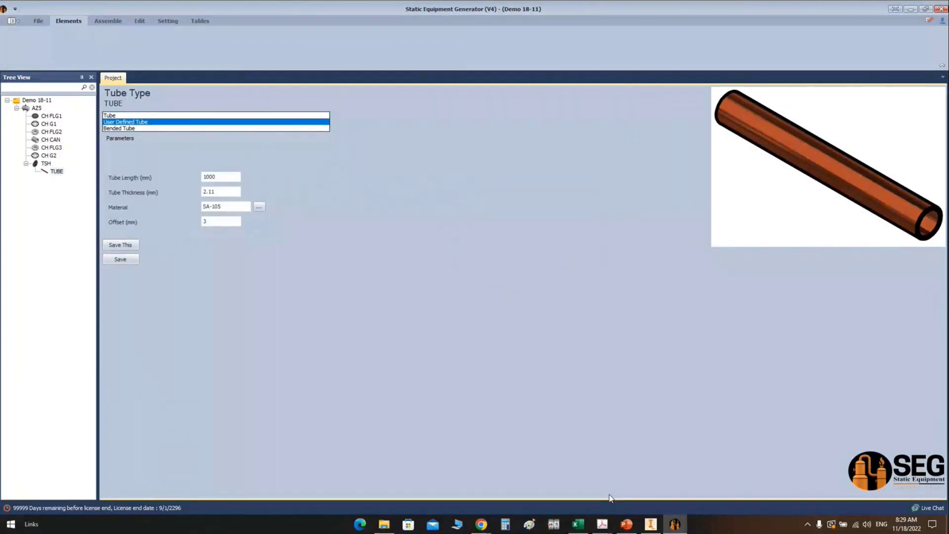
# Enter tube length 6096 from the thermal report slide
pyautogui.click(630, 529)
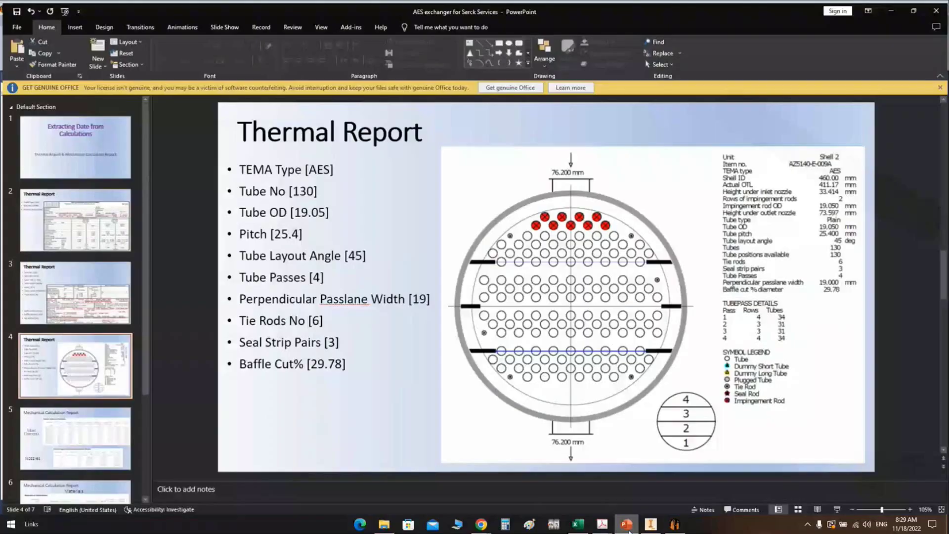
pyautogui.click(122, 265)
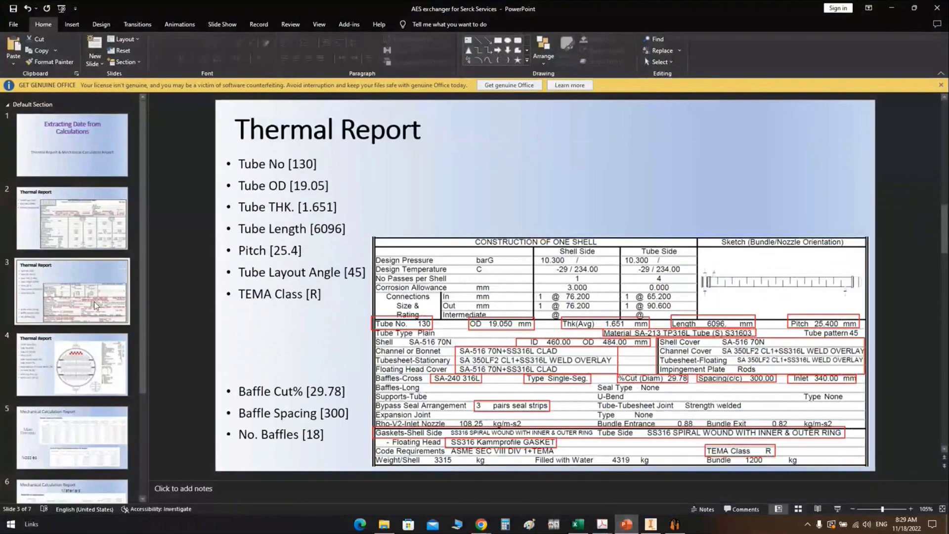
pyautogui.doubleClick(322, 229)
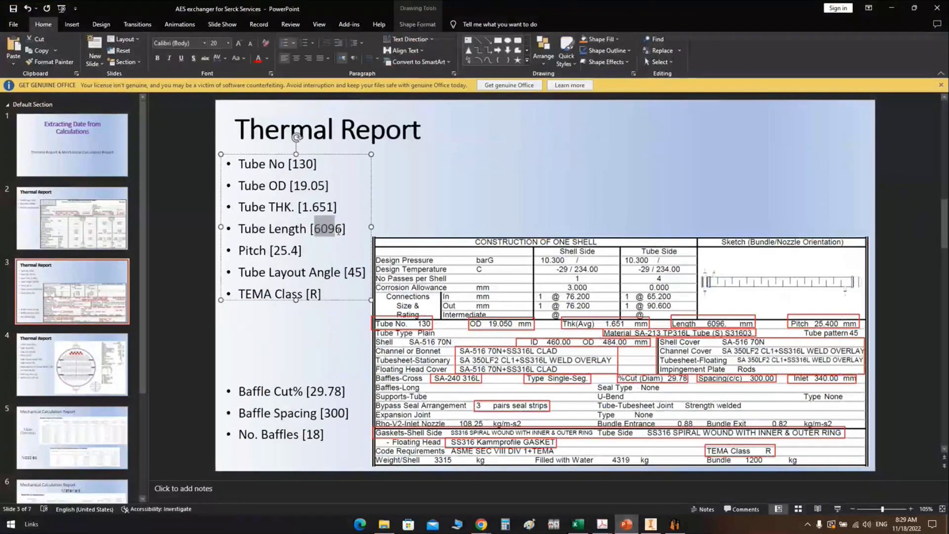
pyautogui.click(674, 525)
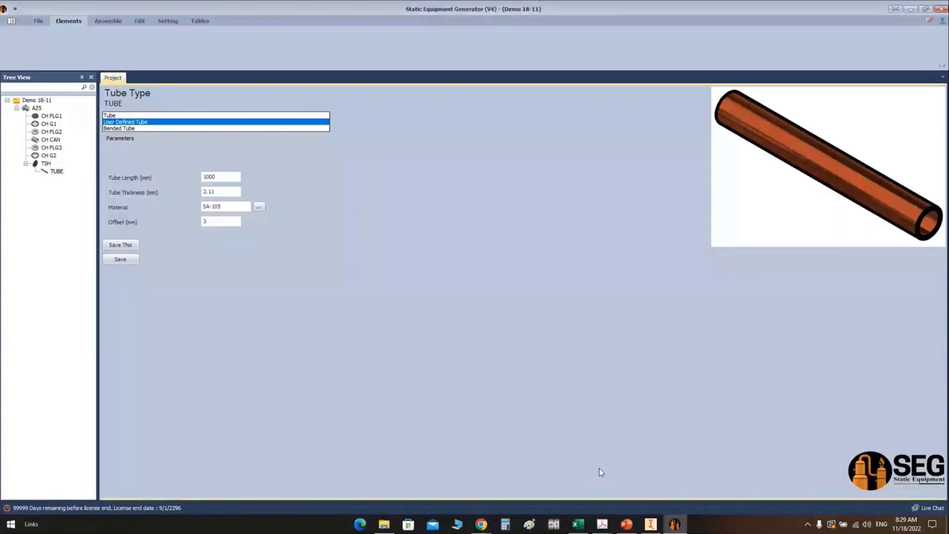
pyautogui.click(230, 180)
pyautogui.moveTo(215, 176); pyautogui.dragTo(159, 186)
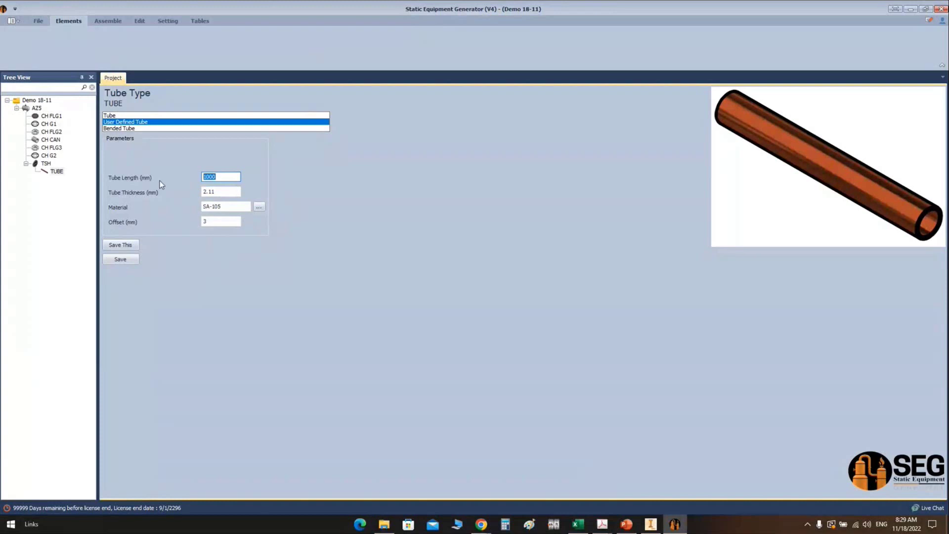
pyautogui.write('6096')
# Replace the 2.11 tube thickness with 1.651 from the thermal report
pyautogui.click(626, 525)
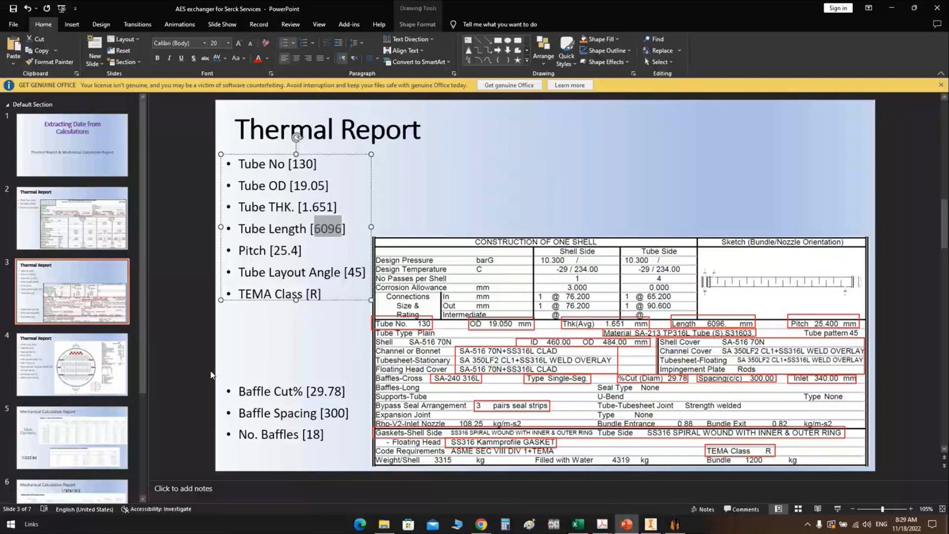
pyautogui.moveTo(303, 207); pyautogui.dragTo(332, 214)
pyautogui.hotkey('ctrl', 'c')
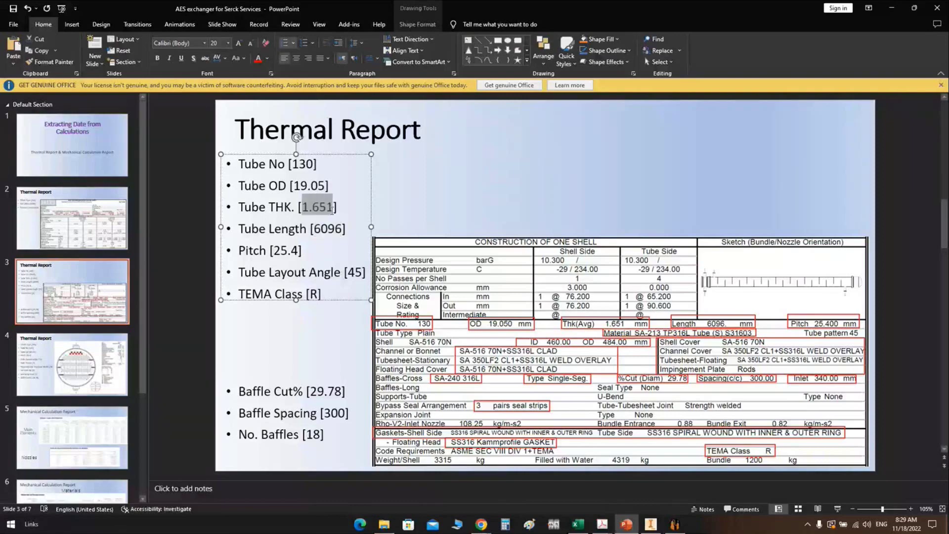
pyautogui.hotkey('alt', 'Tab')
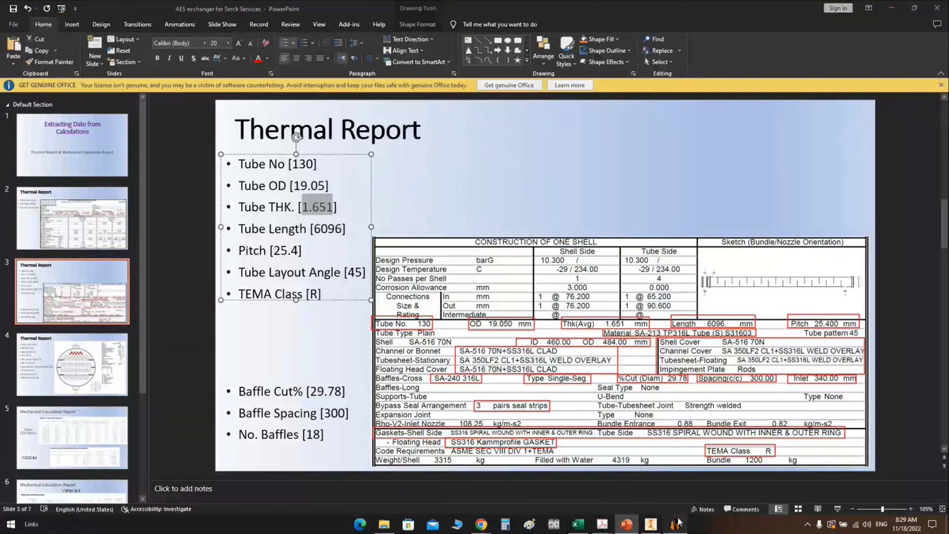
pyautogui.doubleClick(224, 193)
pyautogui.hotkey('ctrl', 'v')
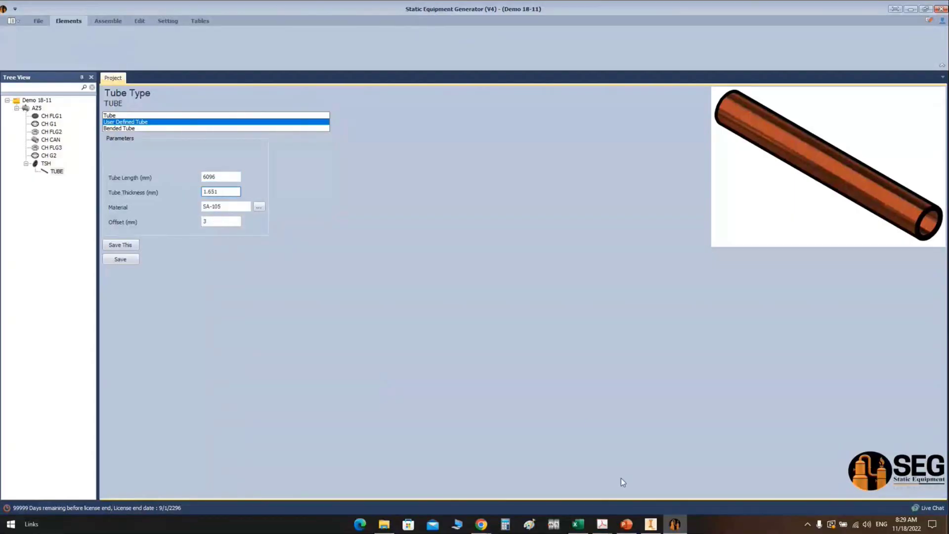
pyautogui.hotkey('alt', 'Tab')
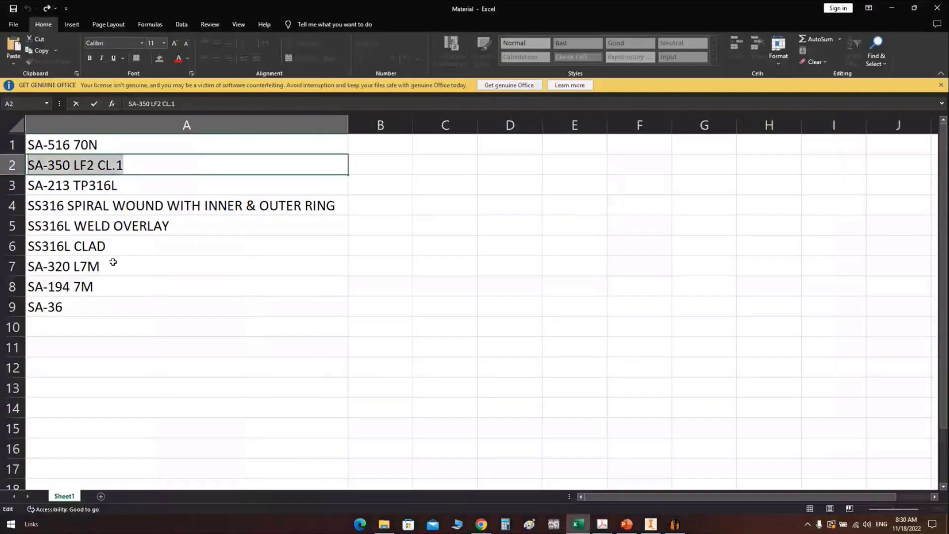
# Paste SA-213 TP316L from Excel cell A3 as the tube material and save the TUBE part
pyautogui.click(113, 245)
pyautogui.click(115, 187)
pyautogui.moveTo(117, 185); pyautogui.dragTo(28, 185)
pyautogui.hotkey('ctrl', 'c')
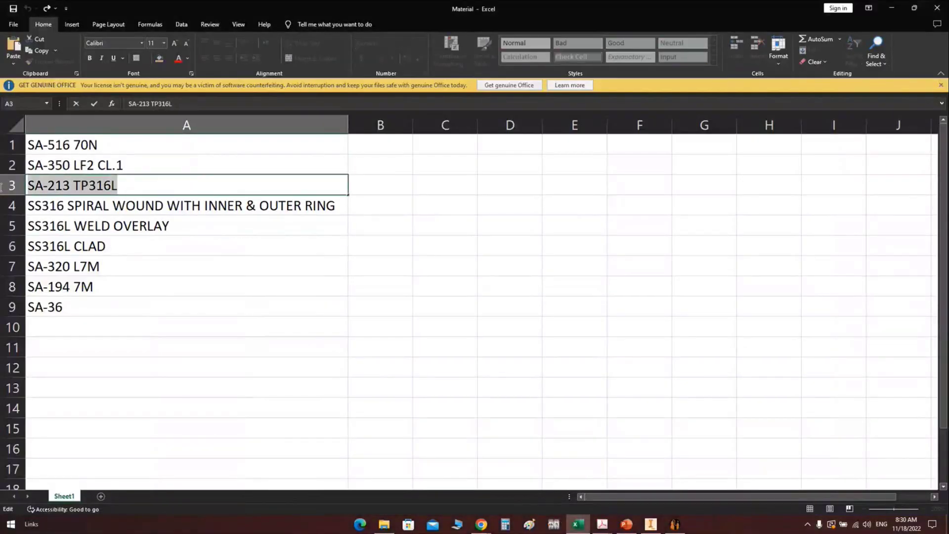
pyautogui.click(675, 524)
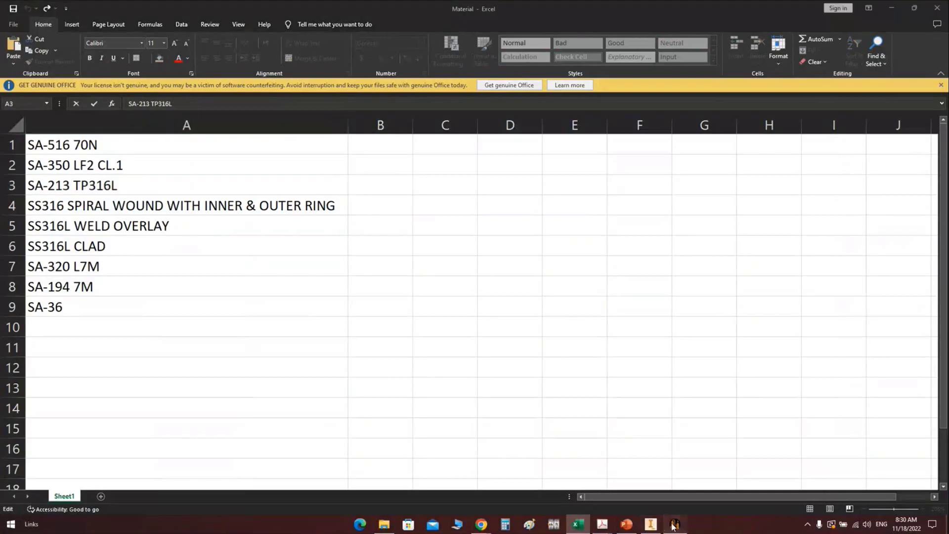
pyautogui.moveTo(225, 208); pyautogui.dragTo(159, 206)
pyautogui.hotkey('ctrl', 'v')
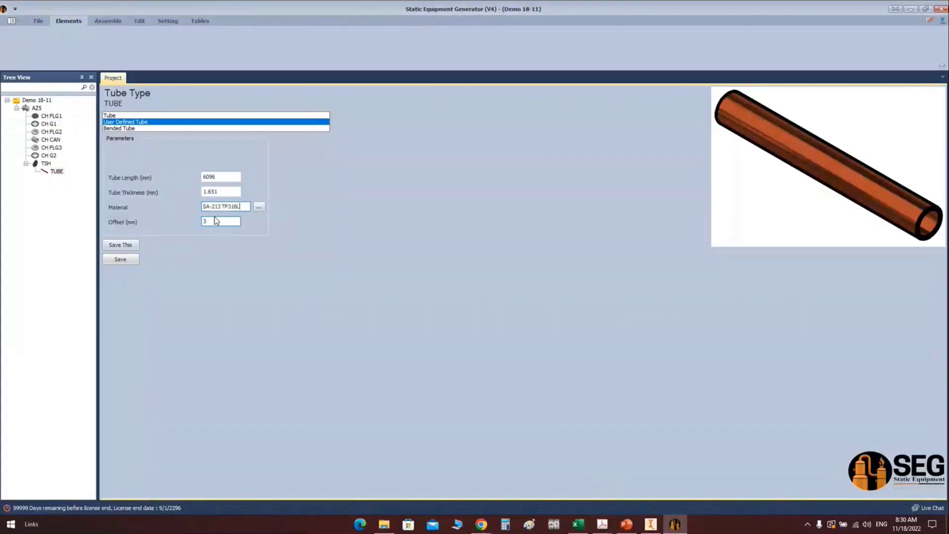
pyautogui.click(130, 260)
pyautogui.click(46, 164)
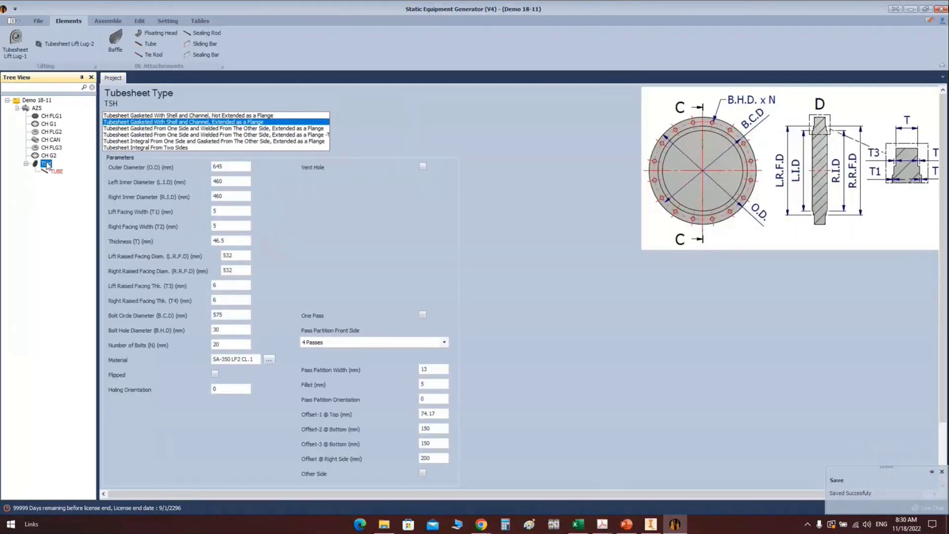
# Add a TIE ROD part under tubesheet TSH and open its parameters
pyautogui.click(154, 55)
pyautogui.write('T')
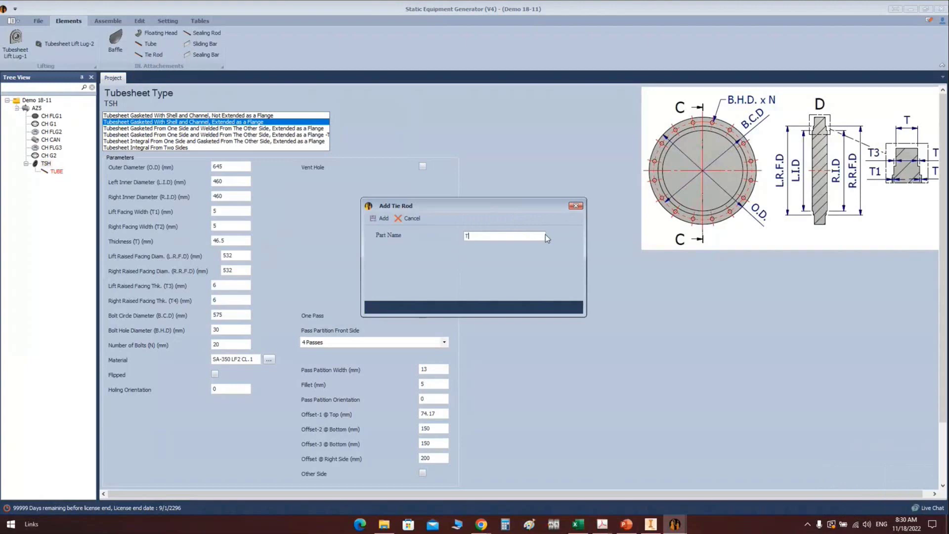
pyautogui.write('IE ROD')
pyautogui.click(384, 218)
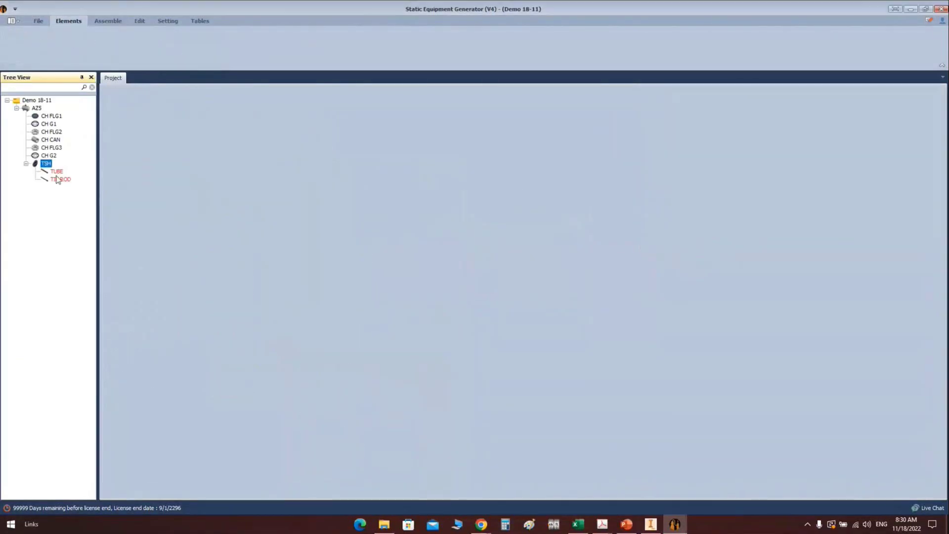
pyautogui.click(58, 179)
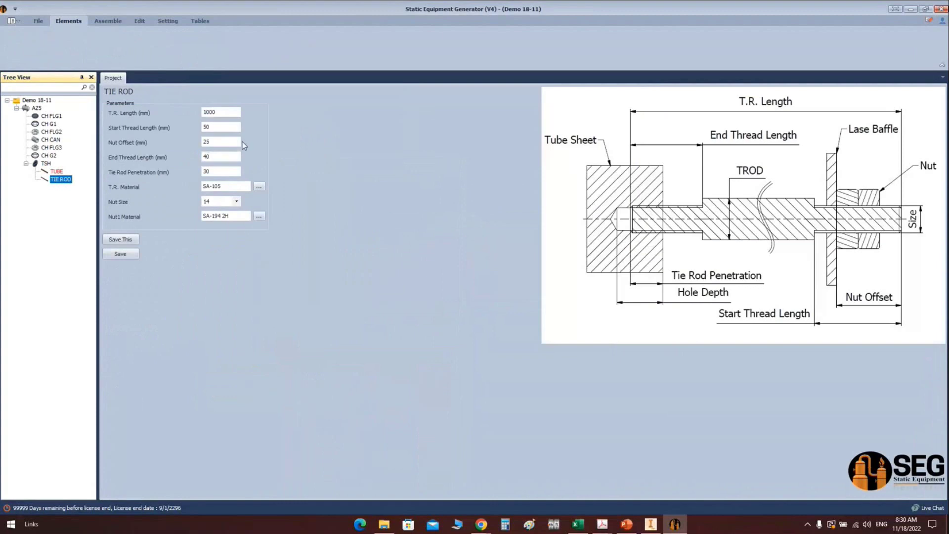
pyautogui.click(223, 113)
pyautogui.doubleClick(222, 112)
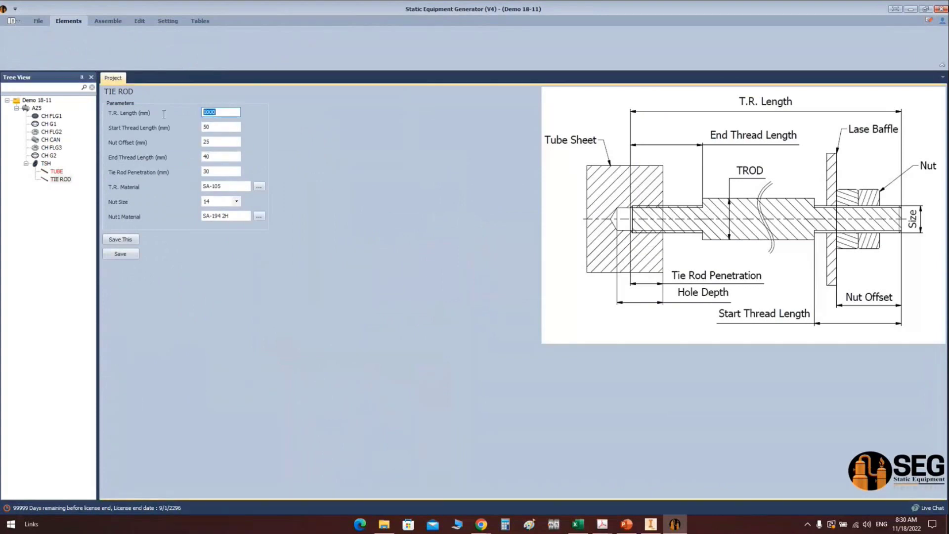
# Set nut size 12 and nut material grade 8M, then save the tie rod
pyautogui.click(237, 202)
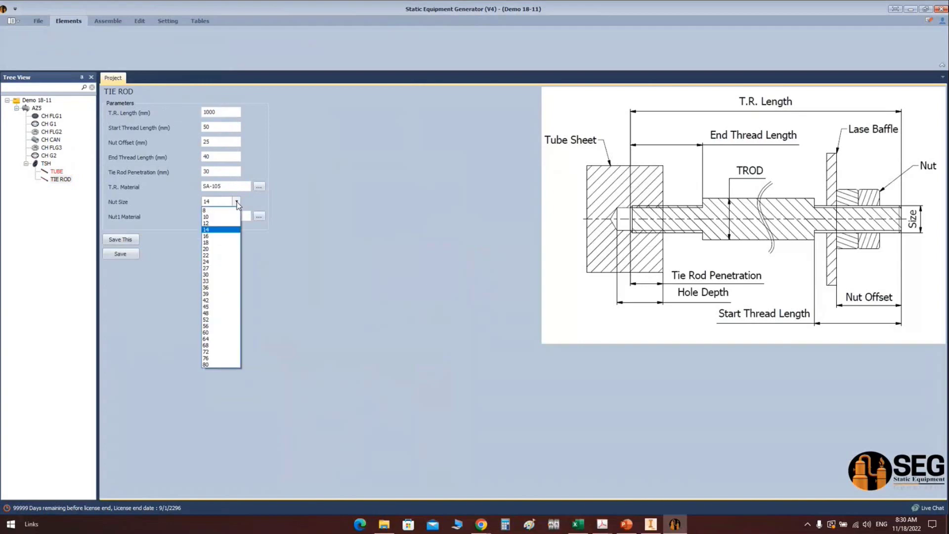
pyautogui.click(222, 223)
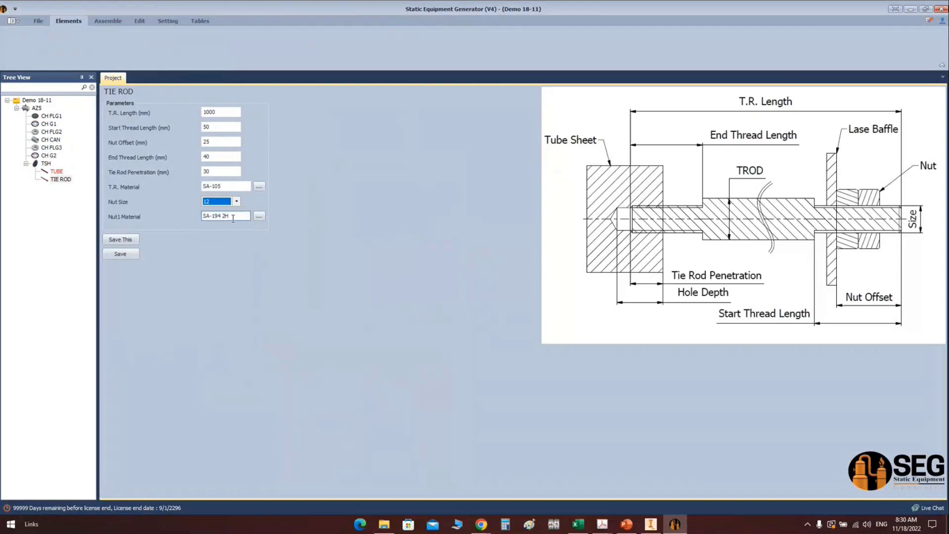
pyautogui.moveTo(233, 218); pyautogui.dragTo(223, 214)
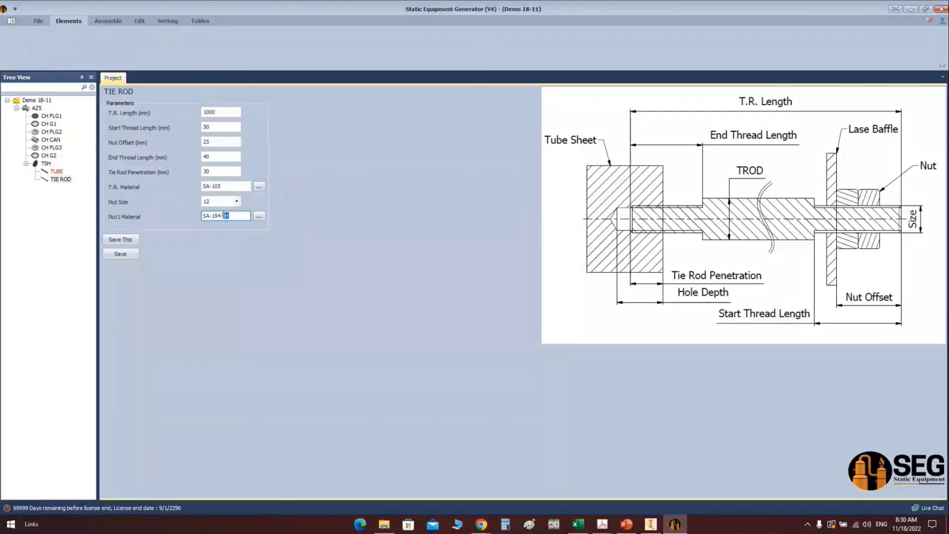
pyautogui.write('8M')
pyautogui.click(134, 257)
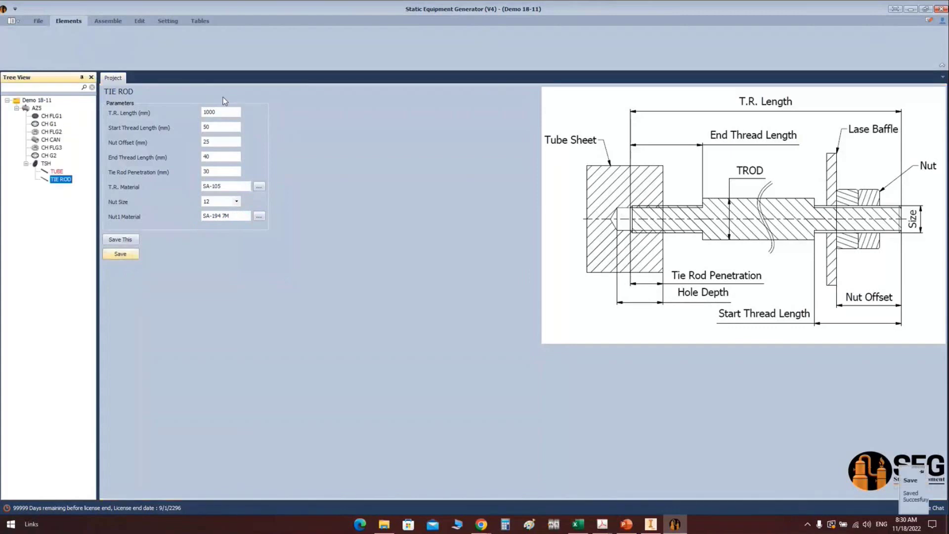
pyautogui.click(217, 115)
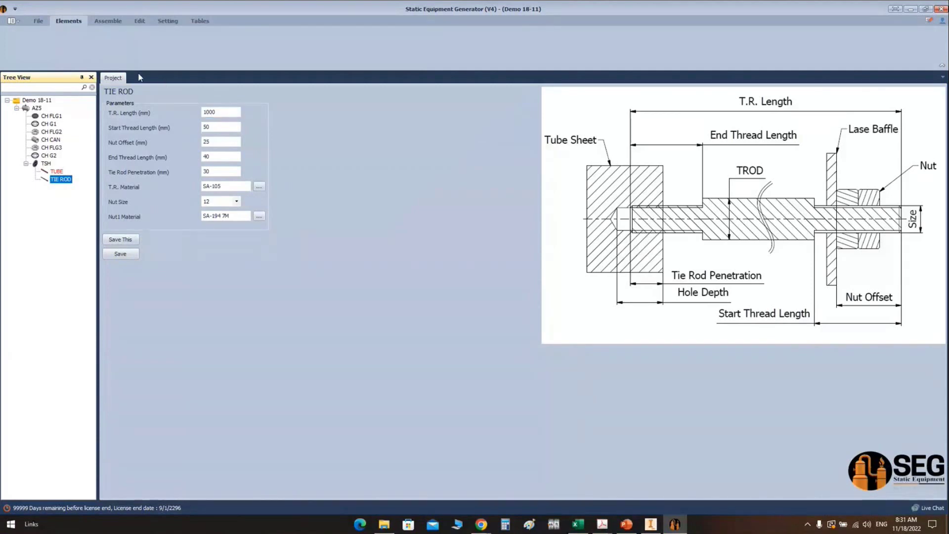
pyautogui.click(46, 163)
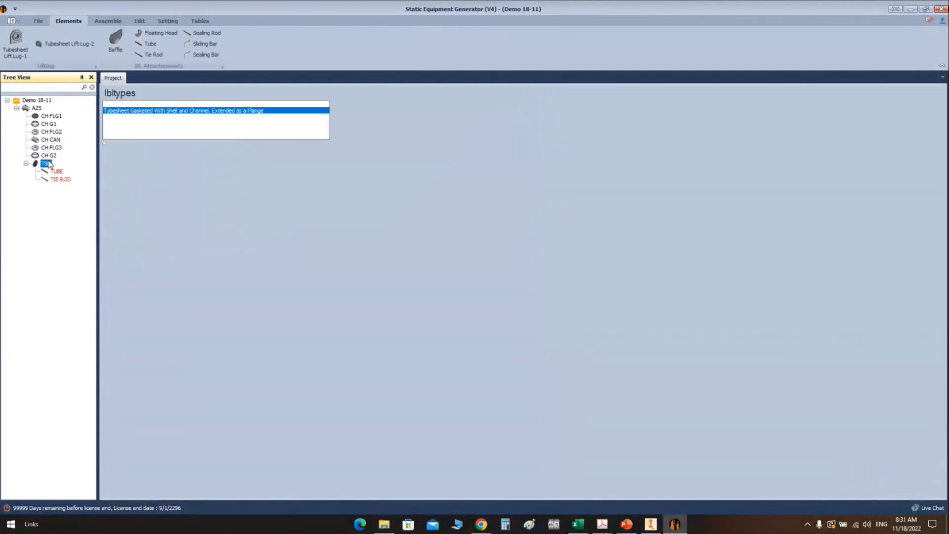
# Add a BAFFLE-1 part under the tubesheet and open its parameters
pyautogui.click(117, 40)
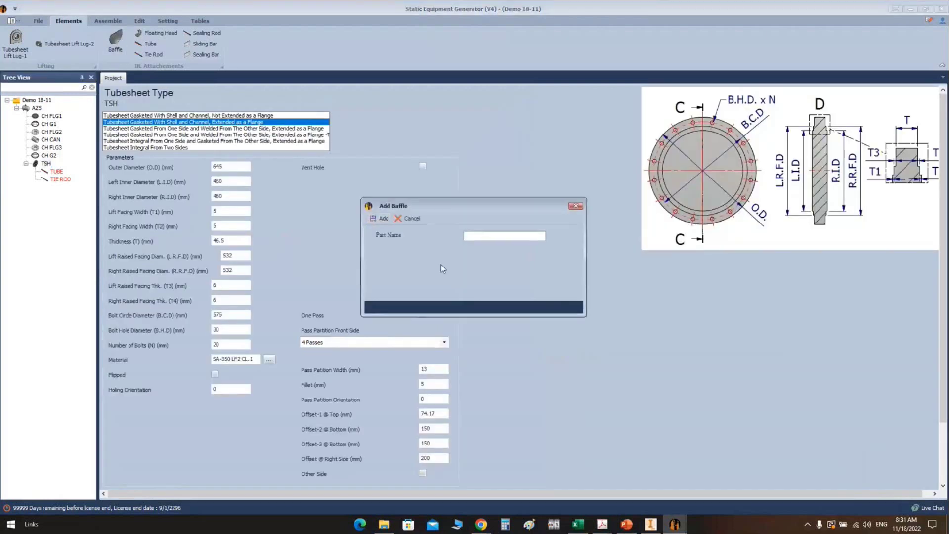
pyautogui.write('BAFFLE-1')
pyautogui.press('Return')
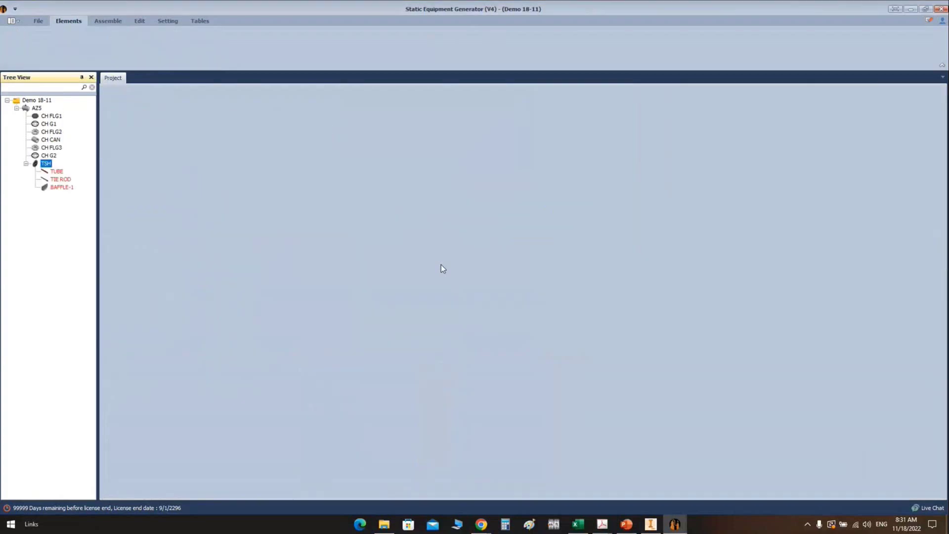
pyautogui.click(49, 188)
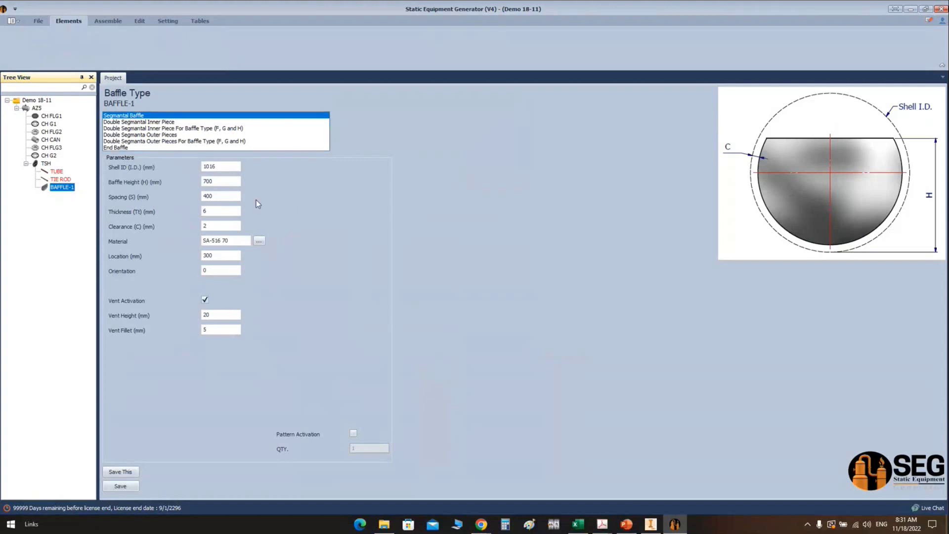
# Enter shell ID 466, baffle height 323.012 and baffle spacing 600
pyautogui.click(221, 167)
pyautogui.write('466')
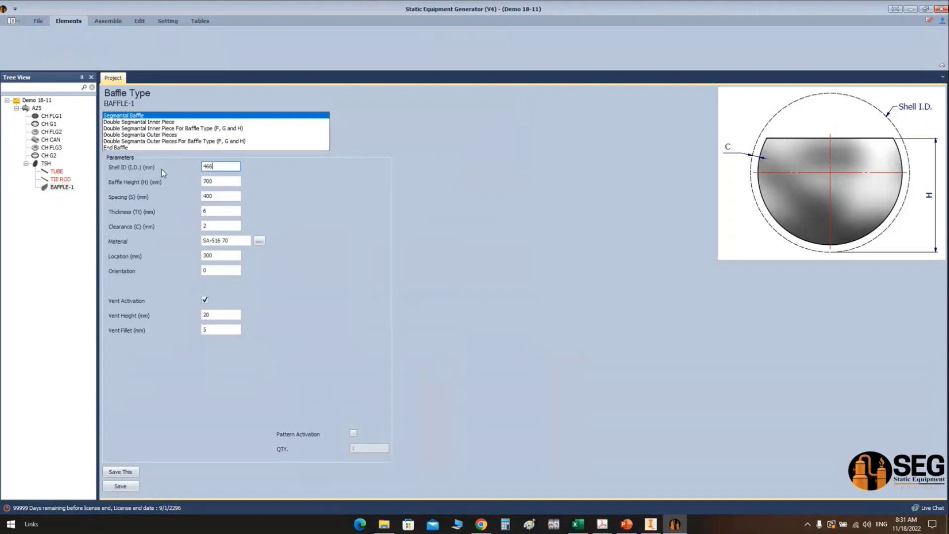
pyautogui.click(217, 181)
pyautogui.click(217, 181)
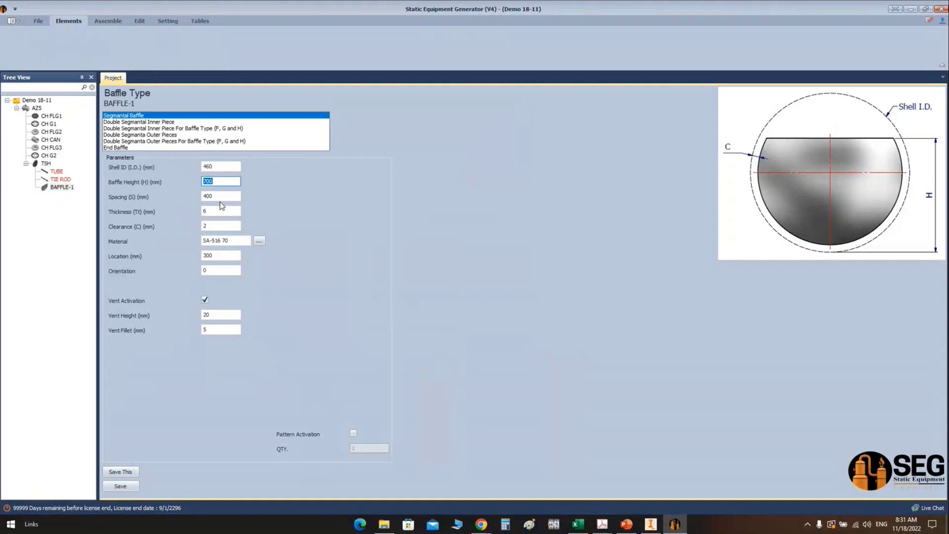
pyautogui.write('323.012')
pyautogui.click(221, 196)
pyautogui.write('600')
pyautogui.click(602, 524)
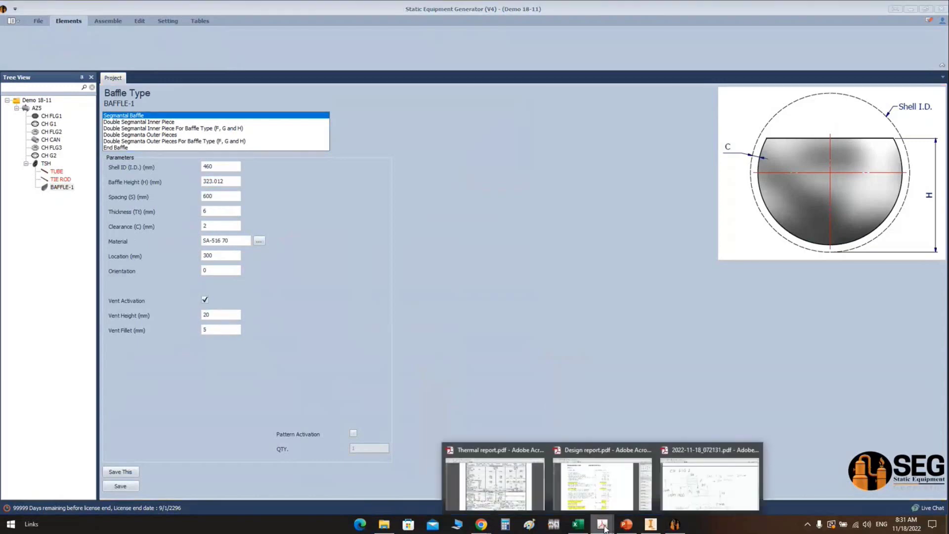
# Check the thermal report PDF's tube rows and sketch, then clear the baffle thickness
pyautogui.click(518, 491)
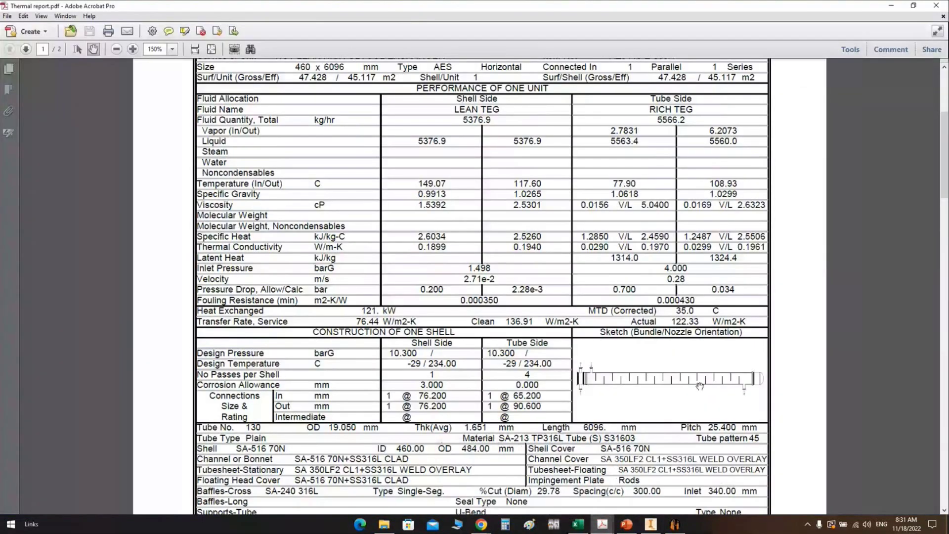
pyautogui.keyDown('ctrl'); pyautogui.scroll(2, 699, 386); pyautogui.keyUp('ctrl')
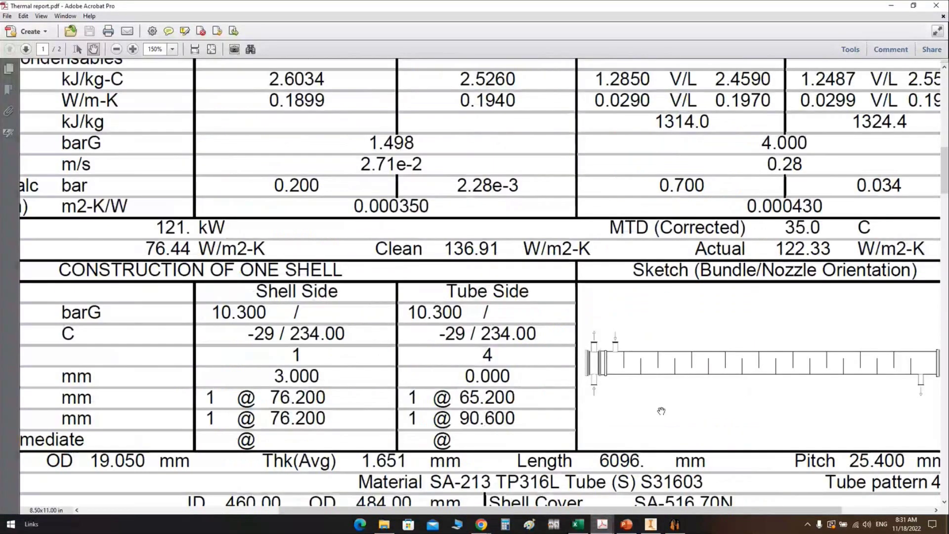
pyautogui.keyDown('ctrl'); pyautogui.scroll(4, 661, 410); pyautogui.keyUp('ctrl')
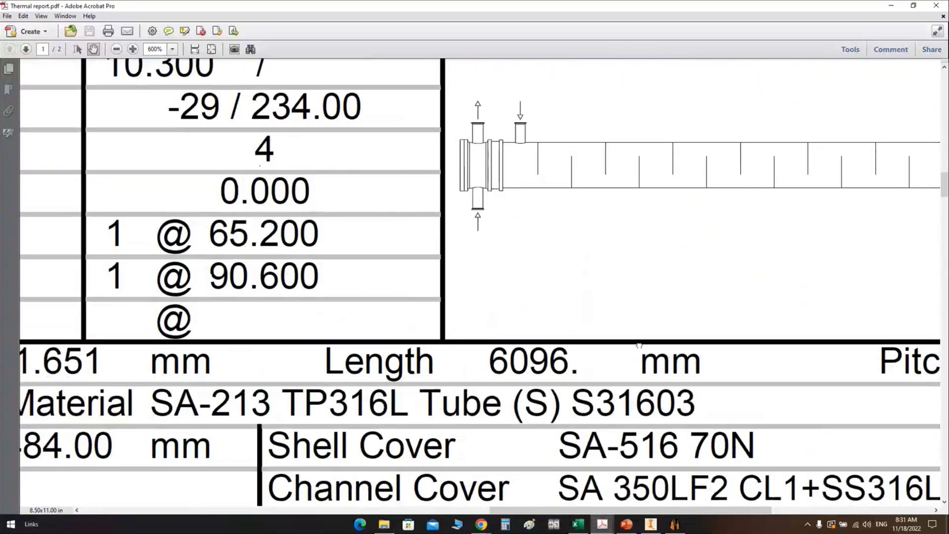
pyautogui.moveTo(639, 346); pyautogui.dragTo(602, 245)
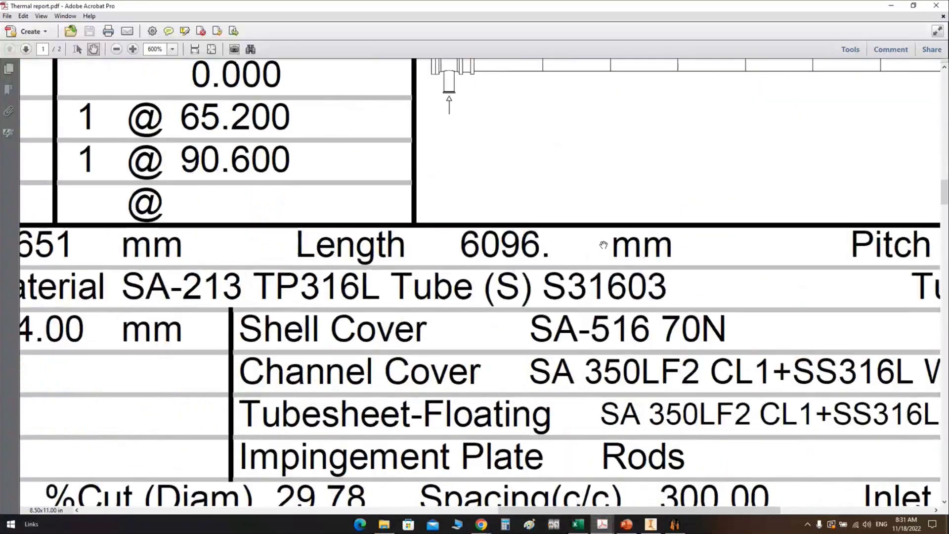
pyautogui.keyDown('ctrl'); pyautogui.scroll(-1, 602, 246); pyautogui.keyUp('ctrl')
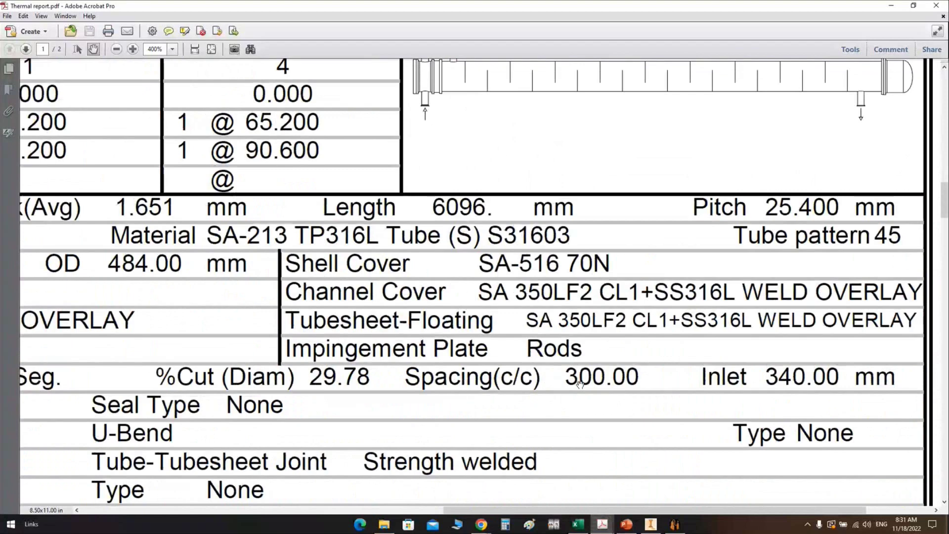
pyautogui.moveTo(579, 384); pyautogui.dragTo(608, 467)
pyautogui.click(674, 524)
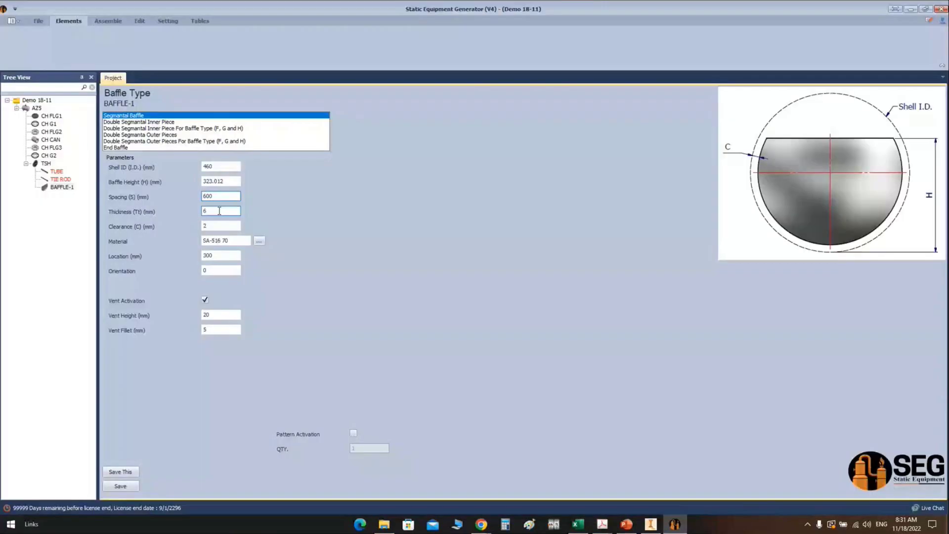
pyautogui.press('BackSpace')
# Set baffle thickness 8, material SA-516 70N, location 340 and orientation 180
pyautogui.write('8')
pyautogui.press('Tab')
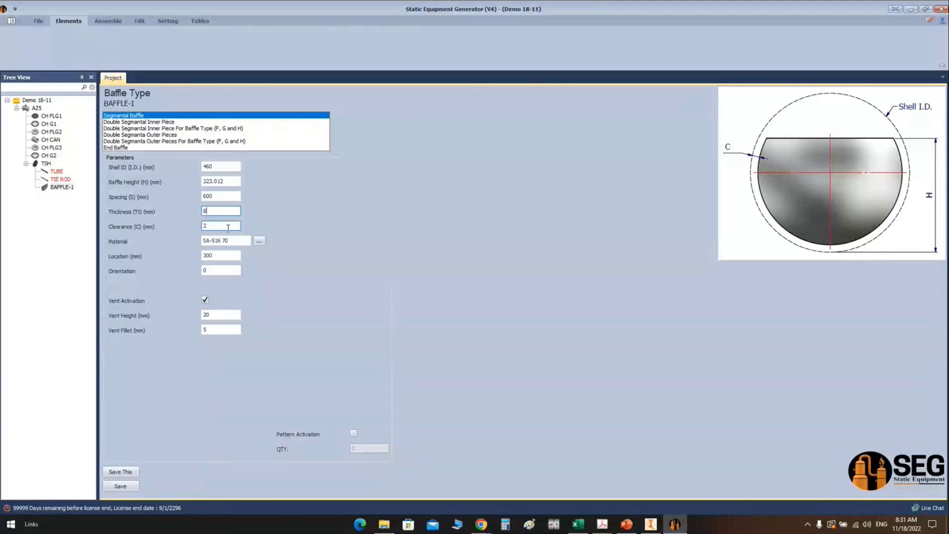
pyautogui.click(234, 241)
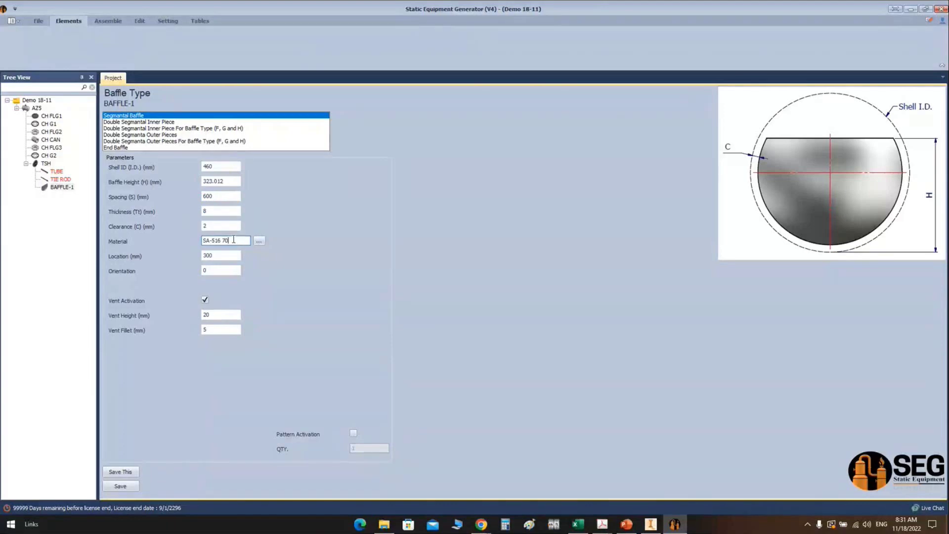
pyautogui.write('N')
pyautogui.click(229, 255)
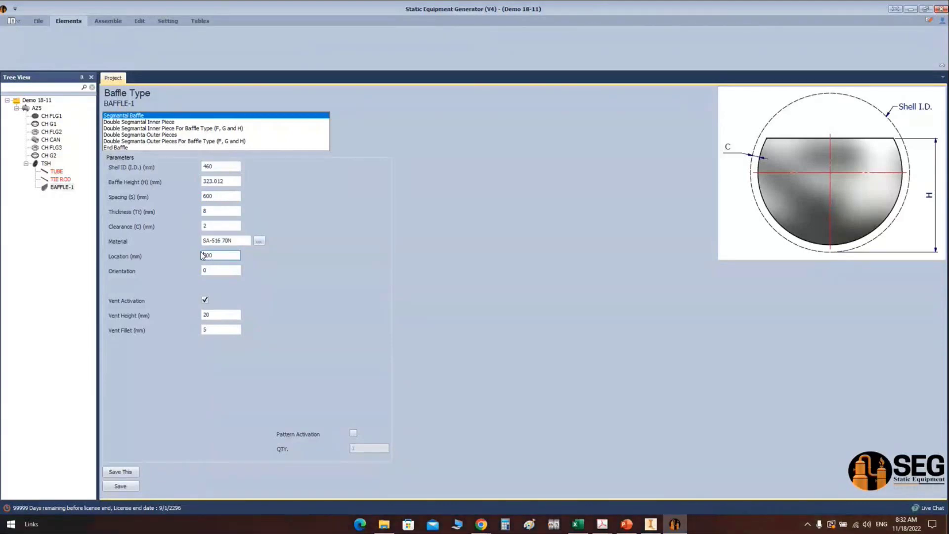
pyautogui.moveTo(229, 255); pyautogui.dragTo(174, 259)
pyautogui.write('340')
pyautogui.press('Tab')
pyautogui.write('180')
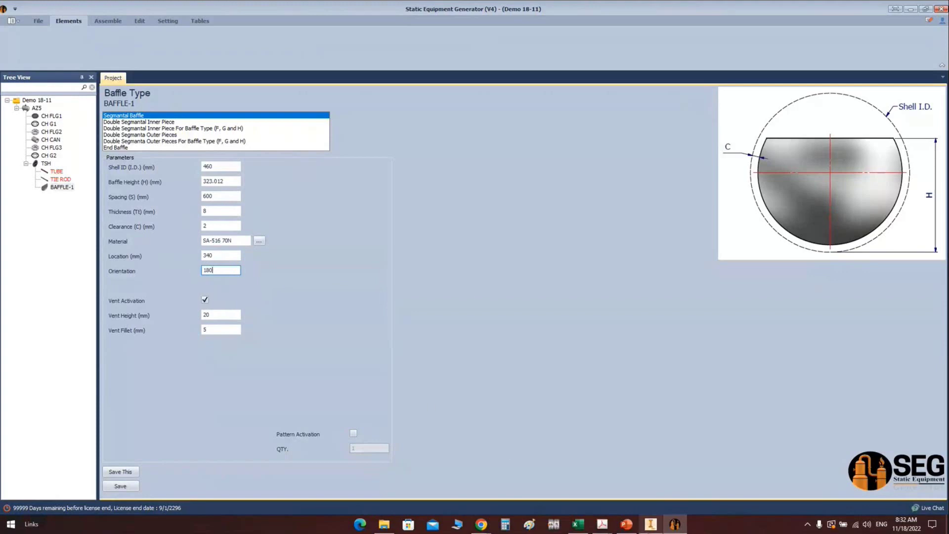
# Set vent height 10, enable the baffle pattern, and save BAFFLE-1
pyautogui.click(609, 528)
pyautogui.click(681, 480)
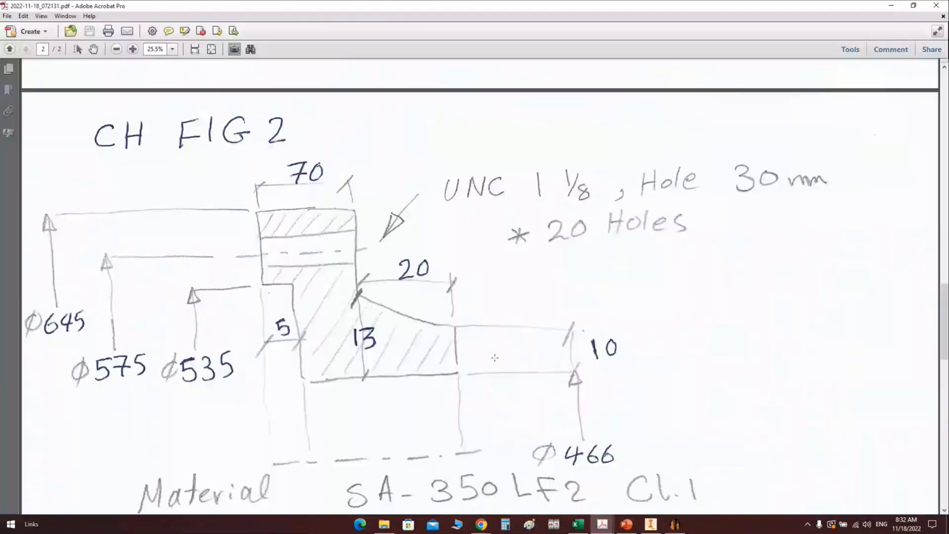
pyautogui.moveTo(604, 526)
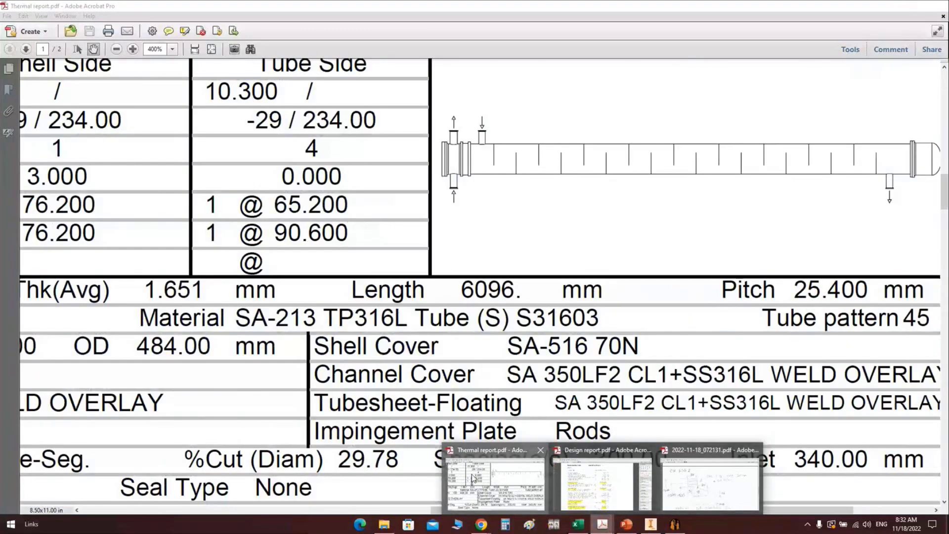
pyautogui.click(473, 477)
pyautogui.click(675, 523)
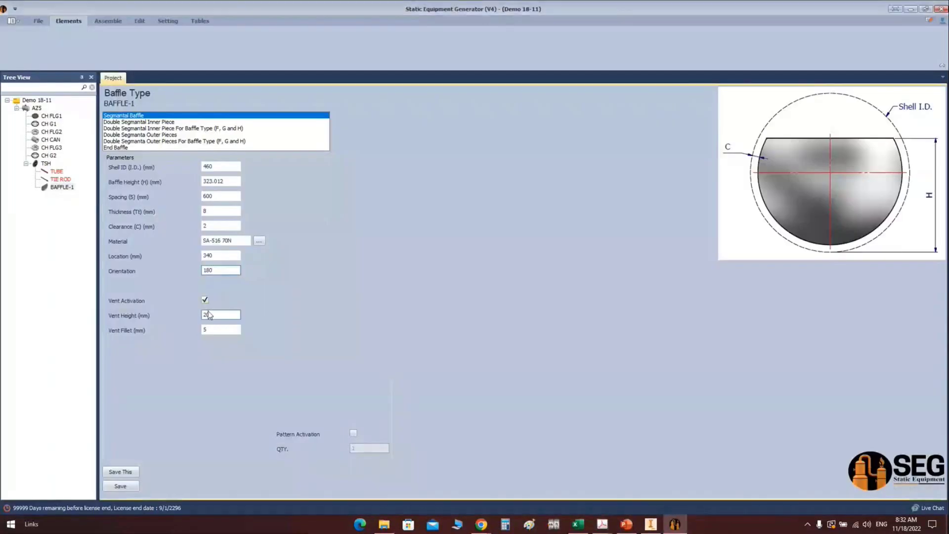
pyautogui.doubleClick(207, 314)
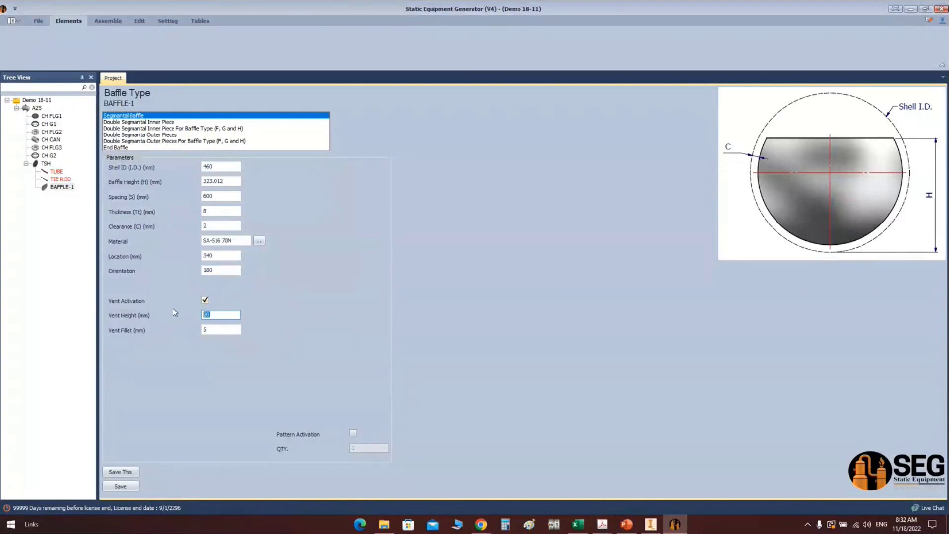
pyautogui.write('10')
pyautogui.click(353, 434)
pyautogui.press('Tab')
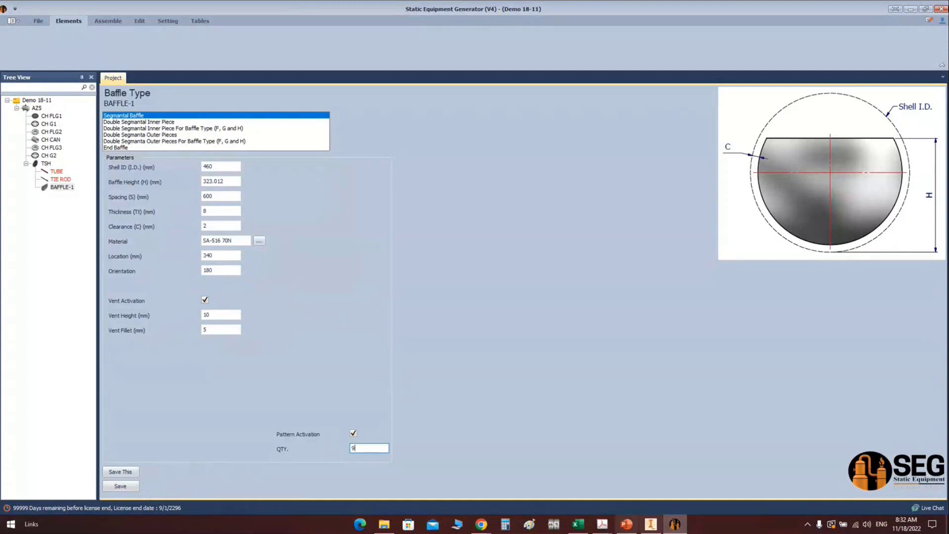
pyautogui.click(602, 524)
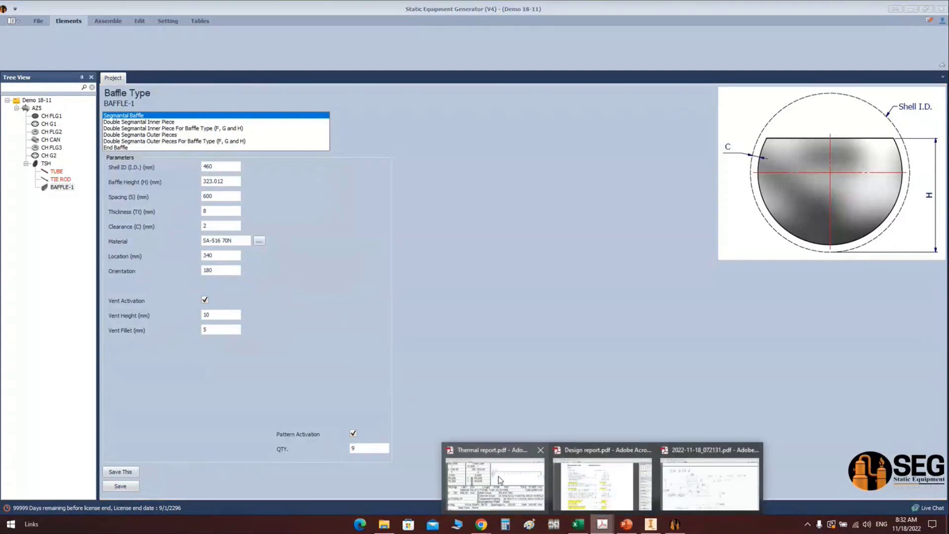
pyautogui.click(498, 475)
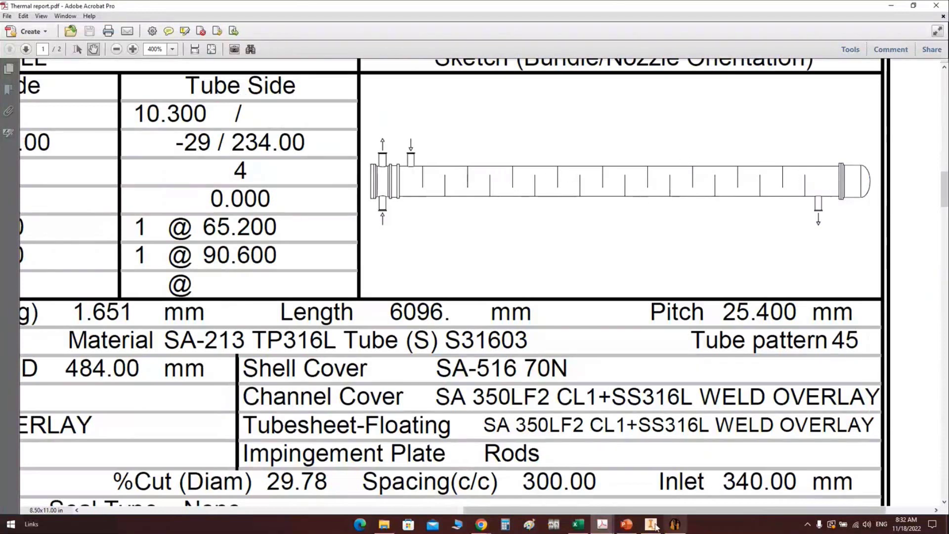
pyautogui.click(674, 523)
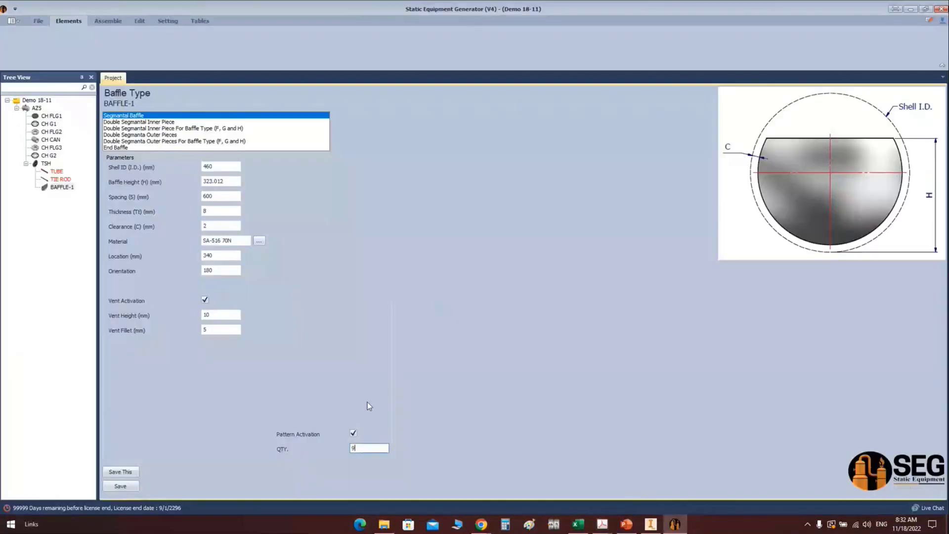
pyautogui.click(122, 486)
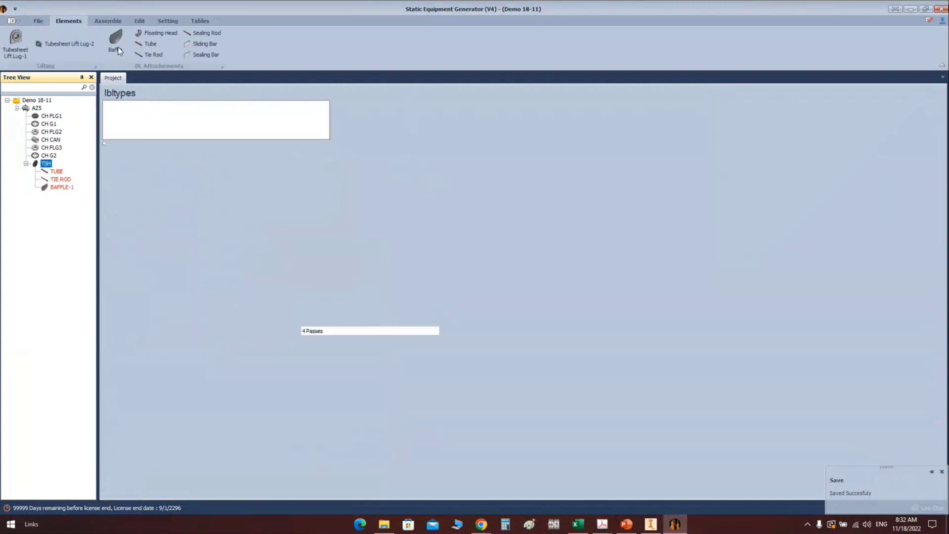
# Add BAFFLE-2 under the tubesheet, based on BAFFLE-1
pyautogui.click(117, 45)
pyautogui.write('BAFFLE-2')
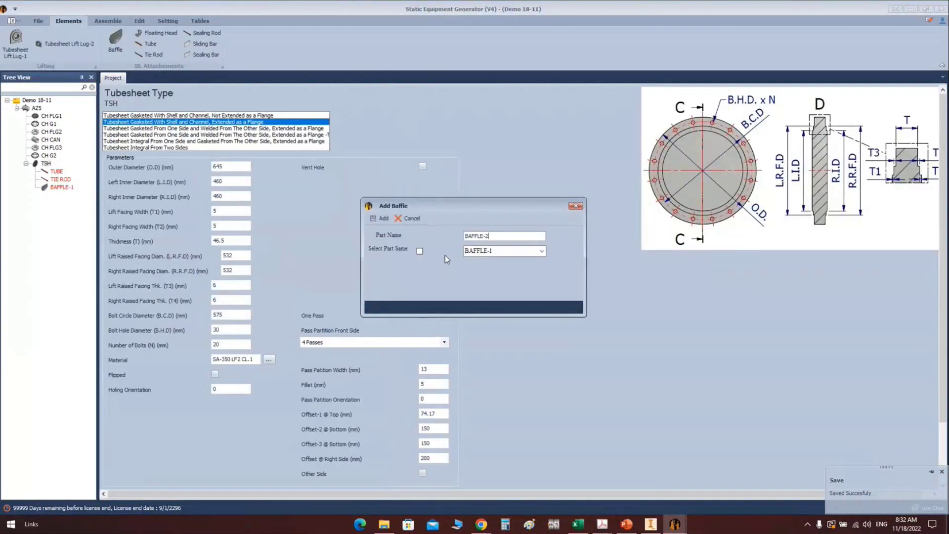
pyautogui.click(419, 252)
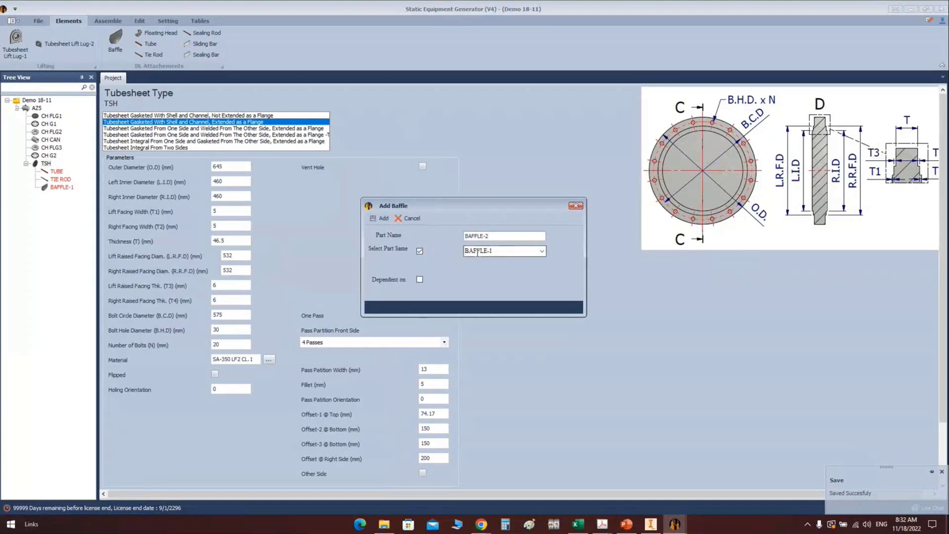
pyautogui.click(380, 217)
pyautogui.click(57, 196)
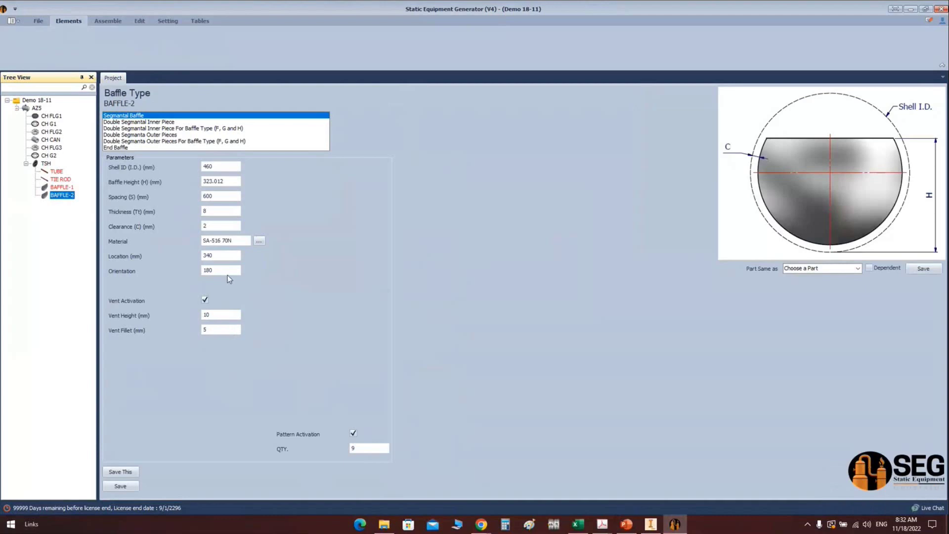
# Give BAFFLE-2 orientation 0 and location 640 with its vent off, and save it
pyautogui.click(221, 270)
pyautogui.moveTo(221, 269); pyautogui.dragTo(170, 270)
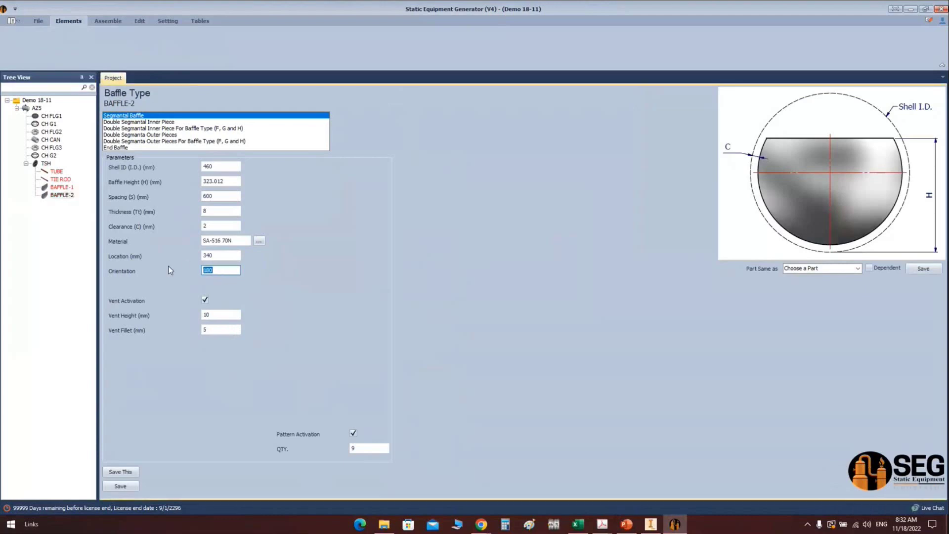
pyautogui.write('0')
pyautogui.moveTo(206, 255); pyautogui.dragTo(201, 261)
pyautogui.click(601, 524)
pyautogui.click(519, 480)
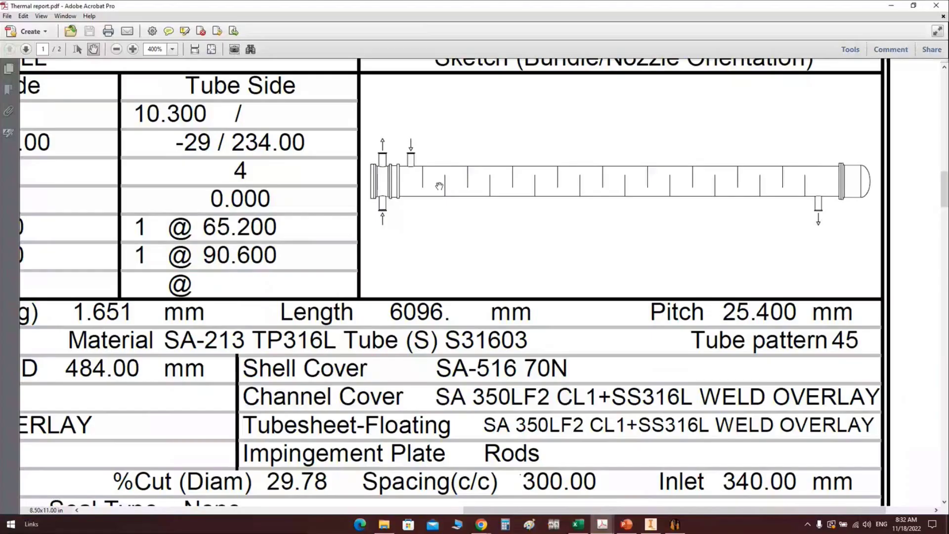
pyautogui.keyDown('ctrl'); pyautogui.scroll(2, 440, 186); pyautogui.keyUp('ctrl')
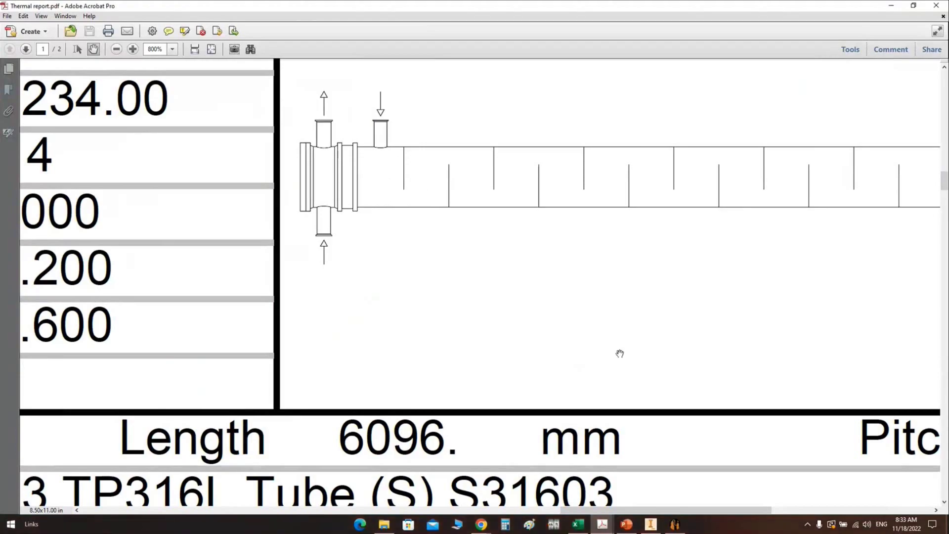
pyautogui.click(675, 524)
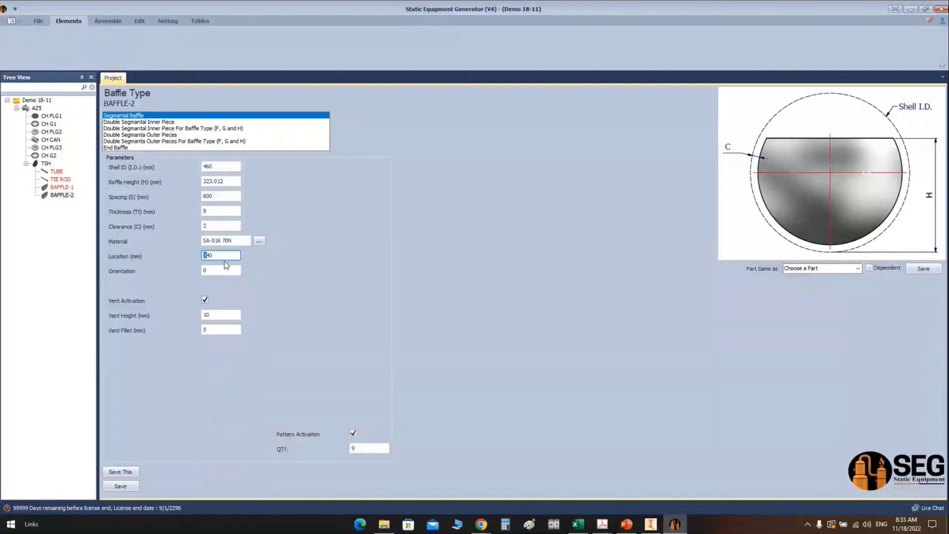
pyautogui.click(204, 299)
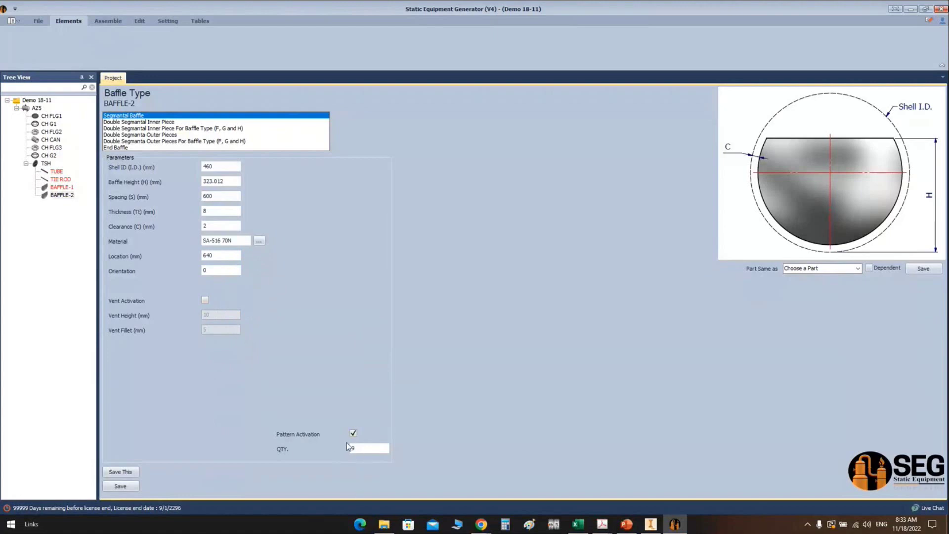
pyautogui.click(129, 487)
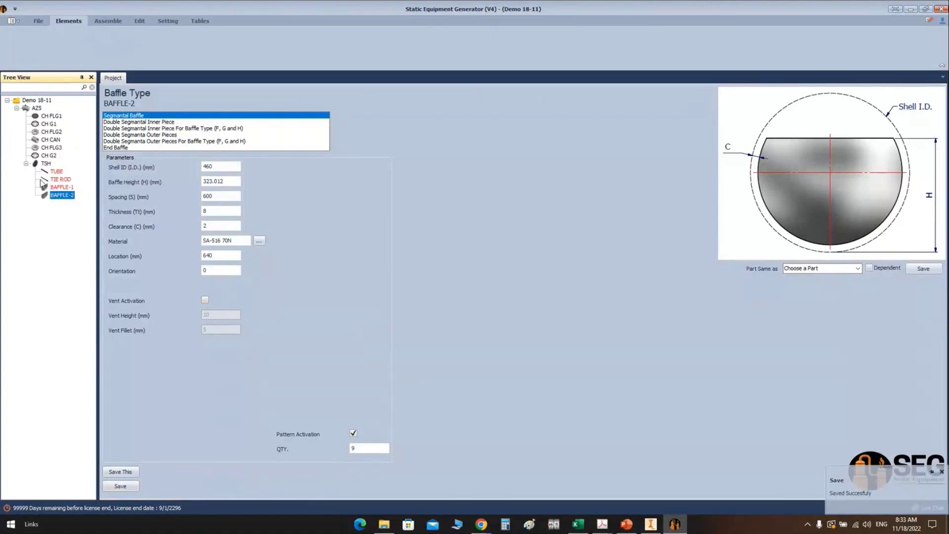
pyautogui.click(46, 164)
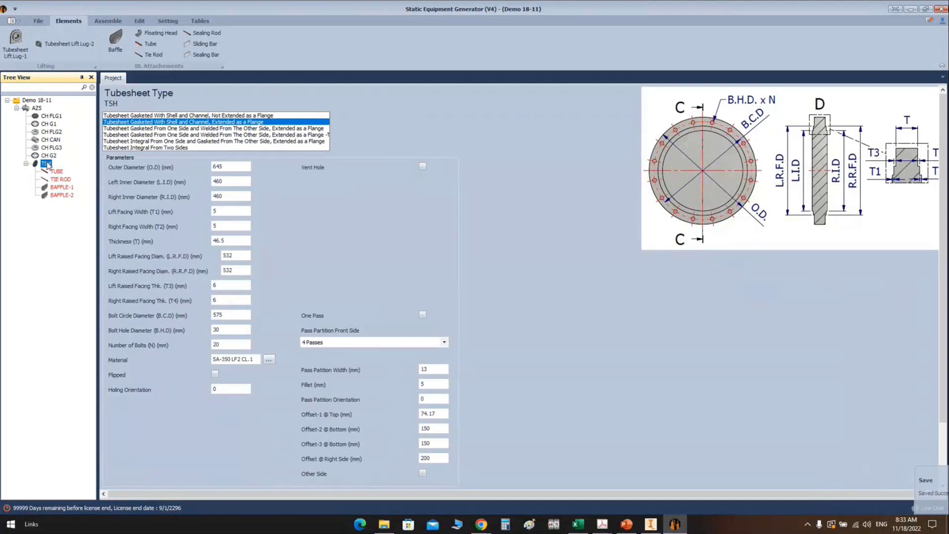
# Add a new baffle part named END BAFFLE and open its parameters
pyautogui.click(116, 41)
pyautogui.write('EN')
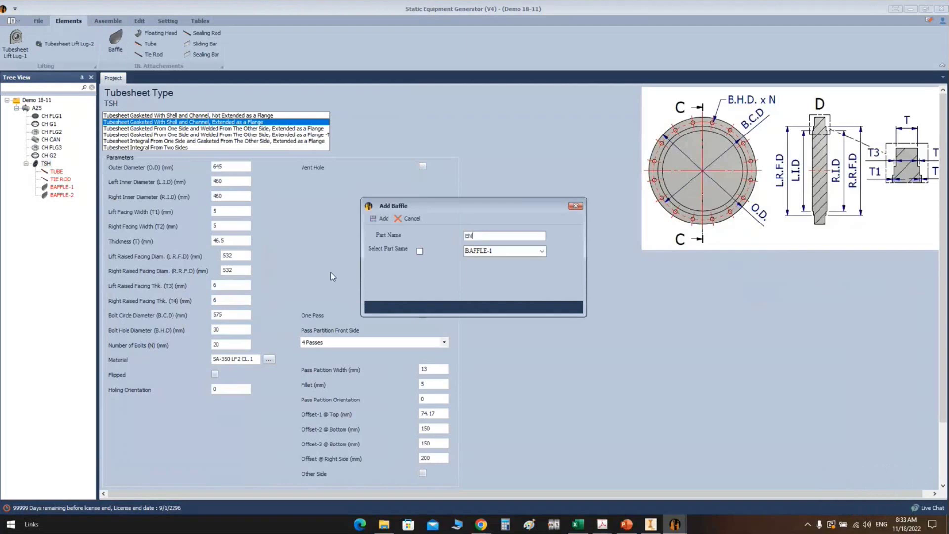
pyautogui.write('D BAFFLE')
pyautogui.press('Return')
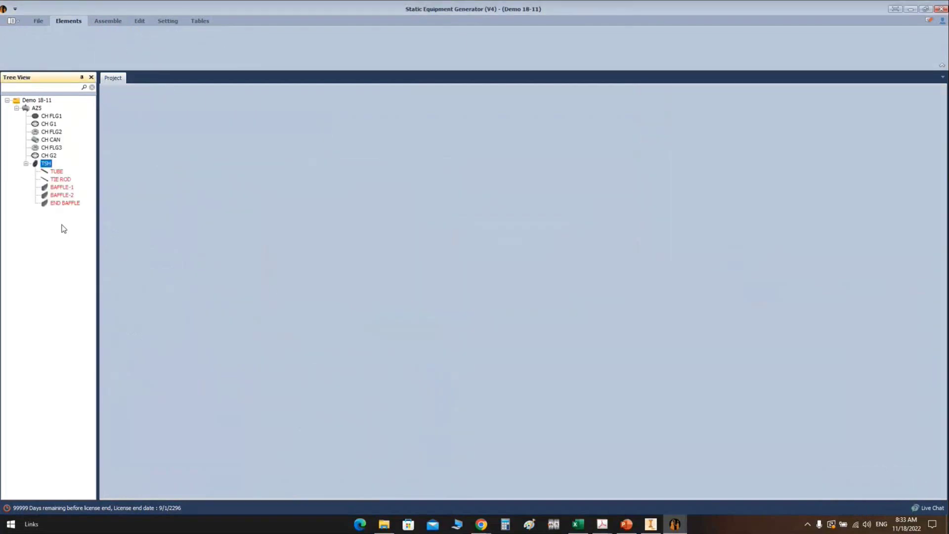
pyautogui.click(62, 204)
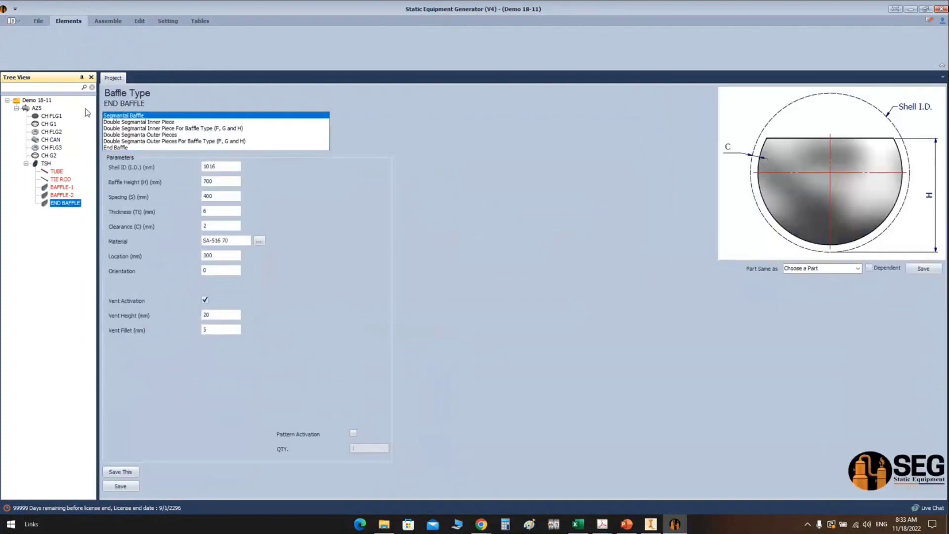
# Make it an End Baffle with shell ID 460, 150 mm vertical and horizontal cuts, 8 mm thick
pyautogui.click(132, 147)
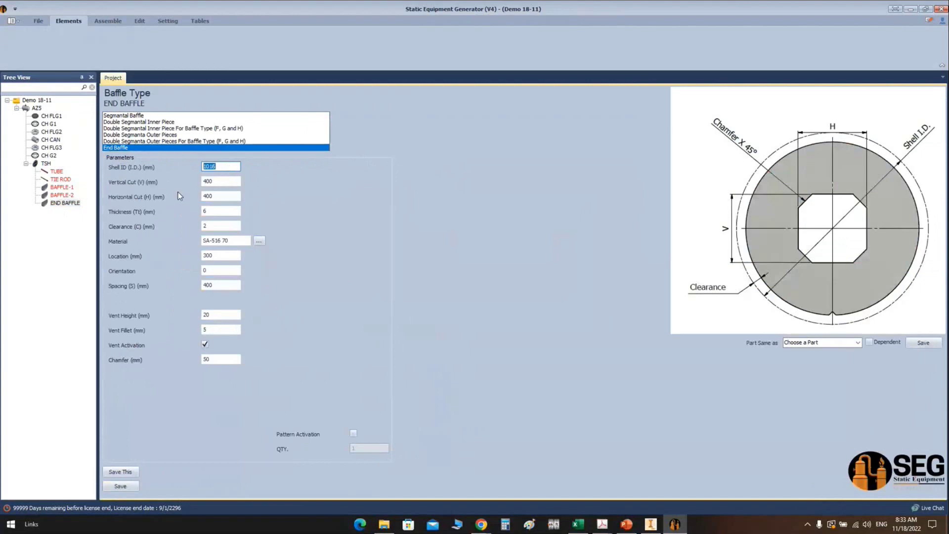
pyautogui.write('460')
pyautogui.press('Tab')
pyautogui.write('150')
pyautogui.press('Tab')
pyautogui.write('150')
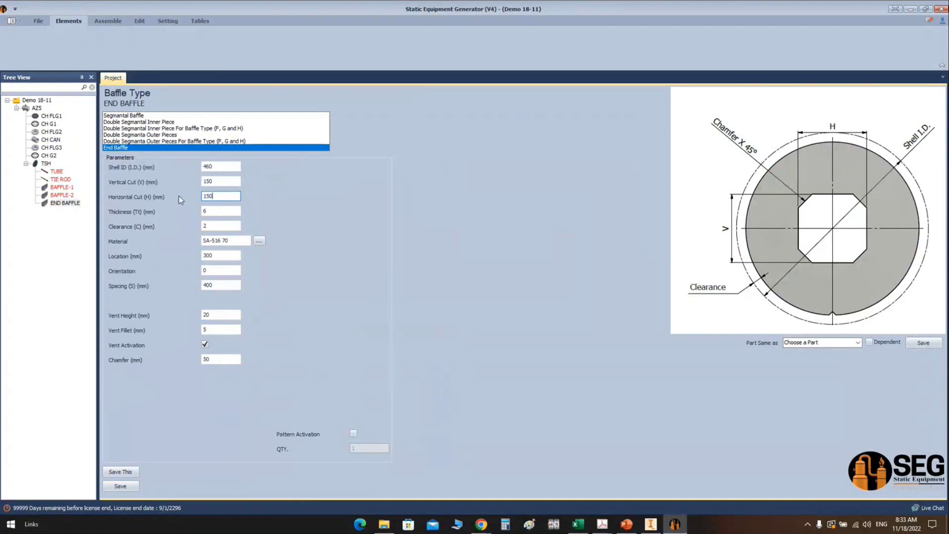
pyautogui.click(226, 211)
pyautogui.doubleClick(225, 211)
pyautogui.write('8')
# Set location 5600, vent height 1 and chamfer 20, save, and reopen the TSH parameters
pyautogui.press('Tab')
pyautogui.press('Tab')
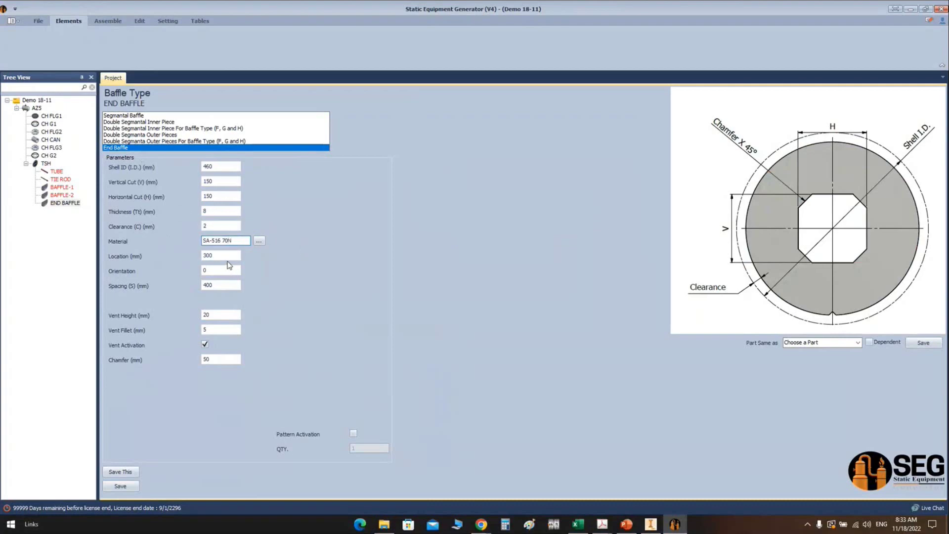
pyautogui.press('Tab')
pyautogui.write('5600')
pyautogui.press('Tab')
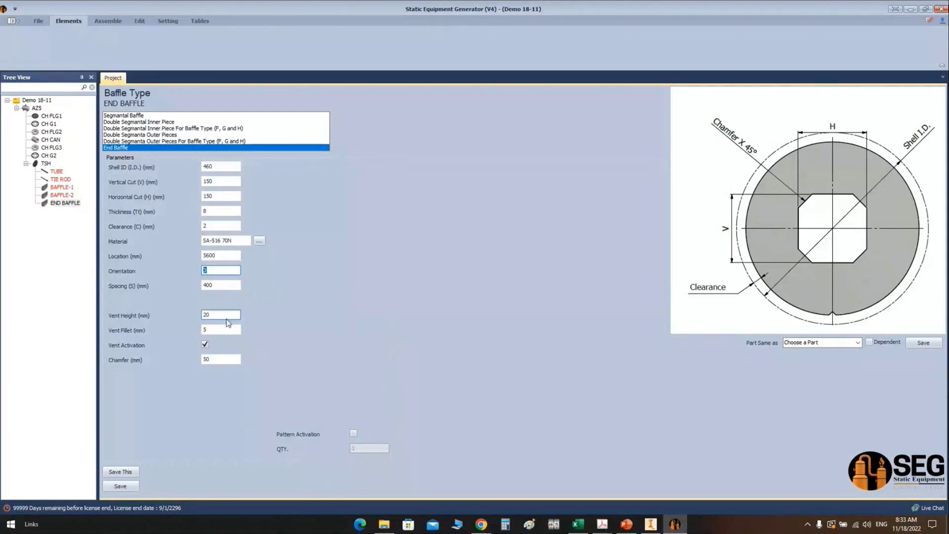
pyautogui.click(225, 315)
pyautogui.write('1')
pyautogui.click(228, 362)
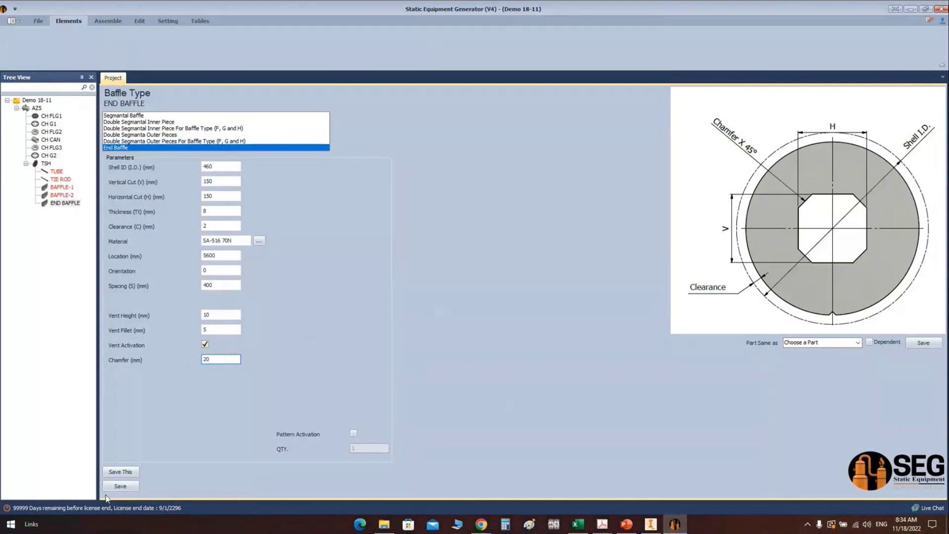
pyautogui.click(120, 485)
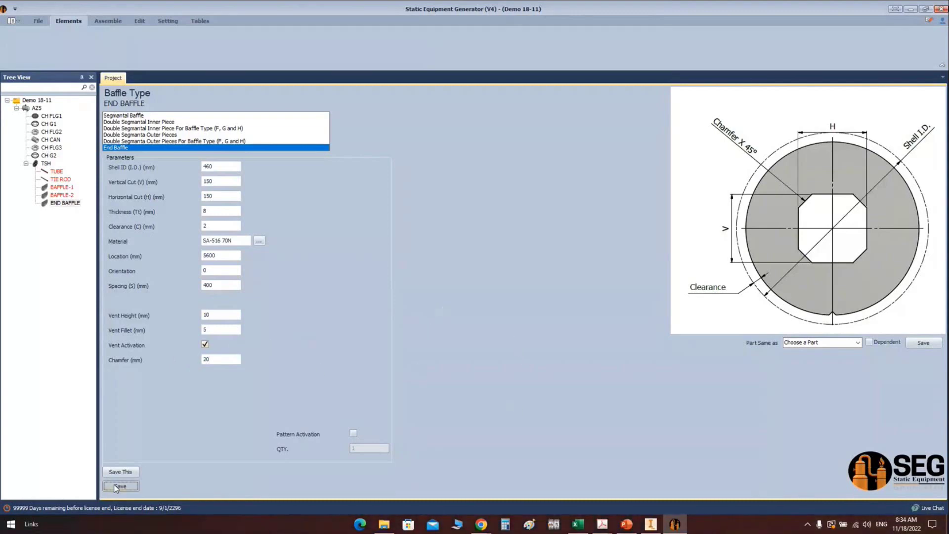
pyautogui.click(108, 20)
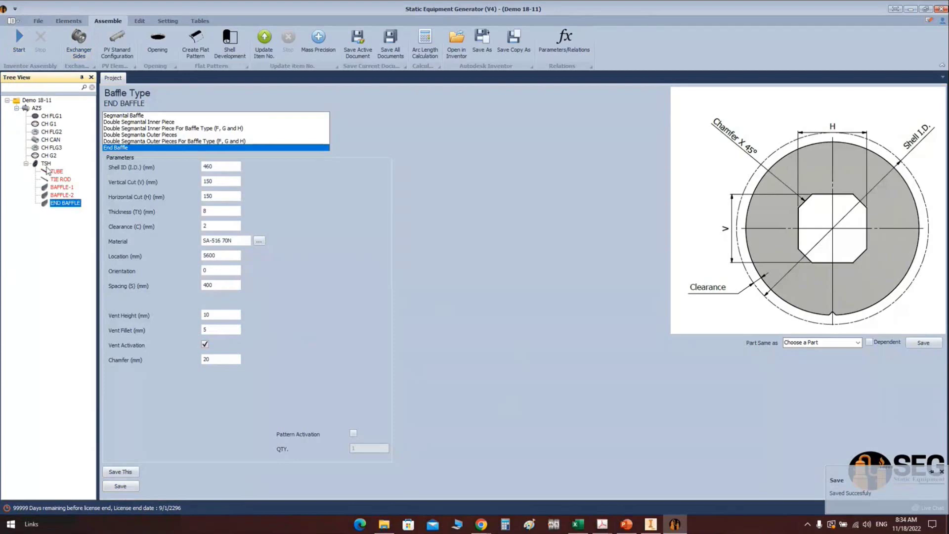
pyautogui.click(46, 164)
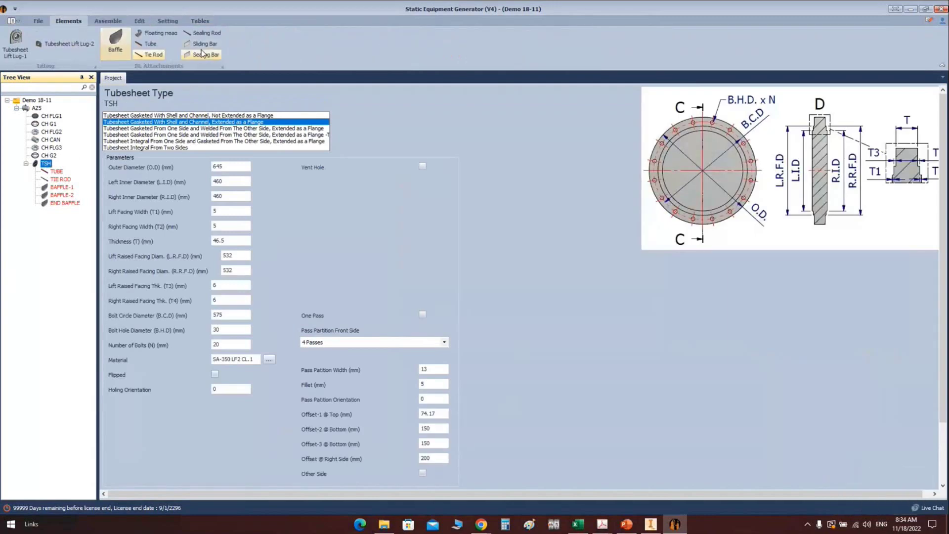
# Add a floating head part named FH under TSH and open its parameters
pyautogui.click(157, 33)
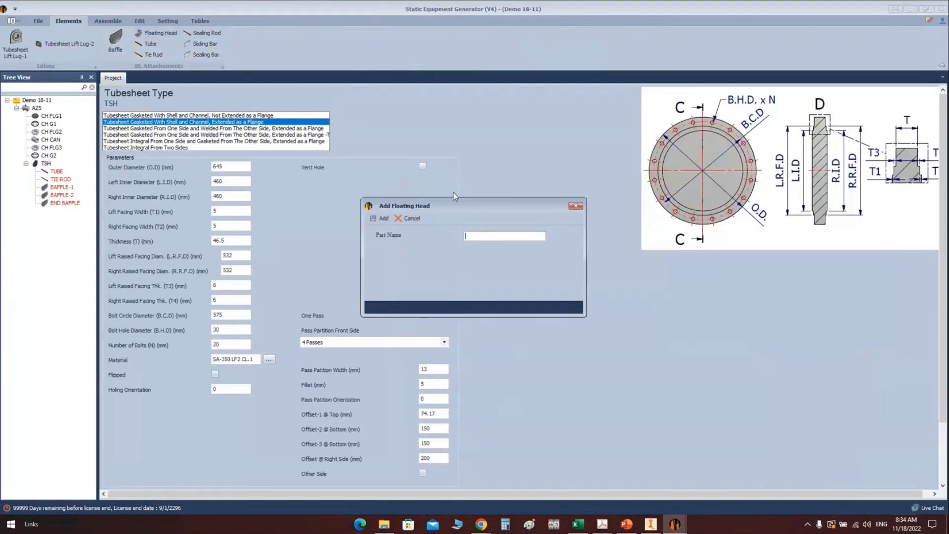
pyautogui.write('FH')
pyautogui.press('Return')
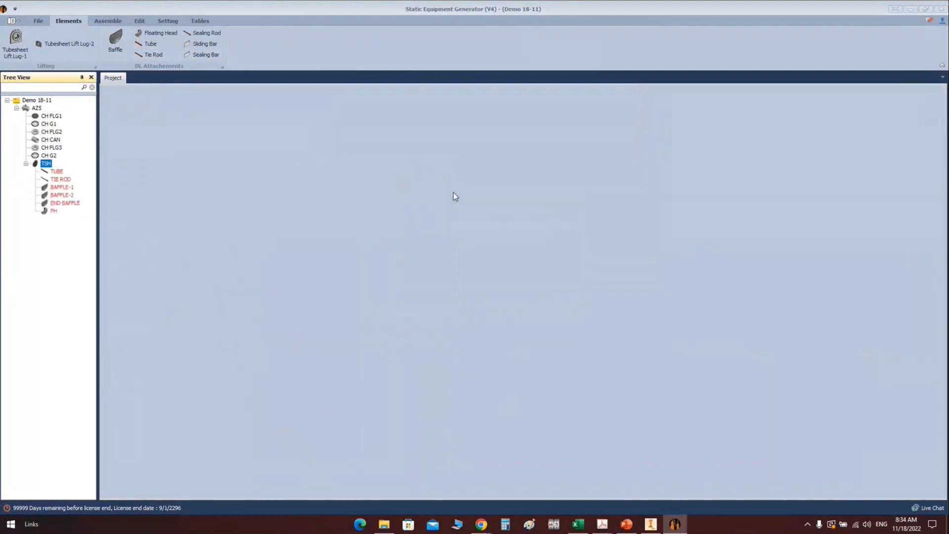
pyautogui.click(48, 212)
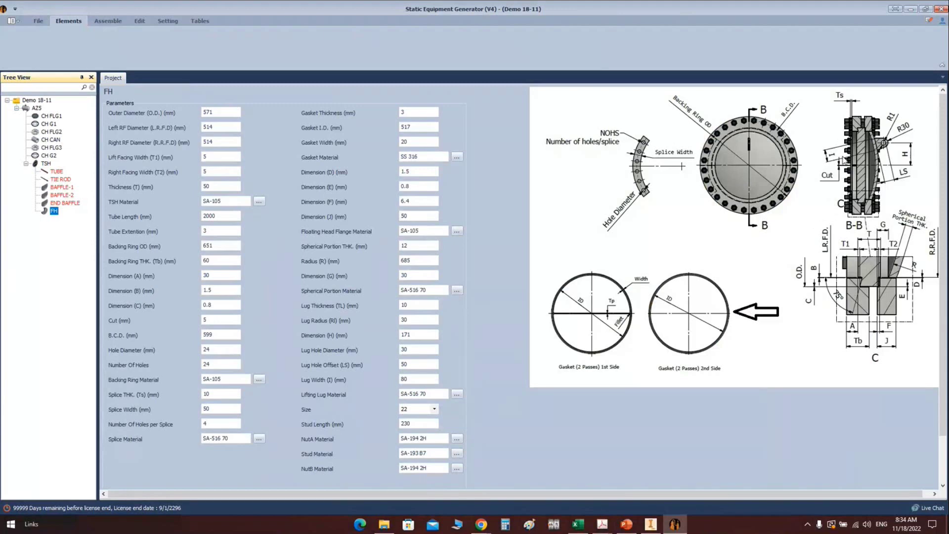
# Set outer diameter 453, left RF diameter 439, right RF diameter 429 and facing width 6
pyautogui.click(222, 113)
pyautogui.doubleClick(222, 113)
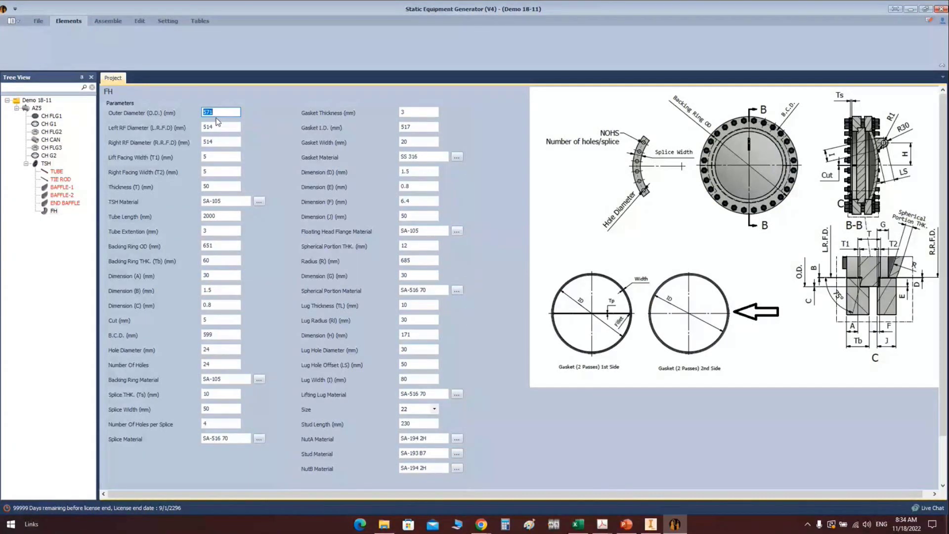
pyautogui.write('453')
pyautogui.press('Tab')
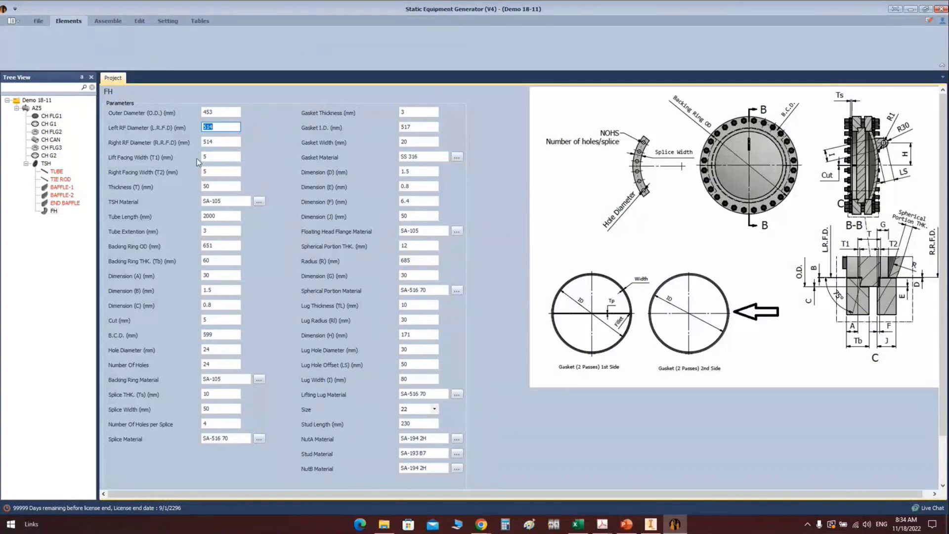
pyautogui.write('4')
pyautogui.write('39')
pyautogui.doubleClick(229, 126)
pyautogui.write('2')
pyautogui.click(235, 144)
pyautogui.press('BackSpace')
pyautogui.press('BackSpace')
pyautogui.press('BackSpace')
pyautogui.write('429')
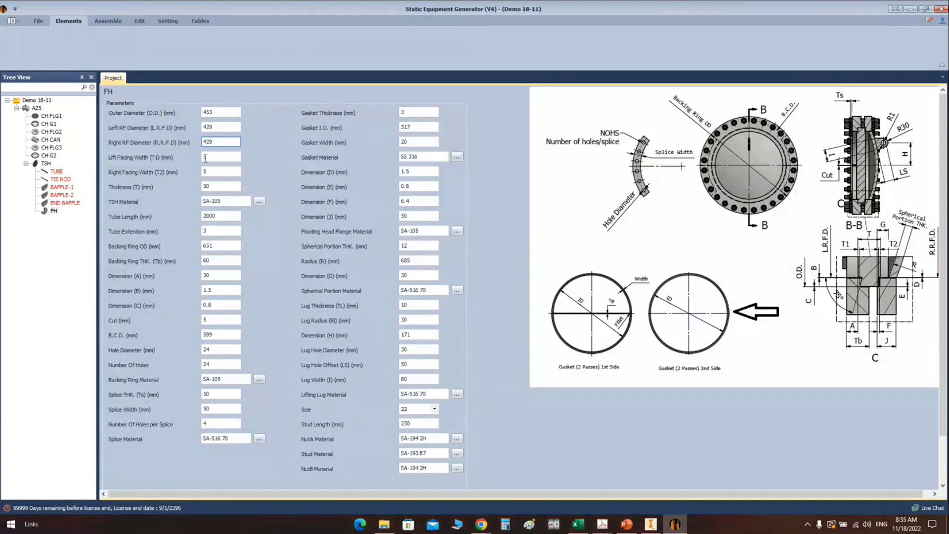
pyautogui.press('Tab')
pyautogui.press('Tab')
pyautogui.press('Tab')
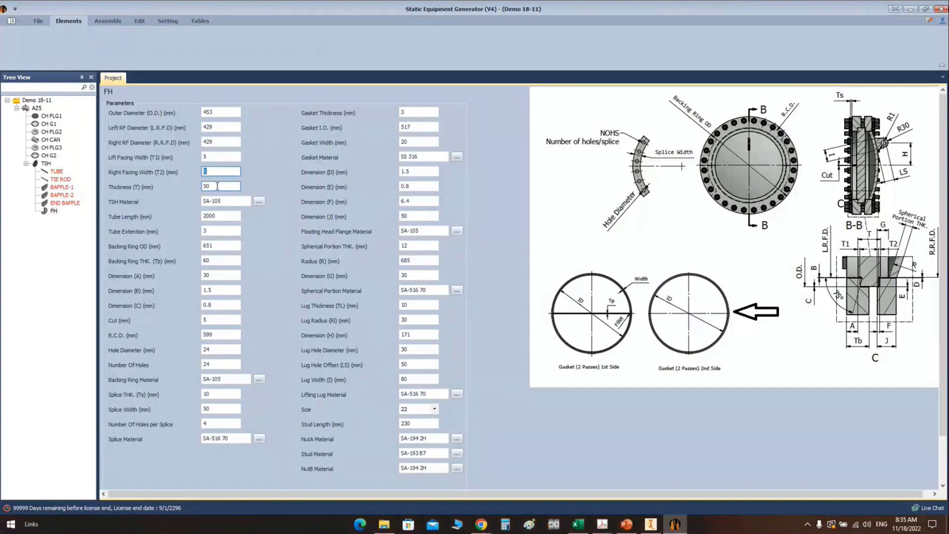
pyautogui.write('6')
pyautogui.press('Tab')
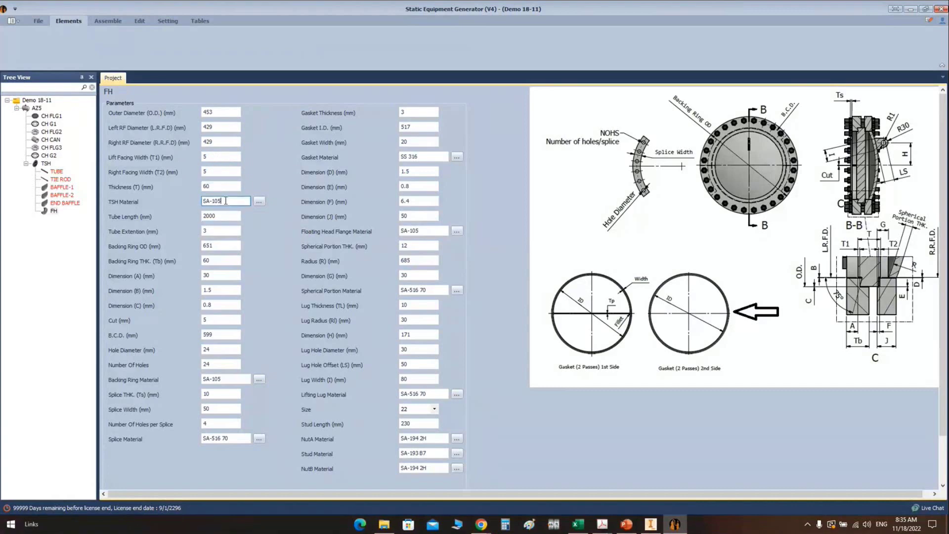
# Copy SA-350 LF2 CL.1 from the material list as the material, then enter 6096, 535 and 60
pyautogui.click(581, 530)
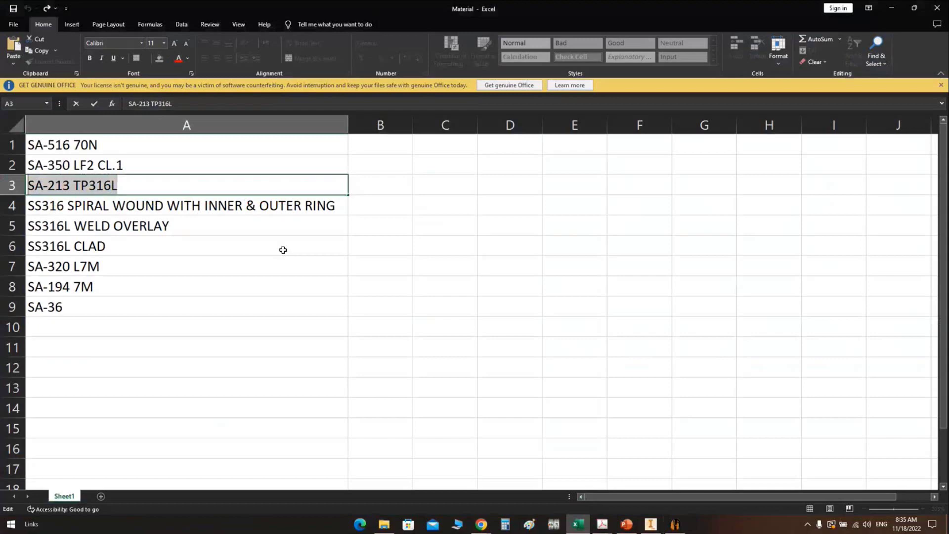
pyautogui.doubleClick(126, 166)
pyautogui.hotkey('shift', 'Home')
pyautogui.hotkey('ctrl', 'c')
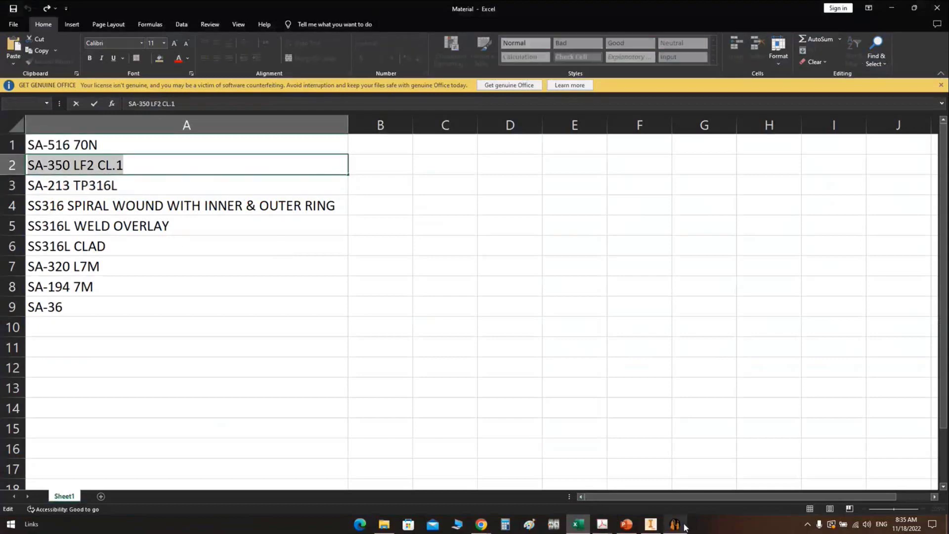
pyautogui.click(677, 525)
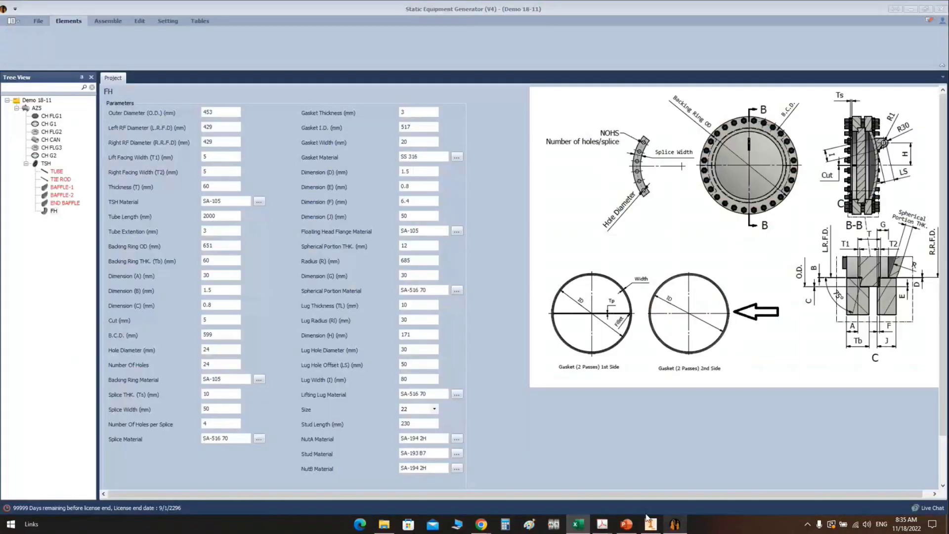
pyautogui.hotkey('ctrl', 'v')
pyautogui.press('Tab')
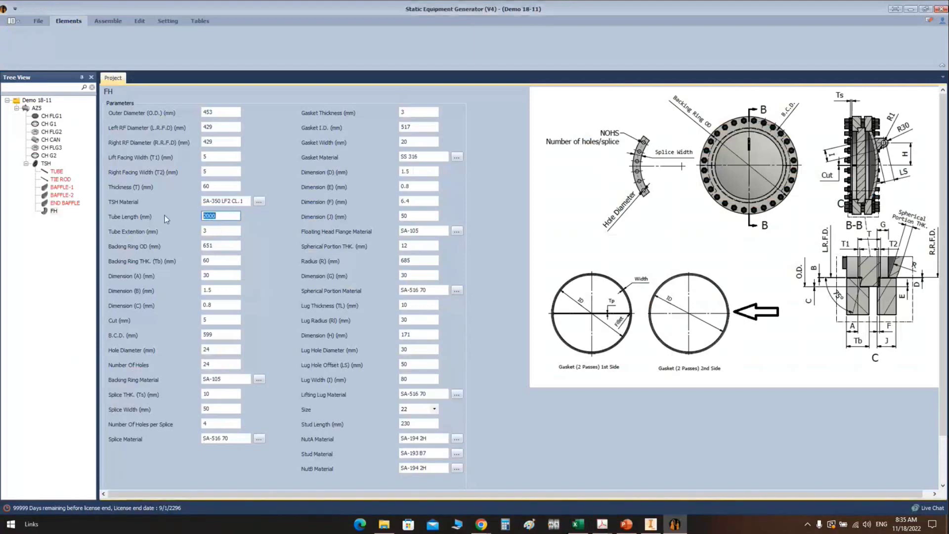
pyautogui.write('6096')
pyautogui.press('Tab')
pyautogui.press('Tab')
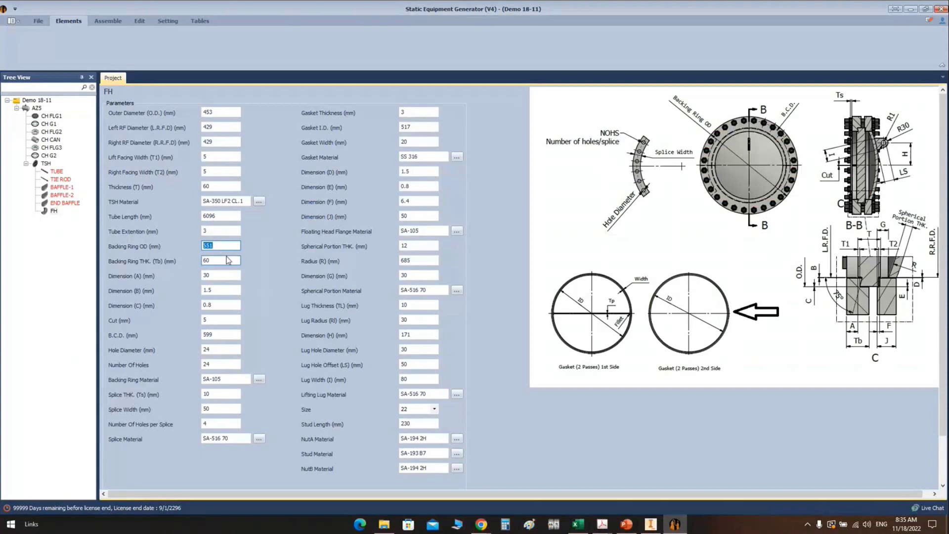
pyautogui.write('535')
pyautogui.press('Tab')
pyautogui.write('60')
# Set B.C.D. 487, hole diameter 22, backing ring material SA-350 LF2 CL.1 and splice values
pyautogui.click(230, 275)
pyautogui.doubleClick(231, 275)
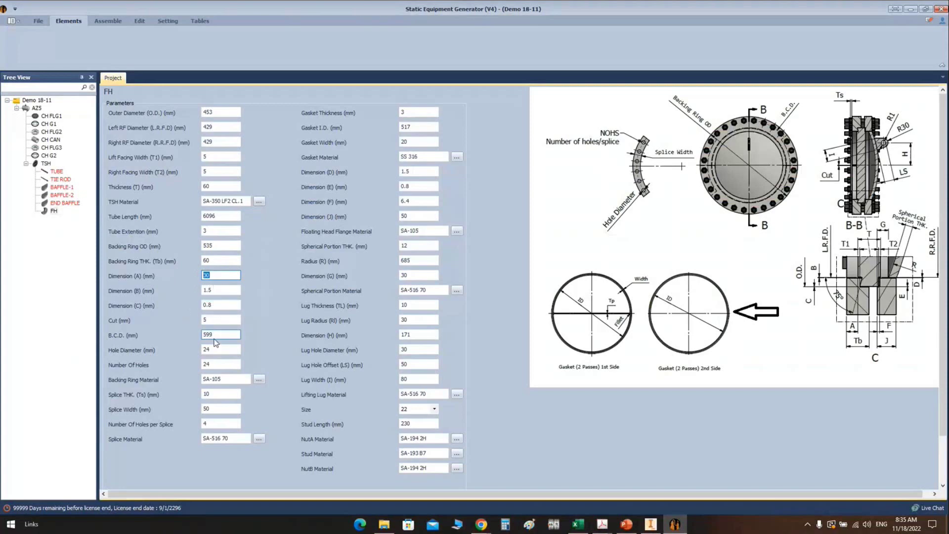
pyautogui.click(139, 337)
pyautogui.write('487')
pyautogui.click(183, 351)
pyautogui.write('22')
pyautogui.click(189, 370)
pyautogui.click(233, 378)
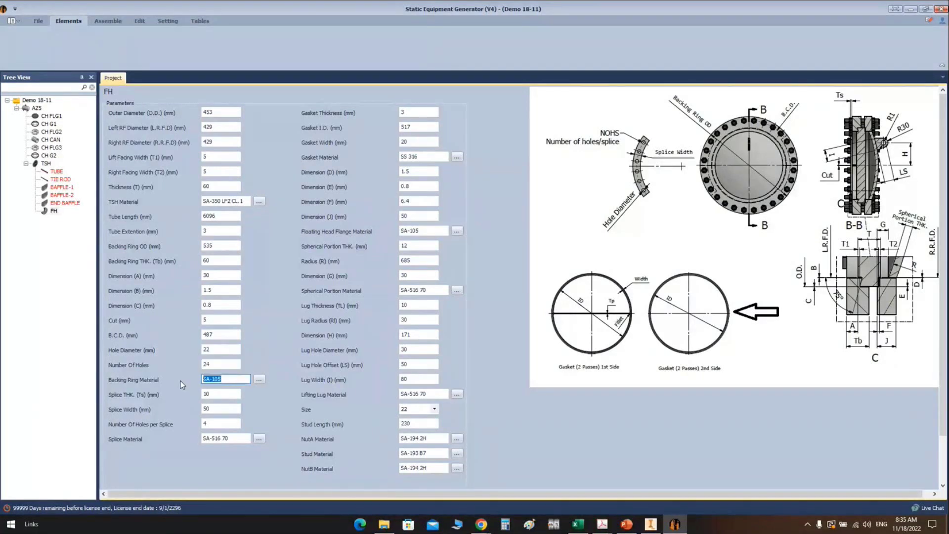
pyautogui.hotkey('ctrl', 'v')
pyautogui.click(204, 393)
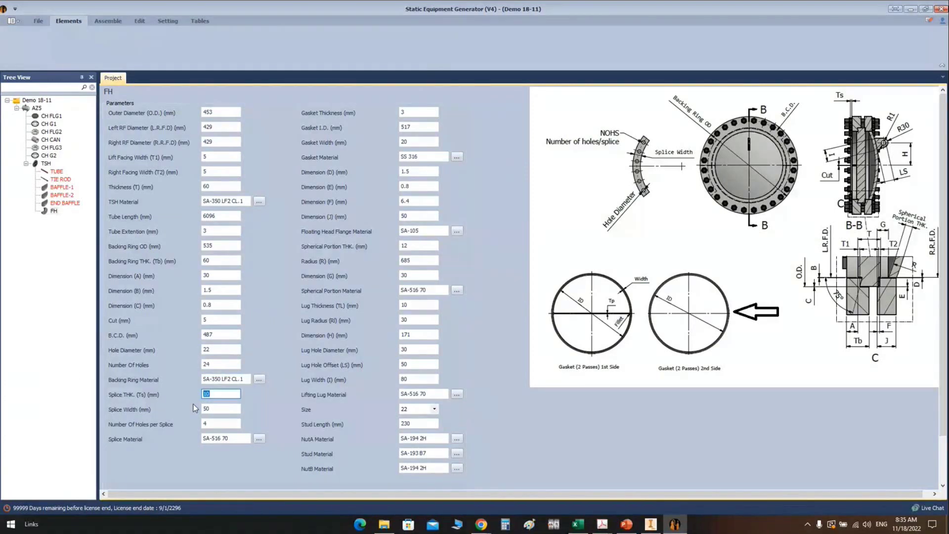
pyautogui.press('Tab')
pyautogui.press('Tab')
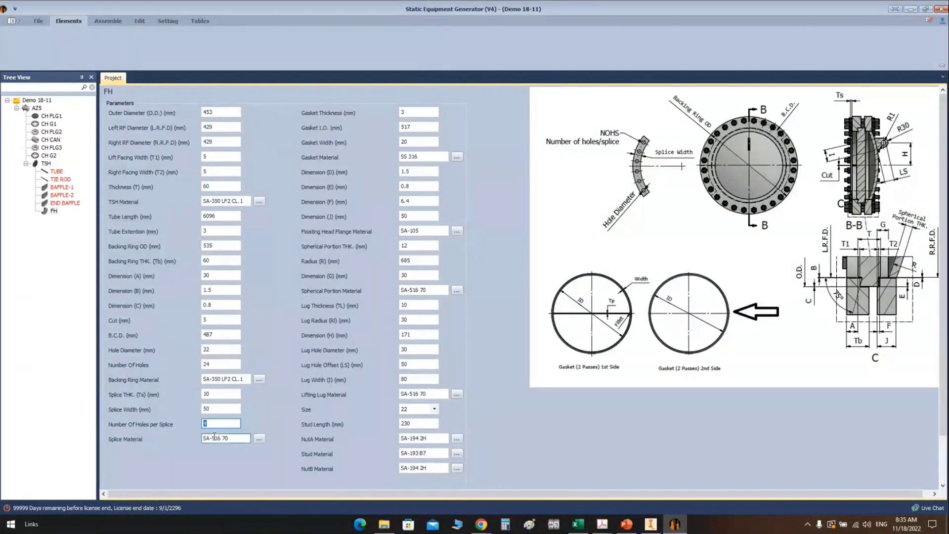
pyautogui.click(215, 435)
# Finish splice material SA-516 70N, then set gasket thickness 4.5 and inner diameter 432
pyautogui.write('N')
pyautogui.click(416, 113)
pyautogui.write('4.5')
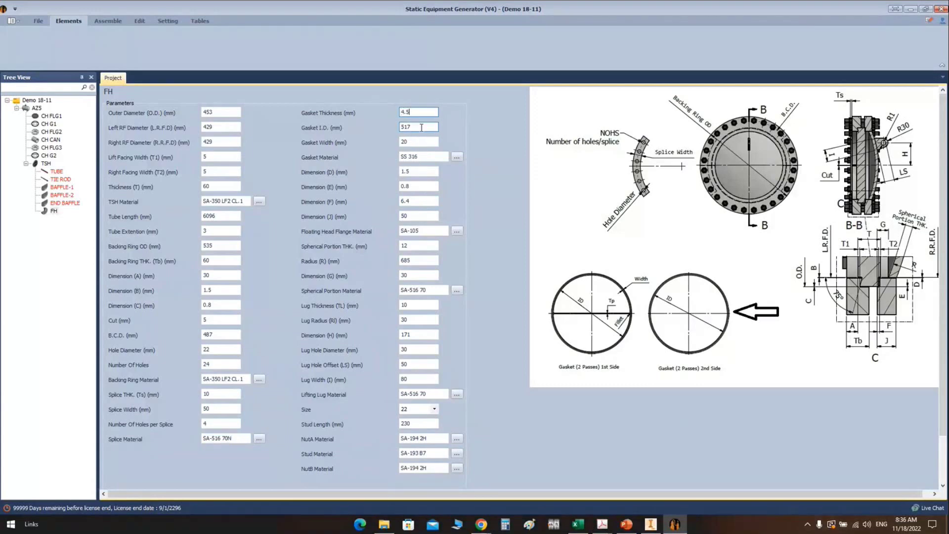
pyautogui.press('Tab')
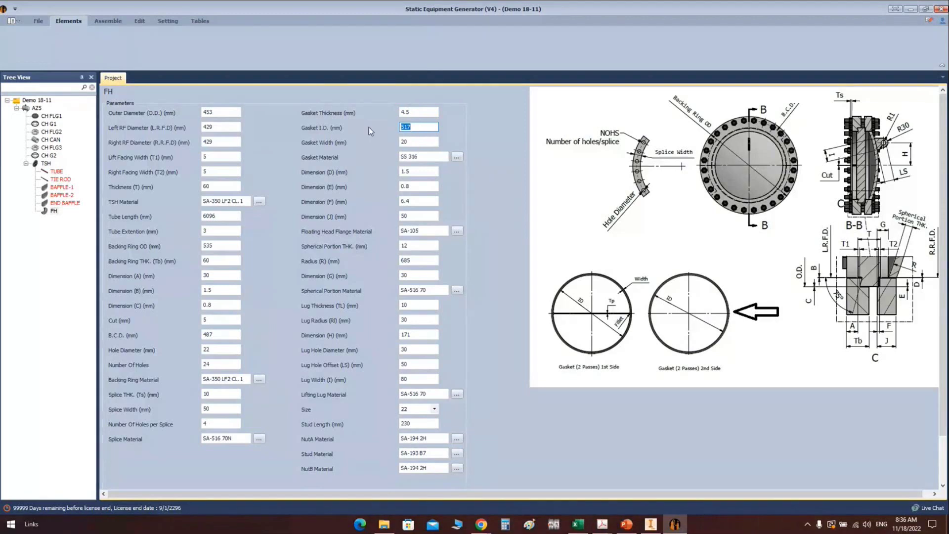
pyautogui.write('432')
pyautogui.press('Tab')
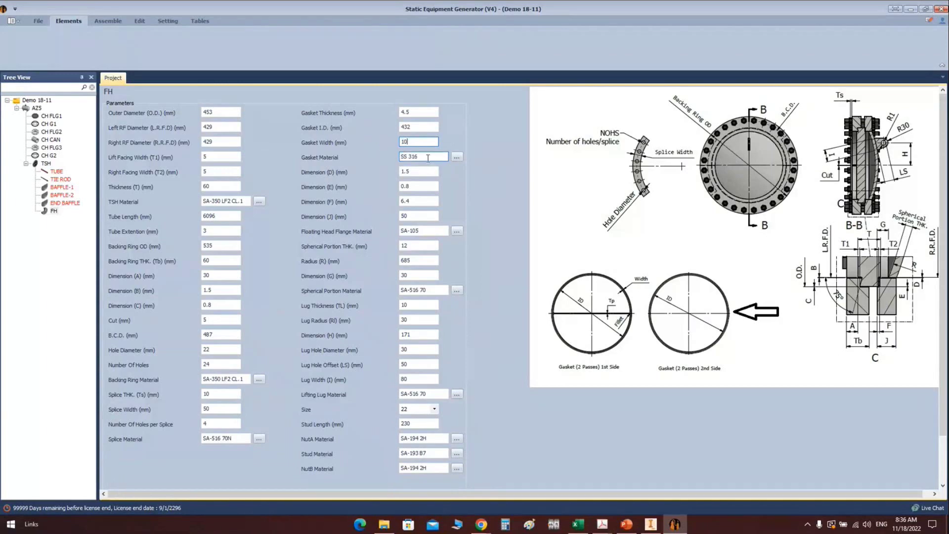
# Copy the spiral wound gasket material from the material workbook into the gasket material field
pyautogui.click(575, 528)
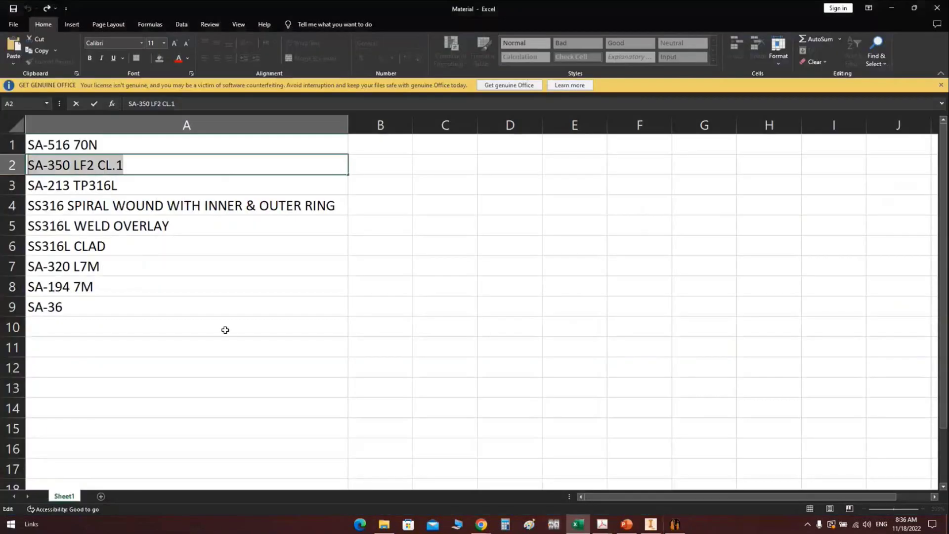
pyautogui.doubleClick(322, 218)
pyautogui.moveTo(335, 207); pyautogui.dragTo(20, 210)
pyautogui.hotkey('ctrl', 'c')
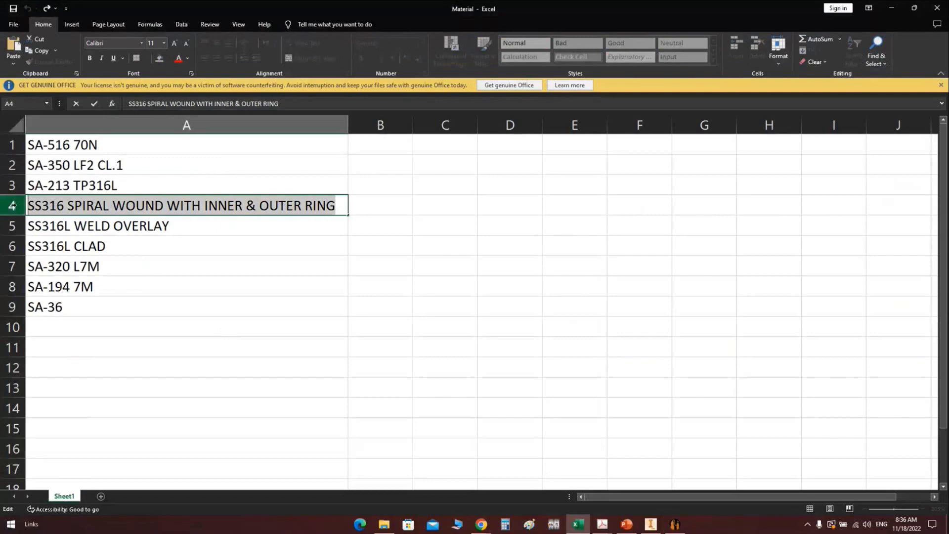
pyautogui.click(675, 525)
pyautogui.click(423, 156)
pyautogui.hotkey('ctrl', 'v')
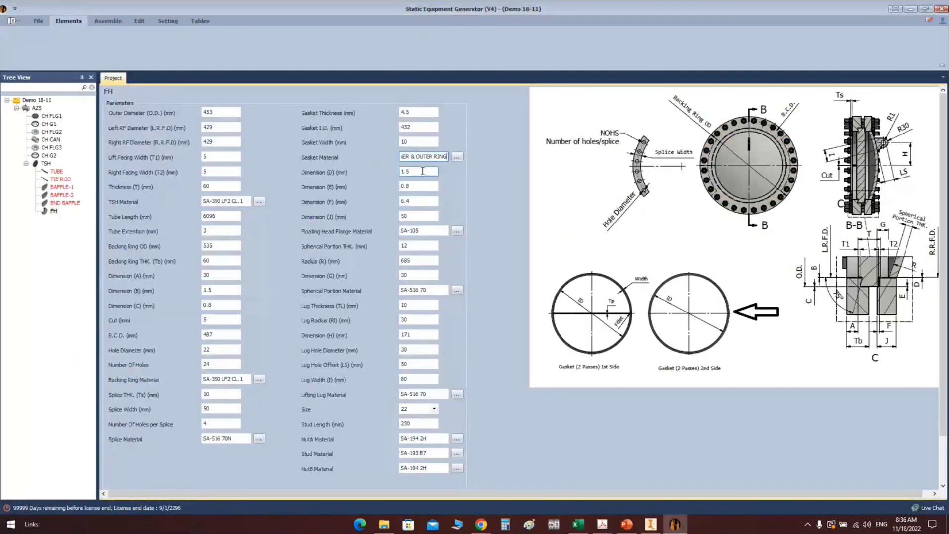
pyautogui.click(423, 171)
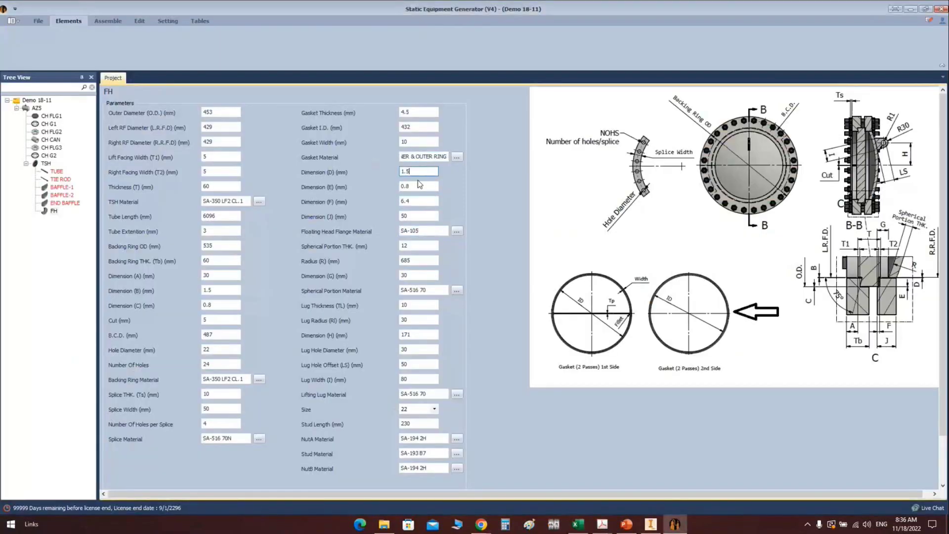
# Replace flange material SA-105 with SA-350 LF2 CL.1 and set spherical portion thickness 8.5
pyautogui.click(420, 231)
pyautogui.hotkey('ctrl', 'a')
pyautogui.press('BackSpace')
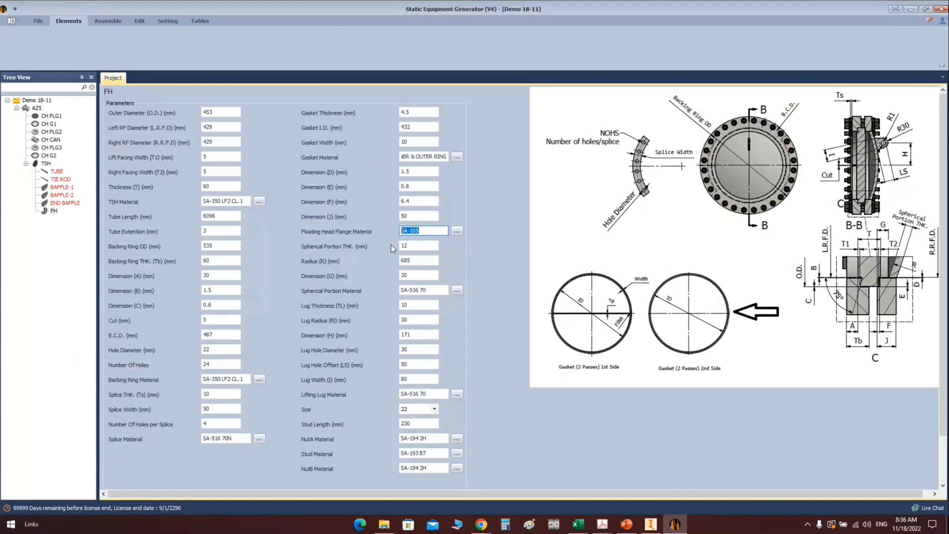
pyautogui.click(577, 524)
pyautogui.doubleClick(123, 165)
pyautogui.moveTo(123, 165); pyautogui.dragTo(27, 165)
pyautogui.hotkey('ctrl', 'c')
pyautogui.click(678, 525)
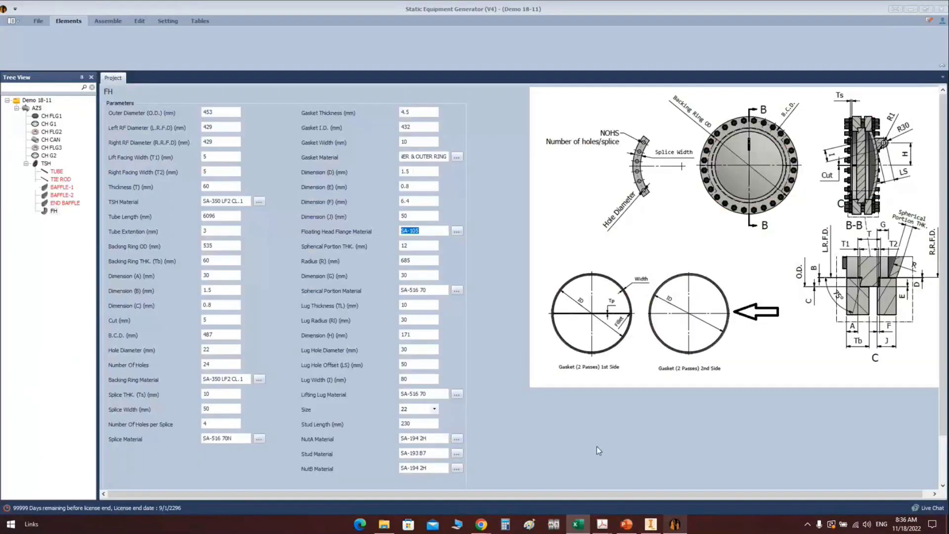
pyautogui.click(597, 446)
pyautogui.hotkey('ctrl', 'v')
pyautogui.press('Tab')
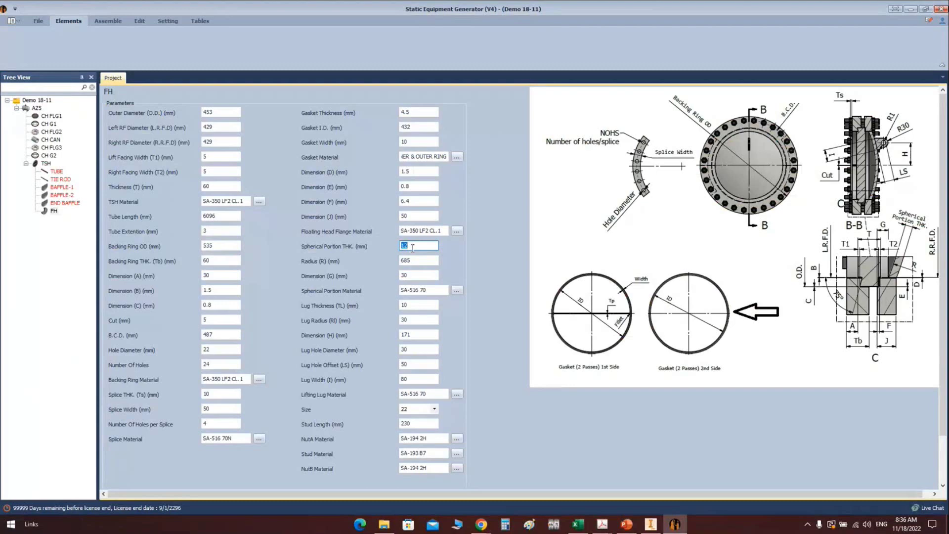
pyautogui.write('8.5')
# Change the spherical radius from 685 to 325 and update the spherical portion and lifting lug materials
pyautogui.click(419, 261)
pyautogui.moveTo(419, 260); pyautogui.dragTo(366, 262)
pyautogui.write('325')
pyautogui.click(441, 290)
pyautogui.write('N')
pyautogui.click(414, 307)
pyautogui.press('Tab')
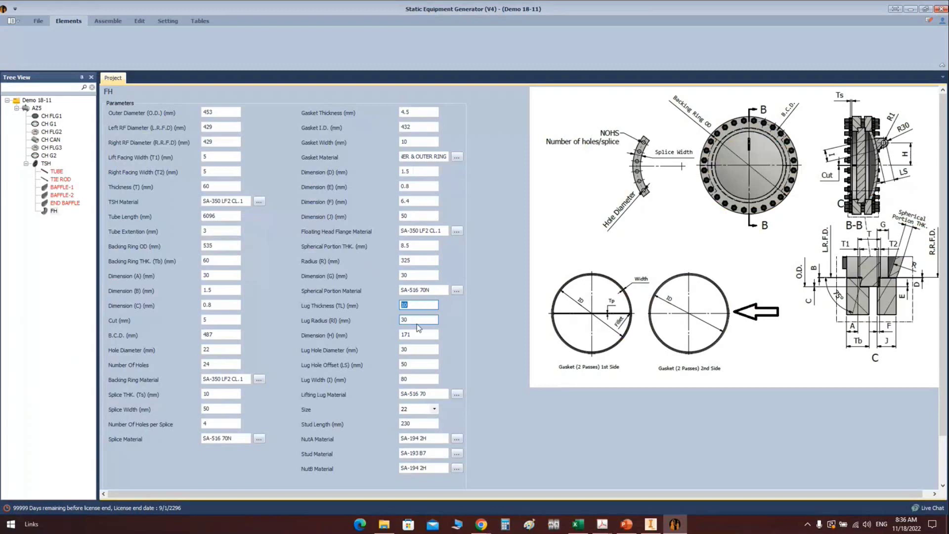
pyautogui.press('Tab')
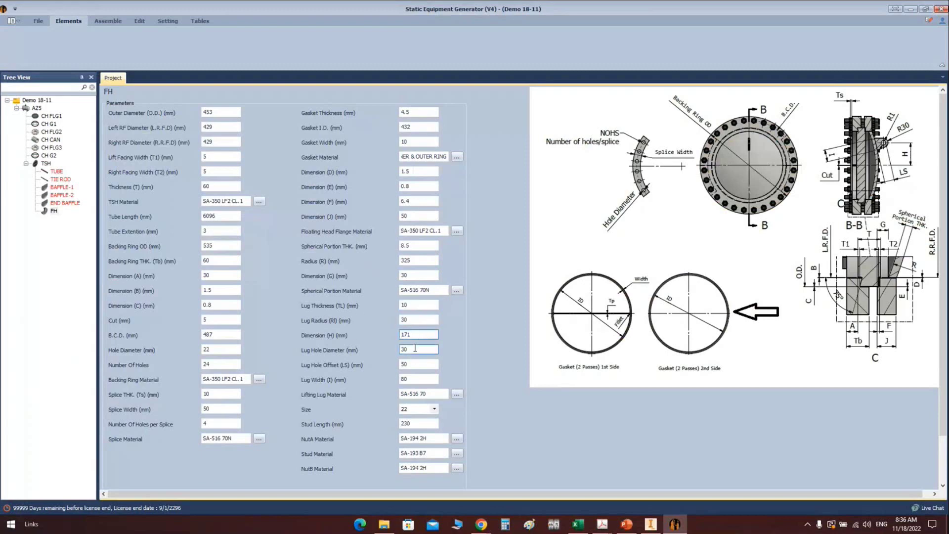
pyautogui.press('Tab')
pyautogui.click(429, 394)
pyautogui.write('N')
# Choose stud size 20, set nuts to SA-194 7M and studs to SA-320 L7M
pyautogui.click(434, 410)
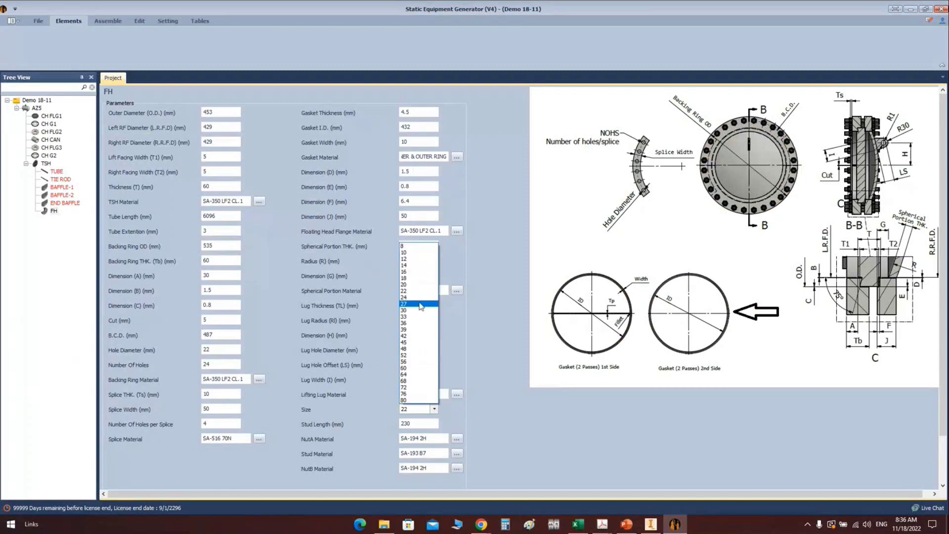
pyautogui.click(411, 285)
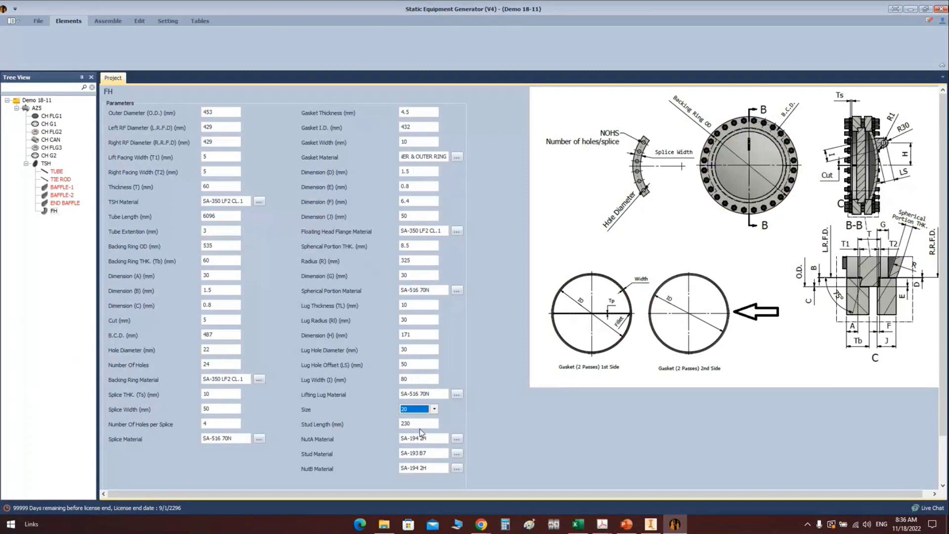
pyautogui.press('Tab')
pyautogui.click(420, 439)
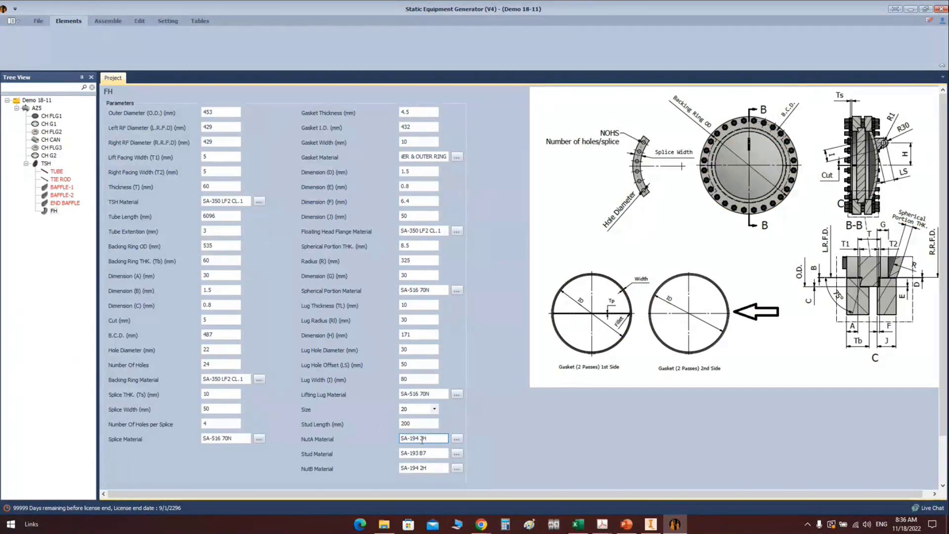
pyautogui.moveTo(422, 439); pyautogui.dragTo(439, 469)
pyautogui.write('7M7M')
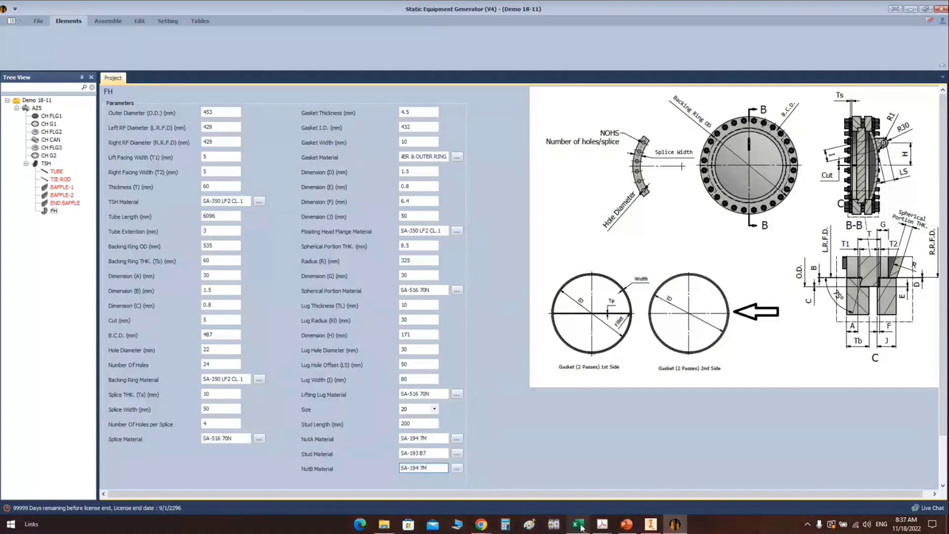
pyautogui.click(578, 524)
pyautogui.doubleClick(124, 266)
pyautogui.moveTo(124, 266); pyautogui.dragTo(19, 275)
pyautogui.hotkey('ctrl', 'c')
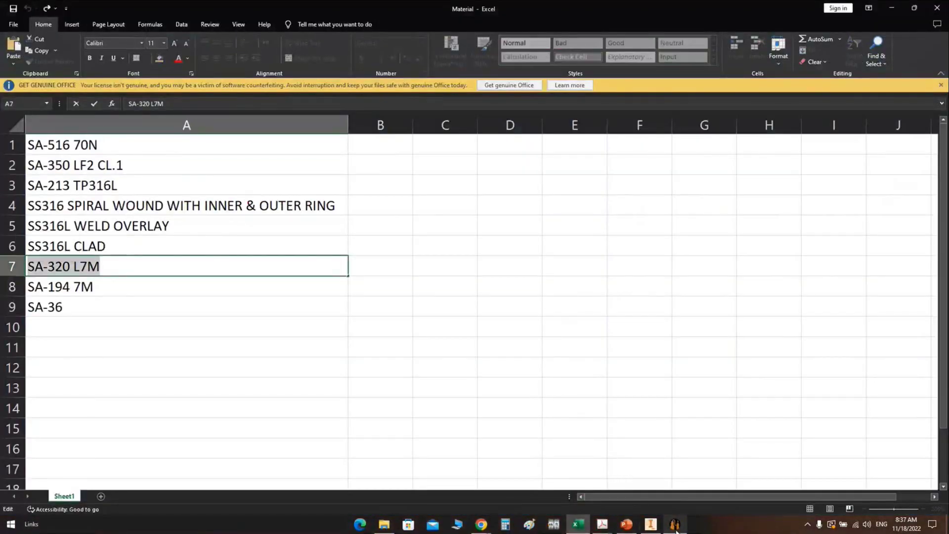
pyautogui.click(674, 525)
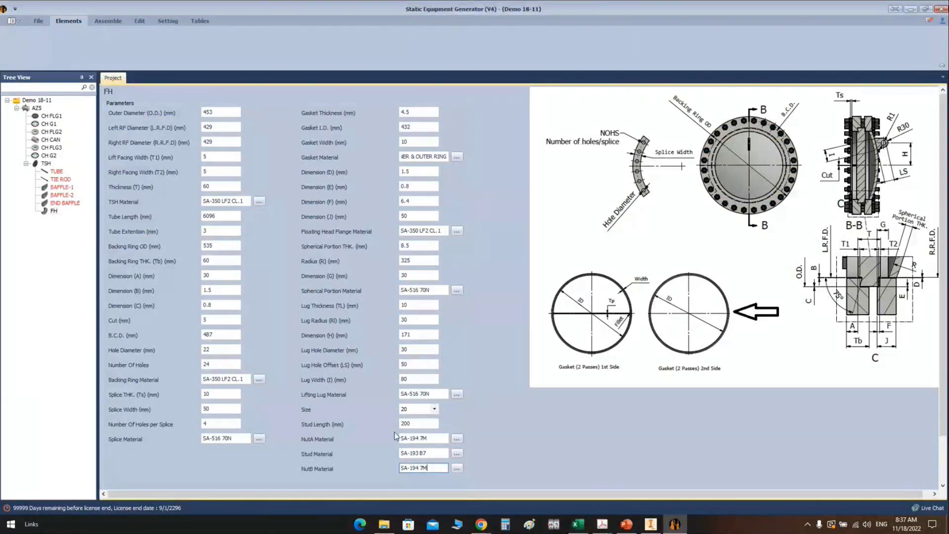
pyautogui.hotkey('shift', 'Tab')
pyautogui.hotkey('ctrl', 'v')
# Save the FH floating head form and dismiss the 'Saved Succesfuly' notice
pyautogui.scroll(-2, 360, 449)
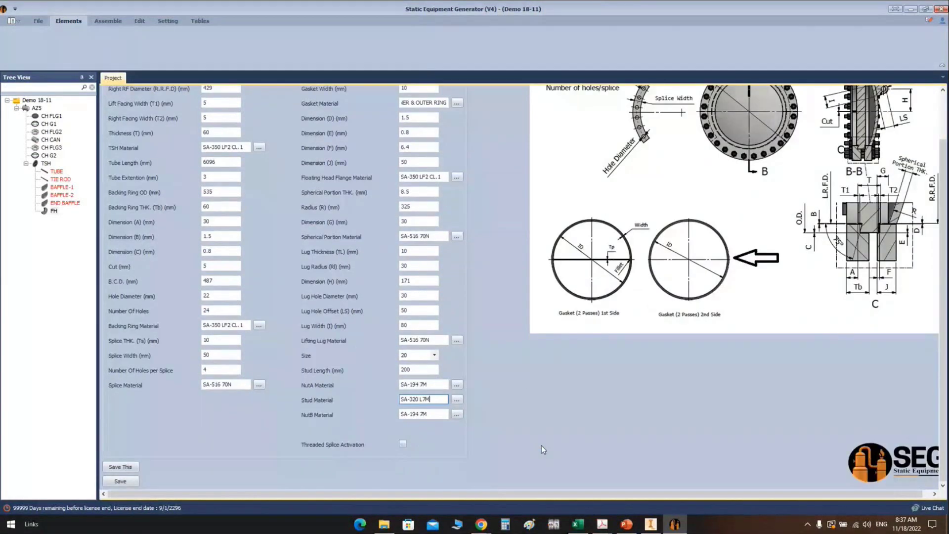
pyautogui.click(120, 481)
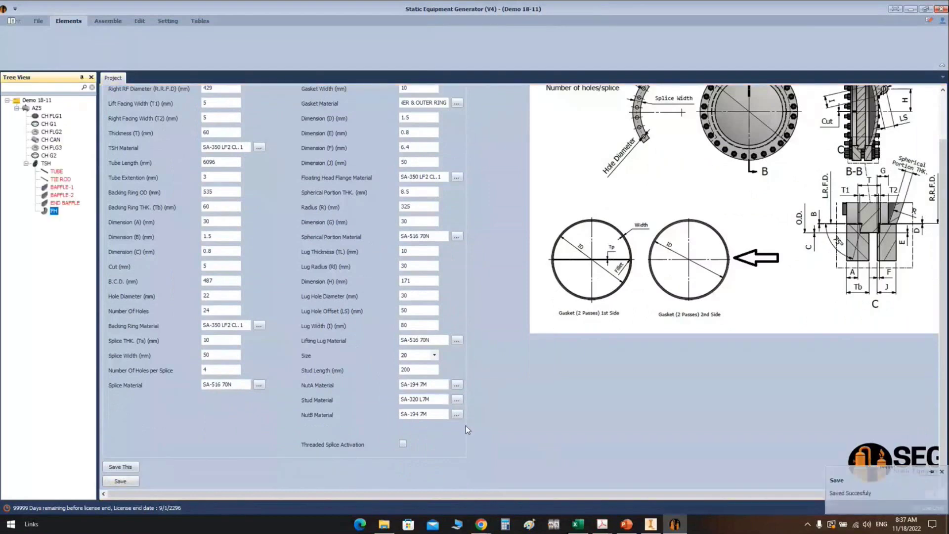
pyautogui.scroll(2, 465, 426)
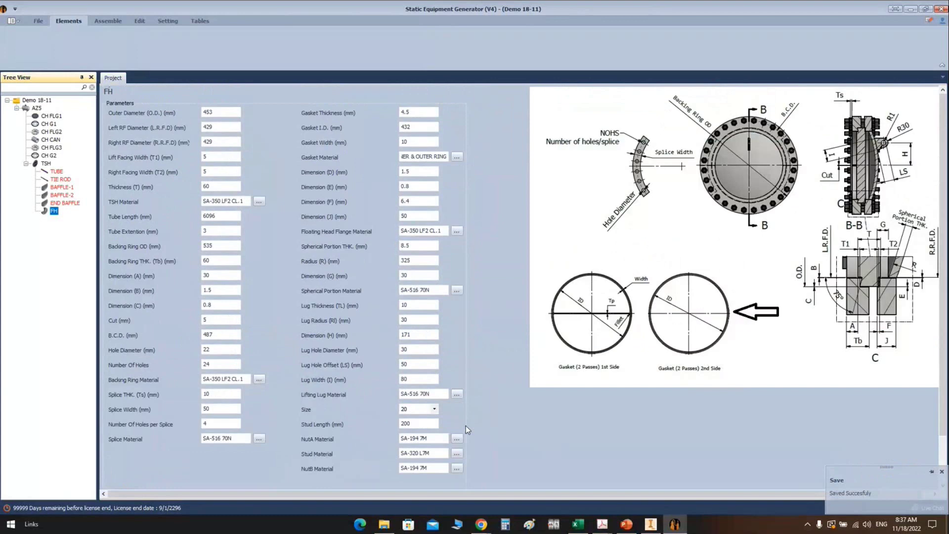
pyautogui.scroll(-2, 465, 425)
pyautogui.scroll(2, 465, 425)
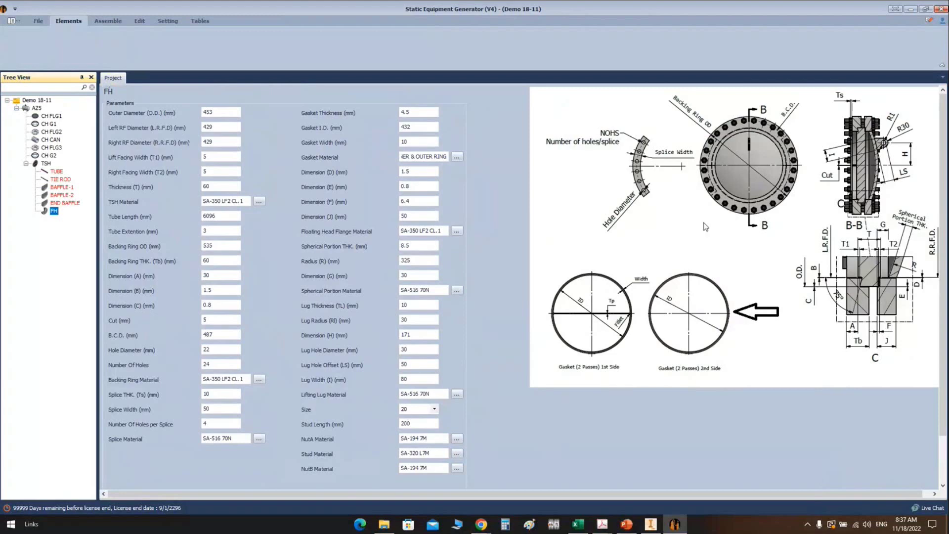
pyautogui.scroll(-1, 467, 370)
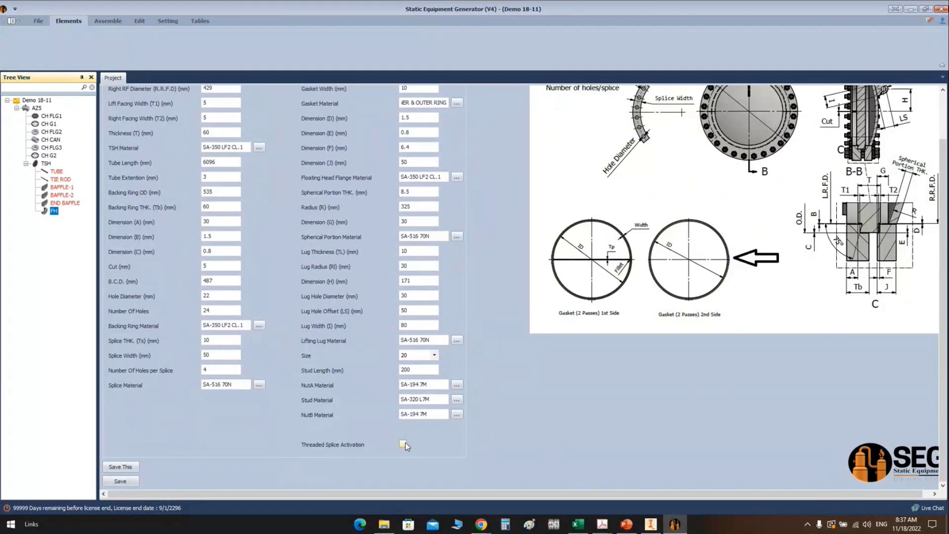
pyautogui.scroll(1, 408, 447)
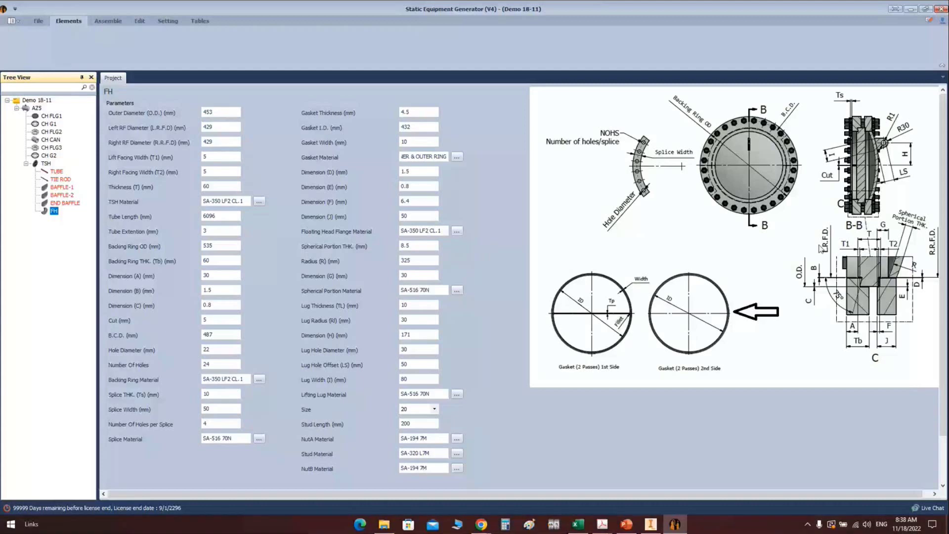
# Bring Inventor forward and update AZ5 - TIE ROD.iam so the tie rod rebuilds longer
pyautogui.click(108, 22)
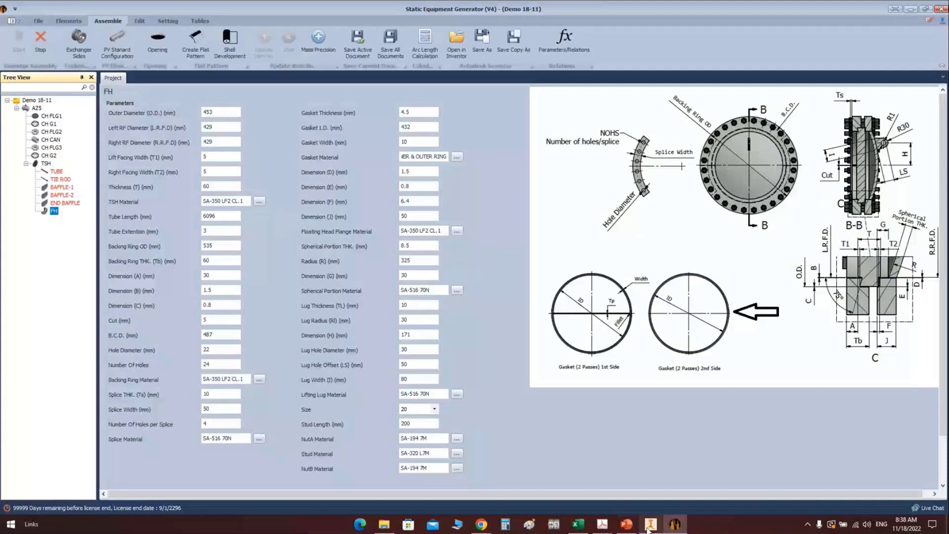
pyautogui.click(651, 525)
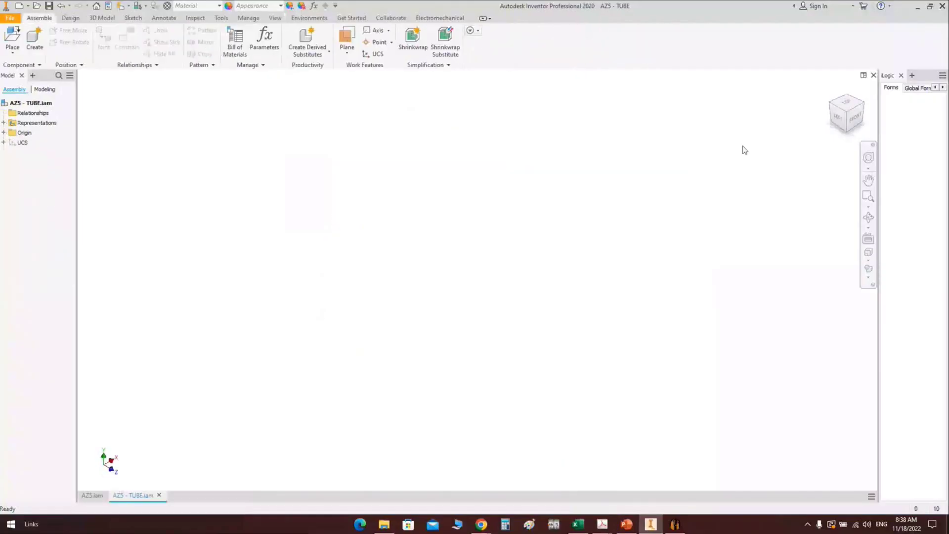
pyautogui.click(651, 523)
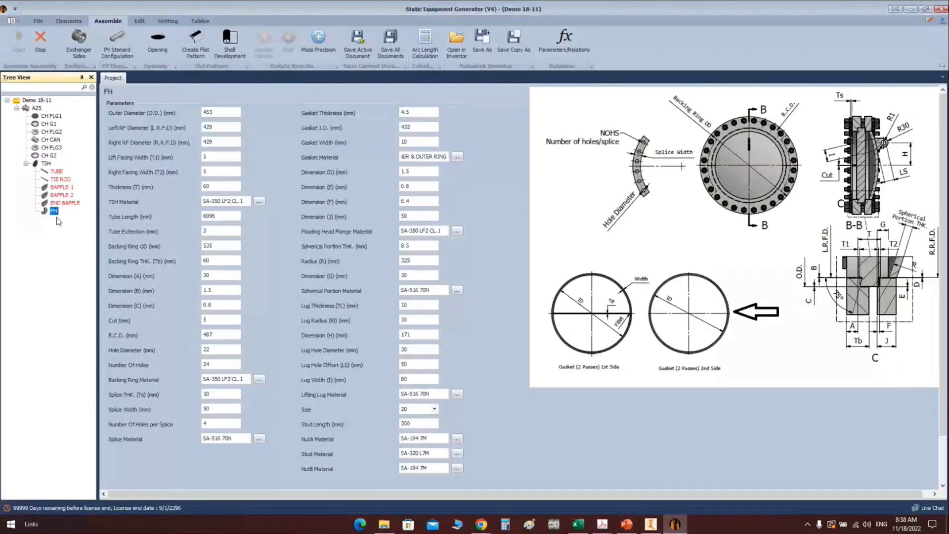
pyautogui.click(650, 523)
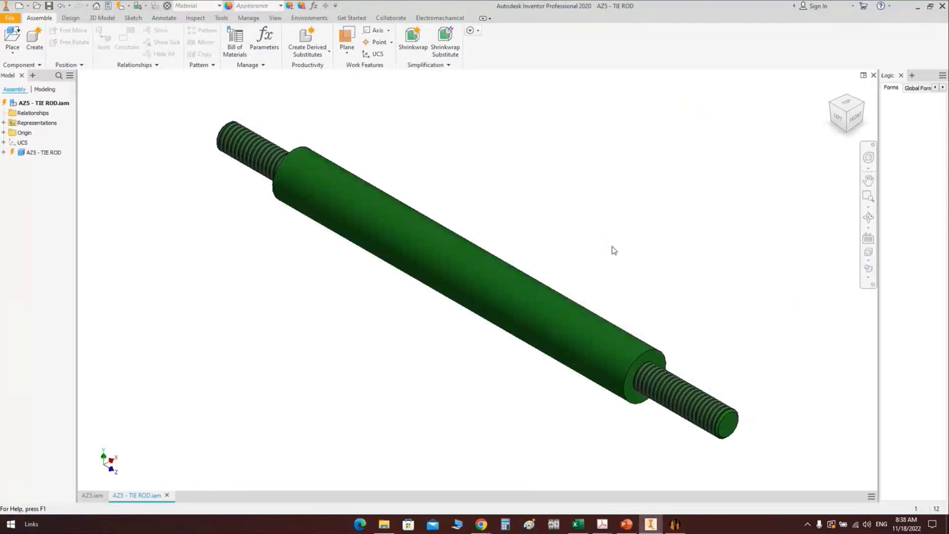
pyautogui.press('Home')
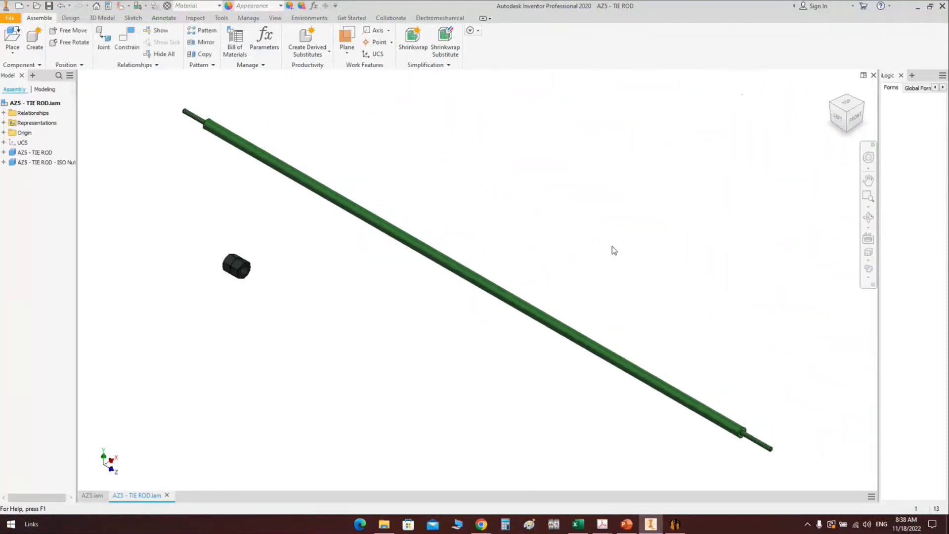
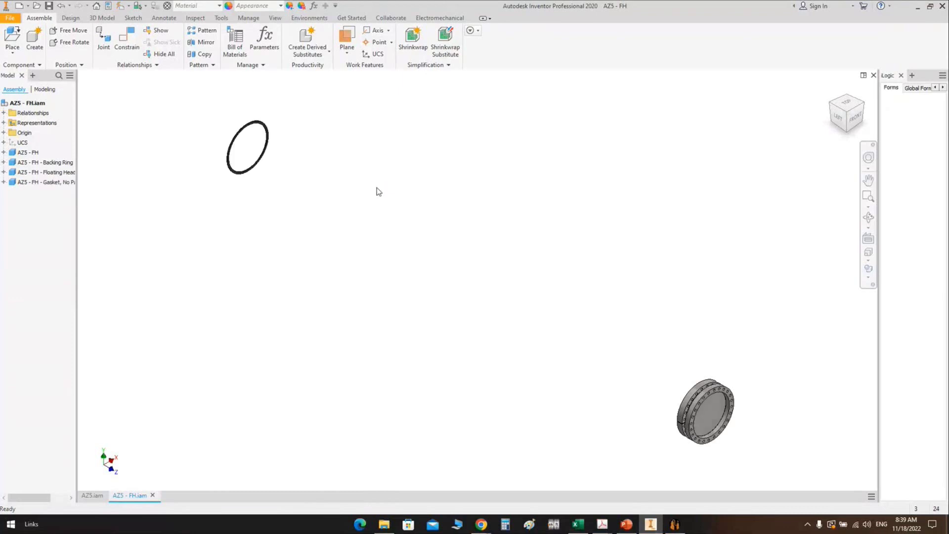
# Check the floating head parts from the ViewCube LEFT view, then a corner view
pyautogui.click(844, 120)
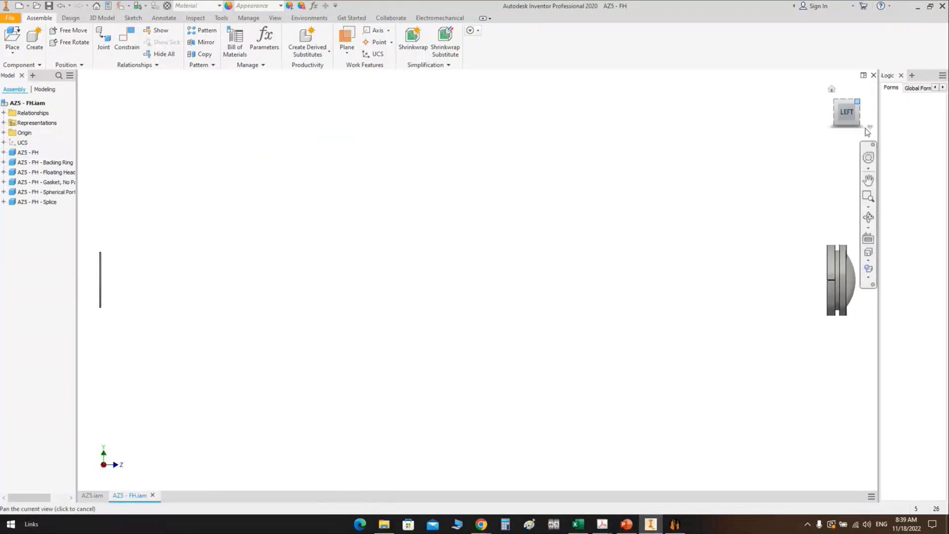
pyautogui.click(857, 101)
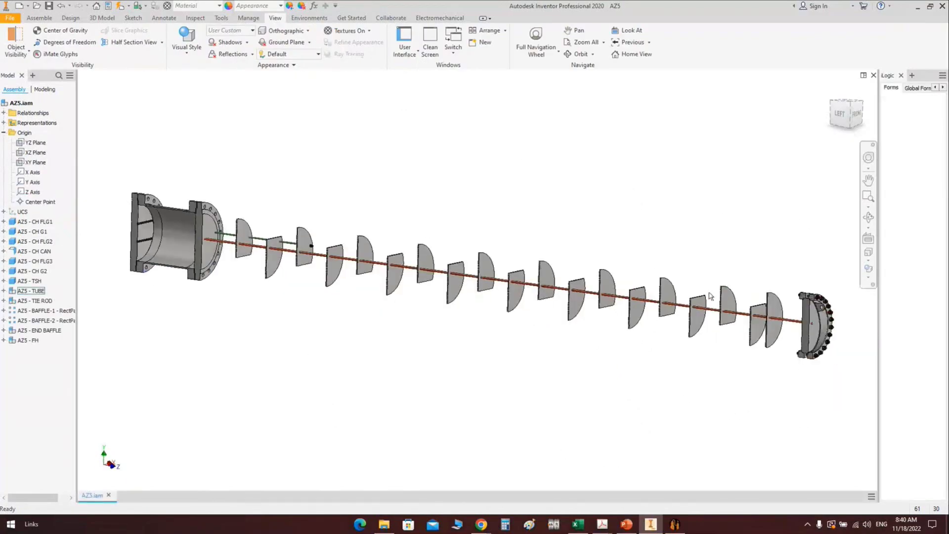
# Orbit and zoom the AZ5 assembly to an angled side view of the baffles
pyautogui.click(868, 218)
pyautogui.click(868, 218)
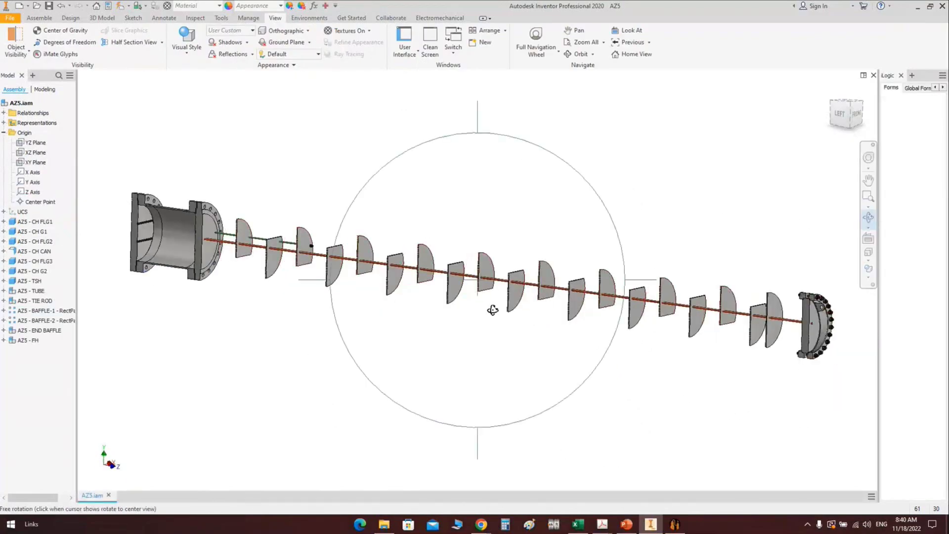
pyautogui.moveTo(491, 312); pyautogui.dragTo(423, 328)
pyautogui.moveTo(479, 296); pyautogui.dragTo(487, 328)
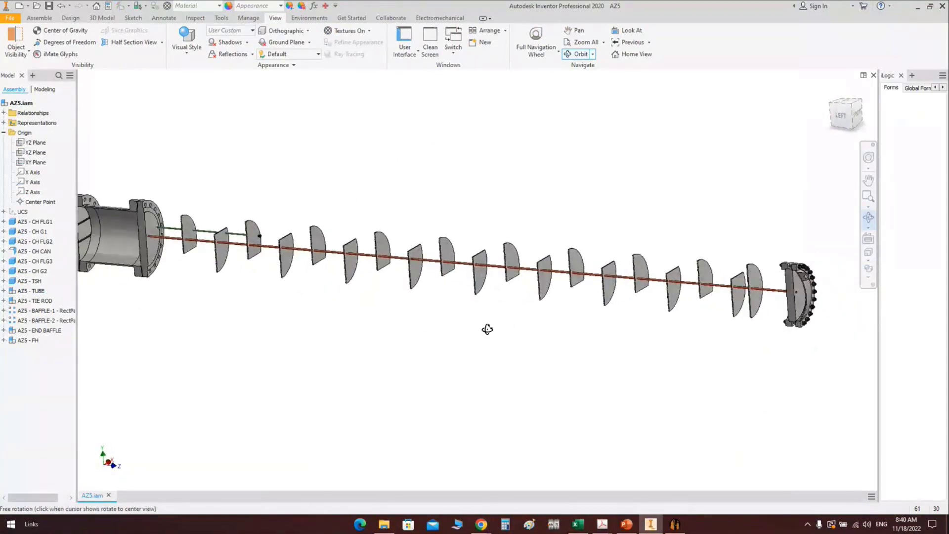
pyautogui.scroll(2, 756, 289)
pyautogui.scroll(-3, 740, 292)
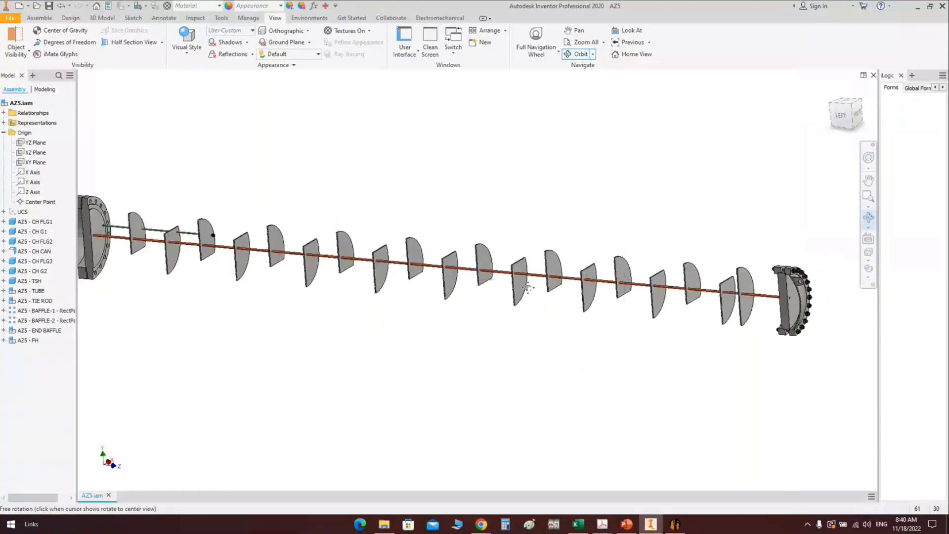
pyautogui.scroll(4, 376, 275)
pyautogui.scroll(2, 373, 275)
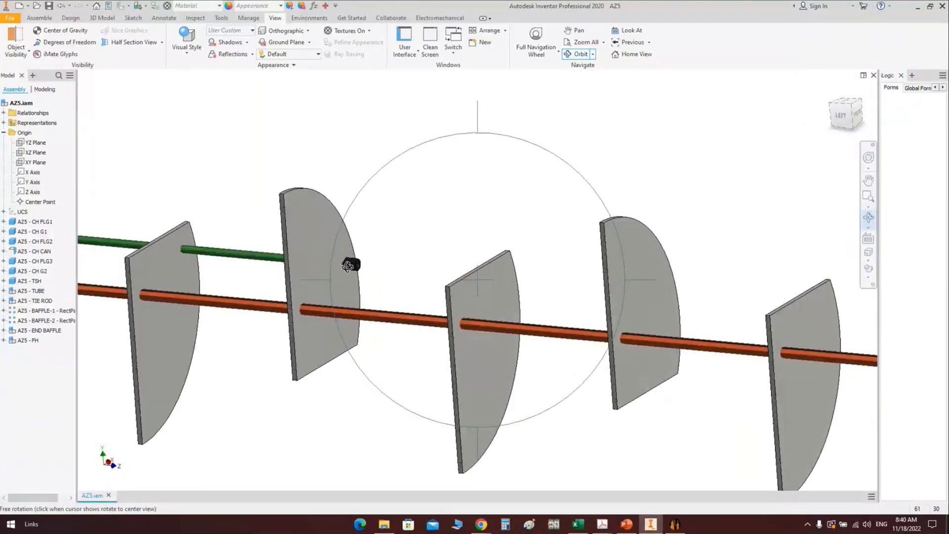
pyautogui.rightClick(389, 213)
pyautogui.click(420, 212)
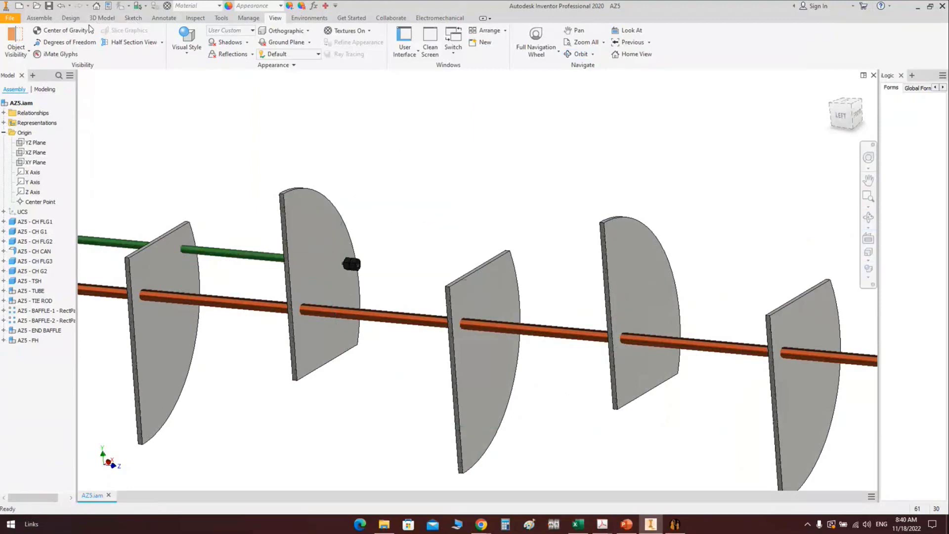
# Measure the face of the last baffle before the floating head, viewed from LEFT
pyautogui.click(39, 18)
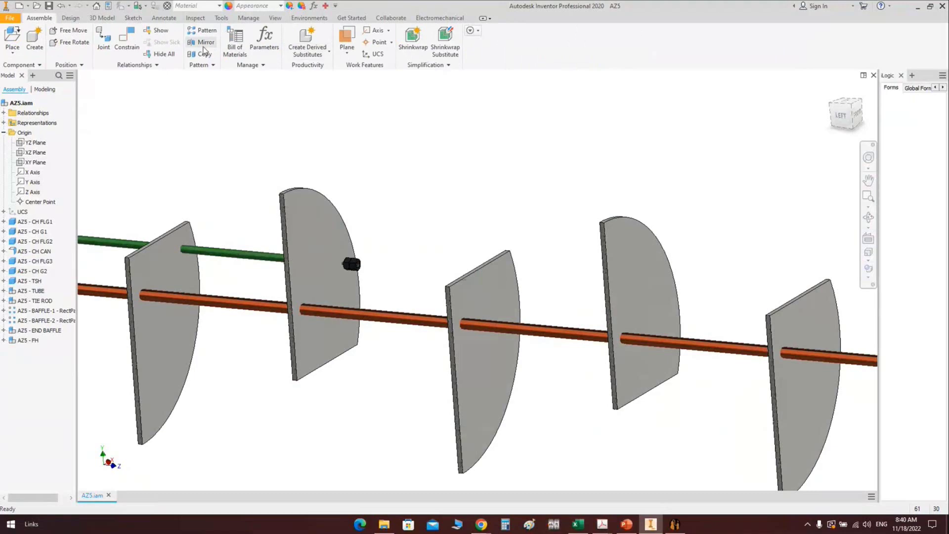
pyautogui.click(197, 19)
pyautogui.scroll(5, 410, 193)
pyautogui.scroll(-5, 410, 192)
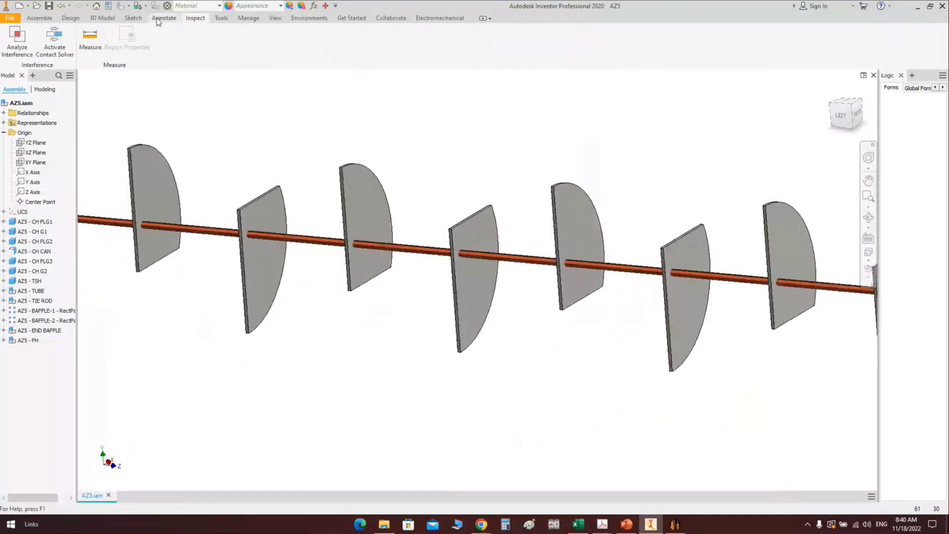
pyautogui.click(90, 38)
pyautogui.scroll(5, 744, 265)
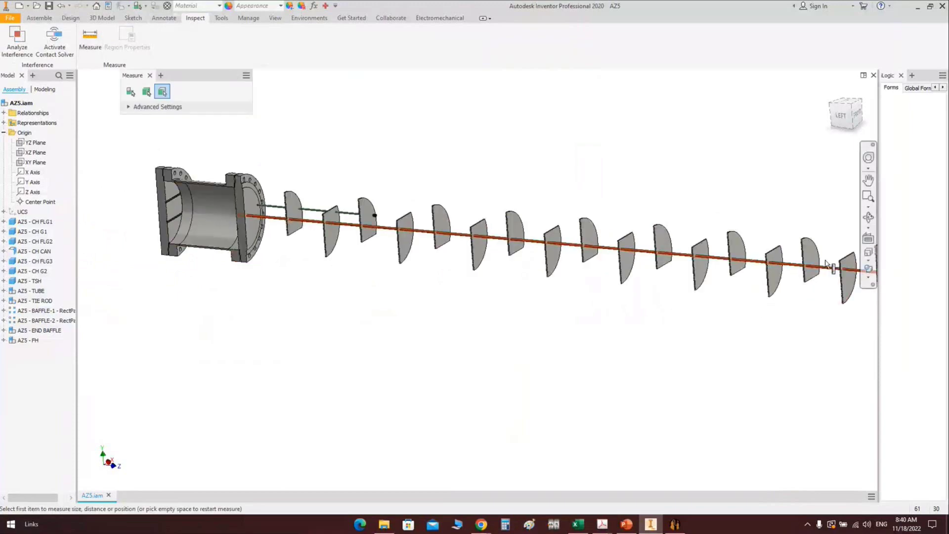
pyautogui.moveTo(815, 257); pyautogui.dragTo(743, 255, button='middle')
pyautogui.scroll(-5, 744, 255)
pyautogui.scroll(5, 740, 229)
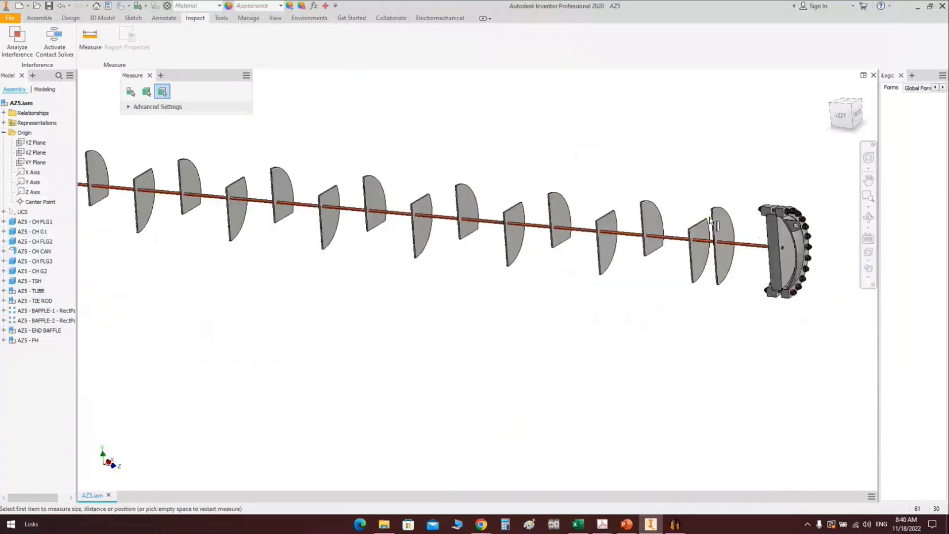
pyautogui.scroll(-5, 730, 217)
pyautogui.click(730, 217)
pyautogui.scroll(4, 378, 146)
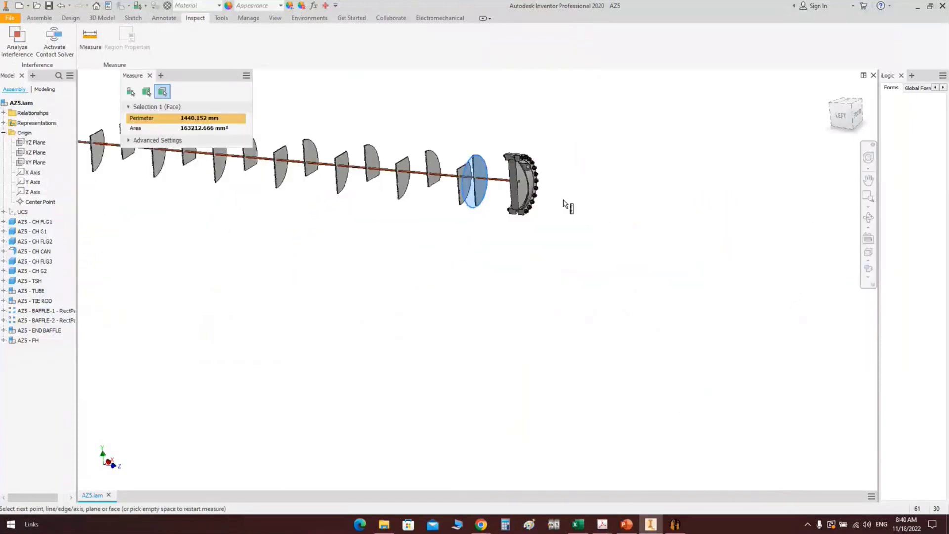
pyautogui.click(841, 115)
pyautogui.scroll(-5, 500, 267)
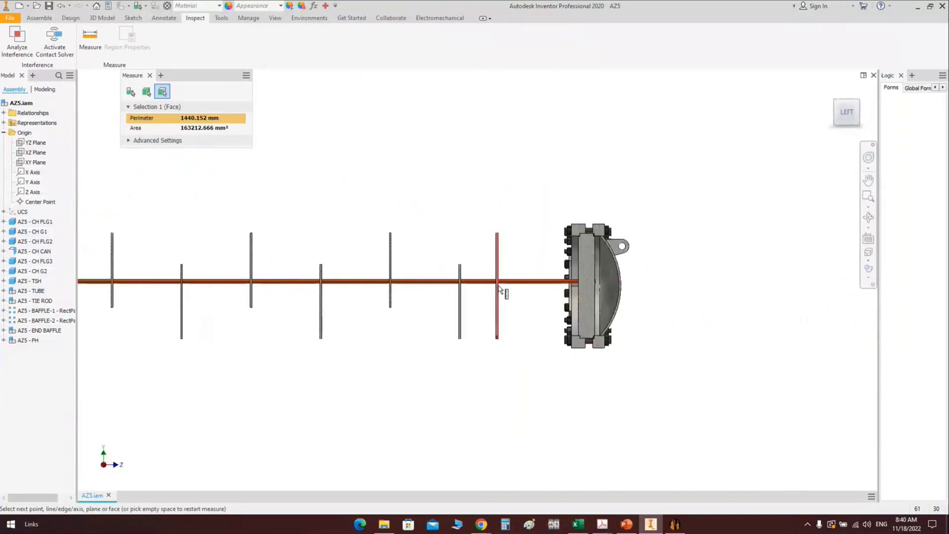
pyautogui.click(150, 75)
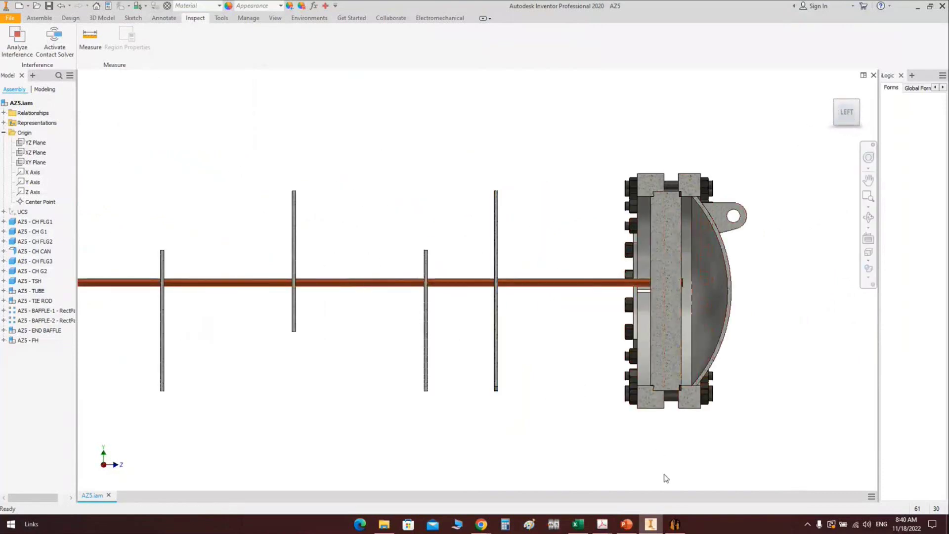
# Set the END BAFFLE Location to 5850 mm, save, and return to Inventor
pyautogui.click(674, 524)
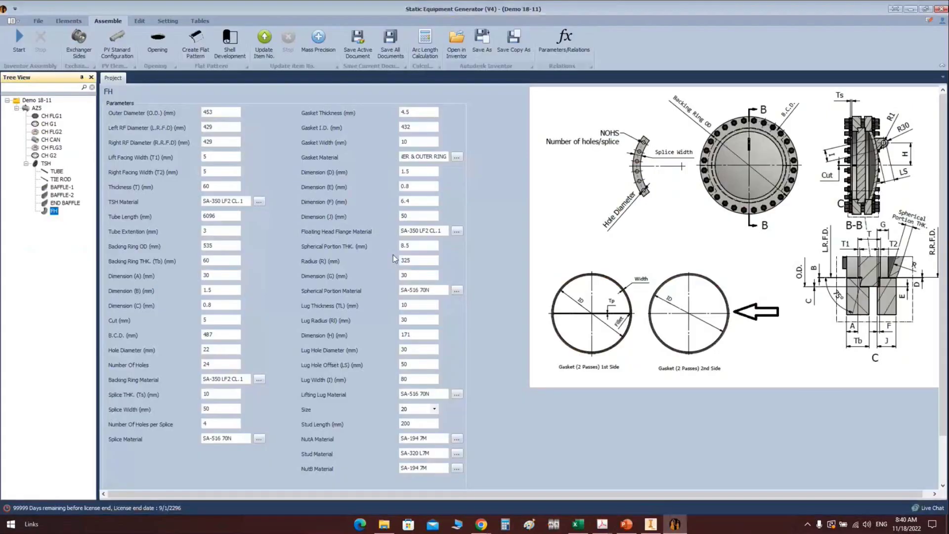
pyautogui.click(76, 205)
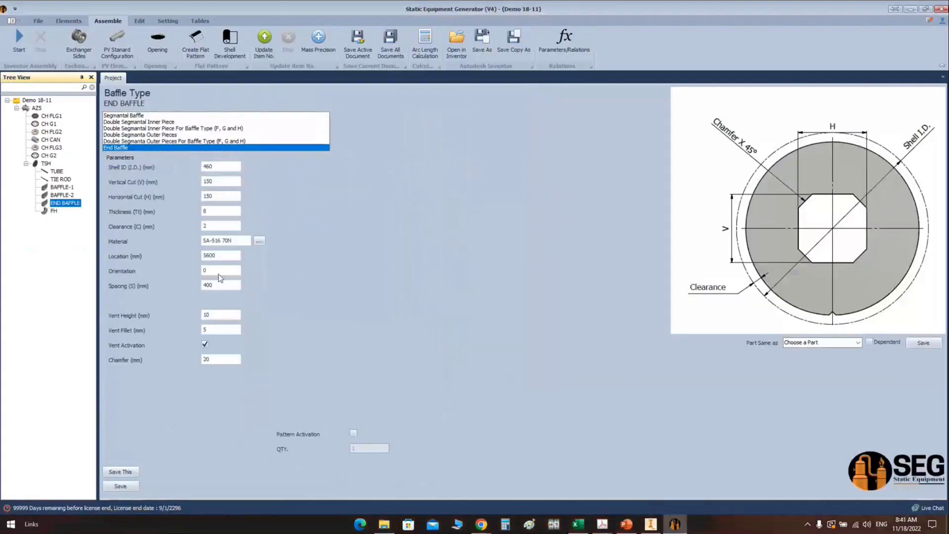
pyautogui.click(213, 255)
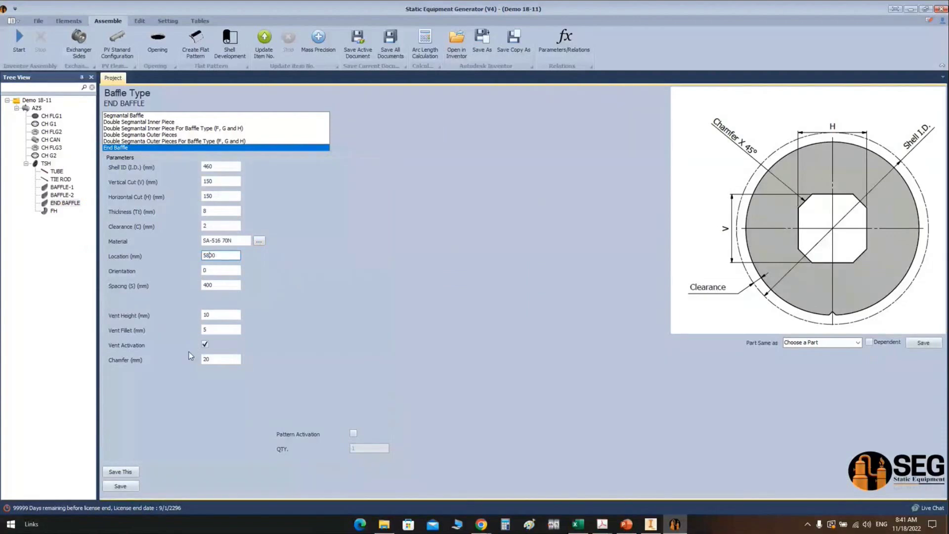
pyautogui.press('BackSpace')
pyautogui.press('BackSpace')
pyautogui.write('50')
pyautogui.click(127, 487)
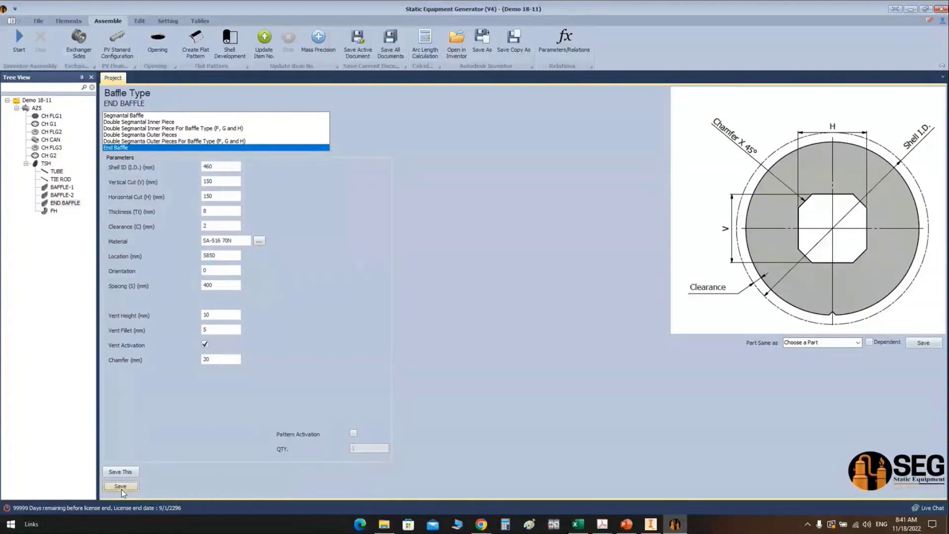
pyautogui.click(650, 522)
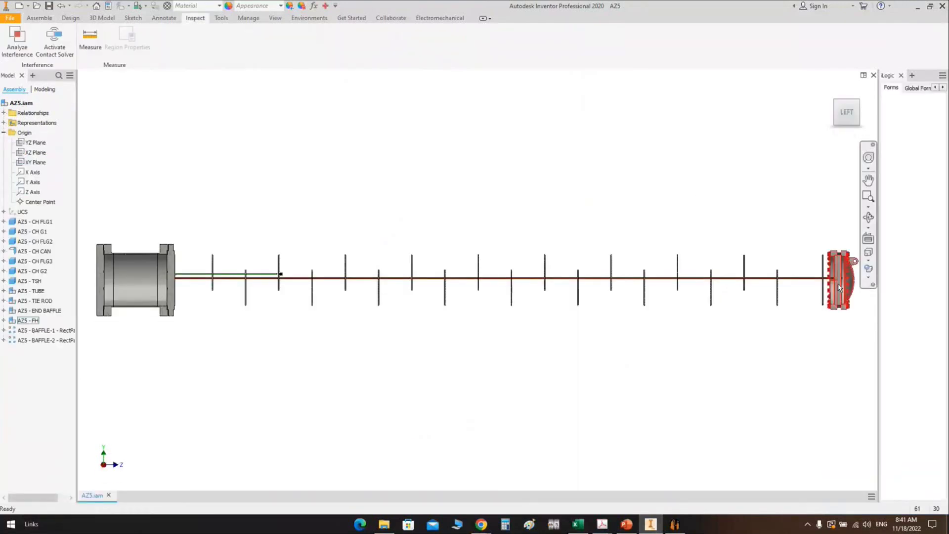
# Orbit around the end baffle, then reset its Location in SEG to 5800 mm and save
pyautogui.scroll(5, 829, 264)
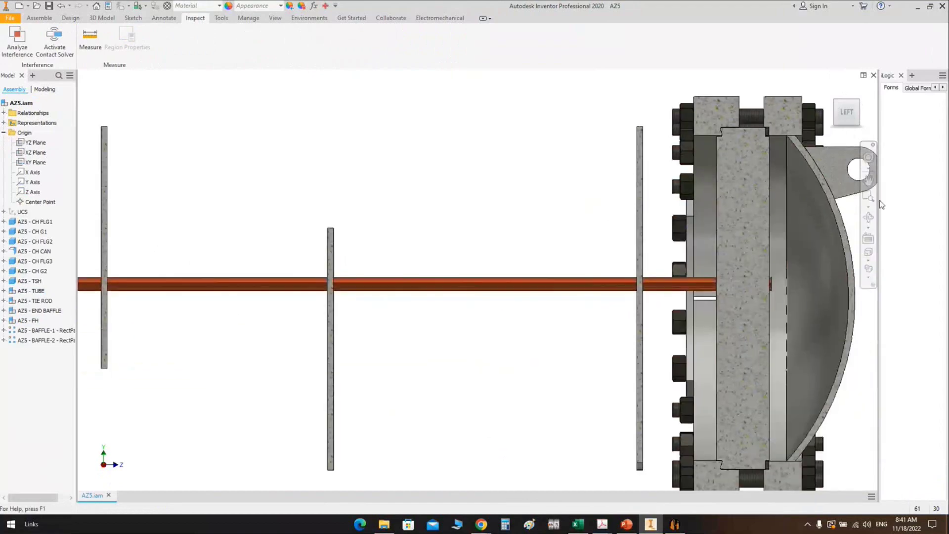
pyautogui.click(868, 218)
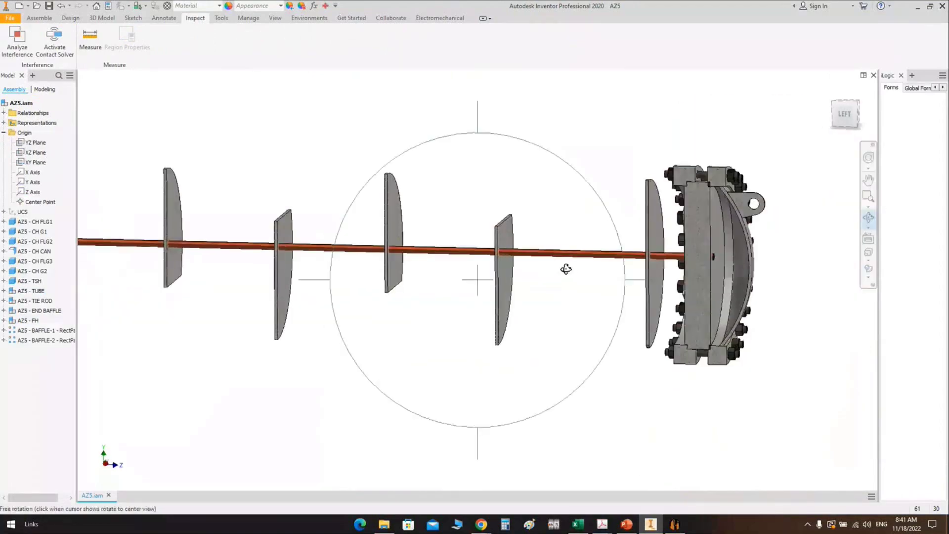
pyautogui.moveTo(567, 269); pyautogui.dragTo(612, 123)
pyautogui.rightClick(612, 122)
pyautogui.press('Escape')
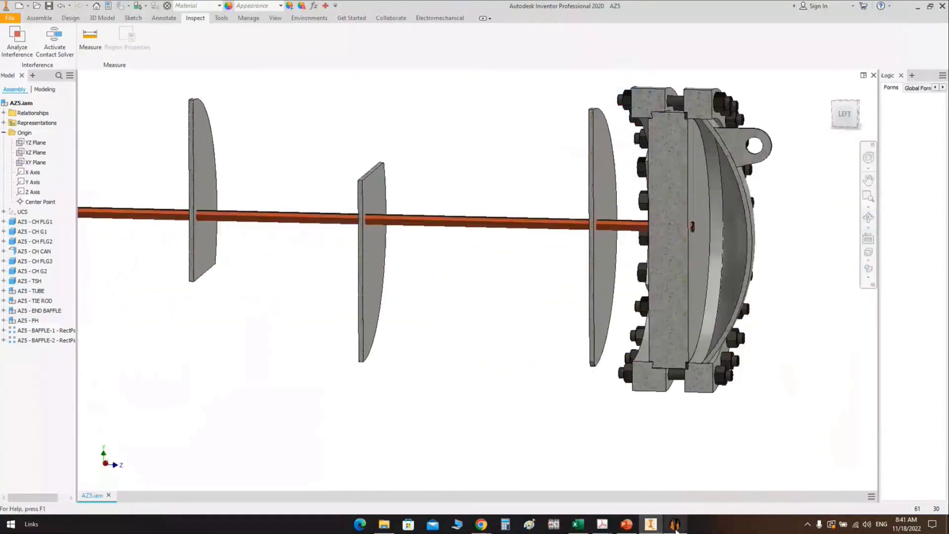
pyautogui.hotkey('alt', 'Tab')
pyautogui.click(211, 256)
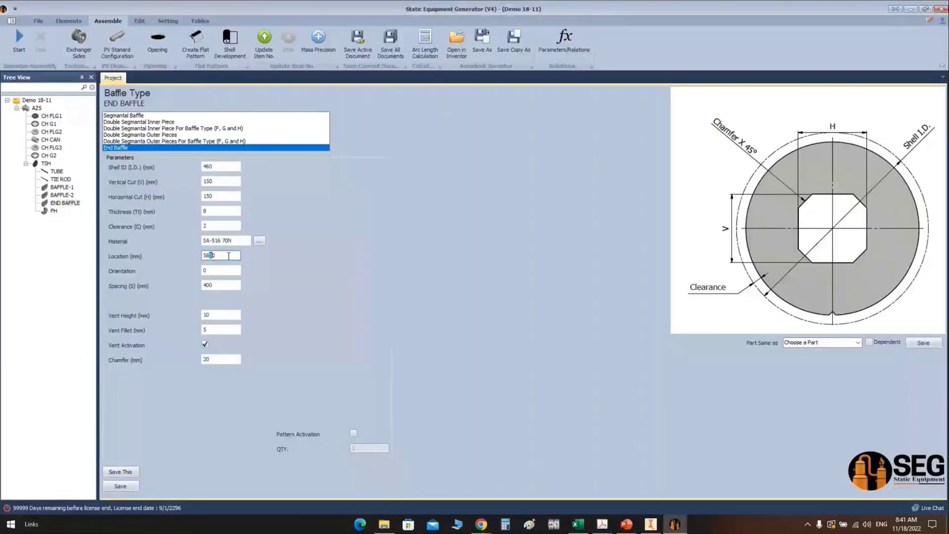
pyautogui.click(120, 486)
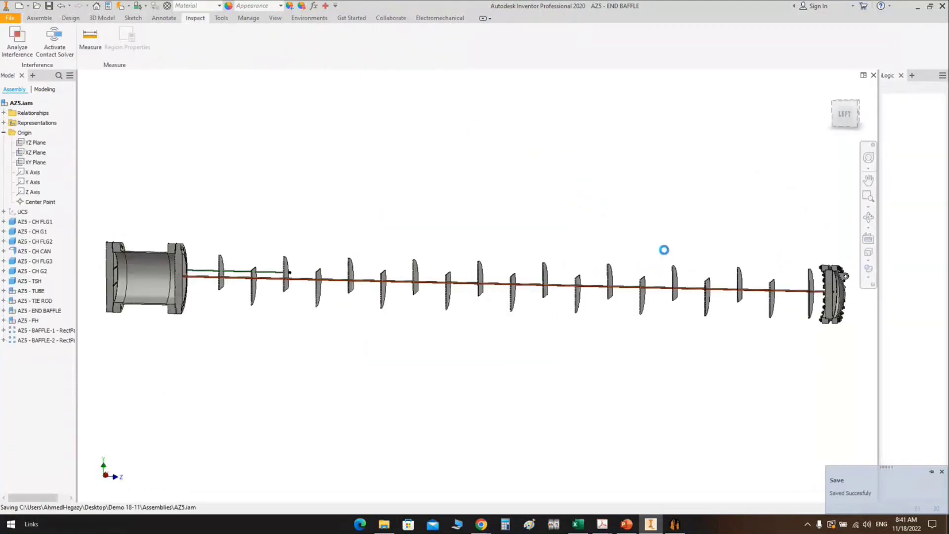
# Measure the 4854 mm distance from the end baffle face to the tie-rod nut
pyautogui.click(90, 37)
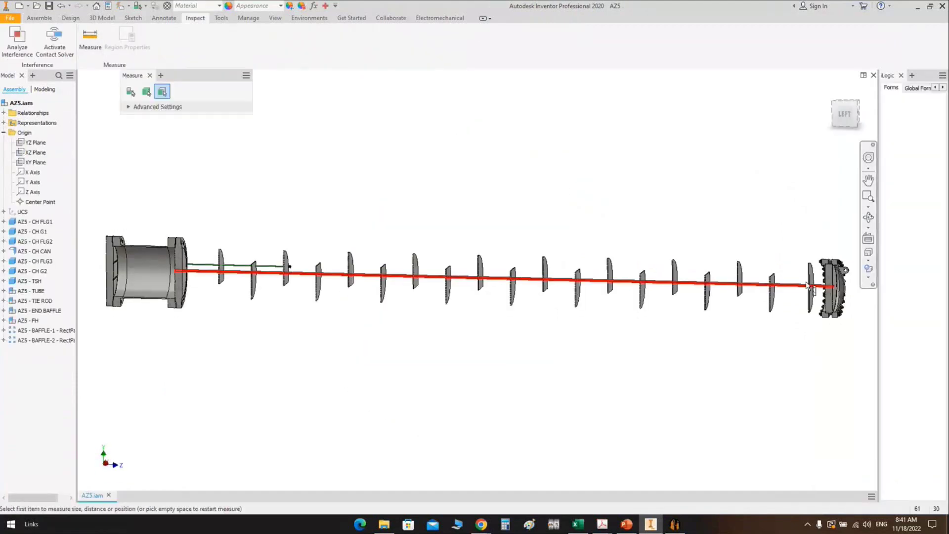
pyautogui.scroll(-4, 829, 257)
pyautogui.click(829, 258)
pyautogui.scroll(5, 152, 222)
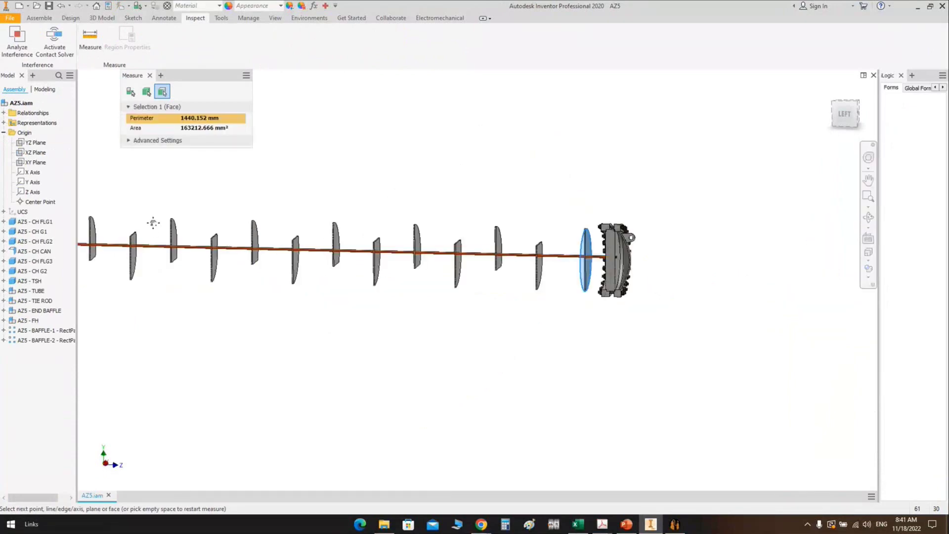
pyautogui.scroll(-8, 167, 282)
pyautogui.scroll(-2, 167, 282)
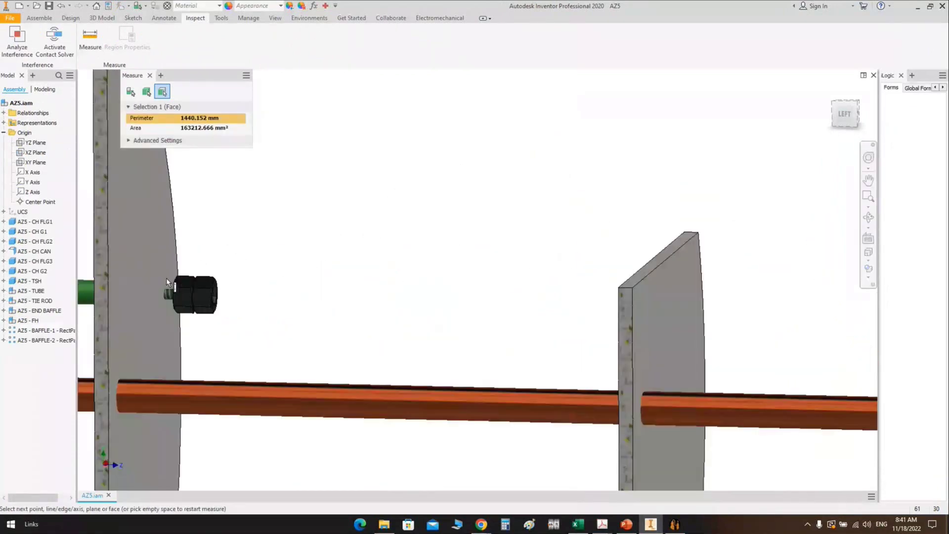
pyautogui.scroll(-3, 167, 283)
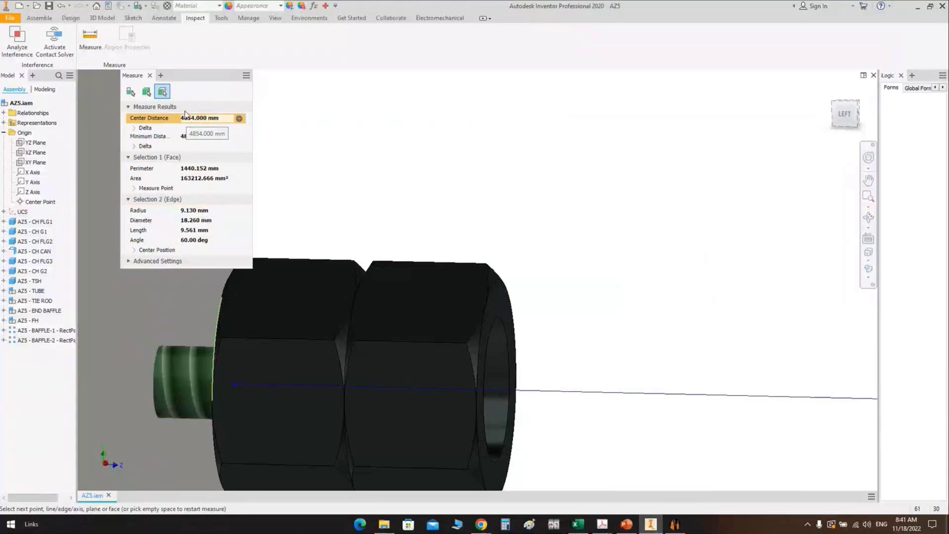
pyautogui.click(149, 75)
pyautogui.scroll(-5, 491, 146)
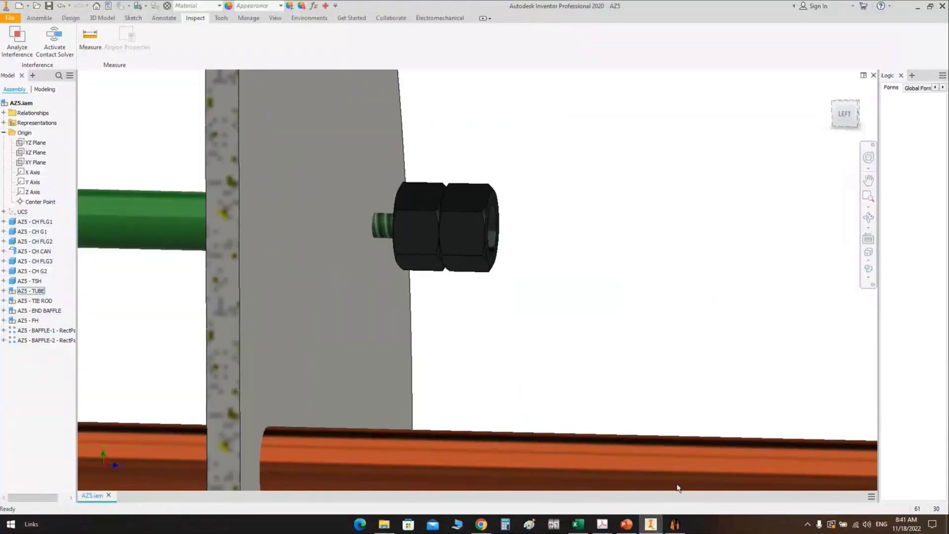
pyautogui.click(674, 524)
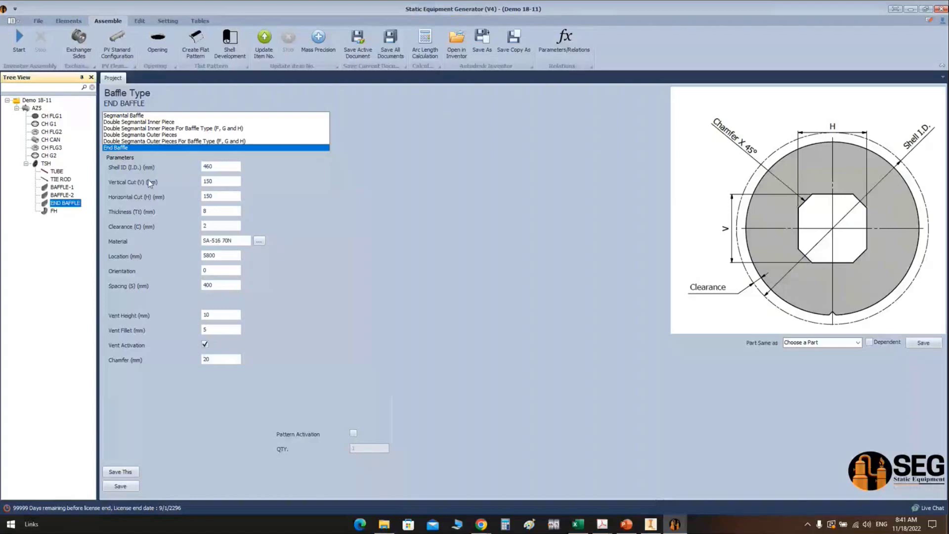
# Change the TIE ROD T.R. Length from 5000 to 5854 mm, save, and regenerate AZ5 in Inventor
pyautogui.click(60, 179)
pyautogui.click(210, 113)
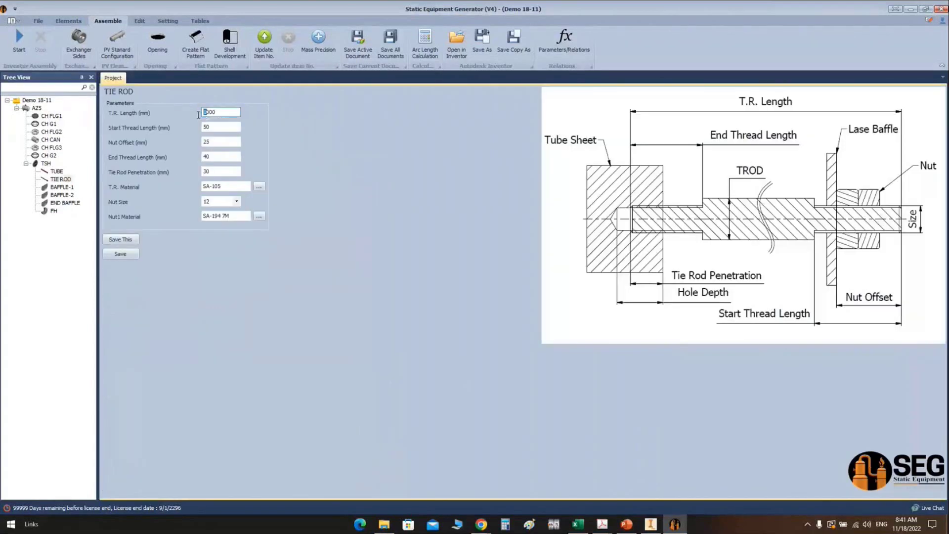
pyautogui.moveTo(225, 112); pyautogui.dragTo(208, 111)
pyautogui.write('854')
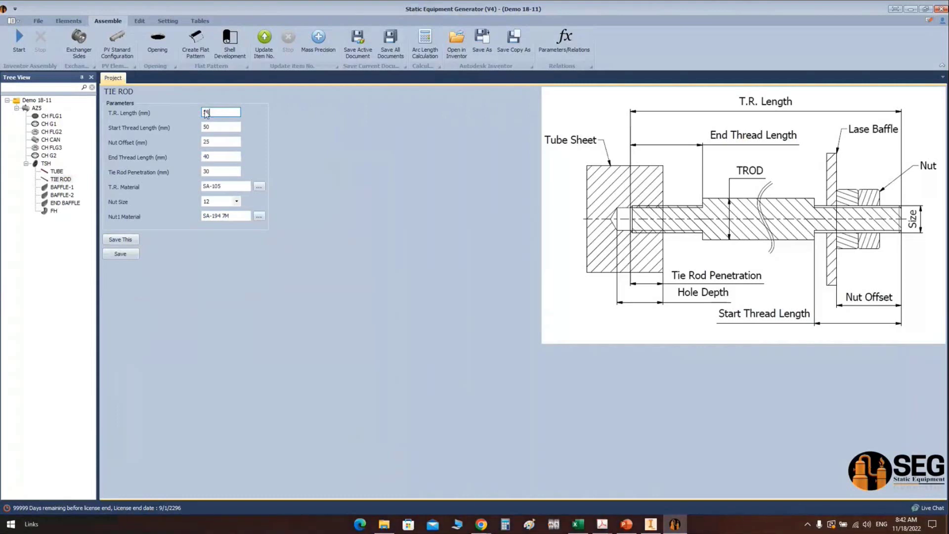
pyautogui.click(134, 253)
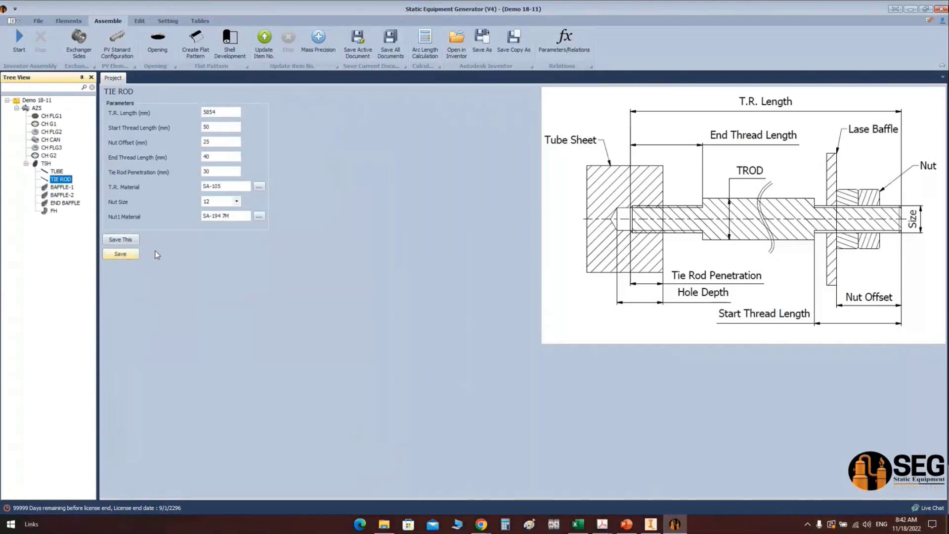
pyautogui.click(20, 45)
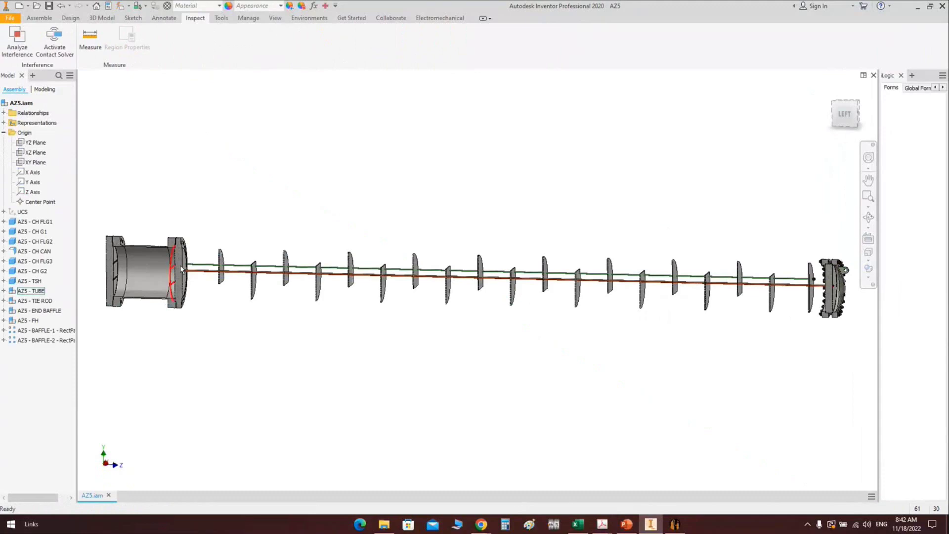
pyautogui.scroll(5, 181, 269)
pyautogui.click(643, 503)
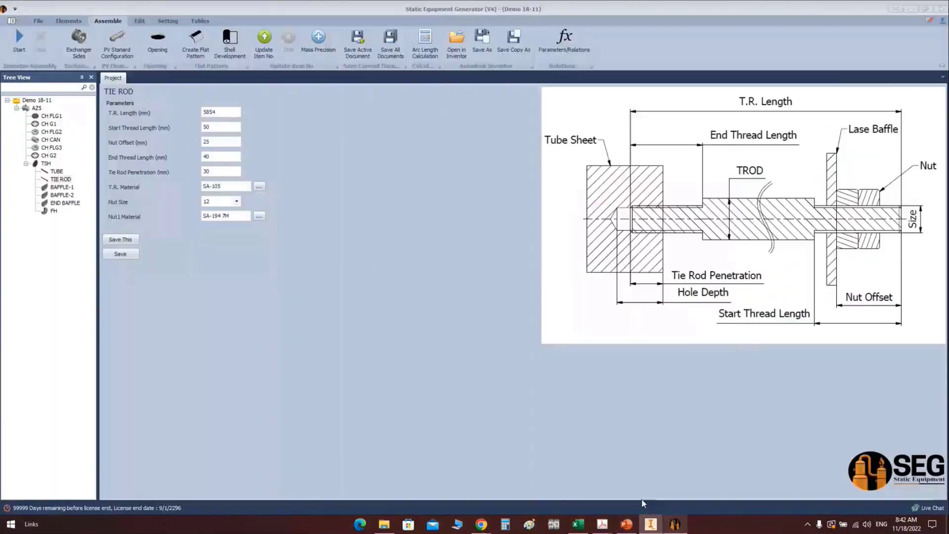
# Open TSH Holing for tubesheet TSH, review the HTRI tube table, and start holing
pyautogui.click(34, 164)
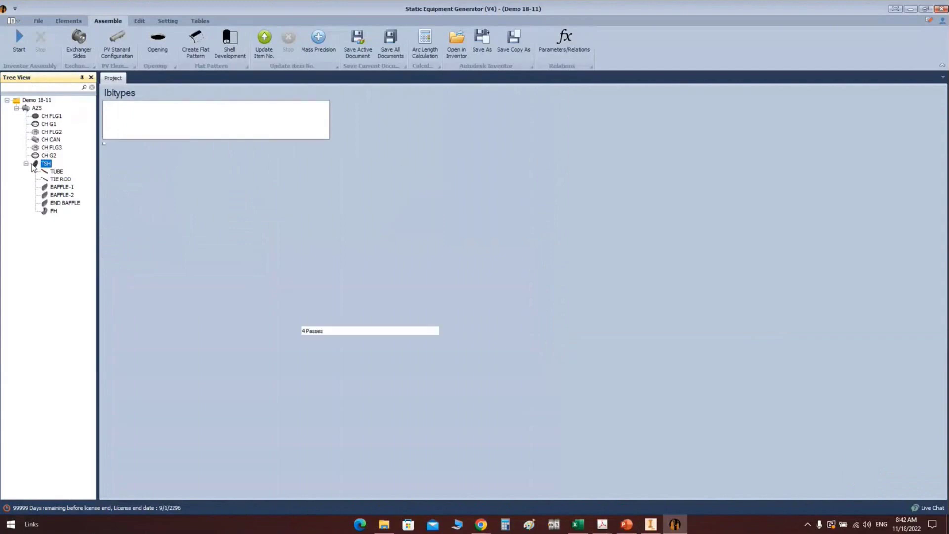
pyautogui.scroll(-2, 198, 435)
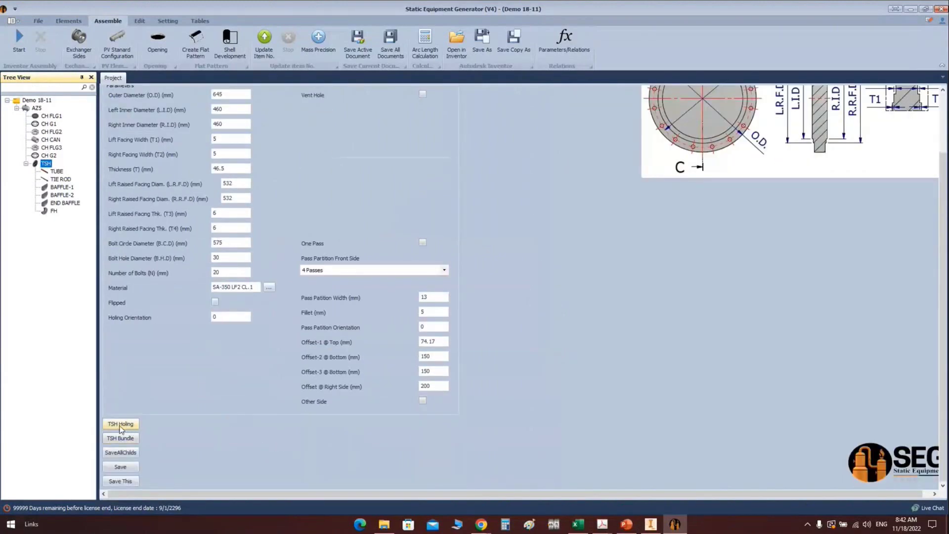
pyautogui.click(120, 426)
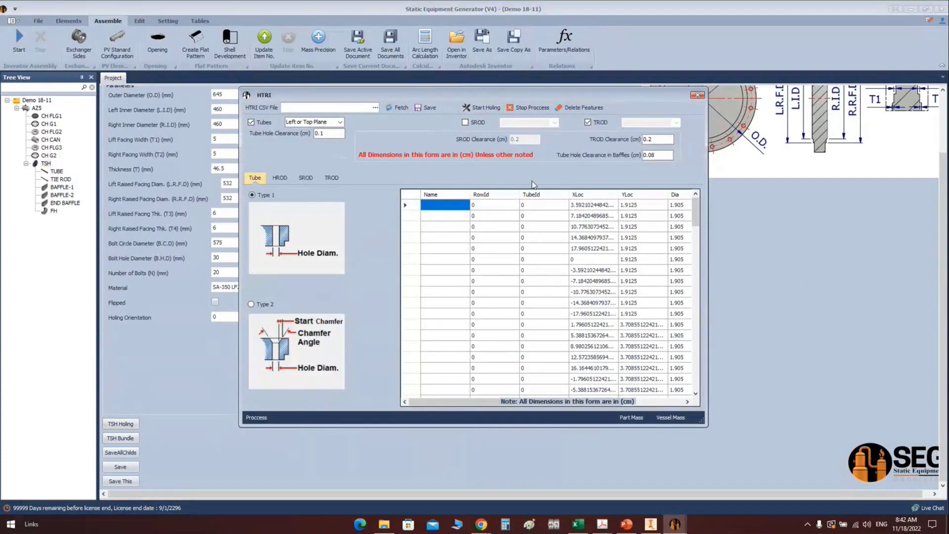
pyautogui.moveTo(696, 211)
pyautogui.mouseDown()
pyautogui.moveTo(702, 380)
pyautogui.moveTo(709, 207)
pyautogui.mouseUp()
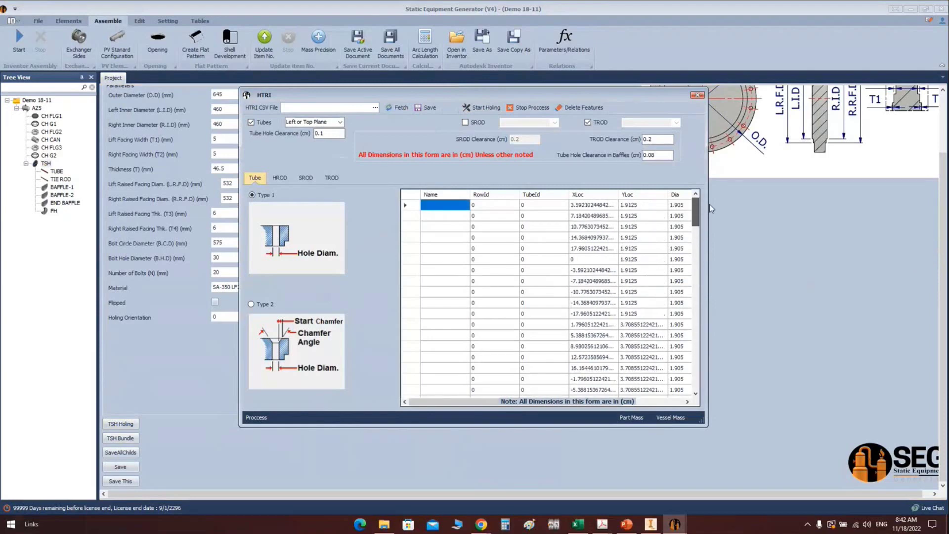
pyautogui.click(474, 108)
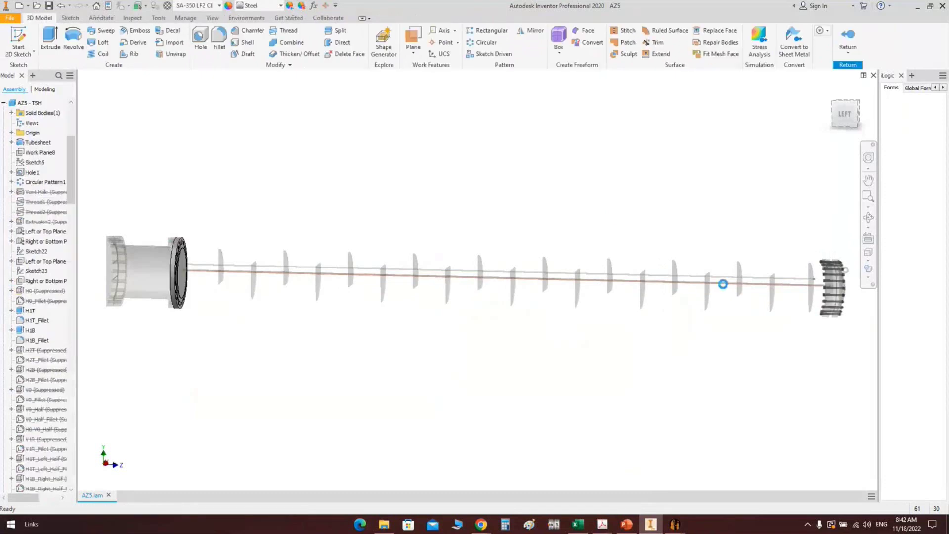
# Inspect the tubesheet's new tube holes close up, editing the tubesheet in place and back
pyautogui.click(845, 114)
pyautogui.keyDown('shift'); pyautogui.moveTo(605, 175); pyautogui.dragTo(410, 306, button='middle'); pyautogui.keyUp('shift')
pyautogui.scroll(-4, 394, 295)
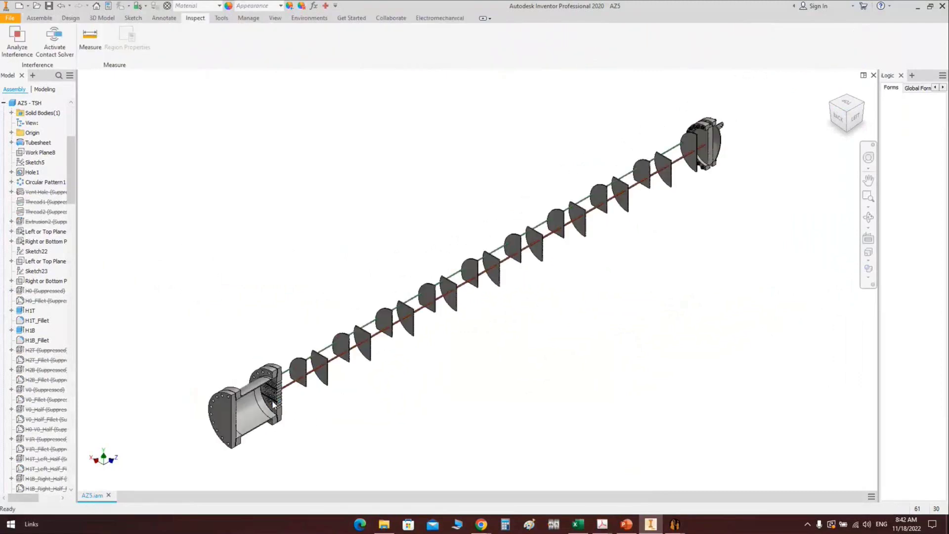
pyautogui.doubleClick(273, 403)
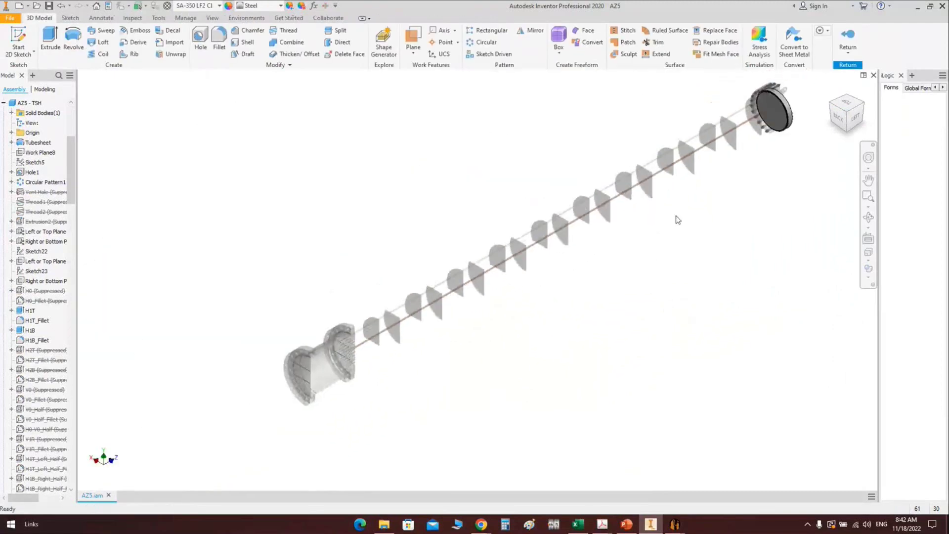
pyautogui.doubleClick(275, 409)
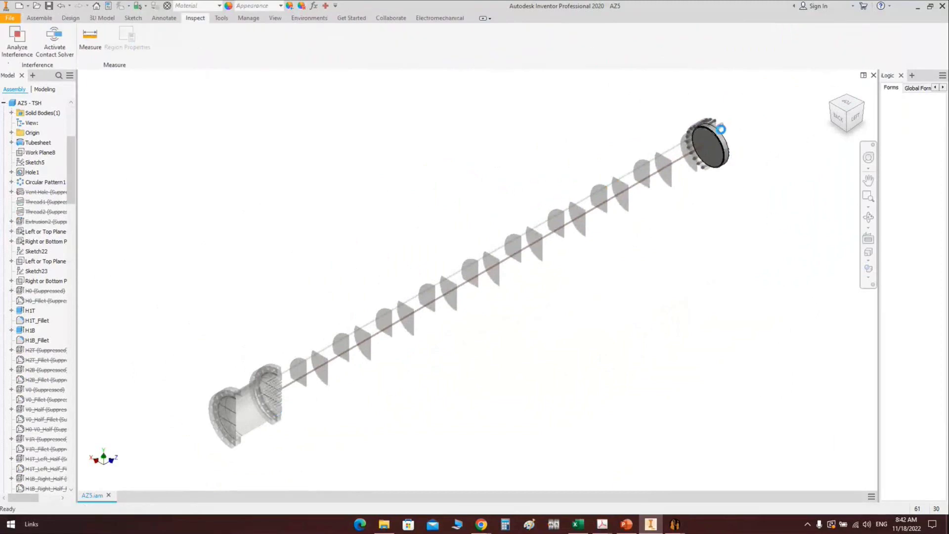
pyautogui.doubleClick(720, 129)
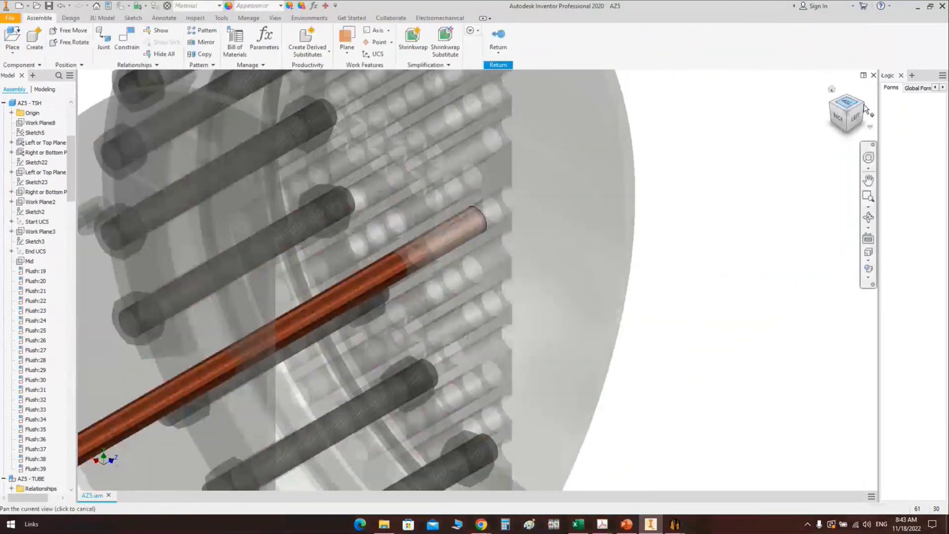
pyautogui.press('F6')
pyautogui.scroll(5, 612, 356)
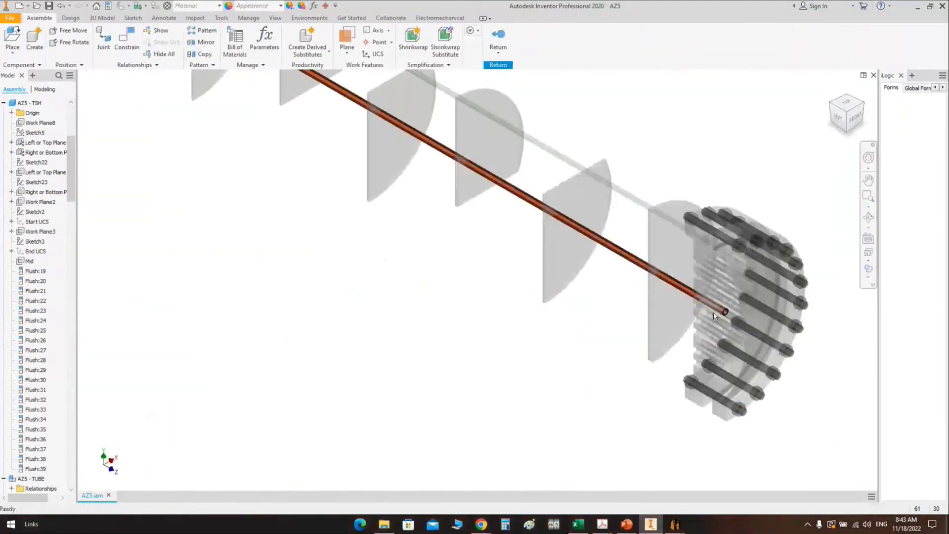
pyautogui.scroll(-4, 547, 309)
pyautogui.scroll(6, 203, 205)
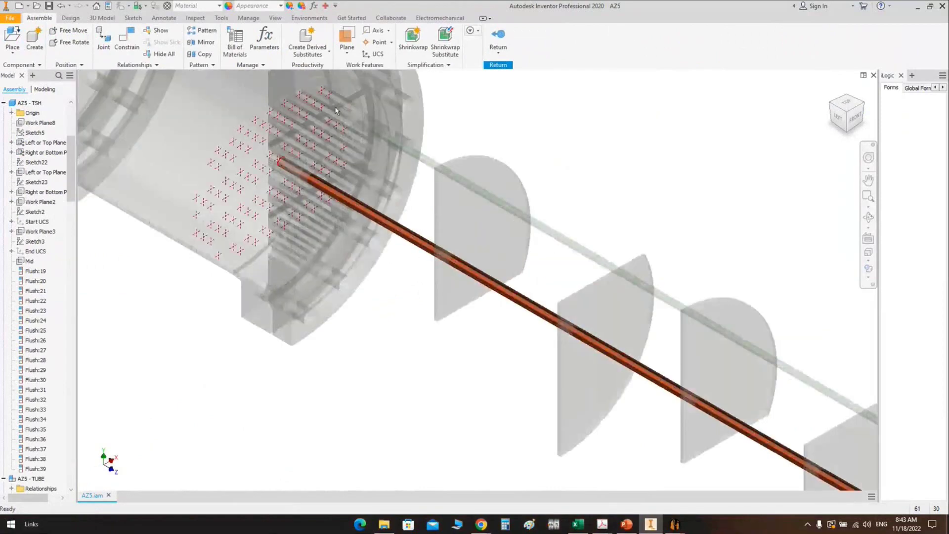
pyautogui.doubleClick(322, 186)
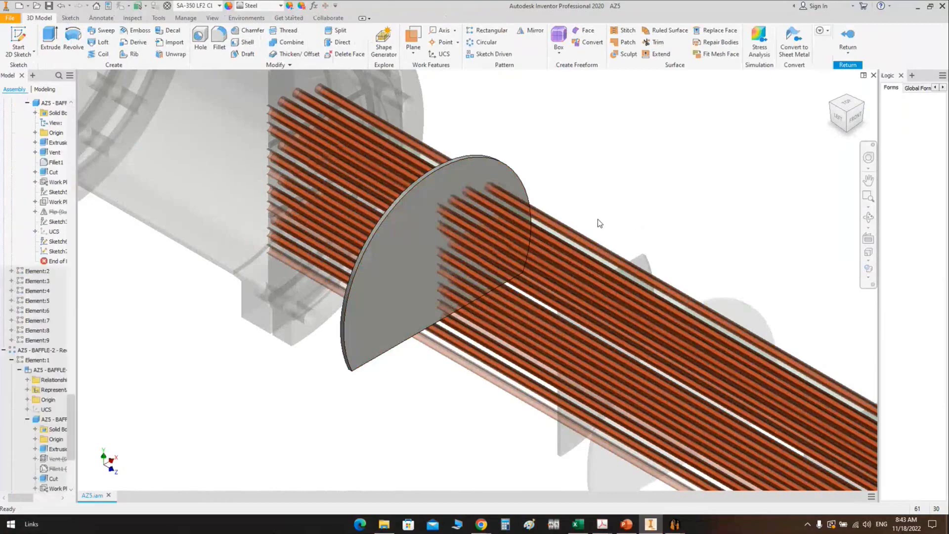
# Exit the tubesheet edit, then enter and leave an in-place edit of a baffle
pyautogui.doubleClick(626, 206)
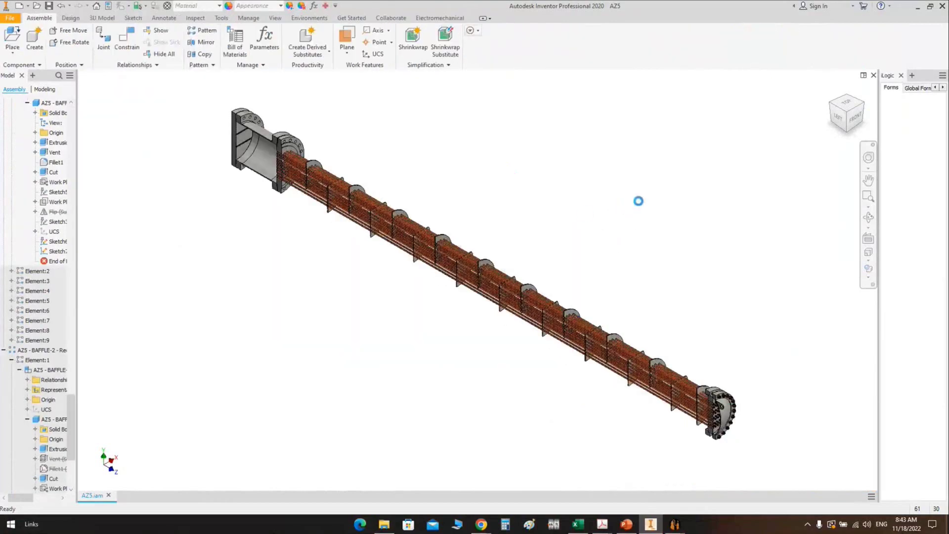
pyautogui.doubleClick(639, 205)
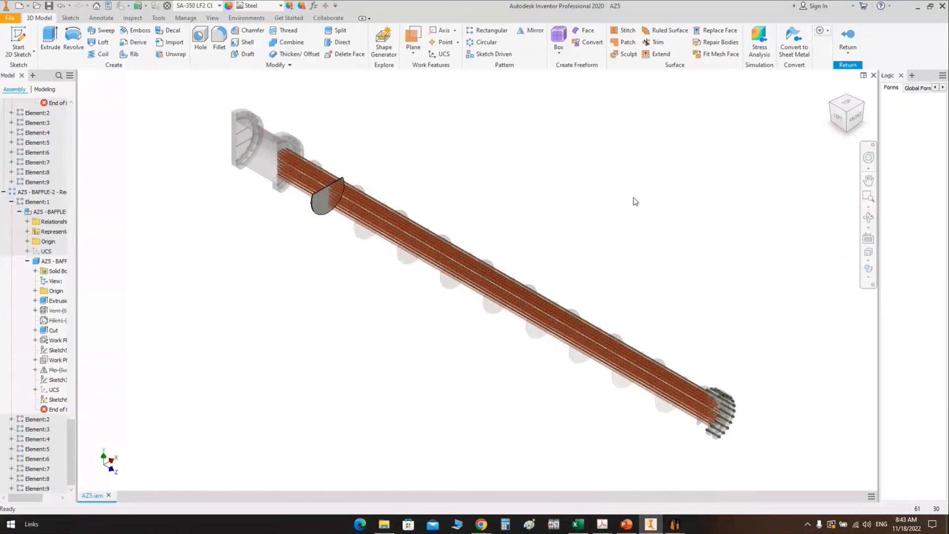
pyautogui.doubleClick(635, 201)
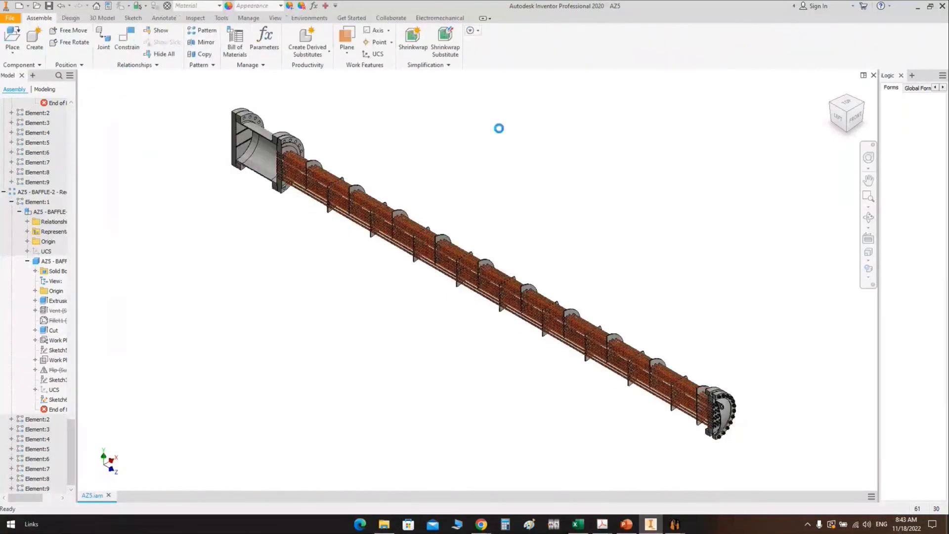
# Undo and redo the baffle change repeatedly, ending with the left-end baffle removed
pyautogui.hotkey('ctrl', 'z')
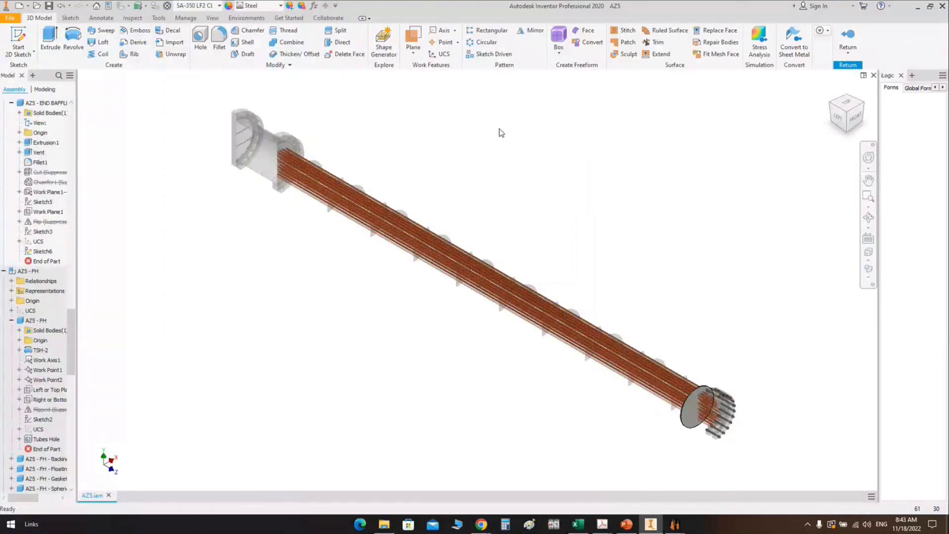
pyautogui.hotkey('ctrl', 'y')
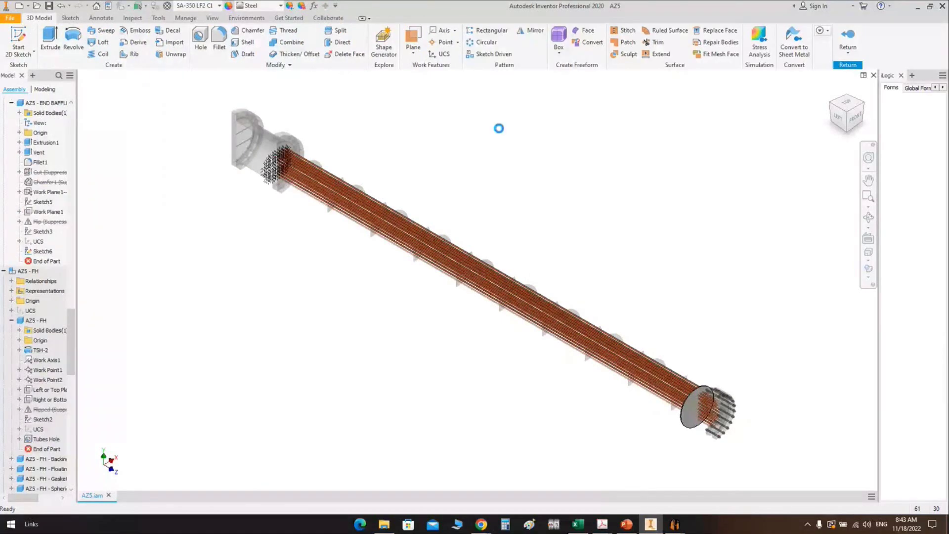
pyautogui.hotkey('ctrl', 'z')
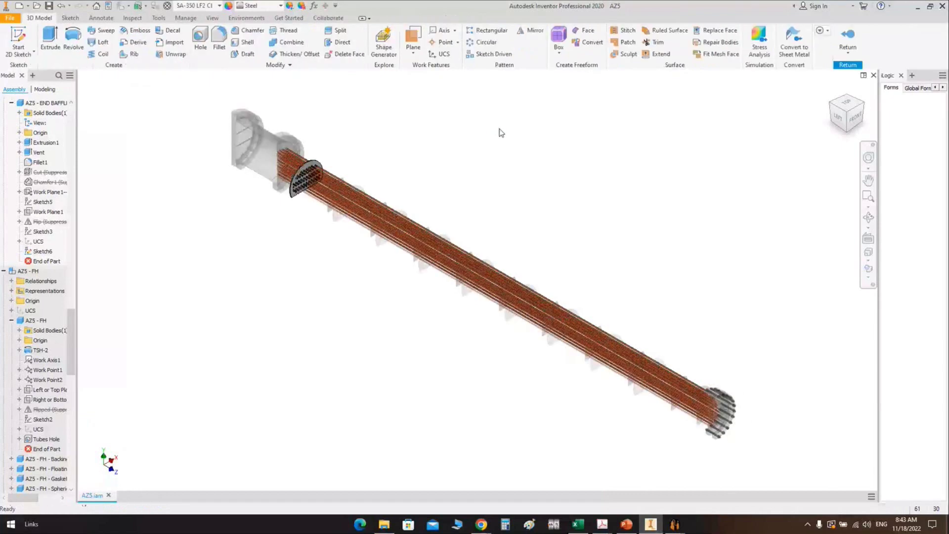
pyautogui.hotkey('ctrl', 'y')
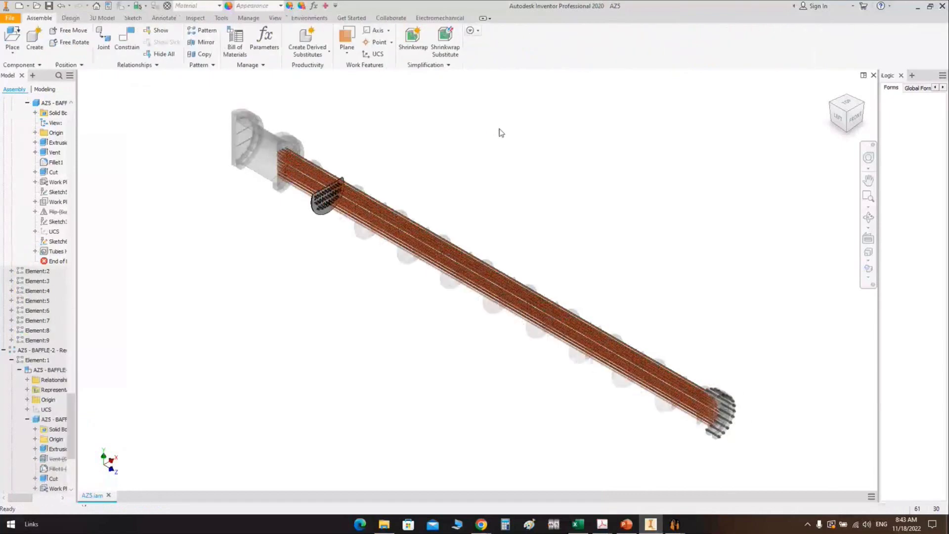
pyautogui.hotkey('ctrl', 'z')
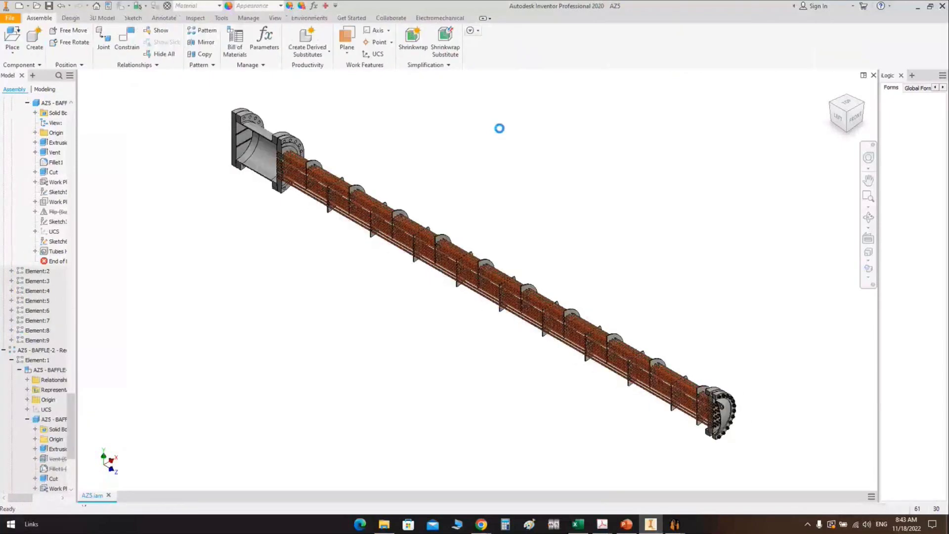
pyautogui.hotkey('ctrl', 'y')
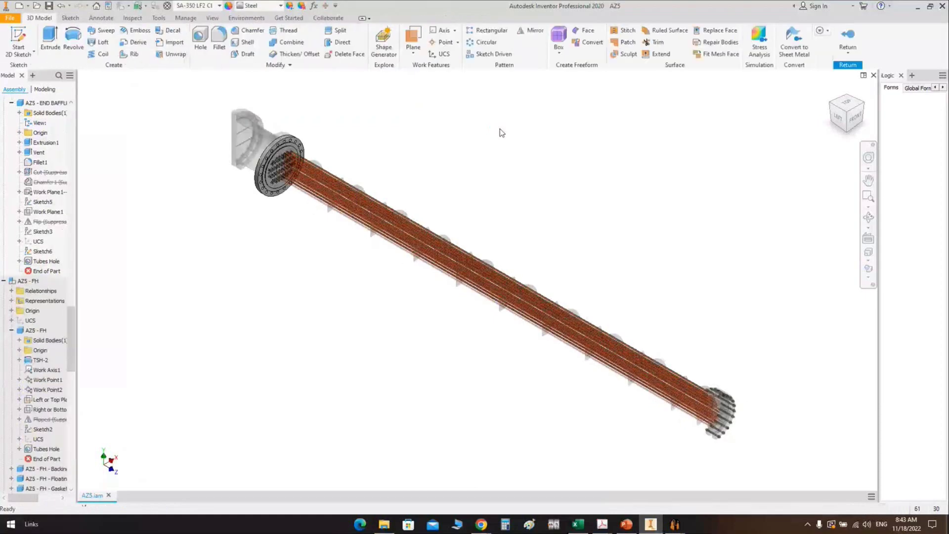
pyautogui.hotkey('ctrl', 'z')
pyautogui.hotkey('ctrl', 'z')
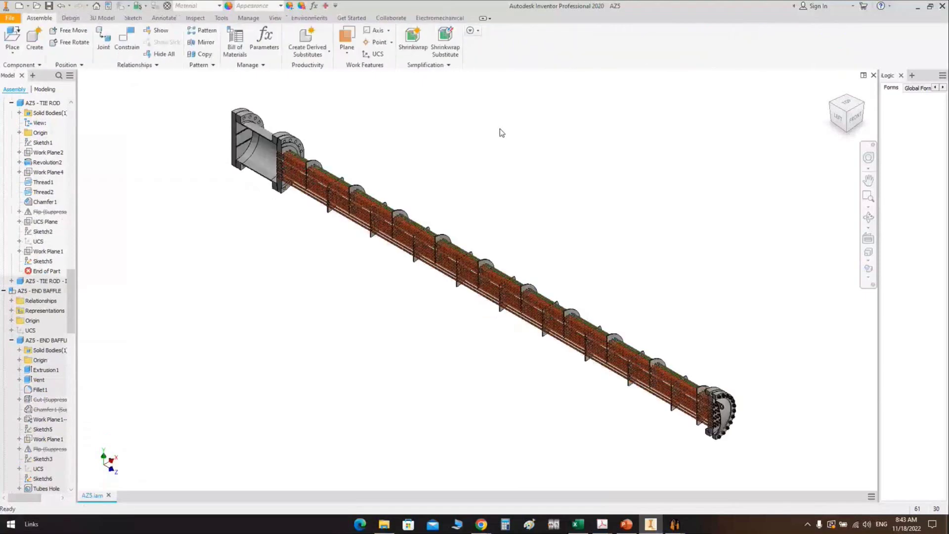
pyautogui.scroll(10, 31, 288)
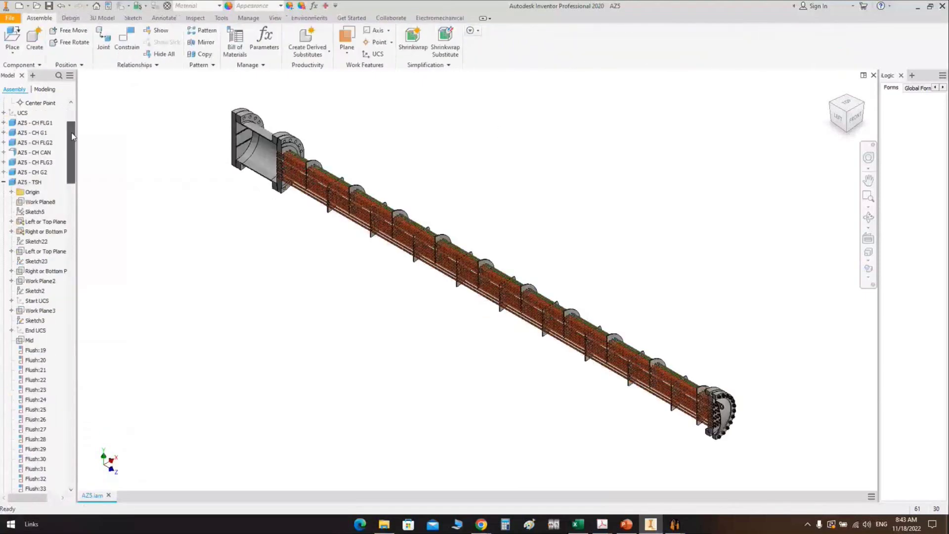
# Collapse the model tree, go to the home view, and orbit to a straight left view
pyautogui.rightClick(27, 103)
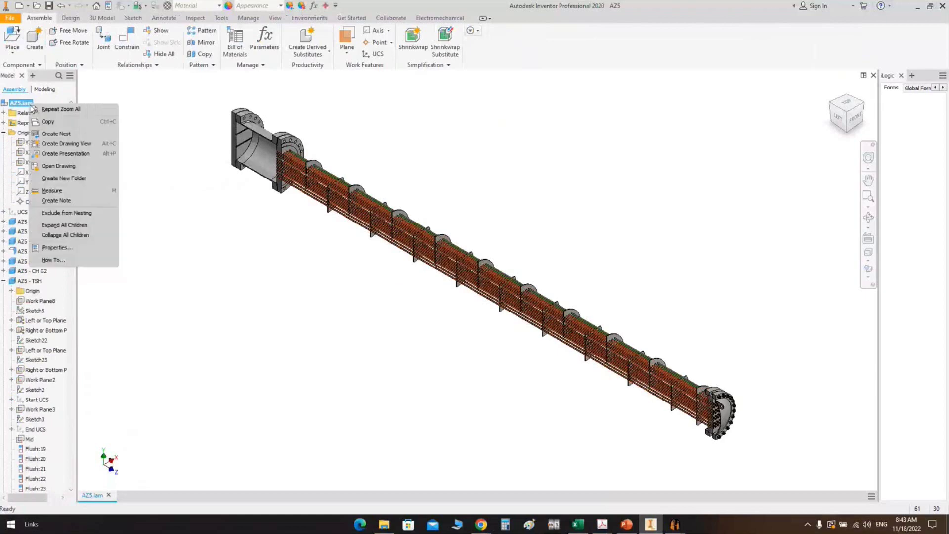
pyautogui.click(72, 235)
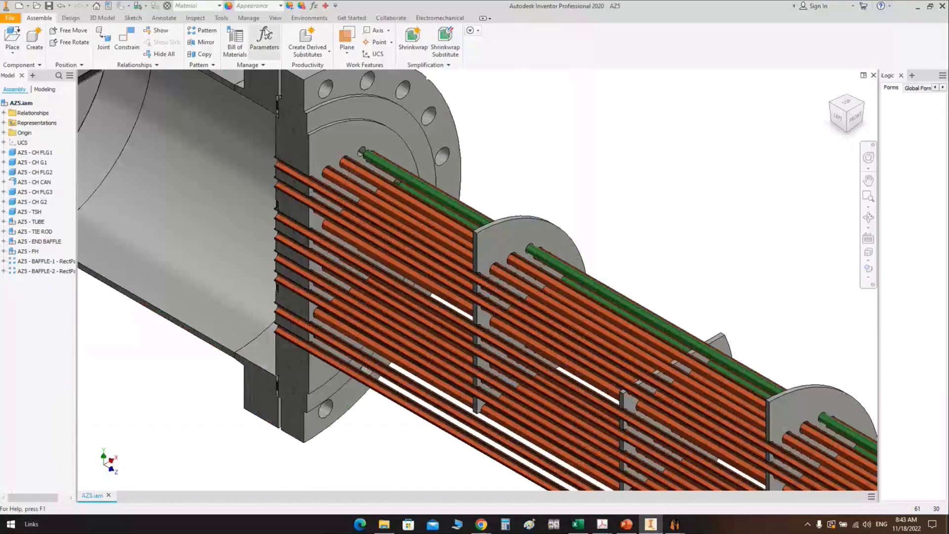
pyautogui.click(275, 18)
pyautogui.click(631, 54)
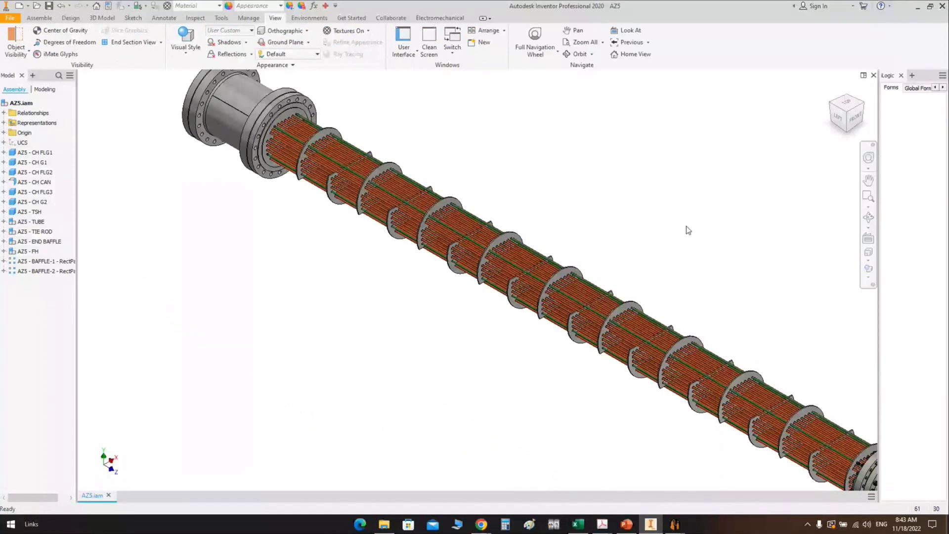
pyautogui.press('F4')
pyautogui.moveTo(685, 226); pyautogui.dragTo(483, 308)
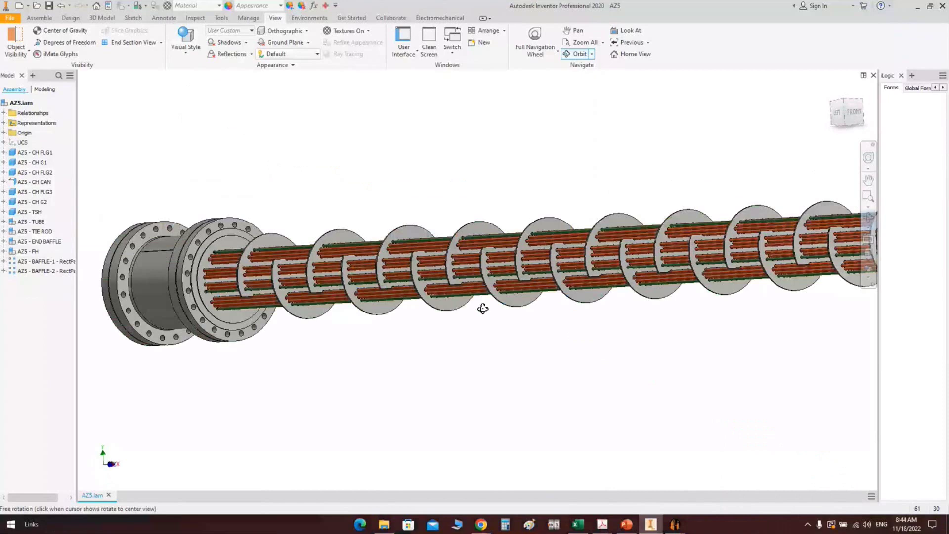
pyautogui.press('F5')
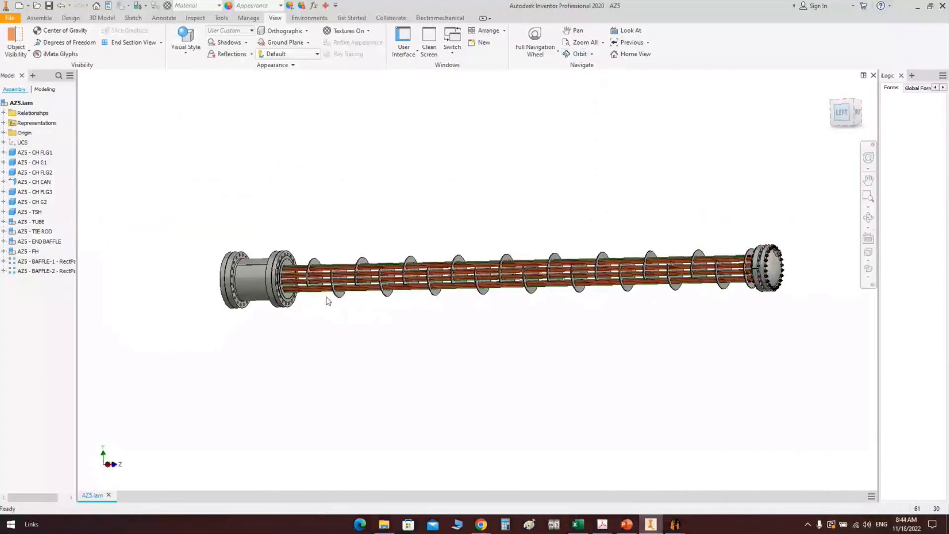
pyautogui.press('F5')
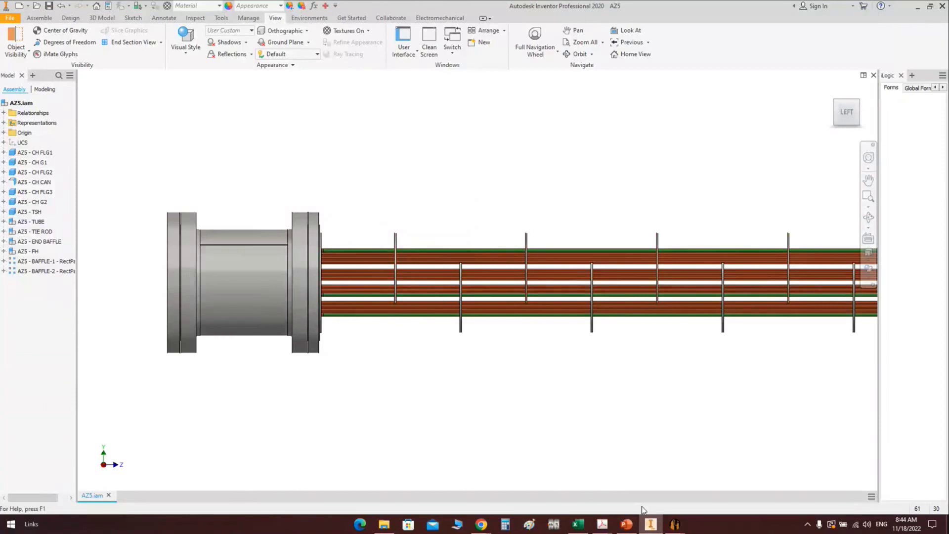
# From the Elements tab, add a Gasket named SH G1 and open its parameters
pyautogui.moveTo(674, 524)
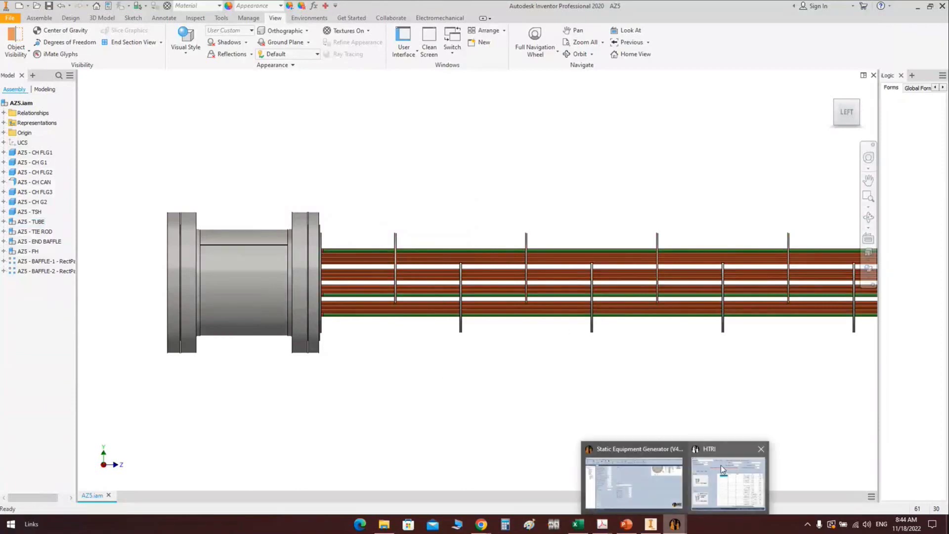
pyautogui.click(735, 489)
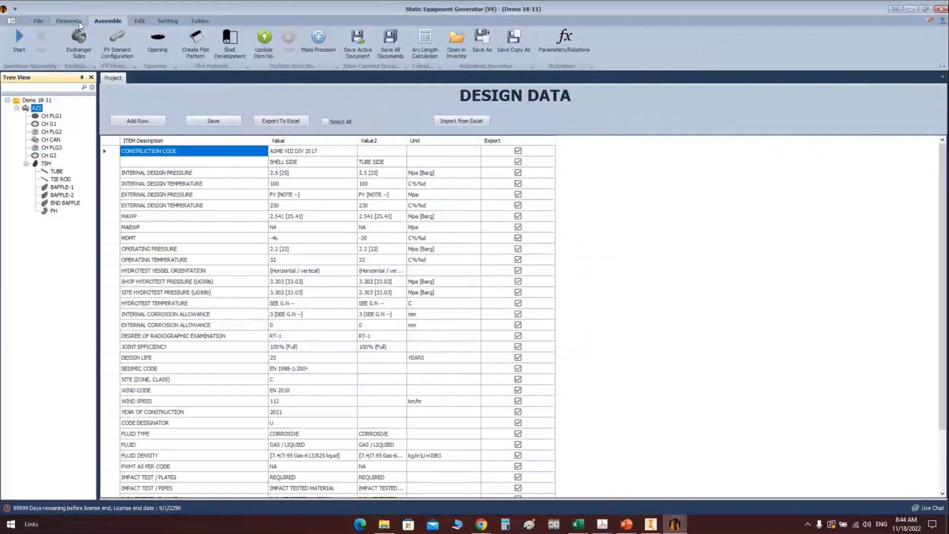
pyautogui.click(79, 23)
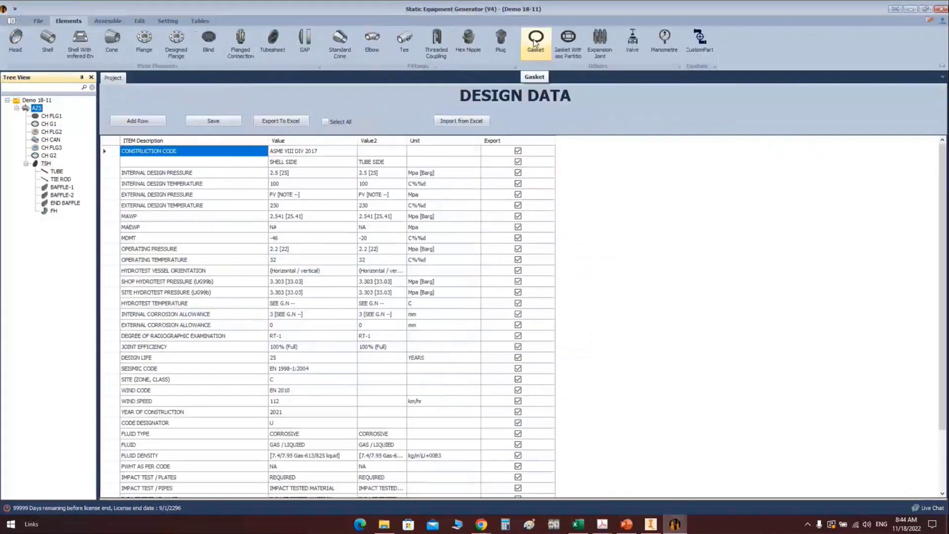
pyautogui.moveTo(624, 526)
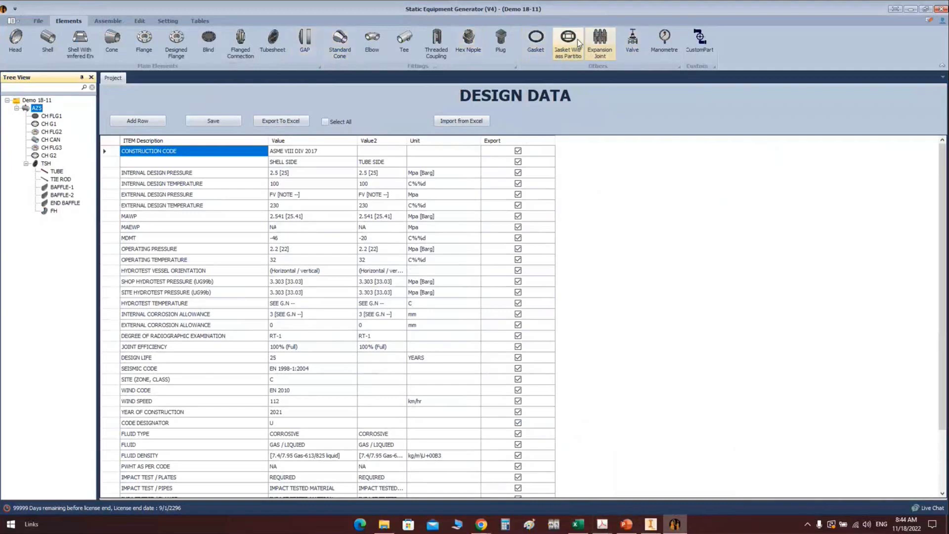
pyautogui.click(534, 43)
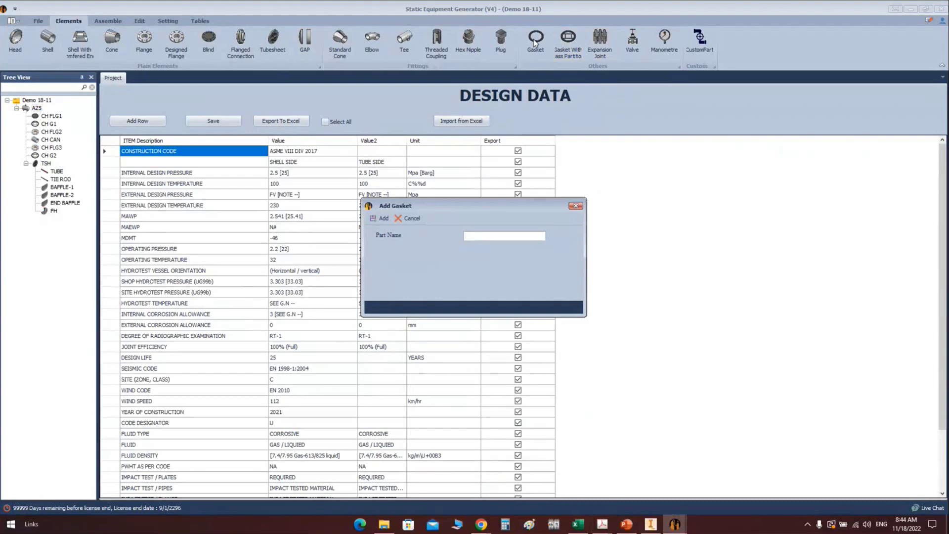
pyautogui.write('SH G1')
pyautogui.press('Return')
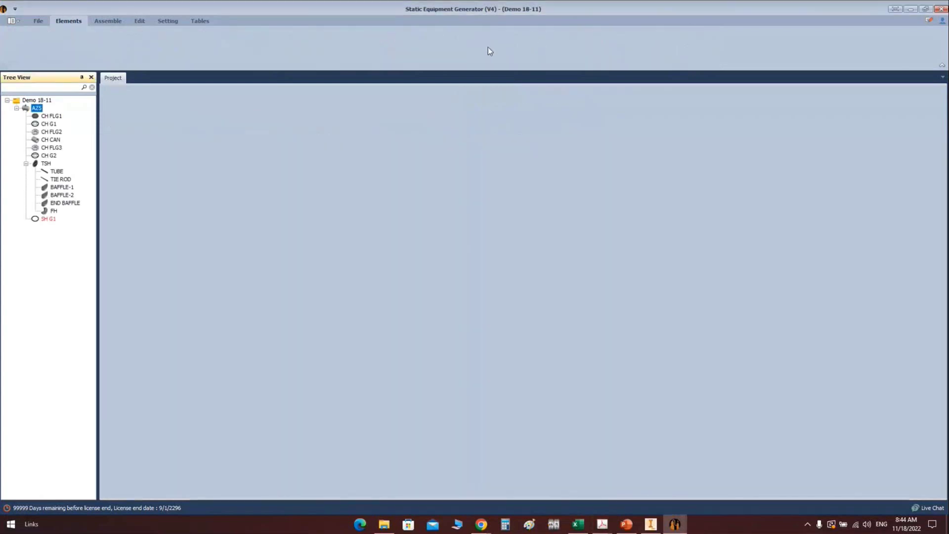
pyautogui.click(45, 219)
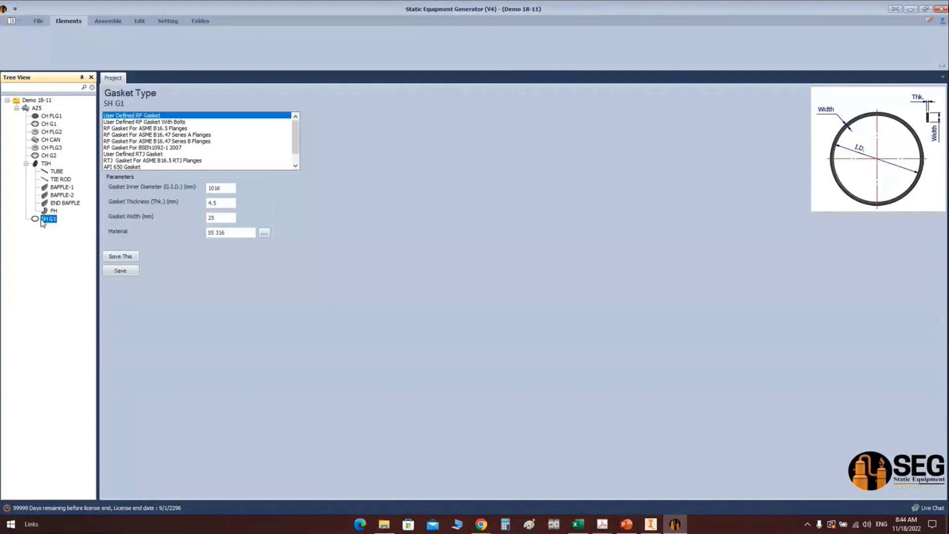
# Give SH G1 a 486 mm inner diameter, 13 mm width and SS316 spiral-wound material from Excel, then save
pyautogui.doubleClick(221, 188)
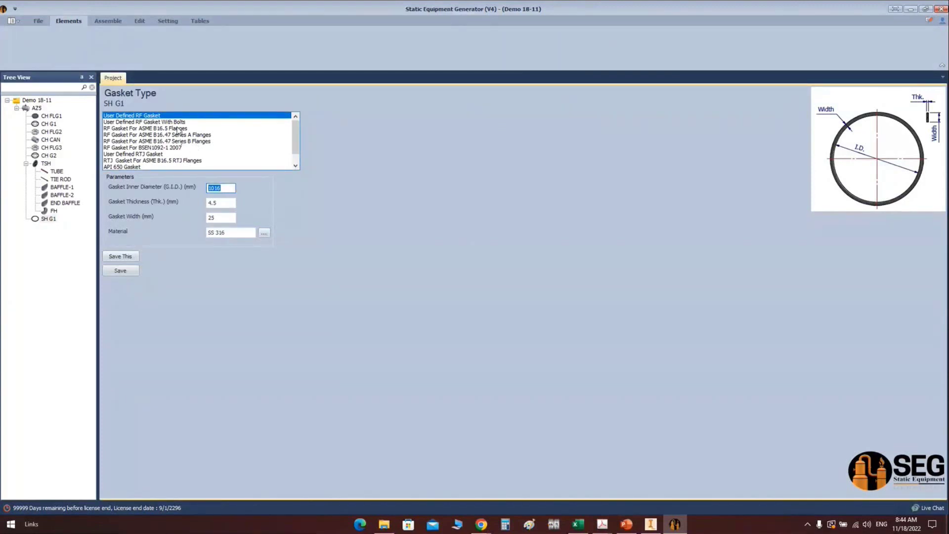
pyautogui.write('486')
pyautogui.press('Tab')
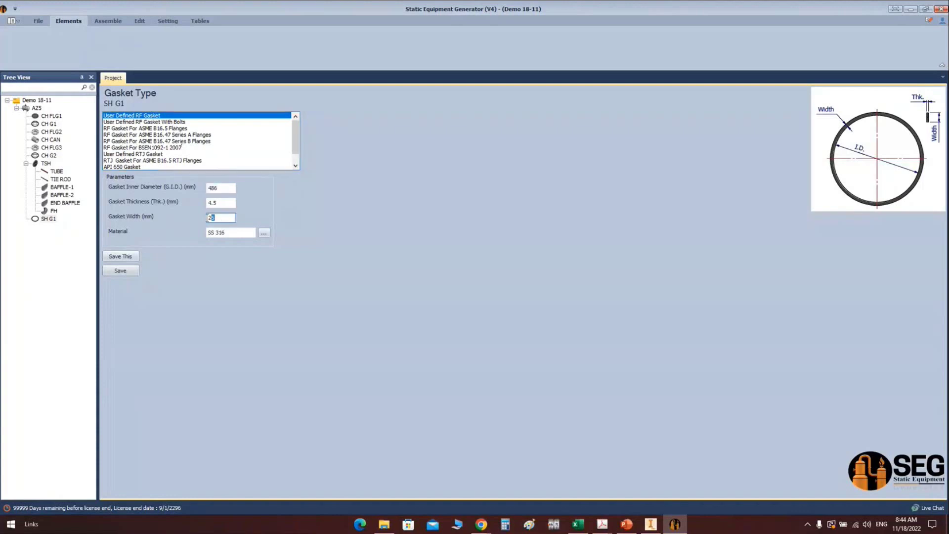
pyautogui.write('13')
pyautogui.hotkey('alt', 'Tab')
pyautogui.click(243, 205)
pyautogui.click(111, 103)
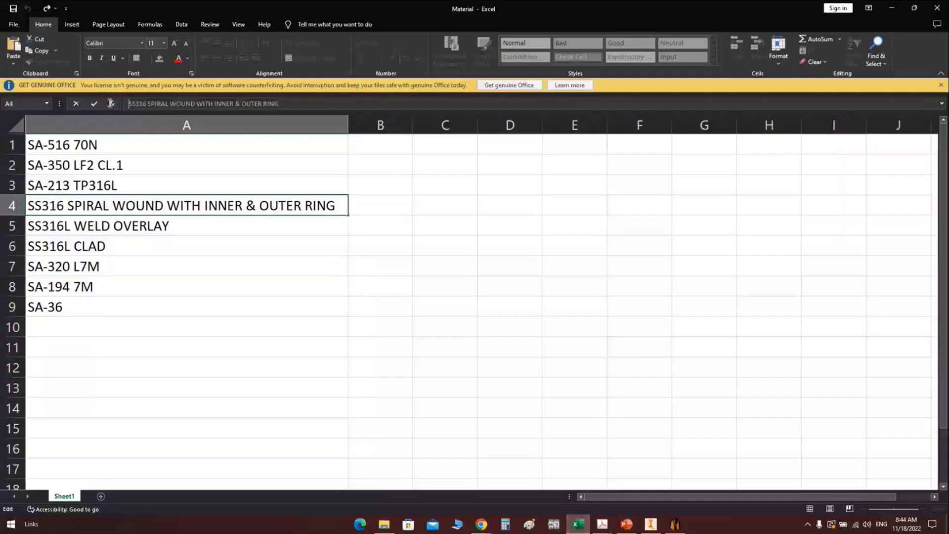
pyautogui.click(674, 524)
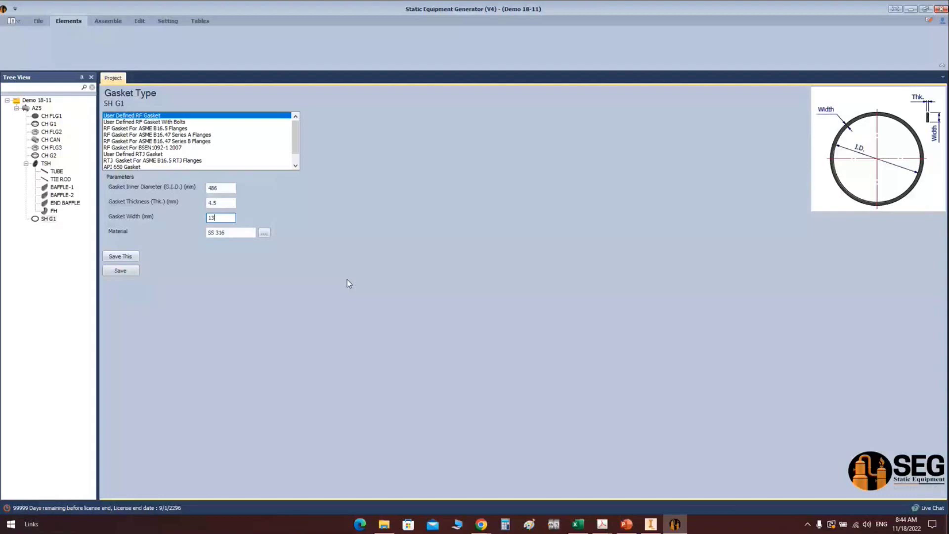
pyautogui.click(131, 271)
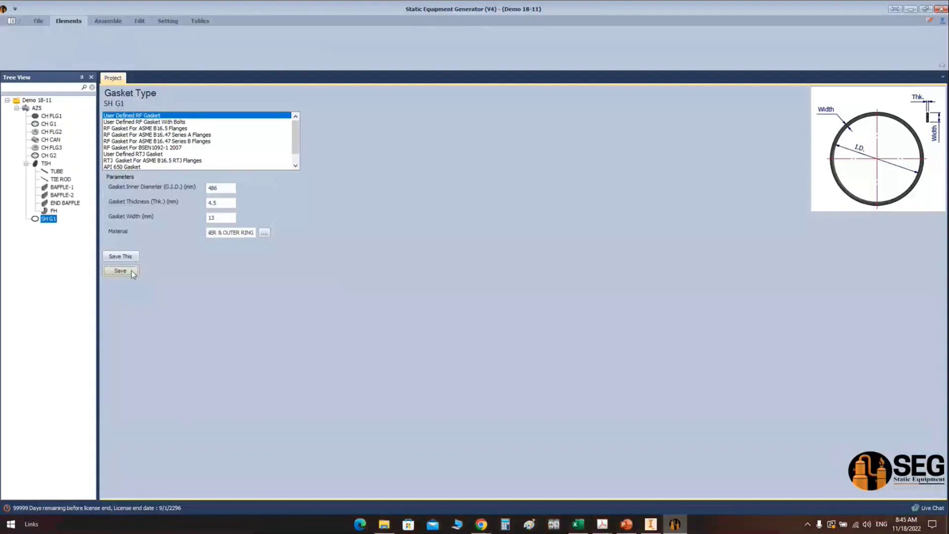
pyautogui.click(37, 109)
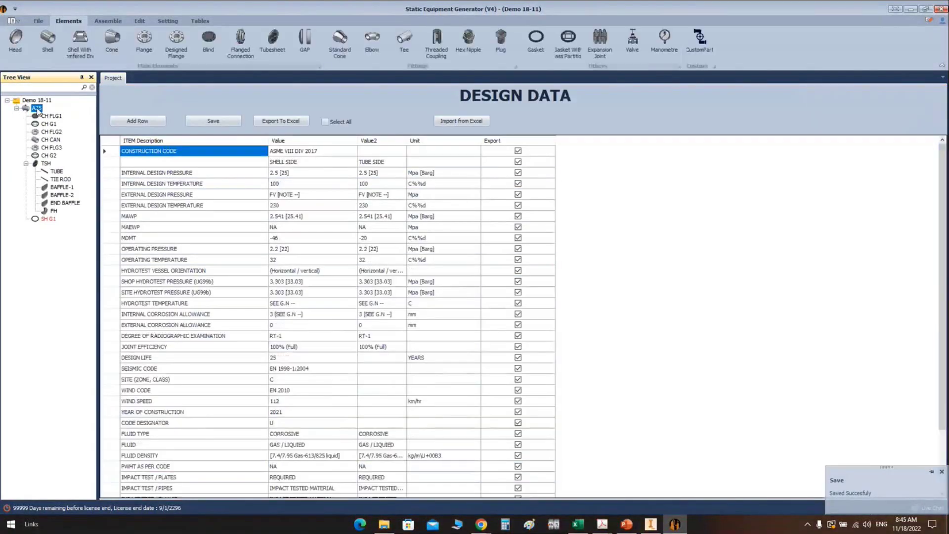
# Add a designed flange named SH FLG1 based on CH FLG2
pyautogui.click(176, 42)
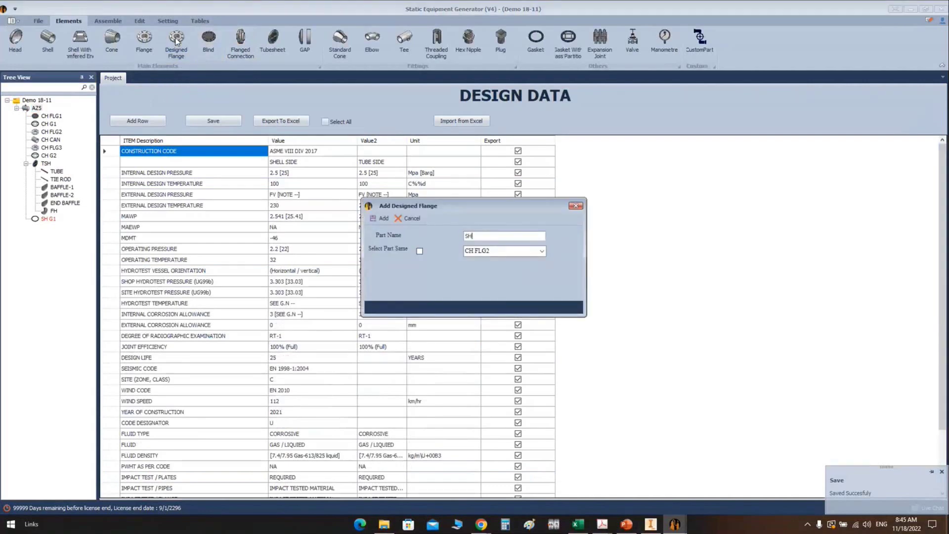
pyautogui.write('FLG1')
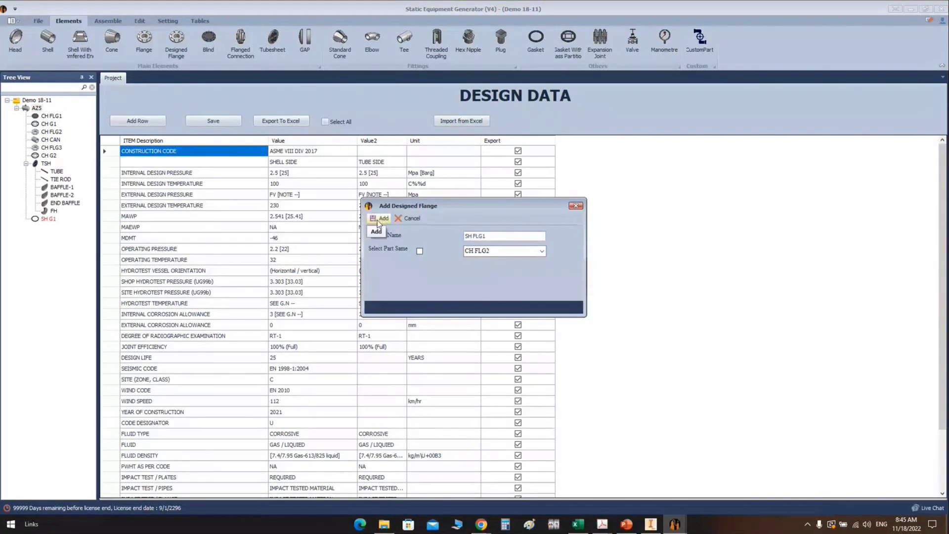
pyautogui.click(420, 251)
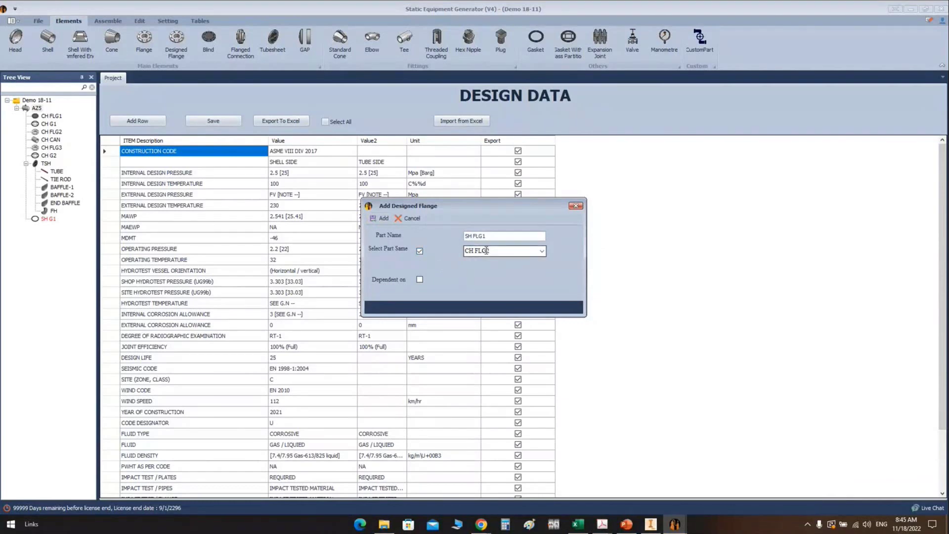
pyautogui.click(380, 218)
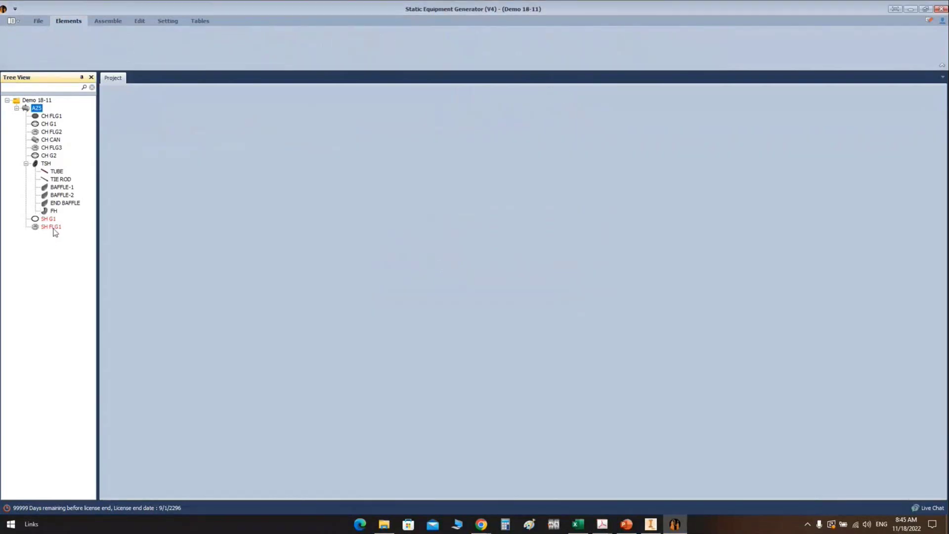
pyautogui.click(53, 228)
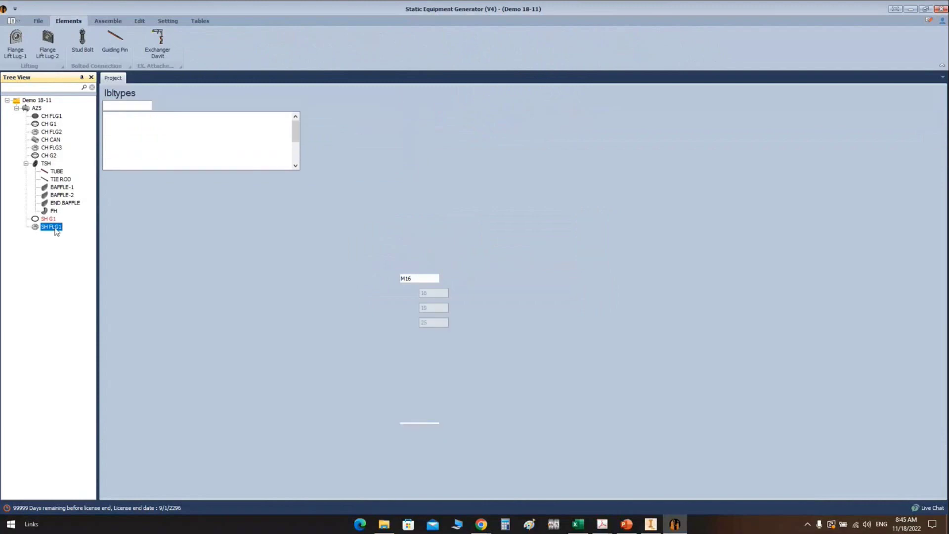
# Set SH FLG1's end thickness to 12 mm and neck thickness to 16 mm
pyautogui.click(247, 186)
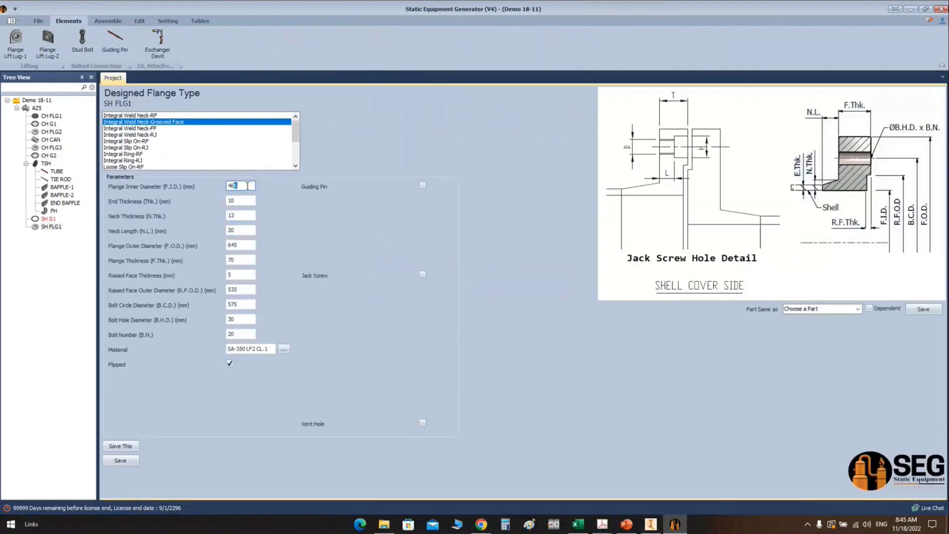
pyautogui.write('0')
pyautogui.press('Tab')
pyautogui.write('1')
pyautogui.press('Tab')
pyautogui.write('16')
# Change SH FLG1's flange thickness to 75 mm and save the flange
pyautogui.doubleClick(241, 245)
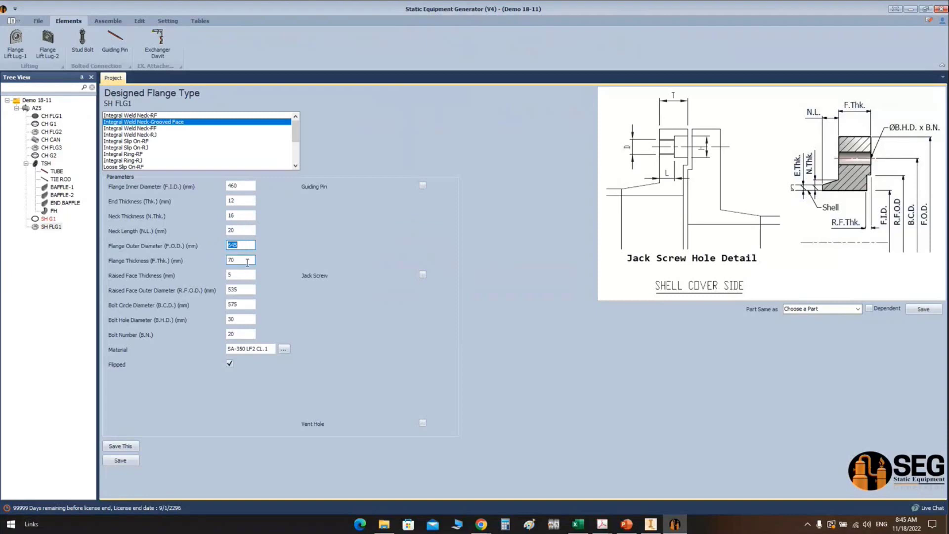
pyautogui.moveTo(245, 260); pyautogui.dragTo(232, 263)
pyautogui.write('5')
pyautogui.click(238, 289)
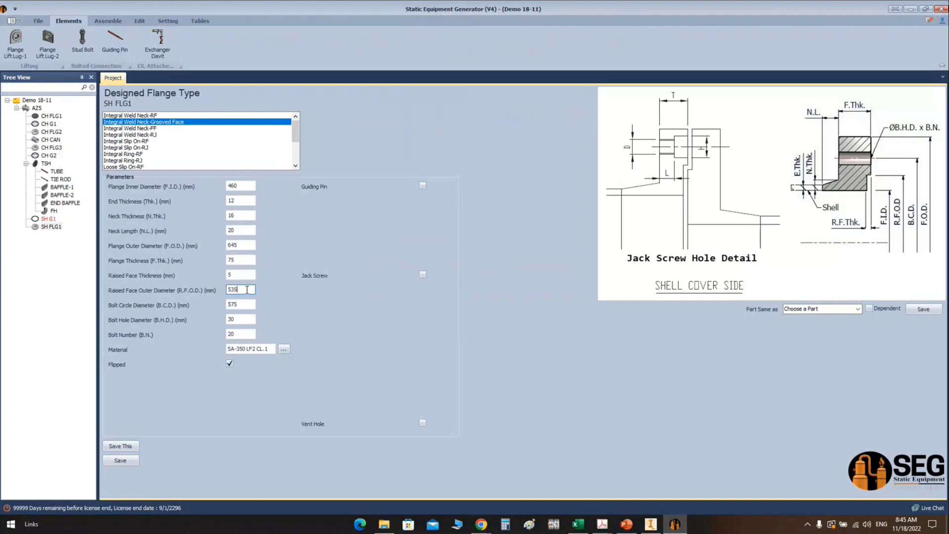
pyautogui.moveTo(246, 289); pyautogui.dragTo(234, 290)
pyautogui.press('Tab')
pyautogui.press('Tab')
pyautogui.click(130, 460)
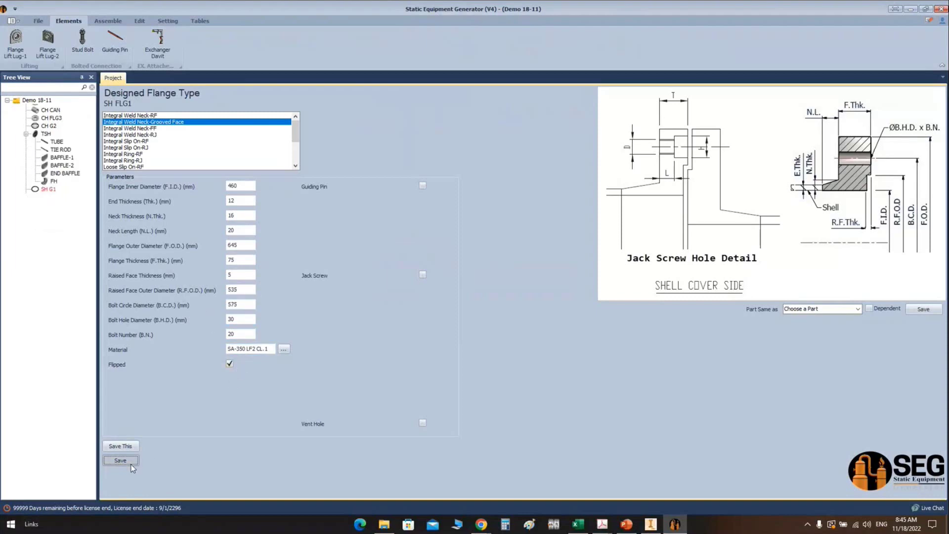
pyautogui.click(108, 21)
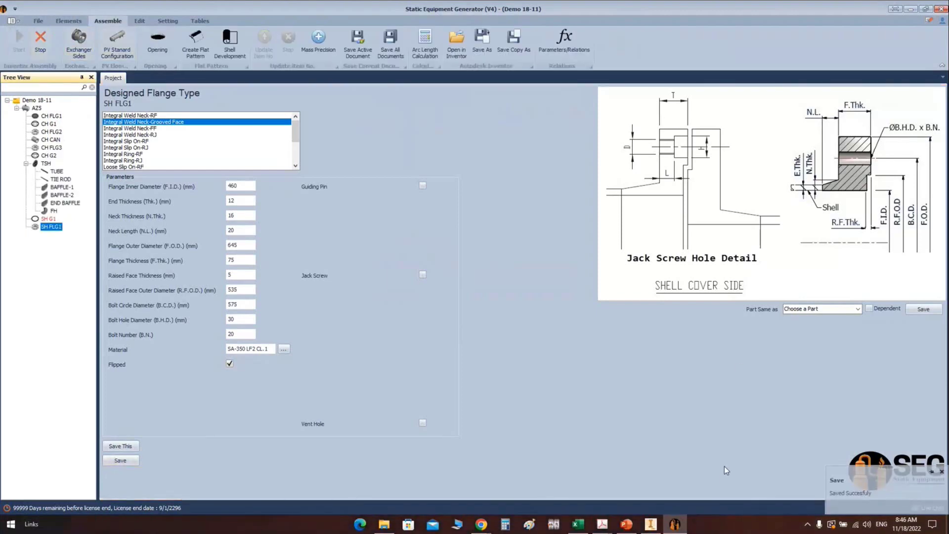
# In Inventor, view AZ5 from a corner and cut a half section along the YZ plane
pyautogui.click(644, 527)
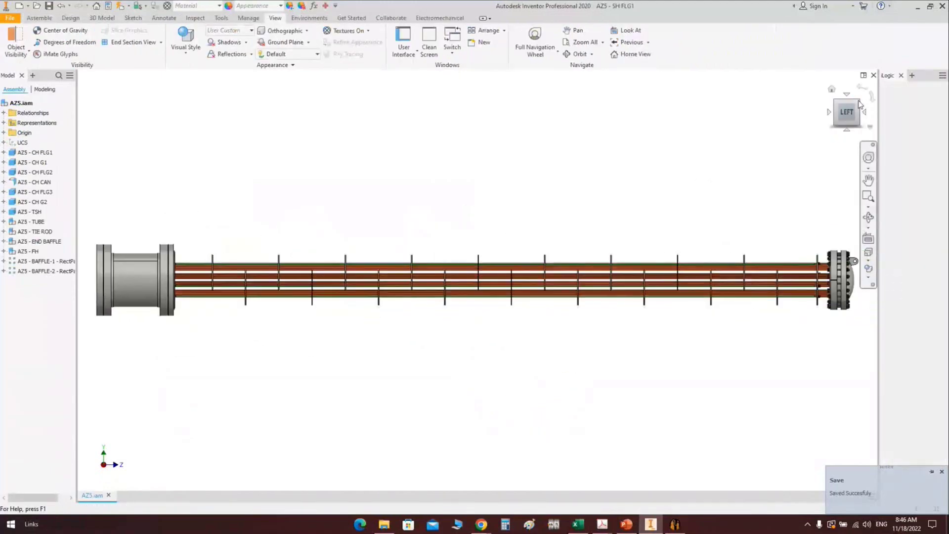
pyautogui.click(858, 104)
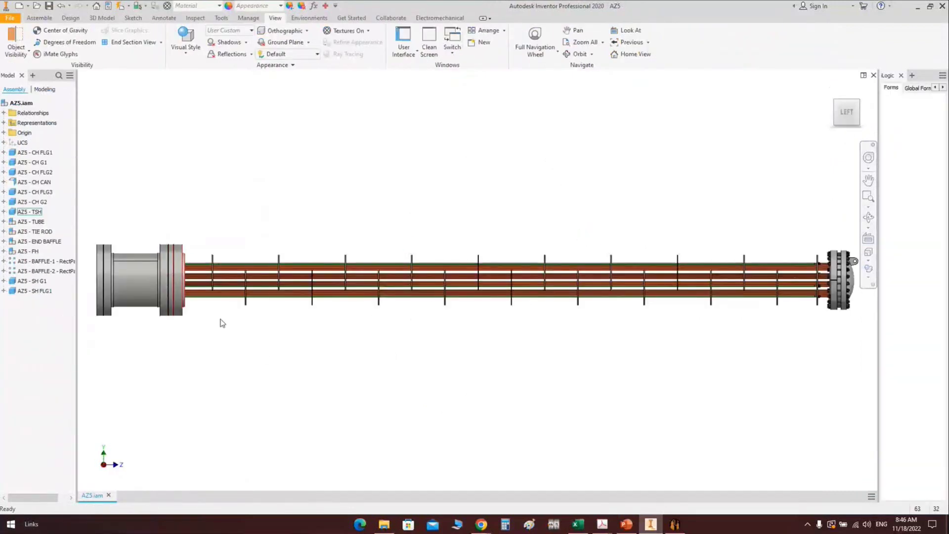
pyautogui.click(160, 42)
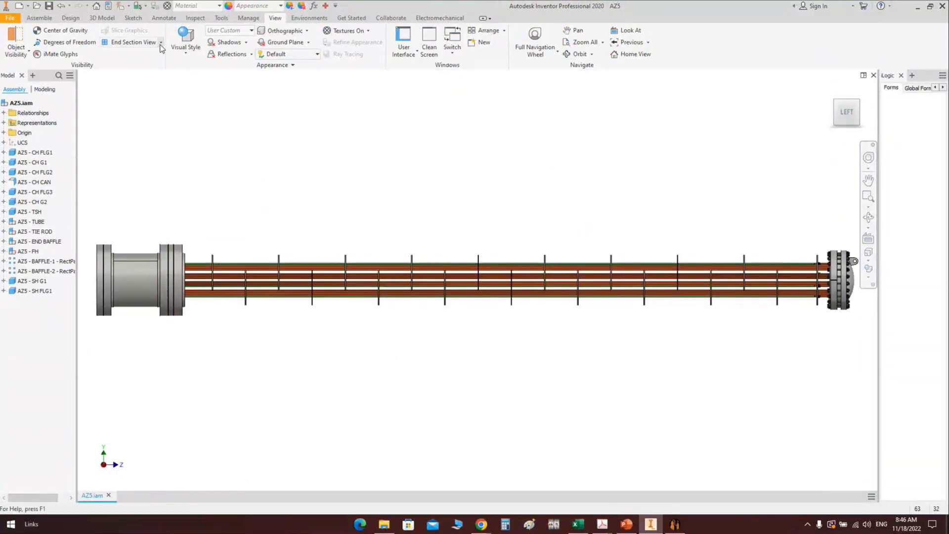
pyautogui.click(143, 98)
pyautogui.click(4, 133)
pyautogui.click(26, 142)
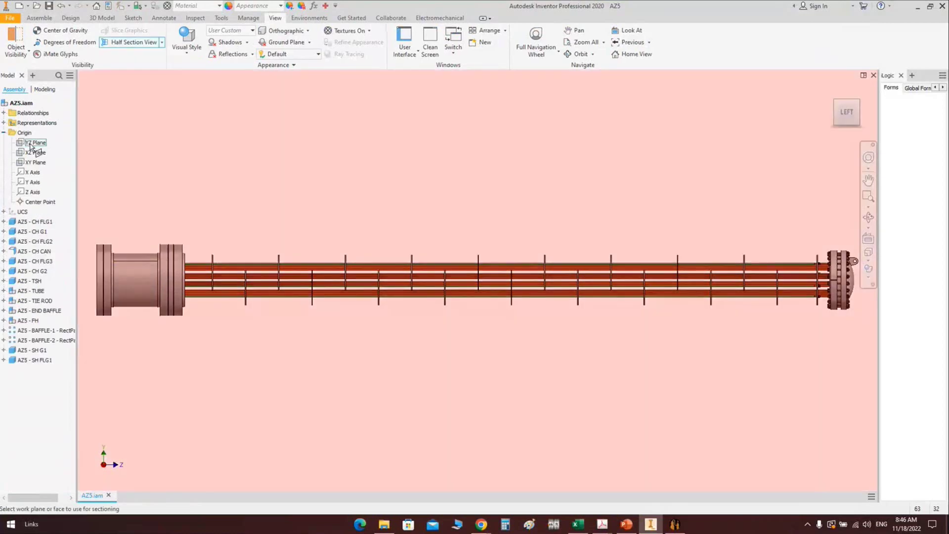
# Orbit, zoom and pan around the sectioned flanges and tube ends to inspect them
pyautogui.scroll(10, 154, 257)
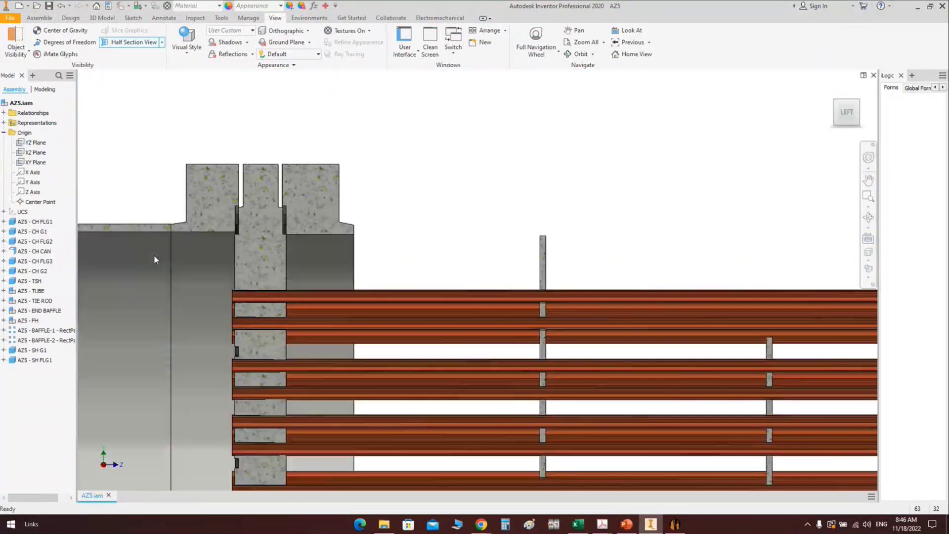
pyautogui.press('F4')
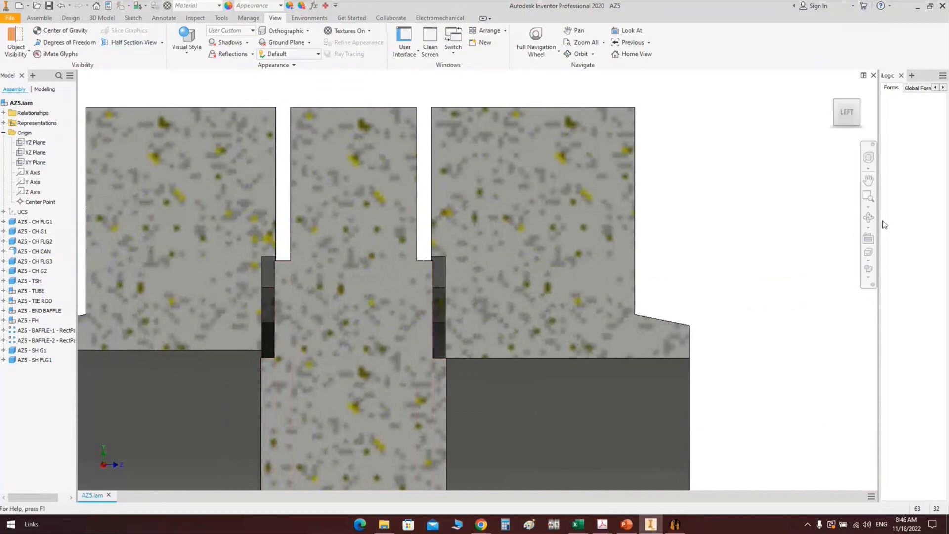
pyautogui.moveTo(349, 283); pyautogui.dragTo(443, 271)
pyautogui.scroll(-3, 512, 311)
pyautogui.scroll(2, 509, 312)
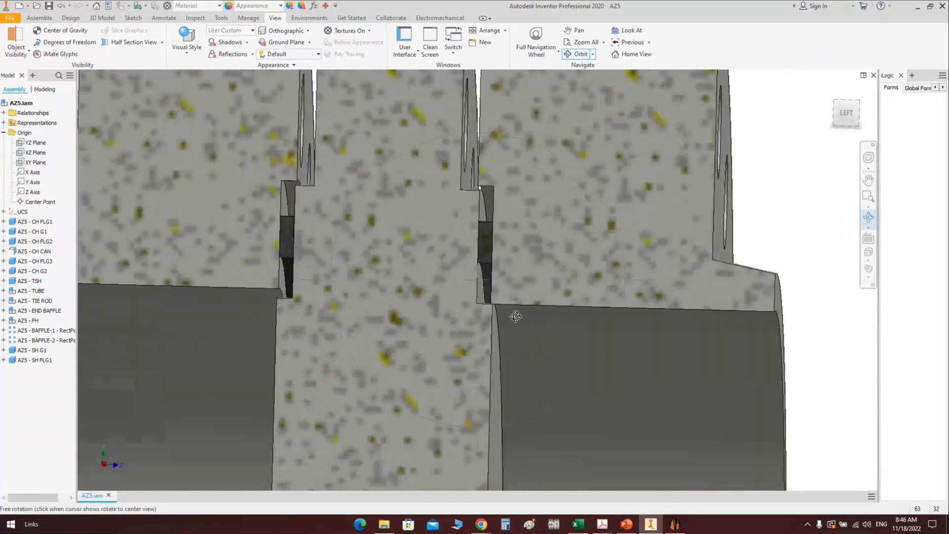
pyautogui.scroll(-4, 491, 302)
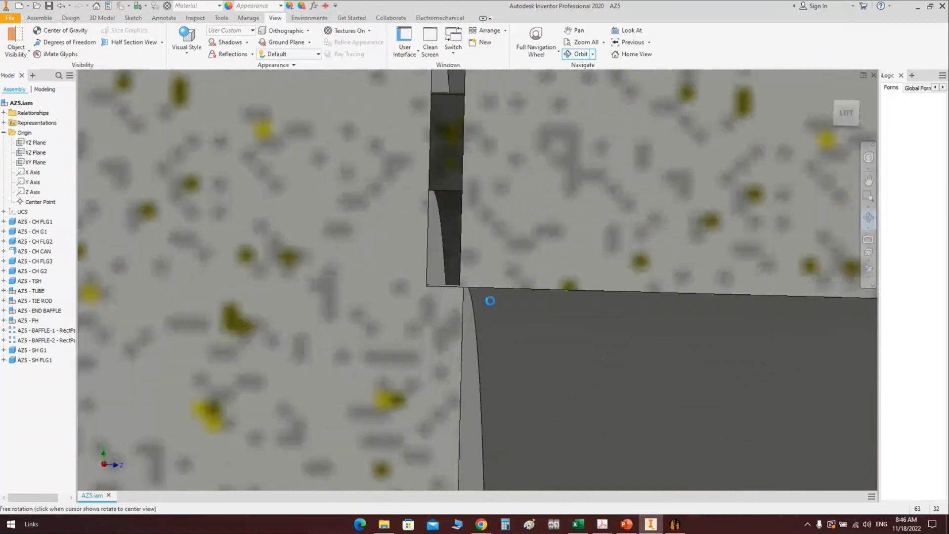
pyautogui.click(846, 113)
pyautogui.scroll(-8, 384, 302)
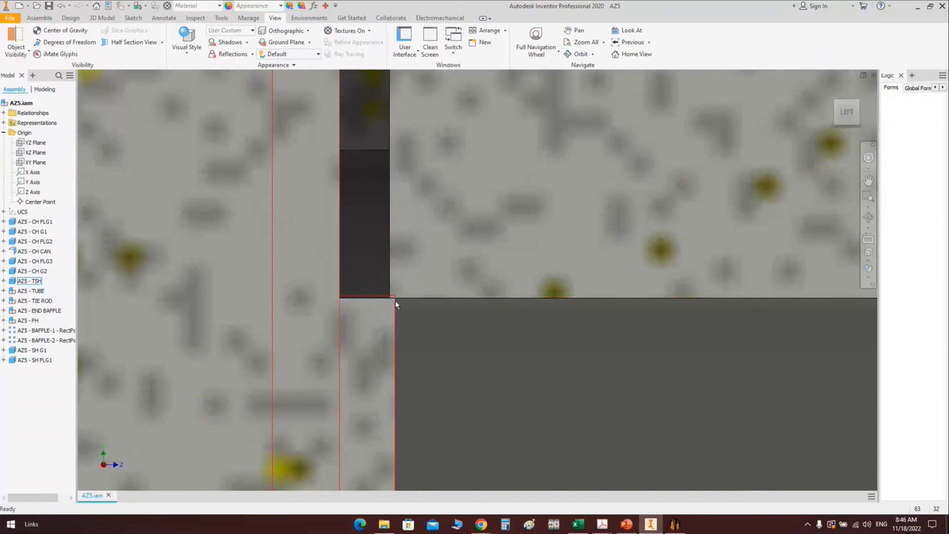
pyautogui.scroll(2, 396, 300)
pyautogui.scroll(-2, 427, 290)
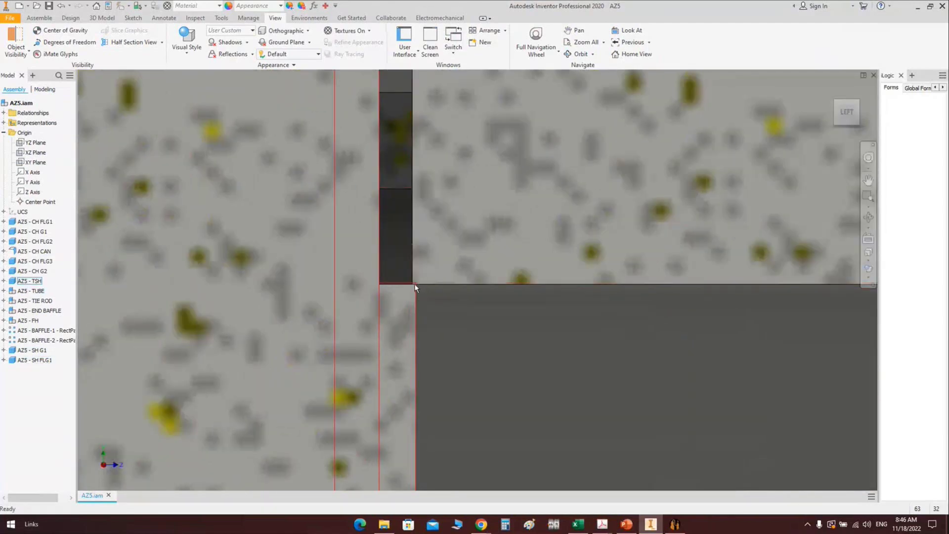
pyautogui.scroll(2, 424, 277)
pyautogui.scroll(2, 445, 257)
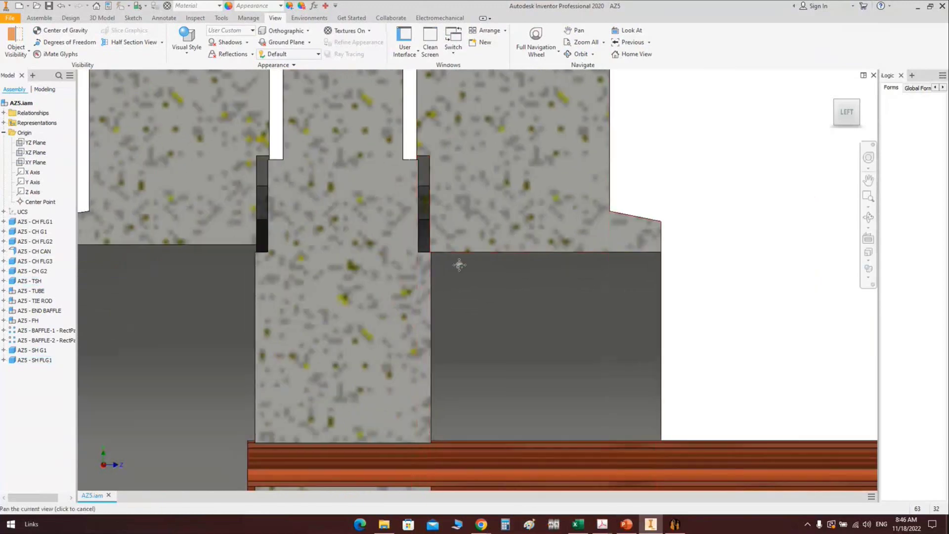
pyautogui.scroll(3, 607, 462)
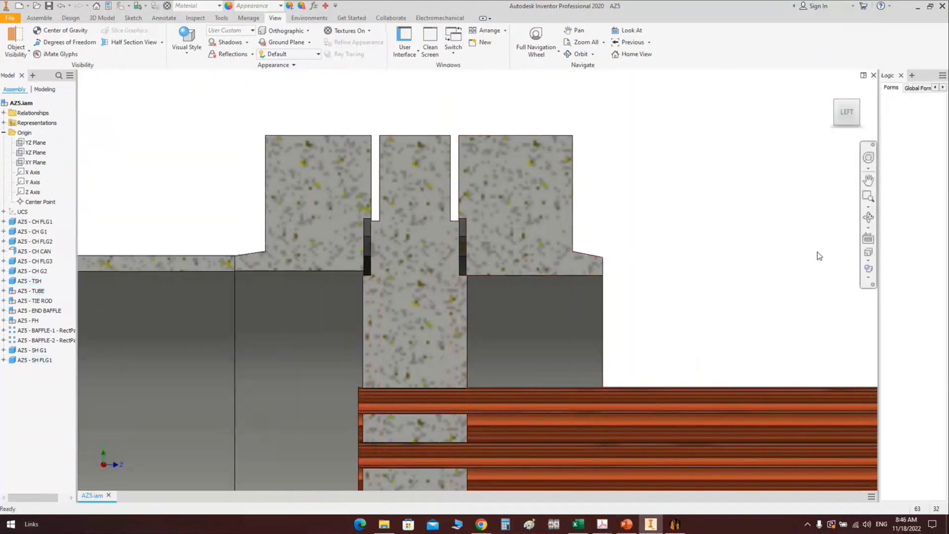
pyautogui.click(868, 218)
pyautogui.moveTo(489, 287); pyautogui.dragTo(467, 319)
pyautogui.scroll(-3, 467, 319)
pyautogui.rightClick(582, 263)
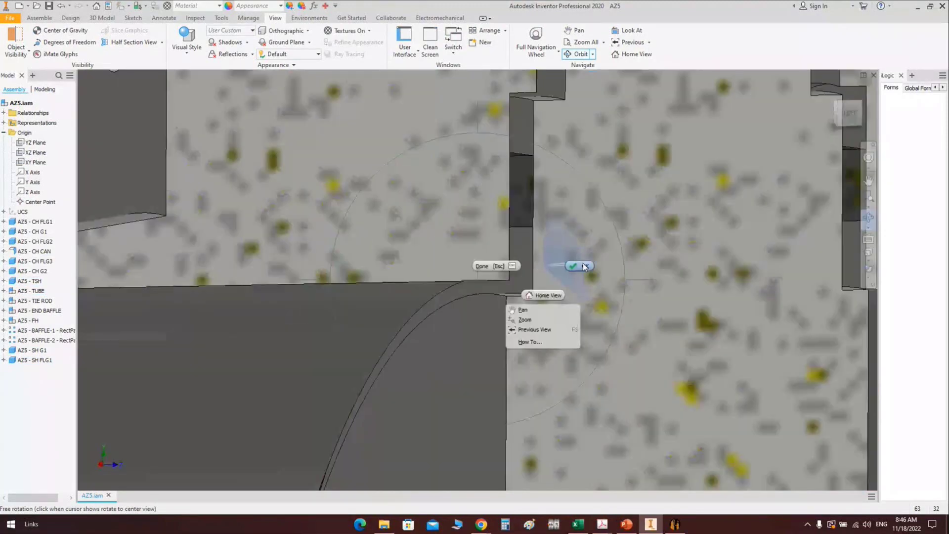
pyautogui.press('Escape')
pyautogui.scroll(-5, 556, 219)
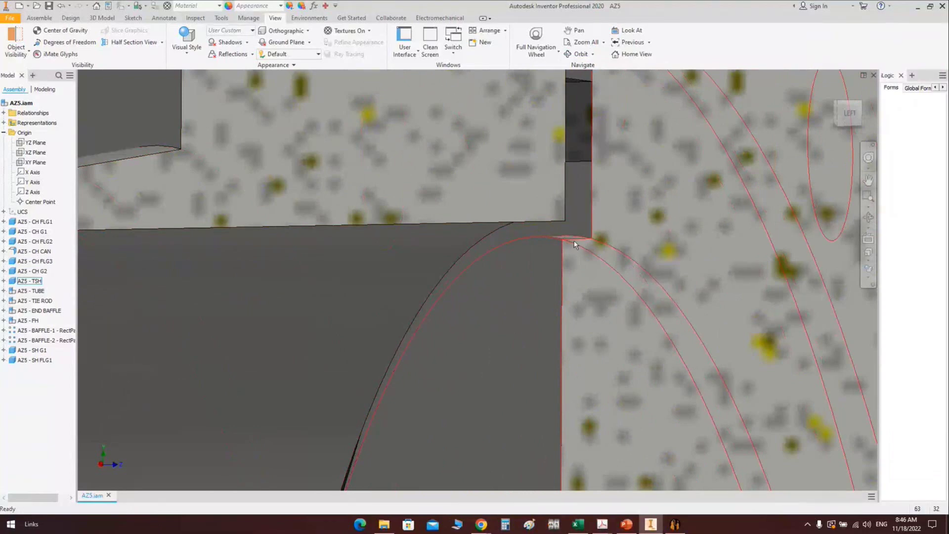
pyautogui.scroll(5, 591, 244)
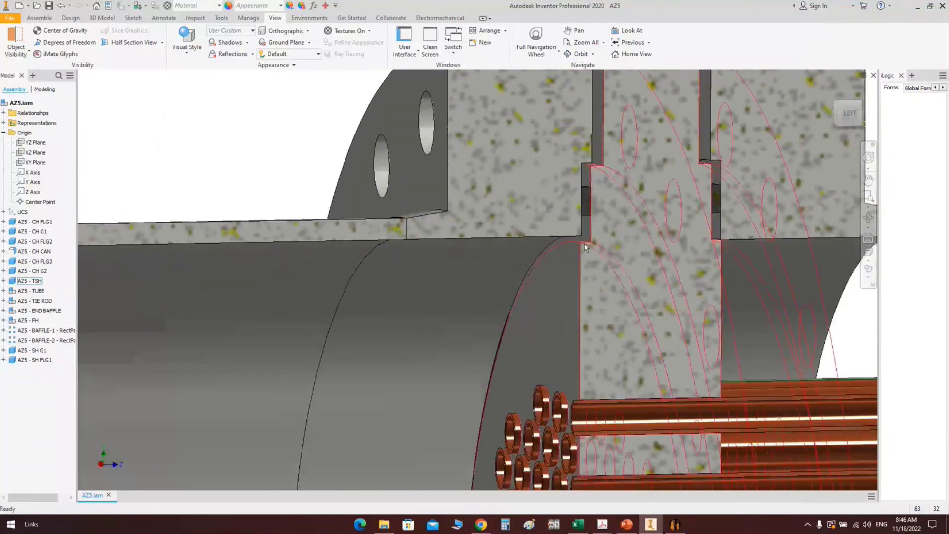
pyautogui.scroll(-5, 469, 221)
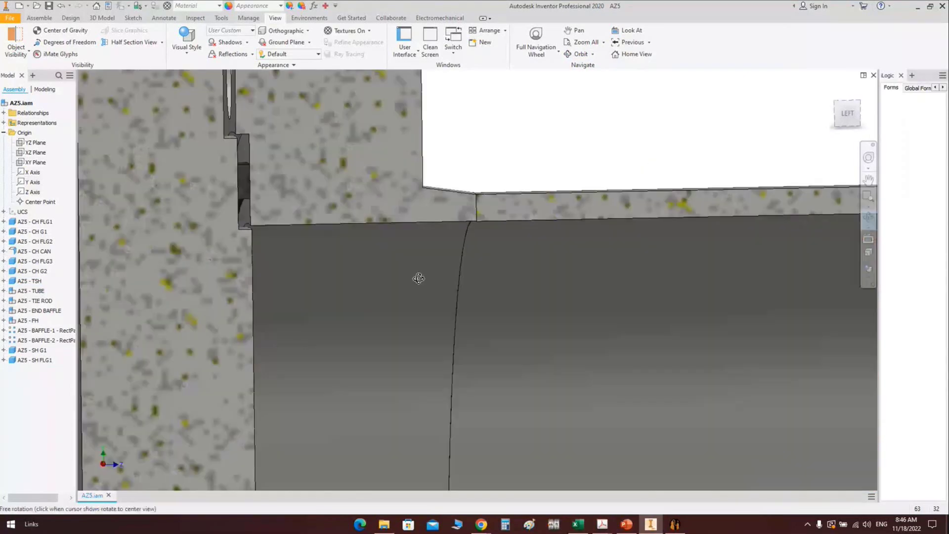
pyautogui.scroll(-5, 418, 278)
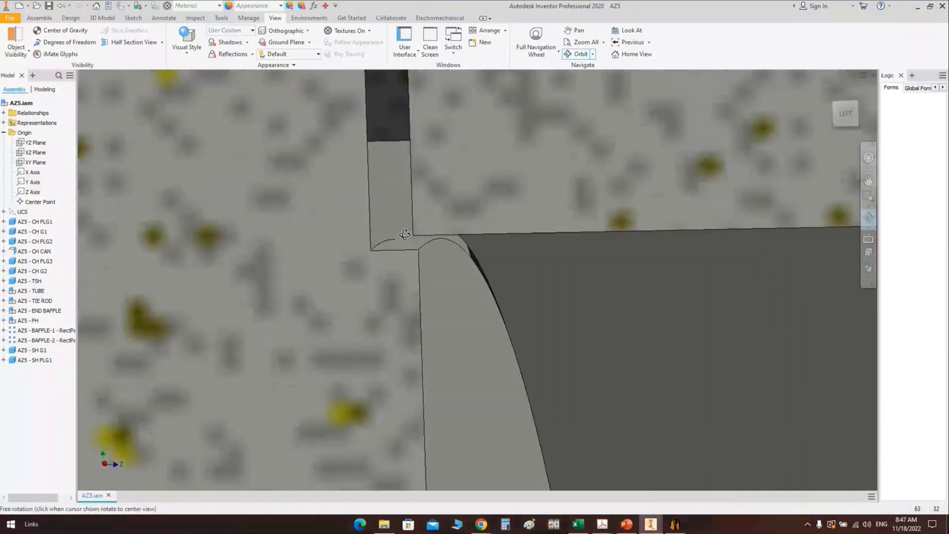
pyautogui.rightClick(448, 276)
pyautogui.click(438, 303)
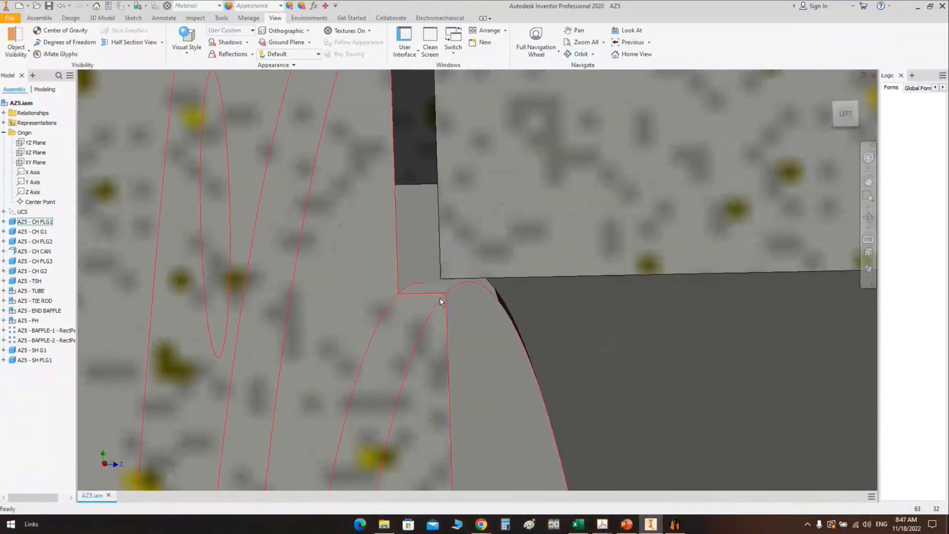
pyautogui.scroll(8, 444, 305)
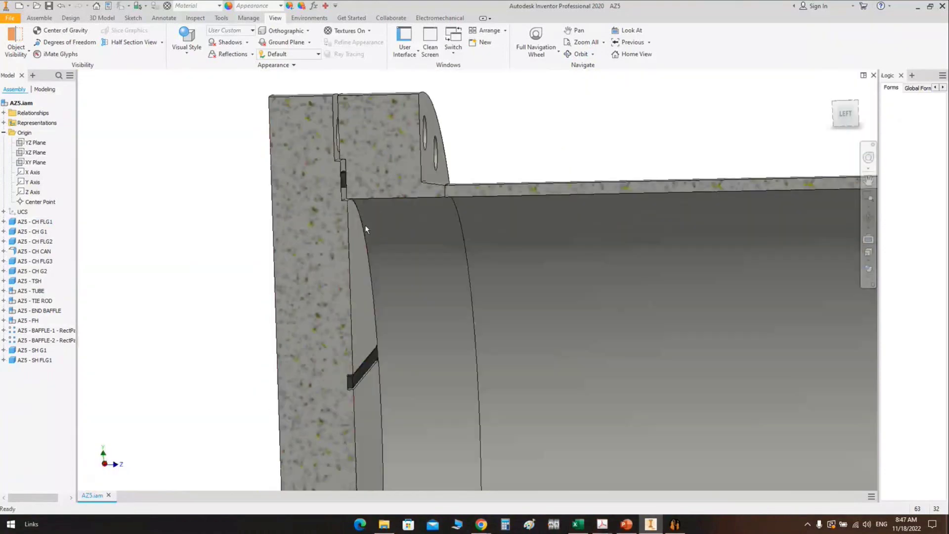
pyautogui.moveTo(365, 225); pyautogui.dragTo(228, 193, button='middle')
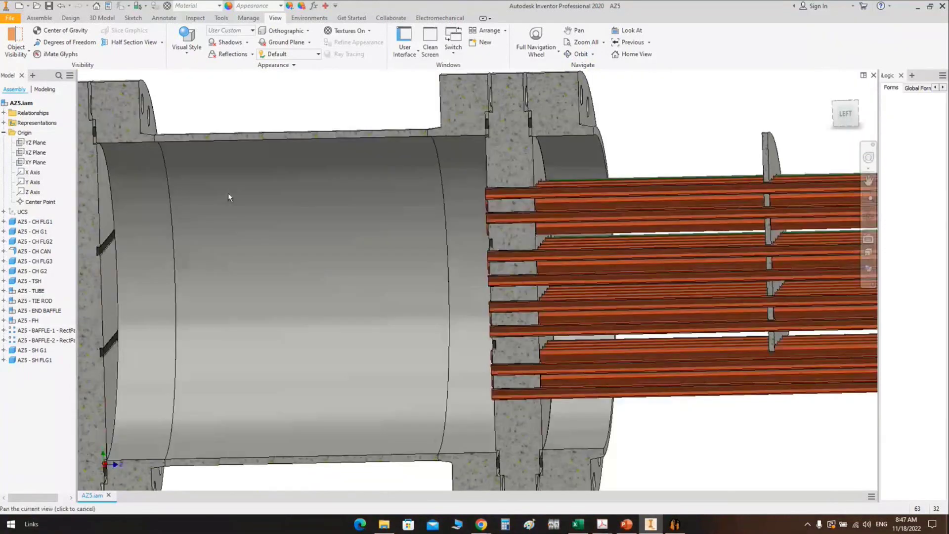
pyautogui.scroll(10, 228, 193)
# End the section view, fit the full assembly, and return to Static Equipment Generator
pyautogui.click(161, 42)
pyautogui.click(130, 117)
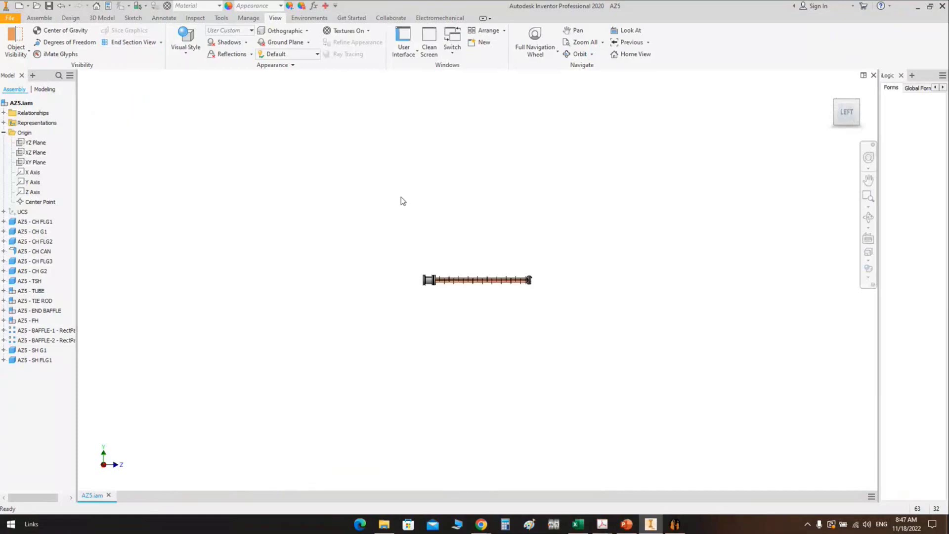
pyautogui.press('Home')
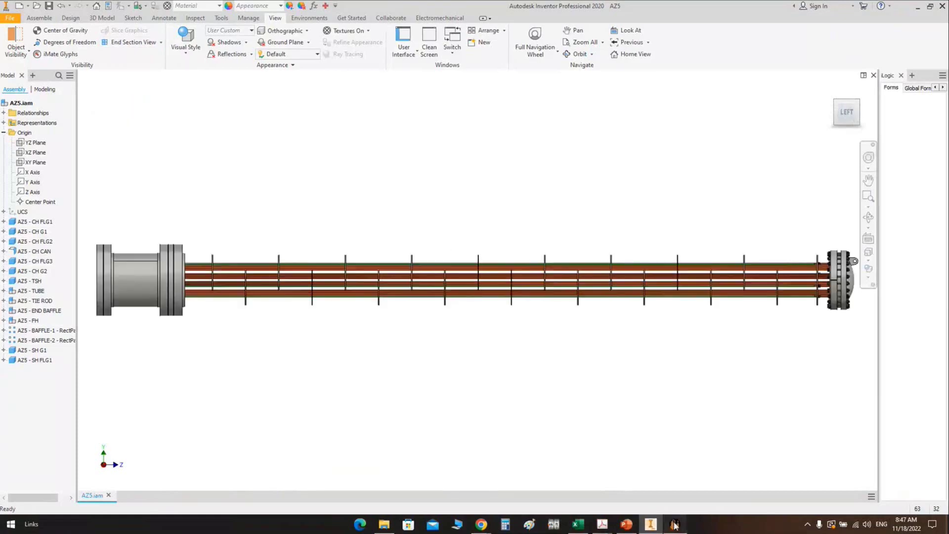
pyautogui.click(675, 525)
pyautogui.click(28, 110)
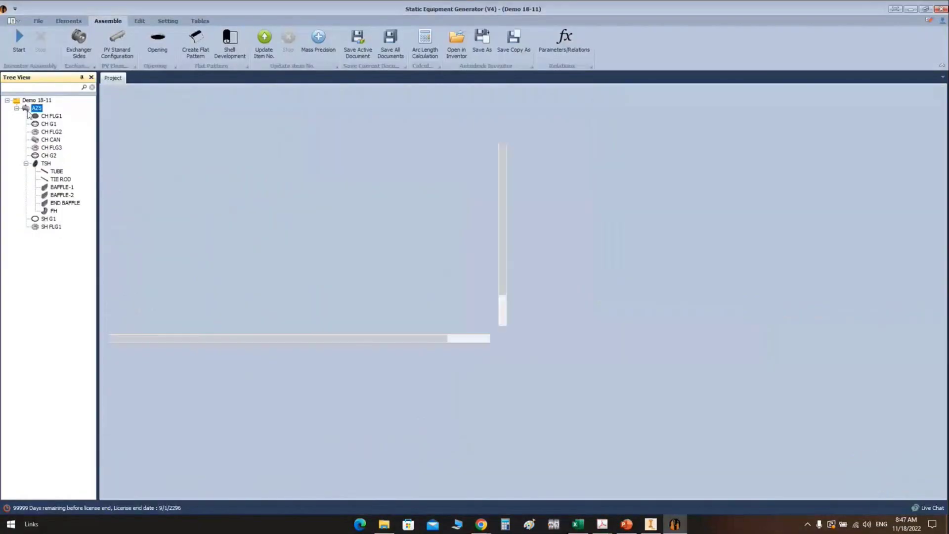
# Add a new shell part SH CAN1 under AZ5
pyautogui.click(67, 21)
pyautogui.click(48, 44)
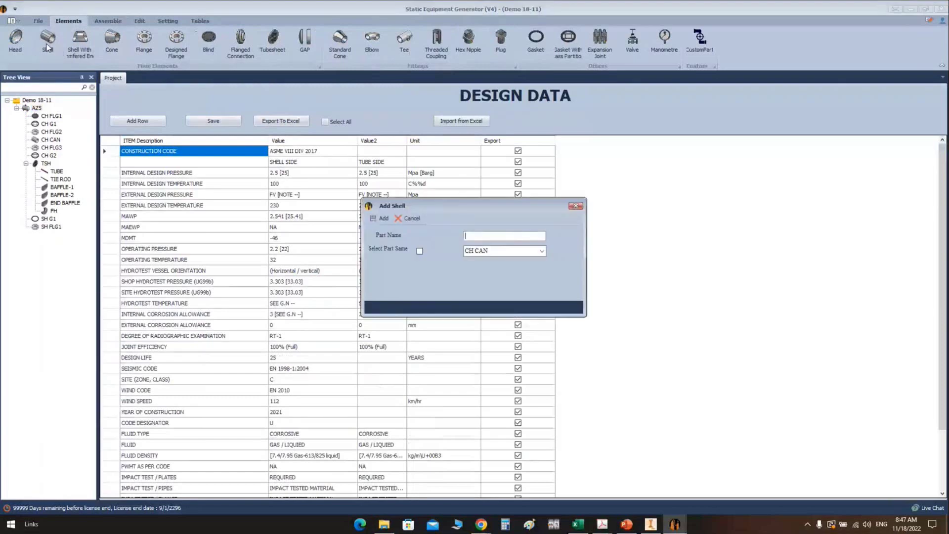
pyautogui.write('SH CAN1')
pyautogui.press('Return')
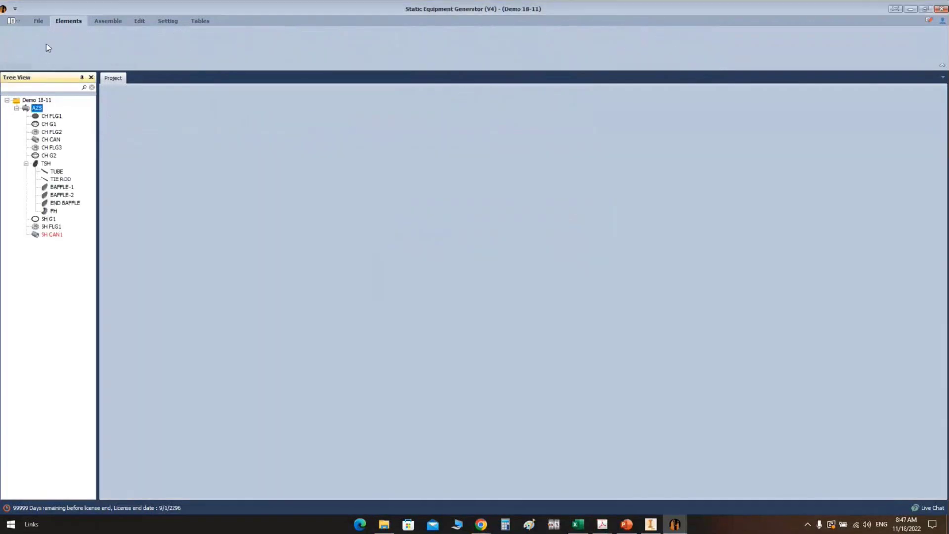
pyautogui.click(53, 234)
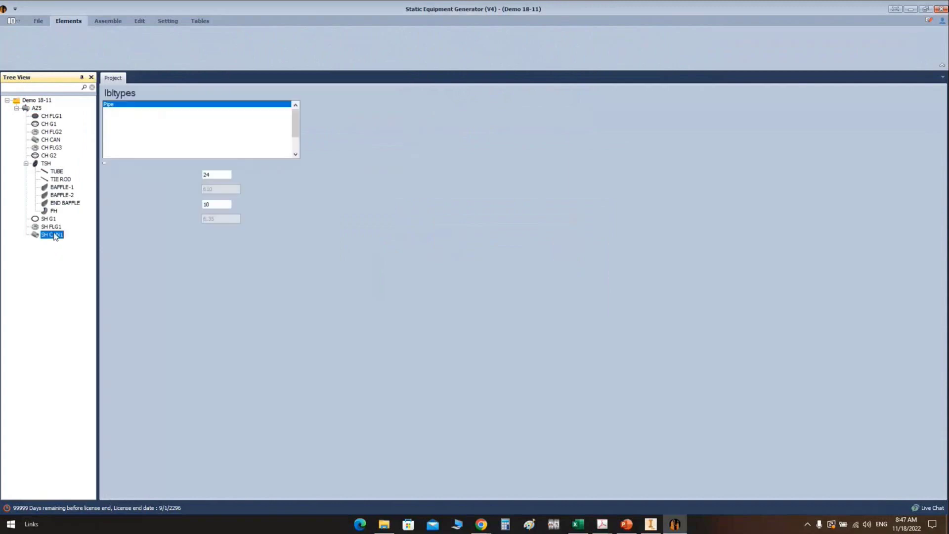
# Give SH CAN1 460 mm ID, 12 mm thickness, 315 orientation and SA-516 70N material, then save
pyautogui.doubleClick(224, 186)
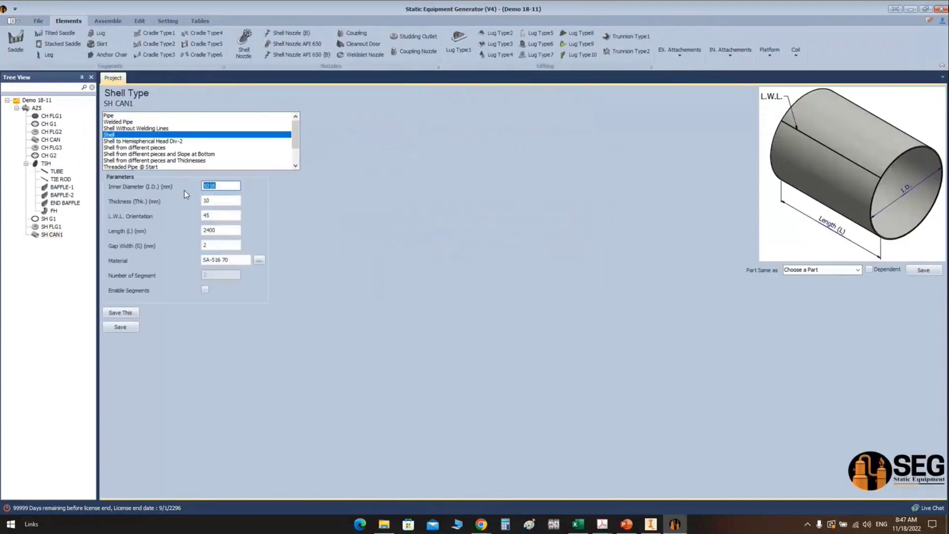
pyautogui.press('Tab')
pyautogui.press('Tab')
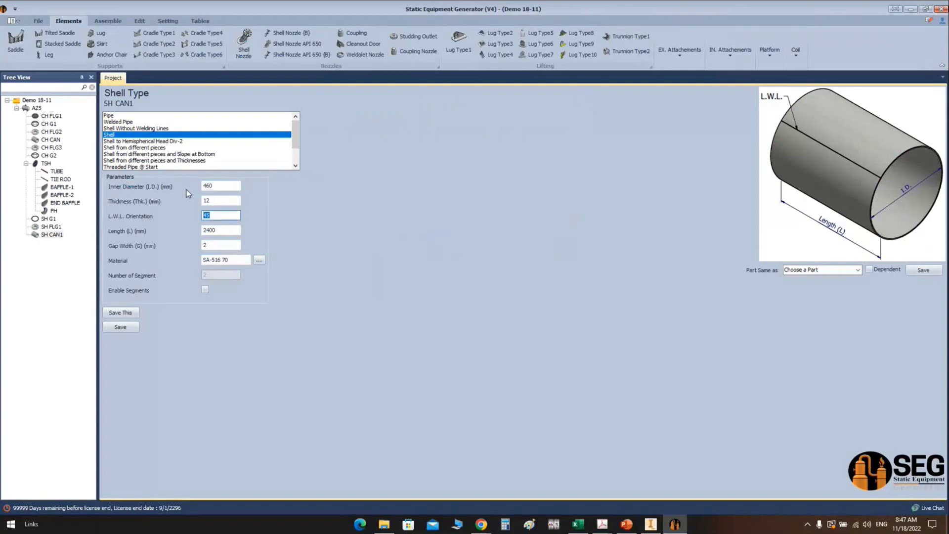
pyautogui.press('Tab')
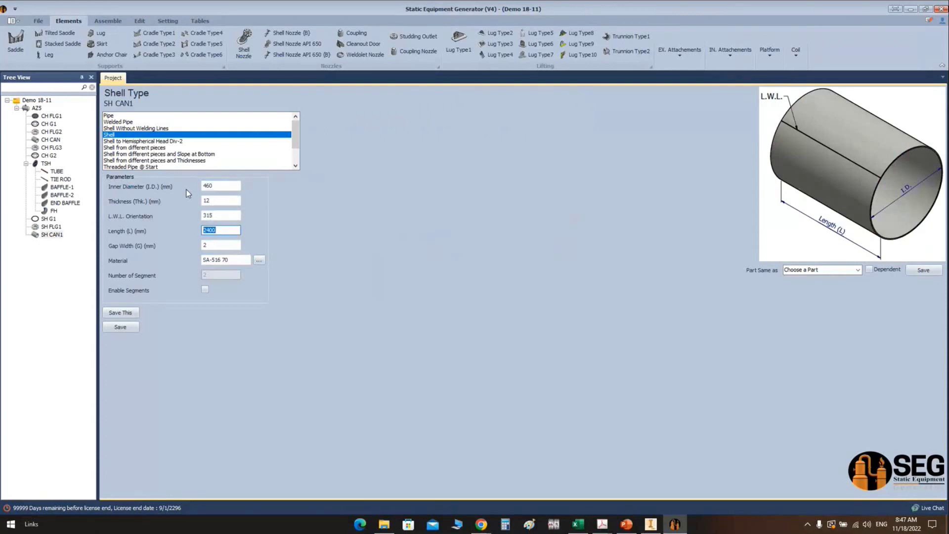
pyautogui.press('Tab')
pyautogui.click(244, 259)
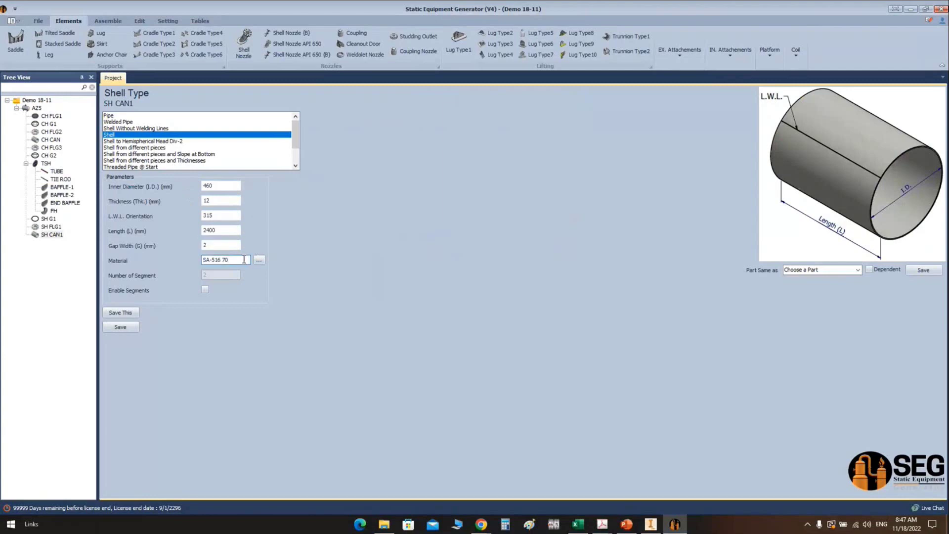
pyautogui.write('N')
pyautogui.click(136, 327)
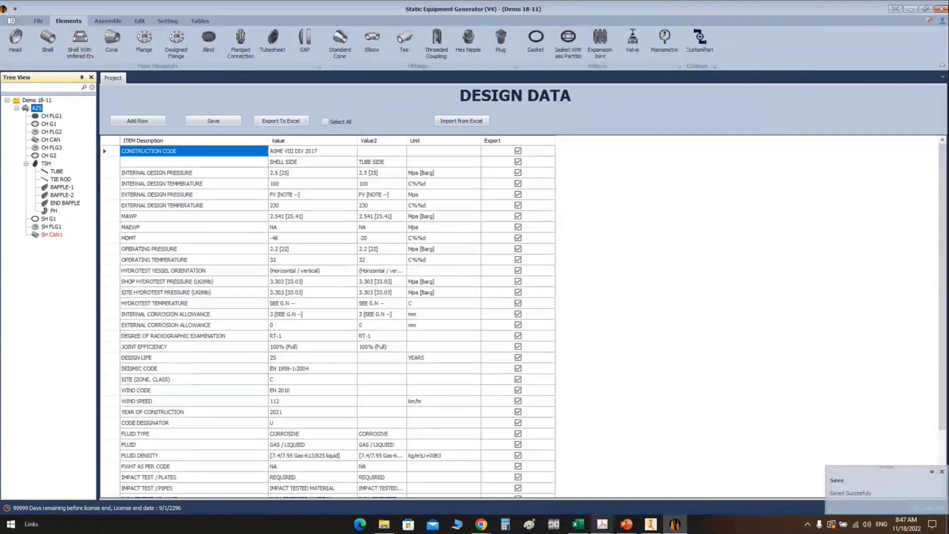
# Add shell SH CAN2 as a copy of SH CAN1
pyautogui.moveTo(627, 525)
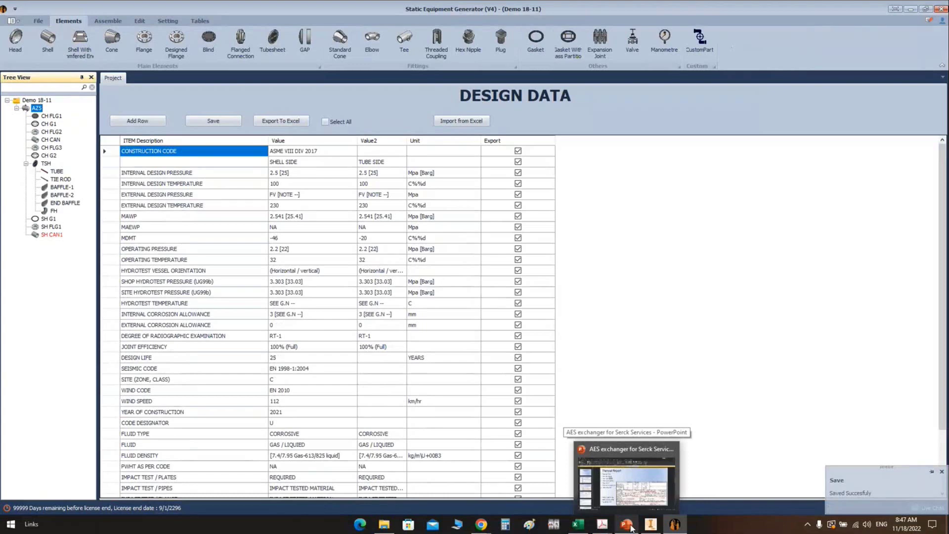
pyautogui.click(49, 52)
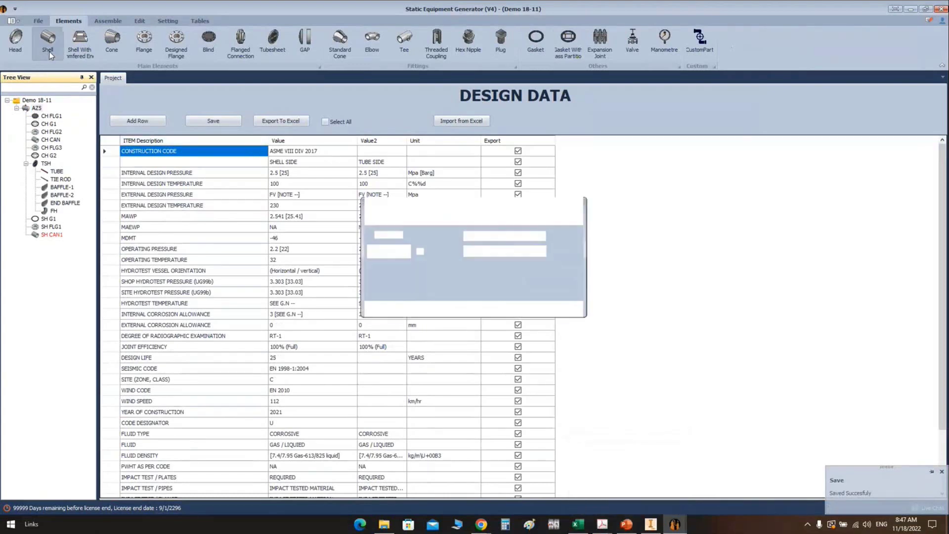
pyautogui.write('SH CAN2')
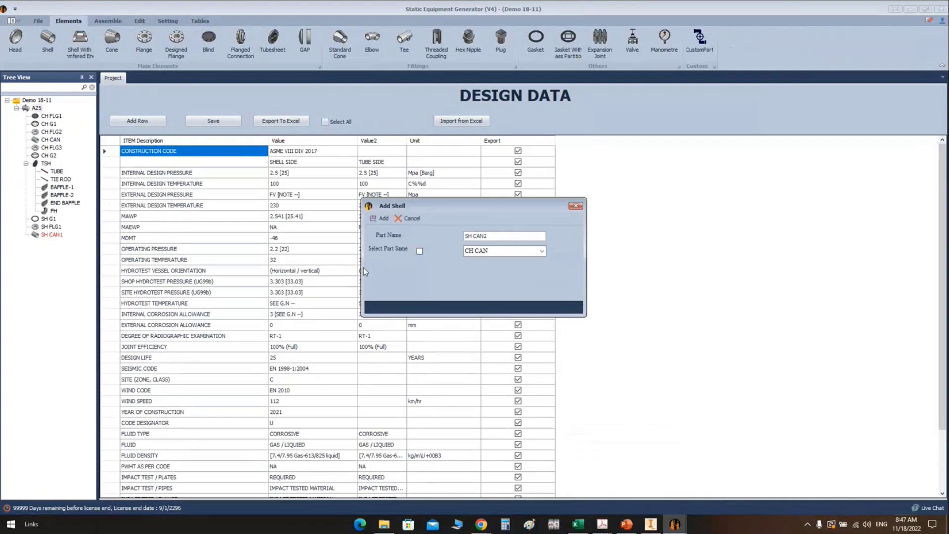
pyautogui.click(420, 251)
pyautogui.click(541, 251)
pyautogui.click(475, 268)
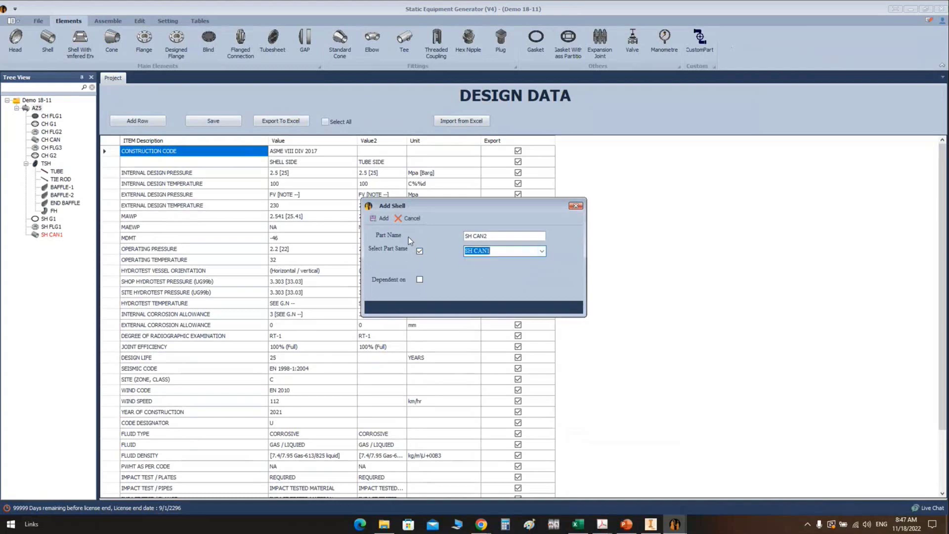
pyautogui.click(382, 218)
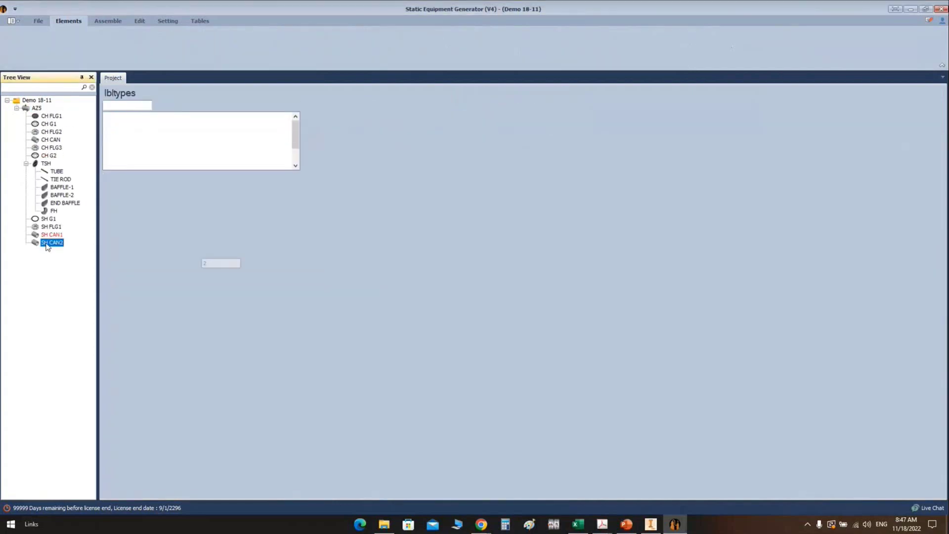
# Set SH CAN2's L.W.L. orientation to 45 and length to 850 mm, then save
pyautogui.click(221, 217)
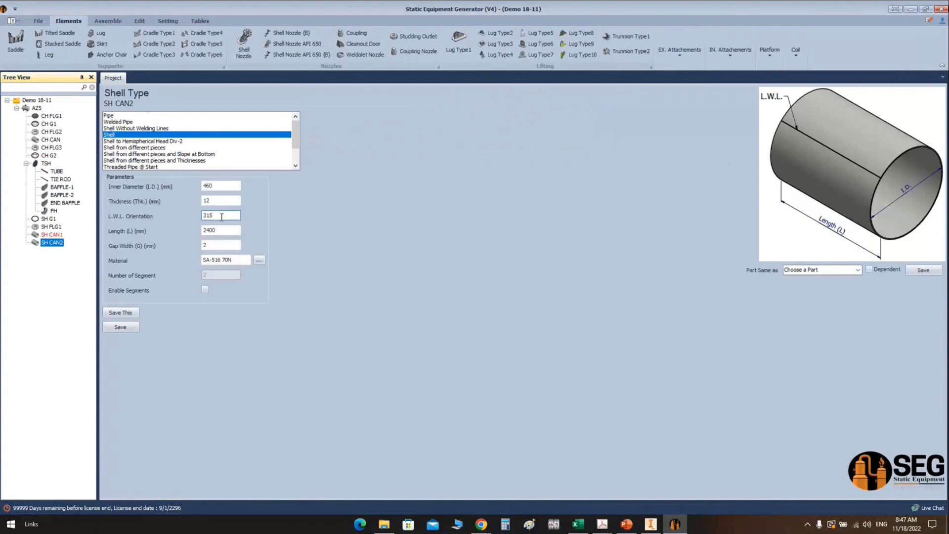
pyautogui.moveTo(217, 216); pyautogui.dragTo(185, 218)
pyautogui.write('4')
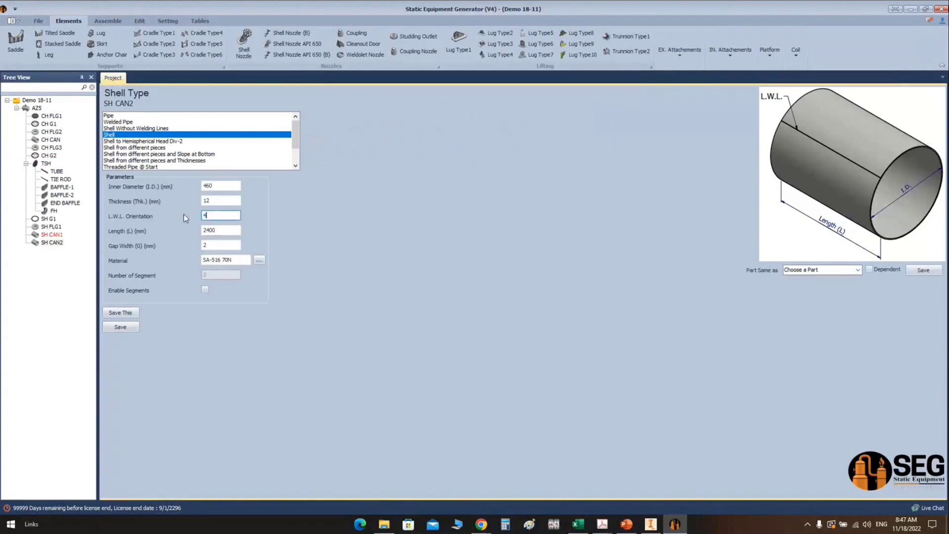
pyautogui.write('5')
pyautogui.press('Tab')
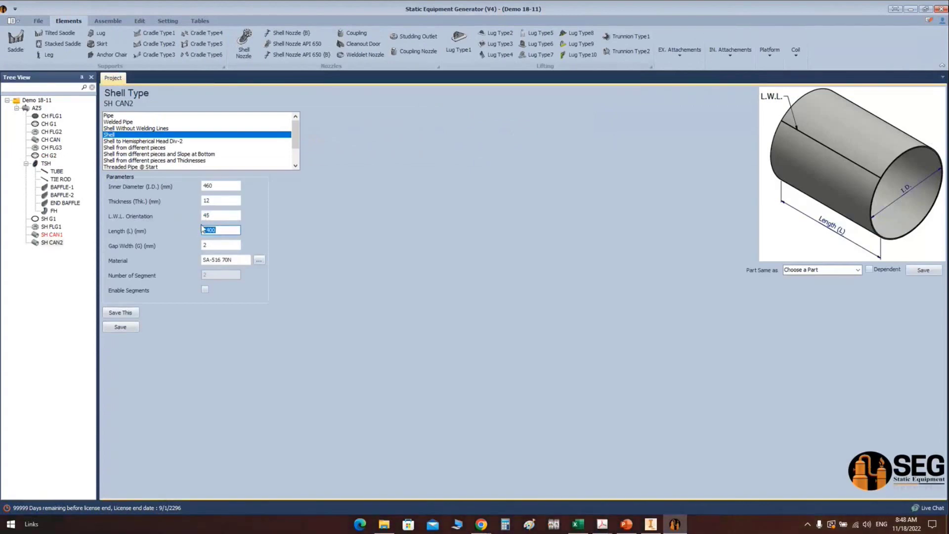
pyautogui.write('850')
pyautogui.click(132, 329)
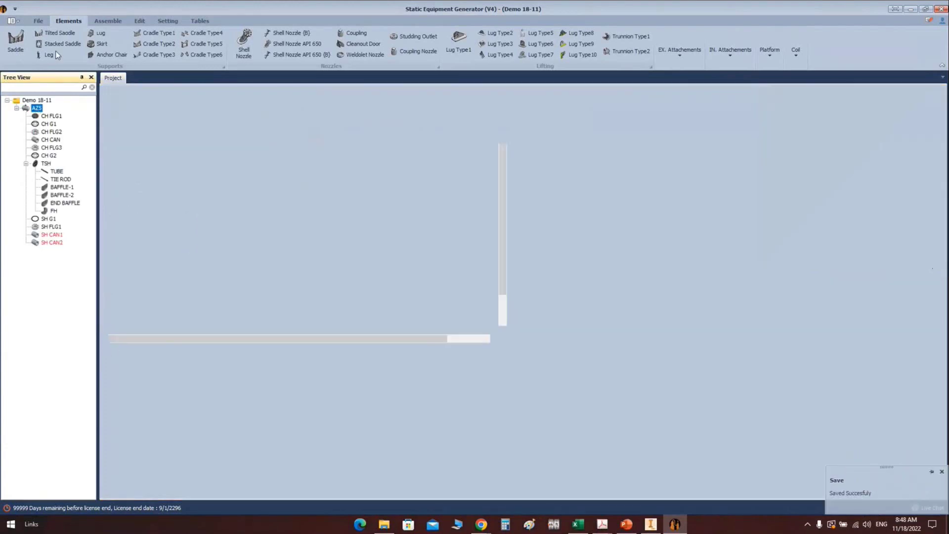
# Add shell SH CAN3 as a copy of SH CAN1
pyautogui.click(55, 34)
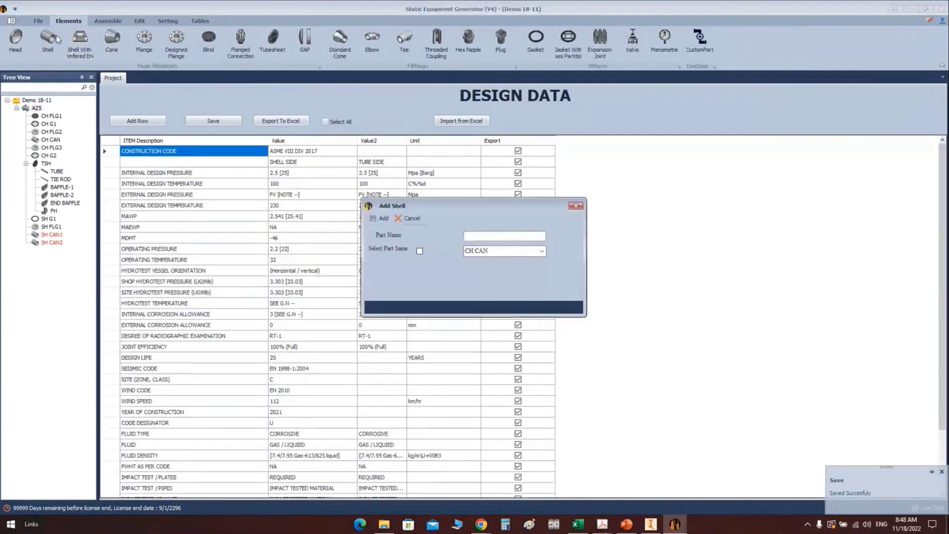
pyautogui.write('SH CAN3')
pyautogui.click(419, 250)
pyautogui.click(542, 251)
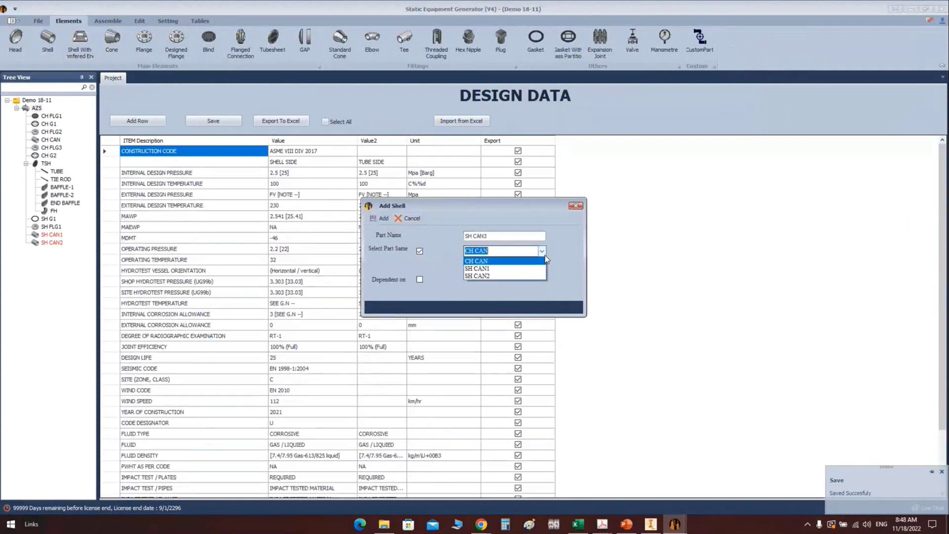
pyautogui.click(478, 269)
pyautogui.click(380, 219)
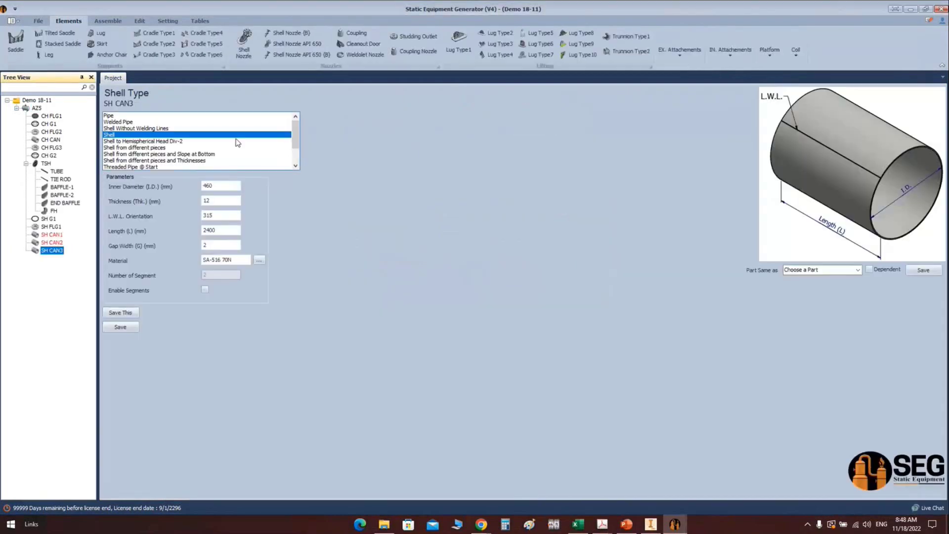
# Check SH CAN3's 2400 mm length, save it, and return to AZ5's design data
pyautogui.click(225, 188)
pyautogui.click(227, 230)
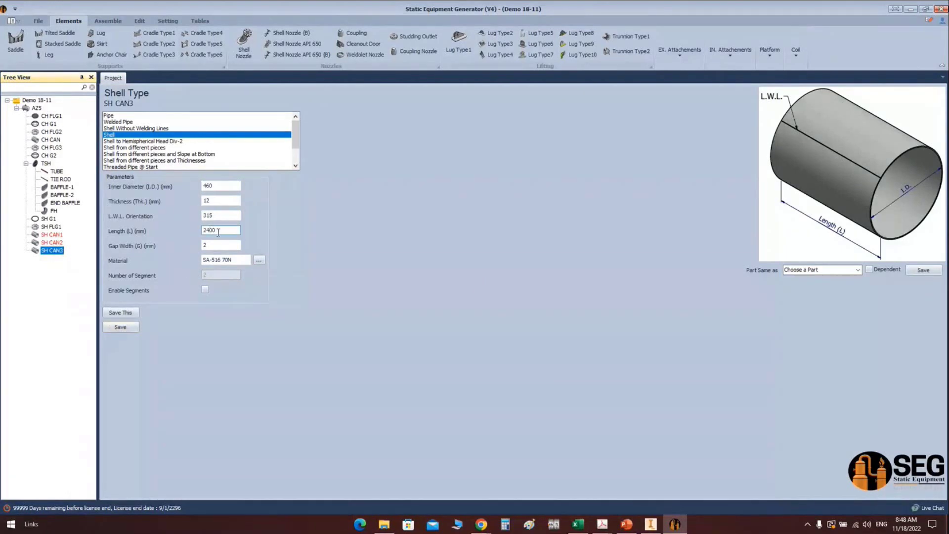
pyautogui.click(223, 231)
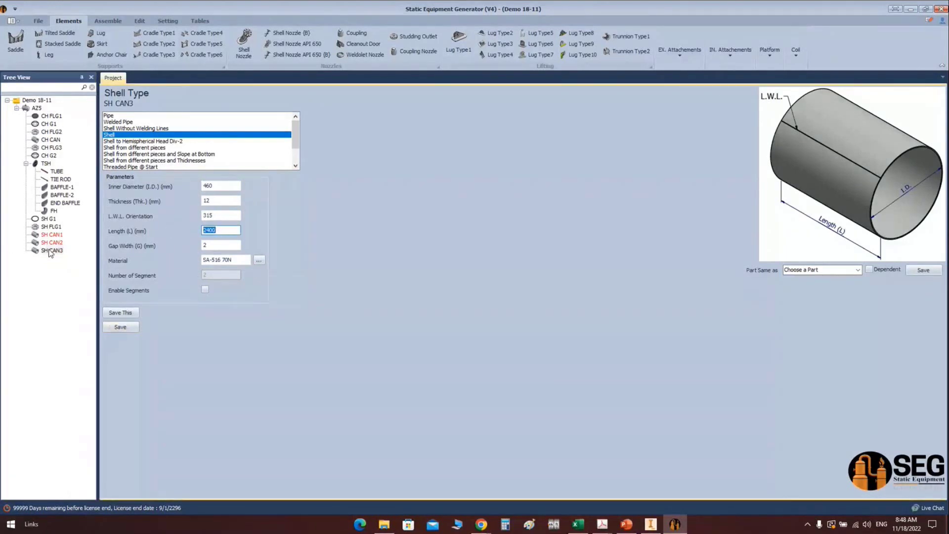
pyautogui.click(132, 330)
pyautogui.click(36, 108)
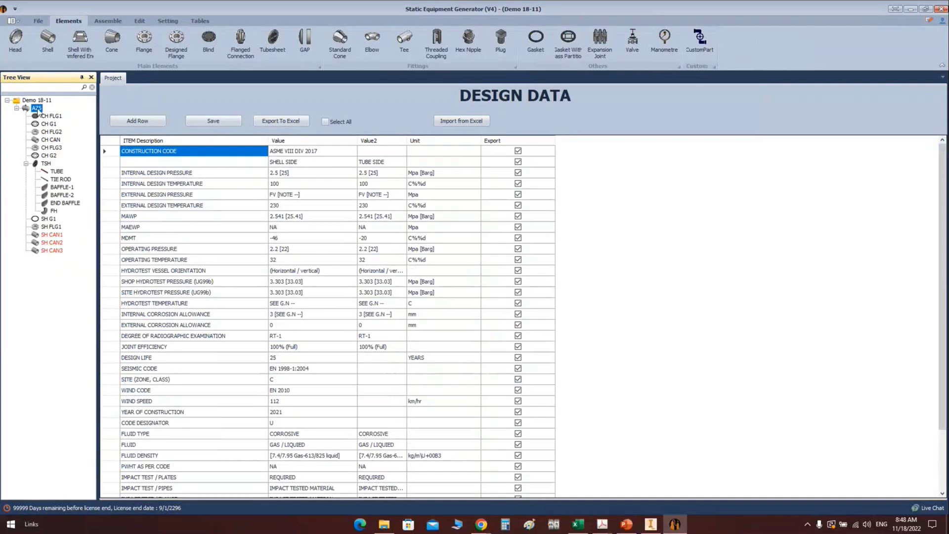
# Create designed flange SH FLG2 under AZ5 and open its parameters
pyautogui.click(150, 45)
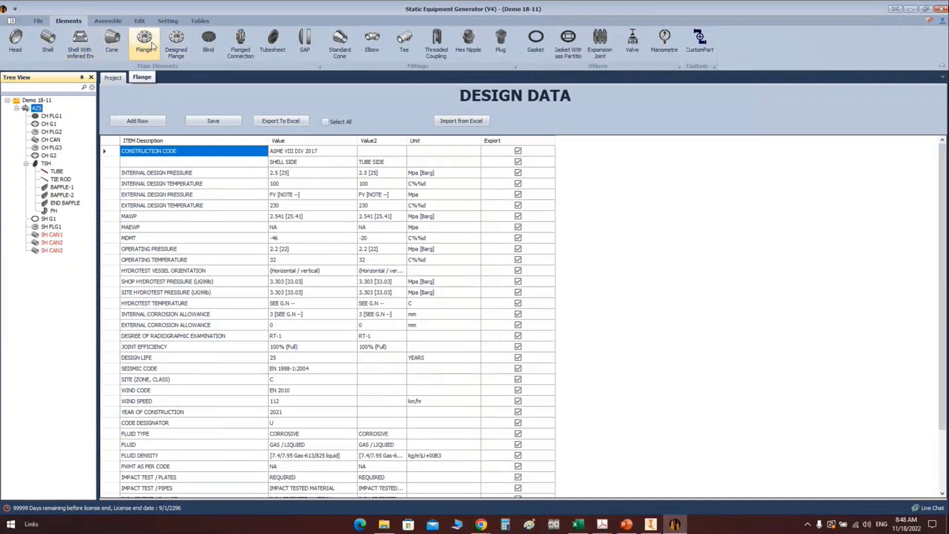
pyautogui.click(178, 44)
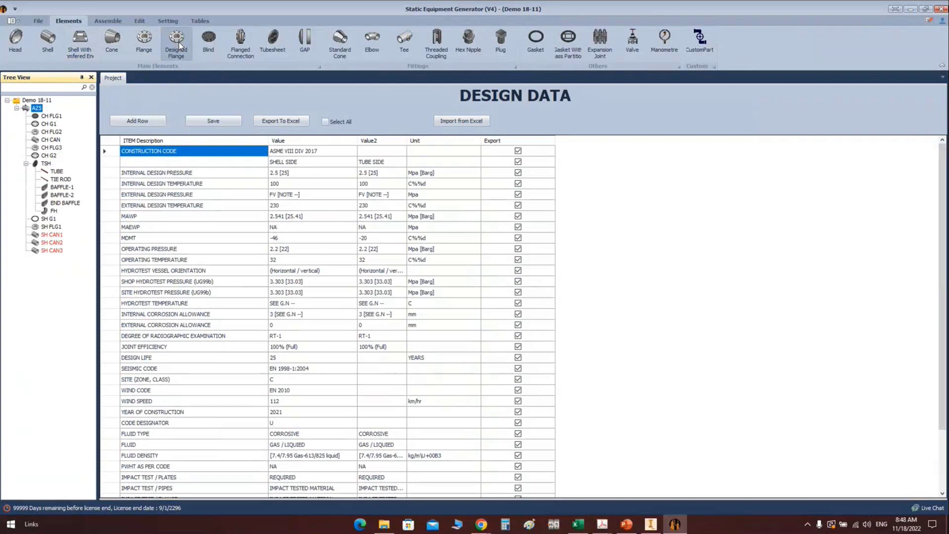
pyautogui.write('SH')
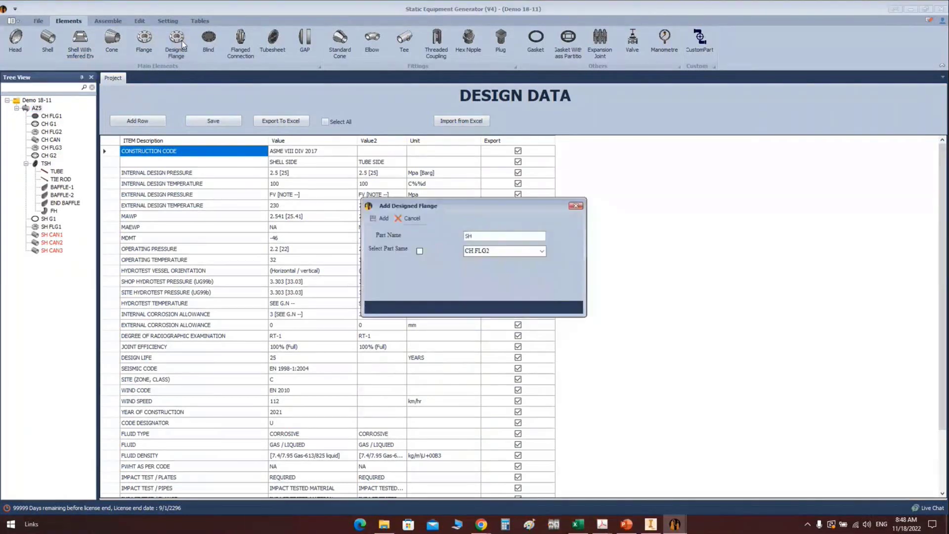
pyautogui.write(' FLG2')
pyautogui.click(381, 218)
pyautogui.click(55, 259)
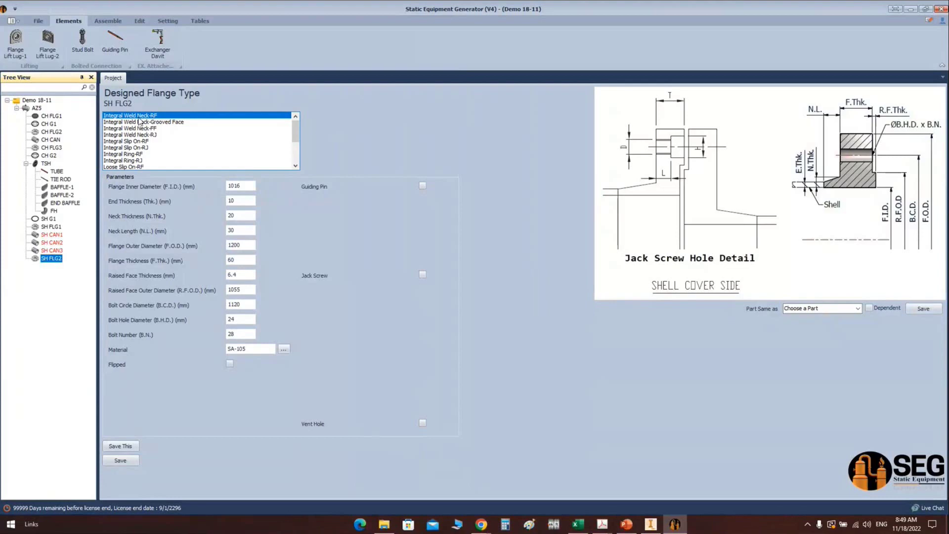
# Set SH FLG2 bore 460, end thickness 12, neck 16, neck length 20, OD 725, thickness 75
pyautogui.click(240, 186)
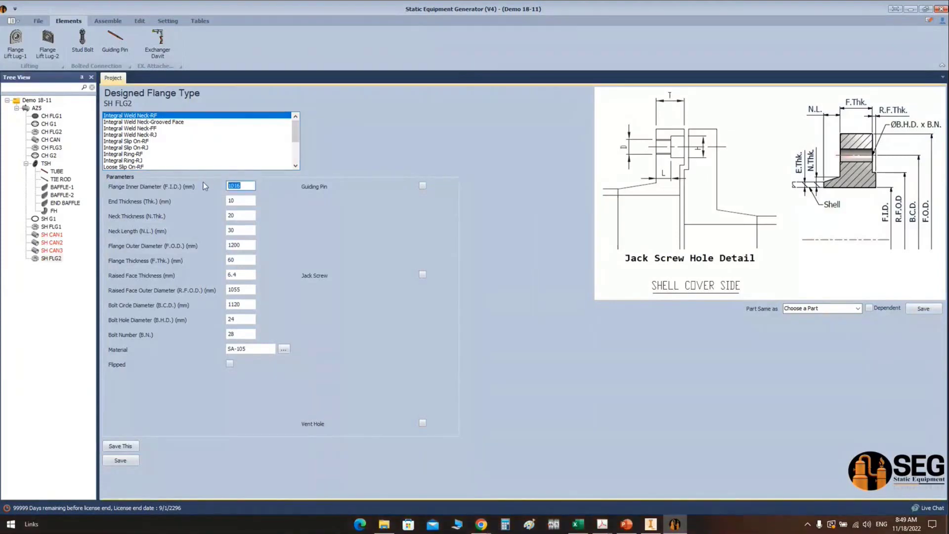
pyautogui.write('460')
pyautogui.press('Tab')
pyautogui.write('12')
pyautogui.press('Tab')
pyautogui.write('16')
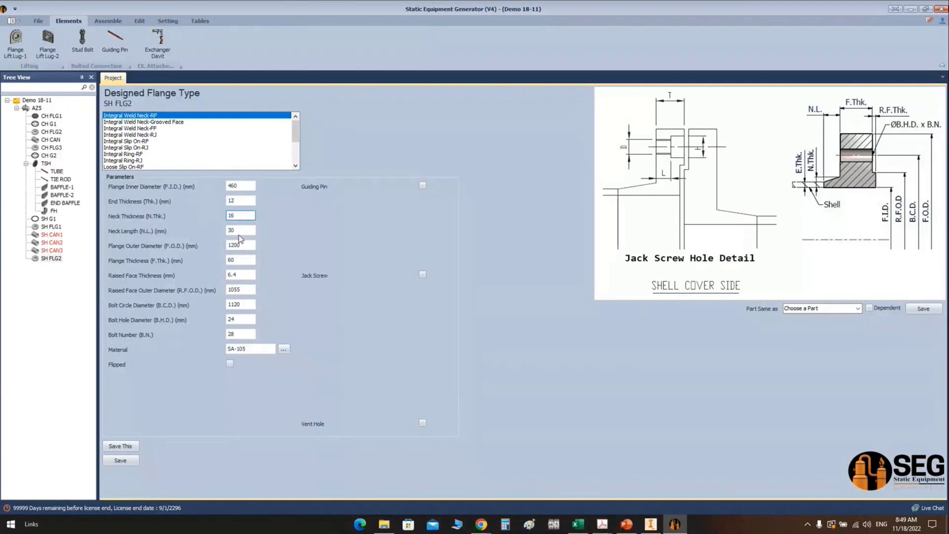
pyautogui.press('Tab')
pyautogui.write('20')
pyautogui.press('Tab')
pyautogui.write('725')
pyautogui.press('Tab')
pyautogui.write('75')
# Set raised face 5 mm, R.F.O.D. 611, bolt circle 655, bolt holes 30 mm, 24 bolts
pyautogui.press('Tab')
pyautogui.write('5')
pyautogui.press('Tab')
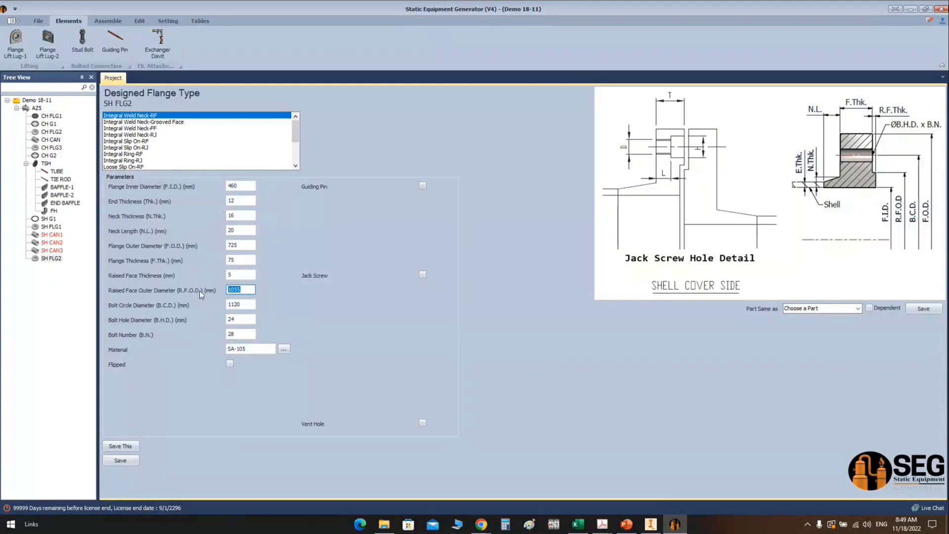
pyautogui.write('611')
pyautogui.press('Tab')
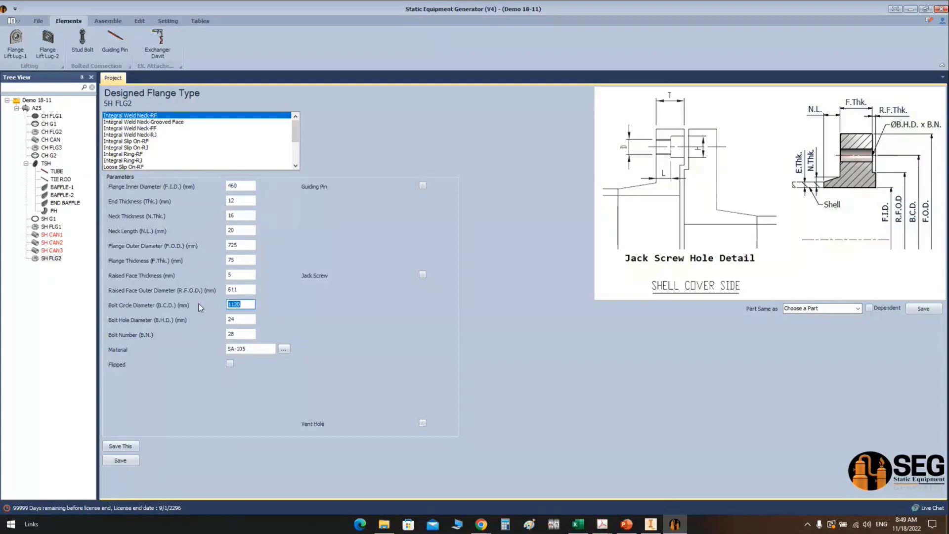
pyautogui.write('655')
pyautogui.click(241, 320)
pyautogui.click(196, 317)
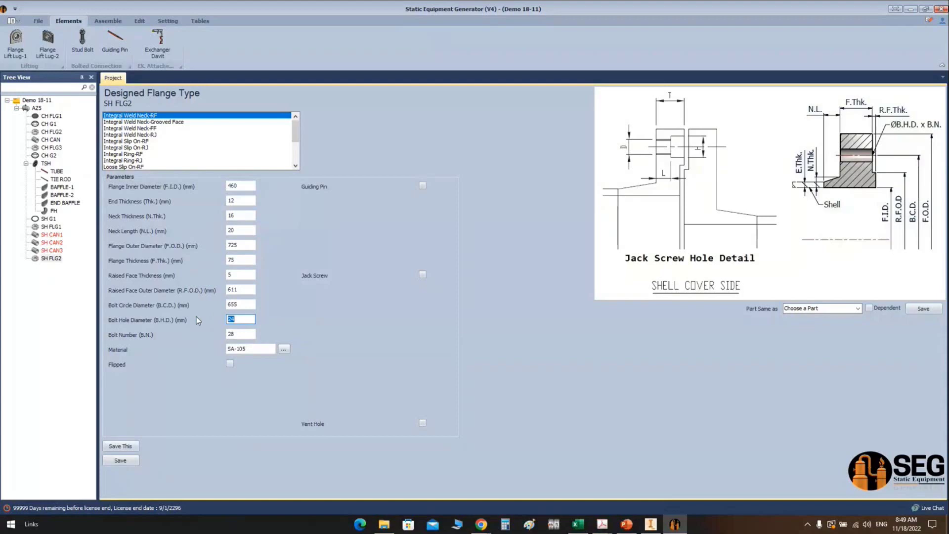
pyautogui.write('30')
pyautogui.press('Tab')
pyautogui.write('24')
# Copy SA-350 LF2 CL.1 from Excel cell A2 into SH FLG2's material and save
pyautogui.click(576, 525)
pyautogui.doubleClick(133, 167)
pyautogui.moveTo(133, 167); pyautogui.dragTo(15, 171)
pyautogui.hotkey('ctrl', 'c')
pyautogui.press('Escape')
pyautogui.click(674, 524)
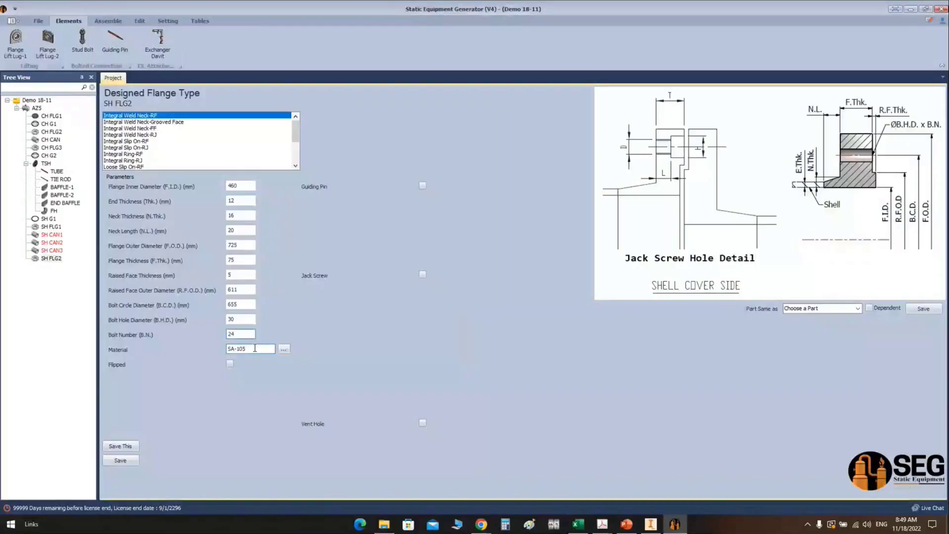
pyautogui.press('Tab')
pyautogui.hotkey('ctrl', 'v')
pyautogui.click(128, 460)
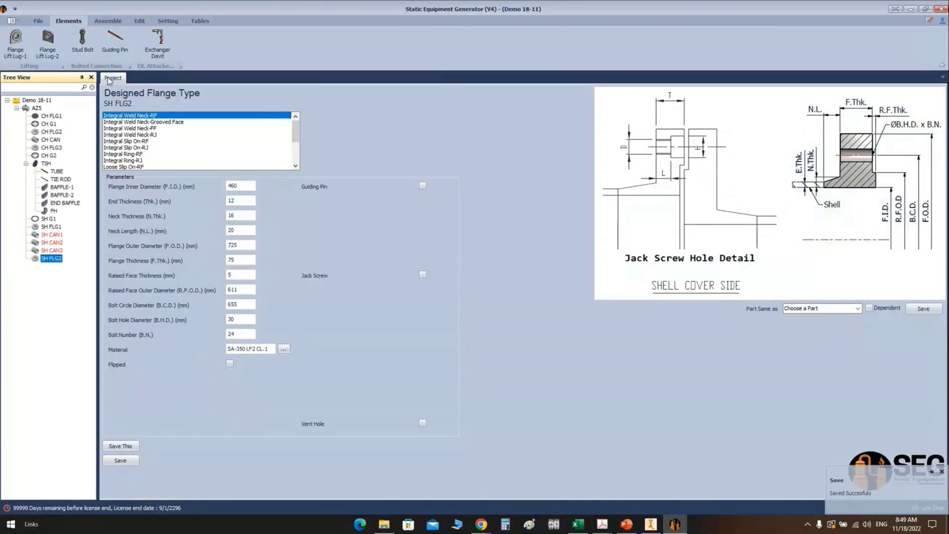
# View the AZ5 assembly in Inventor, now showing SH CAN3 and SH FLG2
pyautogui.click(107, 22)
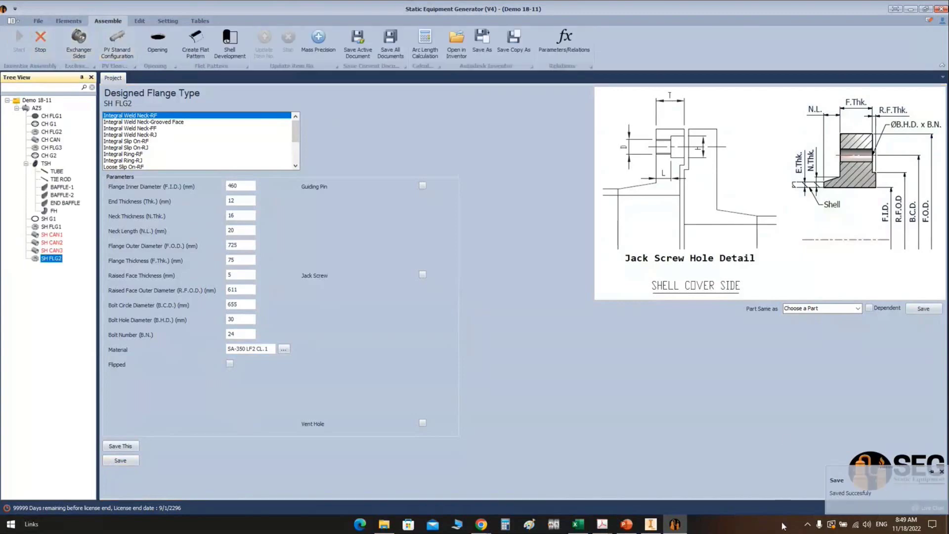
pyautogui.click(649, 525)
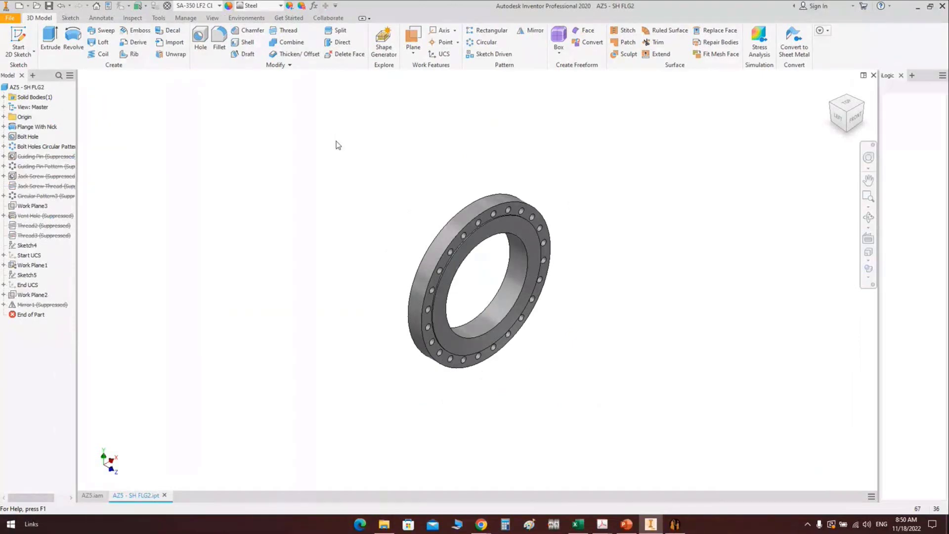
pyautogui.click(868, 218)
pyautogui.moveTo(625, 282); pyautogui.dragTo(568, 292)
pyautogui.scroll(5, 830, 330)
pyautogui.scroll(4, 692, 326)
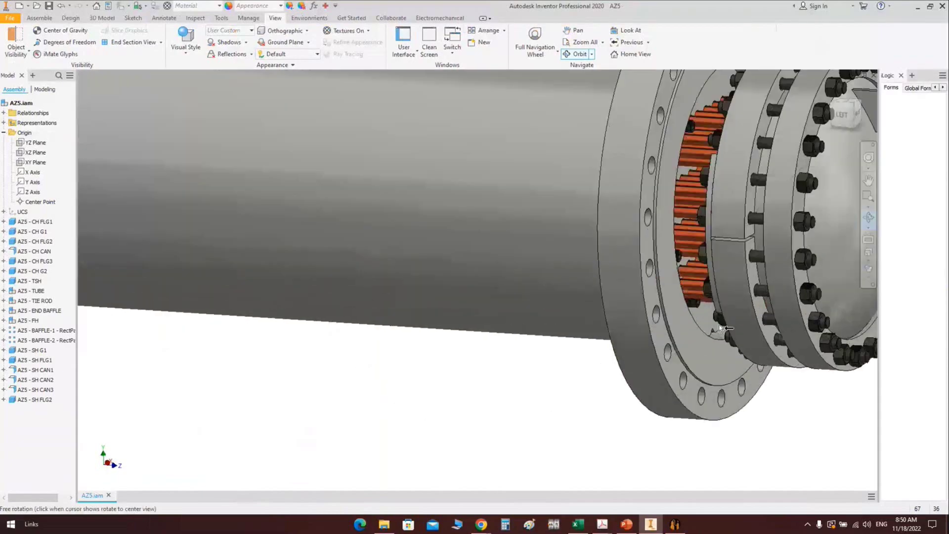
pyautogui.scroll(4, 721, 343)
pyautogui.scroll(-8, 721, 343)
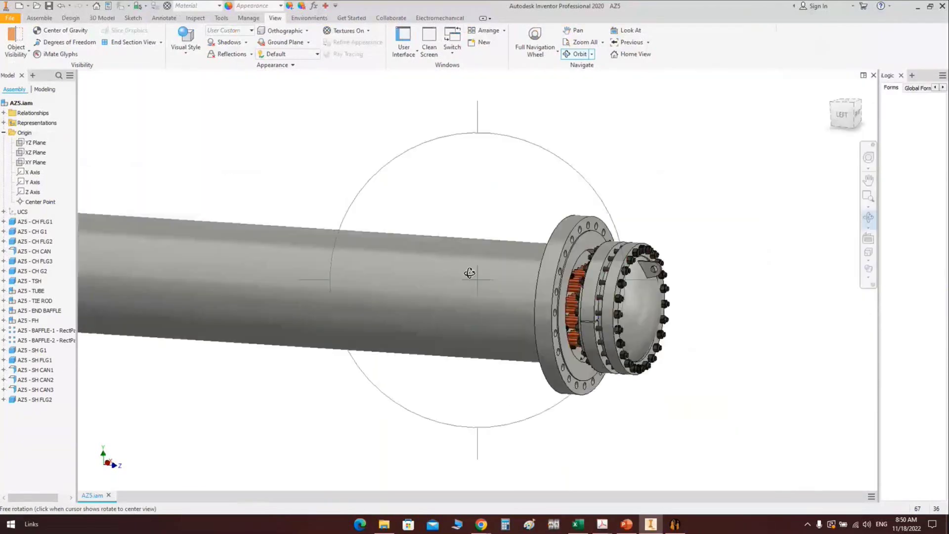
pyautogui.scroll(2, 480, 266)
pyautogui.moveTo(480, 266); pyautogui.dragTo(564, 208)
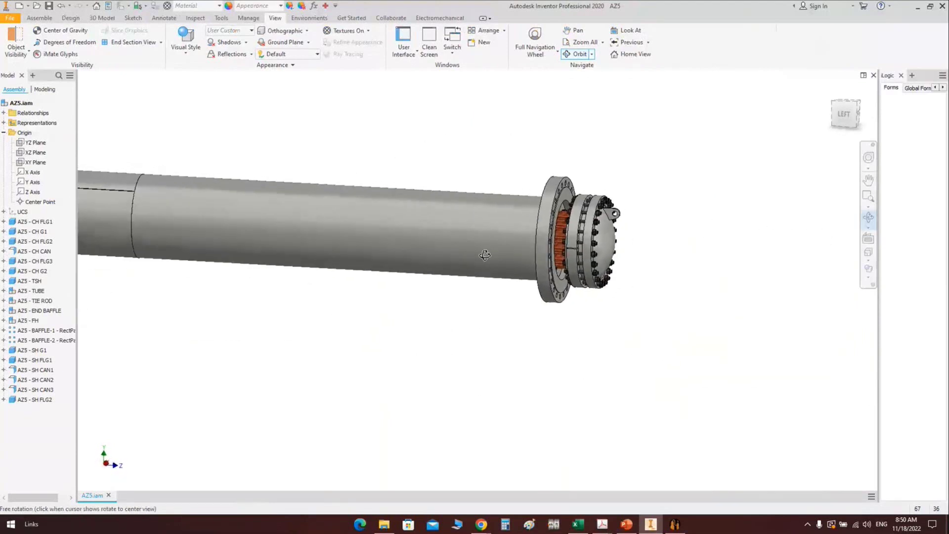
pyautogui.scroll(2, 576, 194)
pyautogui.rightClick(581, 202)
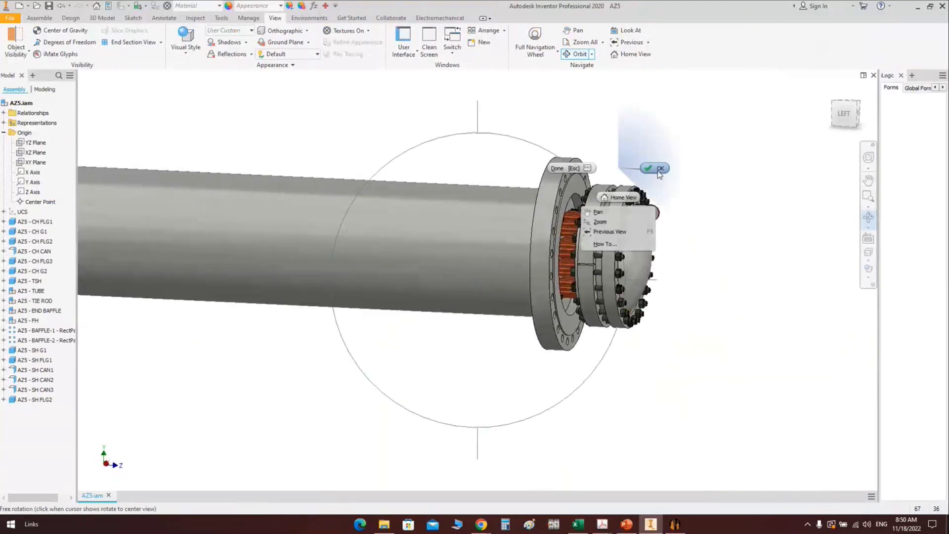
pyautogui.click(619, 174)
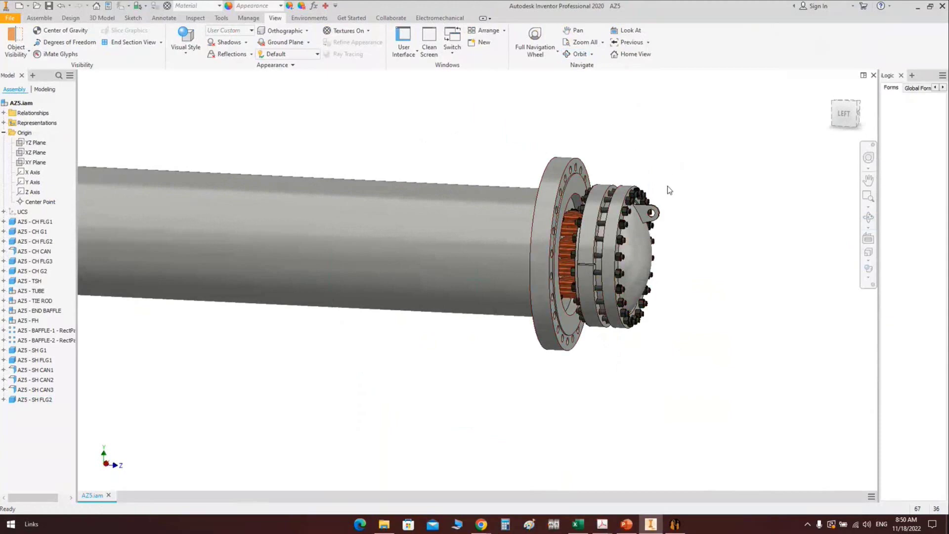
pyautogui.click(845, 113)
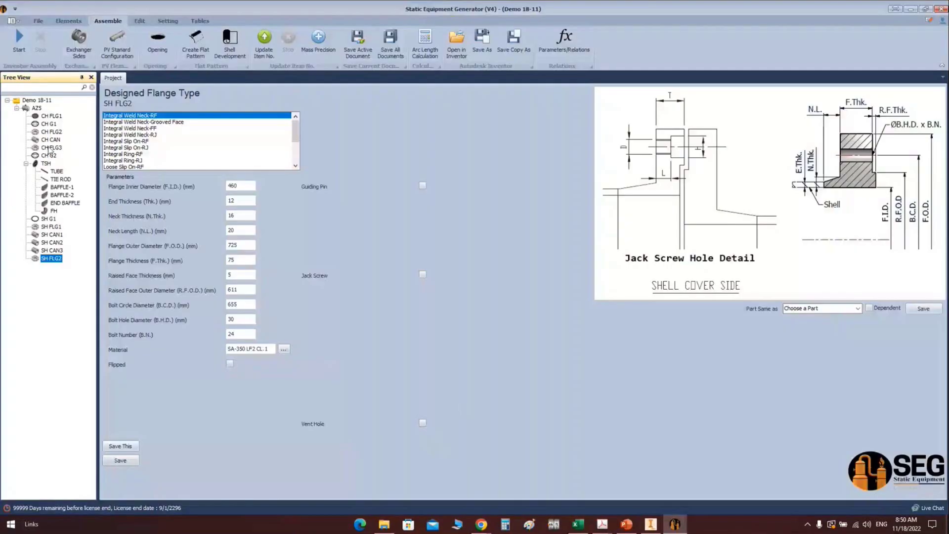
# Add a new gasket named SH G2, copied from SH G1
pyautogui.click(37, 108)
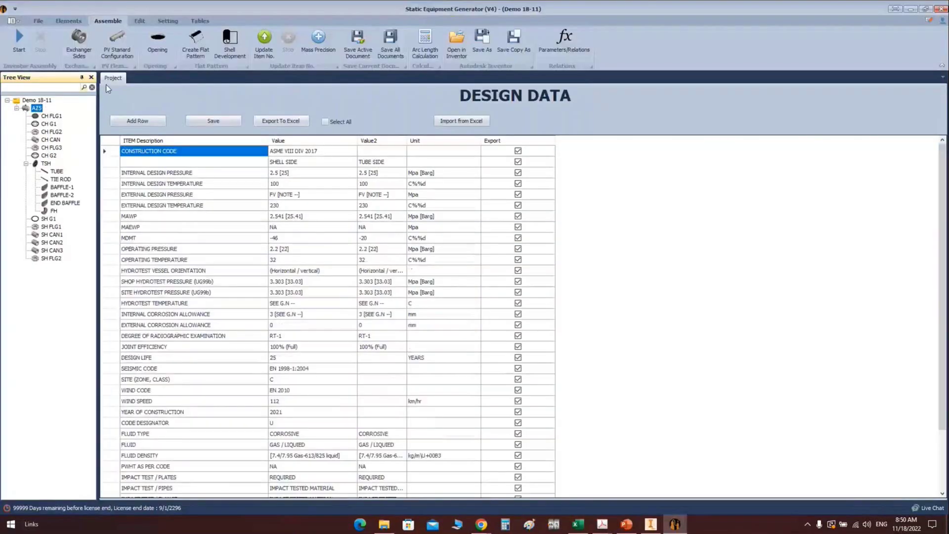
pyautogui.click(68, 20)
pyautogui.click(529, 42)
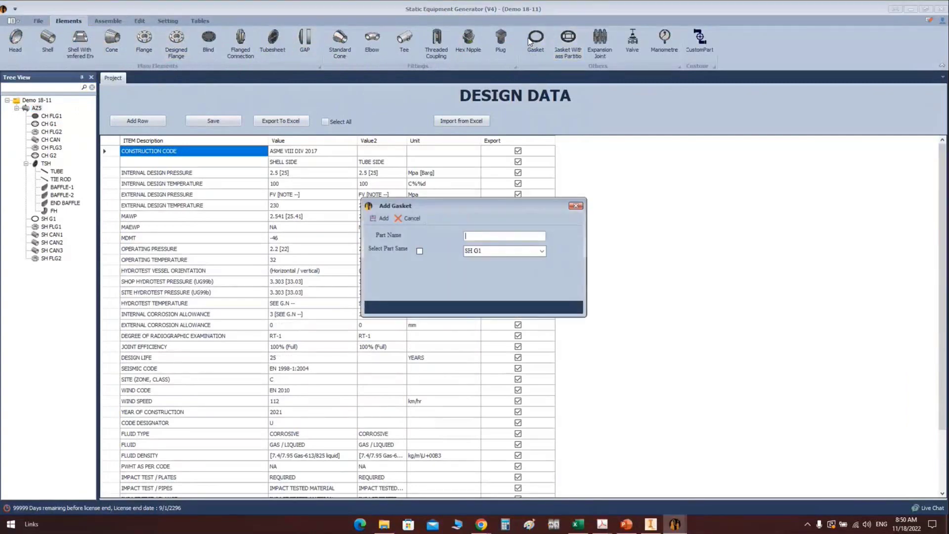
pyautogui.write('SG')
pyautogui.press('BackSpace')
pyautogui.write('H G2')
pyautogui.click(542, 251)
pyautogui.click(493, 260)
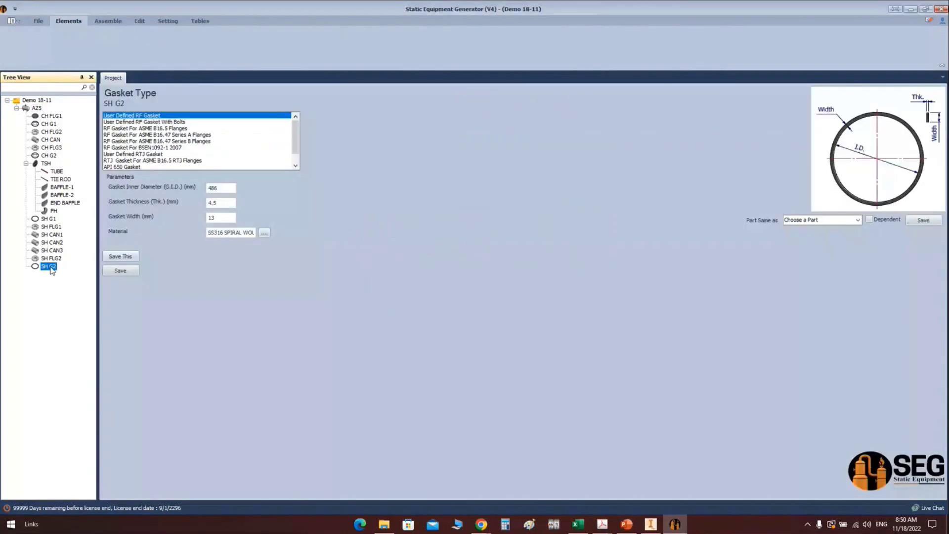
# Set SH G2's inner diameter to 565 and save the gasket
pyautogui.doubleClick(221, 188)
pyautogui.write('565')
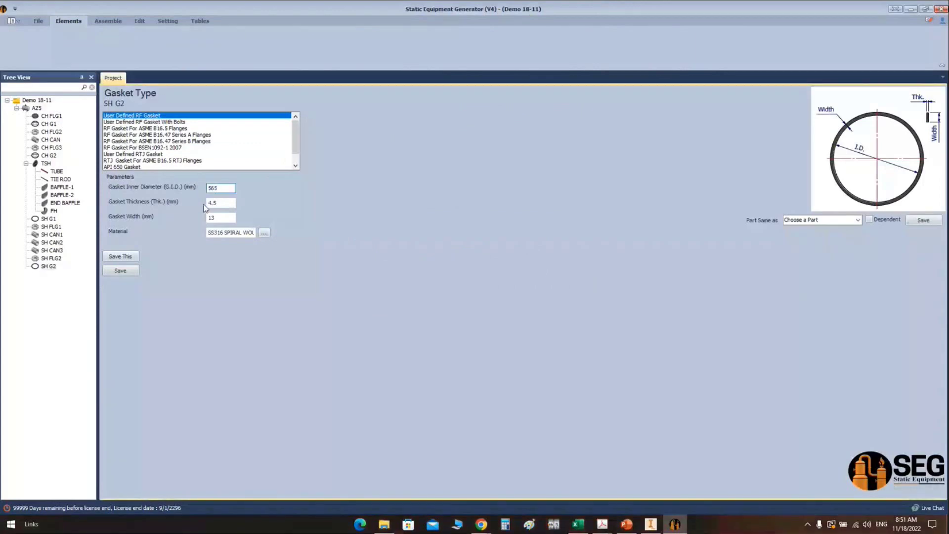
pyautogui.click(120, 271)
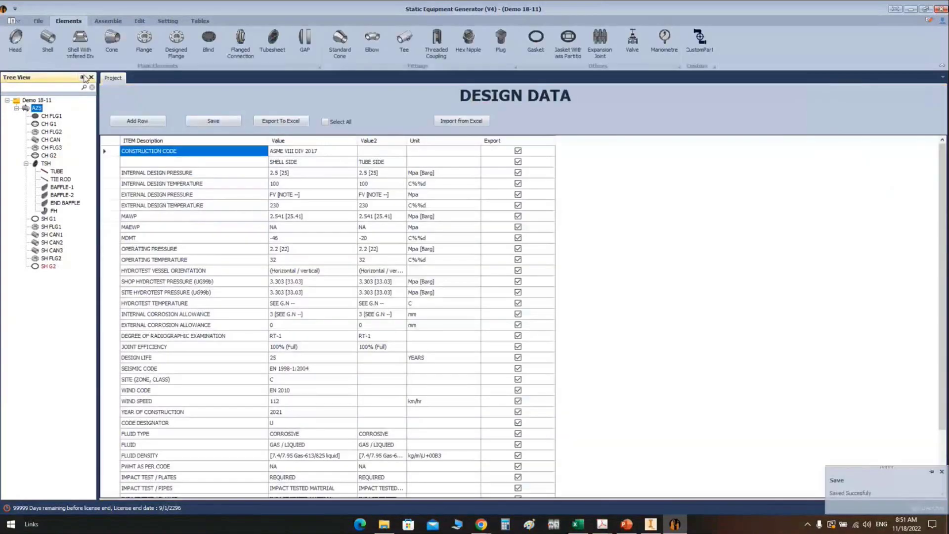
# Add a new designed flange named SH FLG3
pyautogui.click(173, 39)
pyautogui.write('FLG')
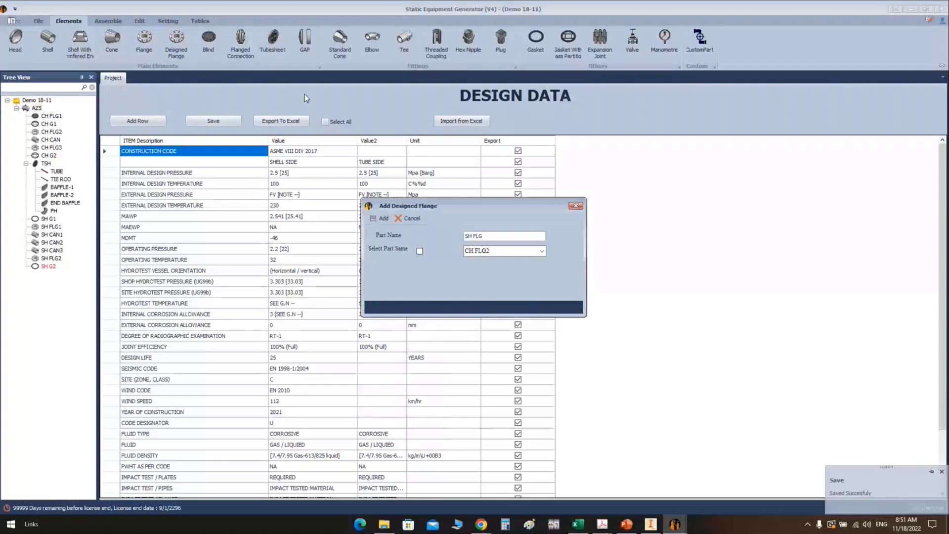
pyautogui.write('3')
pyautogui.click(377, 220)
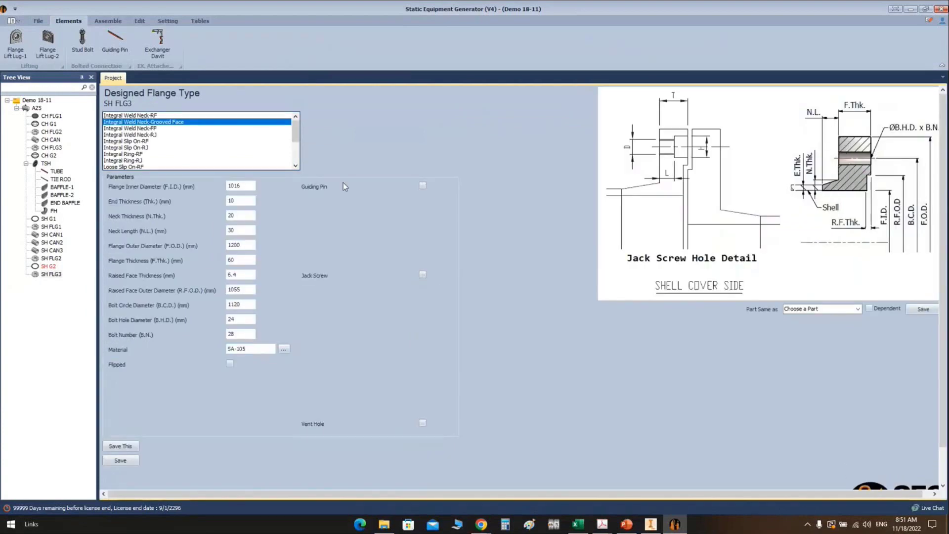
# Enter flange inner diameter 545, neck thickness 16, neck length 20 and outer diameter 725
pyautogui.moveTo(254, 185); pyautogui.dragTo(199, 185)
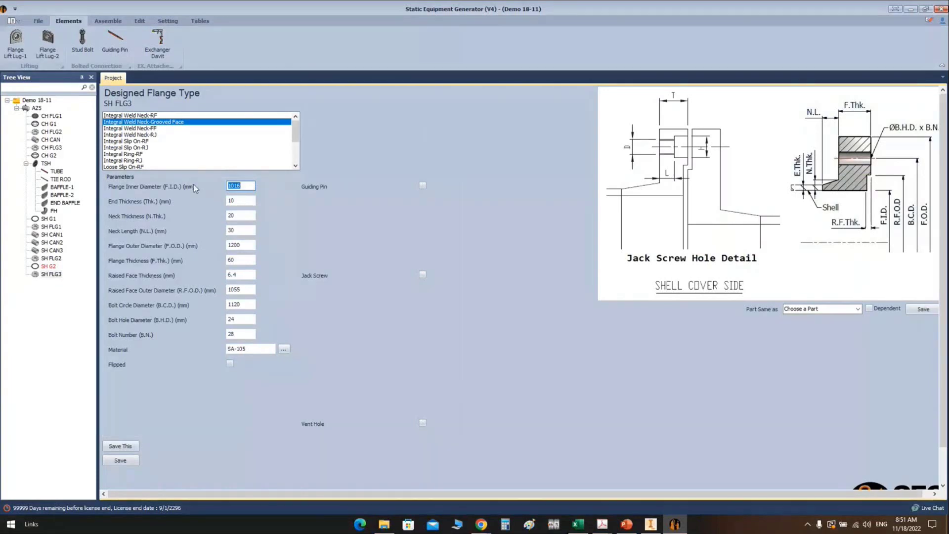
pyautogui.write('545')
pyautogui.click(243, 203)
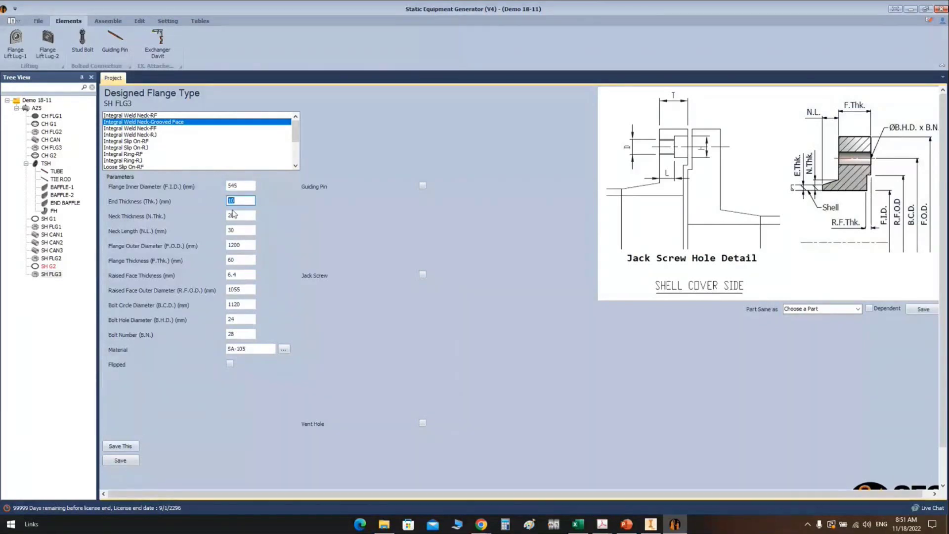
pyautogui.press('Tab')
pyautogui.write('16')
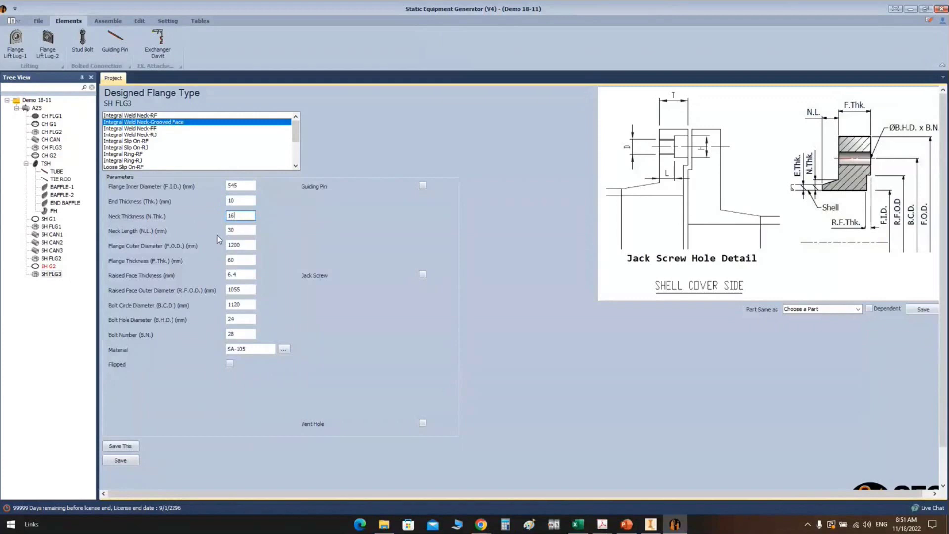
pyautogui.click(237, 232)
pyautogui.press('BackSpace')
pyautogui.press('BackSpace')
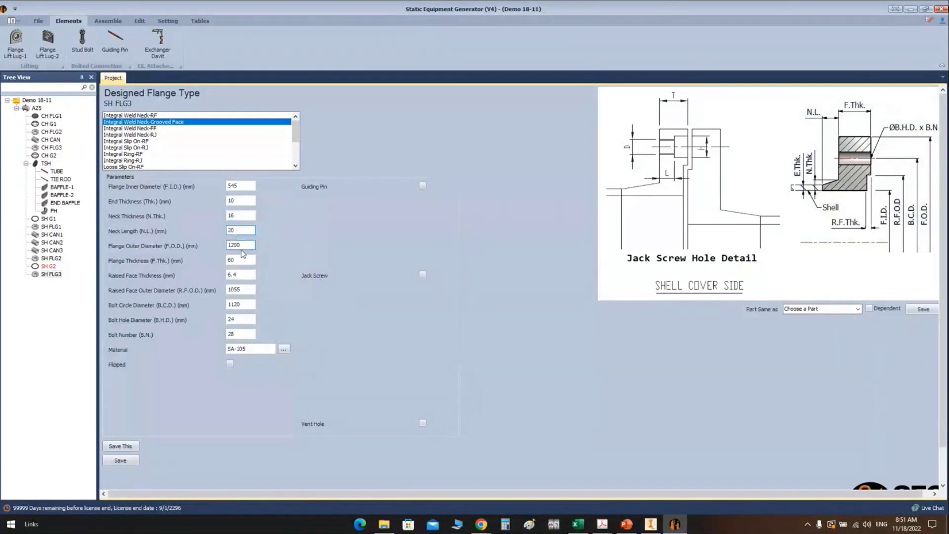
pyautogui.write('20')
pyautogui.press('Tab')
pyautogui.write('725')
# Fill in the remaining flange values 614 and 5, bolt holes 30, and 24 bolts
pyautogui.click(235, 260)
pyautogui.doubleClick(235, 260)
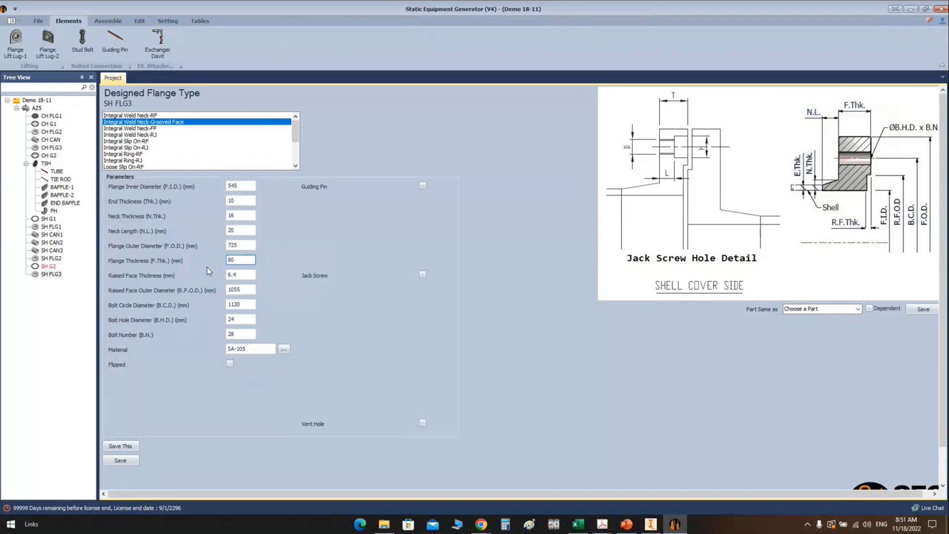
pyautogui.press('Tab')
pyautogui.press('Tab')
pyautogui.write('614')
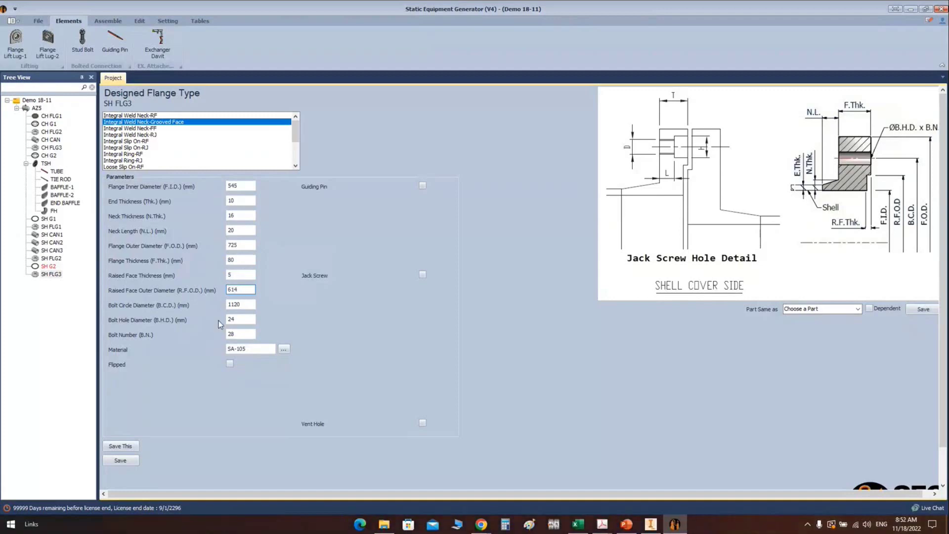
pyautogui.press('Tab')
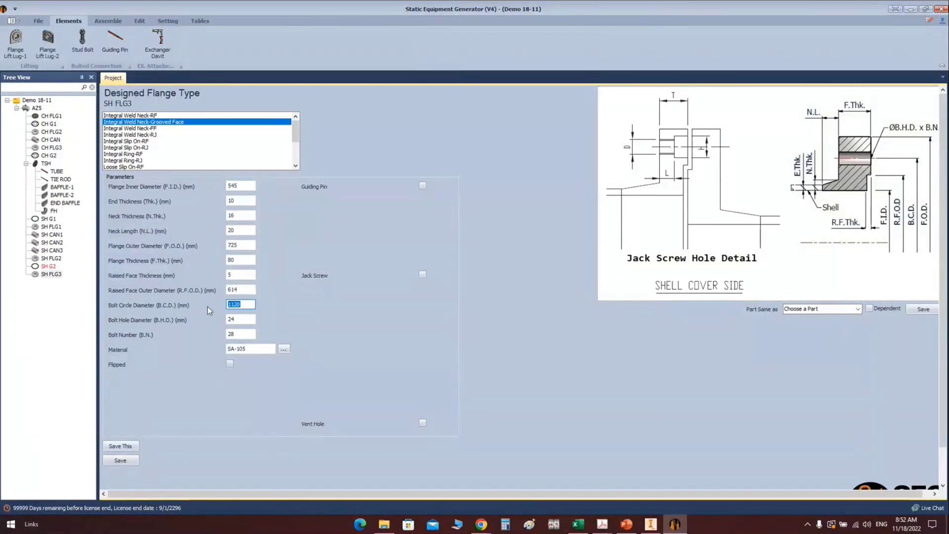
pyautogui.write('565')
pyautogui.press('Tab')
pyautogui.write('30')
pyautogui.press('Tab')
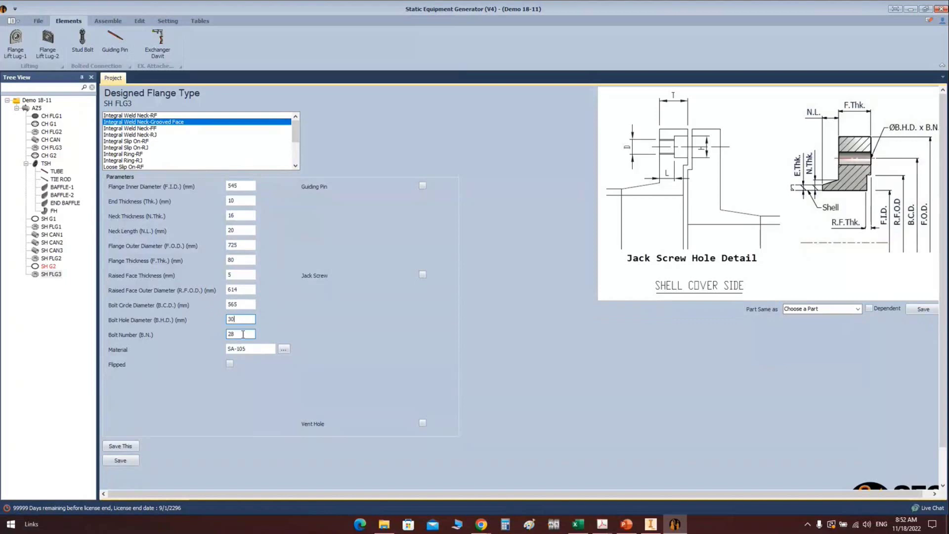
pyautogui.write('24')
# Set material SA-350 LF2 CL.1, mark SH FLG3 flipped, and save it
pyautogui.press('Tab')
pyautogui.write('SA-350 LF2 CL.1')
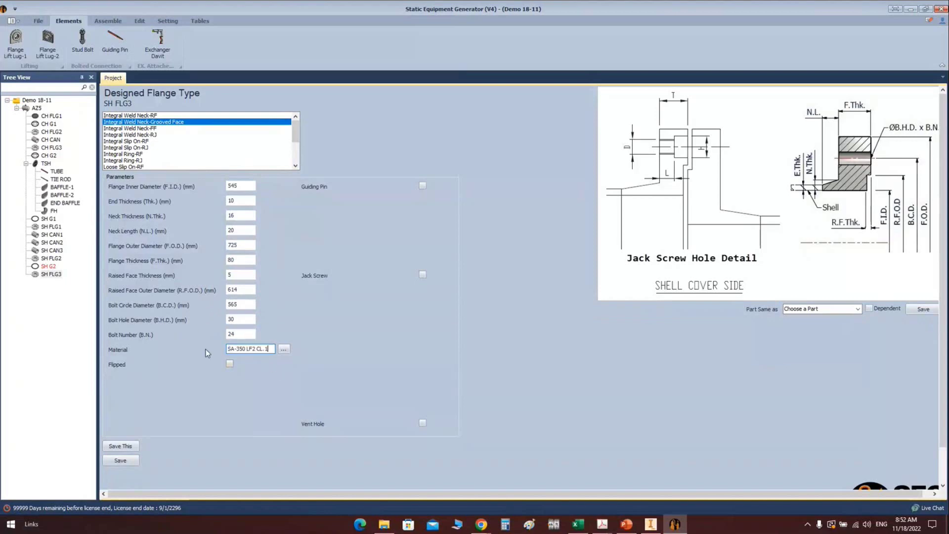
pyautogui.click(229, 364)
pyautogui.click(120, 460)
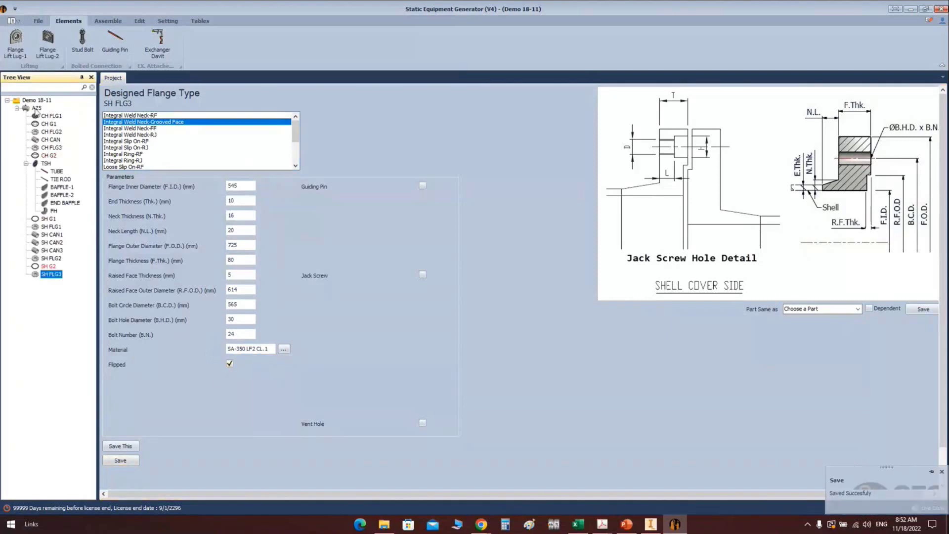
pyautogui.click(36, 108)
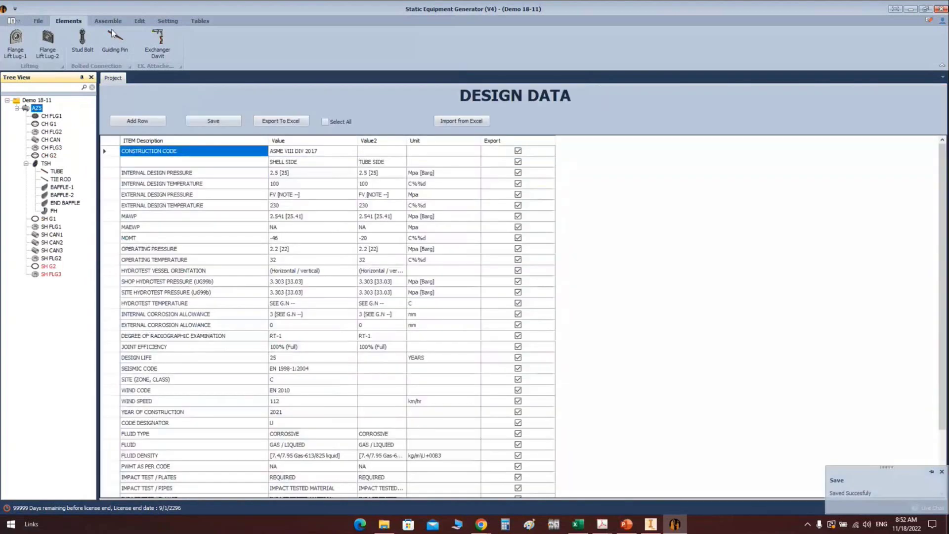
# Add a new shell named BO CAN and open its properties
pyautogui.click(45, 43)
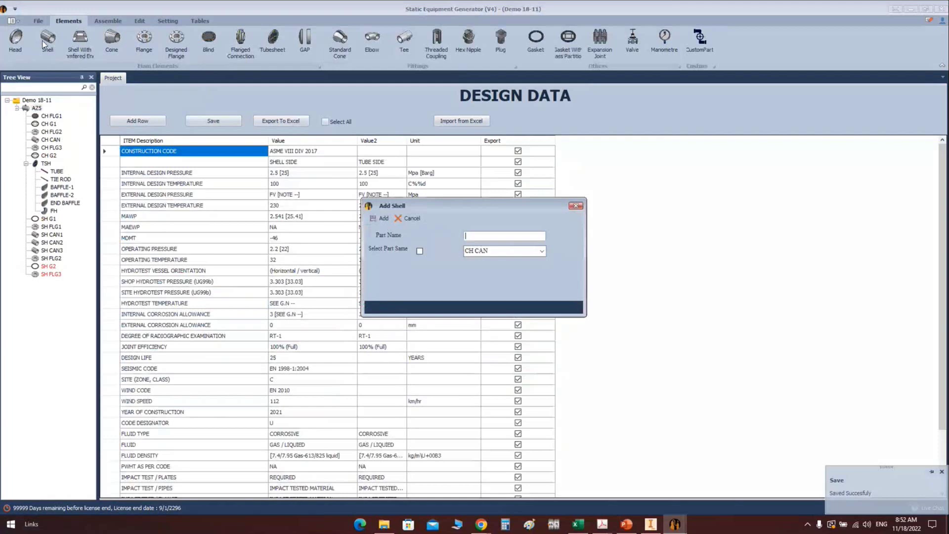
pyautogui.write('BO CAN')
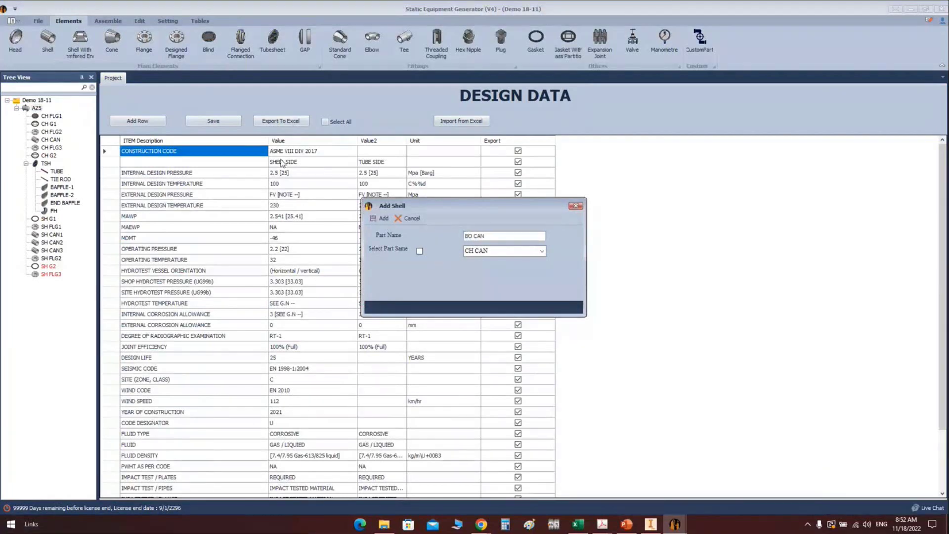
pyautogui.click(372, 219)
pyautogui.click(50, 281)
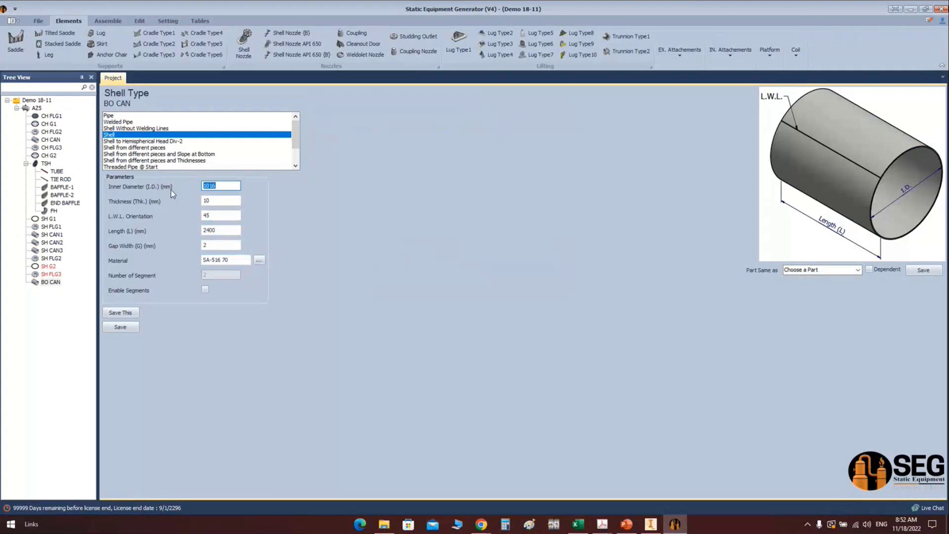
# Give BO CAN 545 mm inner diameter, 300 mm length and SA-516 70N, then save
pyautogui.write('545')
pyautogui.press('Tab')
pyautogui.press('Tab')
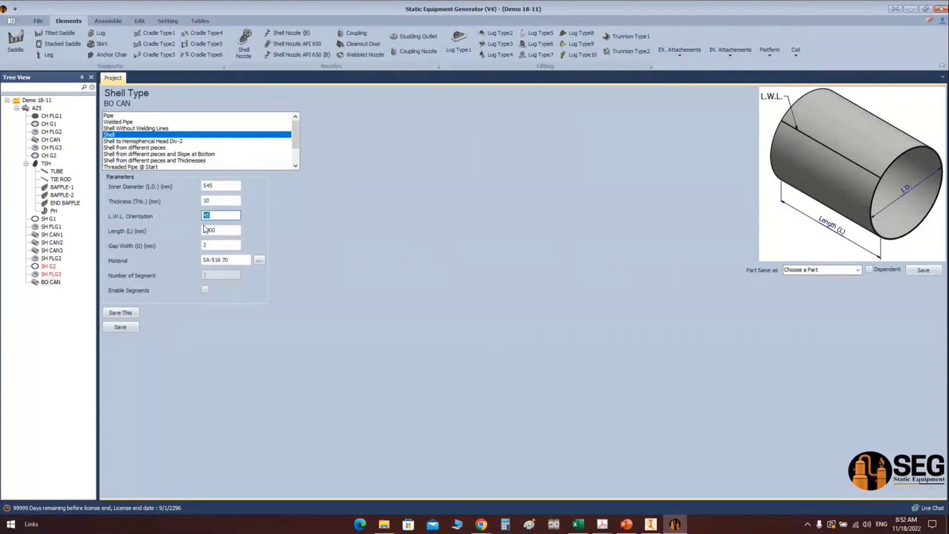
pyautogui.press('Tab')
pyautogui.write('300')
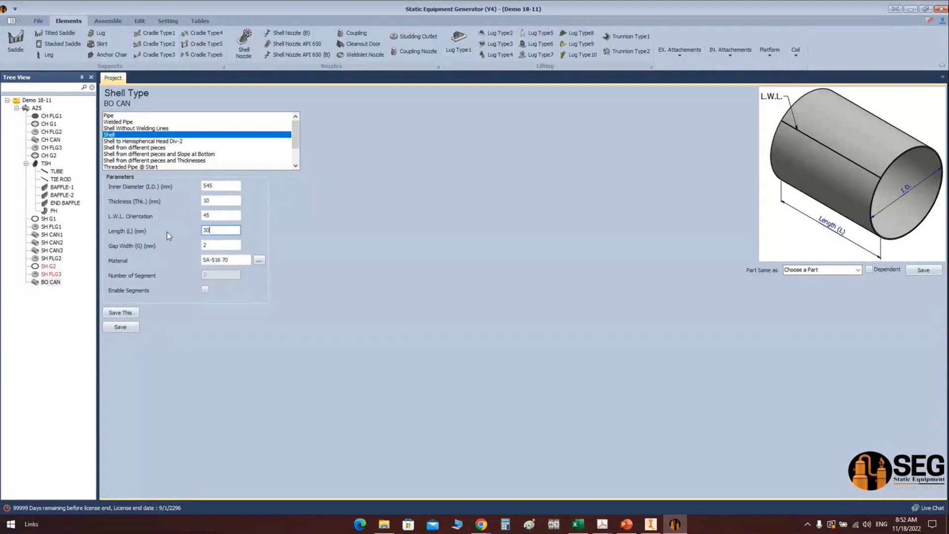
pyautogui.click(230, 260)
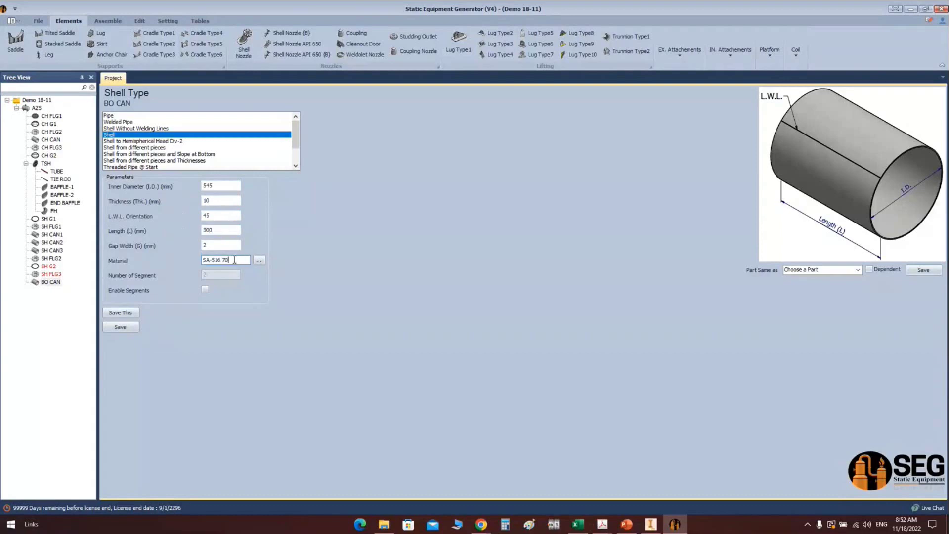
pyautogui.write('N')
pyautogui.click(132, 327)
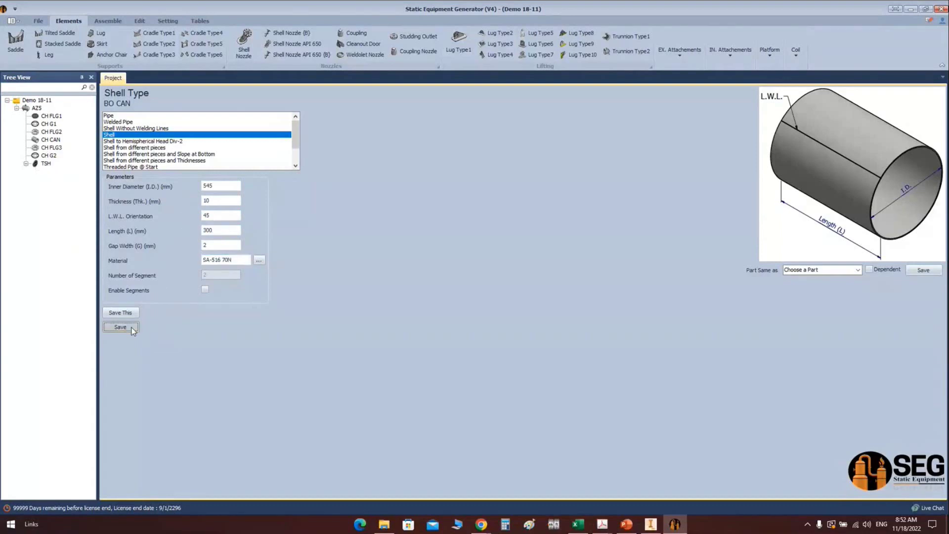
pyautogui.click(36, 108)
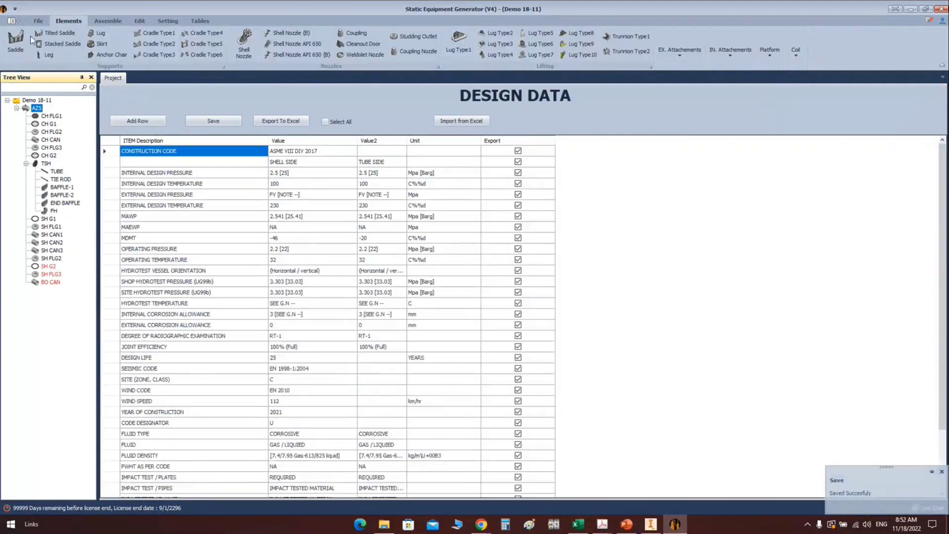
# Add a new head named BO HEAD
pyautogui.click(16, 39)
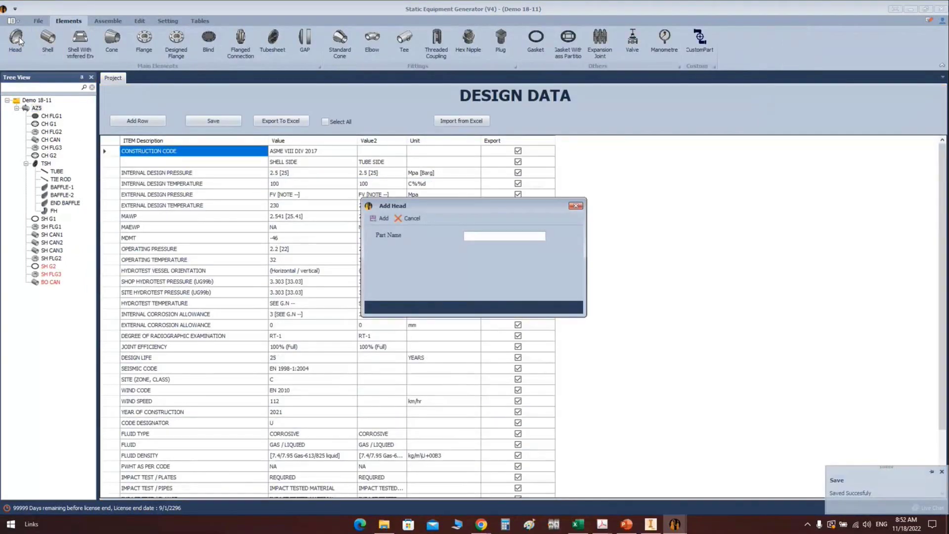
pyautogui.write('BO H')
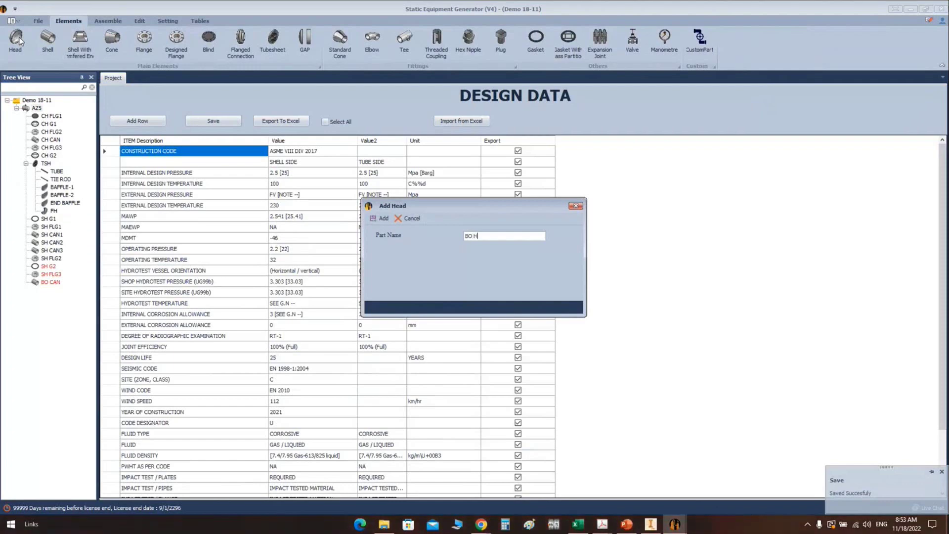
pyautogui.write('EAD')
pyautogui.click(381, 218)
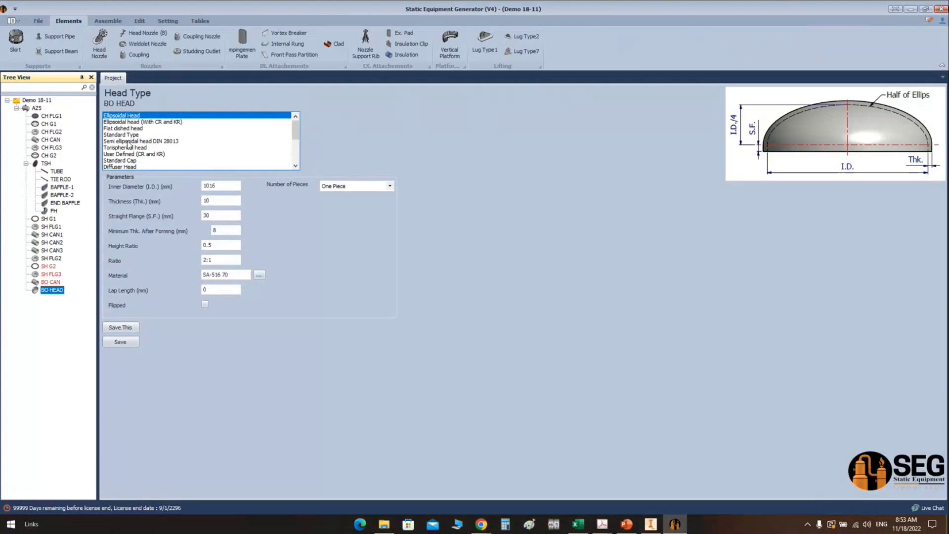
# Try the User Defined (CR and KR) head type and its crown and knuckle radii
pyautogui.doubleClick(224, 186)
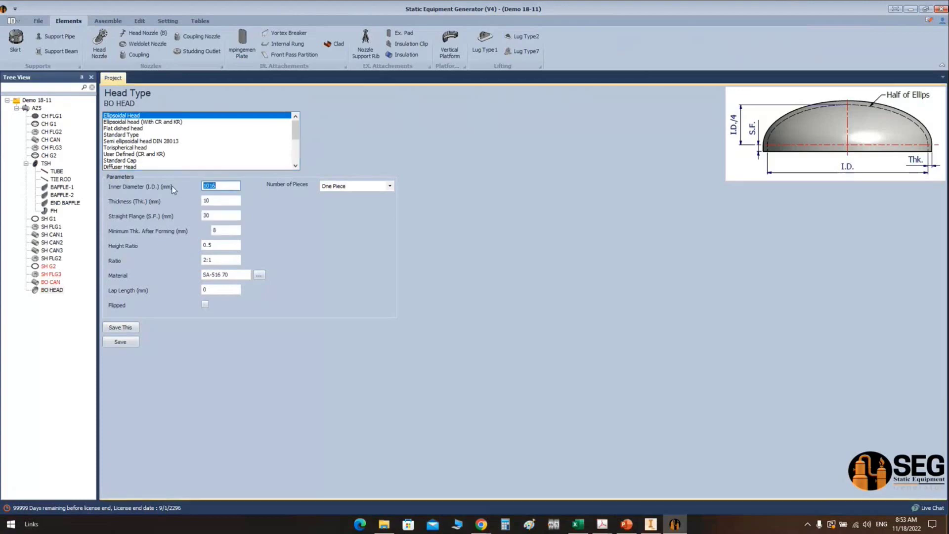
pyautogui.click(148, 155)
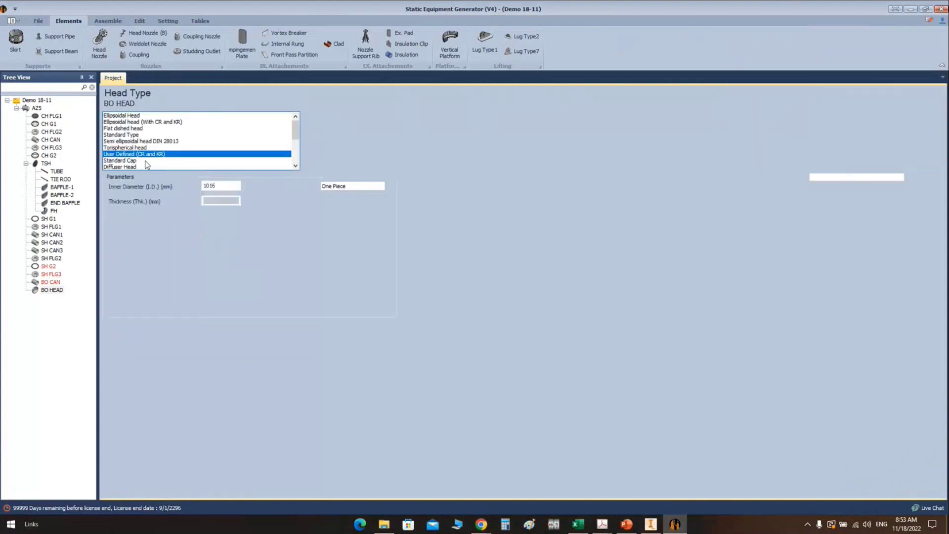
pyautogui.click(136, 130)
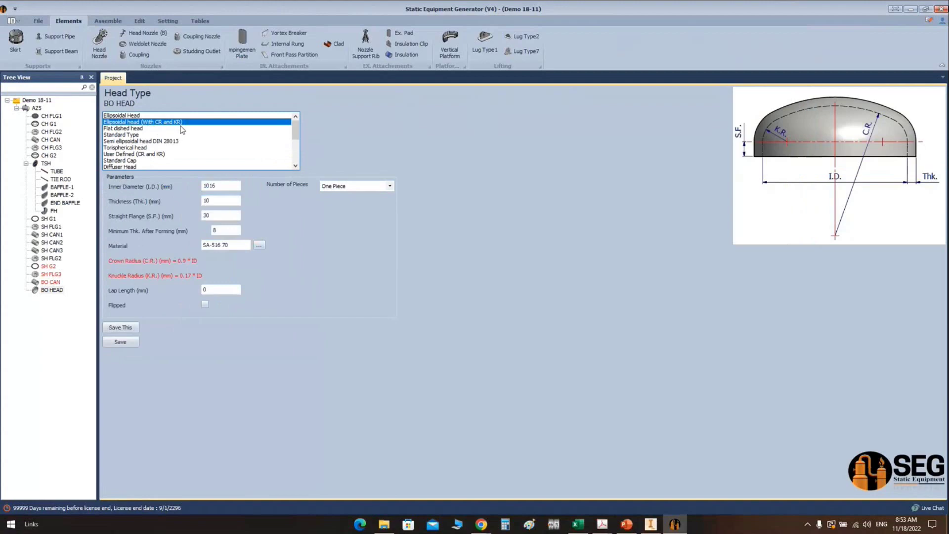
pyautogui.click(162, 155)
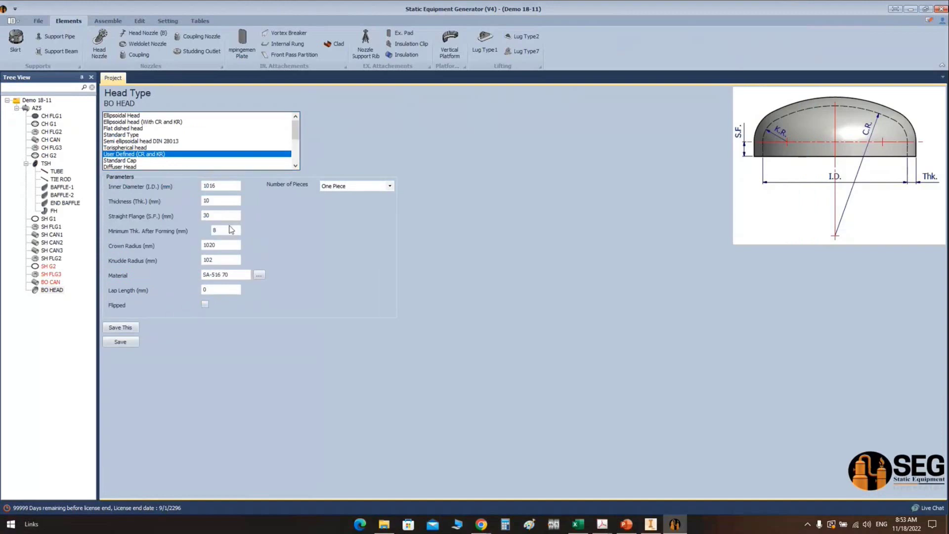
pyautogui.doubleClick(230, 244)
pyautogui.doubleClick(230, 259)
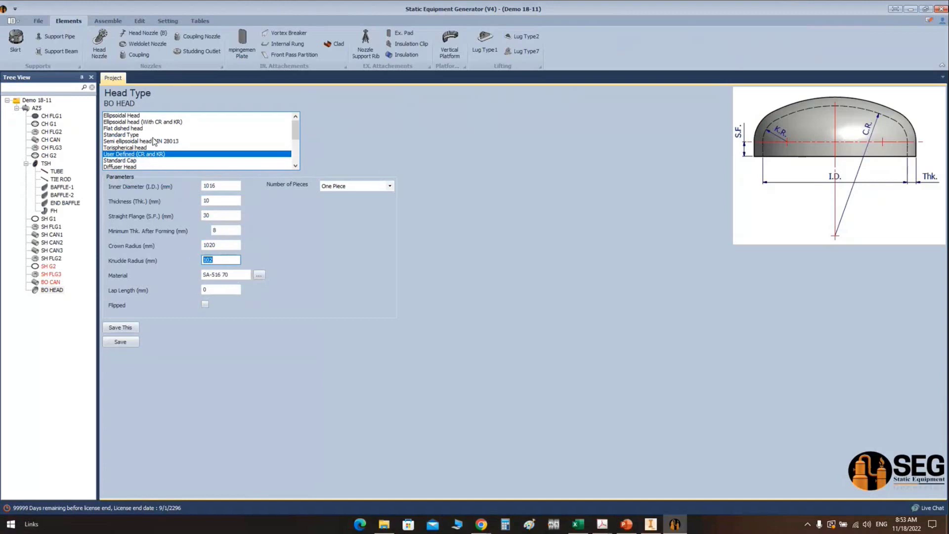
# Make BO HEAD ellipsoidal with 545 inner diameter, 12 thickness and 10 minimum thickness
pyautogui.click(141, 118)
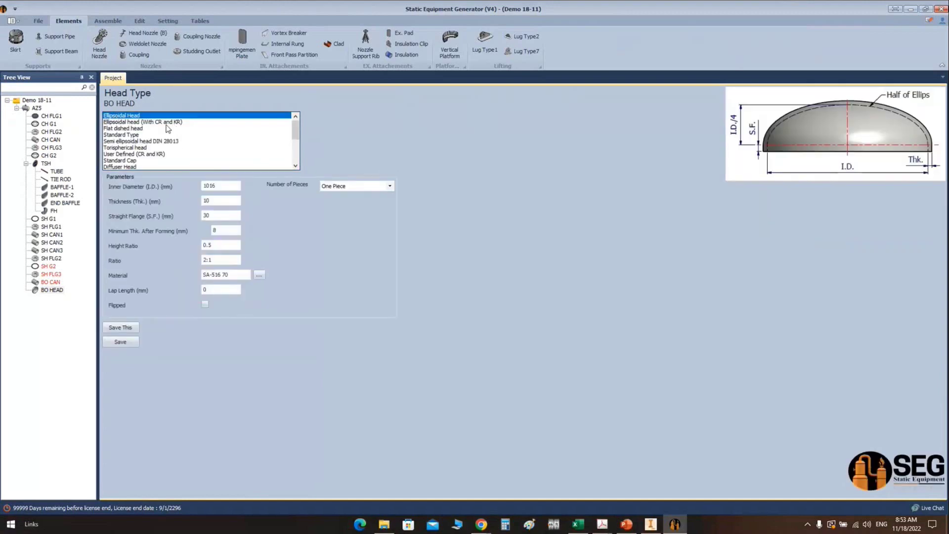
pyautogui.click(224, 185)
pyautogui.moveTo(224, 183); pyautogui.dragTo(165, 190)
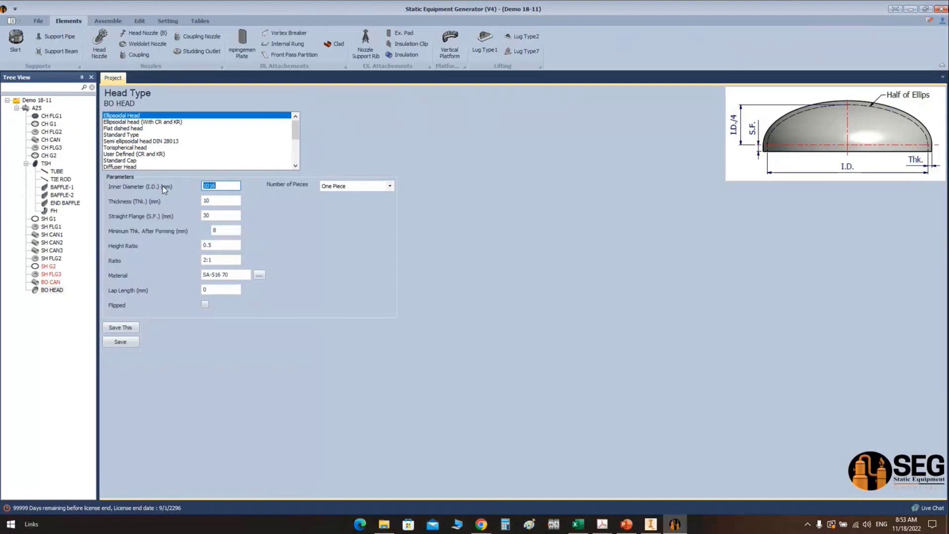
pyautogui.write('545')
pyautogui.click(209, 215)
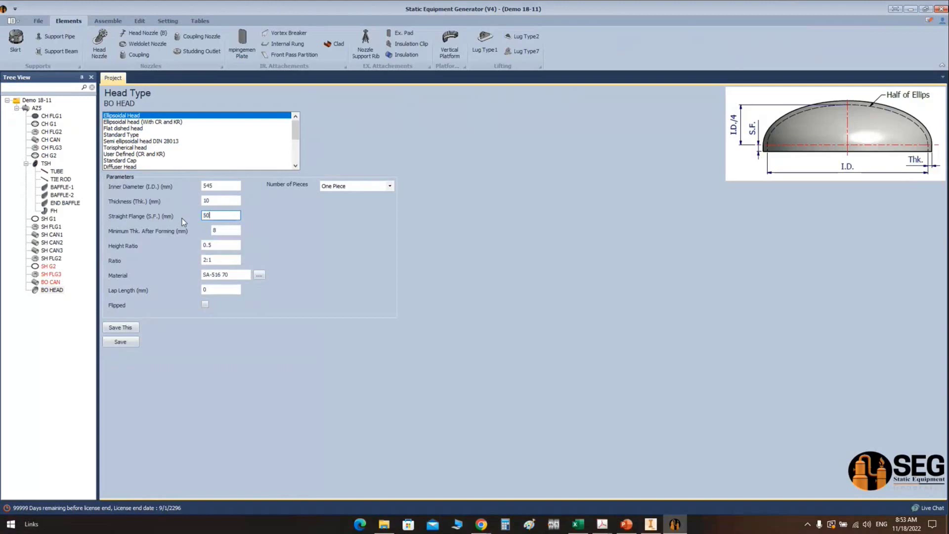
pyautogui.hotkey('shift', 'Tab')
pyautogui.write('12')
pyautogui.click(220, 230)
pyautogui.write('10')
# Set material SA-516 70N, mark the head flipped, save, and regenerate AZ5
pyautogui.click(240, 275)
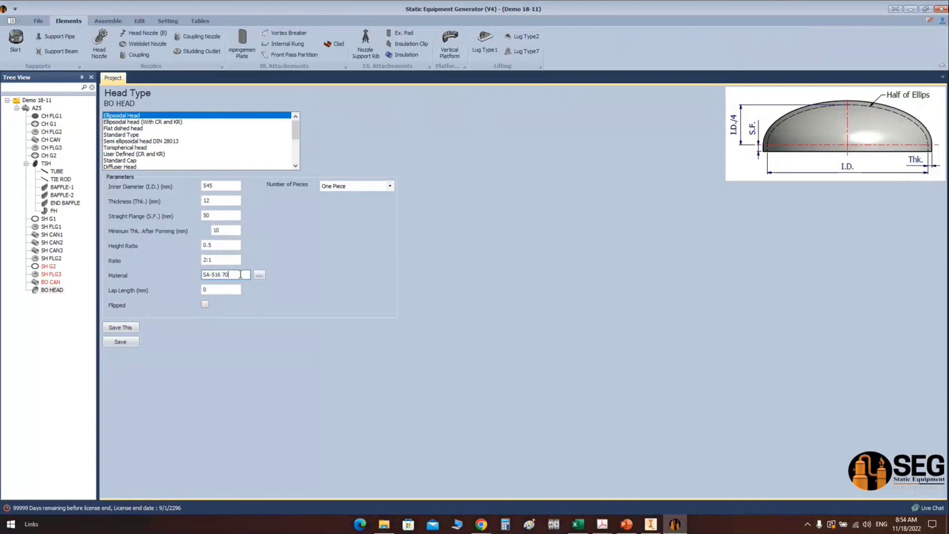
pyautogui.write('N')
pyautogui.click(204, 304)
pyautogui.click(133, 344)
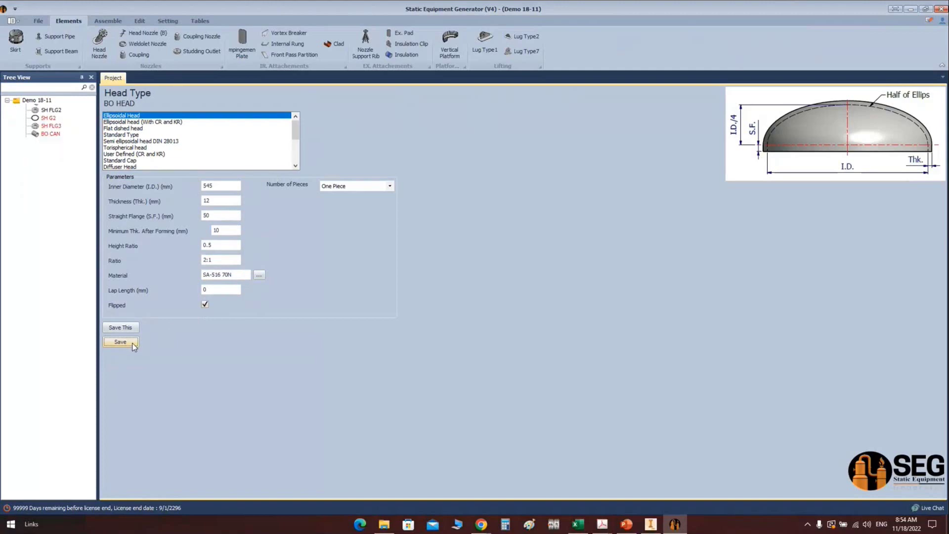
pyautogui.click(108, 21)
pyautogui.click(19, 46)
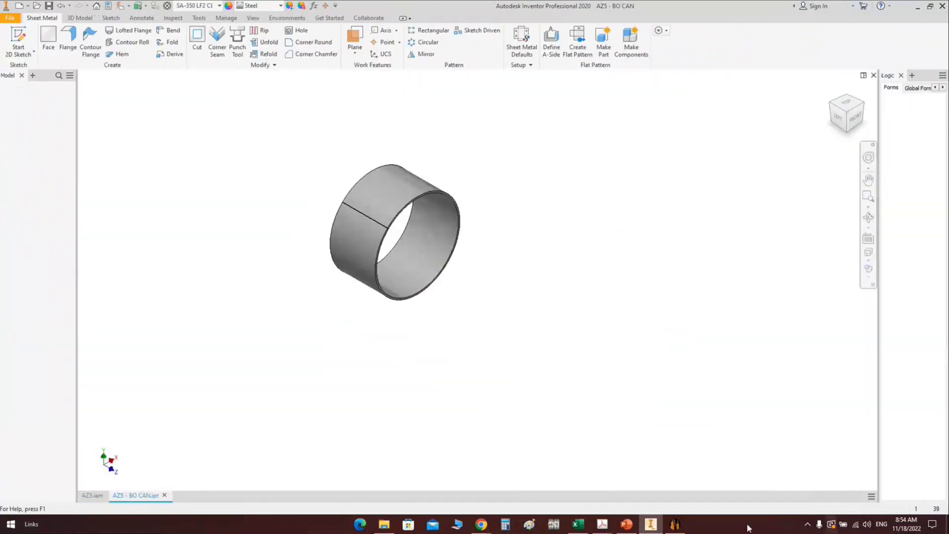
# After Inventor rebuilds, return to the generator and open flange SH FLG3
pyautogui.click(674, 524)
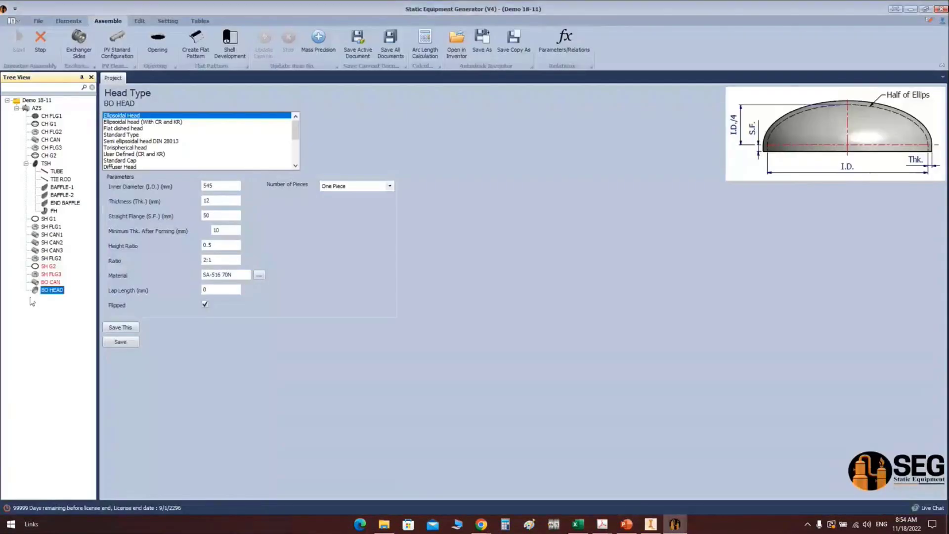
pyautogui.click(49, 274)
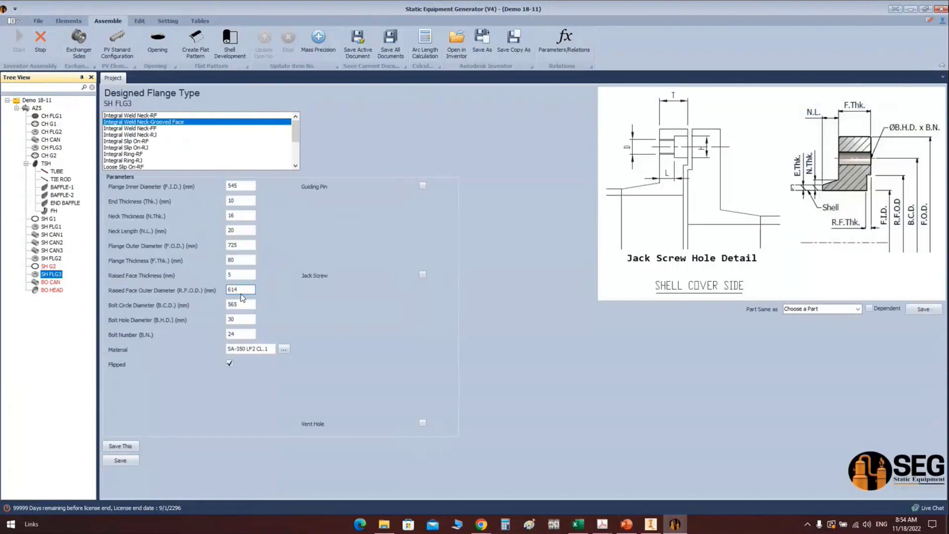
# Change SH FLG3's bolt circle diameter to 655 mm, save, and view AZ5 in Inventor
pyautogui.doubleClick(240, 305)
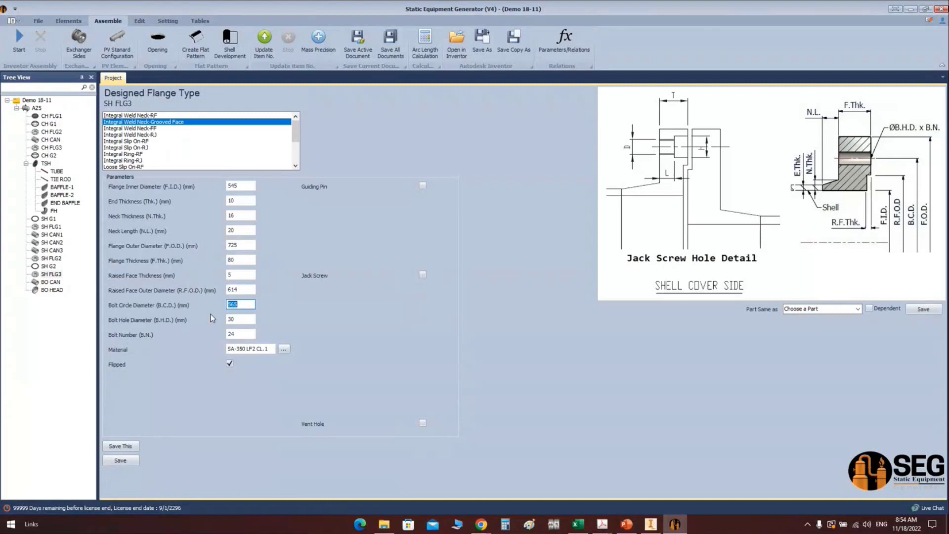
pyautogui.write('655')
pyautogui.click(130, 459)
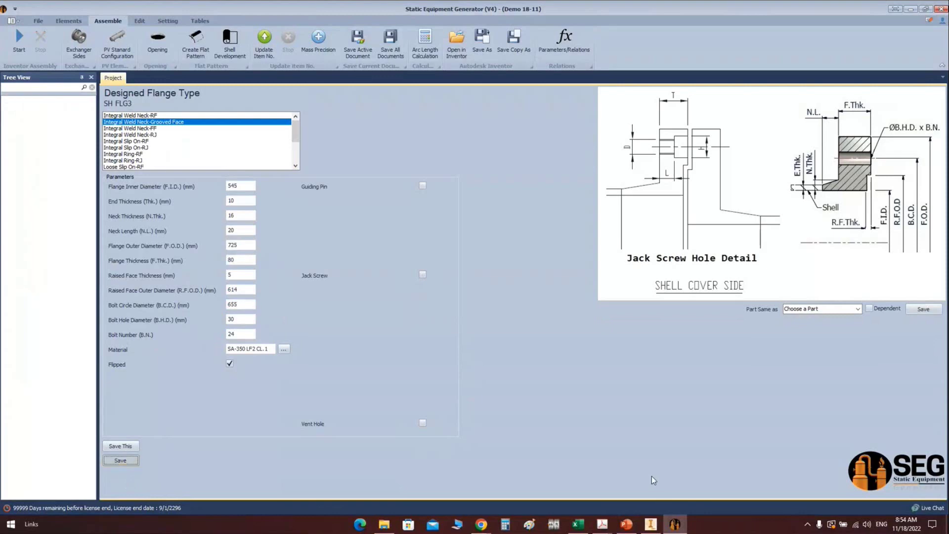
pyautogui.click(650, 524)
pyautogui.click(868, 217)
# Orbit and zoom the AZ5 assembly to inspect the right-hand flange and domed end
pyautogui.moveTo(642, 277); pyautogui.dragTo(563, 311)
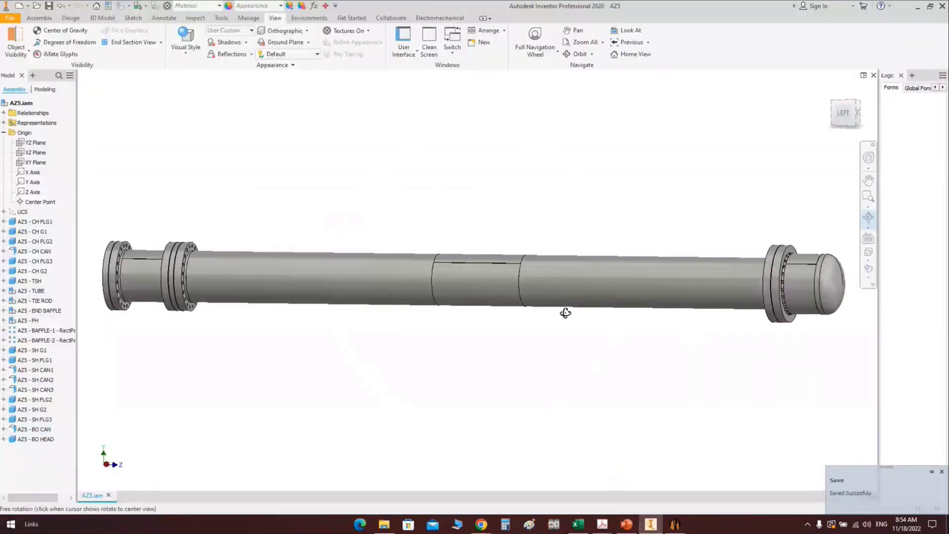
pyautogui.scroll(5, 717, 241)
pyautogui.moveTo(702, 247); pyautogui.dragTo(429, 232)
pyautogui.scroll(-3, 719, 241)
pyautogui.scroll(-3, 499, 261)
pyautogui.rightClick(435, 195)
pyautogui.click(440, 161)
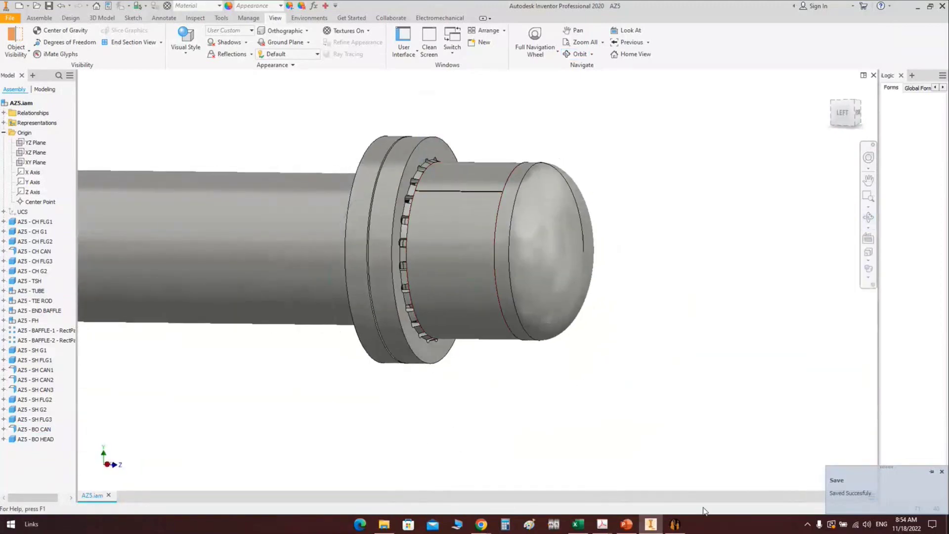
# Regenerate the AZ5 model from the generator with the updated flange
pyautogui.click(674, 524)
pyautogui.click(245, 305)
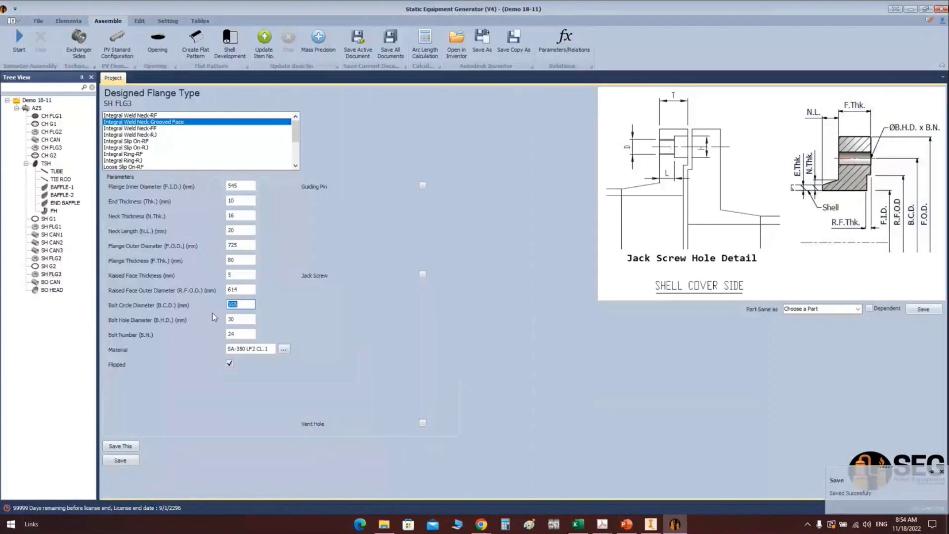
pyautogui.click(18, 39)
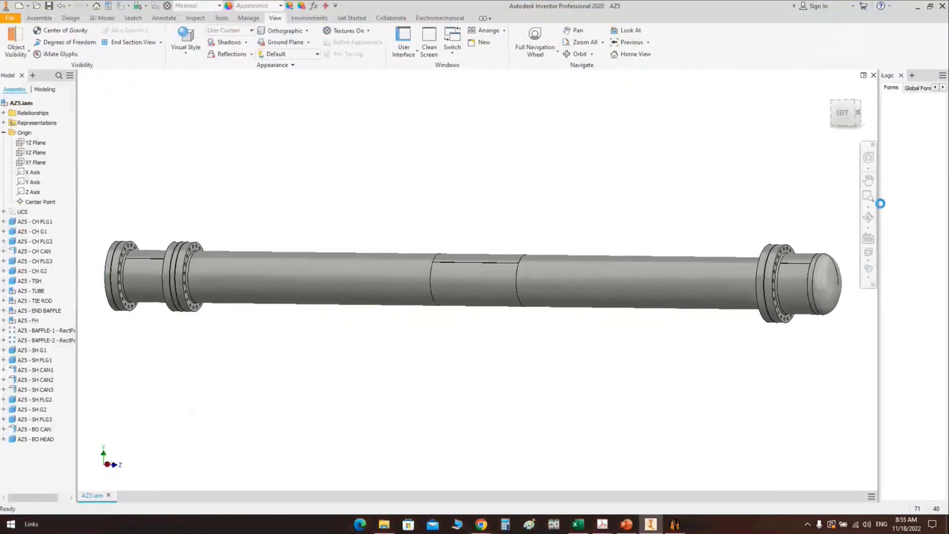
# Orbit the updated assembly, then snap it to the left side view
pyautogui.click(868, 217)
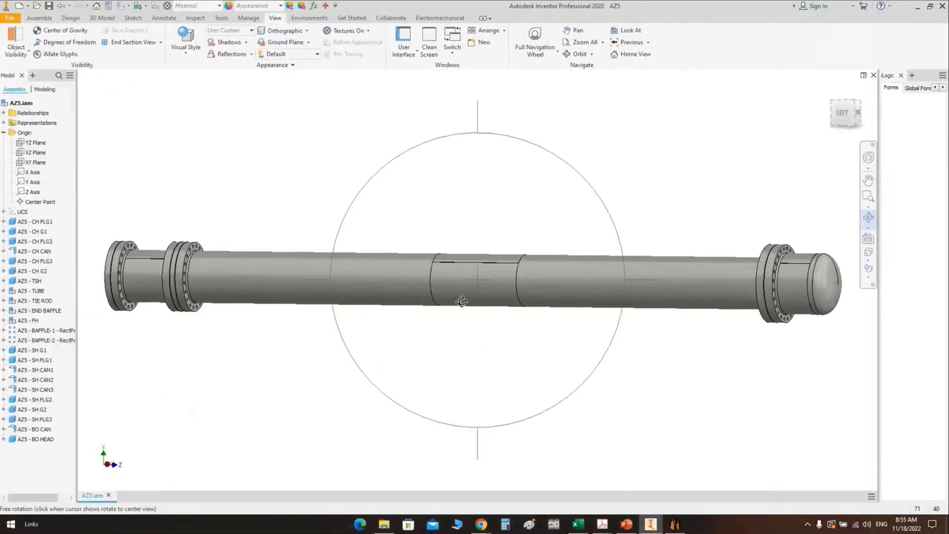
pyautogui.moveTo(461, 301); pyautogui.dragTo(491, 279)
pyautogui.press('Escape')
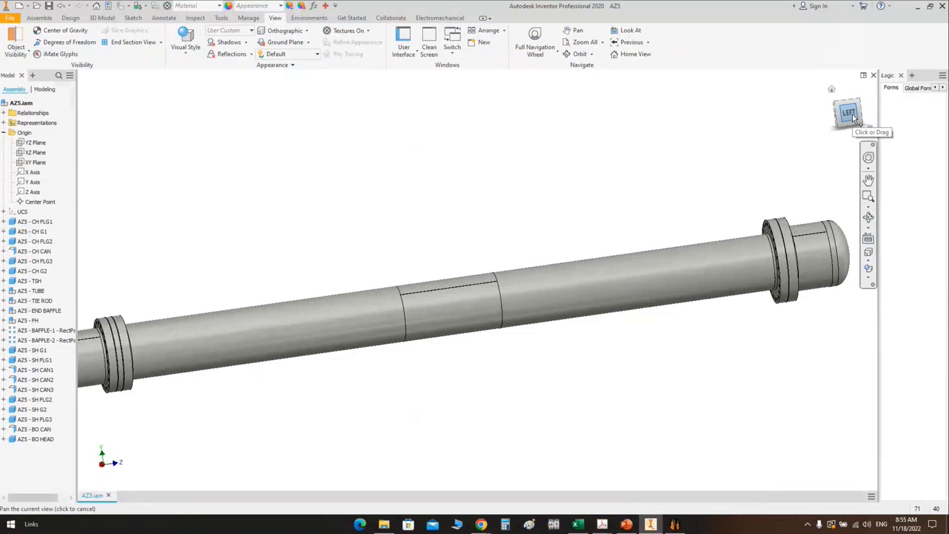
pyautogui.click(852, 114)
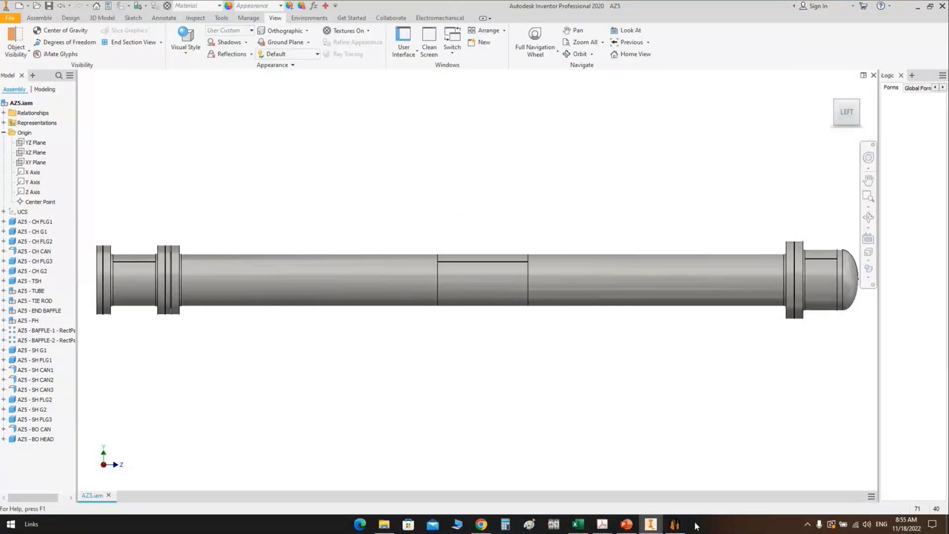
# Back in the generator, open the CH CAN shell settings
pyautogui.click(676, 525)
pyautogui.click(51, 140)
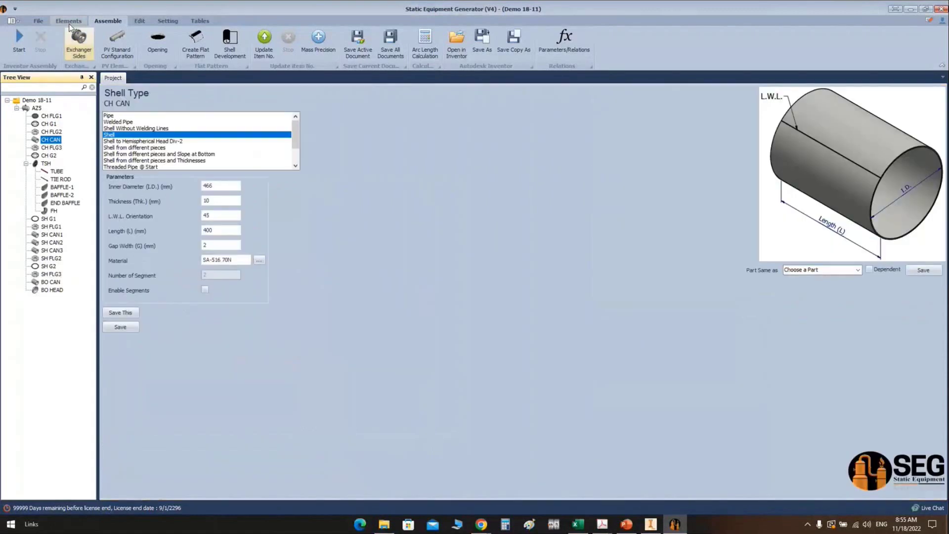
pyautogui.click(68, 21)
# Create shell nozzle T1A on the CH CAN channel can and select it in the tree
pyautogui.click(244, 43)
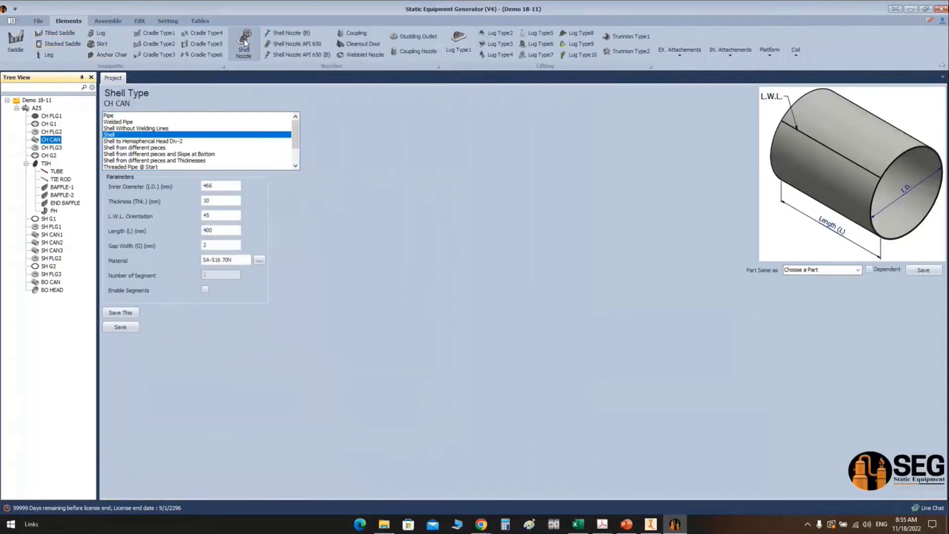
pyautogui.write('T')
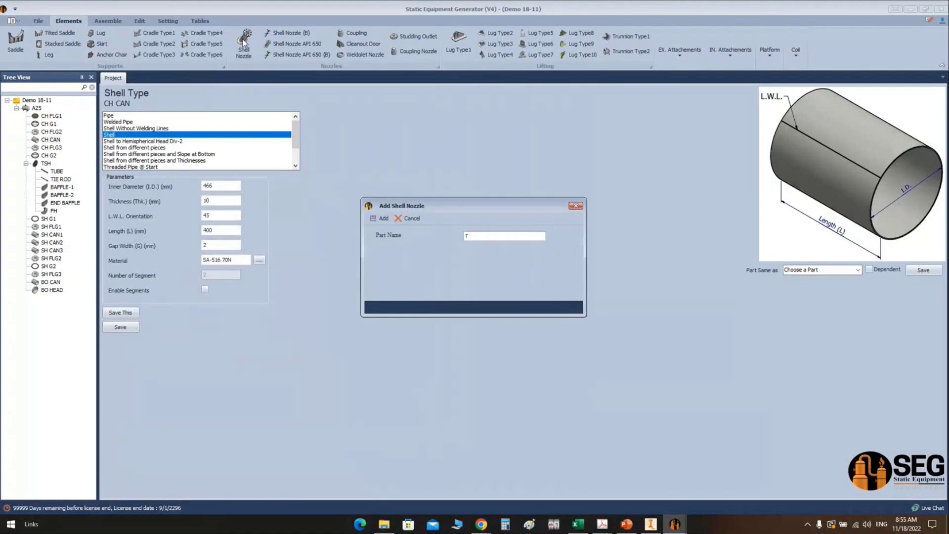
pyautogui.write('1A')
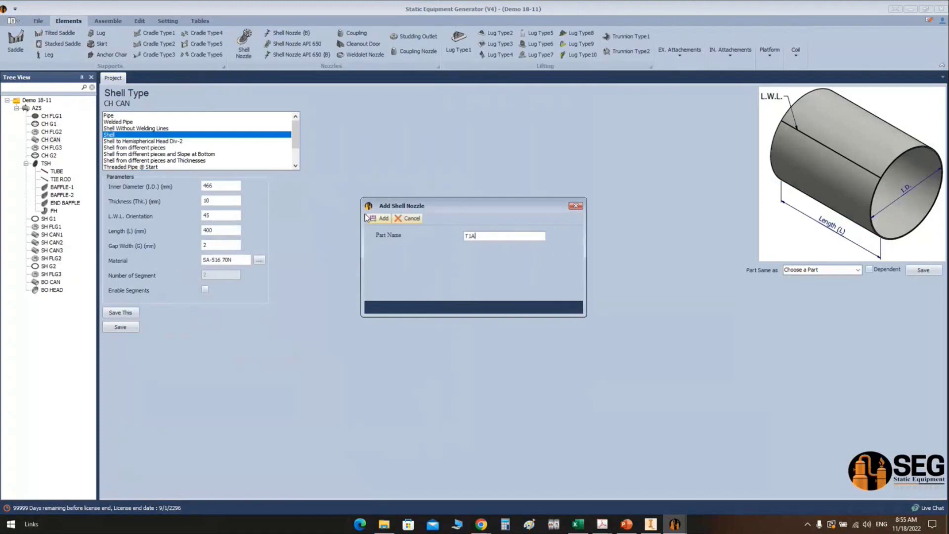
pyautogui.click(368, 218)
pyautogui.click(55, 148)
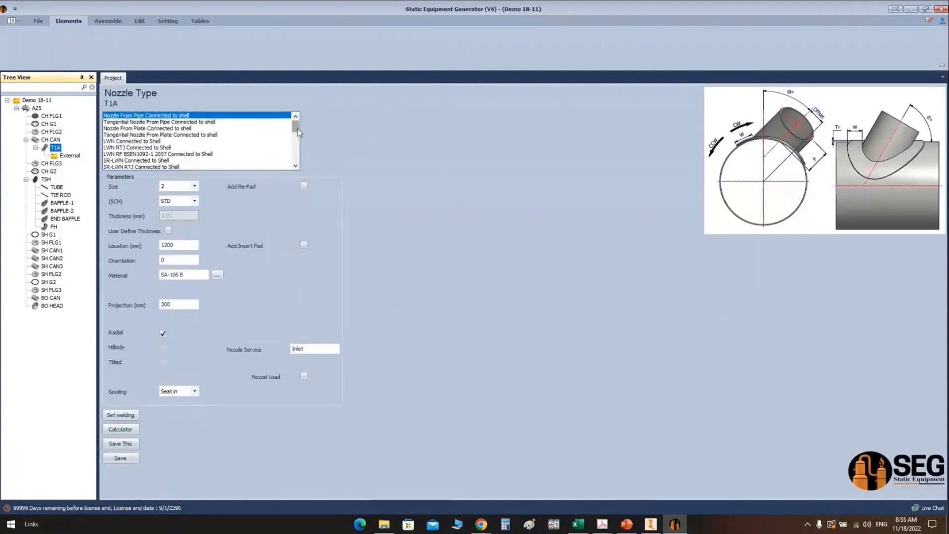
# Set T1A's nozzle type to 'LWN RTJ Connected to Shell'
pyautogui.moveTo(298, 129)
pyautogui.mouseDown()
pyautogui.moveTo(296, 141)
pyautogui.moveTo(296, 126)
pyautogui.mouseUp()
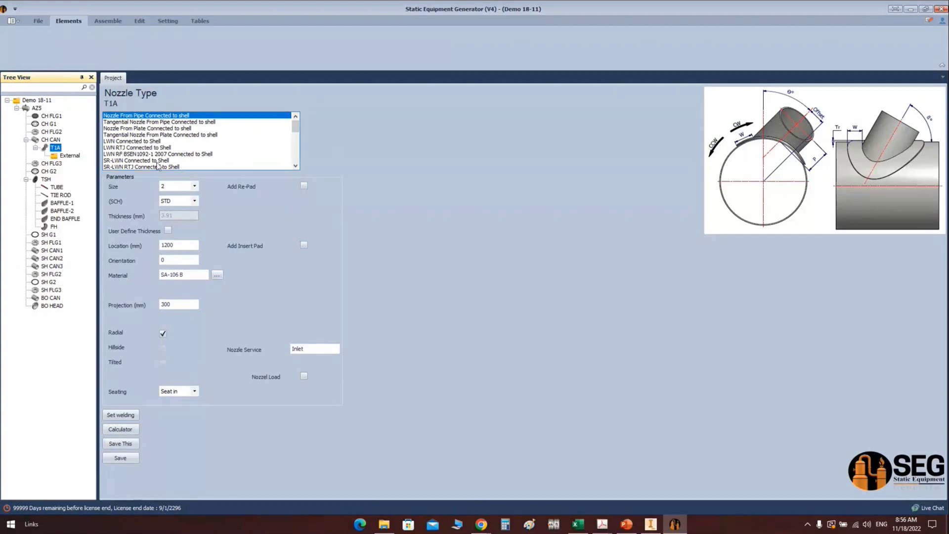
pyautogui.scroll(-1, 141, 150)
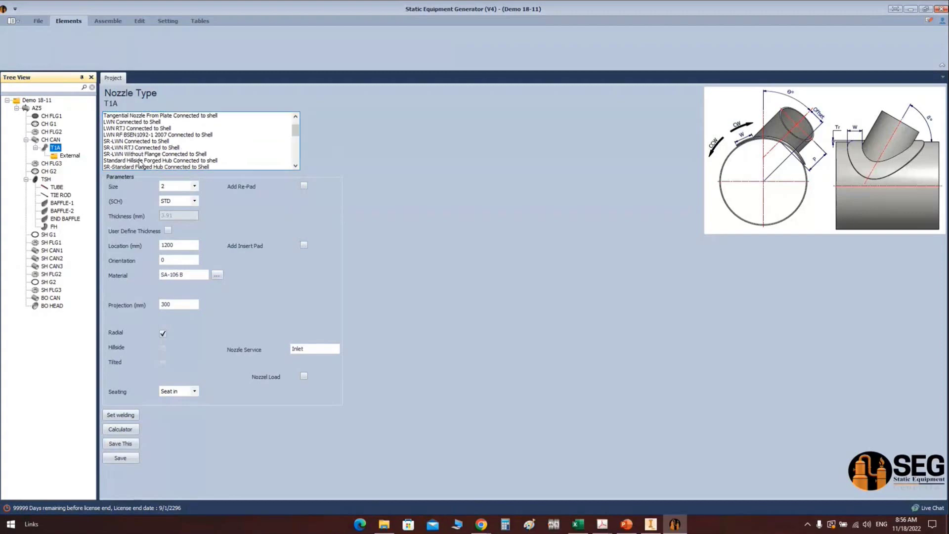
pyautogui.scroll(-4, 161, 158)
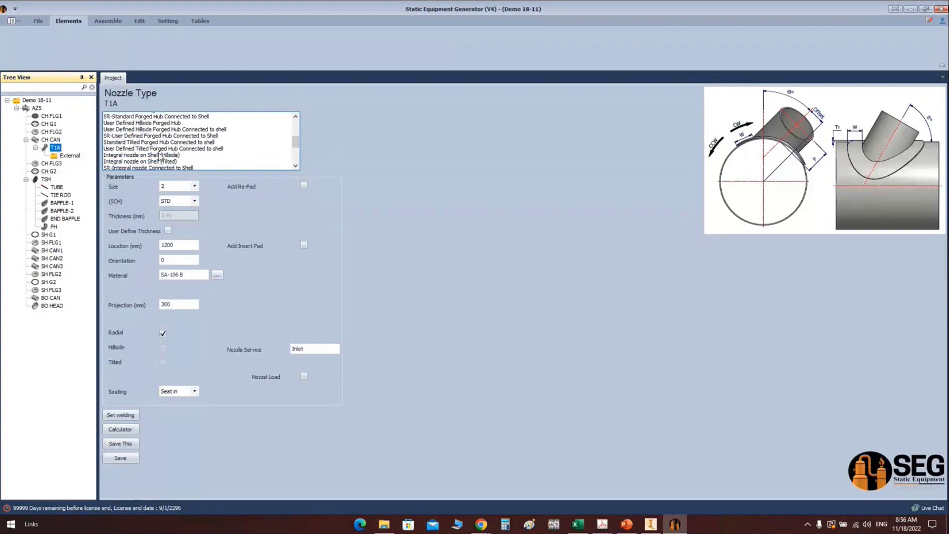
pyautogui.scroll(6, 161, 157)
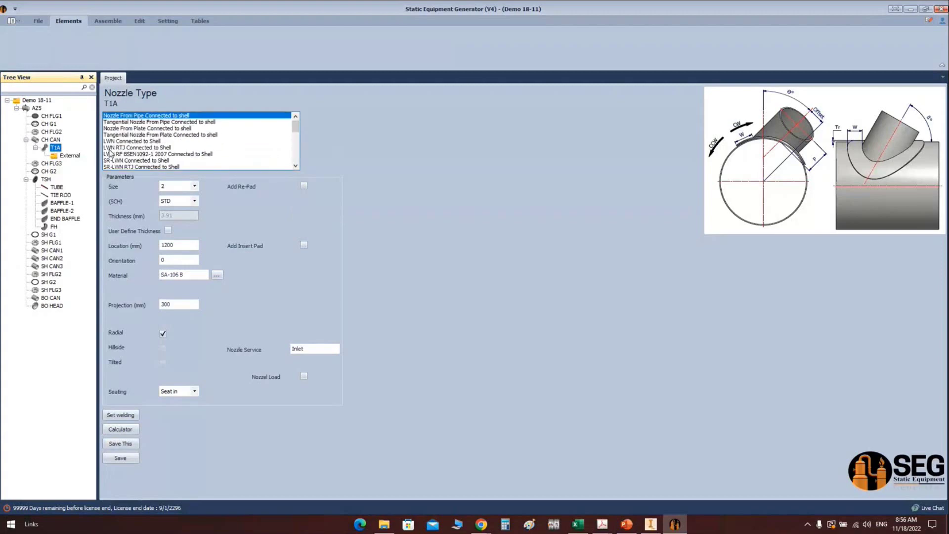
pyautogui.click(121, 147)
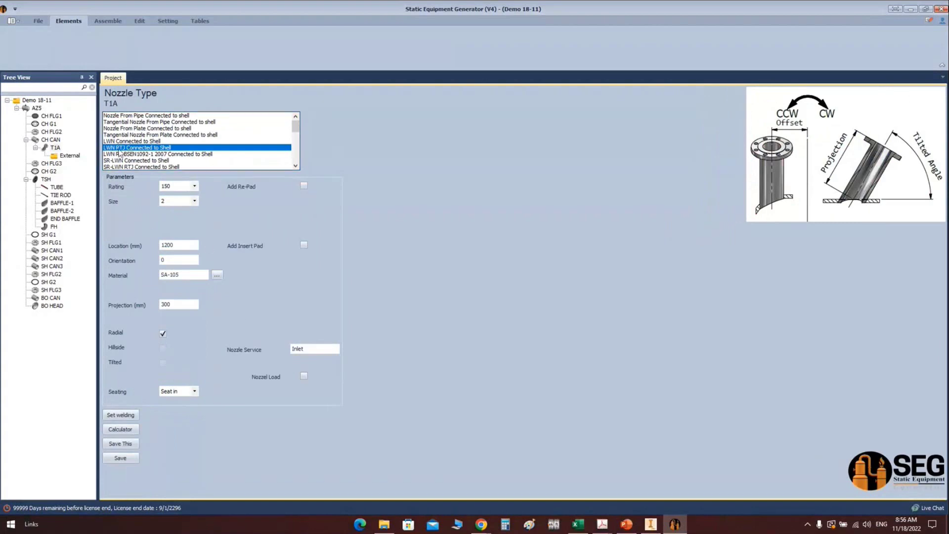
# Set nozzle T1A's flange rating to 300 and its nozzle size to 3
pyautogui.click(195, 186)
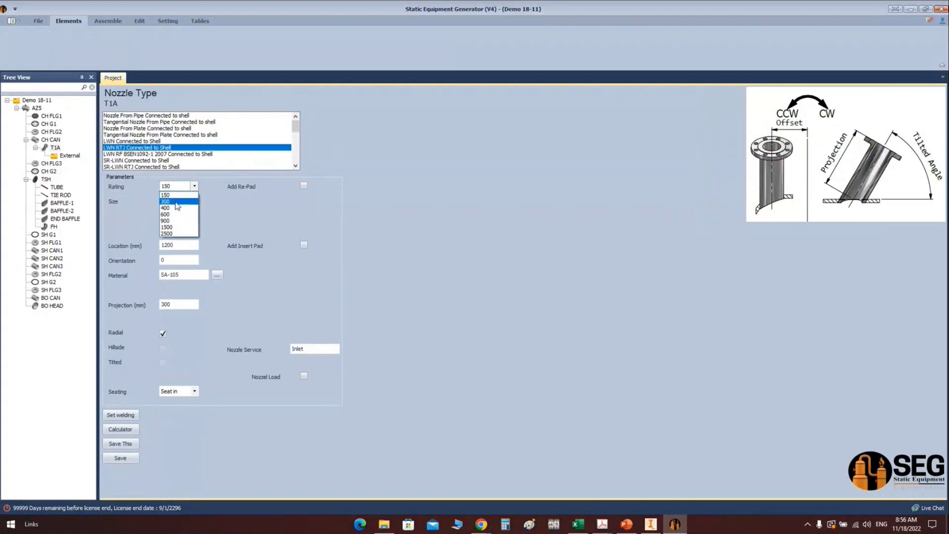
pyautogui.click(176, 202)
pyautogui.click(194, 201)
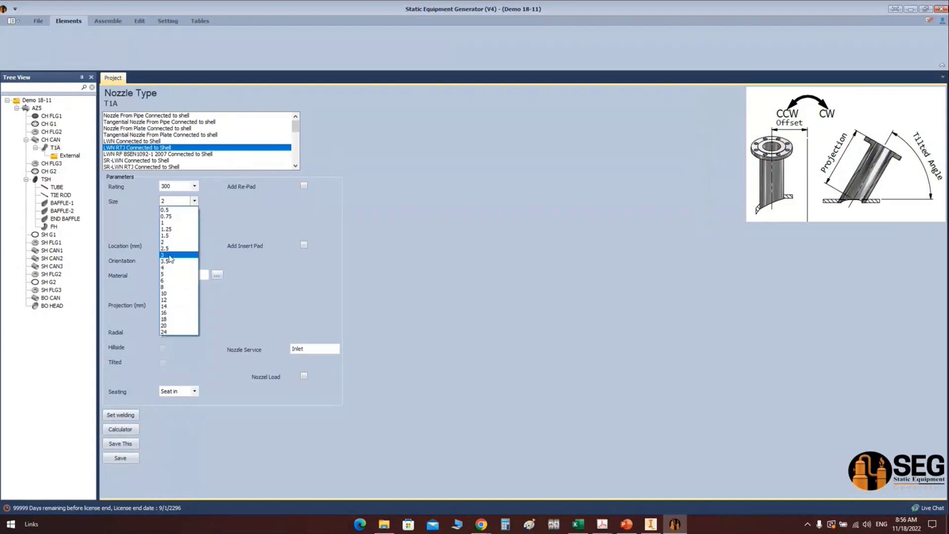
pyautogui.click(169, 255)
# Give T1A location 200 mm, orientation 180, material SA-350 LF2 CL.1 and Inlet service, and save
pyautogui.press('Tab')
pyautogui.write('2')
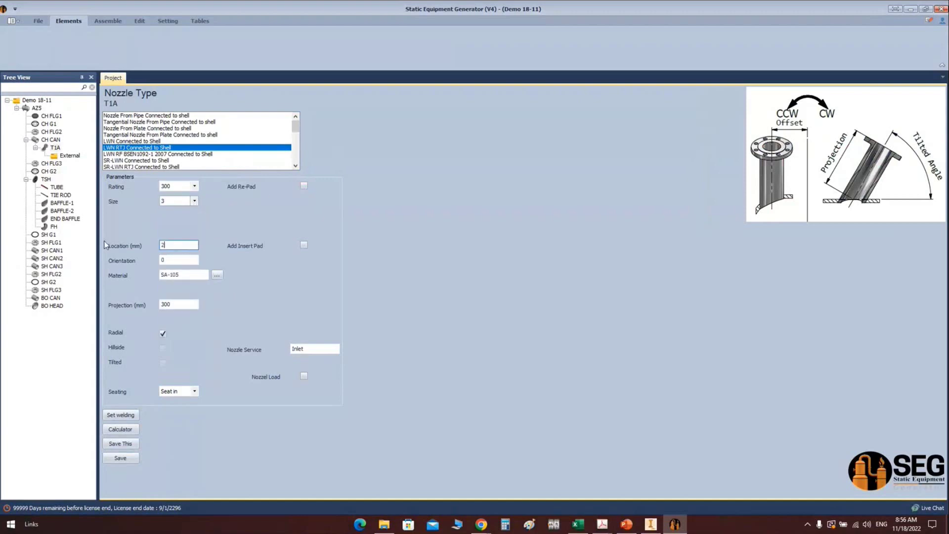
pyautogui.write('00')
pyautogui.press('Tab')
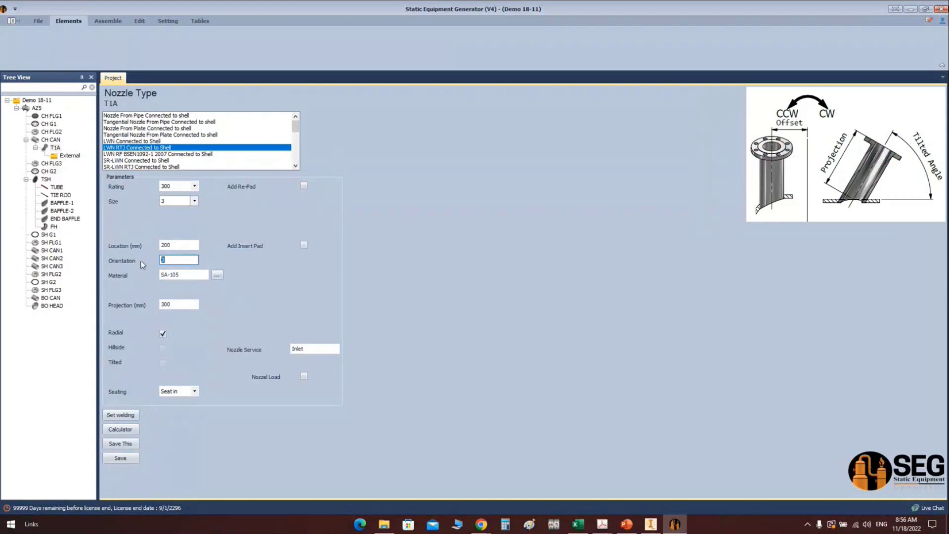
pyautogui.write('180')
pyautogui.press('Tab')
pyautogui.write('SA-350 LF2 CL.1')
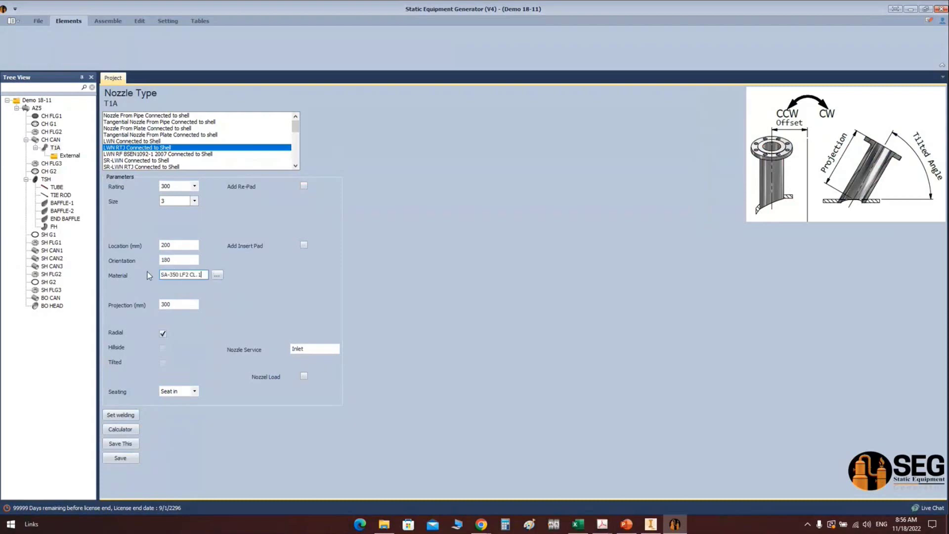
pyautogui.click(318, 348)
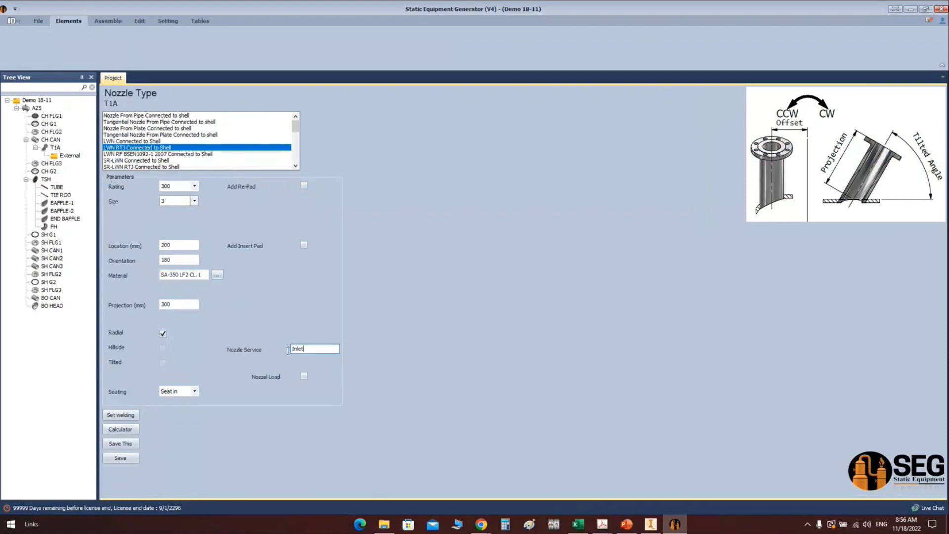
pyautogui.doubleClick(318, 349)
pyautogui.click(125, 458)
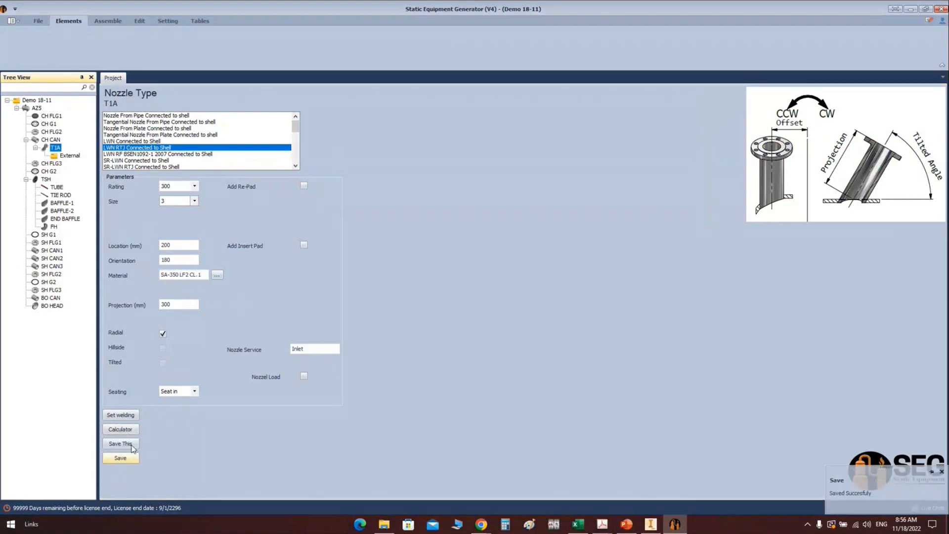
pyautogui.click(120, 429)
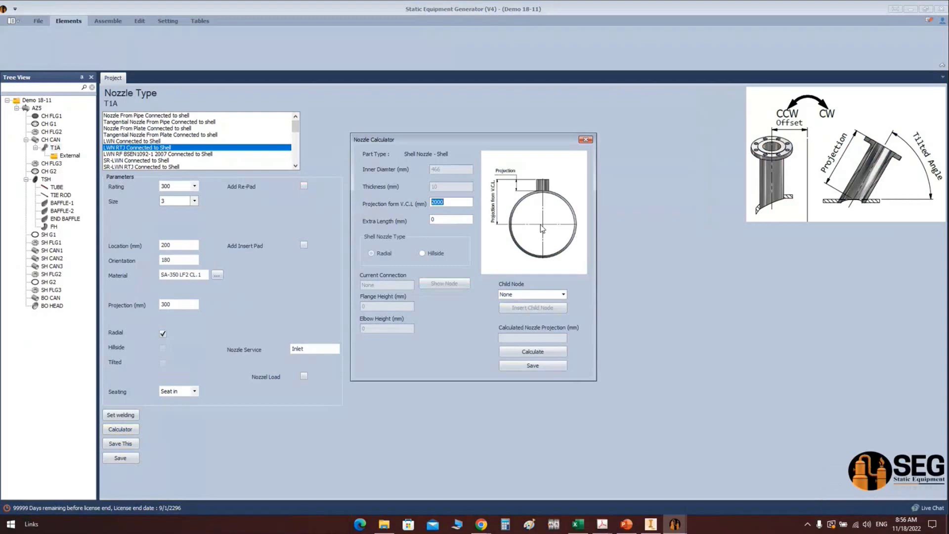
# Calculate T1A's projection from a 525 mm V.C.L. distance and save the result
pyautogui.write('525')
pyautogui.click(533, 352)
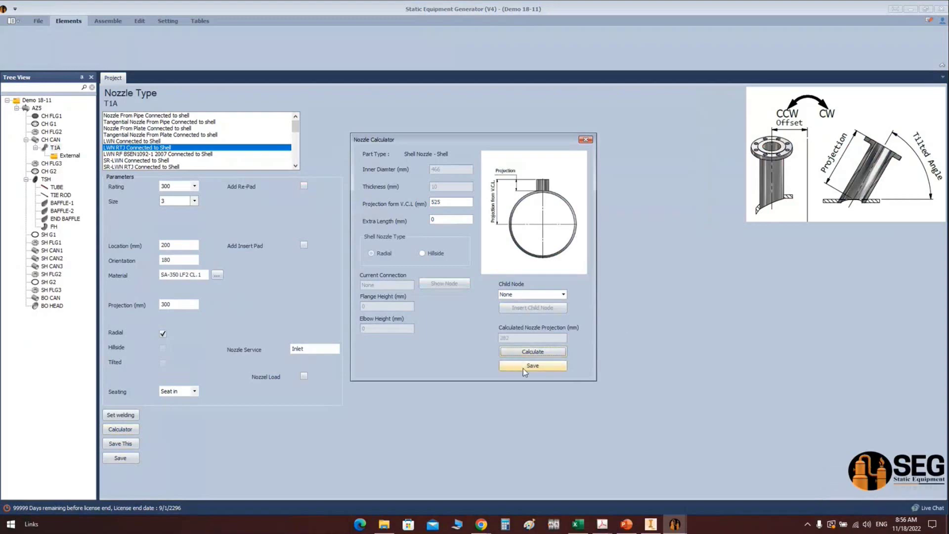
pyautogui.click(523, 368)
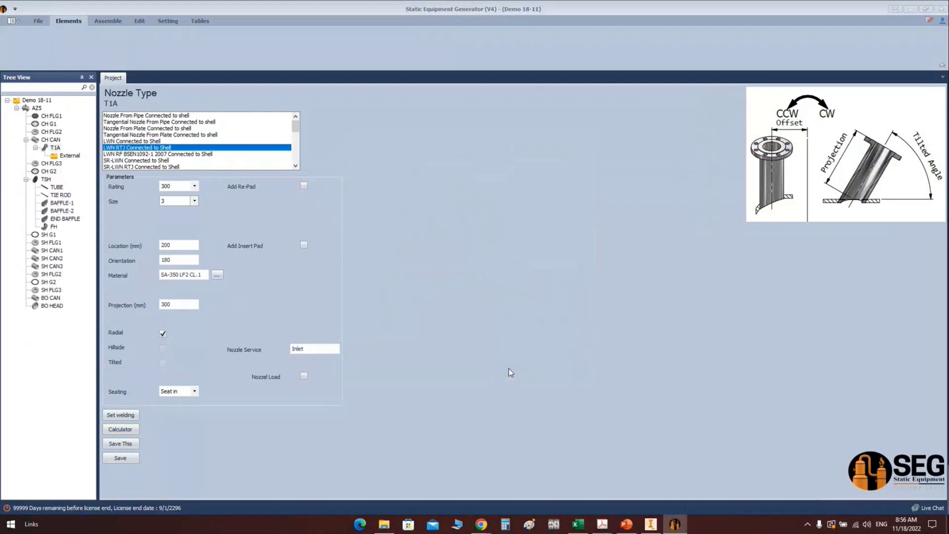
# Set T1A's weld detail to Single V, Parent Nozzle Clad, A = 9 mm, and save it
pyautogui.click(120, 415)
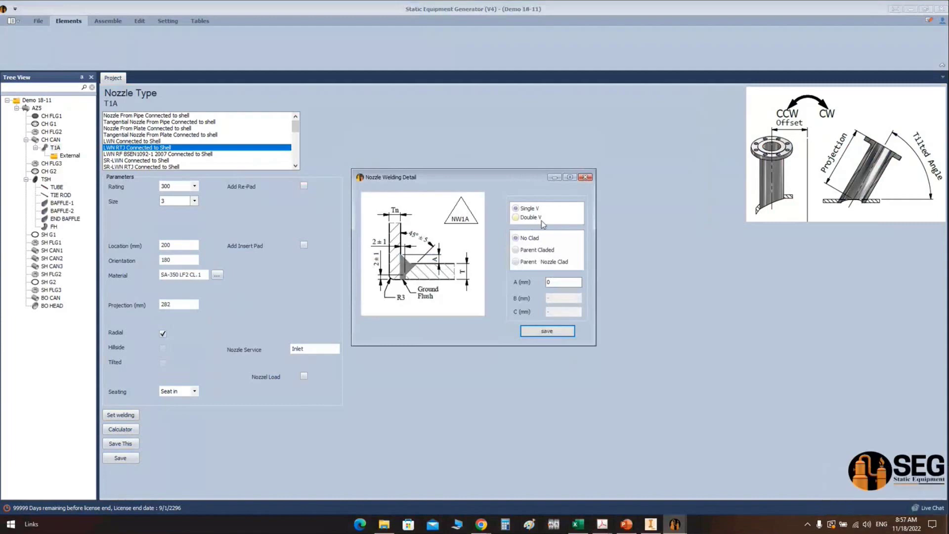
pyautogui.click(533, 222)
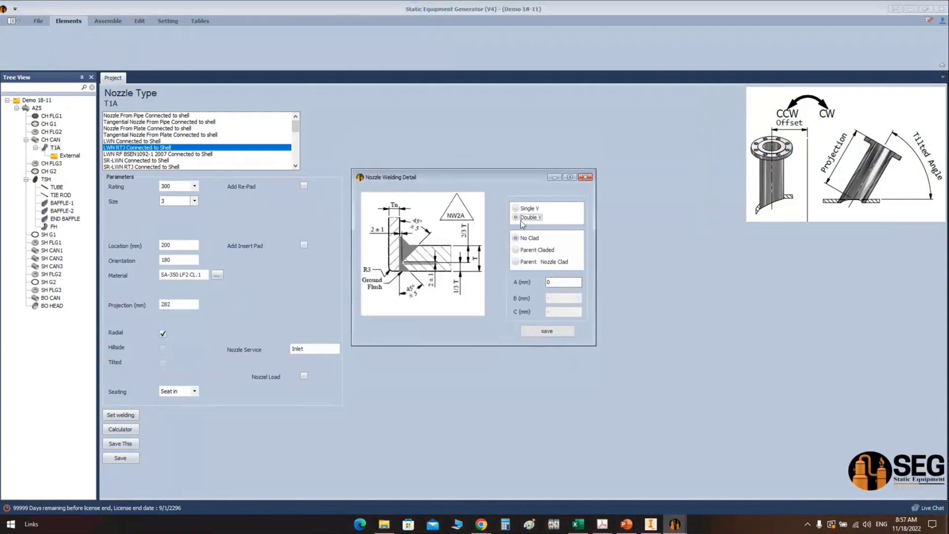
pyautogui.press('Up')
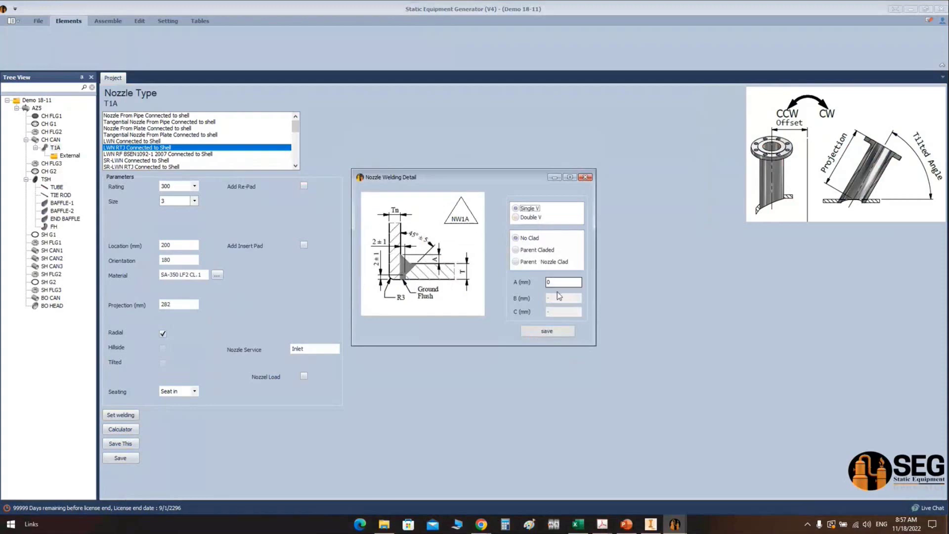
pyautogui.click(527, 250)
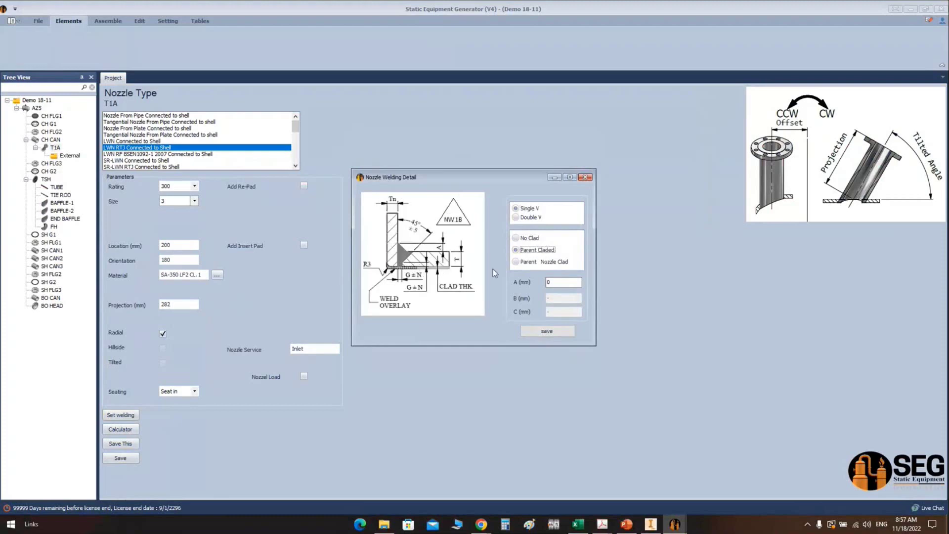
pyautogui.click(517, 262)
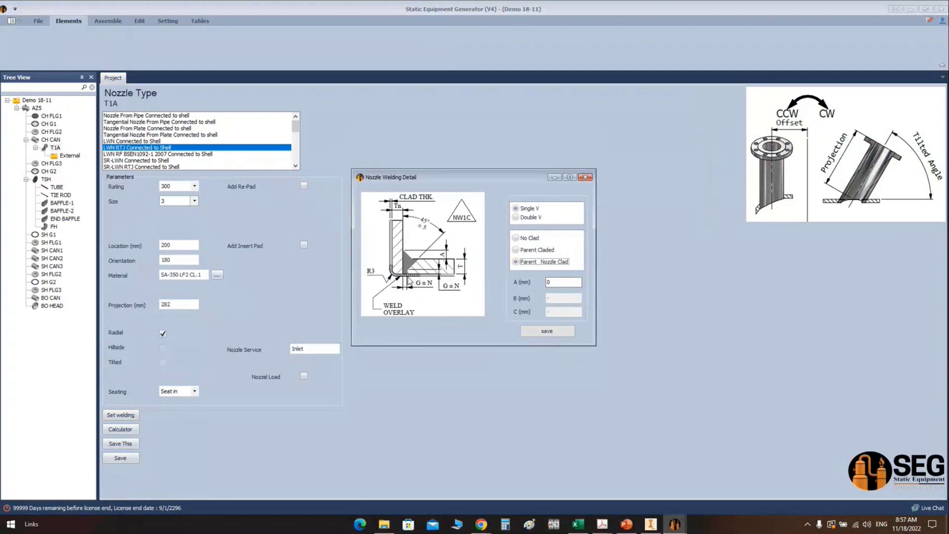
pyautogui.click(552, 282)
pyautogui.write('9')
pyautogui.click(551, 332)
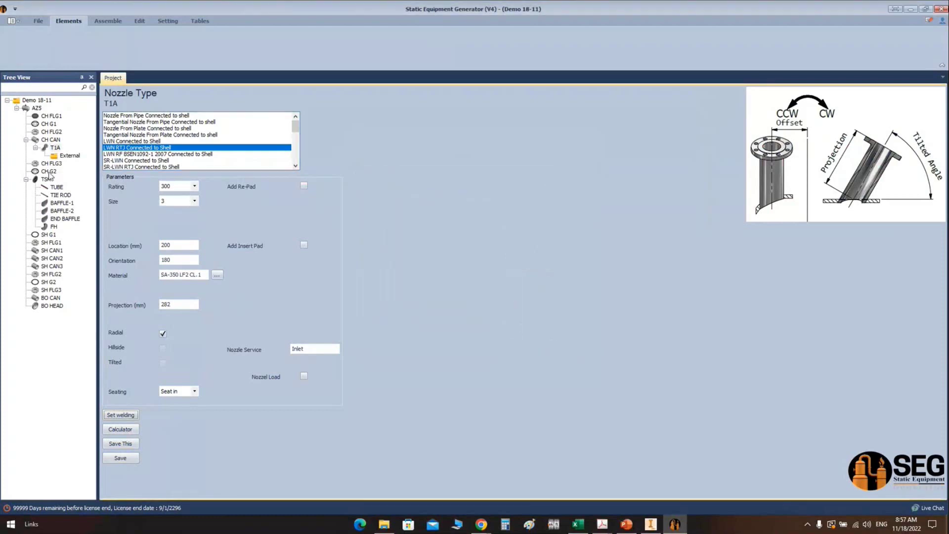
pyautogui.click(55, 140)
# Add a new shell nozzle named T1B to the channel can CH CAN
pyautogui.click(245, 44)
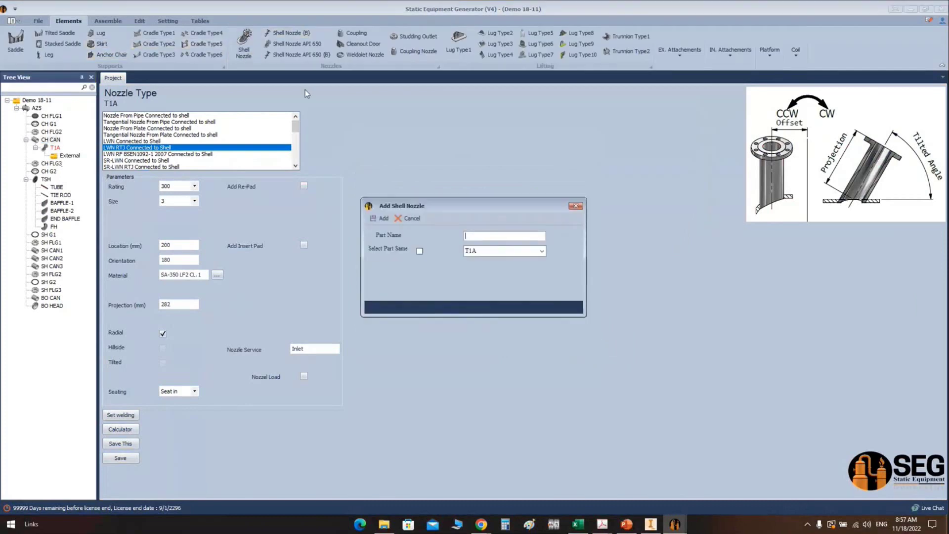
pyautogui.write('T1B')
pyautogui.click(381, 219)
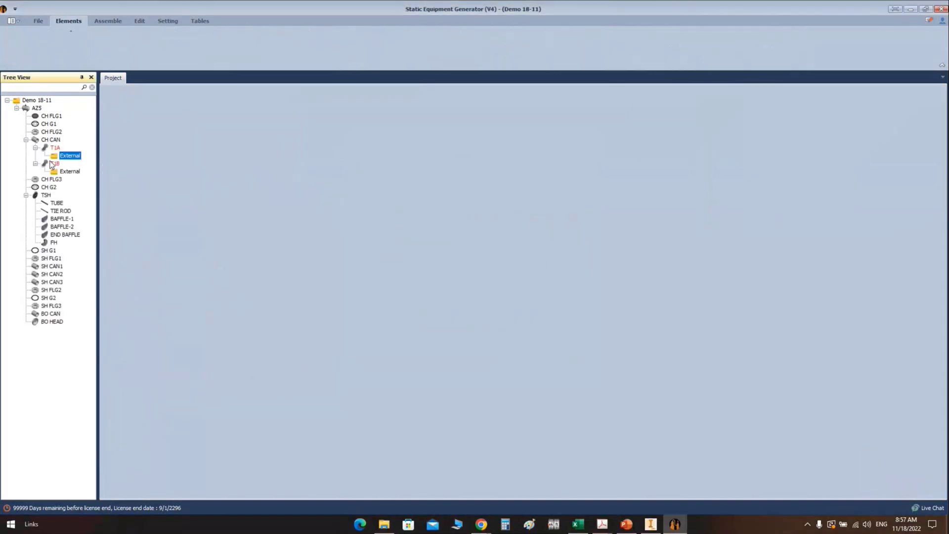
pyautogui.click(55, 164)
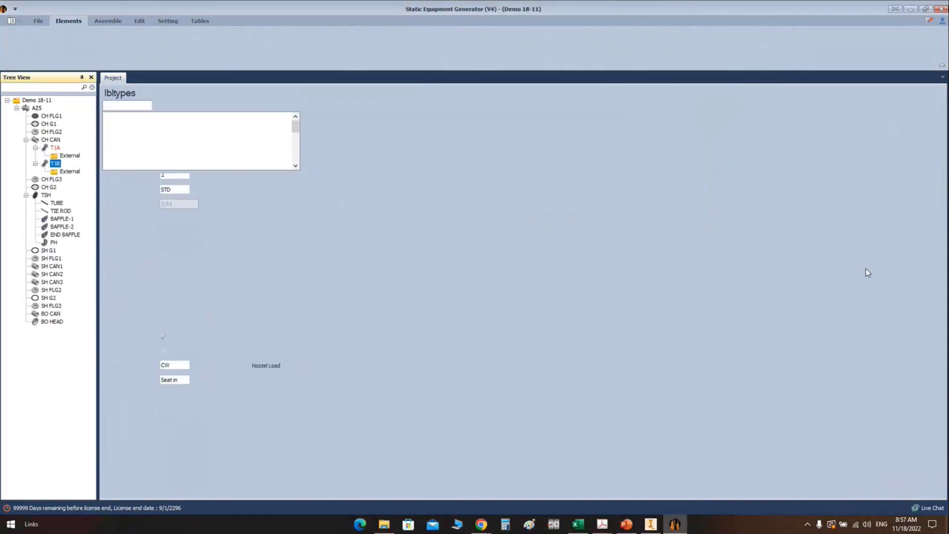
# Copy nozzle T1A's settings onto T1B using Part Same as T1A, then reload T1B
pyautogui.click(858, 243)
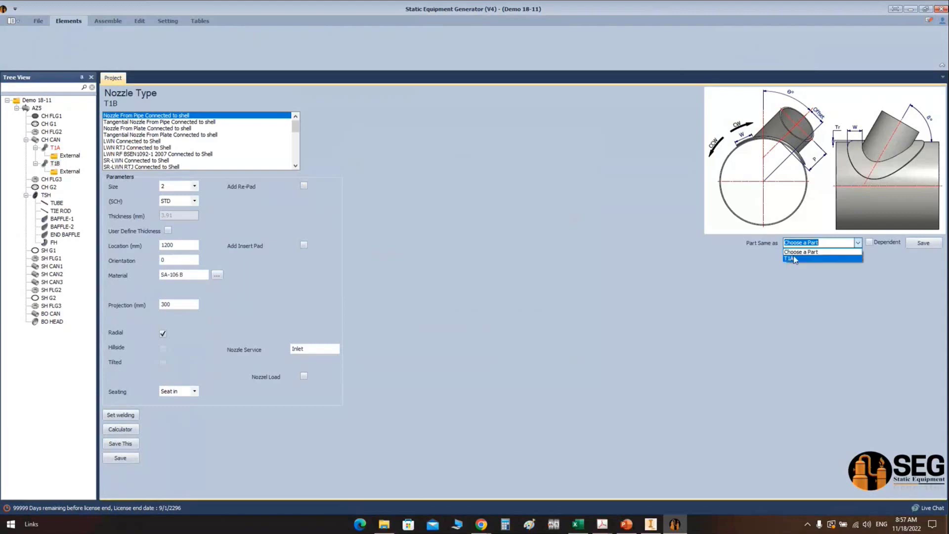
pyautogui.click(789, 257)
pyautogui.click(922, 242)
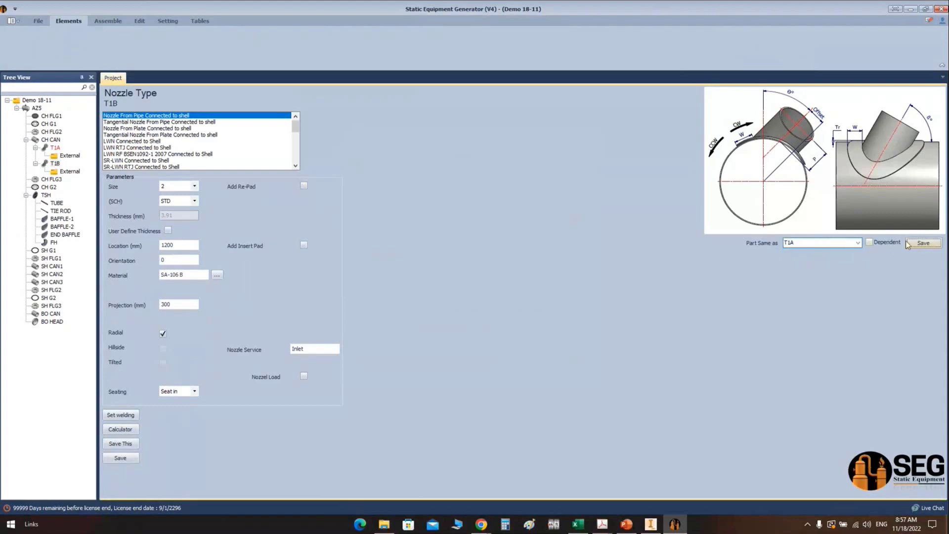
pyautogui.click(474, 273)
pyautogui.click(67, 157)
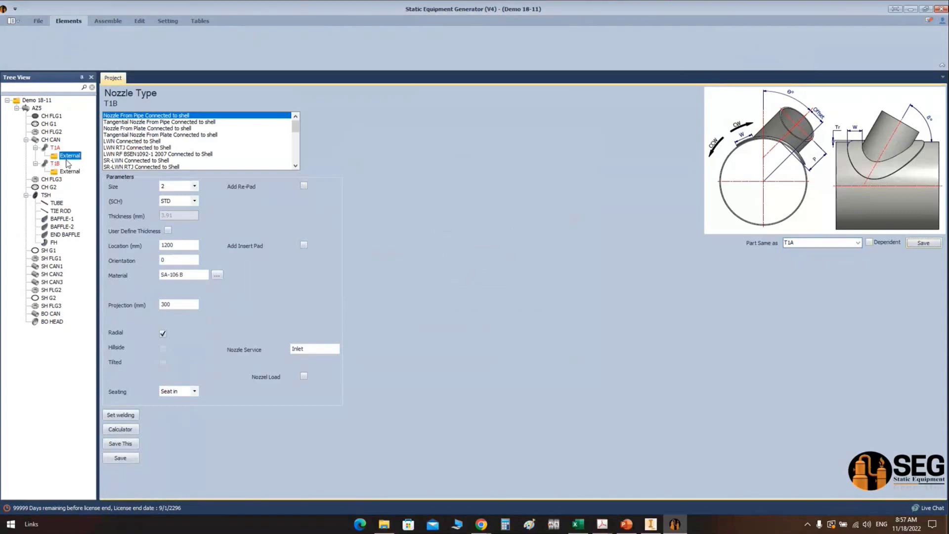
pyautogui.click(55, 163)
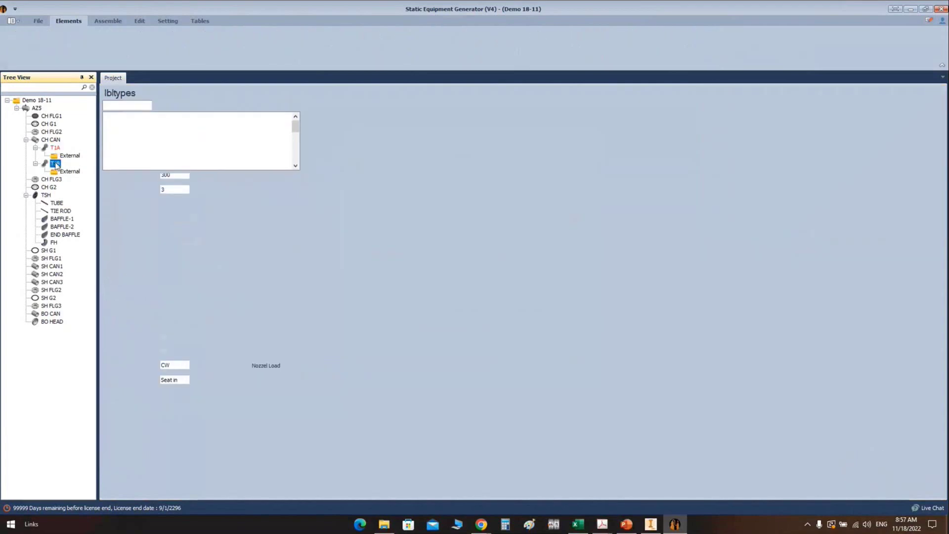
# Change T1B to orientation 0 with Outlet service, and save it
pyautogui.doubleClick(176, 261)
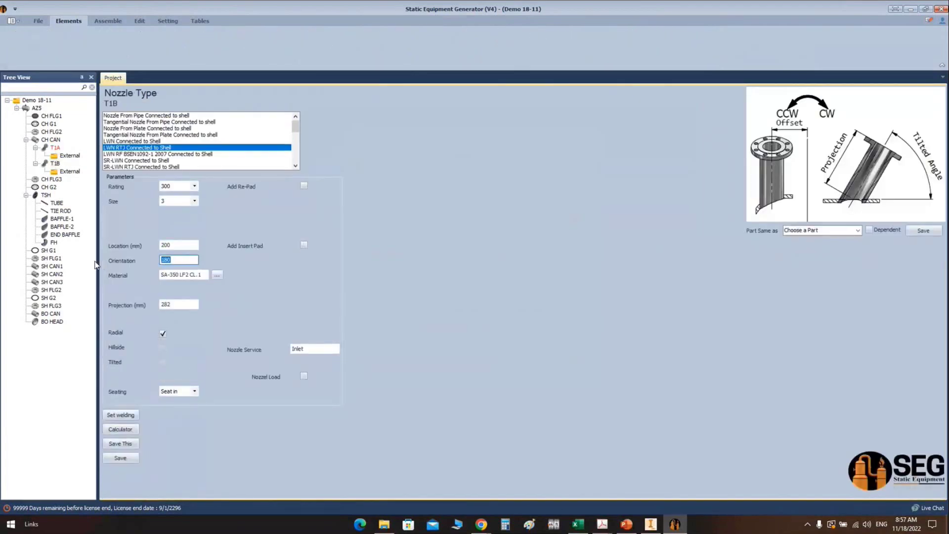
pyautogui.write('0')
pyautogui.doubleClick(321, 349)
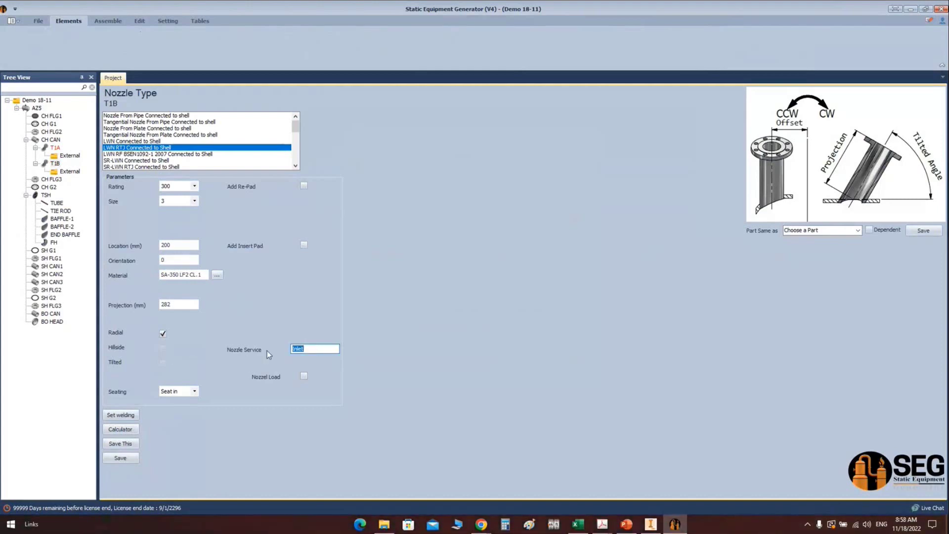
pyautogui.write('Outlet')
pyautogui.click(123, 459)
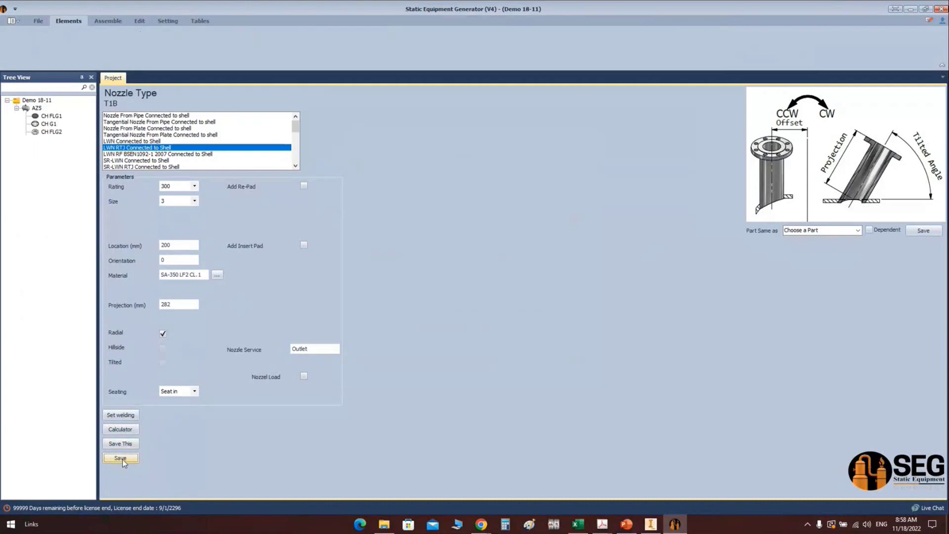
pyautogui.click(104, 21)
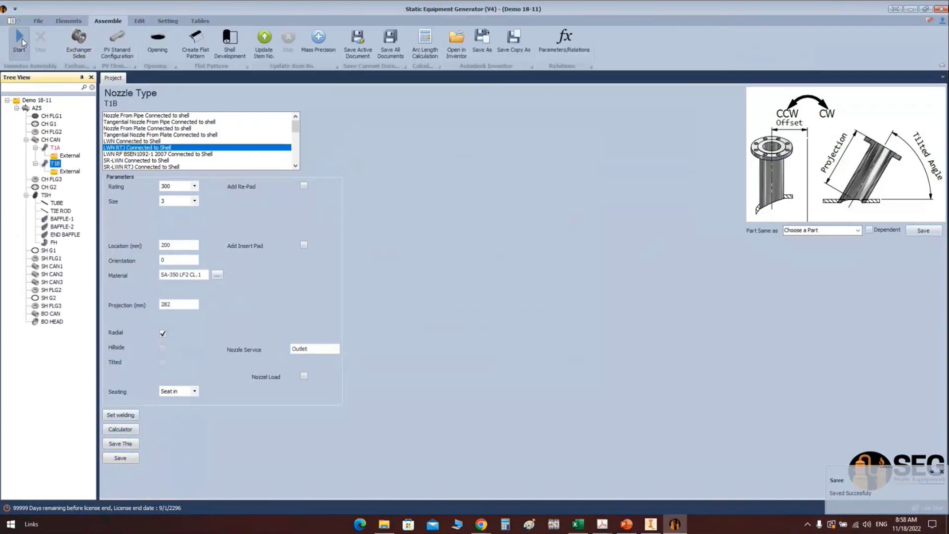
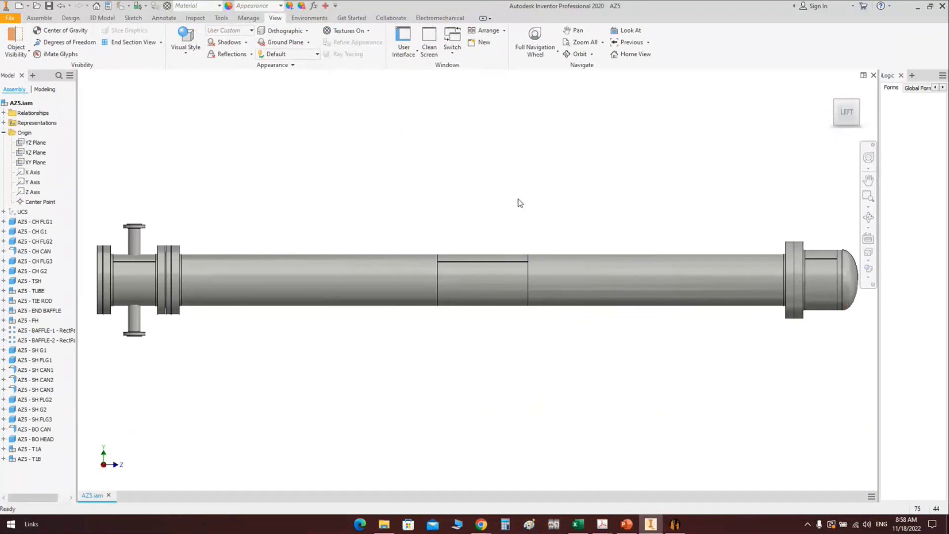
# Add a shell nozzle named S1A to SH CAN1
pyautogui.click(868, 217)
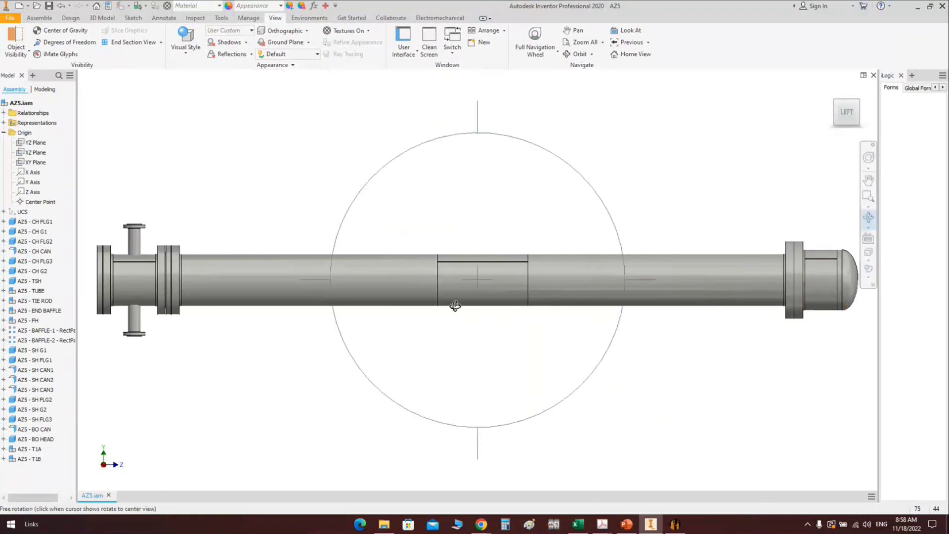
pyautogui.moveTo(454, 306); pyautogui.dragTo(428, 318)
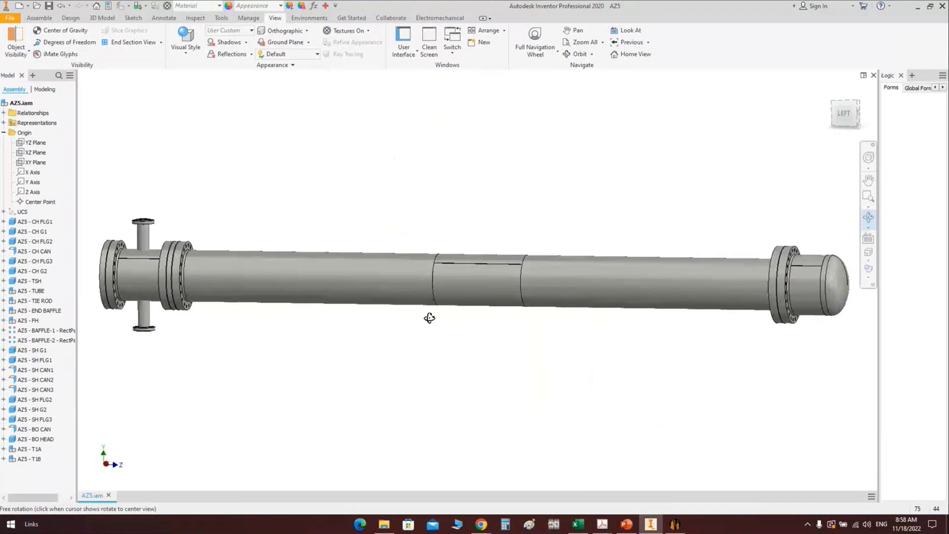
pyautogui.scroll(3, 439, 118)
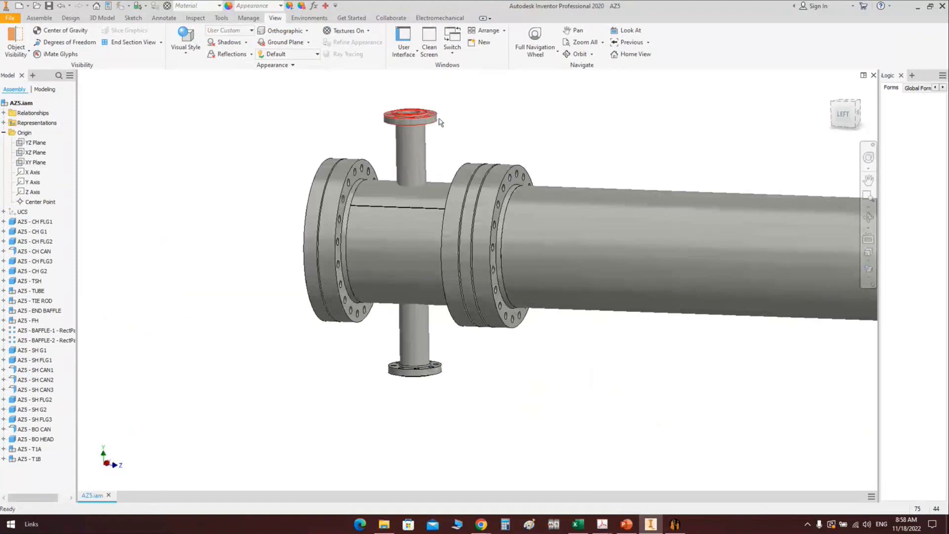
pyautogui.press('F5')
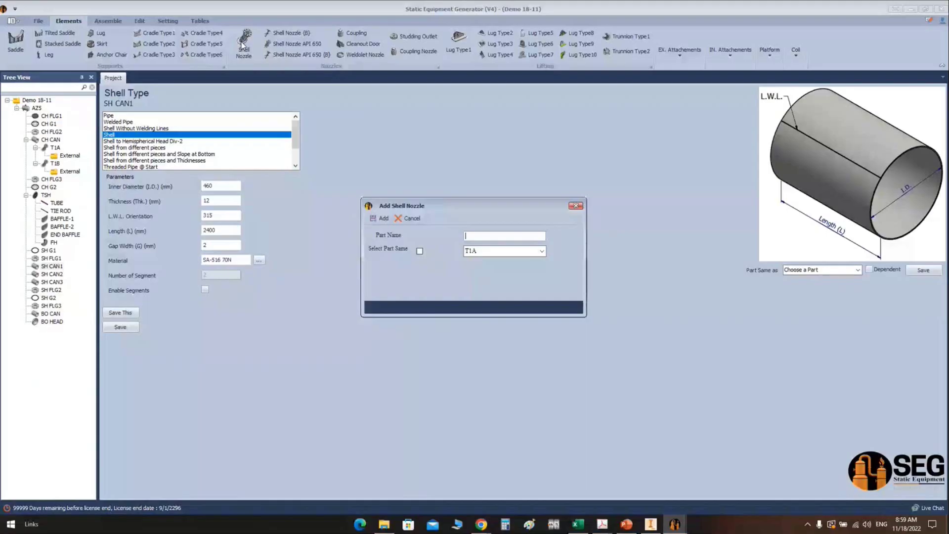
pyautogui.write('S1A')
pyautogui.press('Return')
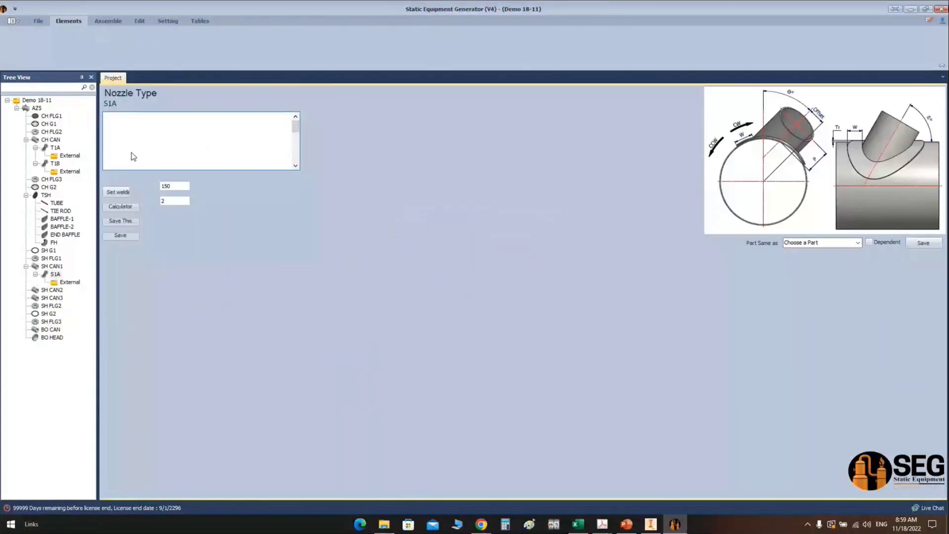
# Give S1A size 3, location 150 mm and material SA-350 LF2 CL. 1, then save
pyautogui.click(178, 200)
pyautogui.click(165, 255)
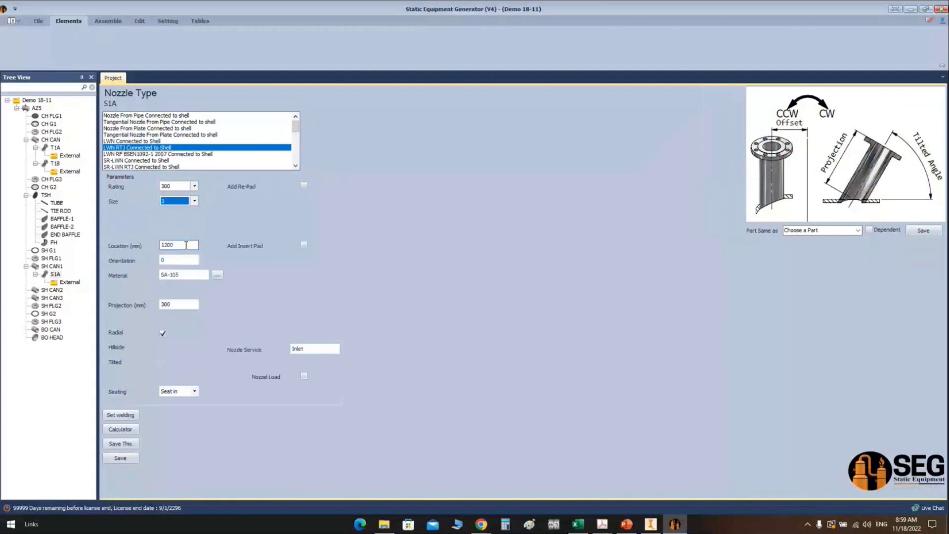
pyautogui.press('Tab')
pyautogui.write('150')
pyautogui.press('Tab')
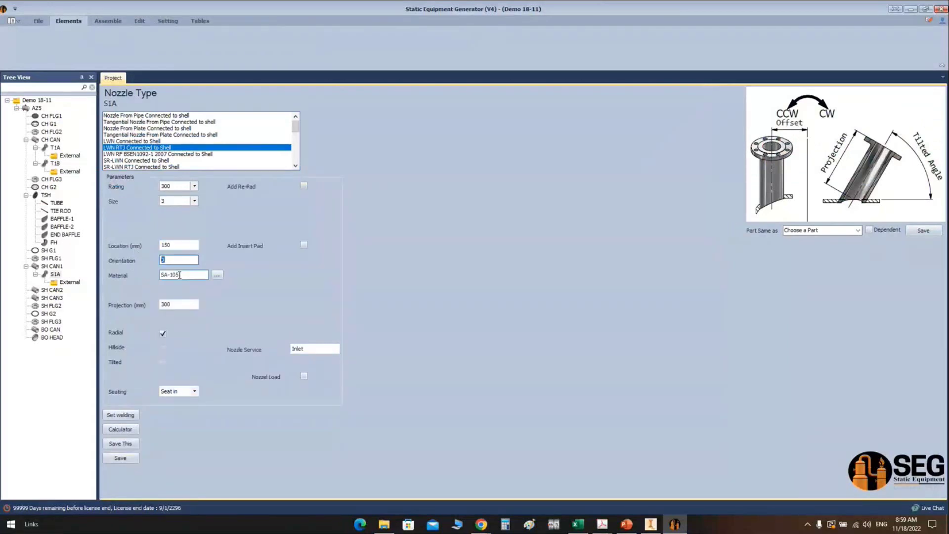
pyautogui.doubleClick(180, 275)
pyautogui.write('SA-350 LF2 CL. 1')
pyautogui.doubleClick(177, 305)
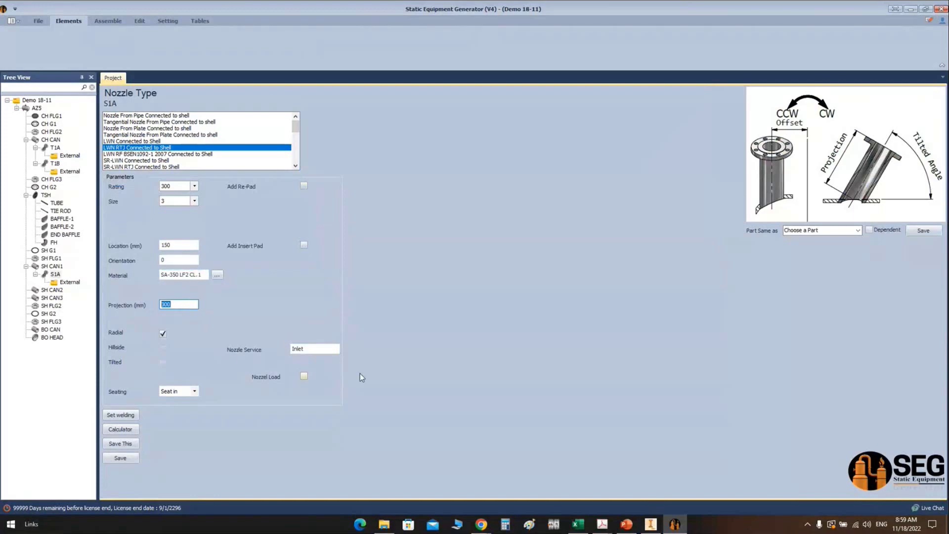
pyautogui.doubleClick(311, 348)
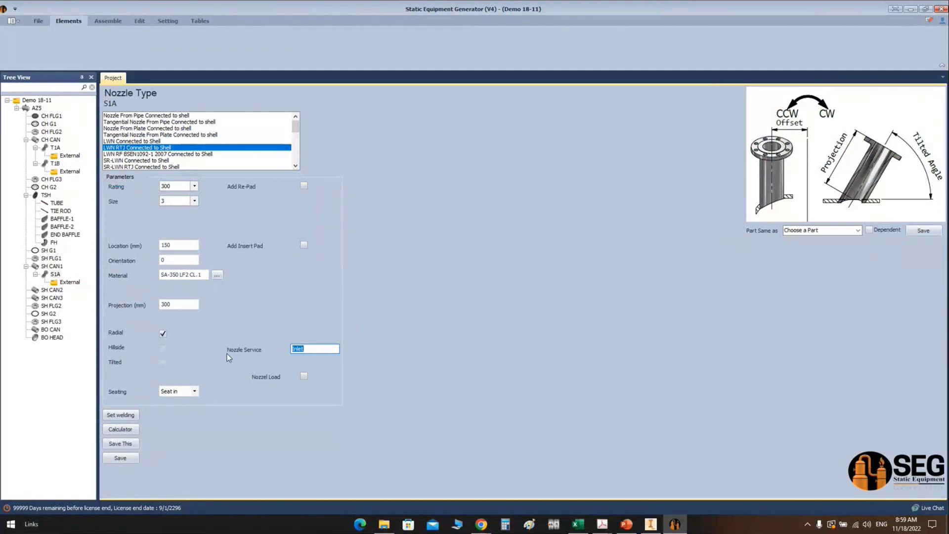
pyautogui.click(120, 457)
# Calculate S1A's projection from 670 mm off centreline and apply the 428 mm result
pyautogui.click(128, 431)
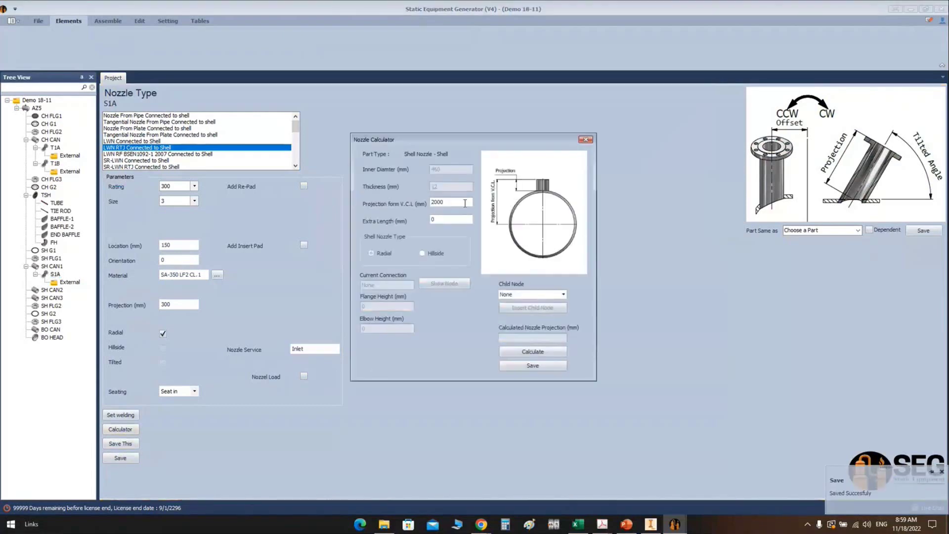
pyautogui.doubleClick(451, 203)
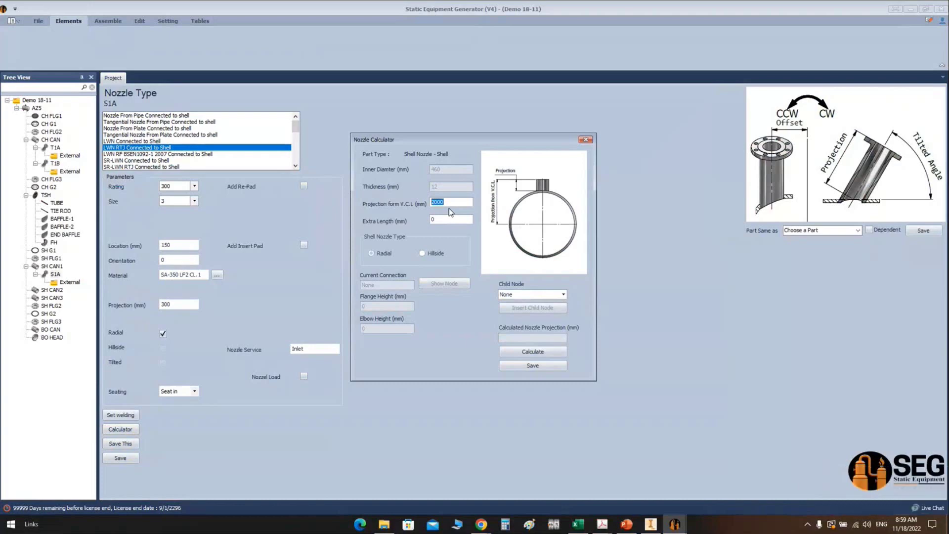
pyautogui.write('670')
pyautogui.click(533, 353)
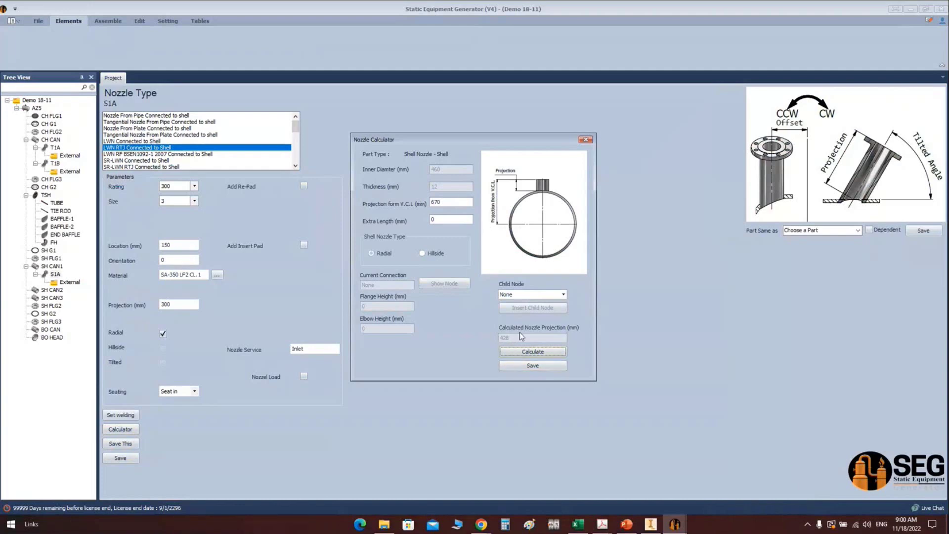
pyautogui.click(523, 366)
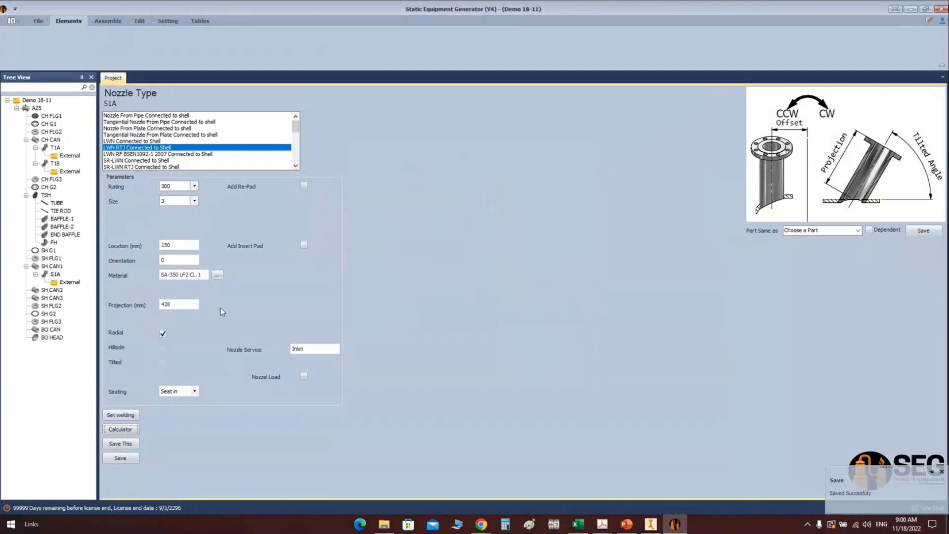
# Save S1A's welding detail as Parent Nozzle Clad
pyautogui.click(134, 417)
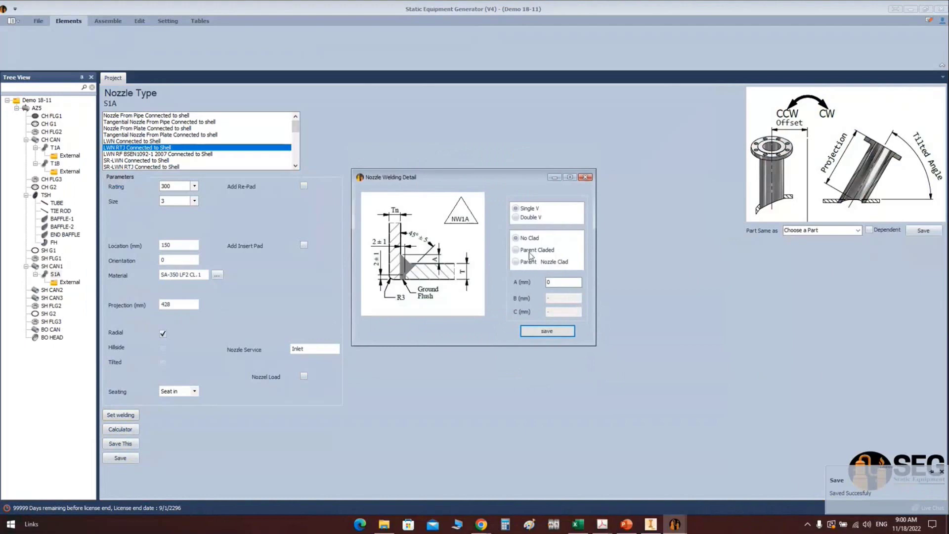
pyautogui.click(528, 262)
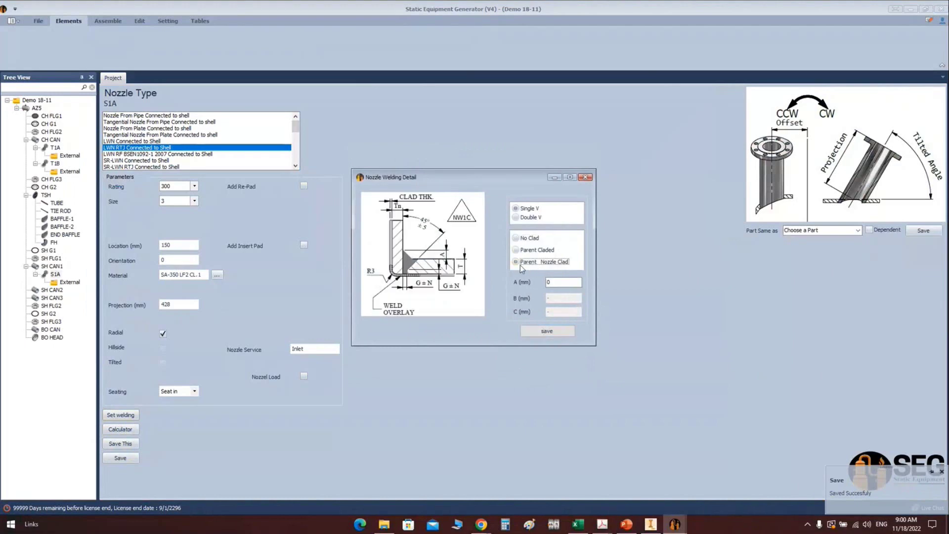
pyautogui.doubleClick(547, 280)
pyautogui.click(551, 331)
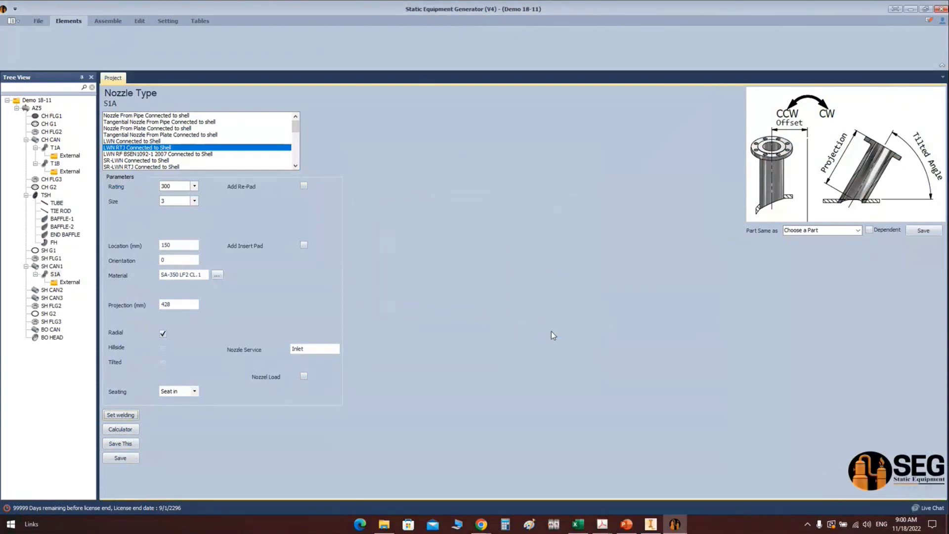
# Add shell nozzle S1B to SH CAN1 as the same part as S1A
pyautogui.click(53, 267)
pyautogui.click(247, 42)
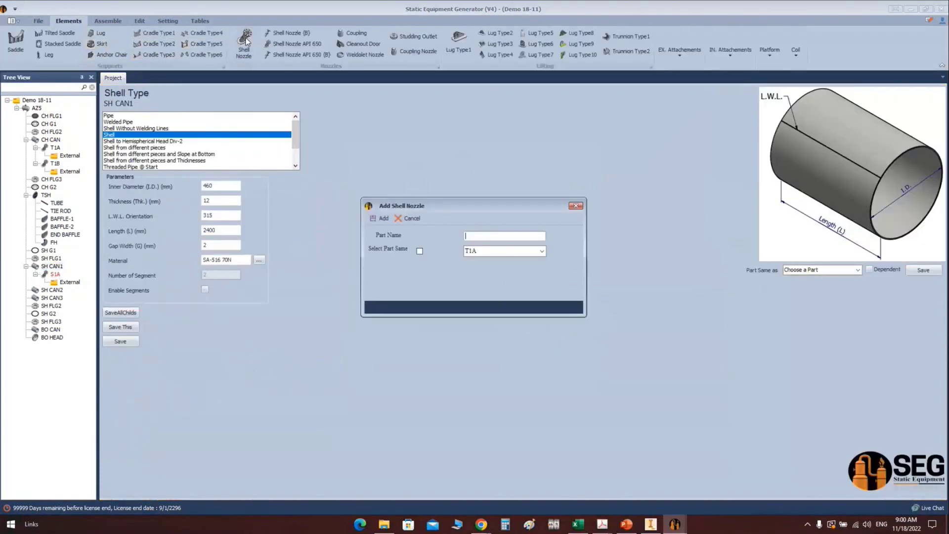
pyautogui.write('S1B')
pyautogui.click(374, 222)
pyautogui.click(55, 289)
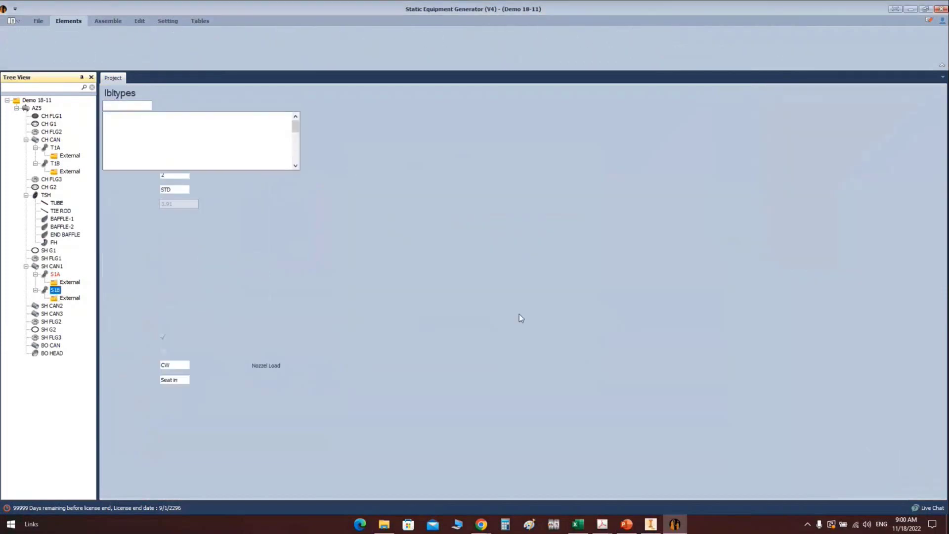
pyautogui.click(860, 244)
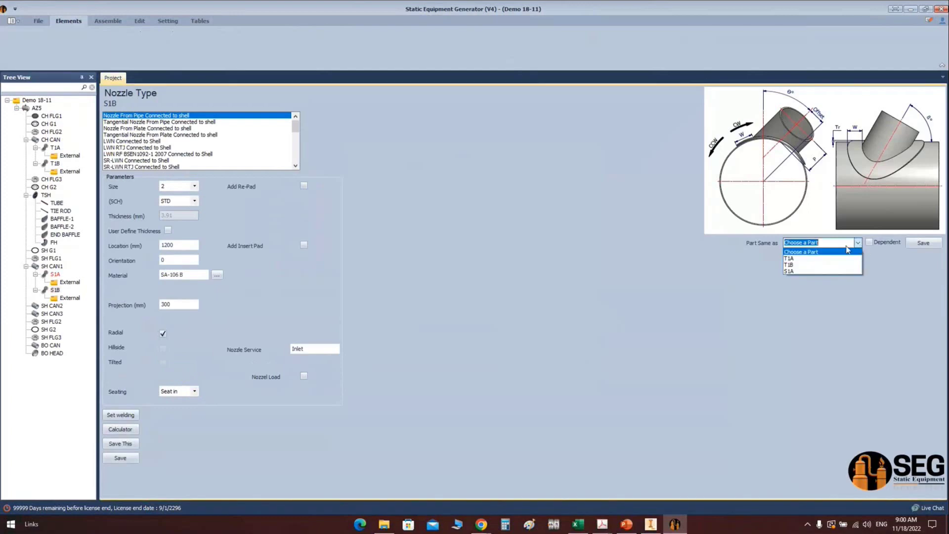
pyautogui.click(795, 269)
pyautogui.click(912, 244)
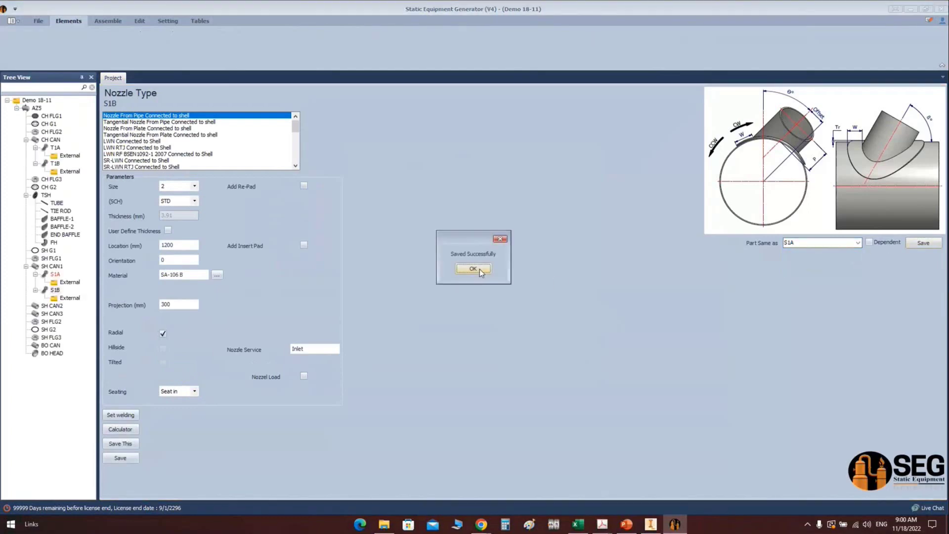
pyautogui.click(479, 269)
# Set S1B to location 5480, orientation 180 and service Outlet, and save
pyautogui.click(56, 290)
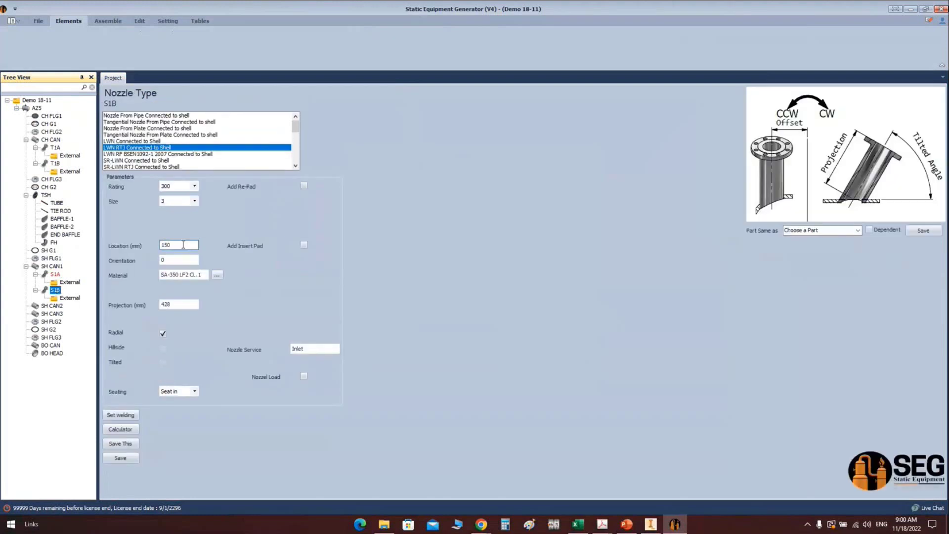
pyautogui.click(118, 243)
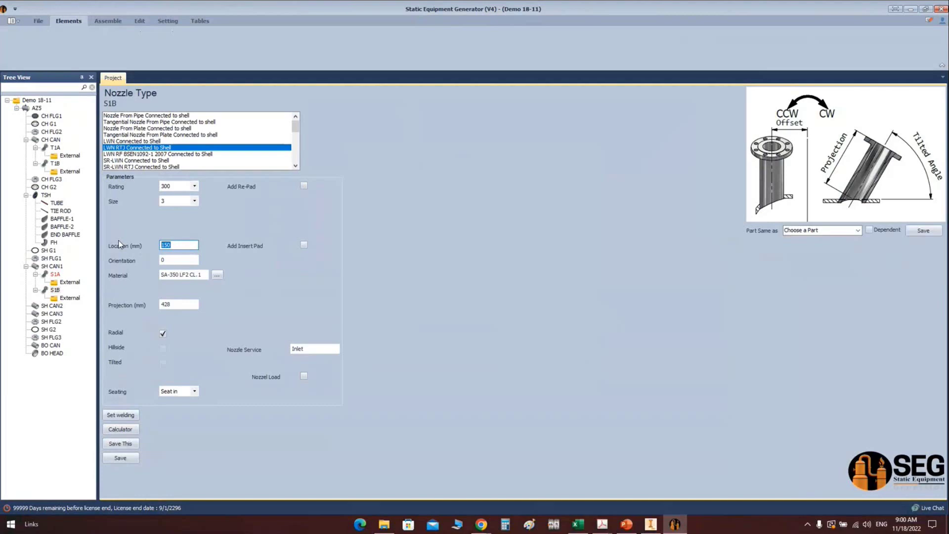
pyautogui.write('5480')
pyautogui.click(168, 260)
pyautogui.press('BackSpace')
pyautogui.write('180')
pyautogui.click(327, 348)
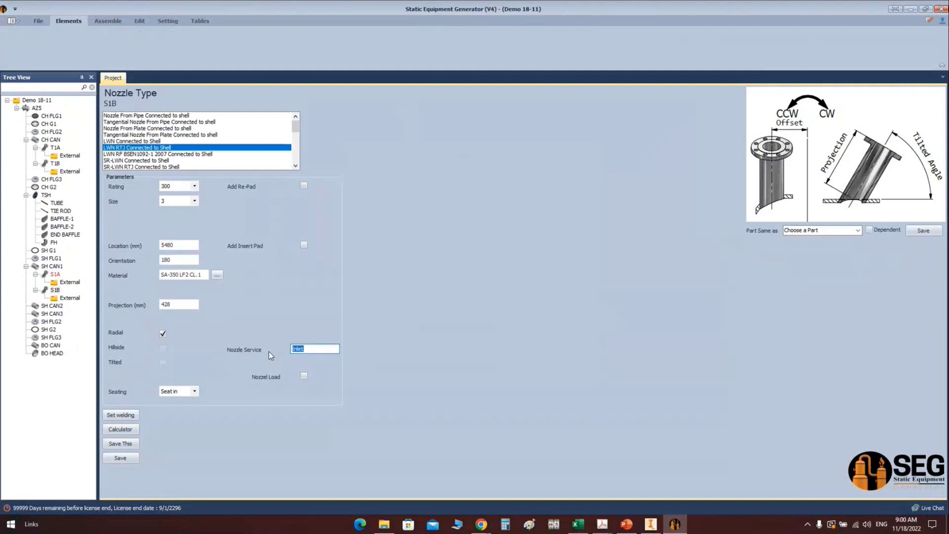
pyautogui.write('Outle')
pyautogui.press('BackSpace')
pyautogui.press('BackSpace')
pyautogui.write('let')
pyautogui.click(123, 458)
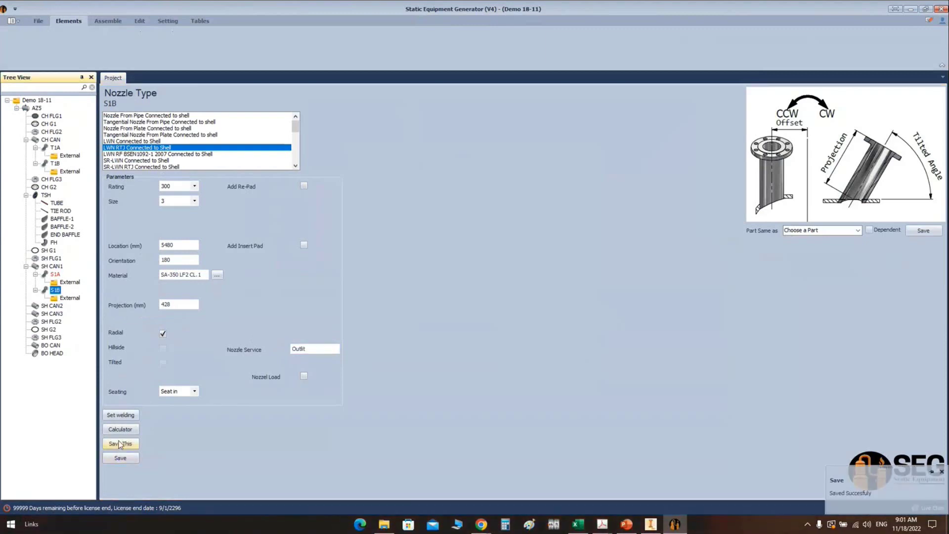
pyautogui.click(54, 345)
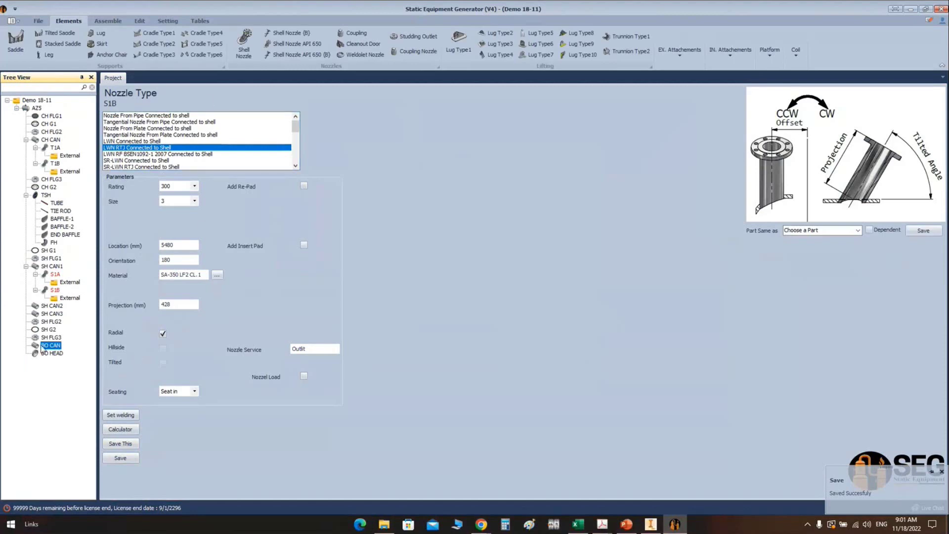
# Add nozzle V1 to BO CAN as an LWN RTJ nozzle rated 300
pyautogui.click(248, 39)
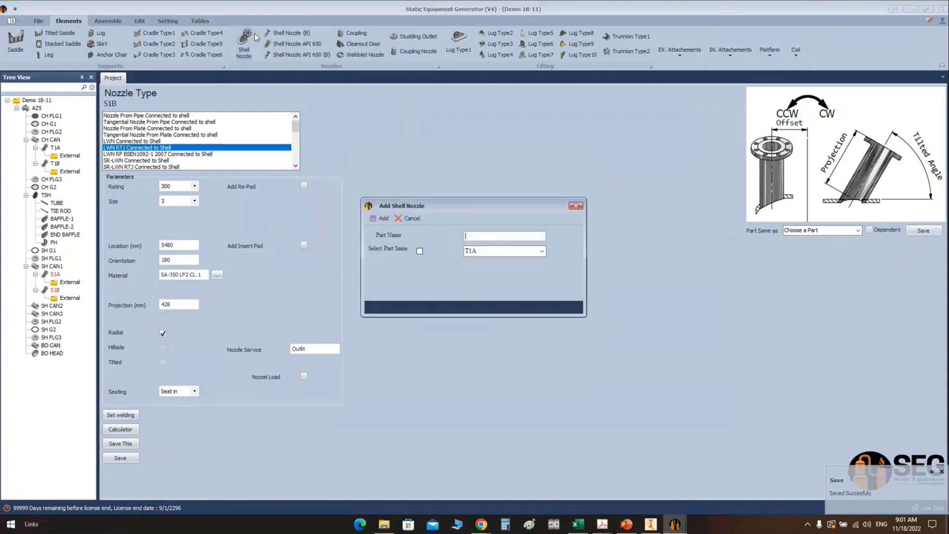
pyautogui.click(372, 219)
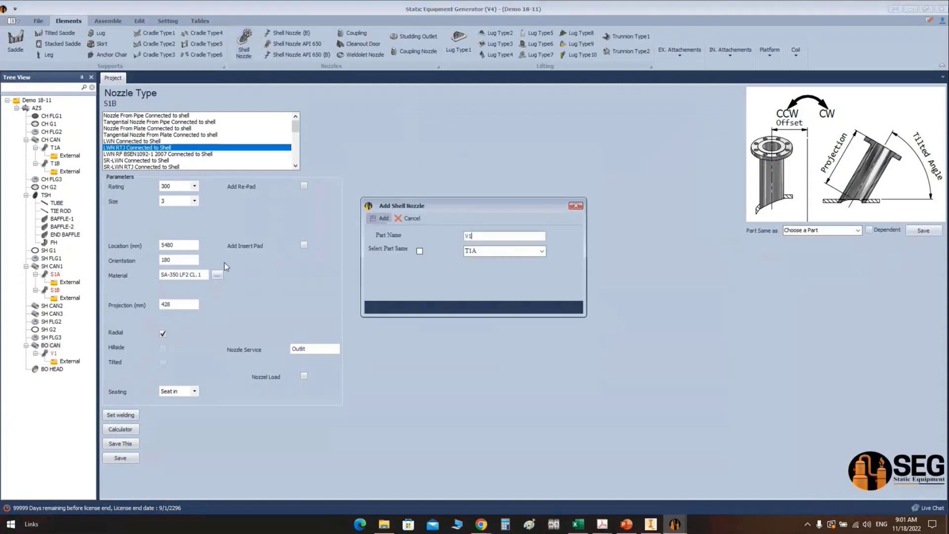
pyautogui.click(53, 354)
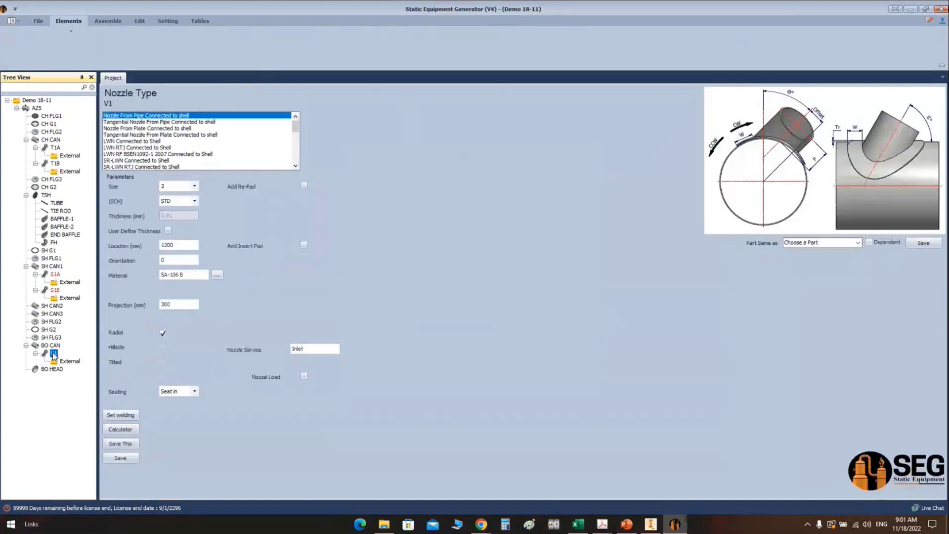
pyautogui.click(141, 147)
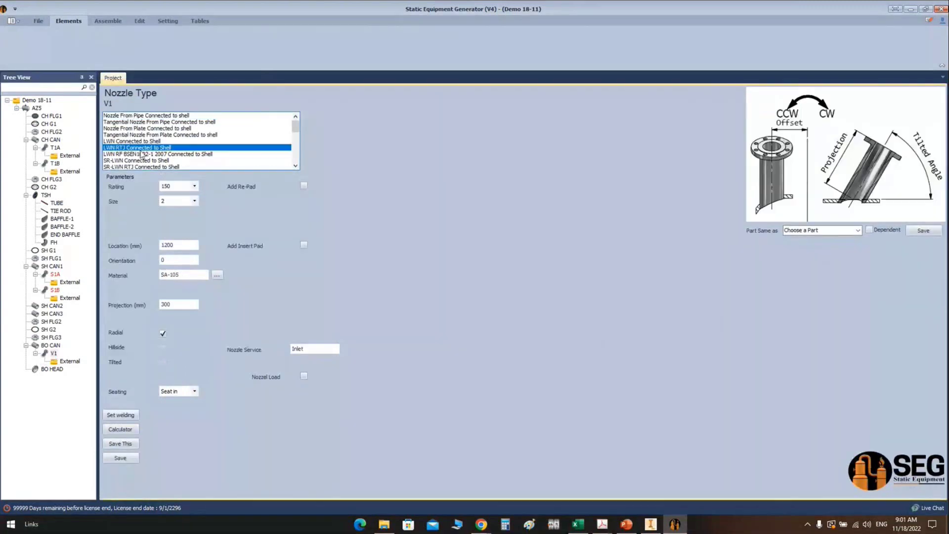
pyautogui.click(194, 185)
pyautogui.click(174, 205)
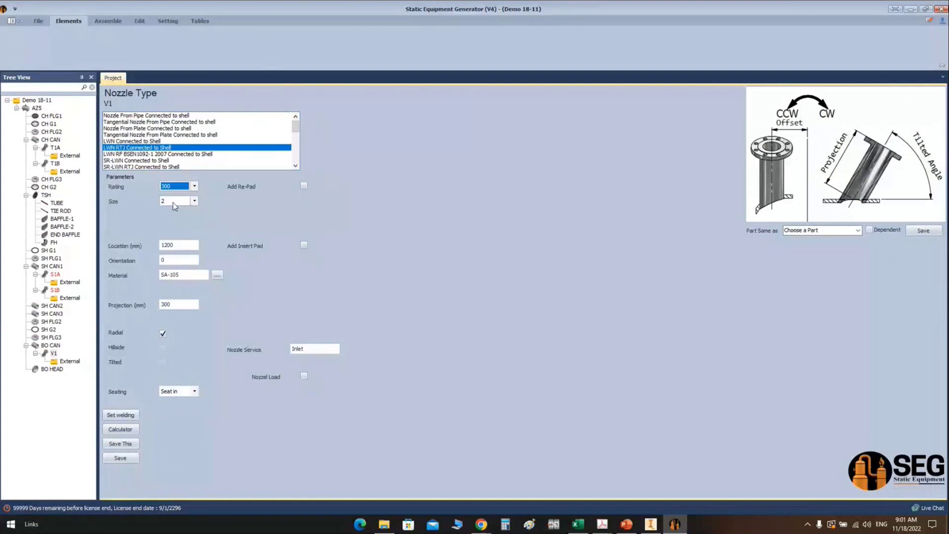
# Set V1's location to 200, material SA-350 LF2 CL.1 and service VENT
pyautogui.click(162, 245)
pyautogui.press('Delete')
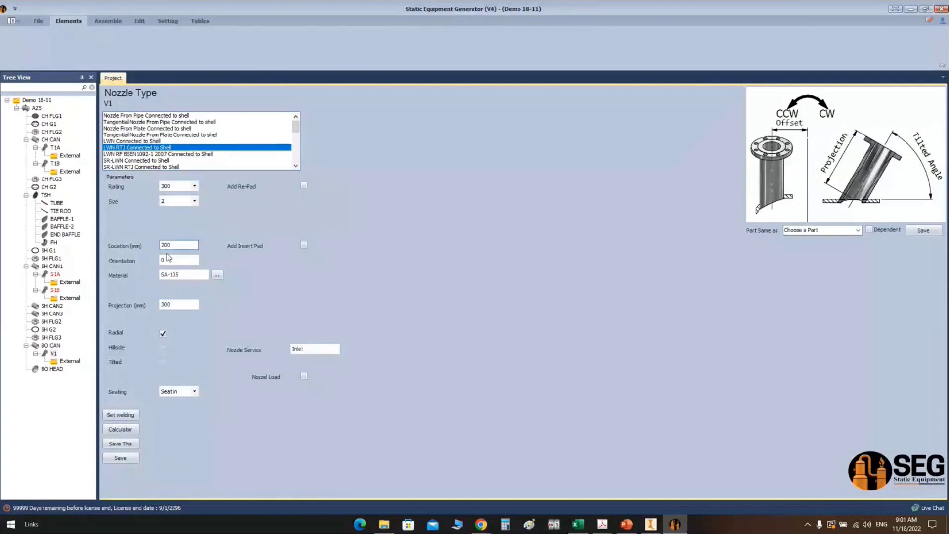
pyautogui.press('Tab')
pyautogui.press('Tab')
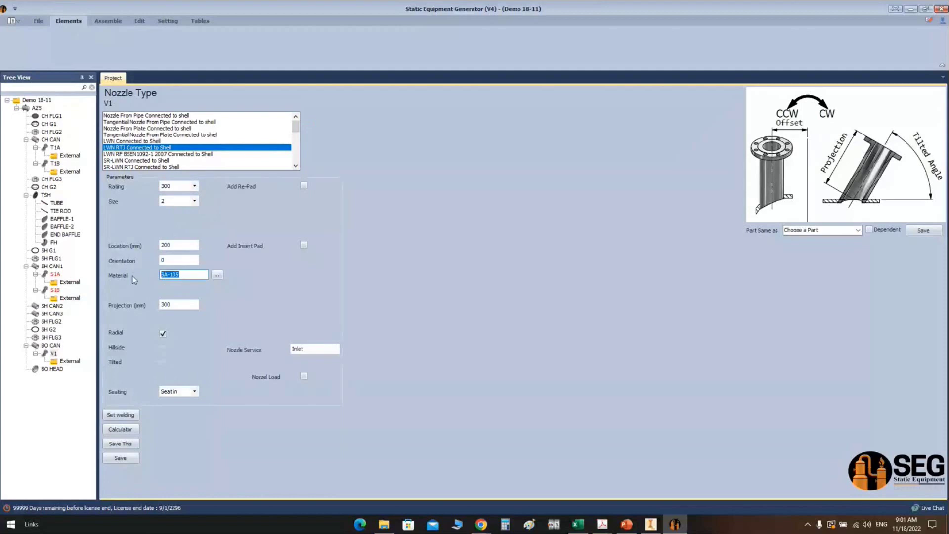
pyautogui.write('SA-350 LF2 CL.1')
pyautogui.press('Tab')
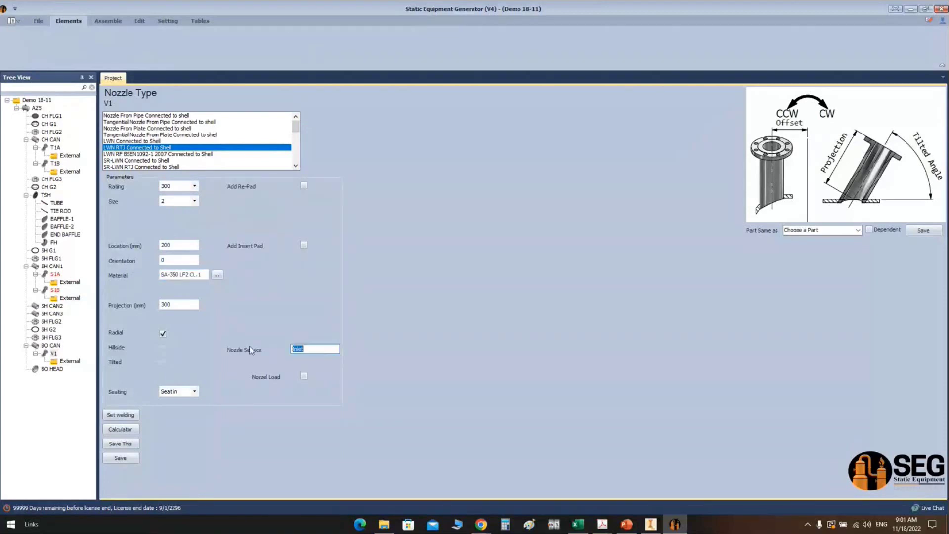
pyautogui.write('VENT')
# Save V1 and apply a 257.5 mm projection calculated from 540 mm
pyautogui.click(126, 459)
pyautogui.click(121, 429)
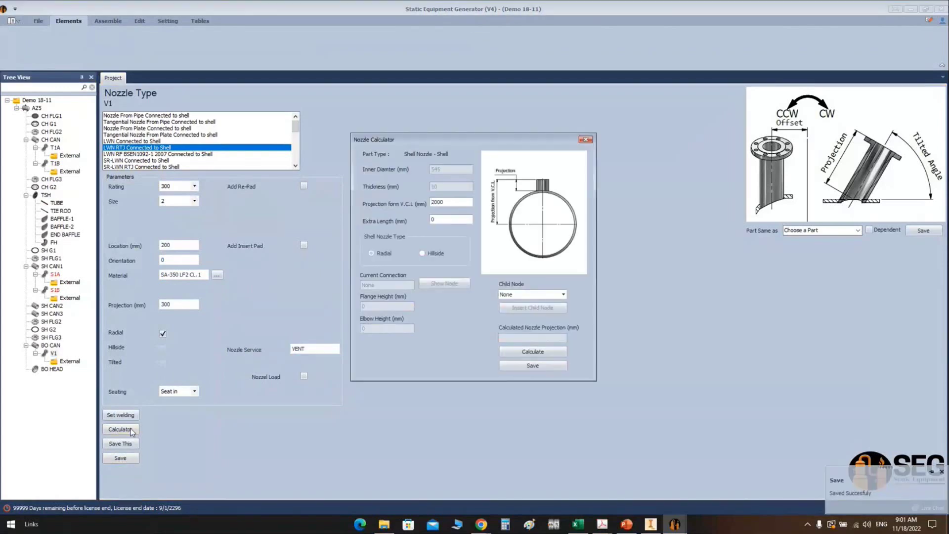
pyautogui.moveTo(450, 203); pyautogui.dragTo(404, 205)
pyautogui.write('540')
pyautogui.click(514, 352)
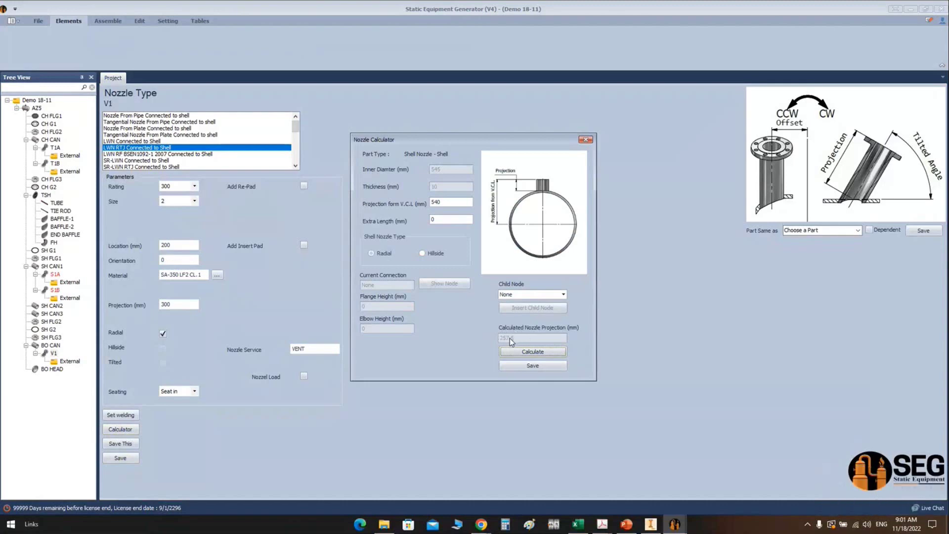
pyautogui.click(518, 364)
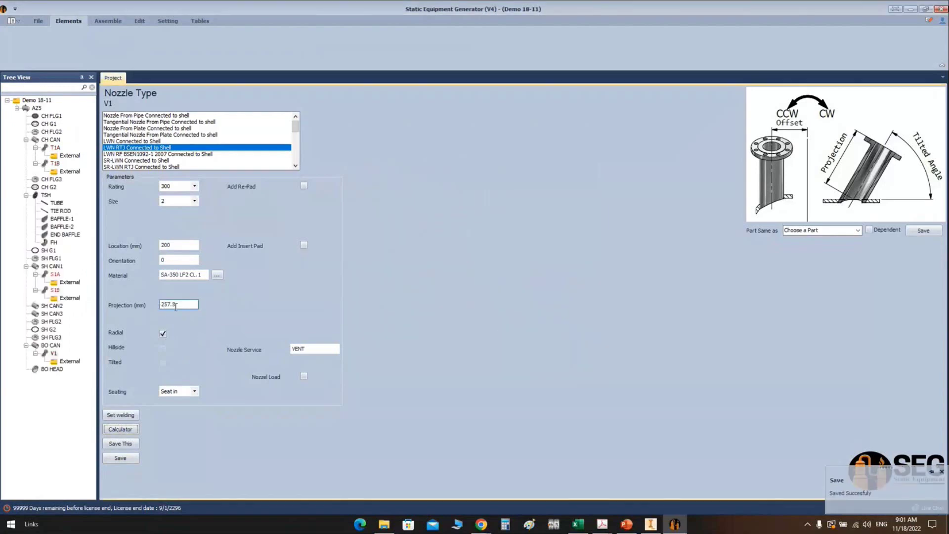
# Set V1's welding detail to Parent Nozzle Clad with A = 9 and save
pyautogui.click(123, 418)
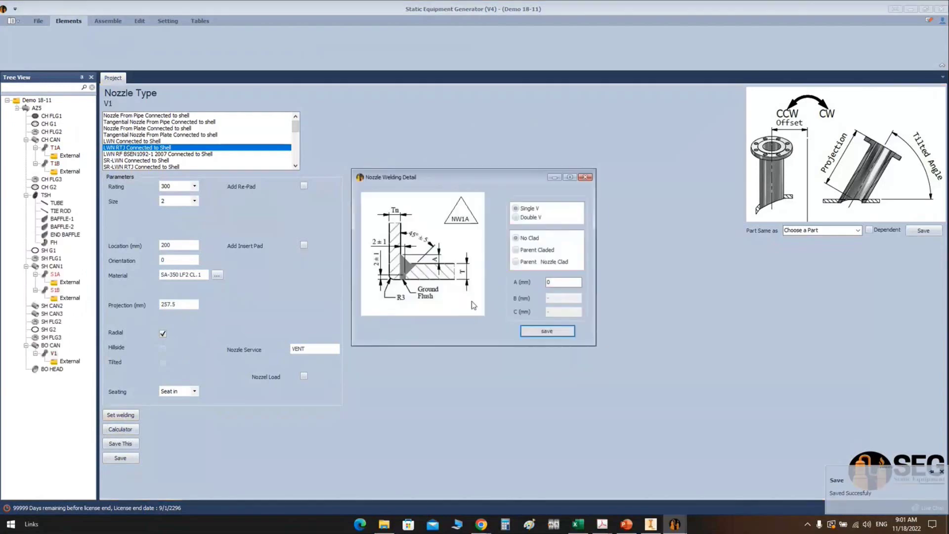
pyautogui.click(537, 262)
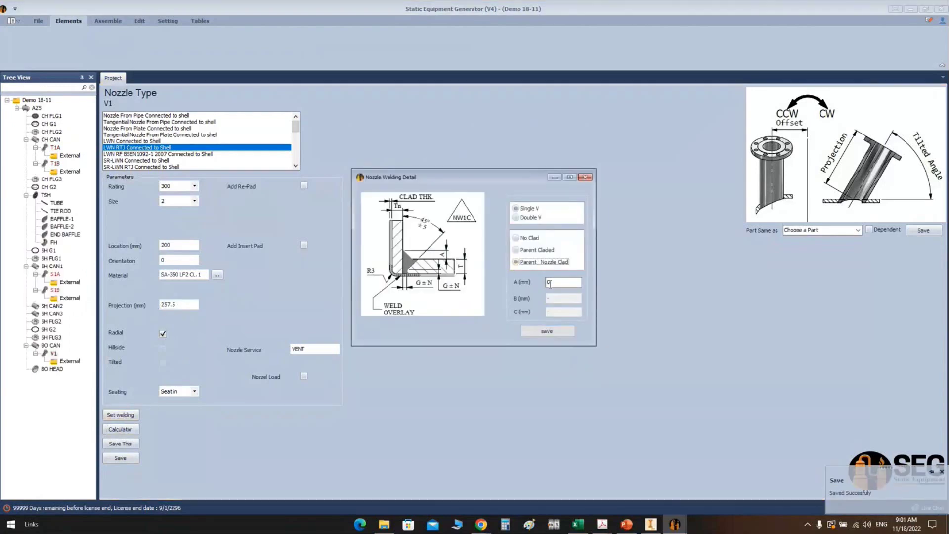
pyautogui.write('9')
pyautogui.click(536, 332)
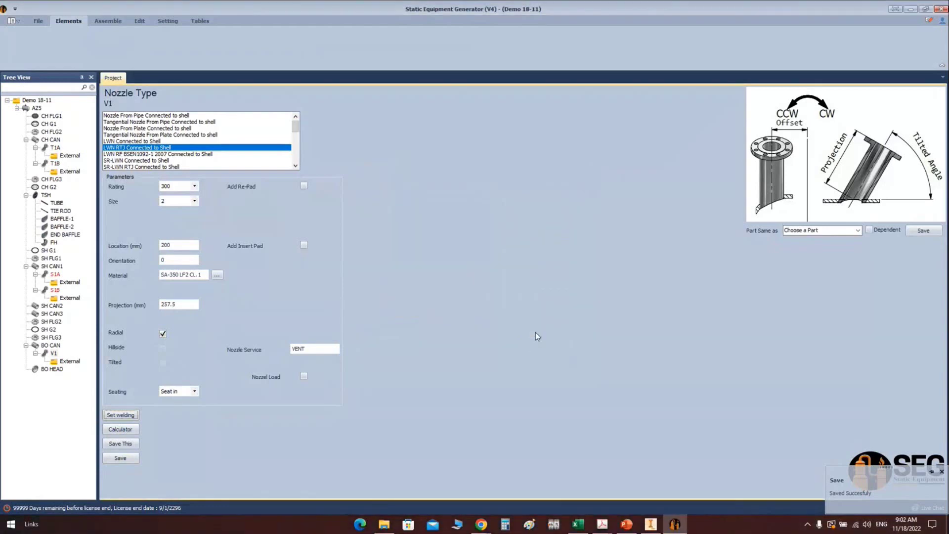
pyautogui.click(51, 345)
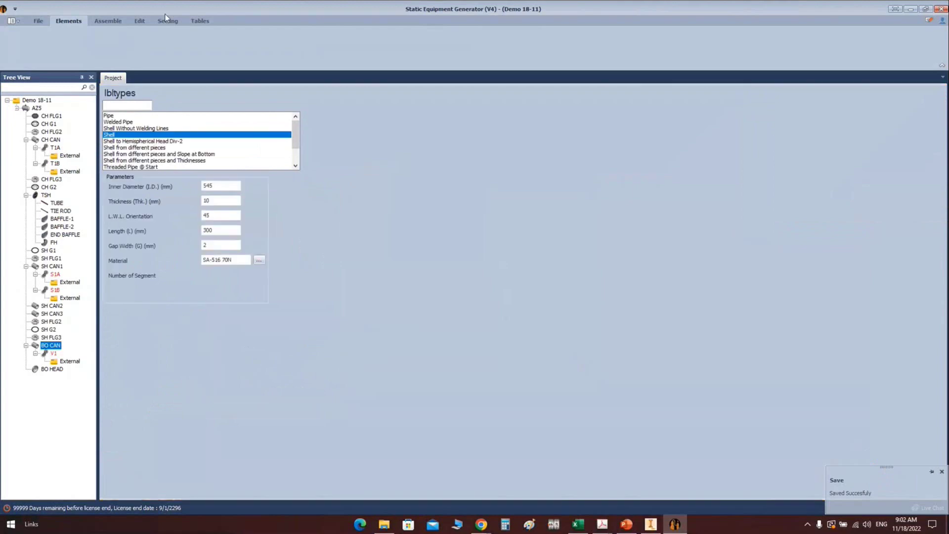
# Add nozzle D1 to BO CAN as the same part as V1
pyautogui.click(245, 47)
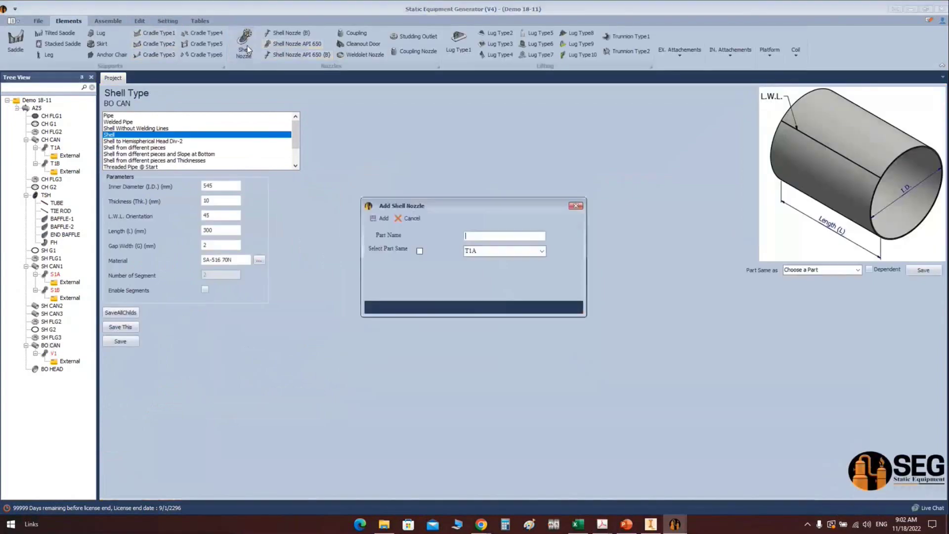
pyautogui.write('D1')
pyautogui.click(375, 217)
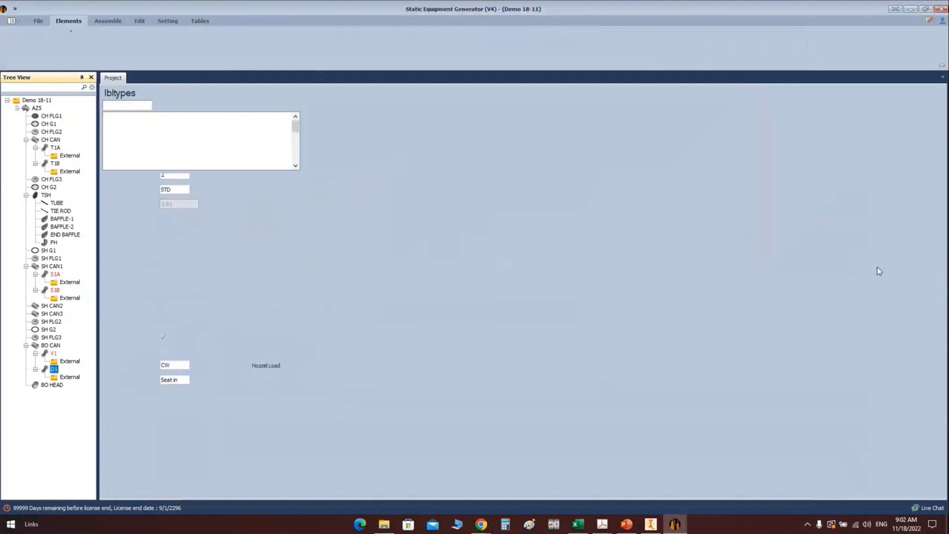
pyautogui.click(822, 243)
pyautogui.click(796, 253)
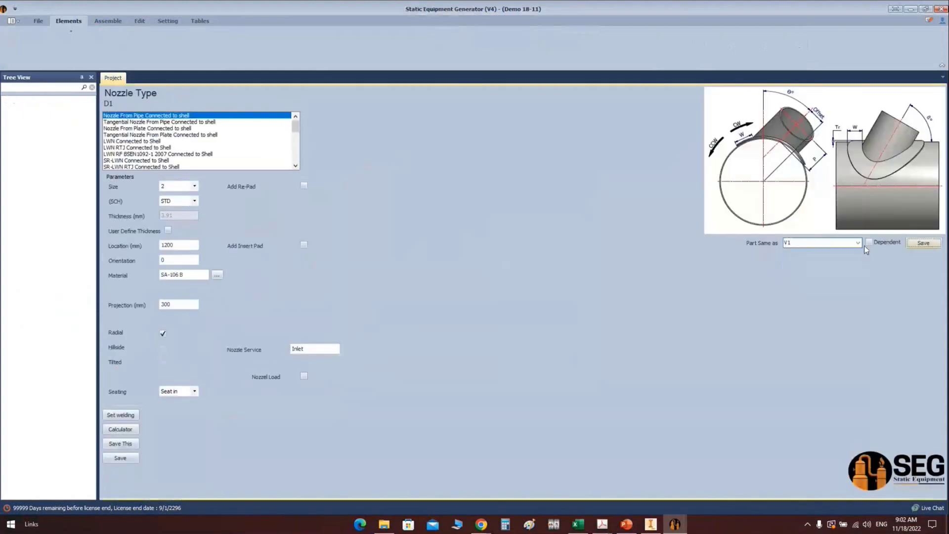
pyautogui.click(923, 242)
pyautogui.click(473, 268)
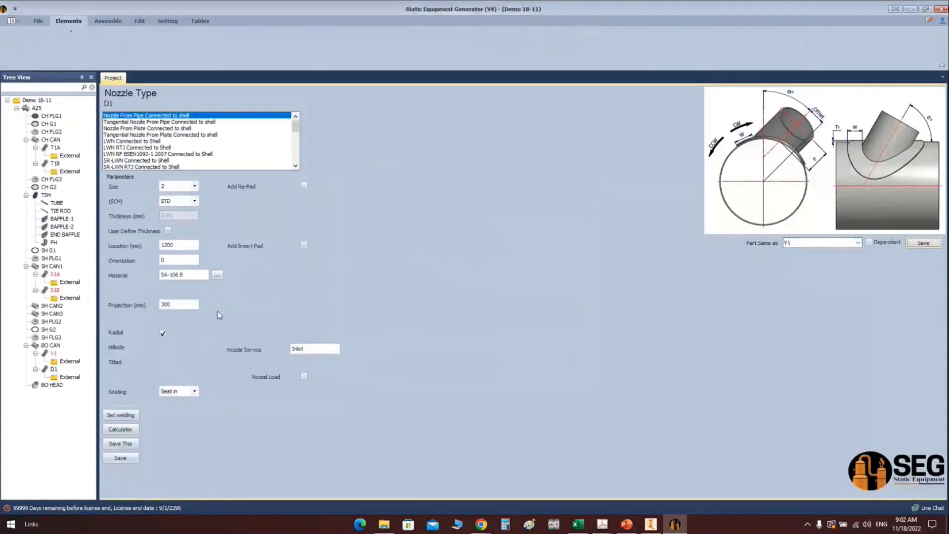
# Give D1 orientation 180 and service DRAIN, and save
pyautogui.click(53, 353)
pyautogui.click(47, 372)
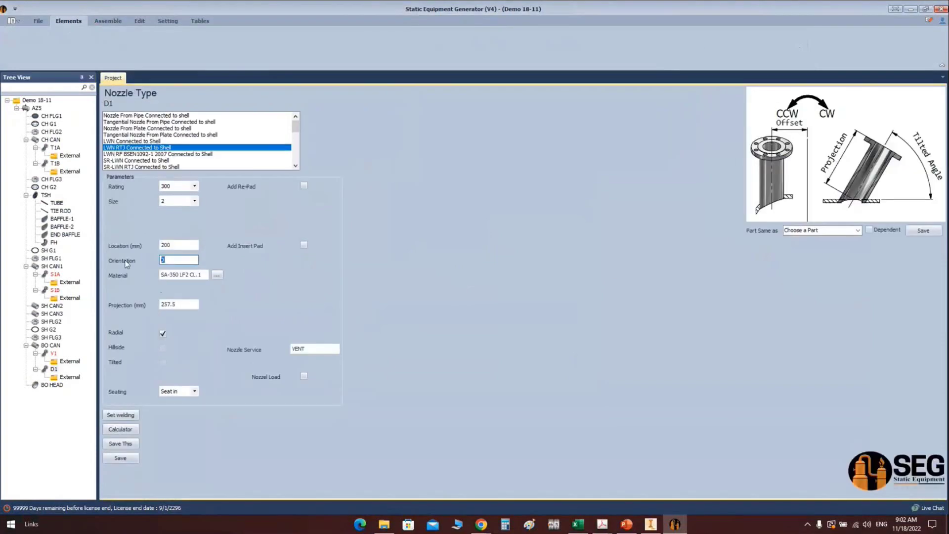
pyautogui.write('180')
pyautogui.press('Tab')
pyautogui.write('DRAIN')
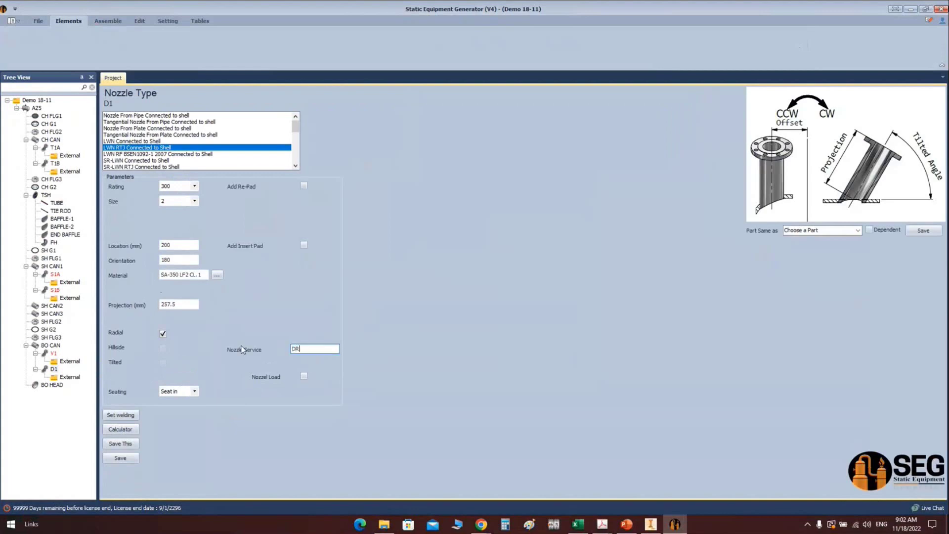
pyautogui.click(121, 457)
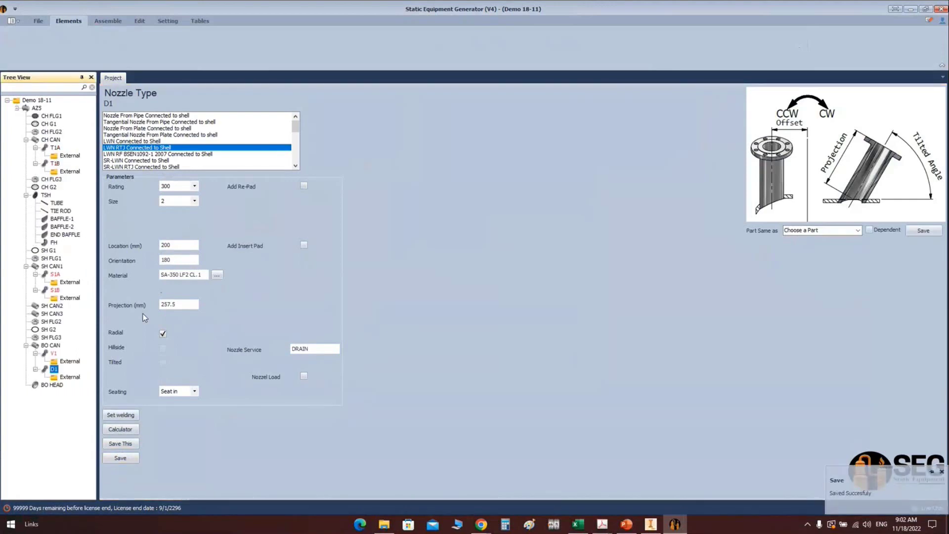
# Assemble the exchanger in Inventor and zoom around to inspect the nozzles
pyautogui.click(108, 20)
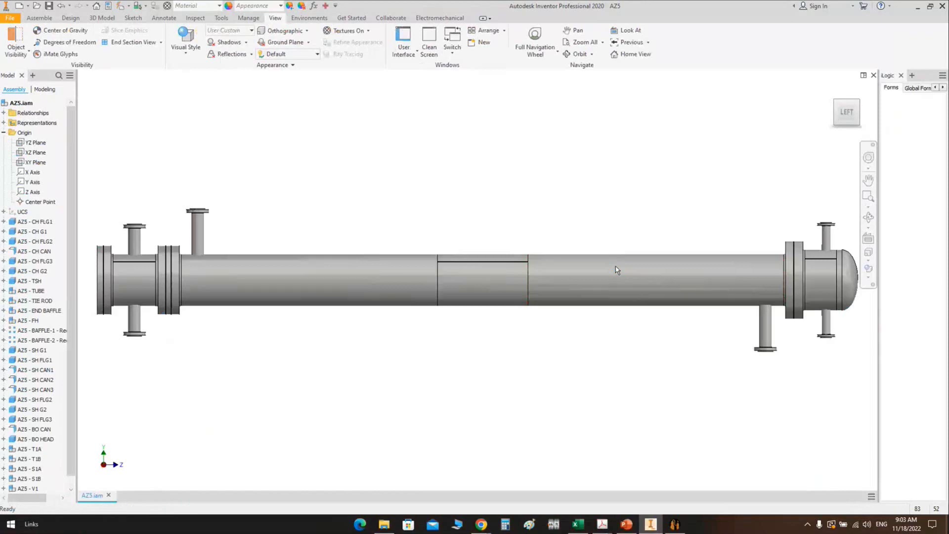
pyautogui.click(869, 217)
pyautogui.scroll(3, 395, 296)
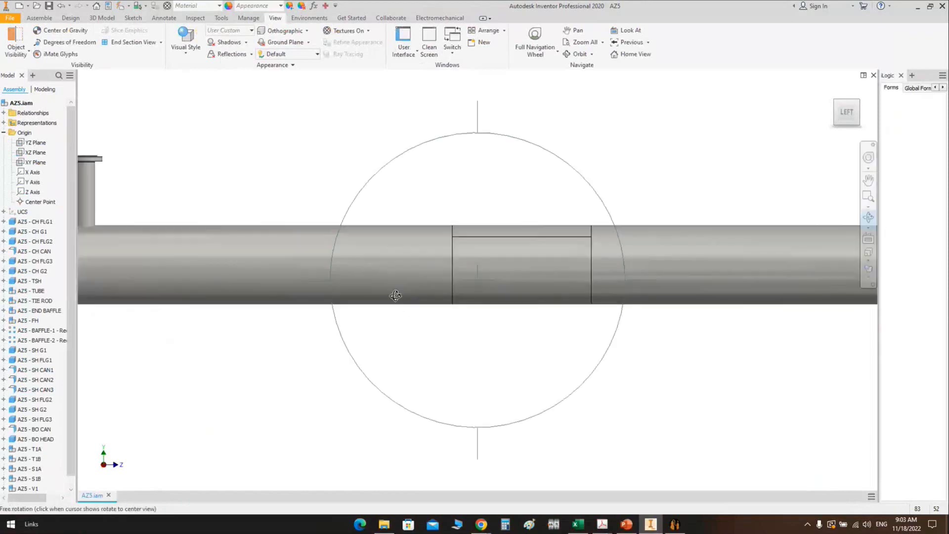
pyautogui.scroll(-4, 339, 161)
pyautogui.scroll(5, 402, 149)
pyautogui.rightClick(403, 148)
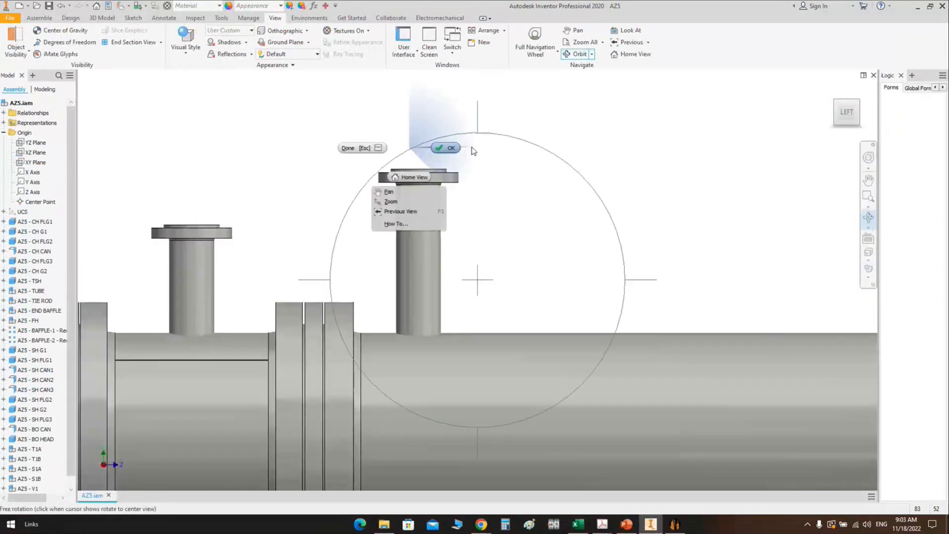
pyautogui.click(472, 147)
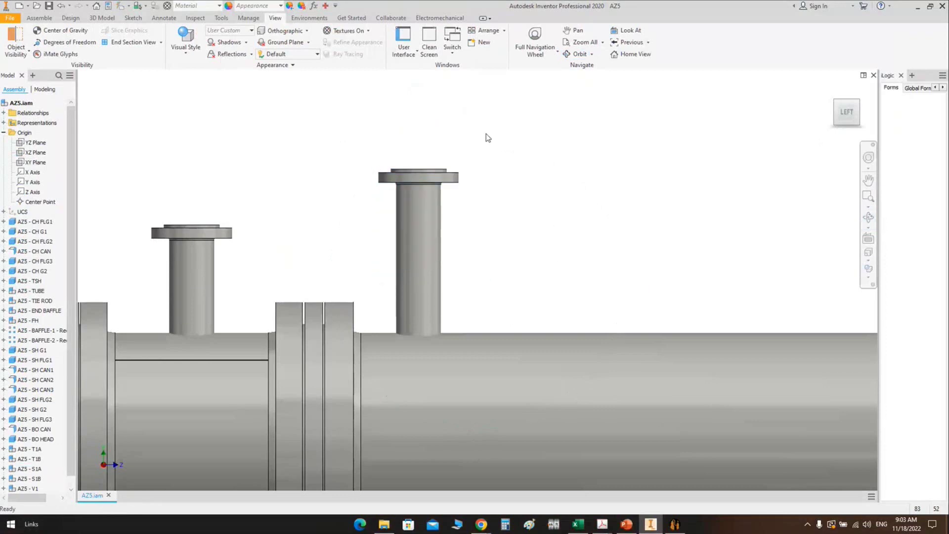
# Select nozzle S1A and orbit the exchanger to an angled 3-D view
pyautogui.moveTo(486, 134); pyautogui.dragTo(372, 238)
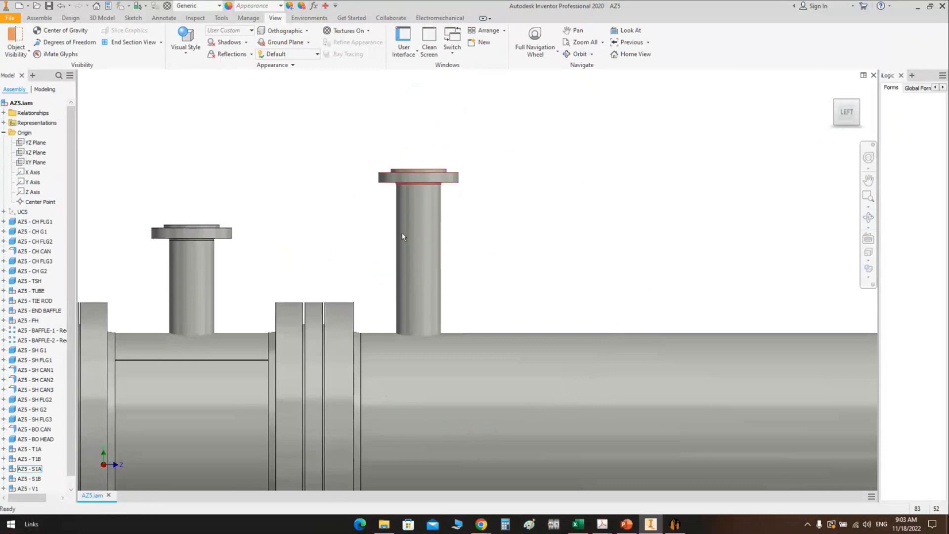
pyautogui.scroll(-3, 402, 236)
pyautogui.click(402, 140)
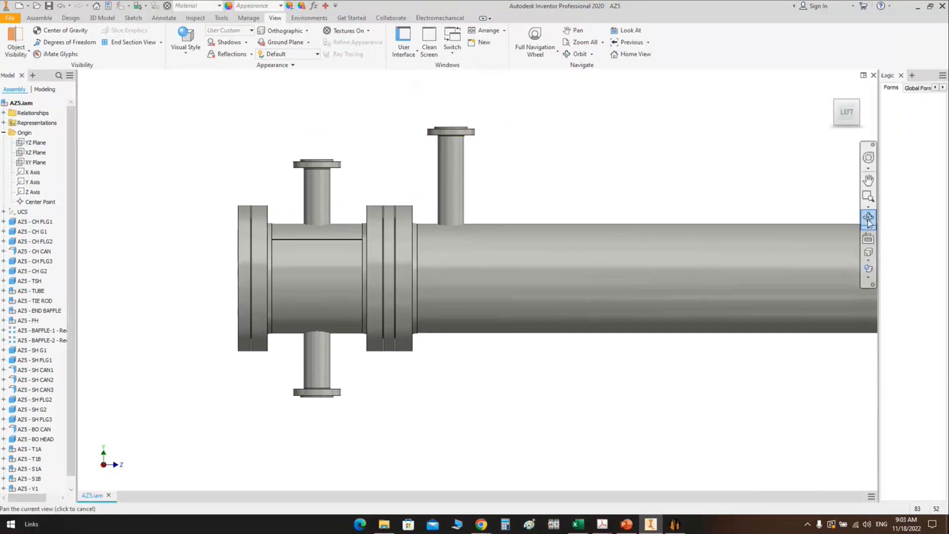
pyautogui.click(868, 218)
pyautogui.moveTo(446, 296); pyautogui.dragTo(504, 216)
pyautogui.scroll(-3, 529, 184)
pyautogui.press('Escape')
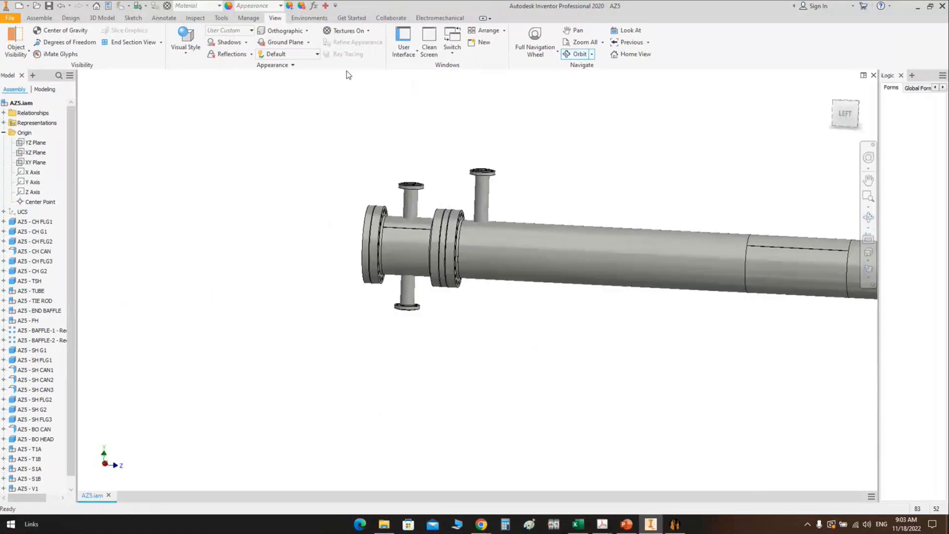
pyautogui.click(161, 42)
# Cut a half section of the assembly along the YZ plane at zero offset
pyautogui.click(124, 81)
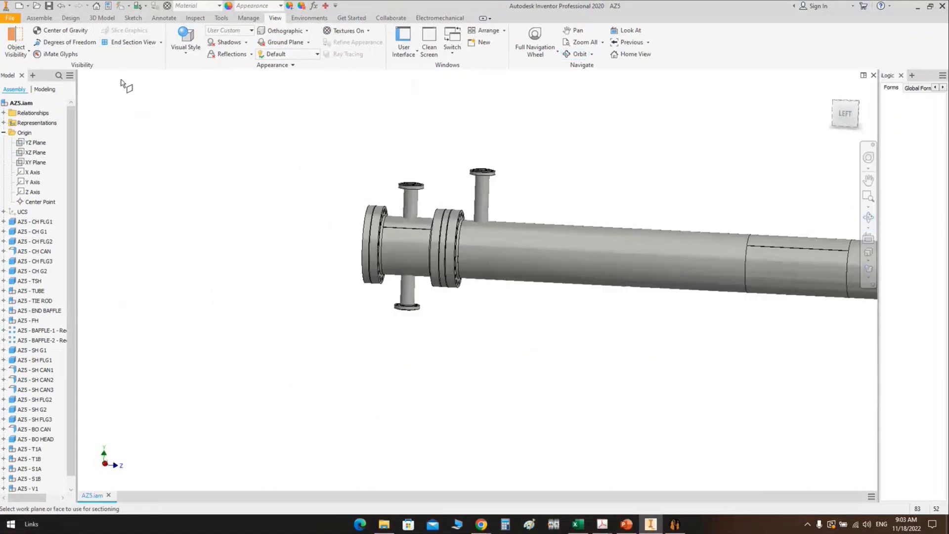
pyautogui.click(35, 143)
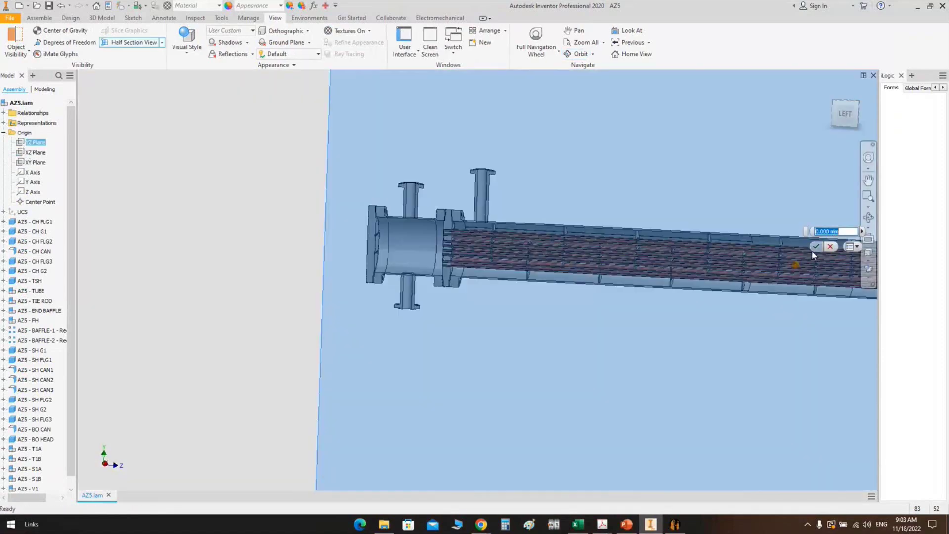
pyautogui.click(815, 246)
pyautogui.scroll(5, 489, 215)
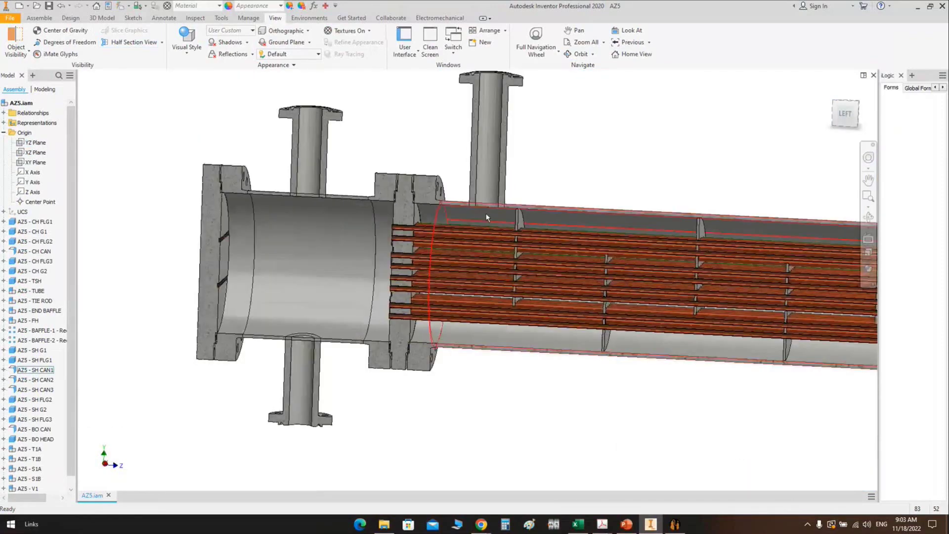
pyautogui.scroll(-2, 668, 248)
# Zoom and pan to inspect the sectioned heat exchanger
pyautogui.scroll(4, 548, 268)
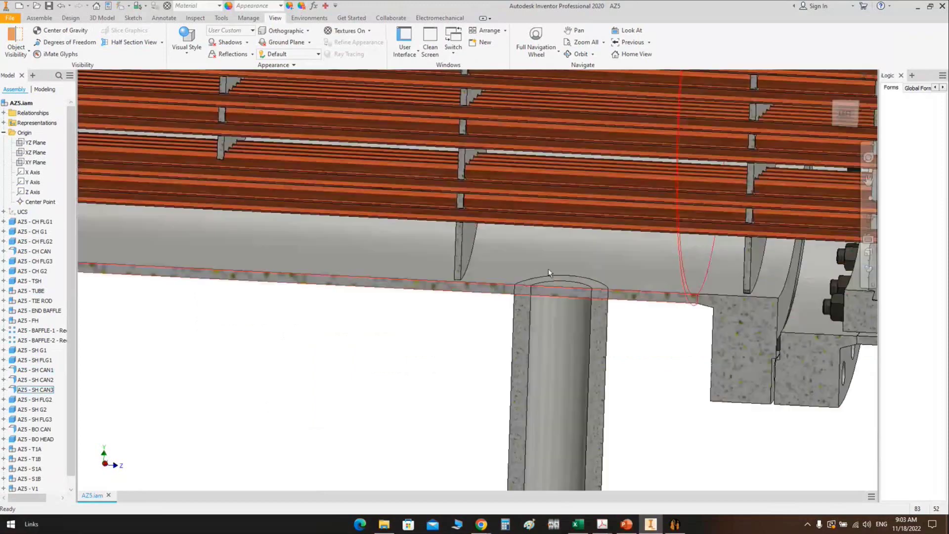
pyautogui.scroll(-3, 548, 269)
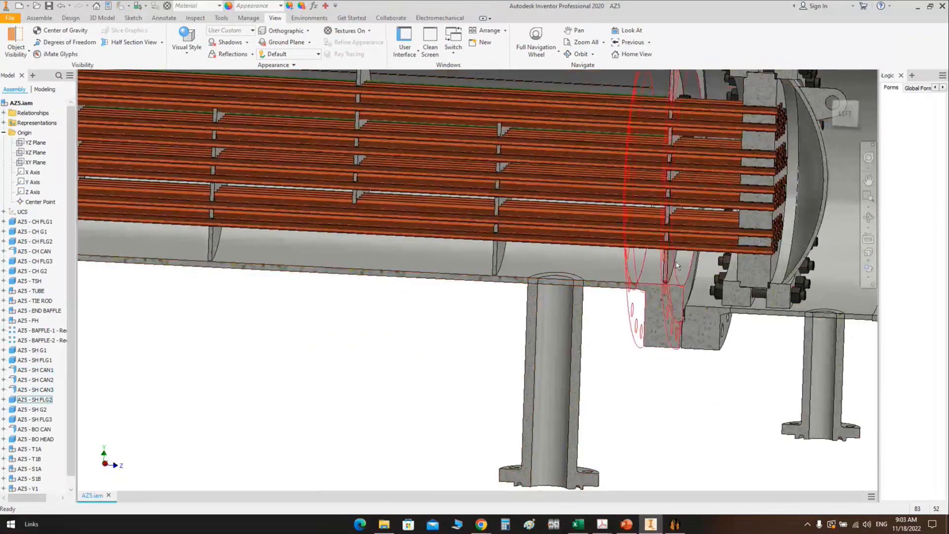
pyautogui.scroll(-5, 676, 265)
pyautogui.moveTo(611, 282); pyautogui.dragTo(611, 306, button='middle')
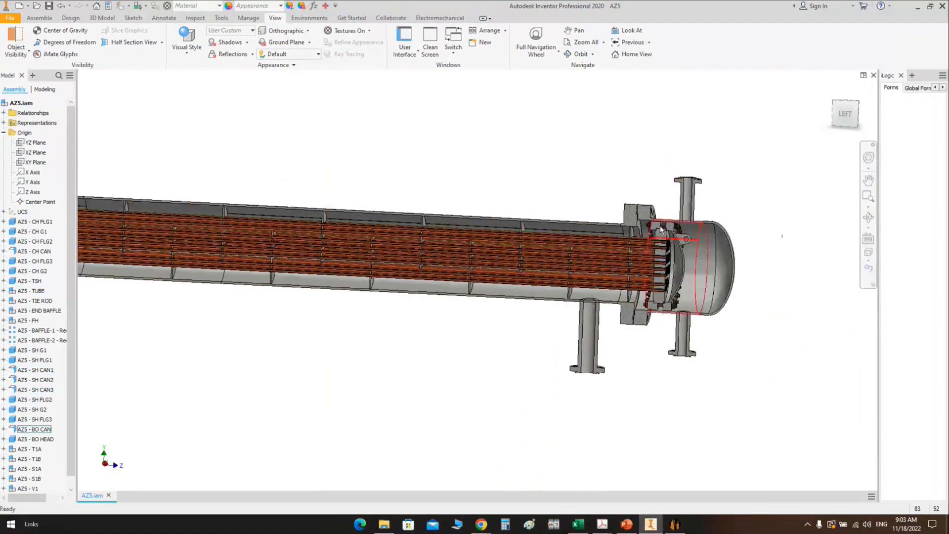
pyautogui.scroll(8, 660, 228)
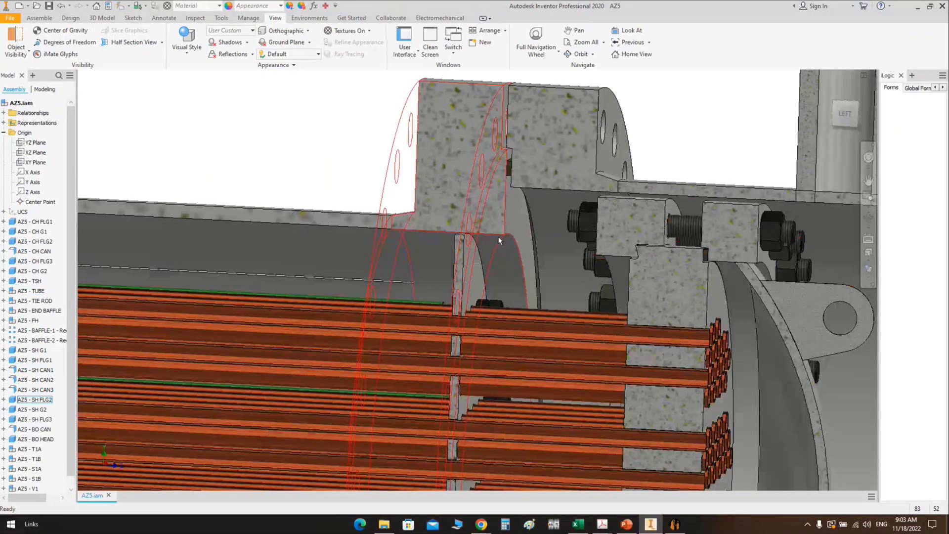
pyautogui.scroll(-10, 544, 247)
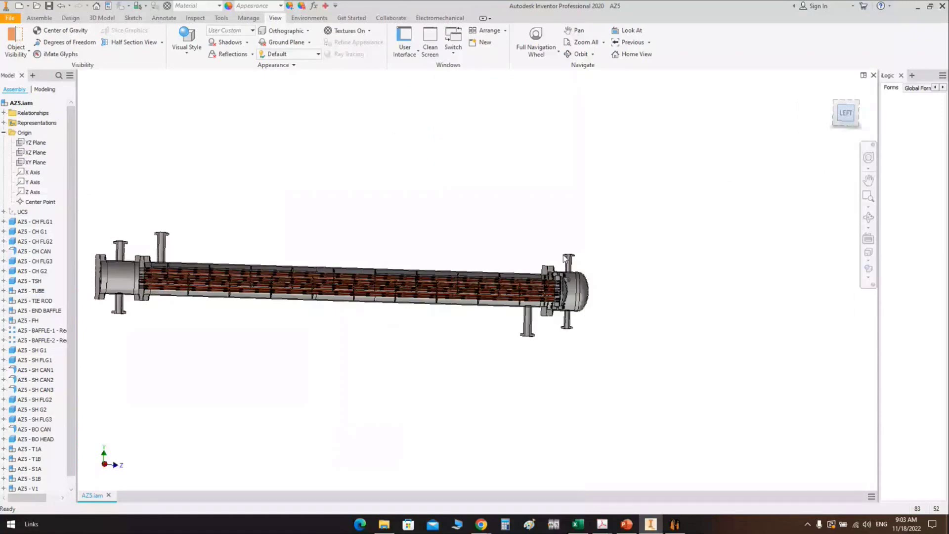
pyautogui.scroll(10, 562, 254)
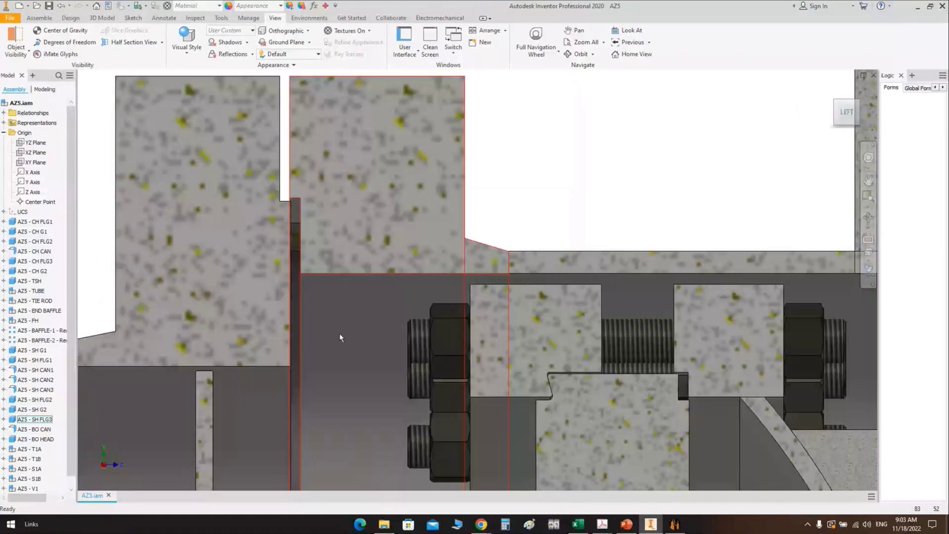
pyautogui.scroll(-5, 585, 254)
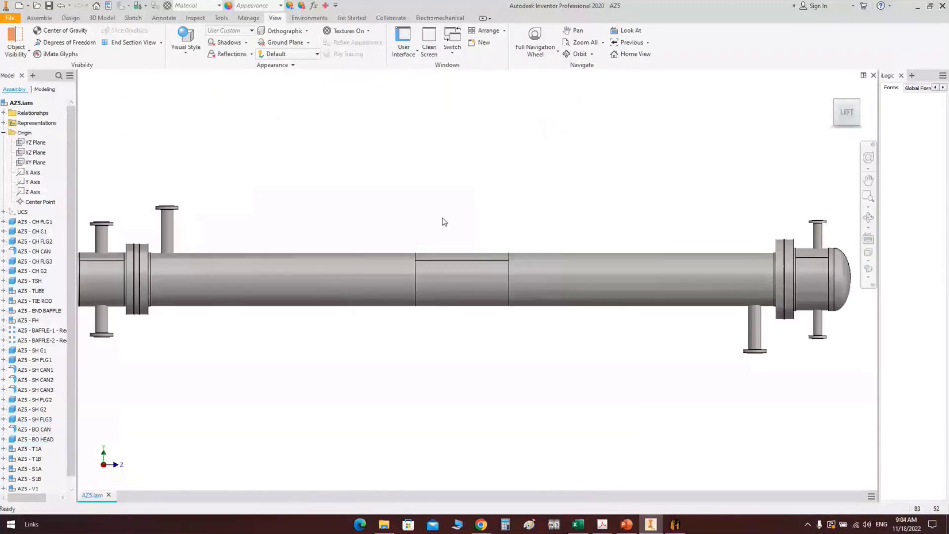
# Back in SEG, show CH CAN's properties (466 mm ID, 10 mm thick, 400 mm long)
pyautogui.hotkey('alt', 'Tab')
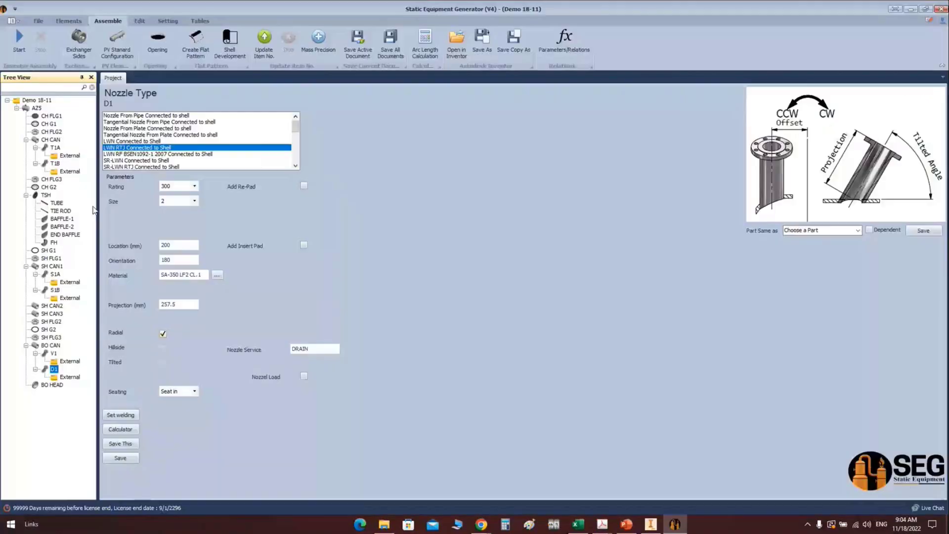
pyautogui.click(51, 140)
pyautogui.click(68, 21)
pyautogui.click(729, 49)
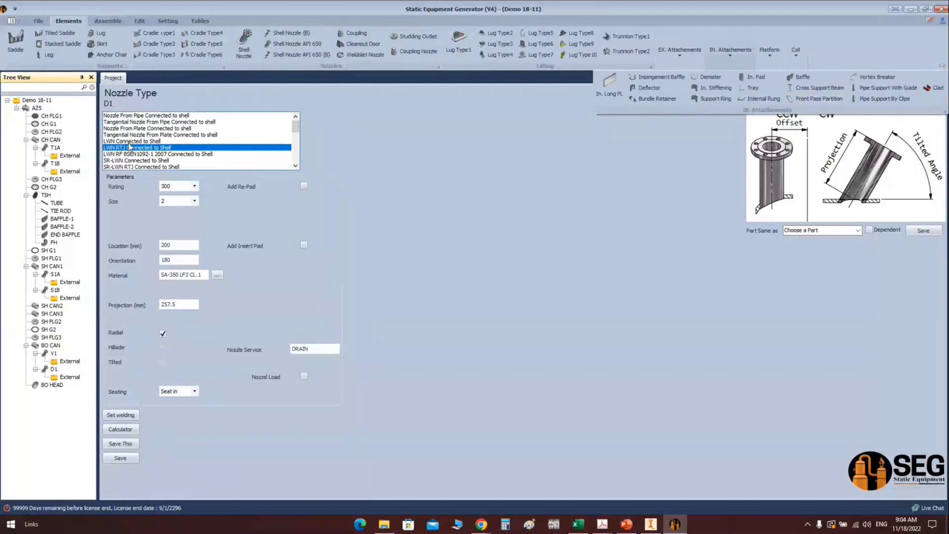
pyautogui.click(50, 139)
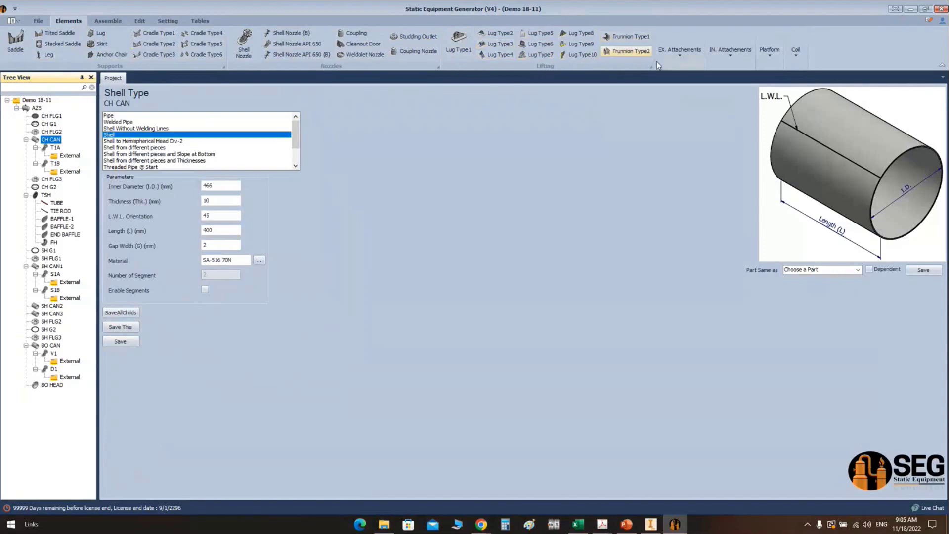
# Choose Front Pass Partition from CH CAN's internal attachments
pyautogui.click(678, 58)
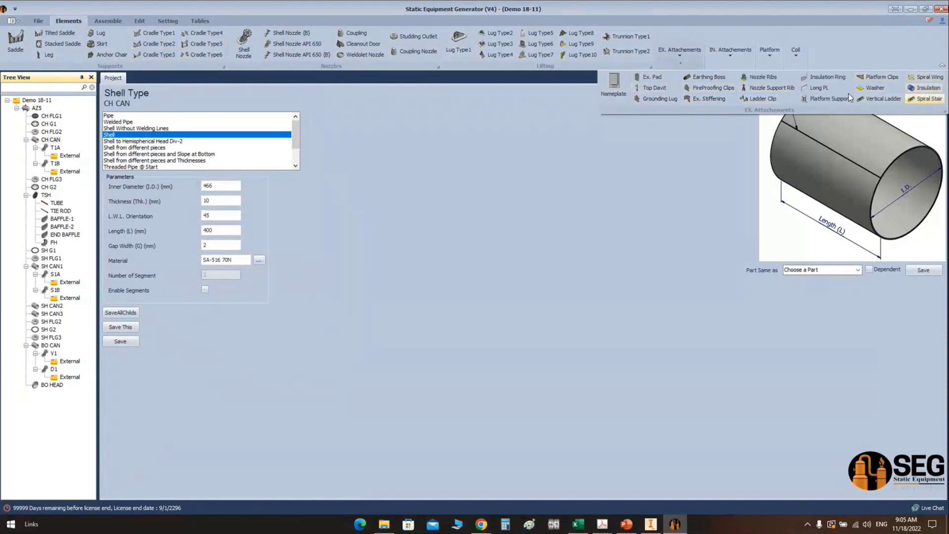
pyautogui.click(733, 58)
pyautogui.click(732, 59)
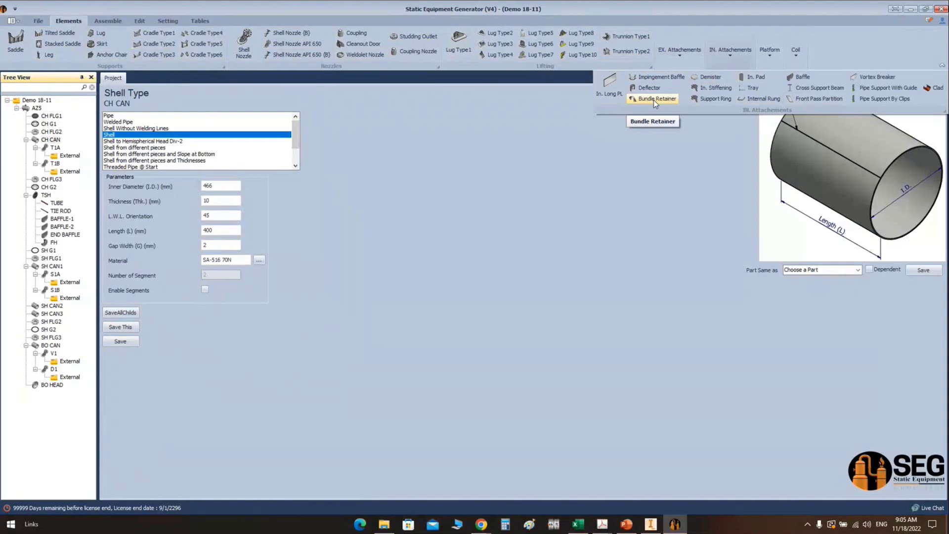
pyautogui.click(800, 99)
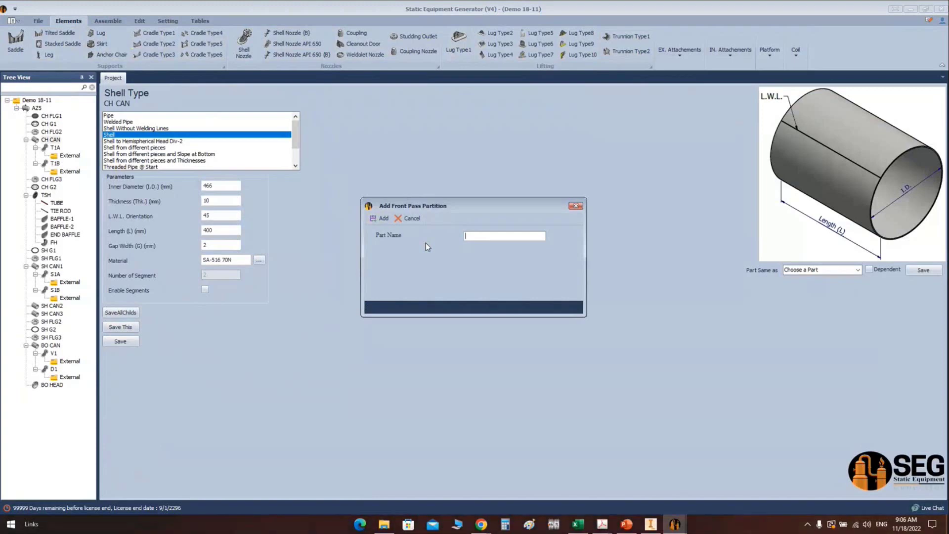
# Add a part named PASS PARTITION and choose the 4 Passes layout
pyautogui.write('PASS PARTITION')
pyautogui.press('Return')
pyautogui.click(54, 180)
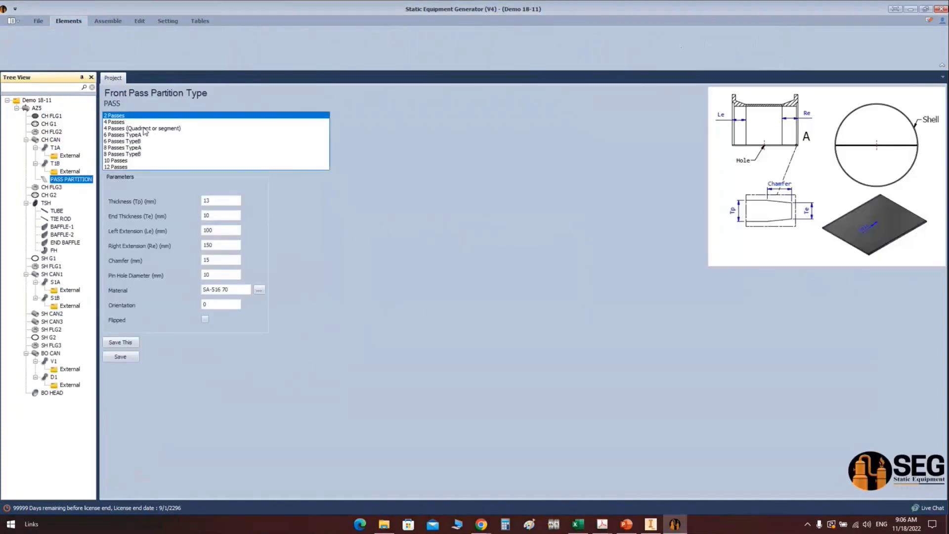
pyautogui.click(119, 122)
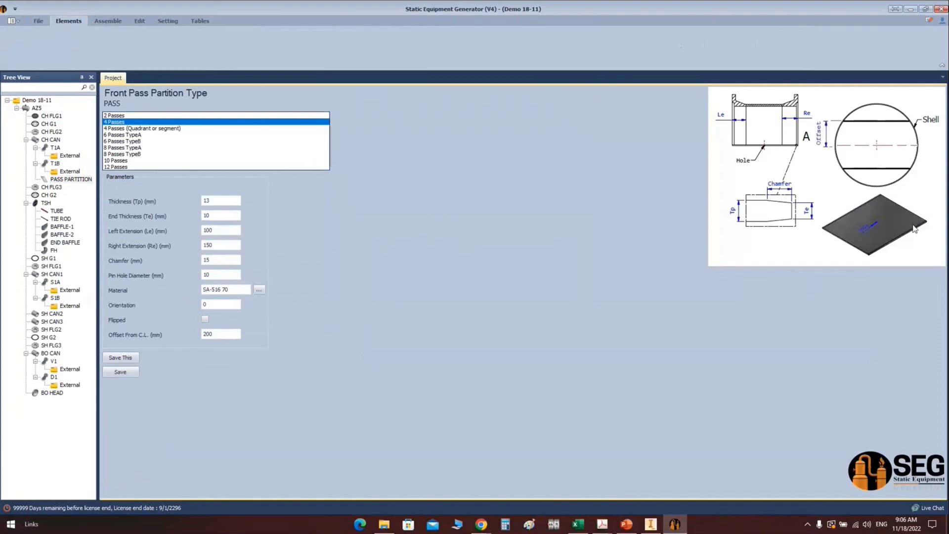
# Set the partition plate extensions to 85 mm
pyautogui.click(222, 200)
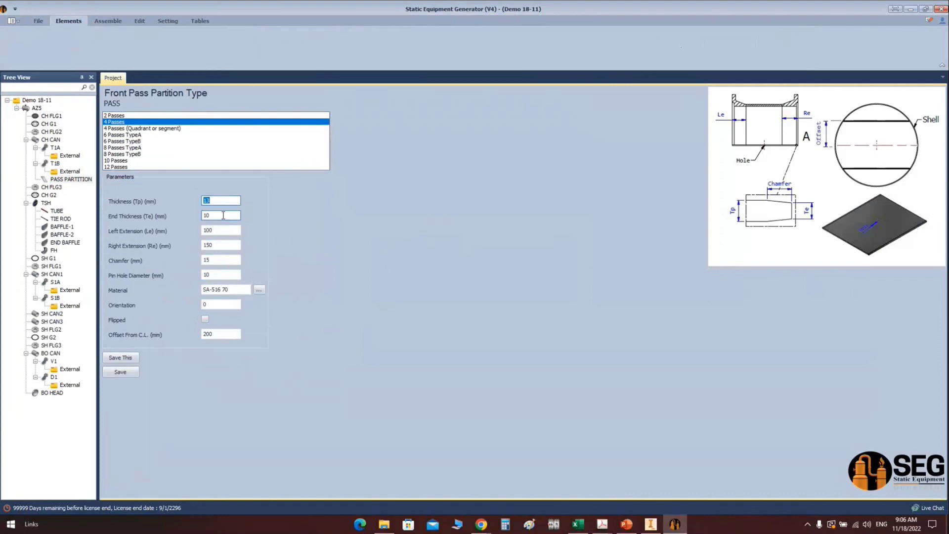
pyautogui.press('Tab')
pyautogui.press('Tab')
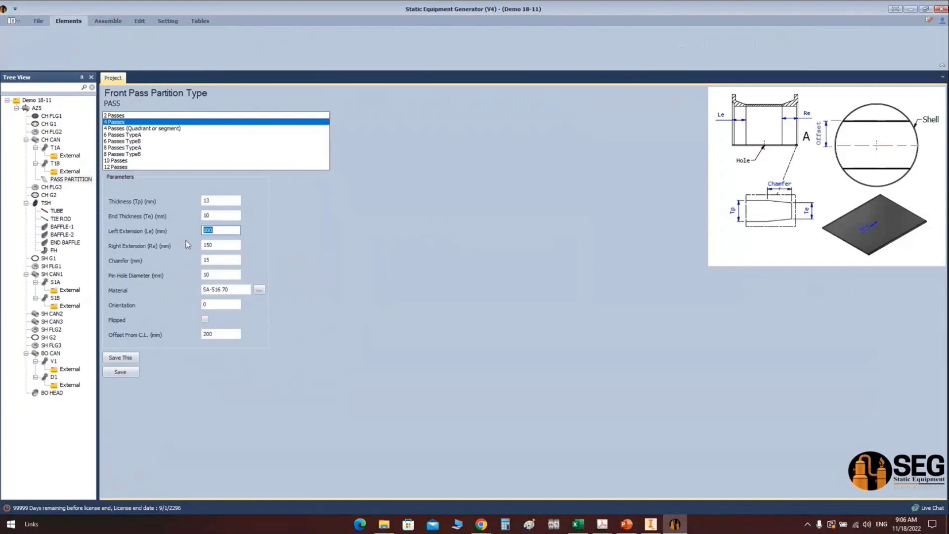
pyautogui.write('85')
pyautogui.press('Tab')
pyautogui.write('85')
pyautogui.press('Tab')
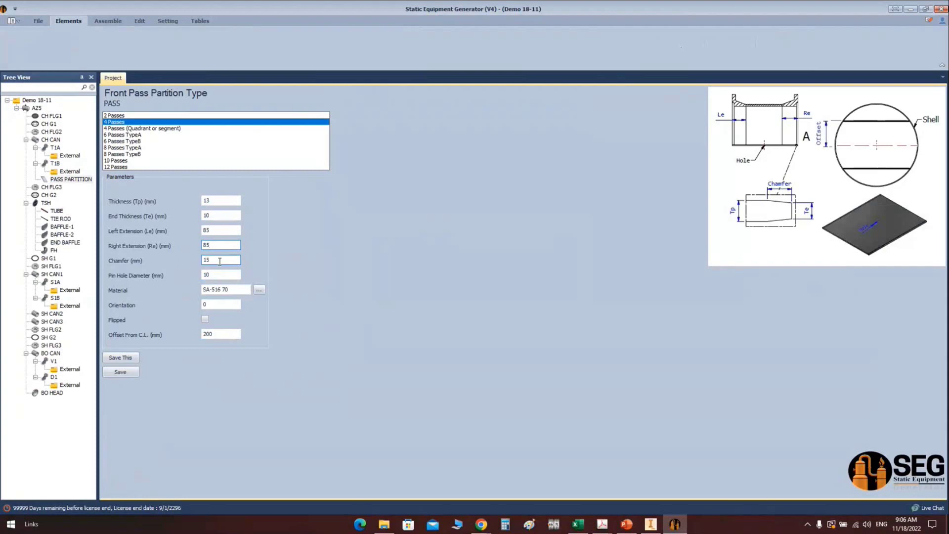
pyautogui.press('Tab')
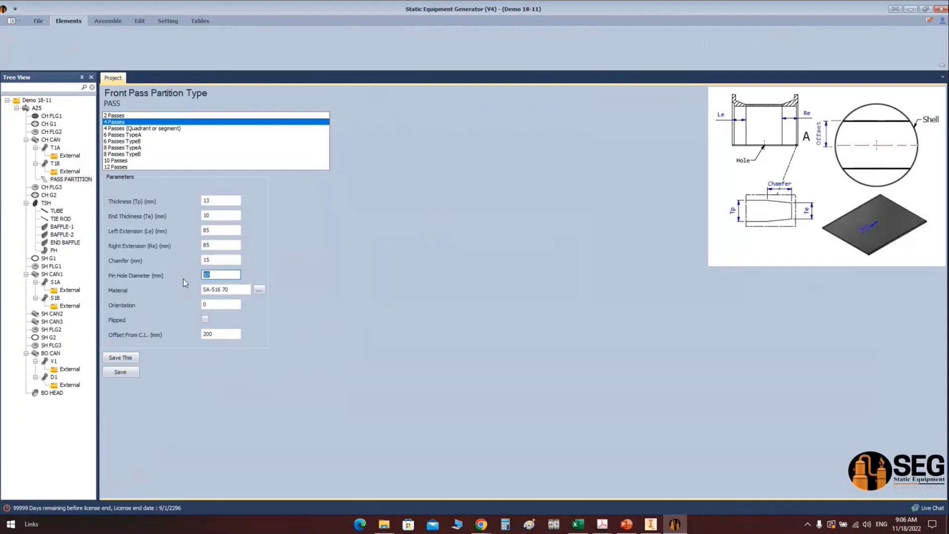
# Set material SA-516 70N and offset from centreline 74.17 mm, then save
pyautogui.click(246, 290)
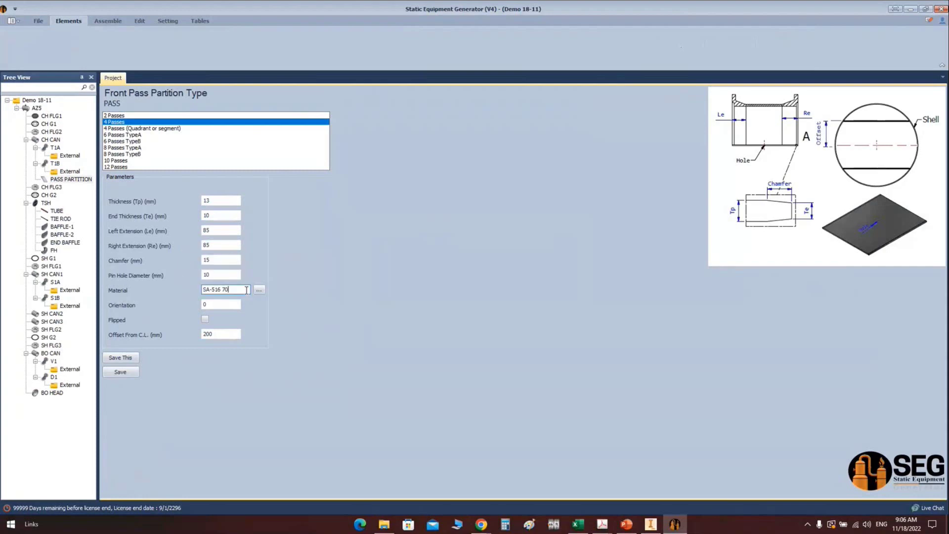
pyautogui.write('N')
pyautogui.click(232, 335)
pyautogui.doubleClick(231, 335)
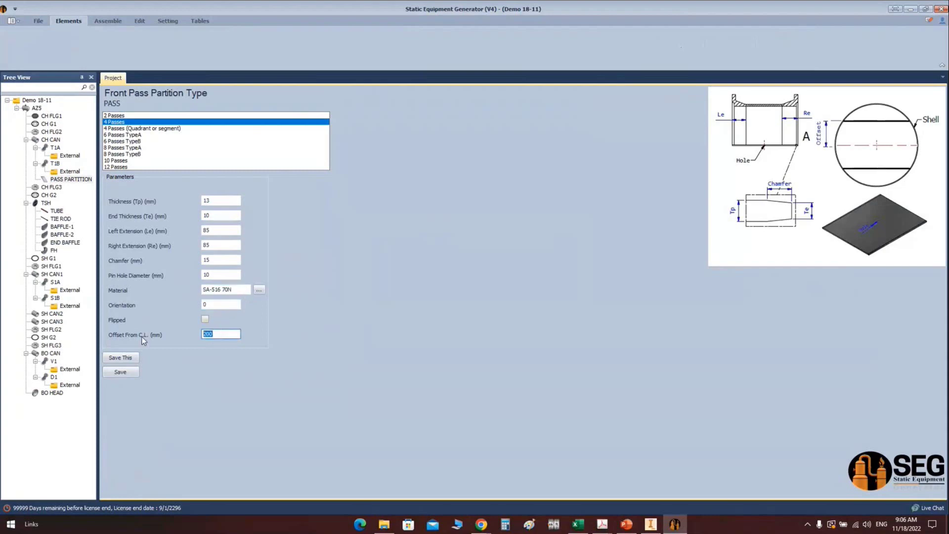
pyautogui.write('74.17')
pyautogui.click(128, 373)
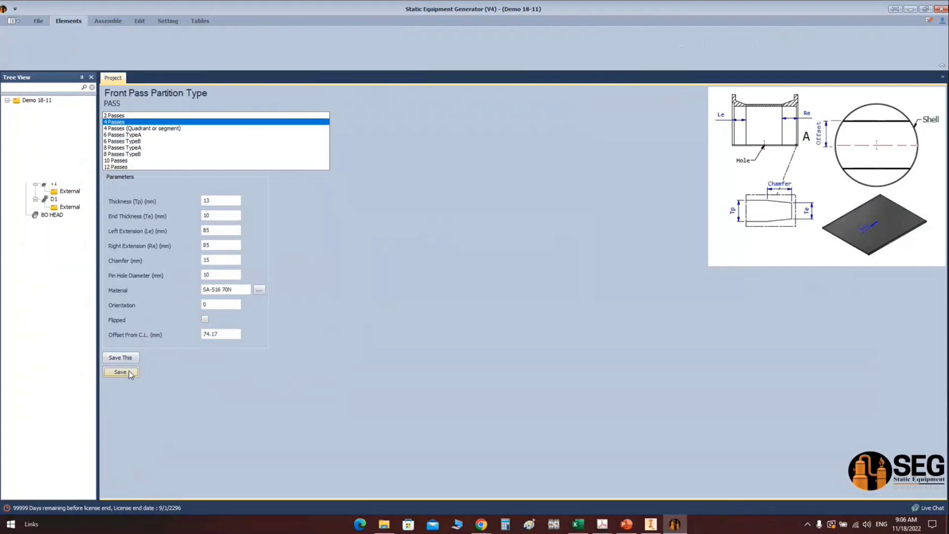
pyautogui.click(107, 21)
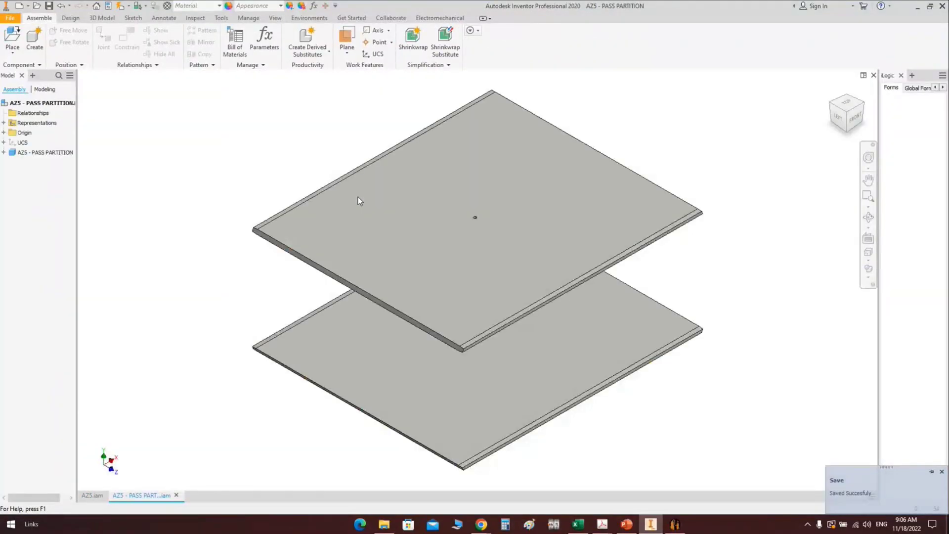
# Close the pass partition file and half-section AZ5 along the YZ Plane
pyautogui.scroll(-3, 358, 199)
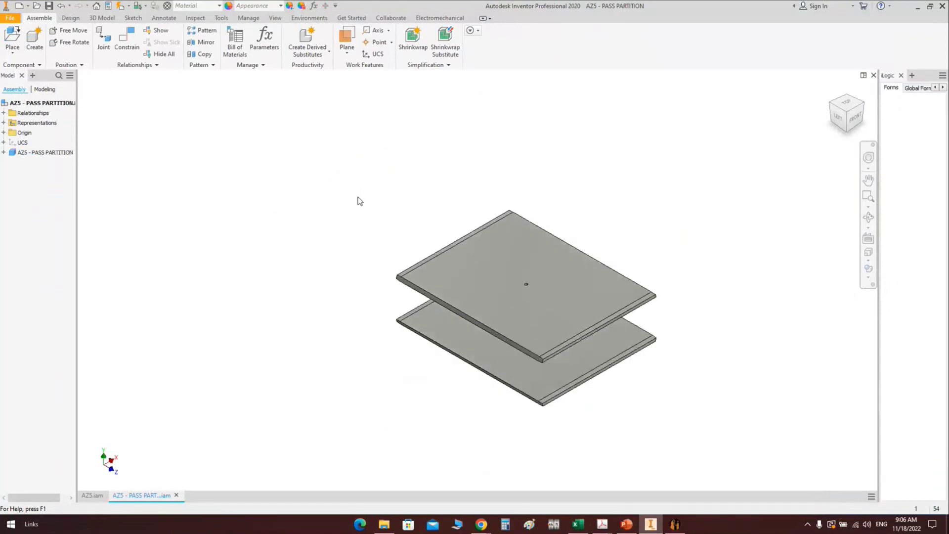
pyautogui.hotkey('ctrl', 'F4')
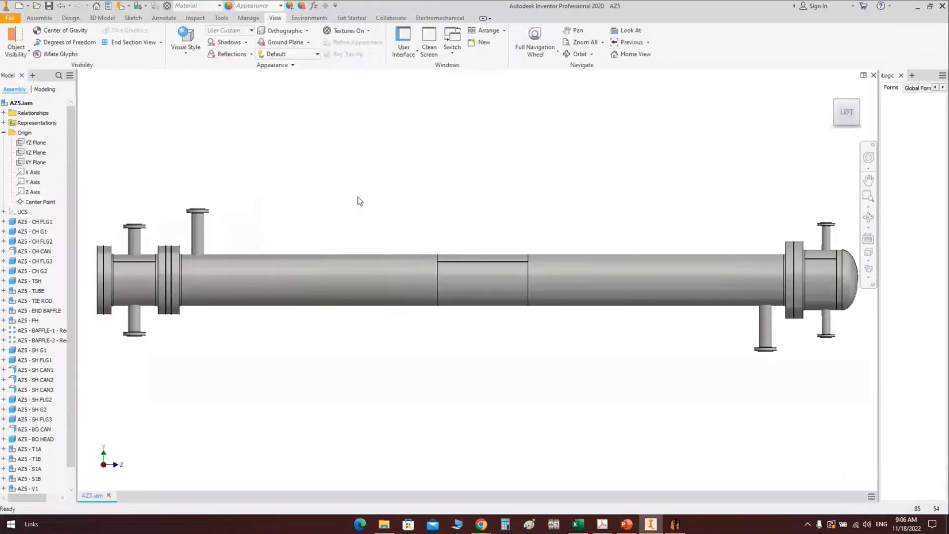
pyautogui.click(161, 42)
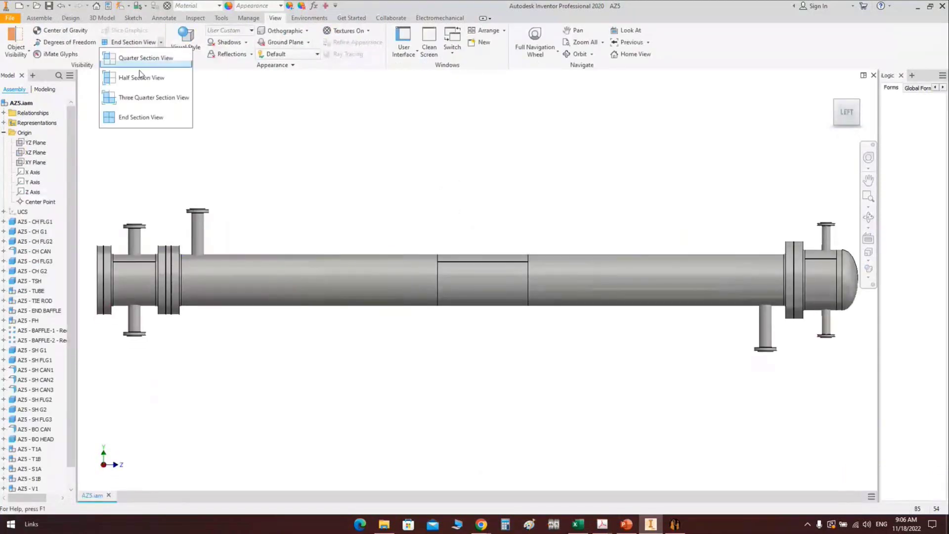
pyautogui.click(140, 77)
pyautogui.click(493, 303)
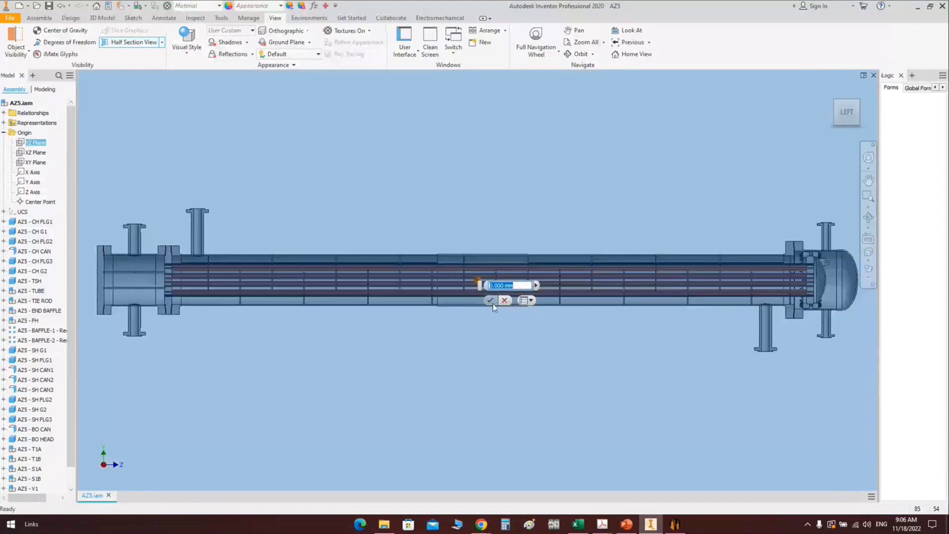
pyautogui.click(489, 300)
# Orbit the sectioned exchanger to inspect the tubesheet and partition plate
pyautogui.click(868, 217)
pyautogui.moveTo(440, 303); pyautogui.dragTo(425, 315)
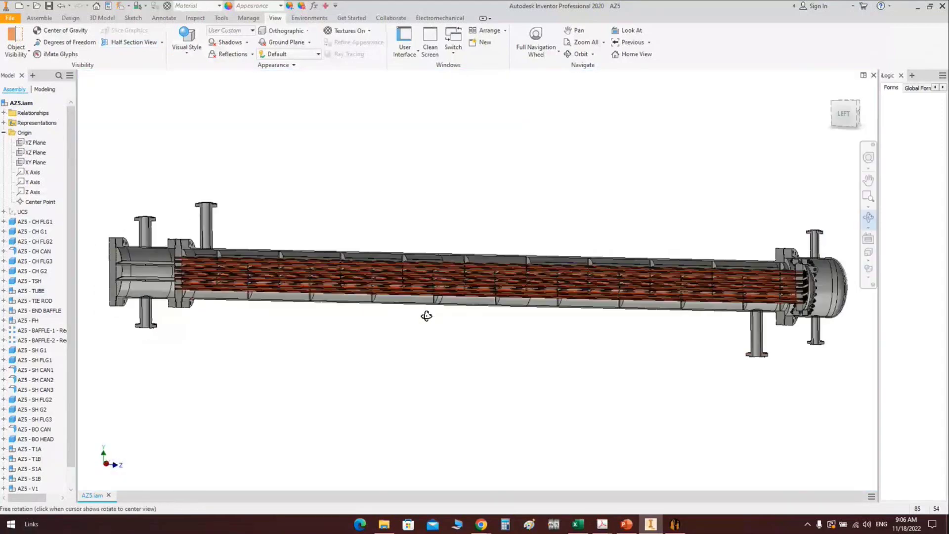
pyautogui.scroll(5, 166, 275)
pyautogui.scroll(5, 312, 129)
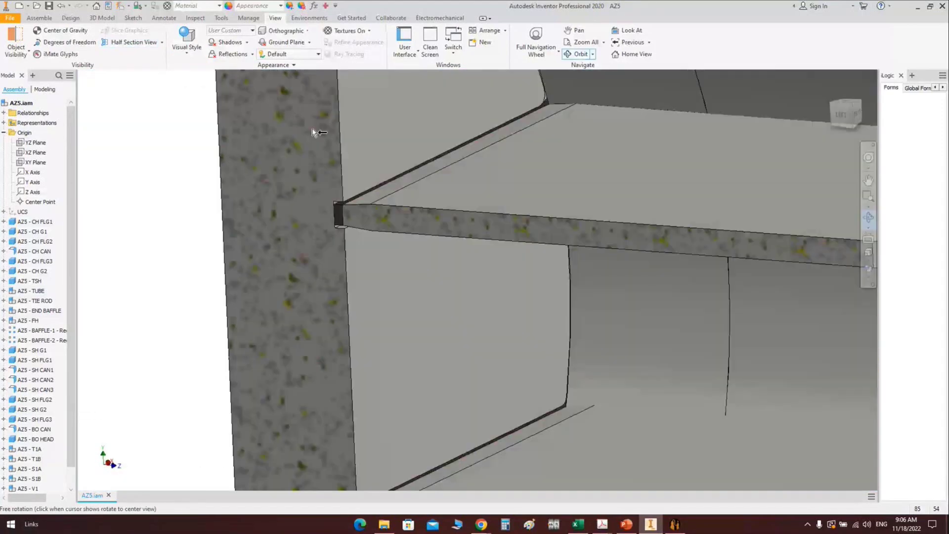
pyautogui.moveTo(313, 129); pyautogui.dragTo(296, 232)
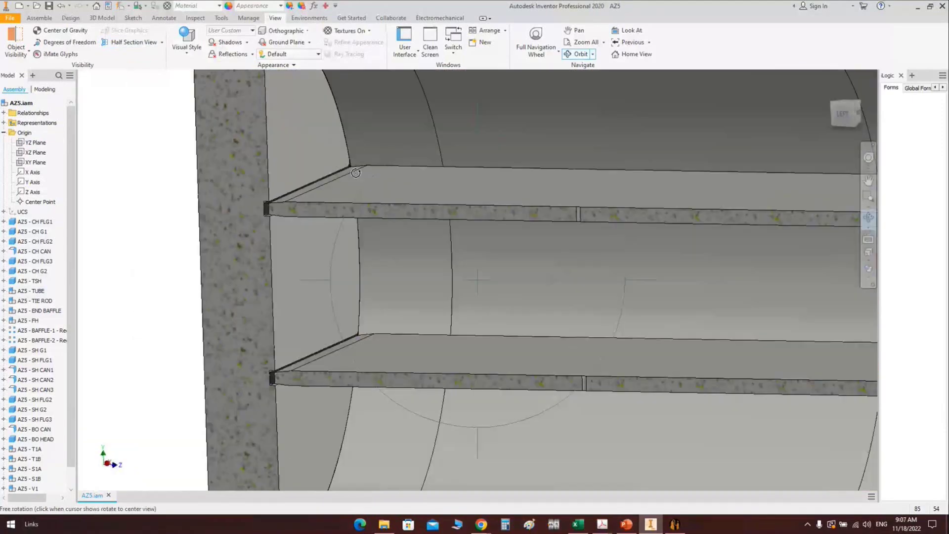
pyautogui.scroll(5, 254, 228)
pyautogui.scroll(-2, 249, 222)
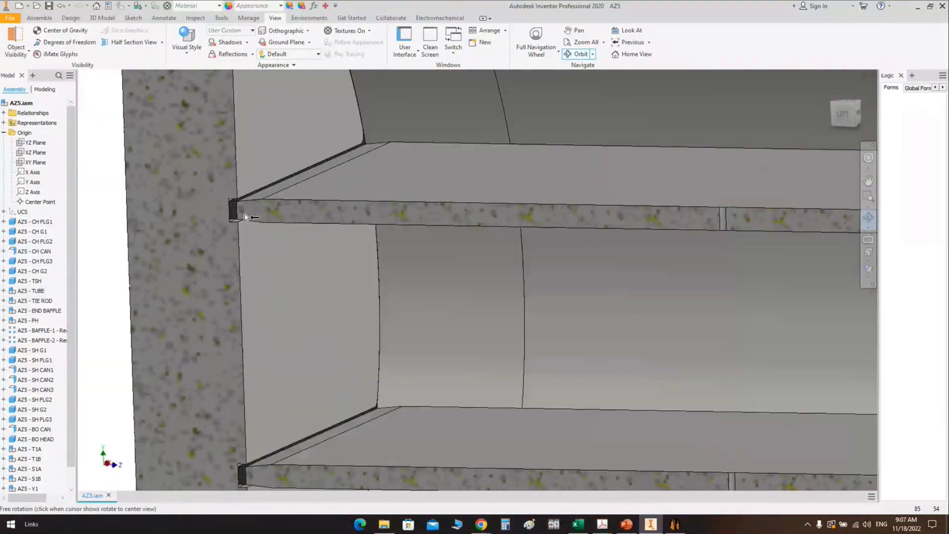
pyautogui.scroll(-5, 245, 217)
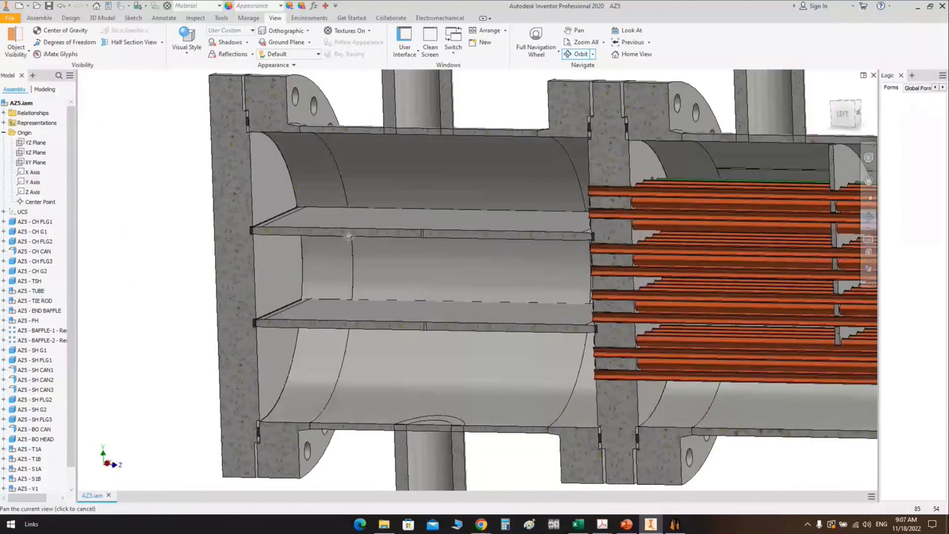
pyautogui.keyDown('shift'); pyautogui.moveTo(348, 236); pyautogui.dragTo(303, 221, button='middle'); pyautogui.keyUp('shift')
pyautogui.scroll(4, 303, 221)
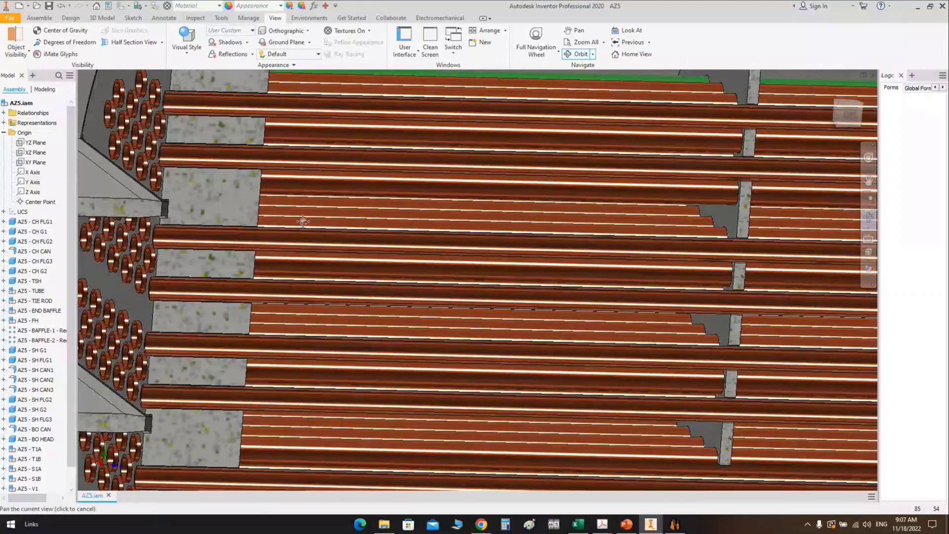
pyautogui.keyDown('shift'); pyautogui.moveTo(303, 221); pyautogui.dragTo(564, 200, button='middle'); pyautogui.keyUp('shift')
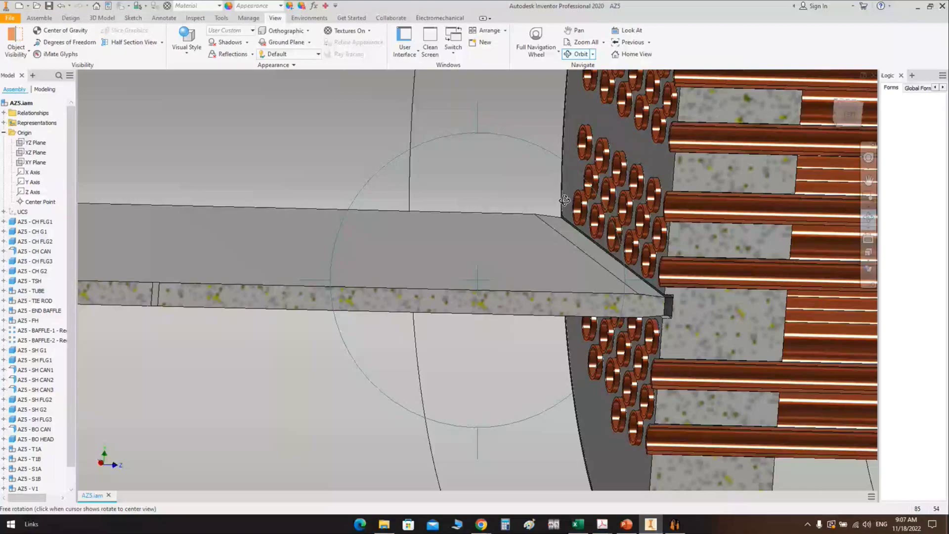
# Check the 85 mm Right Extension value in the generator, then return to Inventor
pyautogui.hotkey('alt', 'Tab')
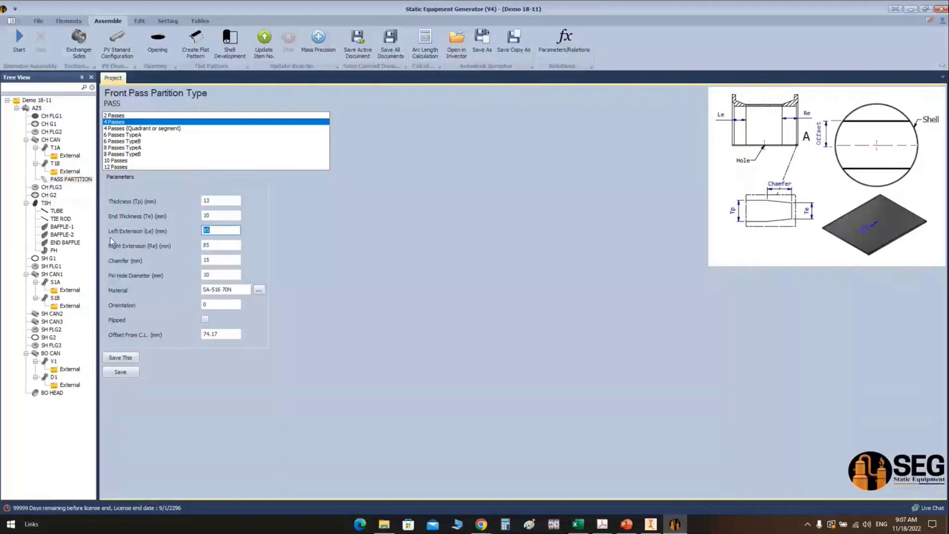
pyautogui.click(211, 244)
pyautogui.doubleClick(211, 244)
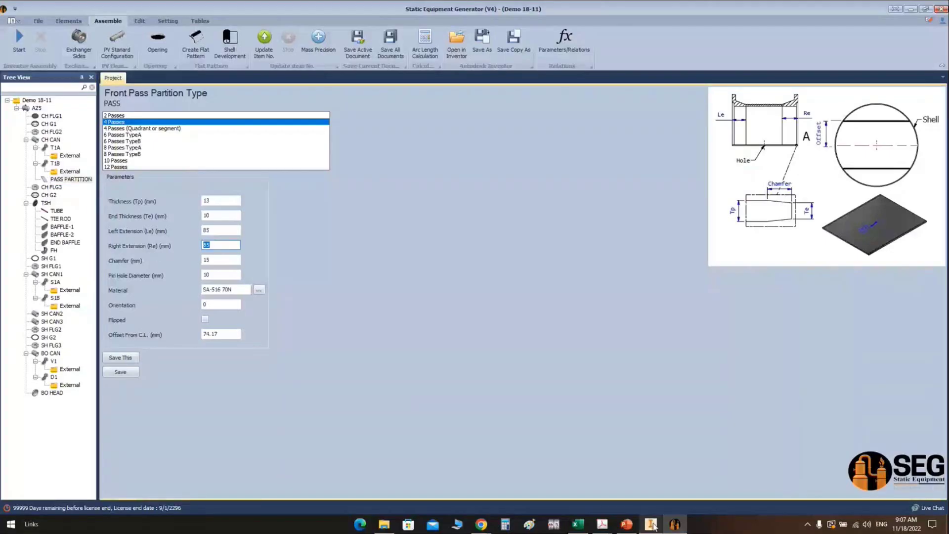
pyautogui.click(651, 525)
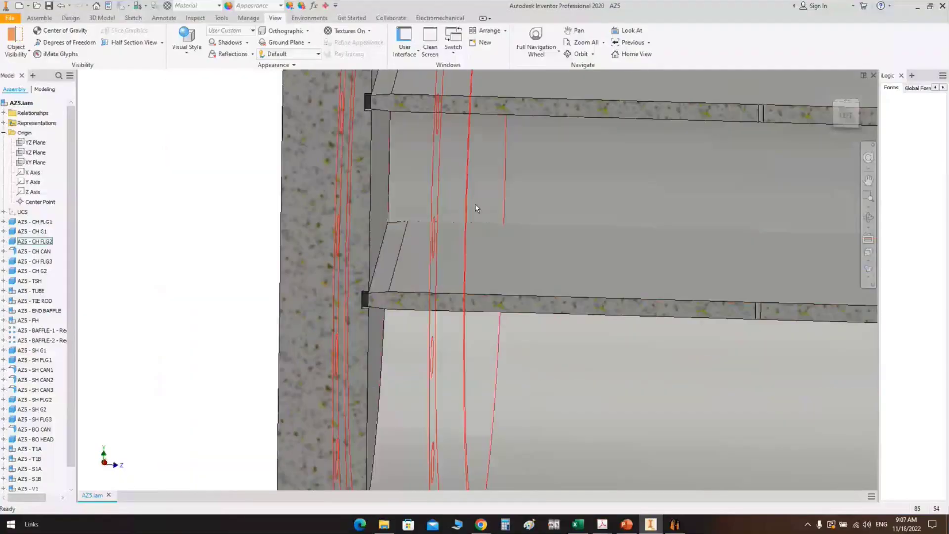
# Fit the whole exchanger in view and end the section view
pyautogui.scroll(6, 477, 208)
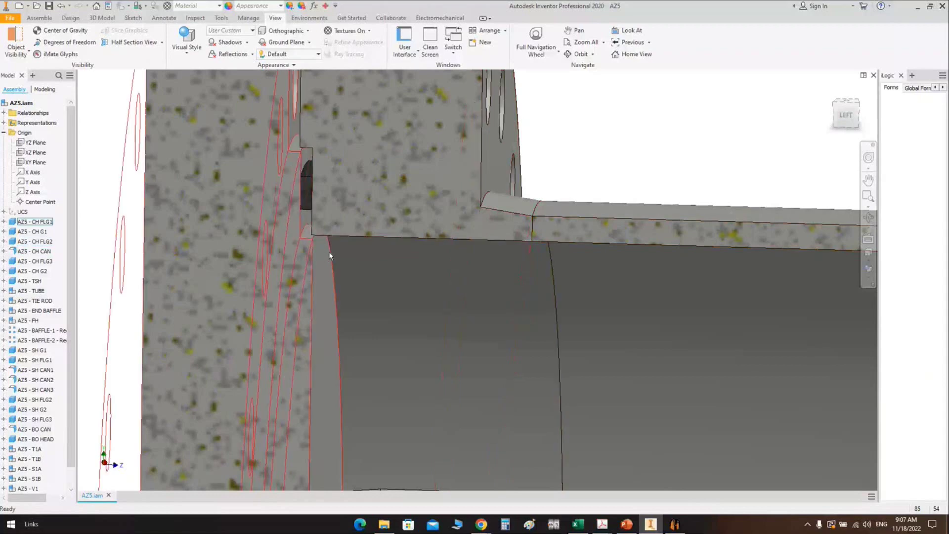
pyautogui.moveTo(332, 205); pyautogui.dragTo(333, 202, button='middle')
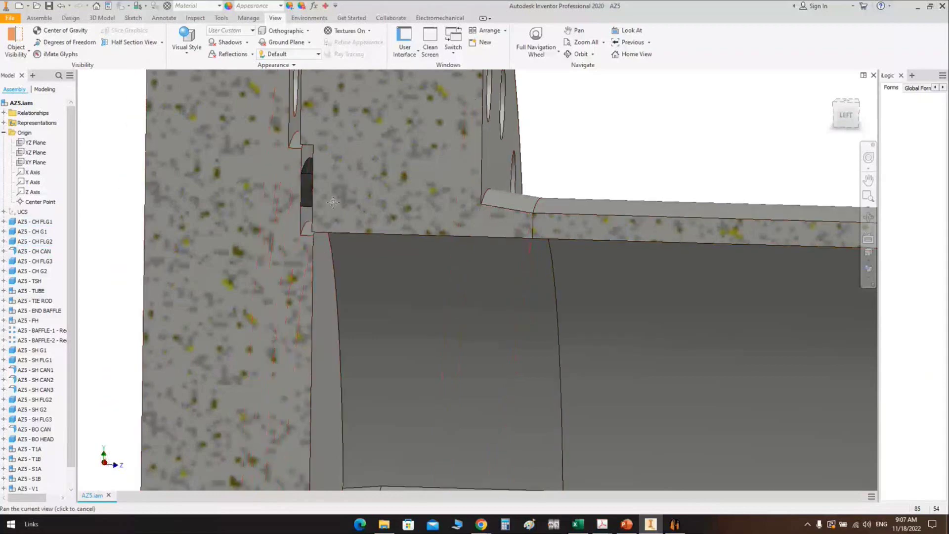
pyautogui.scroll(-4, 360, 393)
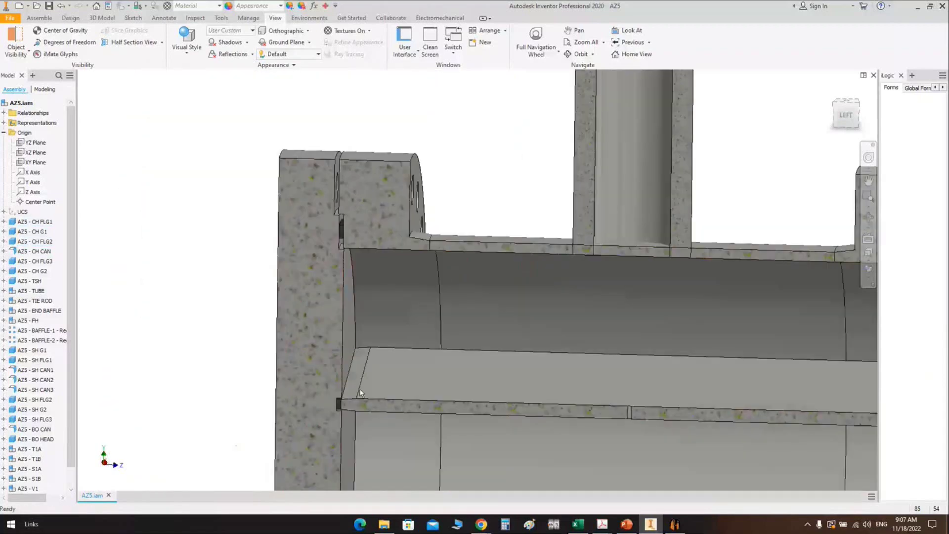
pyautogui.press('F6')
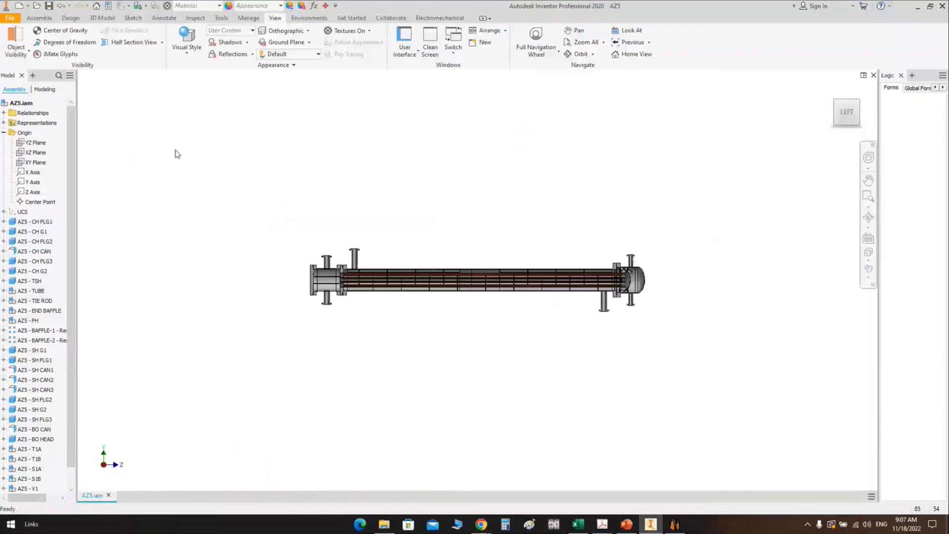
pyautogui.click(162, 42)
pyautogui.click(134, 118)
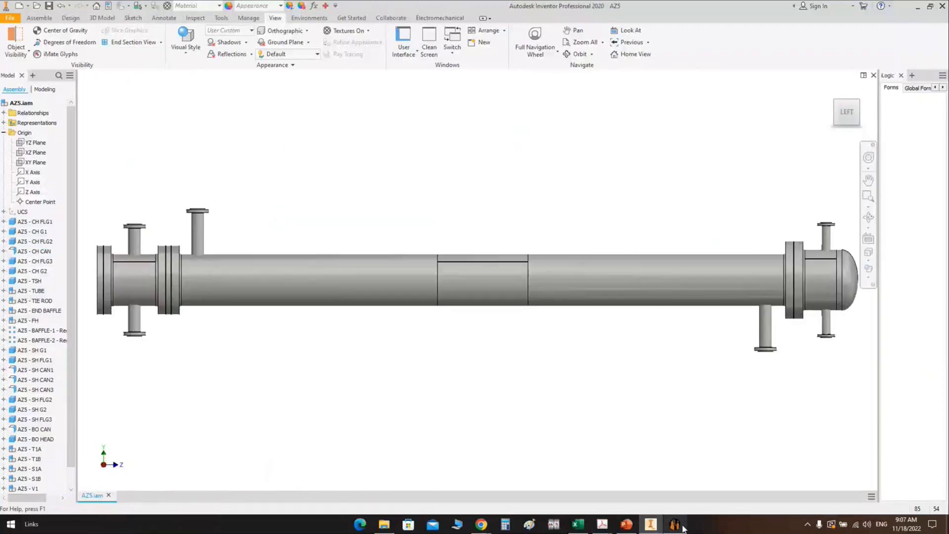
# Bring up the Thermal Report slides in PowerPoint
pyautogui.moveTo(678, 526)
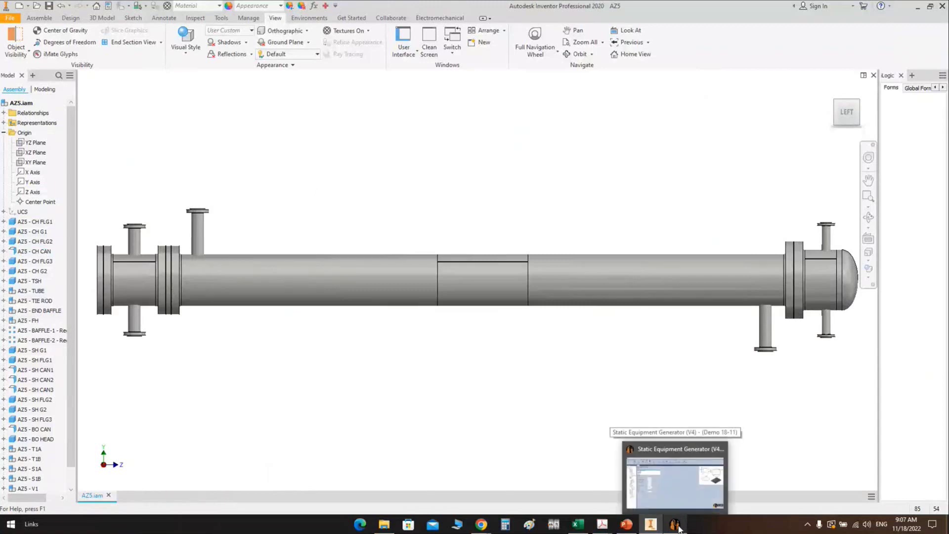
pyautogui.moveTo(577, 523)
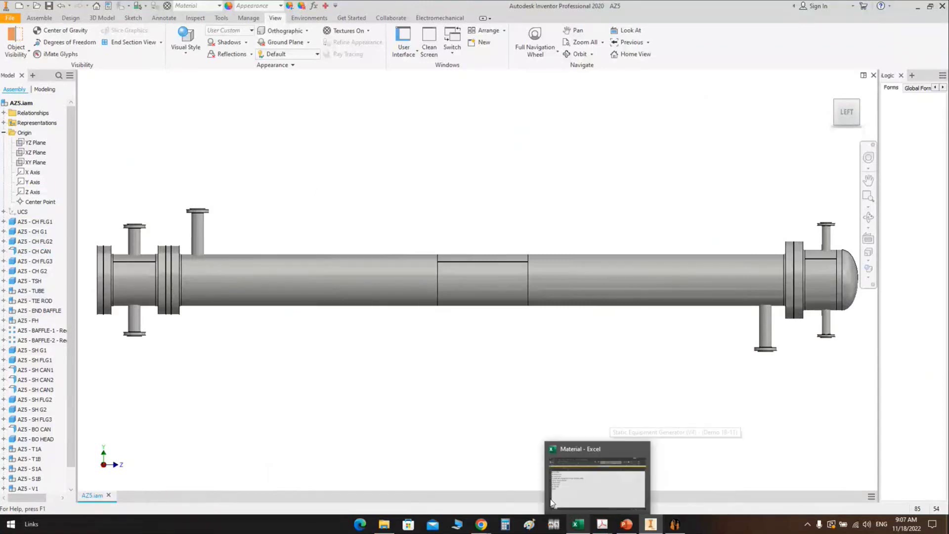
pyautogui.click(629, 526)
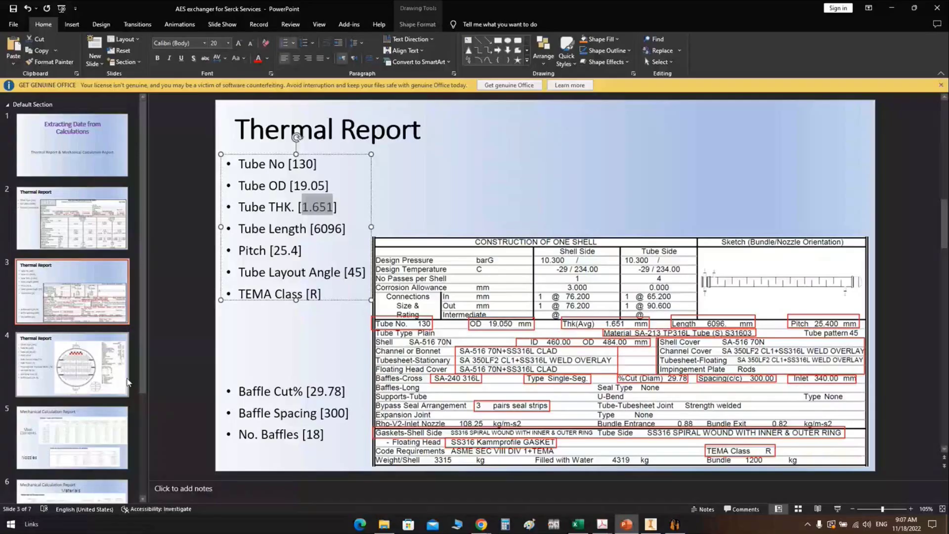
# Return from the Thermal Report slide to the Inventor AZ5 assembly
pyautogui.hotkey('alt', 'Tab')
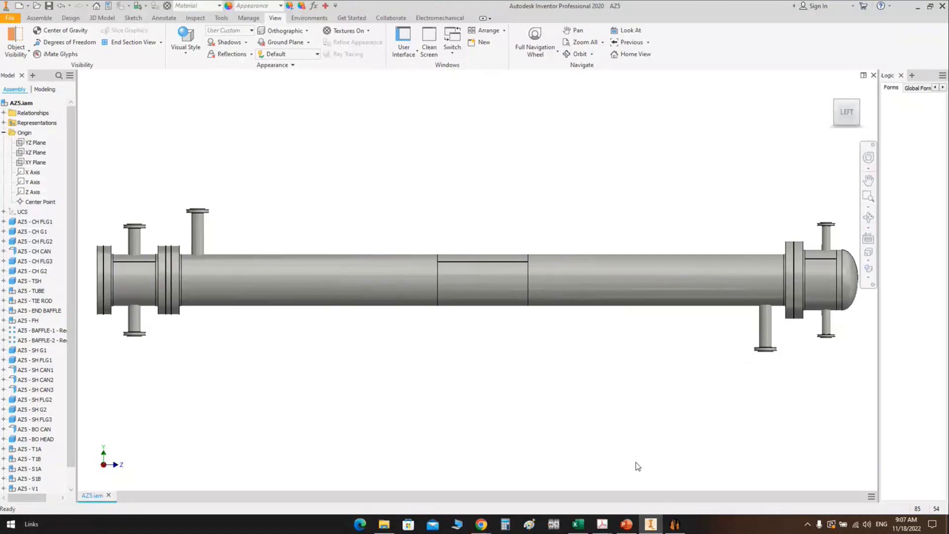
# Select SH CAN1 in the generator tree and window-select the shell in Inventor
pyautogui.scroll(-3, 692, 417)
pyautogui.scroll(4, 692, 417)
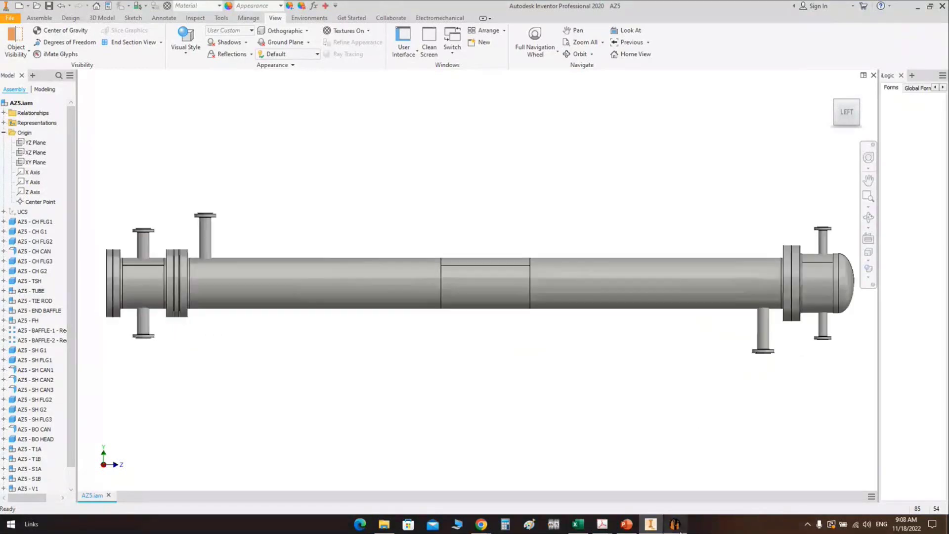
pyautogui.click(675, 525)
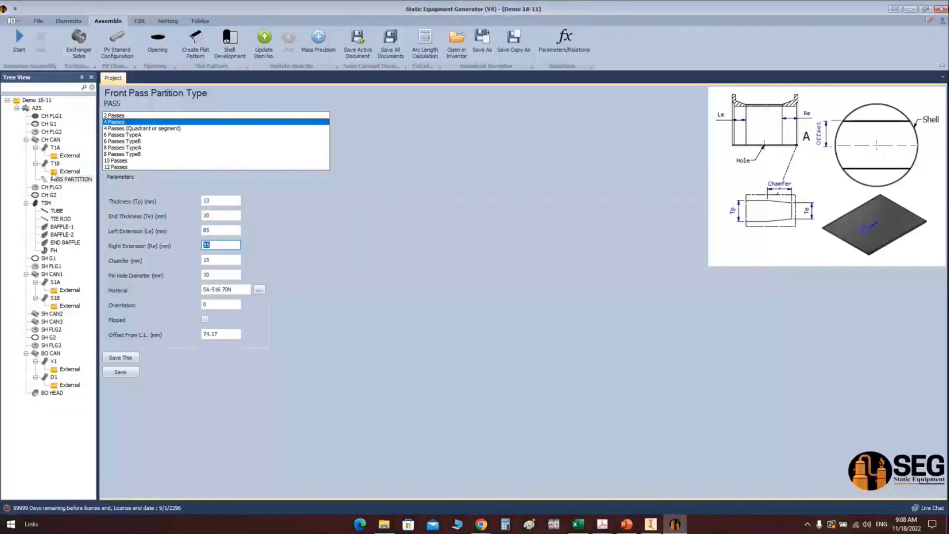
pyautogui.click(59, 274)
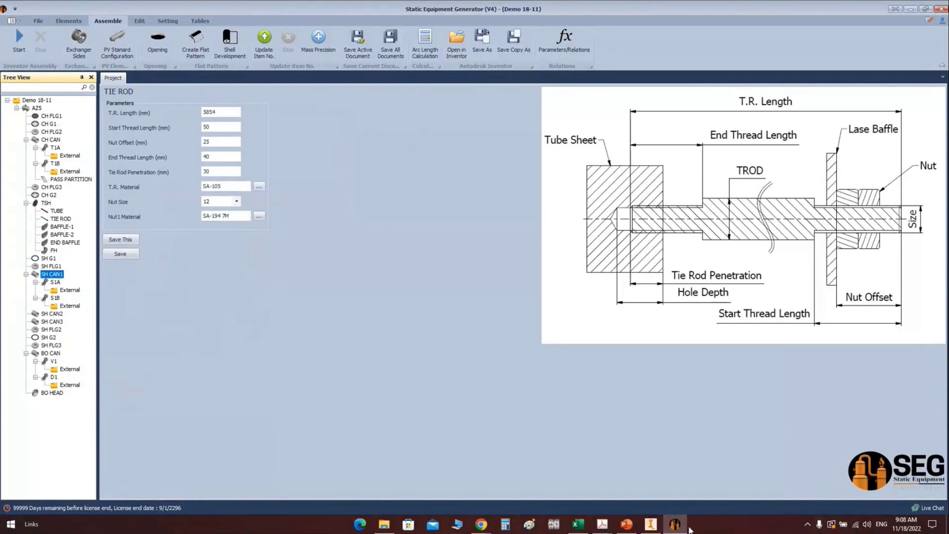
pyautogui.click(659, 526)
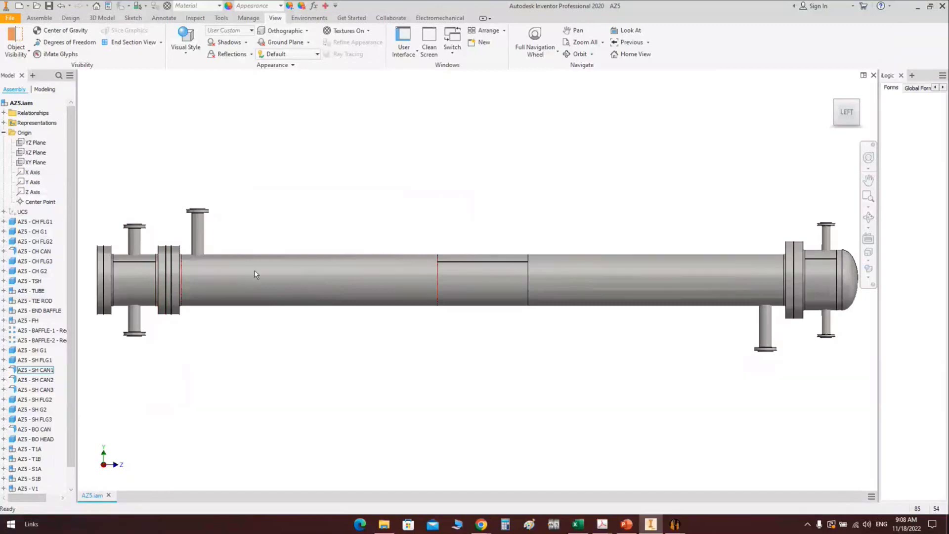
pyautogui.moveTo(281, 223); pyautogui.dragTo(226, 362)
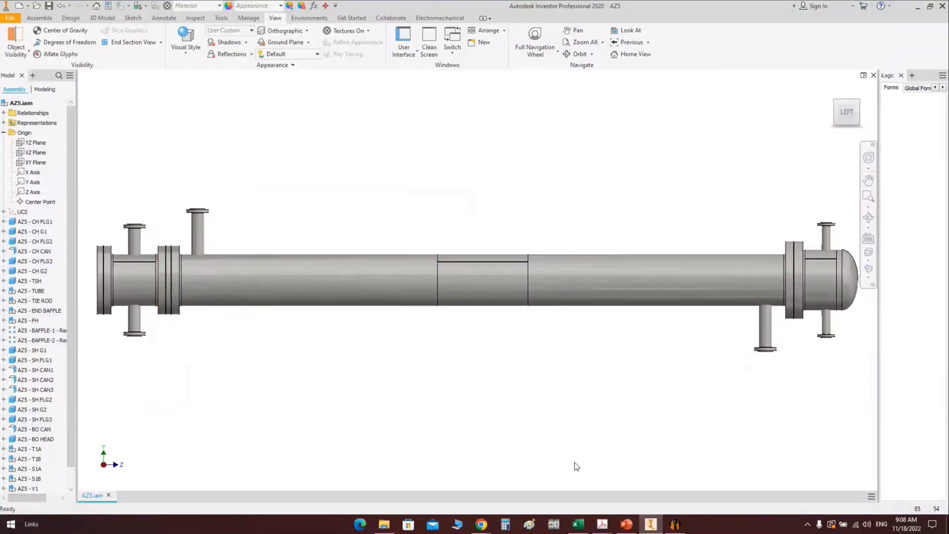
pyautogui.click(674, 524)
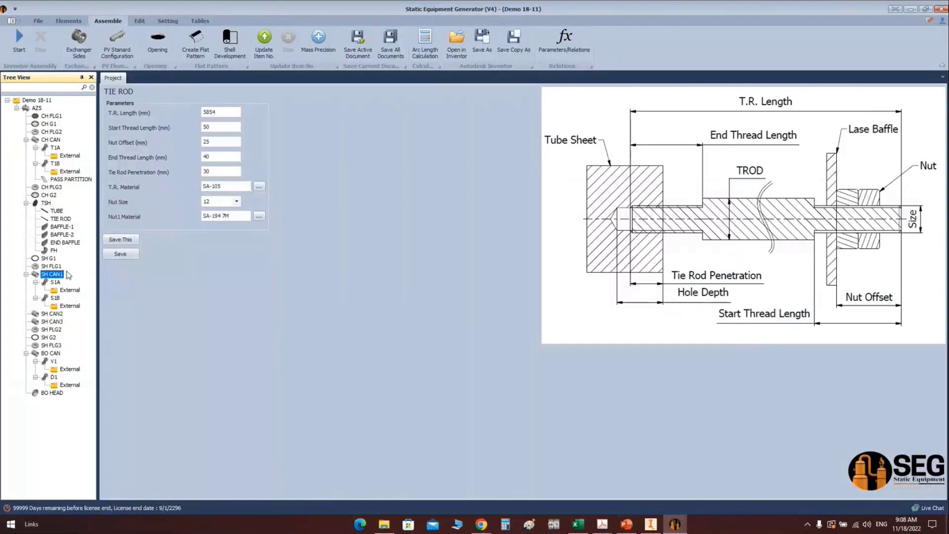
# Add a Saddle element named LEFT SADDLE and open its parameters
pyautogui.click(68, 20)
pyautogui.click(17, 42)
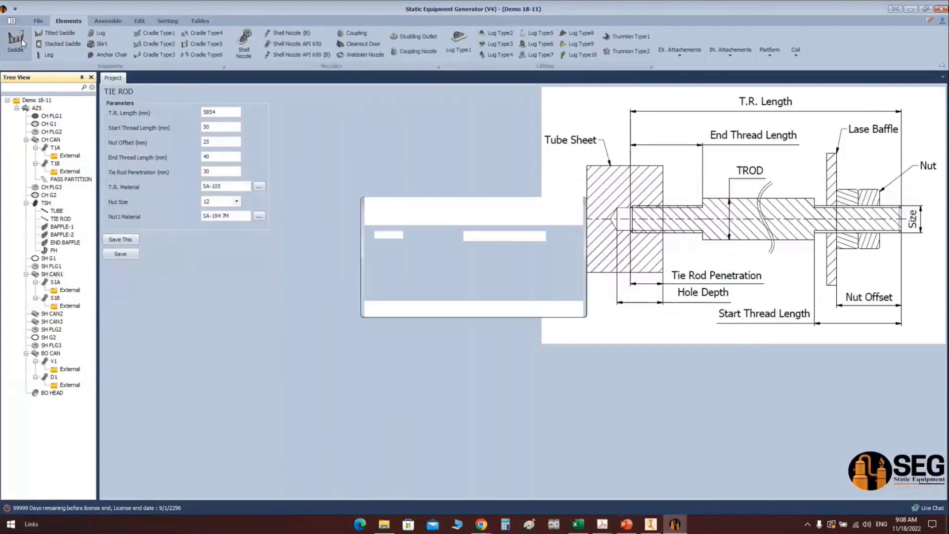
pyautogui.write('LEF')
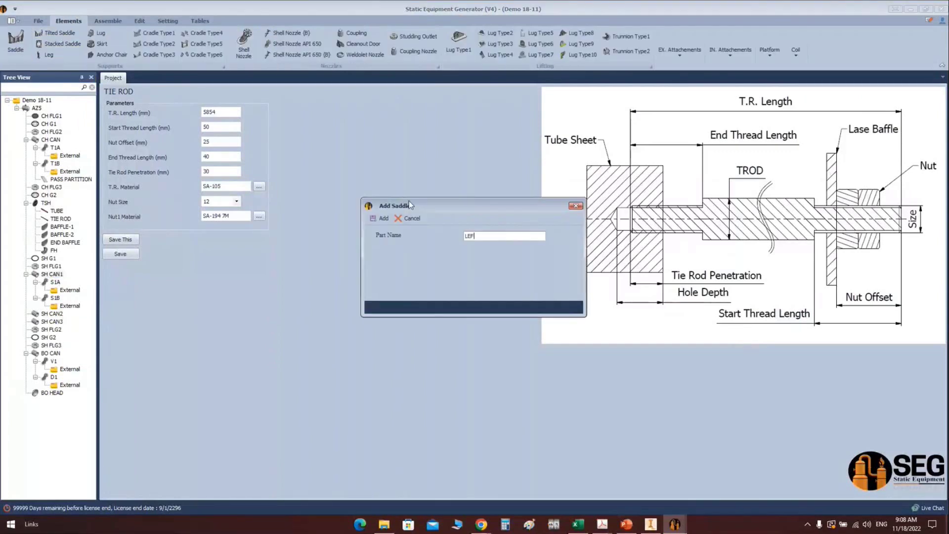
pyautogui.write('T SADDLE')
pyautogui.press('Return')
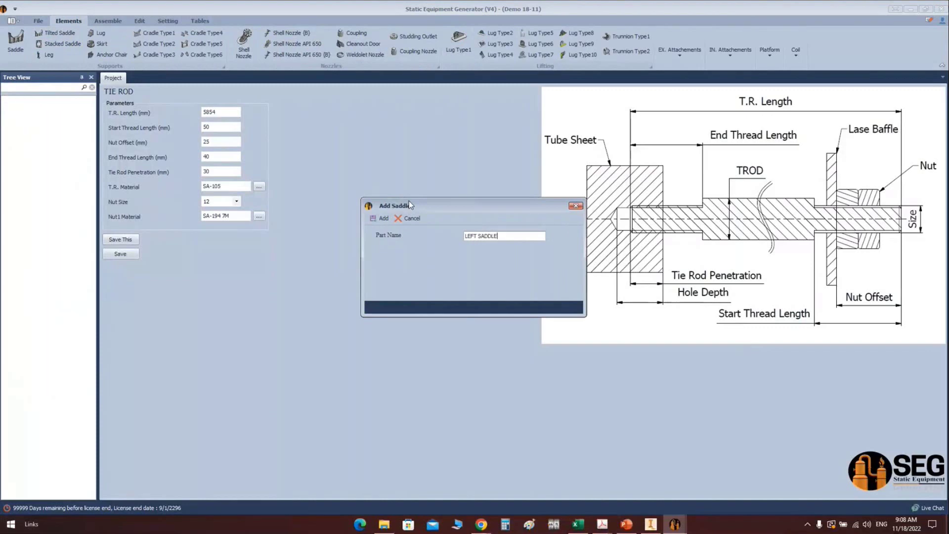
pyautogui.press('Return')
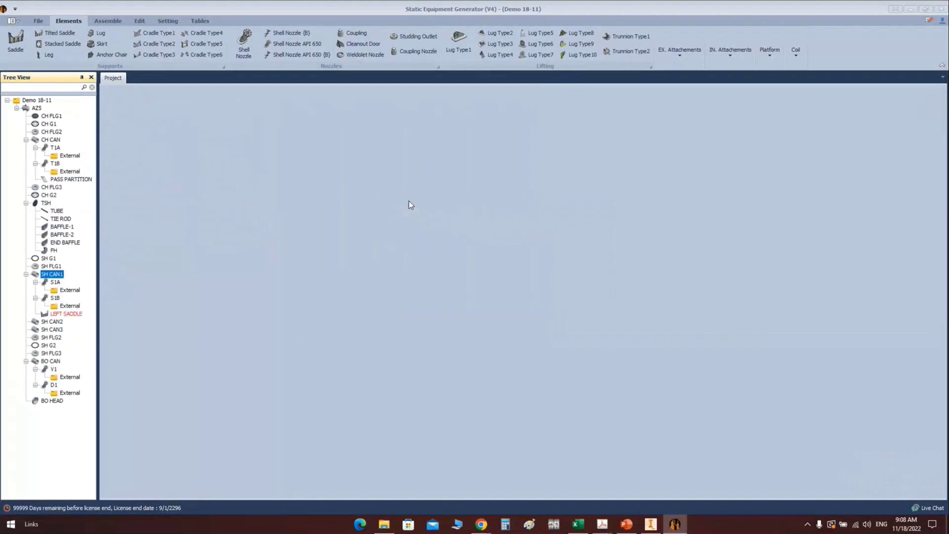
pyautogui.click(53, 315)
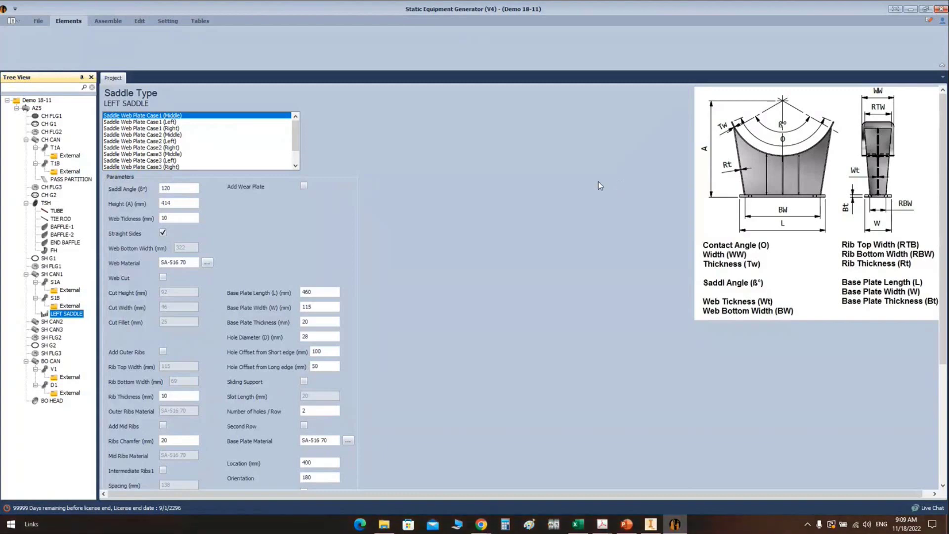
# Set the saddle height to 718 mm and web thickness to 14 mm
pyautogui.click(175, 188)
pyautogui.doubleClick(175, 189)
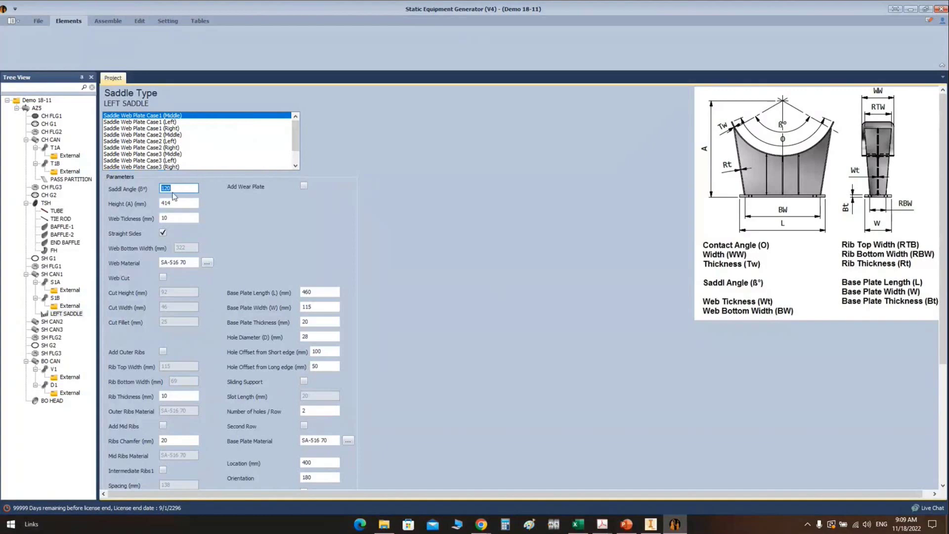
pyautogui.press('Tab')
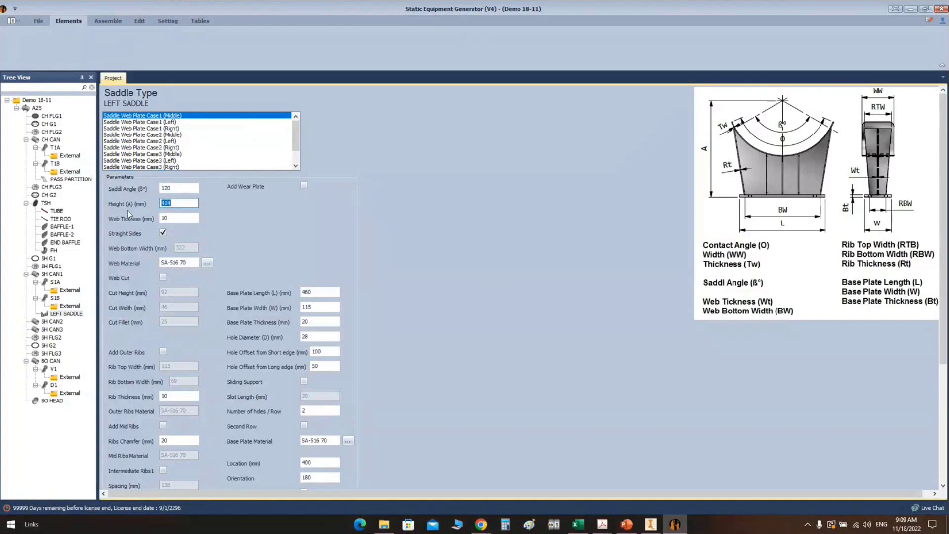
pyautogui.write('718')
pyautogui.press('Tab')
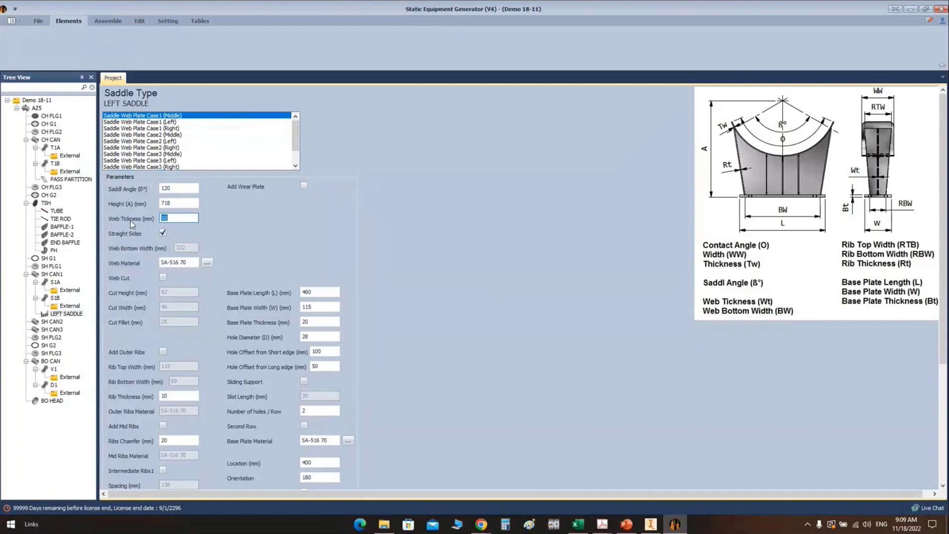
pyautogui.write('14')
# Add a wear plate with 132 contact angle, 12 mm thickness, SA-516 70N
pyautogui.click(304, 185)
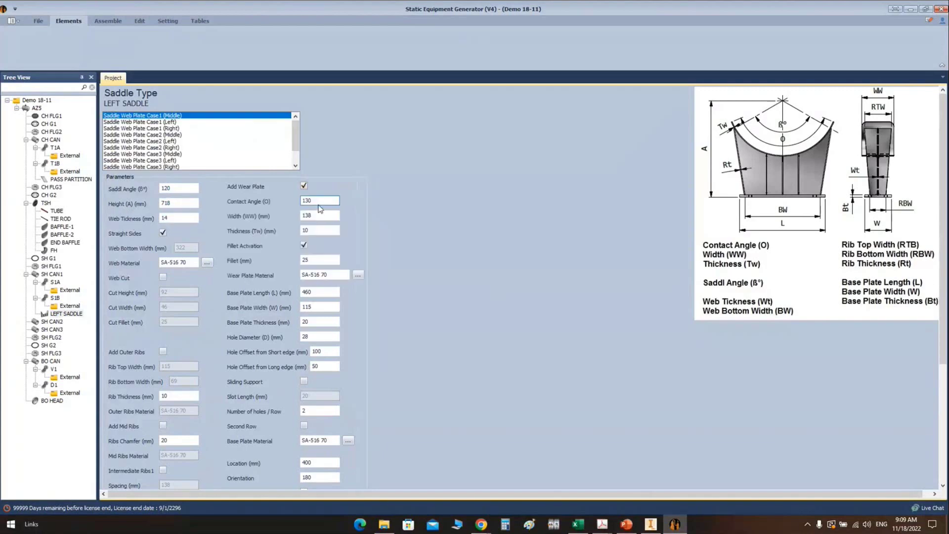
pyautogui.doubleClick(319, 204)
pyautogui.write('132')
pyautogui.press('Tab')
pyautogui.press('Tab')
pyautogui.write('12')
pyautogui.click(318, 274)
pyautogui.write('N')
pyautogui.press('Tab')
# Set the base plate to 650 × 170 mm
pyautogui.write('650')
pyautogui.click(305, 307)
pyautogui.doubleClick(305, 307)
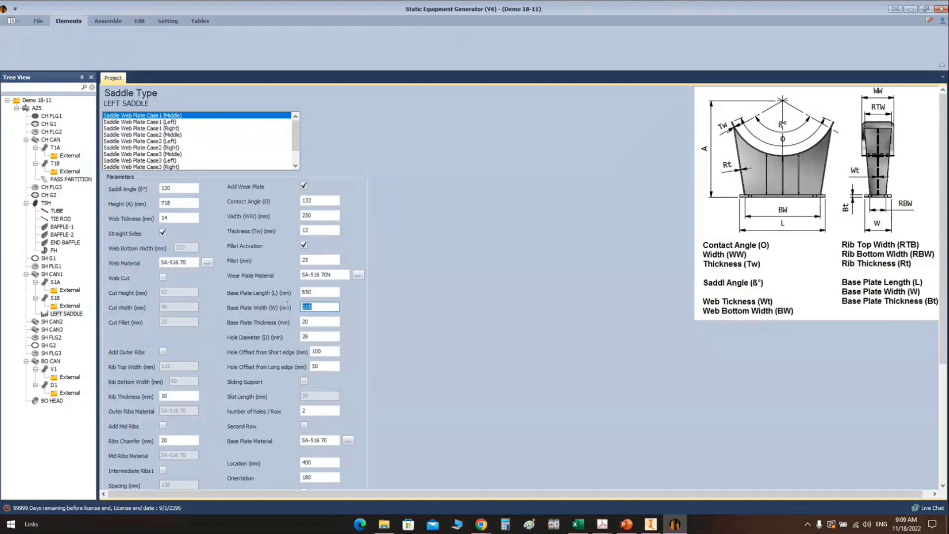
pyautogui.write('170')
pyautogui.press('Tab')
pyautogui.press('Tab')
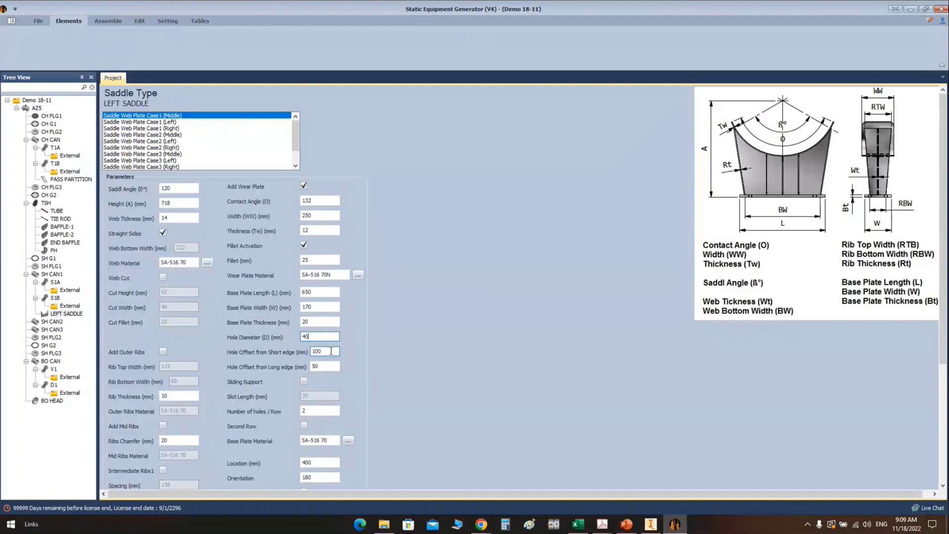
pyautogui.press('Tab')
pyautogui.press('Tab')
# Finish the hole offset and set base plate and web material to SA-516 70N
pyautogui.write('4')
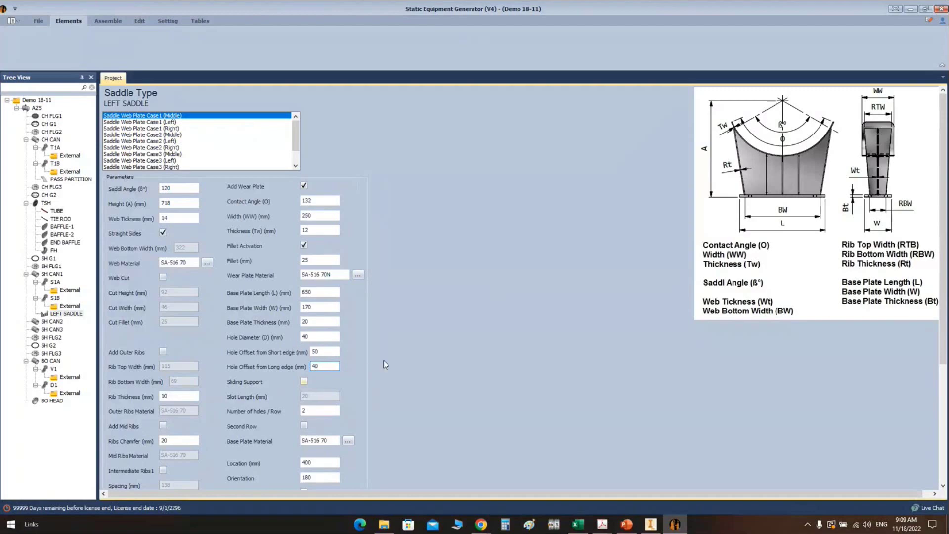
pyautogui.scroll(-2, 385, 364)
pyautogui.click(331, 382)
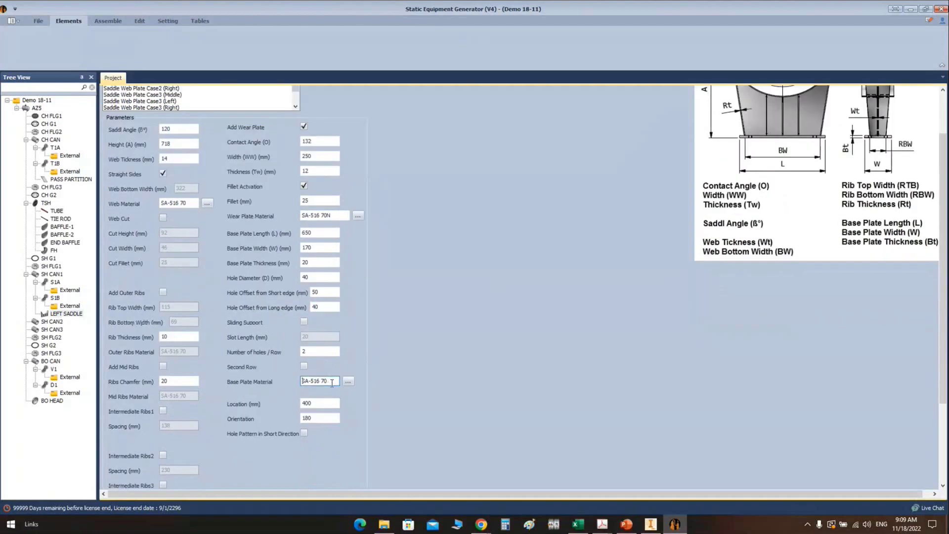
pyautogui.write('N')
pyautogui.click(191, 203)
pyautogui.write('N')
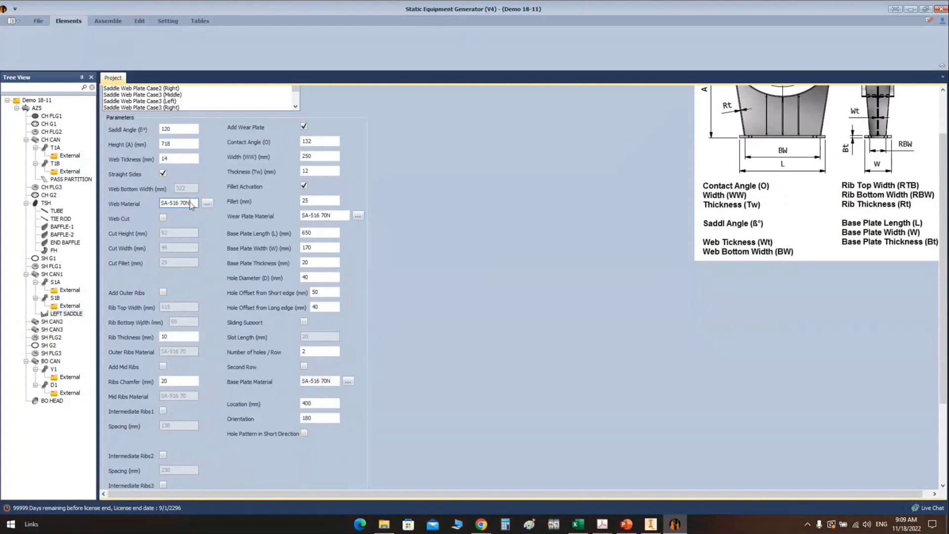
# Add outer ribs 150 mm top and bottom width, 14 mm thick, SA-516 70N
pyautogui.click(163, 293)
pyautogui.doubleClick(163, 305)
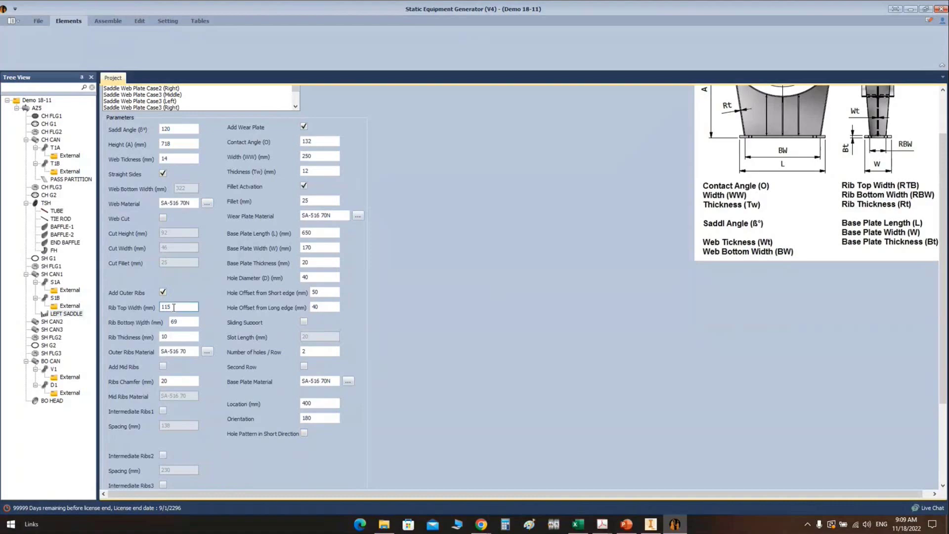
pyautogui.write('150')
pyautogui.press('Tab')
pyautogui.write('150')
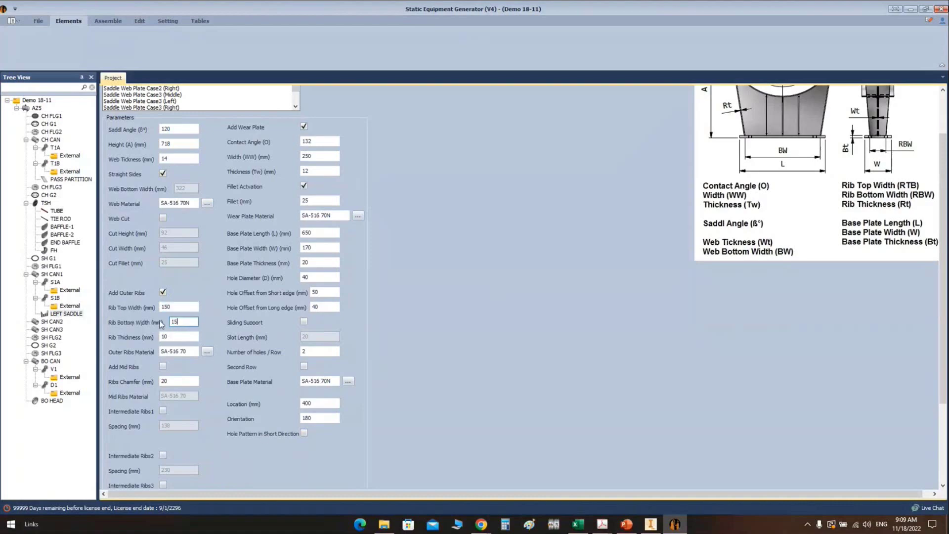
pyautogui.click(168, 336)
pyautogui.doubleClick(168, 336)
pyautogui.write('14')
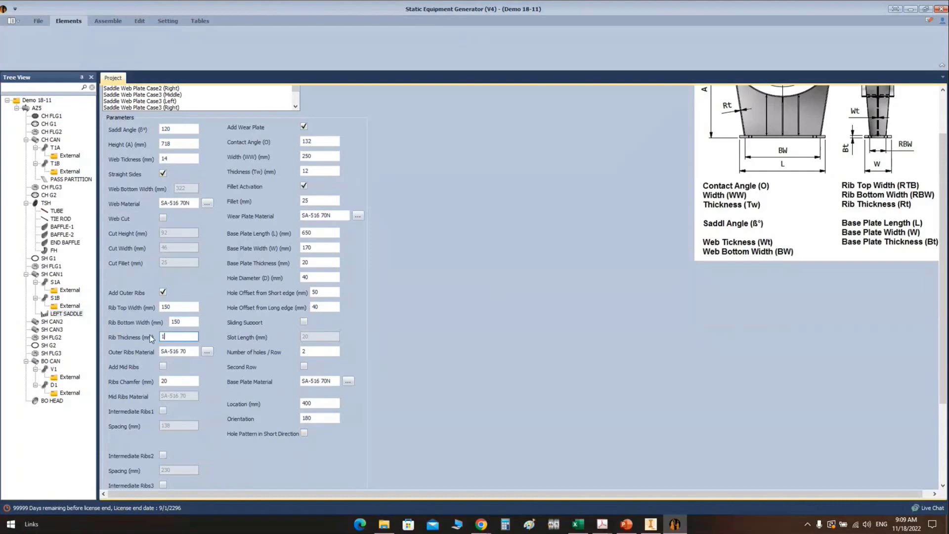
pyautogui.click(186, 352)
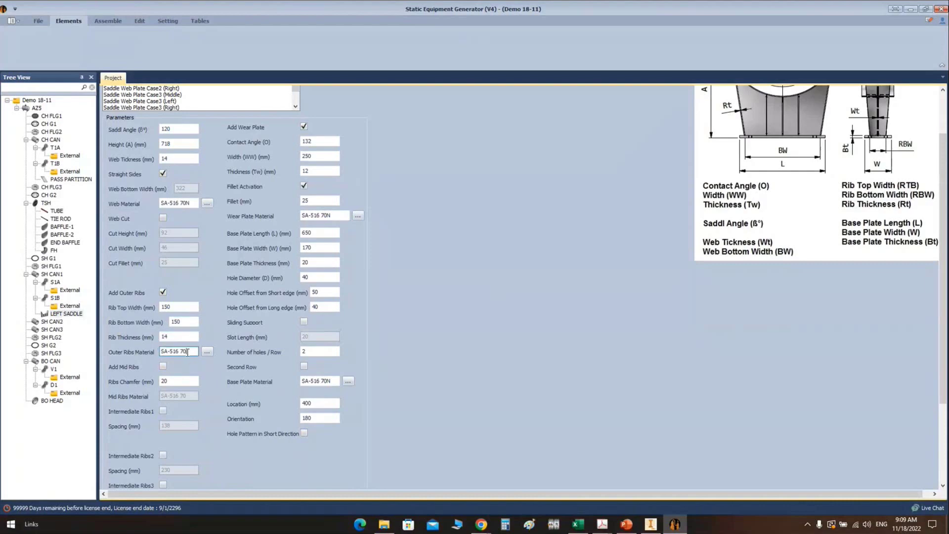
pyautogui.write('N')
# Enable mid ribs, set saddle location to 605 mm, and save
pyautogui.scroll(-1, 188, 356)
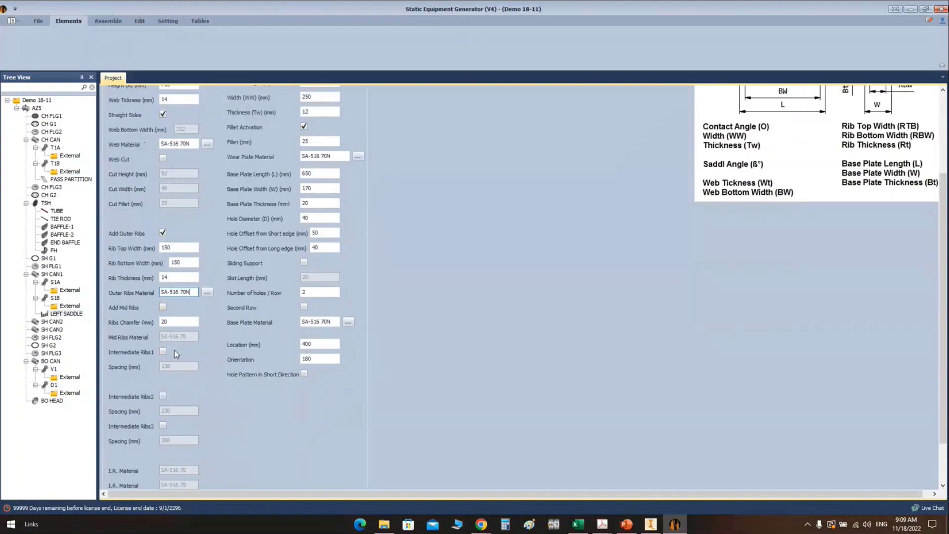
pyautogui.click(163, 351)
pyautogui.click(183, 366)
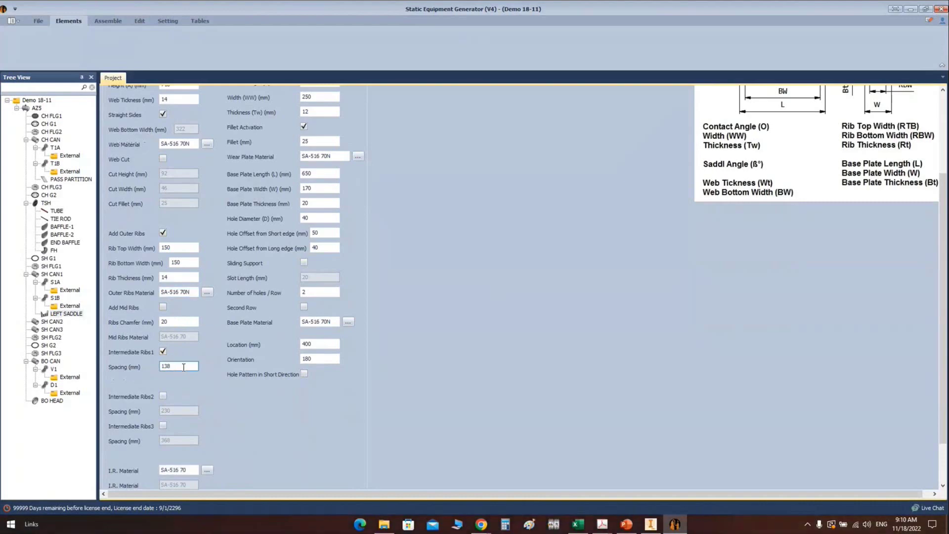
pyautogui.click(163, 351)
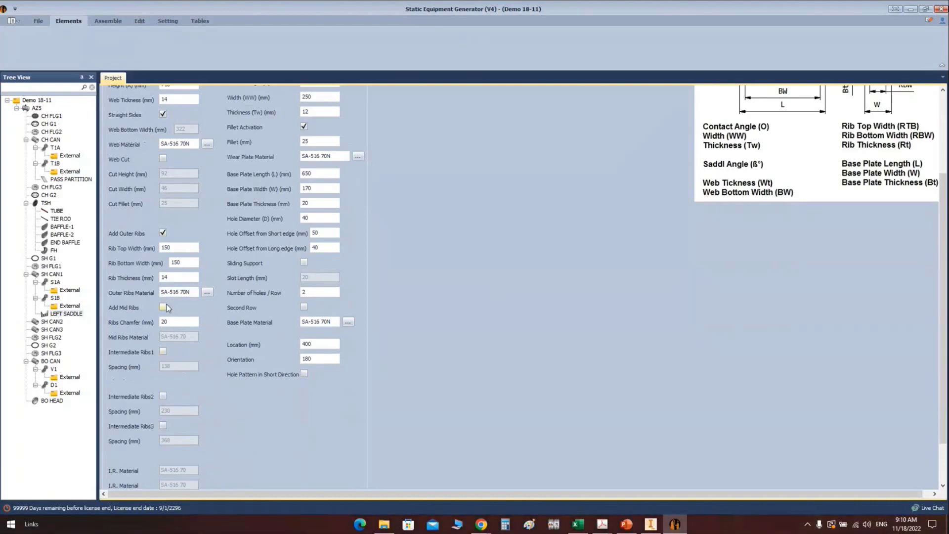
pyautogui.click(164, 306)
pyautogui.click(191, 338)
pyautogui.scroll(-1, 477, 306)
pyautogui.click(312, 288)
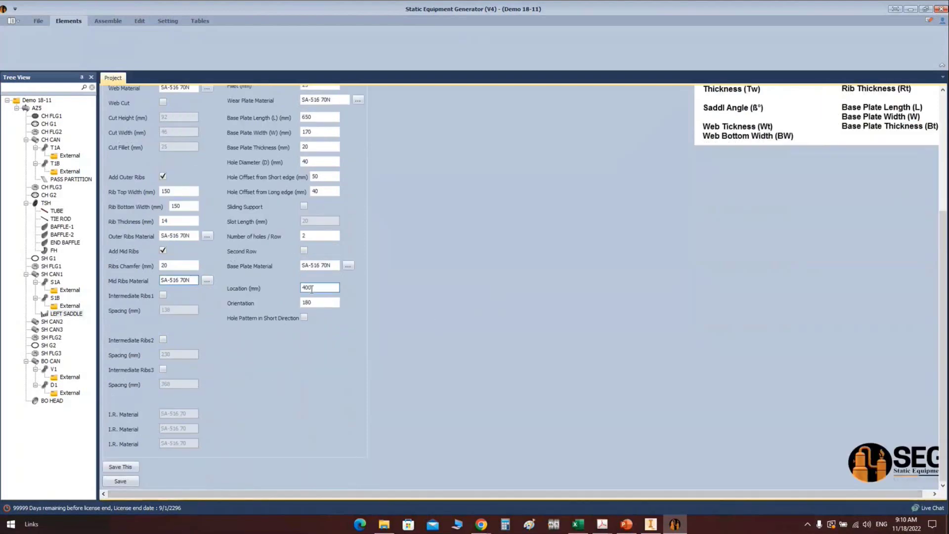
pyautogui.doubleClick(311, 288)
pyautogui.write('605')
pyautogui.click(118, 480)
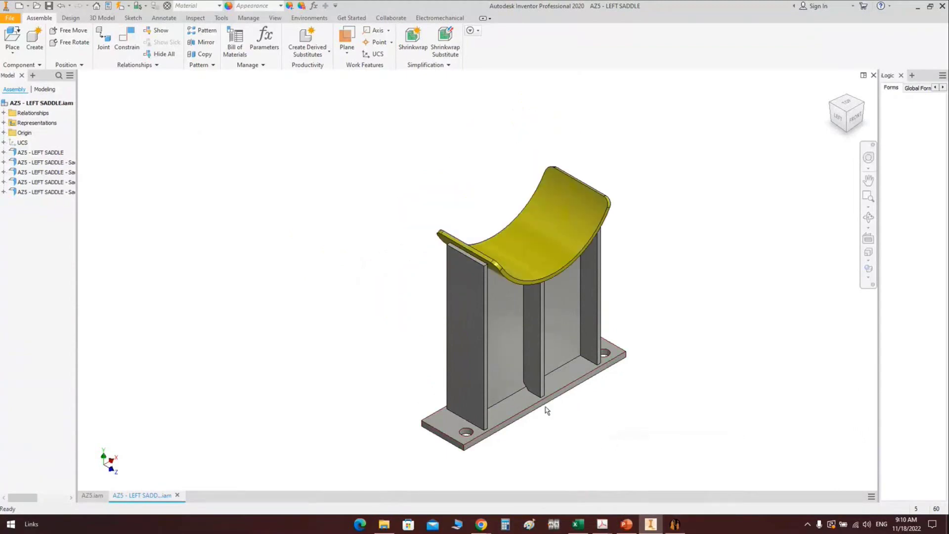
# Return to the Static Equipment Generator from the LEFT SADDLE model
pyautogui.click(674, 524)
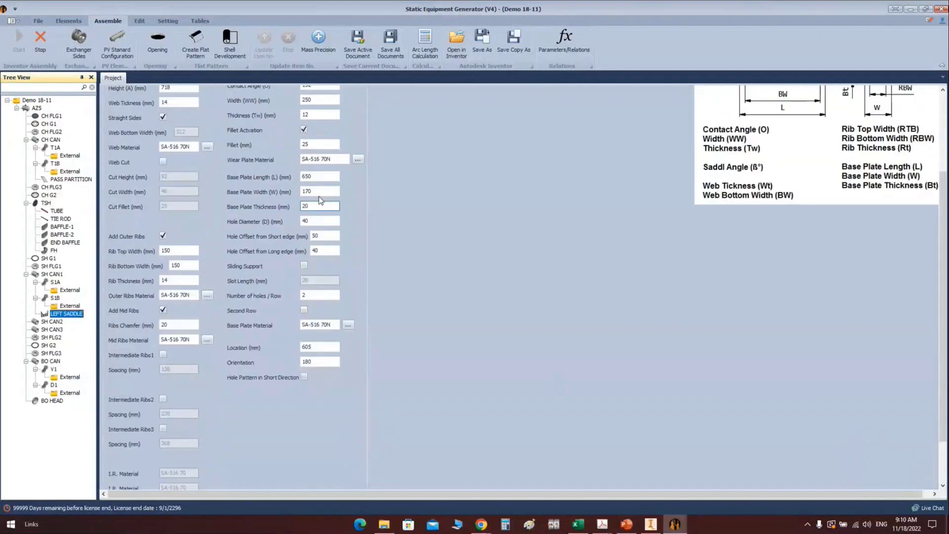
# Compute 170/2 in Calculator and enter 85 as the long-edge hole offset
pyautogui.click(318, 251)
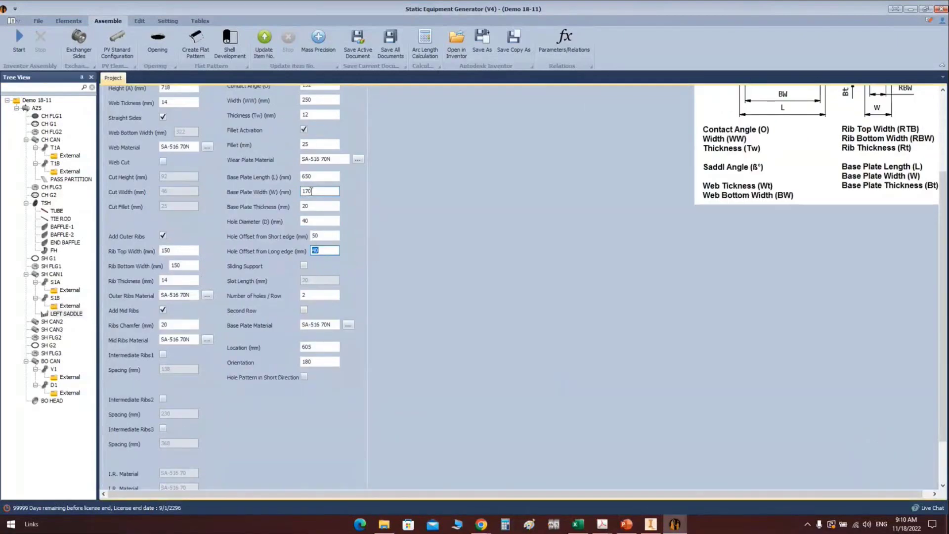
pyautogui.click(499, 530)
pyautogui.write('1')
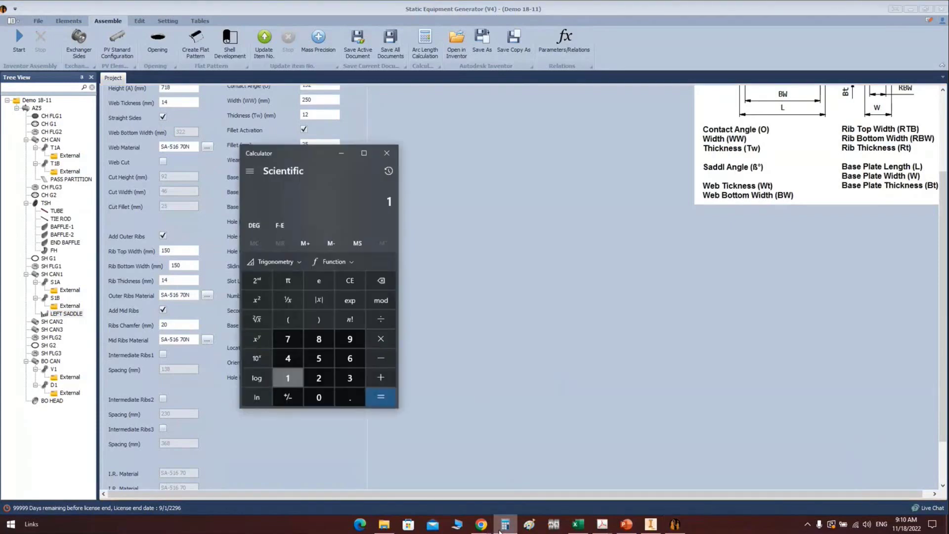
pyautogui.write('70/170')
pyautogui.press('Return')
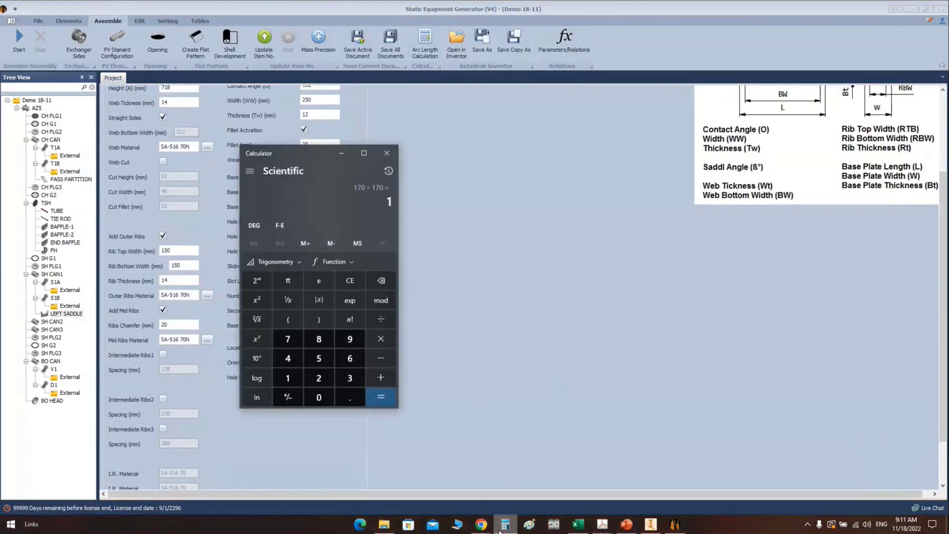
pyautogui.write('170/2')
pyautogui.press('Return')
pyautogui.click(387, 153)
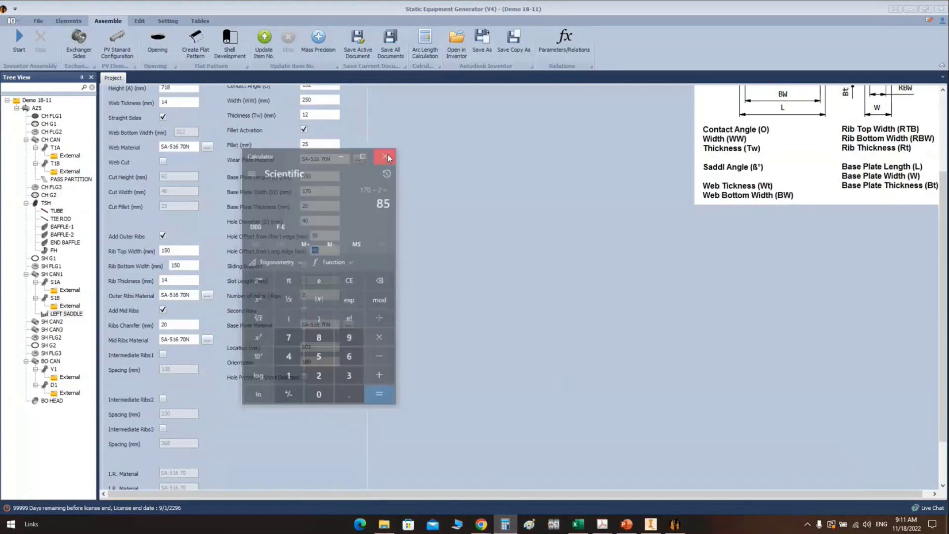
pyautogui.click(340, 251)
pyautogui.write('85')
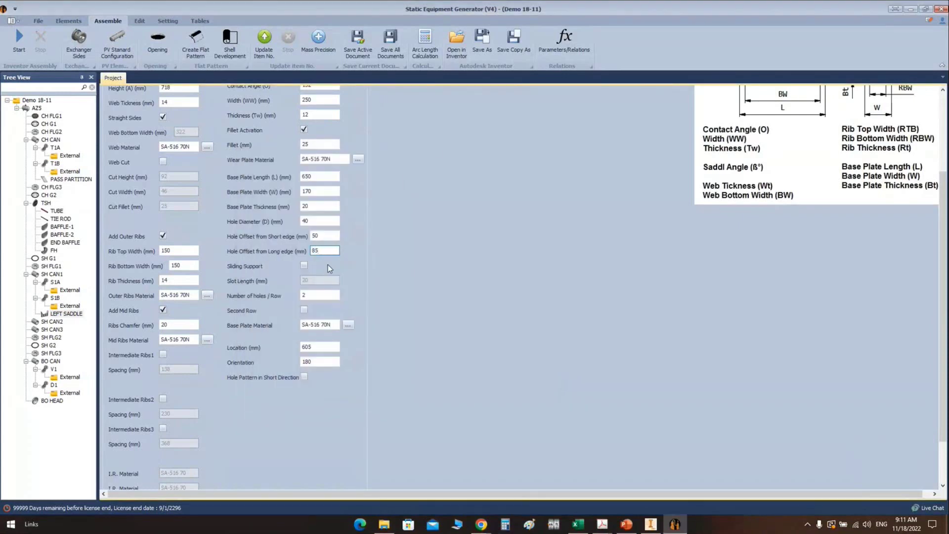
# Revert the offset to 40, add a second hole row of 30 mm, and save
pyautogui.scroll(-1, 291, 423)
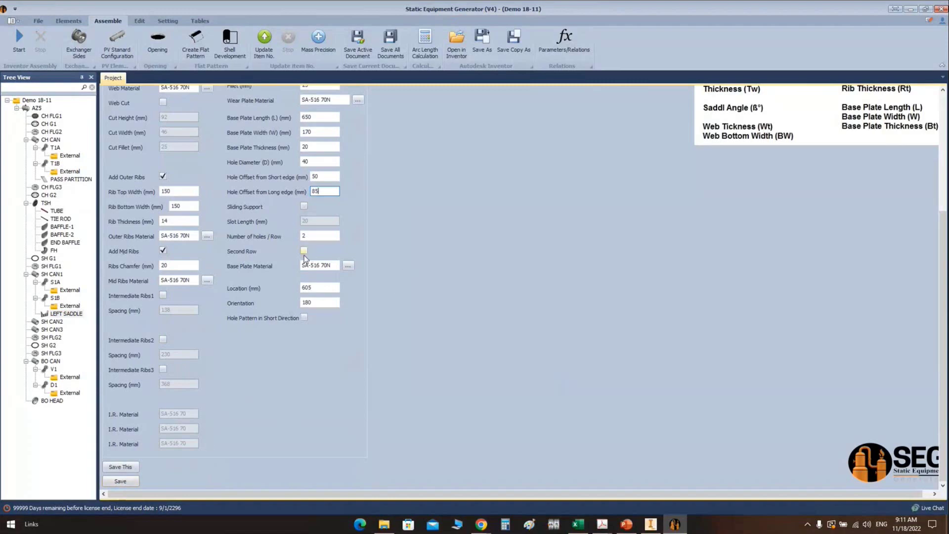
pyautogui.doubleClick(321, 191)
pyautogui.write('40')
pyautogui.click(304, 250)
pyautogui.click(313, 162)
pyautogui.doubleClick(313, 161)
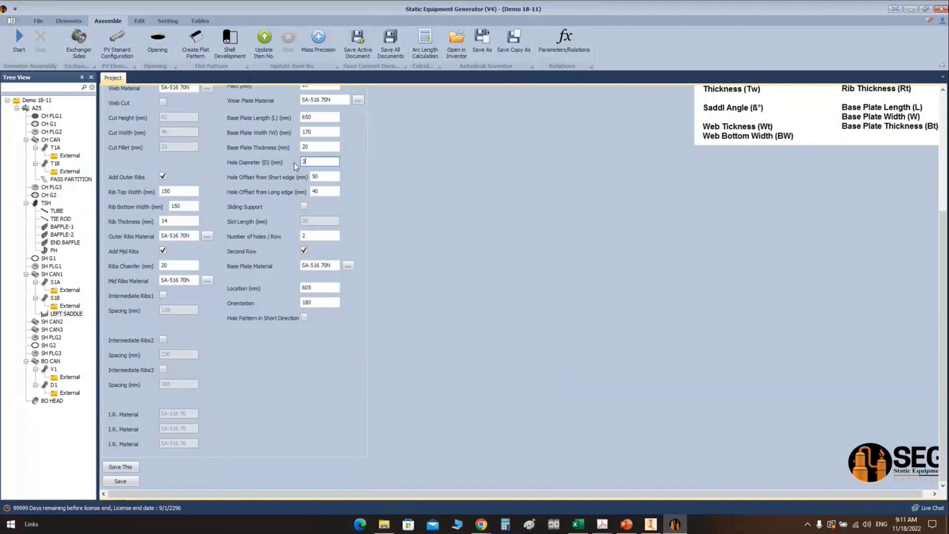
pyautogui.click(129, 483)
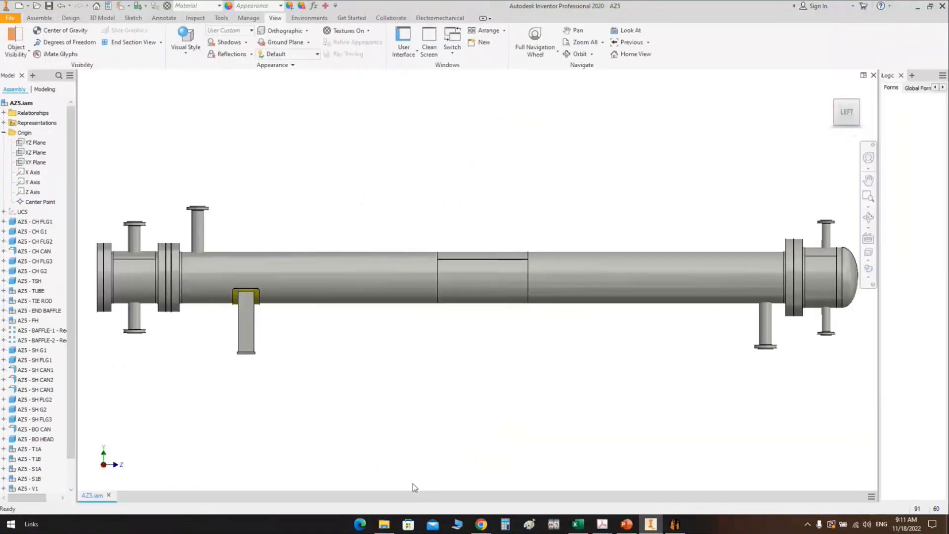
# Orbit and zoom AZ5.iam to check the ribbed left saddle, then return to Static Equipment Generator
pyautogui.click(869, 218)
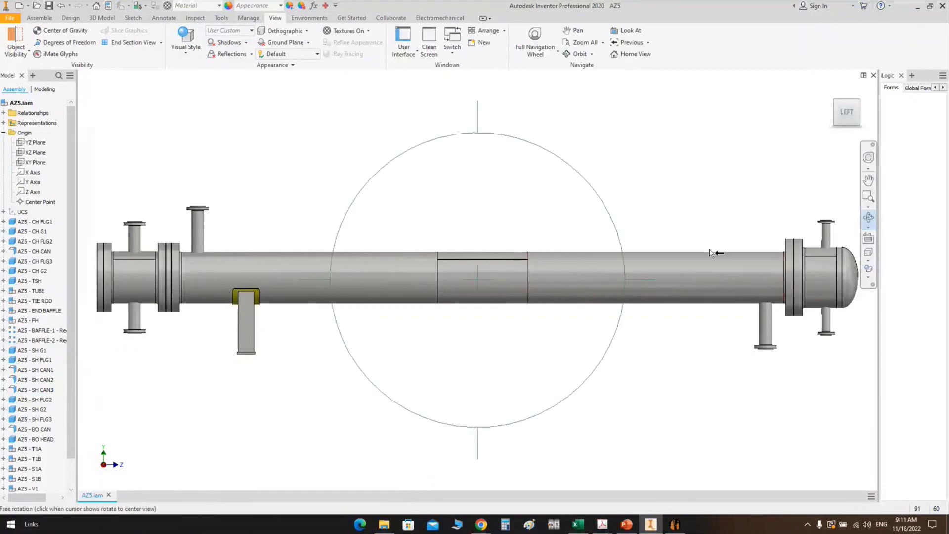
pyautogui.moveTo(710, 253); pyautogui.dragTo(323, 312)
pyautogui.scroll(5, 324, 312)
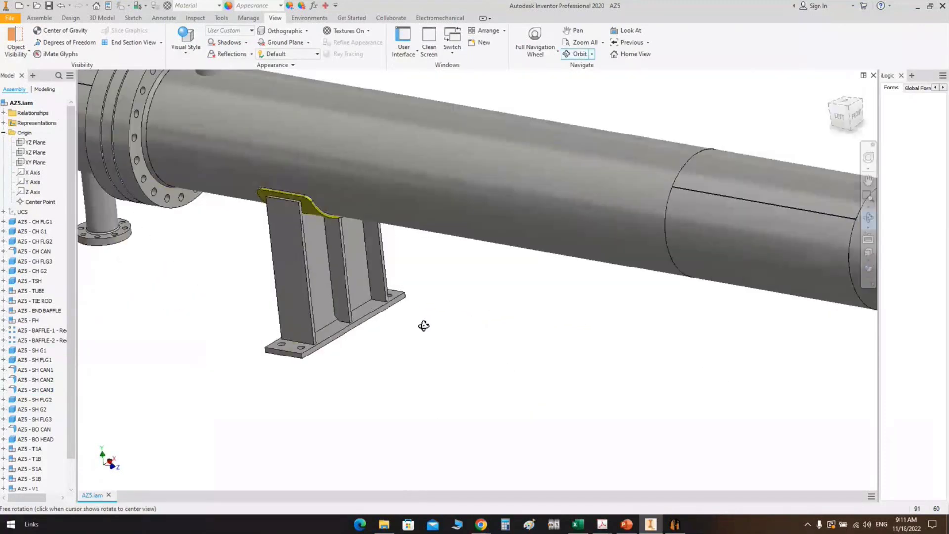
pyautogui.scroll(-2, 423, 341)
pyautogui.scroll(4, 403, 328)
pyautogui.scroll(-2, 438, 364)
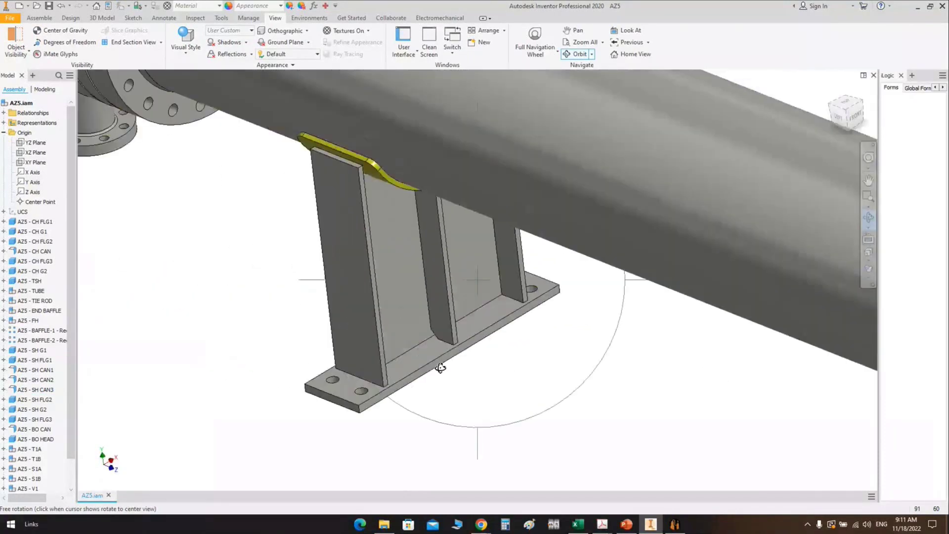
pyautogui.rightClick(457, 328)
pyautogui.click(502, 330)
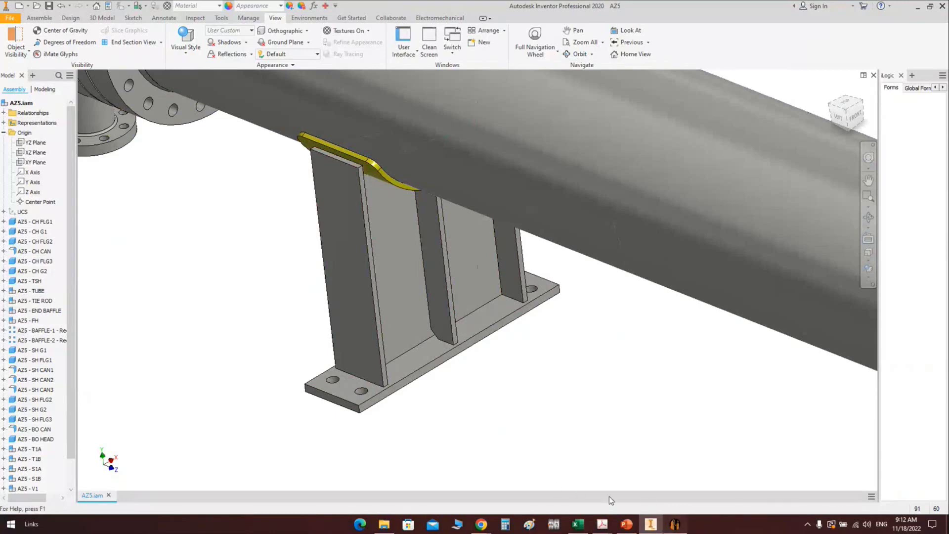
pyautogui.hotkey('alt', 'Tab')
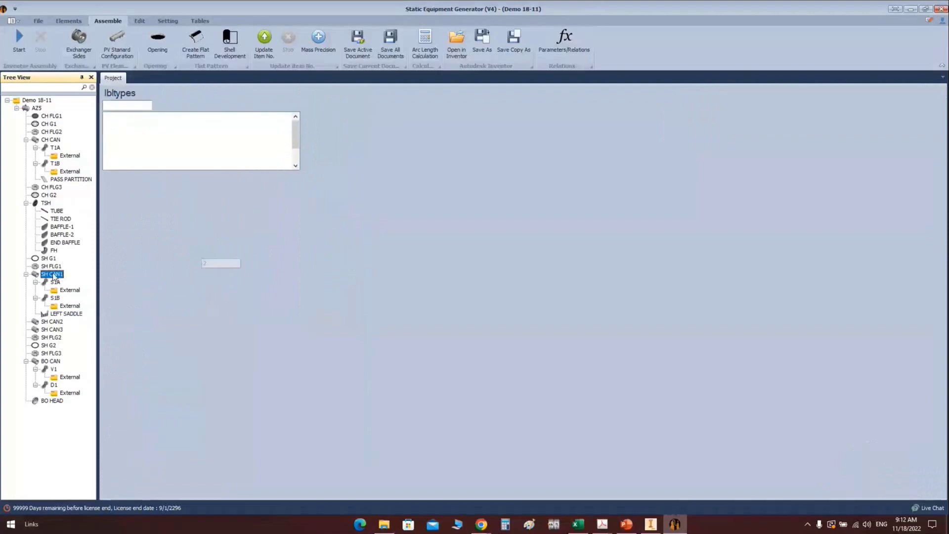
# Add a saddle named 'RIGHT SADDLE' to SH CAN1, copied from LEFT SADDLE, and open its parameters
pyautogui.click(72, 21)
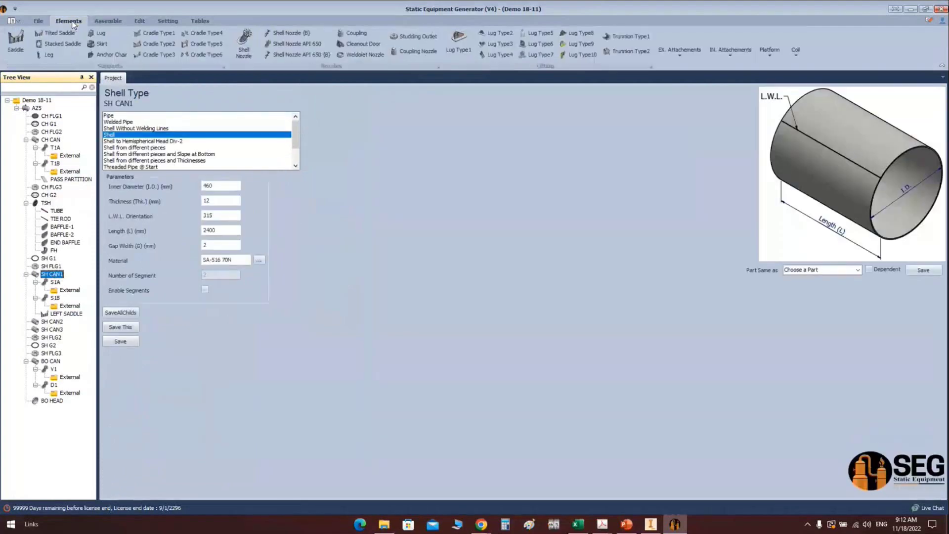
pyautogui.click(17, 43)
pyautogui.write('R')
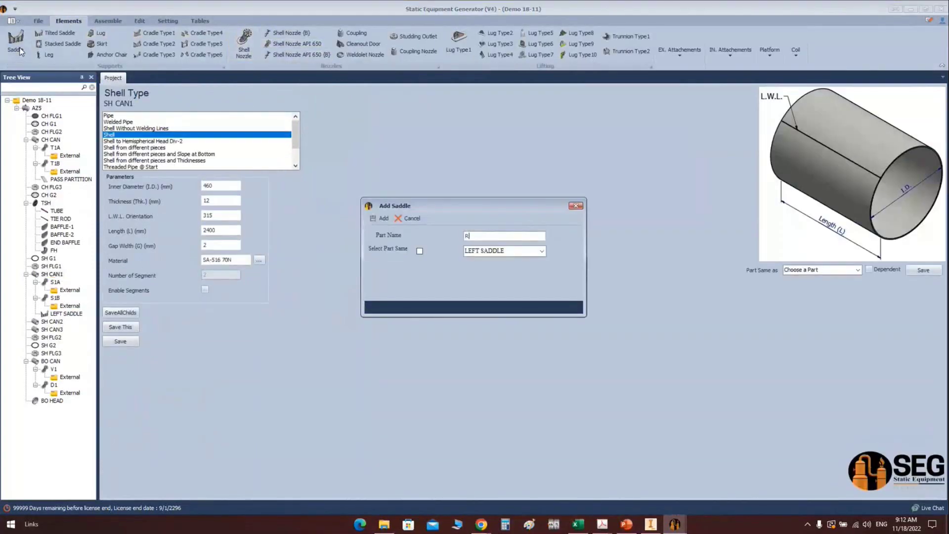
pyautogui.write('IGHT SADDLE')
pyautogui.click(419, 251)
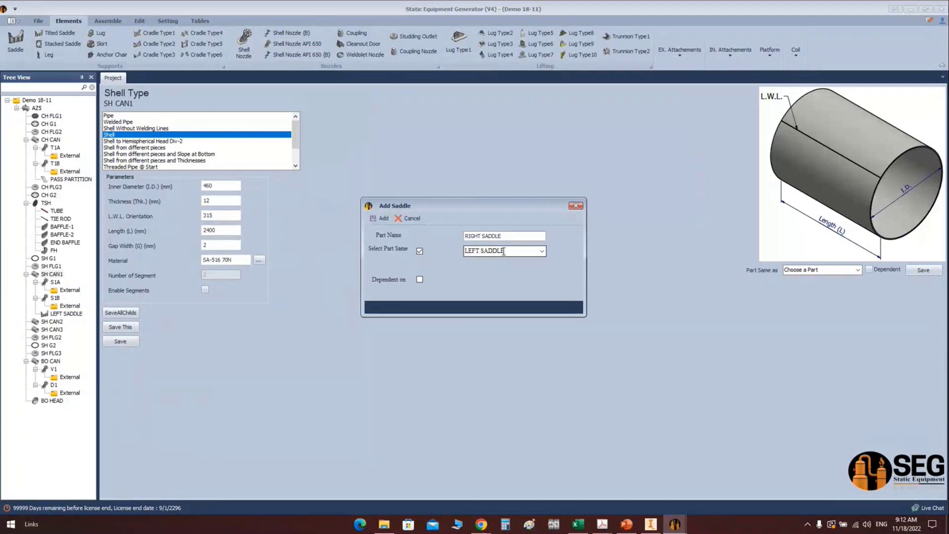
pyautogui.click(380, 218)
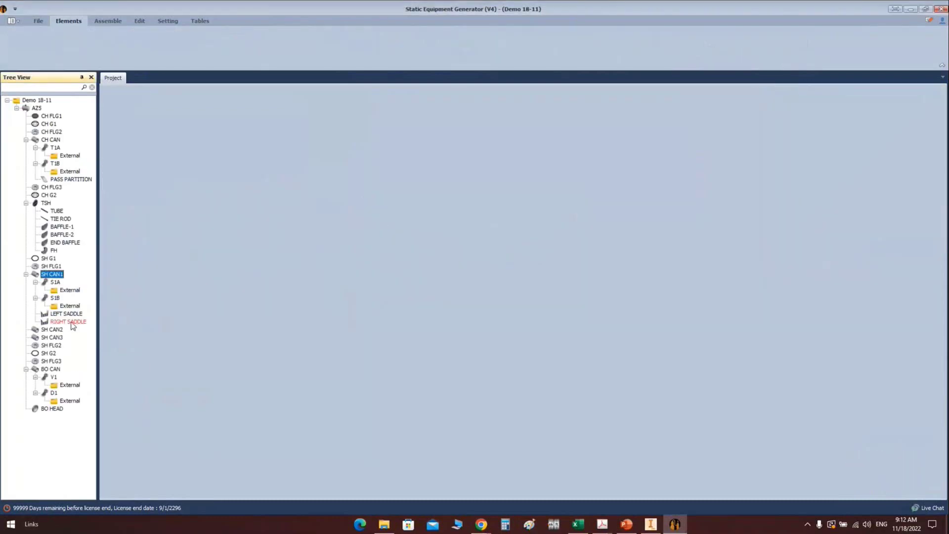
pyautogui.click(60, 322)
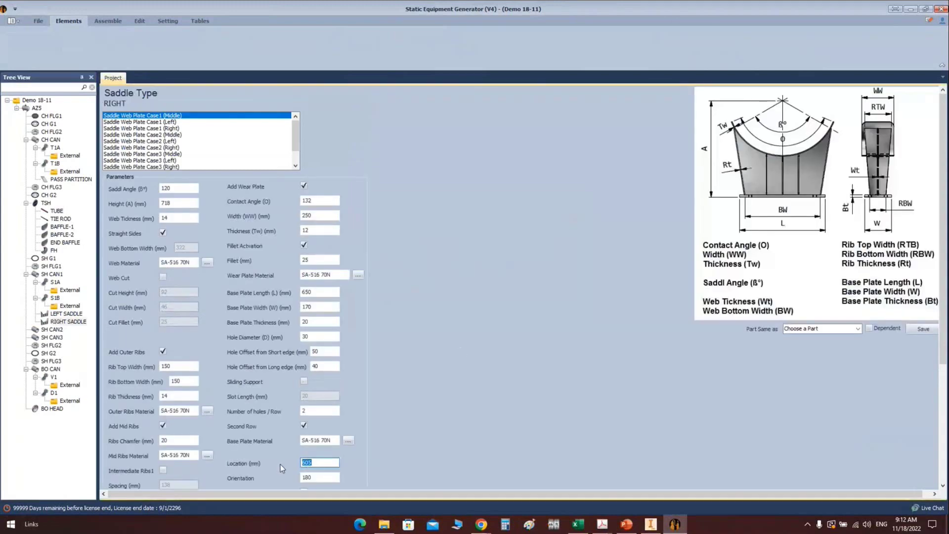
# Place RIGHT SADDLE at 5005 mm as a sliding support with 15 mm slot length, and save
pyautogui.write('5005')
pyautogui.click(303, 381)
pyautogui.press('Tab')
pyautogui.write('15')
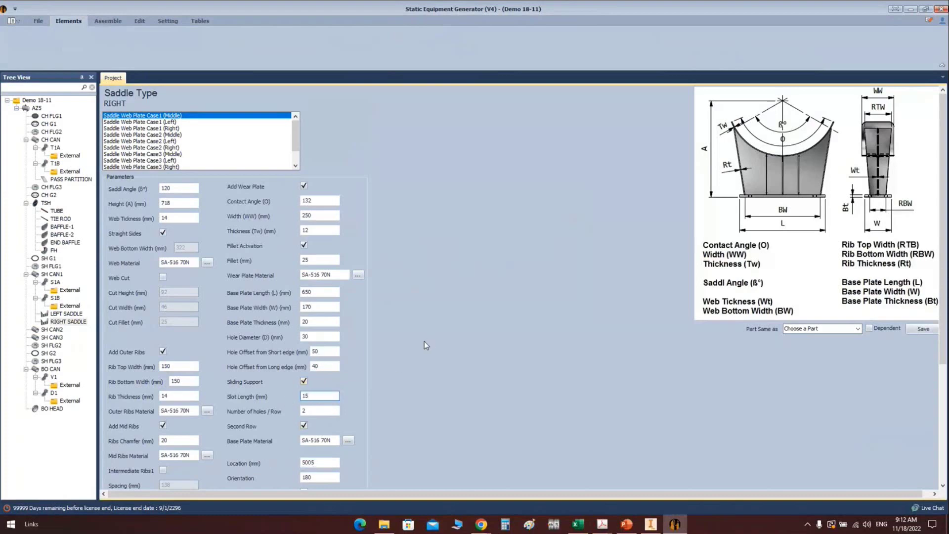
pyautogui.scroll(-3, 424, 341)
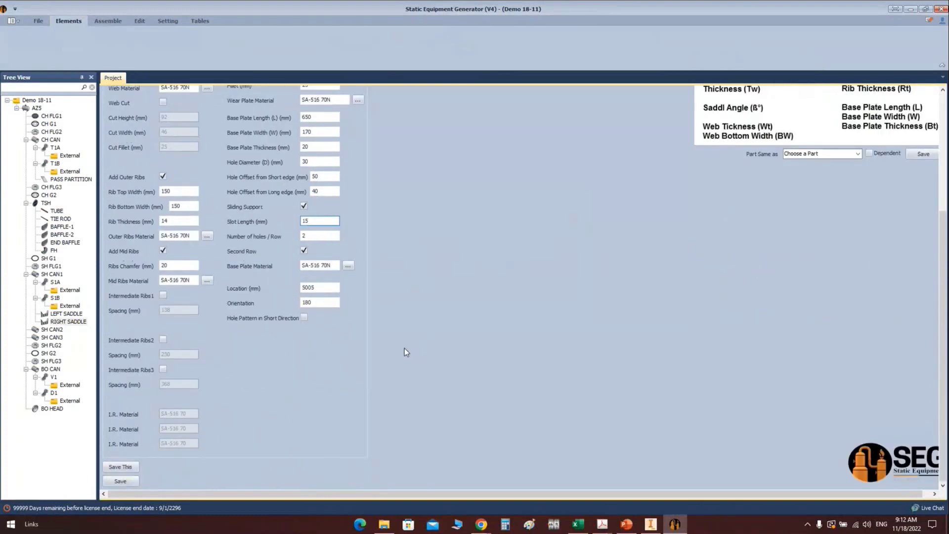
pyautogui.click(120, 481)
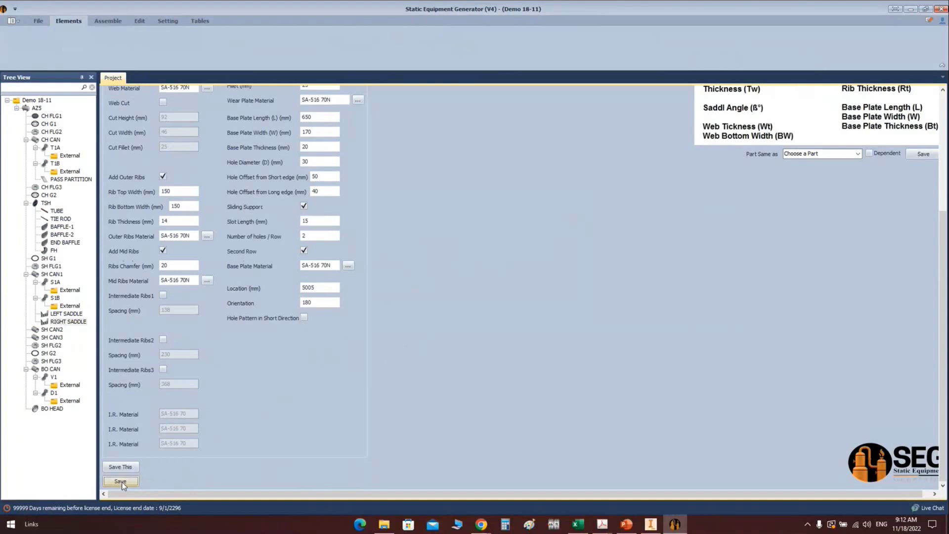
pyautogui.click(107, 20)
# Build the updated model in Inventor and fit the RIGHT SADDLE assembly in view
pyautogui.click(24, 43)
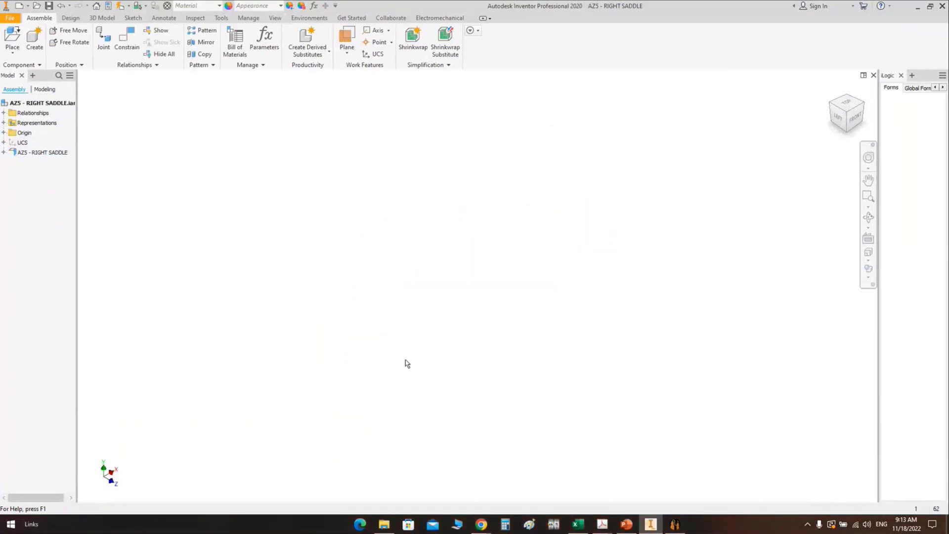
pyautogui.press('Home')
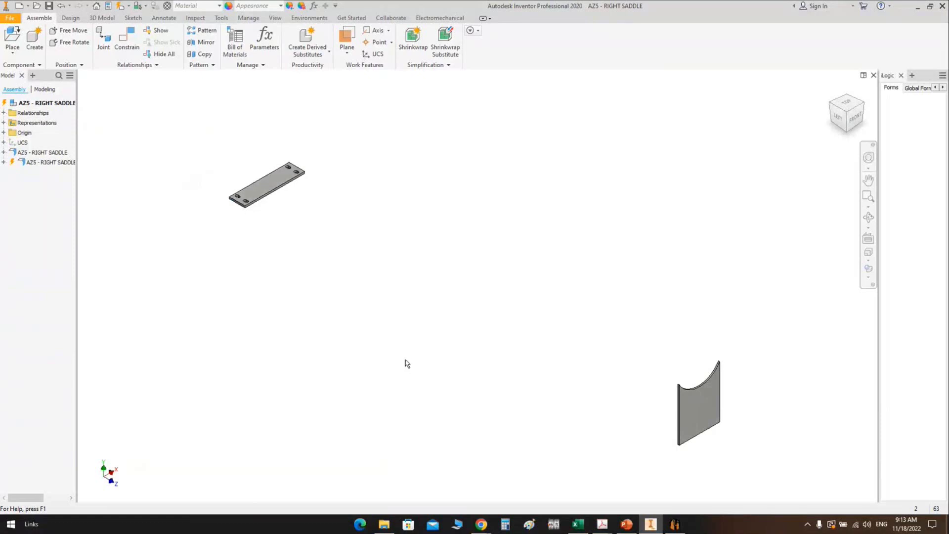
pyautogui.scroll(1, 405, 359)
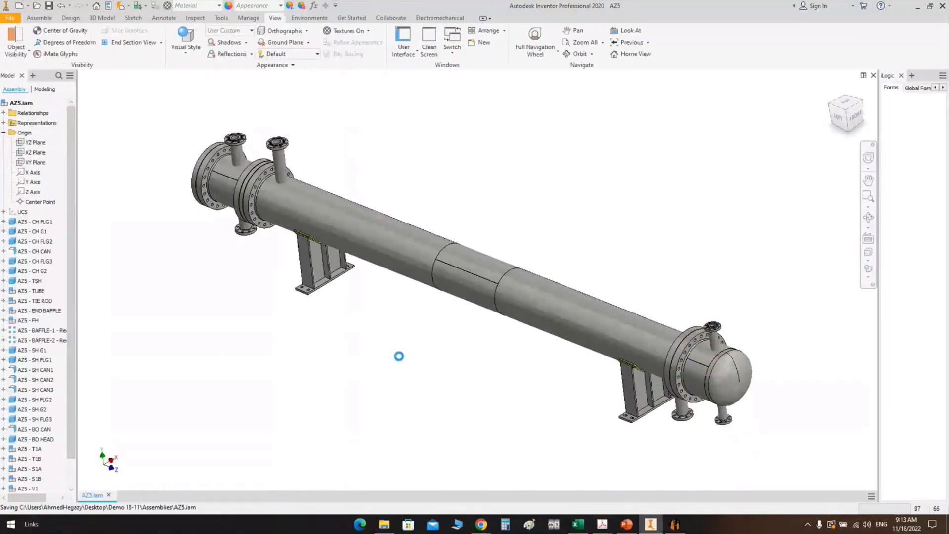
# Zoom and orbit AZ5 to inspect the saddle base plate and vessel head, then switch to File Explorer
pyautogui.scroll(10, 645, 428)
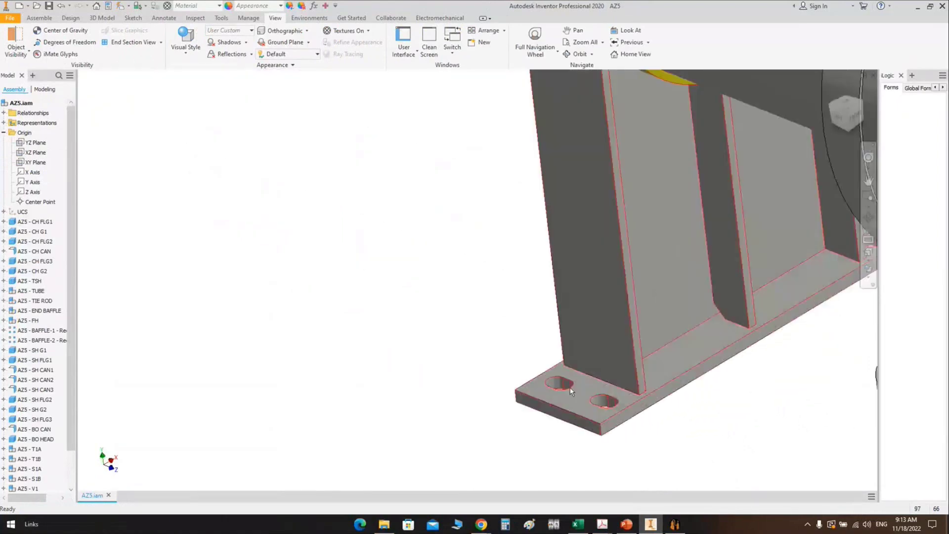
pyautogui.scroll(-3, 489, 344)
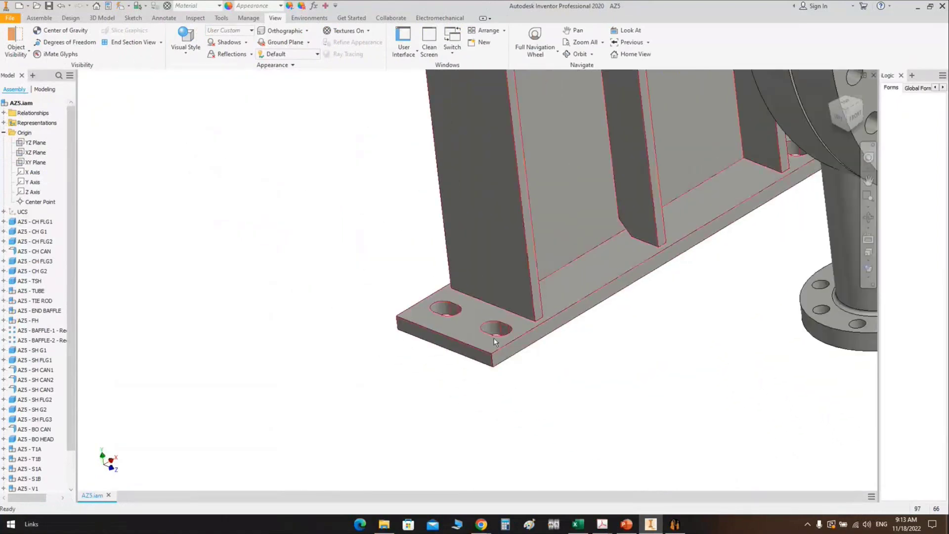
pyautogui.click(868, 217)
pyautogui.moveTo(573, 249); pyautogui.dragTo(476, 270)
pyautogui.scroll(3, 476, 269)
pyautogui.rightClick(425, 276)
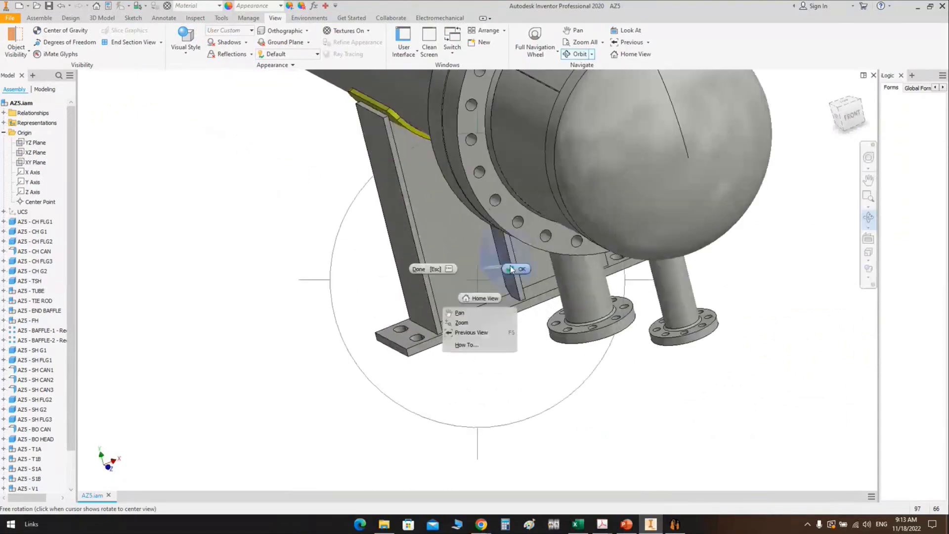
pyautogui.click(435, 298)
pyautogui.click(384, 526)
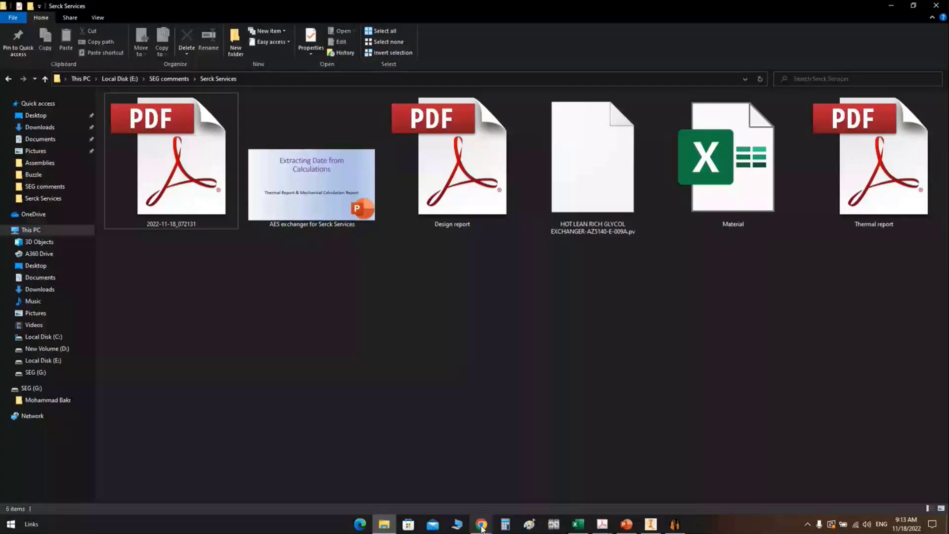
# Go up to Local Disk (E:) and navigate through SEG Files into the SEG Brochure folder
pyautogui.hotkey('alt', 'Up')
pyautogui.hotkey('alt', 'Up')
pyautogui.click(562, 292)
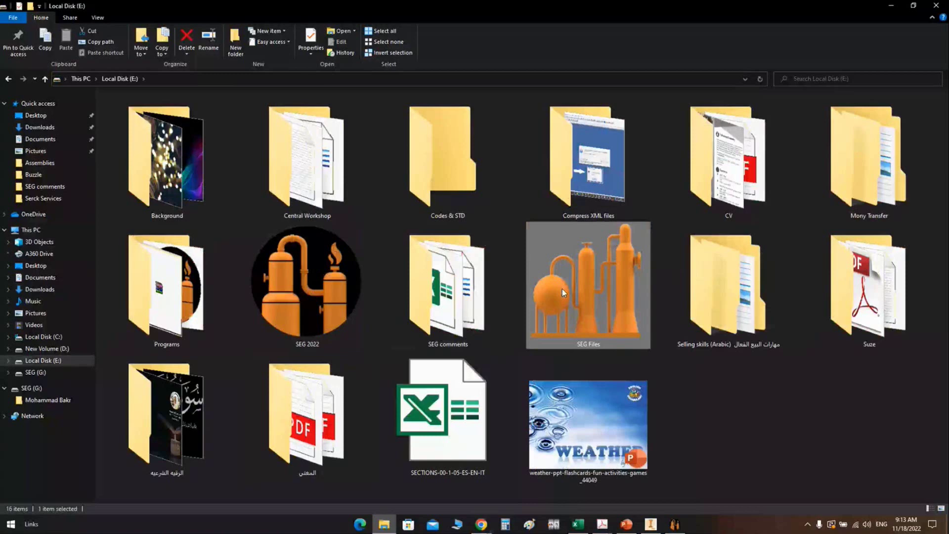
pyautogui.doubleClick(562, 288)
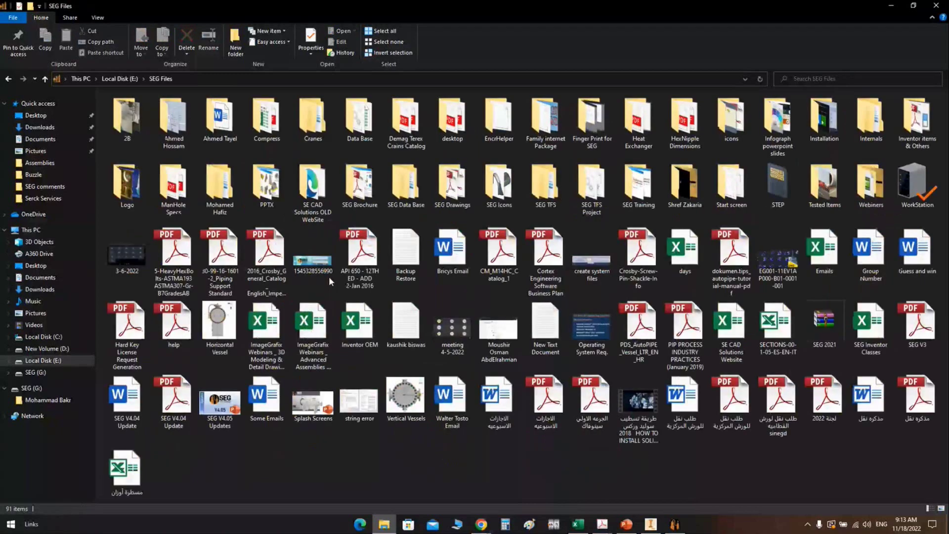
pyautogui.doubleClick(359, 190)
pyautogui.click(665, 407)
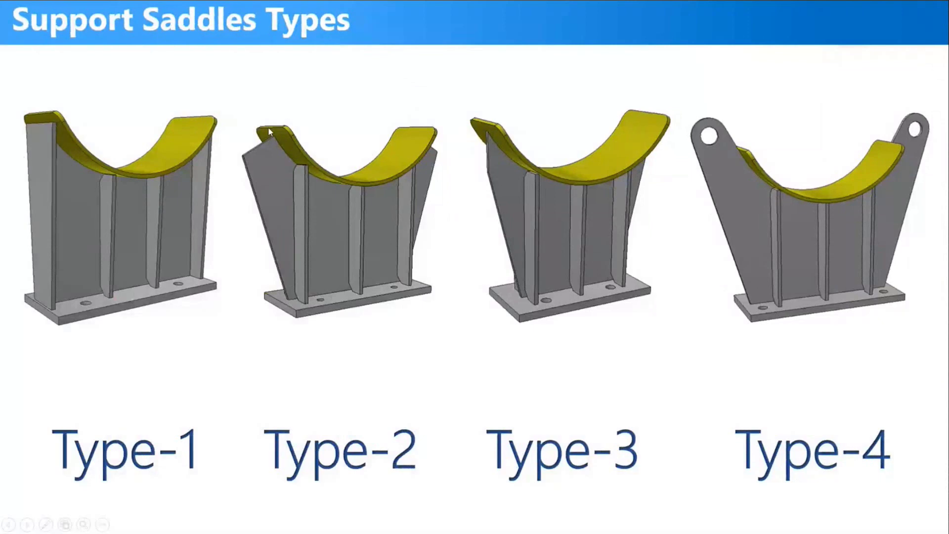
# Use the laser pointer on the four saddle types, then advance to the Type-1 saddle slide
pyautogui.click(46, 525)
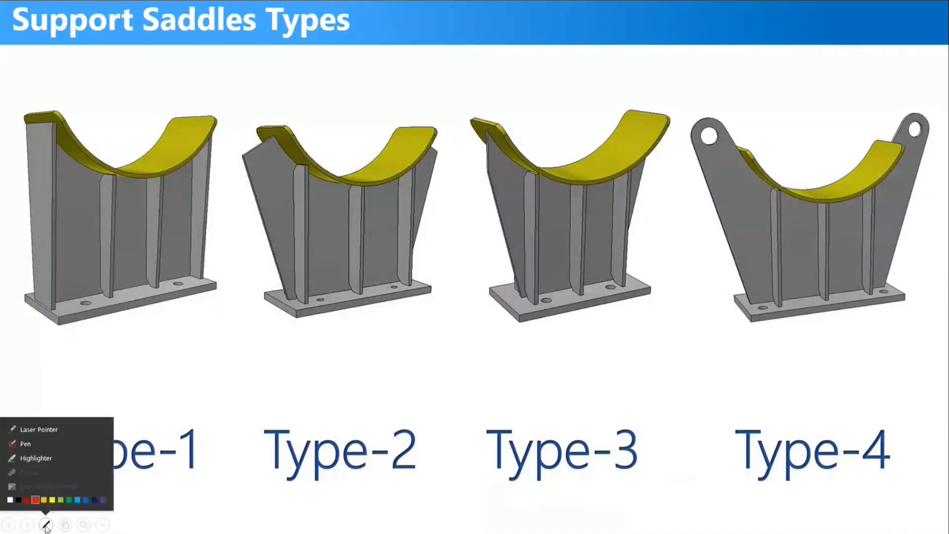
pyautogui.click(42, 430)
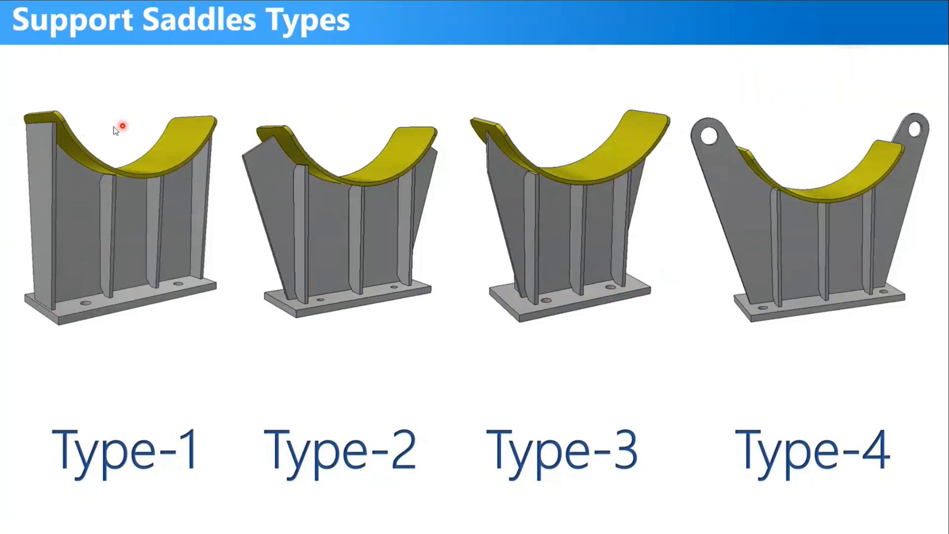
pyautogui.press('Right')
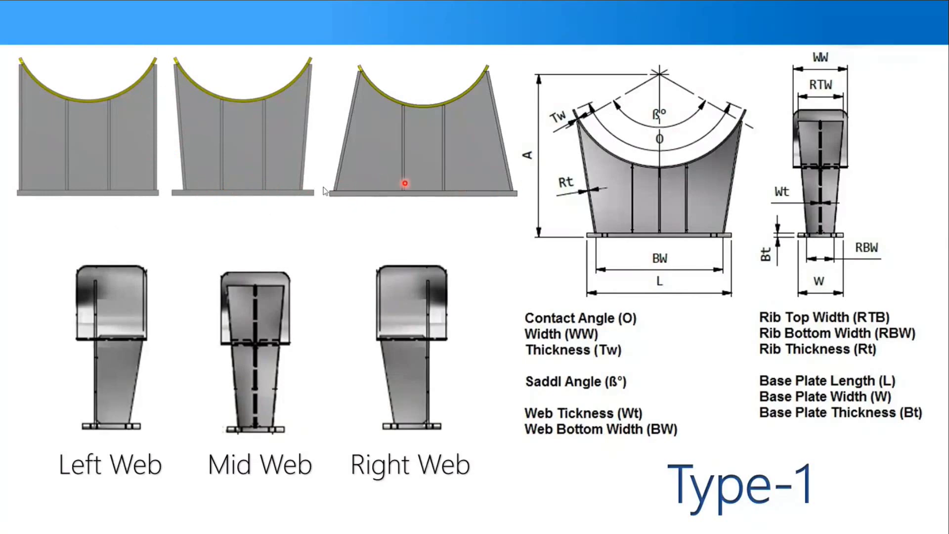
# Advance through the Type-1 to Type-4 saddle dimension slides to Support Saddles Options
pyautogui.press('pagedown')
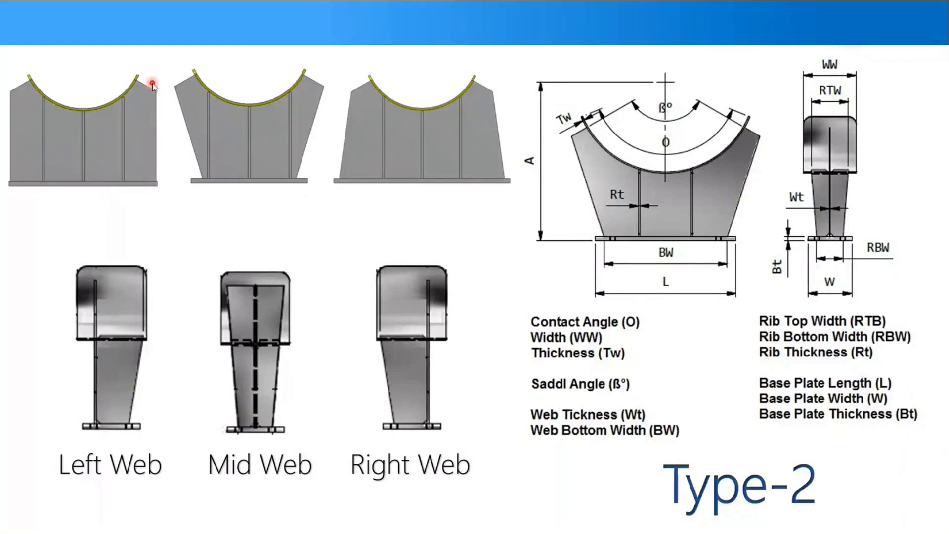
pyautogui.click(488, 226)
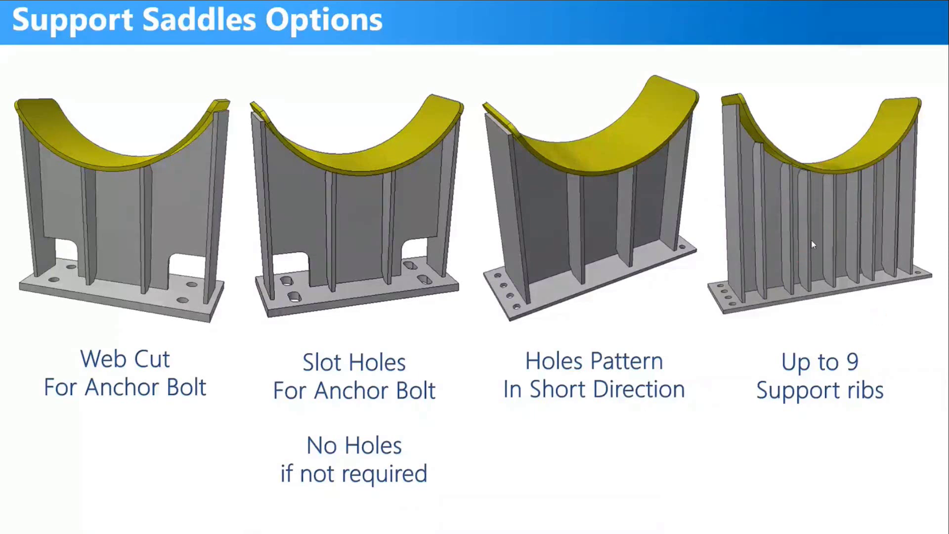
# Advance past the Lifting Lugs & Trunnions overview to the Lifting Lug Type-1 slide
pyautogui.click(479, 358)
pyautogui.click(509, 338)
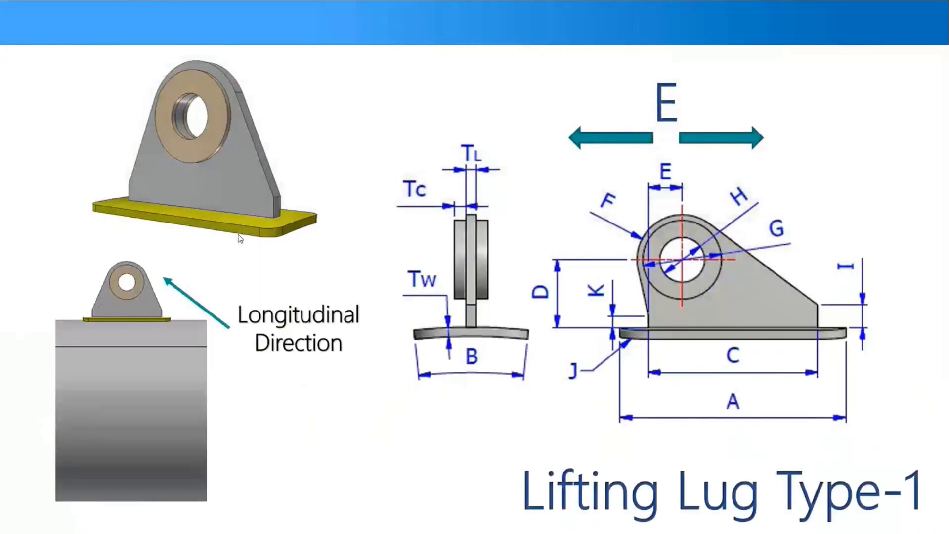
# Page through Lifting Lug Types 2 to 10 until the Trunnion Type-1 slide appears
pyautogui.click(239, 238)
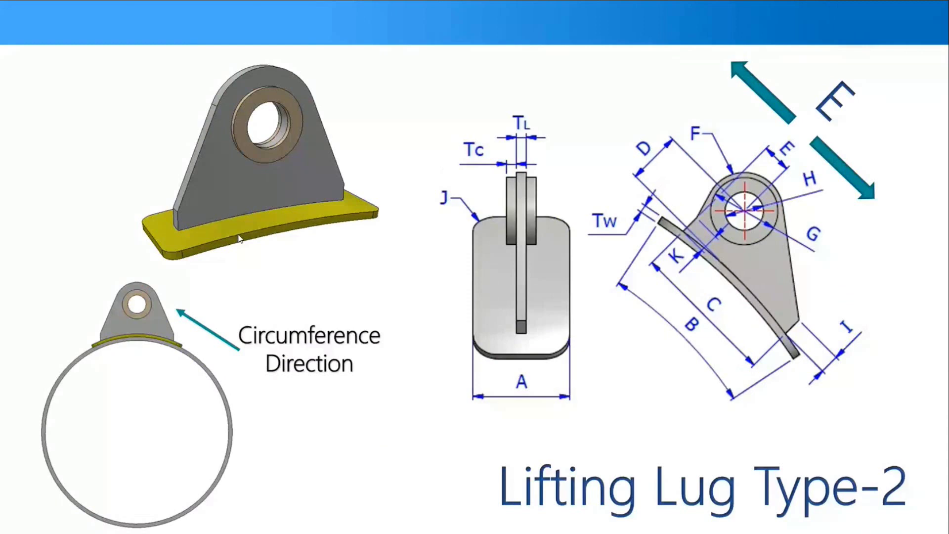
pyautogui.click(239, 239)
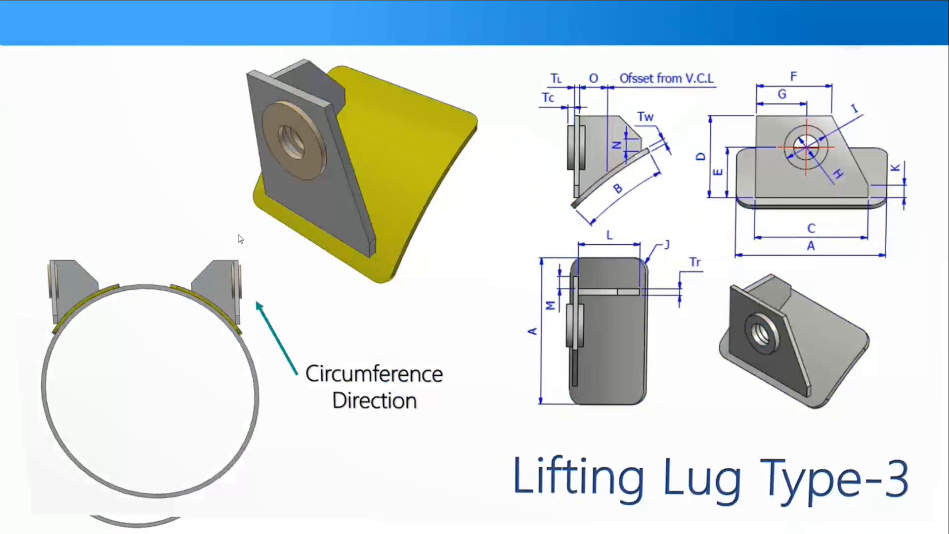
pyautogui.click(239, 239)
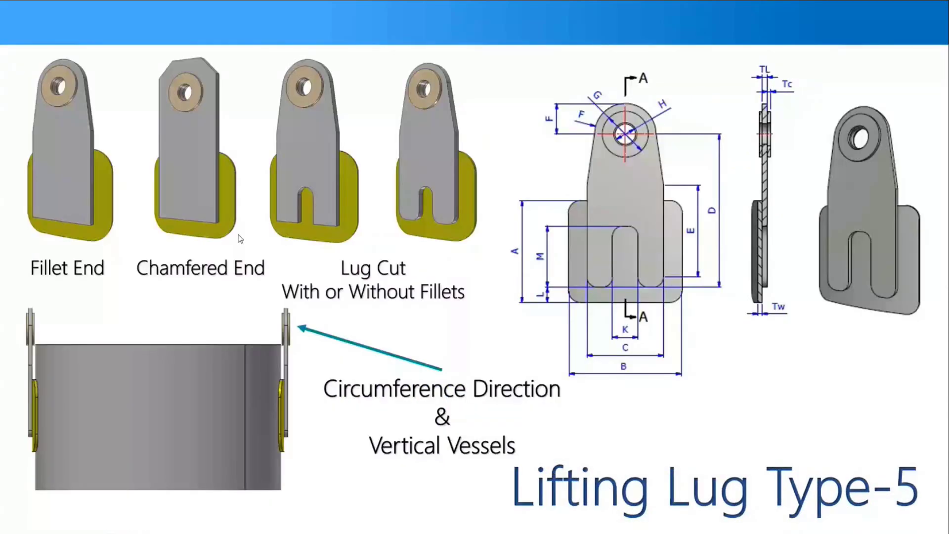
pyautogui.click(239, 239)
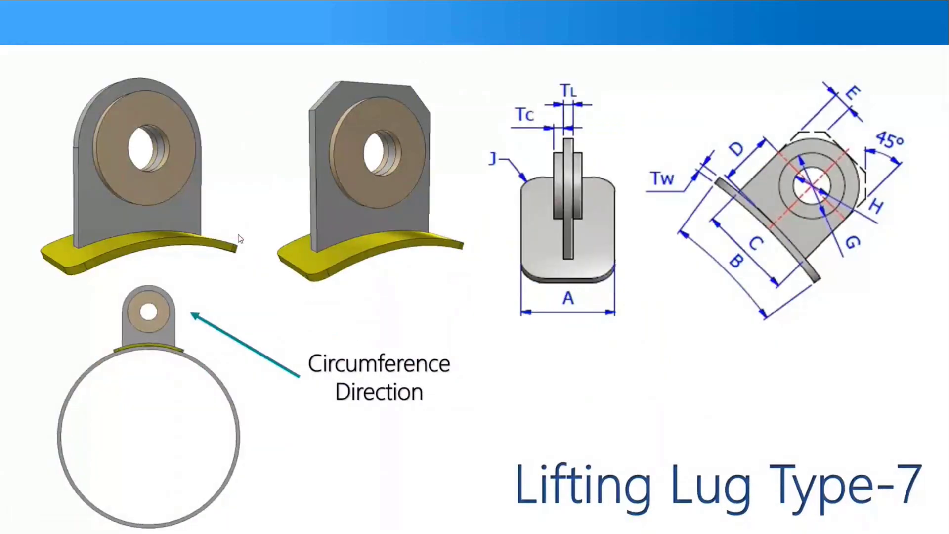
pyautogui.click(239, 239)
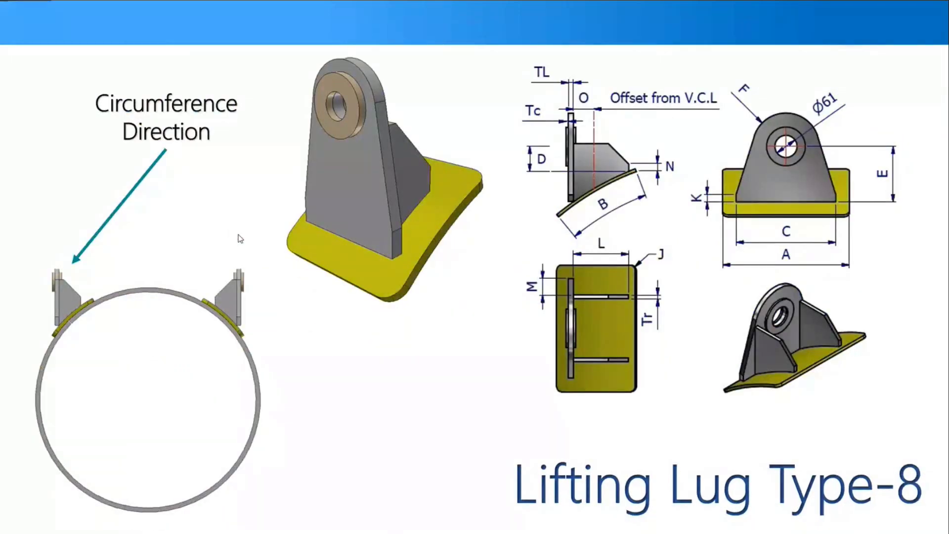
pyautogui.click(239, 239)
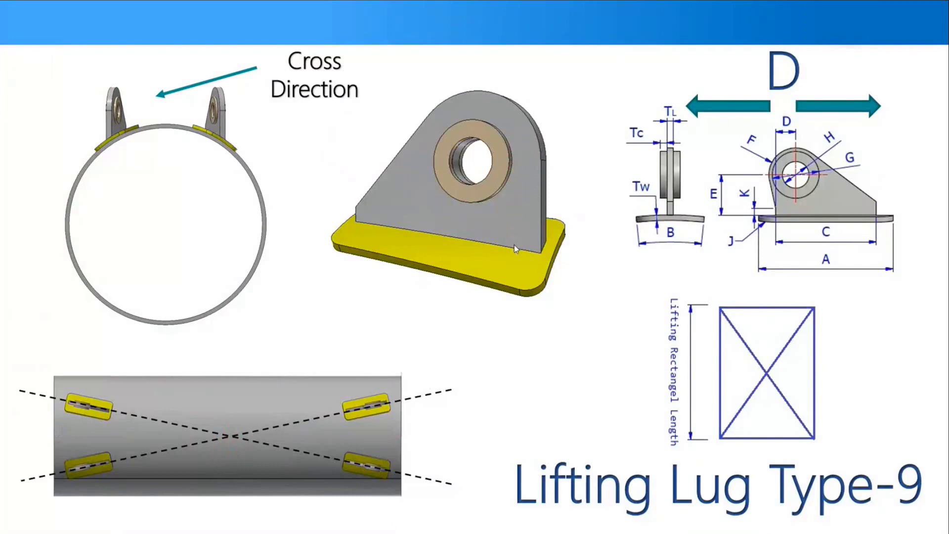
pyautogui.click(522, 274)
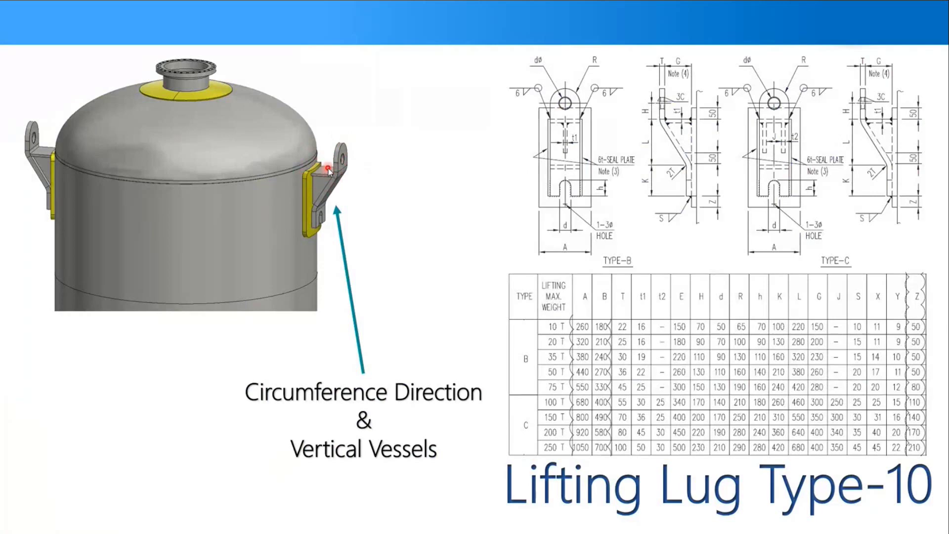
pyautogui.click(369, 196)
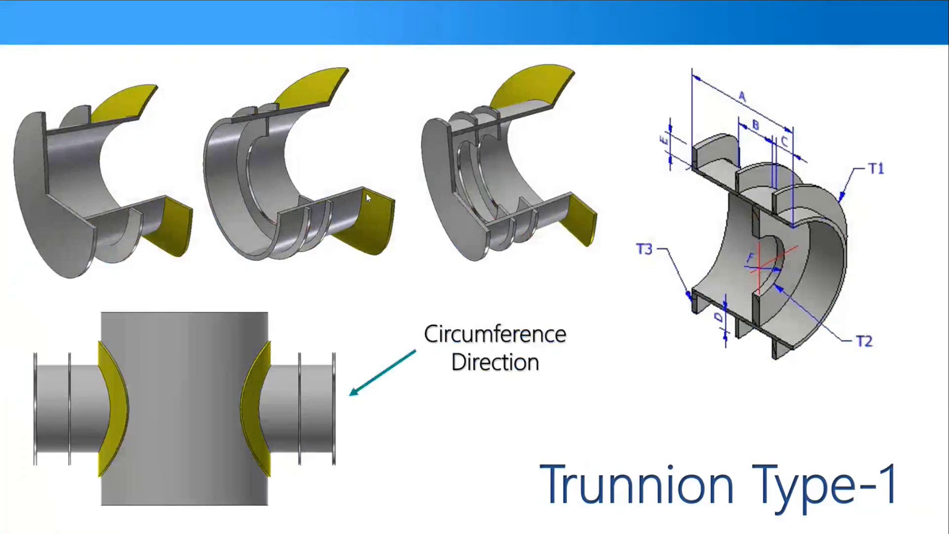
# Step through the trunnion slides and return to the Trunnion Type-2 slide
pyautogui.click(367, 193)
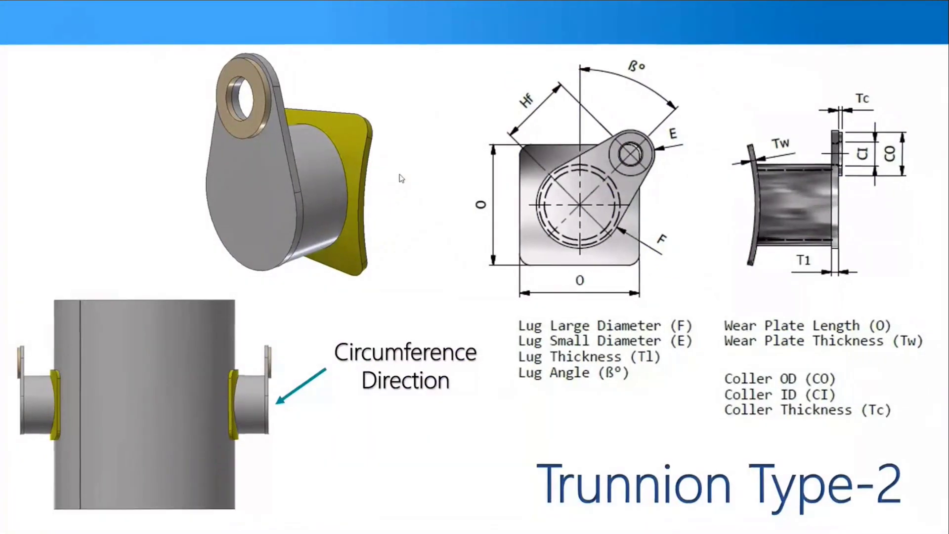
pyautogui.click(401, 178)
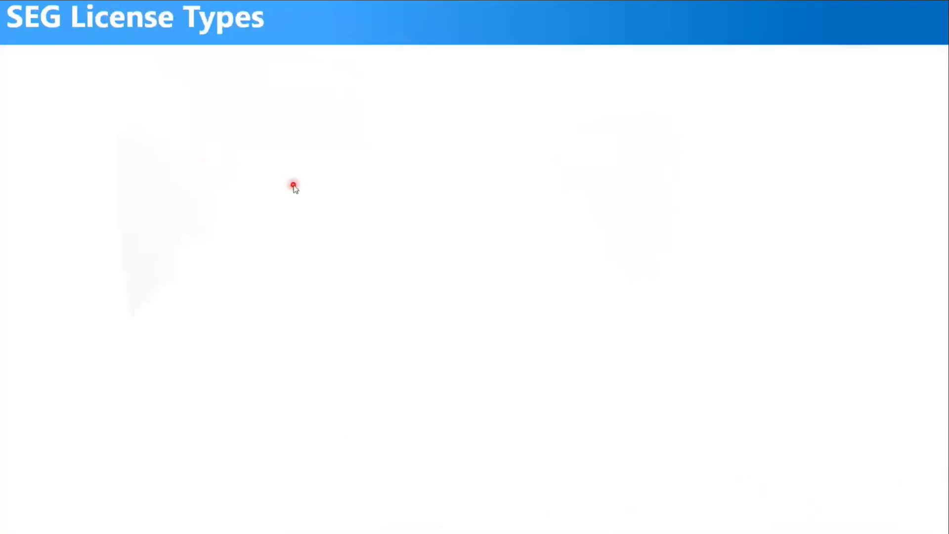
pyautogui.press('Left')
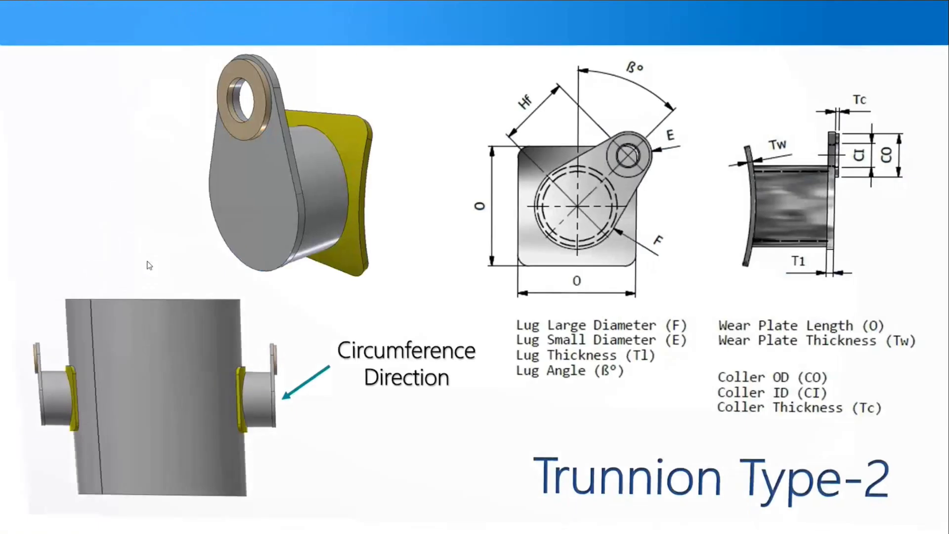
# End the show and present slide 50, Shell Nozzle Types, full screen from that slide
pyautogui.press('Escape')
pyautogui.scroll(10, 99, 241)
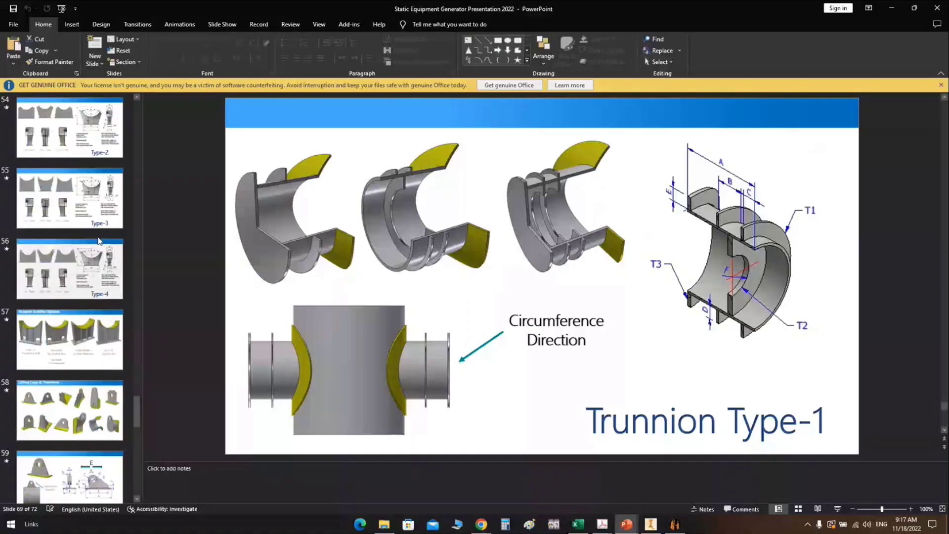
pyautogui.scroll(5, 99, 241)
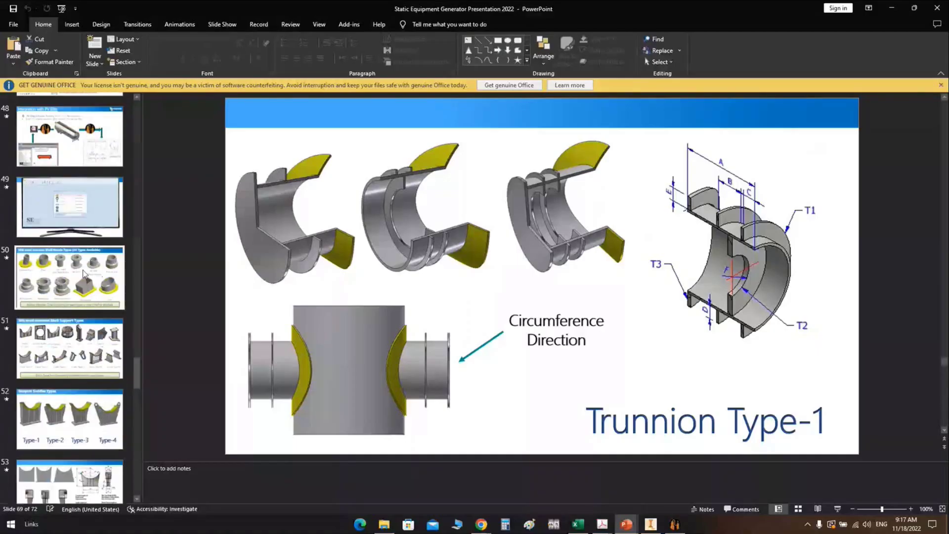
pyautogui.click(84, 273)
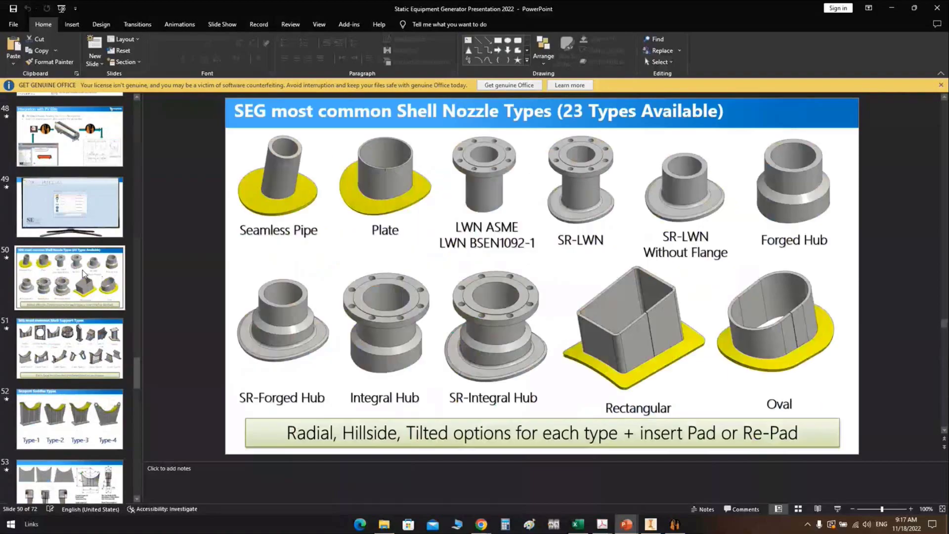
pyautogui.hotkey('shift', 'F5')
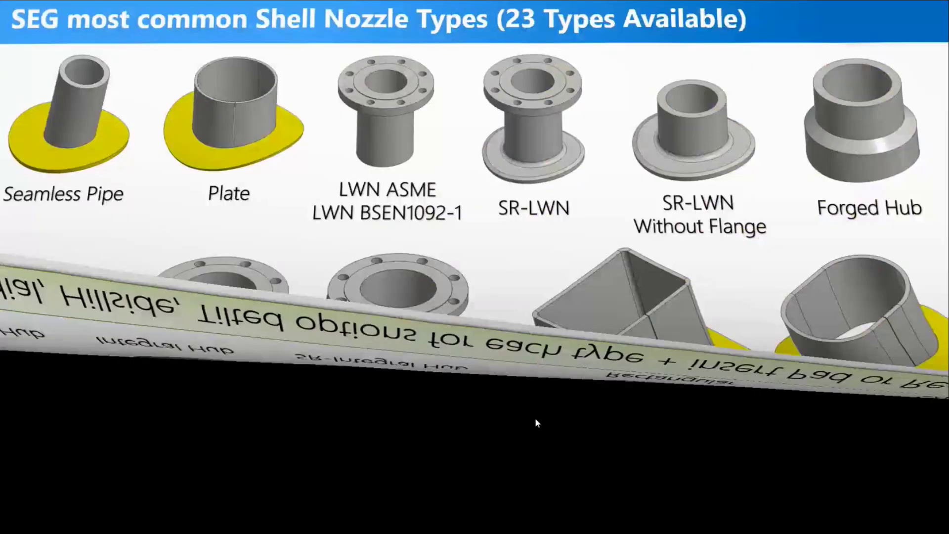
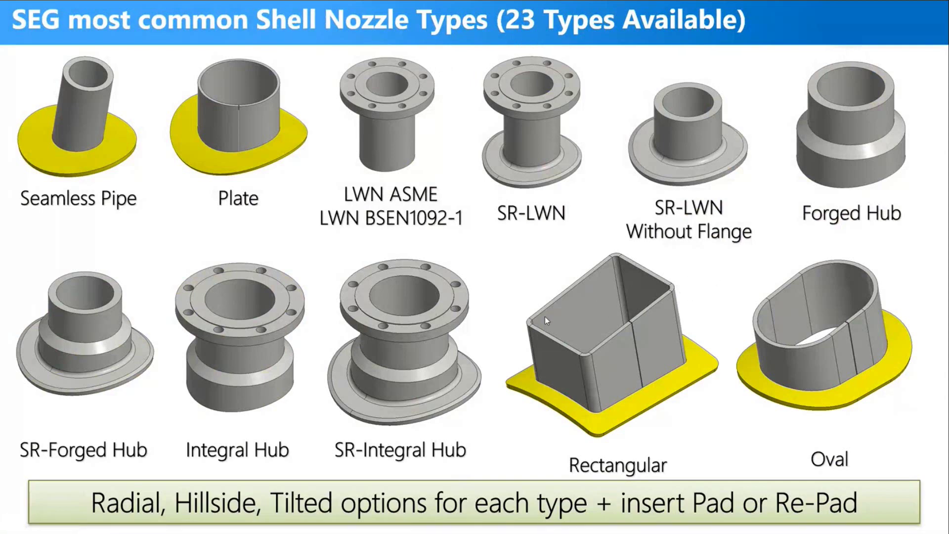
# Advance to the shell support types slide, end the slideshow, and switch to the AZ5 assembly
pyautogui.press('Right')
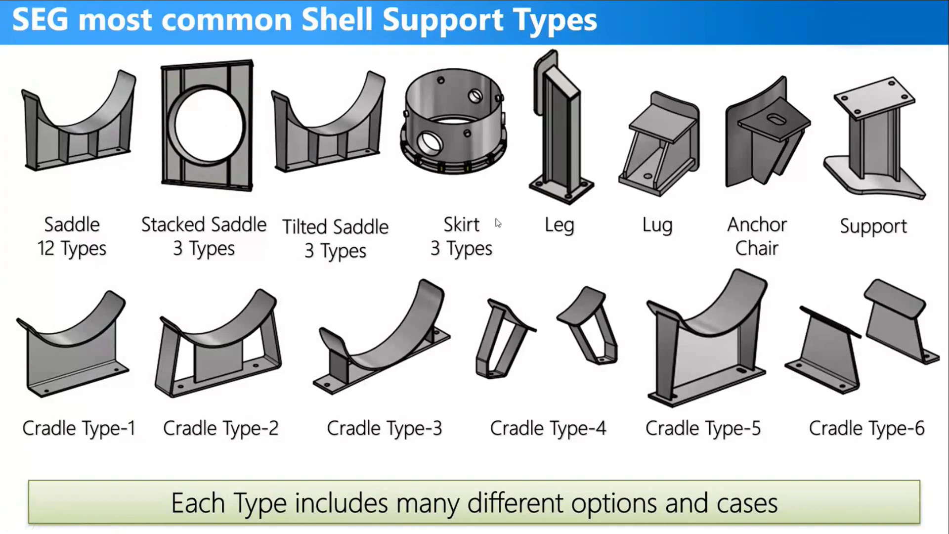
pyautogui.press('Escape')
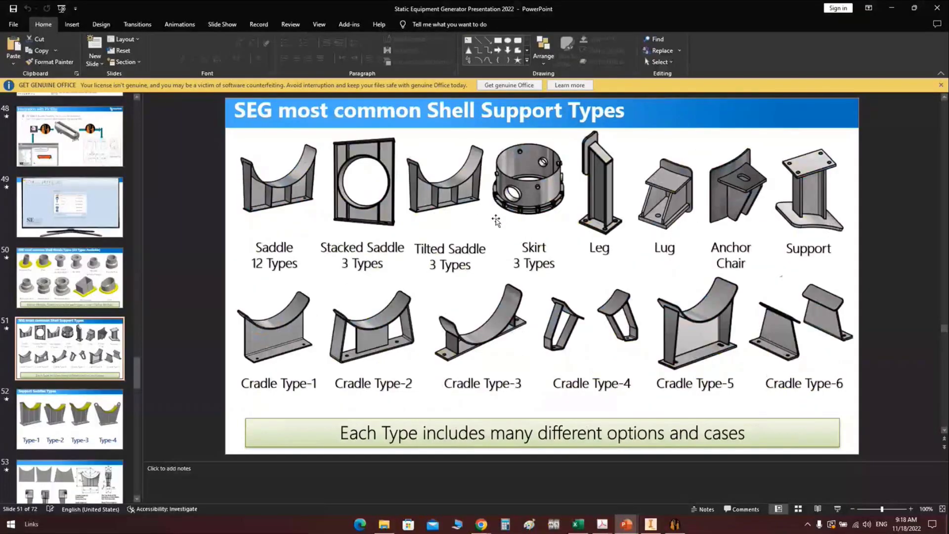
pyautogui.hotkey('alt', 'Tab')
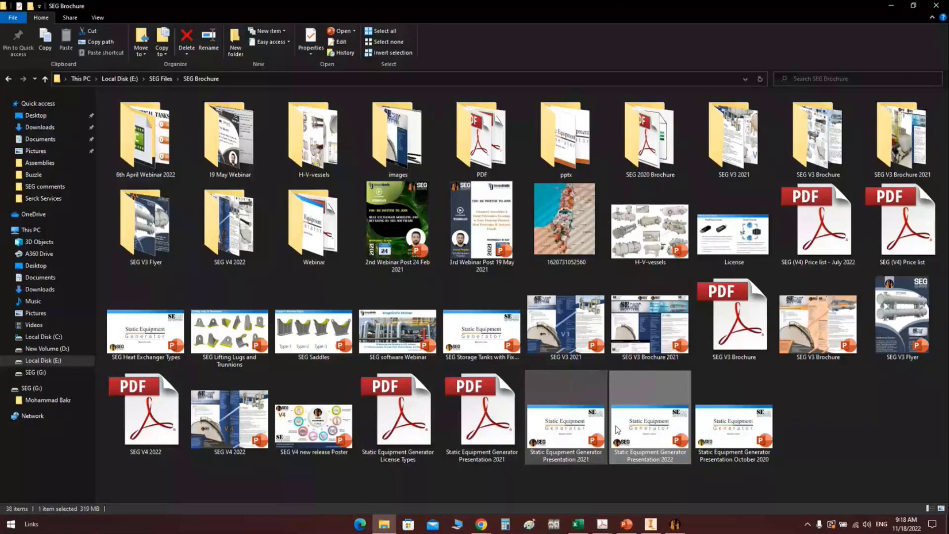
pyautogui.hotkey('alt', 'Tab')
# Zoom to fit the whole heat exchanger and orbit it to a side view
pyautogui.click(869, 196)
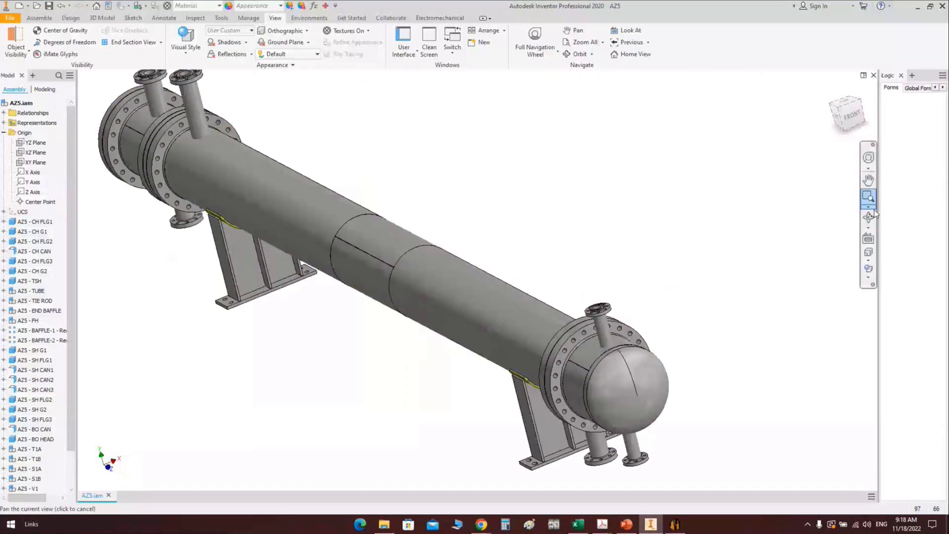
pyautogui.click(869, 217)
pyautogui.moveTo(544, 247); pyautogui.dragTo(281, 186)
pyautogui.scroll(-3, 492, 200)
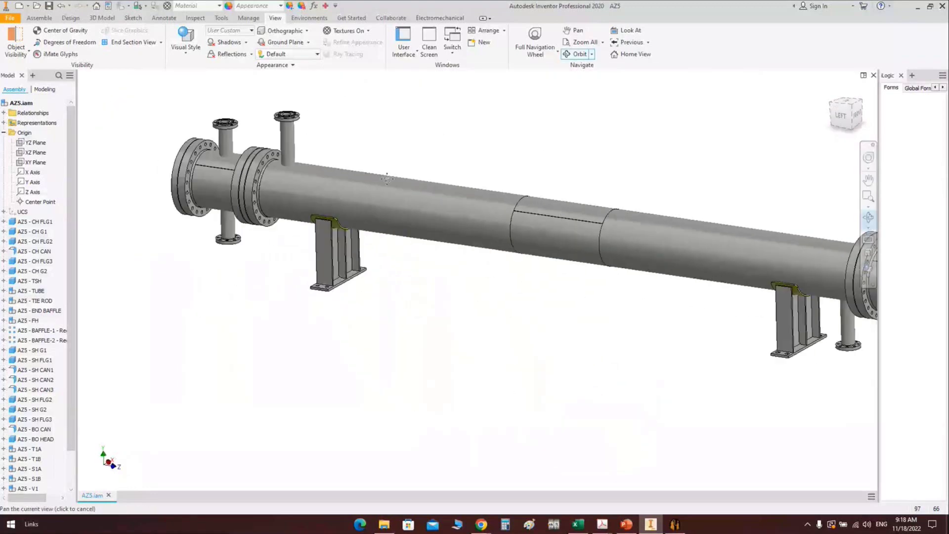
pyautogui.rightClick(480, 160)
pyautogui.click(533, 129)
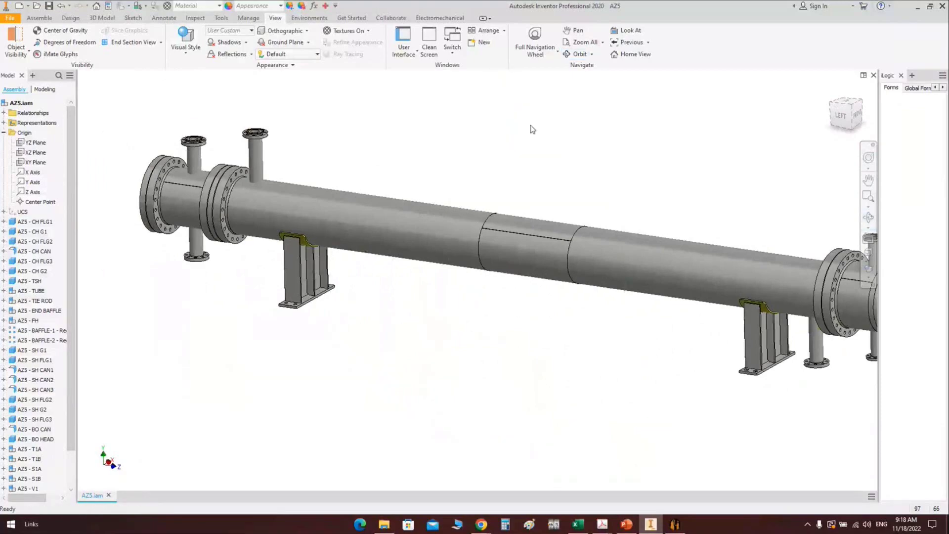
# Add a Lug Type2 element named LUG1 under the CH CAN shell
pyautogui.click(675, 523)
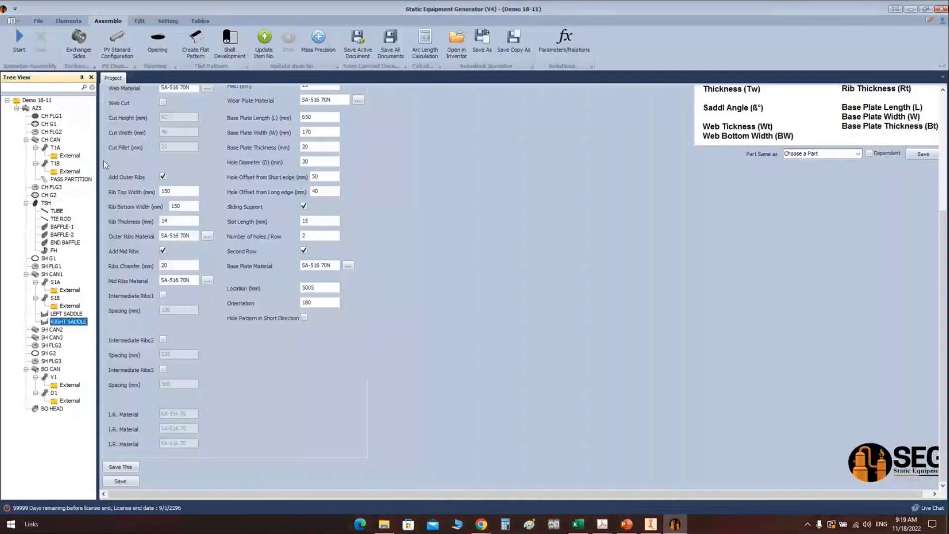
pyautogui.click(53, 142)
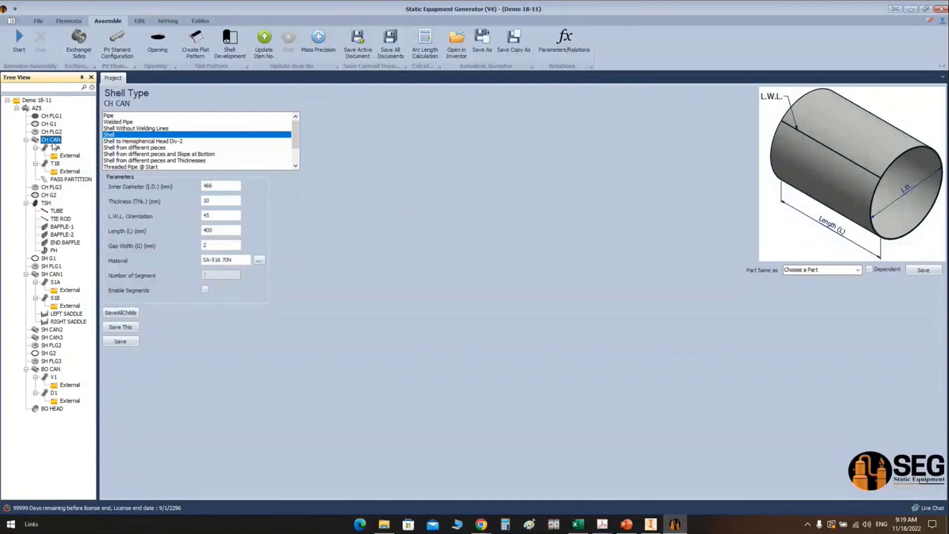
pyautogui.click(68, 20)
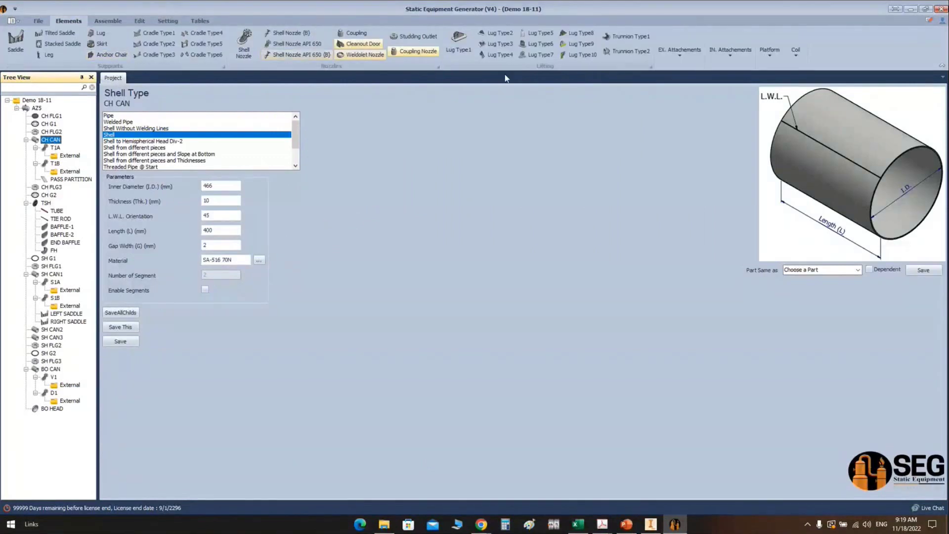
pyautogui.click(500, 32)
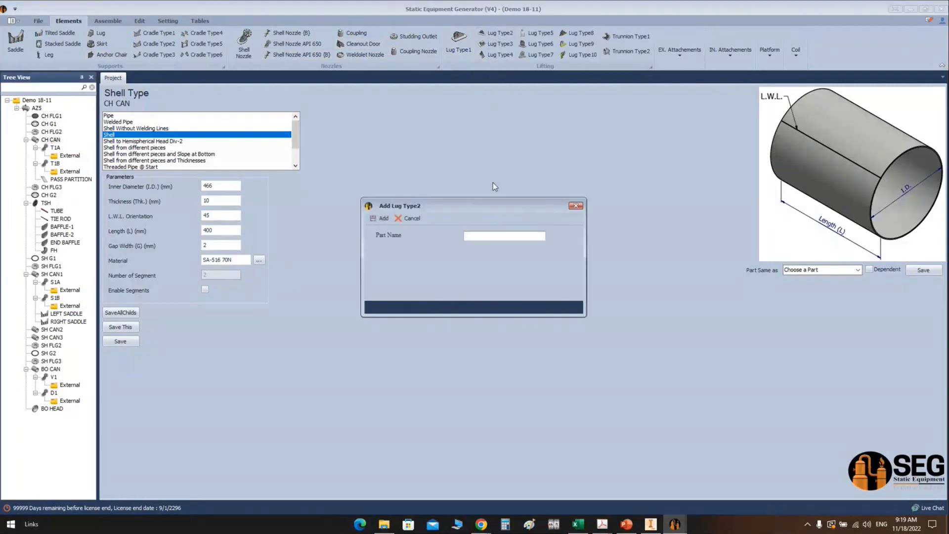
pyautogui.write('LUG1')
pyautogui.press('Return')
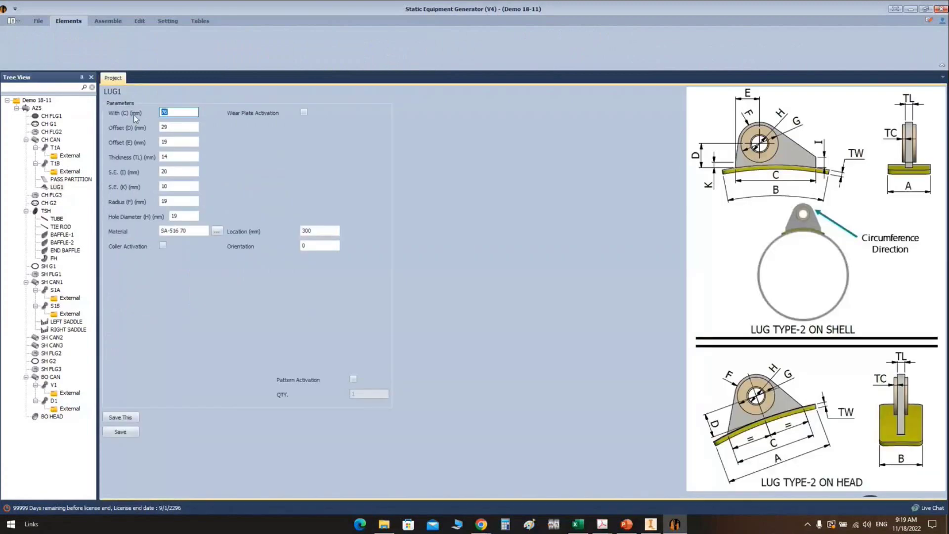
# Enter LUG1 width 190, offsets 110 and 95, S.E. 10 and radius 75
pyautogui.write('190')
pyautogui.press('Tab')
pyautogui.write('110')
pyautogui.press('Tab')
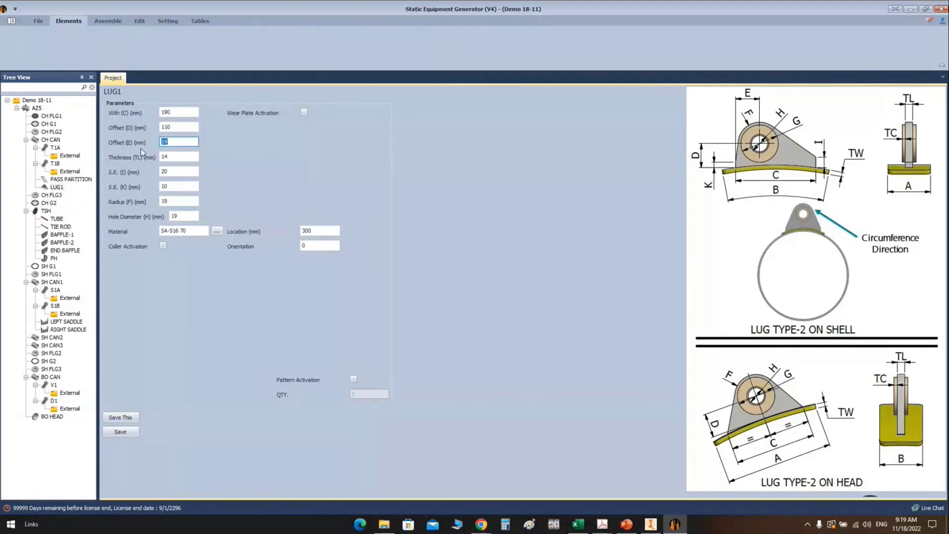
pyautogui.write('95')
pyautogui.press('Tab')
pyautogui.press('Tab')
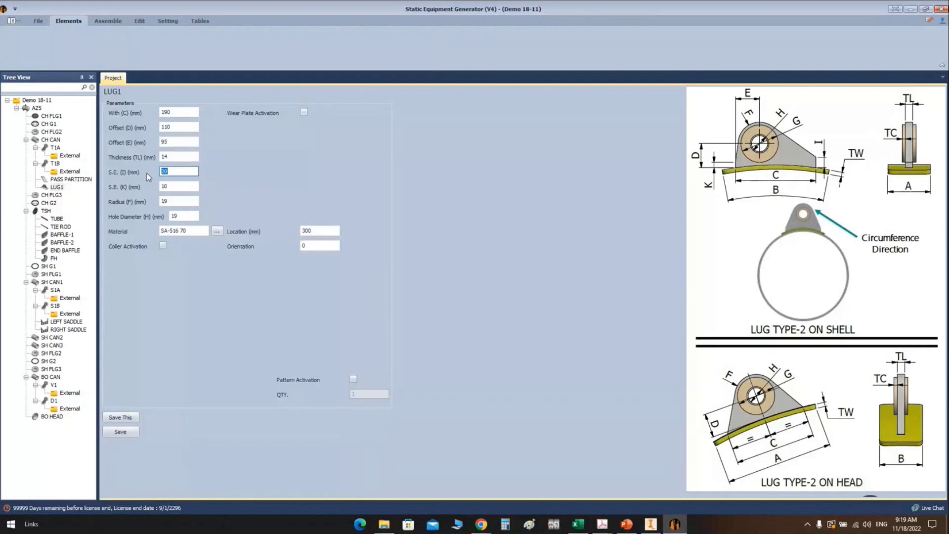
pyautogui.write('10')
pyautogui.press('Tab')
pyautogui.press('Tab')
pyautogui.write('75')
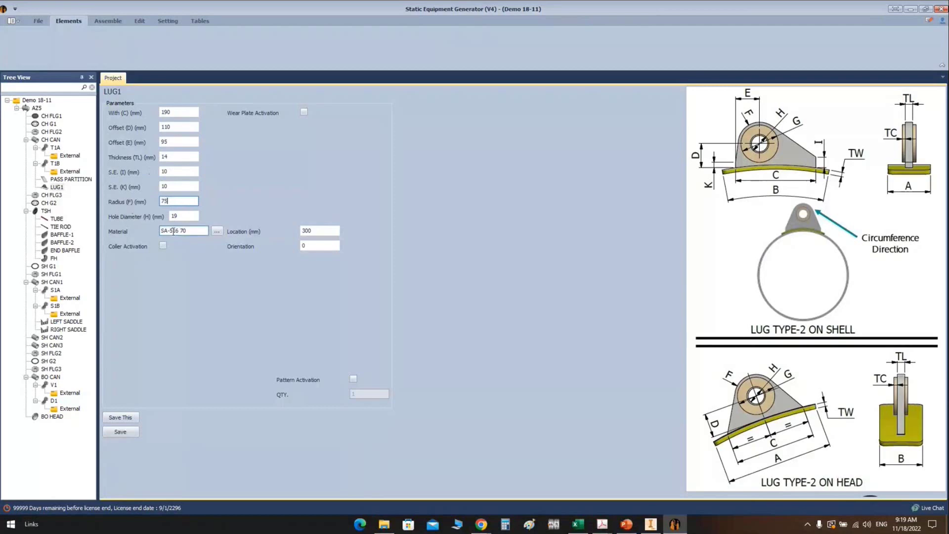
# Set hole diameter 36, material SA-516 70N, location 200 at 45°, and save LUG1
pyautogui.click(185, 218)
pyautogui.moveTo(185, 218); pyautogui.dragTo(148, 221)
pyautogui.write('36')
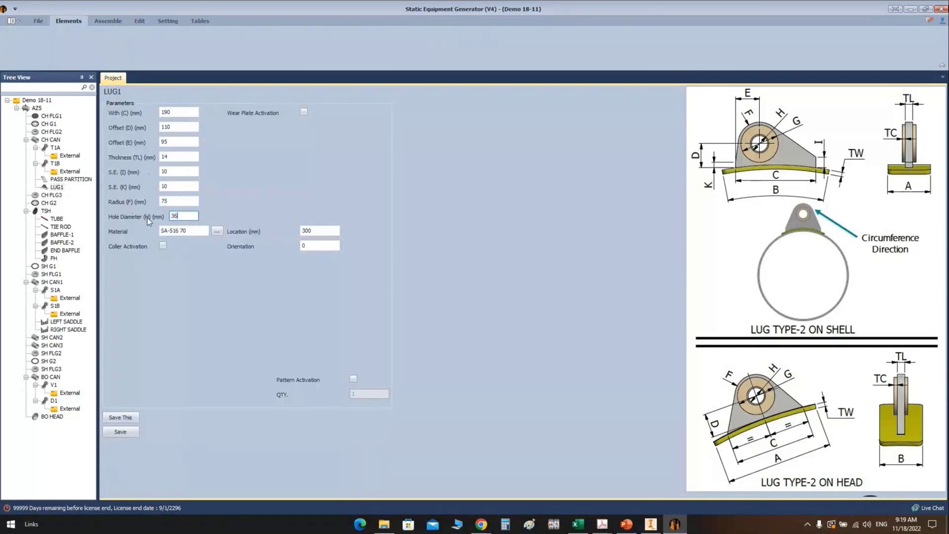
pyautogui.click(190, 231)
pyautogui.write('N')
pyautogui.doubleClick(307, 231)
pyautogui.write('200')
pyautogui.doubleClick(322, 246)
pyautogui.write('45')
pyautogui.click(135, 431)
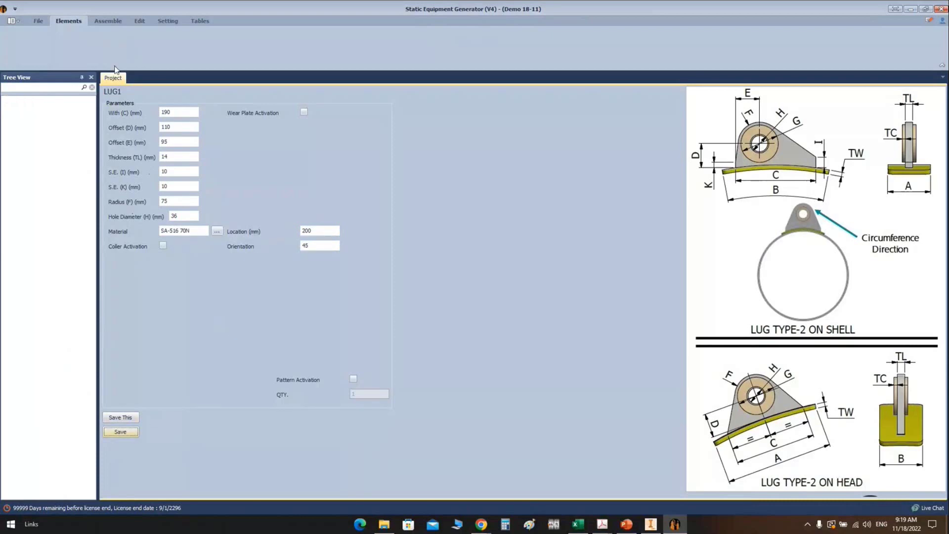
pyautogui.click(118, 20)
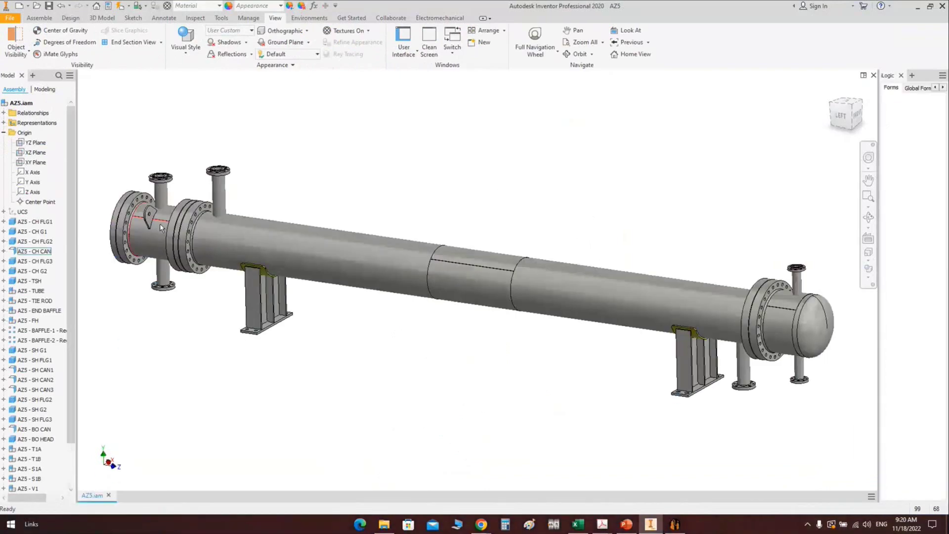
# Zoom and orbit around the channel flange to inspect LUG1, then return to its parameters
pyautogui.scroll(5, 161, 228)
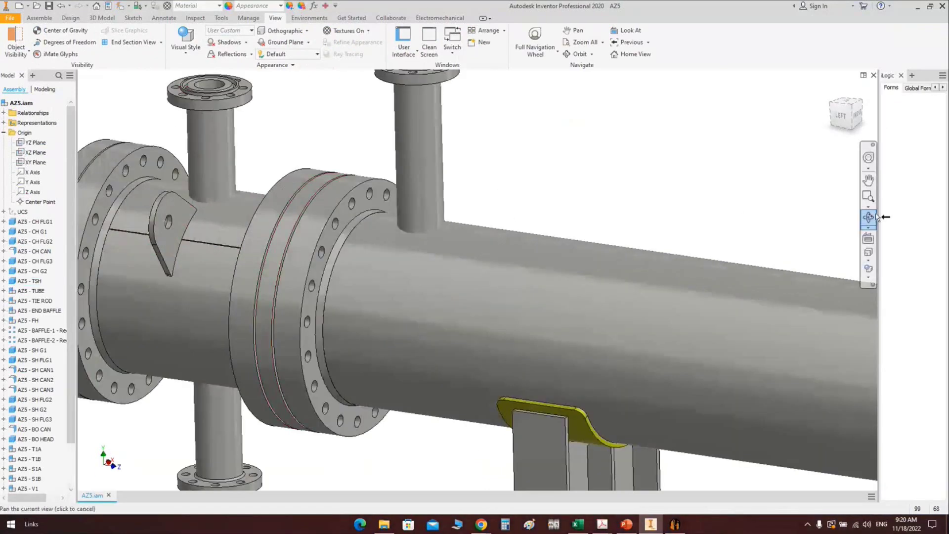
pyautogui.click(868, 216)
pyautogui.moveTo(407, 241); pyautogui.dragTo(409, 206)
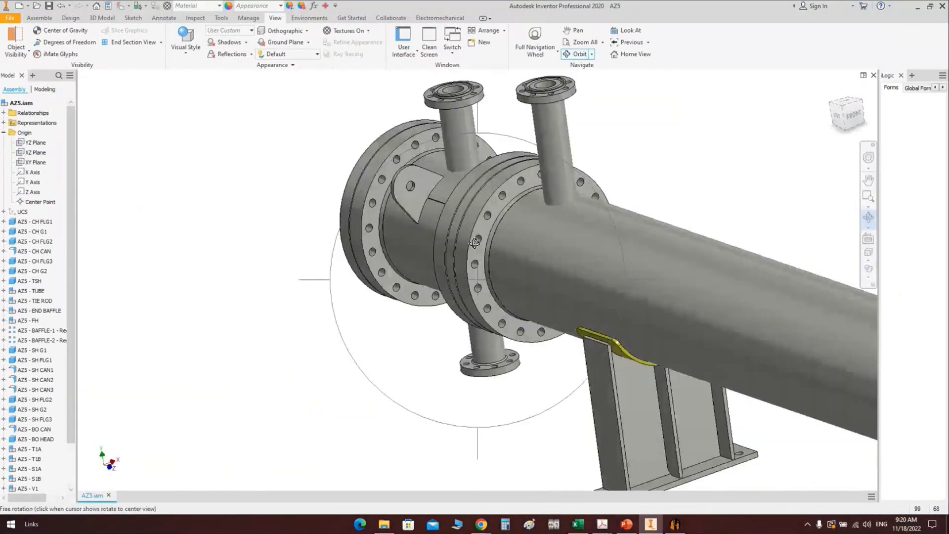
pyautogui.scroll(5, 409, 206)
pyautogui.scroll(-5, 409, 206)
pyautogui.moveTo(493, 288); pyautogui.dragTo(433, 289)
pyautogui.scroll(6, 433, 288)
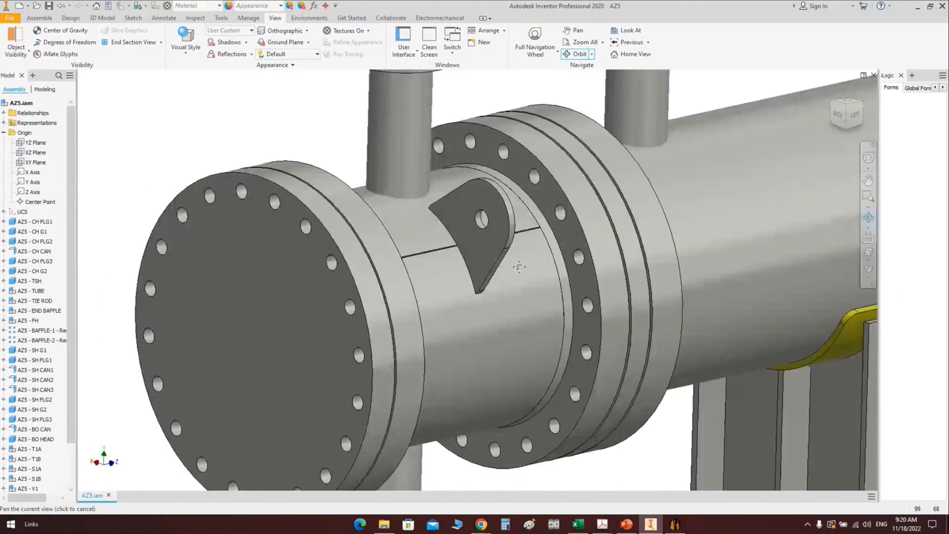
pyautogui.scroll(-2, 462, 291)
pyautogui.scroll(2, 466, 299)
pyautogui.press('Escape')
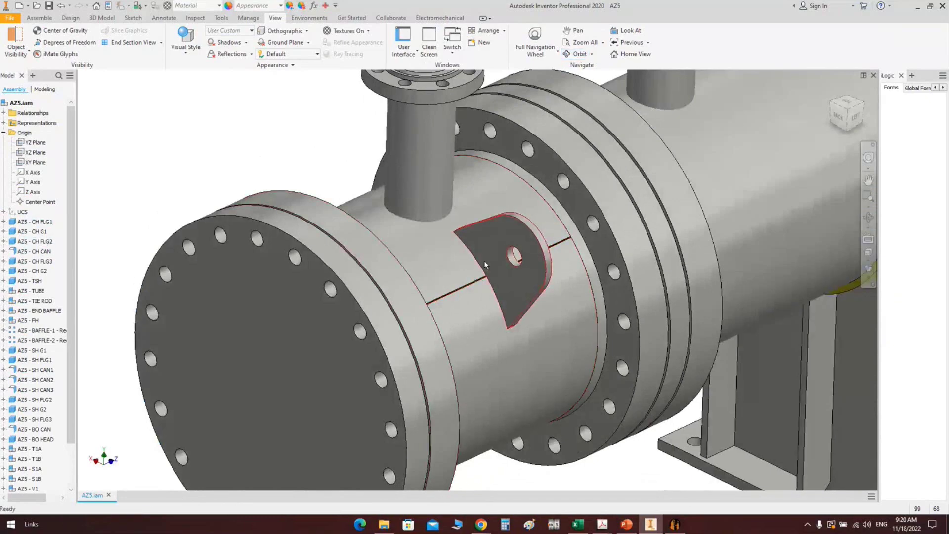
pyautogui.click(676, 525)
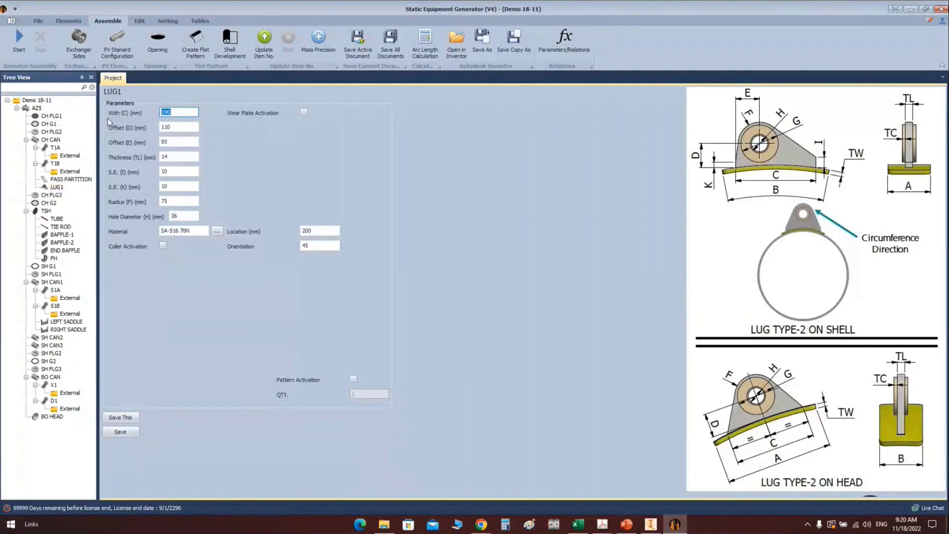
# Resize LUG1 to width 100, offsets 80 and 50, radius 50, and save
pyautogui.write('100')
pyautogui.press('Tab')
pyautogui.write('80')
pyautogui.click(166, 143)
pyautogui.write('0')
pyautogui.click(147, 201)
pyautogui.write('50')
pyautogui.click(179, 219)
pyautogui.click(126, 432)
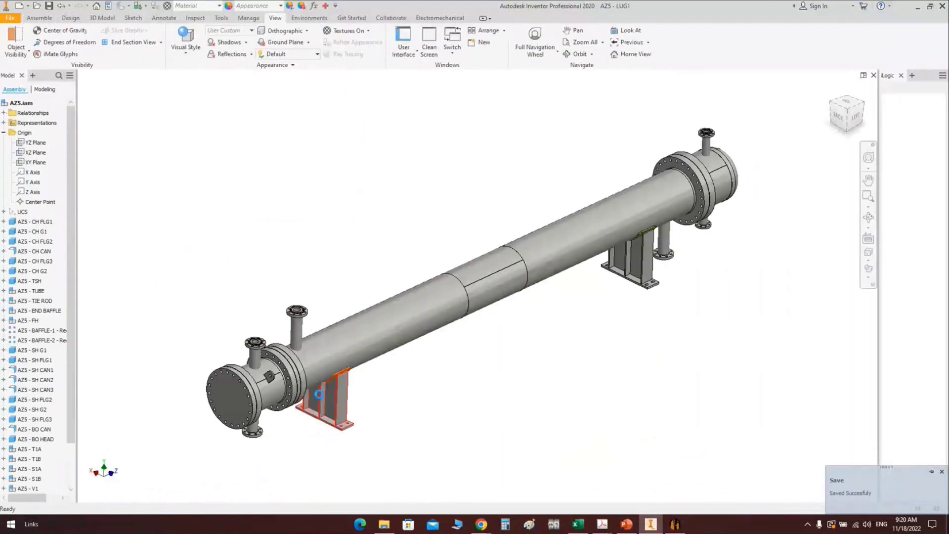
# Zoom, pan and orbit toward the channel end cover to inspect the resized lug
pyautogui.scroll(5, 271, 389)
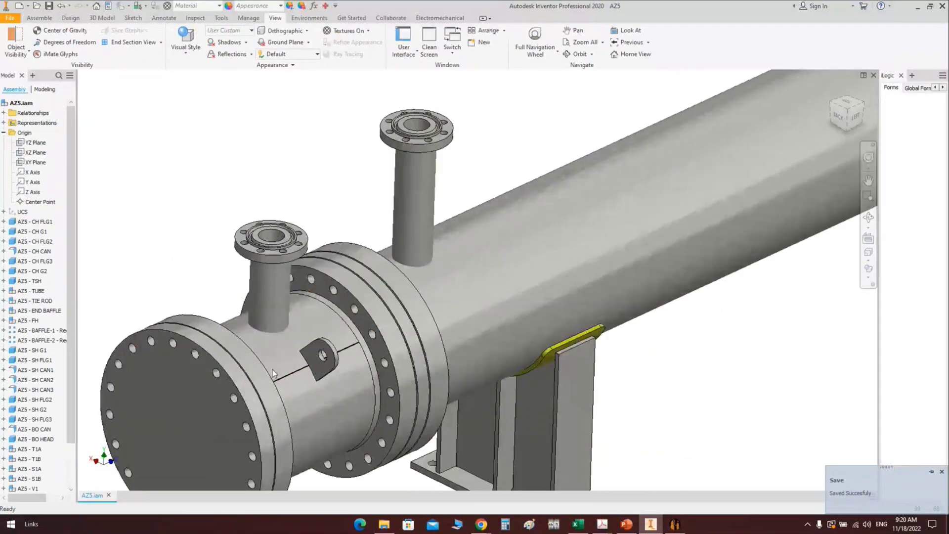
pyautogui.moveTo(272, 374); pyautogui.dragTo(330, 305, button='middle')
pyautogui.scroll(3, 390, 285)
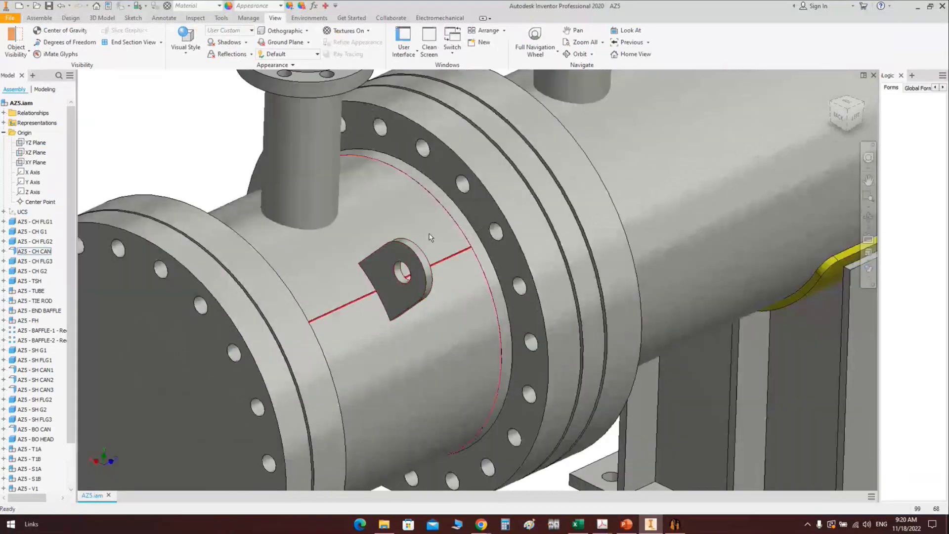
pyautogui.click(868, 218)
pyautogui.scroll(-3, 761, 216)
pyautogui.moveTo(761, 216); pyautogui.dragTo(603, 169)
pyautogui.rightClick(603, 169)
# Give LUG1 a 50 × 120 × 10 wear plate with N material grade and save it
pyautogui.click(540, 165)
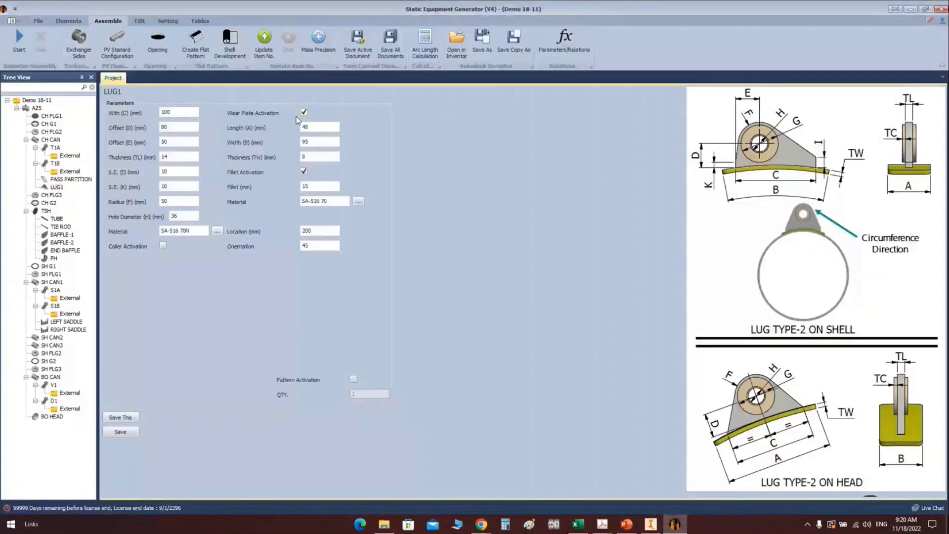
pyautogui.doubleClick(314, 127)
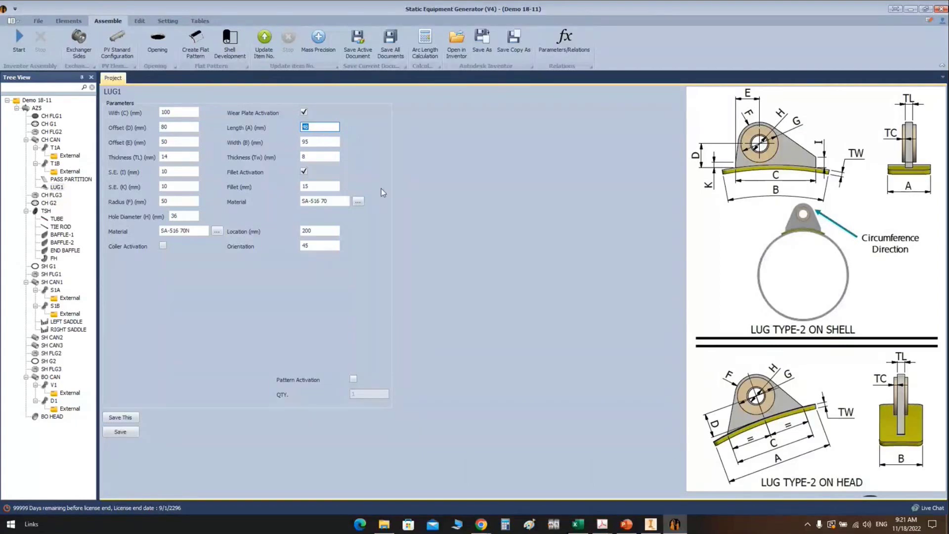
pyautogui.write('50')
pyautogui.press('Tab')
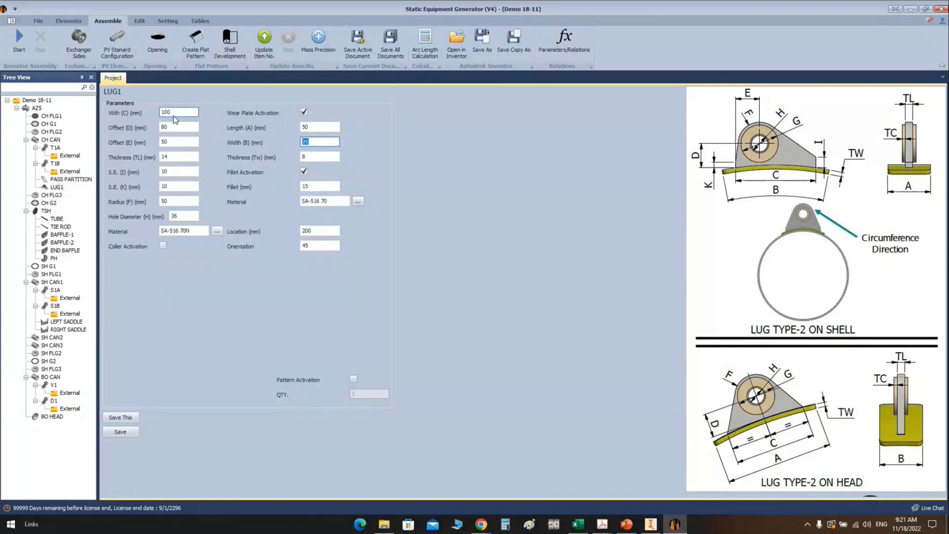
pyautogui.write('120')
pyautogui.click(313, 159)
pyautogui.write('10')
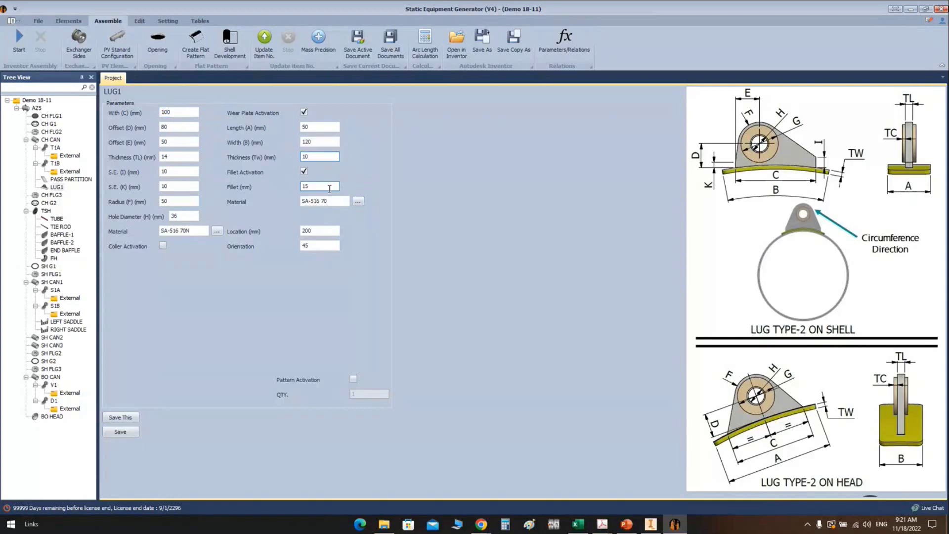
pyautogui.click(333, 200)
pyautogui.write('N')
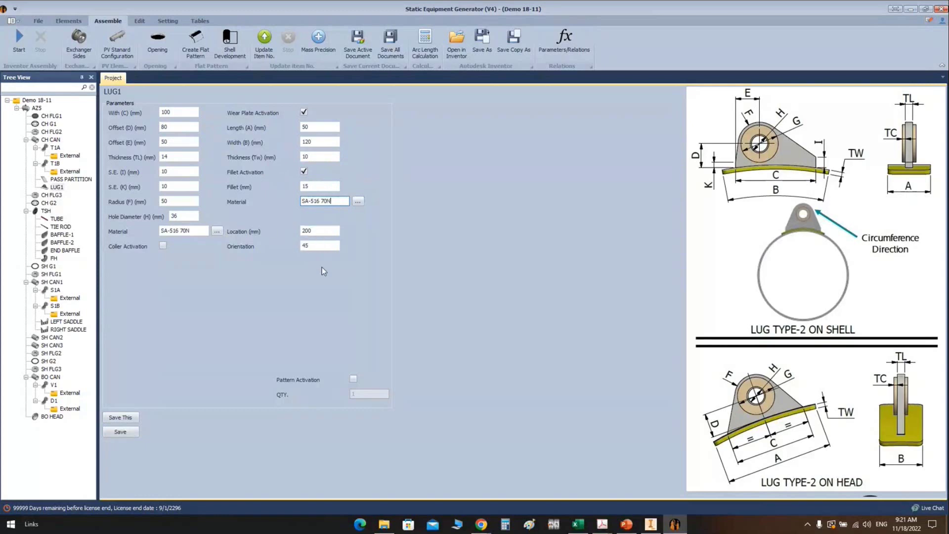
pyautogui.click(124, 435)
pyautogui.click(651, 524)
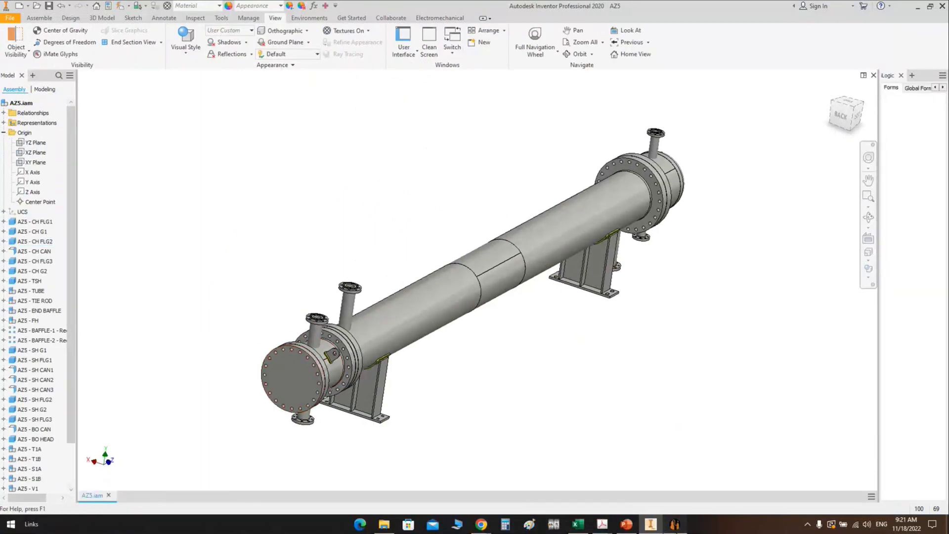
# Inspect the channel weld seam, then set CH CAN L.W.L. orientation to 80 and save
pyautogui.click(650, 526)
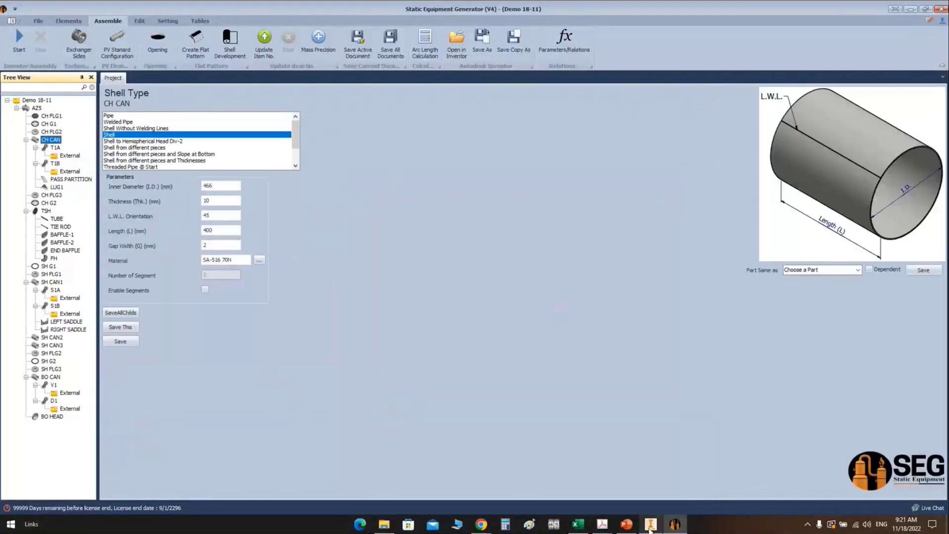
pyautogui.click(650, 526)
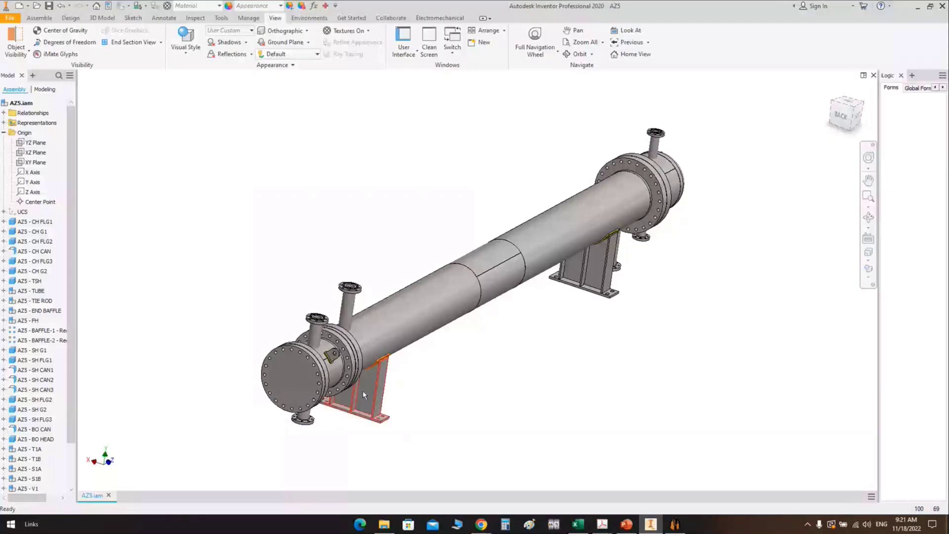
pyautogui.keyDown('shift'); pyautogui.moveTo(363, 395); pyautogui.dragTo(426, 309, button='middle'); pyautogui.keyUp('shift')
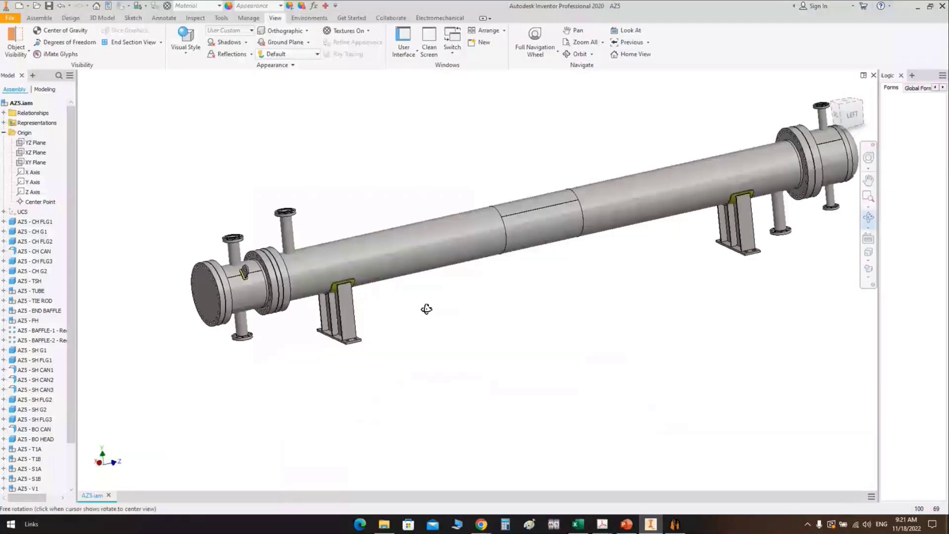
pyautogui.press('F4')
pyautogui.scroll(5, 356, 183)
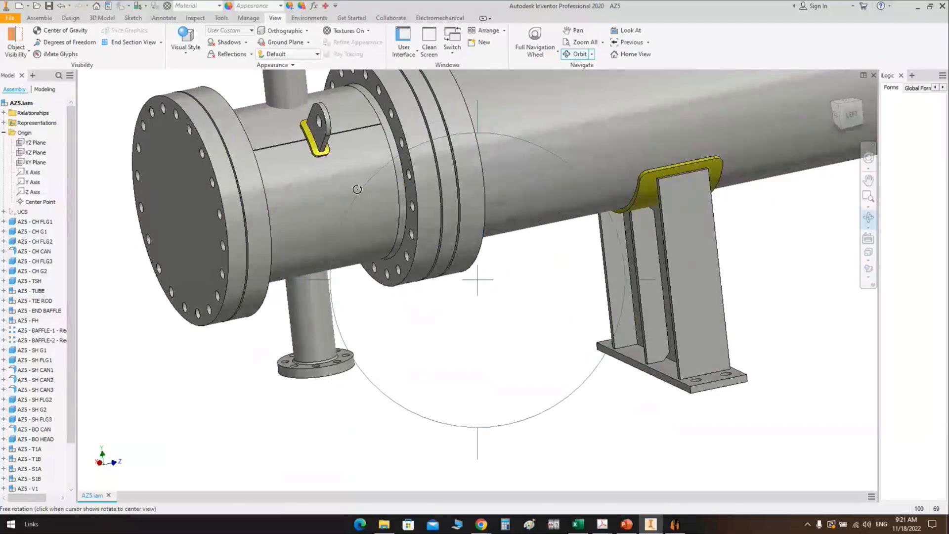
pyautogui.moveTo(356, 190); pyautogui.dragTo(380, 219)
pyautogui.press('Escape')
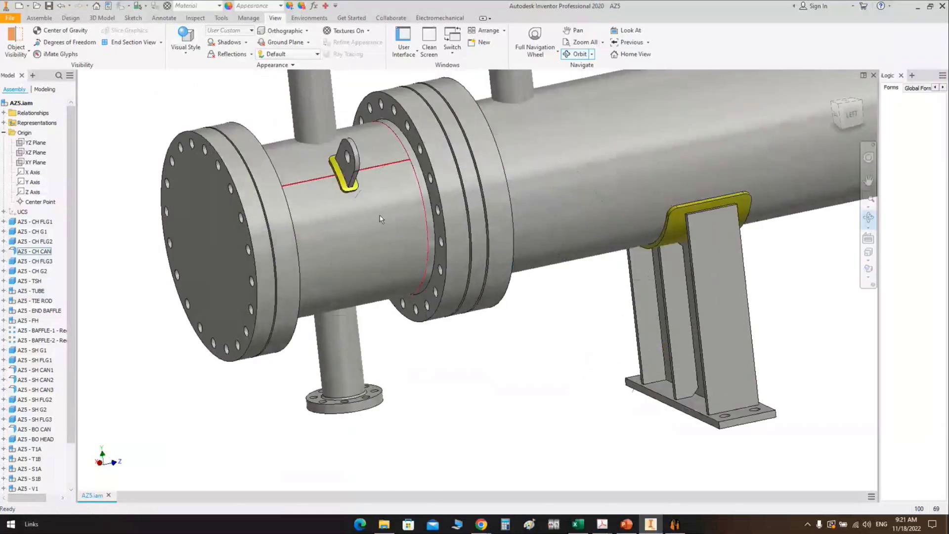
pyautogui.hotkey('alt', 'Tab')
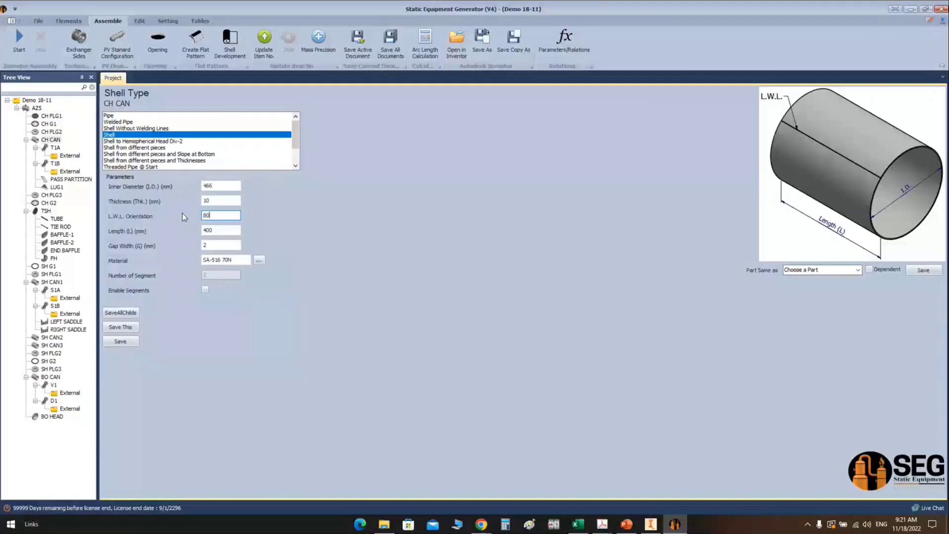
pyautogui.press('Return')
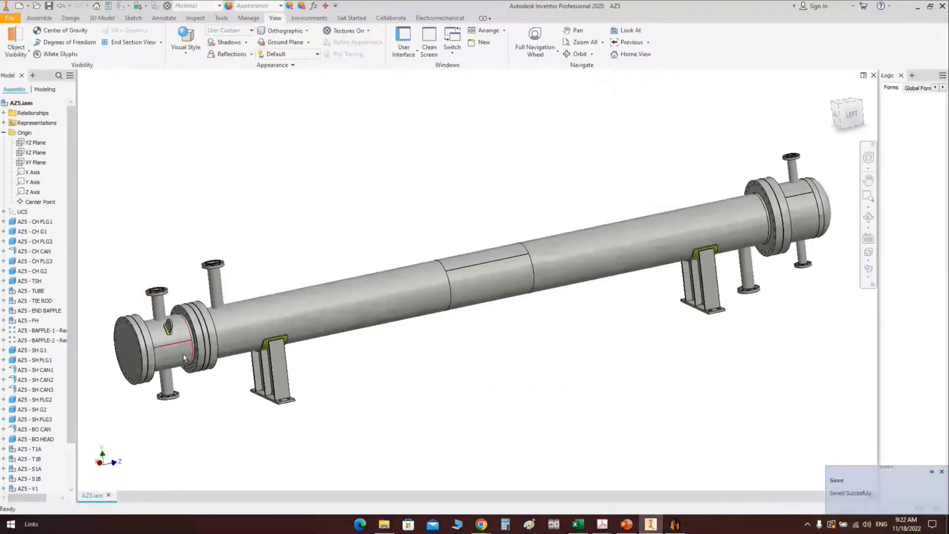
# Create a YZ-plane half section offset to -131.500 mm at the left flange face
pyautogui.scroll(3, 174, 341)
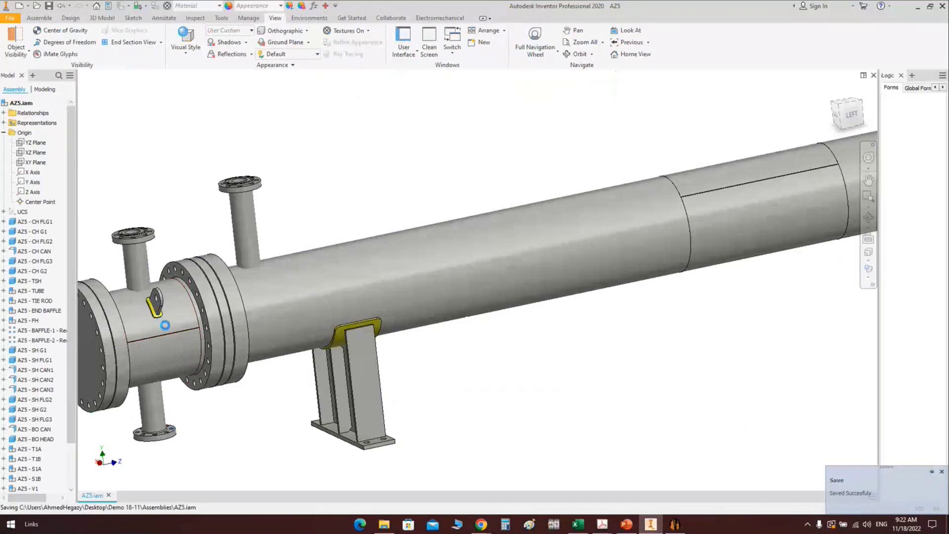
pyautogui.scroll(-4, 166, 338)
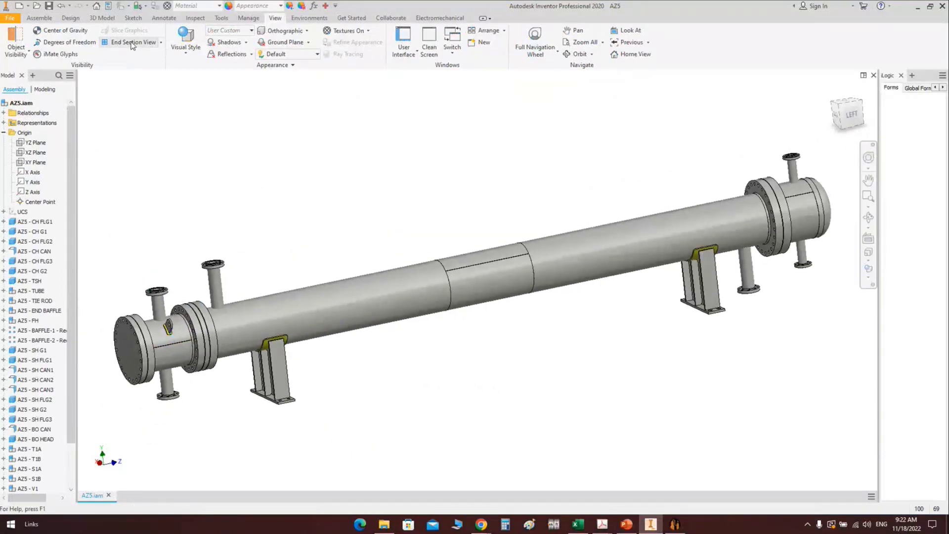
pyautogui.click(161, 42)
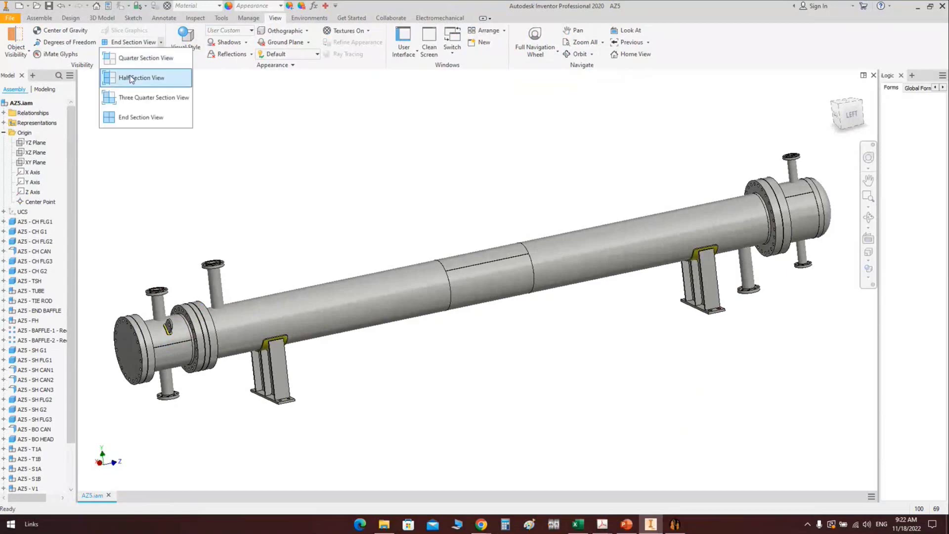
pyautogui.click(131, 78)
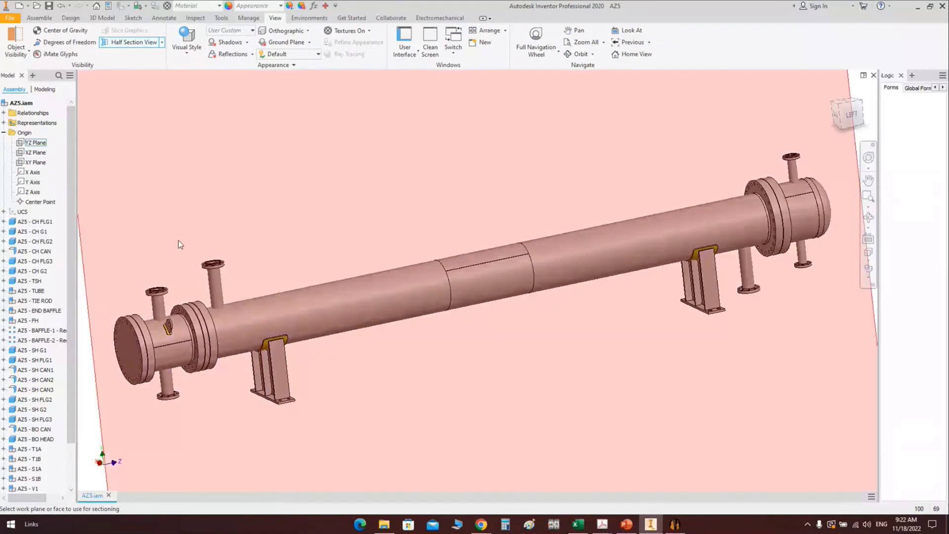
pyautogui.click(179, 240)
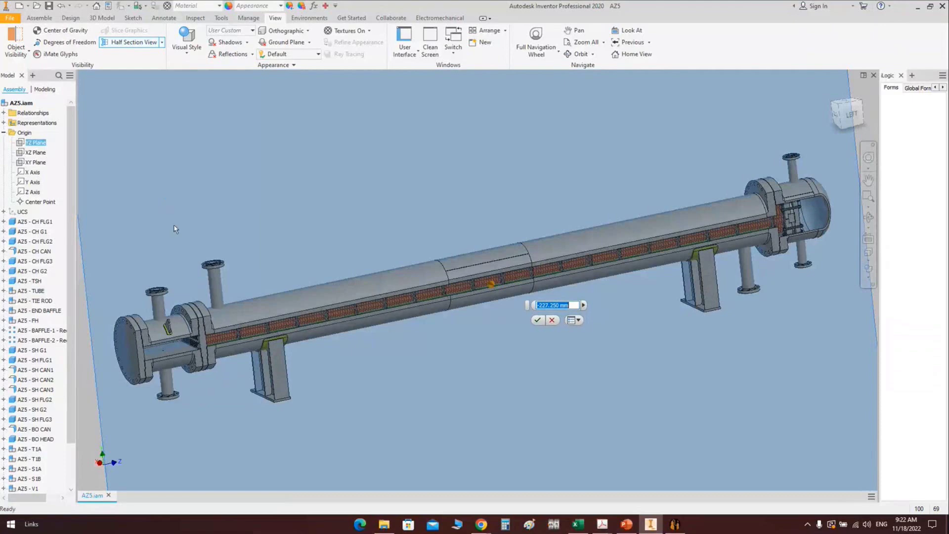
pyautogui.scroll(8, 177, 336)
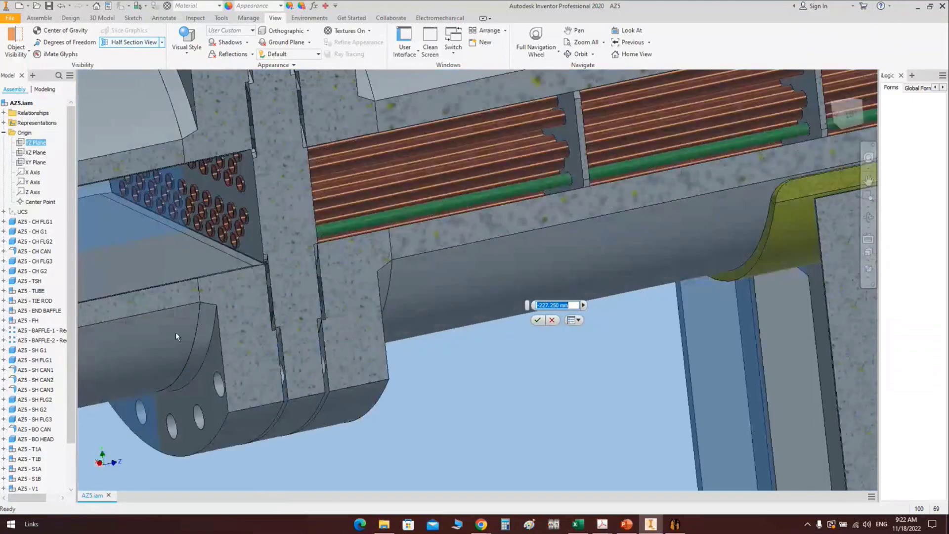
pyautogui.scroll(-3, 568, 330)
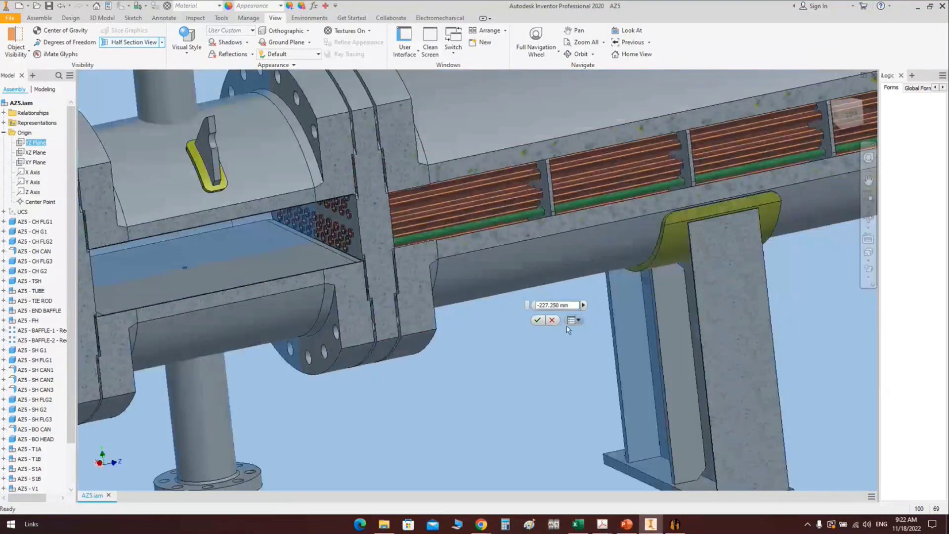
pyautogui.scroll(-5, 568, 330)
pyautogui.click(182, 246)
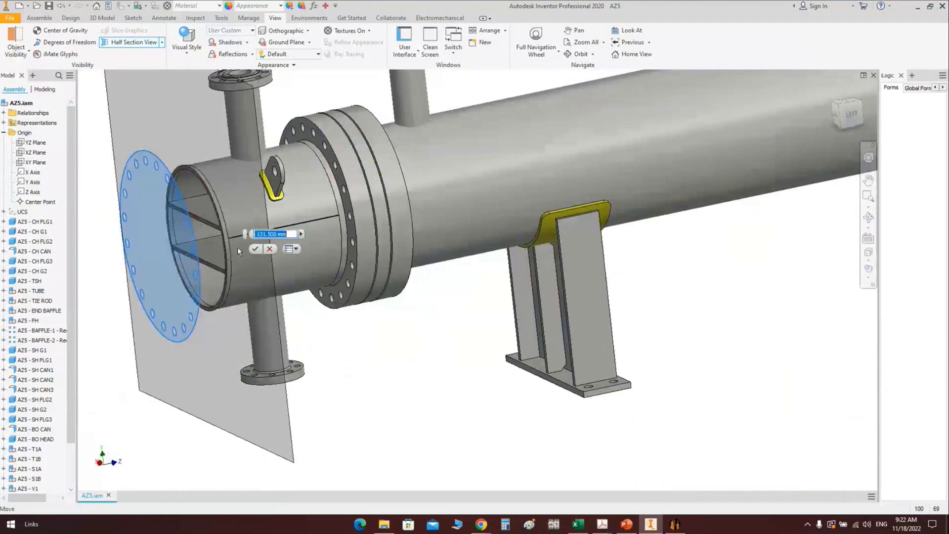
pyautogui.click(255, 249)
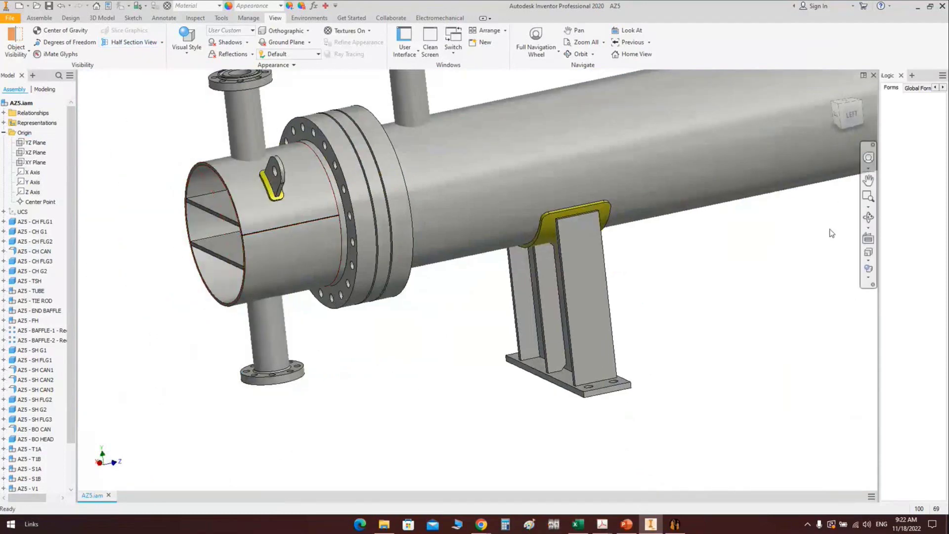
# Orbit and zoom the view to face the channel opening
pyautogui.click(868, 217)
pyautogui.moveTo(430, 277); pyautogui.dragTo(498, 239)
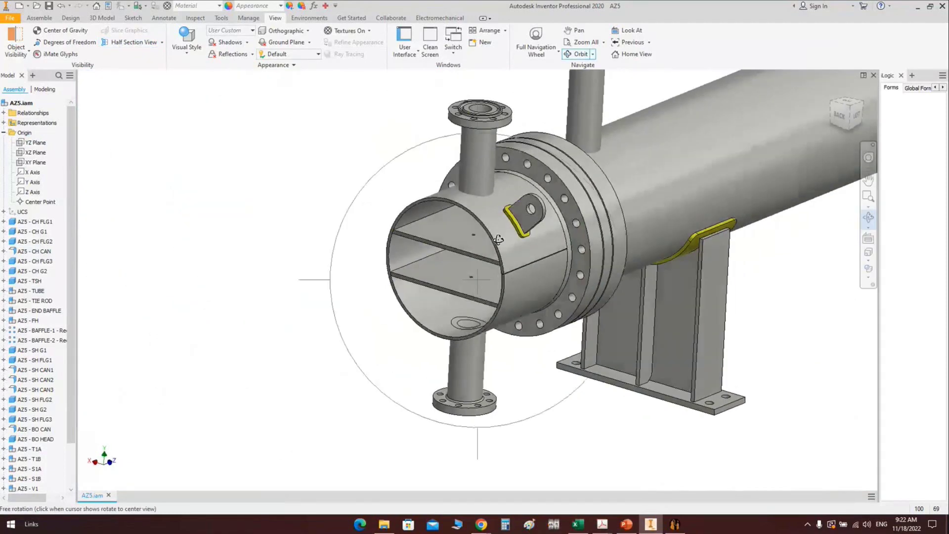
pyautogui.scroll(5, 523, 267)
pyautogui.scroll(3, 552, 295)
pyautogui.scroll(-3, 359, 199)
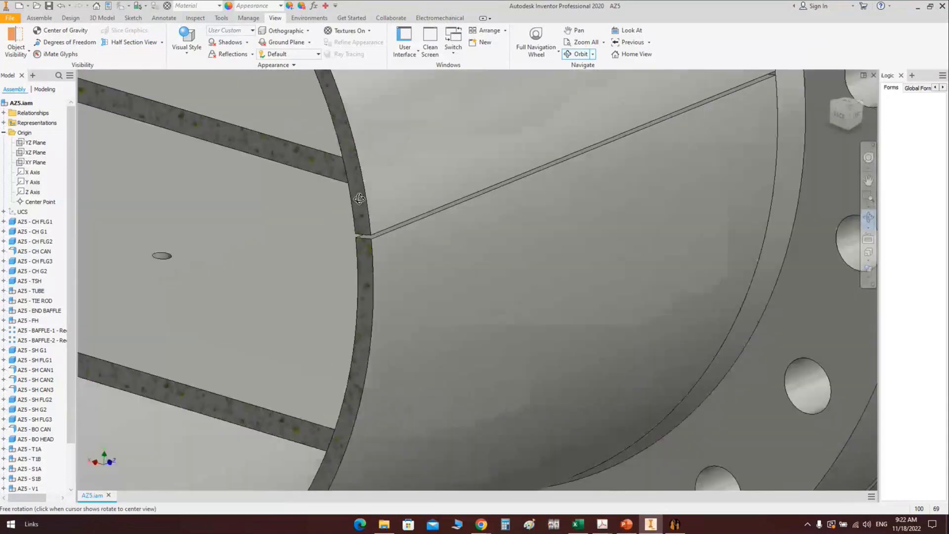
pyautogui.scroll(-2, 403, 247)
pyautogui.scroll(-2, 403, 247)
pyautogui.scroll(5, 346, 277)
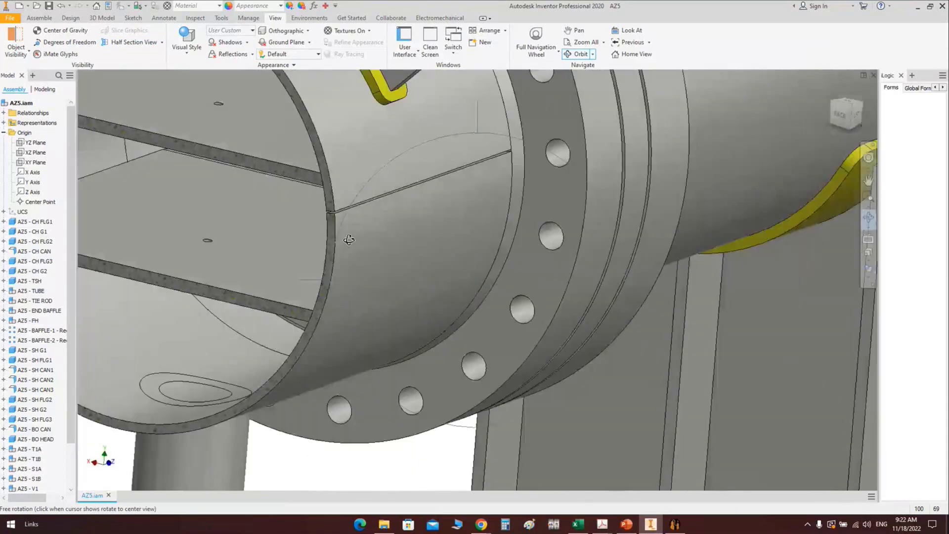
pyautogui.press('Escape')
# Measure the weld seam edge to the partition plate edge, reading a 26.978 mm gap
pyautogui.click(221, 18)
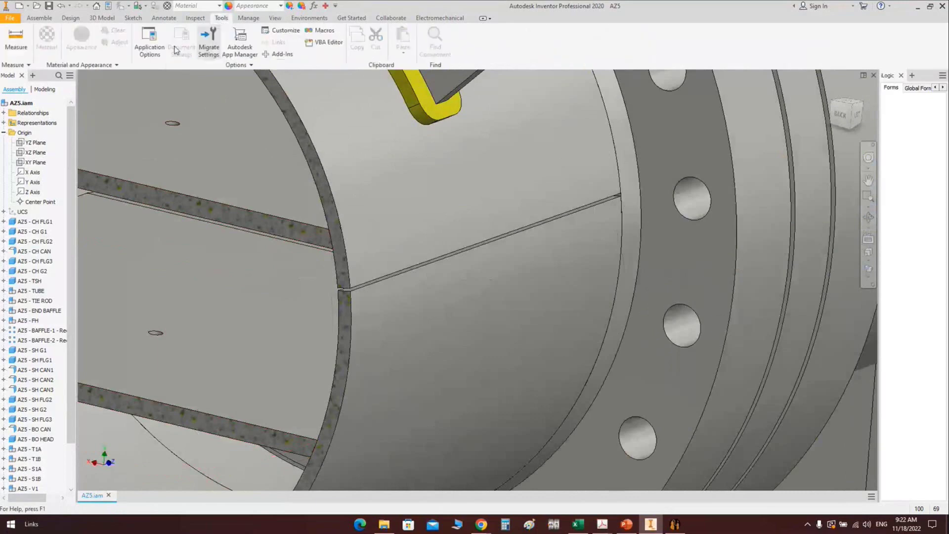
pyautogui.click(6, 37)
pyautogui.scroll(3, 346, 294)
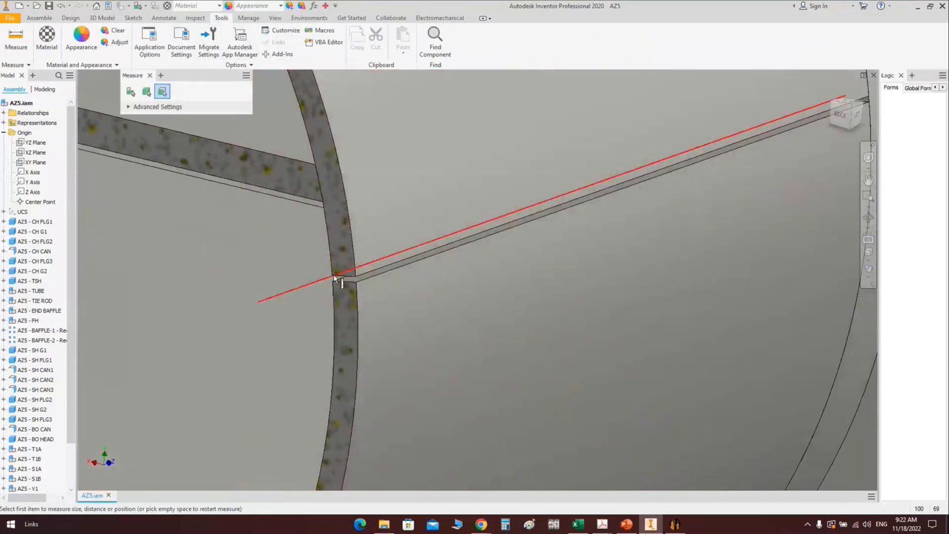
pyautogui.click(333, 274)
pyautogui.click(325, 204)
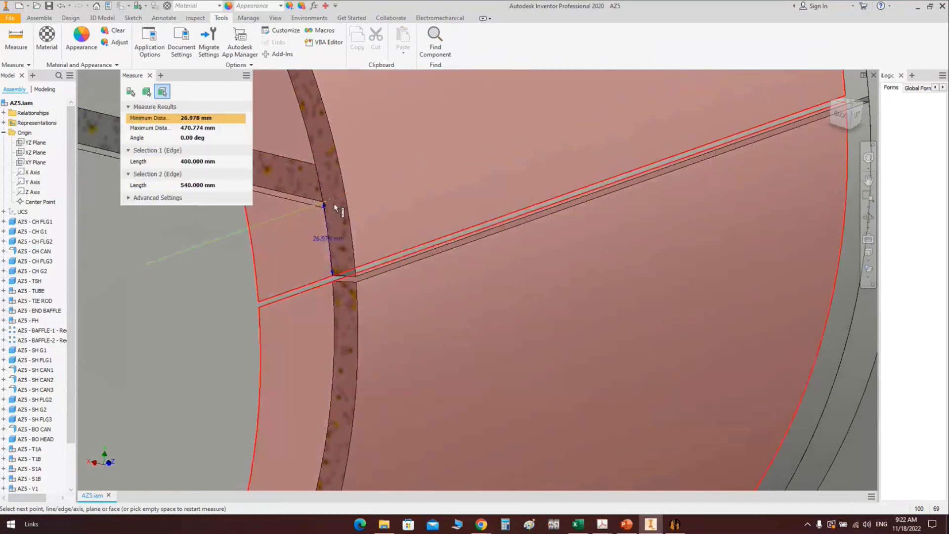
pyautogui.scroll(2, 330, 244)
pyautogui.scroll(-4, 330, 244)
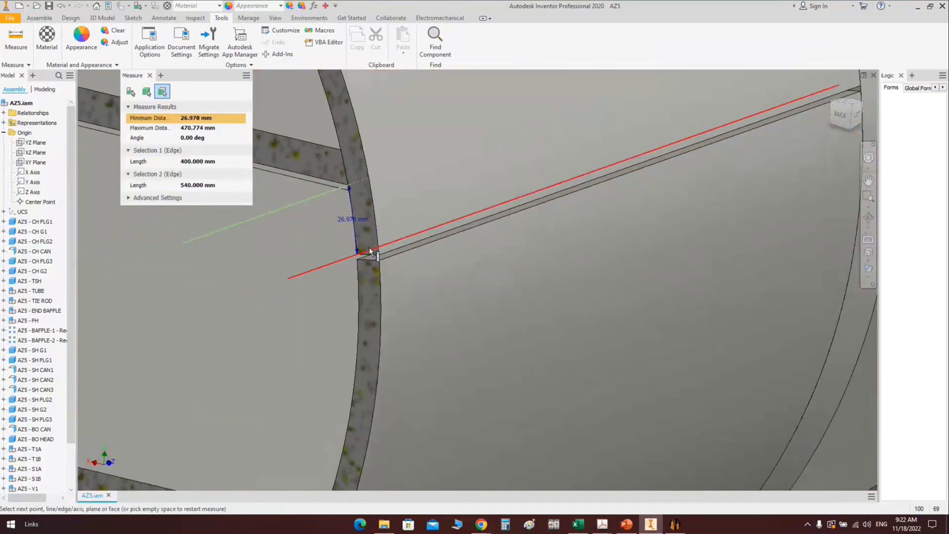
pyautogui.scroll(-4, 371, 250)
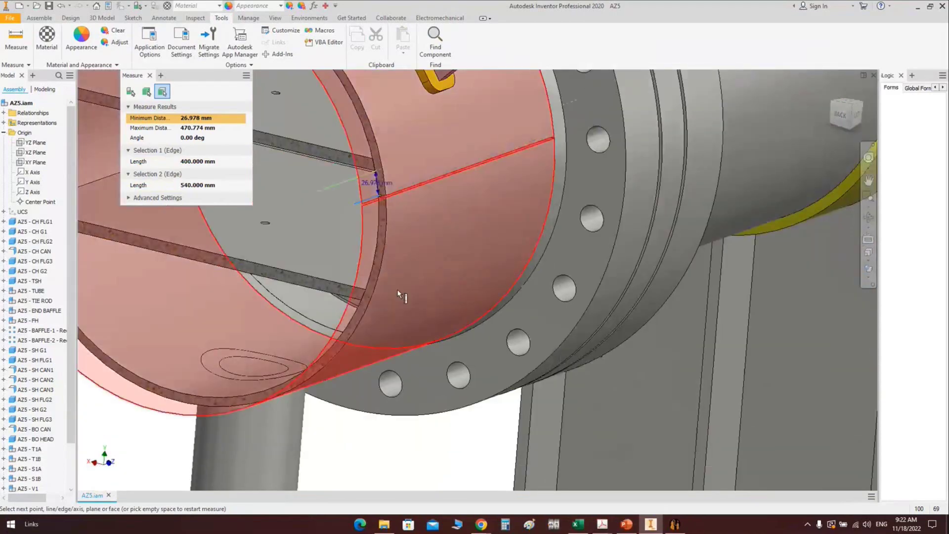
pyautogui.click(149, 76)
# Orbit the assembly to an oblique view of the shell, tube sheet and flange
pyautogui.click(846, 118)
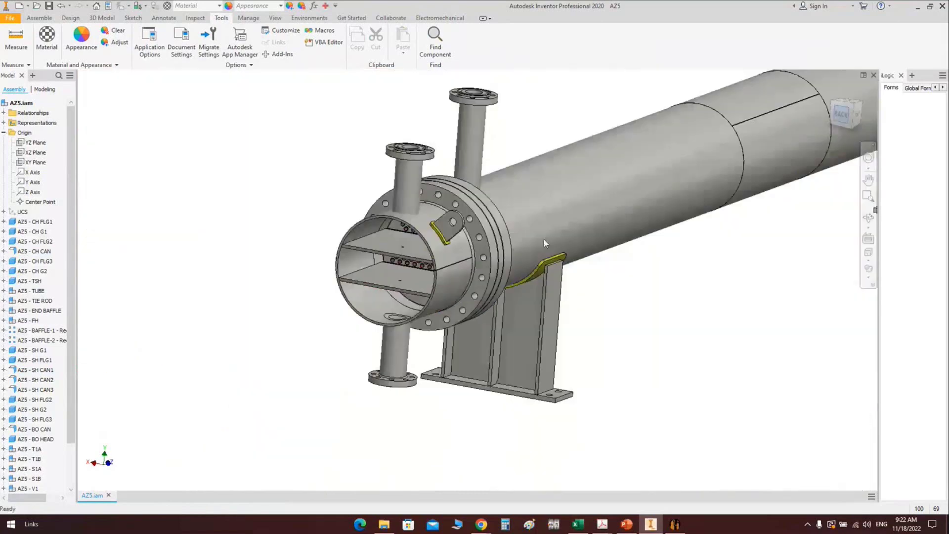
pyautogui.scroll(5, 521, 220)
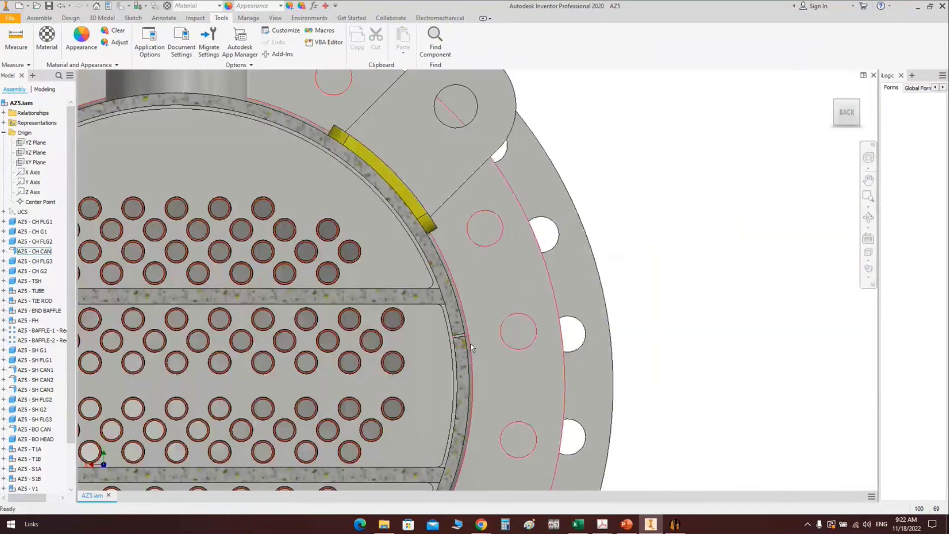
pyautogui.scroll(-5, 475, 257)
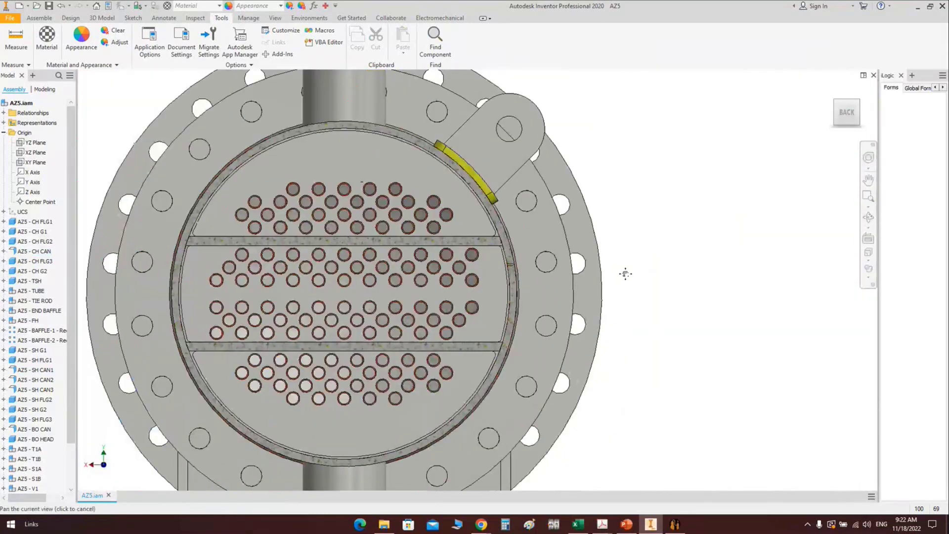
pyautogui.keyDown('shift'); pyautogui.moveTo(625, 274); pyautogui.dragTo(363, 310, button='middle'); pyautogui.keyUp('shift')
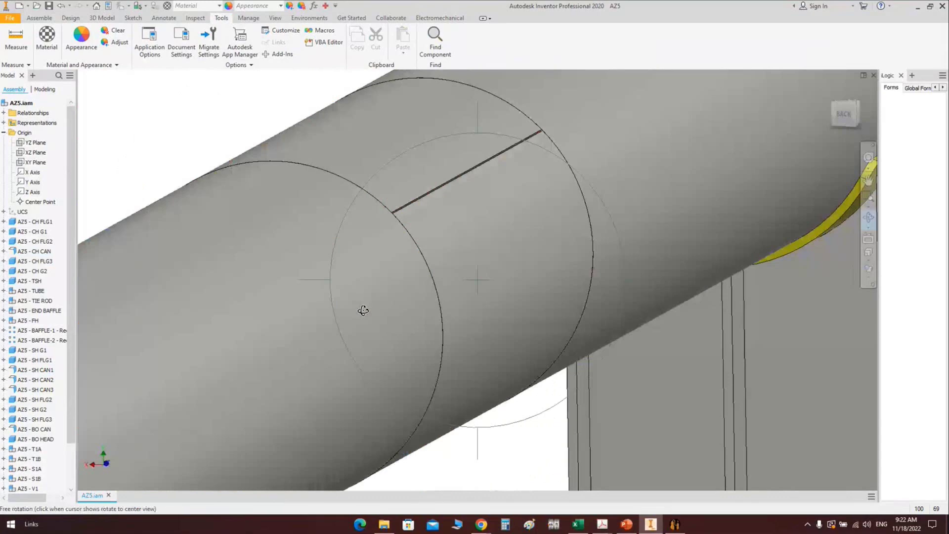
pyautogui.moveTo(362, 310); pyautogui.dragTo(432, 202)
pyautogui.rightClick(433, 202)
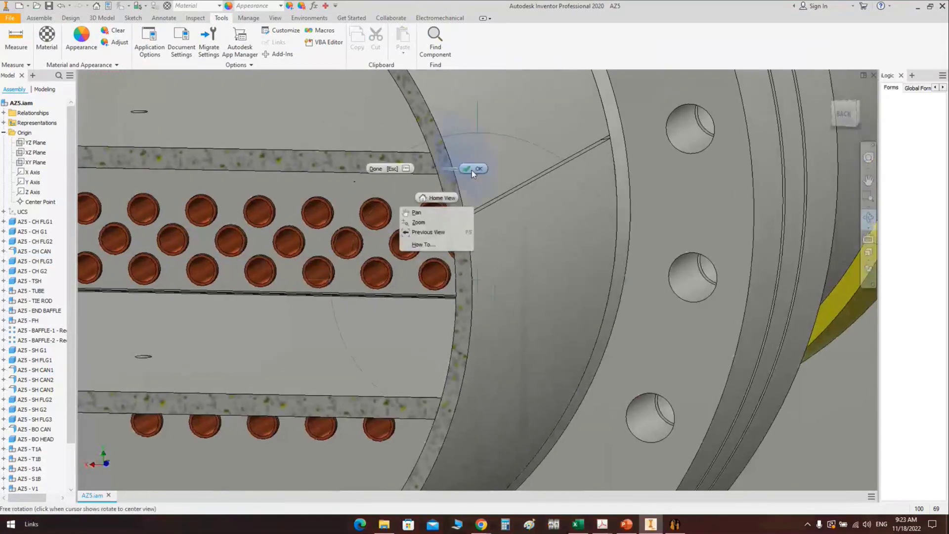
pyautogui.click(471, 170)
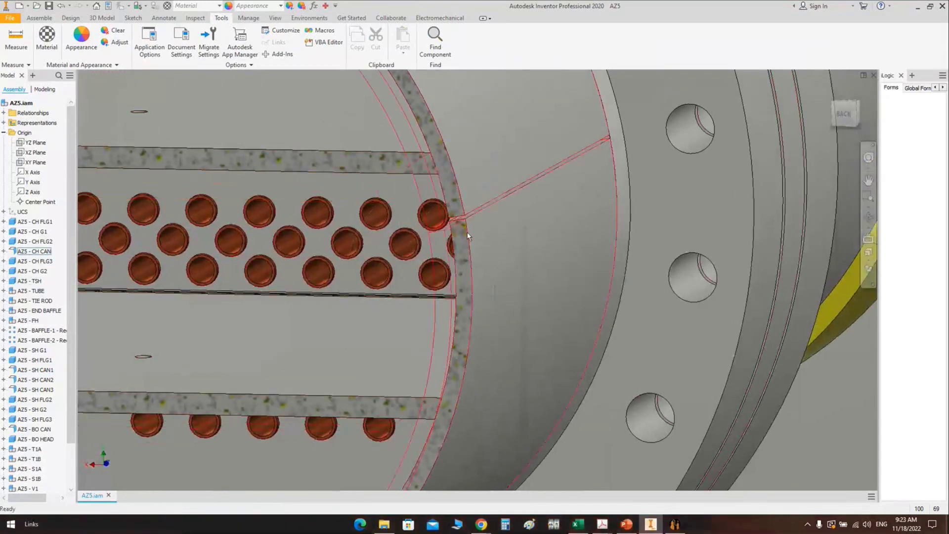
pyautogui.scroll(-5, 468, 236)
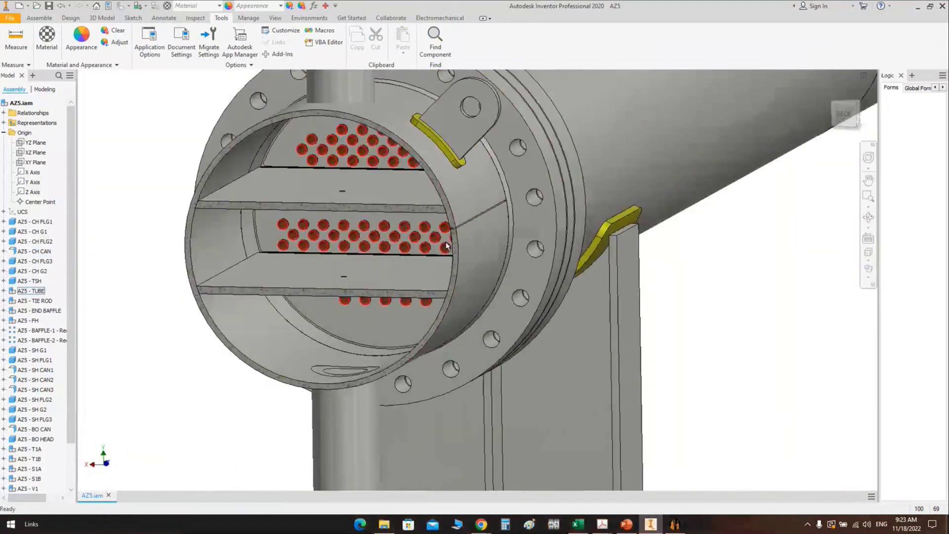
pyautogui.moveTo(446, 242); pyautogui.dragTo(441, 265, button='middle')
# End the half section view so the whole uncut heat exchanger shows
pyautogui.click(275, 18)
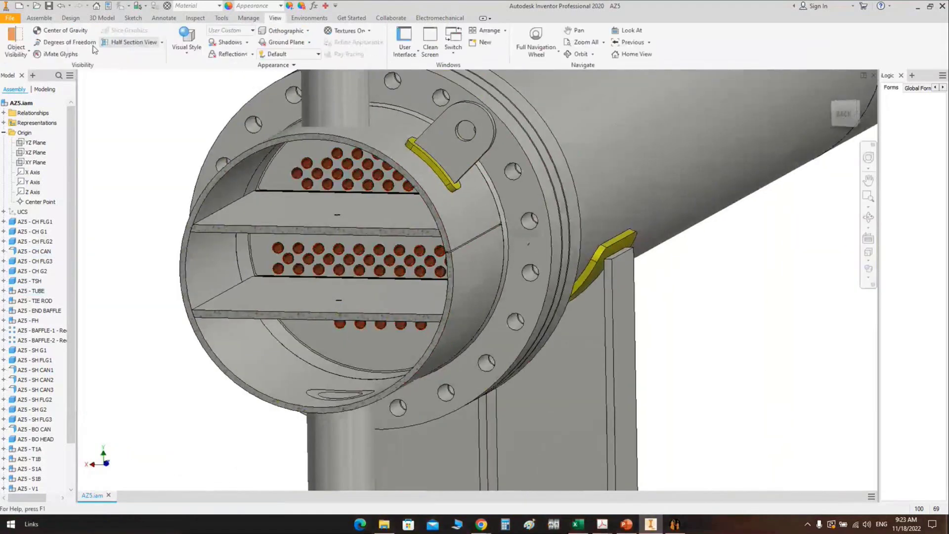
pyautogui.click(162, 43)
pyautogui.click(137, 123)
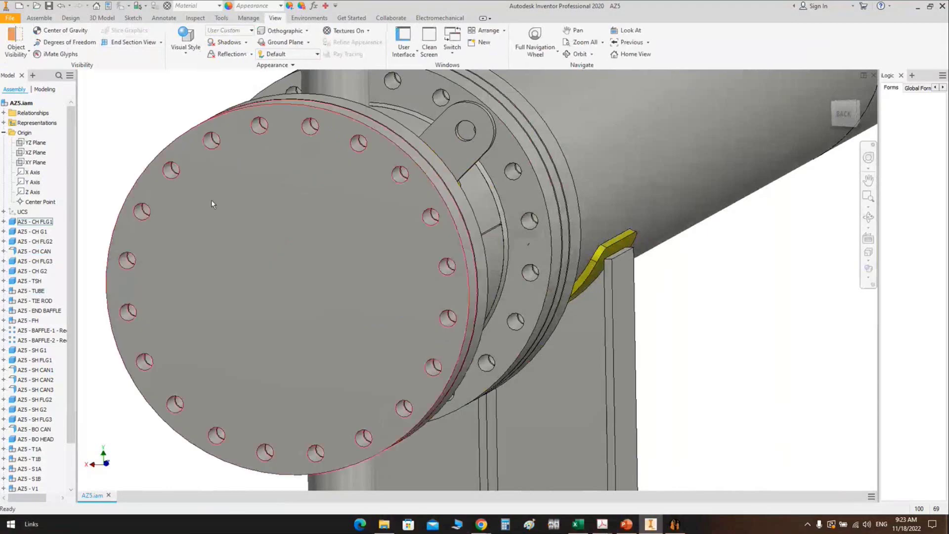
pyautogui.scroll(-3, 211, 202)
# Orbit and pan to the channel's lifting lug, collapsing the Origin folder
pyautogui.click(869, 217)
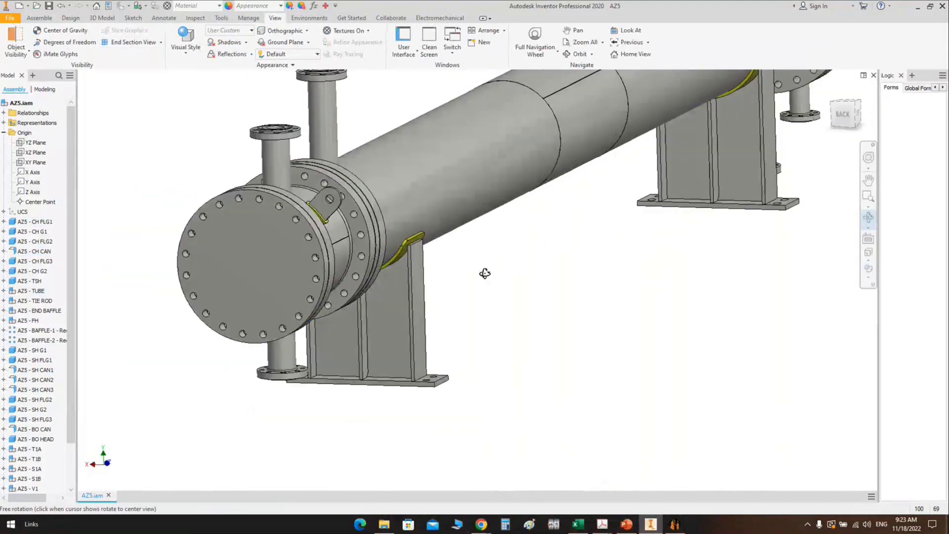
pyautogui.moveTo(485, 273); pyautogui.dragTo(445, 270)
pyautogui.scroll(4, 445, 270)
pyautogui.rightClick(393, 218)
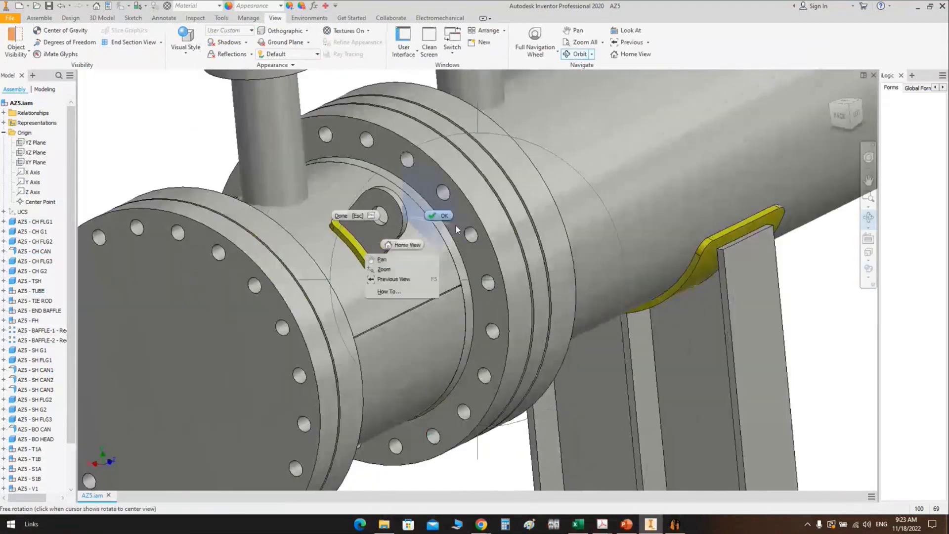
pyautogui.click(456, 226)
pyautogui.moveTo(395, 248); pyautogui.dragTo(528, 268, button='middle')
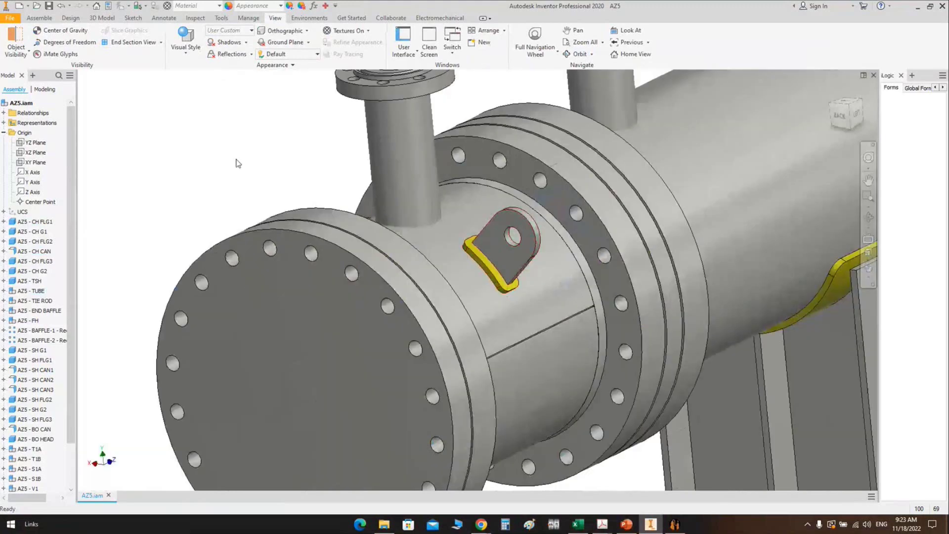
pyautogui.click(4, 132)
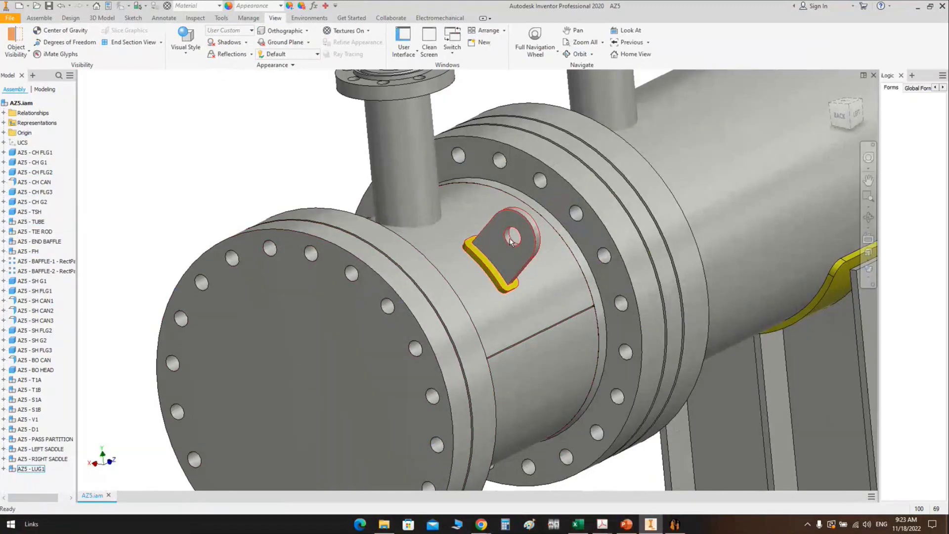
pyautogui.moveTo(526, 257)
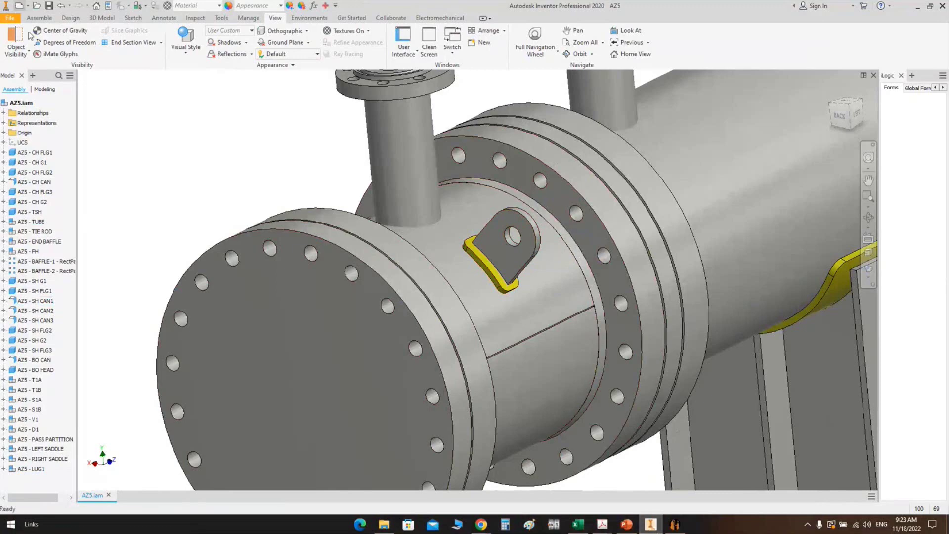
# Create a new part from the SEG Items Templete > Crosby Shackles 'G-2150 and S-2150' template
pyautogui.hotkey('ctrl', 'n')
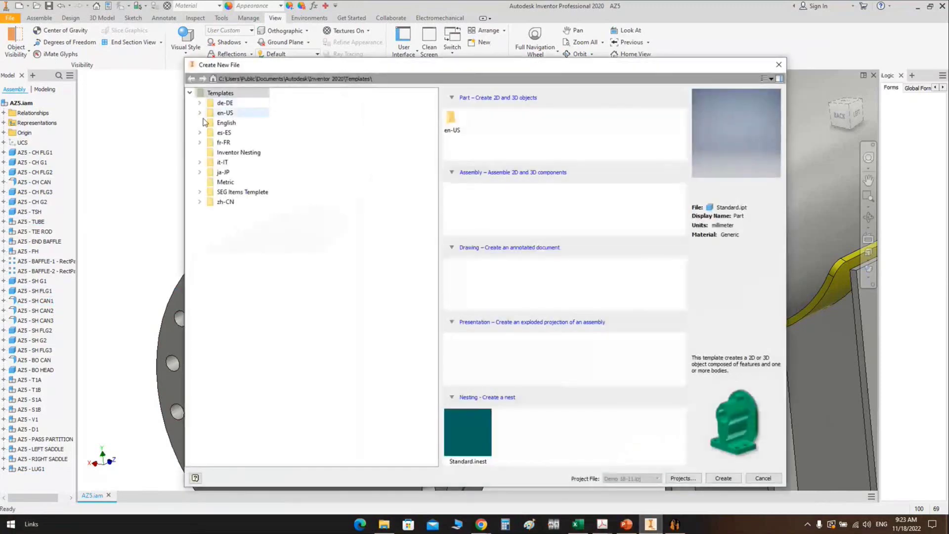
pyautogui.click(223, 193)
pyautogui.click(200, 192)
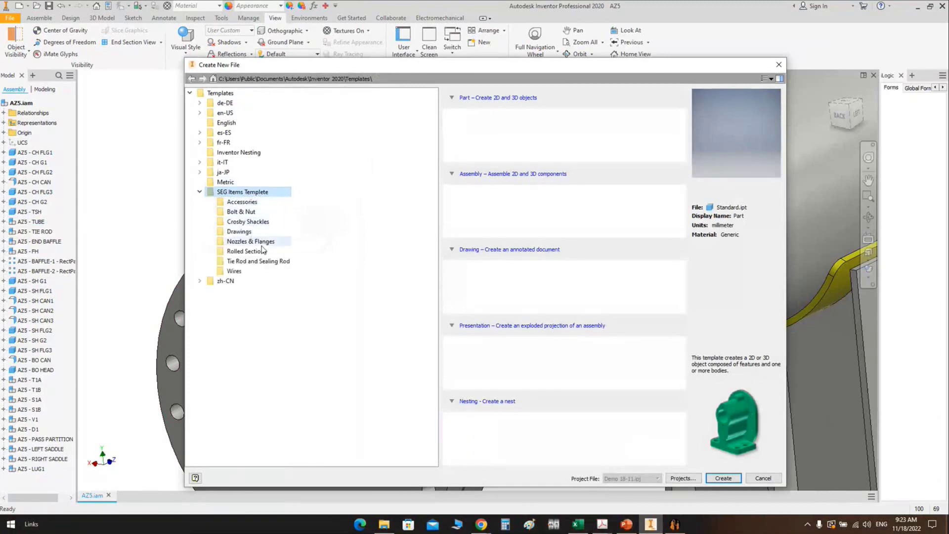
pyautogui.click(247, 222)
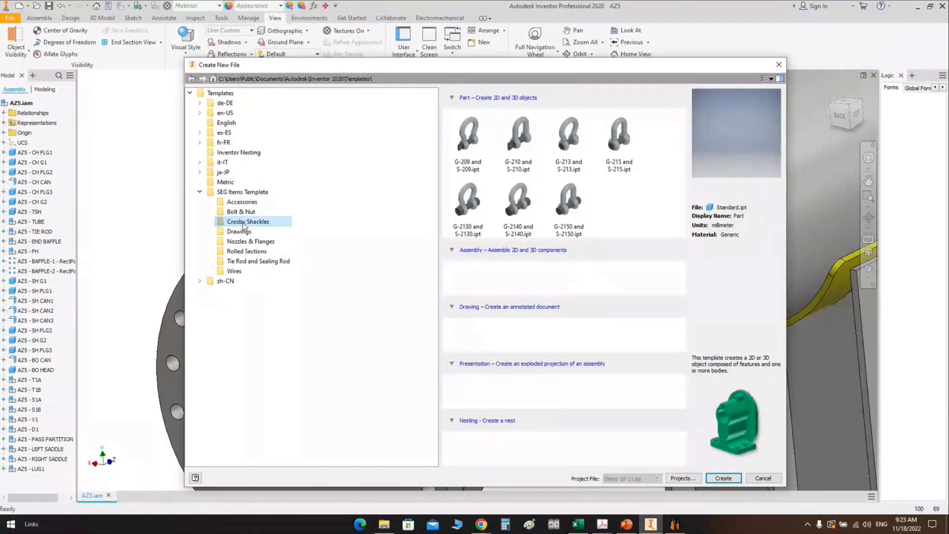
pyautogui.click(589, 210)
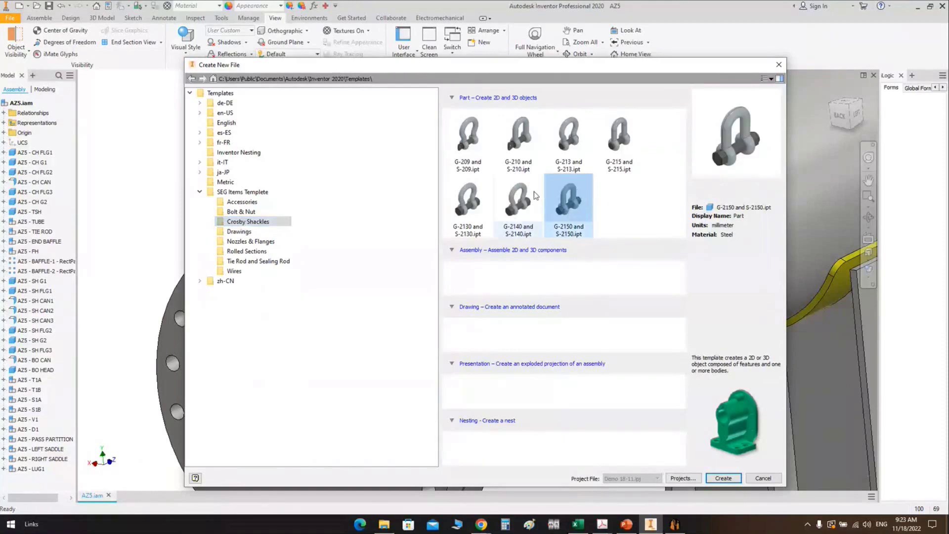
pyautogui.click(621, 152)
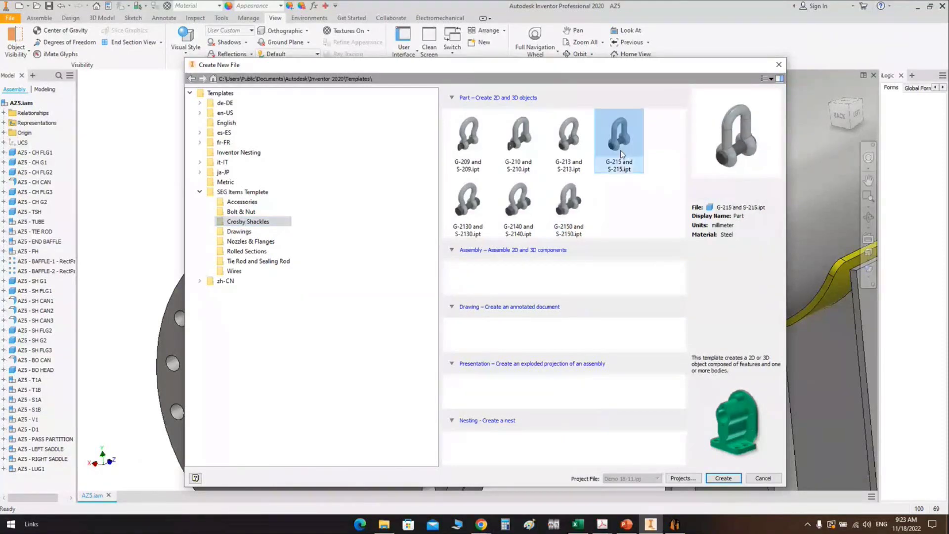
pyautogui.click(569, 220)
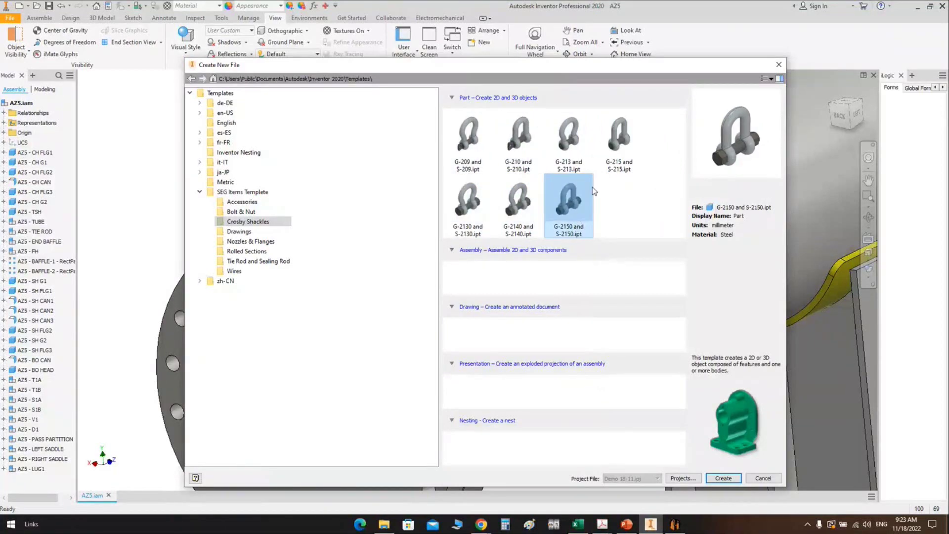
pyautogui.click(728, 478)
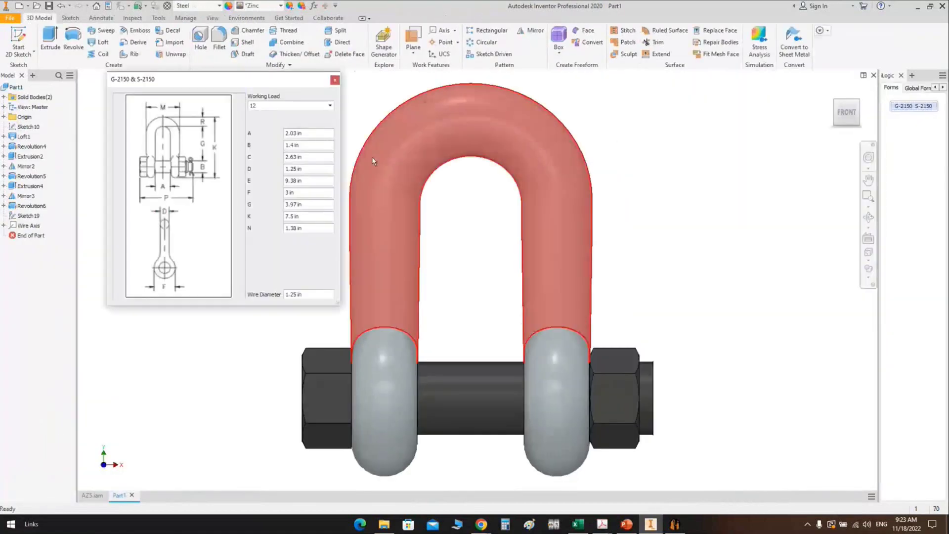
# Set the shackle's working load to 3-1/4, view it isometrically, and close the form
pyautogui.click(307, 105)
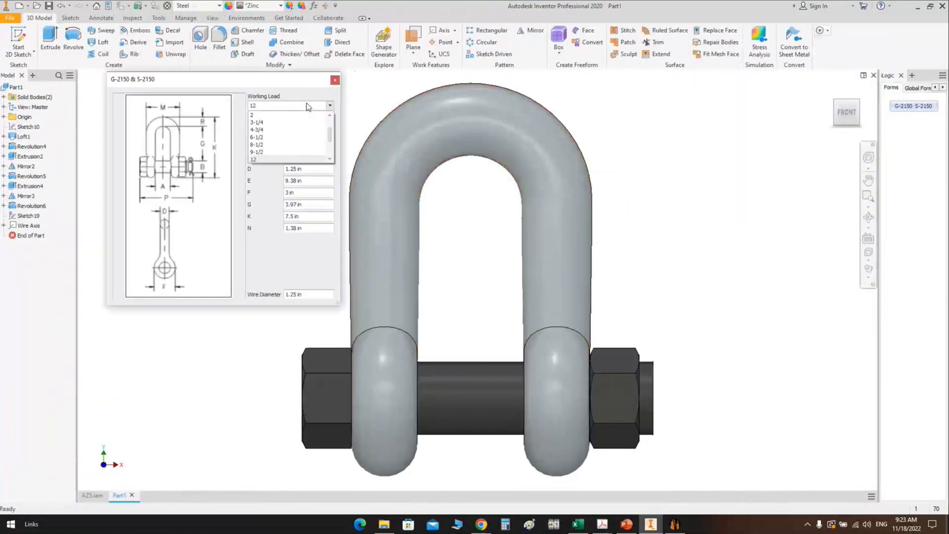
pyautogui.click(265, 124)
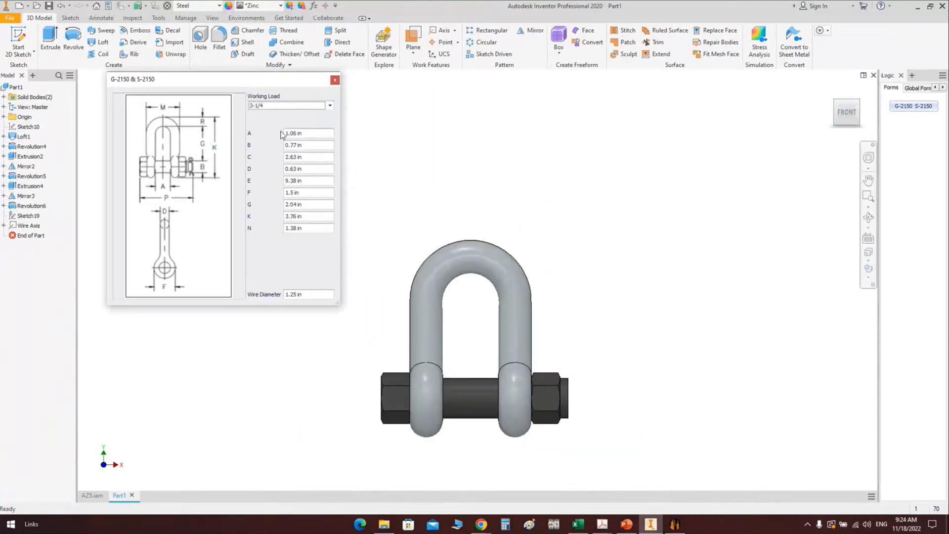
pyautogui.click(856, 102)
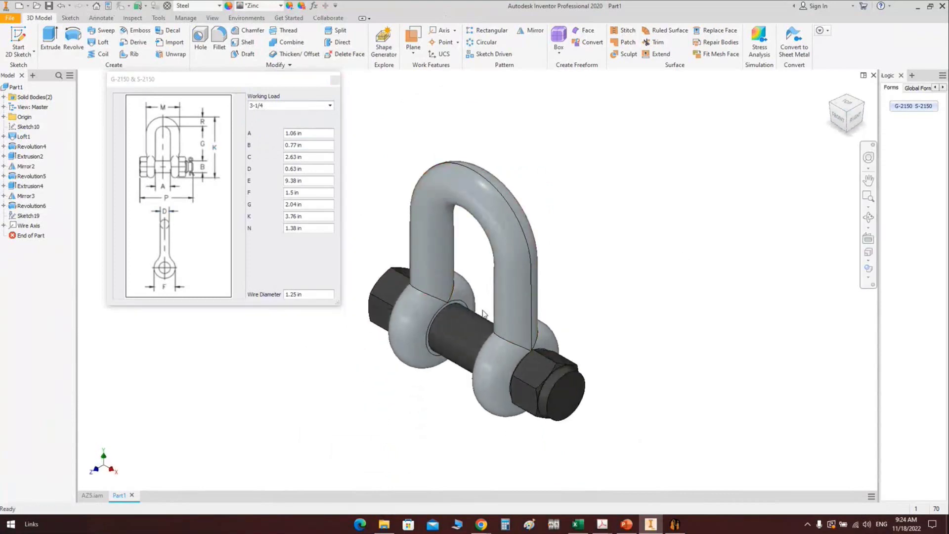
pyautogui.click(301, 145)
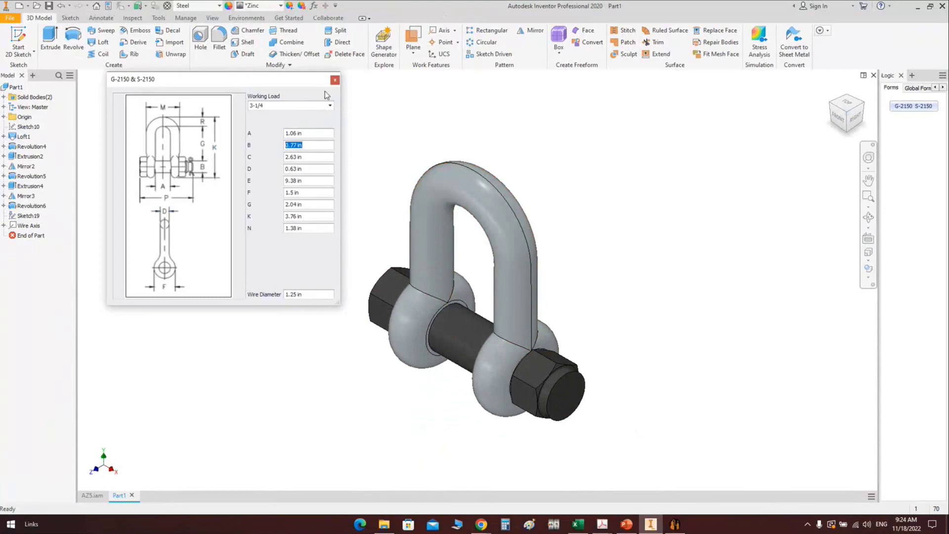
pyautogui.click(335, 79)
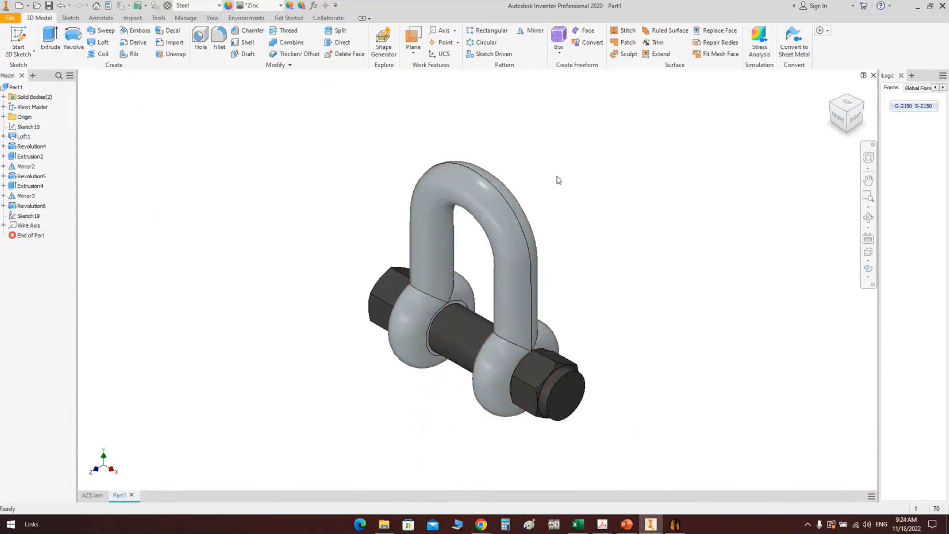
# Save the shackle part under the name SHACKLE and switch back to AZ5.iam
pyautogui.click(675, 526)
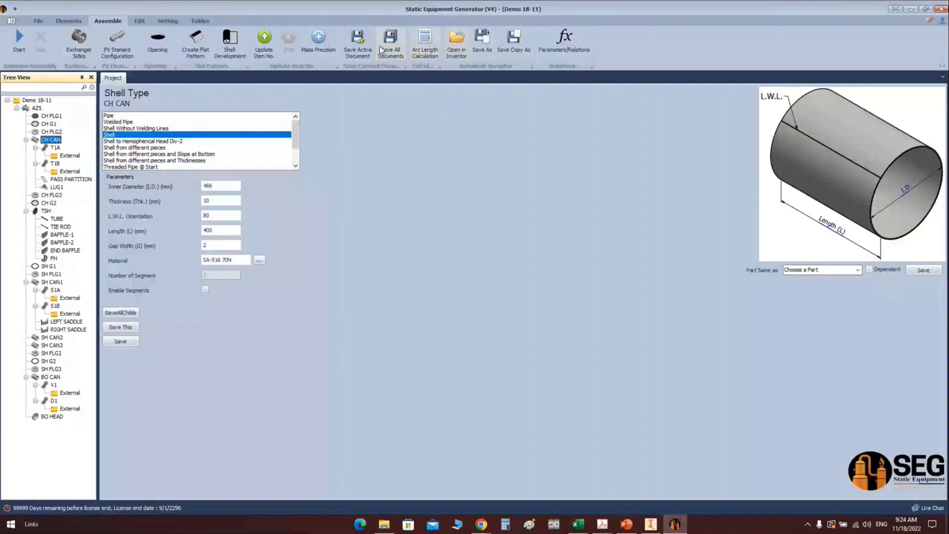
pyautogui.click(650, 527)
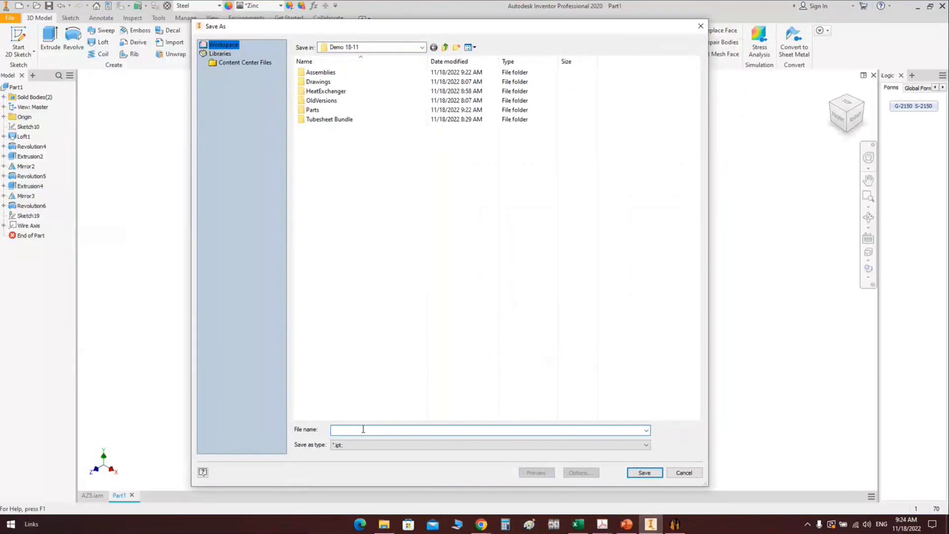
pyautogui.write('SHACKLE')
pyautogui.press('Return')
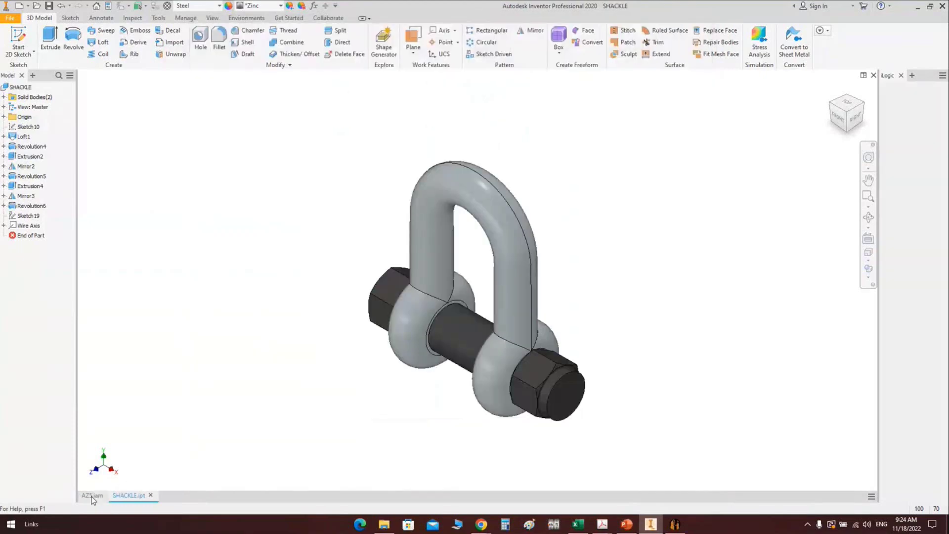
pyautogui.click(92, 496)
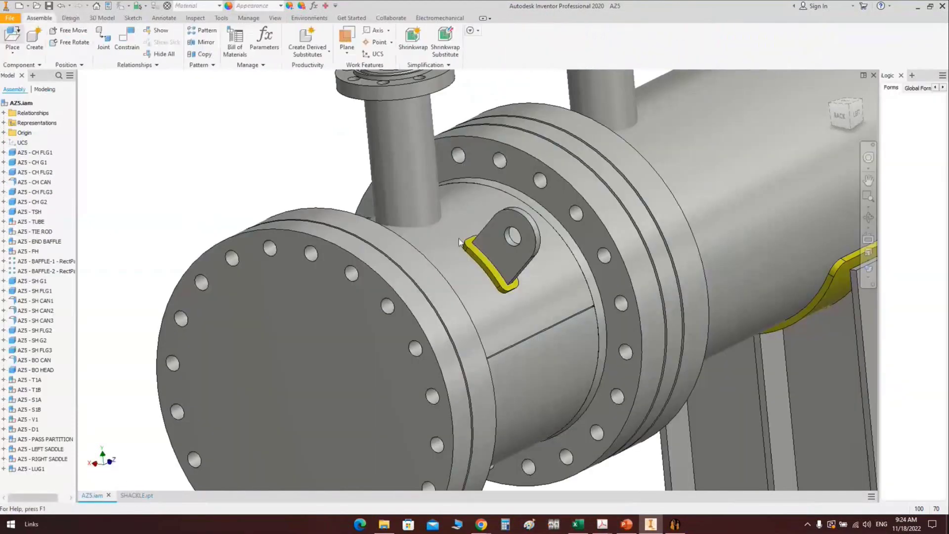
# Place one SHACKLE component into the AZ5 assembly
pyautogui.press('p')
pyautogui.doubleClick(317, 128)
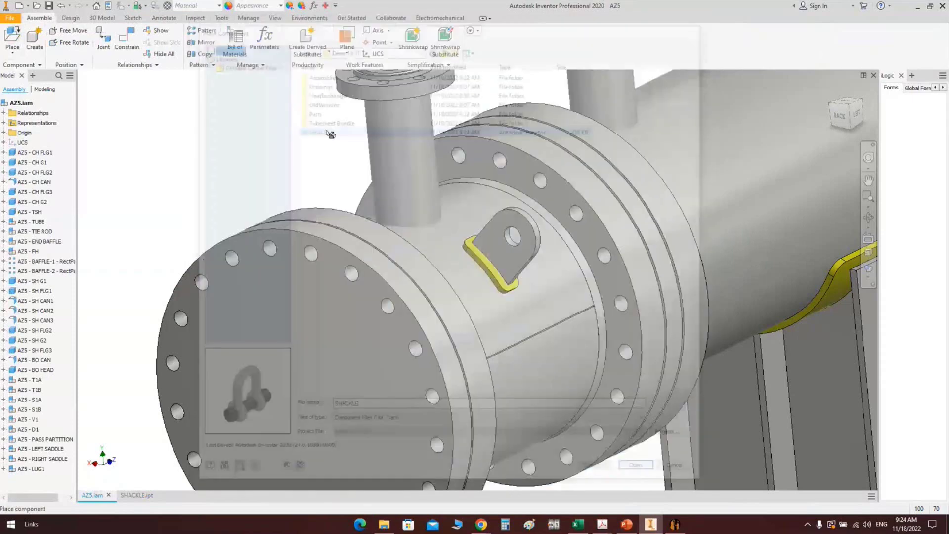
pyautogui.click(319, 158)
pyautogui.rightClick(252, 121)
pyautogui.click(254, 154)
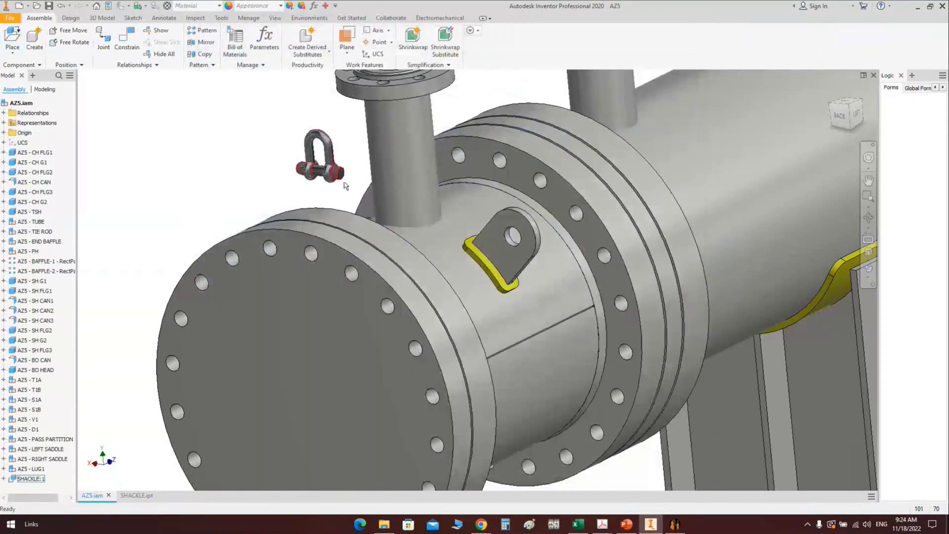
# Insert-constrain the shackle pin's circular edge into the lifting lug's hole
pyautogui.press('c')
pyautogui.scroll(5, 346, 195)
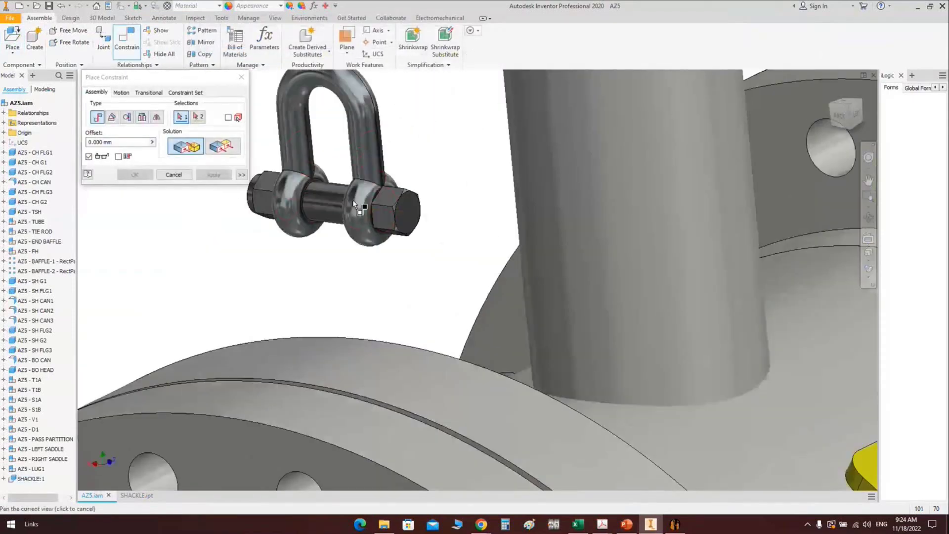
pyautogui.click(141, 117)
pyautogui.click(313, 179)
pyautogui.scroll(-5, 313, 178)
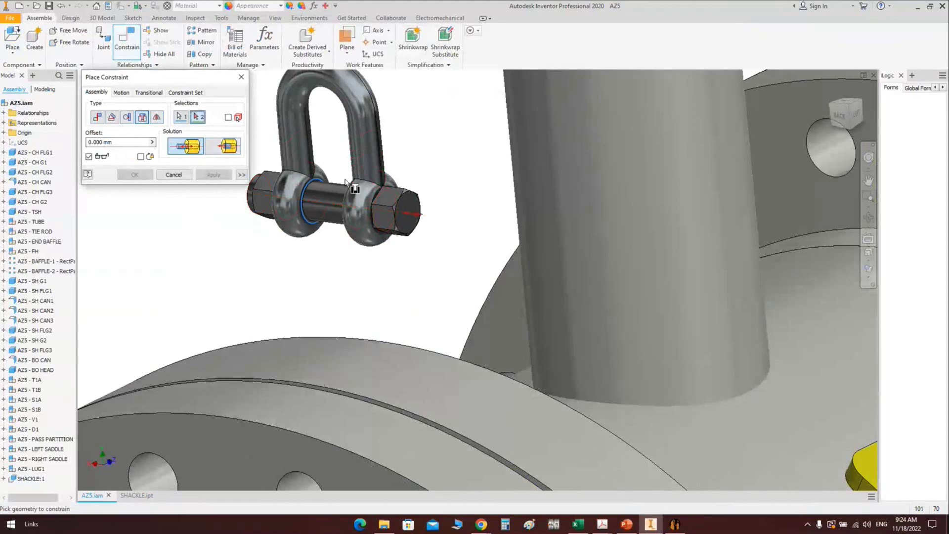
pyautogui.scroll(6, 562, 265)
pyautogui.click(588, 257)
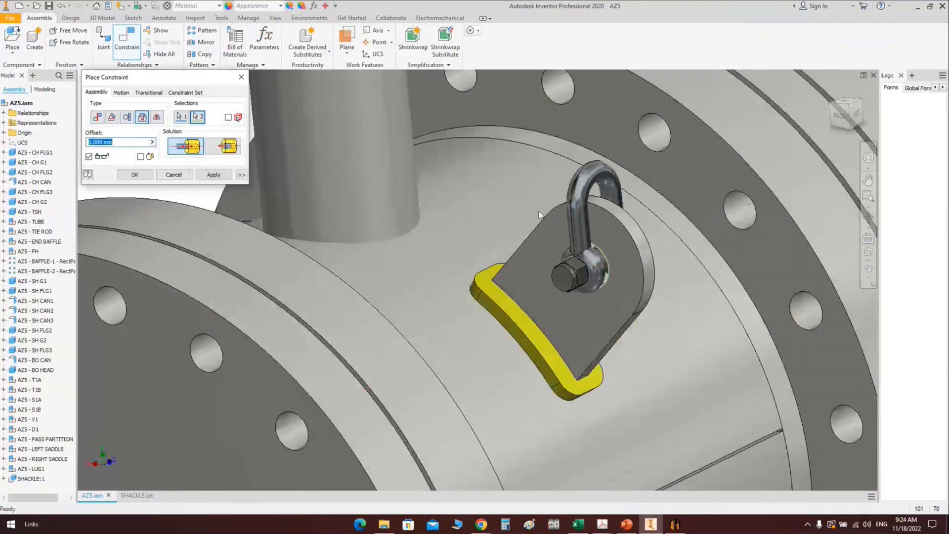
pyautogui.keyDown('shift'); pyautogui.moveTo(677, 269); pyautogui.dragTo(560, 228, button='middle'); pyautogui.keyUp('shift')
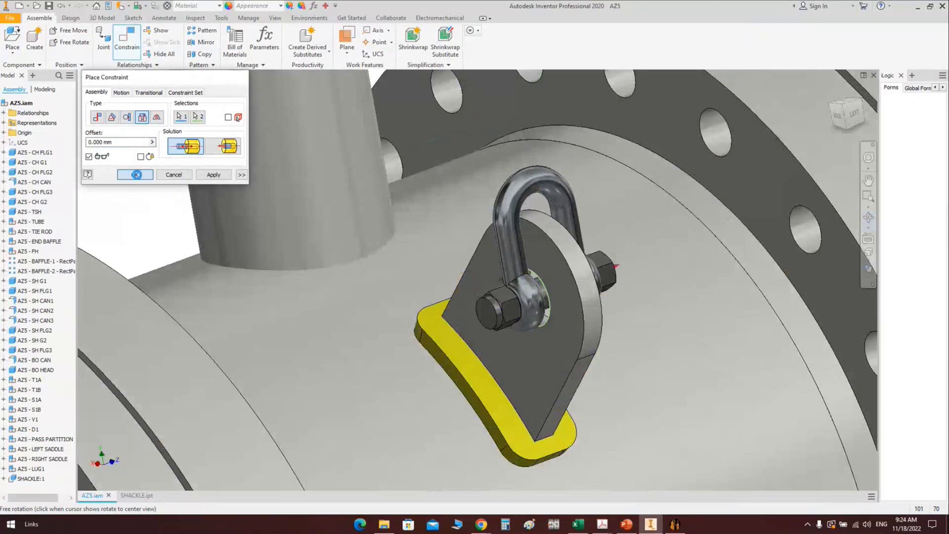
pyautogui.click(135, 174)
pyautogui.moveTo(813, 137); pyautogui.dragTo(767, 140, button='middle')
pyautogui.click(854, 114)
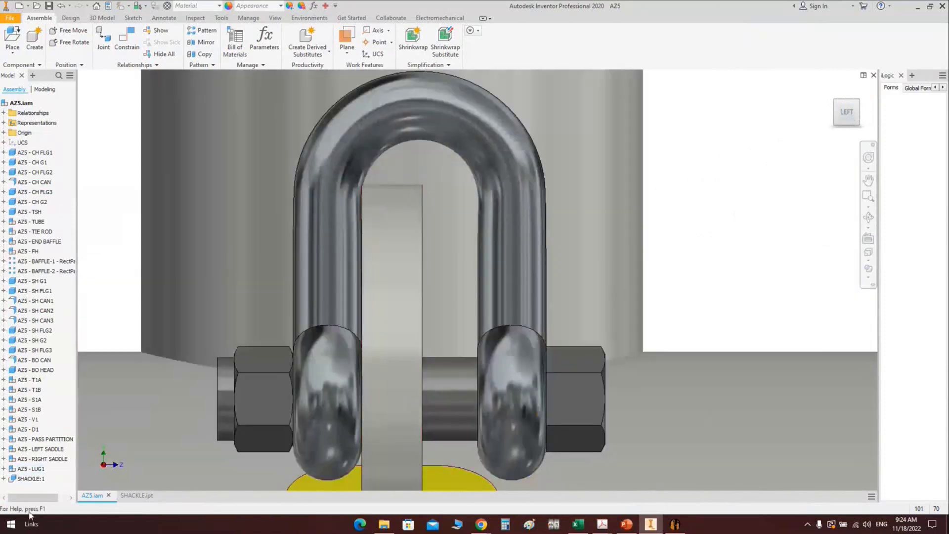
# Change the Insert constraint offset to 10 mm, then to 7 mm
pyautogui.click(4, 479)
pyautogui.click(28, 488)
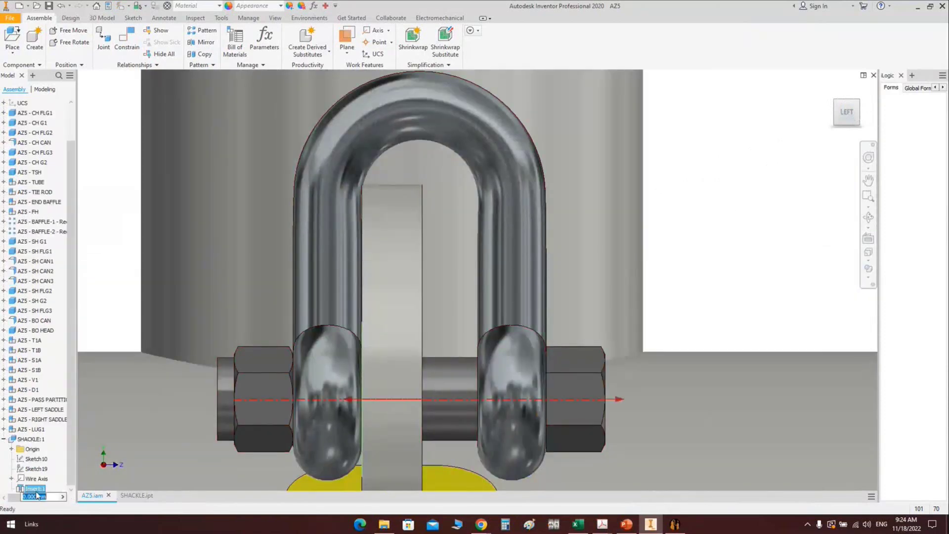
pyautogui.write('10')
pyautogui.press('Return')
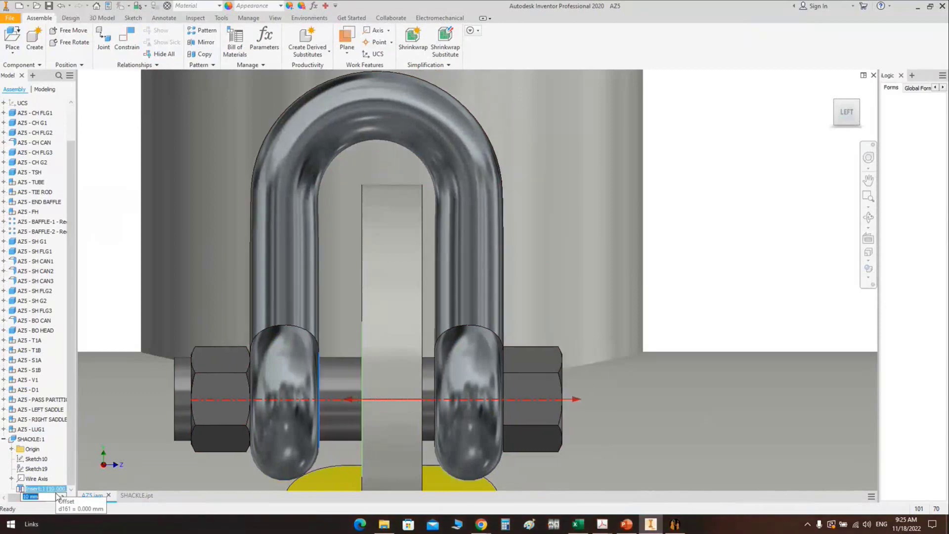
pyautogui.write('7')
pyautogui.press('Return')
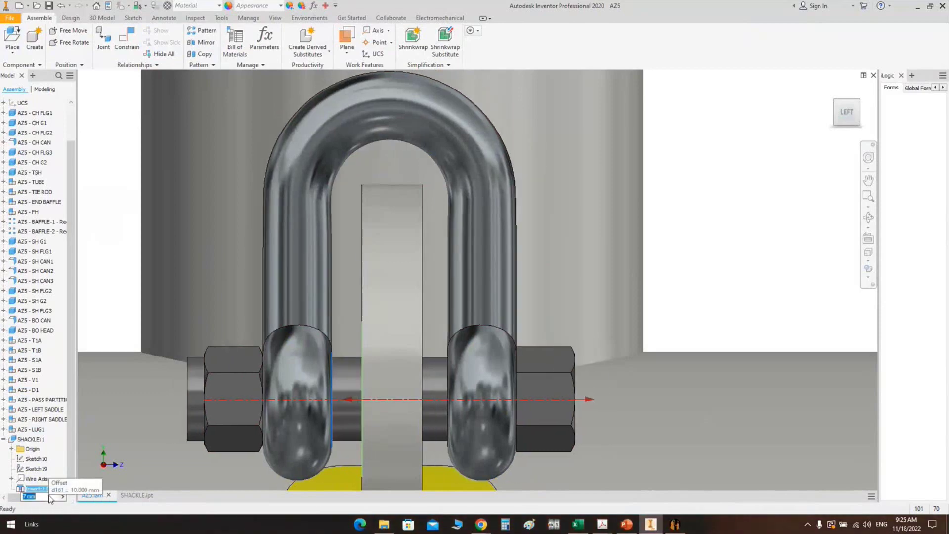
# Orbit to an angled view to check the shackle's fit on the lug
pyautogui.scroll(-3, 680, 244)
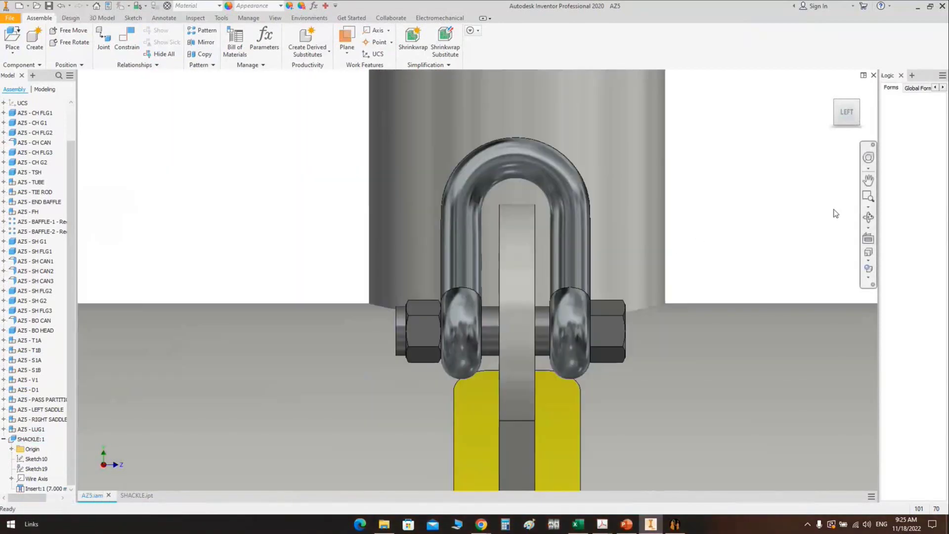
pyautogui.scroll(-3, 868, 220)
pyautogui.click(868, 218)
pyautogui.moveTo(445, 247); pyautogui.dragTo(531, 175)
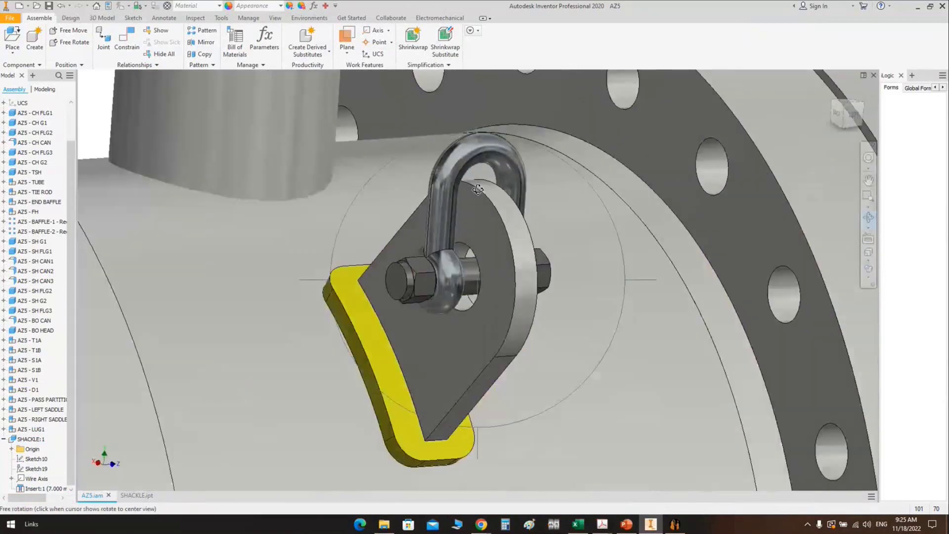
pyautogui.scroll(3, 491, 170)
pyautogui.rightClick(516, 178)
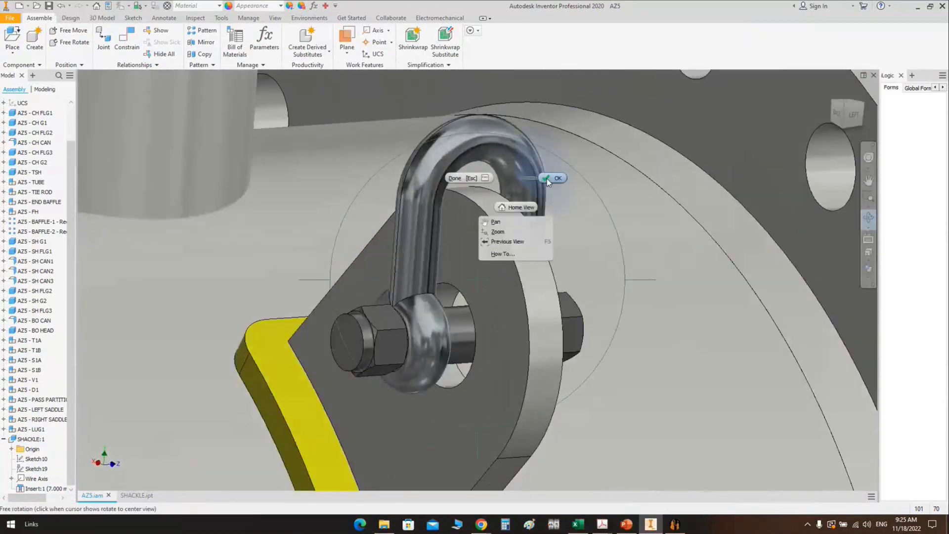
pyautogui.click(532, 179)
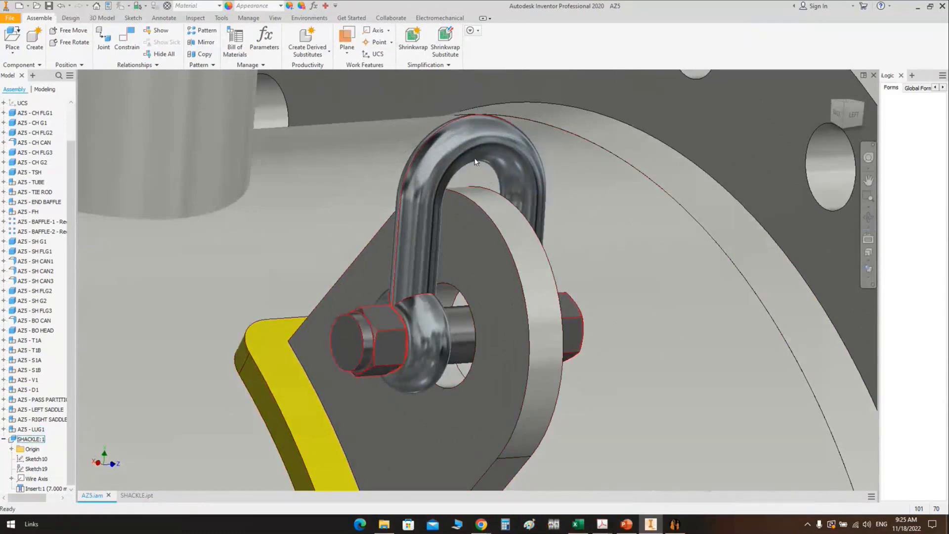
# Set SHACKLE.ipt's working load to 8-1/2 in its sizing form, then return to AZ5.iam
pyautogui.click(136, 494)
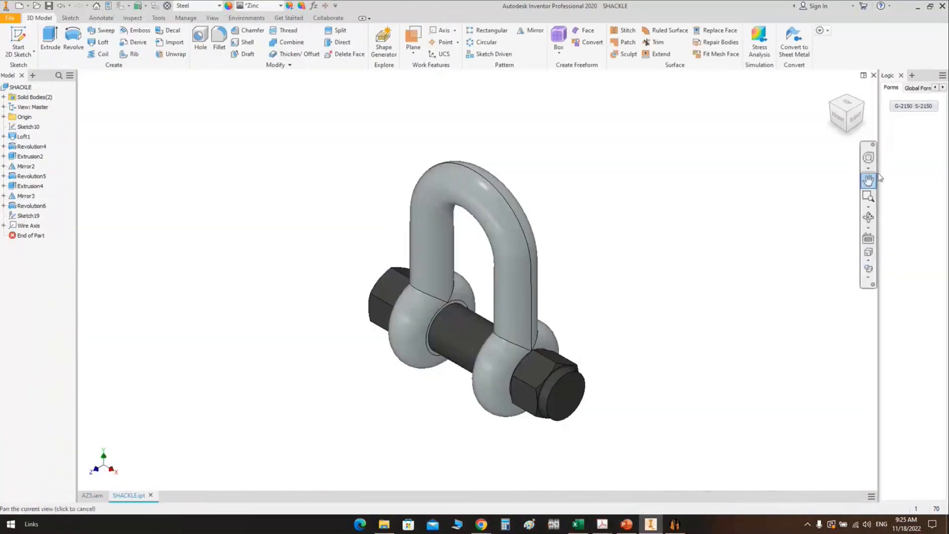
pyautogui.click(913, 106)
pyautogui.click(330, 106)
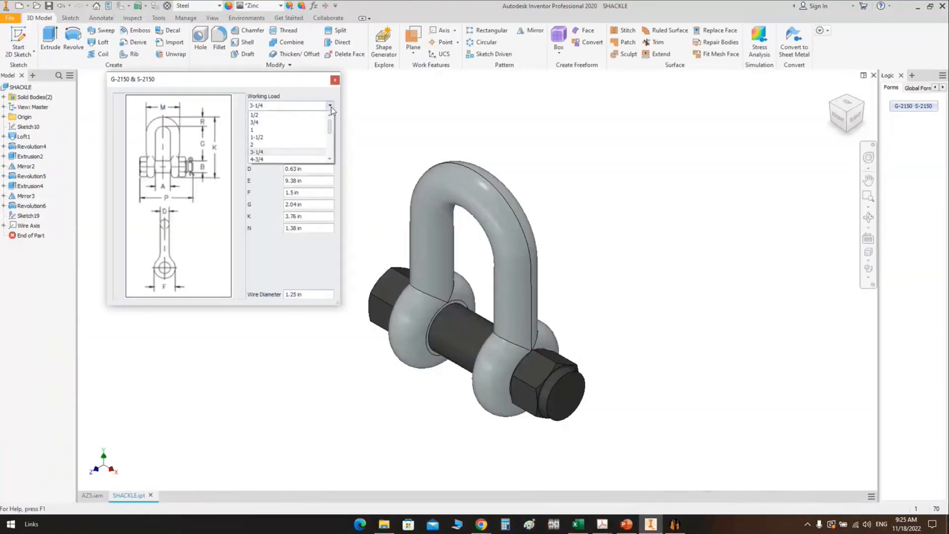
pyautogui.scroll(-3, 277, 143)
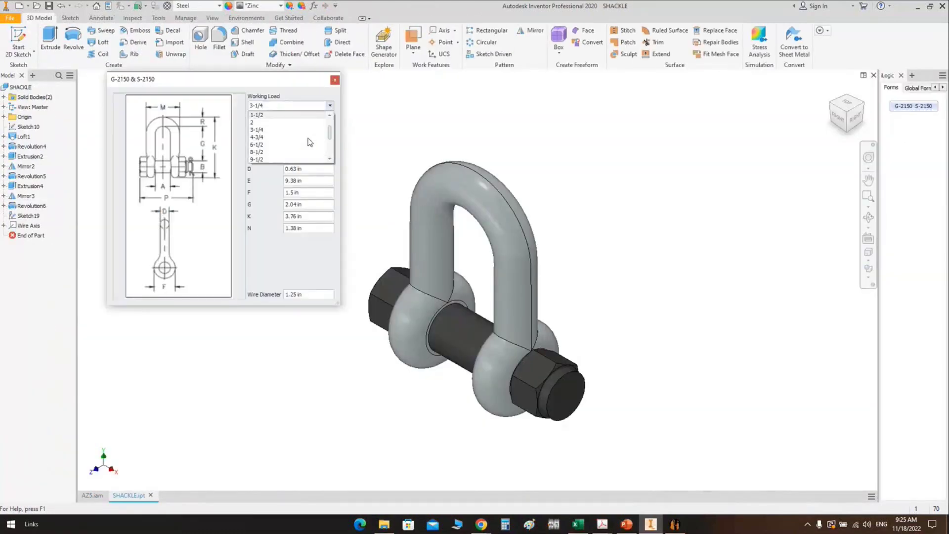
pyautogui.click(271, 152)
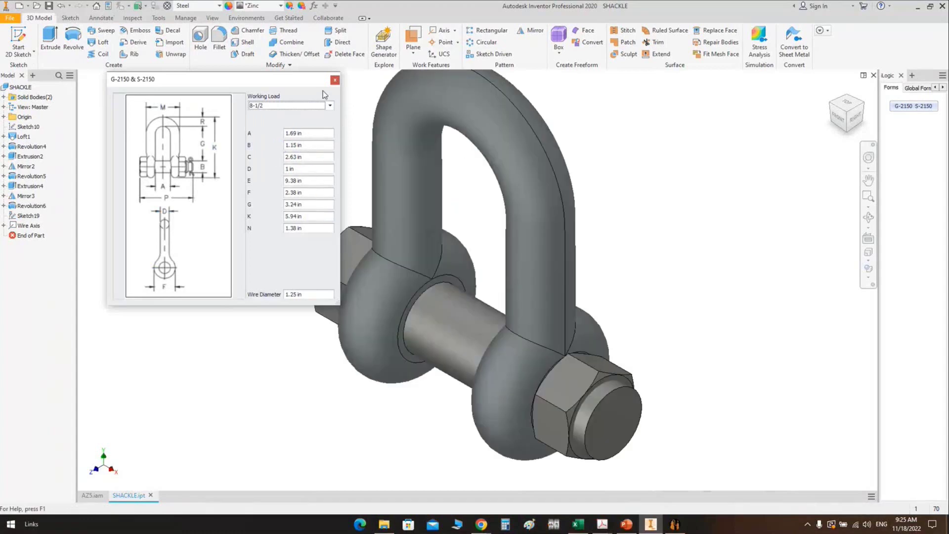
pyautogui.click(336, 79)
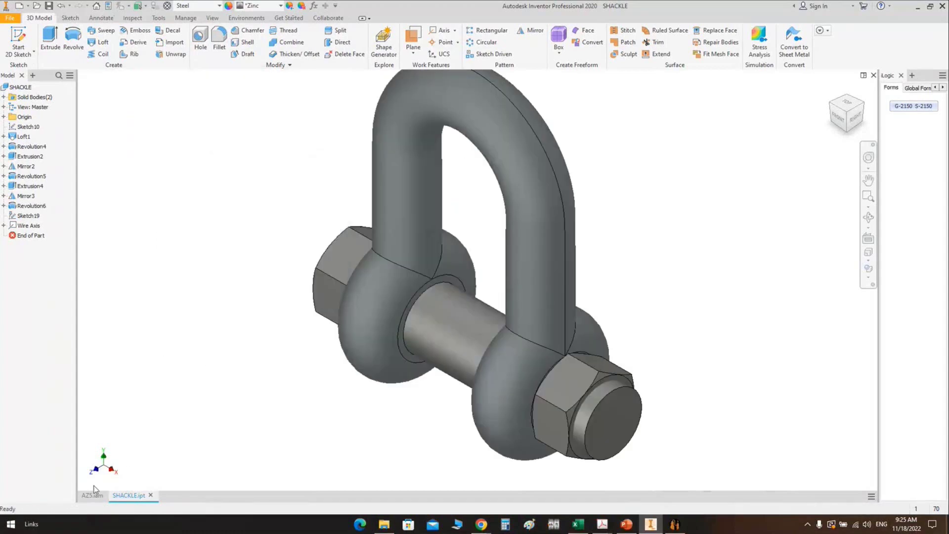
pyautogui.click(93, 496)
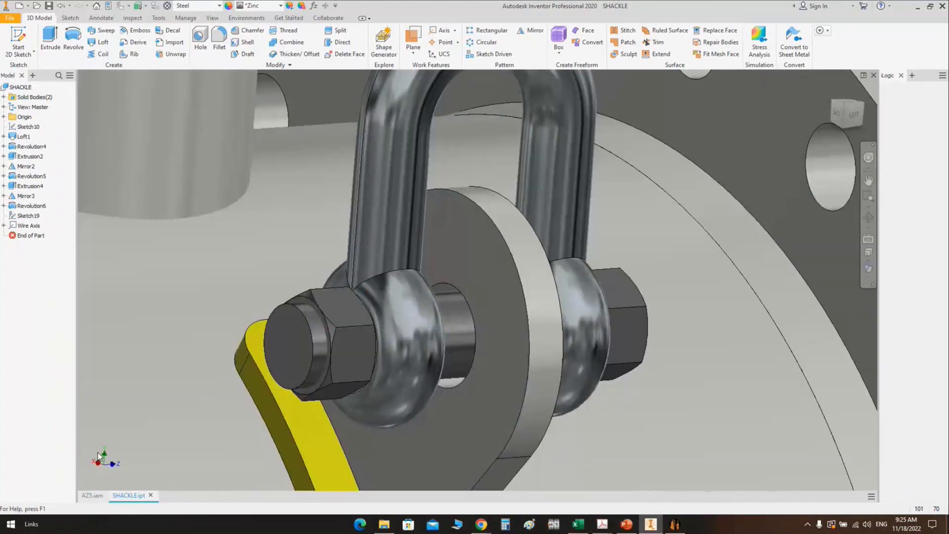
pyautogui.press('F4')
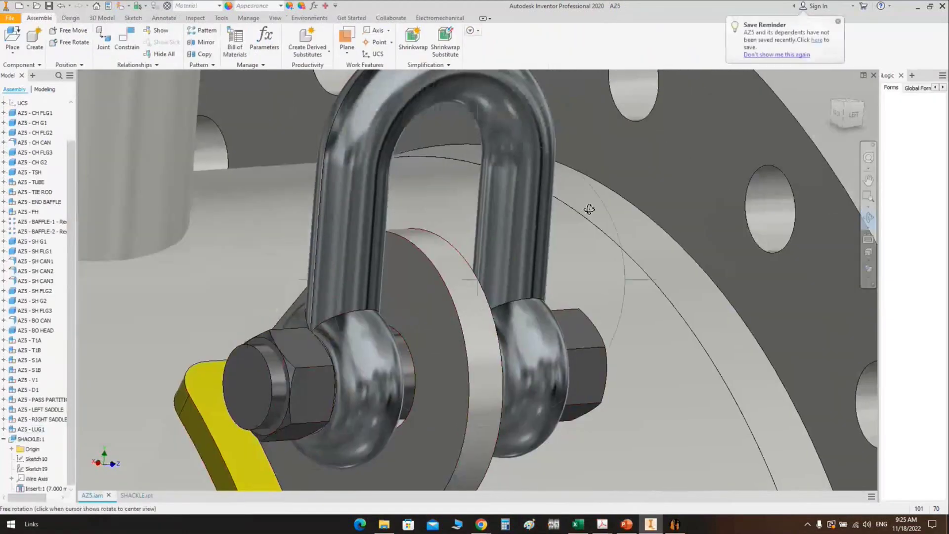
pyautogui.moveTo(589, 208); pyautogui.dragTo(489, 247)
pyautogui.scroll(5, 489, 247)
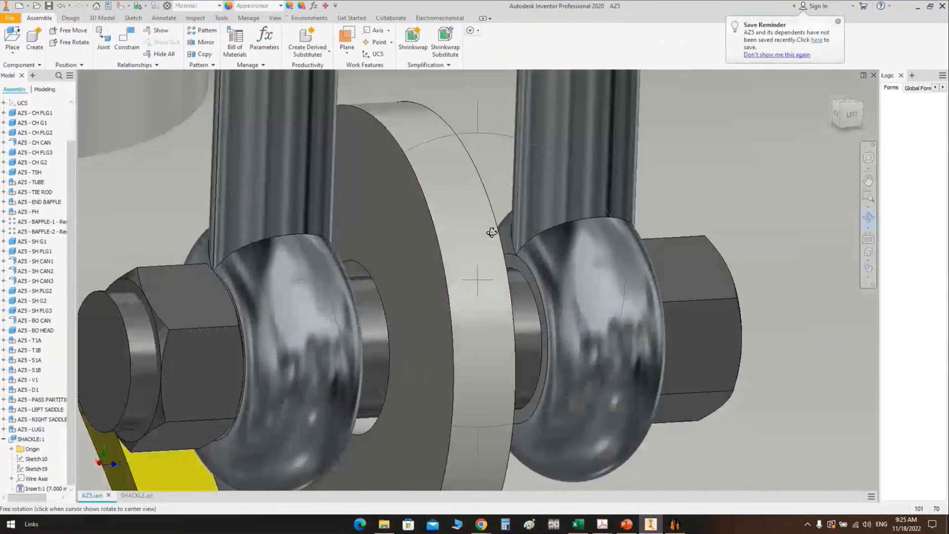
pyautogui.scroll(-5, 491, 228)
pyautogui.moveTo(462, 317); pyautogui.dragTo(437, 316)
pyautogui.scroll(2, 399, 218)
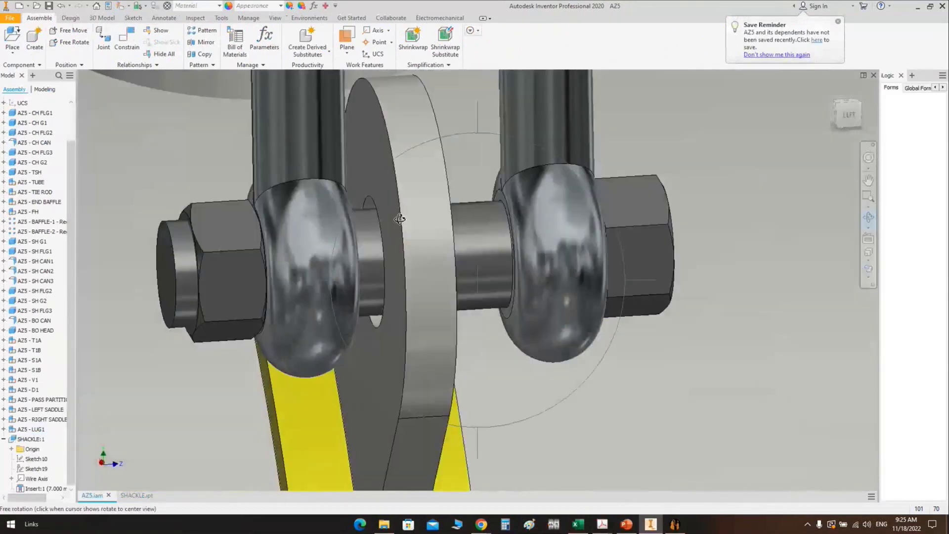
pyautogui.scroll(-4, 397, 227)
pyautogui.scroll(3, 452, 284)
pyautogui.scroll(-5, 452, 284)
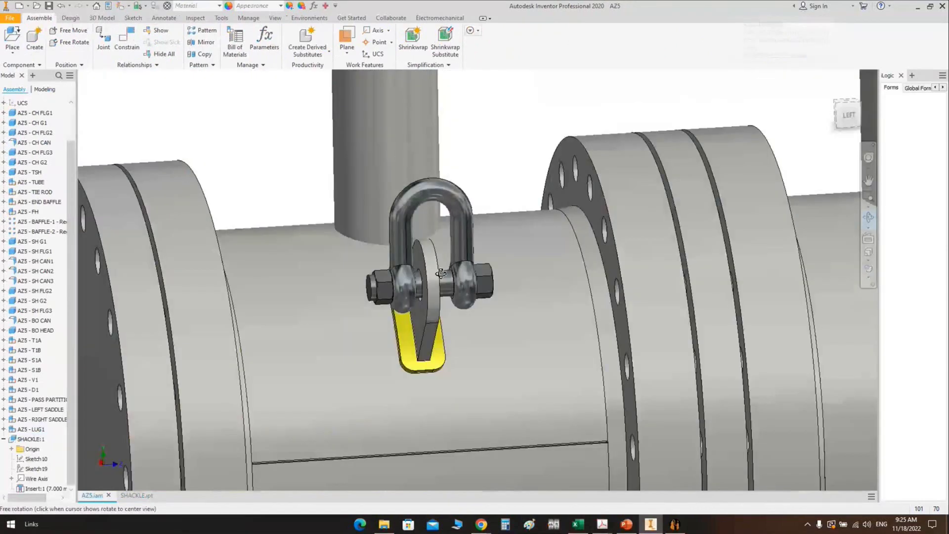
pyautogui.moveTo(452, 284); pyautogui.dragTo(489, 218)
pyautogui.scroll(5, 491, 213)
pyautogui.scroll(-2, 491, 213)
pyautogui.press('Escape')
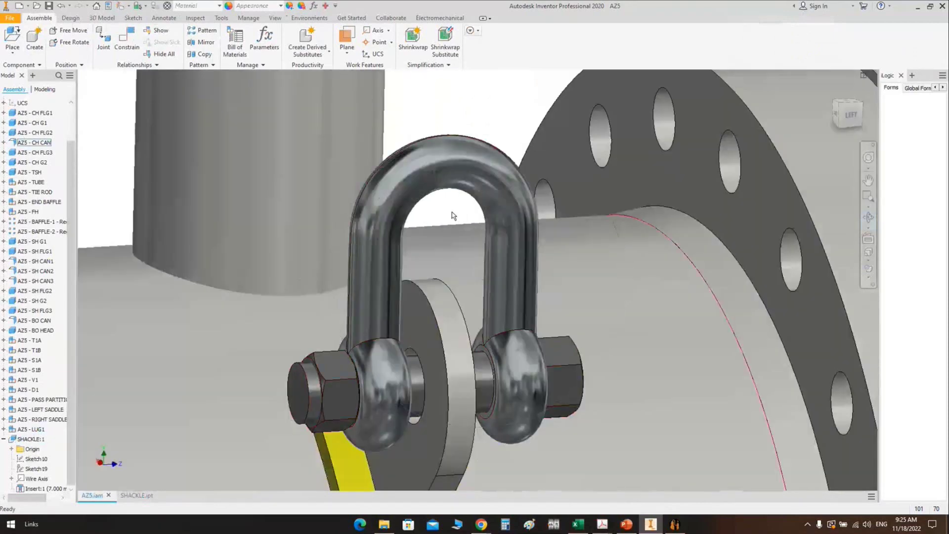
pyautogui.scroll(-2, 451, 212)
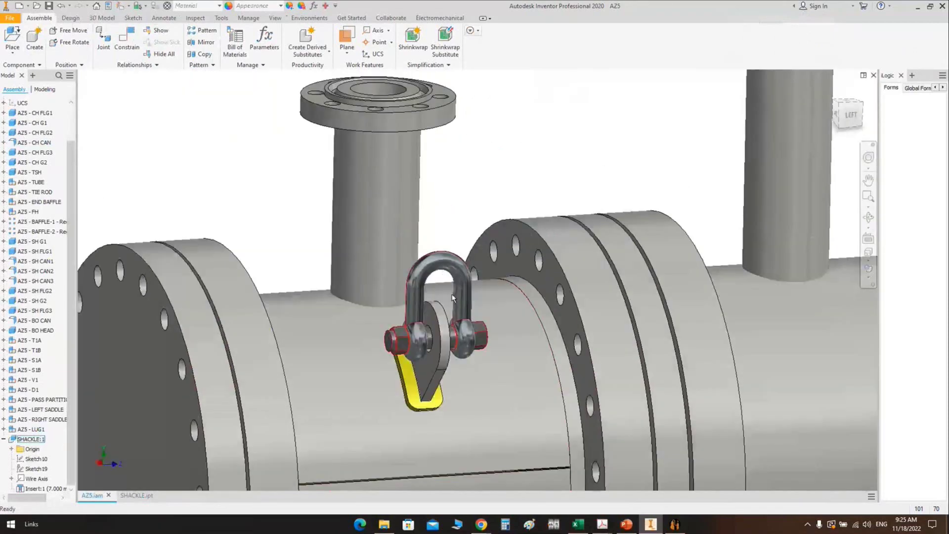
pyautogui.press('F4')
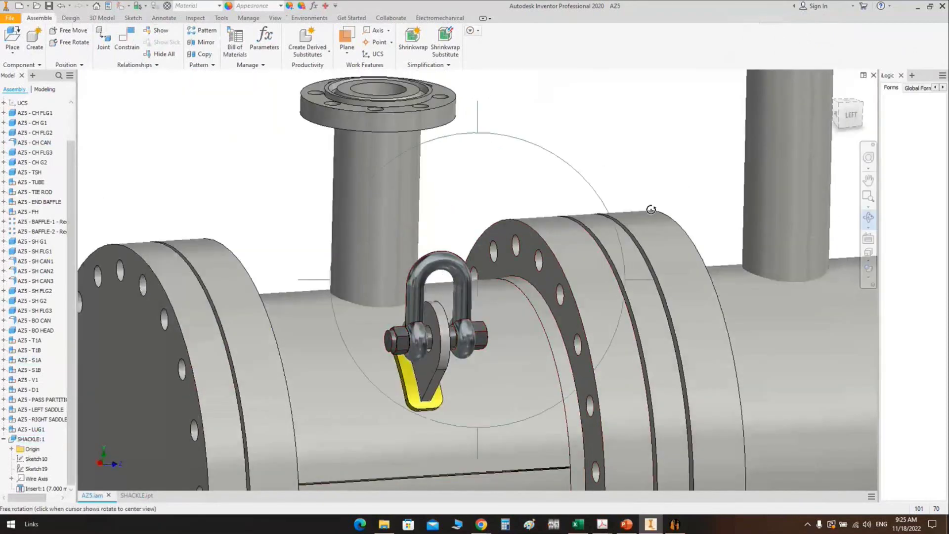
pyautogui.moveTo(454, 280); pyautogui.dragTo(583, 257)
pyautogui.press('Escape')
pyautogui.click(557, 235)
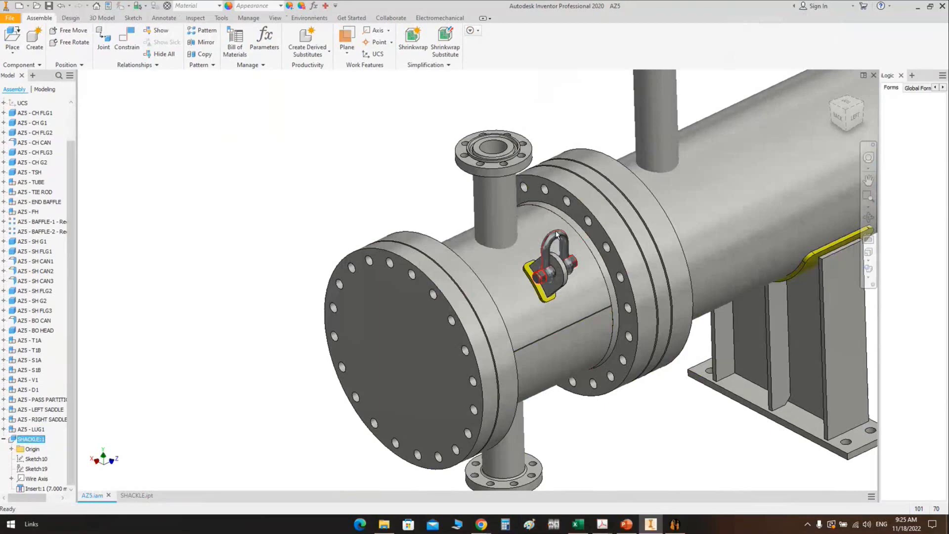
# Delete SHACKLE:1 from the assembly and close the SHACKLE part document
pyautogui.press('Delete')
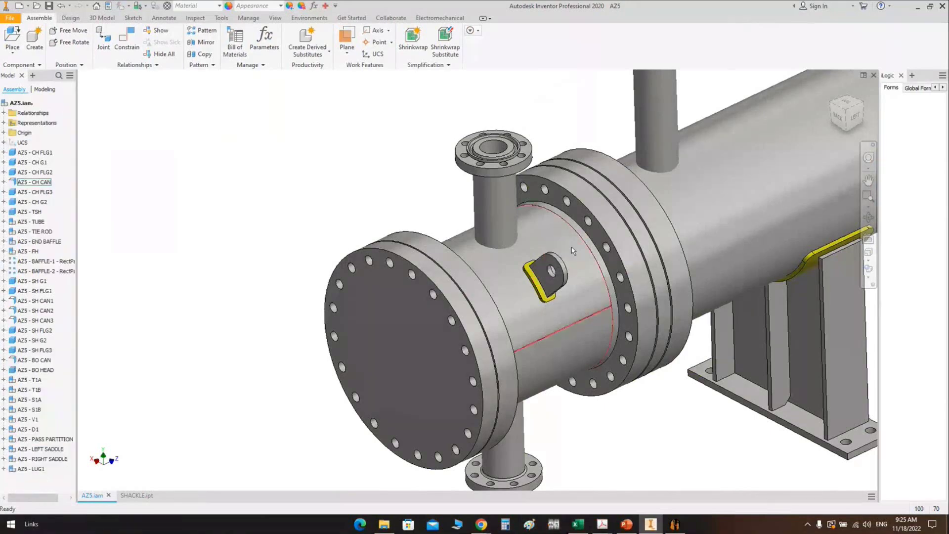
pyautogui.click(135, 495)
pyautogui.click(150, 494)
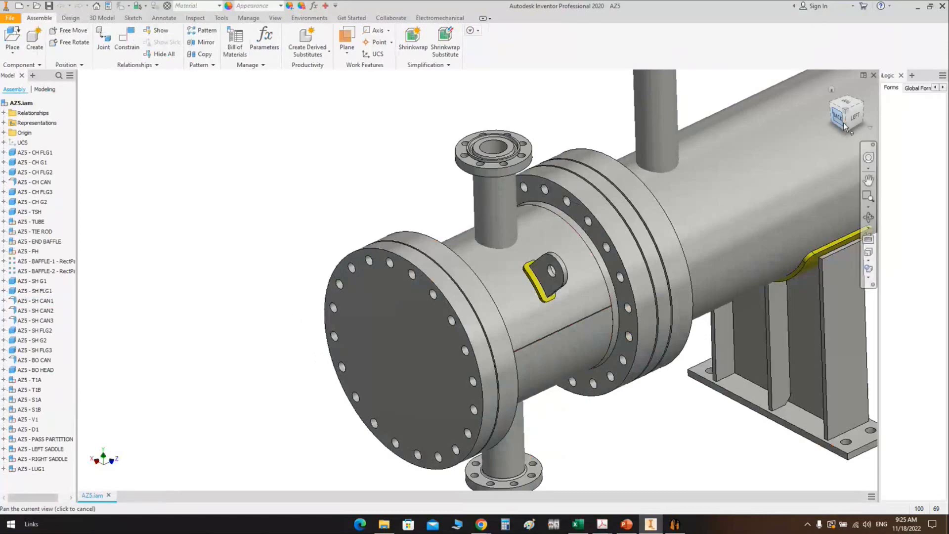
# View the exchanger from the LEFT face, then orbit and pan it into an oblique view
pyautogui.click(858, 116)
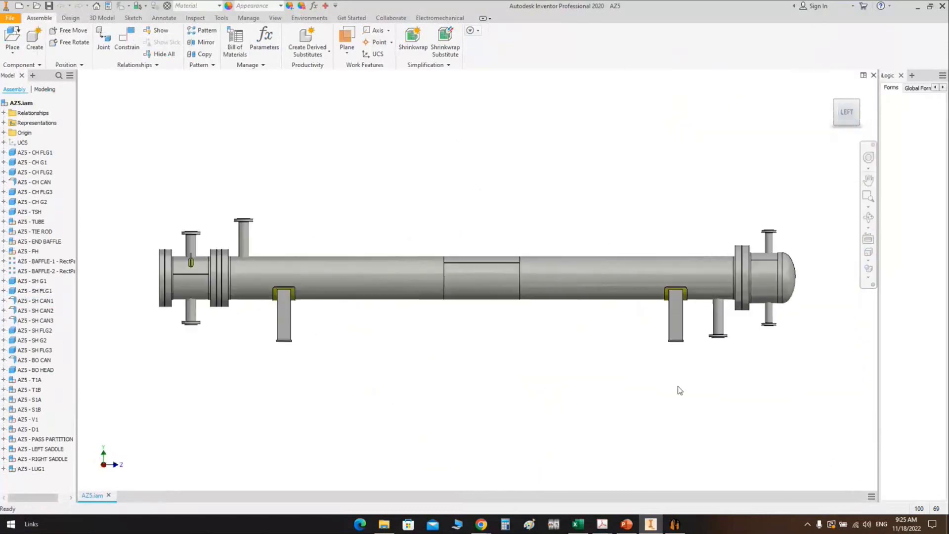
pyautogui.click(868, 217)
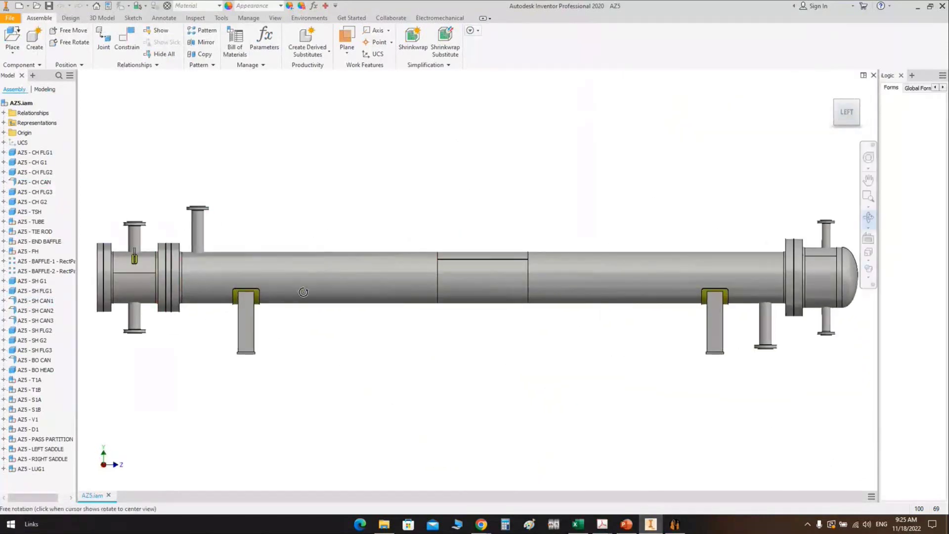
pyautogui.moveTo(405, 282); pyautogui.dragTo(510, 282)
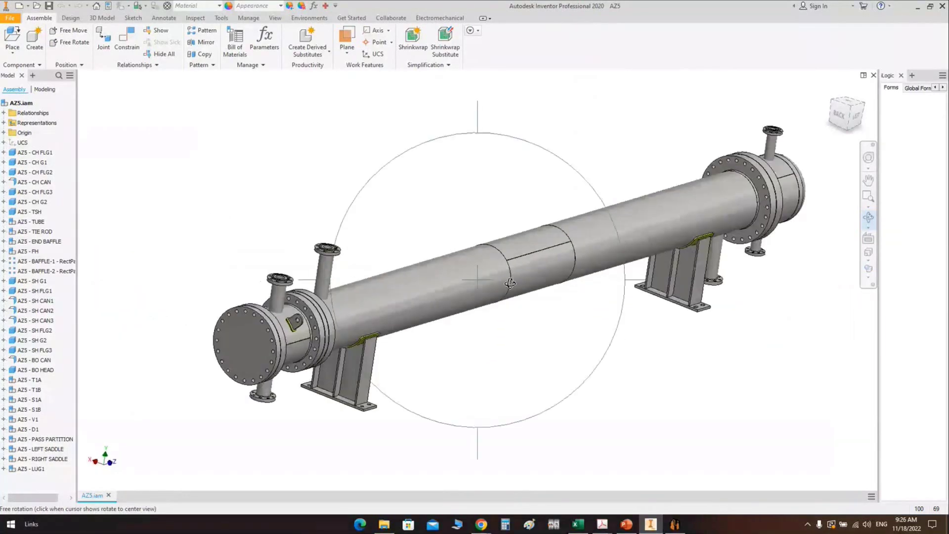
pyautogui.click(868, 180)
pyautogui.moveTo(796, 169); pyautogui.dragTo(715, 116)
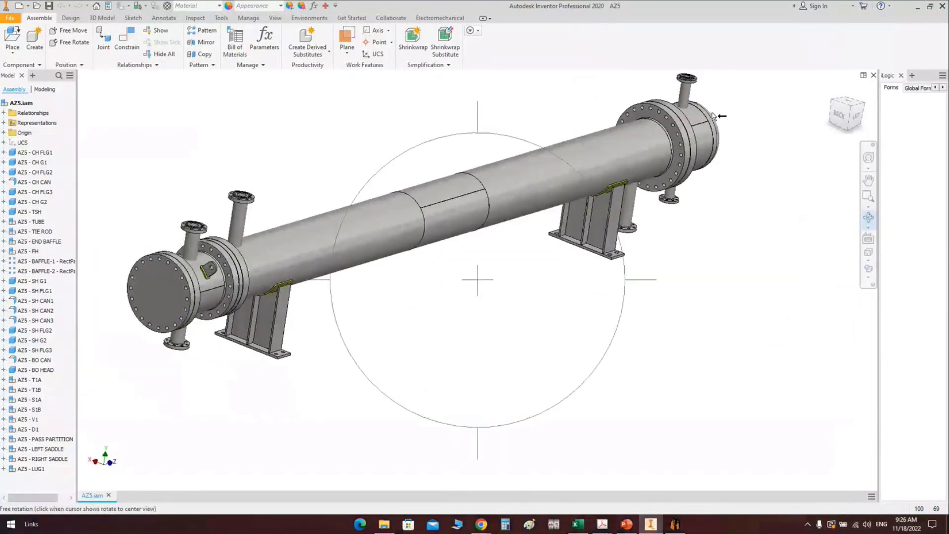
pyautogui.press('Escape')
# Add a Lug Type2 LUG2 to the channel can, made the same part as LUG1
pyautogui.click(674, 523)
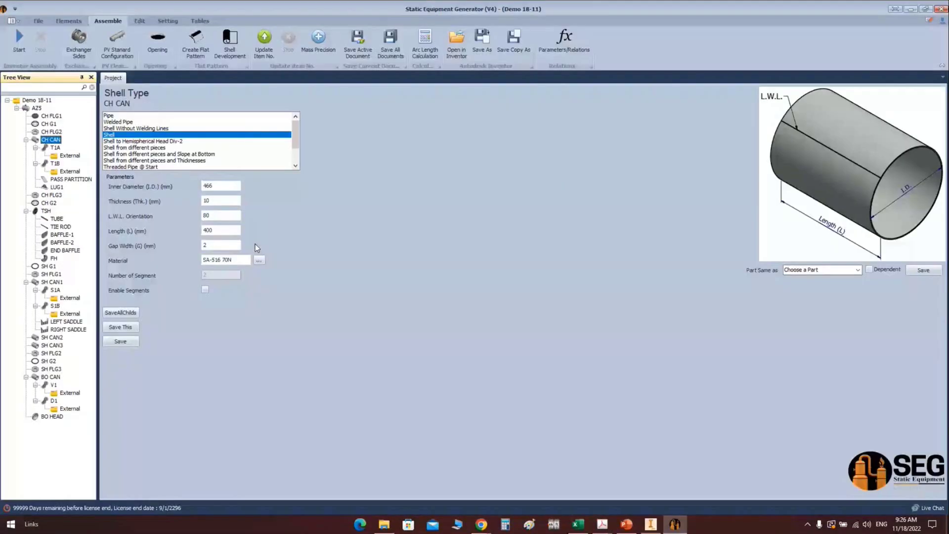
pyautogui.click(68, 21)
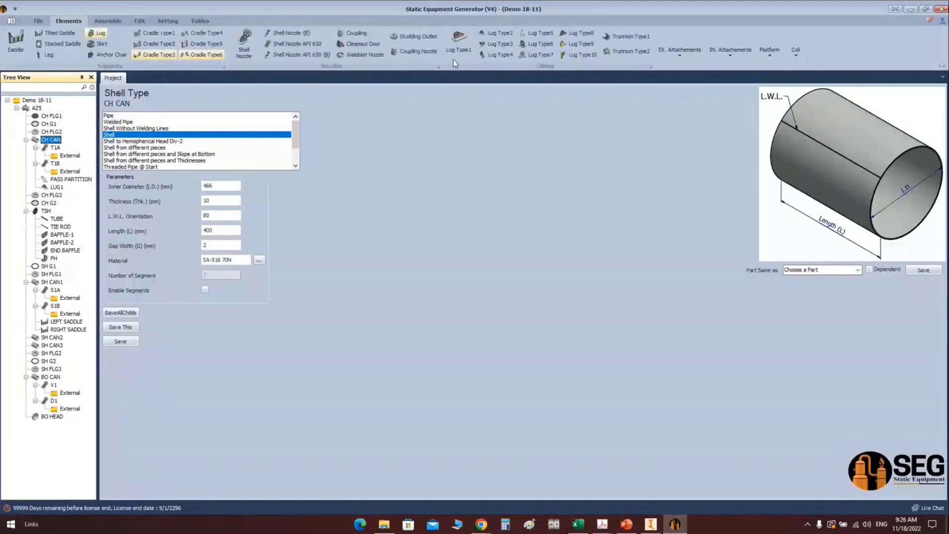
pyautogui.click(494, 34)
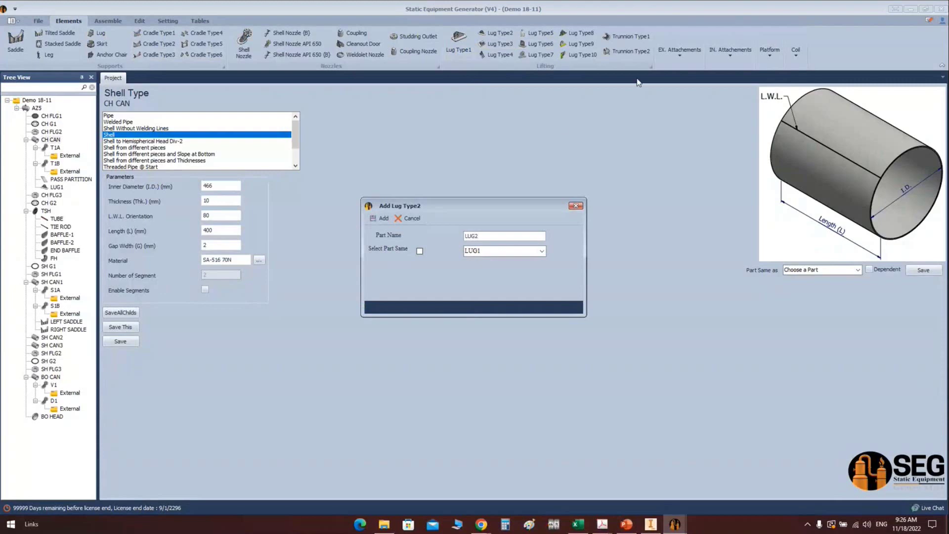
pyautogui.click(420, 251)
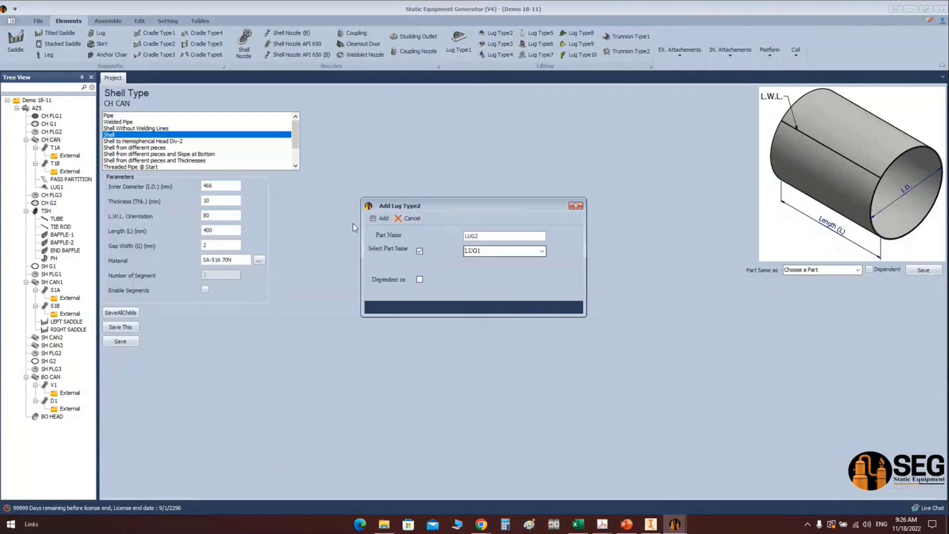
pyautogui.click(381, 218)
# Set LUG2's orientation to 315 and save it
pyautogui.click(56, 196)
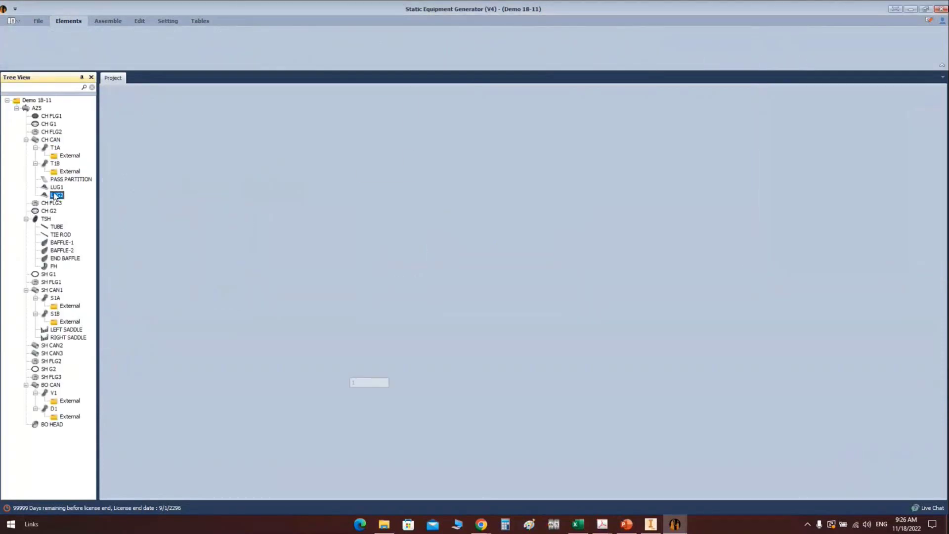
pyautogui.click(324, 250)
pyautogui.press('BackSpace')
pyautogui.press('BackSpace')
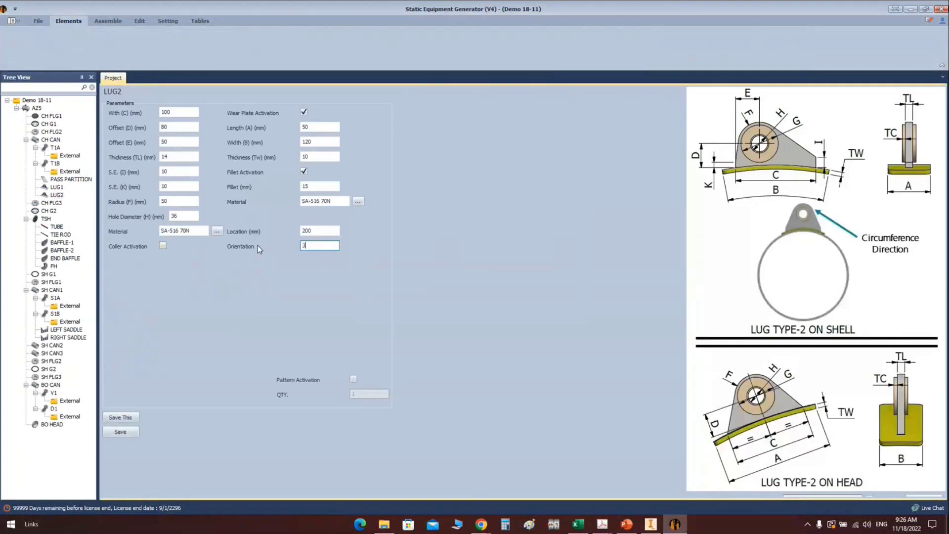
pyautogui.write('315')
pyautogui.click(120, 431)
# Add a Lug Type2 LUG3 to BO CAN, copying parameters from an existing lug
pyautogui.click(56, 385)
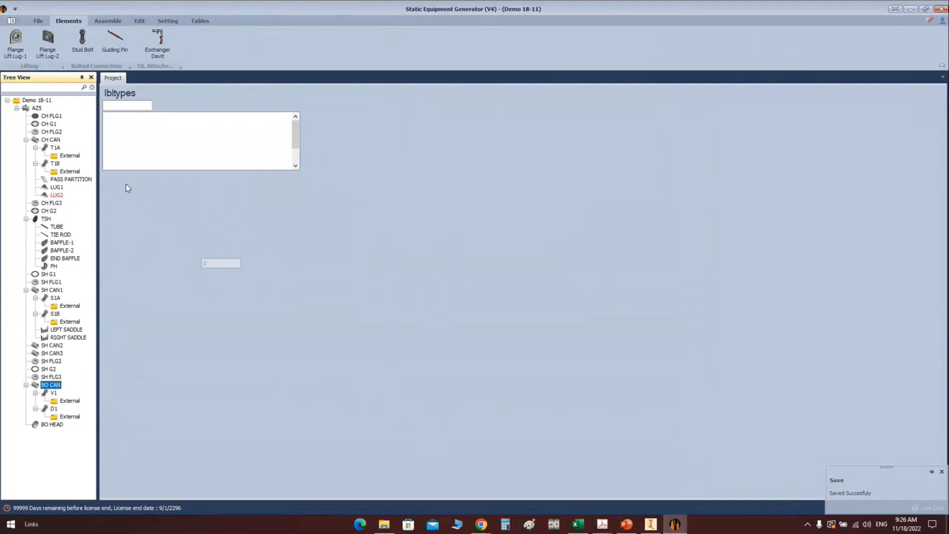
pyautogui.click(499, 34)
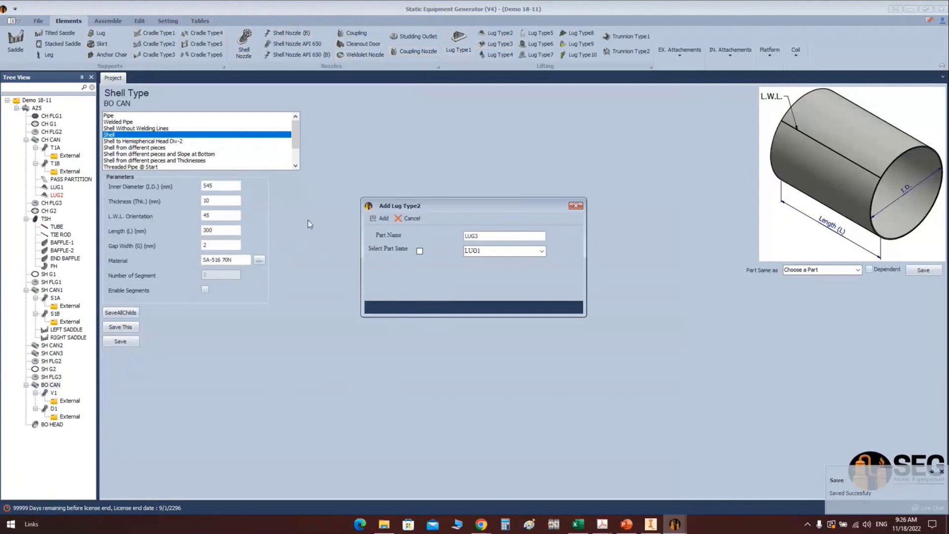
pyautogui.click(382, 218)
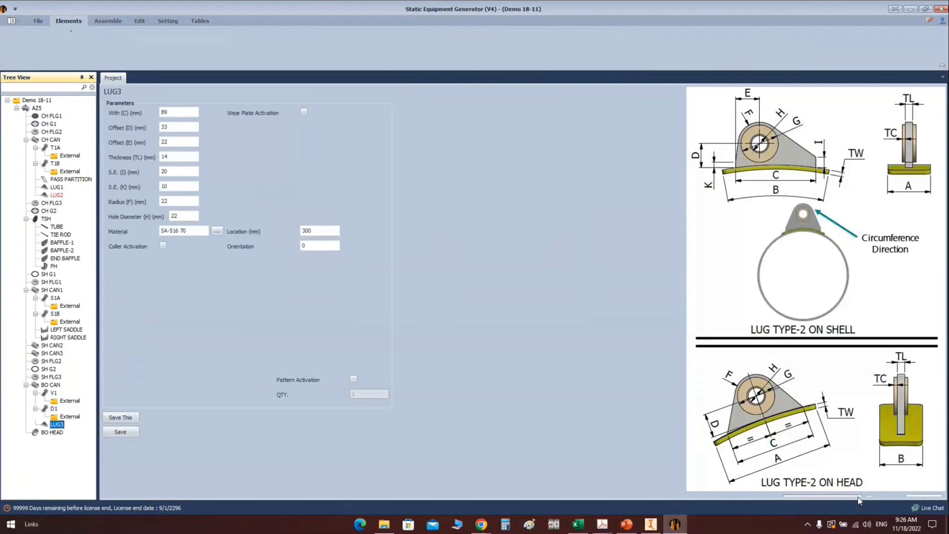
pyautogui.click(859, 496)
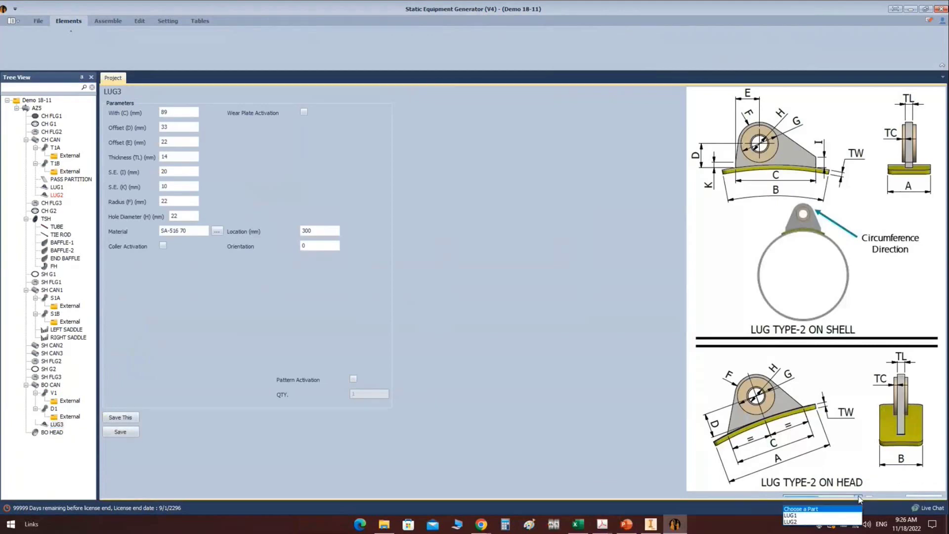
pyautogui.click(811, 516)
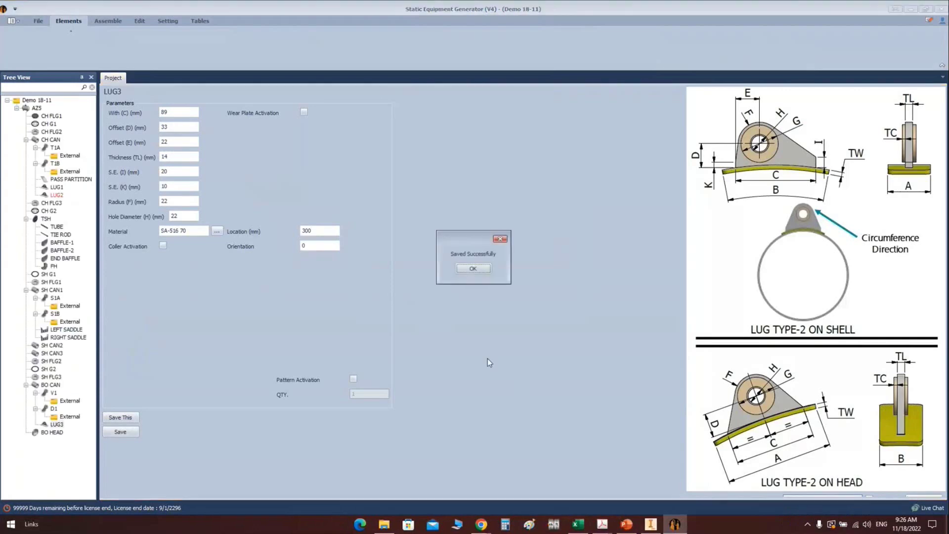
pyautogui.click(475, 269)
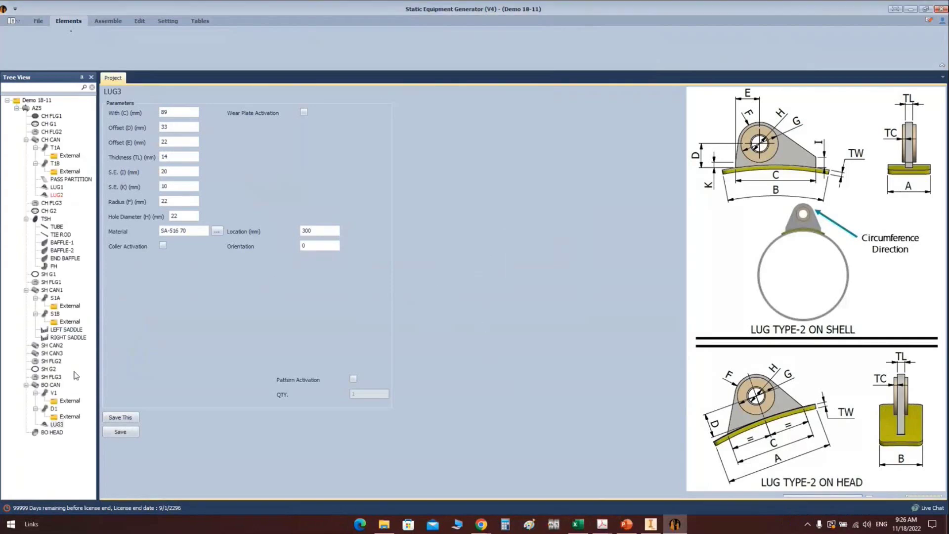
# Set LUG3's location to 150 and save it
pyautogui.click(56, 424)
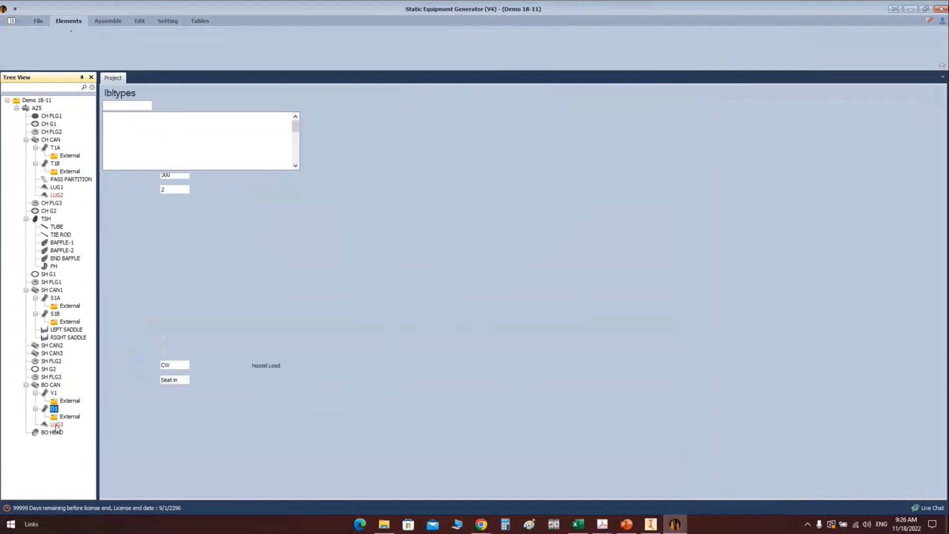
pyautogui.click(56, 424)
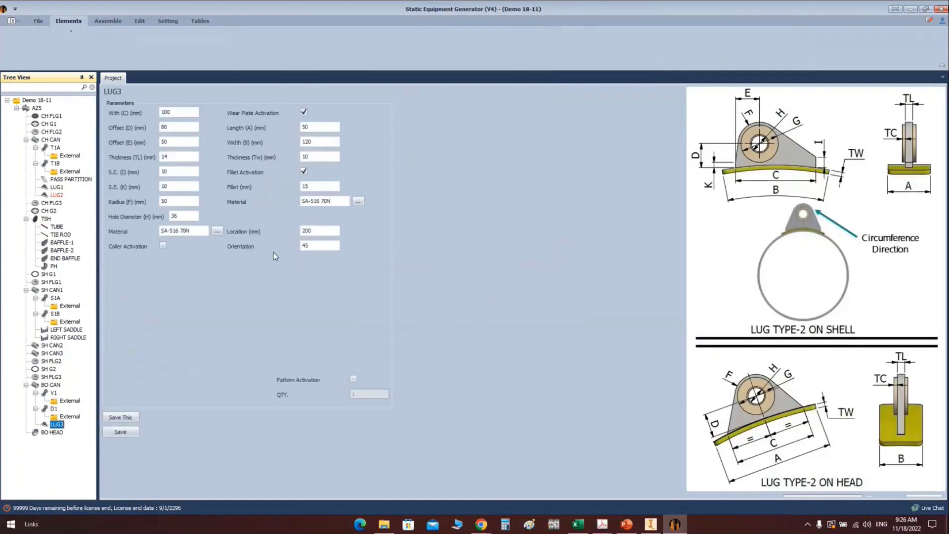
pyautogui.moveTo(321, 231); pyautogui.dragTo(295, 232)
pyautogui.write('150')
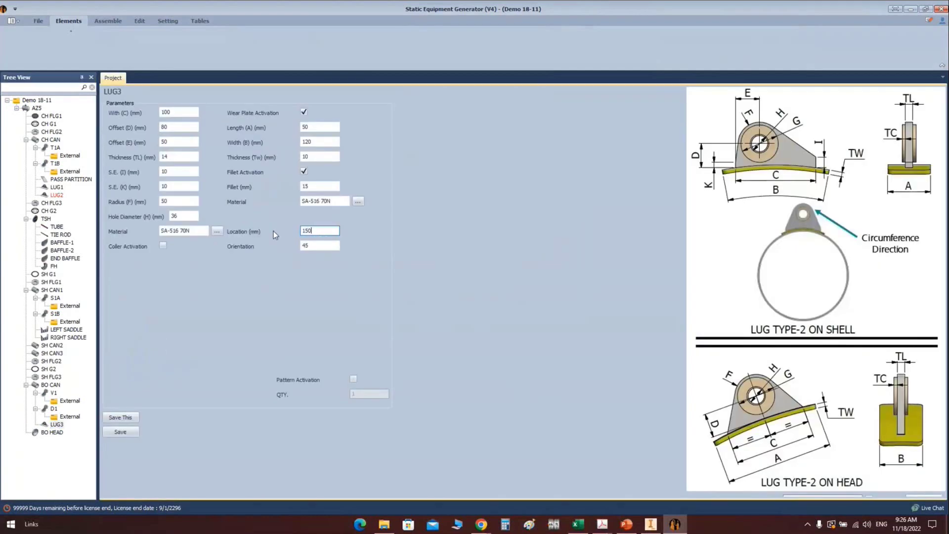
pyautogui.click(126, 433)
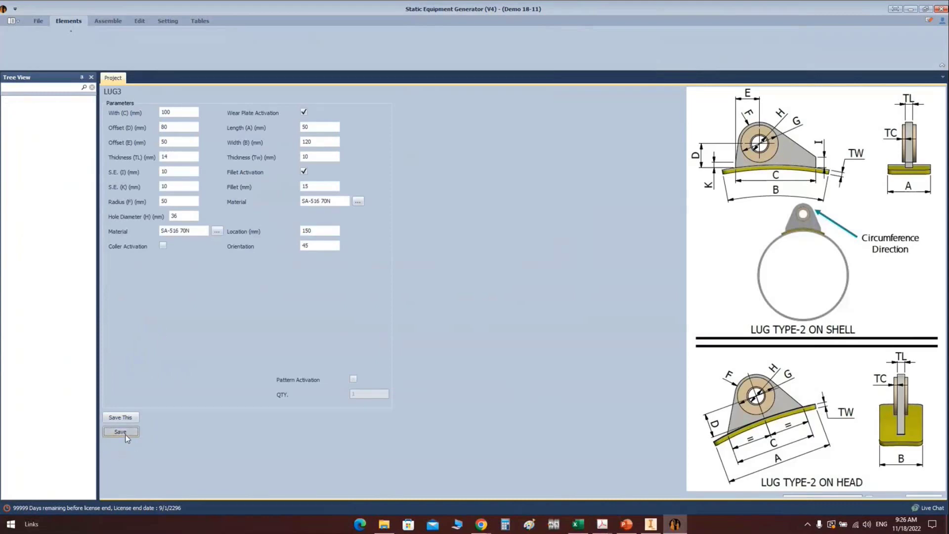
pyautogui.click(52, 385)
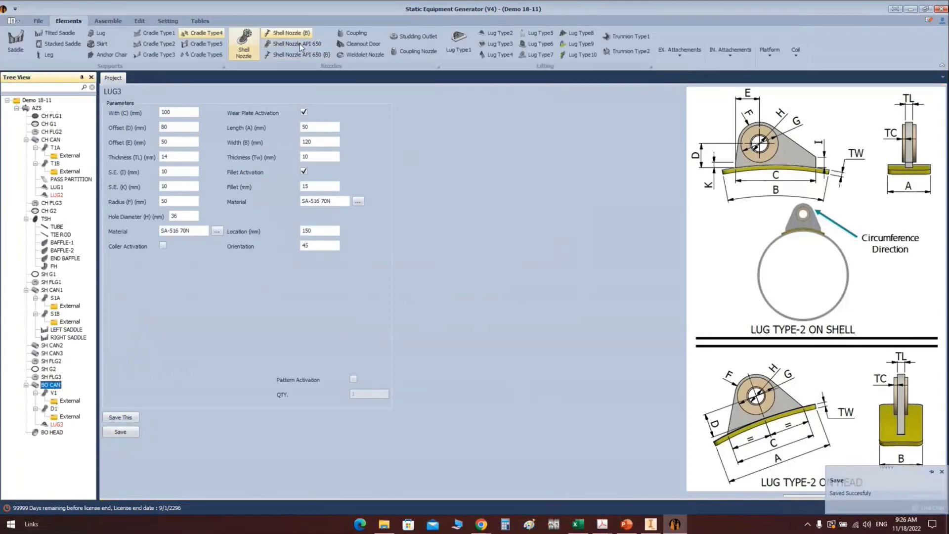
# Copy LUG3 as a new LUG4 on the BO CAN, set its orientation to 315, and save
pyautogui.click(498, 33)
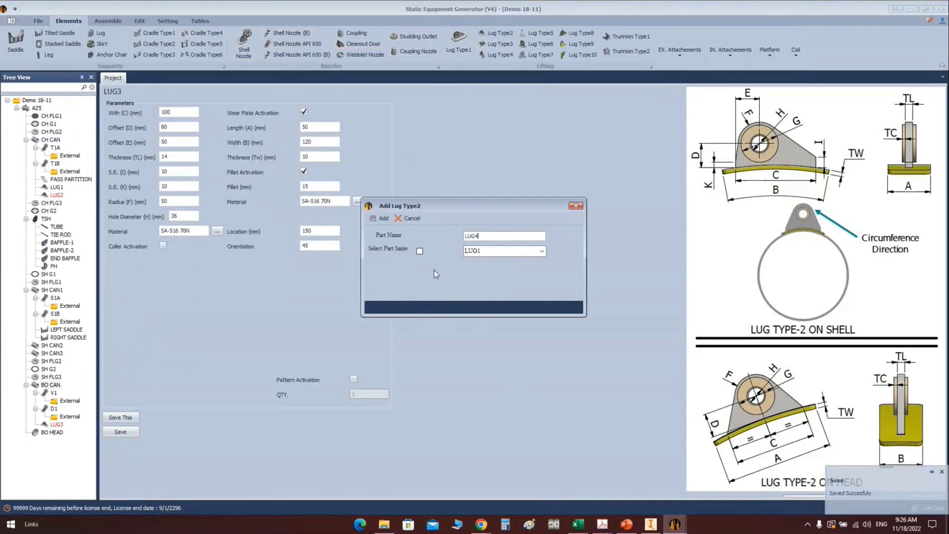
pyautogui.click(419, 251)
pyautogui.click(542, 251)
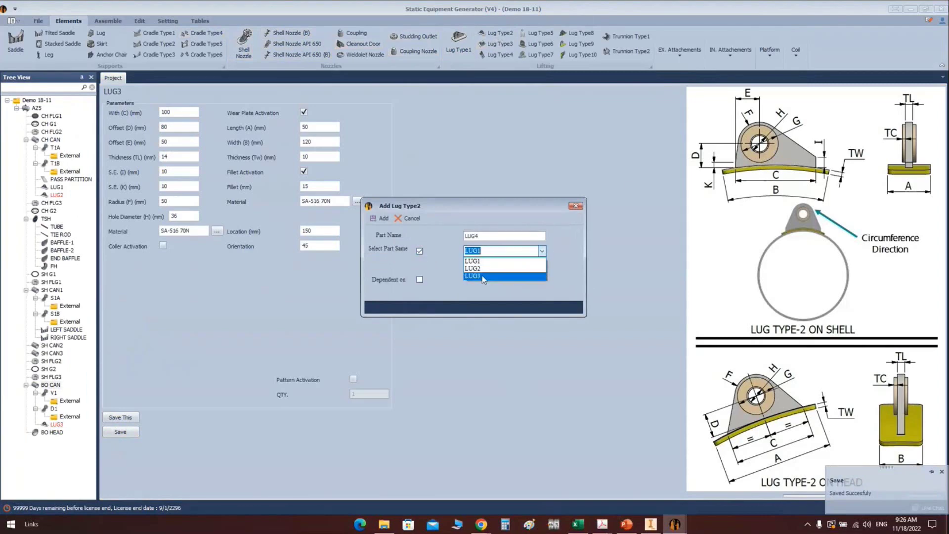
pyautogui.click(482, 273)
pyautogui.click(373, 219)
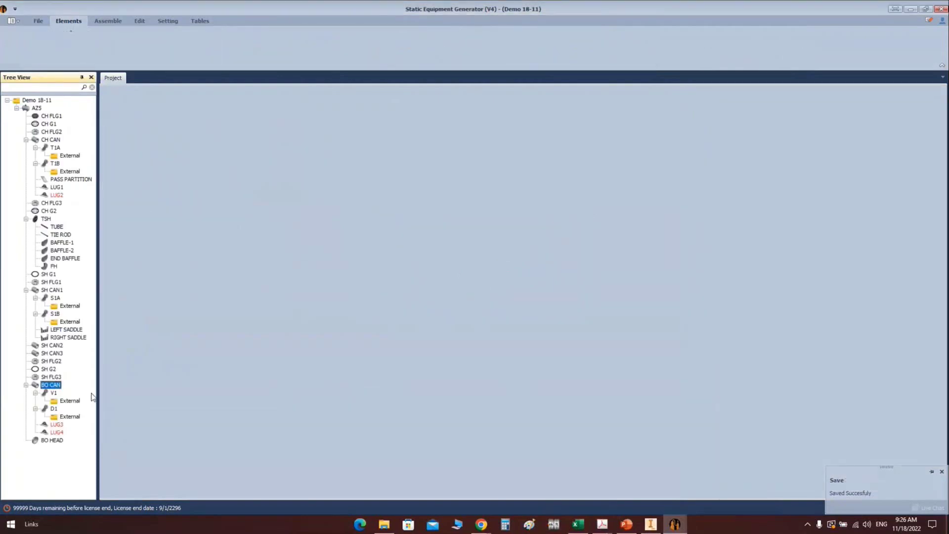
pyautogui.click(58, 432)
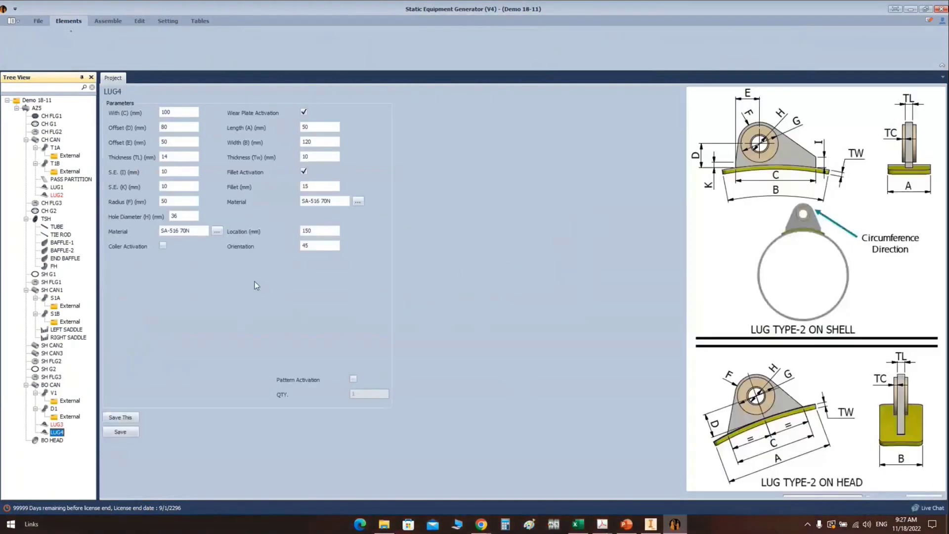
pyautogui.click(309, 245)
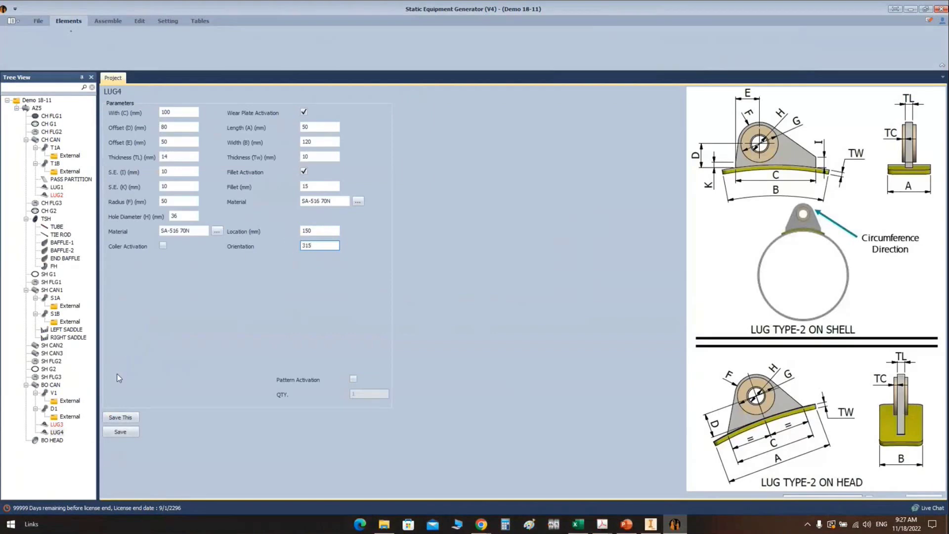
pyautogui.click(121, 432)
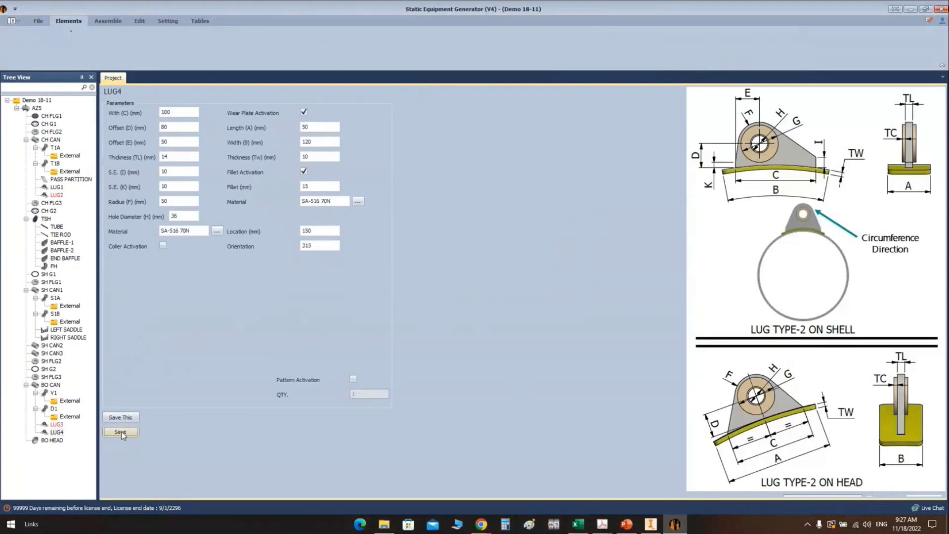
pyautogui.click(109, 23)
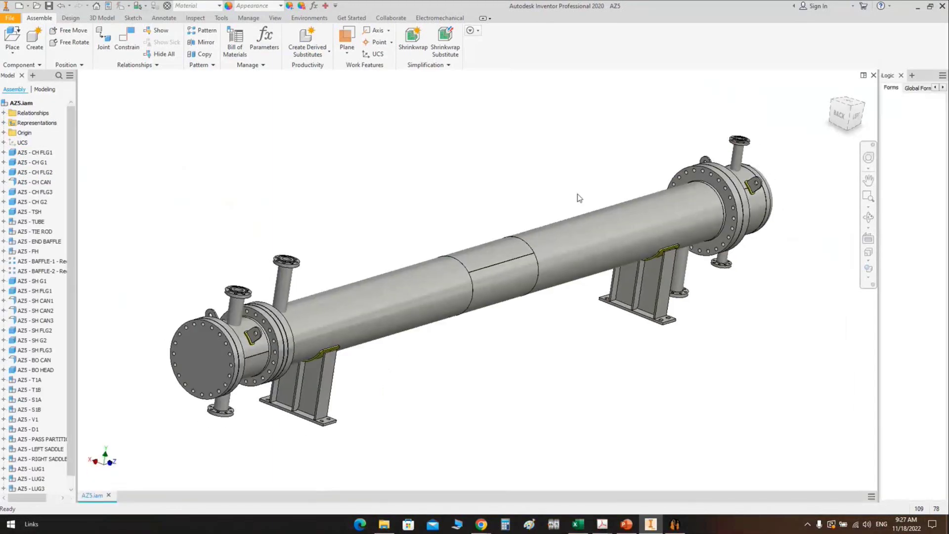
# Orbit and zoom the assembly to inspect the lifting lugs at the channel and bonnet ends
pyautogui.click(868, 217)
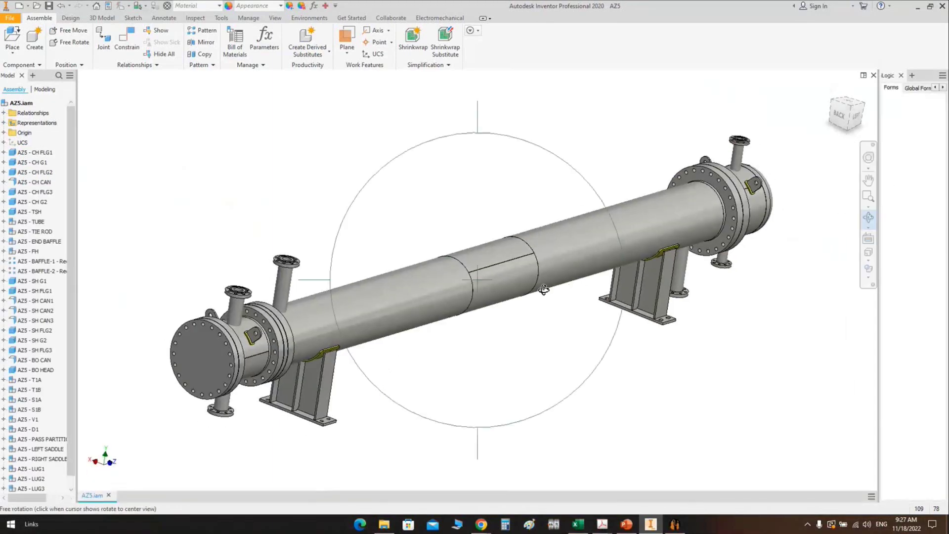
pyautogui.moveTo(538, 292); pyautogui.dragTo(547, 254)
pyautogui.scroll(8, 639, 228)
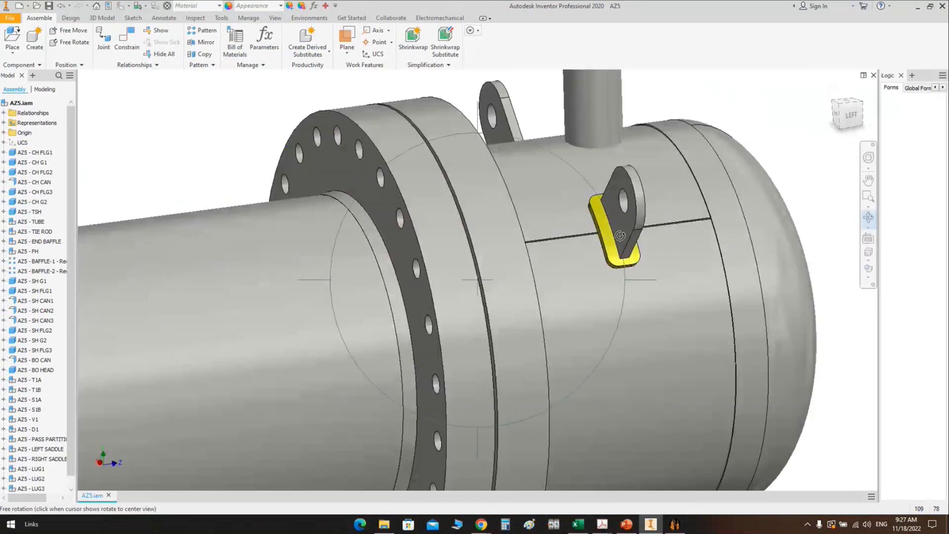
pyautogui.scroll(3, 595, 226)
pyautogui.scroll(-8, 594, 226)
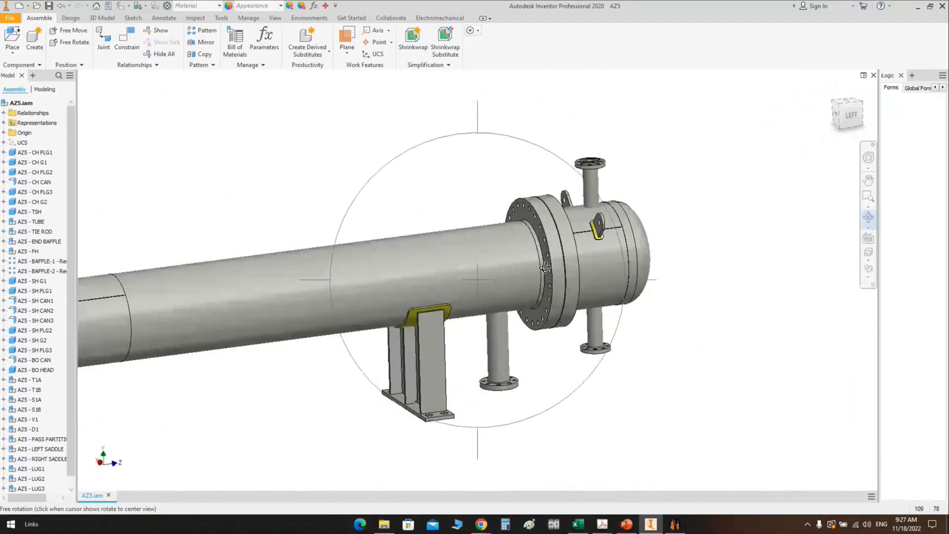
pyautogui.moveTo(544, 267); pyautogui.dragTo(449, 284)
pyautogui.scroll(5, 604, 245)
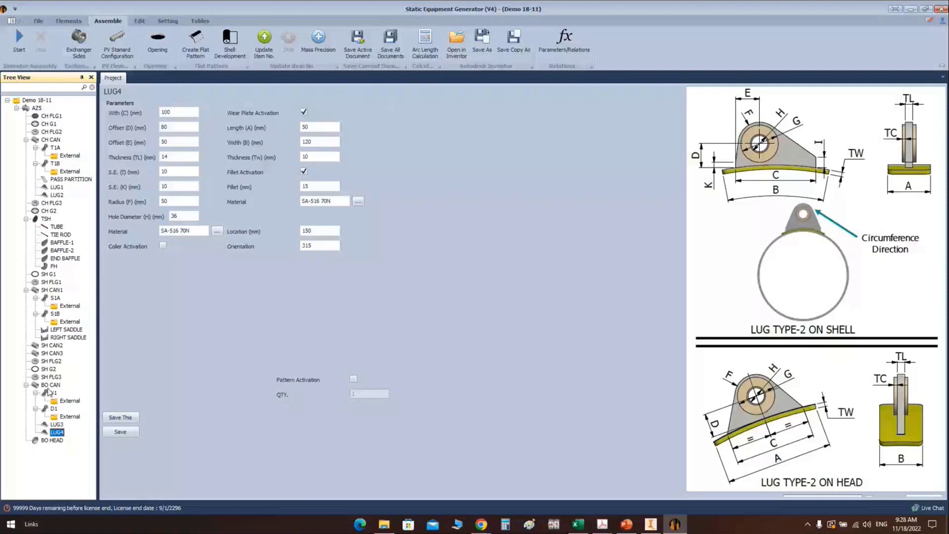
# Change the BO CAN's L.W.L. orientation to 80, save, and return to the Inventor assembly
pyautogui.click(49, 386)
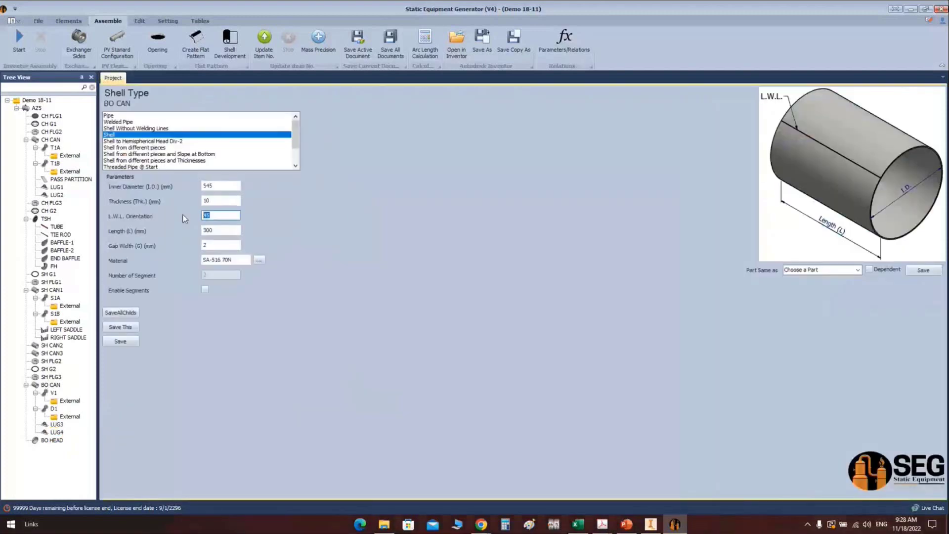
pyautogui.write('80')
pyautogui.click(120, 340)
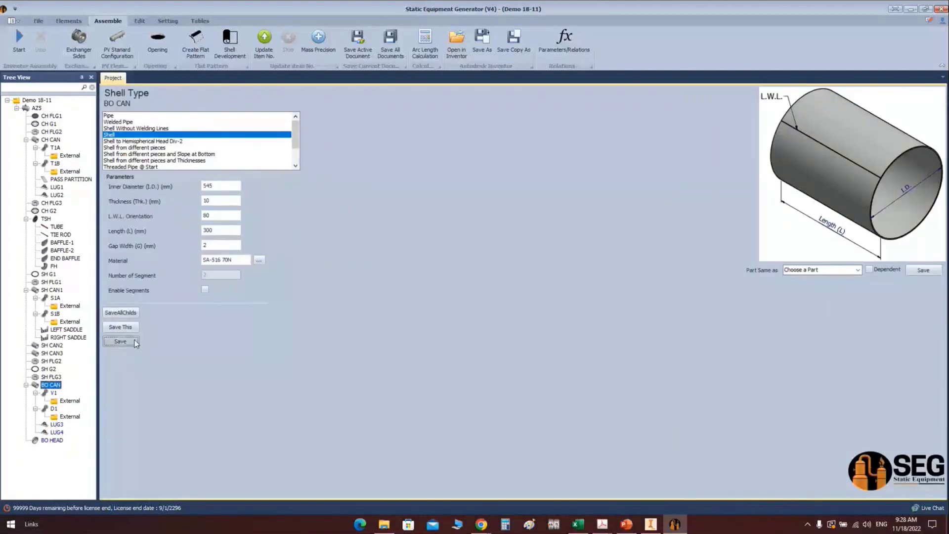
pyautogui.click(650, 526)
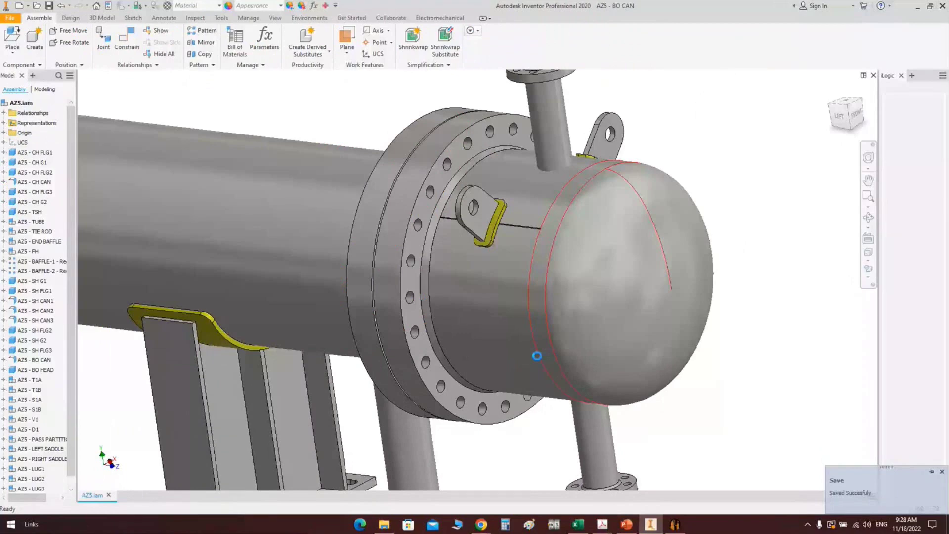
# Orbit the assembly to a new viewing angle
pyautogui.click(868, 220)
pyautogui.press('Escape')
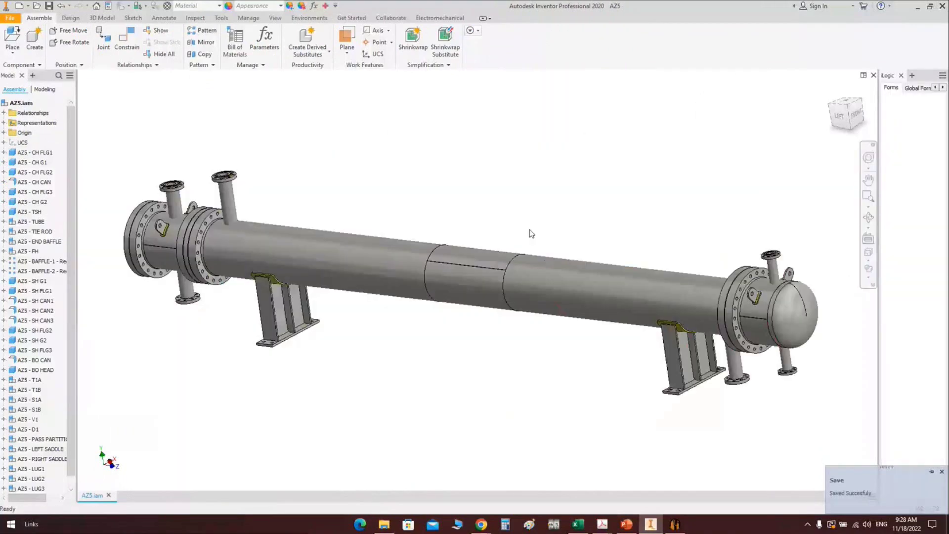
pyautogui.click(868, 219)
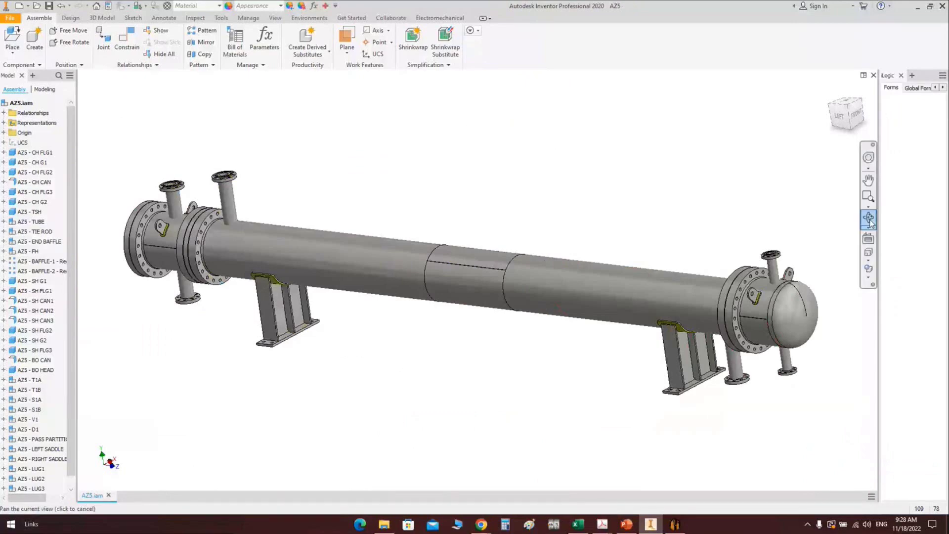
pyautogui.click(868, 218)
pyautogui.moveTo(514, 304); pyautogui.dragTo(449, 310)
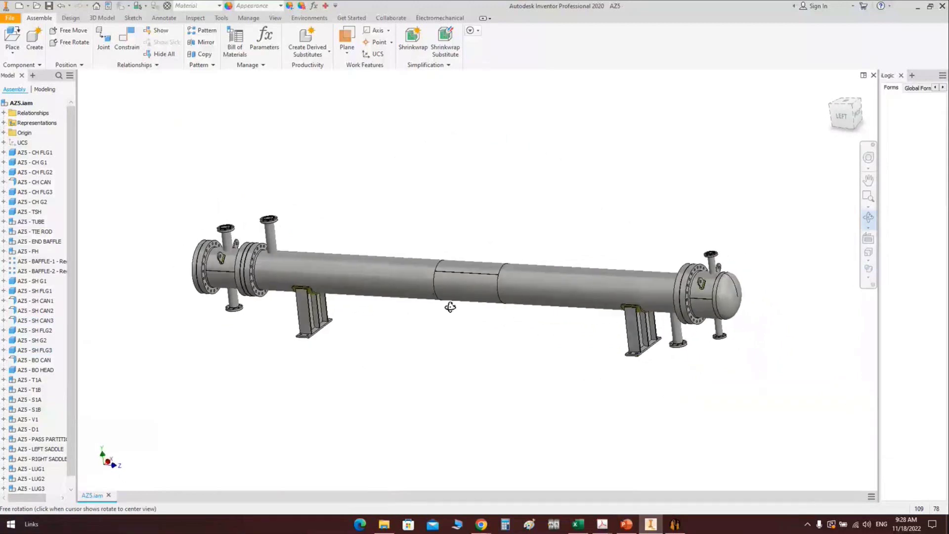
pyautogui.moveTo(462, 208); pyautogui.dragTo(509, 209, button='right')
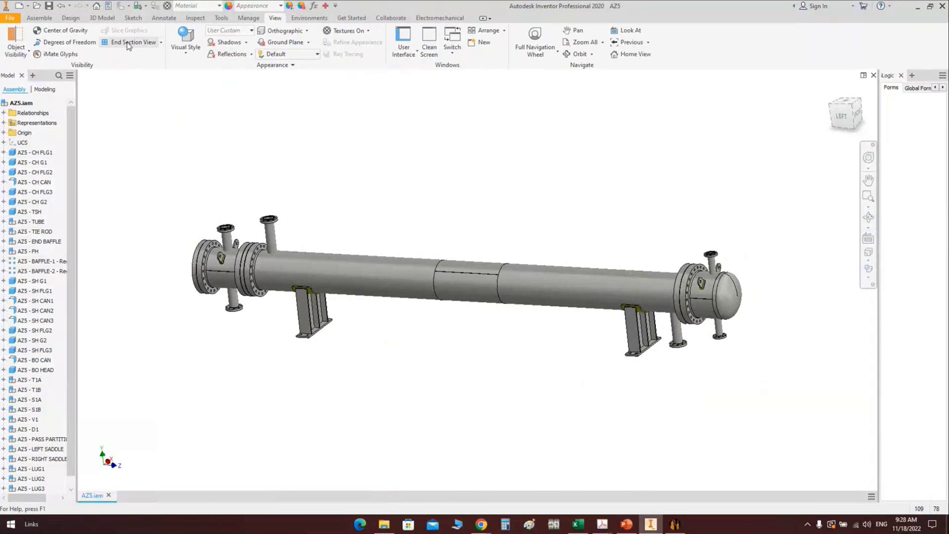
# Try a half section view, cancel it, and zoom in on the tube sheet layout
pyautogui.click(162, 43)
pyautogui.click(131, 74)
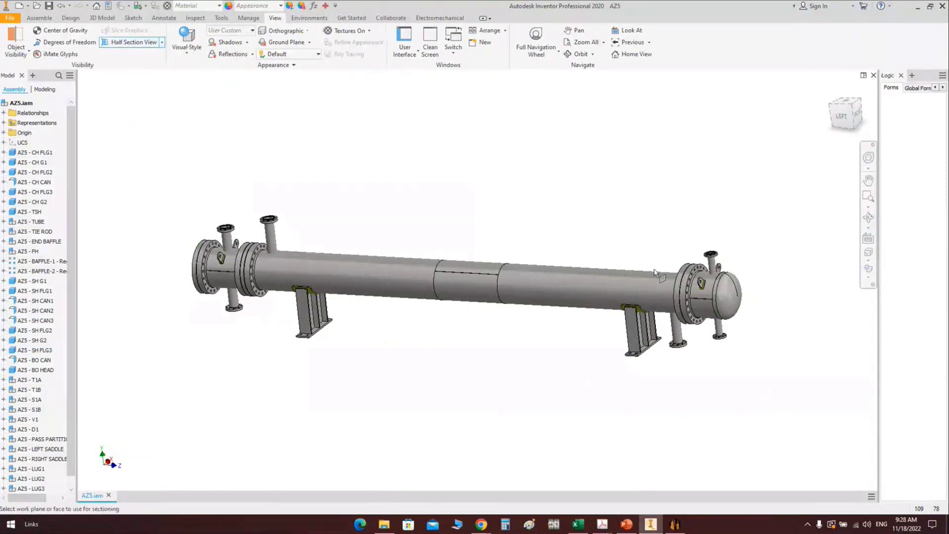
pyautogui.click(655, 272)
pyautogui.scroll(3, 466, 254)
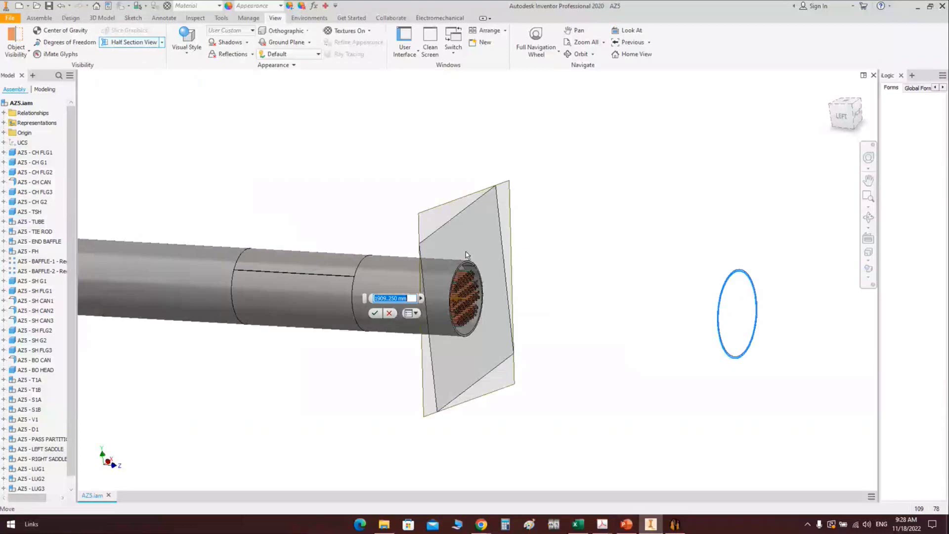
pyautogui.press('Escape')
pyautogui.scroll(6, 485, 299)
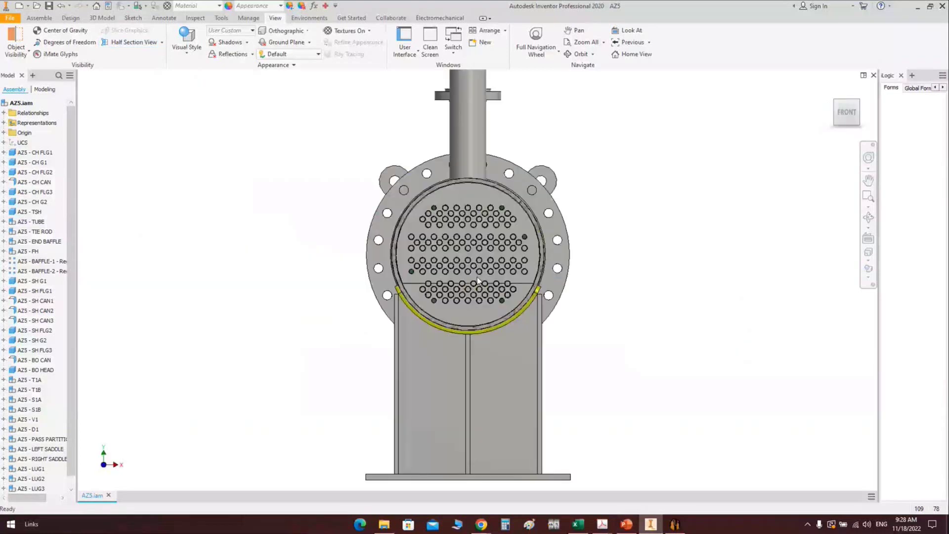
pyautogui.scroll(3, 508, 240)
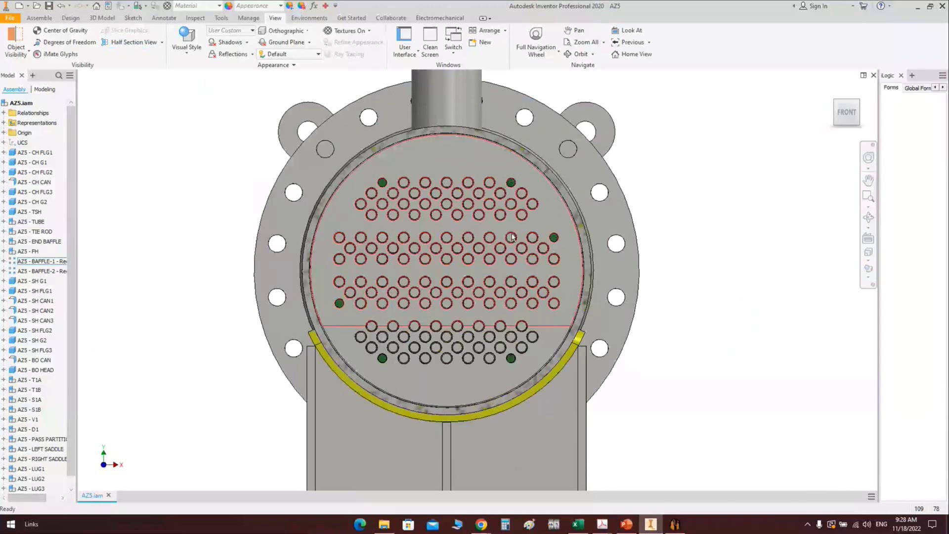
pyautogui.hotkey('alt', 'Tab')
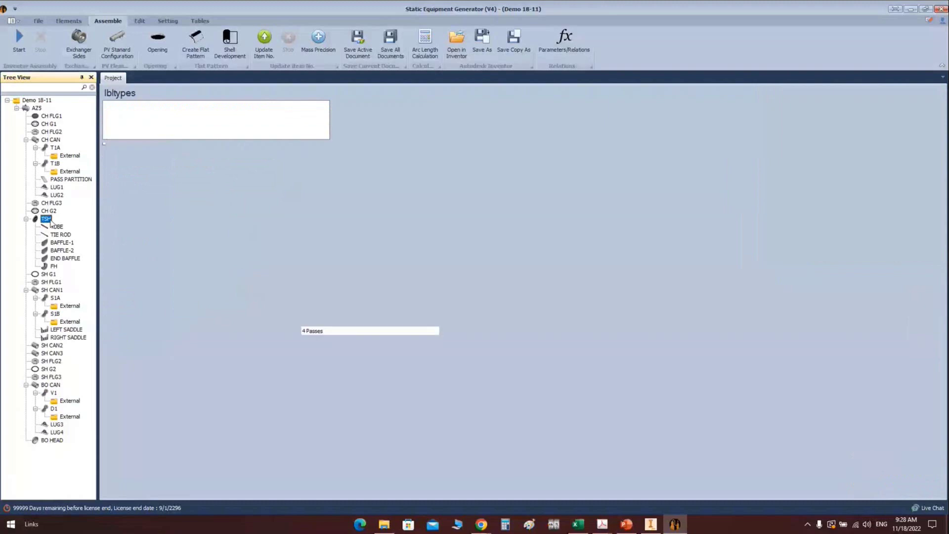
# Add SEALING BAR 1 to the tubesheet as a Double Vertical Sealing Bar
pyautogui.click(68, 21)
pyautogui.click(206, 54)
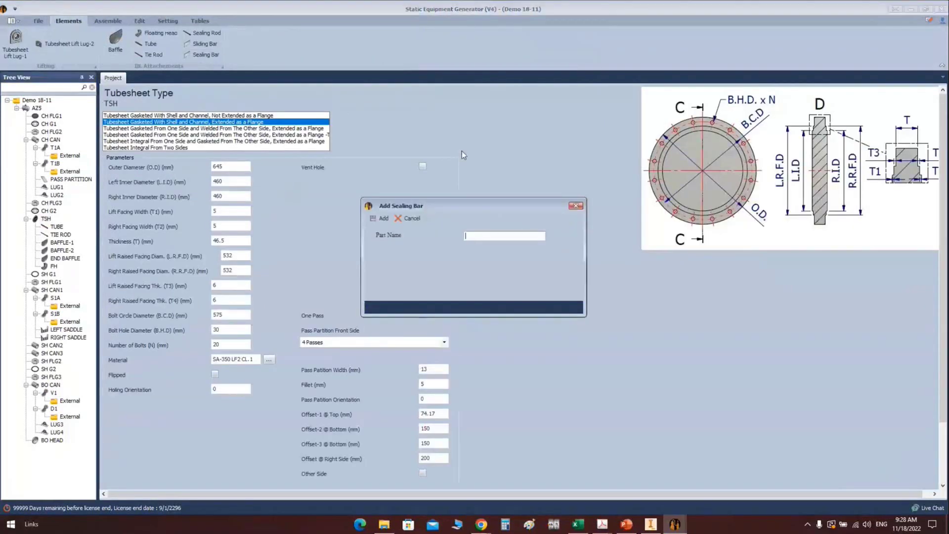
pyautogui.write('SEALING BAR 1')
pyautogui.press('Return')
pyautogui.click(76, 275)
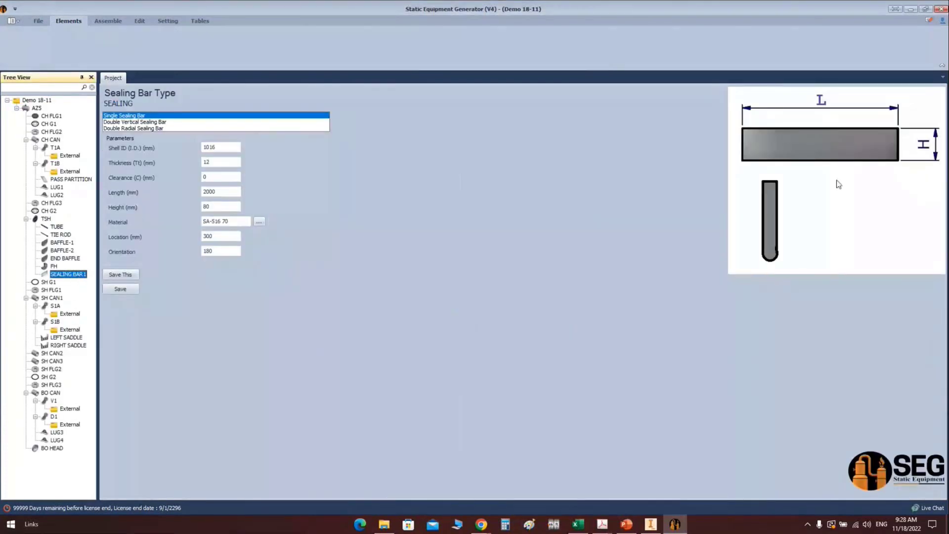
pyautogui.click(150, 123)
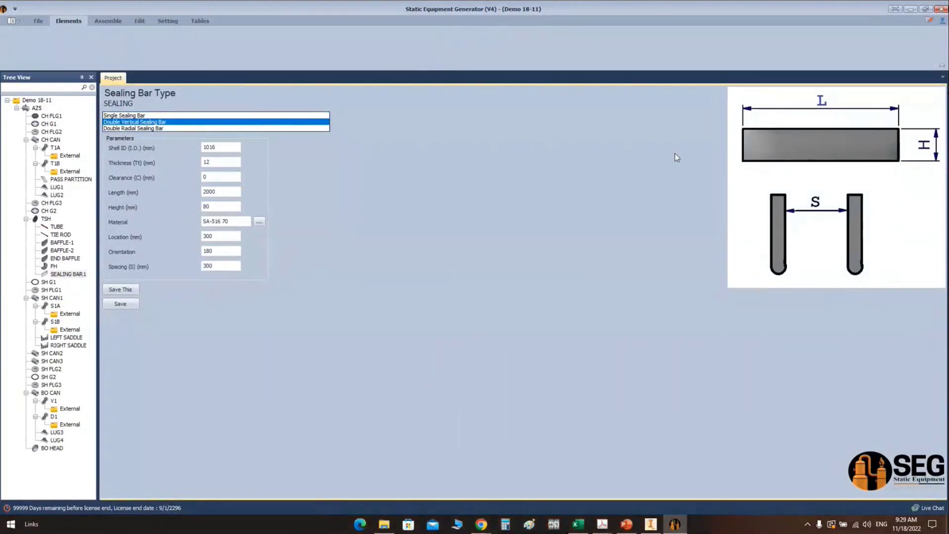
# Enter shell ID 460, thickness 8, length 5830 and height 65 for the sealing bar
pyautogui.click(165, 148)
pyautogui.write('460')
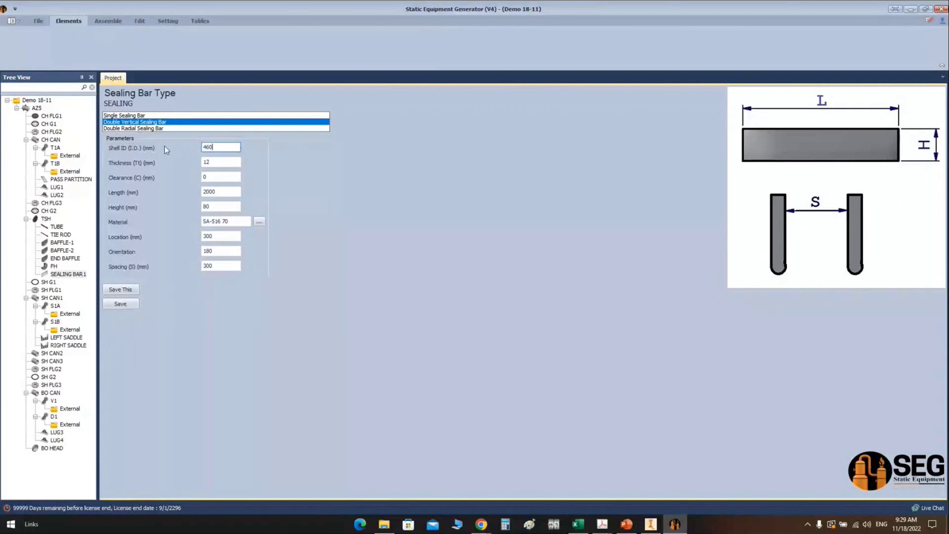
pyautogui.click(160, 164)
pyautogui.write('8')
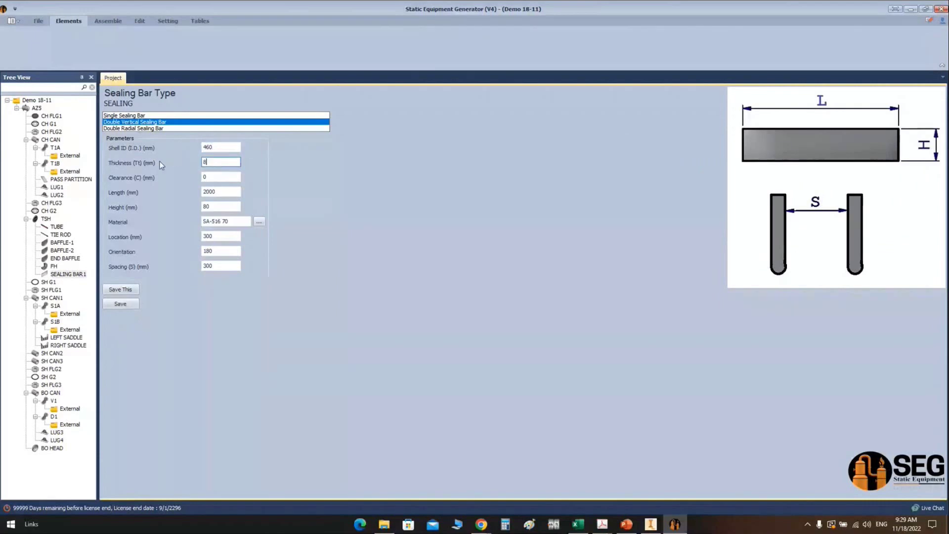
pyautogui.press('Tab')
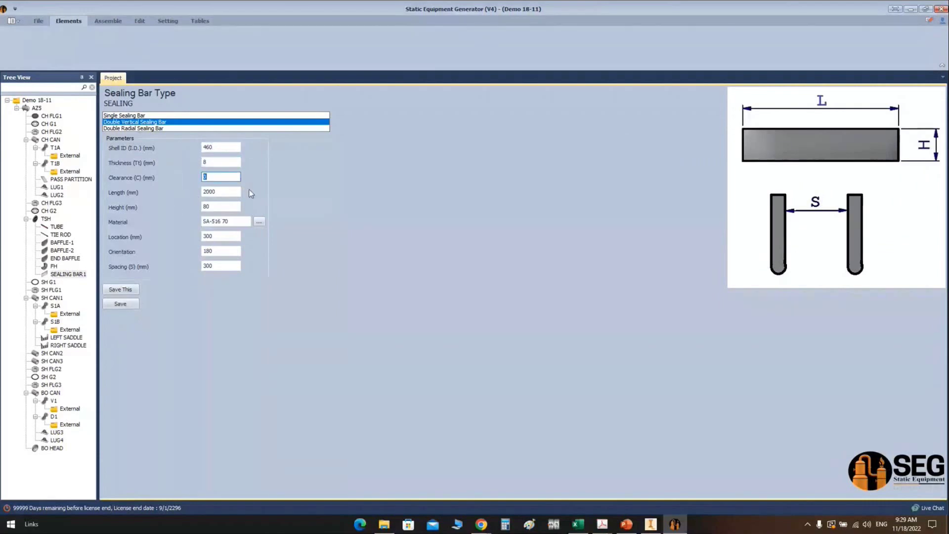
pyautogui.press('Tab')
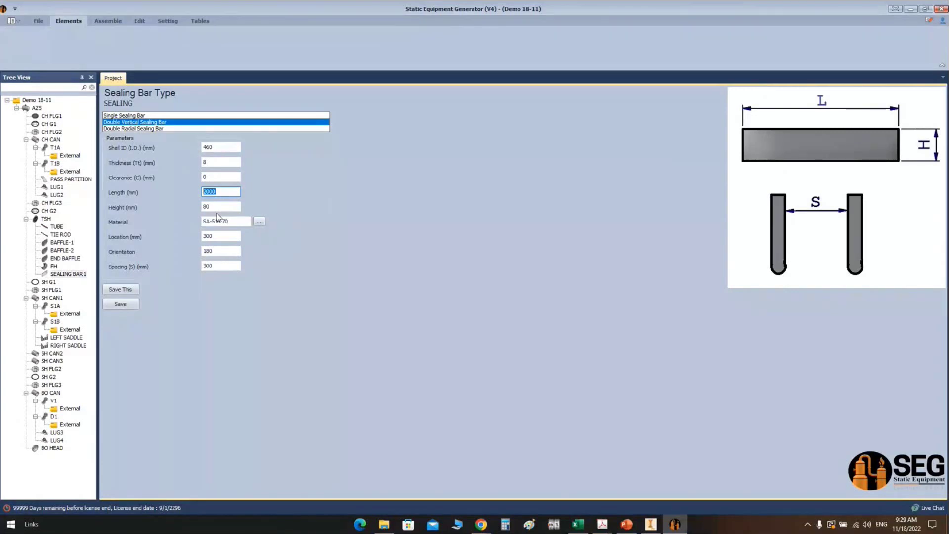
pyautogui.write('5830')
pyautogui.press('Tab')
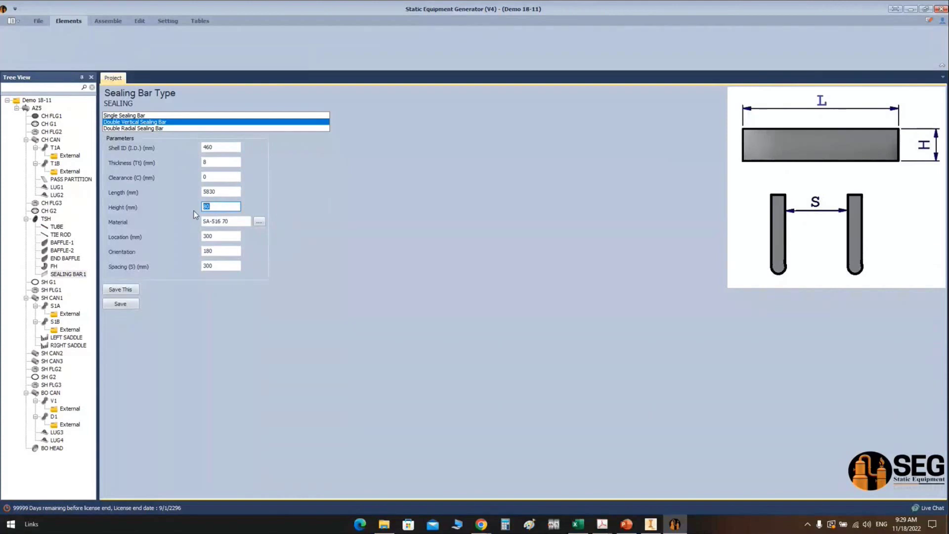
pyautogui.write('65')
# Set material SA-516 70N, location 0, orientation 90 and the spacing, then save the bar
pyautogui.click(241, 222)
pyautogui.write('N')
pyautogui.press('Tab')
pyautogui.write('0')
pyautogui.press('Tab')
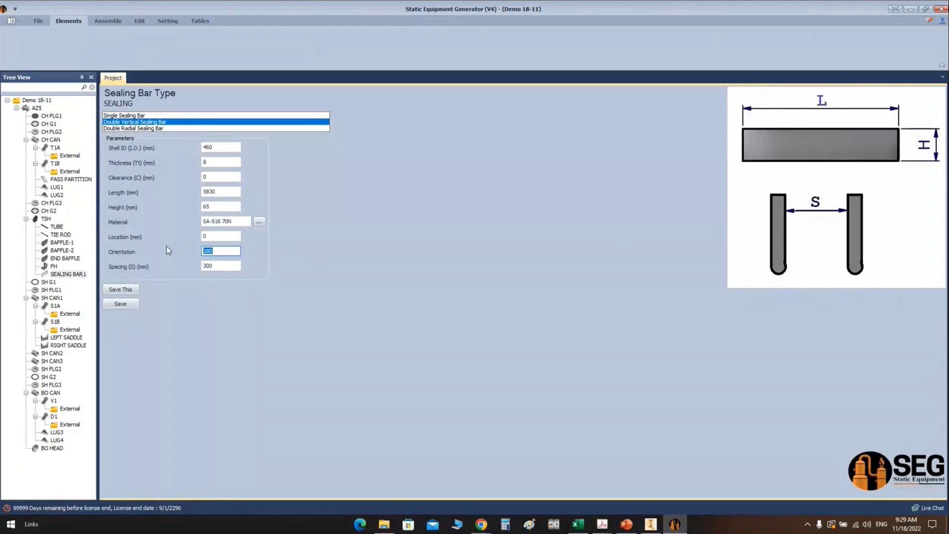
pyautogui.write('90')
pyautogui.press('Tab')
pyautogui.write('1')
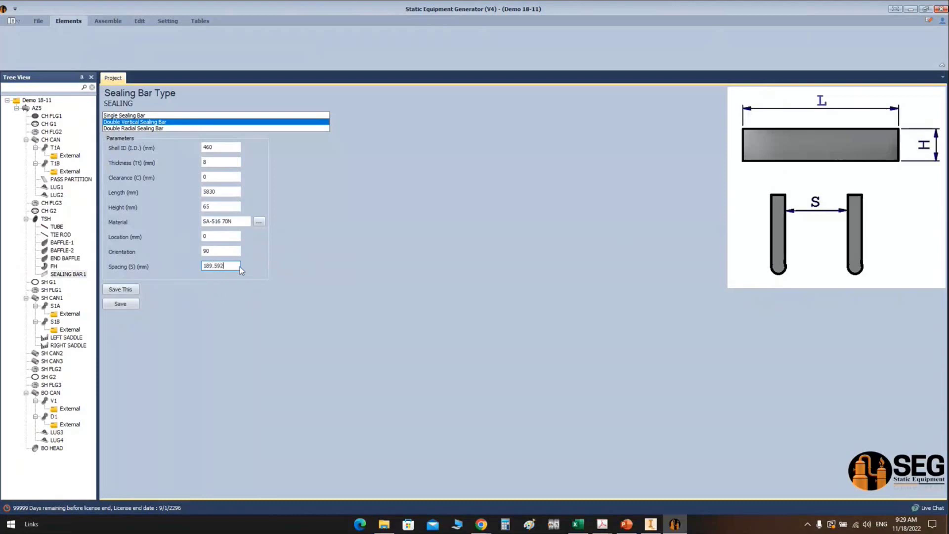
pyautogui.click(132, 305)
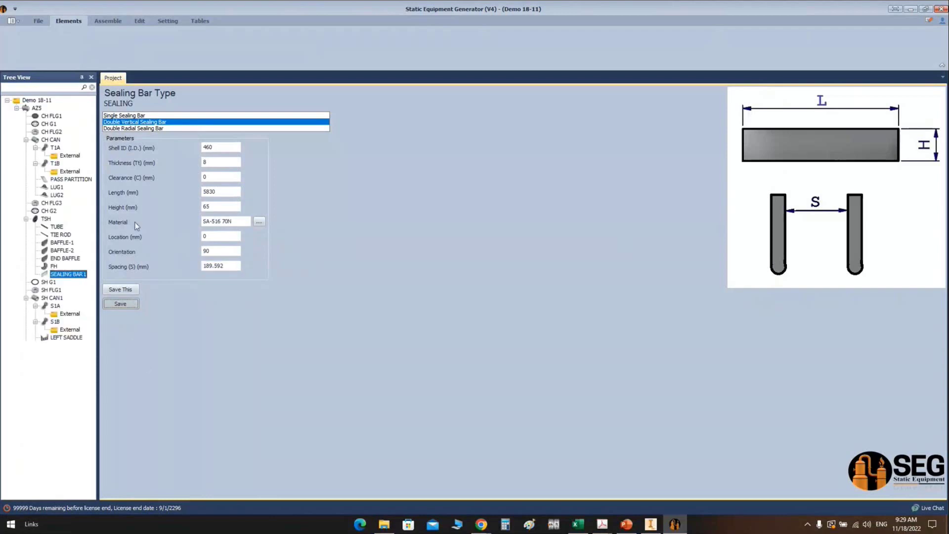
# Back in Inventor, zoom and pan around the tube sheet to view the new sealing bars
pyautogui.click(657, 529)
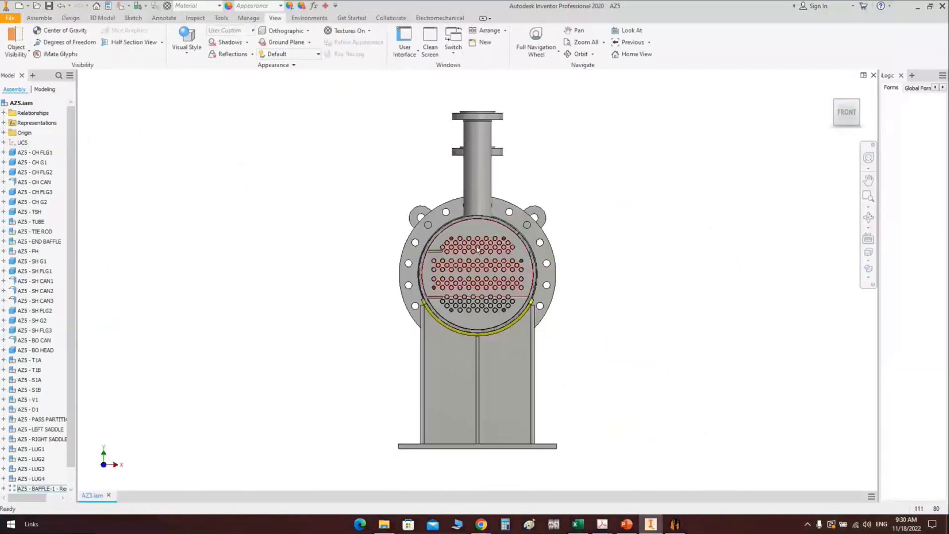
pyautogui.scroll(-5, 479, 257)
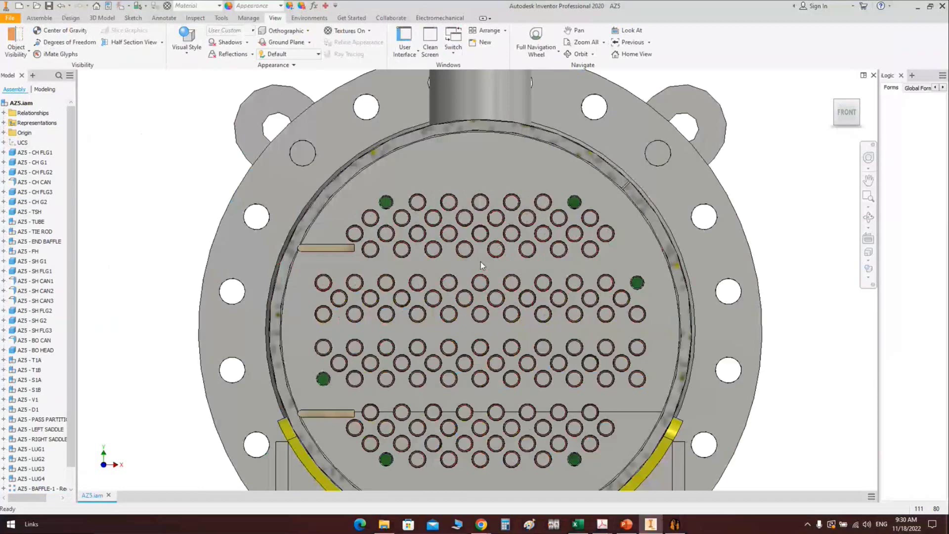
pyautogui.scroll(-3, 480, 262)
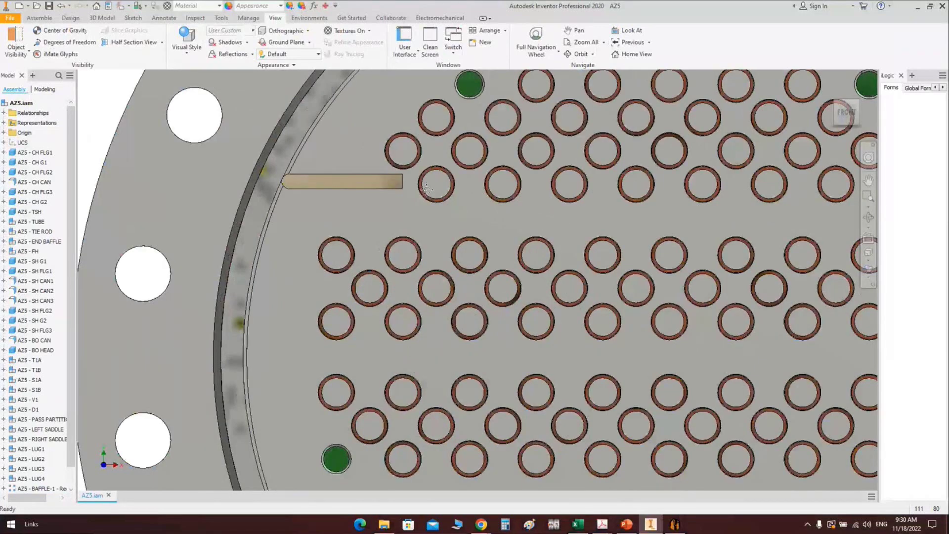
pyautogui.scroll(4, 427, 187)
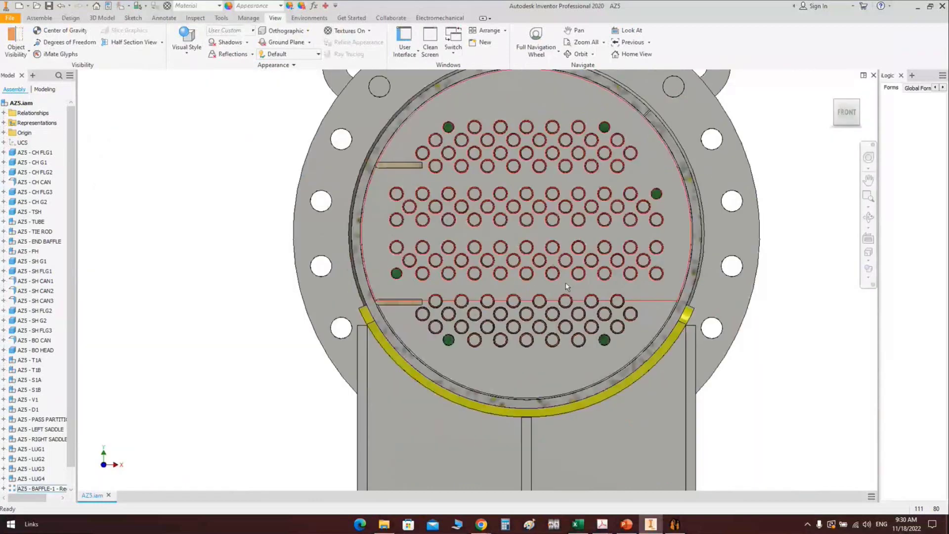
pyautogui.moveTo(566, 286); pyautogui.dragTo(526, 309, button='middle')
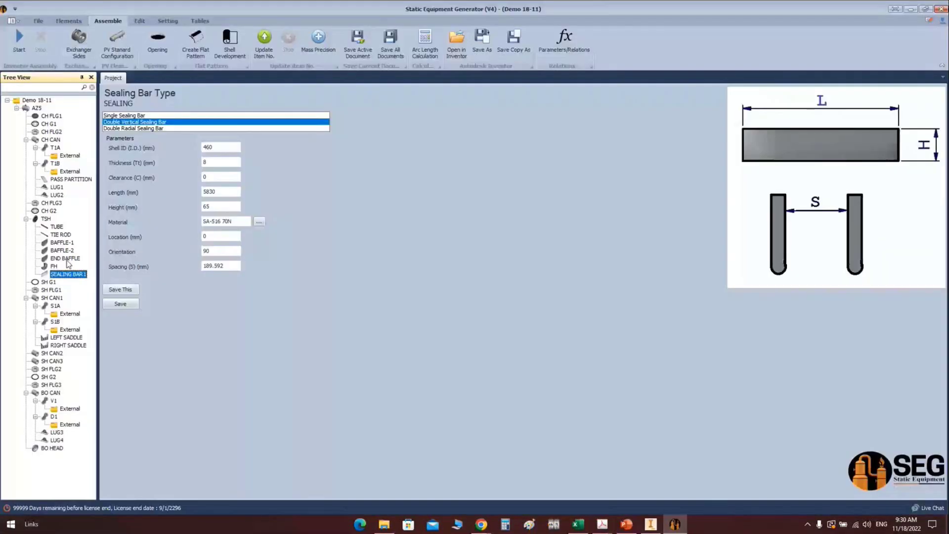
# Add SEALING BAR2 to the TSH tubesheet as a copy of SEALING BAR 1
pyautogui.click(46, 218)
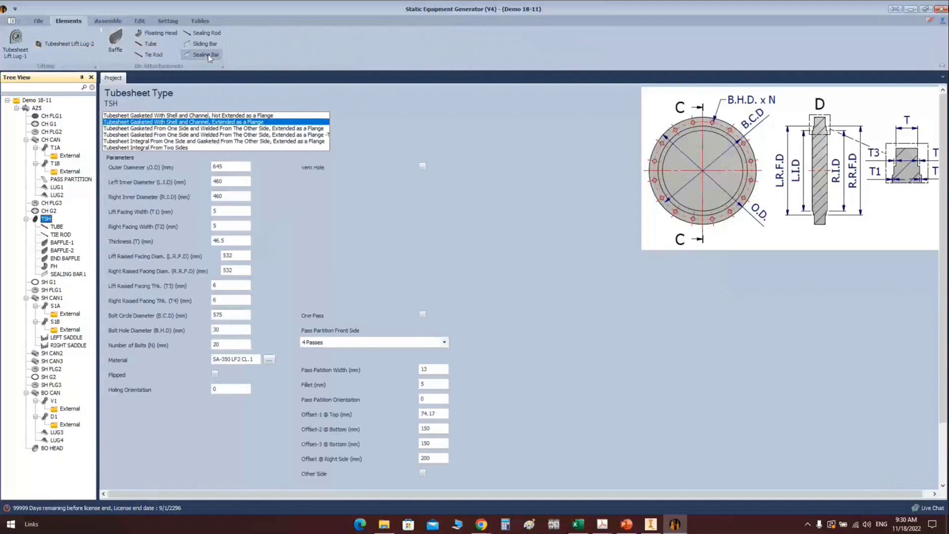
pyautogui.click(209, 54)
pyautogui.write('SE')
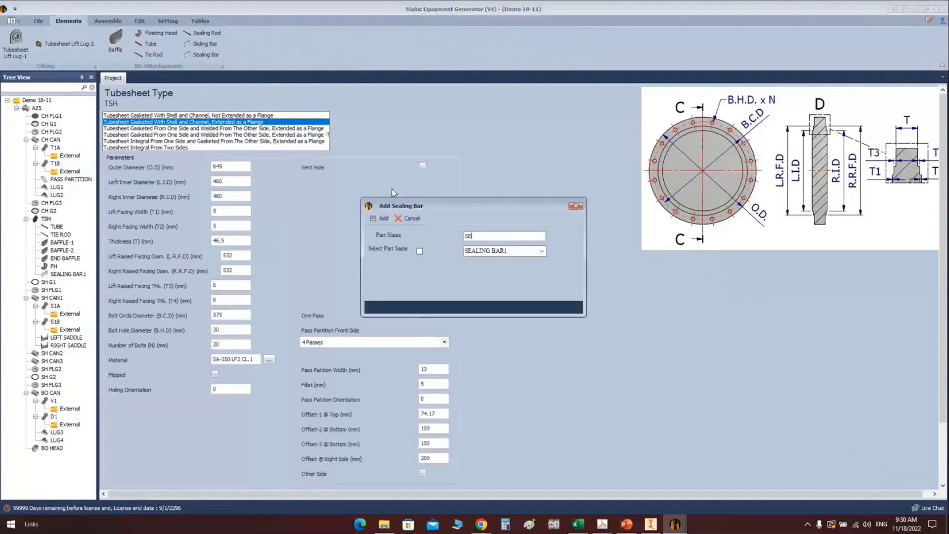
pyautogui.write('ALING BAR2')
pyautogui.click(419, 251)
pyautogui.click(380, 217)
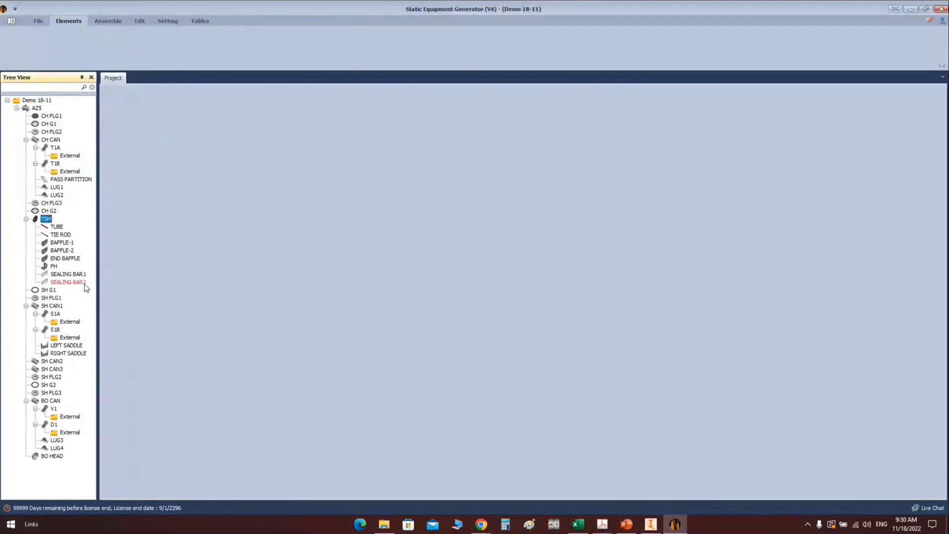
# Set SEALING BAR2's orientation to 270, save it, and generate it in Inventor
pyautogui.doubleClick(218, 251)
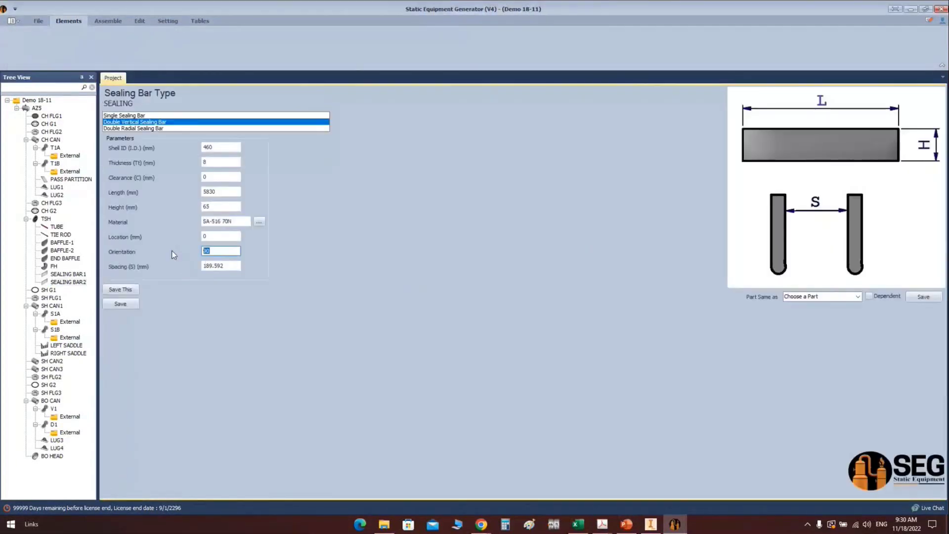
pyautogui.write('270')
pyautogui.click(135, 304)
pyautogui.click(108, 21)
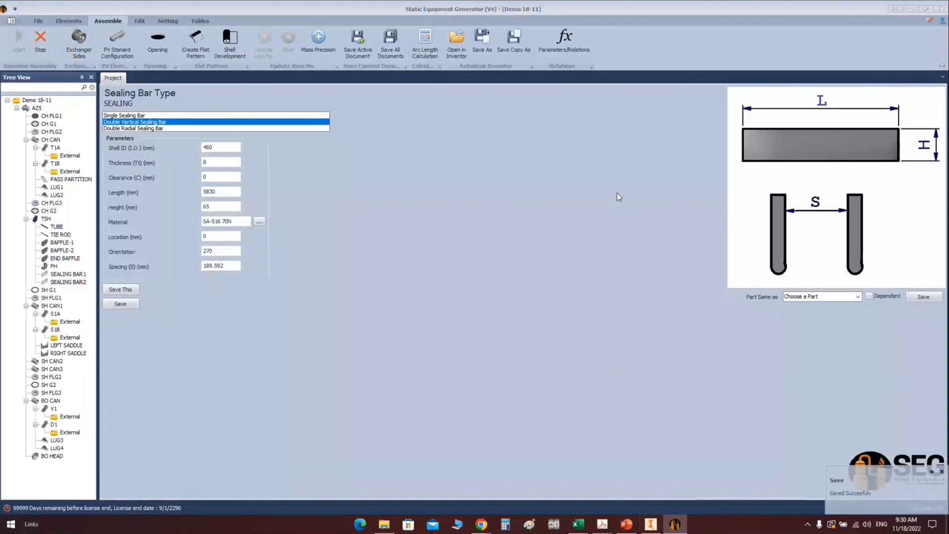
pyautogui.hotkey('alt', 'Tab')
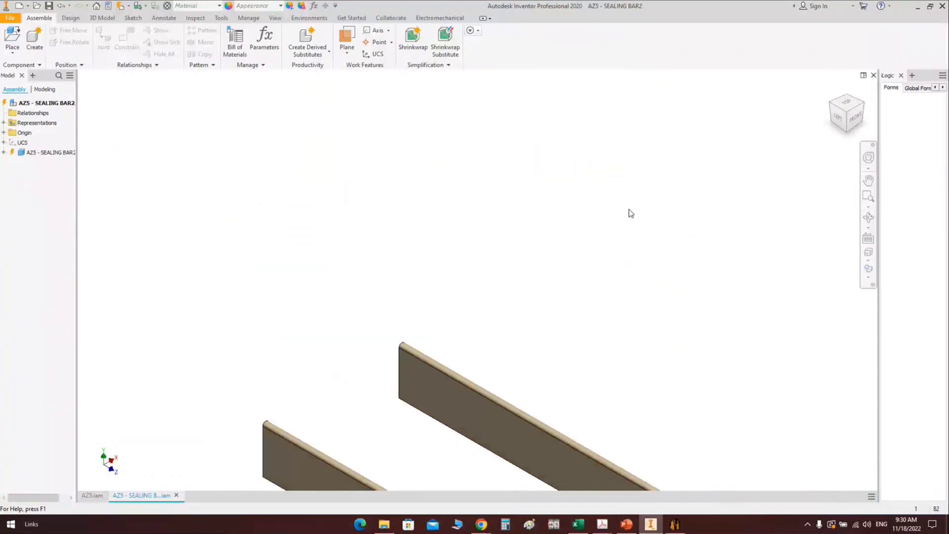
pyautogui.press('Home')
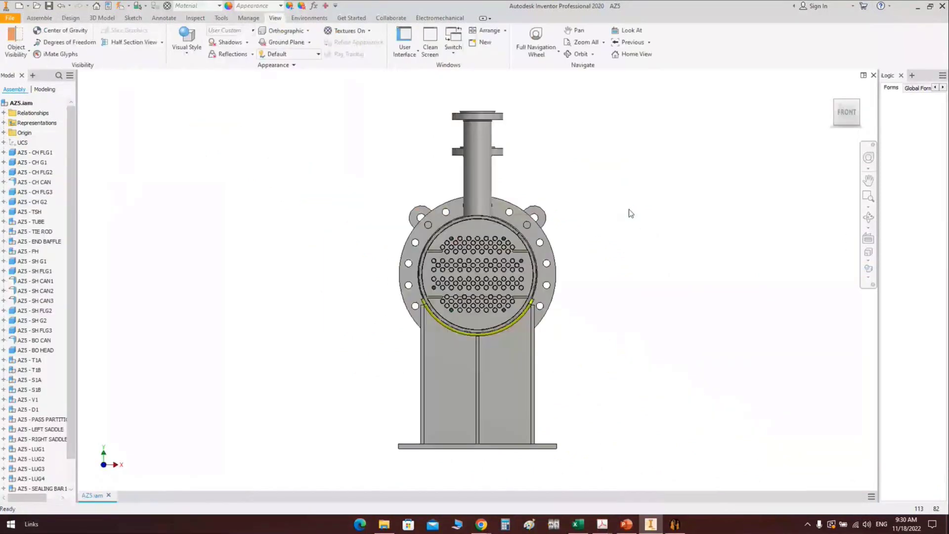
pyautogui.scroll(-3, 552, 262)
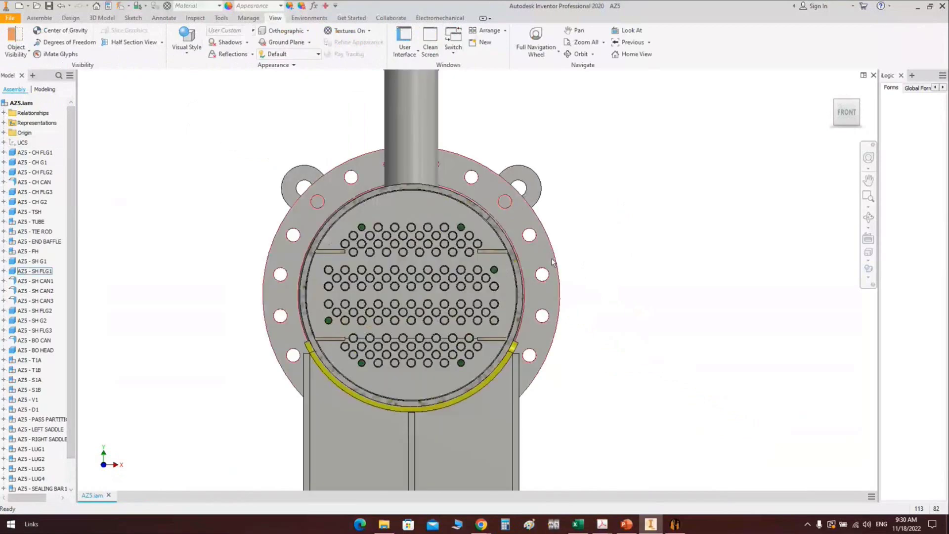
pyautogui.click(868, 217)
pyautogui.press('F6')
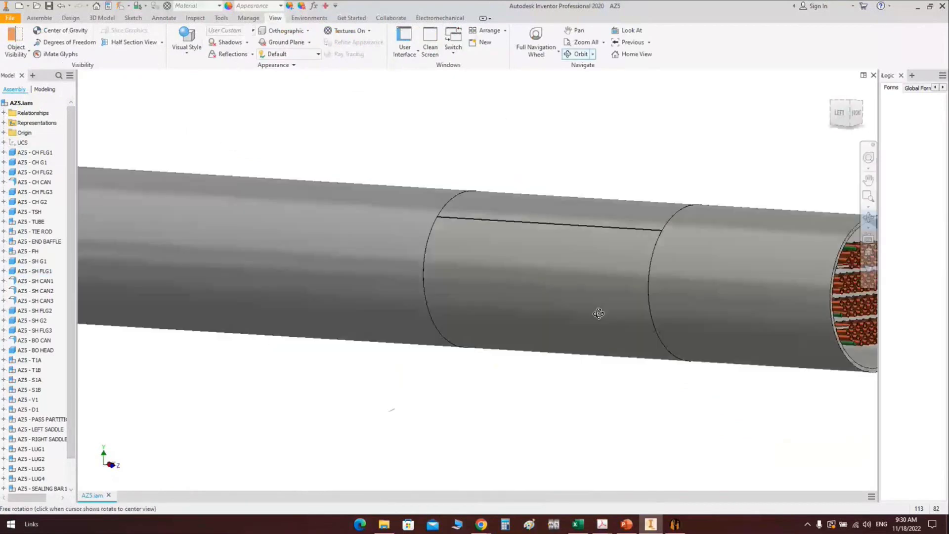
pyautogui.press('Escape')
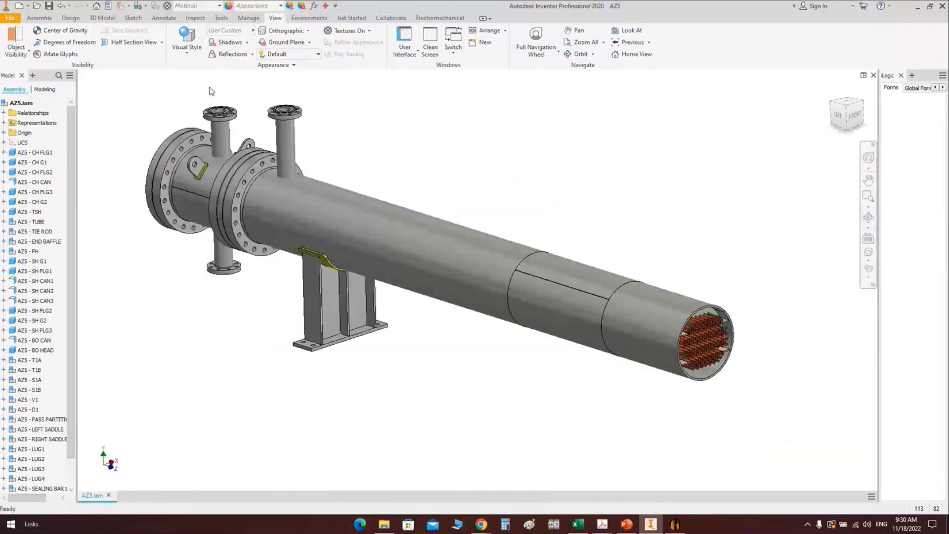
pyautogui.click(162, 42)
pyautogui.click(141, 117)
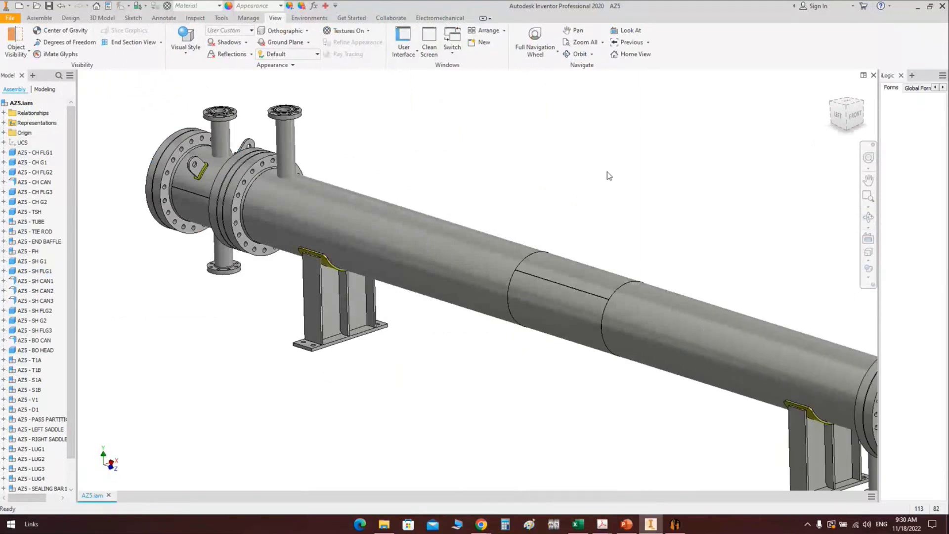
pyautogui.press('F2')
pyautogui.moveTo(606, 174); pyautogui.dragTo(506, 160)
pyautogui.scroll(-3, 453, 182)
pyautogui.press('Escape')
pyautogui.scroll(3, 494, 180)
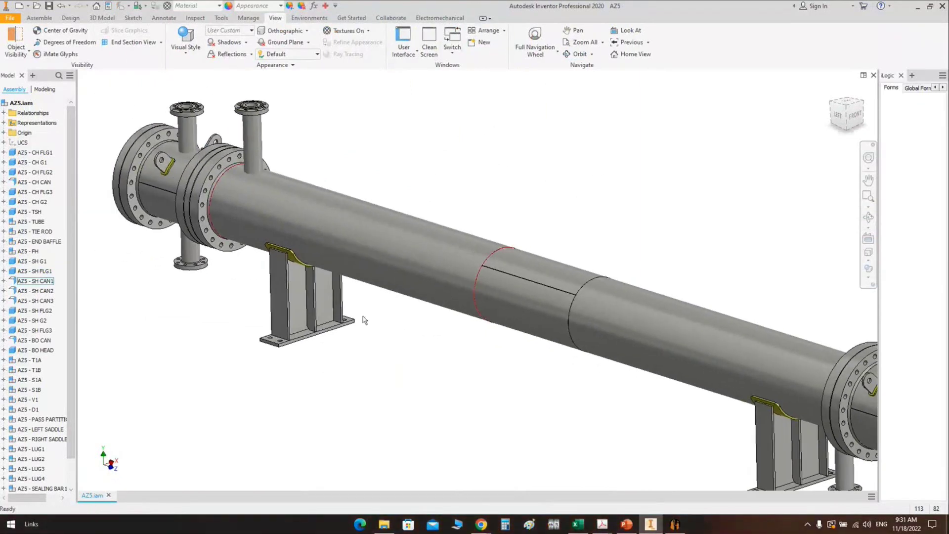
pyautogui.scroll(3, 252, 327)
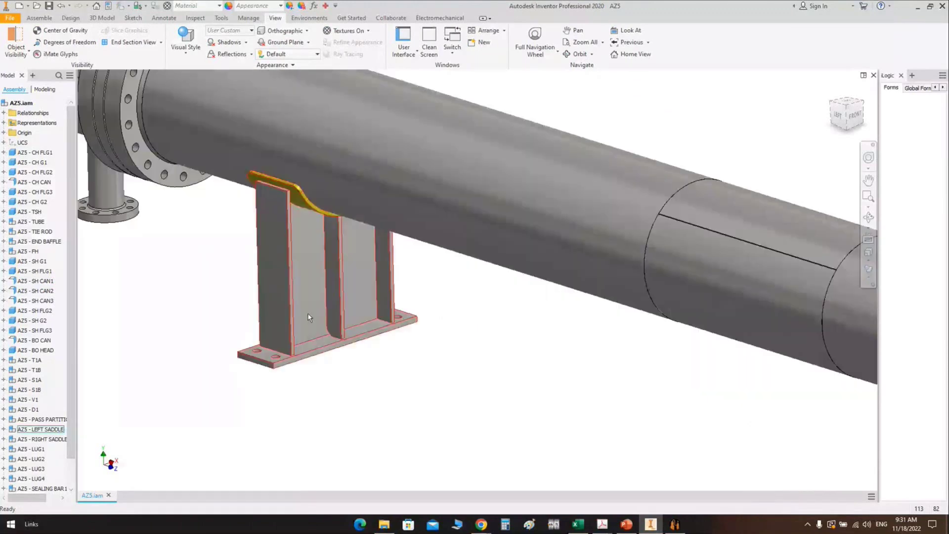
pyautogui.keyDown('shift'); pyautogui.moveTo(308, 317); pyautogui.dragTo(202, 145, button='middle'); pyautogui.keyUp('shift')
pyautogui.moveTo(333, 204); pyautogui.dragTo(372, 236, button='middle')
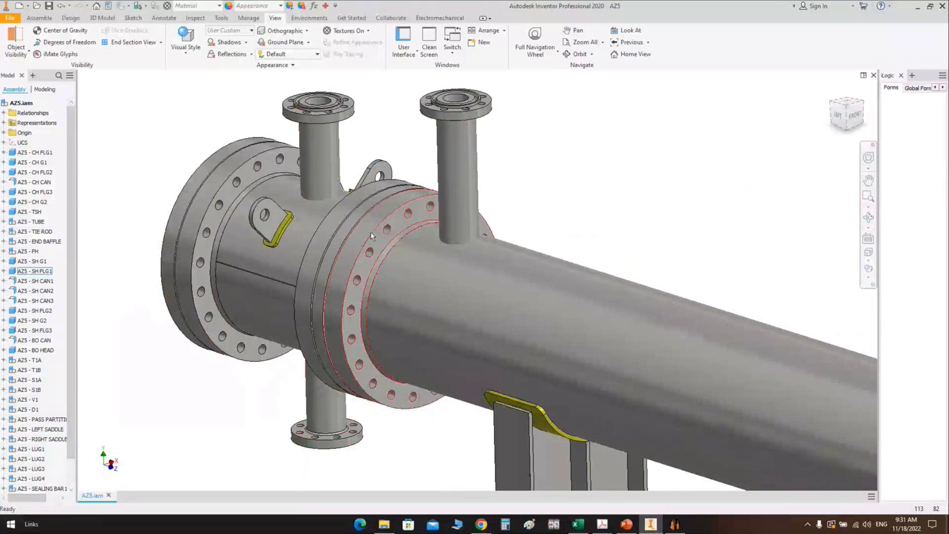
pyautogui.moveTo(570, 257); pyautogui.dragTo(459, 197, button='middle')
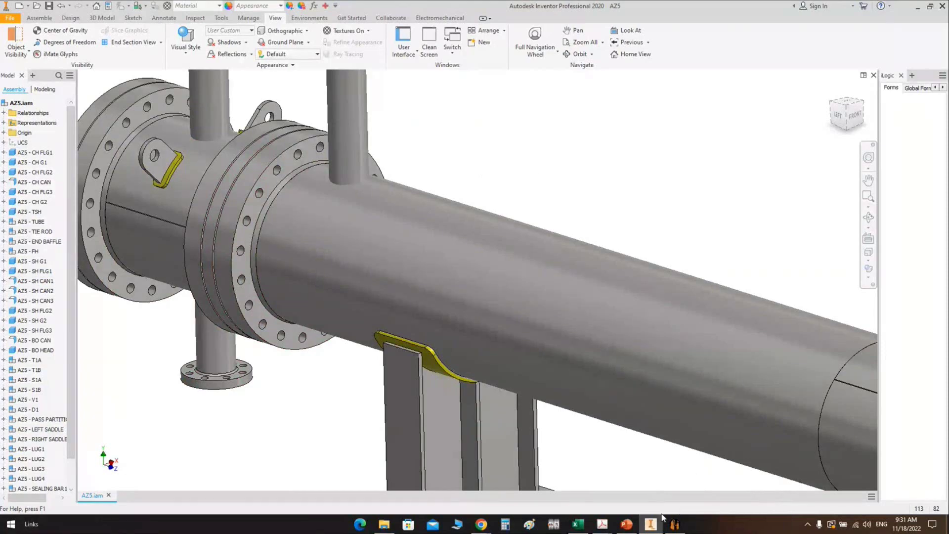
# Add nameplate NP to SH CAN1 as a Vertical Bracket (Parallel to Vessel C.L.) Single Support type
pyautogui.click(673, 523)
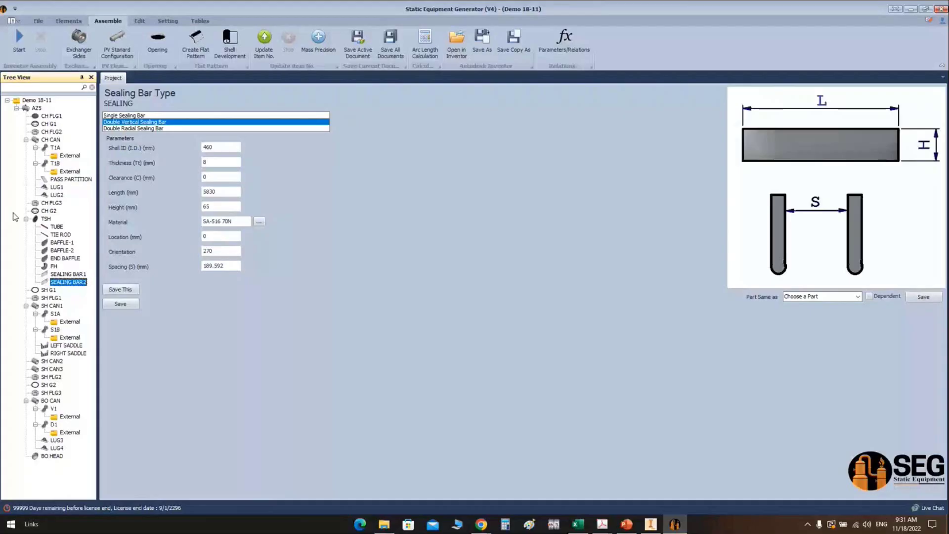
pyautogui.click(55, 308)
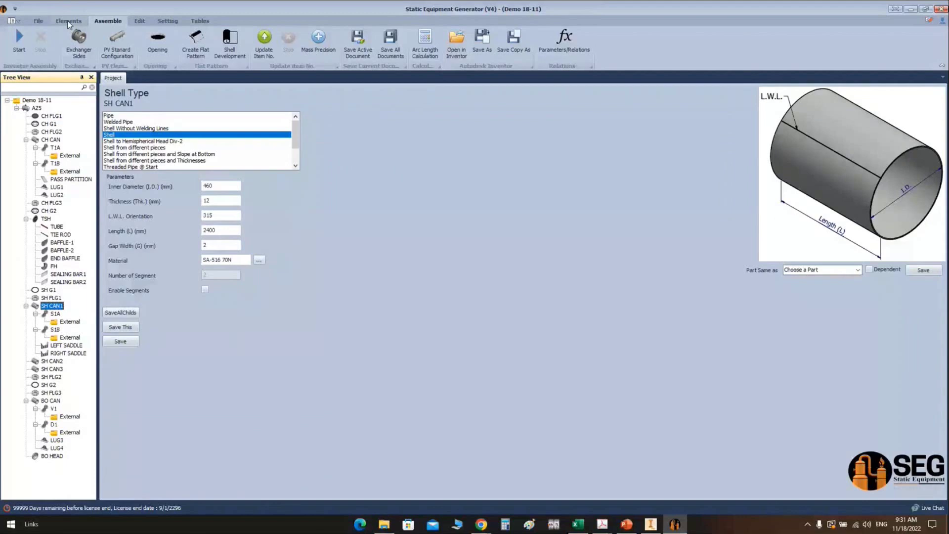
pyautogui.click(68, 22)
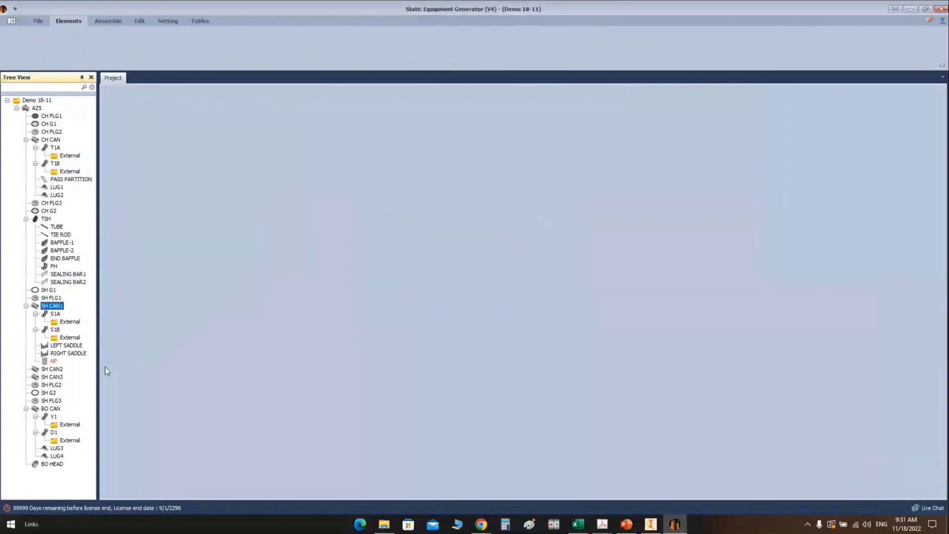
pyautogui.click(55, 361)
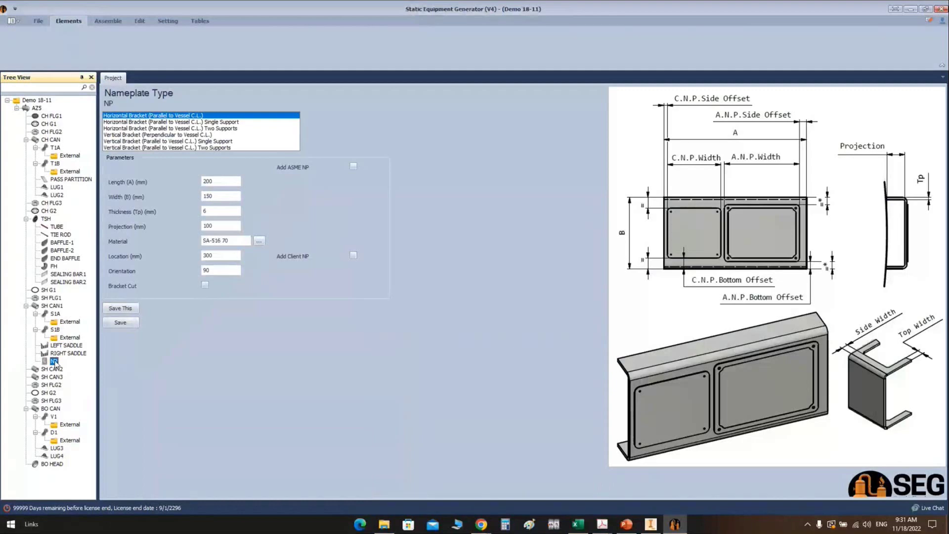
pyautogui.click(211, 125)
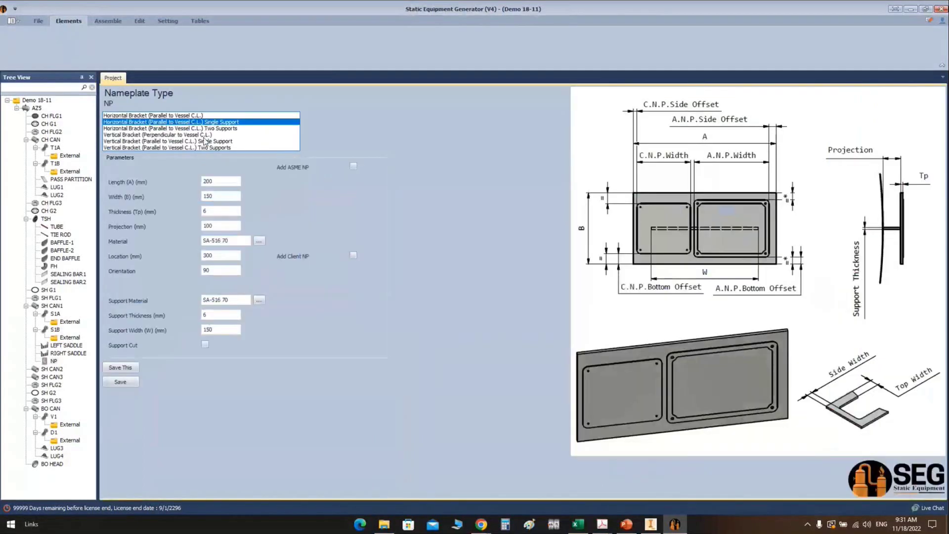
pyautogui.click(199, 143)
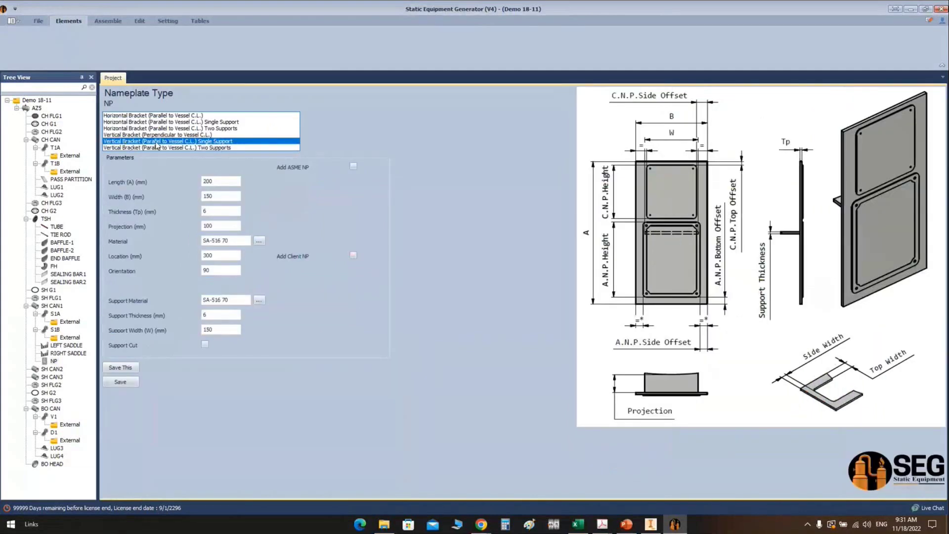
# Size the nameplate at length 400, width 200, projection 50, with material grade 70N
pyautogui.click(221, 181)
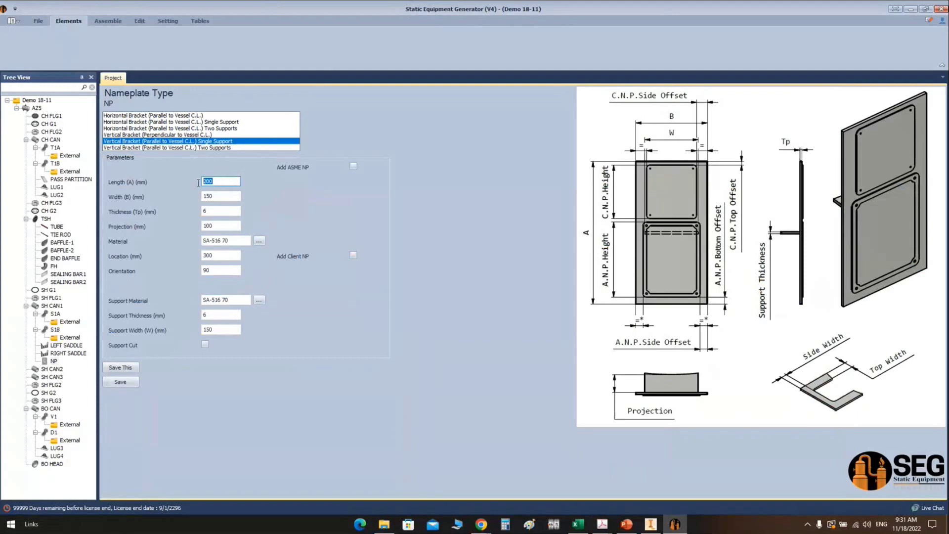
pyautogui.write('400')
pyautogui.press('Tab')
pyautogui.write('200')
pyautogui.press('Tab')
pyautogui.press('Tab')
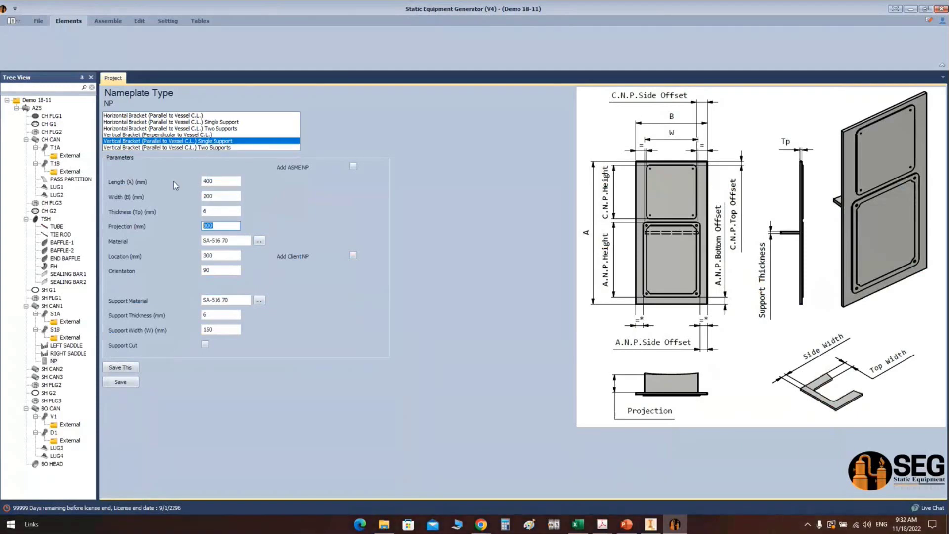
pyautogui.write('50')
pyautogui.press('Tab')
pyautogui.press('End')
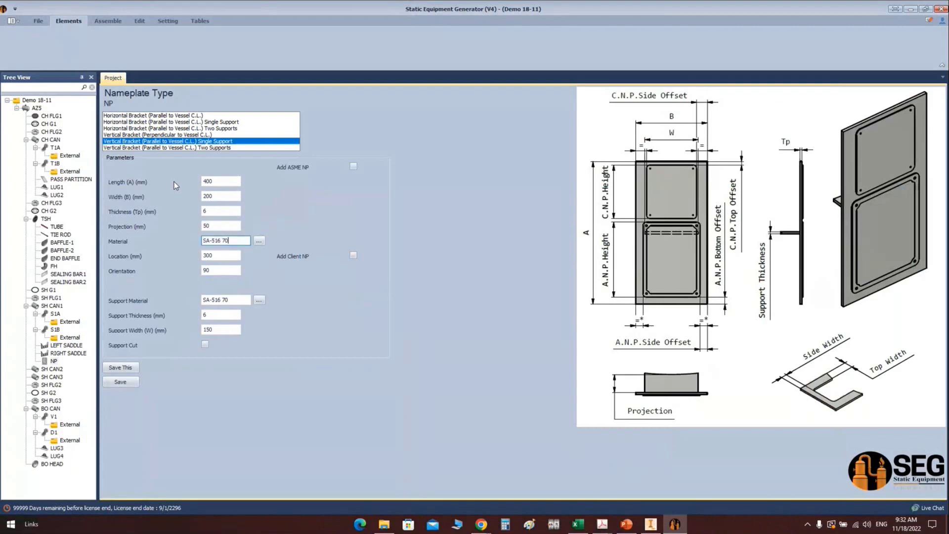
pyautogui.write('N')
pyautogui.press('Tab')
# Place the nameplate at location 1500 with 70N support material and support width 200
pyautogui.press('Tab')
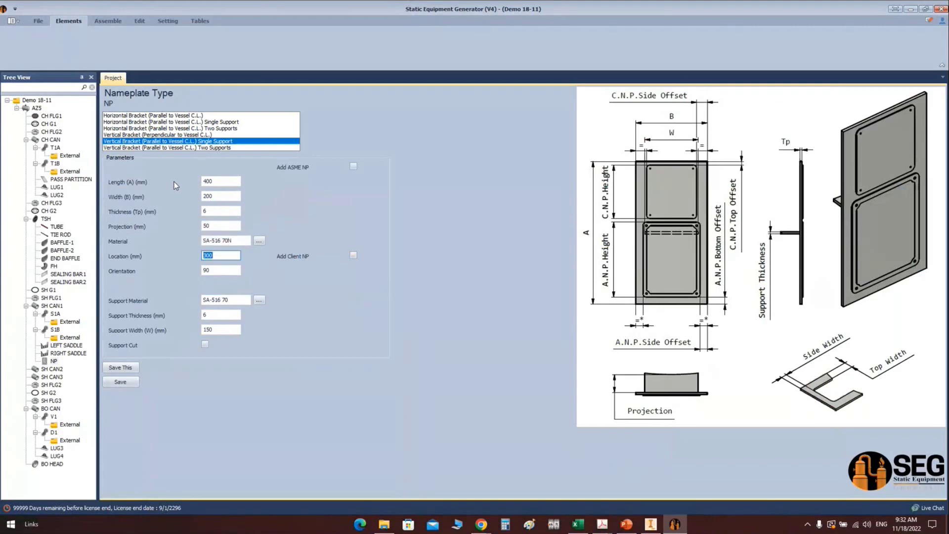
pyautogui.write('1500')
pyautogui.press('Tab')
pyautogui.press('Tab')
pyautogui.press('End')
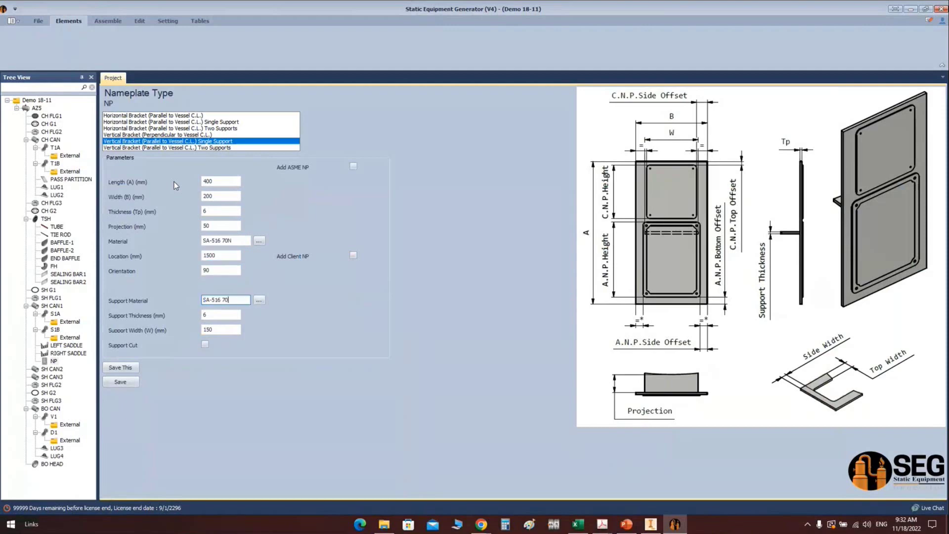
pyautogui.write('N')
pyautogui.press('Tab')
pyautogui.press('Tab')
pyautogui.press('Tab')
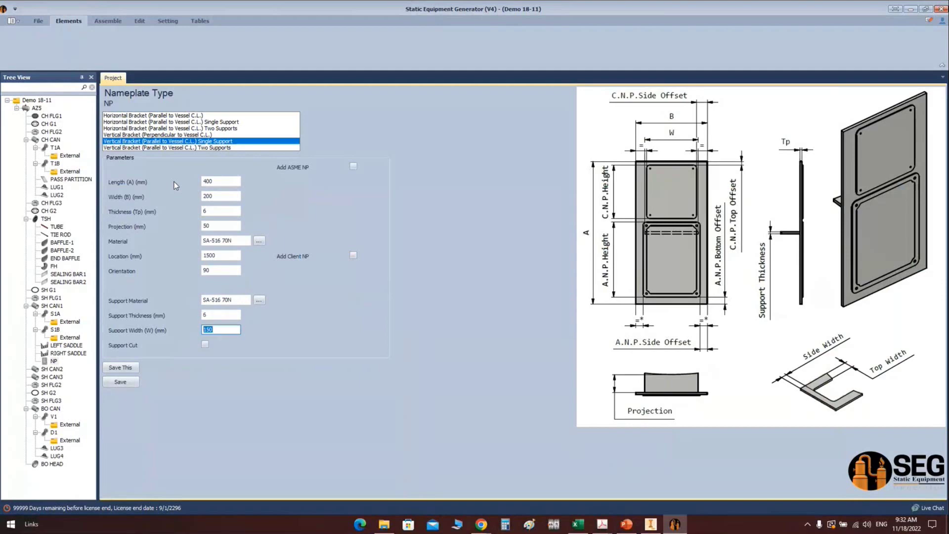
pyautogui.write('200')
# Enable the support cut, add ASME (height 200) and client (height 182) plates, then save
pyautogui.click(205, 344)
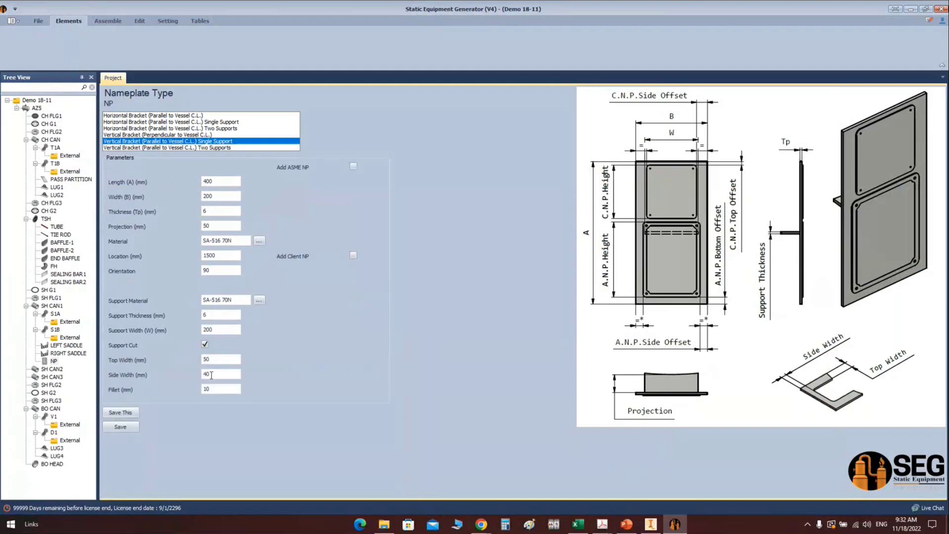
pyautogui.click(353, 167)
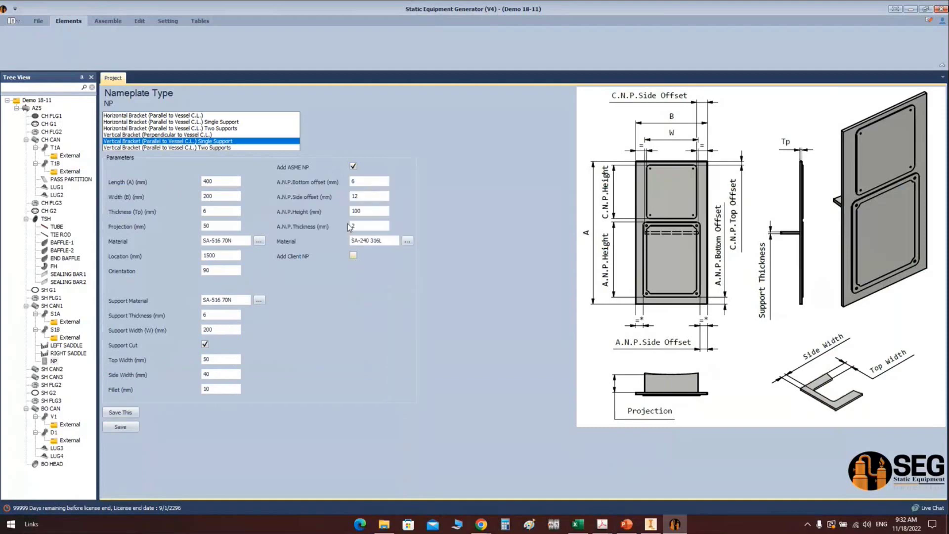
pyautogui.click(353, 255)
pyautogui.click(357, 211)
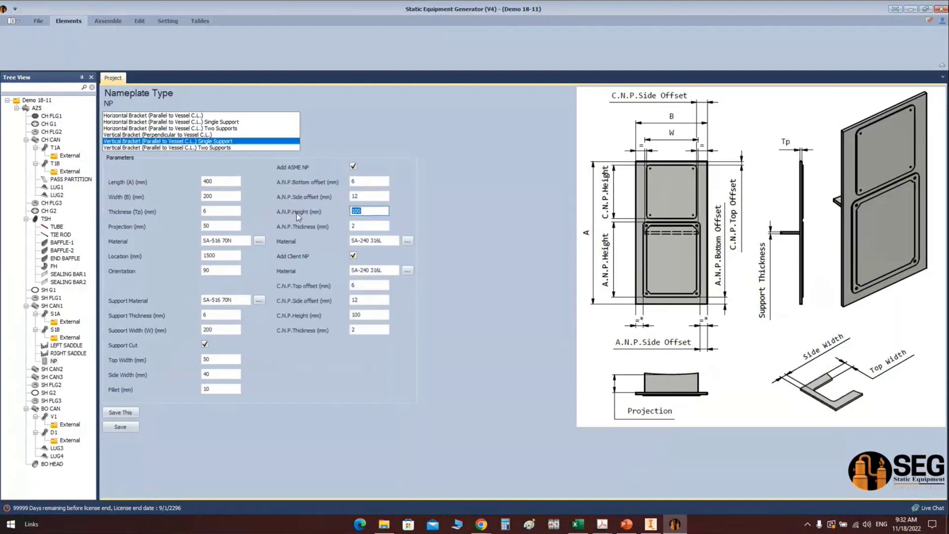
pyautogui.write('200')
pyautogui.click(358, 315)
pyautogui.moveTo(358, 315); pyautogui.dragTo(327, 313)
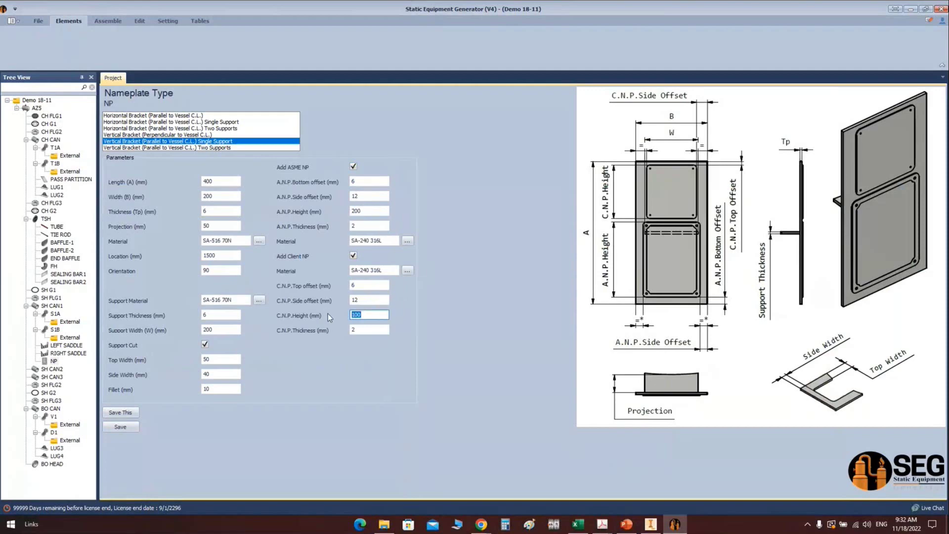
pyautogui.write('182')
pyautogui.click(133, 428)
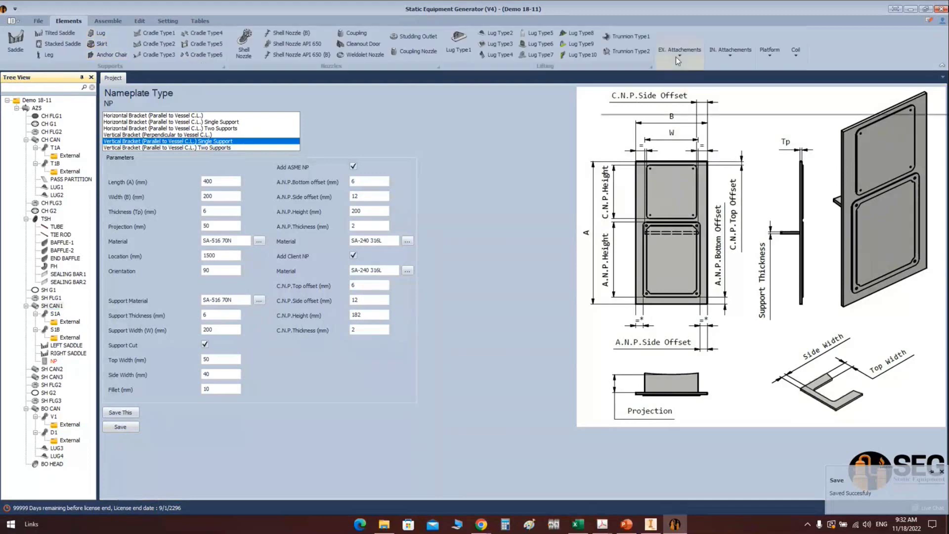
# Add a GROUNDING LUG external attachment to SH CAN1, save it, and return to Inventor
pyautogui.click(677, 58)
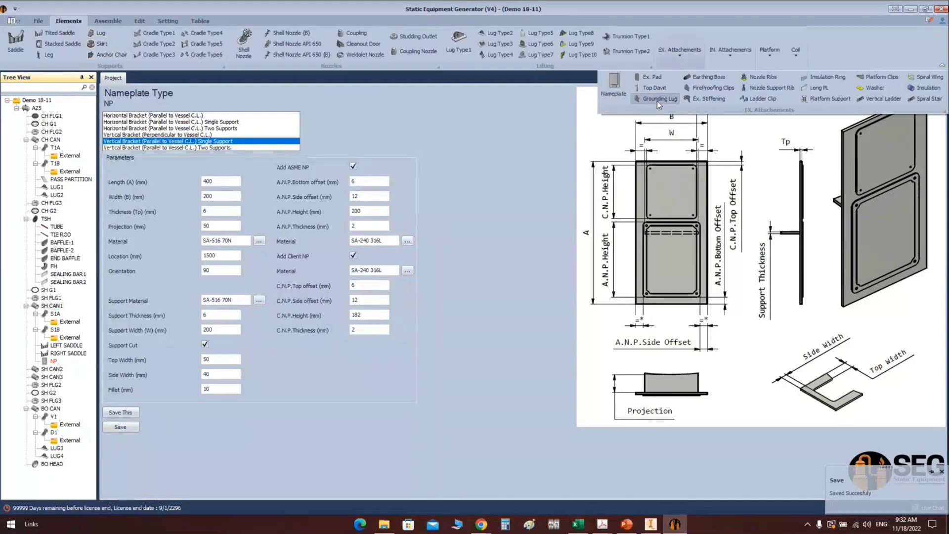
pyautogui.click(656, 100)
pyautogui.write('GRO')
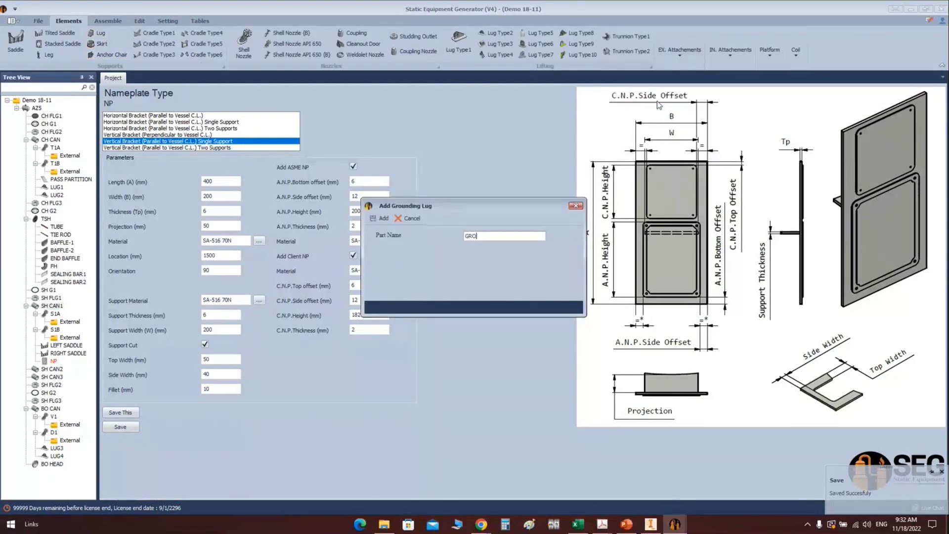
pyautogui.write('UNDING L')
pyautogui.press('Return')
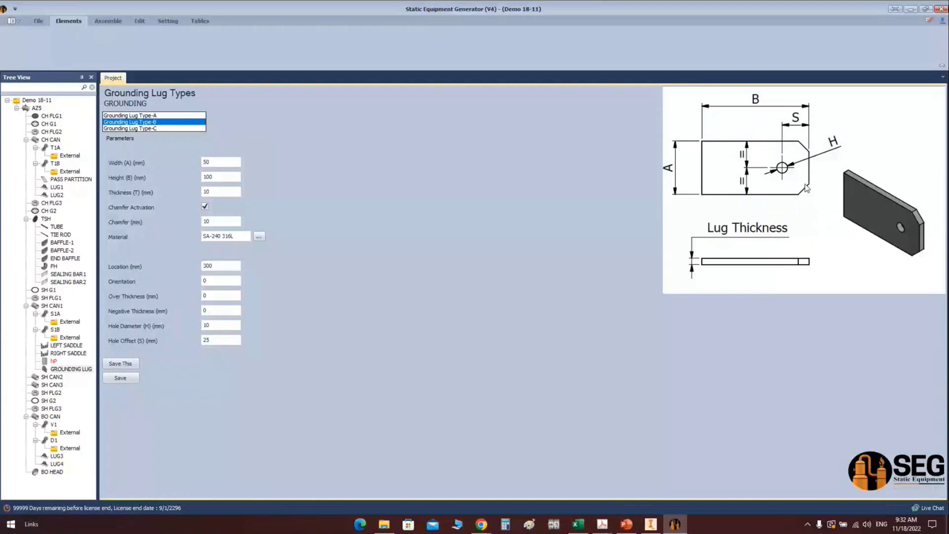
pyautogui.press('Tab')
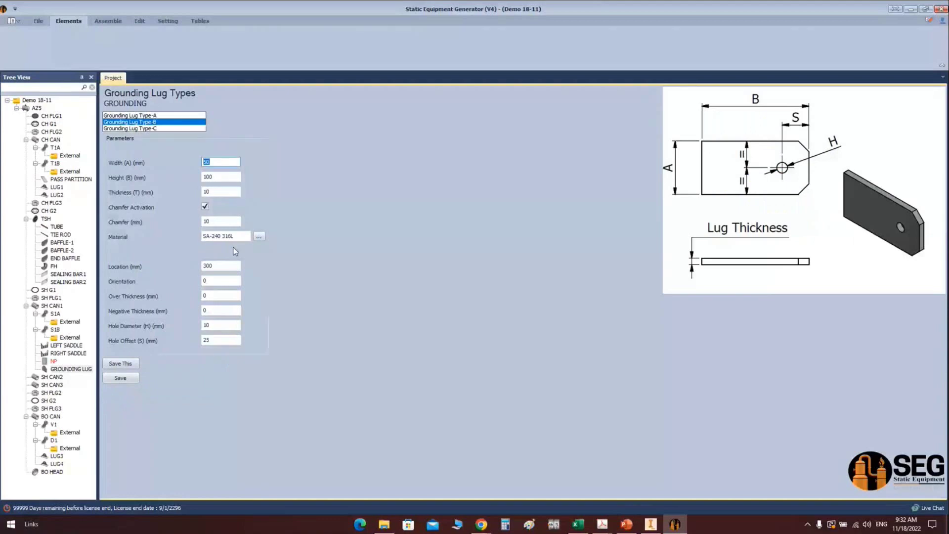
pyautogui.click(128, 378)
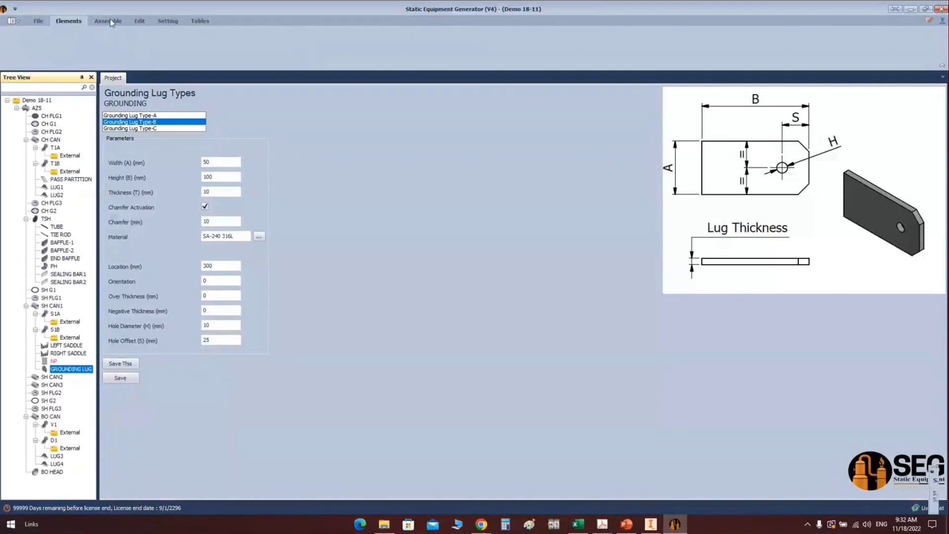
pyautogui.click(656, 522)
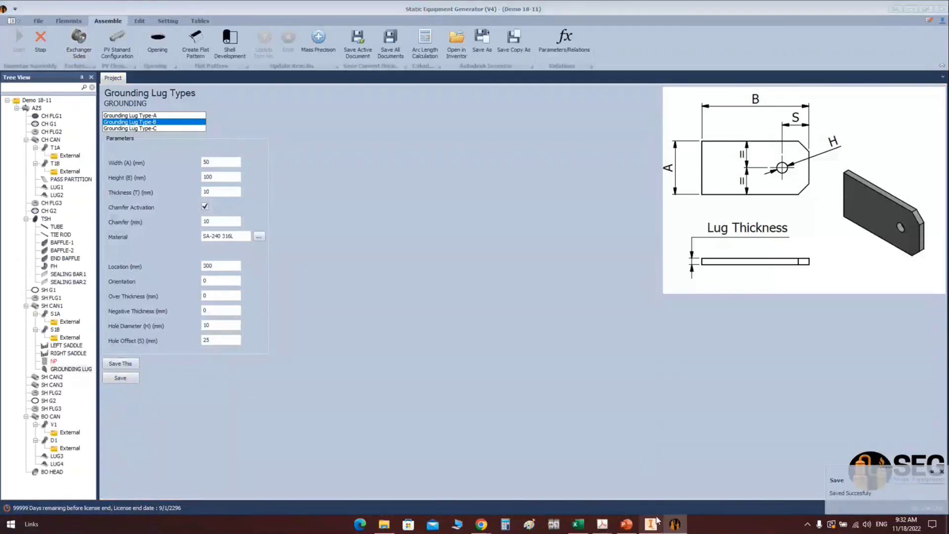
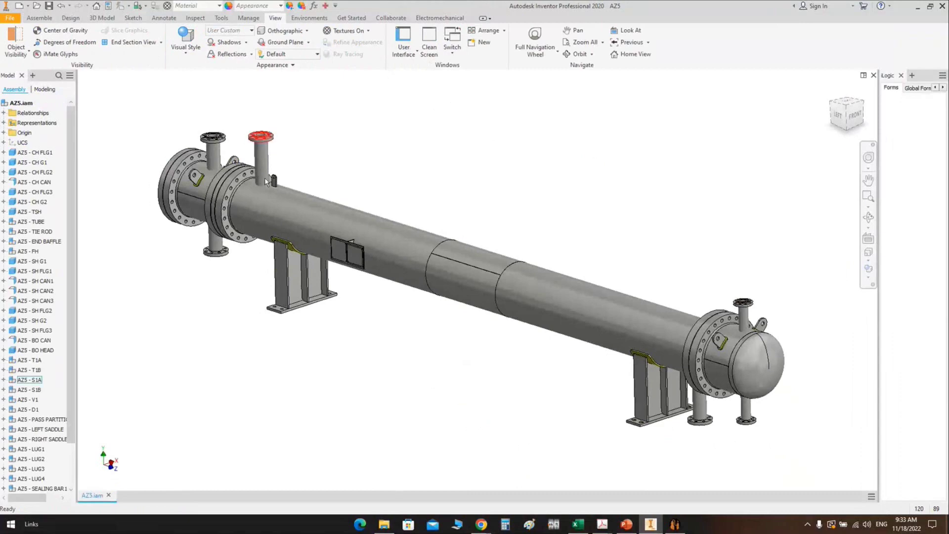
# Orbit, pan and zoom to bring the grounding lug on the shell into close view
pyautogui.scroll(5, 271, 180)
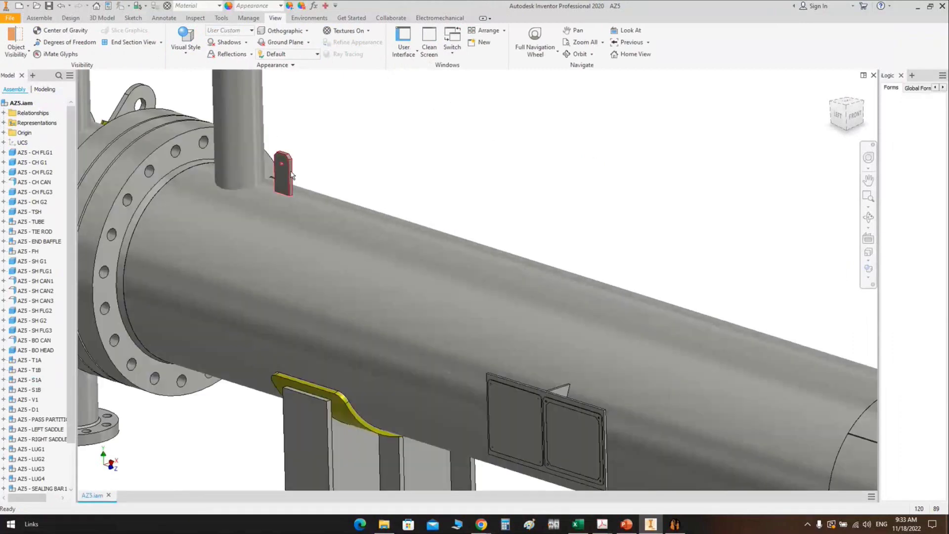
pyautogui.click(868, 218)
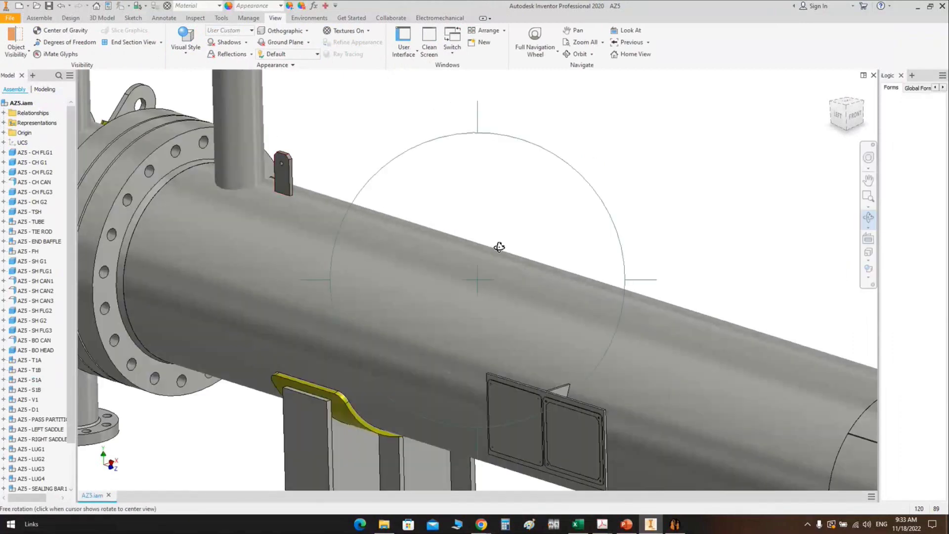
pyautogui.press('F5')
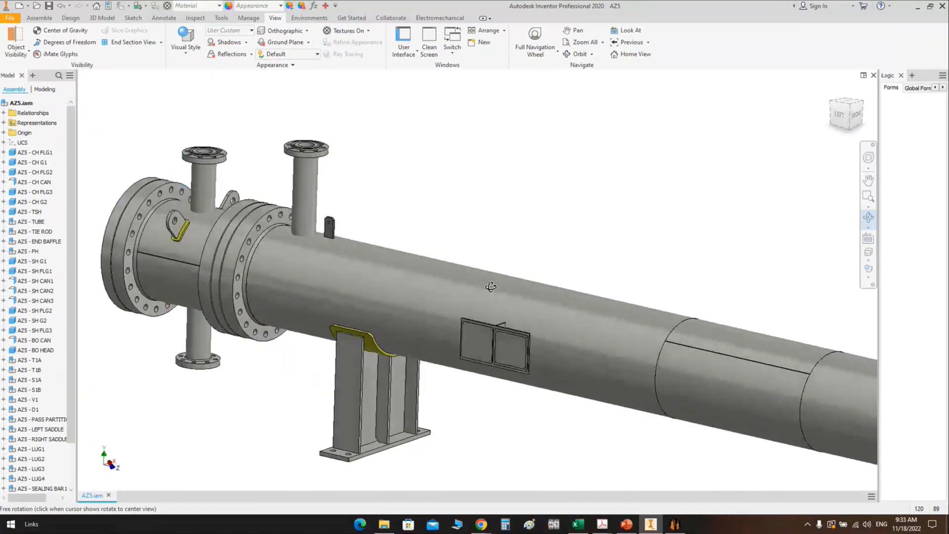
pyautogui.press('F5')
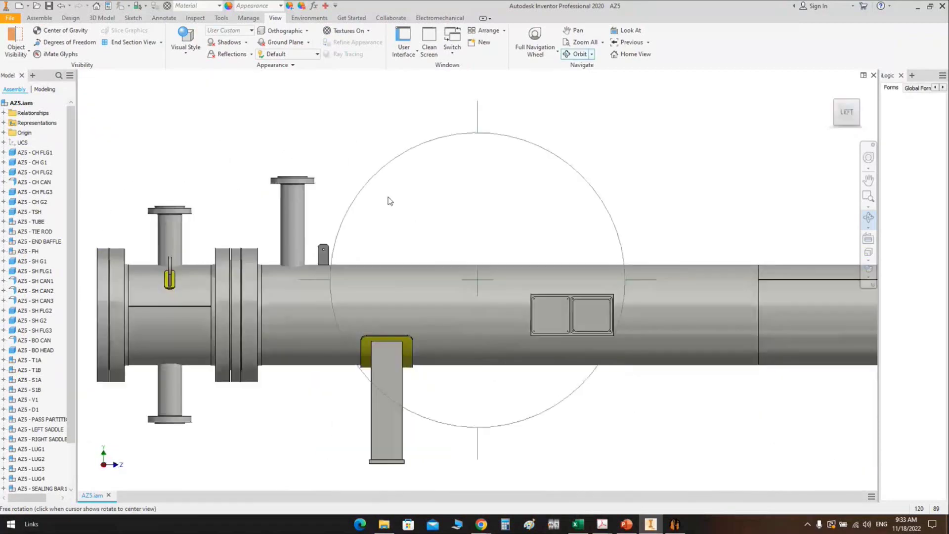
pyautogui.press('F5')
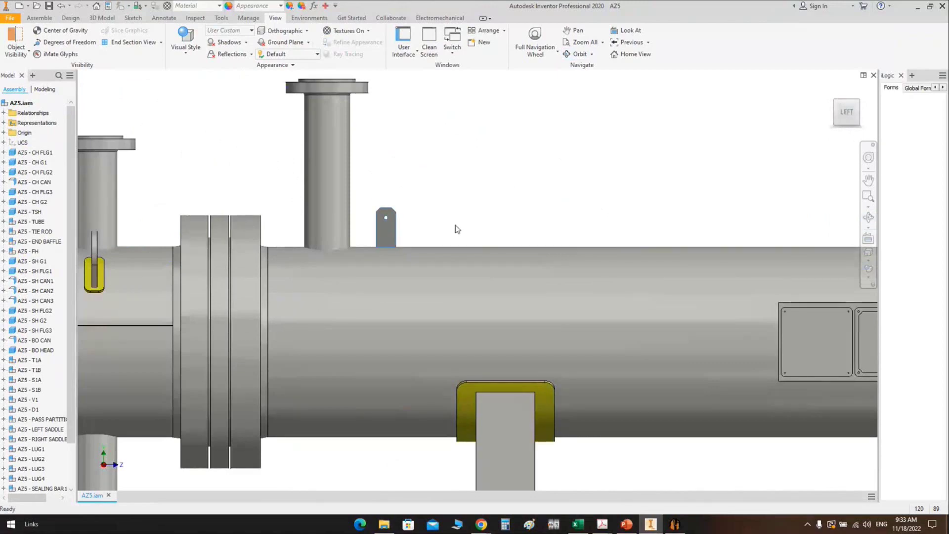
pyautogui.press('F2')
pyautogui.moveTo(383, 236); pyautogui.dragTo(386, 188)
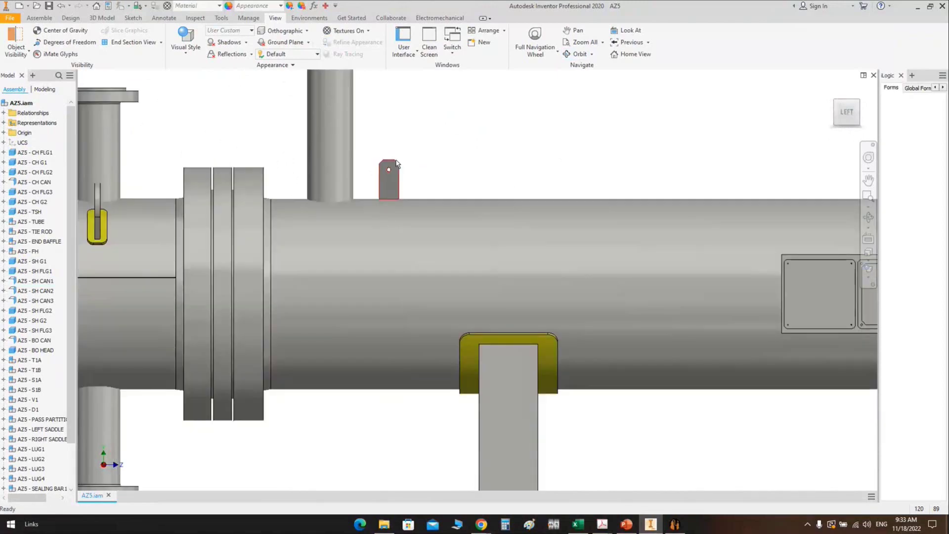
pyautogui.press('F4')
pyautogui.scroll(-3, 482, 254)
pyautogui.moveTo(527, 259); pyautogui.dragTo(471, 288)
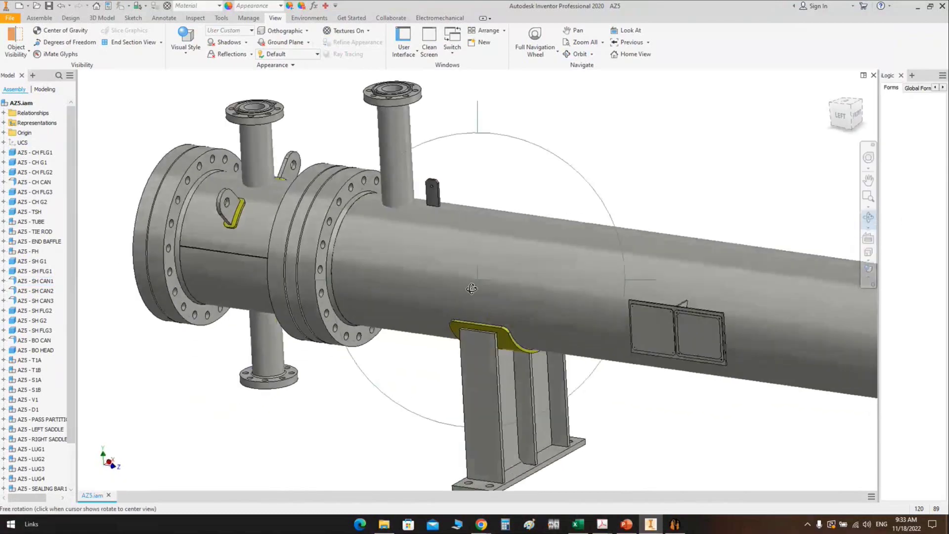
pyautogui.rightClick(395, 173)
pyautogui.click(415, 203)
pyautogui.scroll(2, 494, 247)
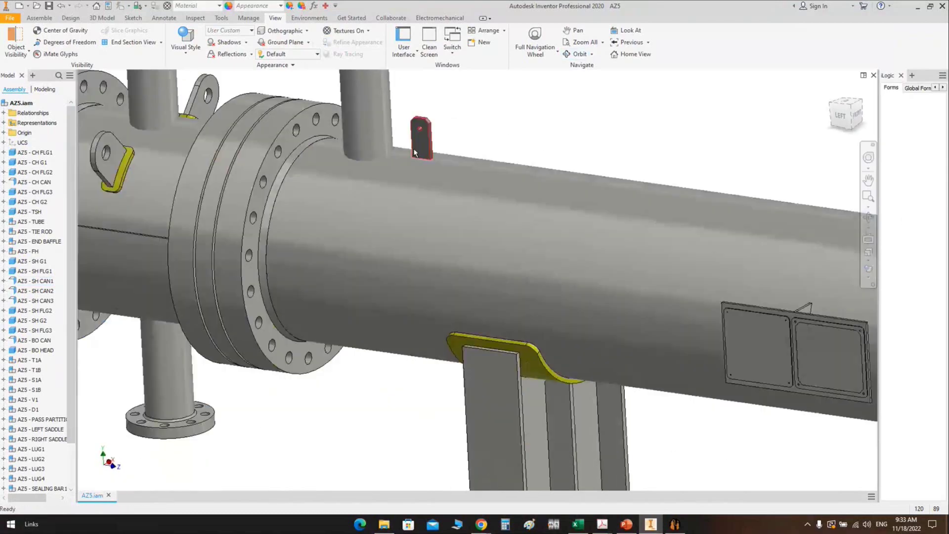
pyautogui.scroll(2, 542, 247)
pyautogui.moveTo(542, 247); pyautogui.dragTo(540, 229, button='middle')
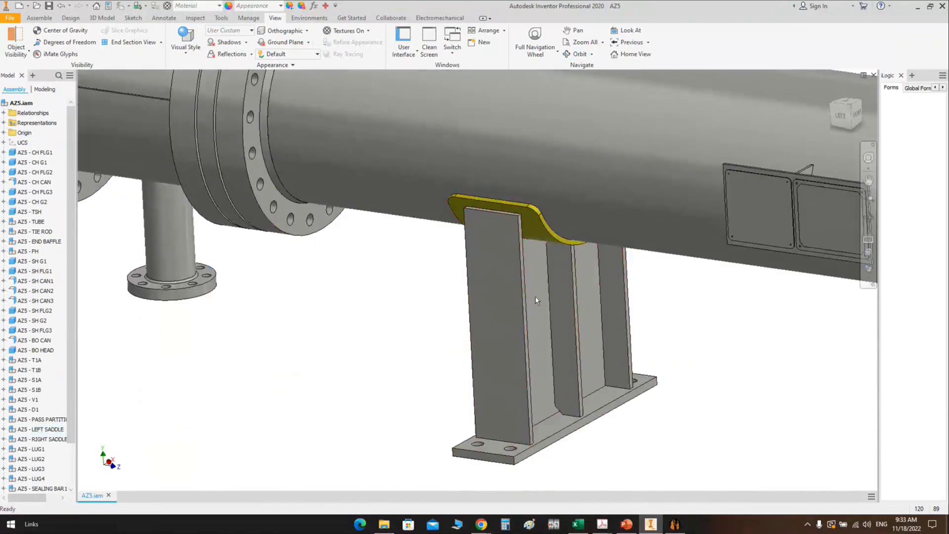
pyautogui.scroll(-3, 536, 300)
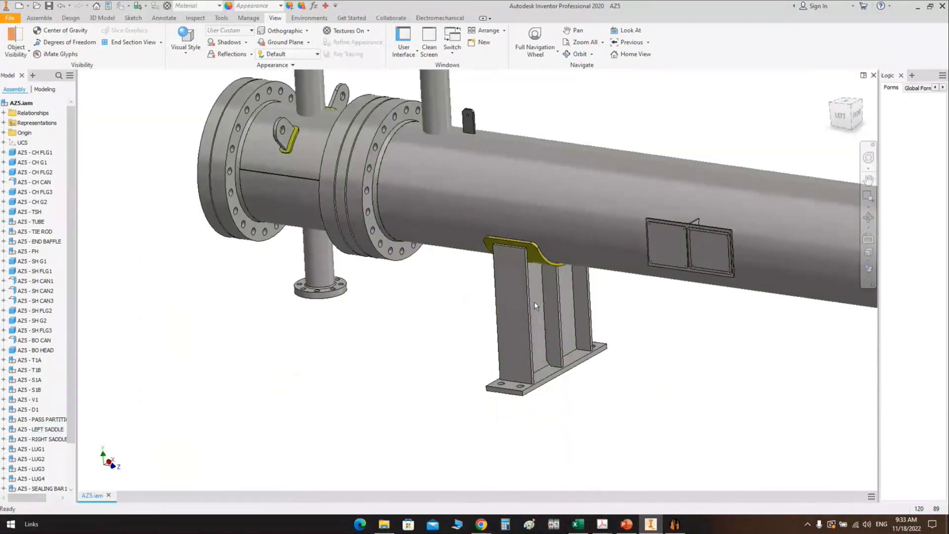
pyautogui.scroll(-3, 28, 391)
# Delete the grounding lug's three Flush constraints and drag the lug free below the exchanger
pyautogui.click(3, 489)
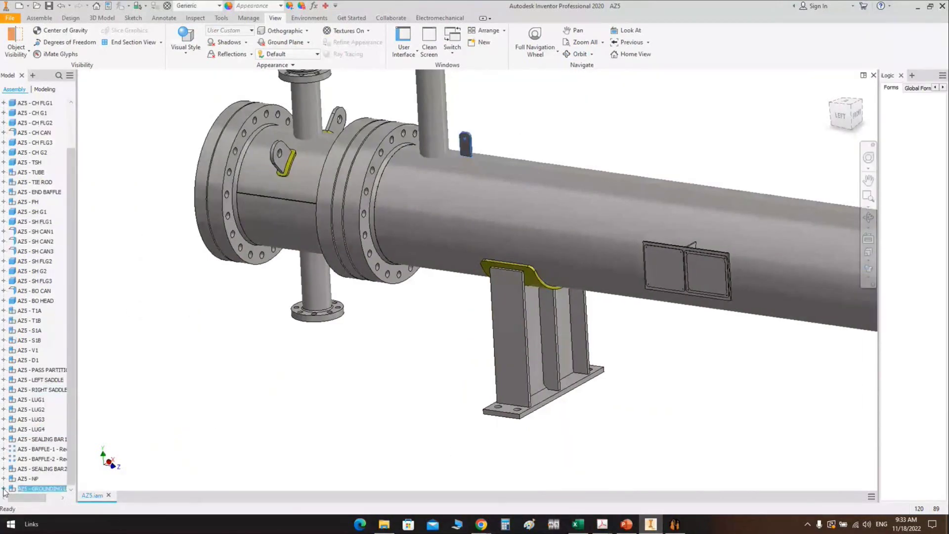
pyautogui.click(44, 489)
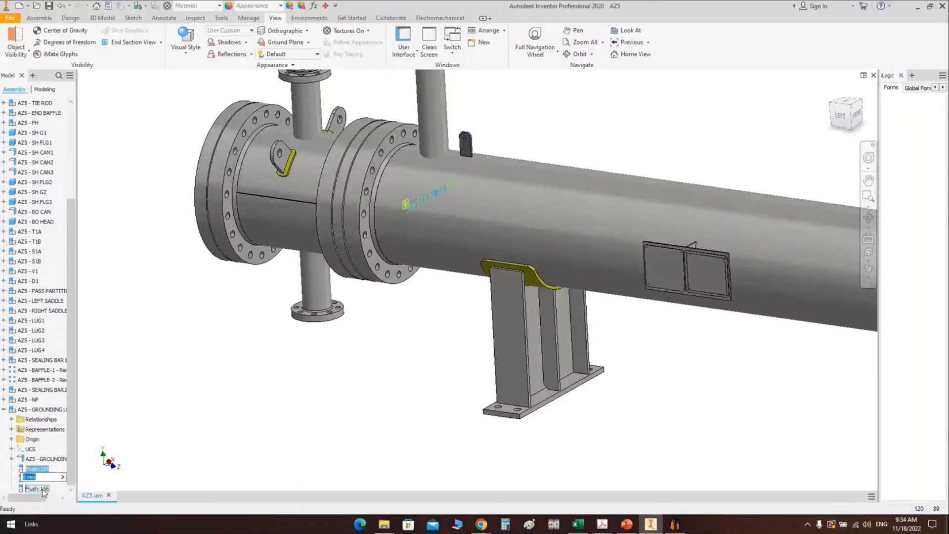
pyautogui.keyDown('shift'); pyautogui.click(43, 488); pyautogui.keyUp('shift')
pyautogui.rightClick(43, 488)
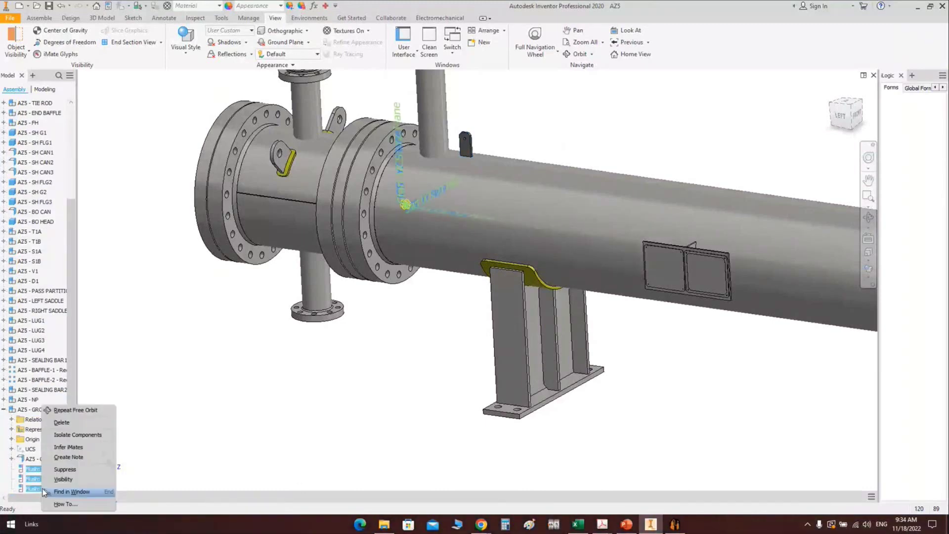
pyautogui.click(68, 426)
pyautogui.moveTo(466, 147); pyautogui.dragTo(417, 414)
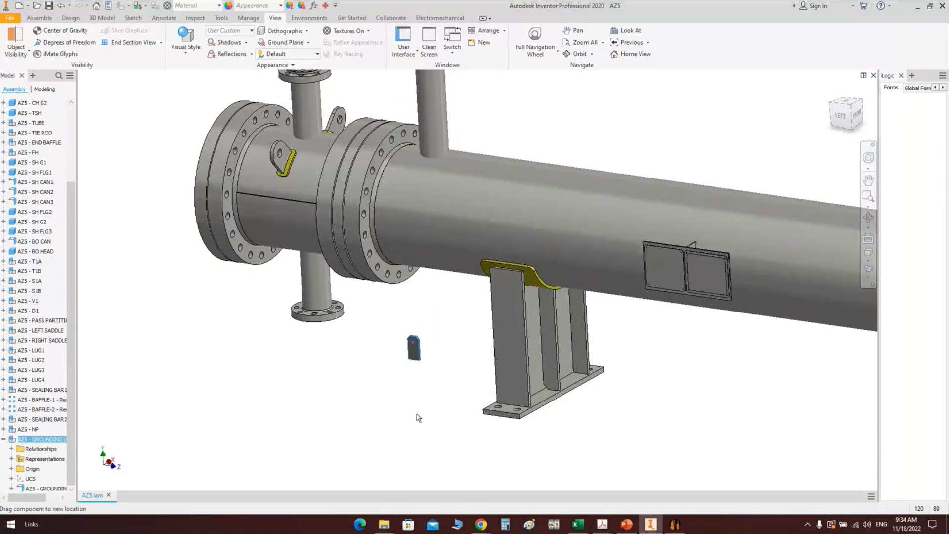
# Constrain the lug's bottom face to the matching geometry on the saddle
pyautogui.click(868, 217)
pyautogui.moveTo(519, 306); pyautogui.dragTo(462, 318)
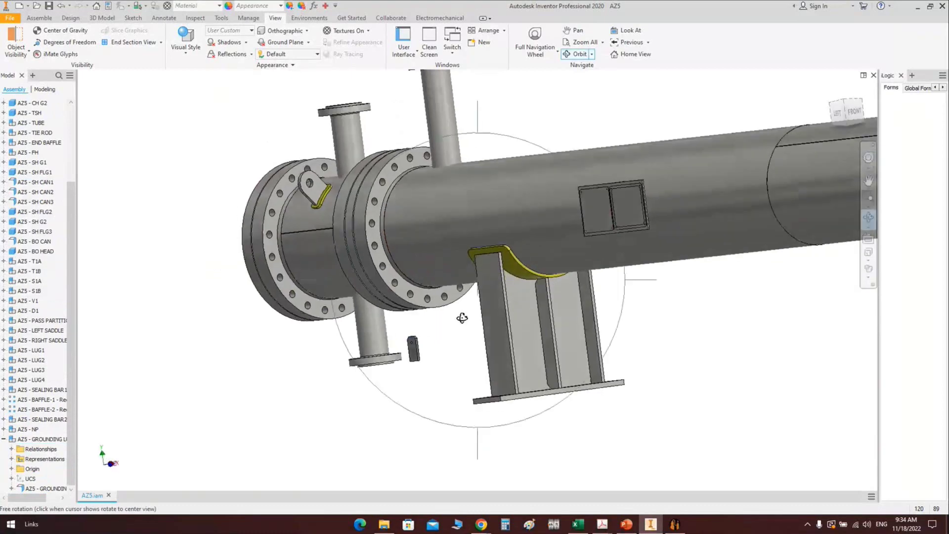
pyautogui.scroll(3, 455, 384)
pyautogui.moveTo(455, 384); pyautogui.dragTo(451, 325)
pyautogui.rightClick(451, 325)
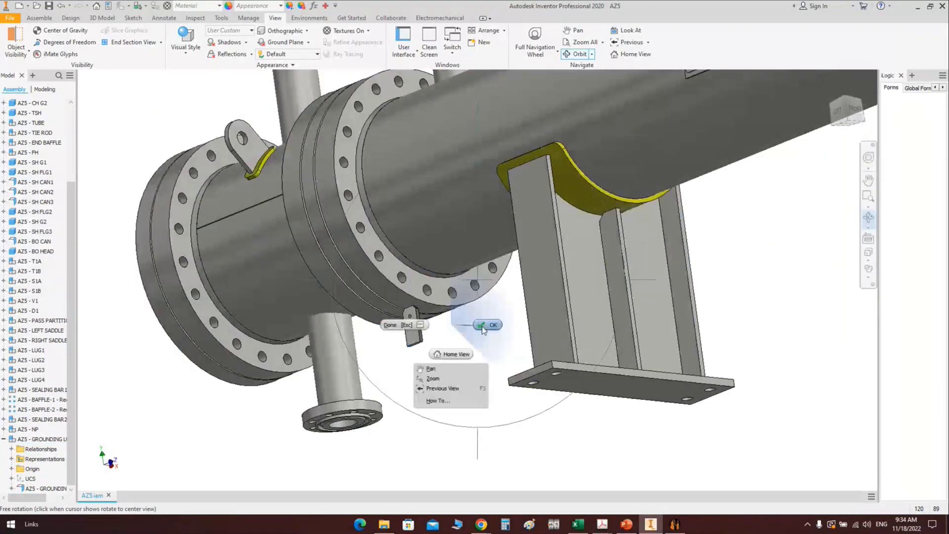
pyautogui.click(482, 327)
pyautogui.scroll(5, 398, 319)
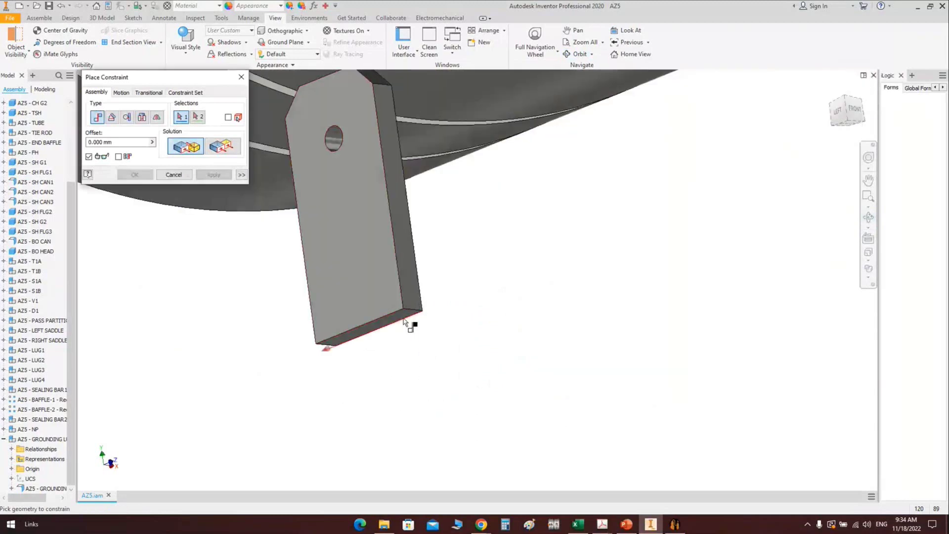
pyautogui.scroll(3, 403, 320)
pyautogui.click(402, 313)
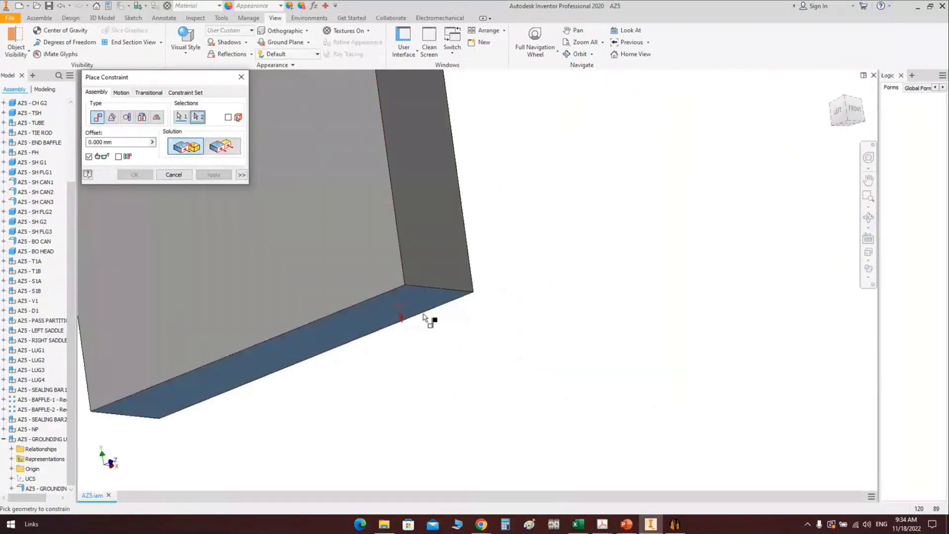
pyautogui.scroll(-8, 775, 230)
pyautogui.scroll(5, 775, 229)
pyautogui.click(598, 259)
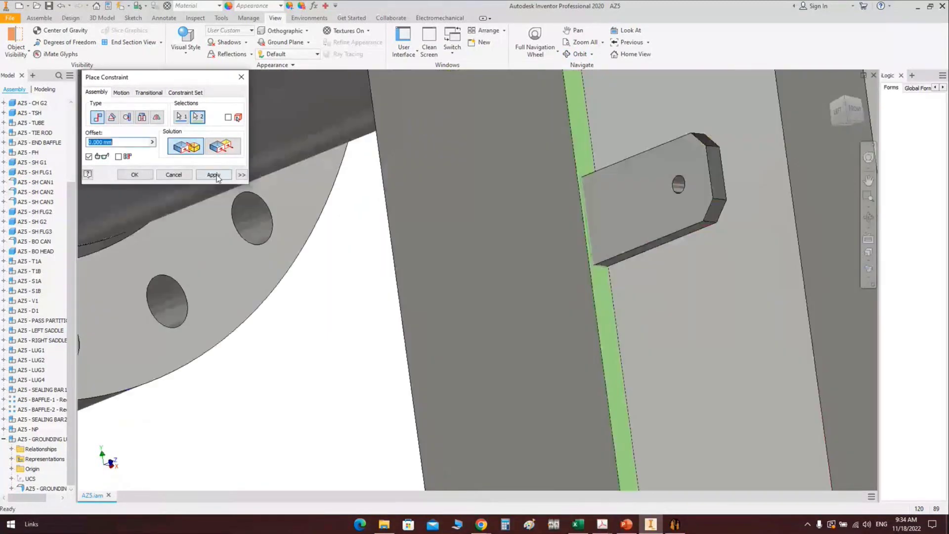
pyautogui.click(213, 175)
# Mate the lug's flat face onto the saddle's web plate
pyautogui.click(617, 210)
pyautogui.click(541, 221)
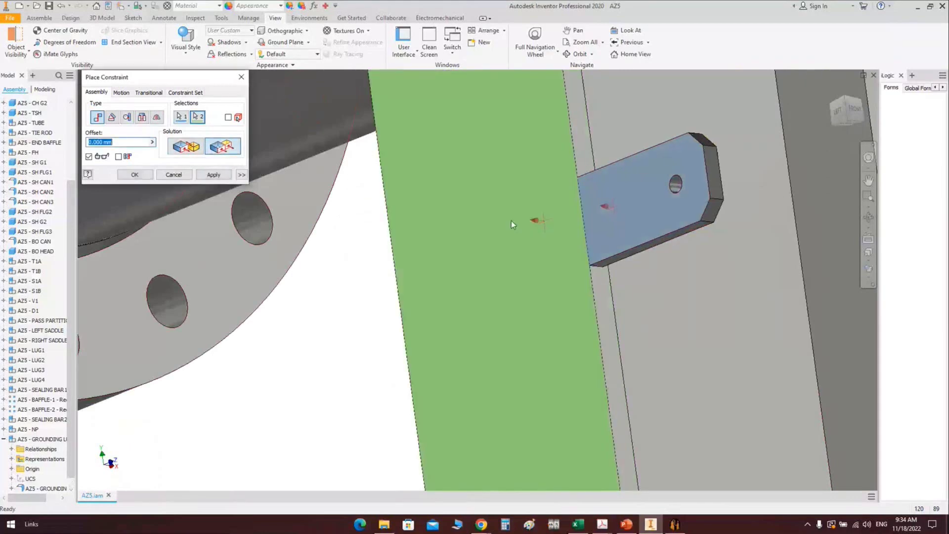
pyautogui.write('2')
pyautogui.click(214, 175)
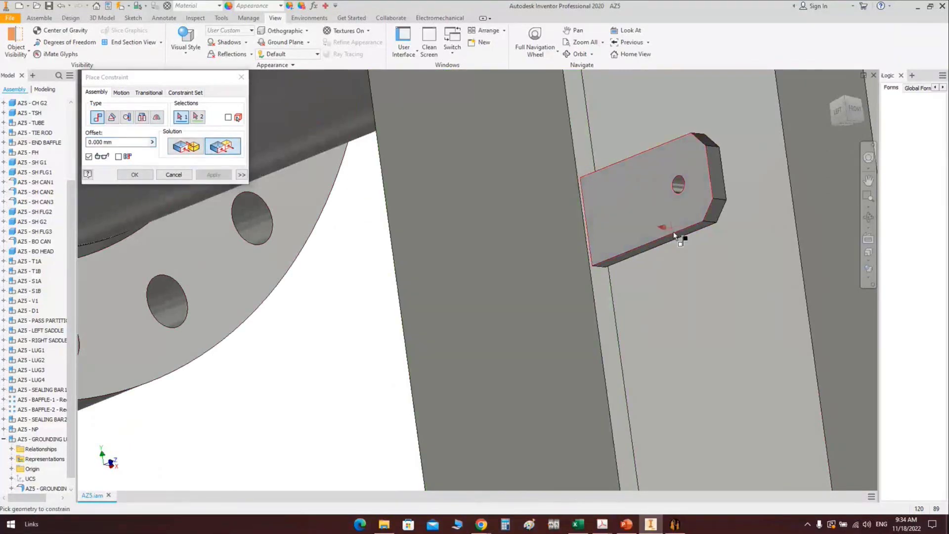
# Mate the lug's lower edge to the saddle base plate, flipped, with a 30 mm offset
pyautogui.scroll(3, 684, 233)
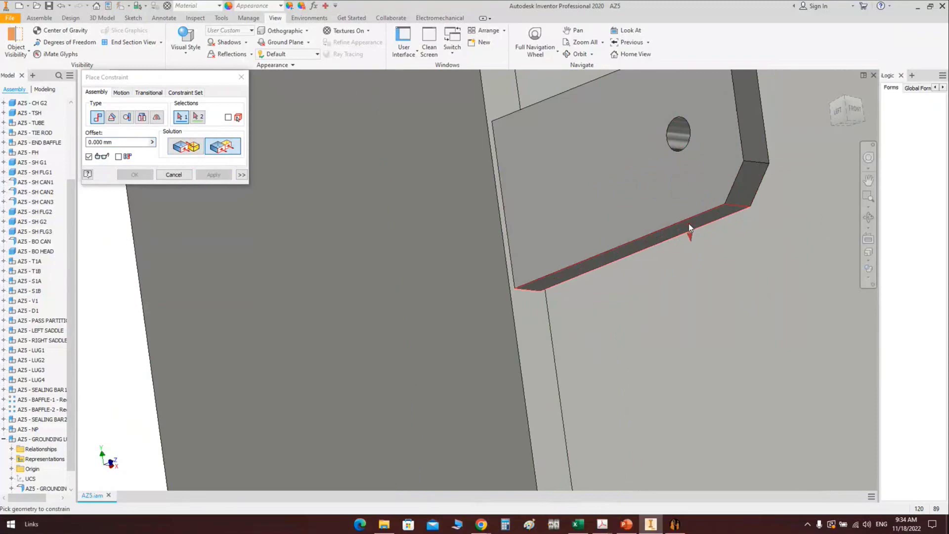
pyautogui.click(689, 225)
pyautogui.scroll(-5, 567, 204)
pyautogui.scroll(-4, 566, 201)
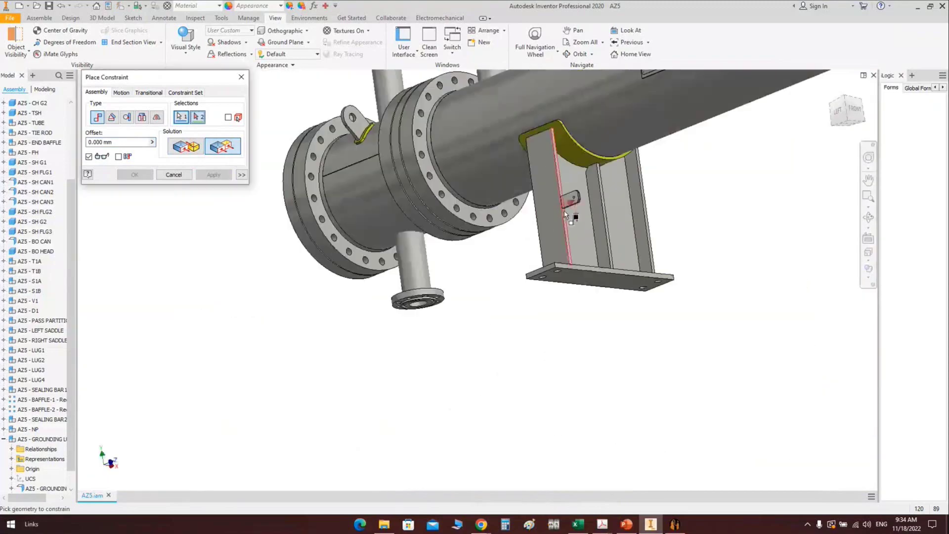
pyautogui.click(565, 213)
pyautogui.scroll(4, 568, 213)
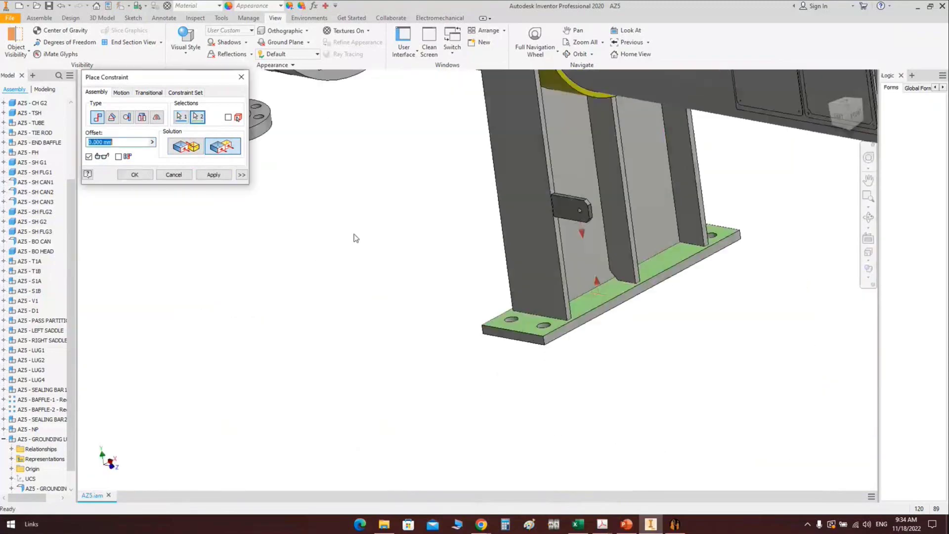
pyautogui.click(186, 146)
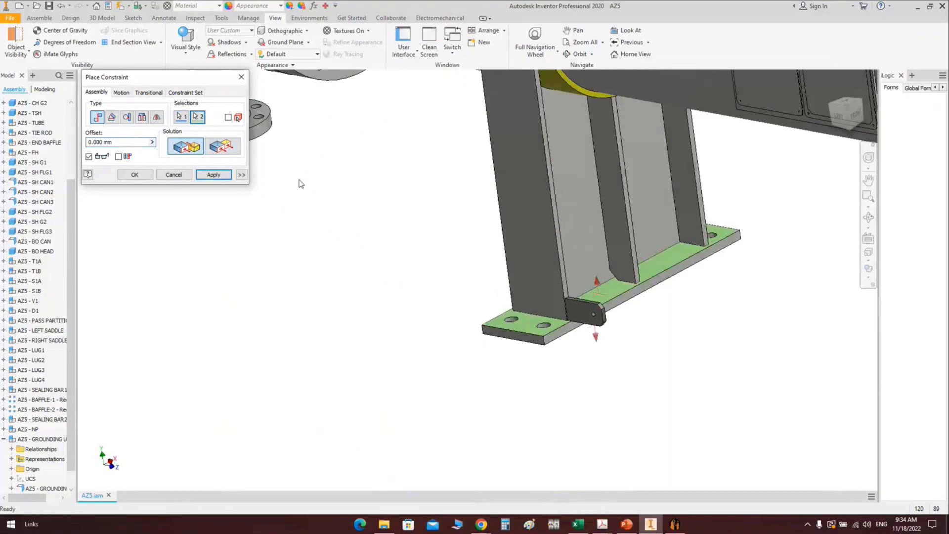
pyautogui.click(124, 142)
pyautogui.write('200')
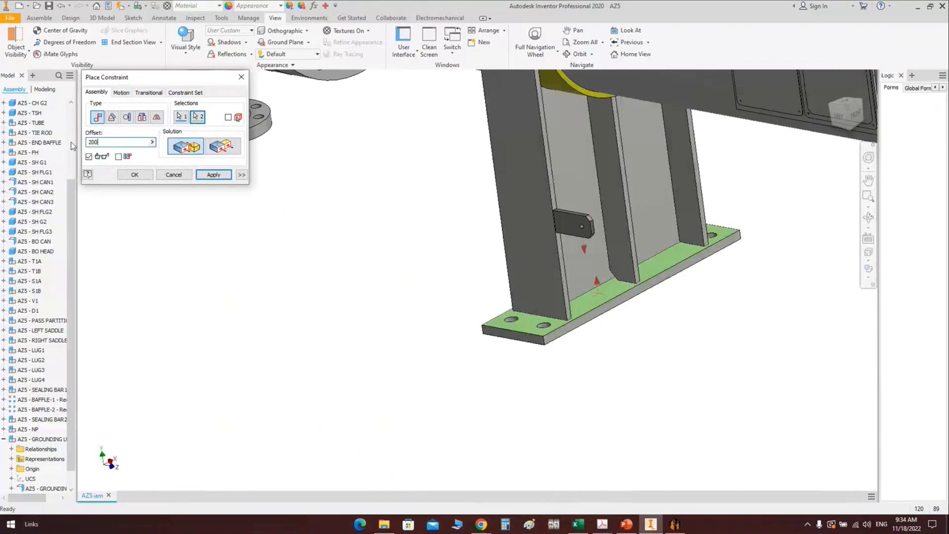
pyautogui.press('BackSpace')
pyautogui.press('BackSpace')
pyautogui.press('BackSpace')
pyautogui.write('30')
pyautogui.click(132, 174)
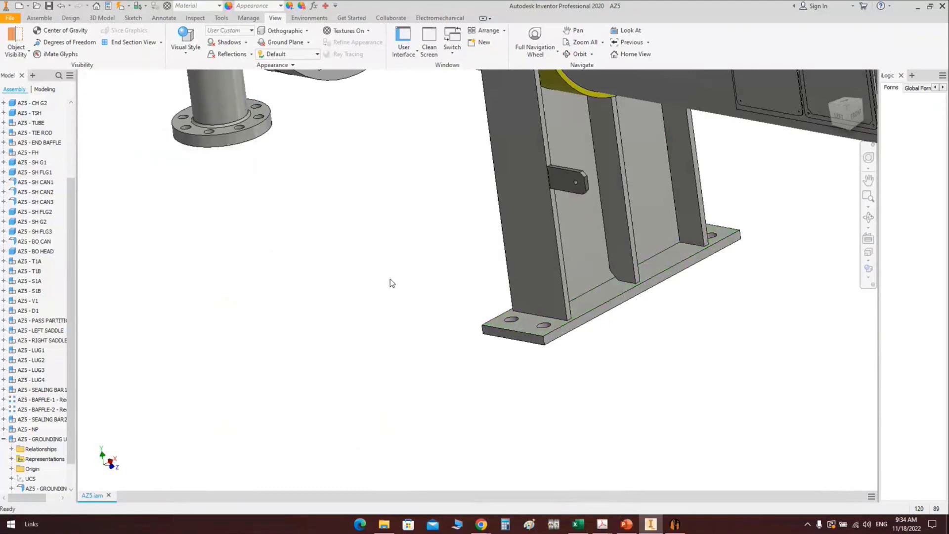
pyautogui.press('F6')
# Orbit the exchanger, snap to the ViewCube LEFT view and zoom in on the channel end
pyautogui.click(838, 115)
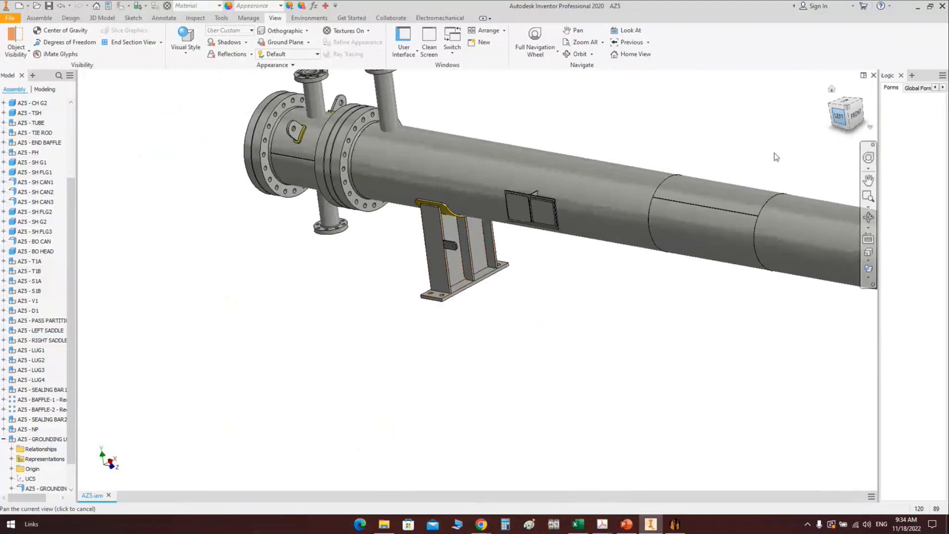
pyautogui.scroll(5, 475, 292)
pyautogui.scroll(-3, 490, 284)
pyautogui.press('F4')
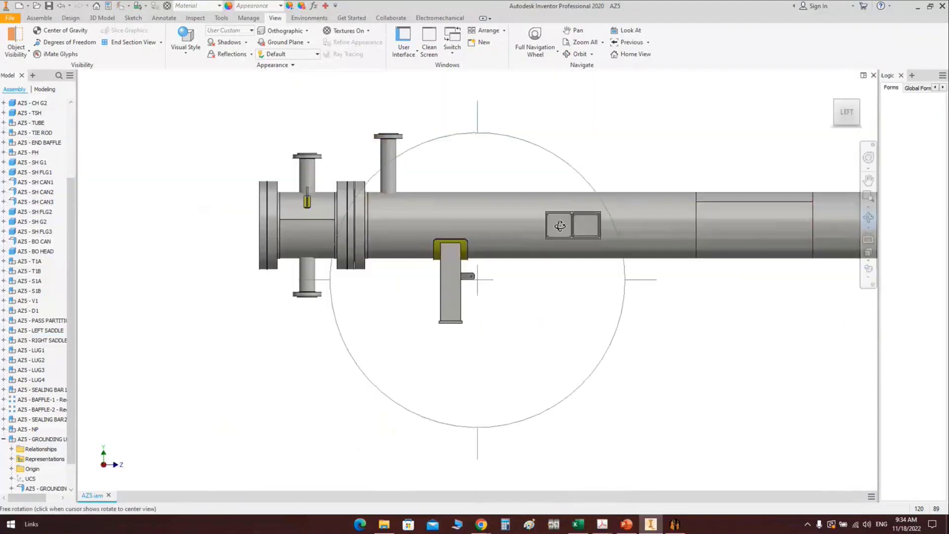
pyautogui.moveTo(490, 284); pyautogui.dragTo(483, 251)
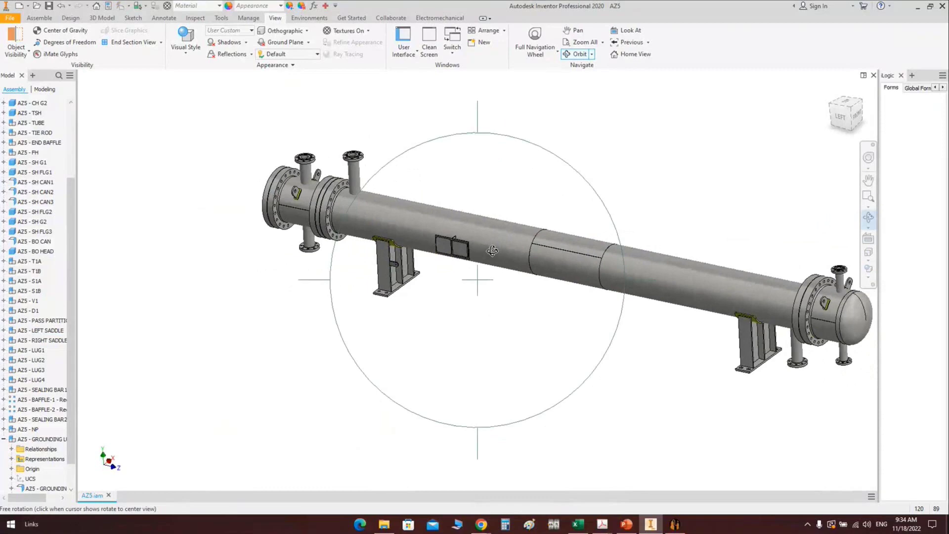
pyautogui.moveTo(451, 292); pyautogui.dragTo(532, 174)
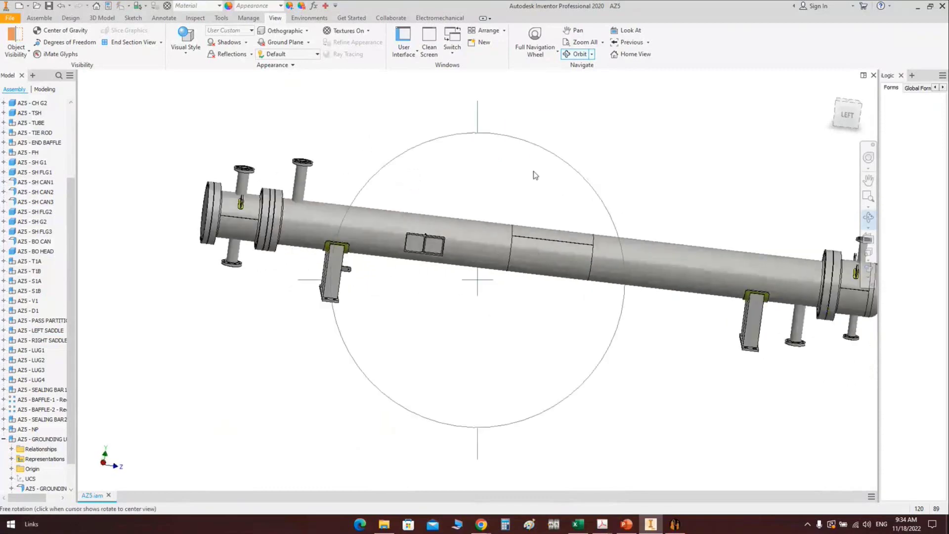
pyautogui.press('Escape')
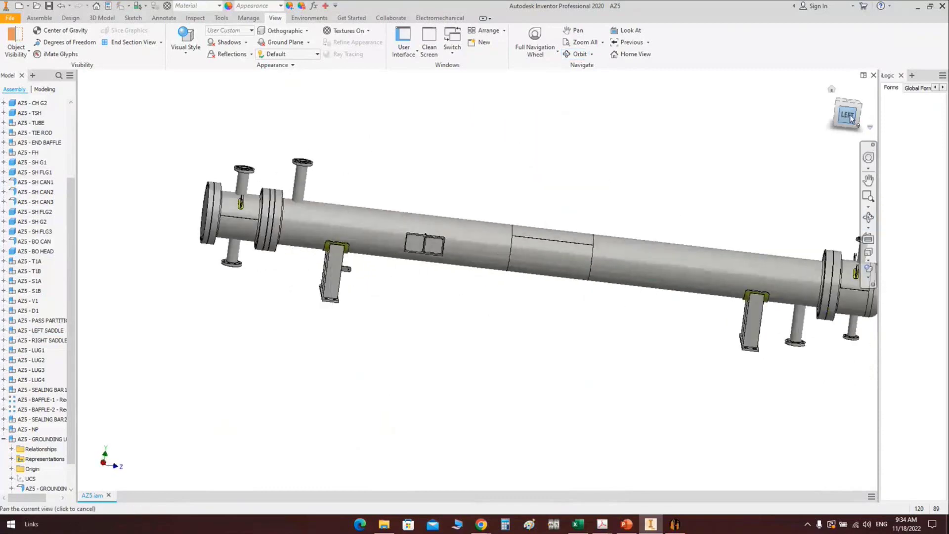
pyautogui.click(847, 114)
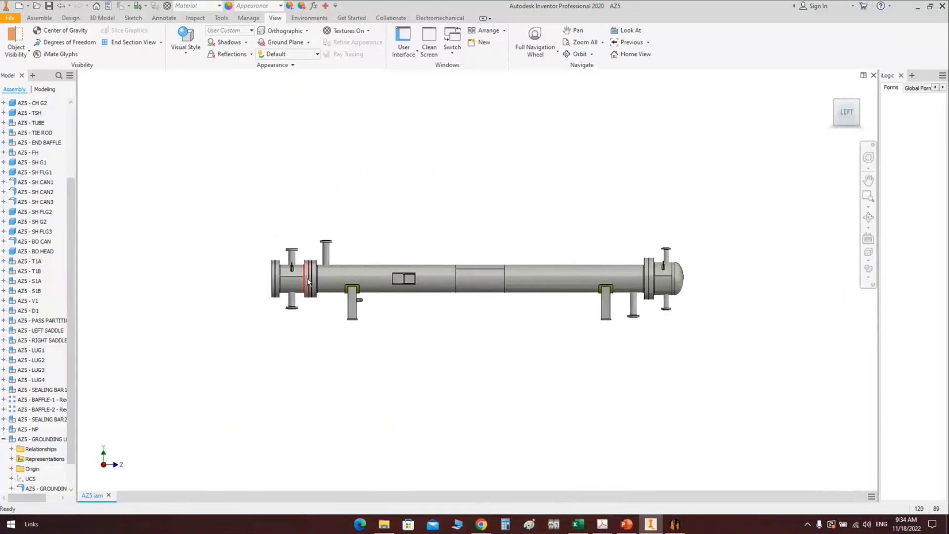
pyautogui.scroll(-3, 310, 284)
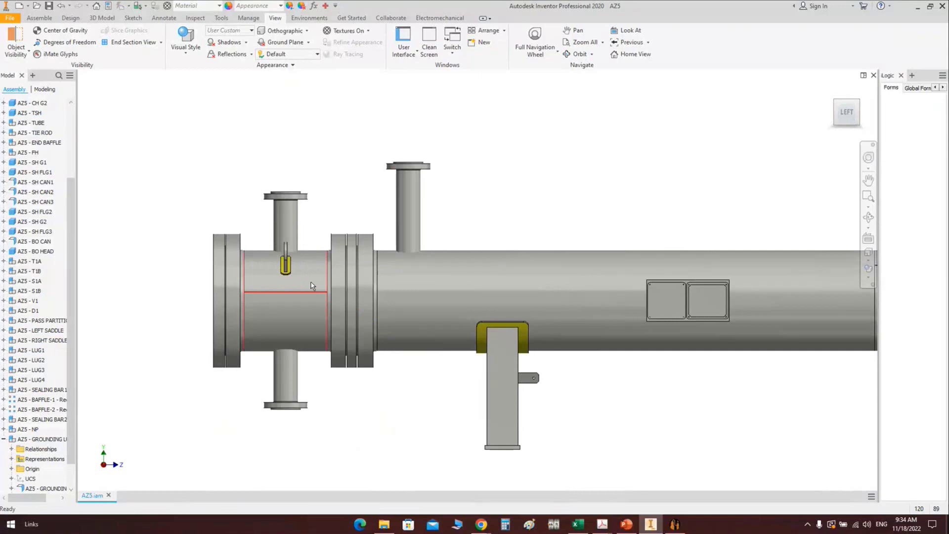
# Create a half section view of the assembly on the Origin YZ Plane
pyautogui.click(162, 43)
pyautogui.click(130, 74)
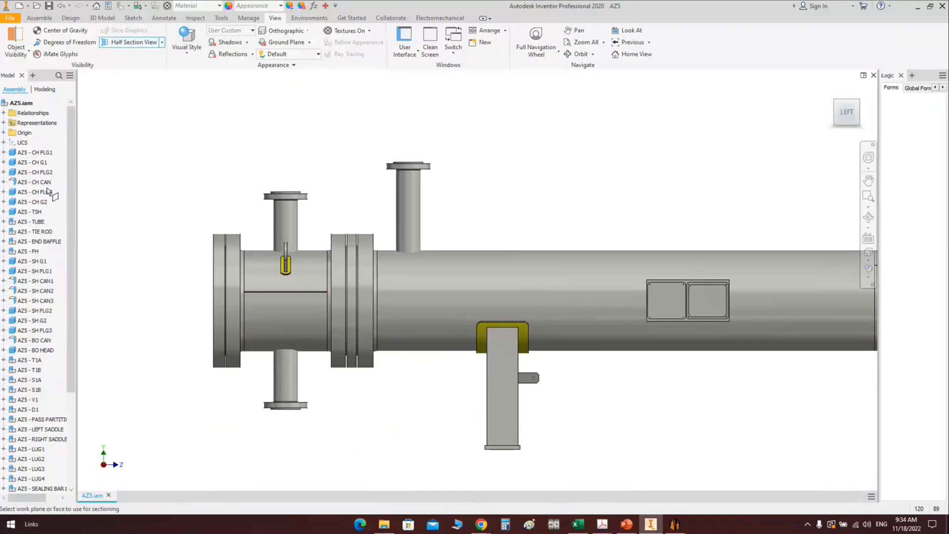
pyautogui.click(4, 133)
pyautogui.click(36, 142)
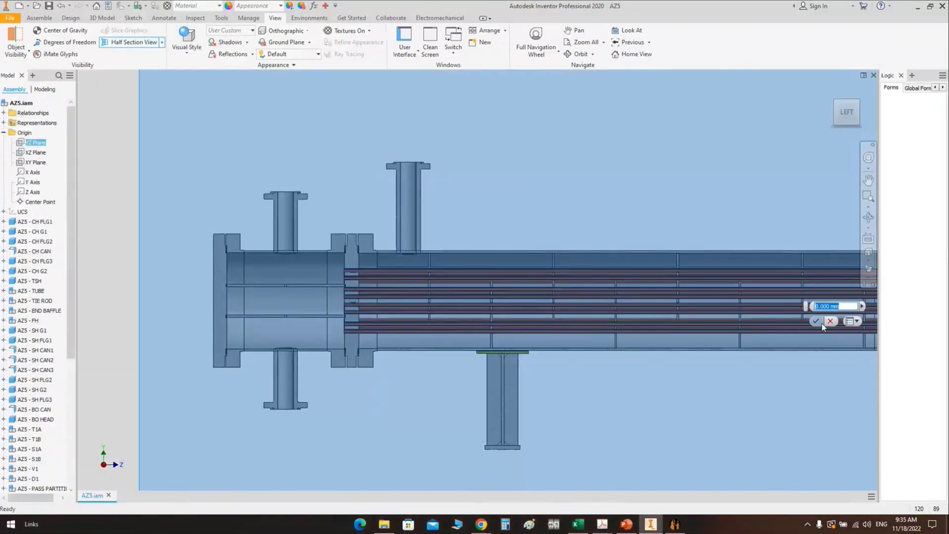
pyautogui.click(815, 321)
# Orbit around the sectioned channel end and open the CH CAN part
pyautogui.press('F4')
pyautogui.moveTo(522, 315); pyautogui.dragTo(545, 326)
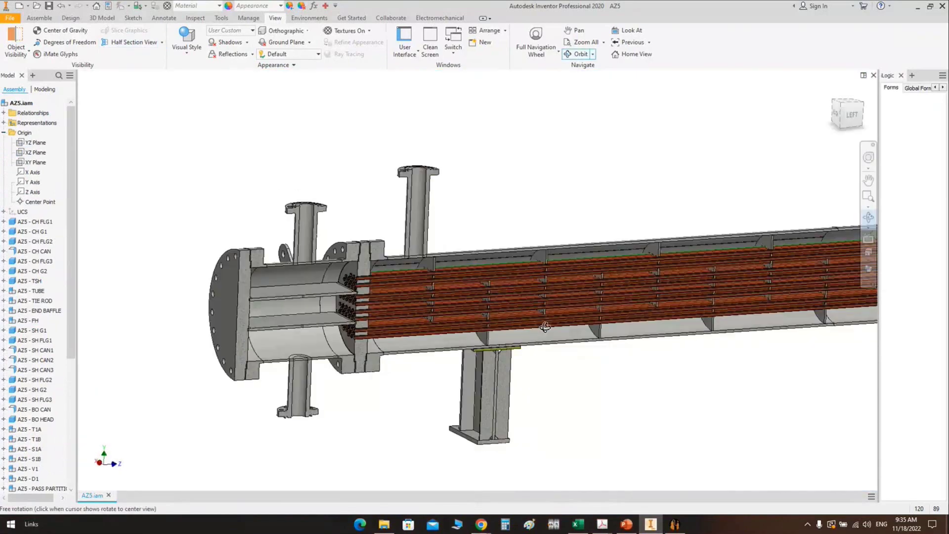
pyautogui.scroll(5, 322, 250)
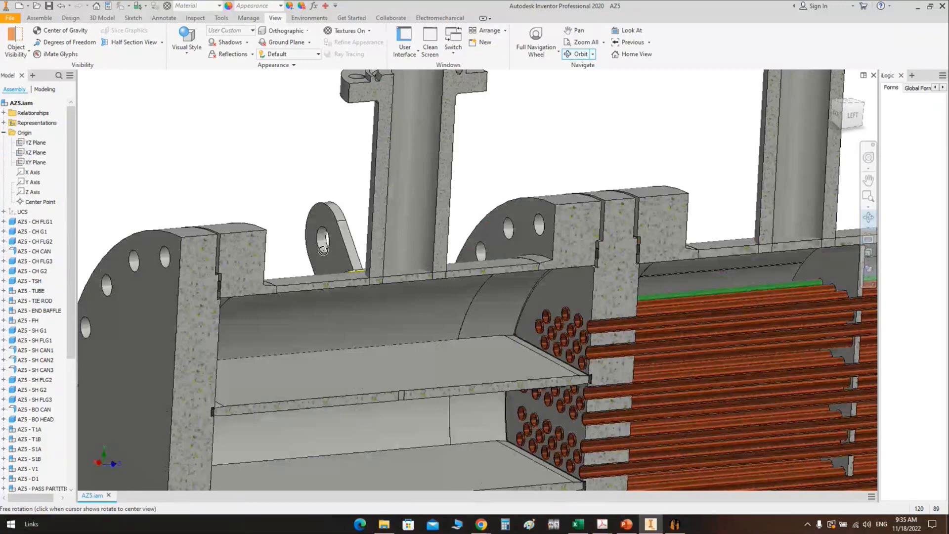
pyautogui.moveTo(323, 250); pyautogui.dragTo(418, 159)
pyautogui.press('Escape')
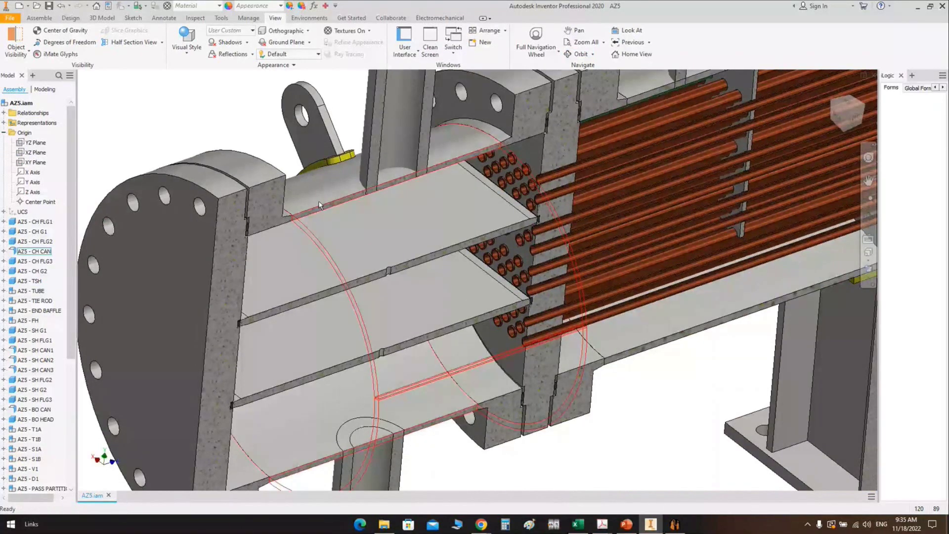
pyautogui.doubleClick(318, 201)
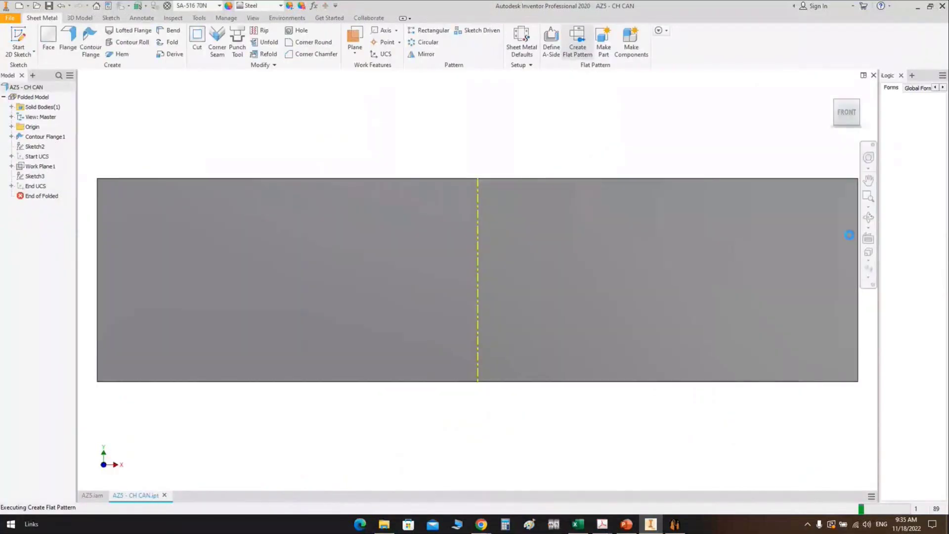
# Create the CH CAN flat pattern, check the plate at an angle, and close the part
pyautogui.click(868, 217)
pyautogui.moveTo(504, 286); pyautogui.dragTo(540, 321)
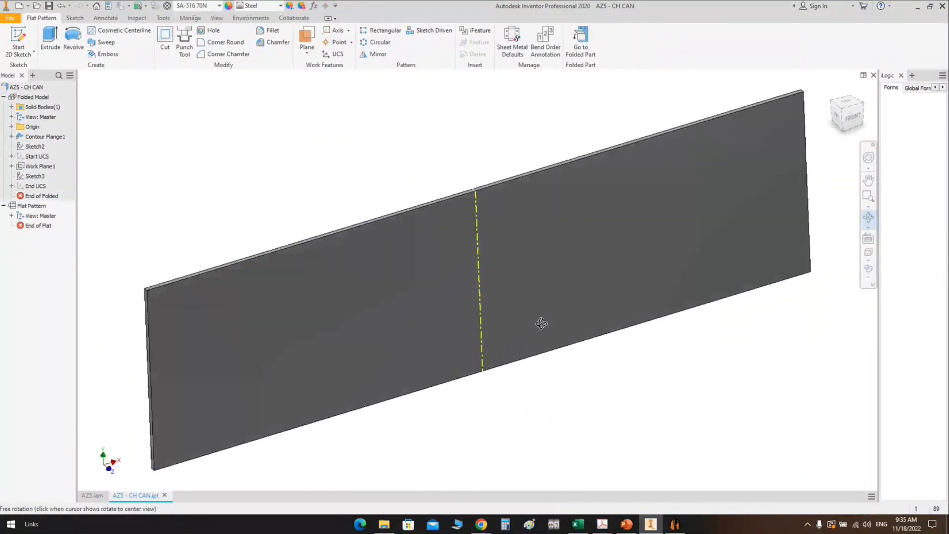
pyautogui.rightClick(529, 276)
pyautogui.click(546, 276)
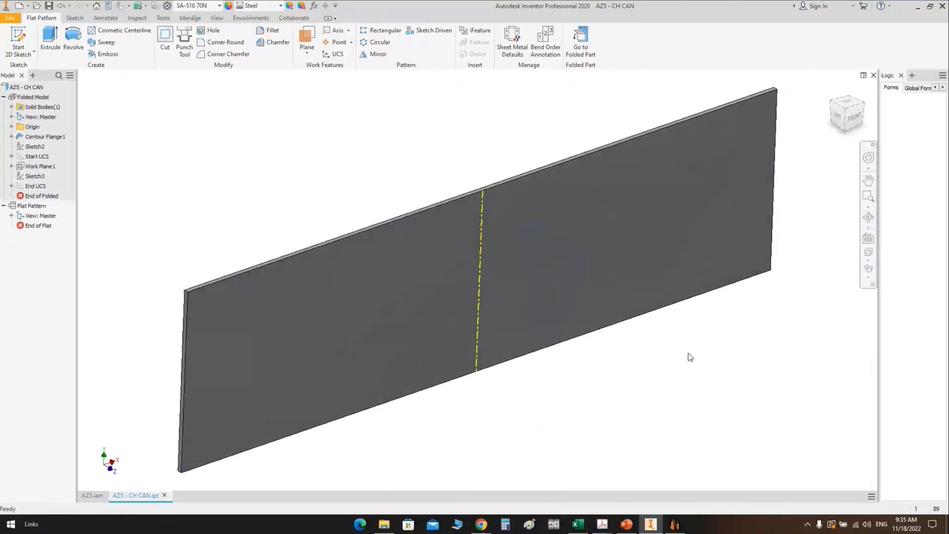
pyautogui.click(873, 76)
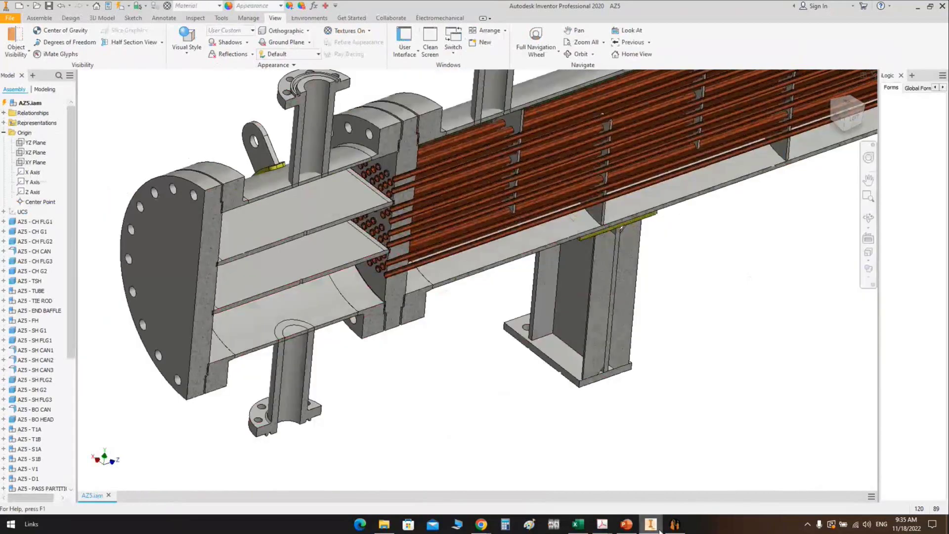
# In SEG's Holing Process, load the six AZ5 shell nozzle openings, then return to Inventor
pyautogui.click(675, 524)
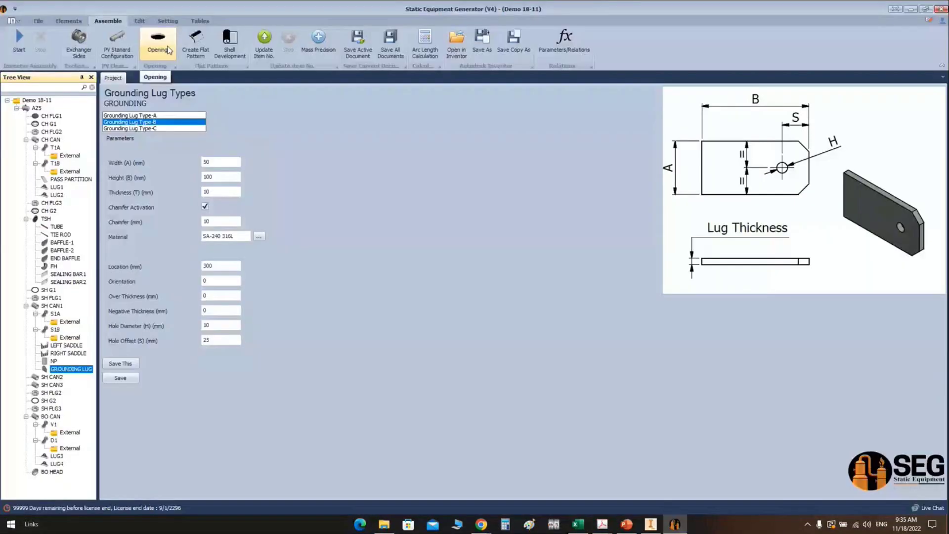
pyautogui.click(156, 45)
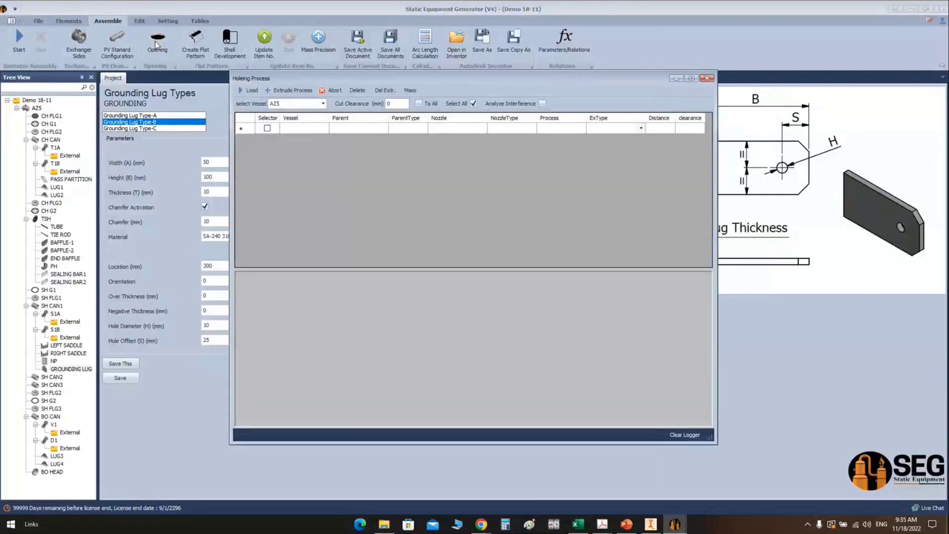
pyautogui.click(251, 90)
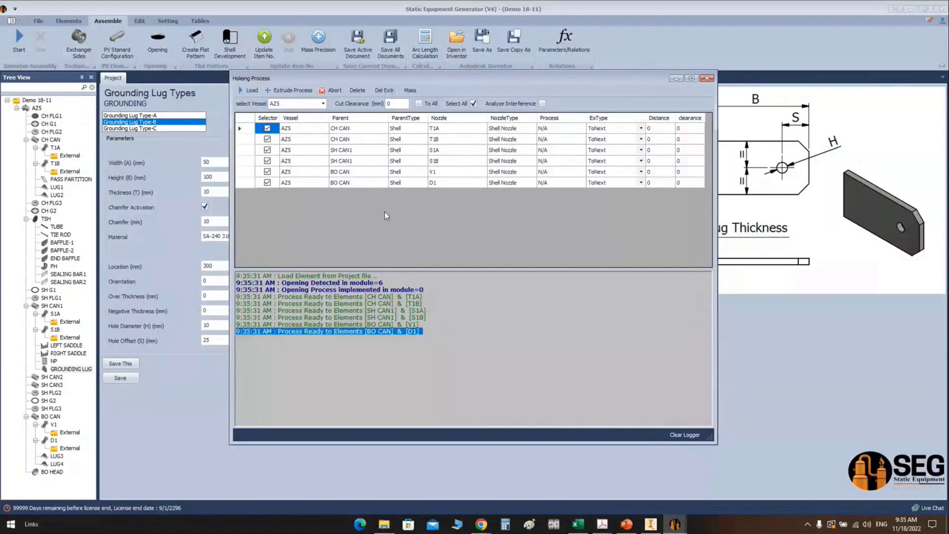
pyautogui.click(651, 527)
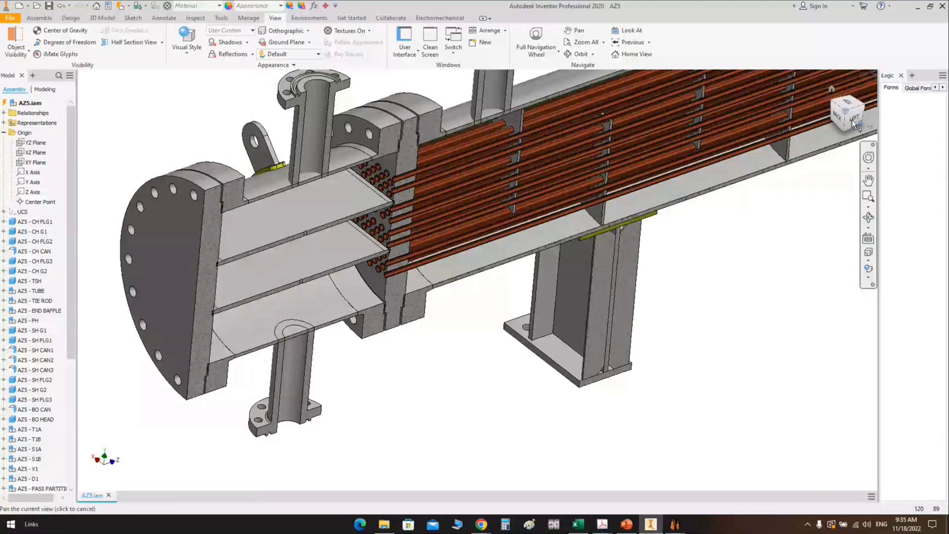
# Select the AZ5 - S1B nozzle from the left view and orbit to inspect it
pyautogui.click(852, 119)
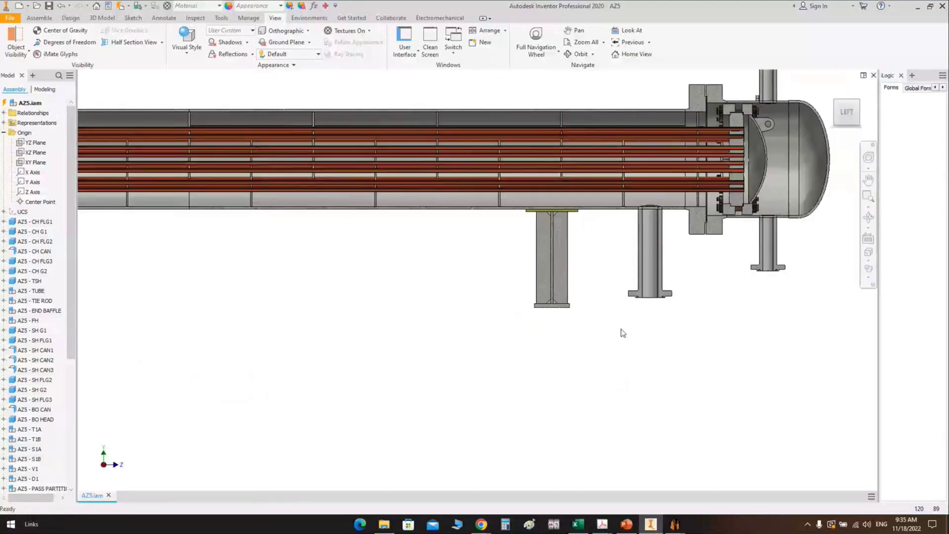
pyautogui.click(661, 286)
pyautogui.click(3, 133)
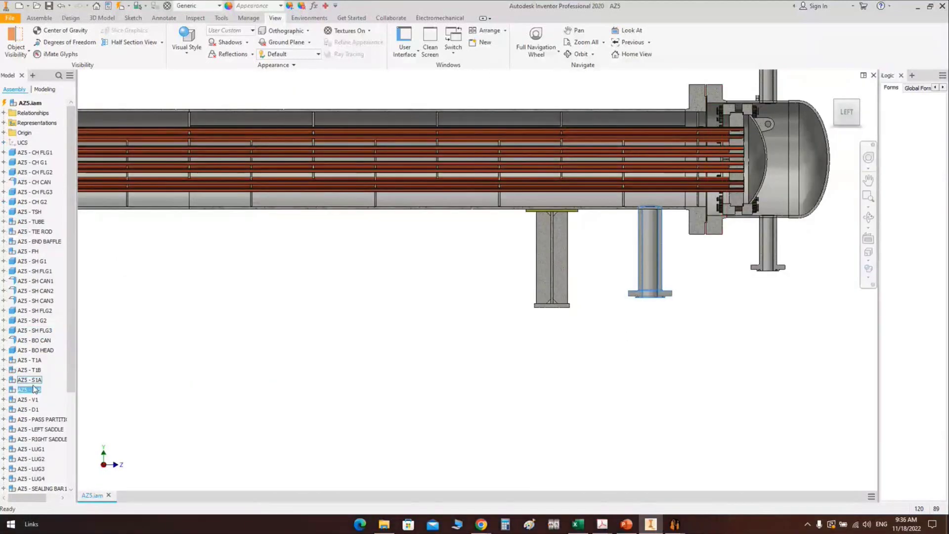
pyautogui.click(868, 218)
pyautogui.moveTo(496, 304); pyautogui.dragTo(481, 294)
pyautogui.rightClick(482, 294)
pyautogui.press('Escape')
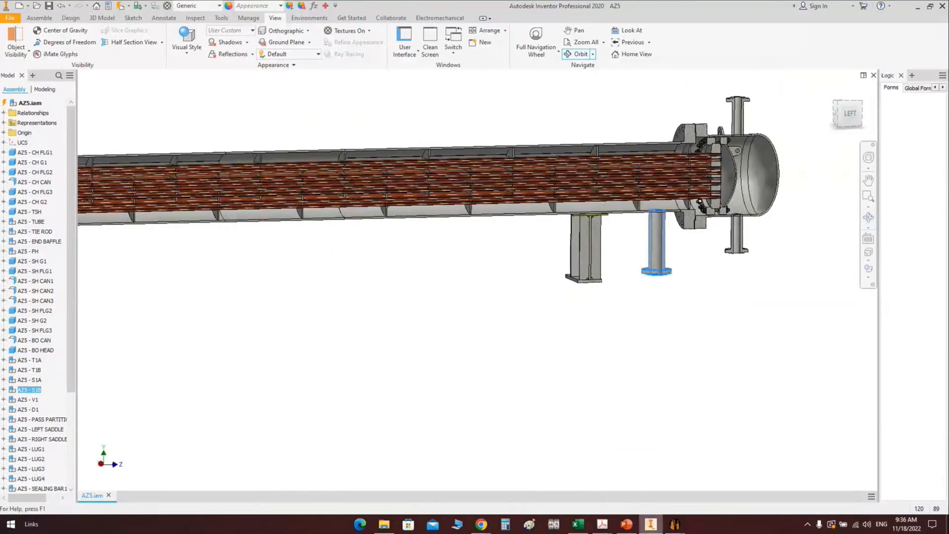
# Compare S1B between Inventor and SEG, ending in the Holing Process with S1B unmarked
pyautogui.moveTo(674, 524)
pyautogui.click(712, 490)
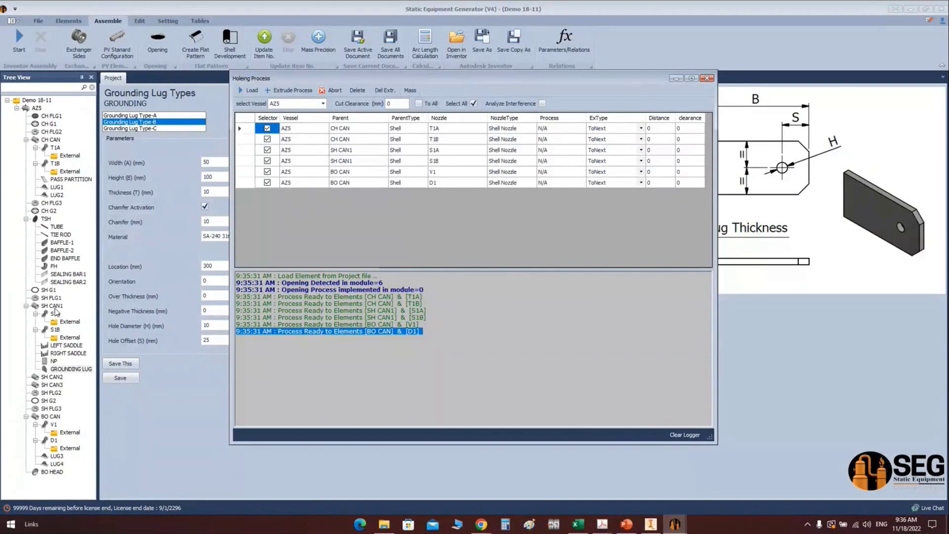
pyautogui.click(652, 527)
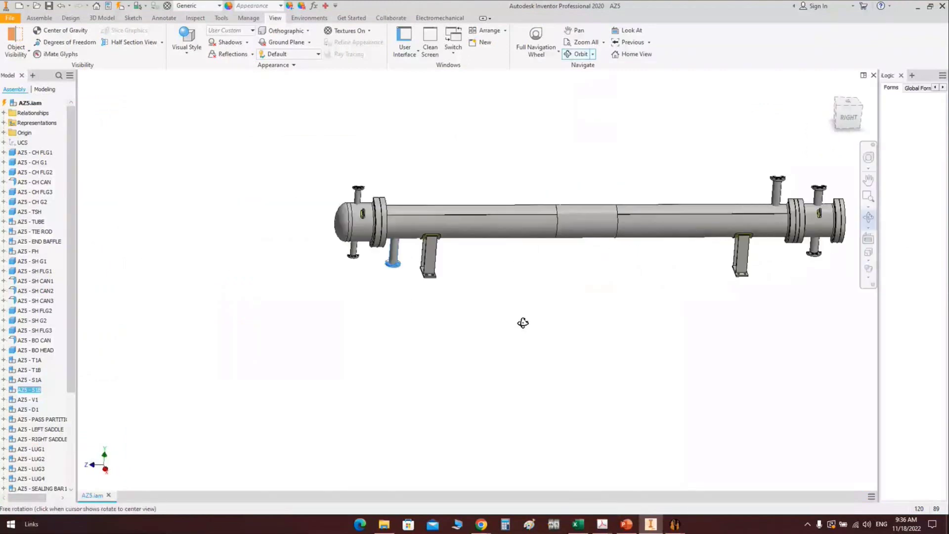
pyautogui.rightClick(494, 284)
pyautogui.scroll(5, 520, 242)
pyautogui.scroll(-5, 519, 223)
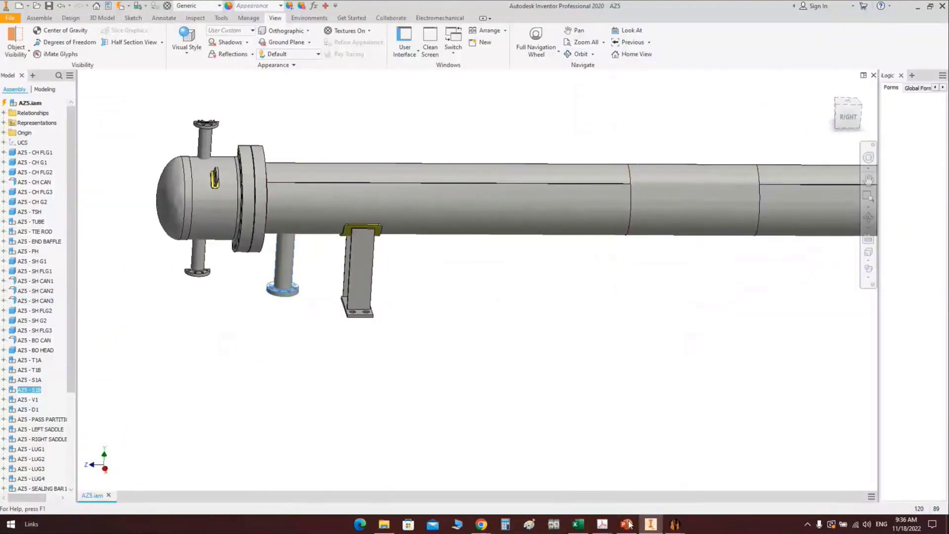
pyautogui.moveTo(674, 524)
pyautogui.click(724, 488)
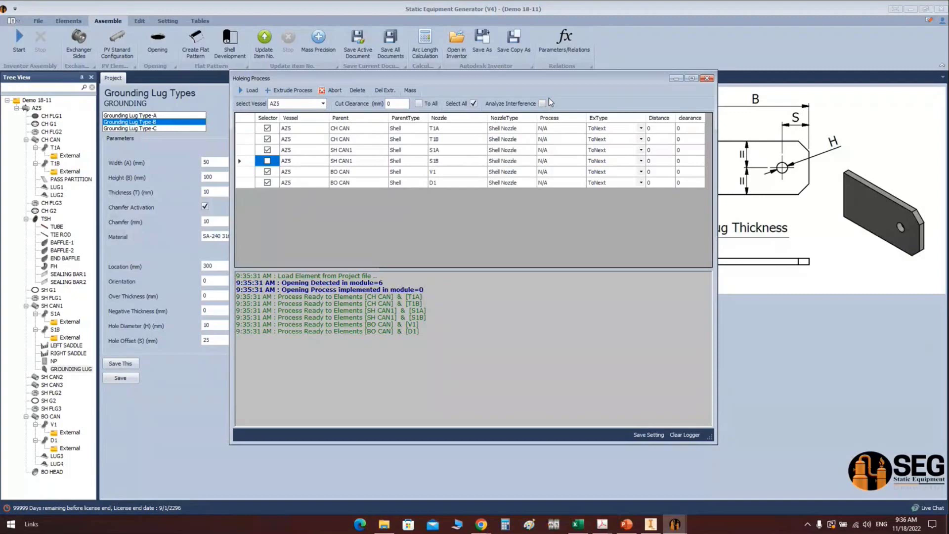
# Set a 2 mm cut clearance applied To All openings and run Extrude Process
pyautogui.doubleClick(384, 103)
pyautogui.write('2')
pyautogui.click(418, 103)
pyautogui.click(290, 92)
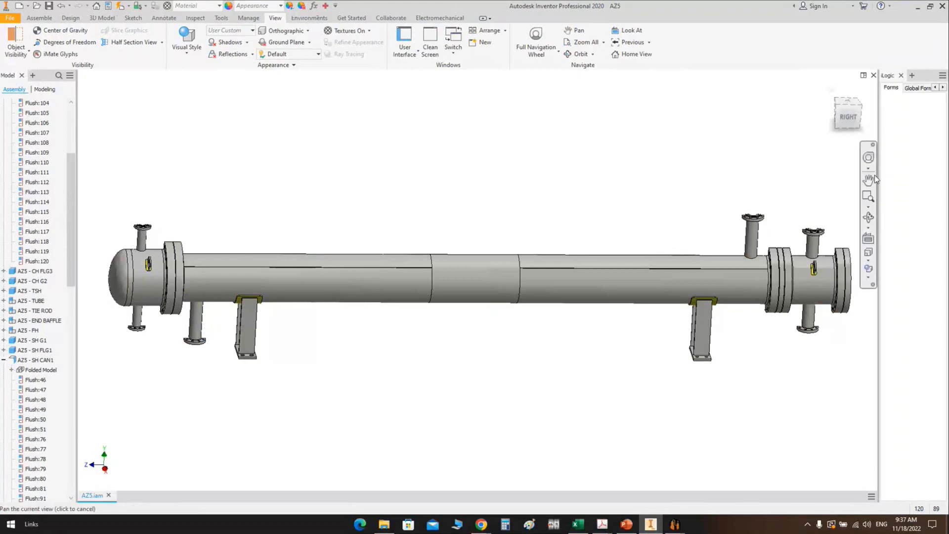
# Orbit around the S1B opening, tube bundle and baffles, then load the AZ5 nozzles into the holing list
pyautogui.click(868, 217)
pyautogui.moveTo(395, 266); pyautogui.dragTo(541, 302)
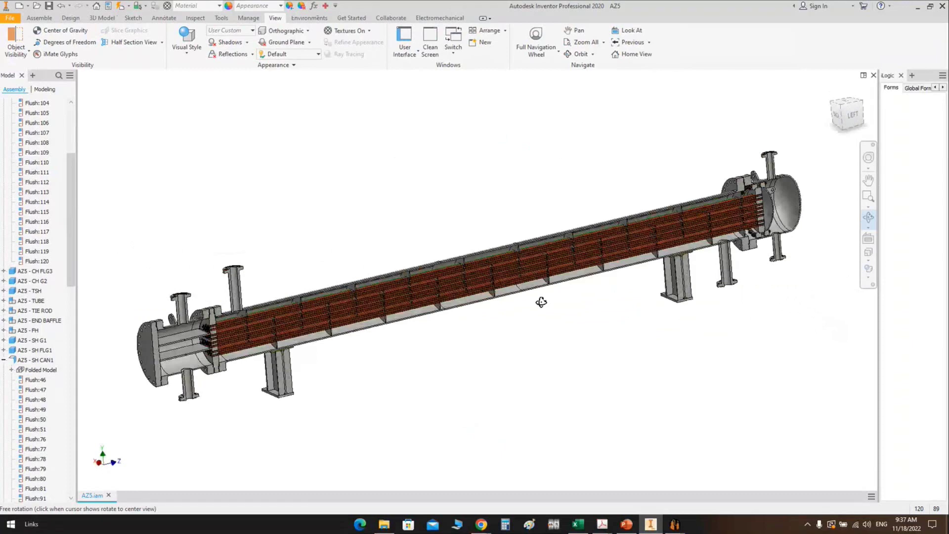
pyautogui.scroll(5, 431, 253)
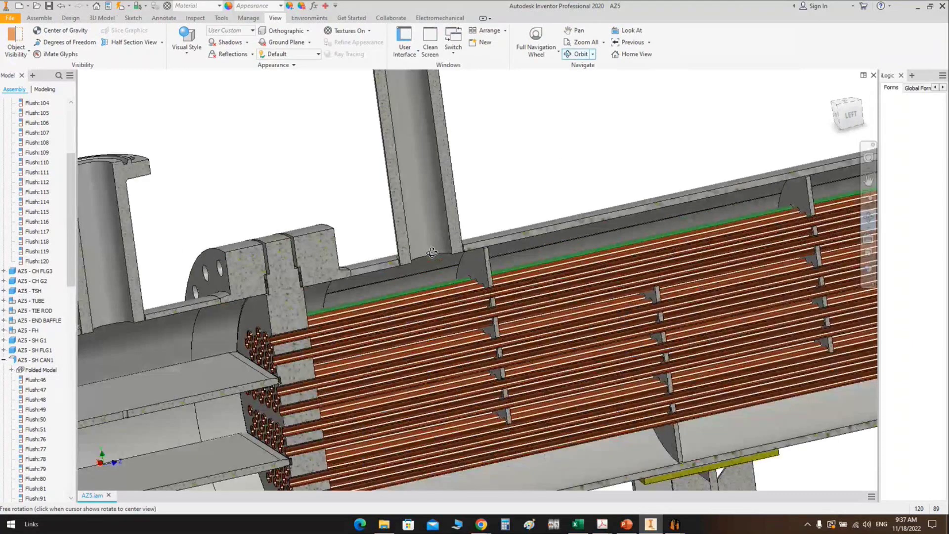
pyautogui.scroll(3, 431, 252)
pyautogui.moveTo(431, 253); pyautogui.dragTo(347, 334)
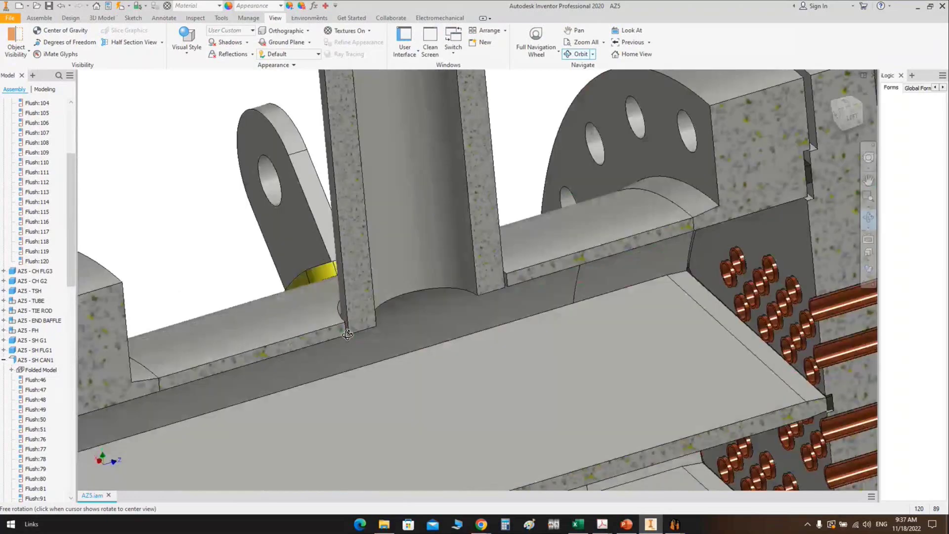
pyautogui.scroll(3, 347, 334)
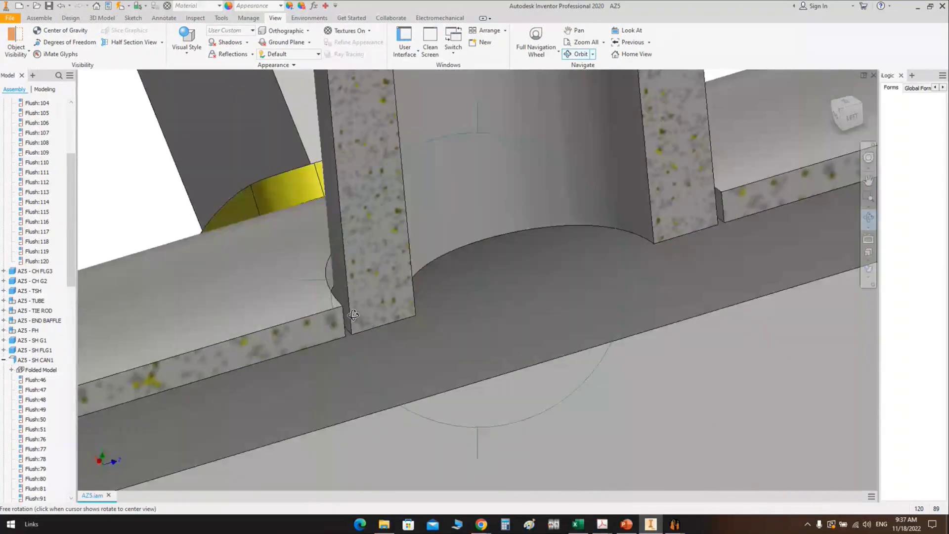
pyautogui.scroll(-10, 353, 314)
pyautogui.moveTo(353, 314); pyautogui.dragTo(374, 111, button='middle')
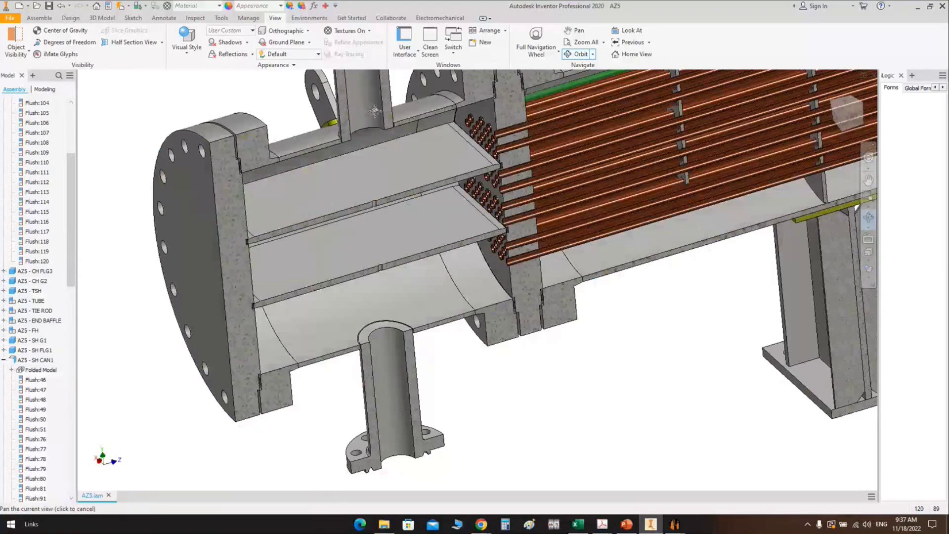
pyautogui.keyDown('shift'); pyautogui.moveTo(375, 111); pyautogui.dragTo(664, 151, button='middle'); pyautogui.keyUp('shift')
pyautogui.scroll(4, 554, 258)
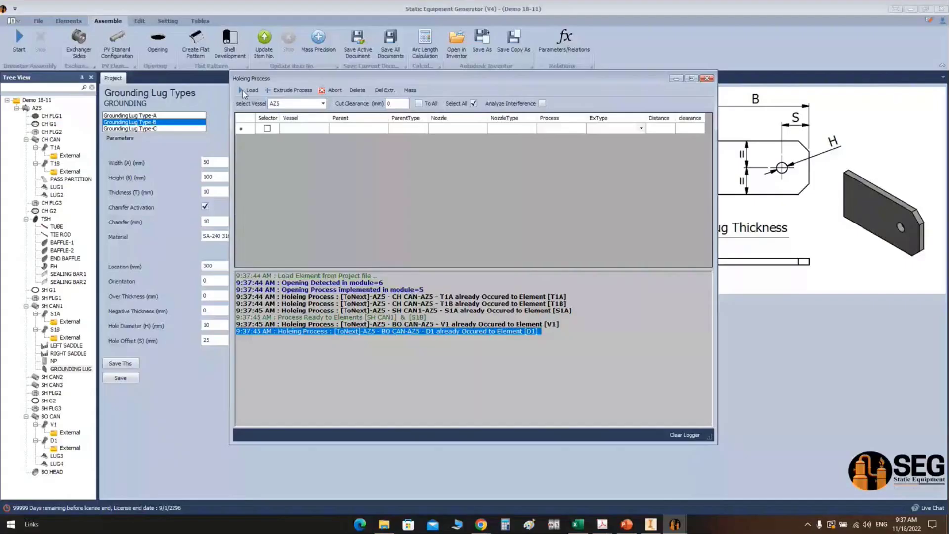
pyautogui.click(242, 91)
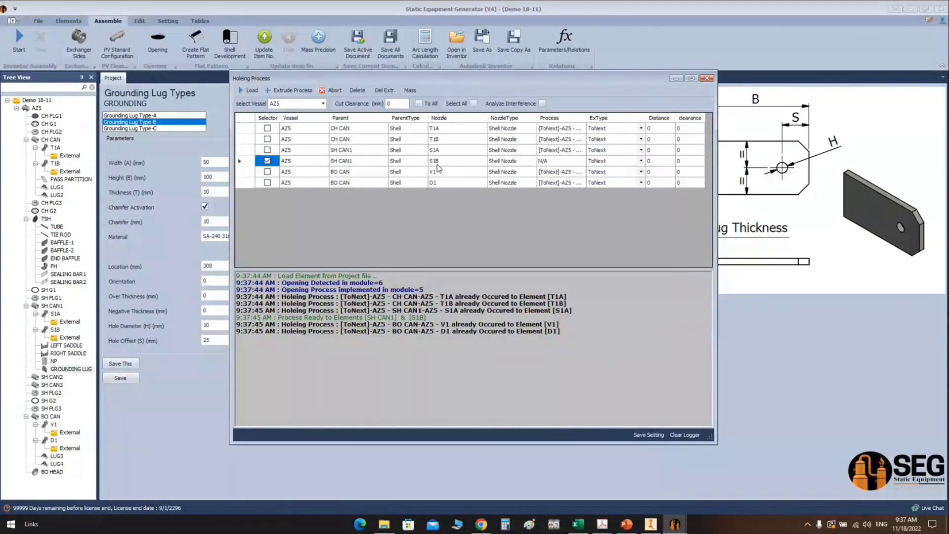
# Set the S1B cut clearance to 2 mm and enable Analyze Interference
pyautogui.doubleClick(398, 105)
pyautogui.write('2')
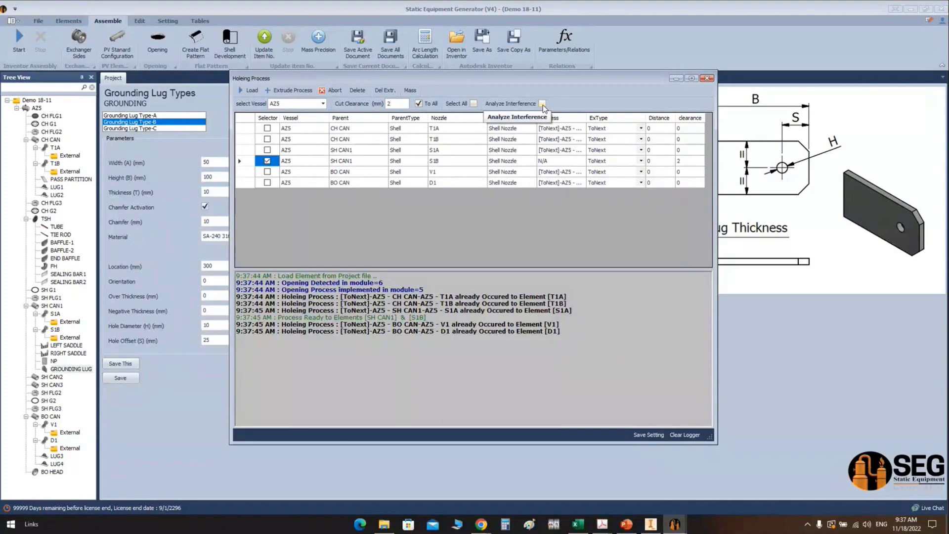
pyautogui.click(522, 105)
# Check the model in Inventor, then return to SEG's Holing Process with Alt+Tab
pyautogui.click(651, 526)
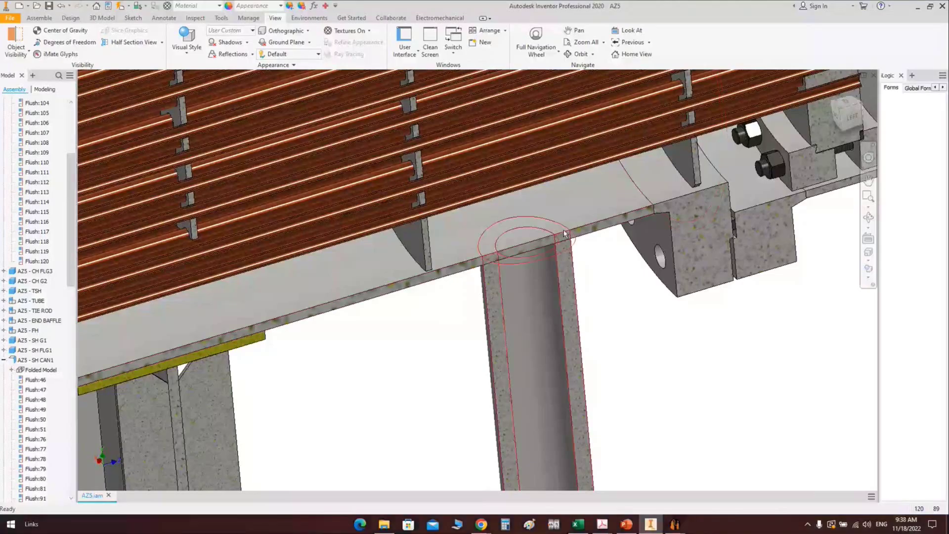
pyautogui.scroll(-10, 539, 259)
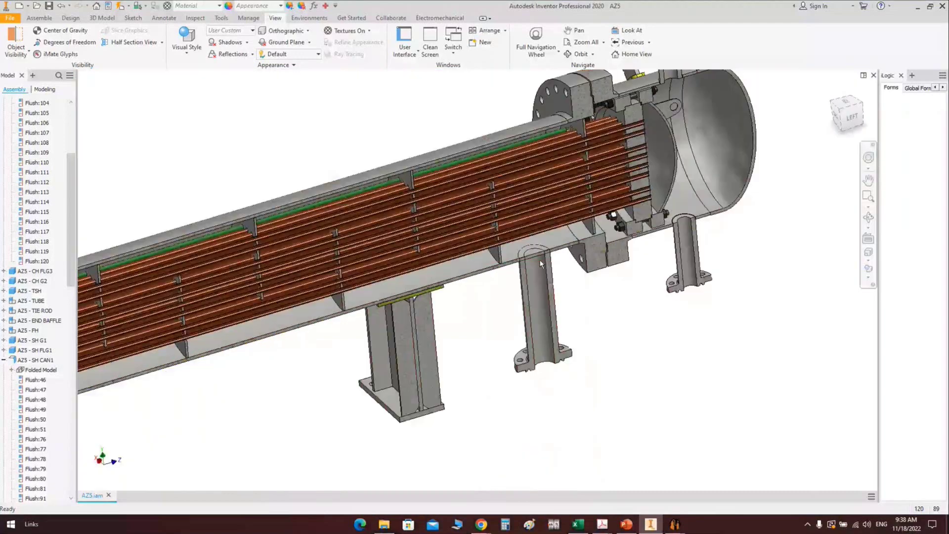
pyautogui.scroll(6, 296, 298)
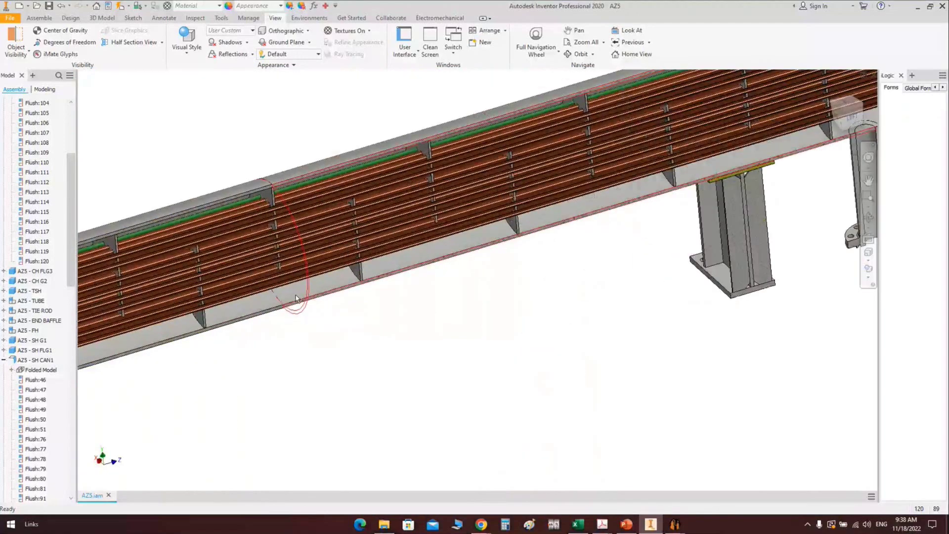
pyautogui.scroll(-8, 296, 298)
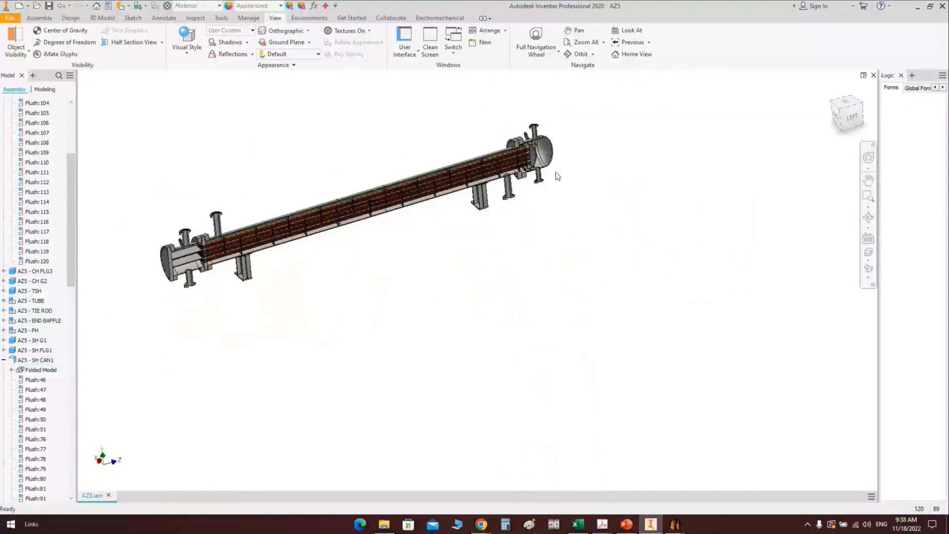
pyautogui.scroll(8, 482, 210)
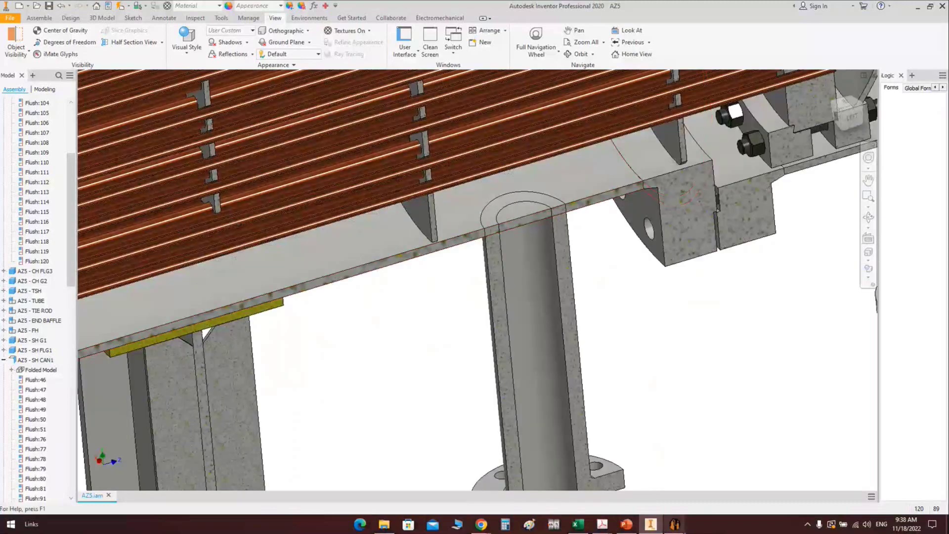
pyautogui.hotkey('alt', 'Tab')
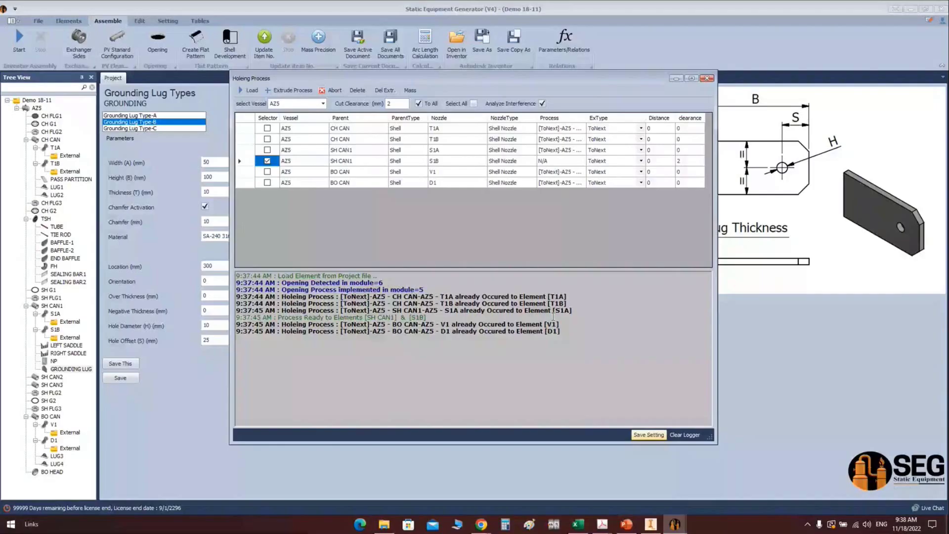
# Run Extrude Process to cut the S1B hole through SH CAN1, then switch to Inventor
pyautogui.click(292, 91)
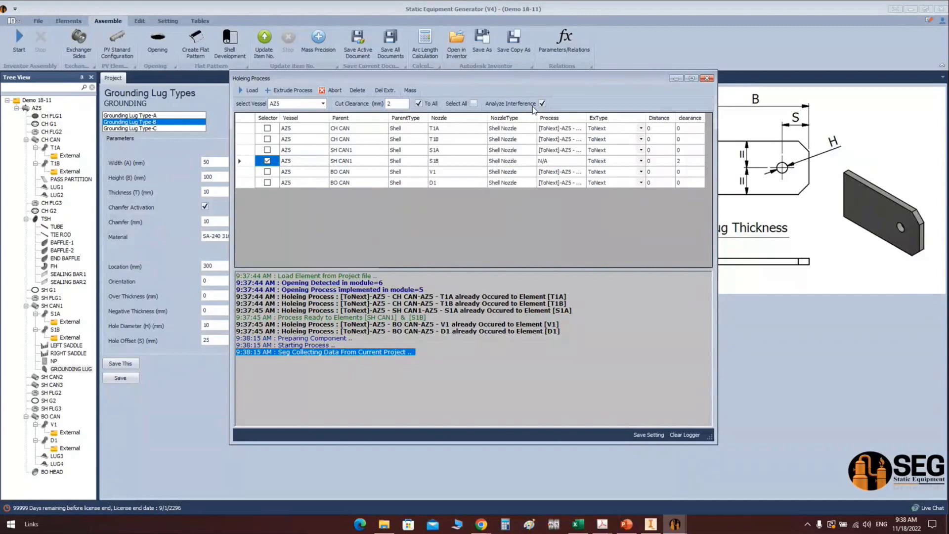
pyautogui.click(296, 91)
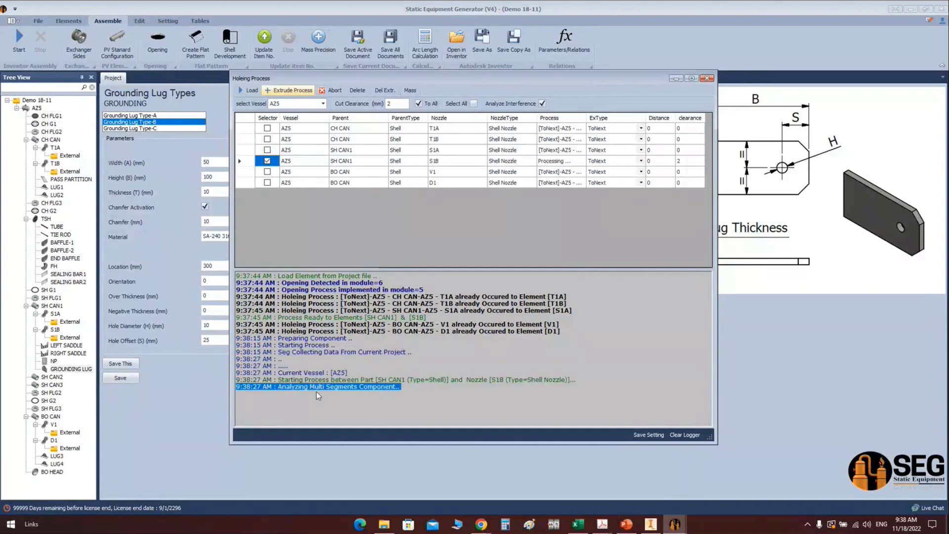
pyautogui.click(654, 527)
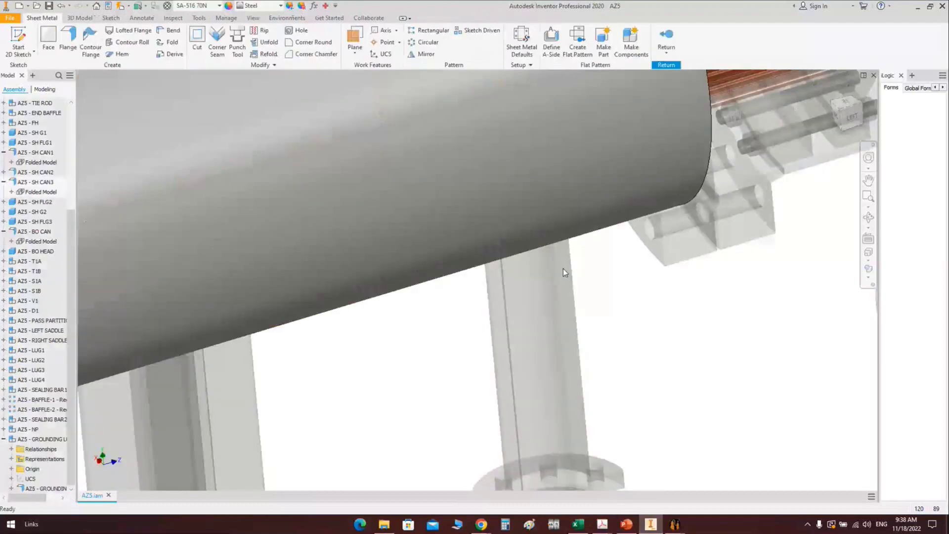
# Zoom and orbit around the S1B nozzle to confirm its hole cuts through the shell
pyautogui.scroll(-10, 562, 268)
pyautogui.keyDown('shift'); pyautogui.moveTo(660, 231); pyautogui.dragTo(749, 247, button='middle'); pyautogui.keyUp('shift')
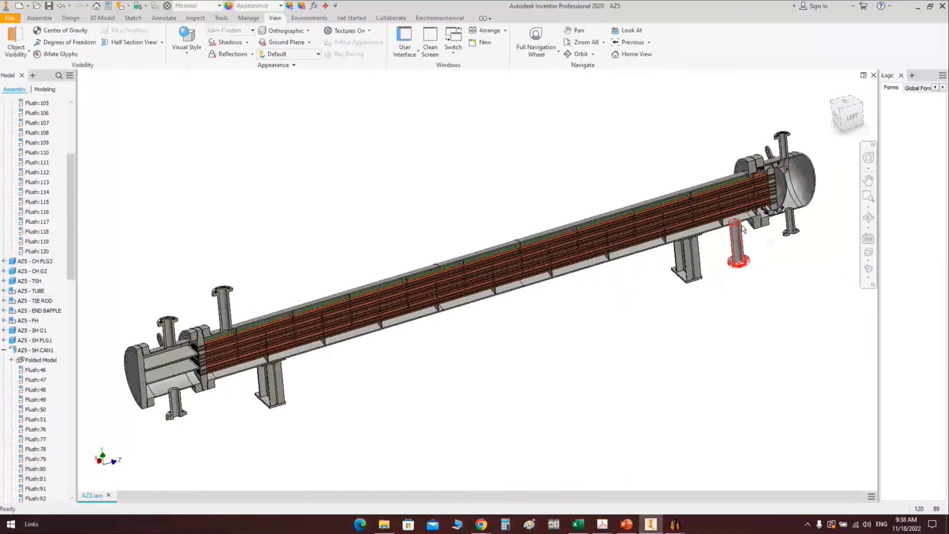
pyautogui.scroll(5, 743, 229)
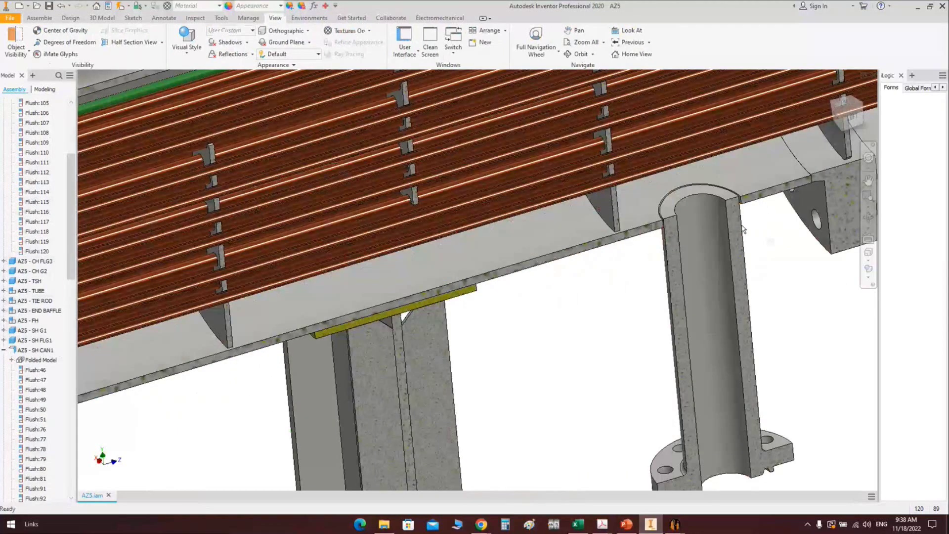
# Fit the whole exchanger in view and collapse all children of AZ5.iam in the browser
pyautogui.click(674, 524)
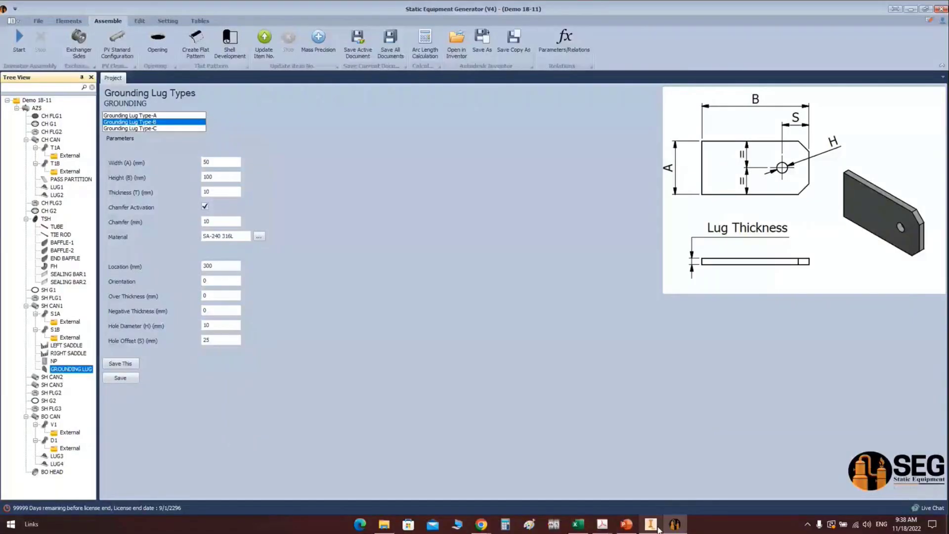
pyautogui.click(656, 527)
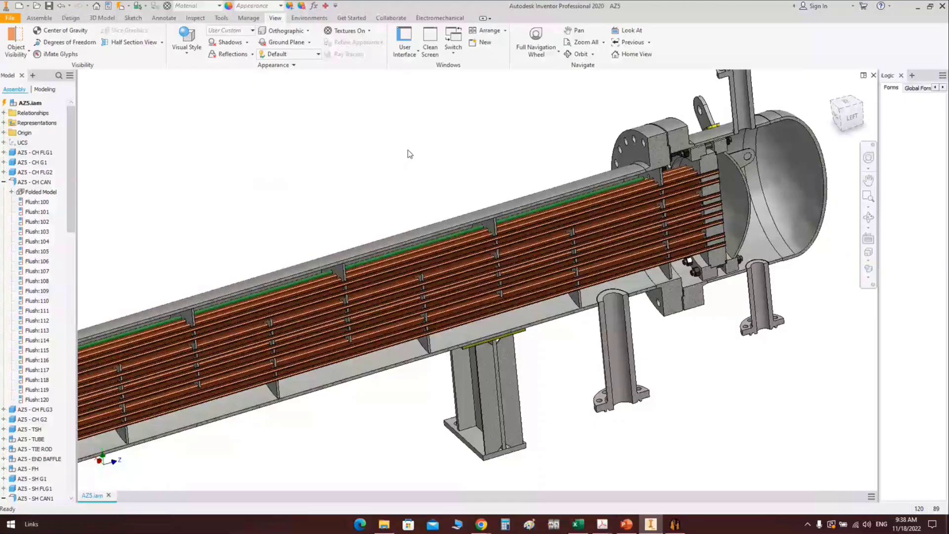
pyautogui.press('Home')
pyautogui.rightClick(29, 103)
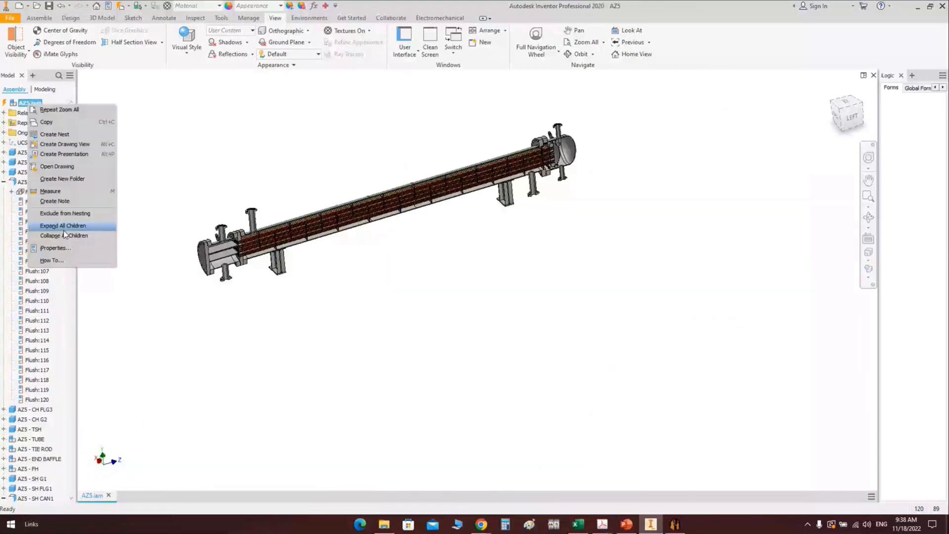
pyautogui.click(64, 235)
# Zoom in on the channel, then switch back to SEG
pyautogui.scroll(5, 302, 282)
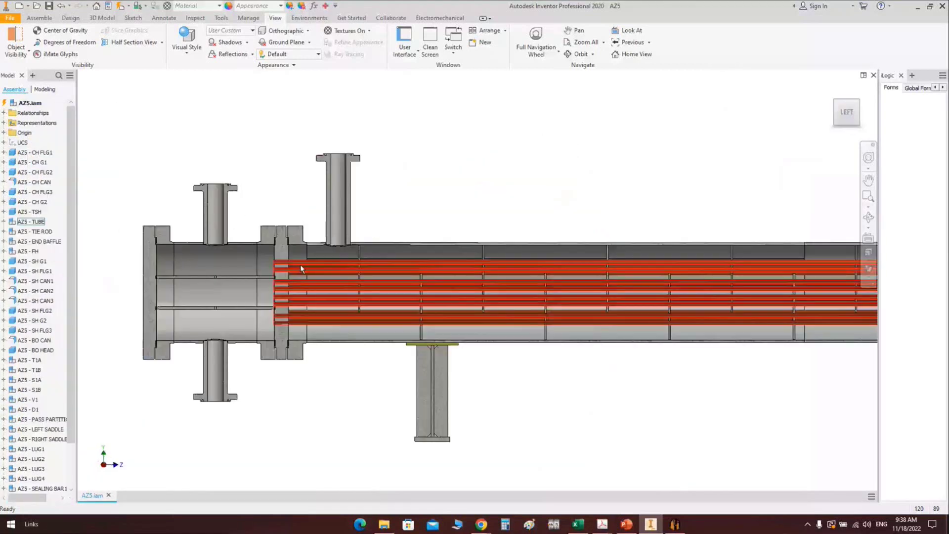
pyautogui.scroll(3, 300, 265)
pyautogui.scroll(-2, 475, 197)
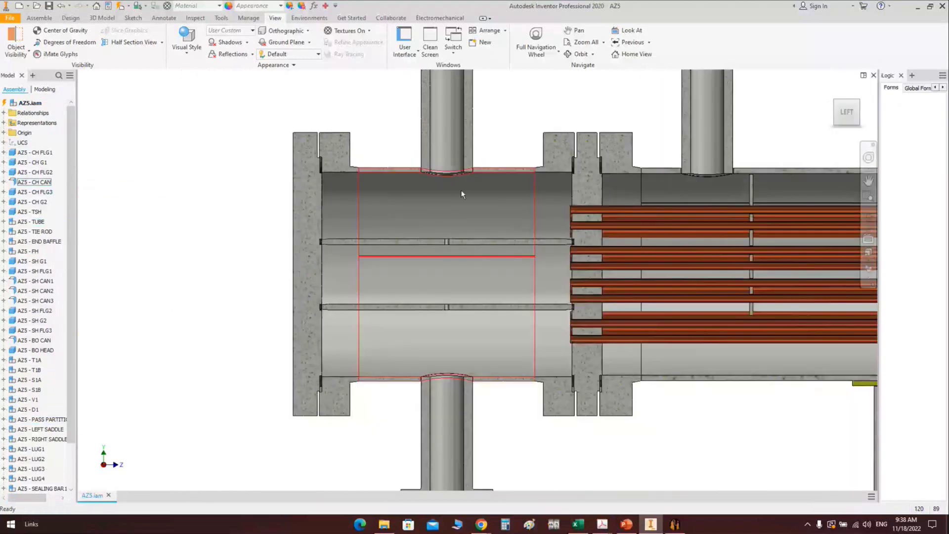
pyautogui.scroll(2, 461, 190)
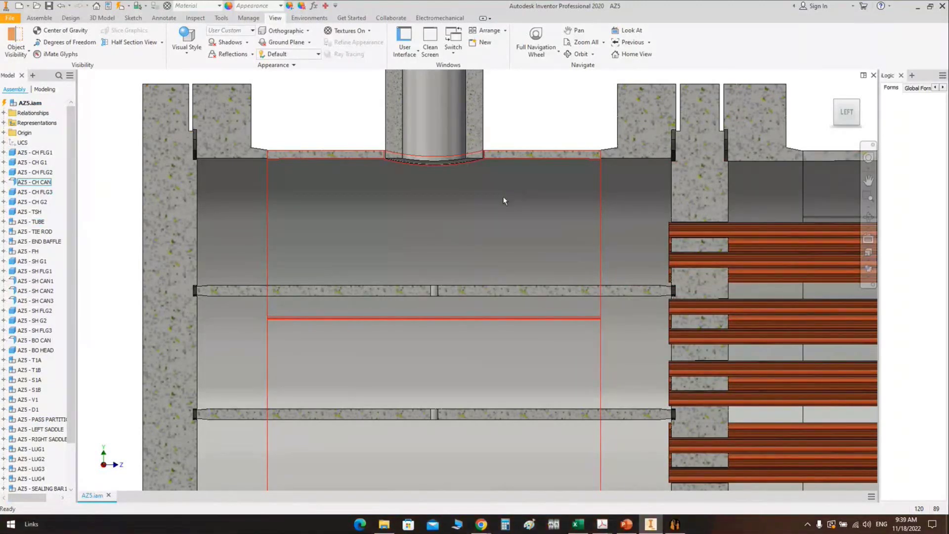
pyautogui.click(674, 524)
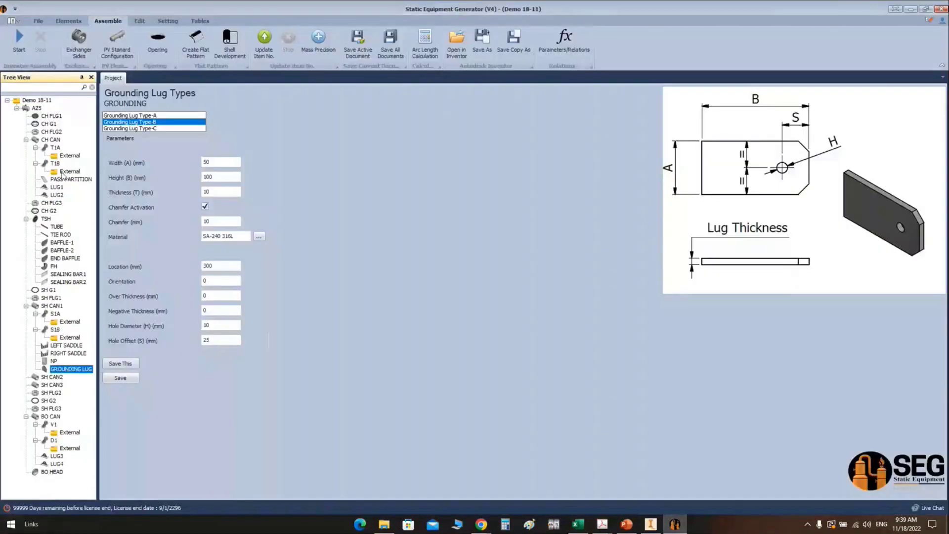
# Select CH CAN and choose Clad under Elements > IN. Attachements
pyautogui.click(51, 140)
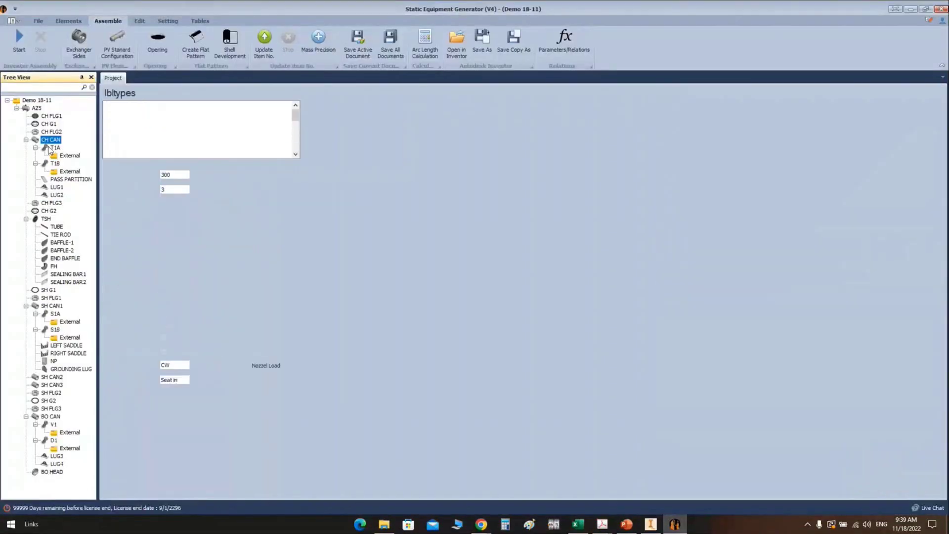
pyautogui.click(68, 20)
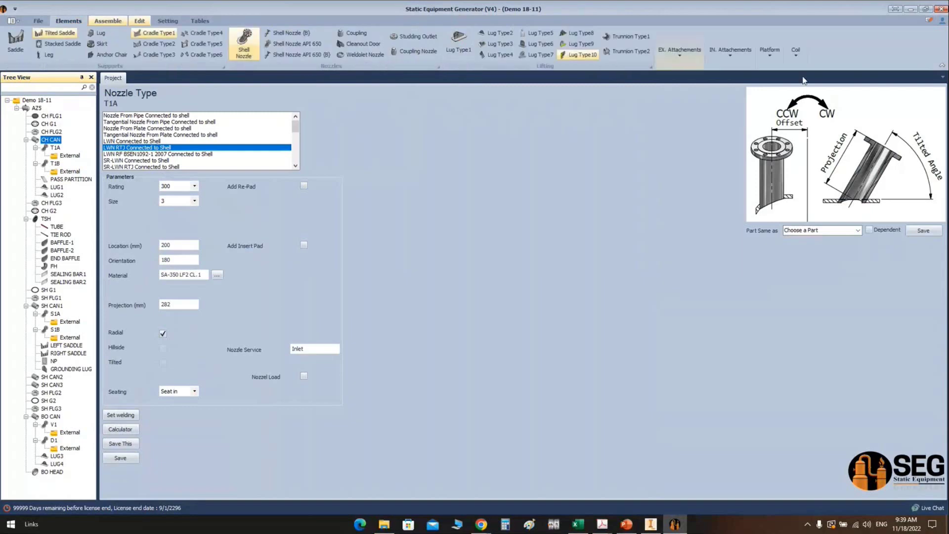
pyautogui.click(728, 57)
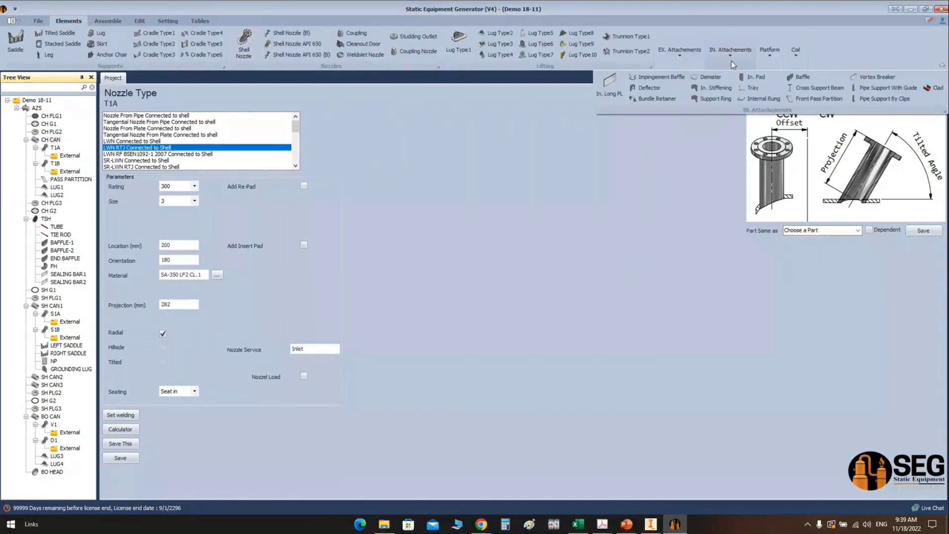
pyautogui.click(933, 87)
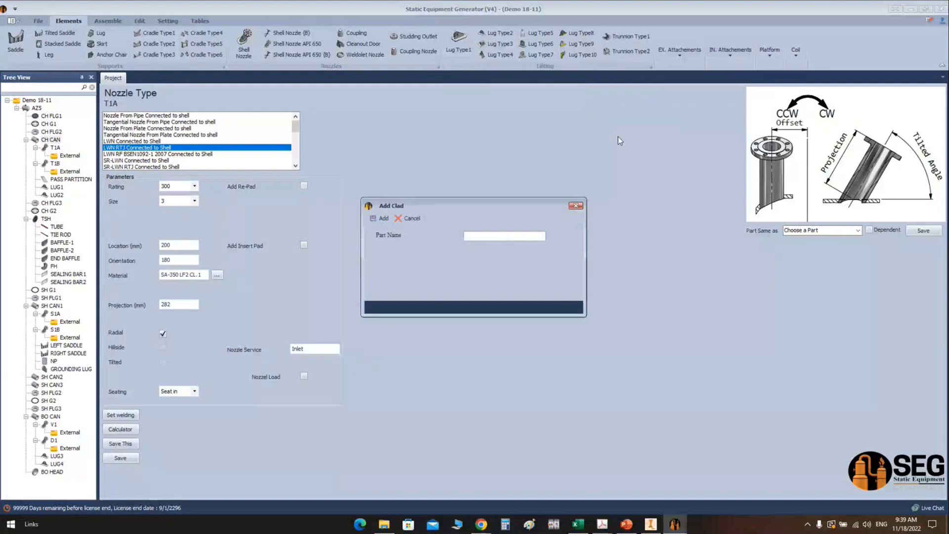
# Add a part named CH CLAD, set to Shell Clad not included in BMO, 3 mm thick
pyautogui.write('CH CLAD')
pyautogui.click(381, 219)
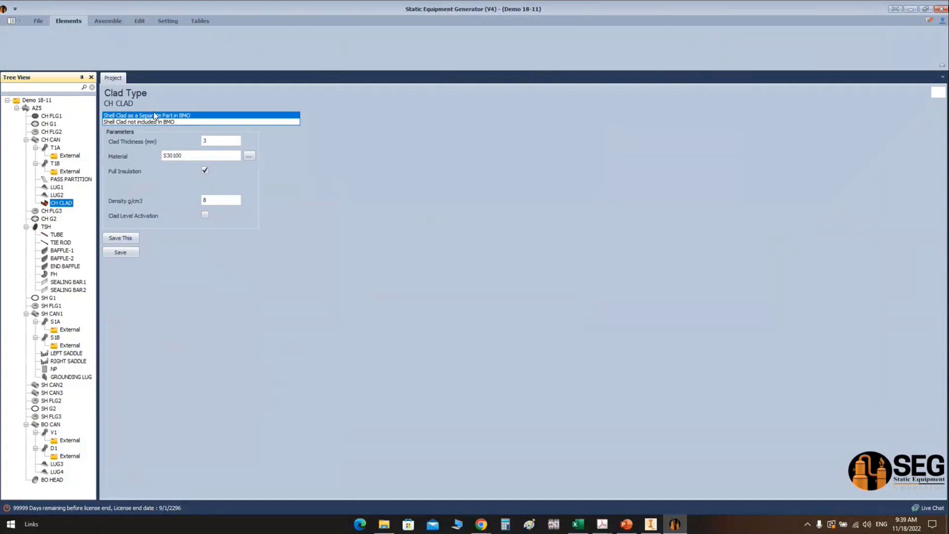
pyautogui.click(143, 122)
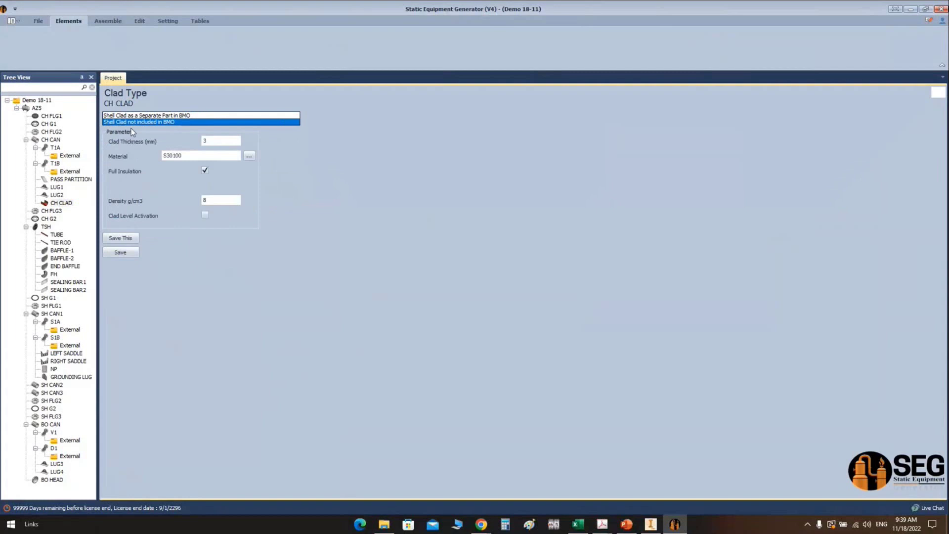
pyautogui.press('Tab')
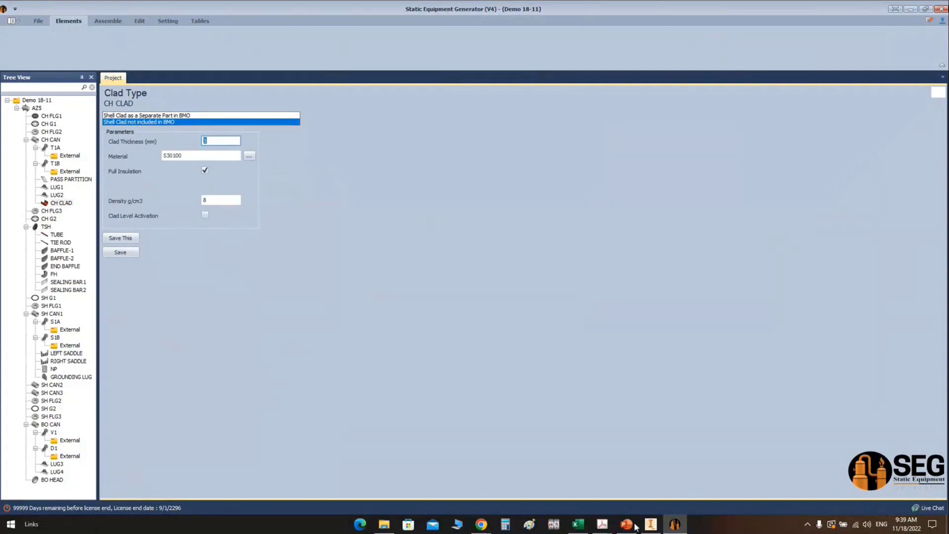
# Copy the SS316L WELD OVERLAY entry from the Excel material list
pyautogui.click(579, 524)
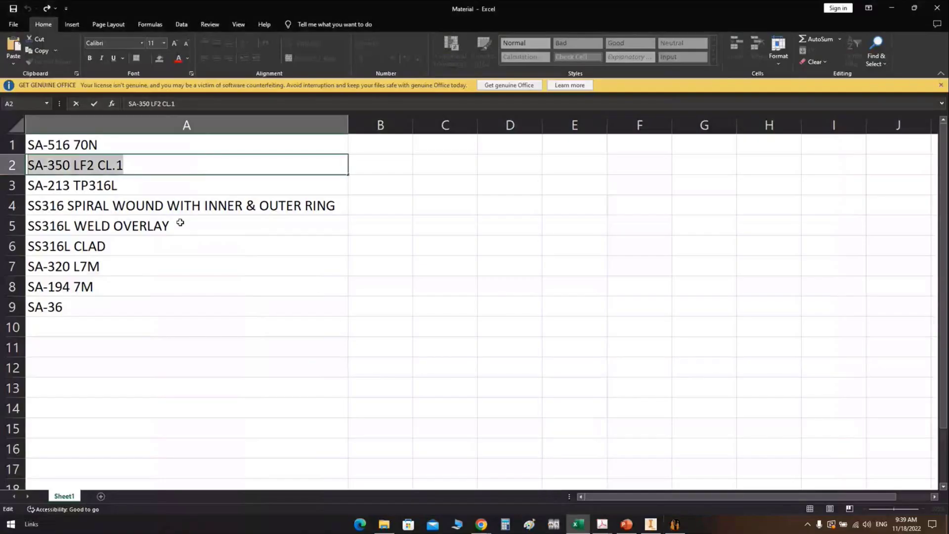
pyautogui.doubleClick(171, 226)
pyautogui.moveTo(171, 226); pyautogui.dragTo(9, 233)
pyautogui.hotkey('ctrl', 'c')
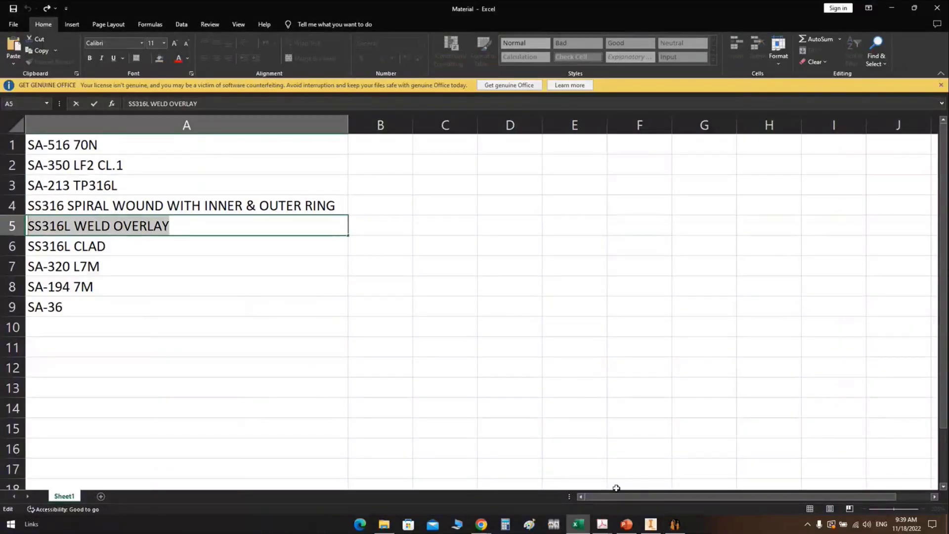
pyautogui.click(675, 524)
# Replace CH CLAD's material S30100 with SS316L WELD OVERLAY and save the clad
pyautogui.press('Tab')
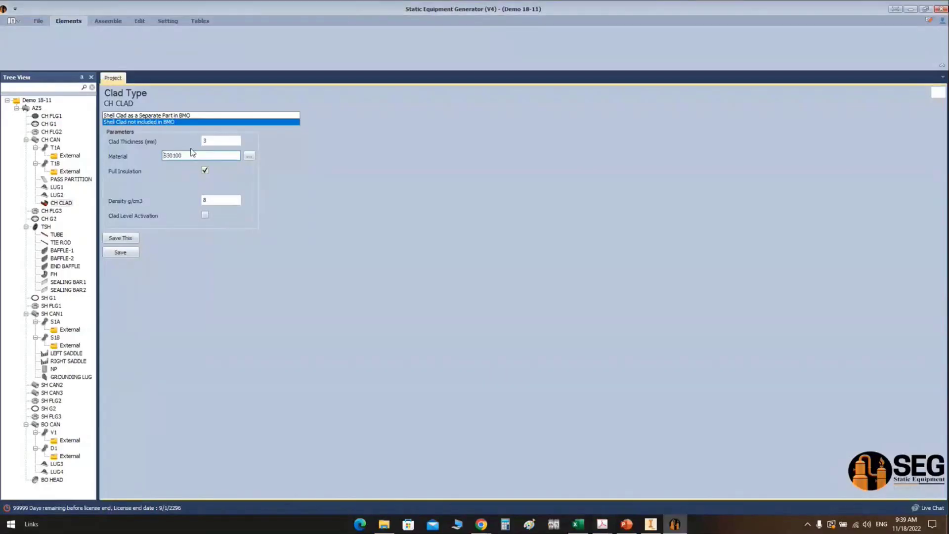
pyautogui.moveTo(192, 155); pyautogui.dragTo(120, 165)
pyautogui.hotkey('ctrl', 'v')
pyautogui.press('Tab')
pyautogui.click(129, 253)
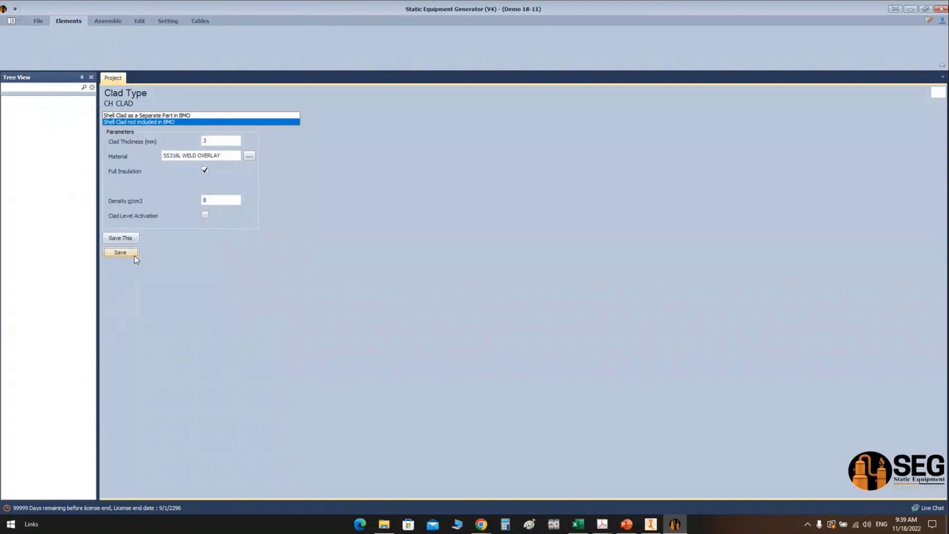
pyautogui.click(107, 21)
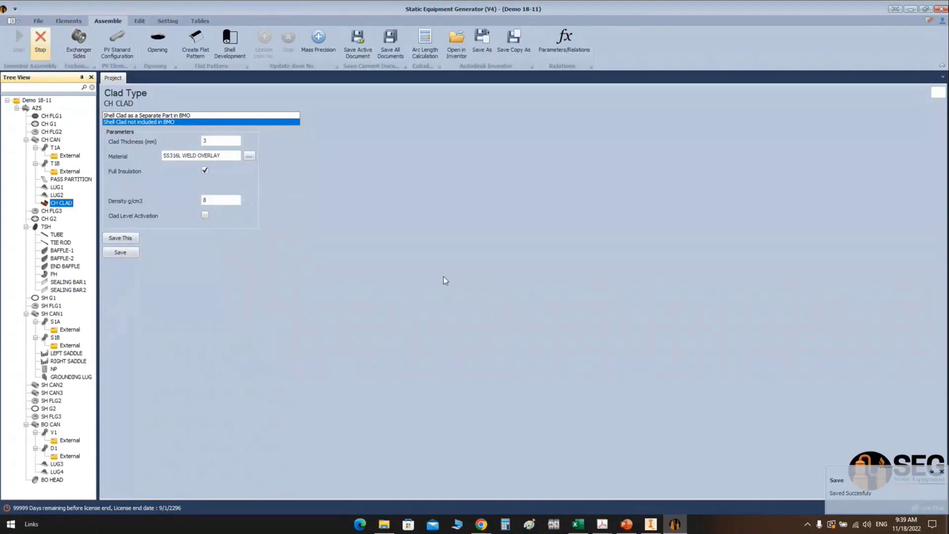
pyautogui.click(650, 526)
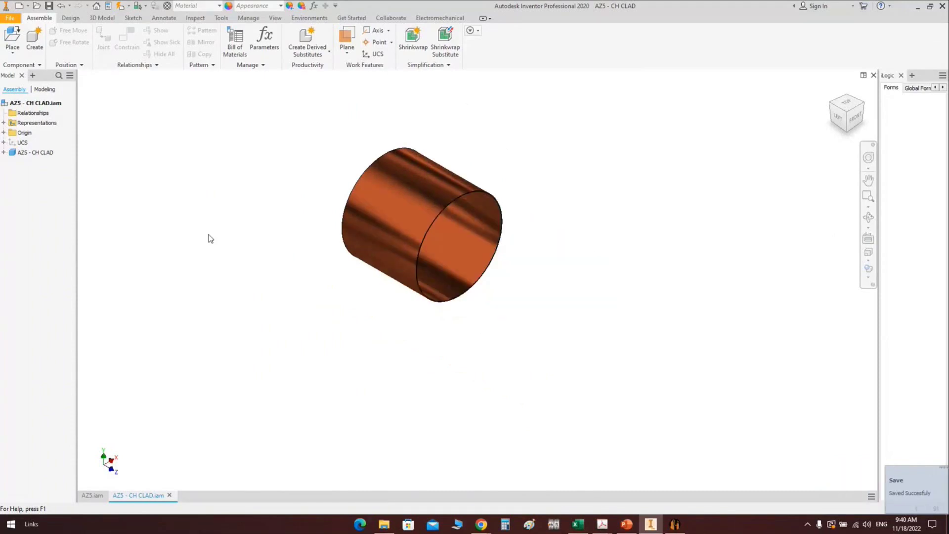
# Fit the view and orbit to an angled 3-D view of the clad inside the channel
pyautogui.press('Home')
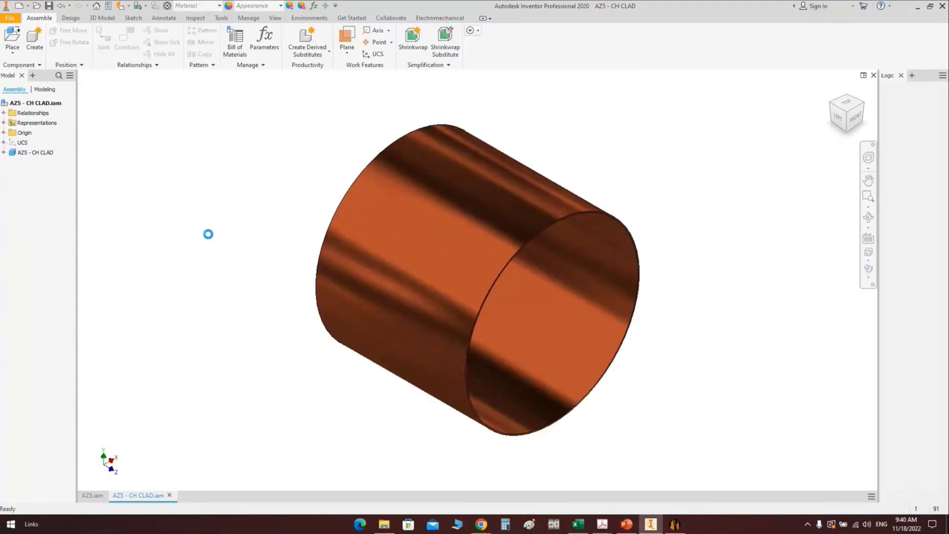
pyautogui.scroll(5, 134, 292)
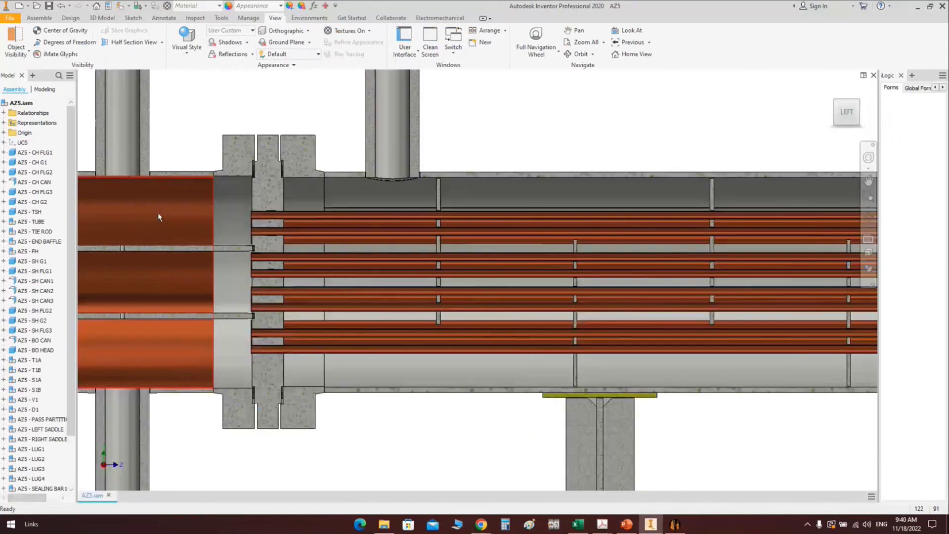
pyautogui.scroll(3, 405, 218)
pyautogui.scroll(-4, 405, 215)
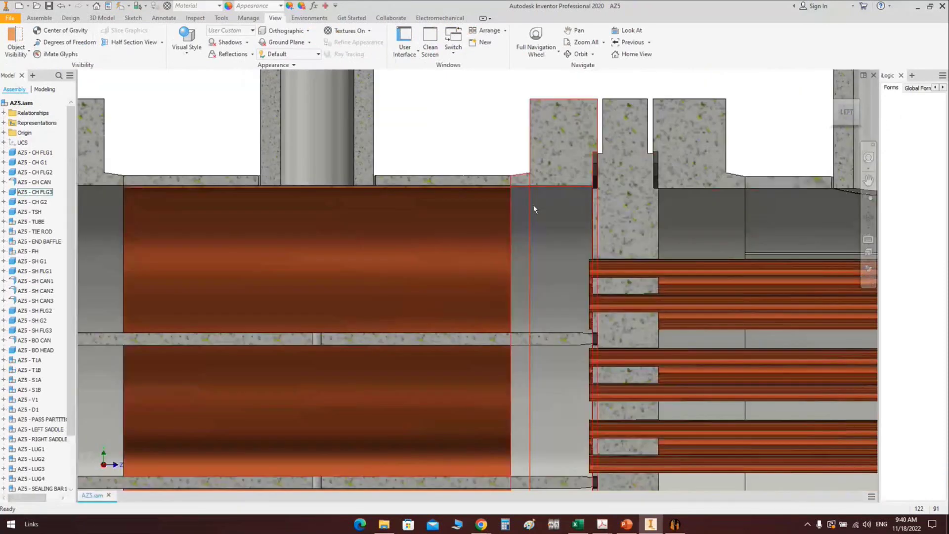
pyautogui.click(868, 216)
pyautogui.moveTo(545, 228); pyautogui.dragTo(531, 291)
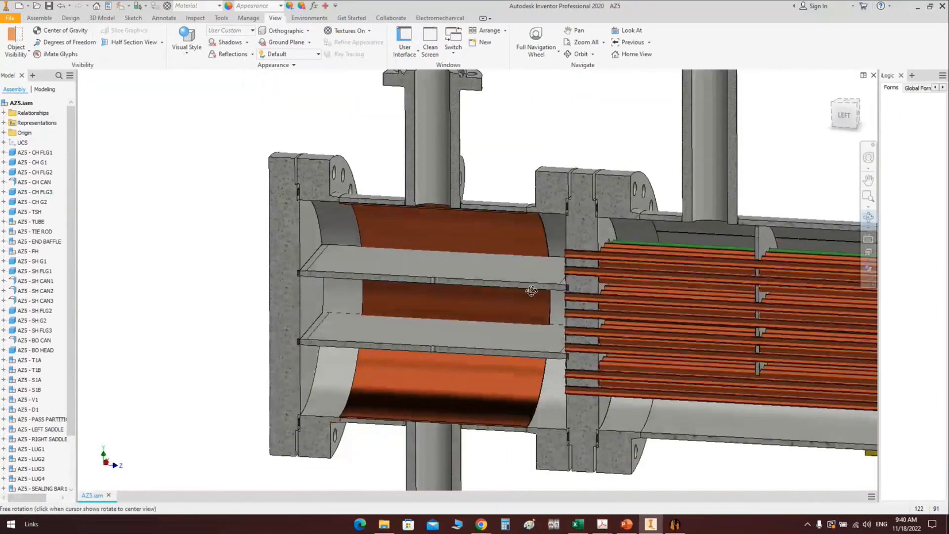
pyautogui.scroll(3, 588, 168)
pyautogui.rightClick(588, 168)
pyautogui.click(552, 149)
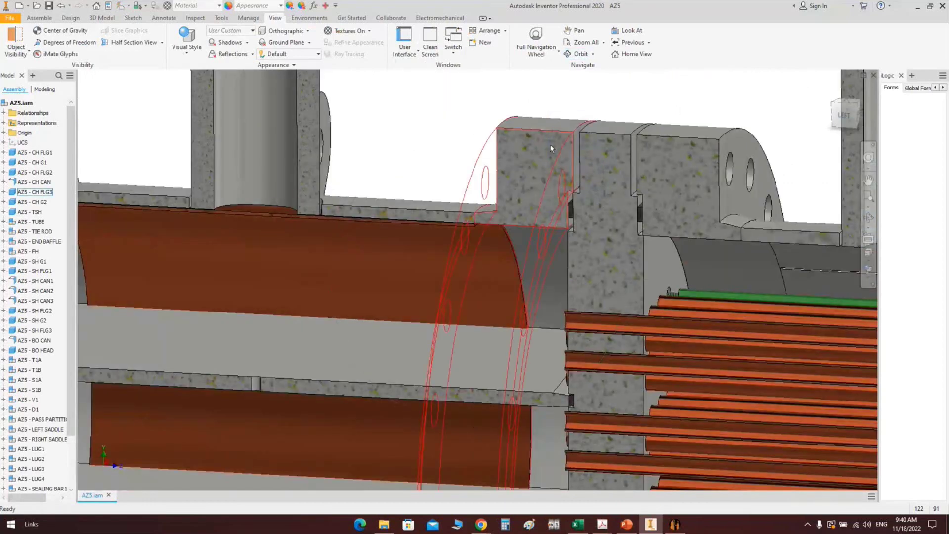
# Open the CH FLG3 flange as its own part
pyautogui.scroll(-3, 550, 154)
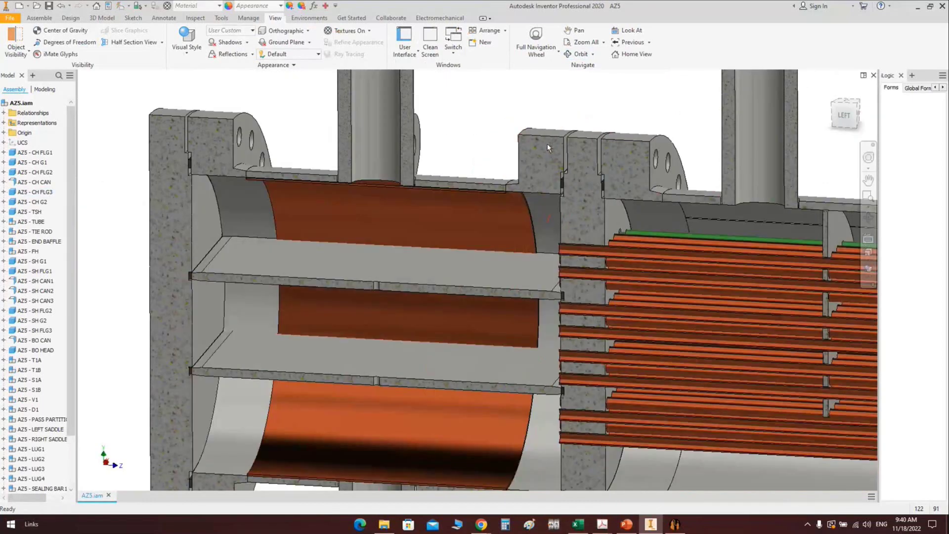
pyautogui.scroll(3, 547, 144)
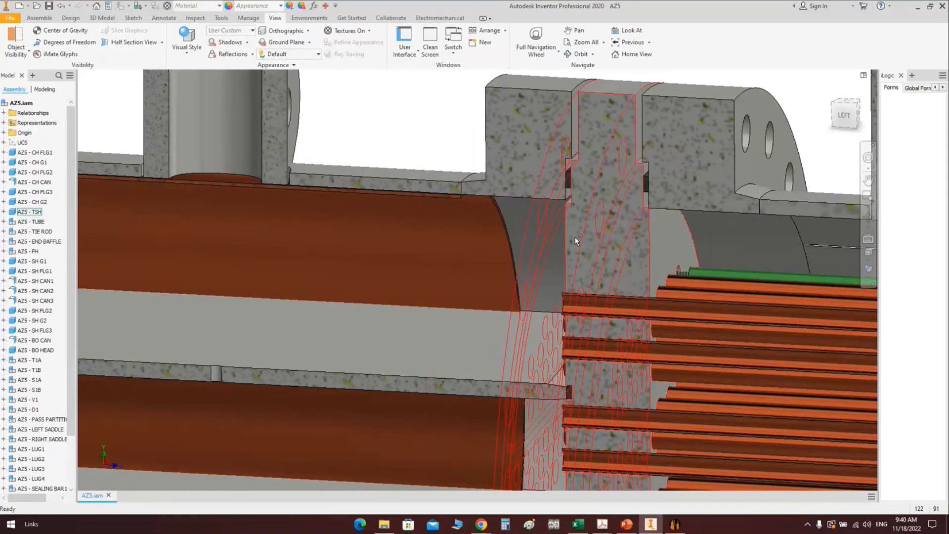
pyautogui.scroll(-3, 574, 236)
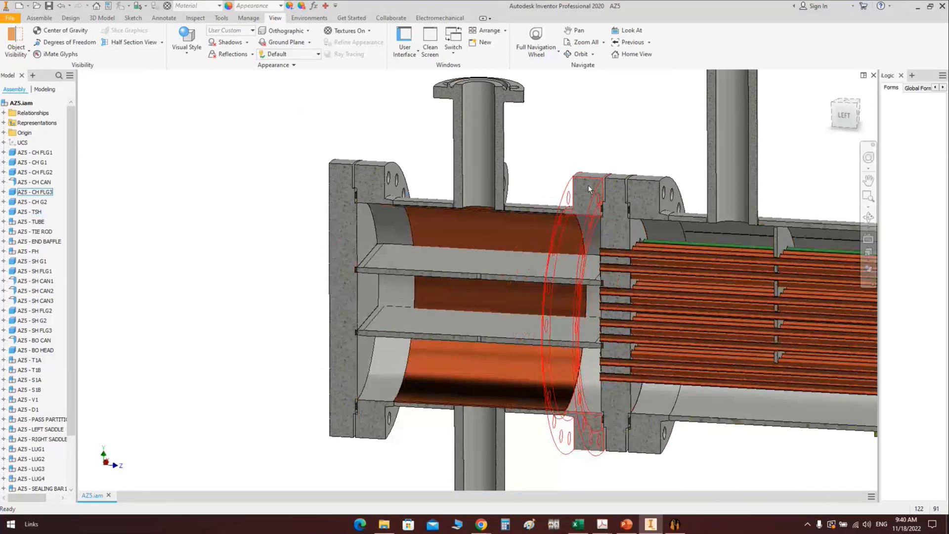
pyautogui.doubleClick(588, 185)
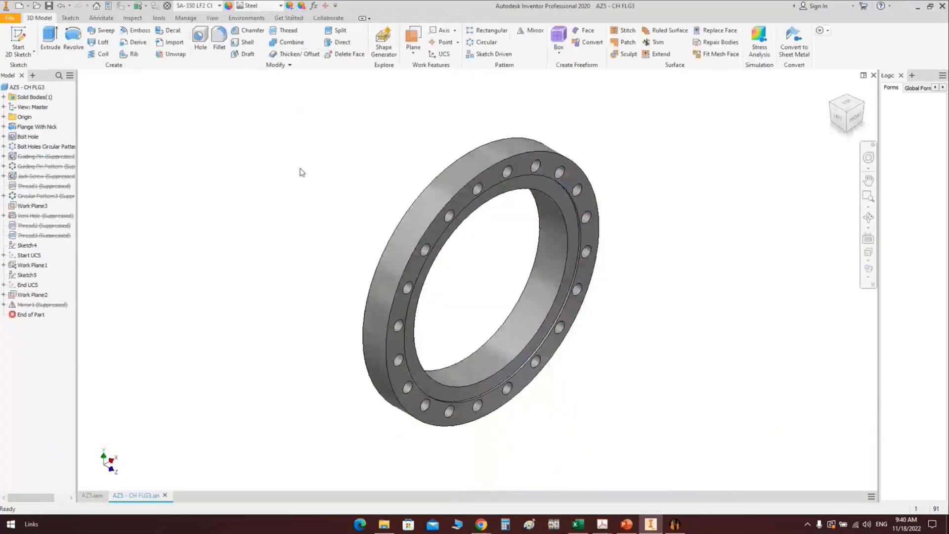
# Create a work plane on the flange's inner ring face with zero offset
pyautogui.press(']')
pyautogui.scroll(3, 540, 204)
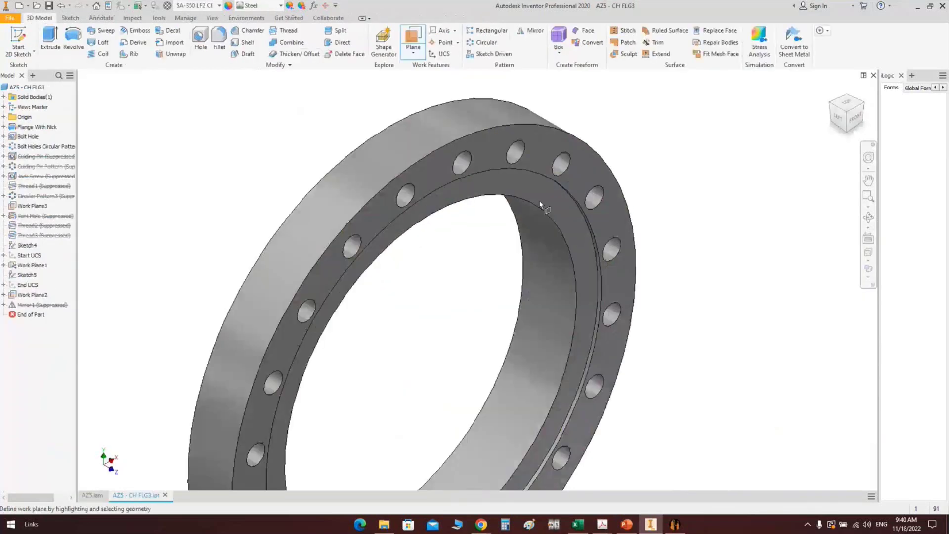
pyautogui.click(540, 202)
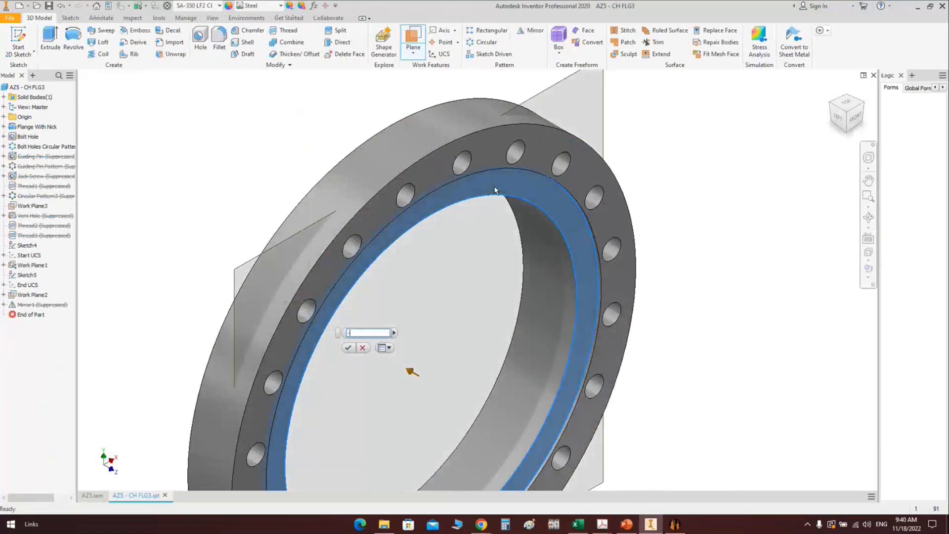
pyautogui.press('Escape')
pyautogui.click(494, 190)
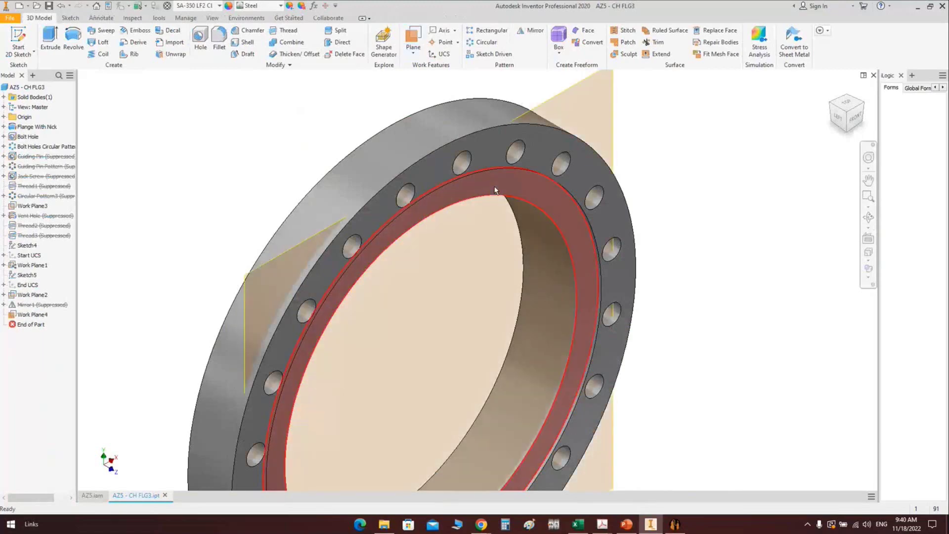
# Split the flange solid into two bodies using the new Work Plane4
pyautogui.click(340, 31)
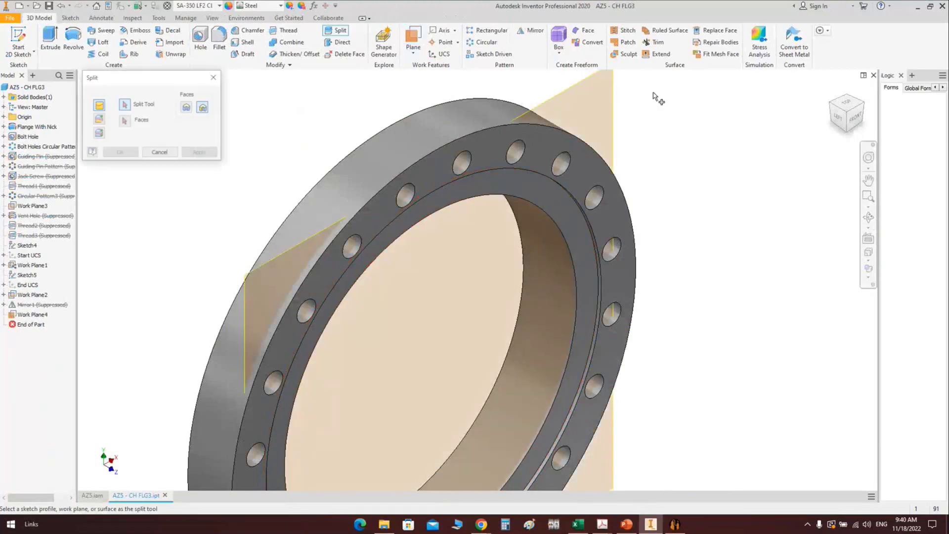
pyautogui.click(98, 134)
pyautogui.click(257, 276)
pyautogui.click(120, 153)
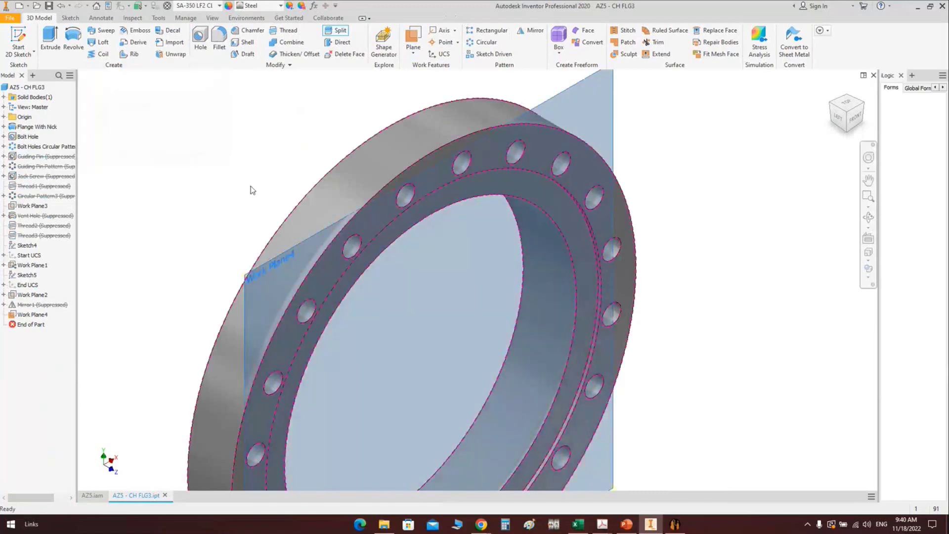
pyautogui.press('F6')
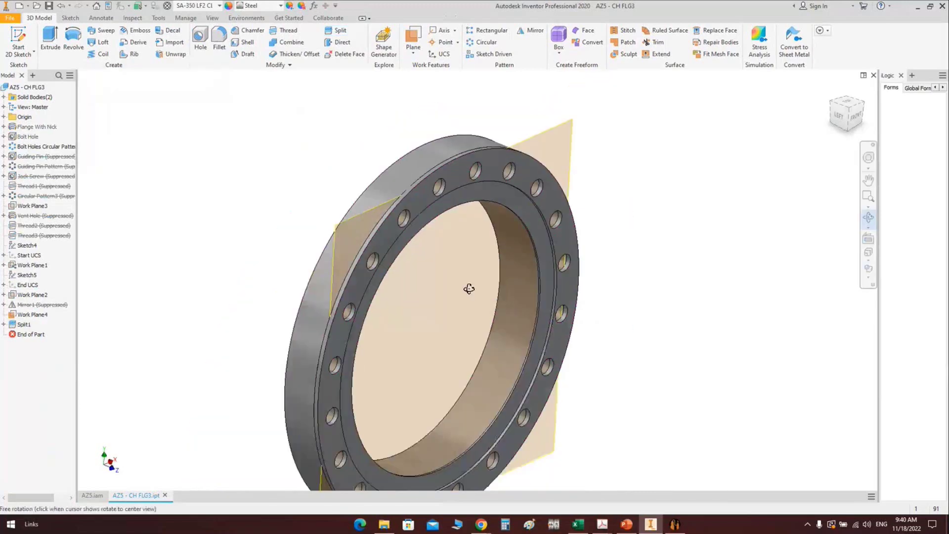
pyautogui.click(3, 96)
# Set Solid2's body appearance to Copper - Polished
pyautogui.rightClick(30, 107)
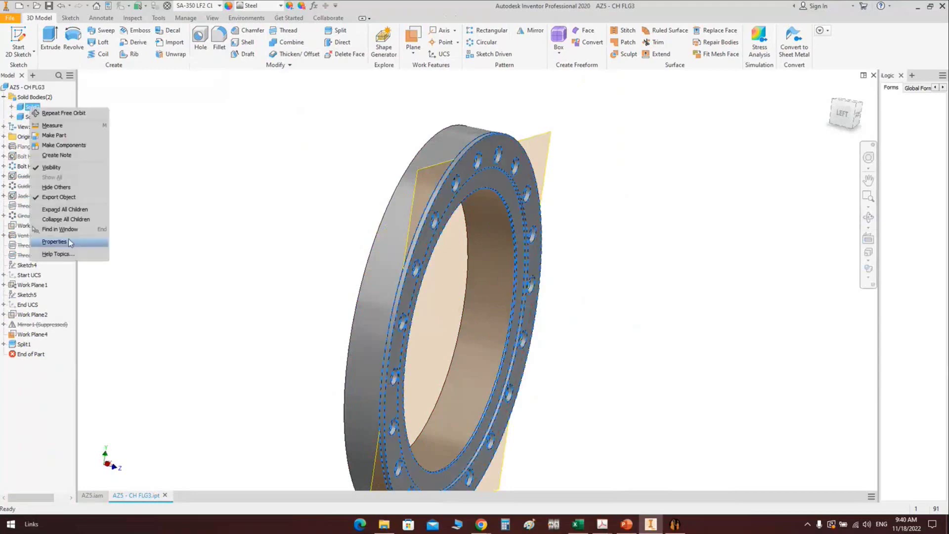
pyautogui.click(55, 241)
pyautogui.click(139, 212)
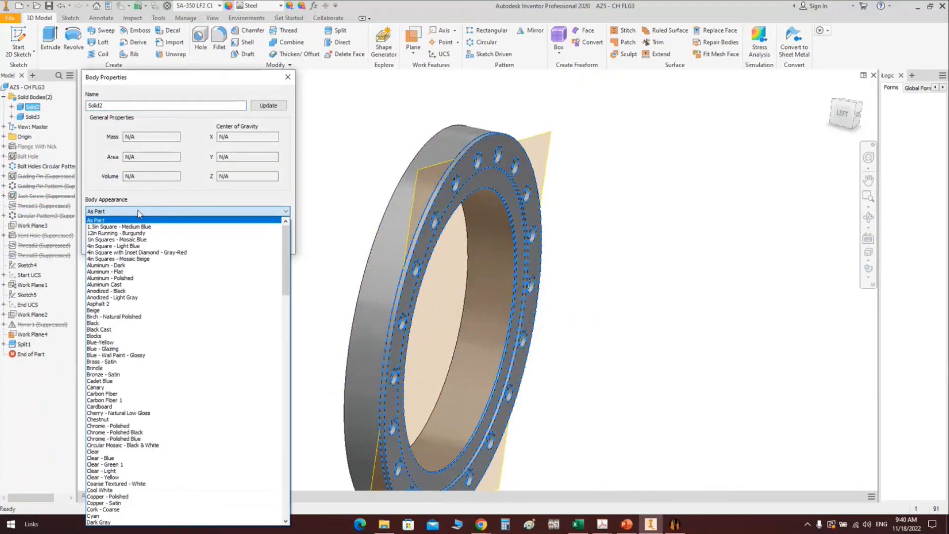
pyautogui.click(137, 496)
pyautogui.click(230, 244)
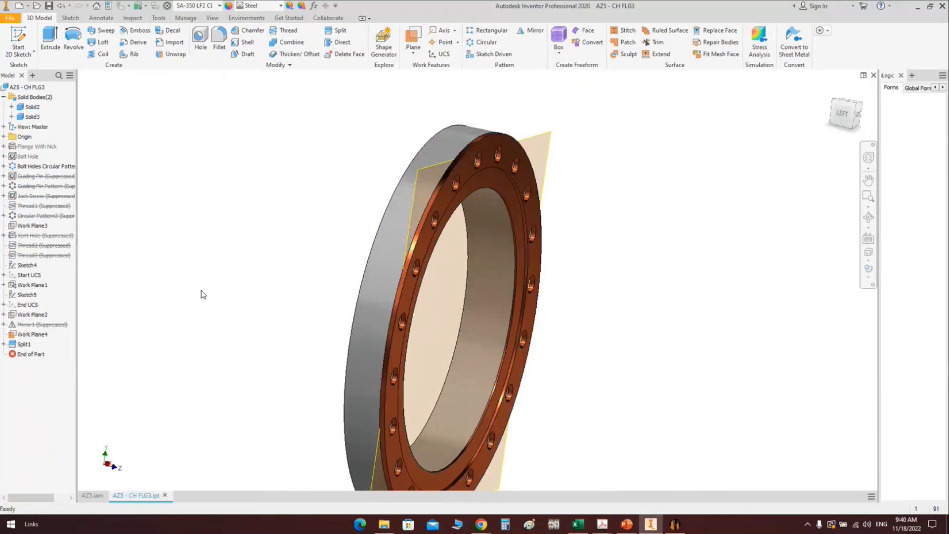
# Hide Work Plane4, reorient the flange, and expand the part's Origin folder
pyautogui.rightClick(553, 133)
pyautogui.click(586, 148)
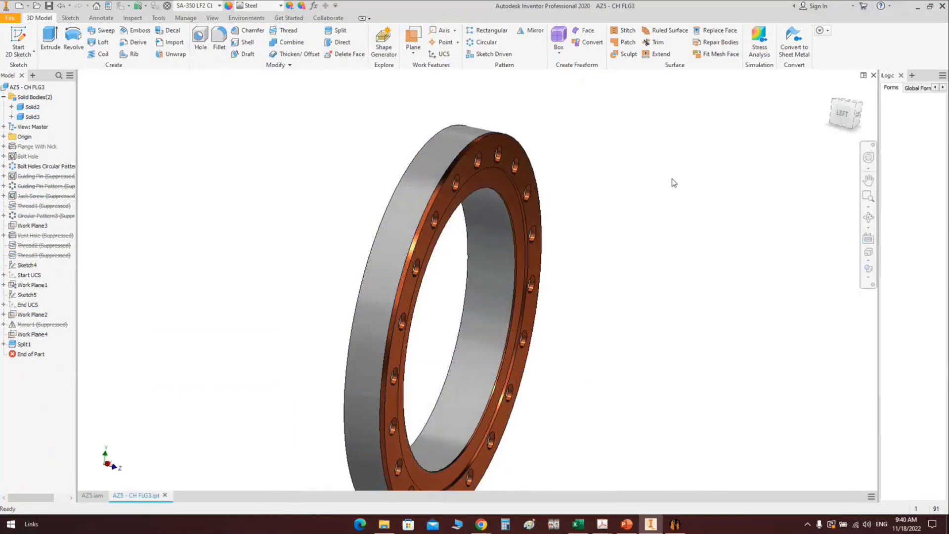
pyautogui.click(868, 217)
pyautogui.moveTo(445, 326); pyautogui.dragTo(489, 151)
pyautogui.press('Escape')
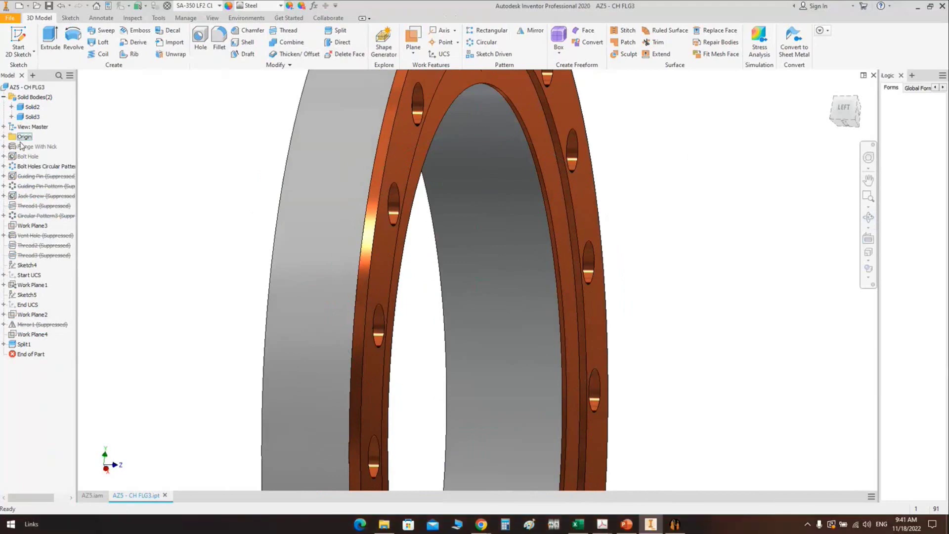
pyautogui.doubleClick(24, 136)
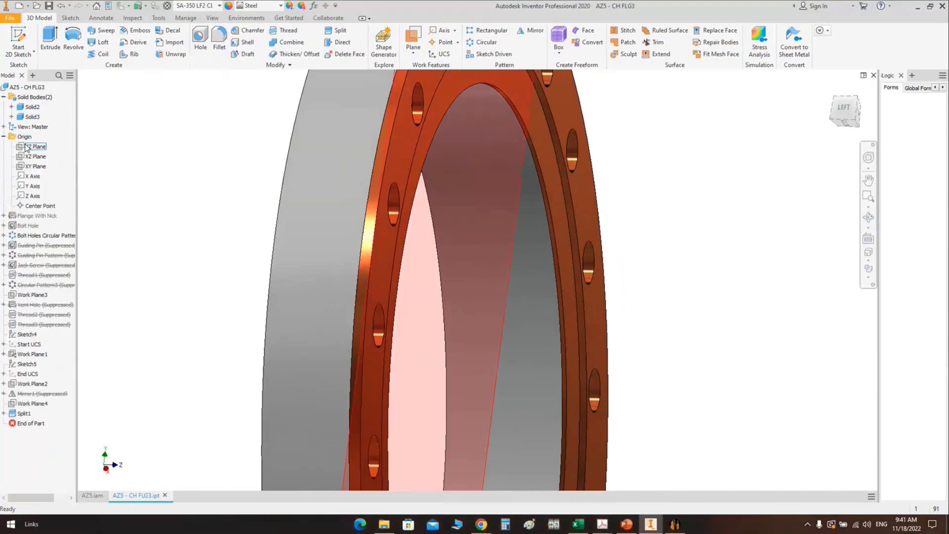
pyautogui.press('s')
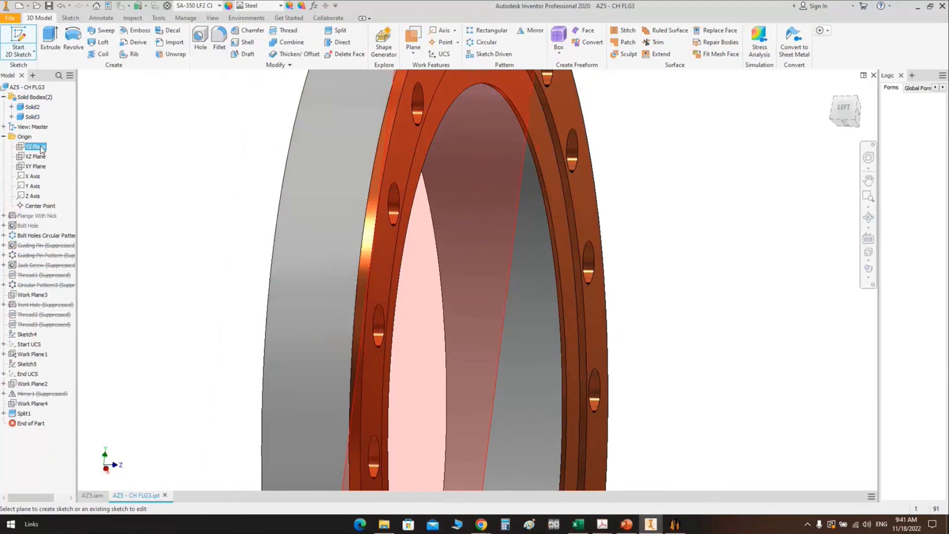
# Start Sketch10 on the YZ Plane with sliced graphics and projected part edges
pyautogui.click(41, 148)
pyautogui.rightClick(759, 200)
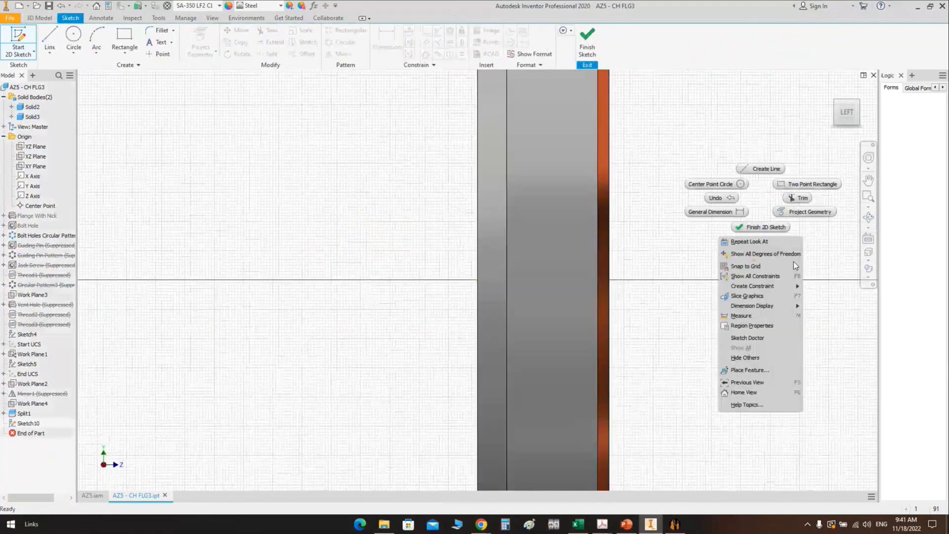
pyautogui.click(795, 296)
pyautogui.press('p')
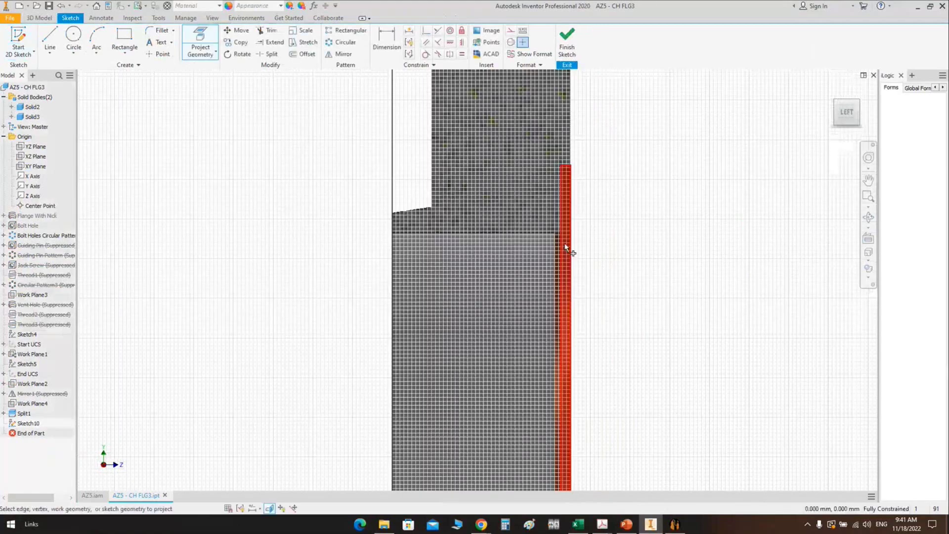
pyautogui.scroll(-3, 566, 248)
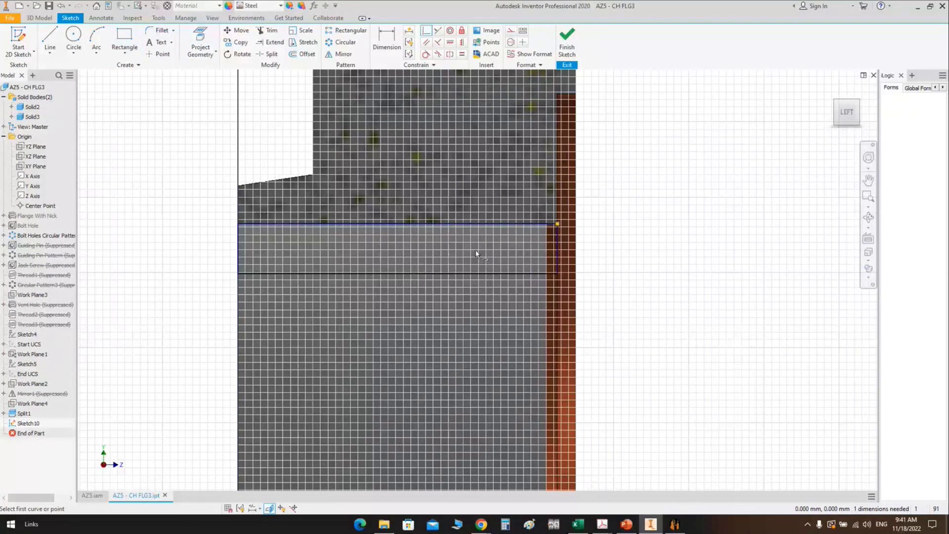
# Dimension the rectangle's height to 3 mm
pyautogui.press('d')
pyautogui.click(238, 249)
pyautogui.click(216, 249)
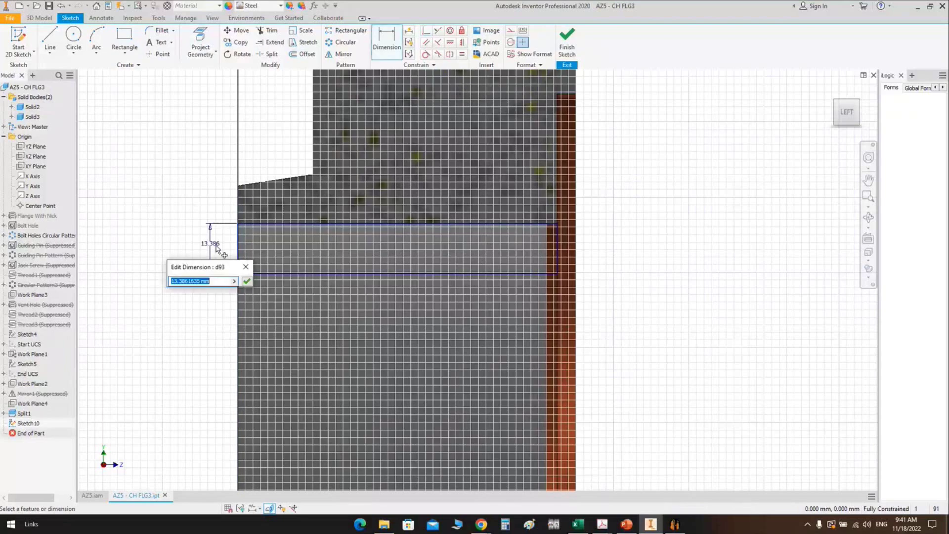
pyautogui.write('3')
pyautogui.press('Return')
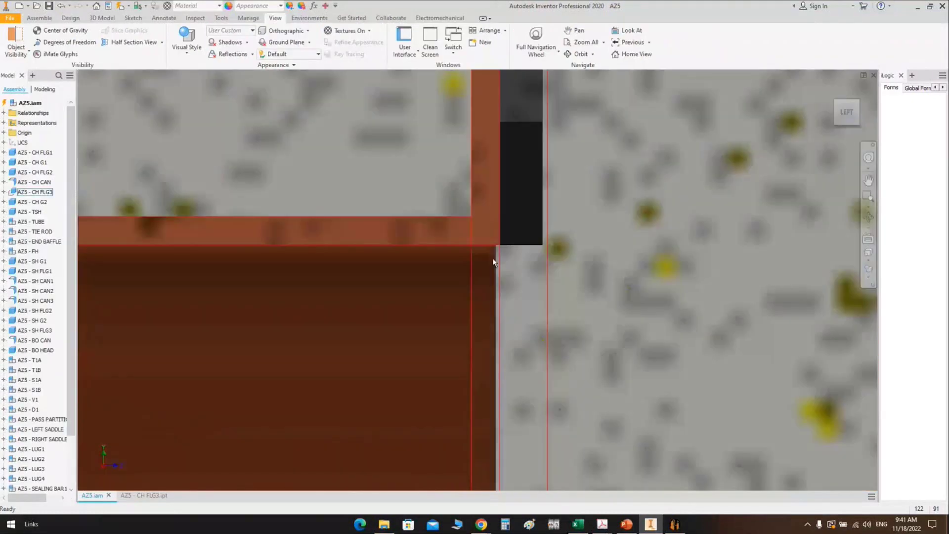
pyautogui.scroll(-3, 529, 225)
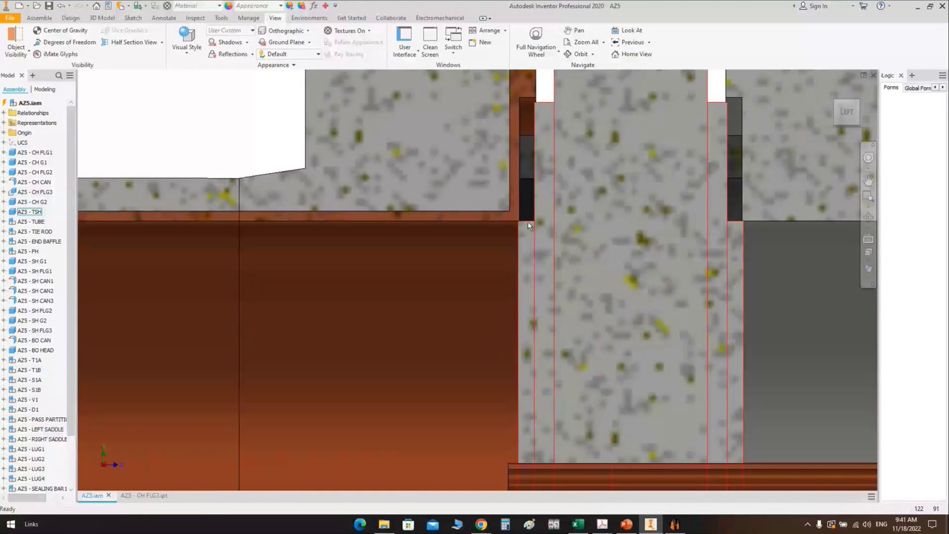
pyautogui.scroll(-3, 529, 225)
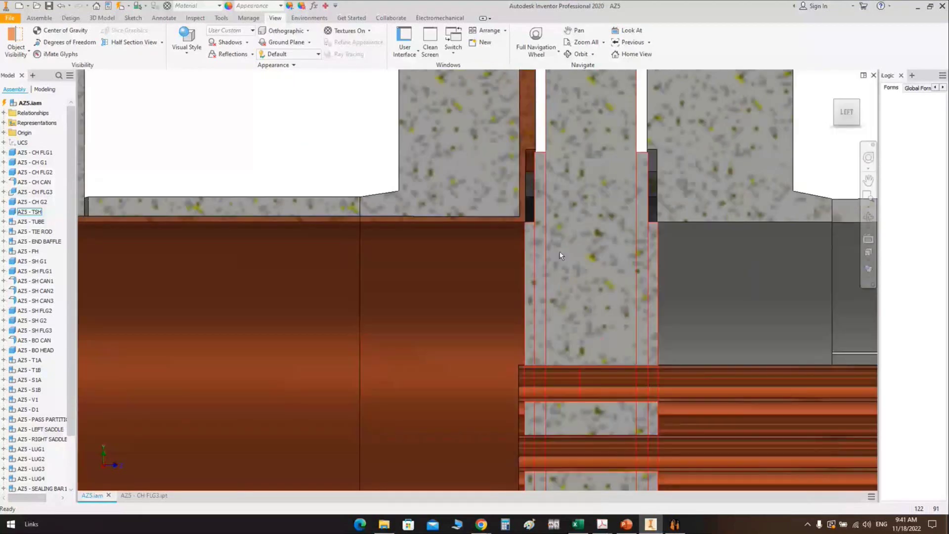
pyautogui.scroll(3, 535, 228)
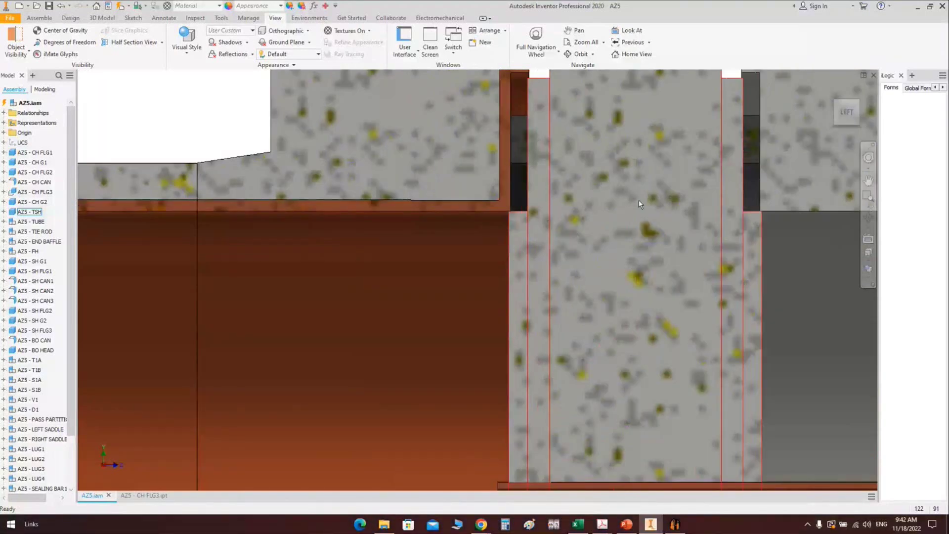
pyautogui.scroll(-3, 639, 204)
pyautogui.scroll(2, 639, 204)
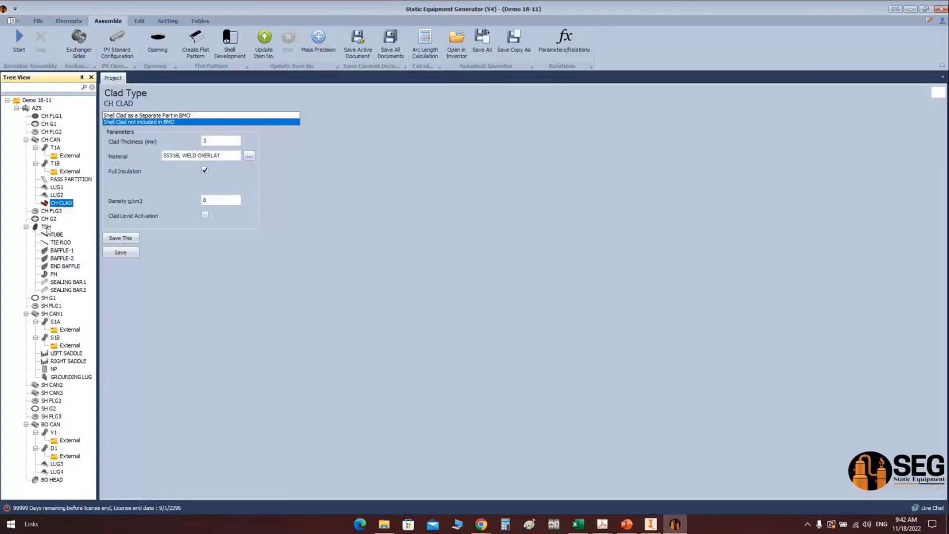
# Change the TSH tubesheet's Left and Right Inner Diameter from 460 to 457 mm and save
pyautogui.click(46, 227)
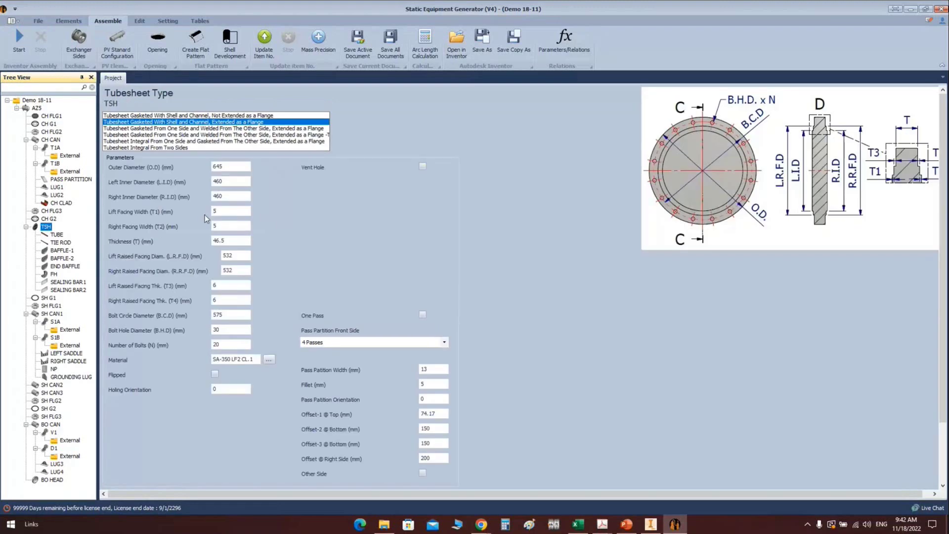
pyautogui.click(217, 181)
pyautogui.doubleClick(220, 181)
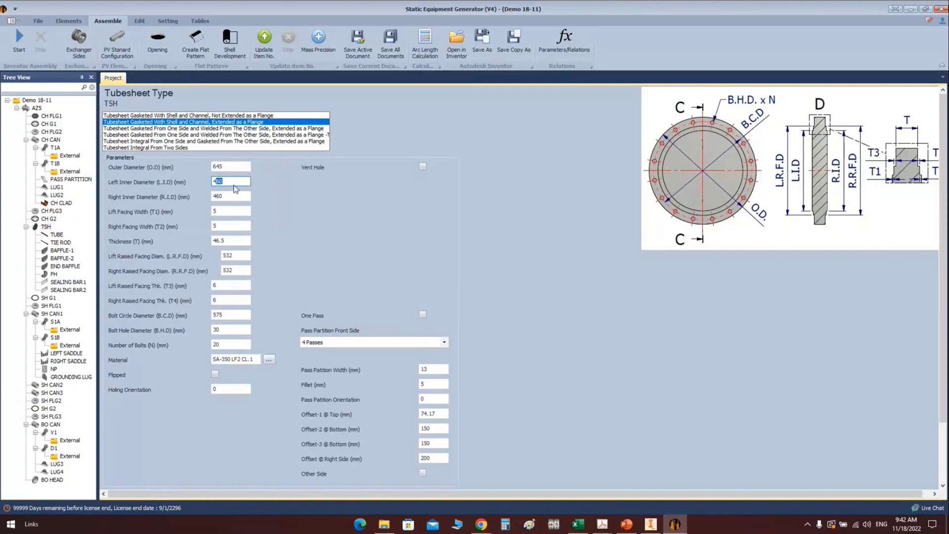
pyautogui.write('457')
pyautogui.click(218, 196)
pyautogui.doubleClick(218, 197)
pyautogui.write('457')
pyautogui.scroll(-2, 111, 480)
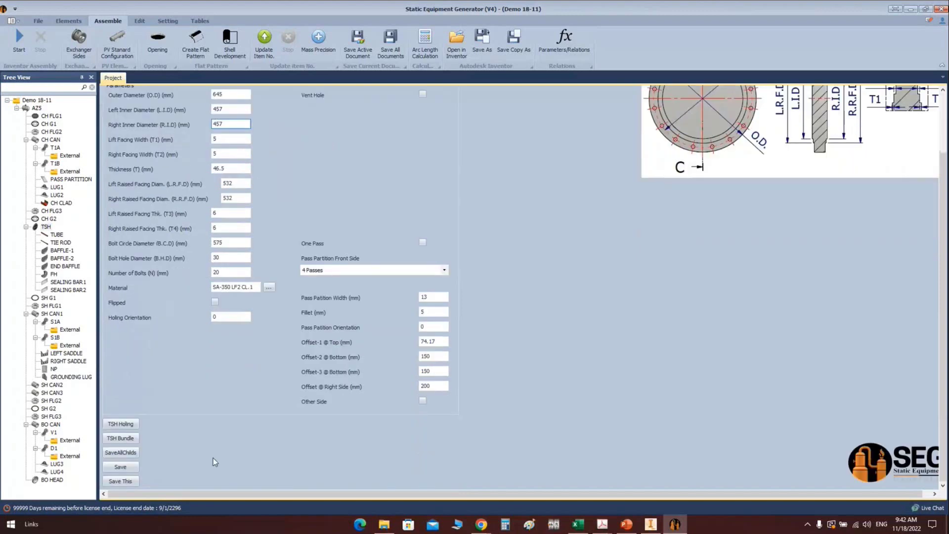
pyautogui.click(127, 468)
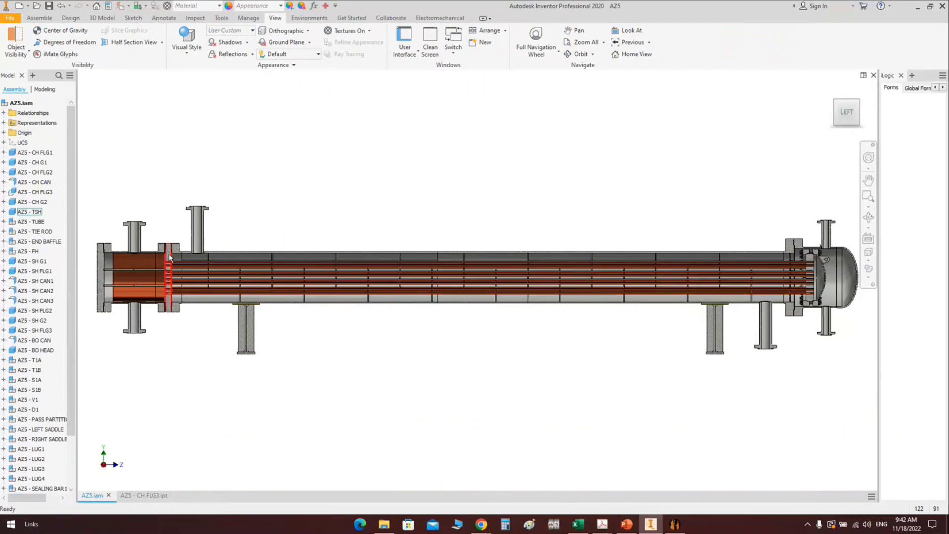
# Orbit the sectioned assembly to the tubesheet and open AZ5 - TSH as its own part
pyautogui.scroll(10, 168, 254)
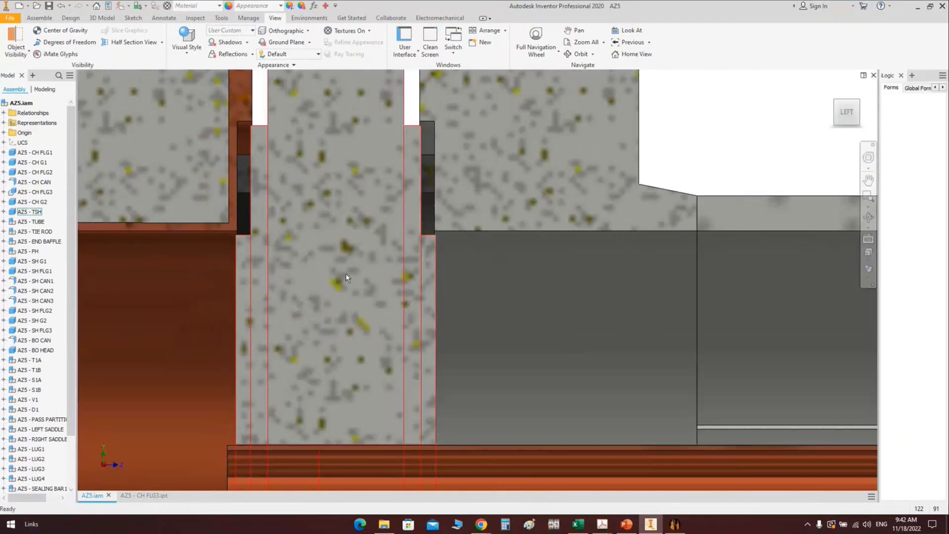
pyautogui.scroll(-3, 345, 274)
pyautogui.moveTo(295, 203); pyautogui.dragTo(333, 182, button='middle')
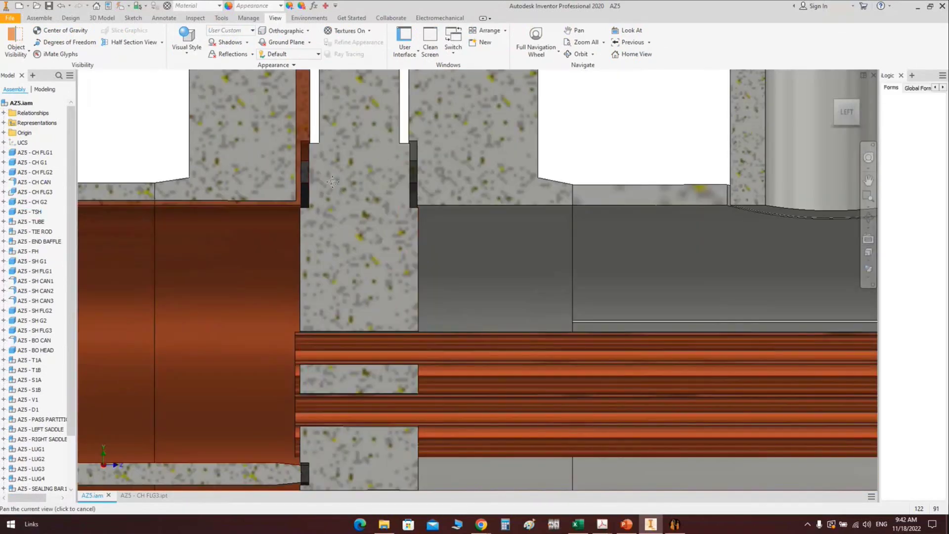
pyautogui.scroll(3, 321, 120)
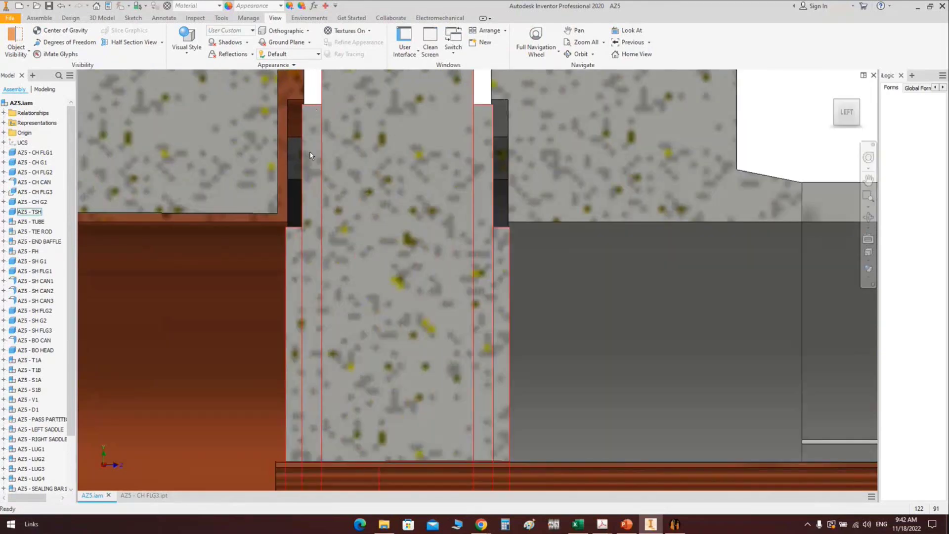
pyautogui.scroll(-3, 306, 246)
pyautogui.click(868, 217)
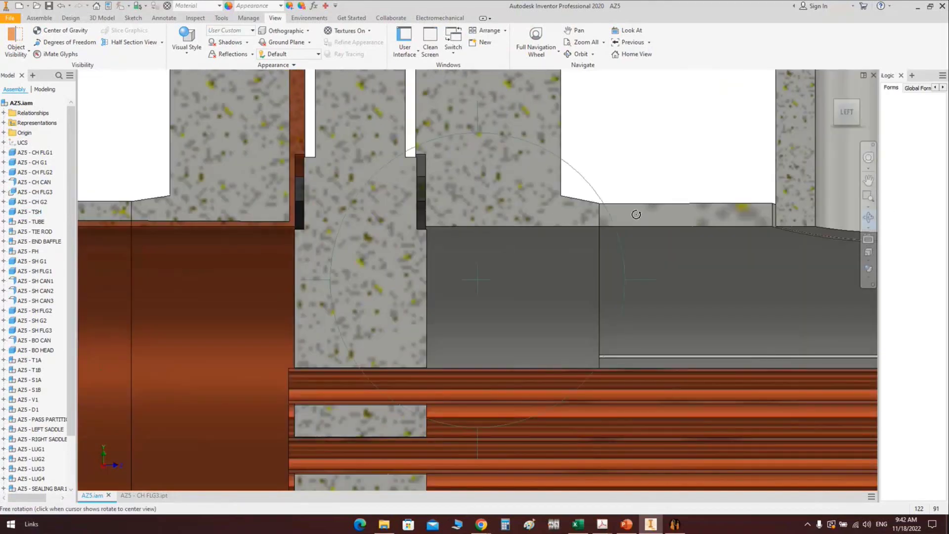
pyautogui.moveTo(636, 215); pyautogui.dragTo(444, 187)
pyautogui.rightClick(380, 168)
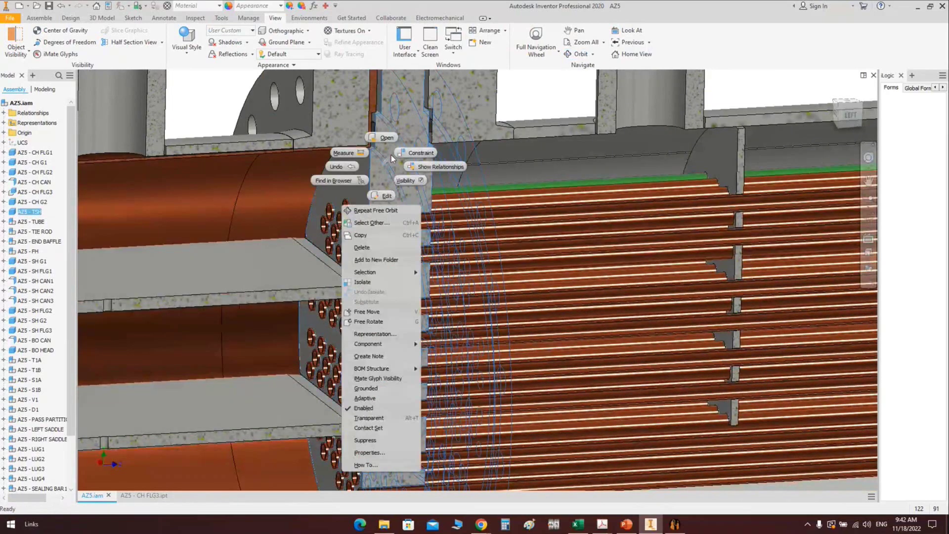
pyautogui.click(386, 137)
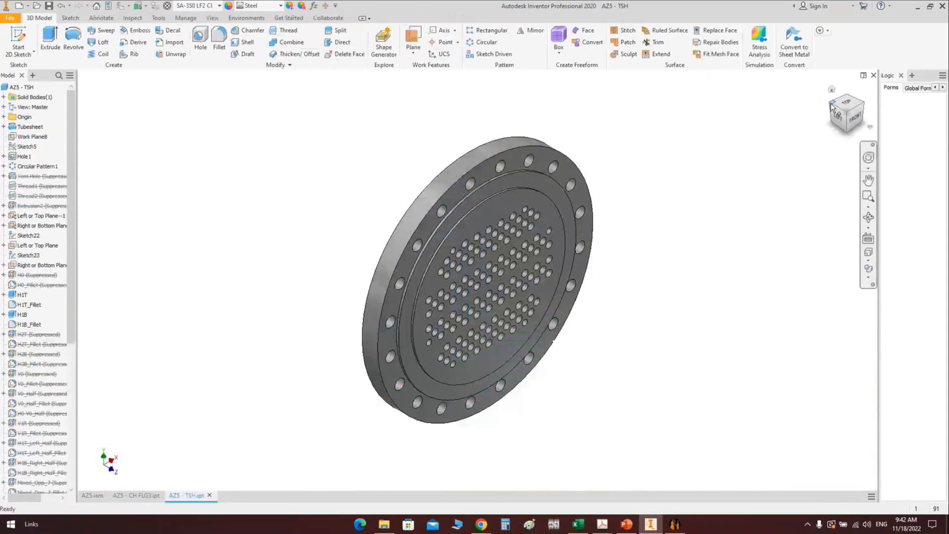
# Create an offset work plane from the tubesheet's ring face
pyautogui.click(832, 106)
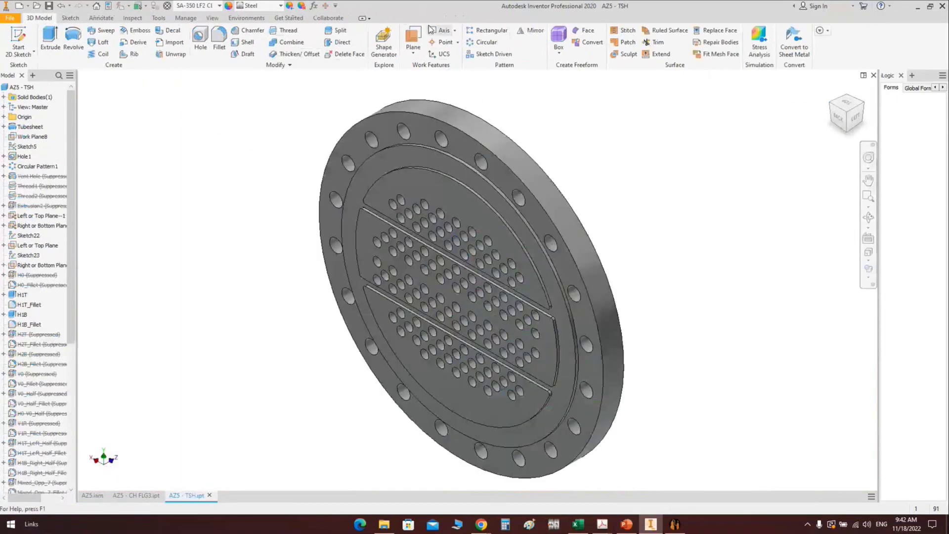
pyautogui.click(413, 40)
pyautogui.click(436, 159)
pyautogui.click(407, 43)
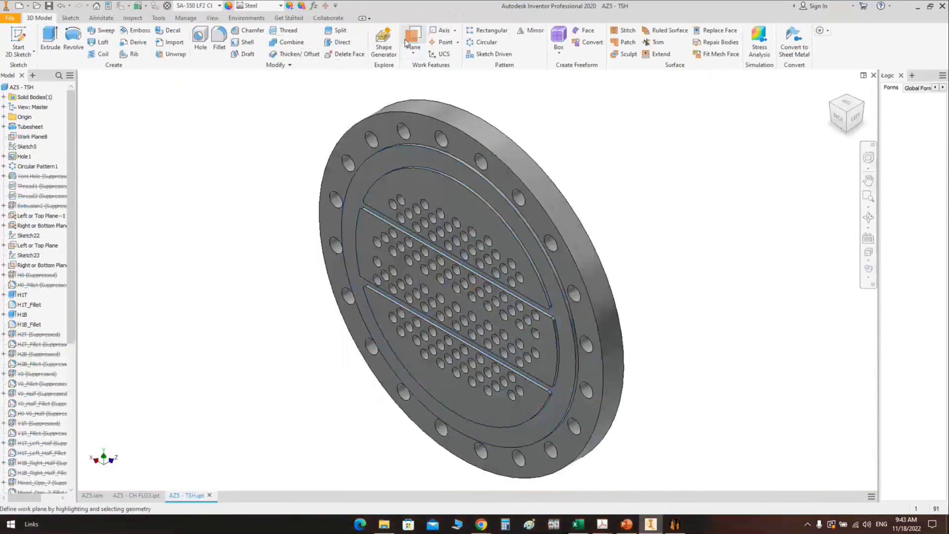
pyautogui.click(463, 149)
pyautogui.press('Return')
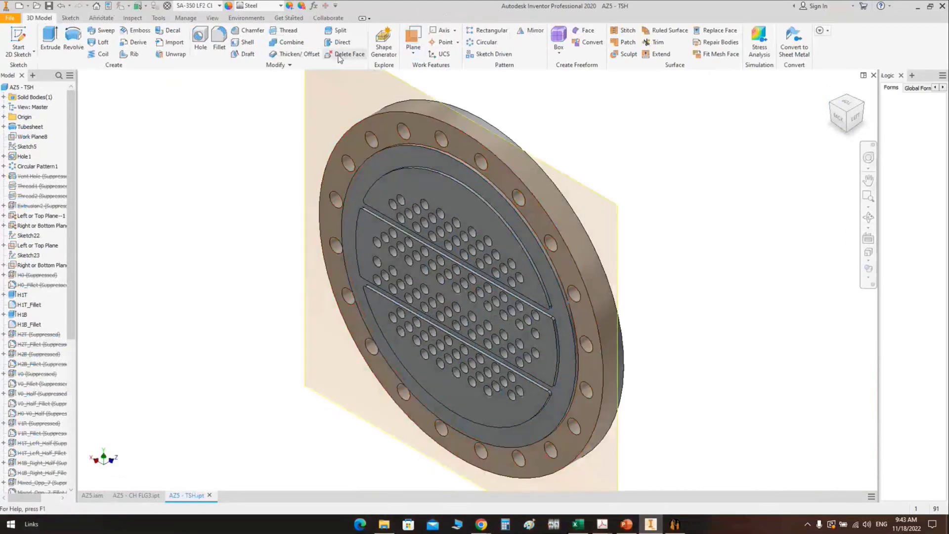
# Split the tubesheet solid into two bodies along the new plane
pyautogui.click(336, 30)
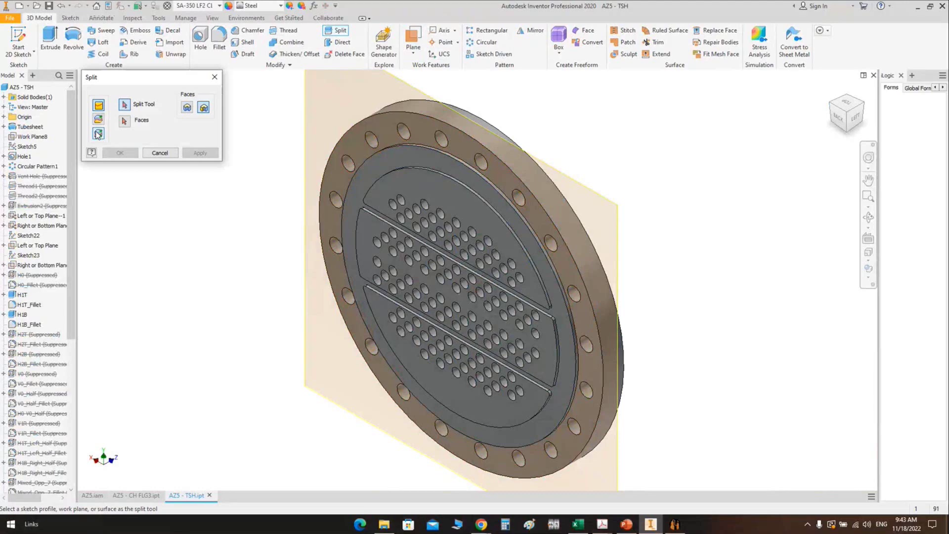
pyautogui.click(98, 134)
pyautogui.click(119, 152)
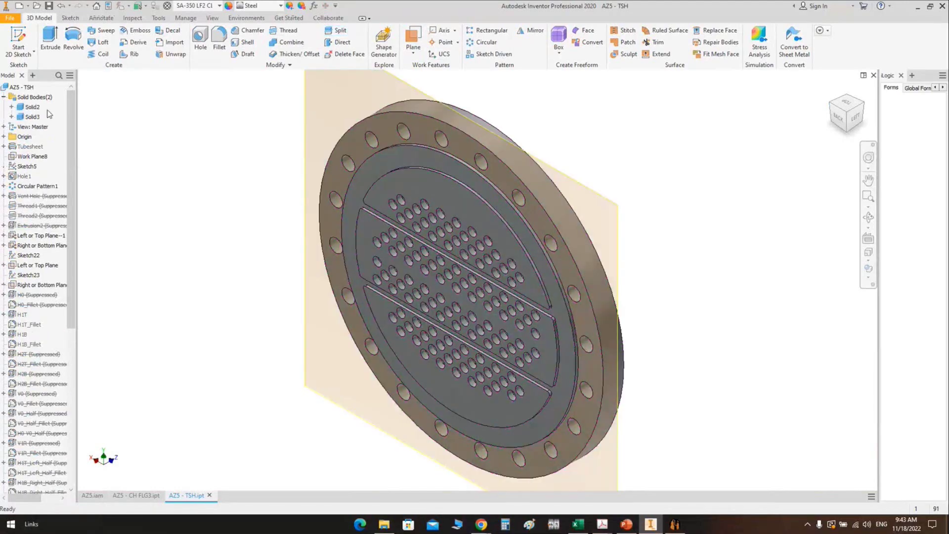
# Give the Solid2 body a Copper - Polished appearance, then return to AZ5
pyautogui.click(32, 106)
pyautogui.rightClick(32, 106)
pyautogui.press('Escape')
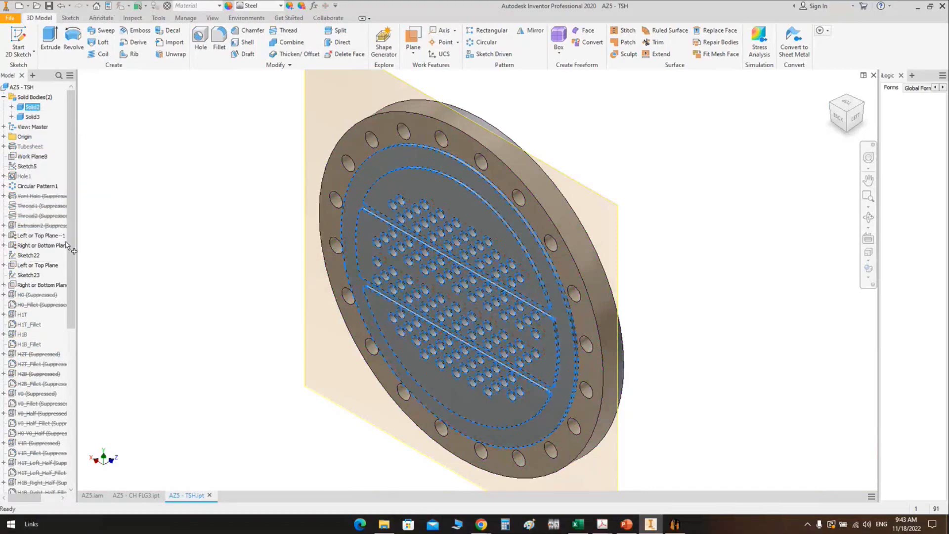
pyautogui.click(191, 211)
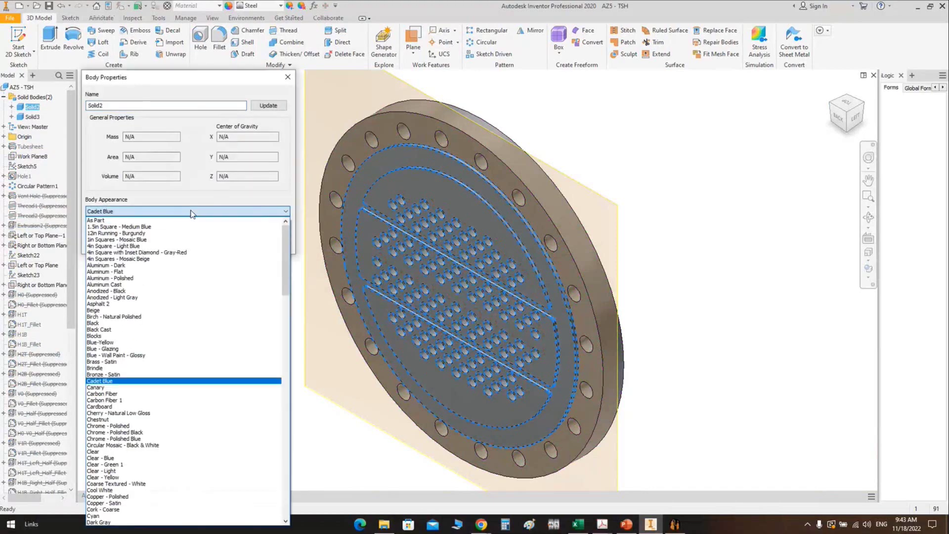
pyautogui.press('Down')
pyautogui.press('Down')
pyautogui.press('Down')
pyautogui.press('Down')
pyautogui.press('Down')
pyautogui.press('Down')
pyautogui.press('Down')
pyautogui.press('Return')
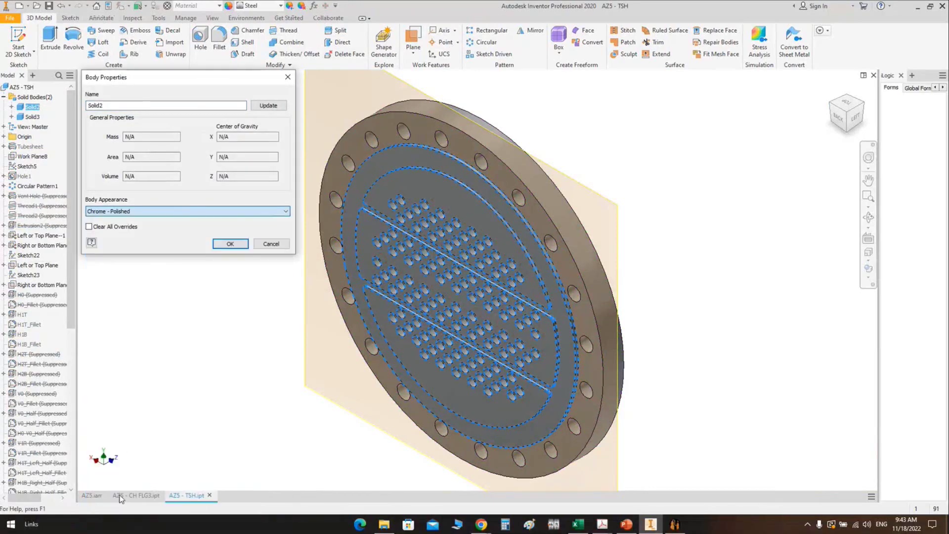
pyautogui.press('Down')
pyautogui.click(222, 245)
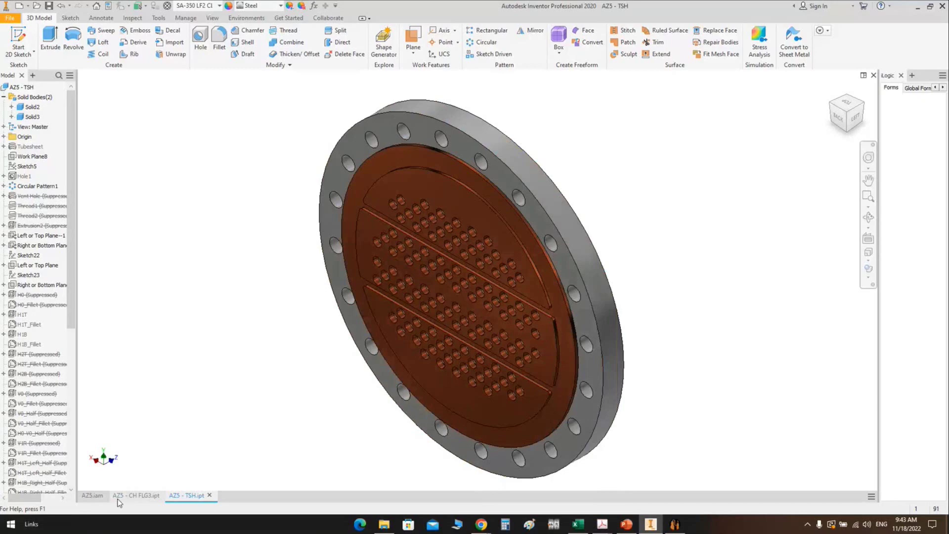
pyautogui.click(102, 495)
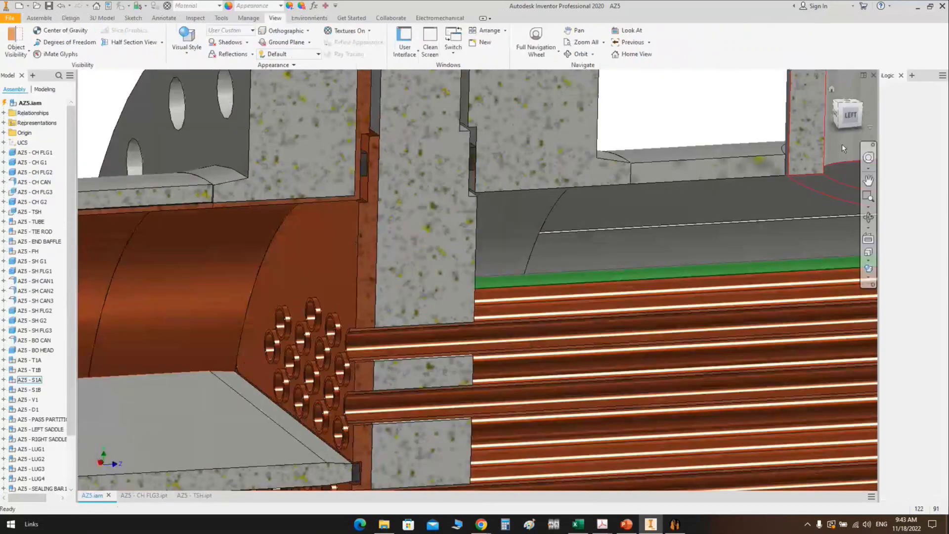
# Orbit the AZ5 assembly toward the channel side and open the CH FLG2 flange part
pyautogui.click(868, 216)
pyautogui.moveTo(445, 208); pyautogui.dragTo(452, 184)
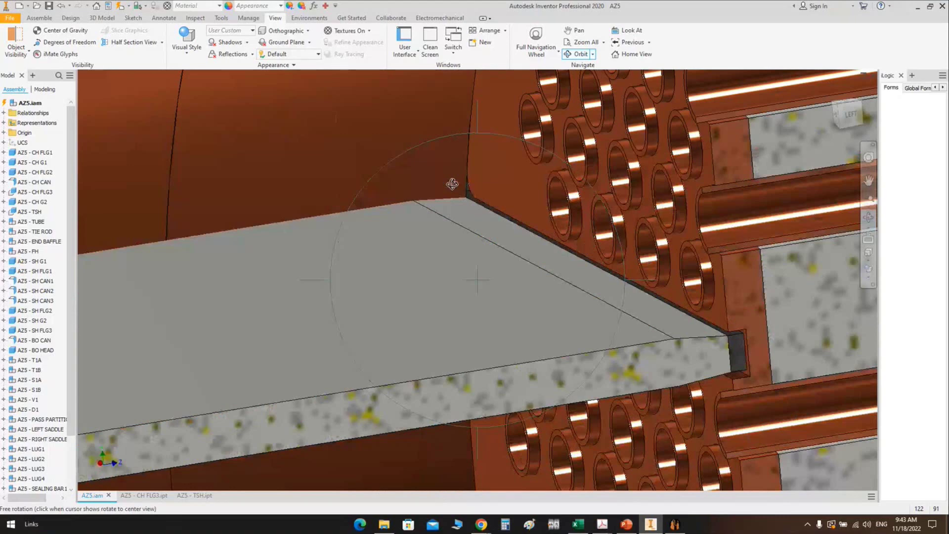
pyautogui.moveTo(451, 184); pyautogui.dragTo(349, 157)
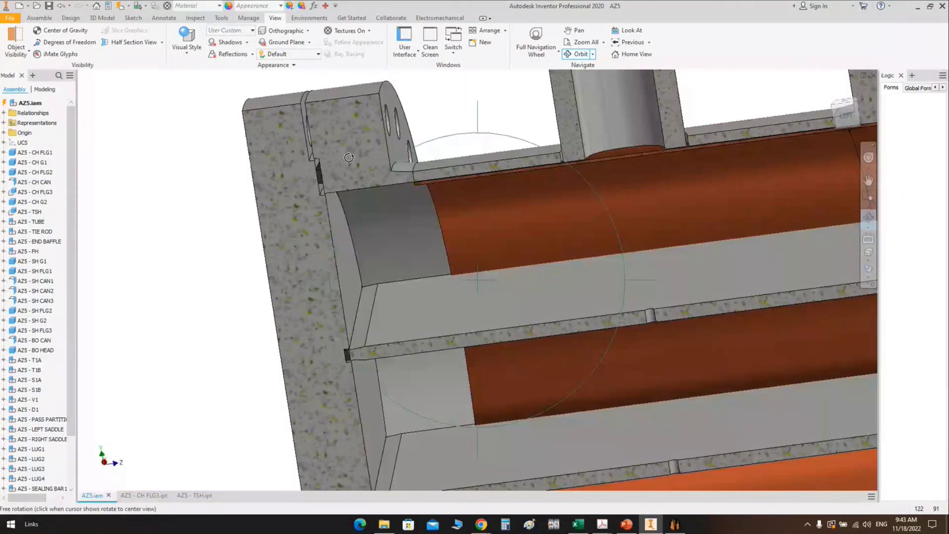
pyautogui.press('F5')
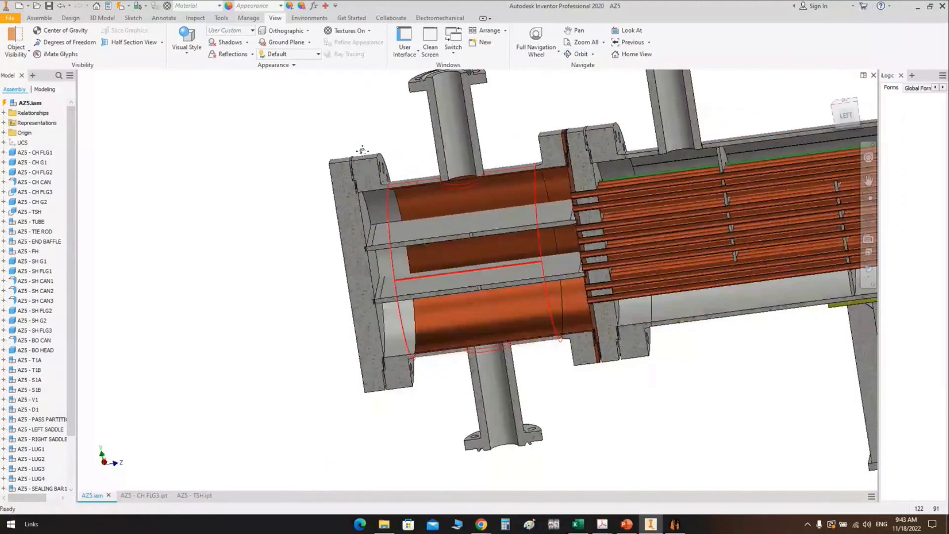
pyautogui.moveTo(362, 150); pyautogui.dragTo(279, 131, button='middle')
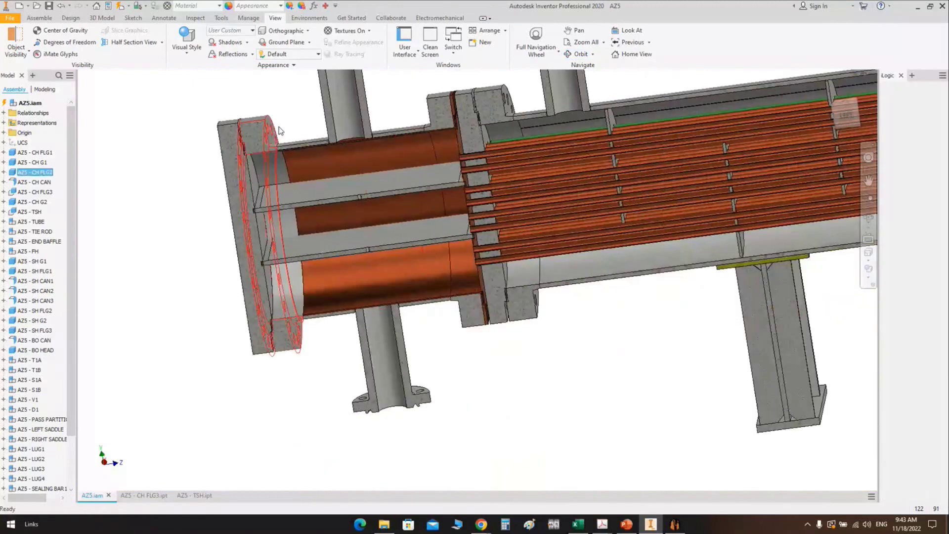
pyautogui.doubleClick(279, 130)
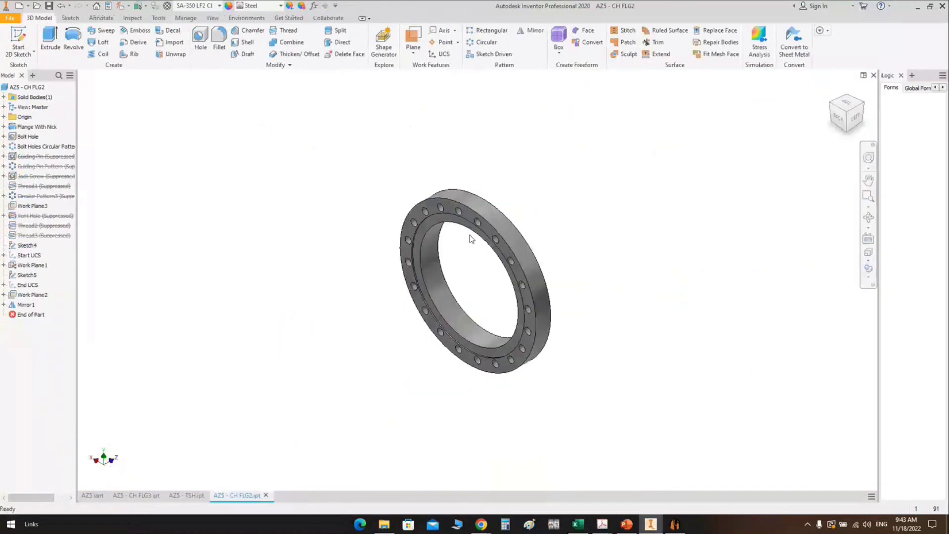
# Create Work Plane4 at -13 mm from the flange's inner face and split the solid with it
pyautogui.press(']')
pyautogui.scroll(5, 445, 212)
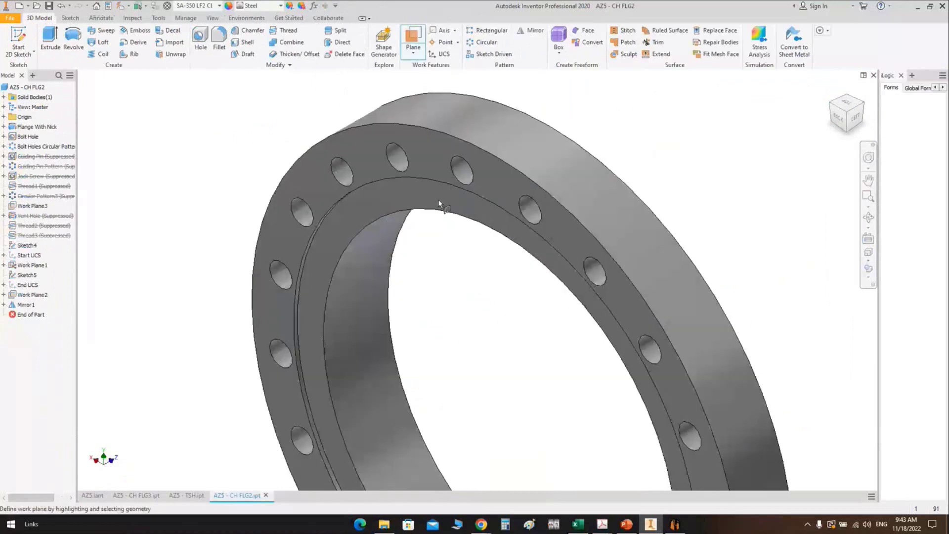
pyautogui.click(461, 192)
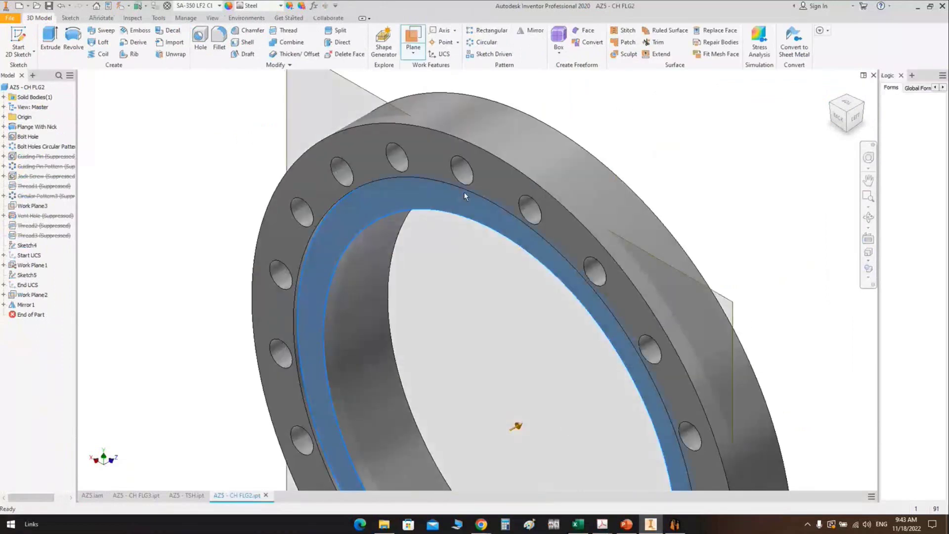
pyautogui.press('Return')
pyautogui.click(348, 34)
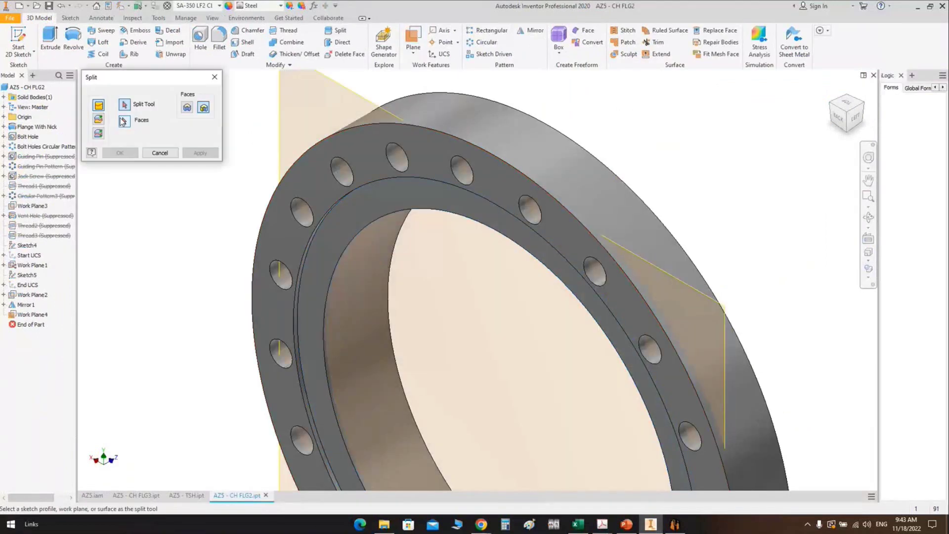
pyautogui.click(98, 134)
pyautogui.click(361, 94)
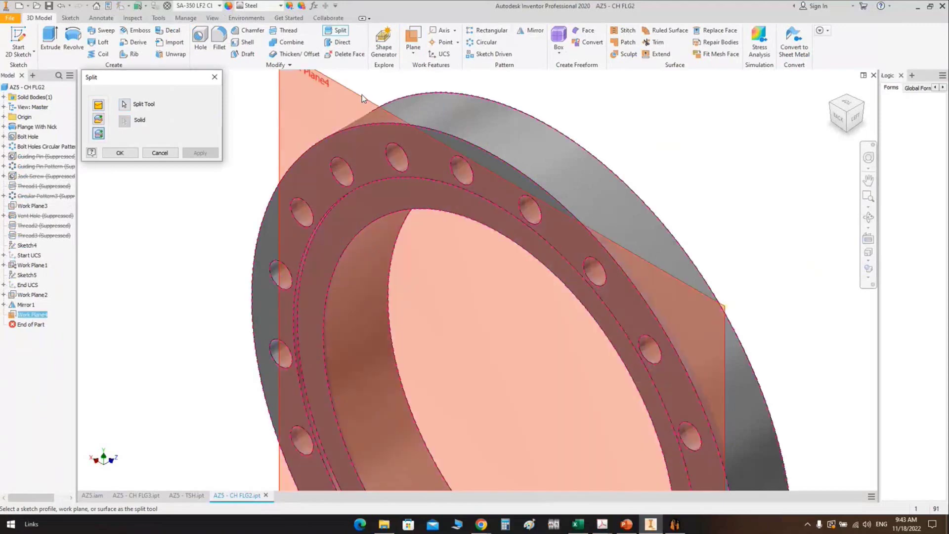
pyautogui.click(119, 153)
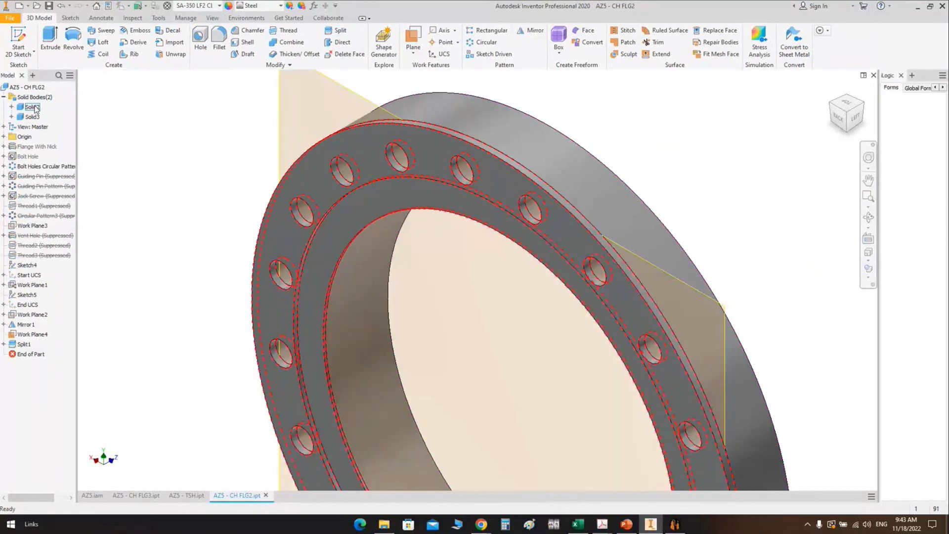
# Give body Solid2 a copper appearance
pyautogui.rightClick(34, 109)
pyautogui.click(64, 229)
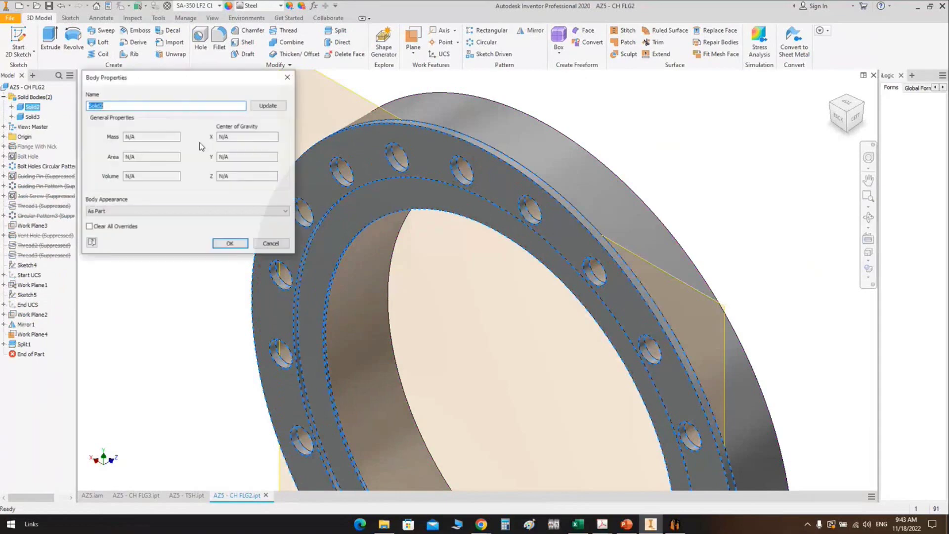
pyautogui.click(135, 211)
pyautogui.press('c')
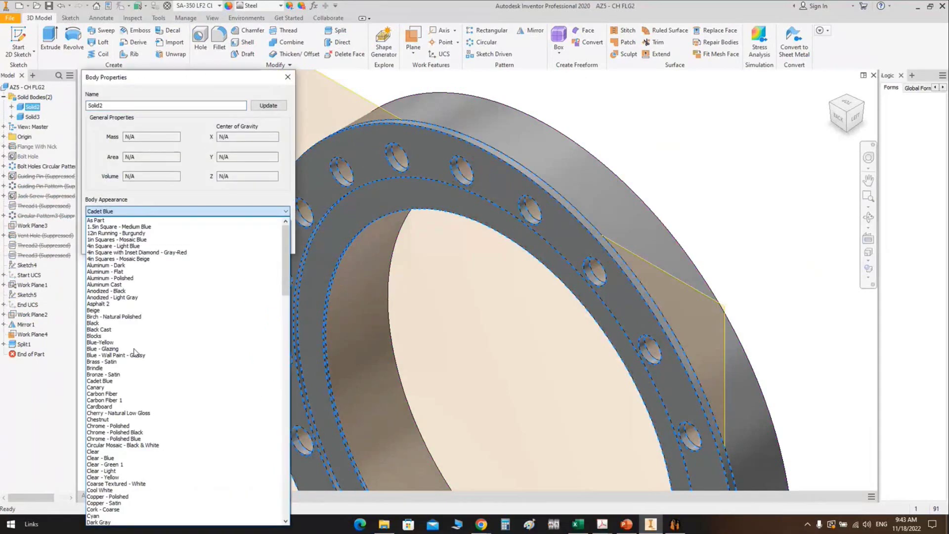
pyautogui.press('c')
pyautogui.press('c')
pyautogui.press('c')
pyautogui.click(104, 502)
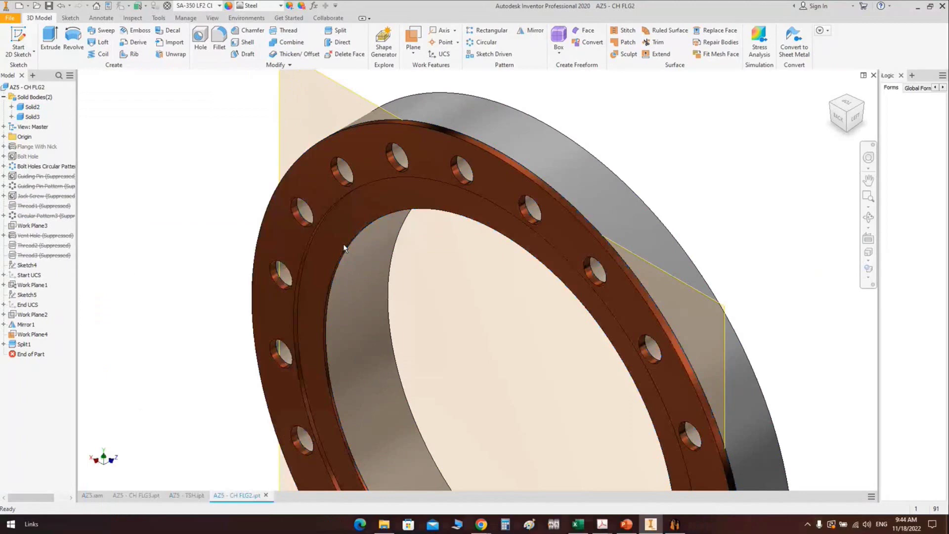
# Hide Work Plane4 and start a new sketch on the YZ Plane
pyautogui.rightClick(340, 106)
pyautogui.click(336, 237)
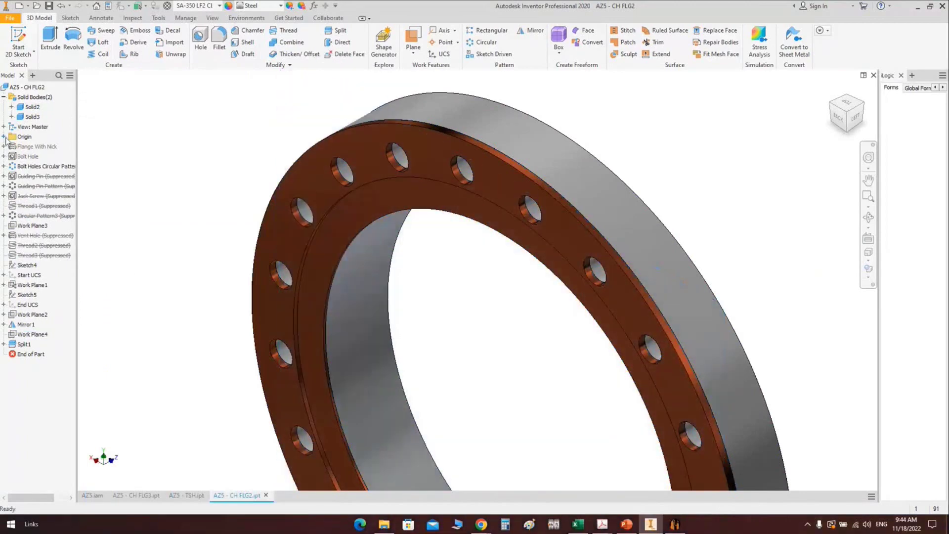
pyautogui.click(4, 137)
pyautogui.click(36, 147)
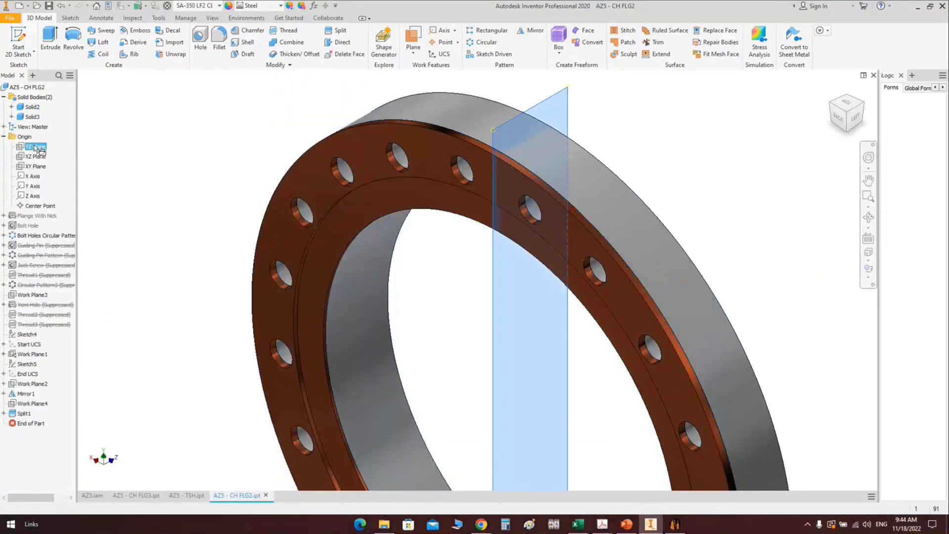
pyautogui.press('pageup')
pyautogui.press('s')
pyautogui.rightClick(583, 193)
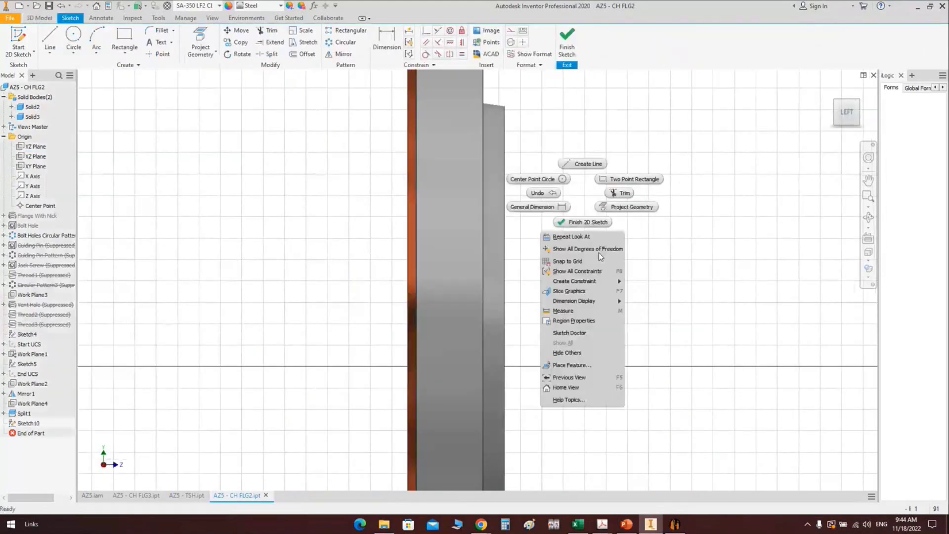
# Project the flange's top and left edges and draw a rectangle collinear with the left edge
pyautogui.press('p')
pyautogui.scroll(5, 507, 123)
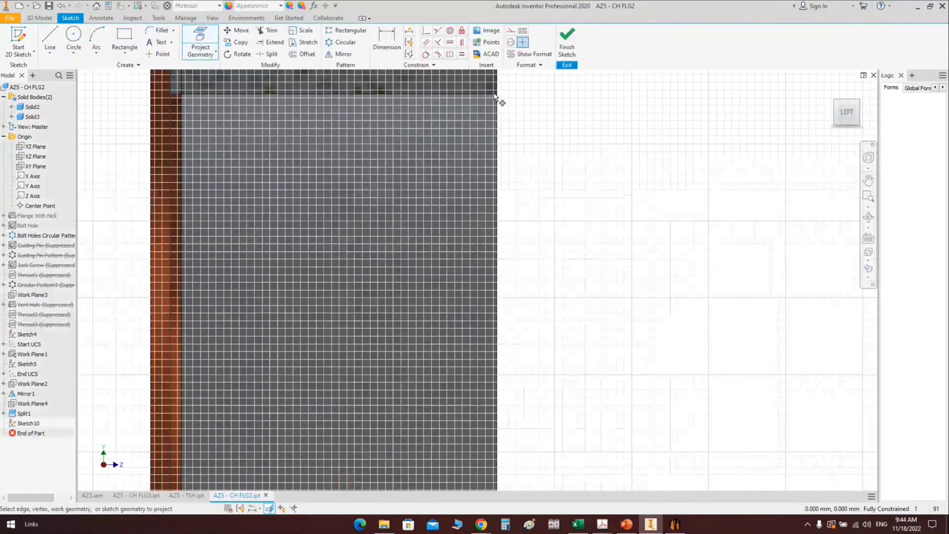
pyautogui.click(495, 95)
pyautogui.click(171, 96)
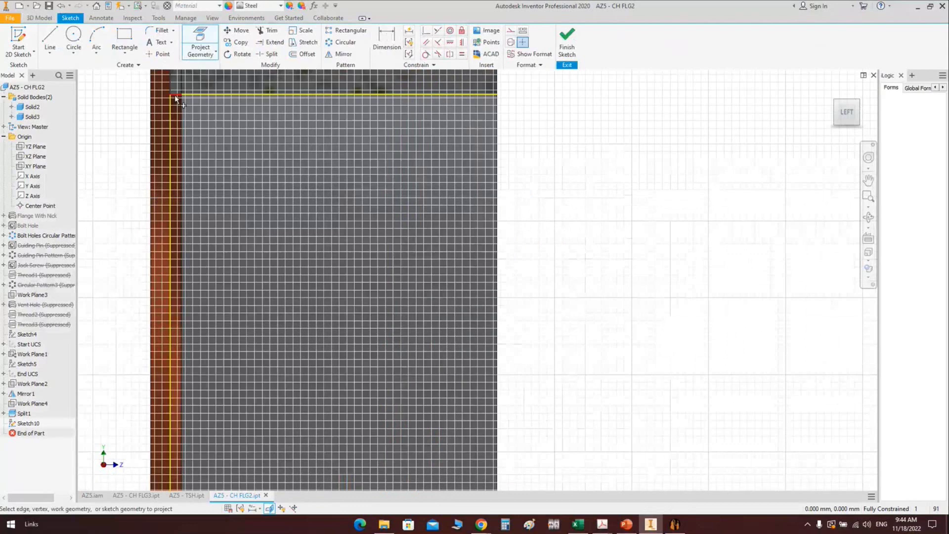
pyautogui.click(124, 37)
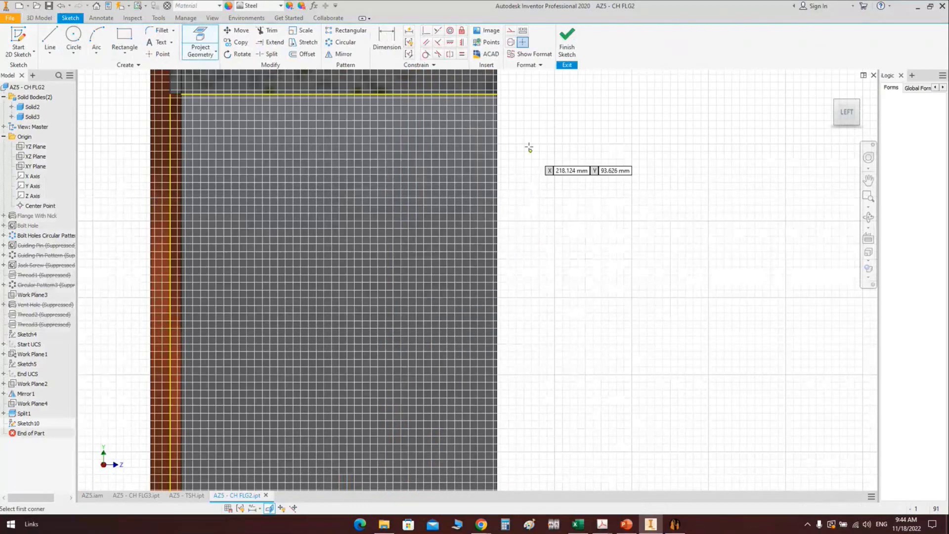
pyautogui.click(497, 93)
pyautogui.click(353, 130)
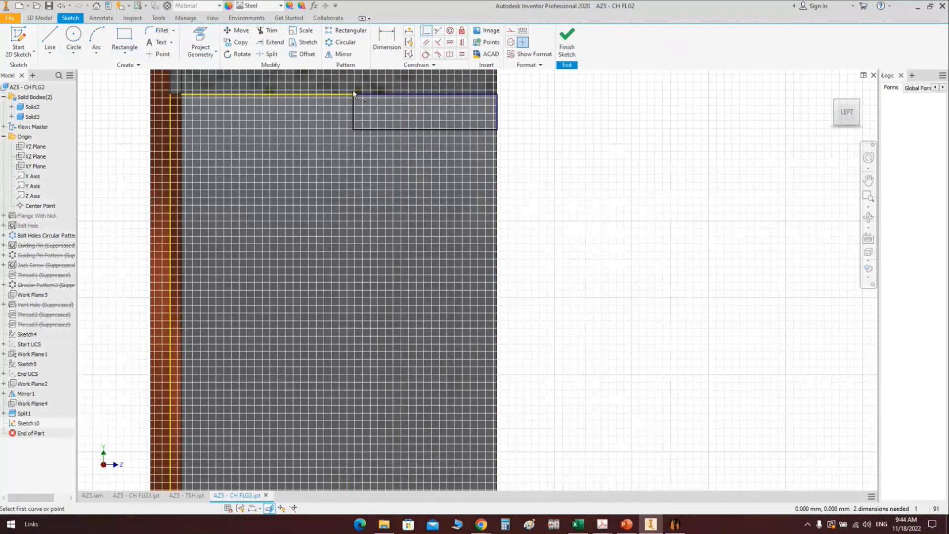
pyautogui.click(425, 30)
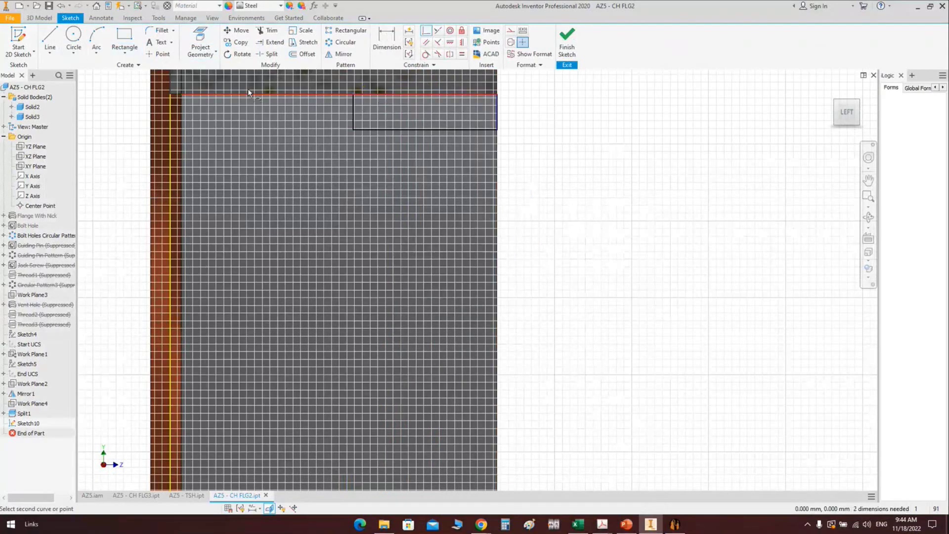
pyautogui.click(172, 94)
pyautogui.press('Escape')
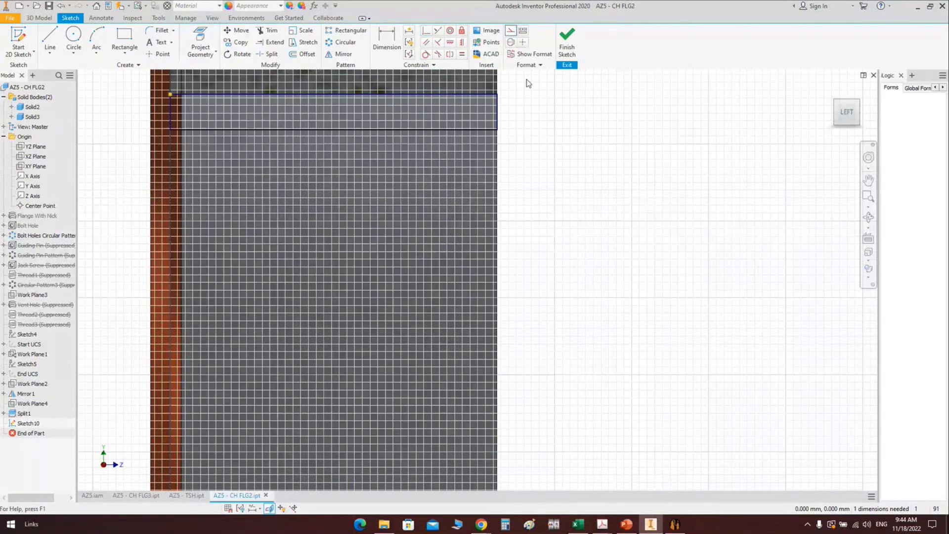
# Dimension the rectangle's height to 3 mm and finish the sketch
pyautogui.moveTo(521, 137); pyautogui.dragTo(512, 221, button='middle')
pyautogui.press('d')
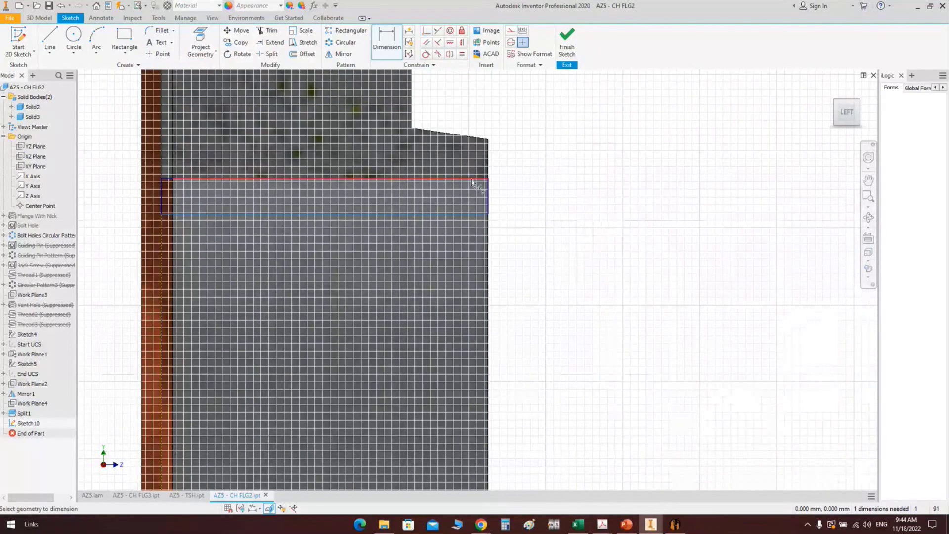
pyautogui.click(487, 195)
pyautogui.click(535, 198)
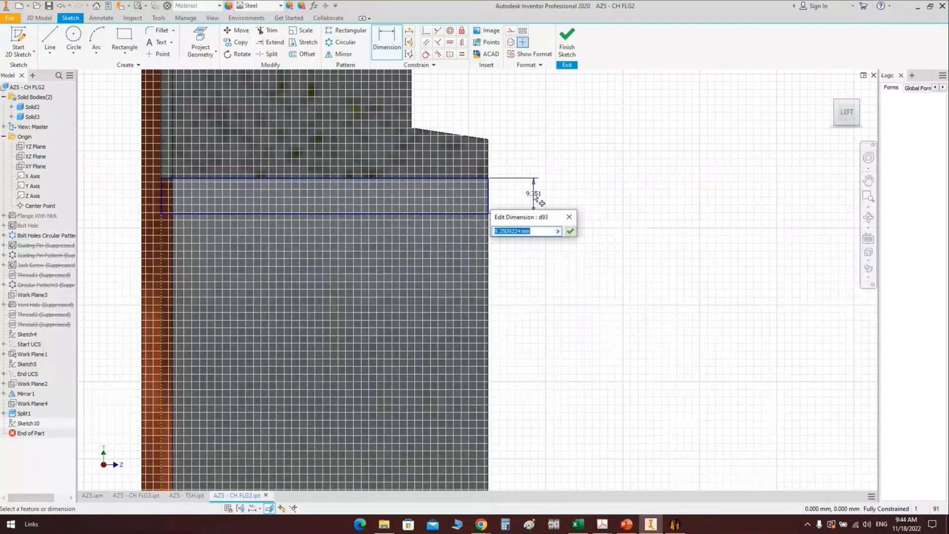
pyautogui.write('3')
pyautogui.press('Return')
pyautogui.rightClick(588, 167)
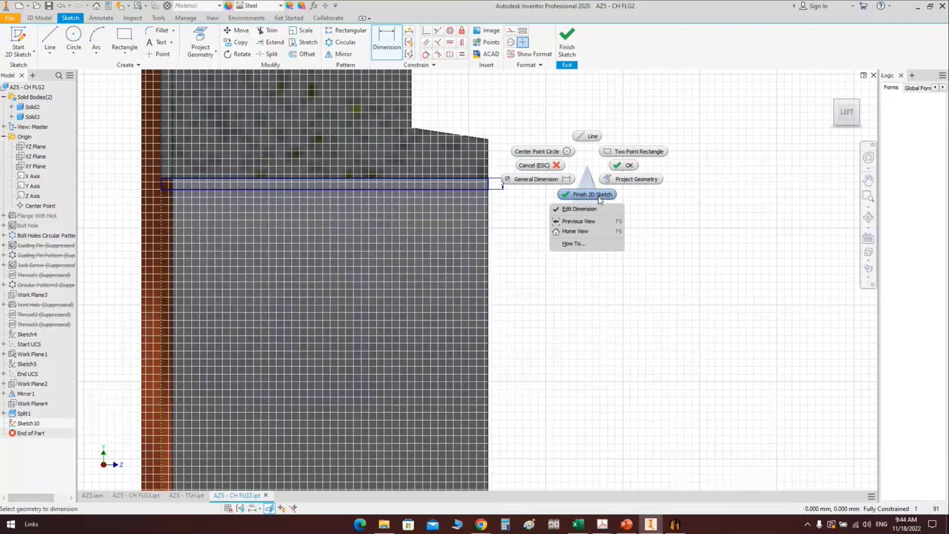
pyautogui.click(598, 195)
# Revolve the strip profile 360° around the Z Axis to create Revolution4
pyautogui.press('r')
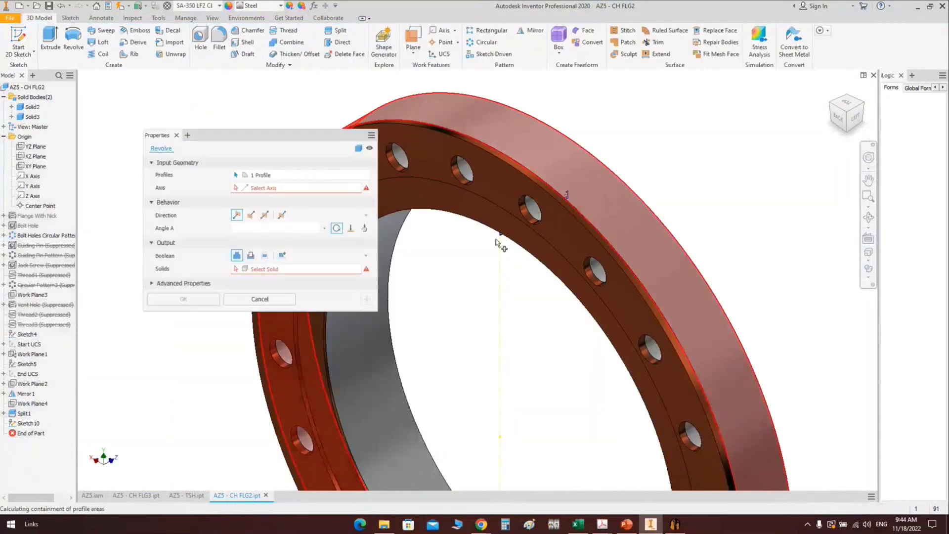
pyautogui.scroll(-5, 497, 242)
pyautogui.scroll(-2, 508, 239)
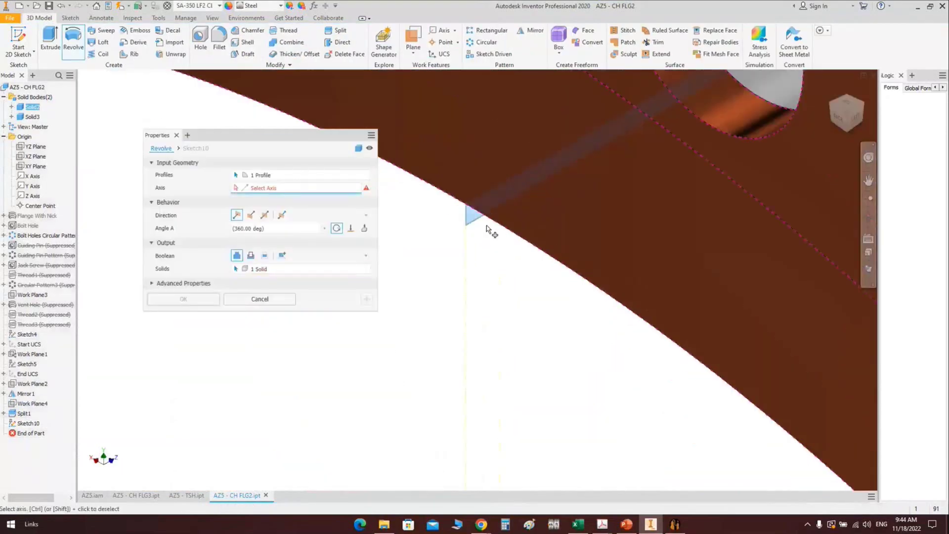
pyautogui.scroll(5, 488, 228)
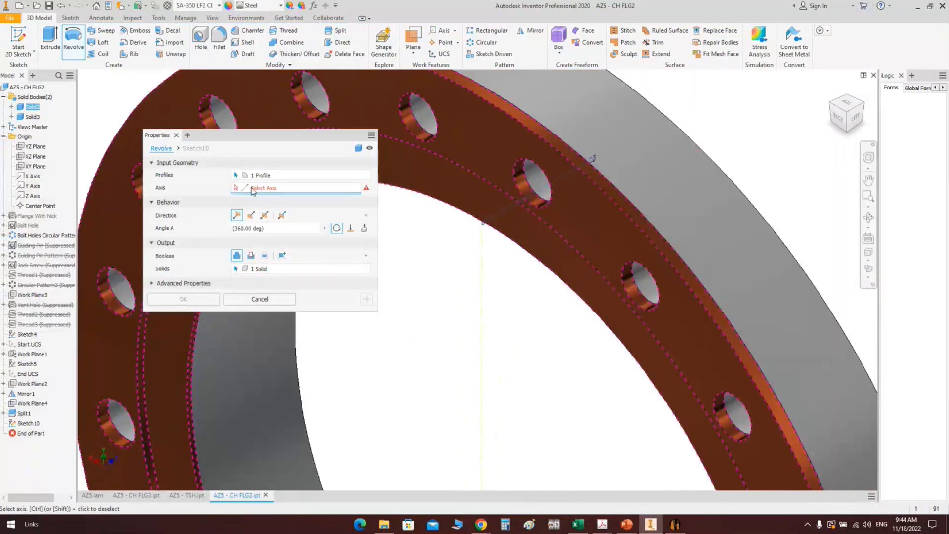
pyautogui.click(33, 196)
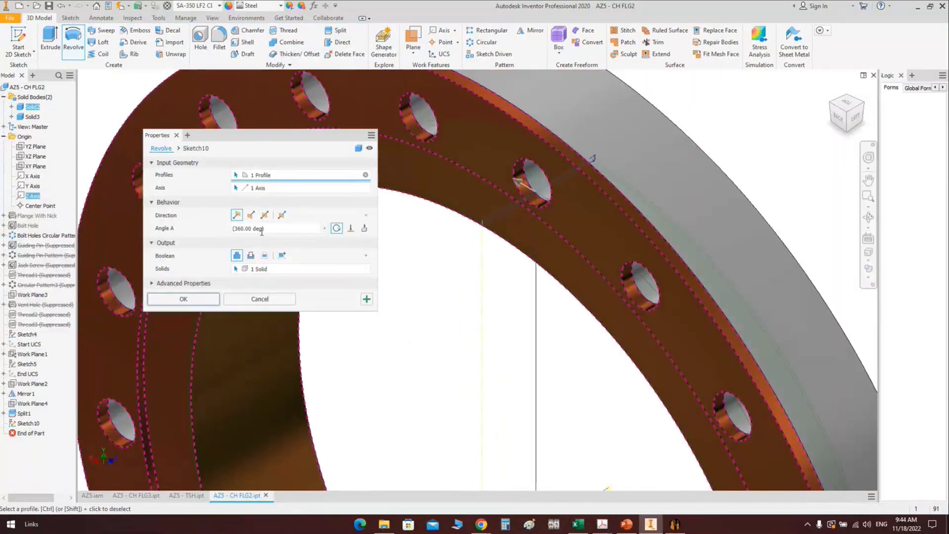
pyautogui.click(259, 270)
pyautogui.scroll(-5, 511, 268)
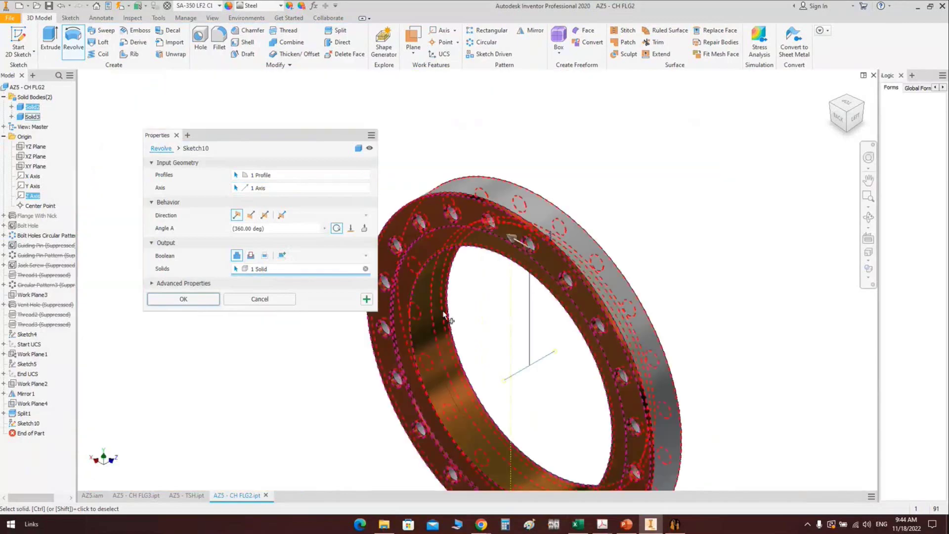
pyautogui.click(193, 299)
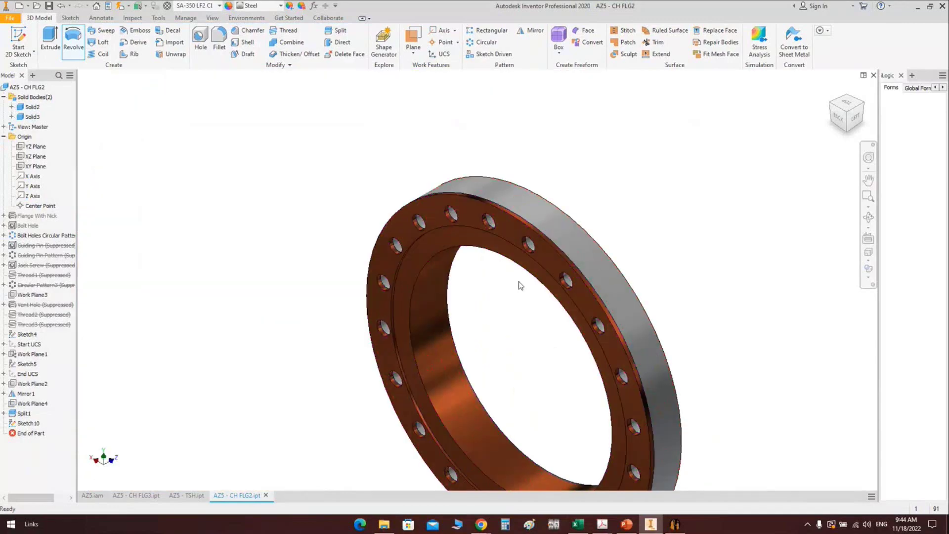
pyautogui.click(97, 497)
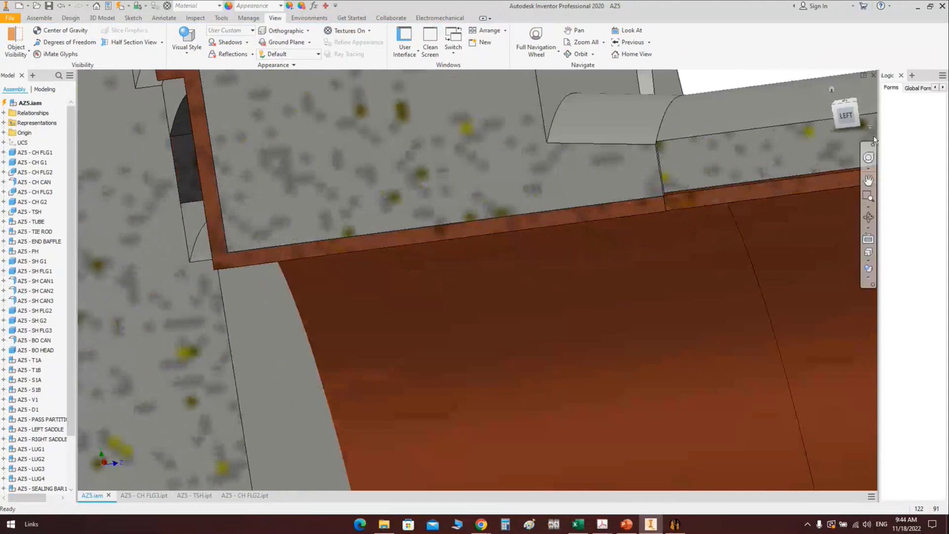
# Zoom in on the AZ5 channel flange and its thin clad layers in section
pyautogui.scroll(3, 499, 201)
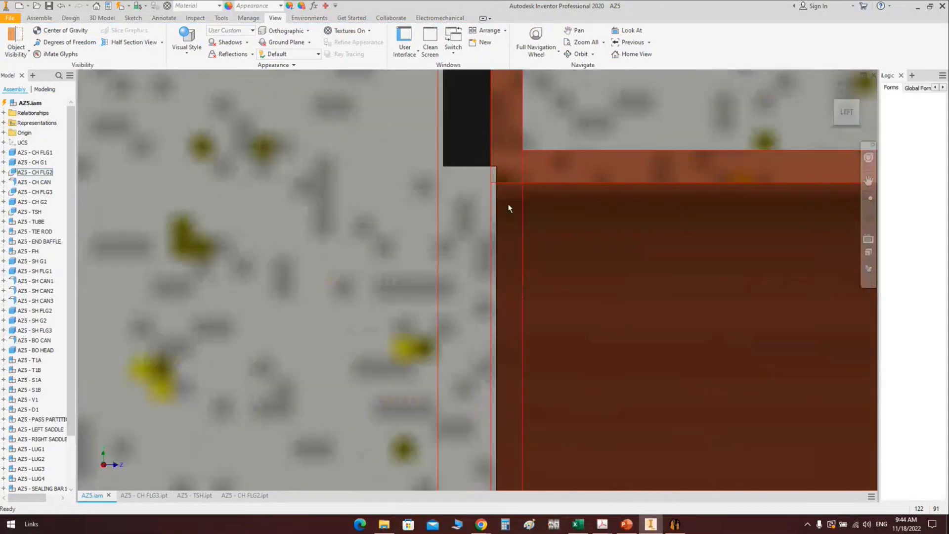
pyautogui.scroll(-3, 380, 153)
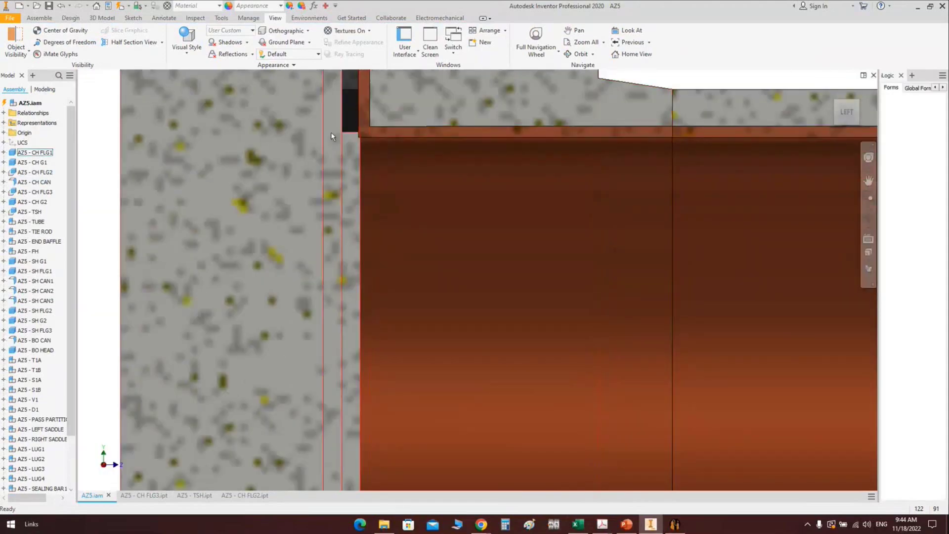
pyautogui.scroll(-2, 365, 165)
pyautogui.scroll(2, 365, 165)
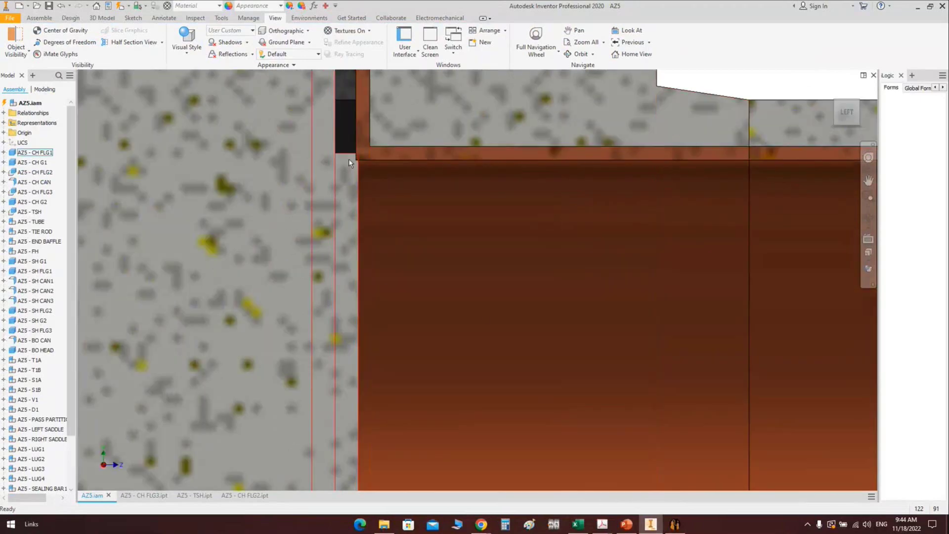
pyautogui.scroll(-2, 486, 316)
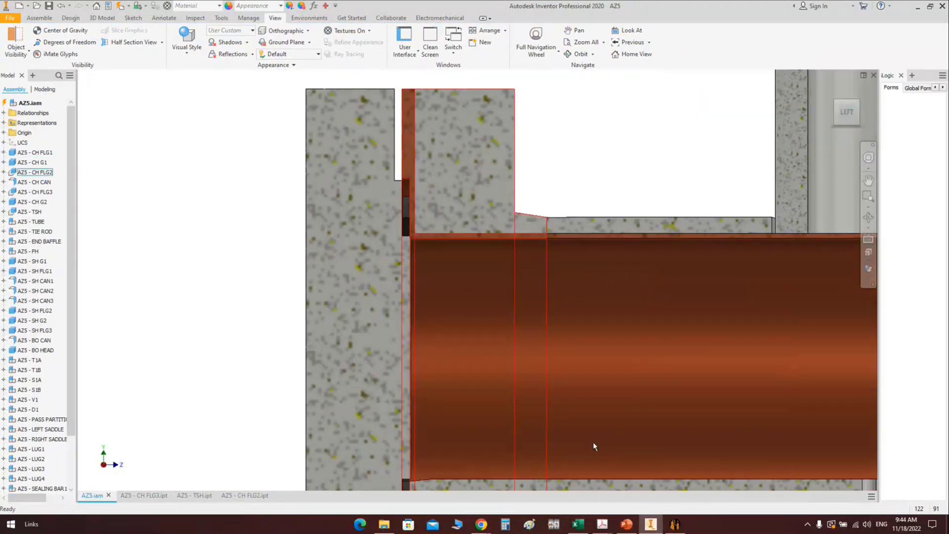
# Change CH FLG1's flange inner diameter to 457 mm in Static Equipment Generator and save it
pyautogui.click(673, 524)
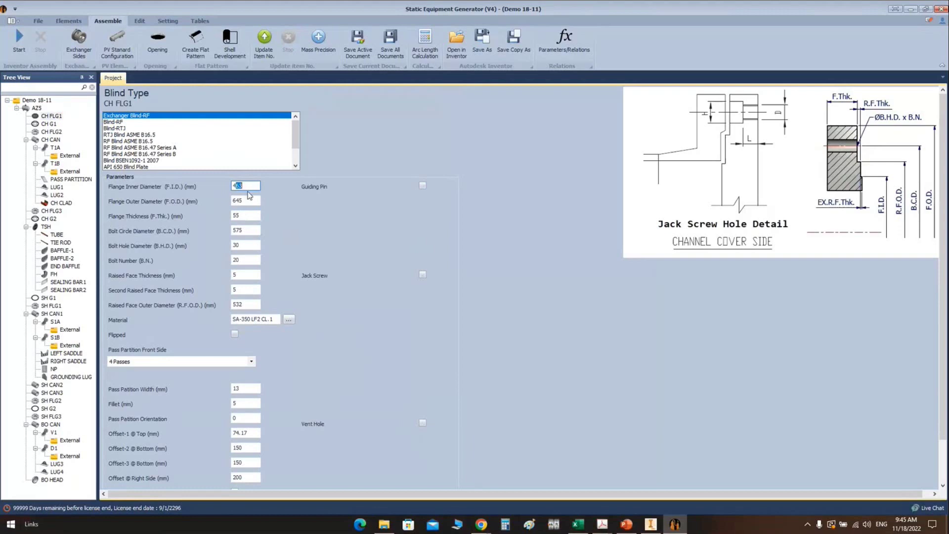
pyautogui.write('457')
pyautogui.scroll(-2, 602, 358)
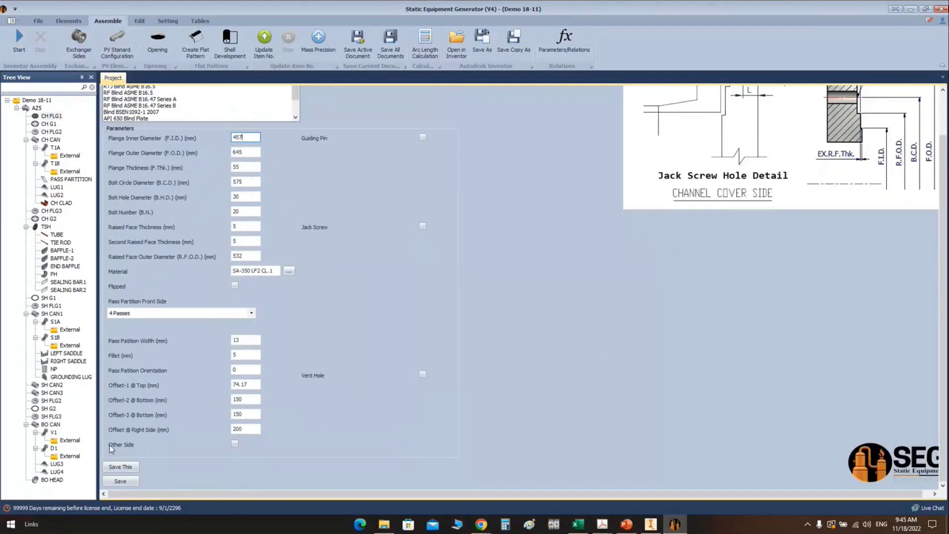
pyautogui.click(120, 481)
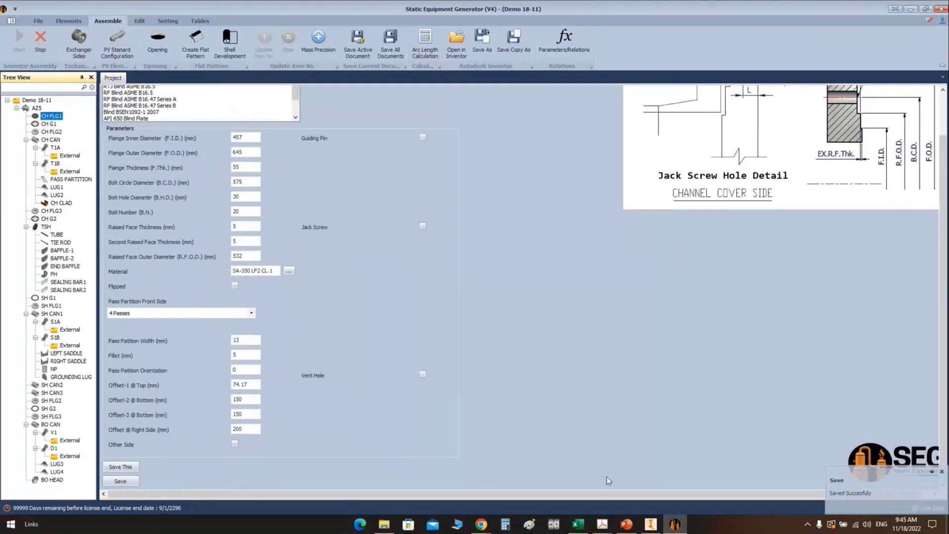
pyautogui.click(649, 524)
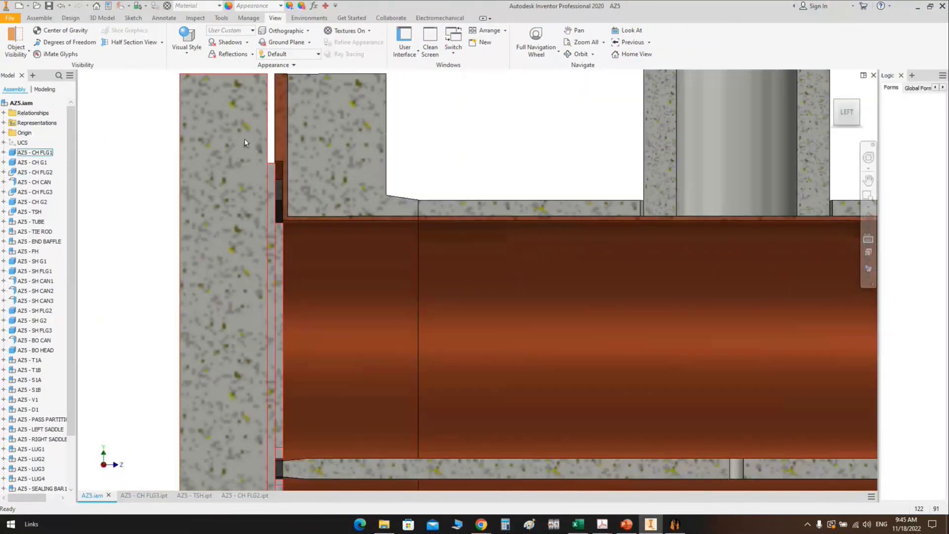
# Open CH FLG1 and split its solid with a new Work Plane10 on the flange face
pyautogui.rightClick(244, 138)
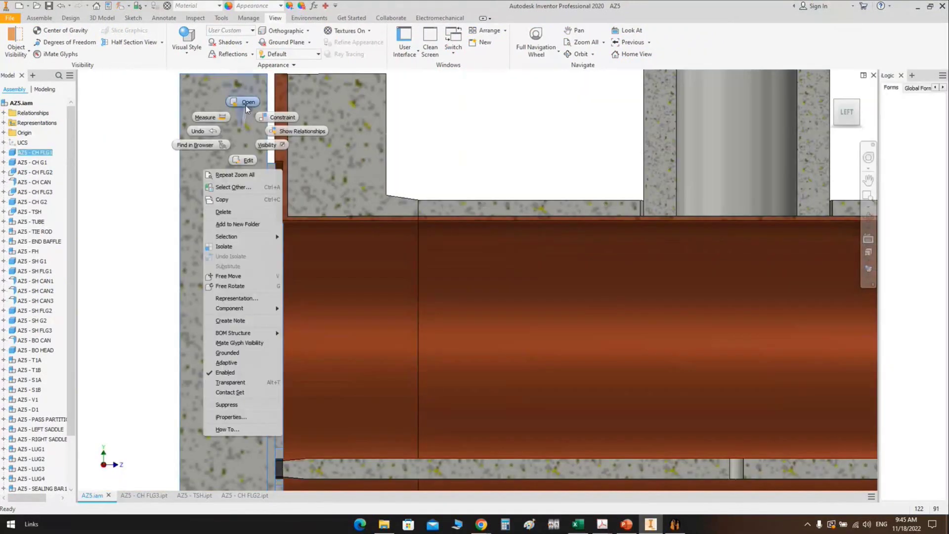
pyautogui.click(245, 105)
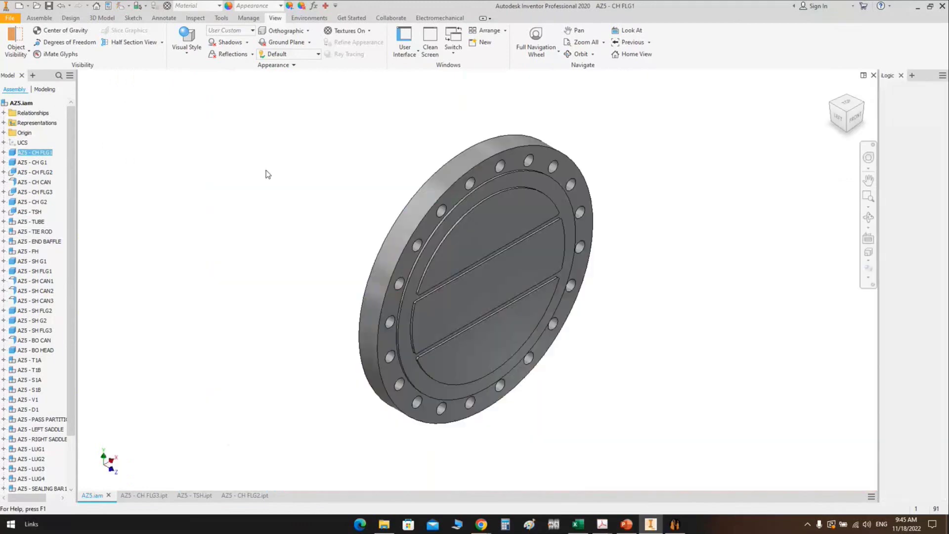
pyautogui.press(']')
pyautogui.click(495, 174)
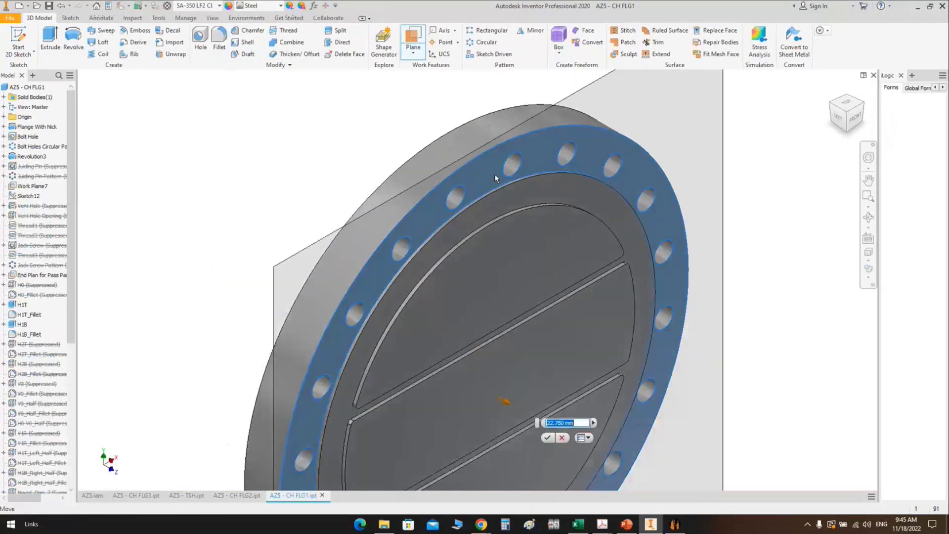
pyautogui.press('Return')
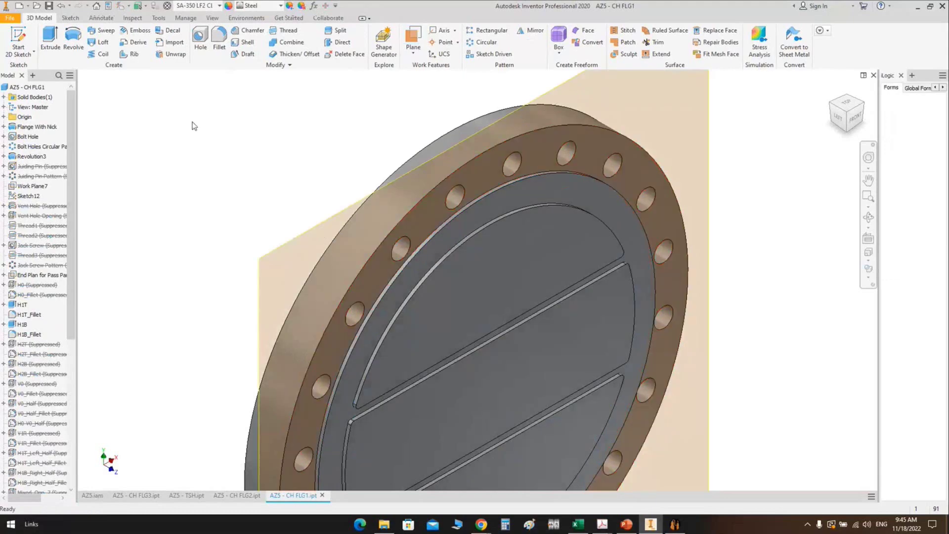
pyautogui.click(338, 31)
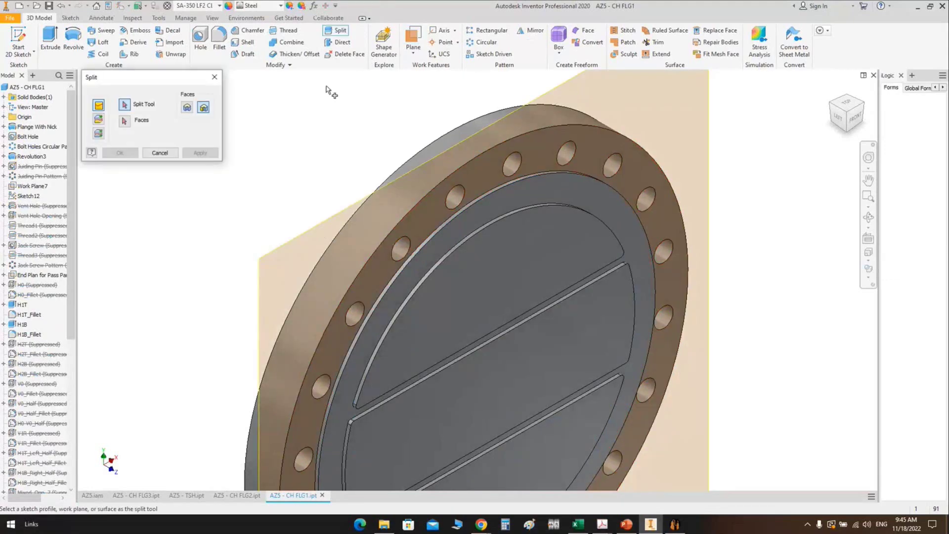
pyautogui.click(98, 132)
pyautogui.click(376, 193)
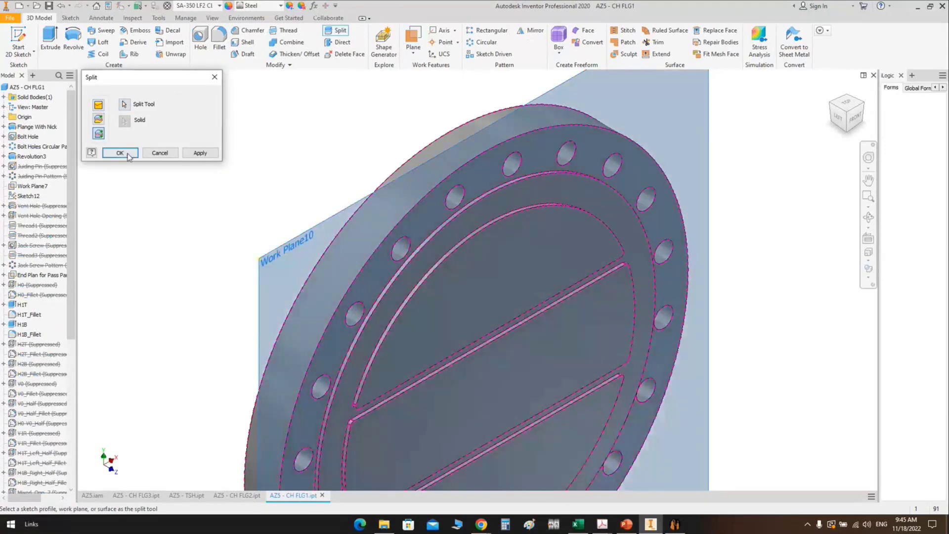
pyautogui.click(119, 153)
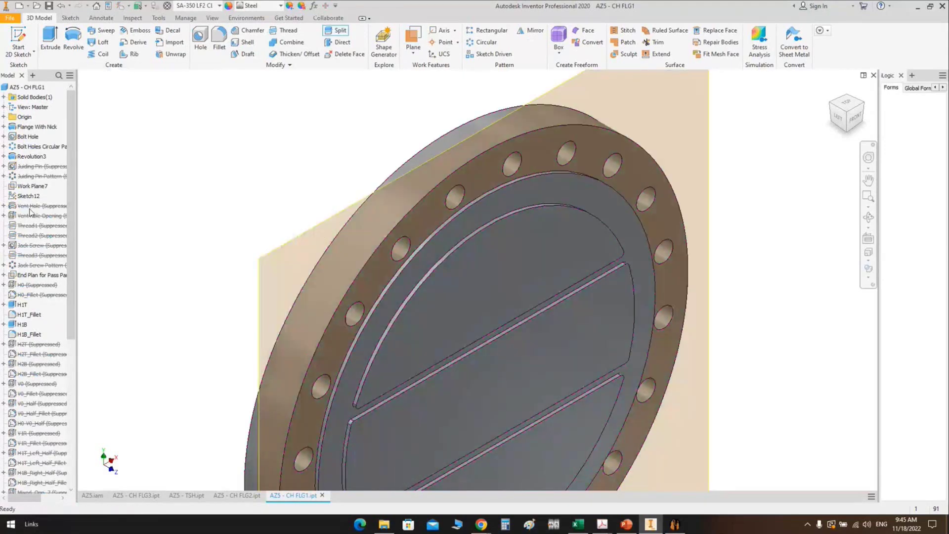
# Make Solid2 Copper - Polished, hide Work Plane10, and close the part
pyautogui.click(4, 97)
pyautogui.rightClick(69, 106)
pyautogui.click(91, 180)
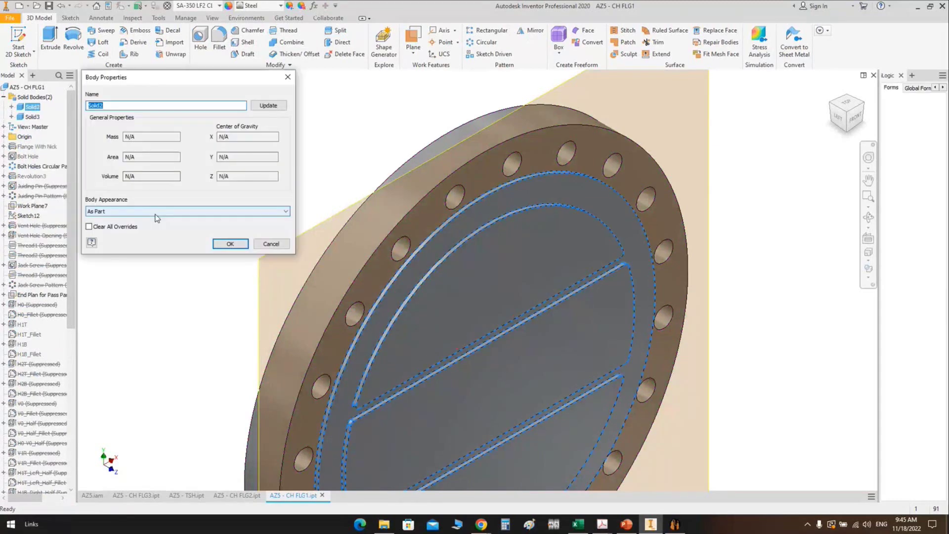
pyautogui.click(156, 211)
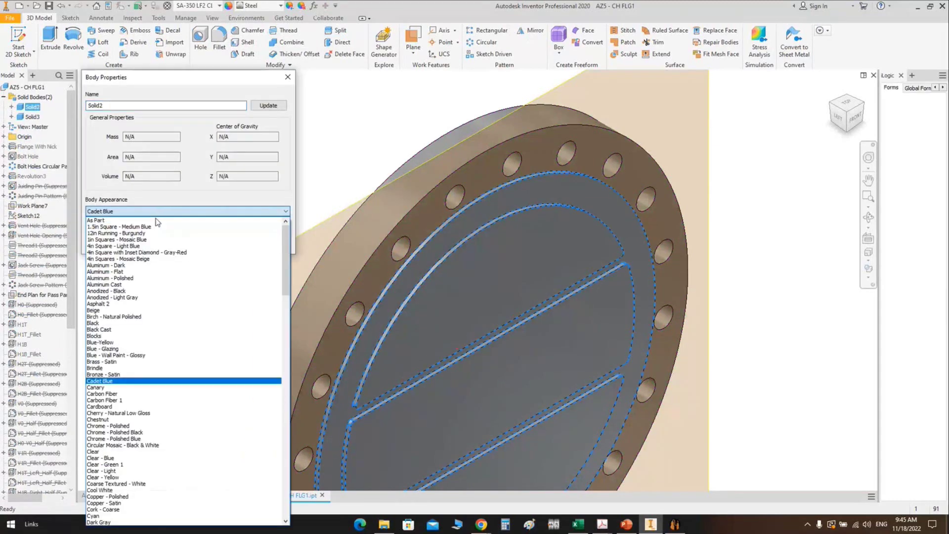
pyautogui.click(142, 496)
pyautogui.click(229, 244)
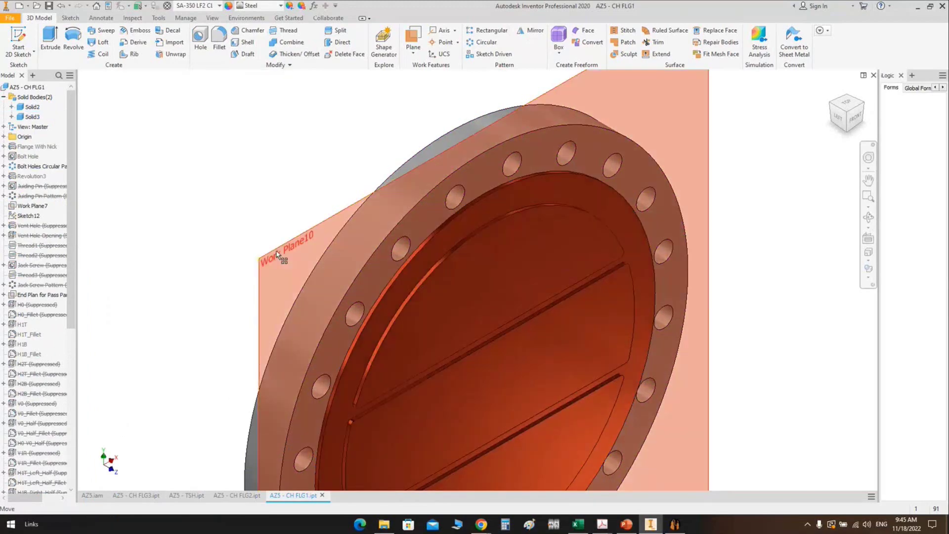
pyautogui.rightClick(275, 253)
pyautogui.click(211, 257)
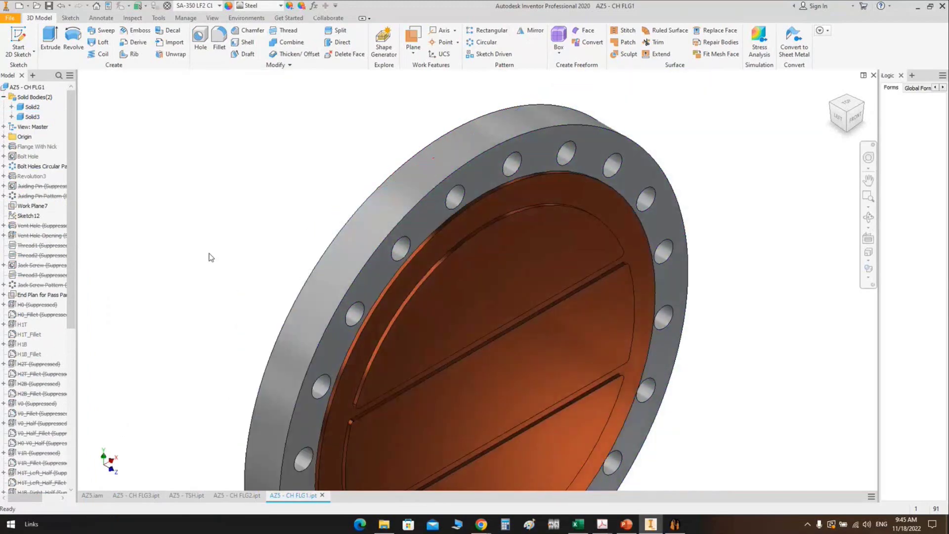
pyautogui.click(873, 76)
# Pan and orbit the assembly around the channel head into an angled side view
pyautogui.scroll(2, 238, 283)
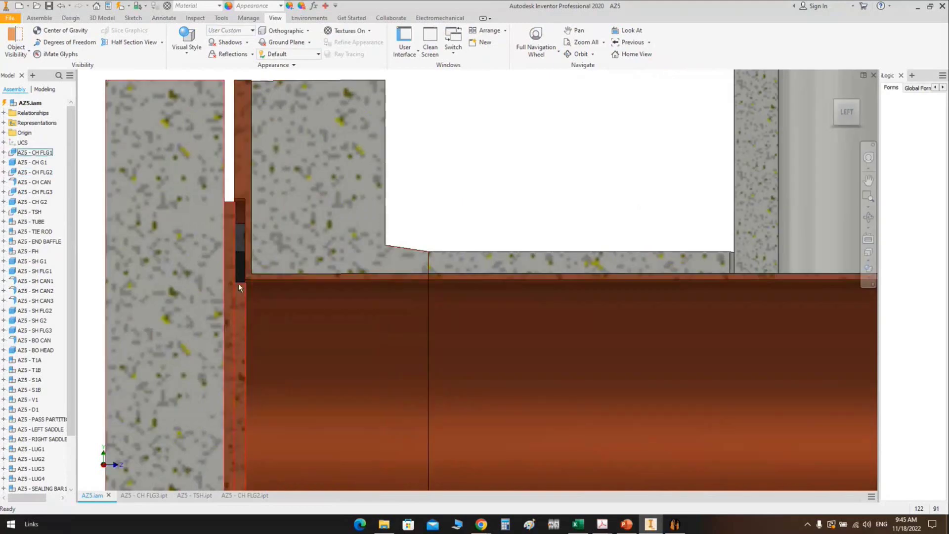
pyautogui.scroll(-5, 239, 283)
pyautogui.moveTo(461, 155); pyautogui.dragTo(253, 99, button='middle')
pyautogui.press('F4')
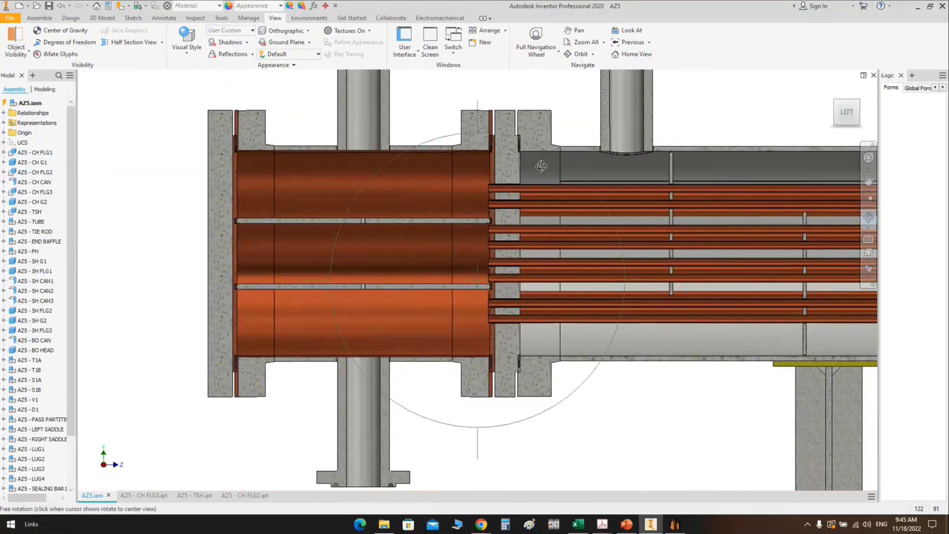
pyautogui.moveTo(541, 166); pyautogui.dragTo(502, 229)
pyautogui.scroll(-3, 503, 229)
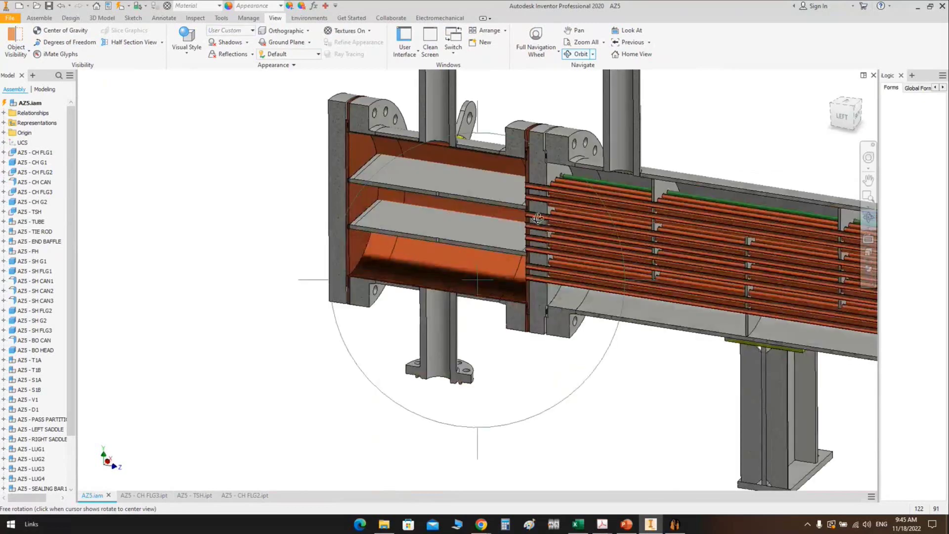
pyautogui.moveTo(481, 186); pyautogui.dragTo(478, 204, button='middle')
pyautogui.press('F4')
pyautogui.moveTo(479, 204); pyautogui.dragTo(445, 218)
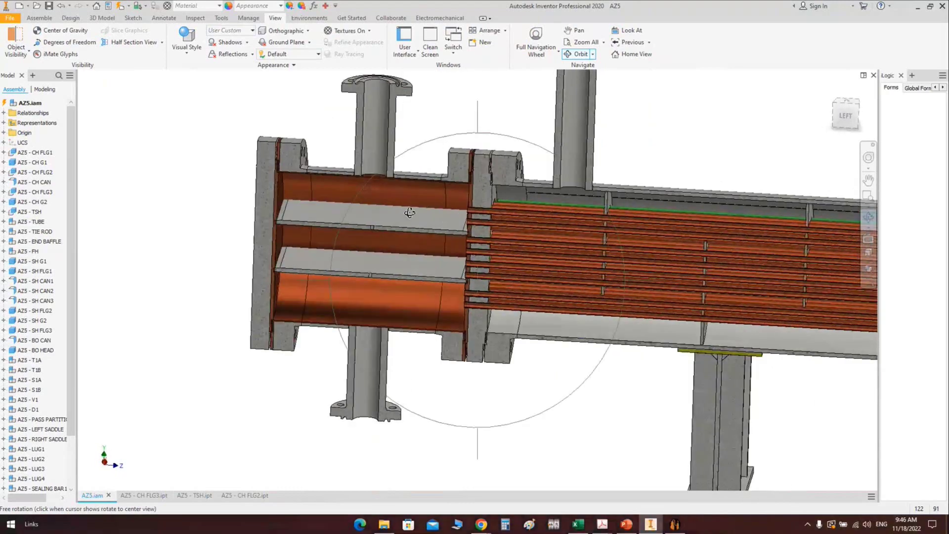
pyautogui.press('Escape')
# Fit the whole exchanger in view and end the half section view
pyautogui.scroll(3, 307, 213)
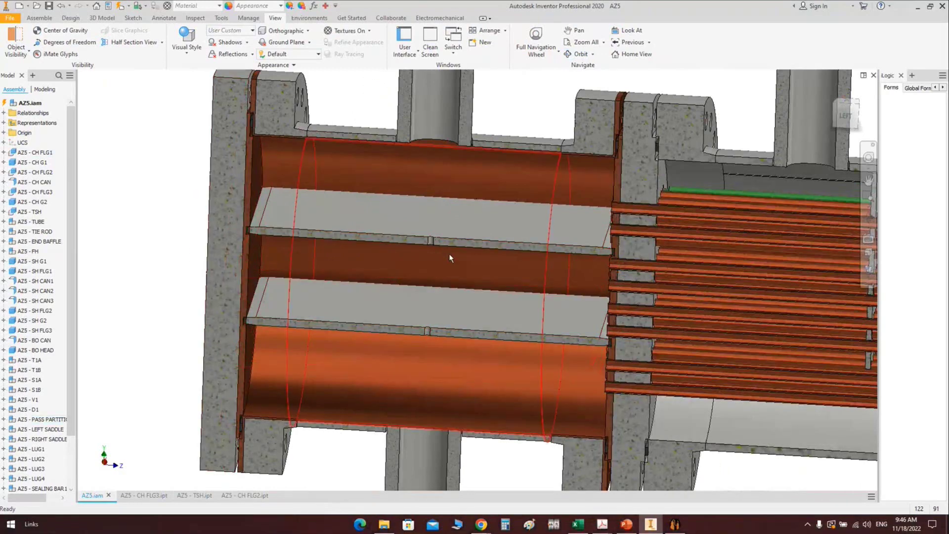
pyautogui.scroll(3, 493, 265)
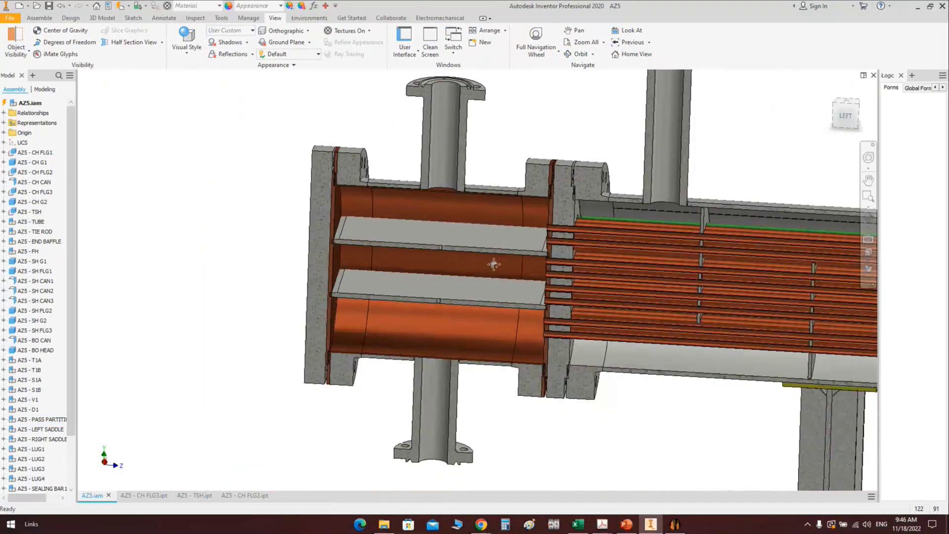
pyautogui.scroll(2, 493, 265)
pyautogui.press('Home')
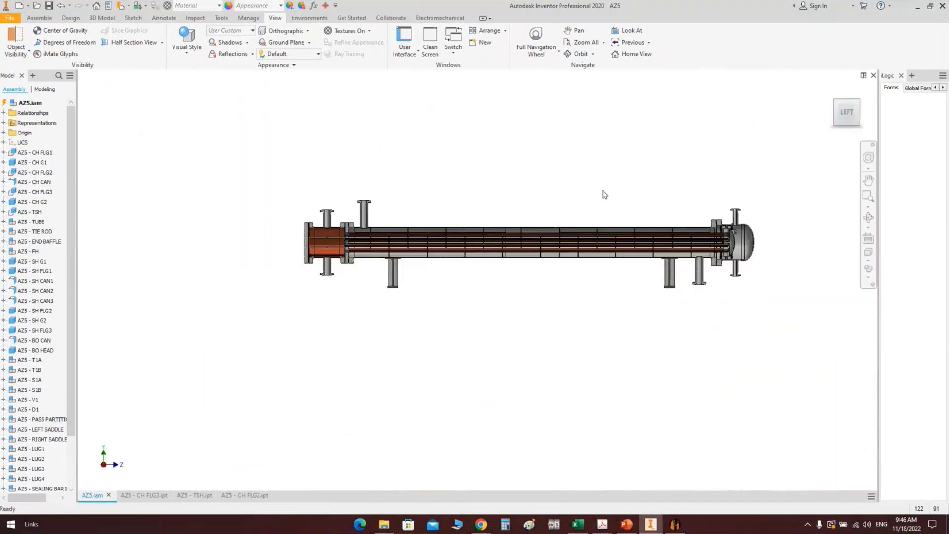
pyautogui.click(161, 45)
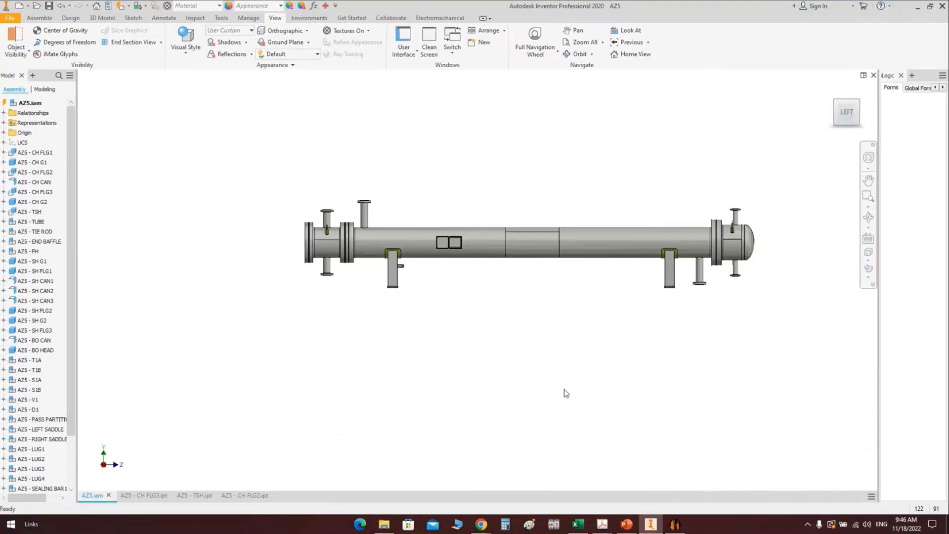
pyautogui.press('Home')
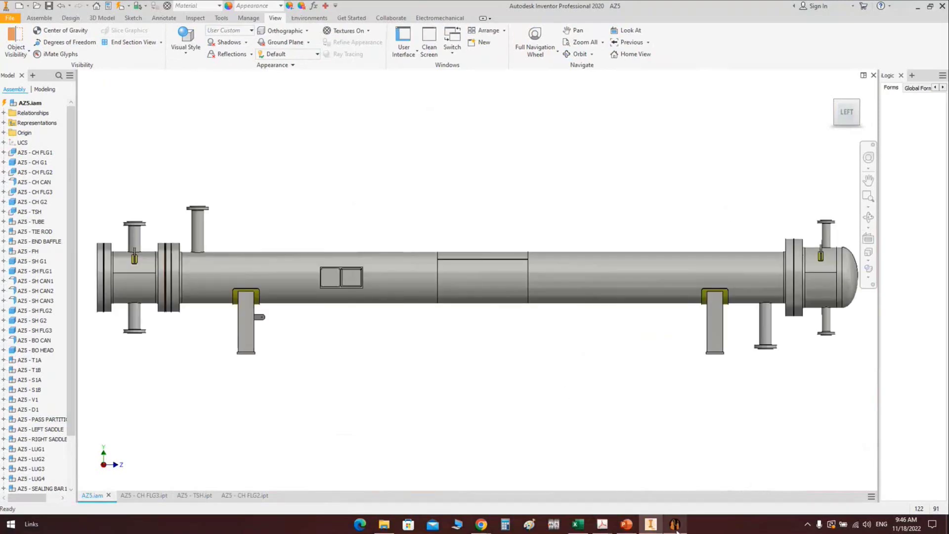
pyautogui.click(675, 525)
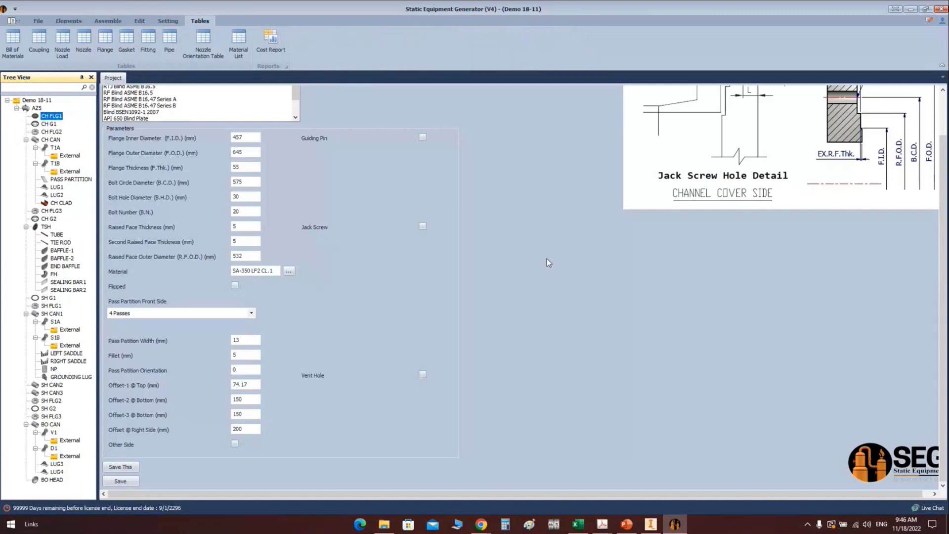
# Open the Bill of Materials, autofit the Description column, and scroll through the 296 items
pyautogui.click(28, 44)
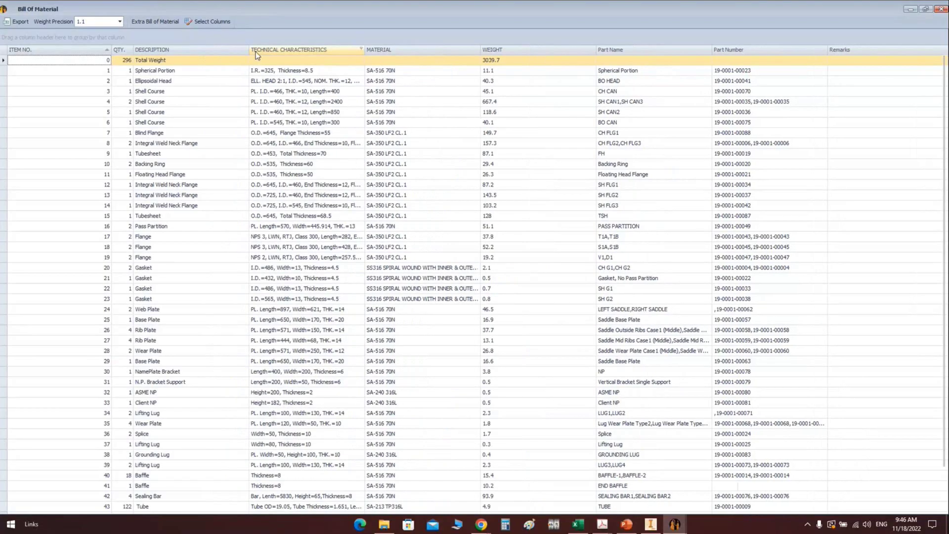
pyautogui.doubleClick(249, 49)
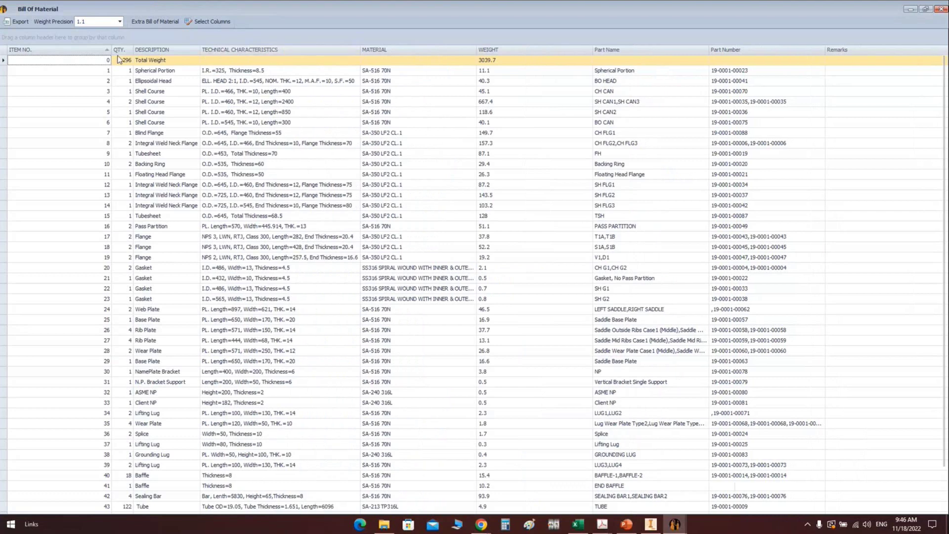
pyautogui.scroll(-2, 131, 229)
pyautogui.scroll(2, 131, 230)
pyautogui.scroll(-2, 127, 63)
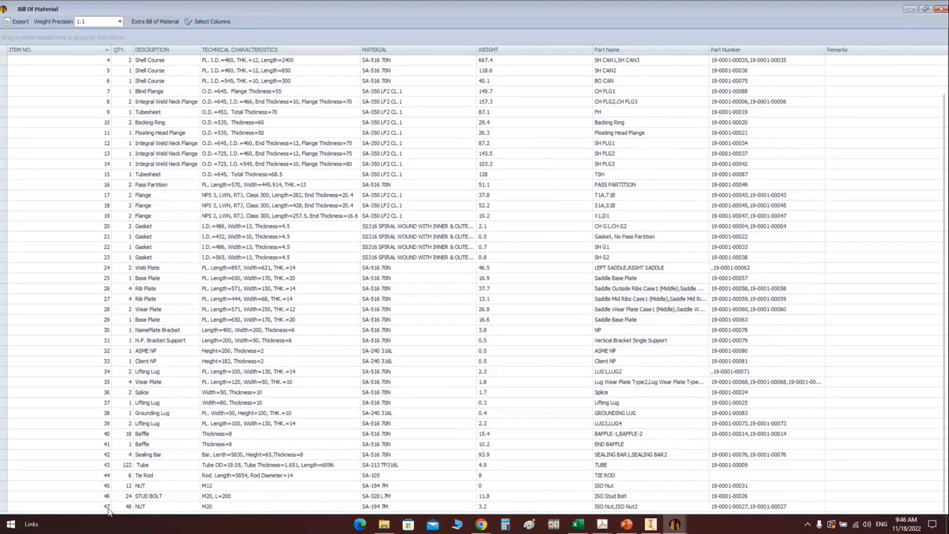
pyautogui.scroll(2, 169, 325)
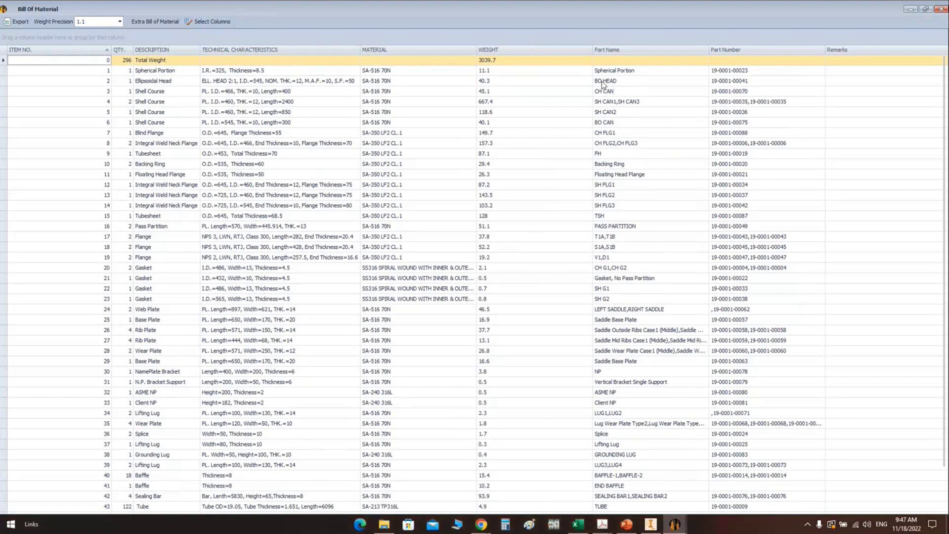
pyautogui.click(624, 71)
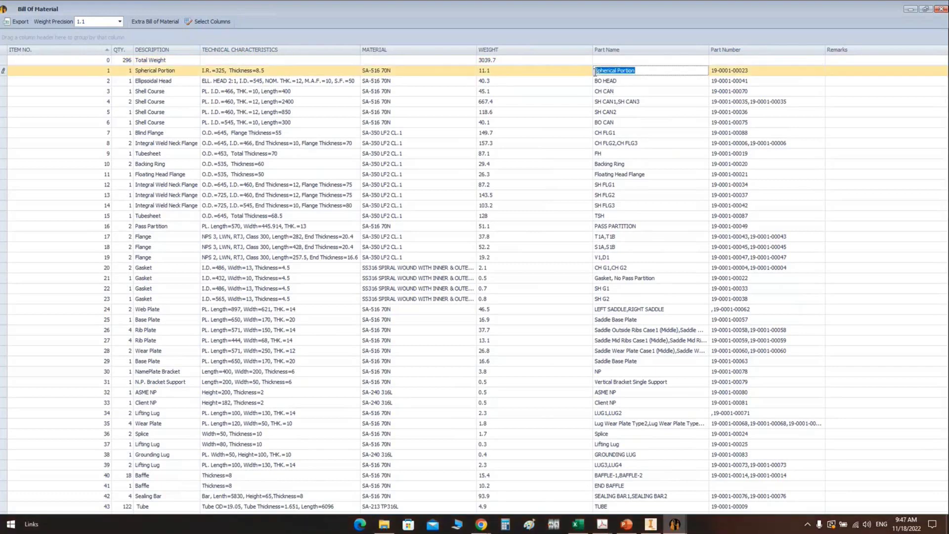
pyautogui.click(617, 80)
pyautogui.click(630, 101)
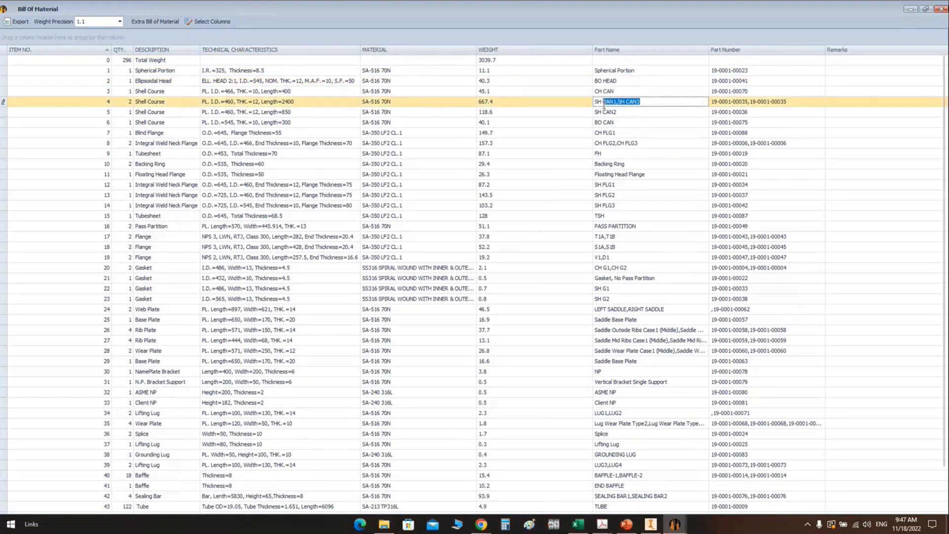
pyautogui.click(649, 112)
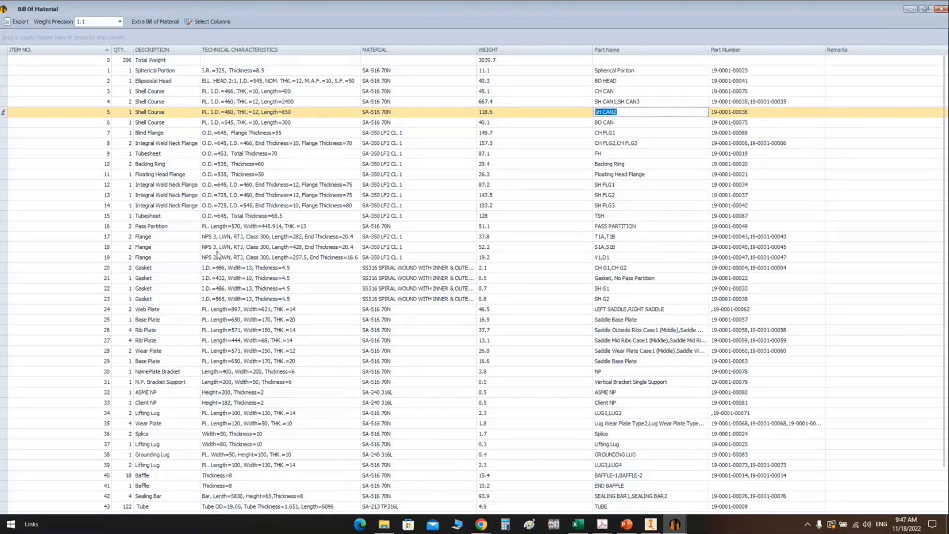
pyautogui.click(128, 236)
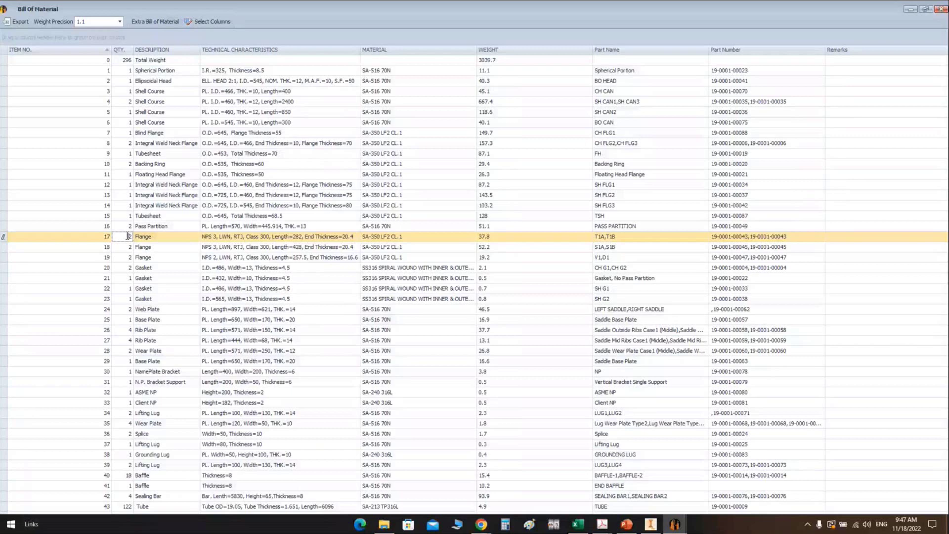
pyautogui.click(202, 236)
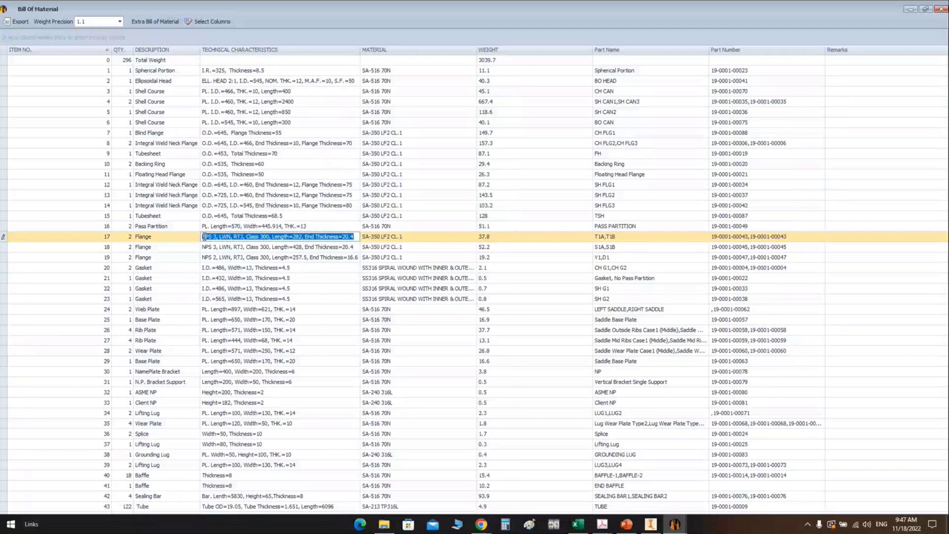
pyautogui.moveTo(233, 236); pyautogui.dragTo(269, 236)
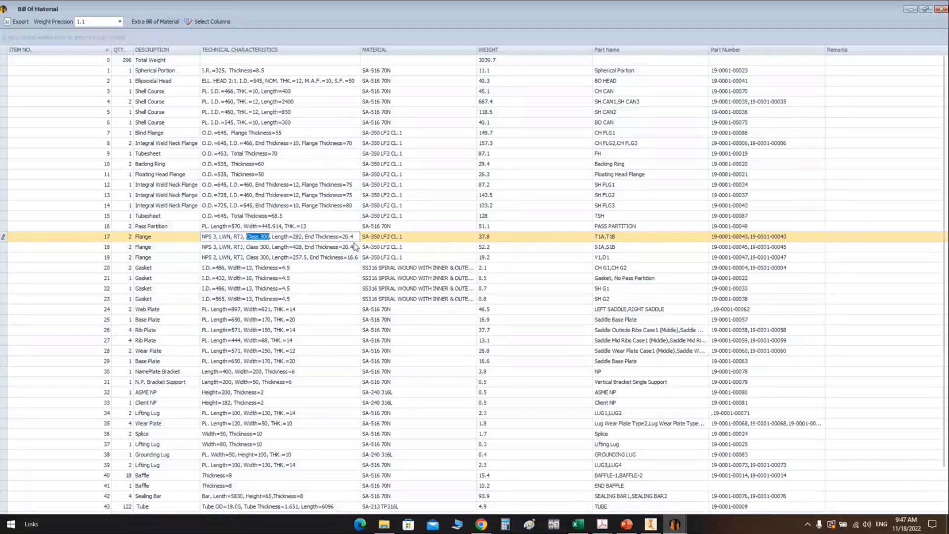
pyautogui.click(605, 237)
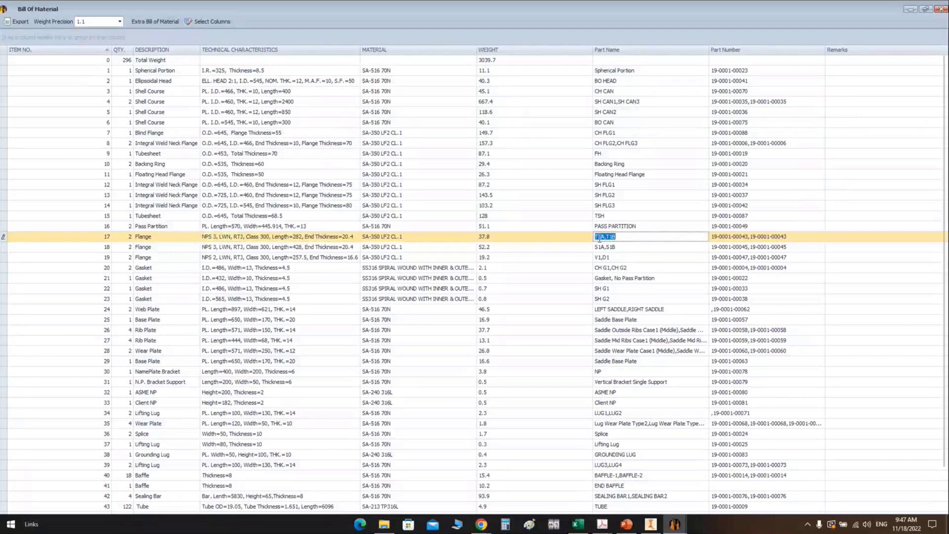
pyautogui.click(409, 238)
pyautogui.click(489, 237)
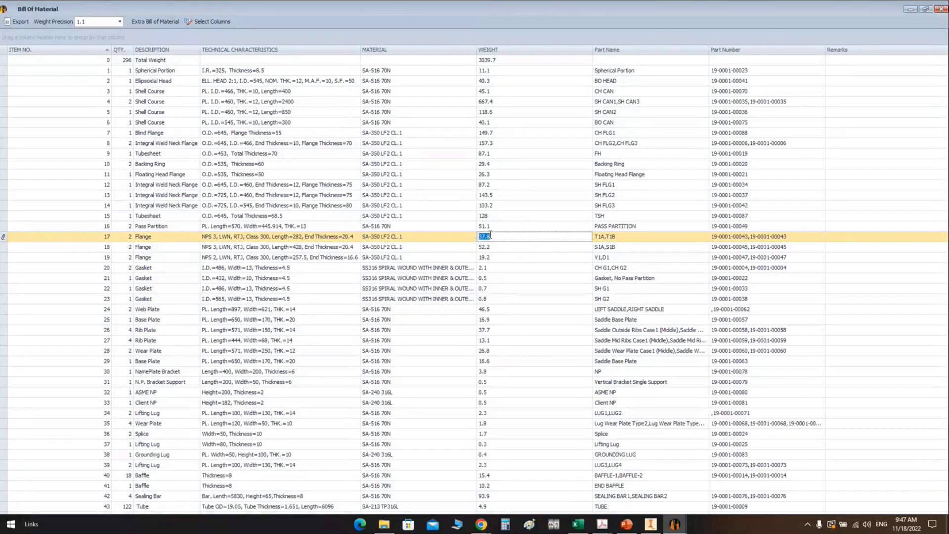
pyautogui.click(494, 61)
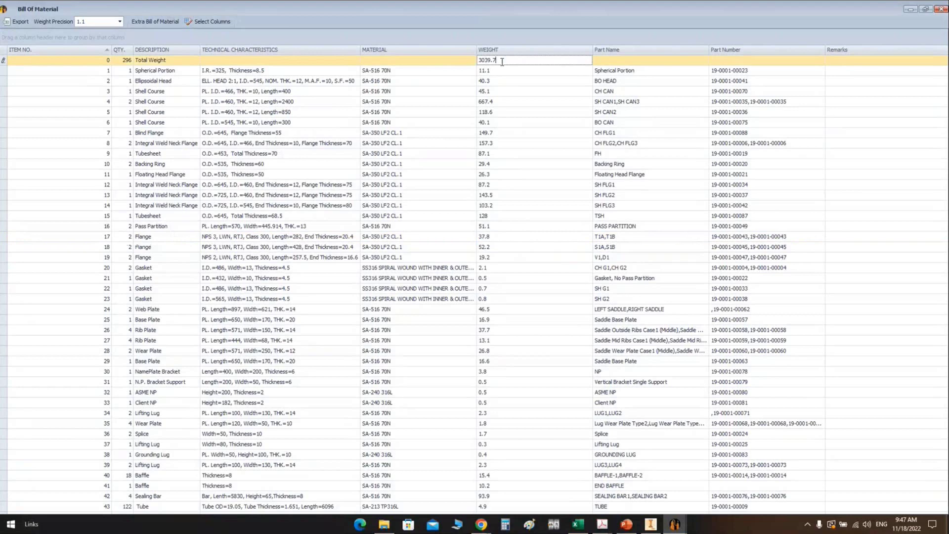
pyautogui.doubleClick(484, 60)
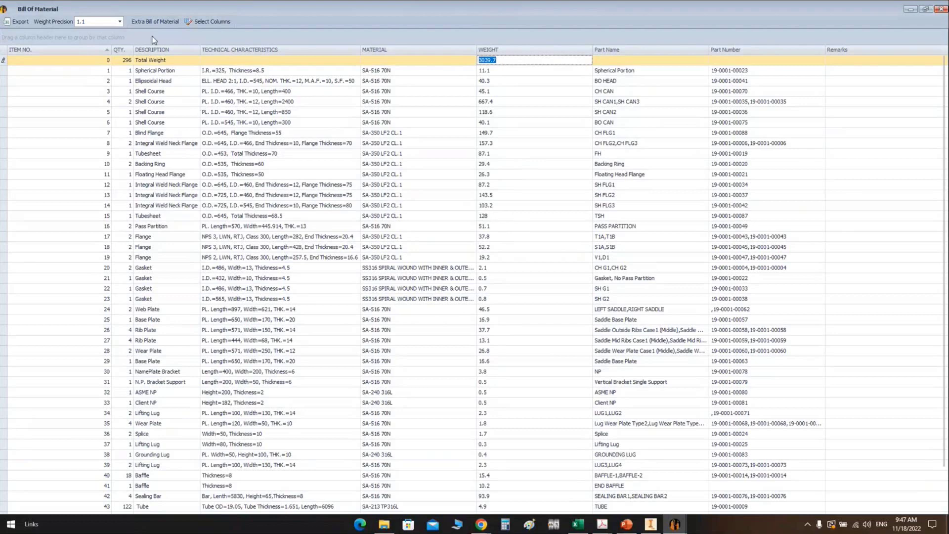
# Export the bill of material to an Excel file named BOM
pyautogui.click(22, 25)
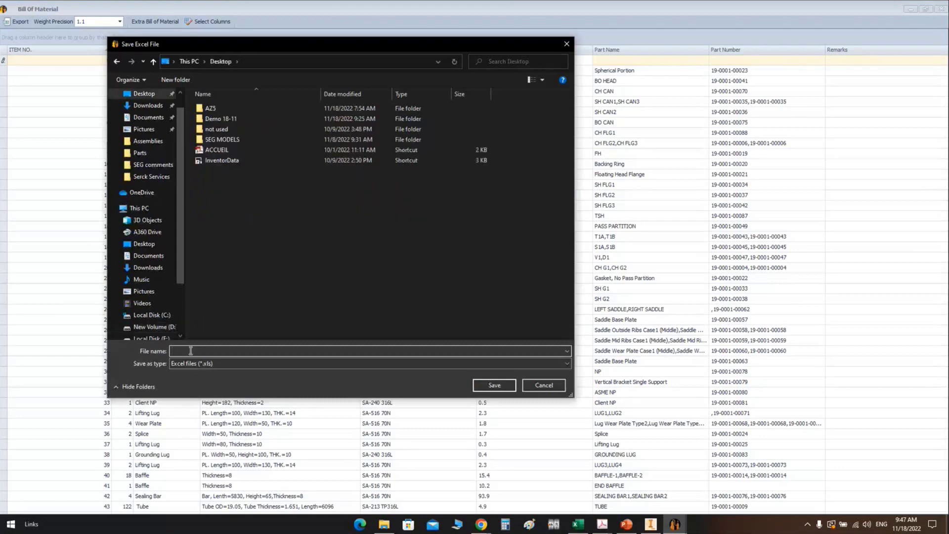
pyautogui.write('BOM')
pyautogui.click(493, 384)
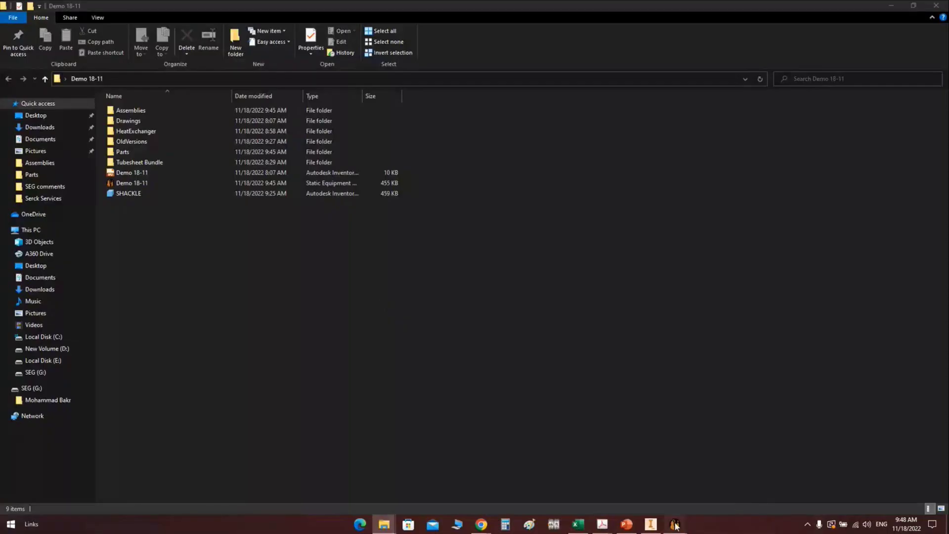
# Reopen the bill of material and export it again as BOM
pyautogui.click(675, 523)
pyautogui.click(13, 40)
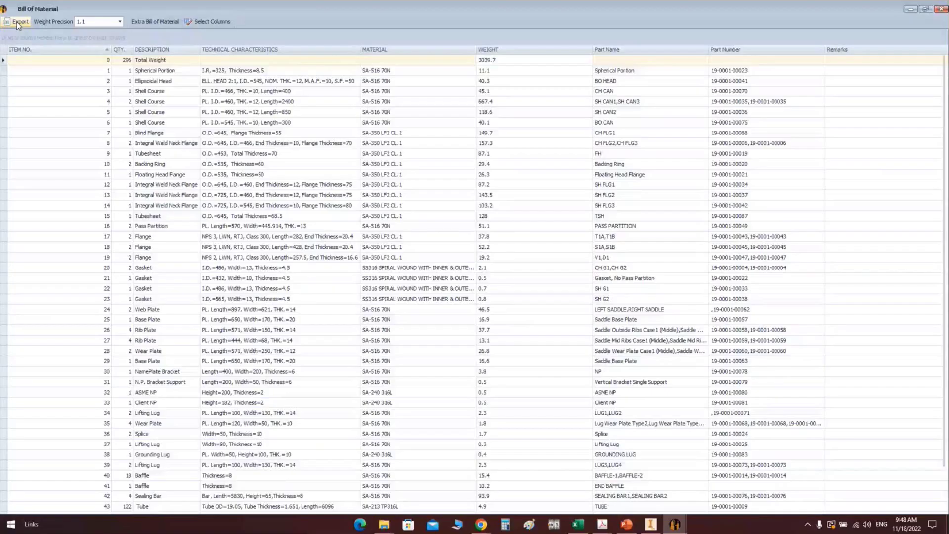
pyautogui.click(18, 23)
pyautogui.click(209, 351)
pyautogui.write('B')
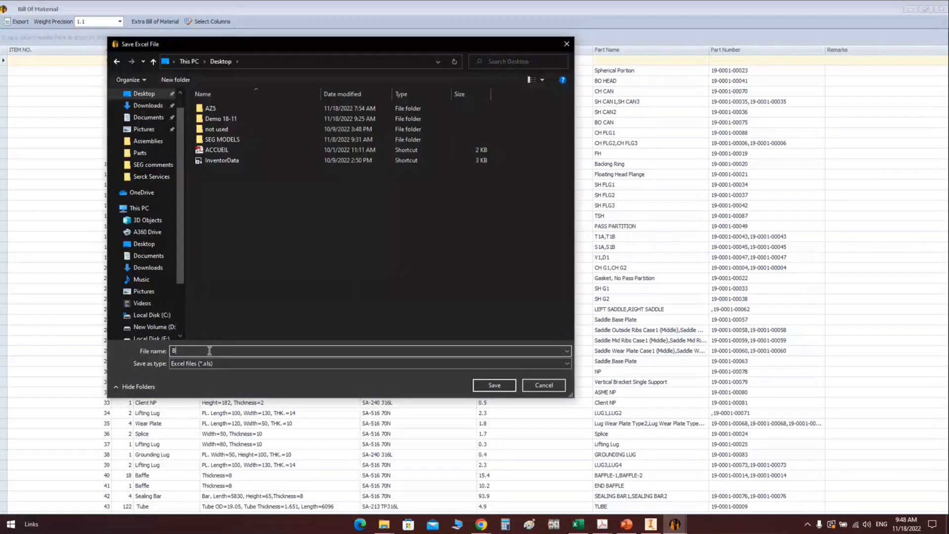
pyautogui.write('OM')
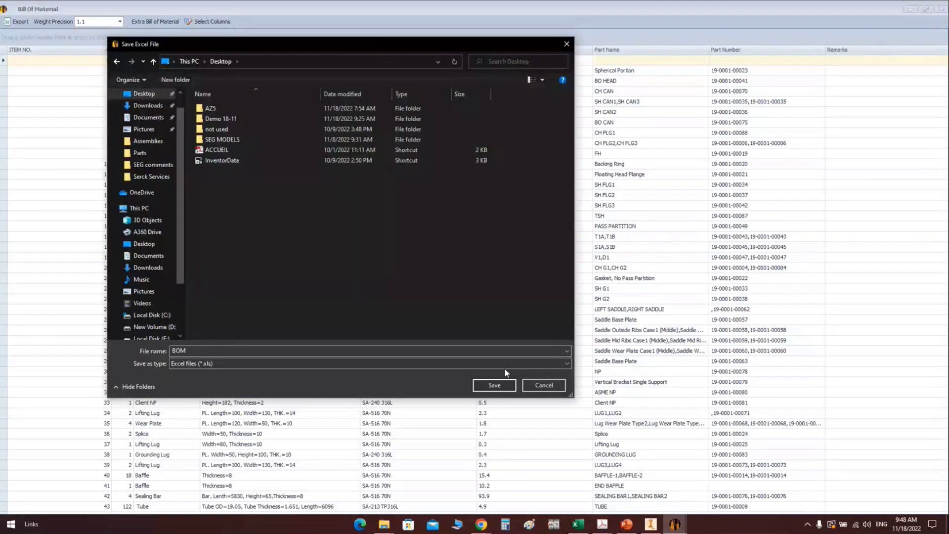
pyautogui.click(494, 385)
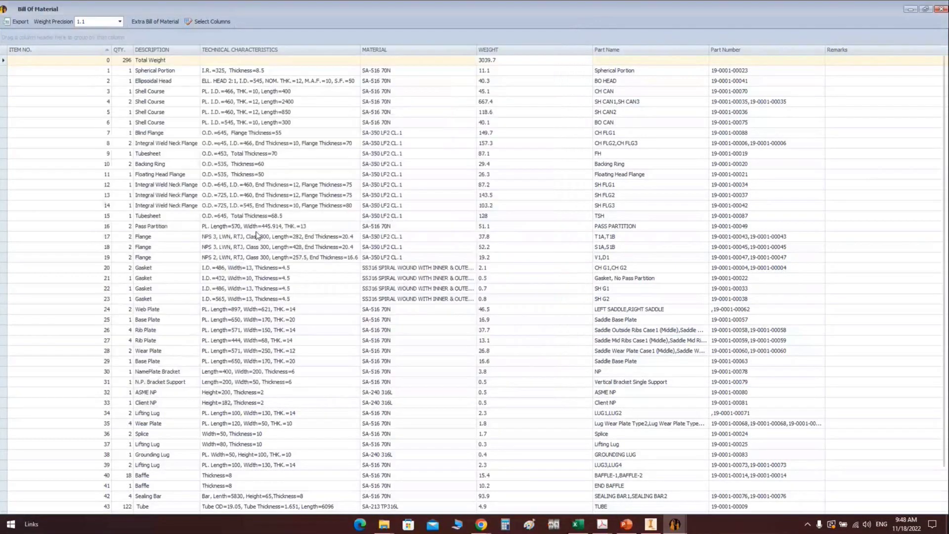
# Close the bill of material and Demo 18-11 folder windows, then reopen the bill of material
pyautogui.click(941, 9)
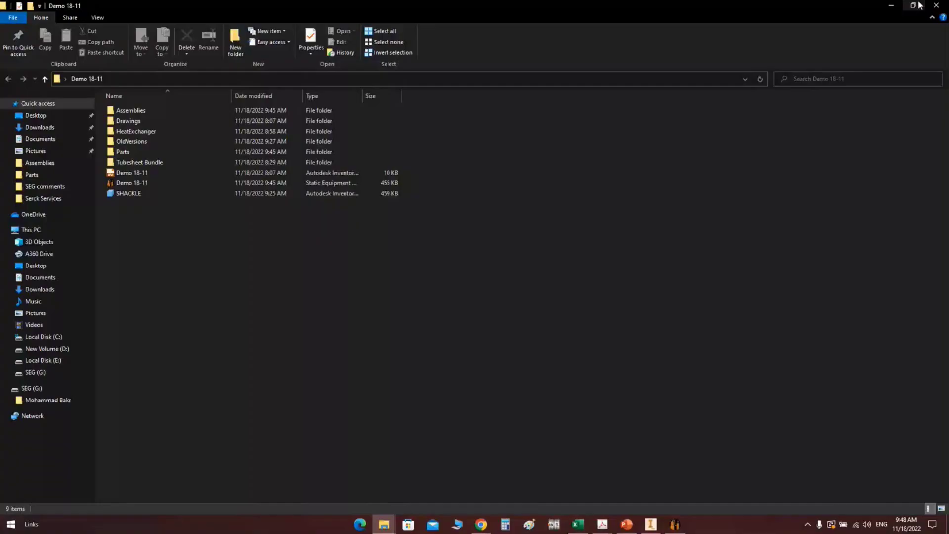
pyautogui.click(936, 5)
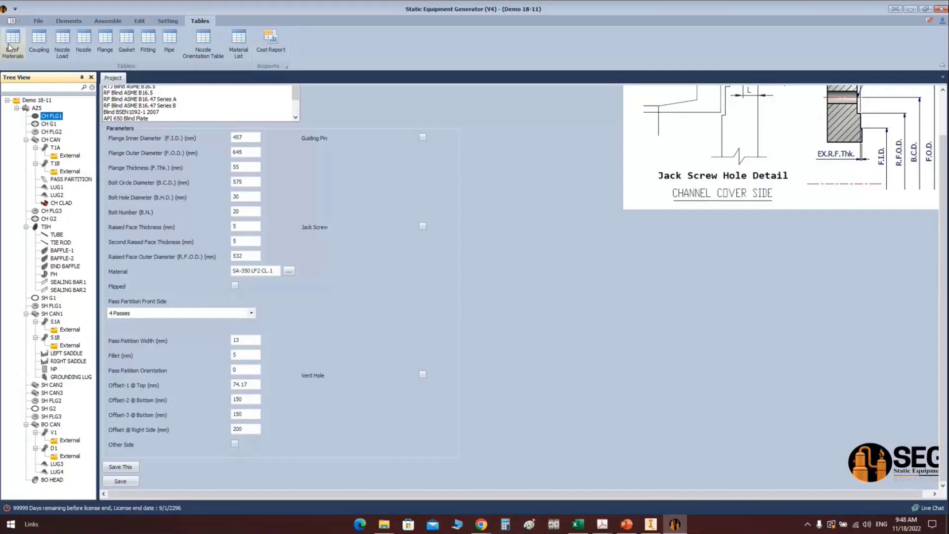
pyautogui.click(10, 47)
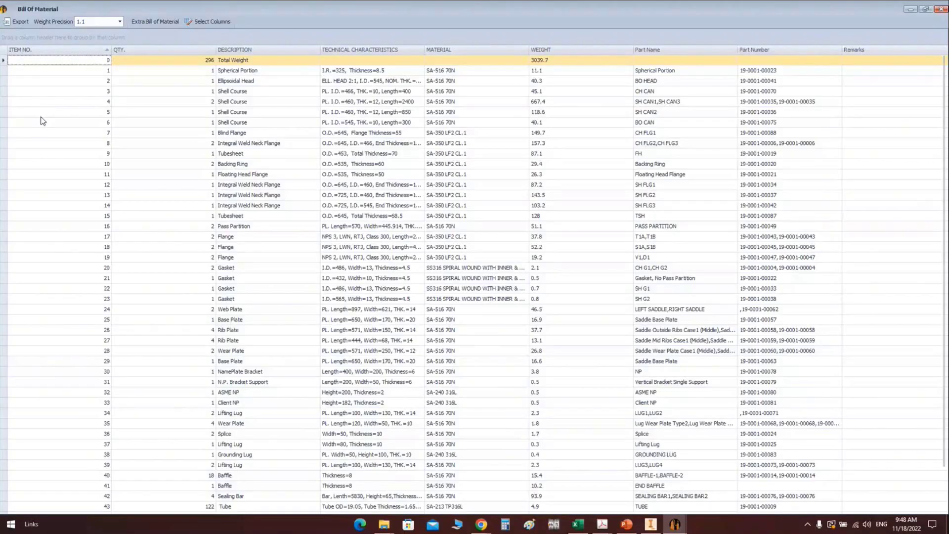
# Close the Bill Of Material window to return to the AZ5 assembly in Inventor
pyautogui.click(146, 23)
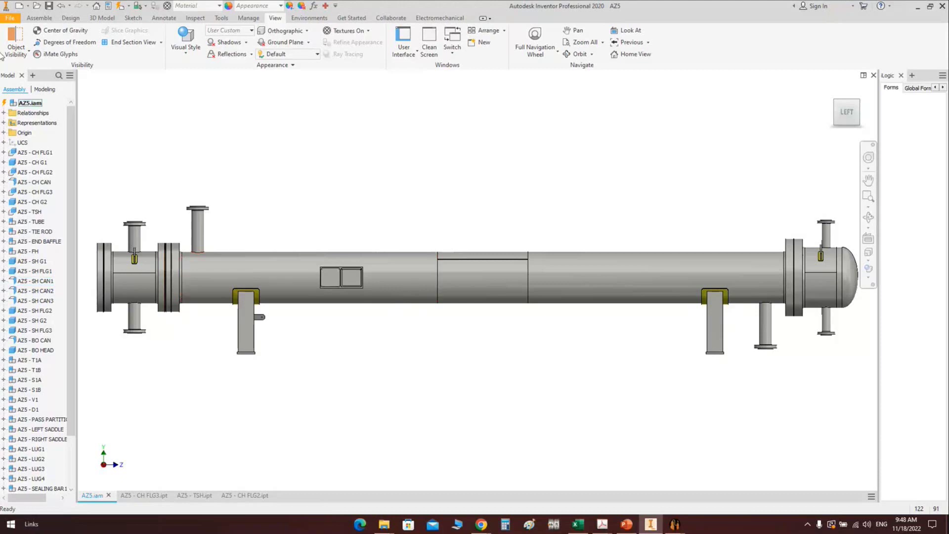
# Create a new part from the SEG Accessories 'Strait Tube.ipt' template
pyautogui.click(20, 6)
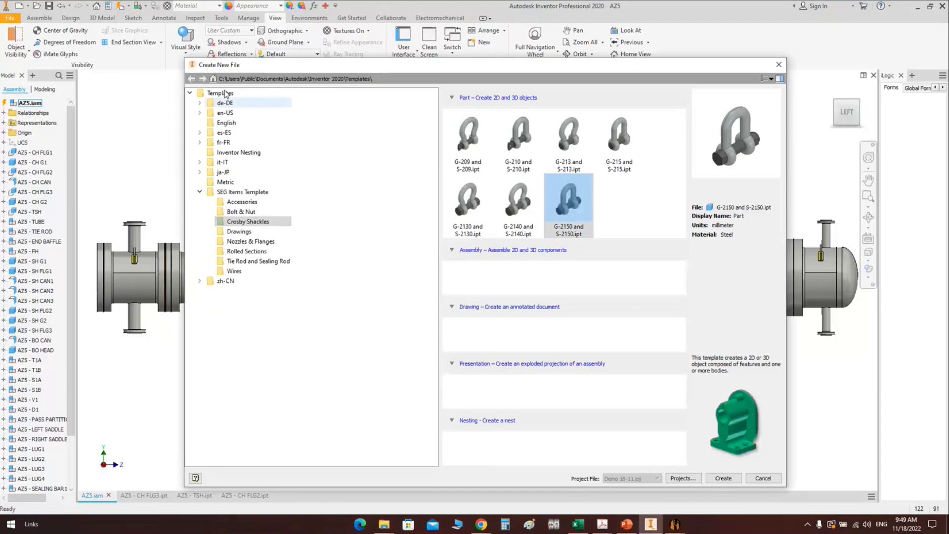
pyautogui.click(238, 192)
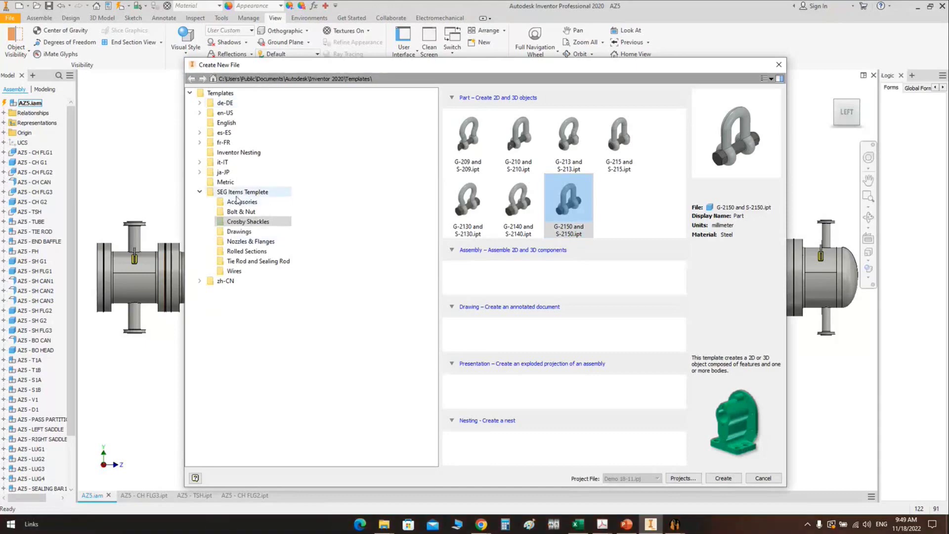
pyautogui.click(242, 202)
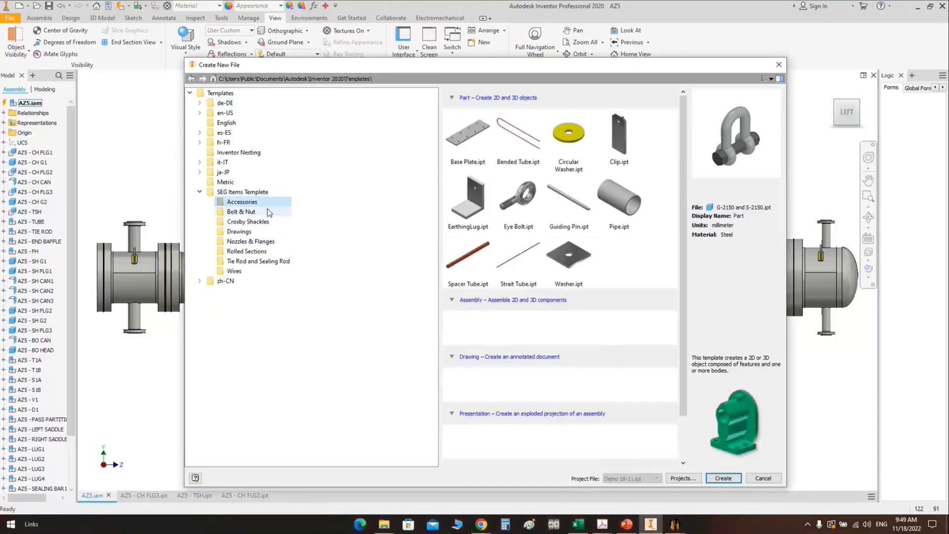
pyautogui.click(464, 258)
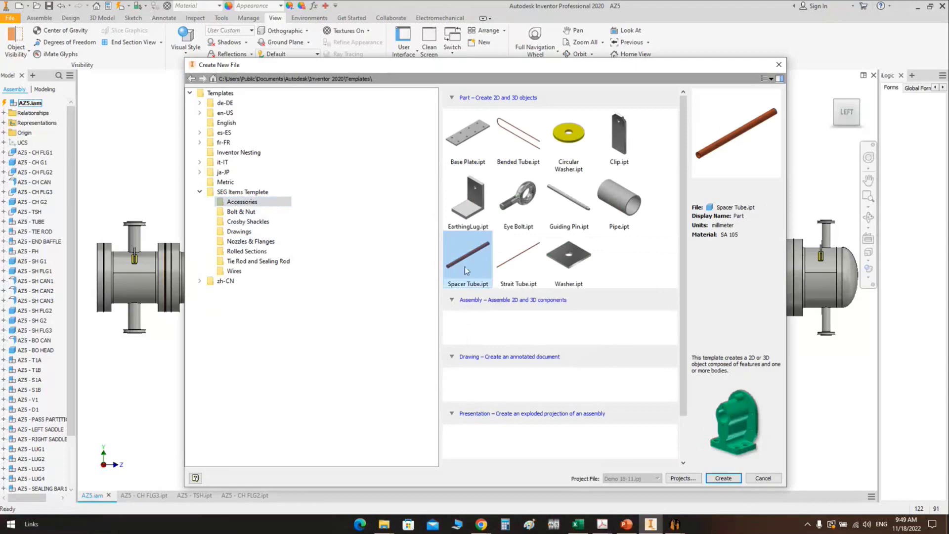
pyautogui.click(730, 482)
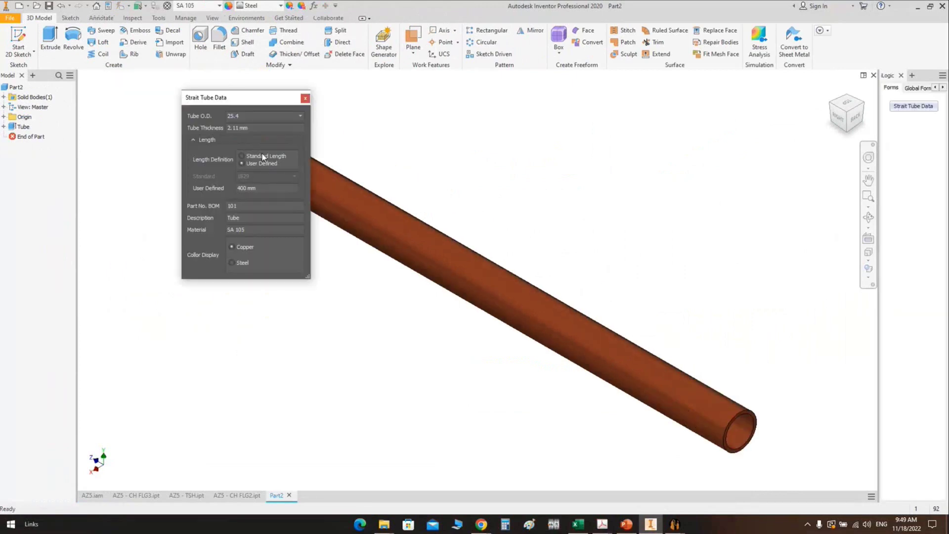
# Keep the tube outer diameter at 25.4 and close the Strait Tube Data dialog
pyautogui.click(247, 116)
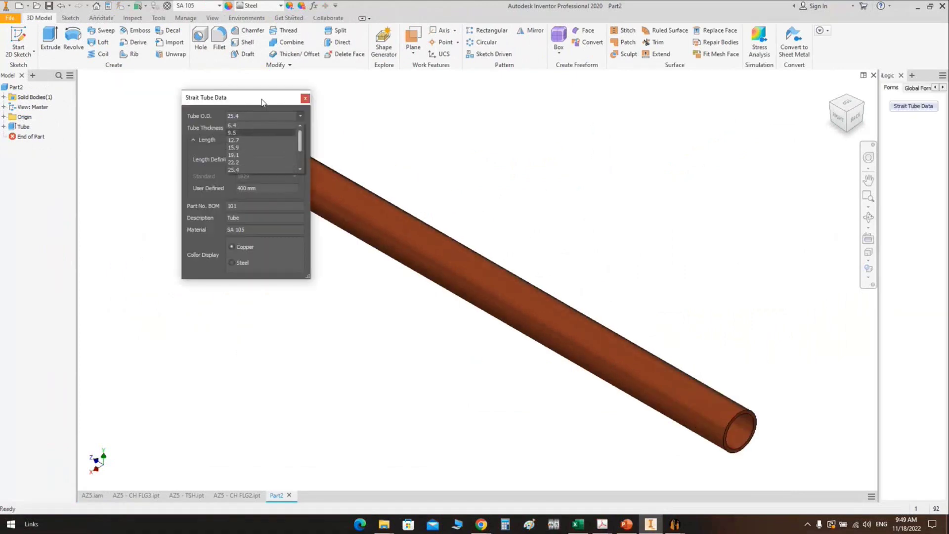
pyautogui.click(249, 143)
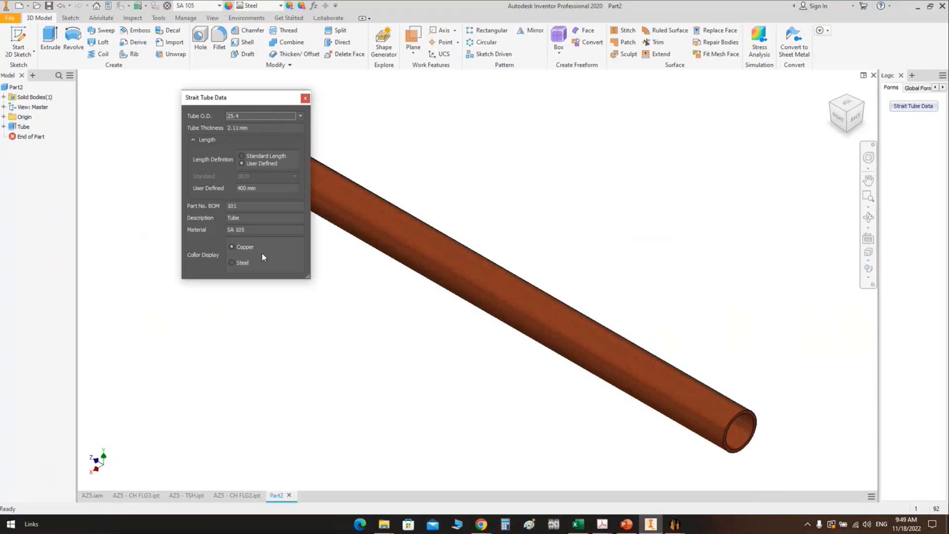
pyautogui.click(305, 97)
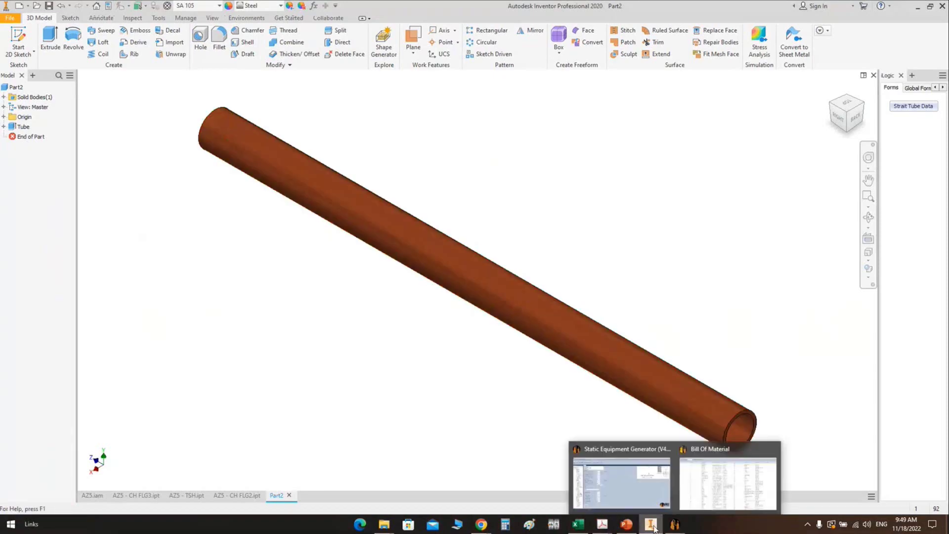
# Close the bill of material window and preview the Eye Bolt, Circular Washer and Base Plate templates
pyautogui.click(727, 482)
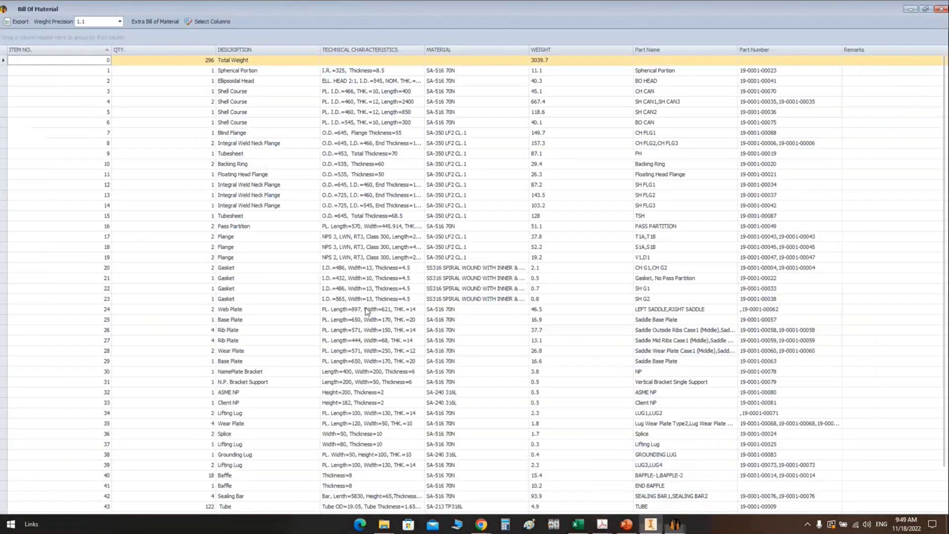
pyautogui.click(942, 11)
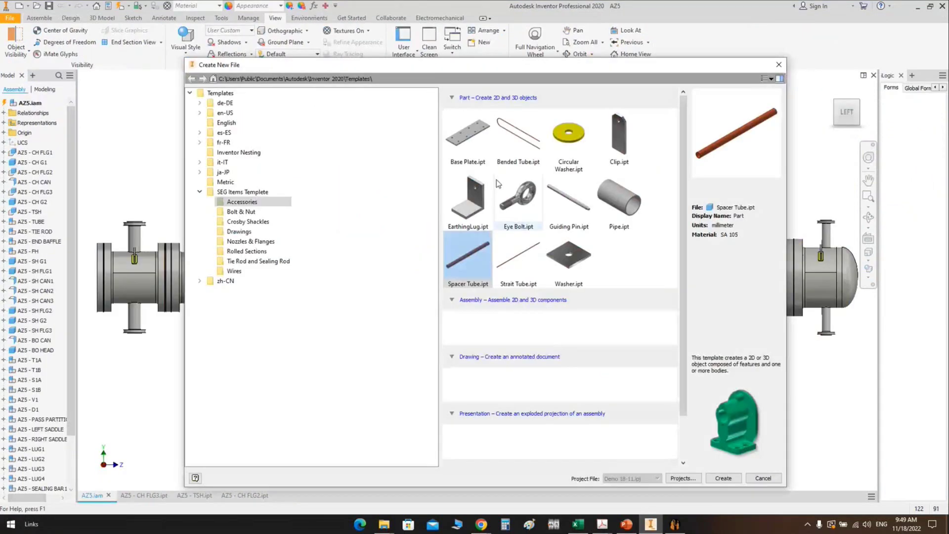
pyautogui.click(531, 194)
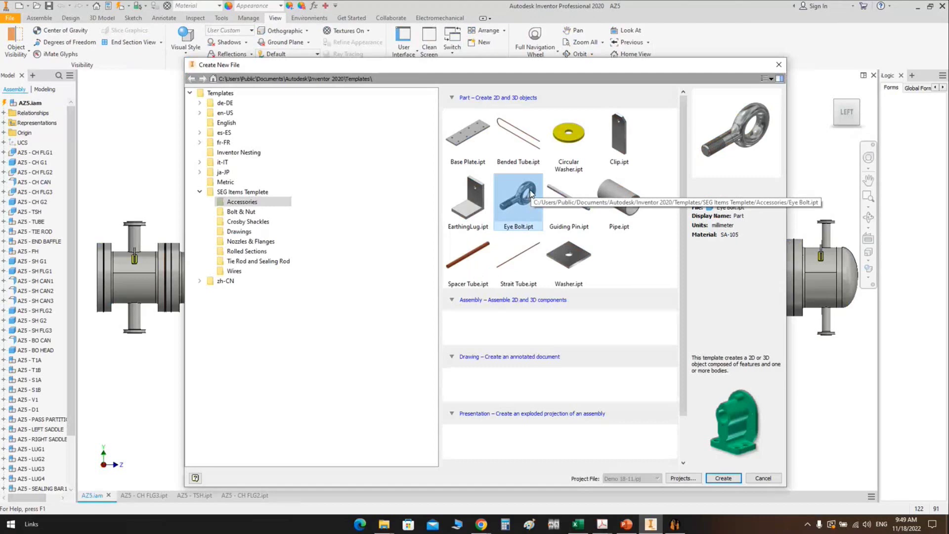
pyautogui.click(569, 136)
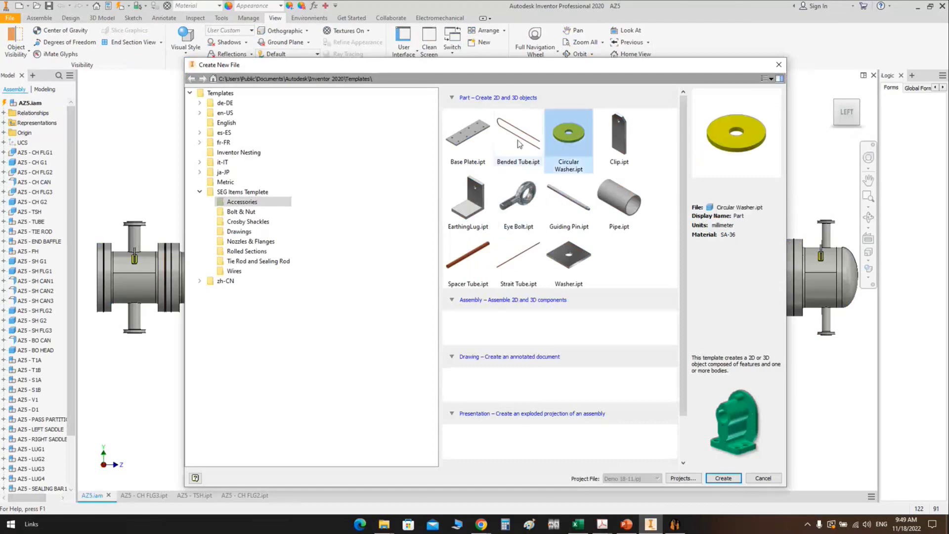
pyautogui.click(478, 154)
pyautogui.click(565, 141)
pyautogui.click(473, 140)
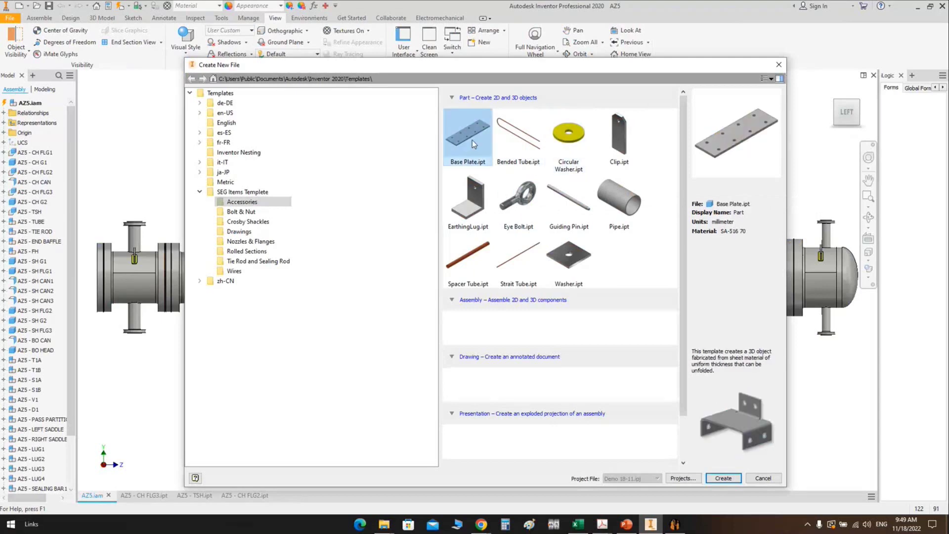
# Browse the Bolt & Nut templates: J Bolt, Bolt, U Bolt and Stud Bolt
pyautogui.click(241, 211)
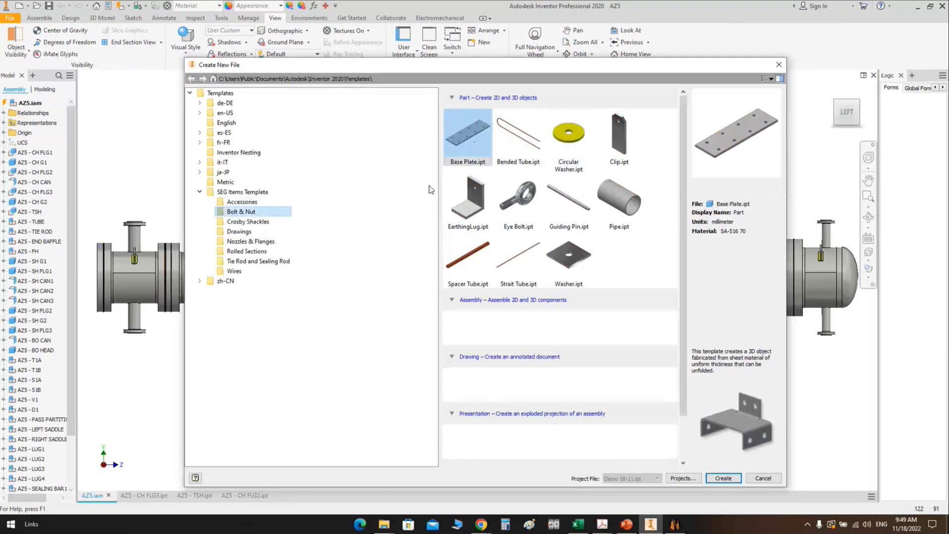
pyautogui.click(512, 142)
pyautogui.click(467, 134)
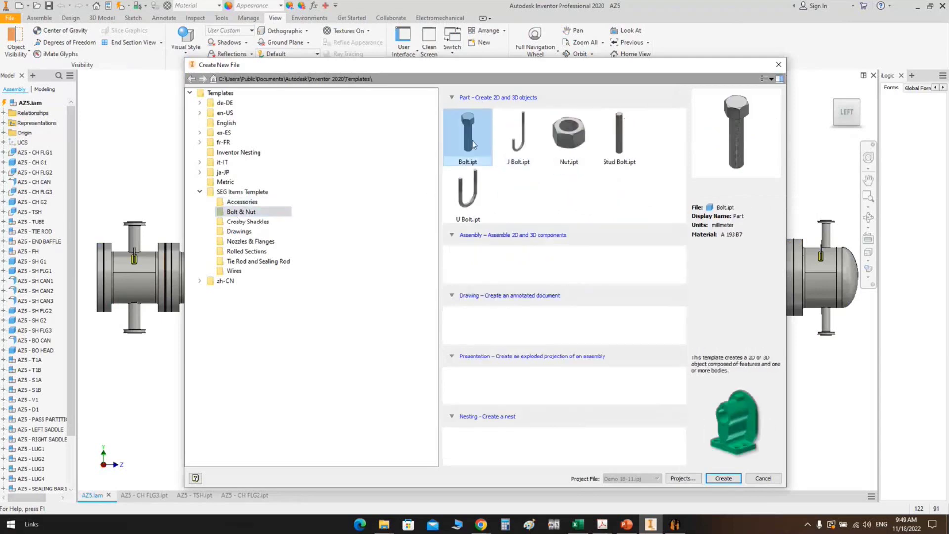
pyautogui.click(468, 190)
pyautogui.click(619, 133)
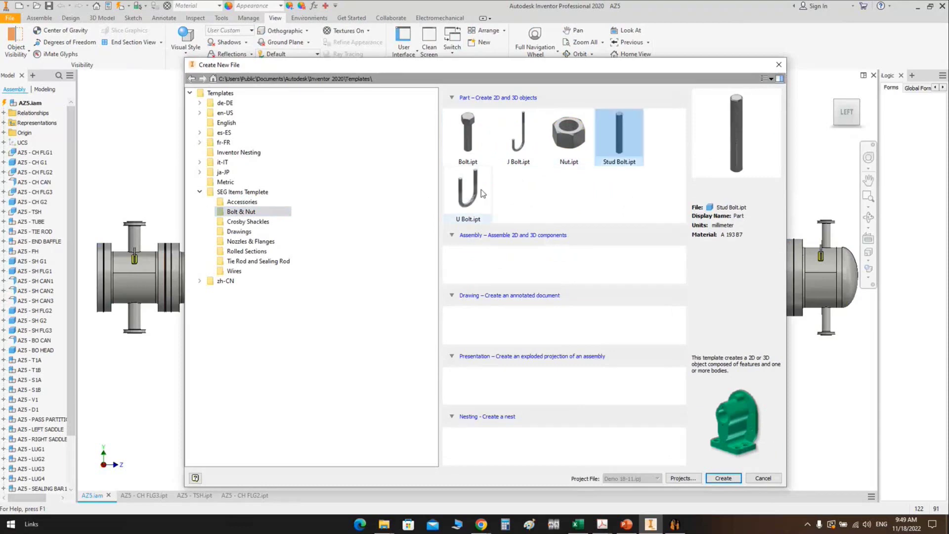
pyautogui.click(468, 190)
# Look through Crosby Shackles, Nozzles & Flanges, Rolled Sections, Tie Rod and Wires, then cancel
pyautogui.click(250, 222)
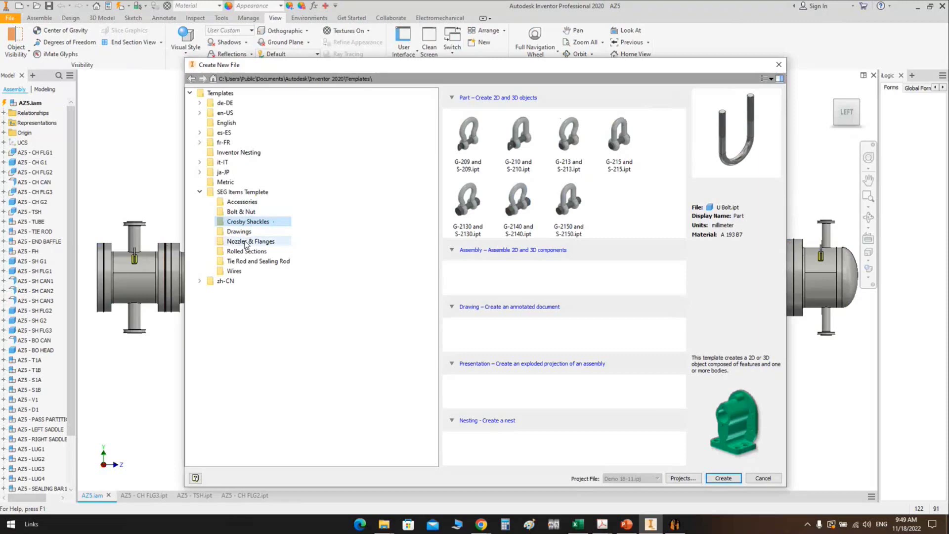
pyautogui.click(246, 242)
pyautogui.click(247, 251)
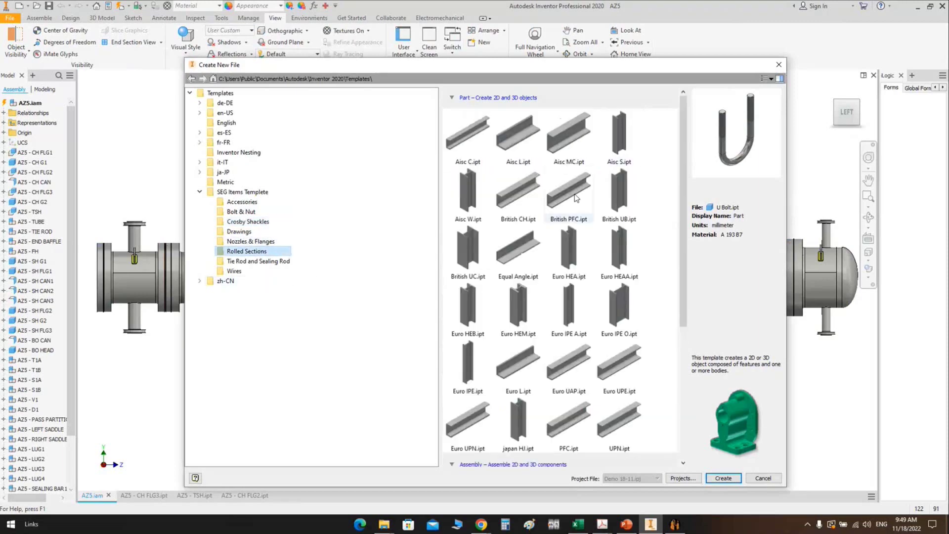
pyautogui.scroll(-3, 574, 193)
pyautogui.scroll(3, 559, 191)
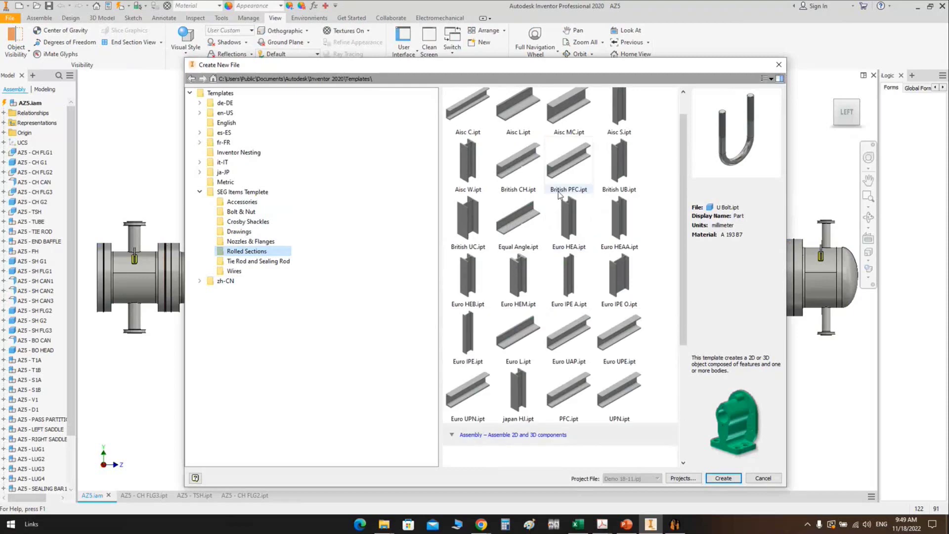
pyautogui.click(262, 262)
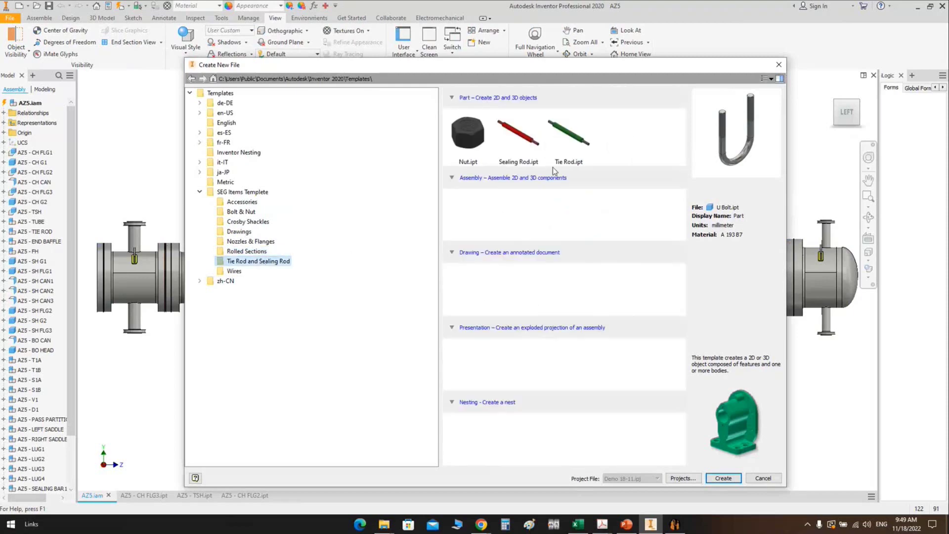
pyautogui.click(246, 270)
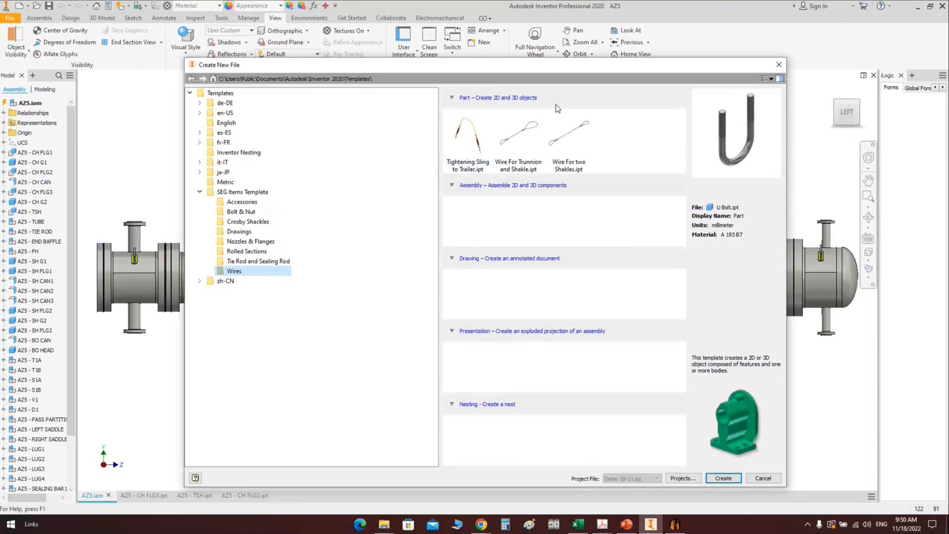
pyautogui.click(761, 480)
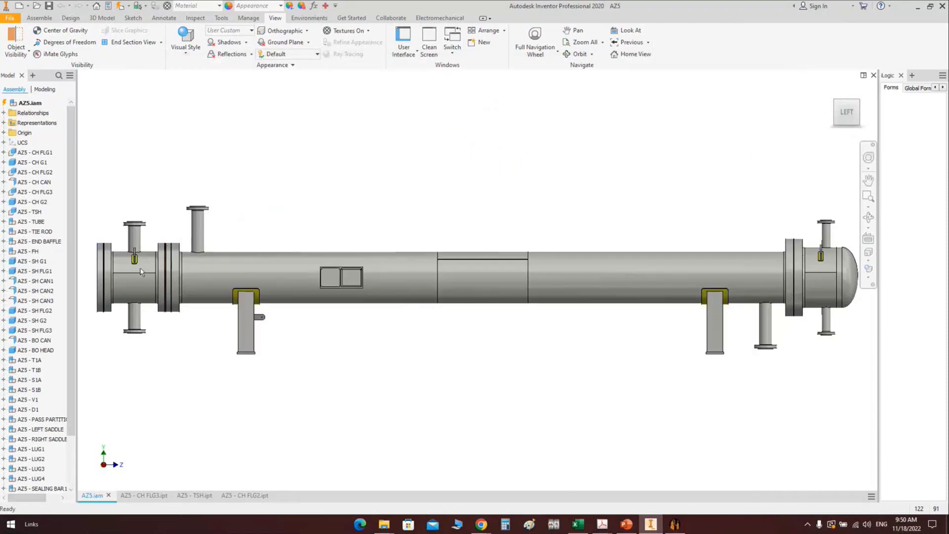
# Angle the exchanger view, then add a stud bolt named STUD1 in Static Equipment Generator
pyautogui.scroll(5, 494, 276)
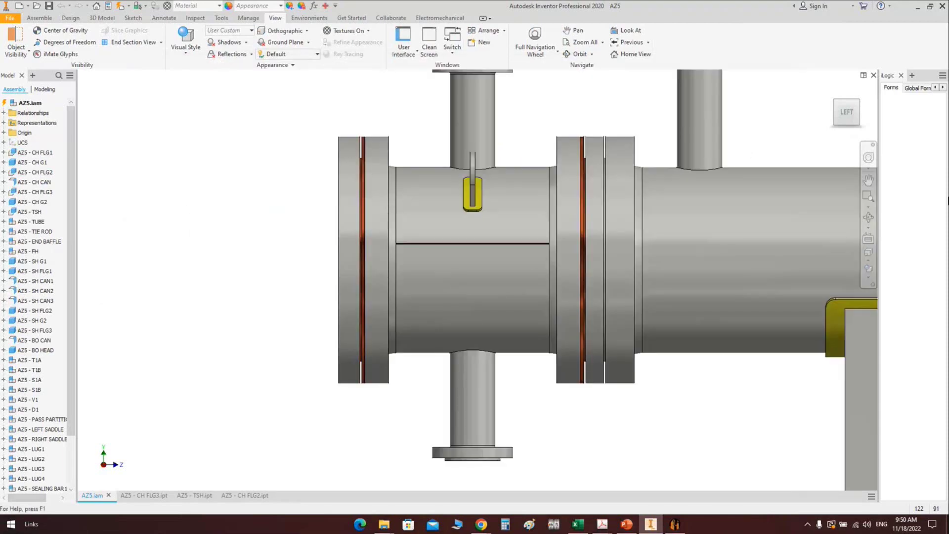
pyautogui.click(868, 217)
pyautogui.moveTo(573, 247); pyautogui.dragTo(499, 242)
pyautogui.press('Escape')
pyautogui.click(678, 526)
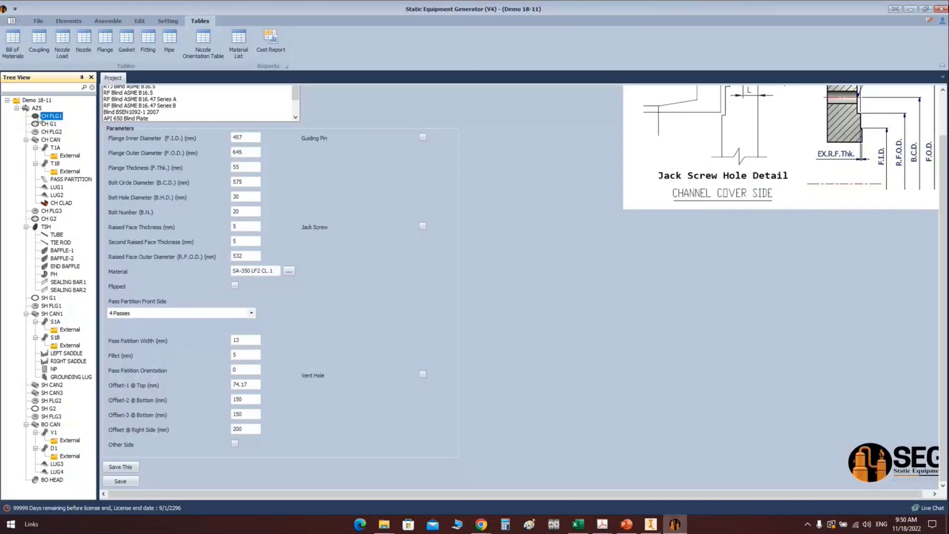
pyautogui.click(68, 21)
pyautogui.click(294, 42)
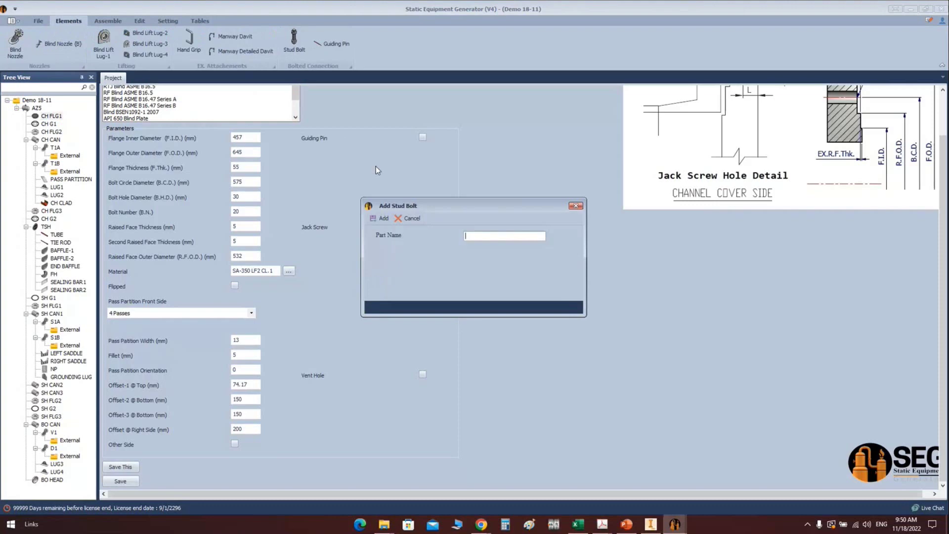
pyautogui.write('STUD1')
pyautogui.press('Return')
# Set STUD1 to UNC nuts with bolt size 1 1/8
pyautogui.click(59, 123)
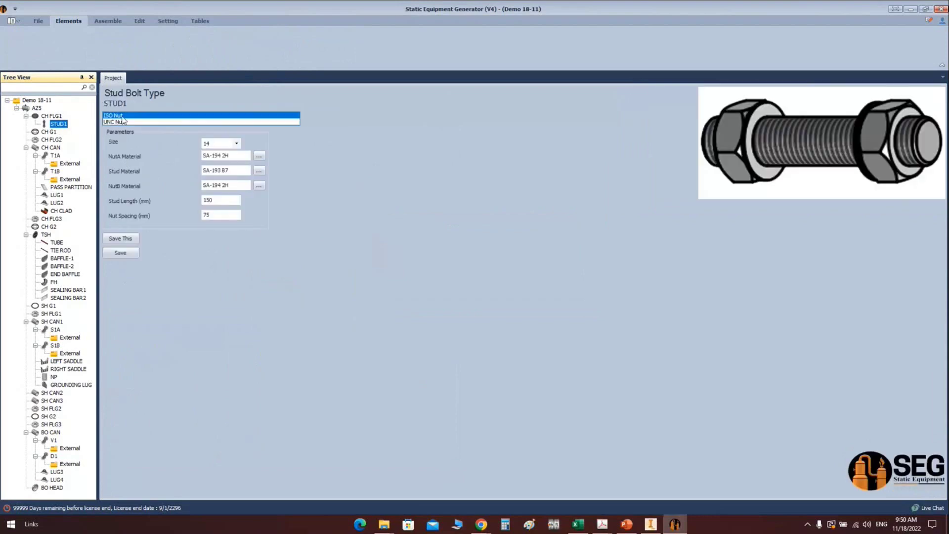
pyautogui.click(148, 121)
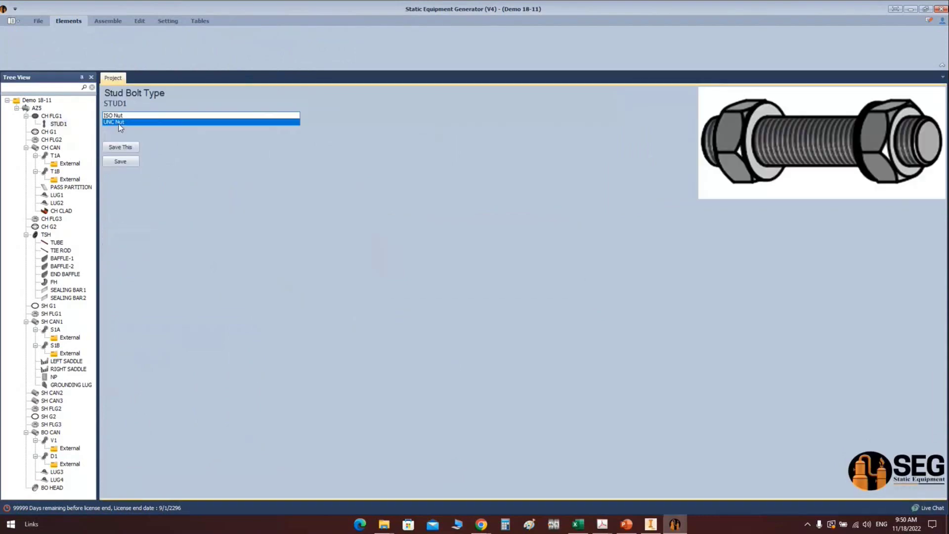
pyautogui.click(220, 143)
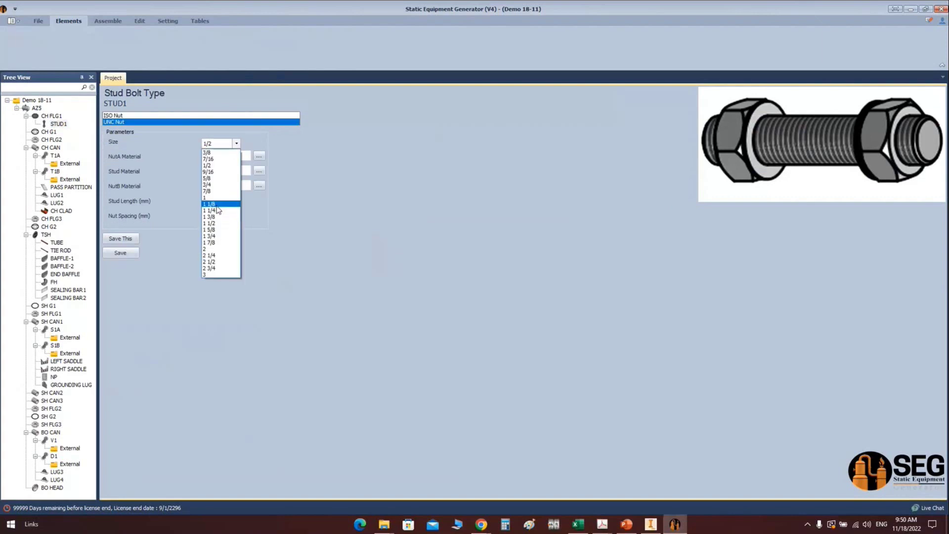
pyautogui.click(216, 205)
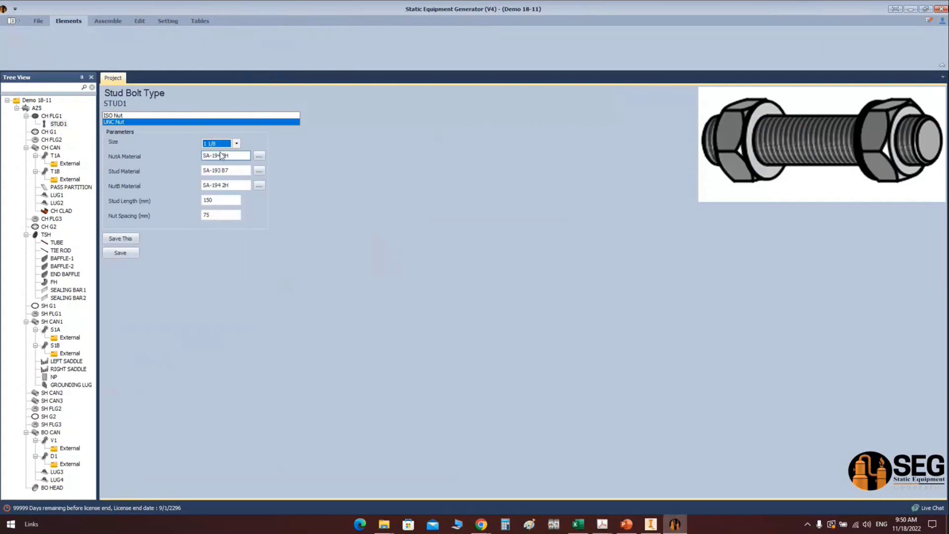
# Change both NutA and NutB materials from grade 2H to SA-194 7M
pyautogui.click(229, 155)
pyautogui.doubleClick(240, 157)
pyautogui.write('7M')
pyautogui.click(248, 187)
pyautogui.doubleClick(248, 186)
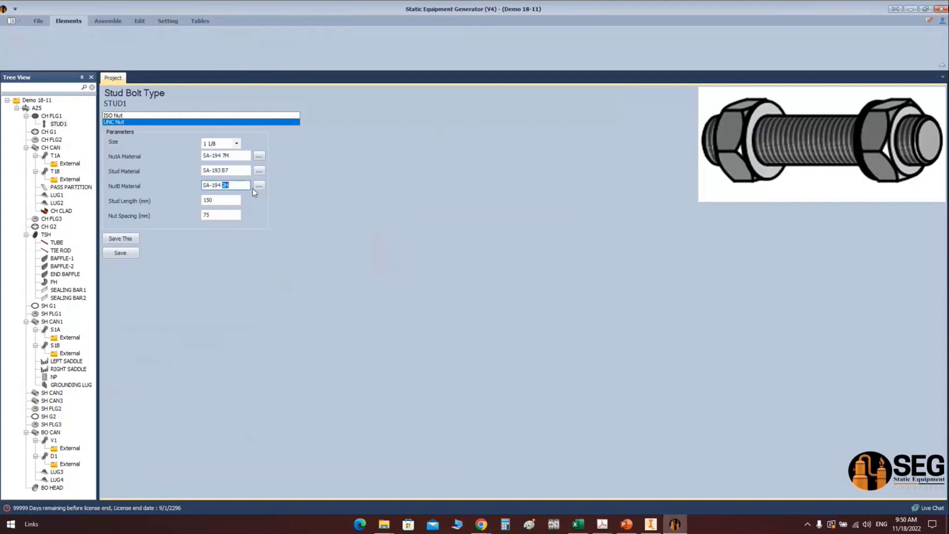
pyautogui.write('7M')
# Copy SA-320 L7M from cell A7 of the Material spreadsheet into STUD1's stud material
pyautogui.click(578, 524)
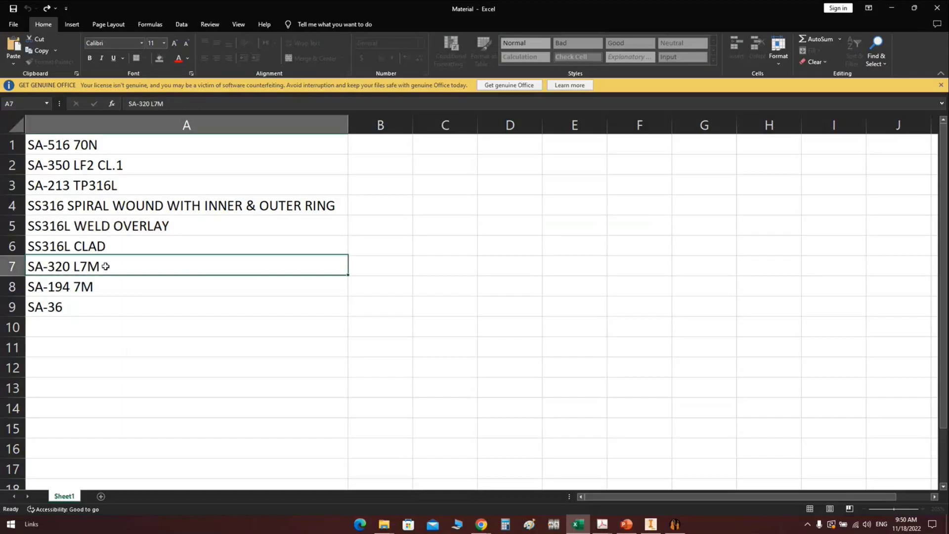
pyautogui.doubleClick(123, 271)
pyautogui.press('Home')
pyautogui.hotkey('shift', 'End')
pyautogui.hotkey('ctrl', 'c')
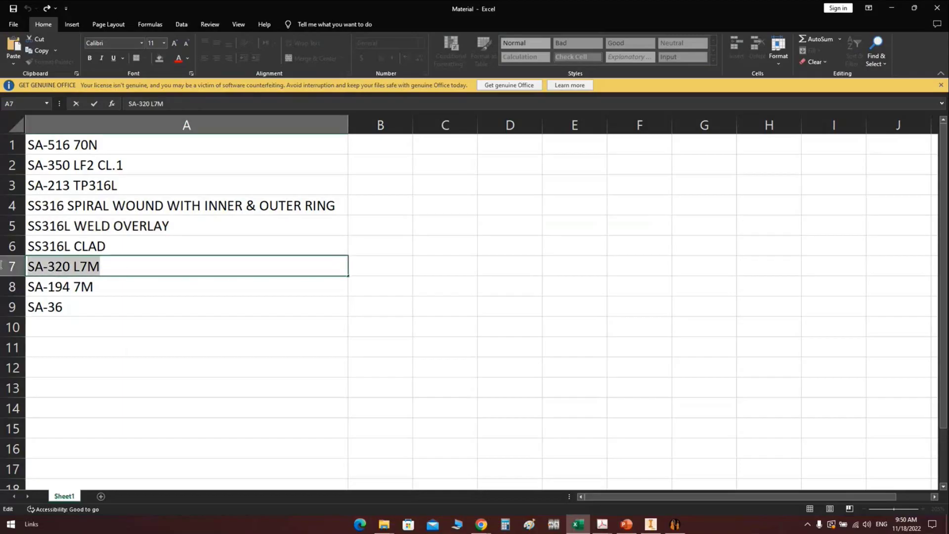
pyautogui.click(675, 525)
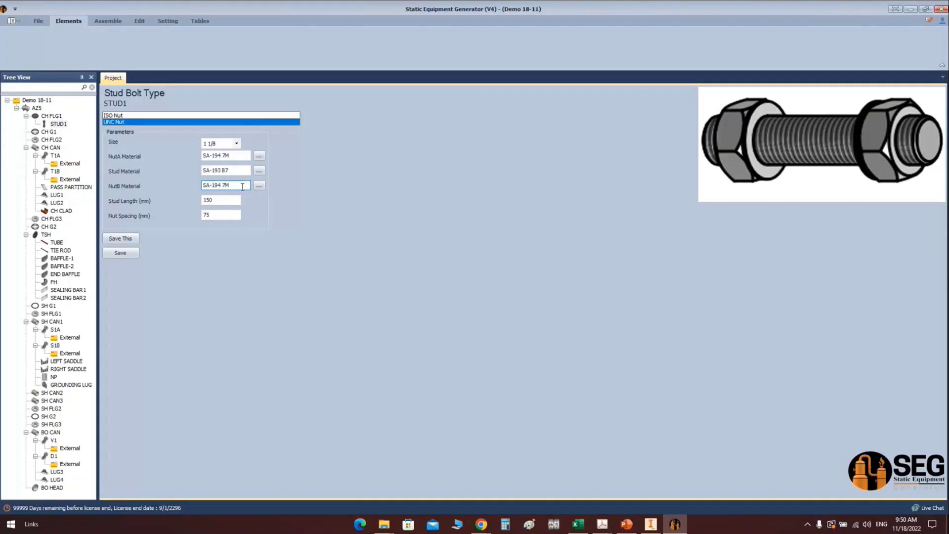
pyautogui.hotkey('shift', 'Tab')
pyautogui.hotkey('ctrl', 'v')
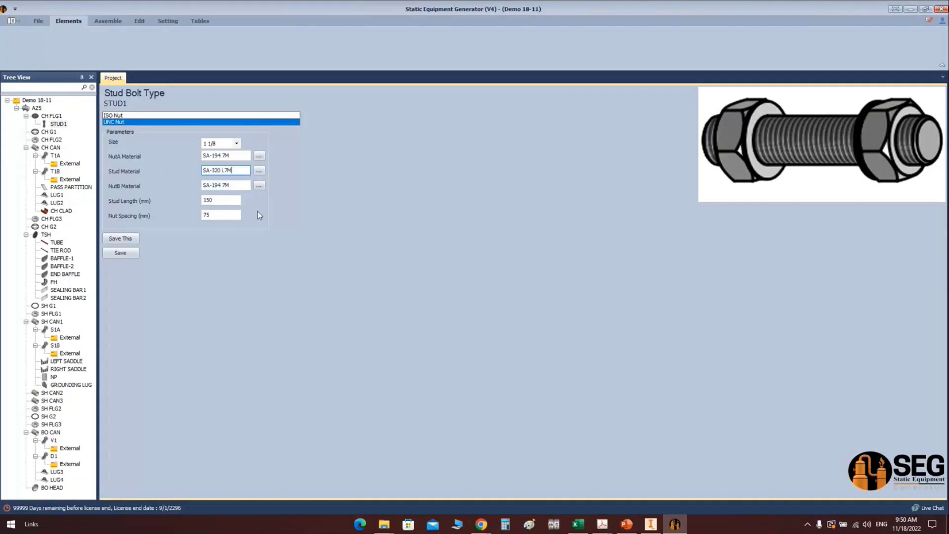
pyautogui.click(229, 215)
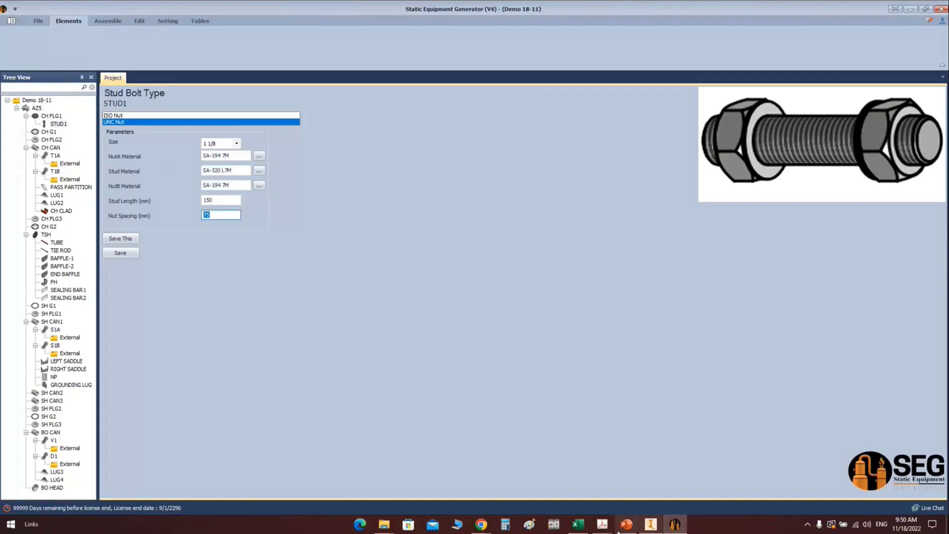
pyautogui.click(650, 524)
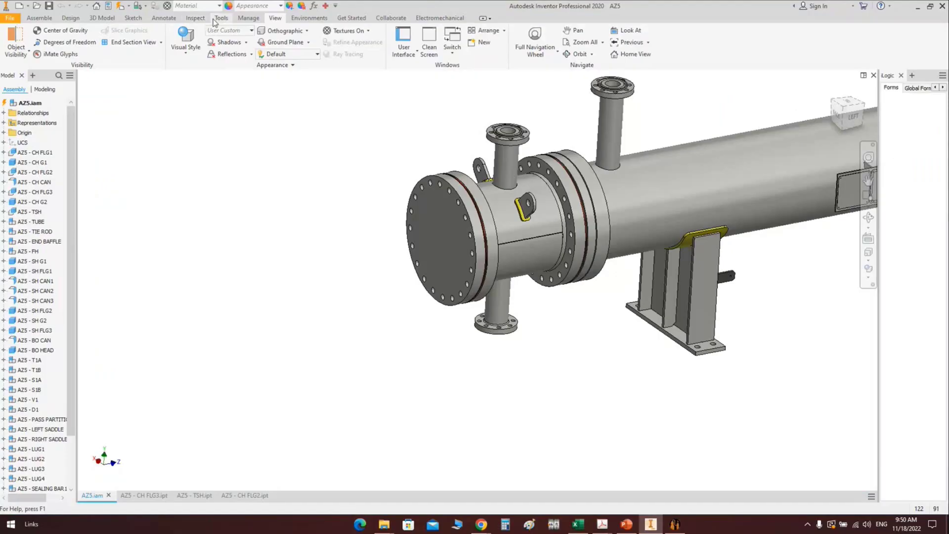
# Measure the distance from the blind flange's outer face to the flange rim edge
pyautogui.click(221, 18)
pyautogui.press('m')
pyautogui.scroll(2, 379, 165)
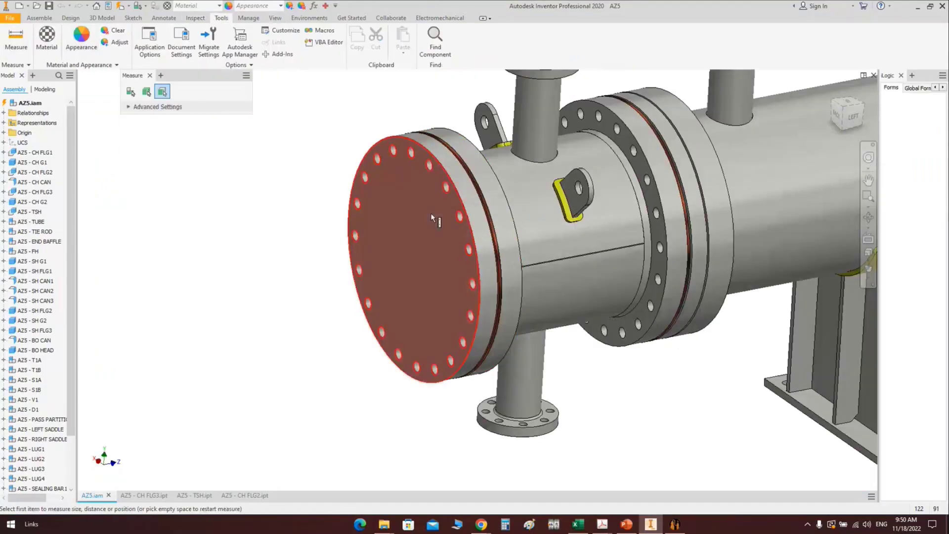
pyautogui.click(431, 213)
pyautogui.click(514, 247)
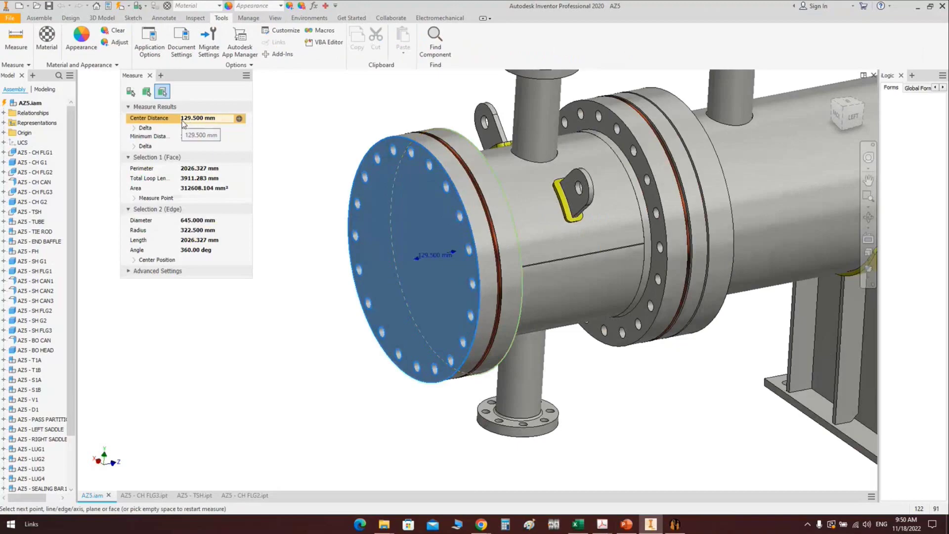
# Save STUD1 with 129.5 mm nut spacing and 180 mm stud length, then end the measurement
pyautogui.click(674, 523)
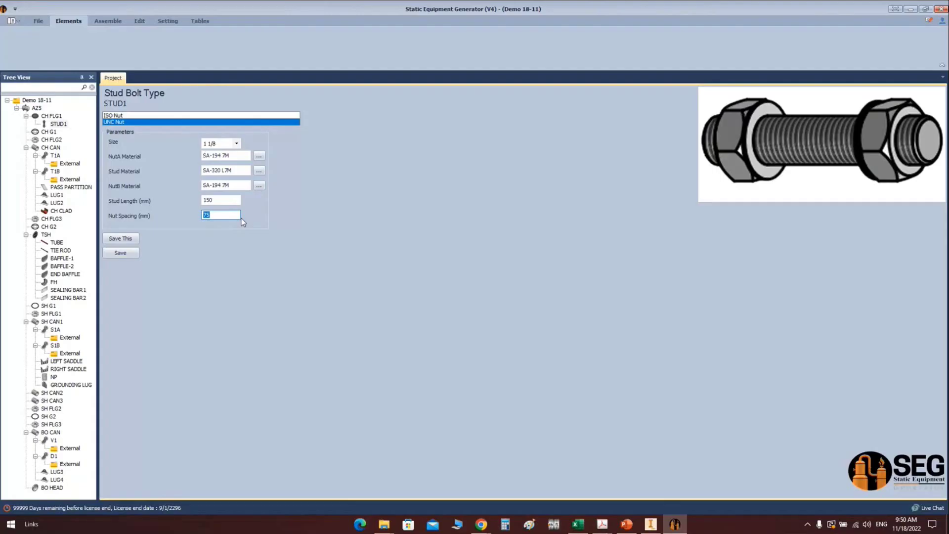
pyautogui.write('129.5')
pyautogui.hotkey('shift', 'Tab')
pyautogui.write('180')
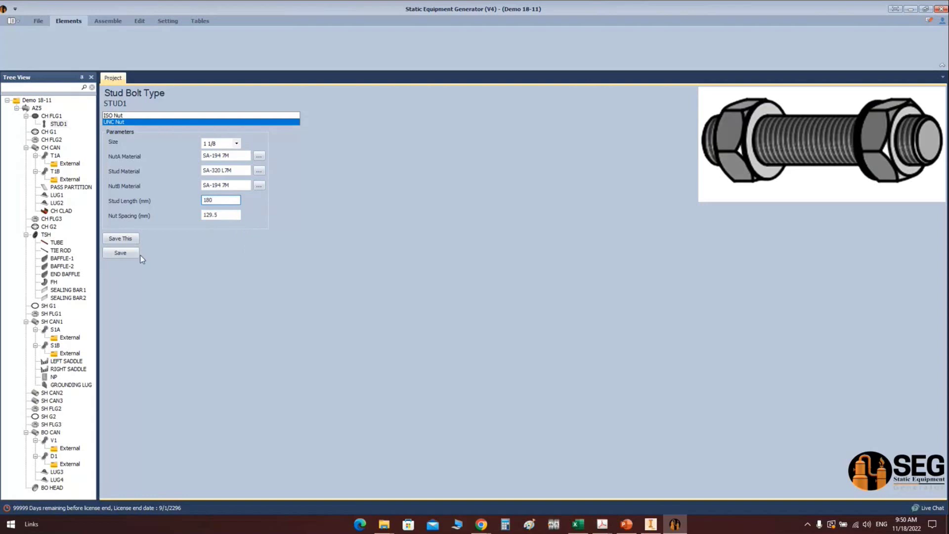
pyautogui.click(123, 253)
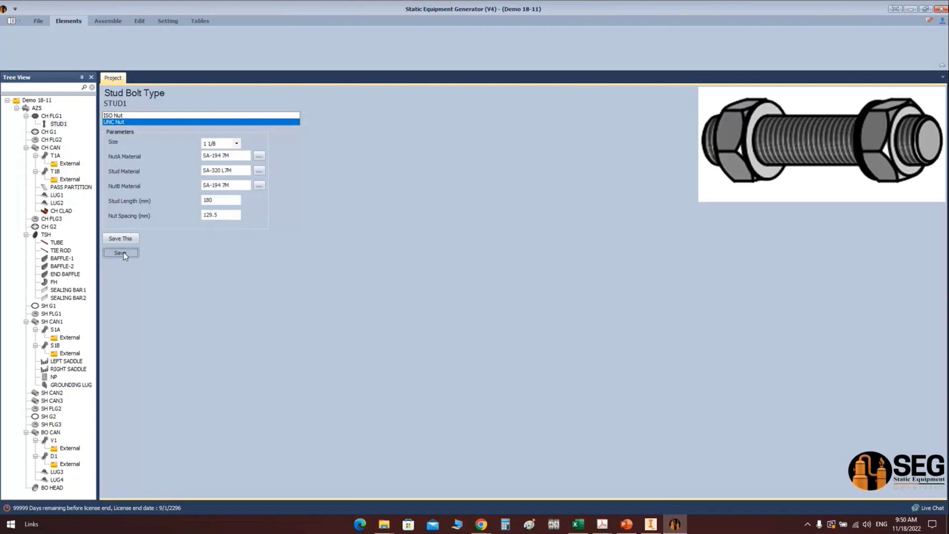
pyautogui.click(650, 523)
pyautogui.press('Escape')
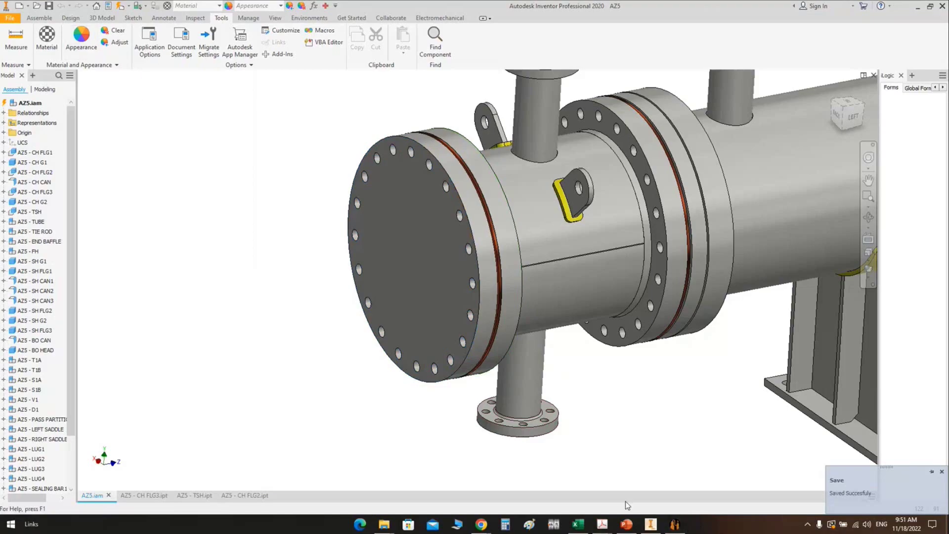
pyautogui.click(674, 524)
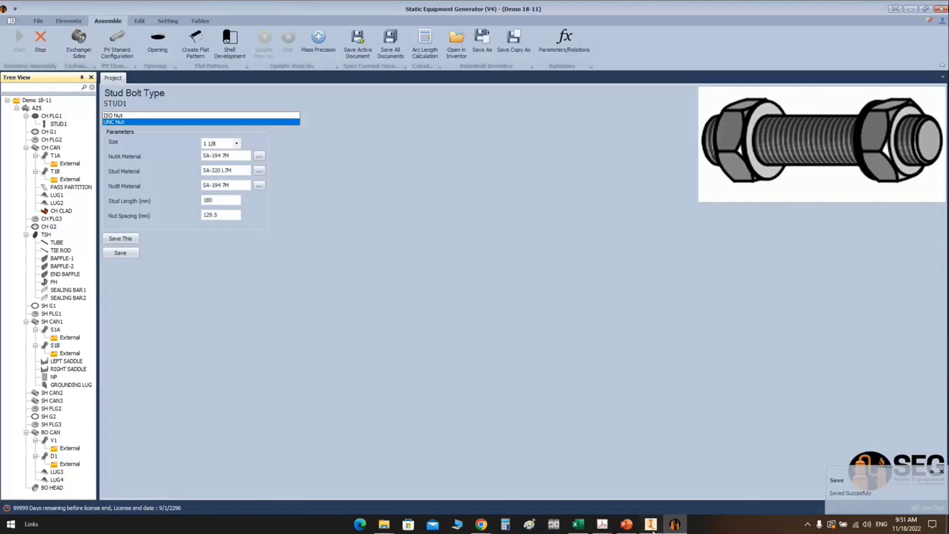
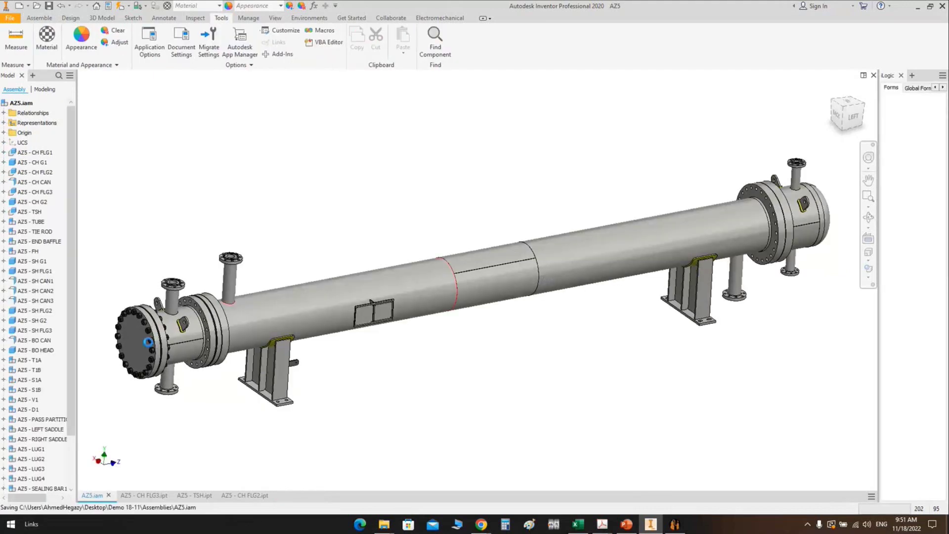
# Zoom into the bolted left channel flange, then bring up STUD1's settings in the generator
pyautogui.scroll(10, 148, 342)
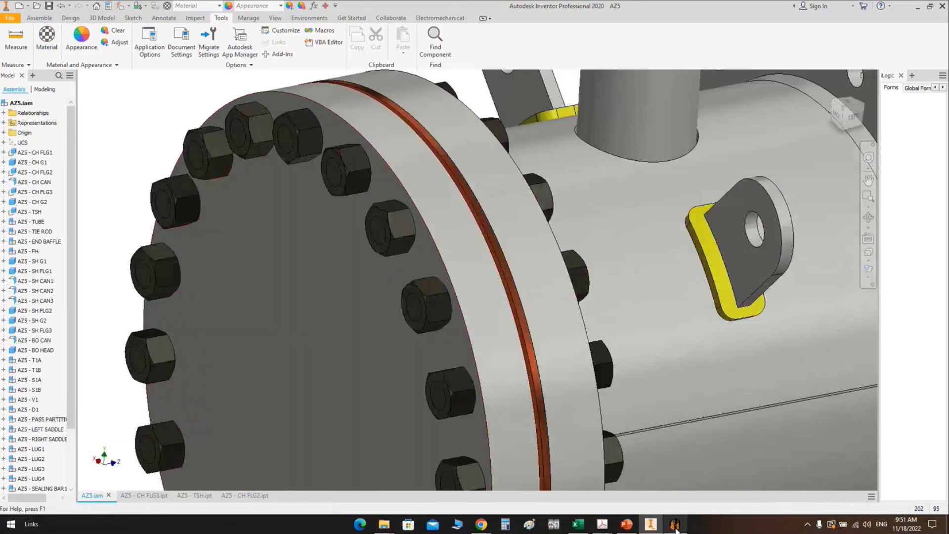
pyautogui.click(675, 525)
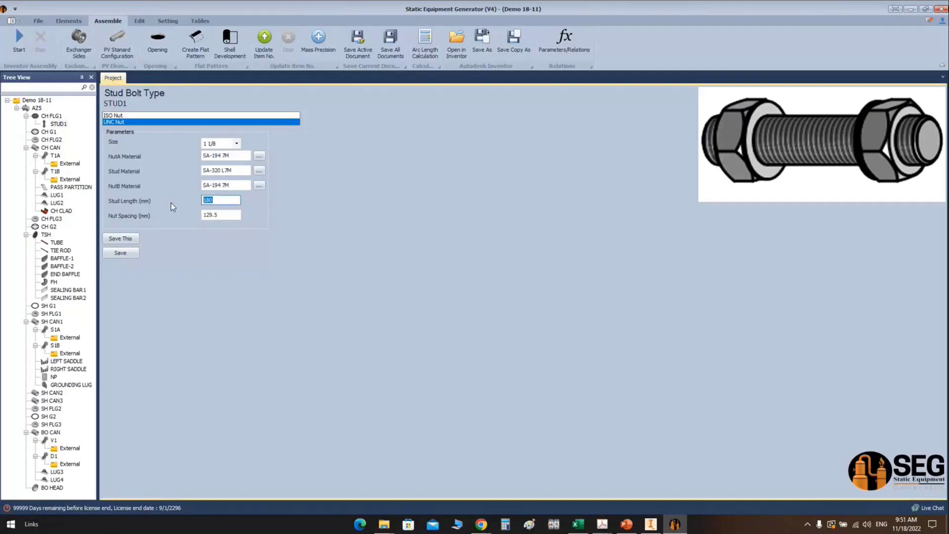
# Set STUD1's stud length to 200 mm, save it, and select the CH FLG3 flange
pyautogui.write('200')
pyautogui.click(125, 256)
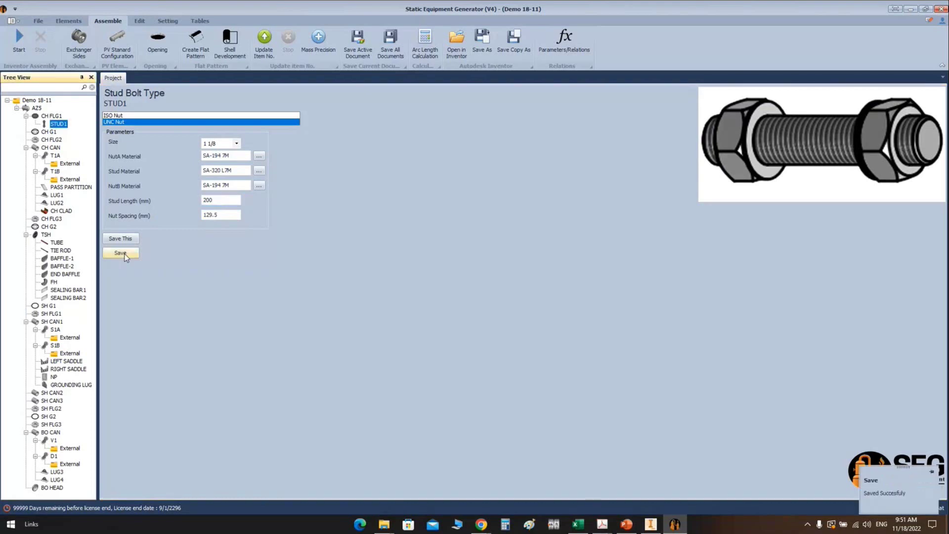
pyautogui.click(50, 220)
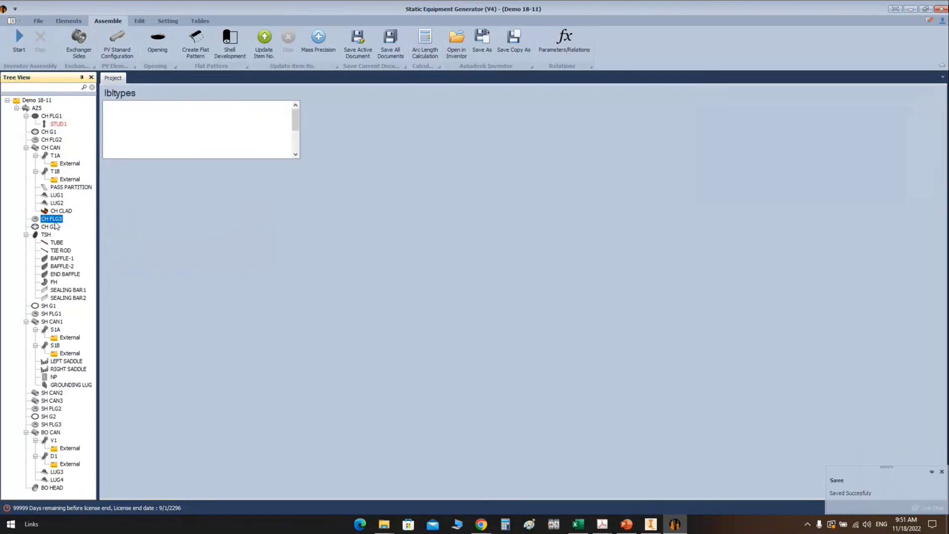
# Select CH FLG3 in Inventor, orbit to inspect its underside, then restore the side view
pyautogui.click(652, 526)
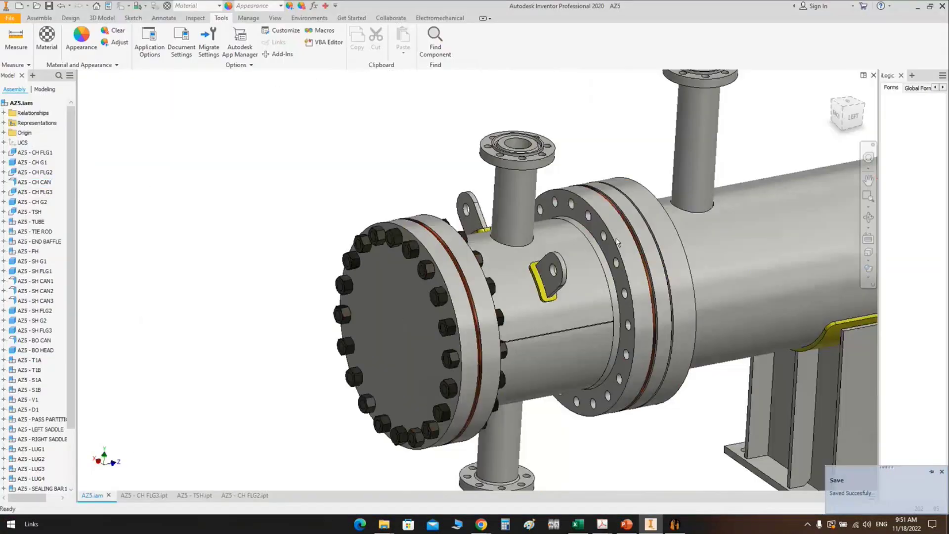
pyautogui.click(616, 243)
pyautogui.keyDown('shift'); pyautogui.moveTo(617, 243); pyautogui.dragTo(489, 251, button='middle'); pyautogui.keyUp('shift')
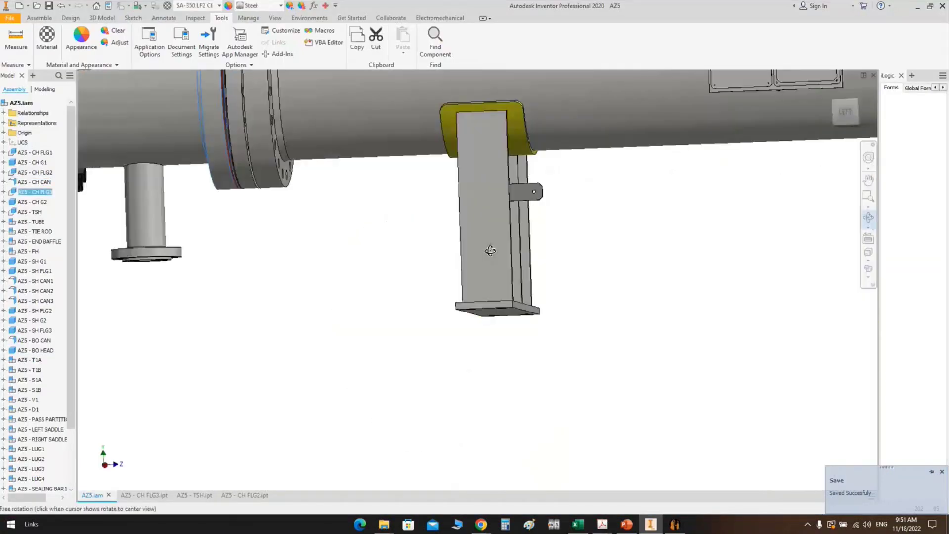
pyautogui.press('F5')
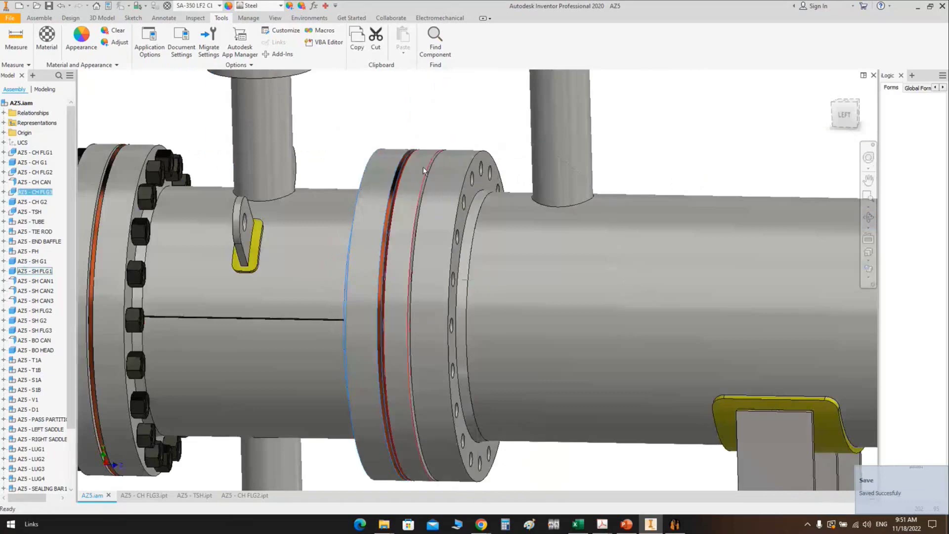
pyautogui.click(675, 525)
# Add a new stud bolt named STUD2 under CH FLG3
pyautogui.click(84, 39)
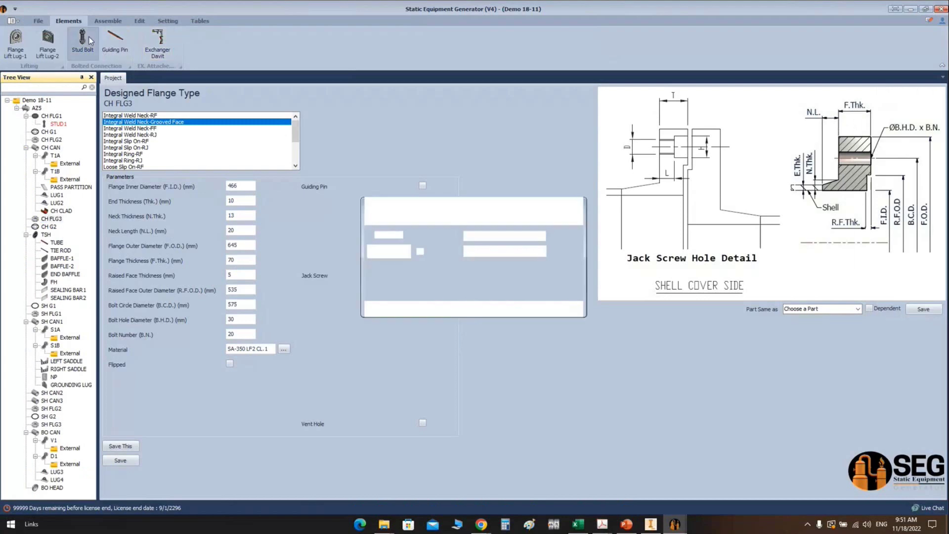
pyautogui.write('STUD2')
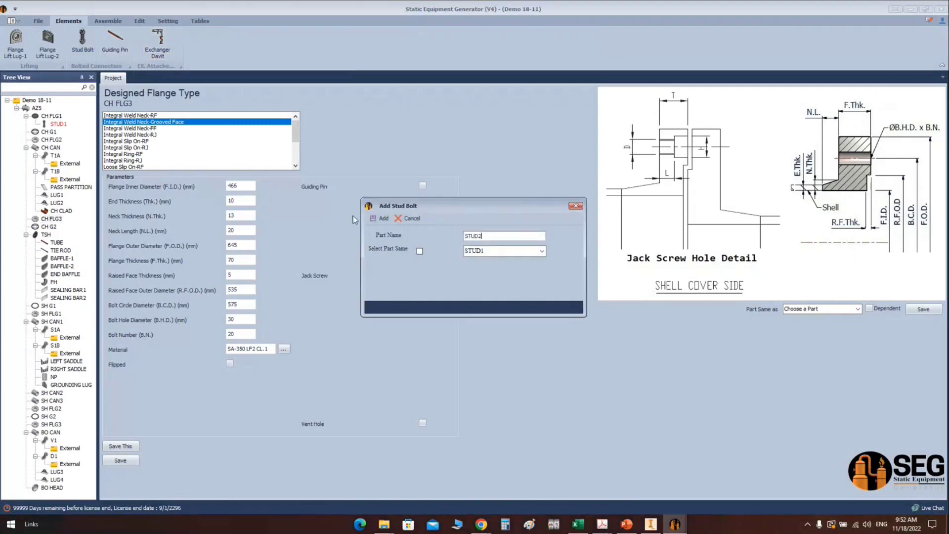
pyautogui.click(372, 218)
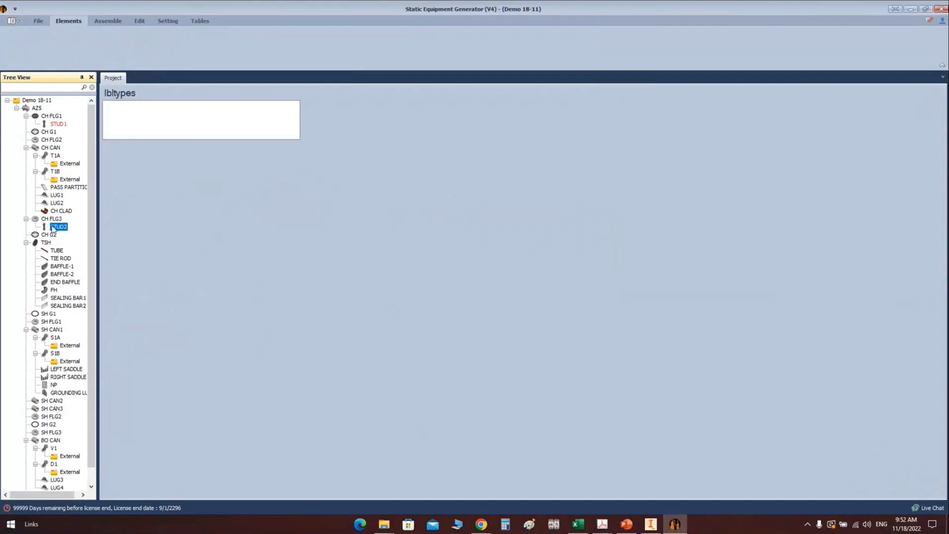
# Set STUD2 to size 1 1/8 with SA-194 7M nuts and SA-320 L7M stud material
pyautogui.click(236, 144)
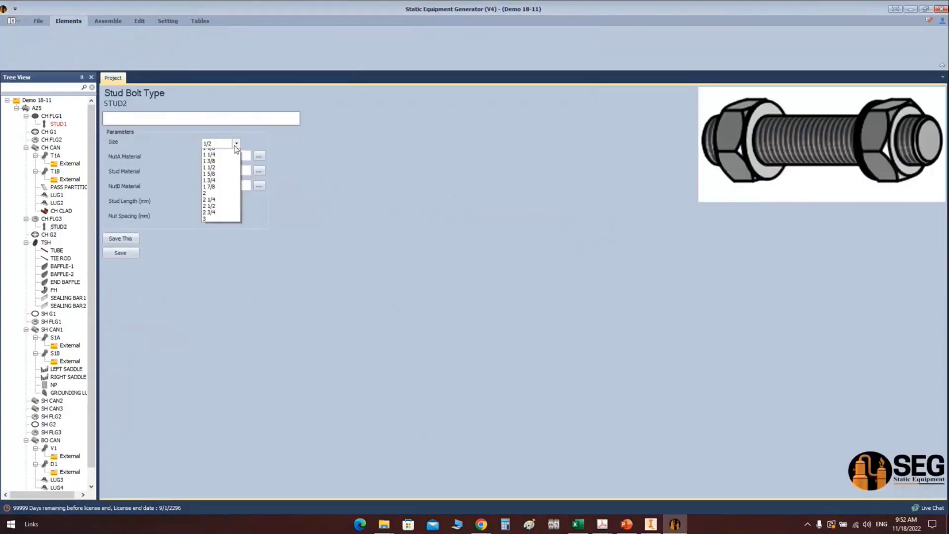
pyautogui.click(213, 218)
pyautogui.moveTo(207, 200); pyautogui.dragTo(220, 208)
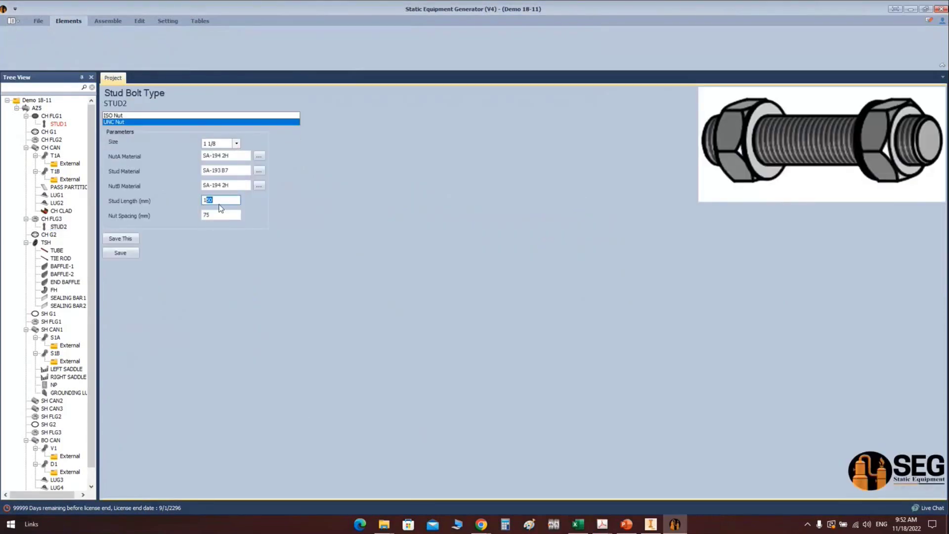
pyautogui.moveTo(221, 156); pyautogui.dragTo(235, 157)
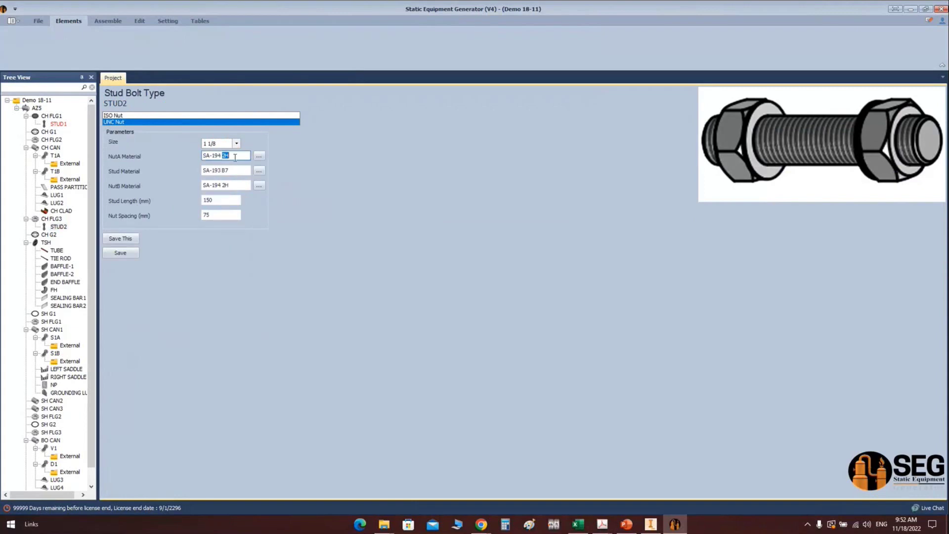
pyautogui.write('7M')
pyautogui.moveTo(230, 184); pyautogui.dragTo(222, 184)
pyautogui.press('BackSpace')
pyautogui.write('7M')
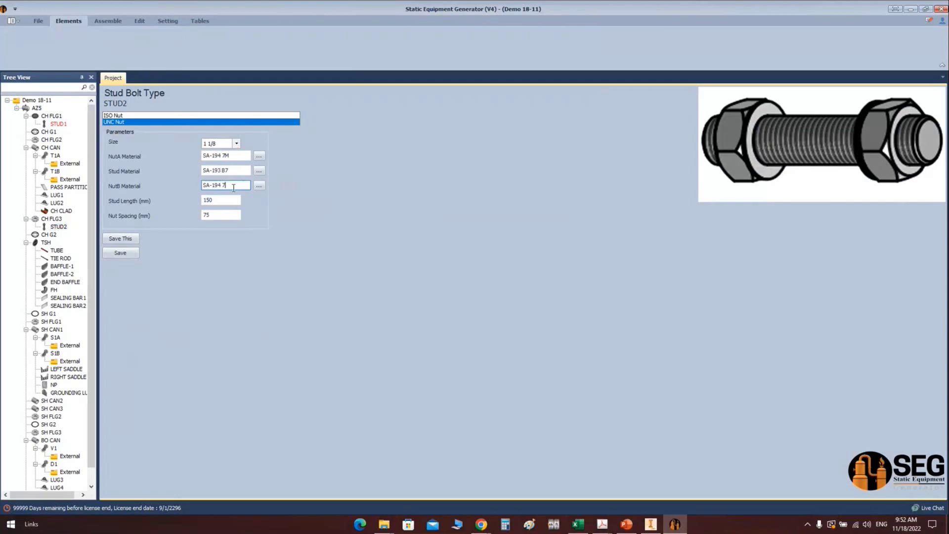
pyautogui.hotkey('shift', 'Tab')
pyautogui.write('SA-320 L7M')
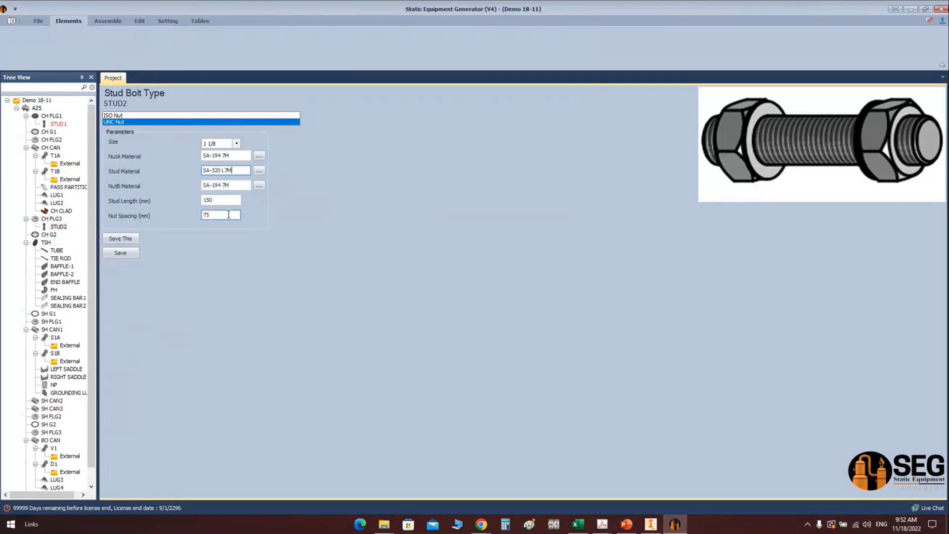
# Measure the 202.5 mm nut spacing on the flange in Inventor
pyautogui.click(649, 525)
pyautogui.click(460, 222)
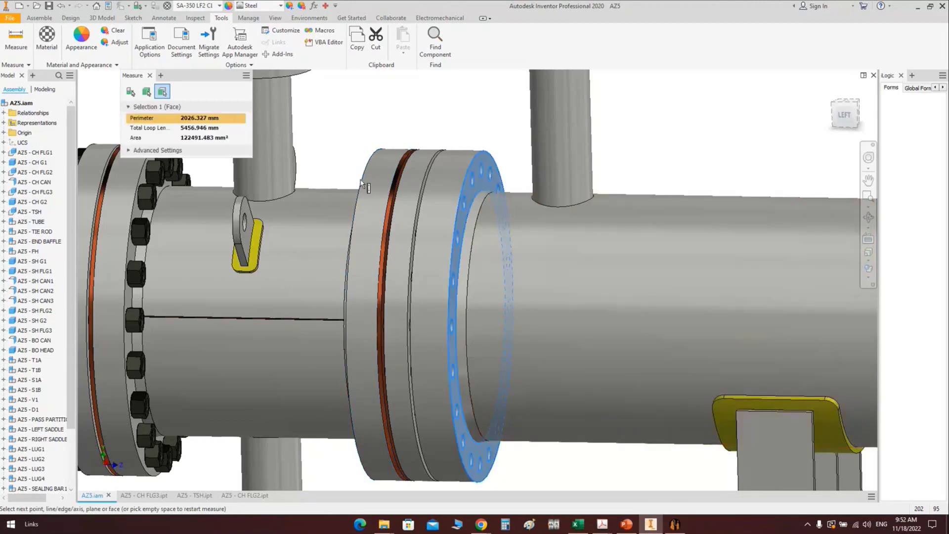
pyautogui.click(362, 184)
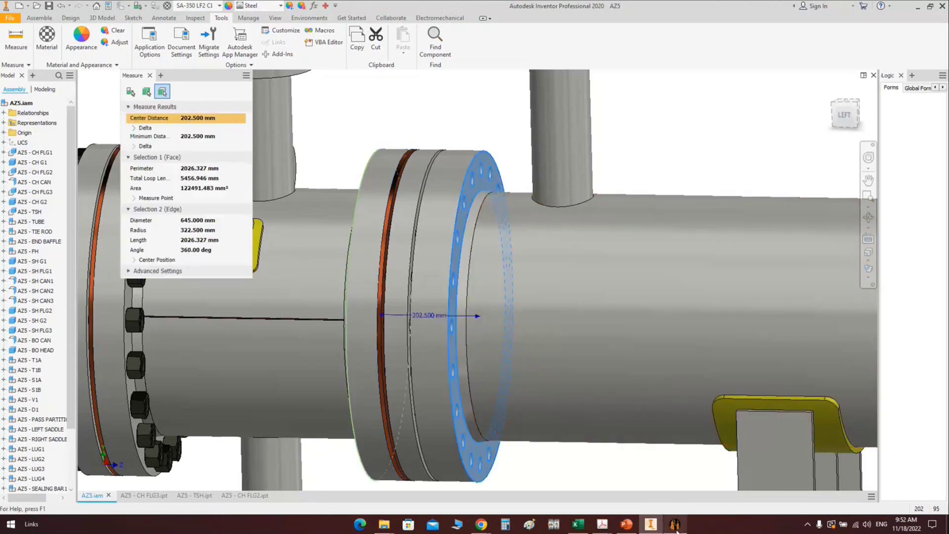
pyautogui.click(675, 525)
# Enter 202.5 mm nut spacing and 280 mm stud length for STUD2, save, and start assembly
pyautogui.write('20')
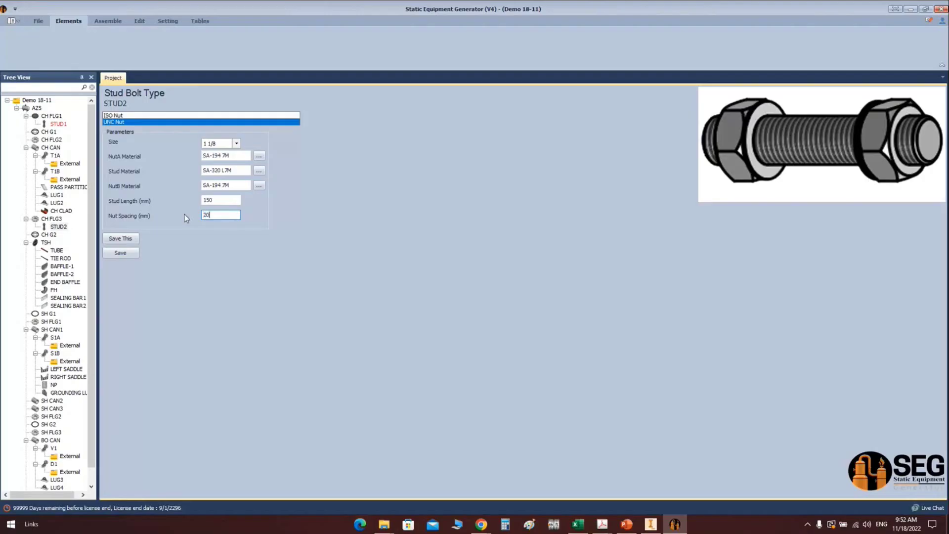
pyautogui.write('2.5')
pyautogui.hotkey('shift', 'Tab')
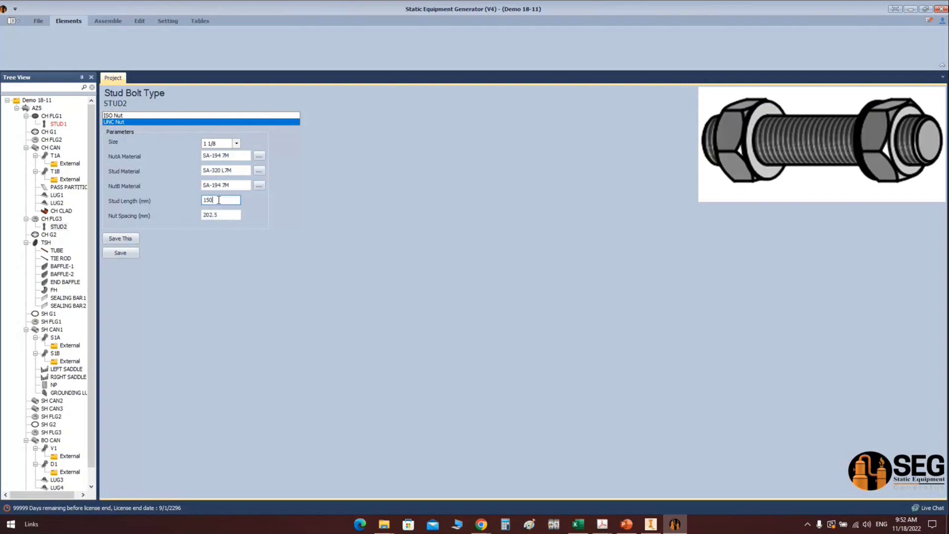
pyautogui.write('280')
pyautogui.click(124, 255)
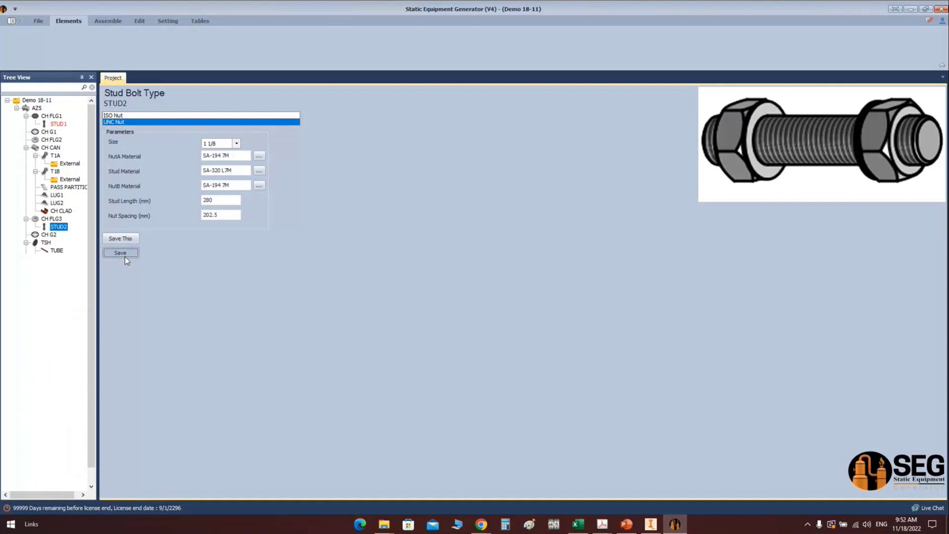
pyautogui.click(107, 22)
pyautogui.click(17, 44)
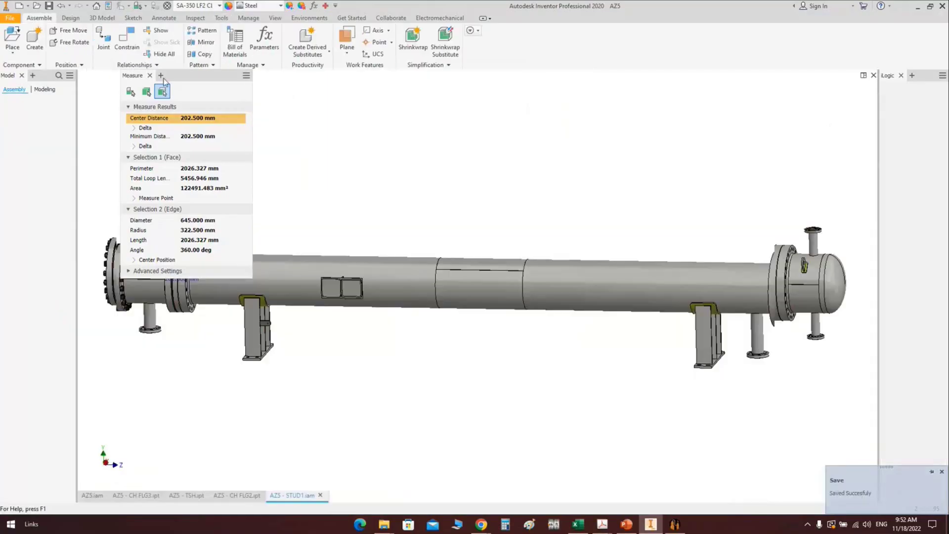
# Close the measurement, orbit to confirm studs on both channel flanges, and select SH FLG2
pyautogui.click(150, 76)
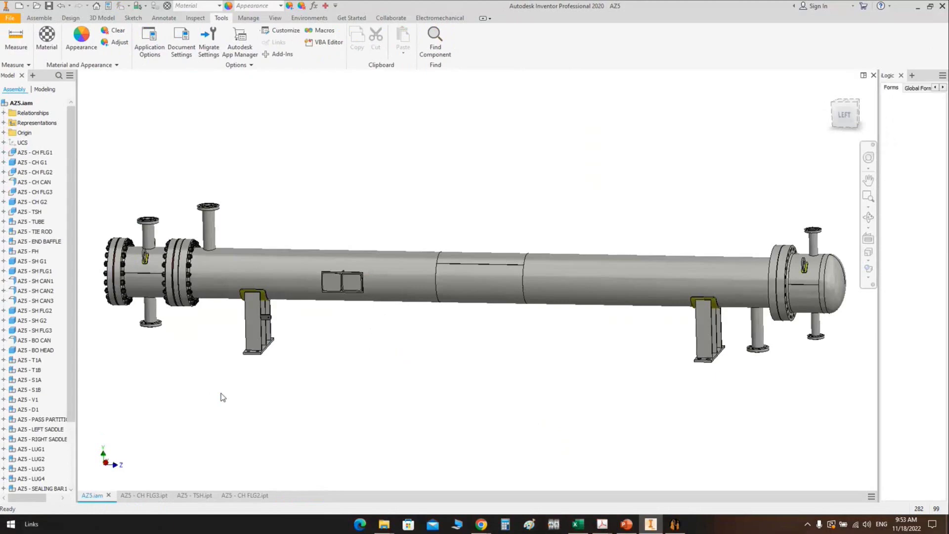
pyautogui.scroll(-5, 177, 267)
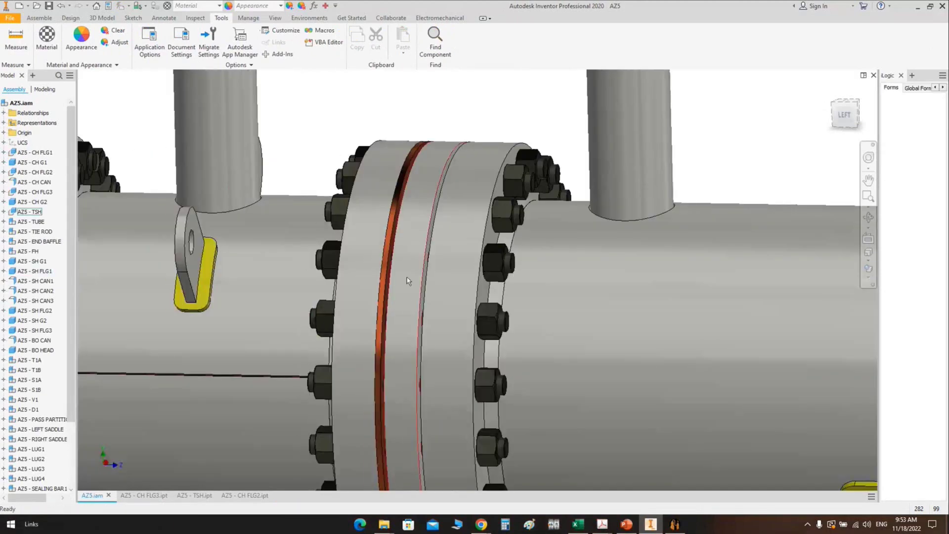
pyautogui.scroll(5, 464, 248)
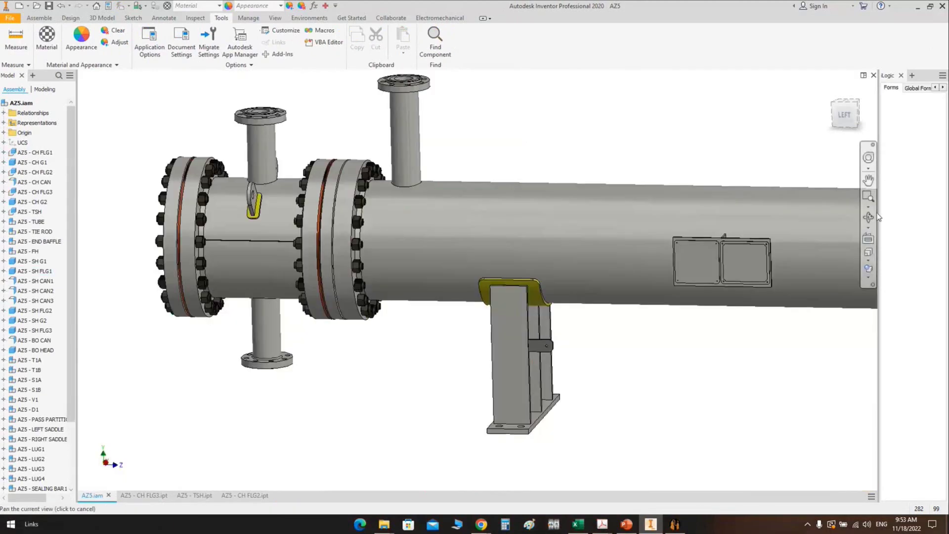
pyautogui.click(868, 217)
pyautogui.moveTo(593, 297); pyautogui.dragTo(523, 310)
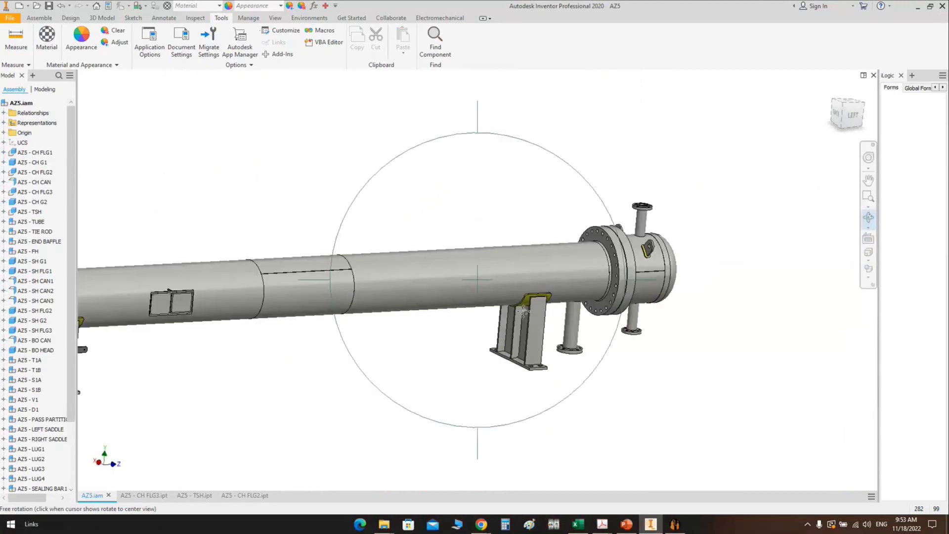
pyautogui.scroll(-3, 652, 237)
pyautogui.rightClick(648, 203)
pyautogui.click(657, 209)
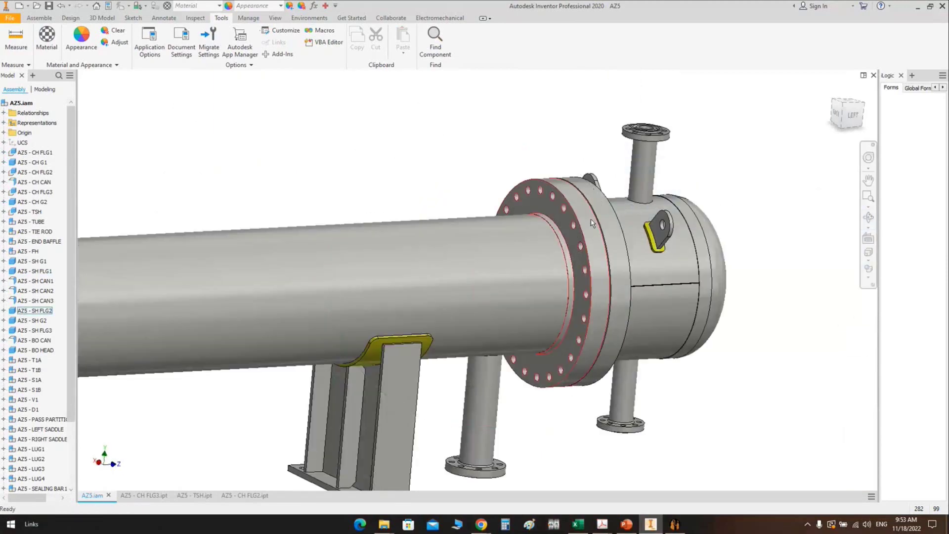
pyautogui.click(674, 525)
pyautogui.click(51, 400)
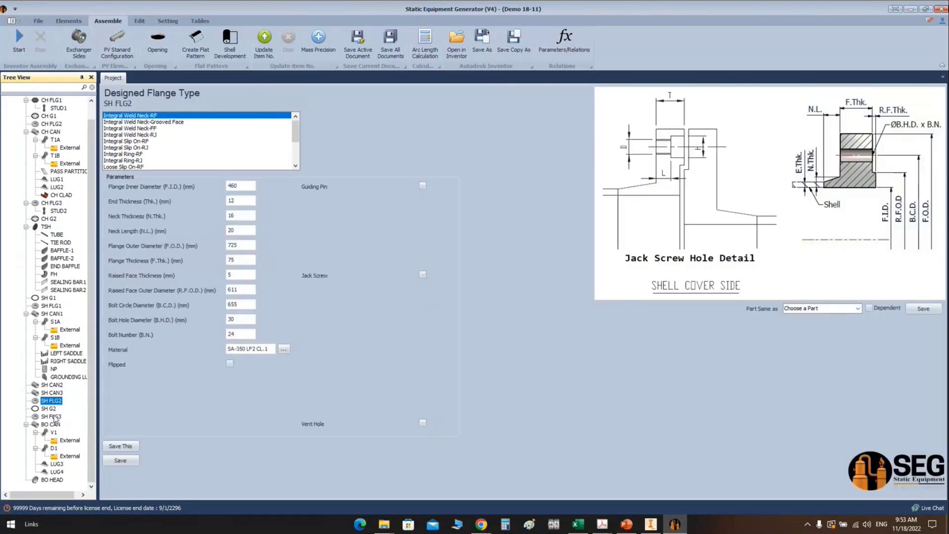
# Add stud bolt STUD3 under SH FLG2 with size 1 1/8
pyautogui.click(69, 20)
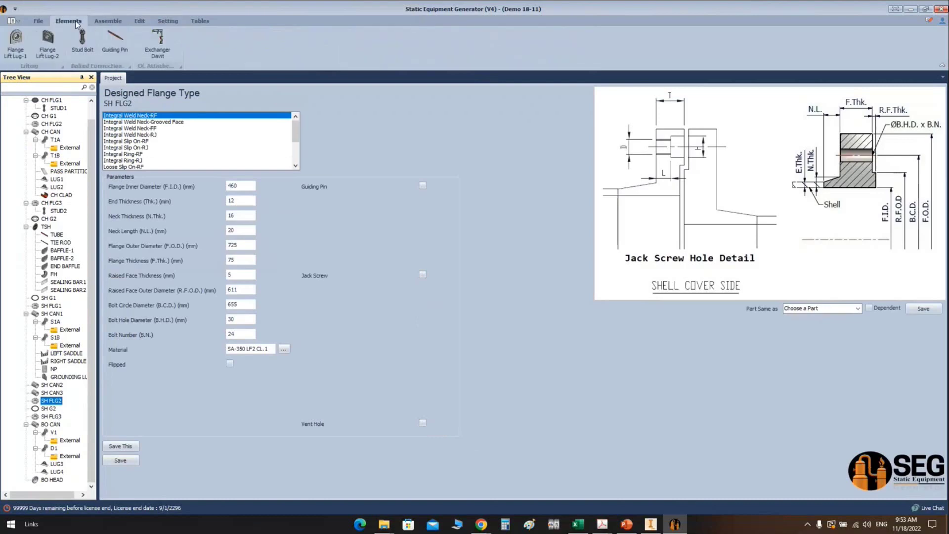
pyautogui.click(82, 43)
pyautogui.write('STUD3')
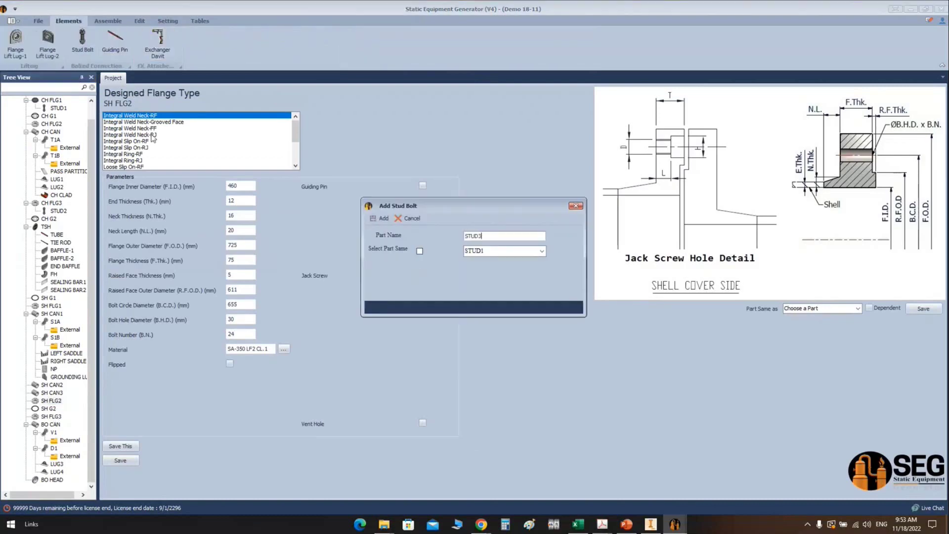
pyautogui.press('Return')
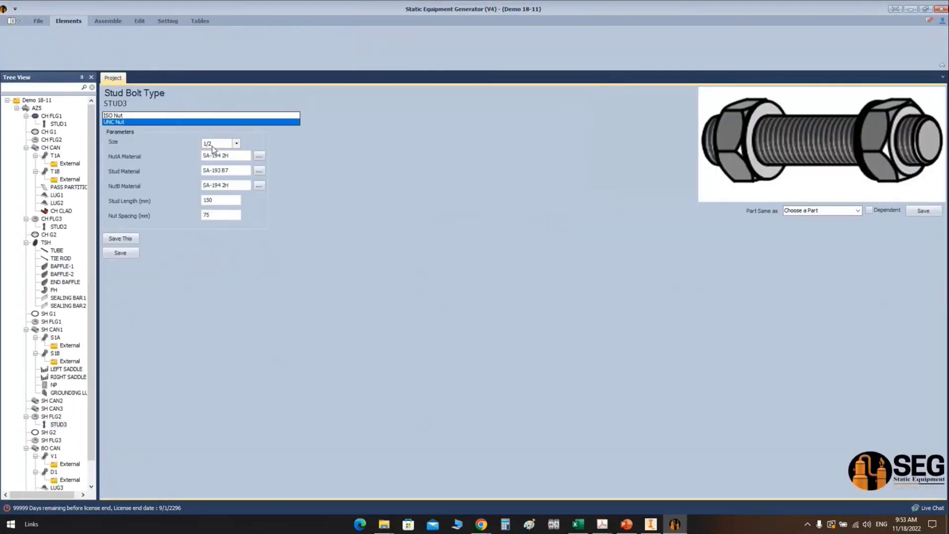
pyautogui.click(212, 146)
pyautogui.click(217, 205)
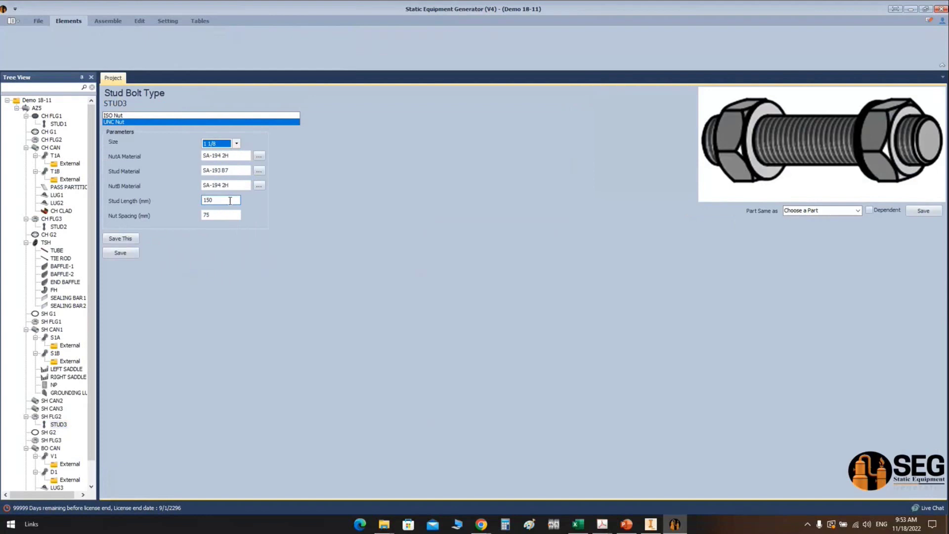
# Change both nut materials to SA-194 7M so the stud material becomes SA-320 L7M
pyautogui.click(224, 158)
pyautogui.press('BackSpace')
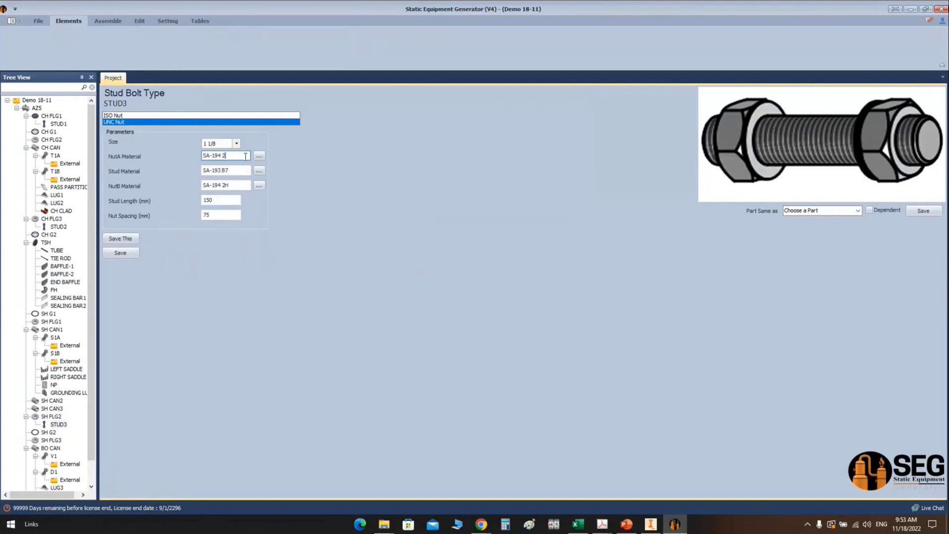
pyautogui.press('BackSpace')
pyautogui.write('7M')
pyautogui.click(222, 186)
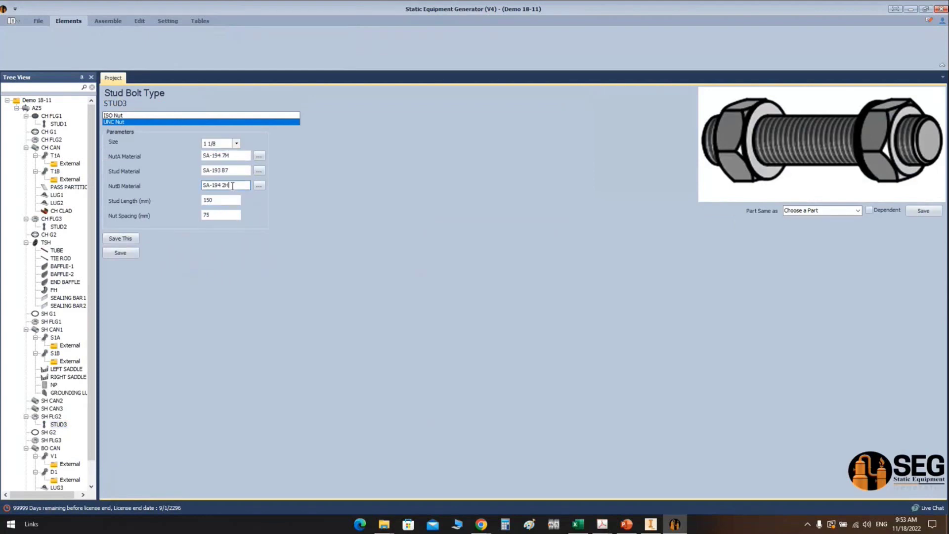
pyautogui.press('BackSpace')
pyautogui.press('BackSpace')
pyautogui.write('7M')
pyautogui.hotkey('shift', 'Tab')
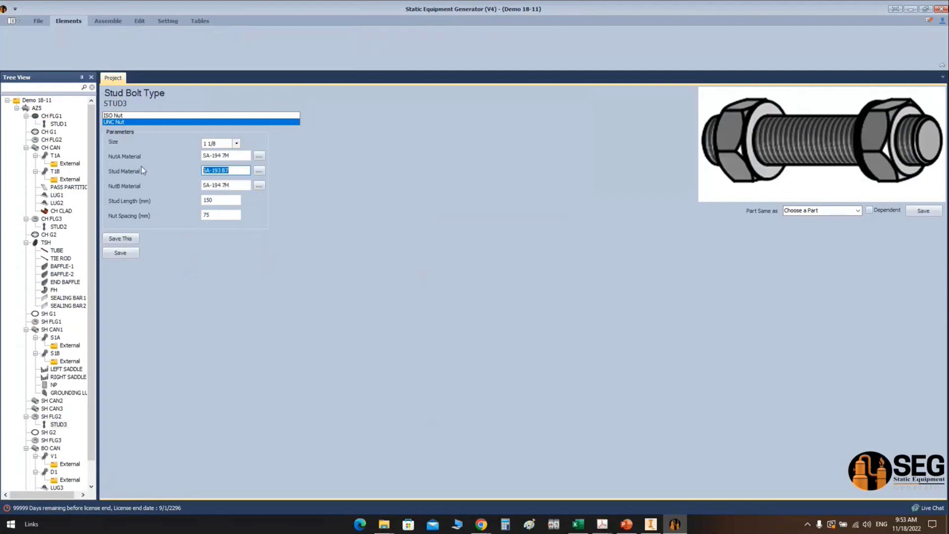
pyautogui.click(239, 200)
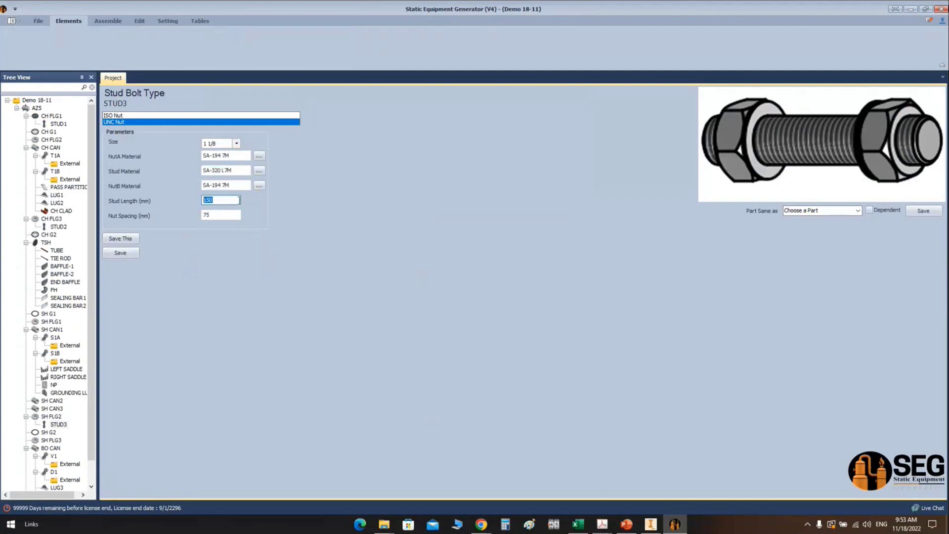
# Measure the SH FLG2 nut spacing in Inventor
pyautogui.click(650, 527)
pyautogui.click(575, 213)
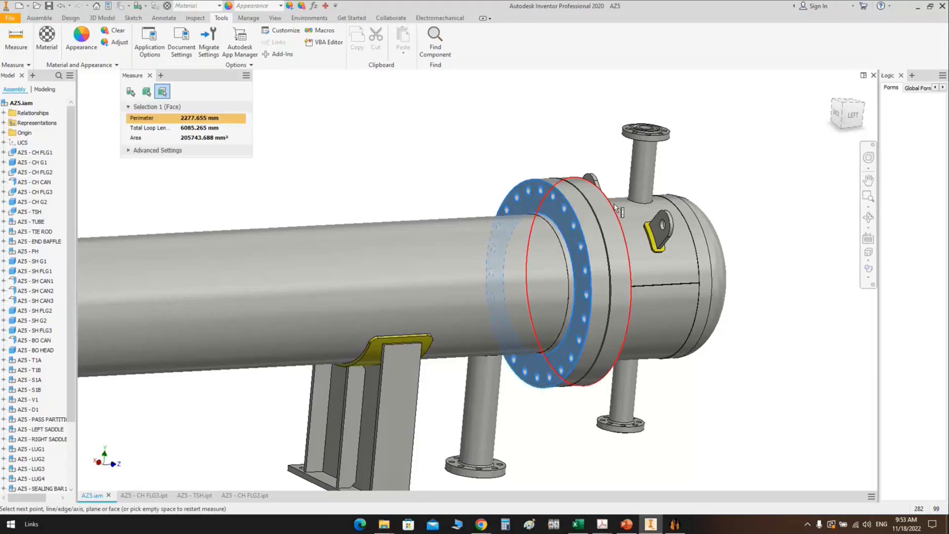
pyautogui.click(581, 207)
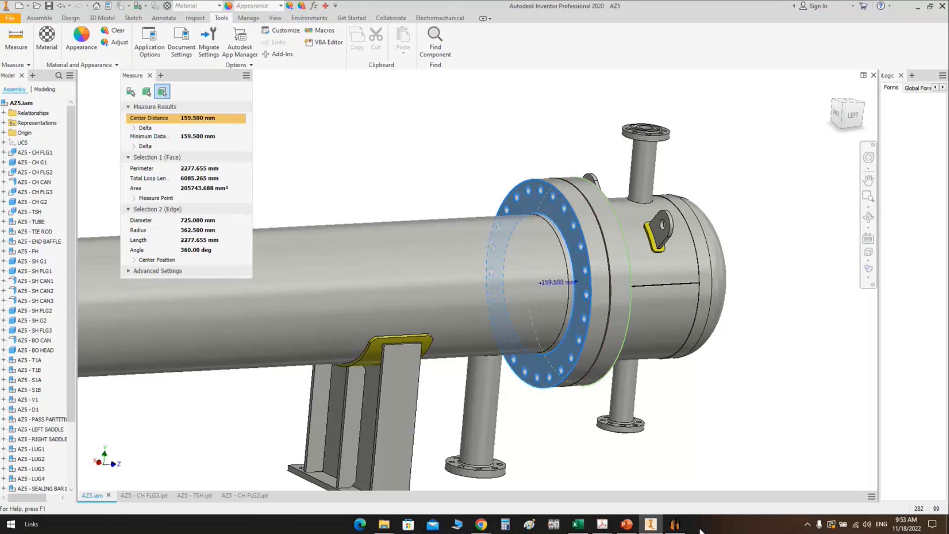
pyautogui.click(674, 524)
# Enter 159.5 mm nut spacing and 240 mm stud length for STUD3, save, and start assembly
pyautogui.press('Tab')
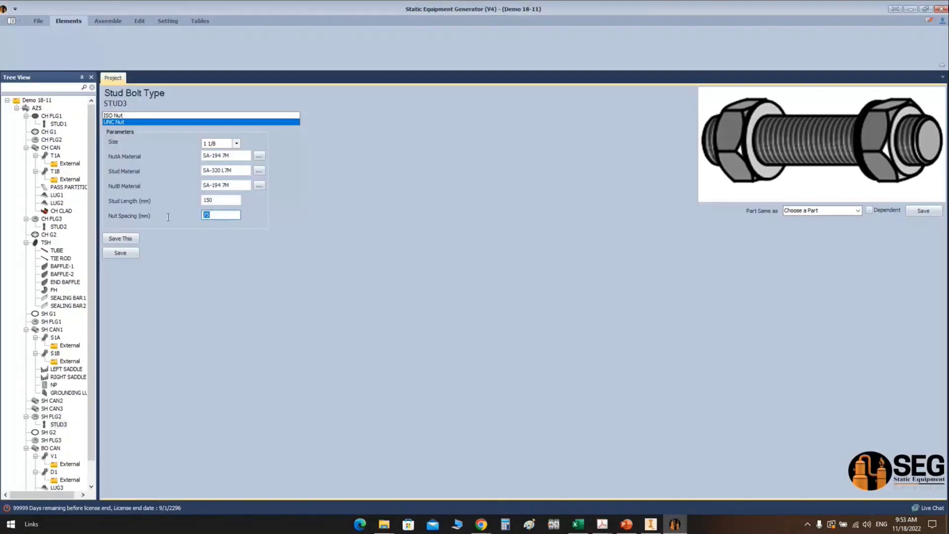
pyautogui.write('159.5')
pyautogui.click(223, 199)
pyautogui.moveTo(224, 199); pyautogui.dragTo(158, 200)
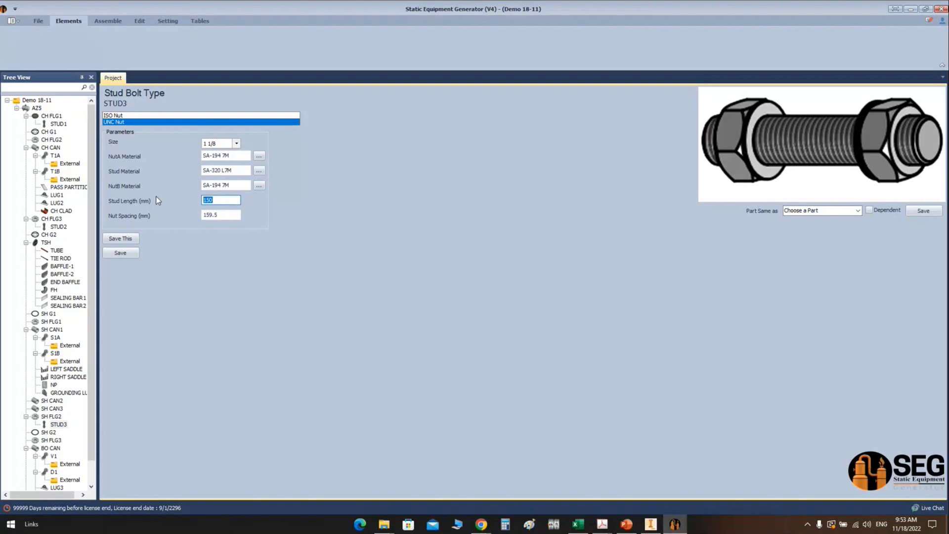
pyautogui.write('240')
pyautogui.click(120, 252)
pyautogui.click(108, 21)
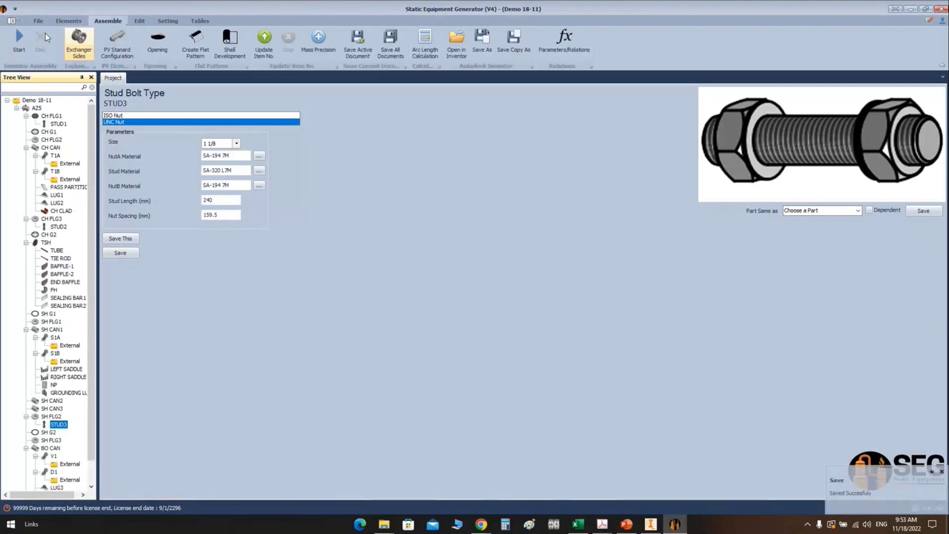
pyautogui.click(19, 37)
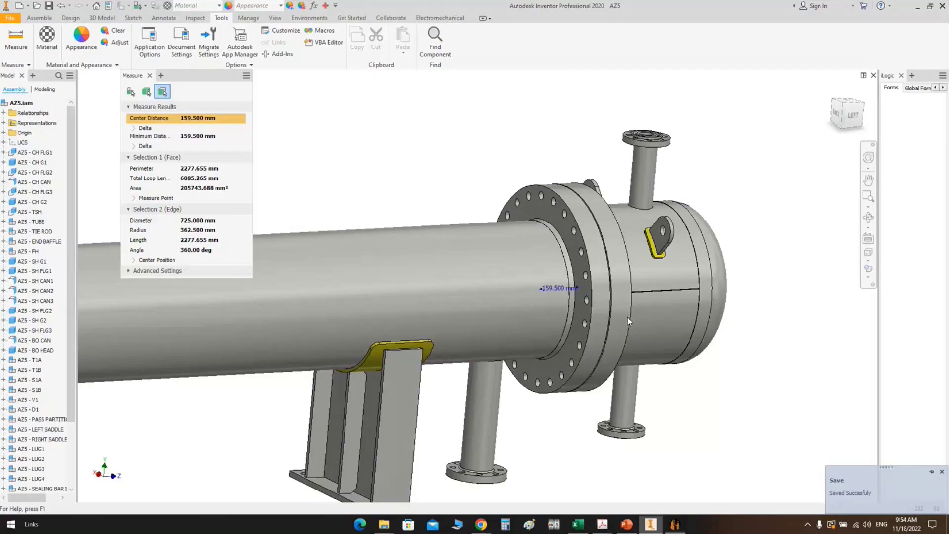
# Close the measurement results and view the reloaded exchanger from the left side
pyautogui.scroll(-5, 627, 317)
pyautogui.click(149, 76)
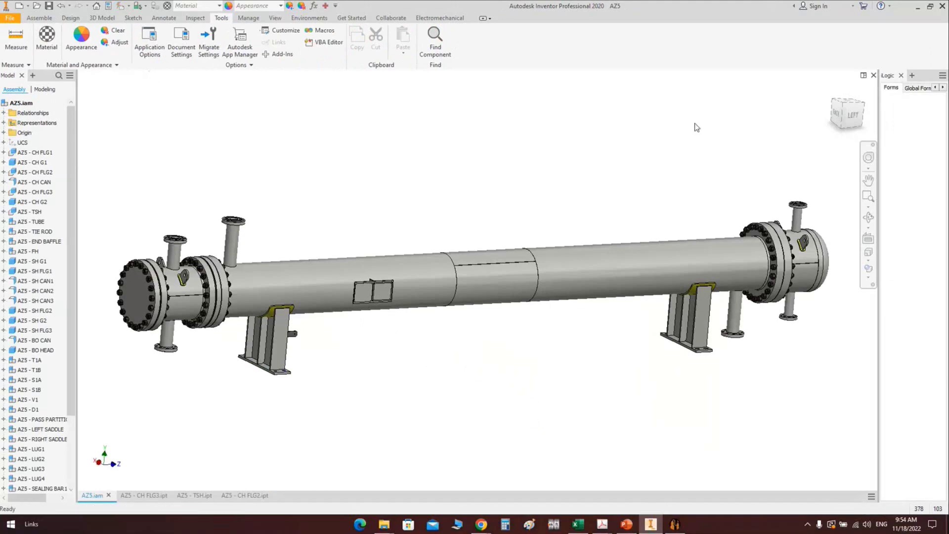
pyautogui.click(852, 118)
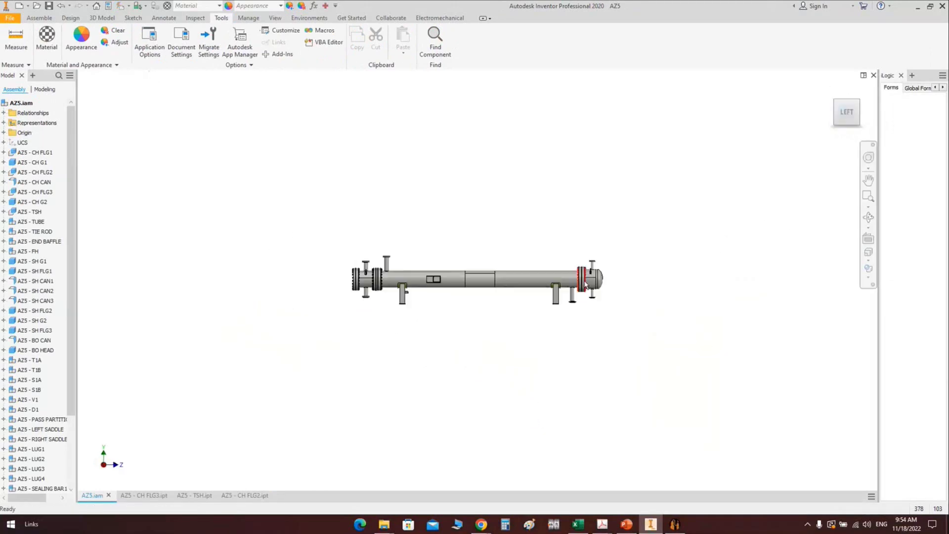
pyautogui.scroll(5, 618, 267)
# Orbit, pan and free-rotate the exchanger to inspect it from several sides
pyautogui.click(868, 218)
pyautogui.press('Home')
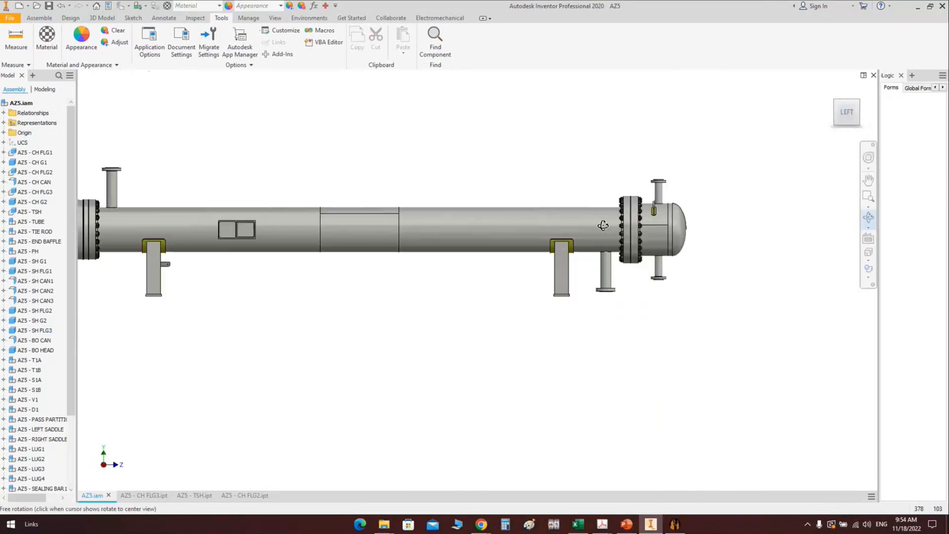
pyautogui.moveTo(642, 237); pyautogui.dragTo(507, 301)
pyautogui.moveTo(507, 301); pyautogui.dragTo(495, 292, button='middle')
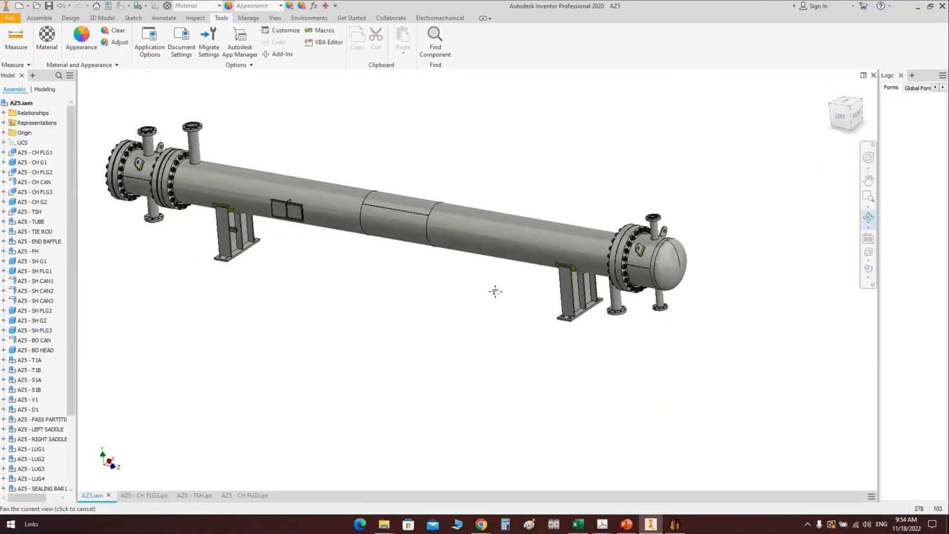
pyautogui.scroll(2, 495, 291)
pyautogui.press('F4')
pyautogui.moveTo(494, 286); pyautogui.dragTo(628, 190)
pyautogui.rightClick(628, 190)
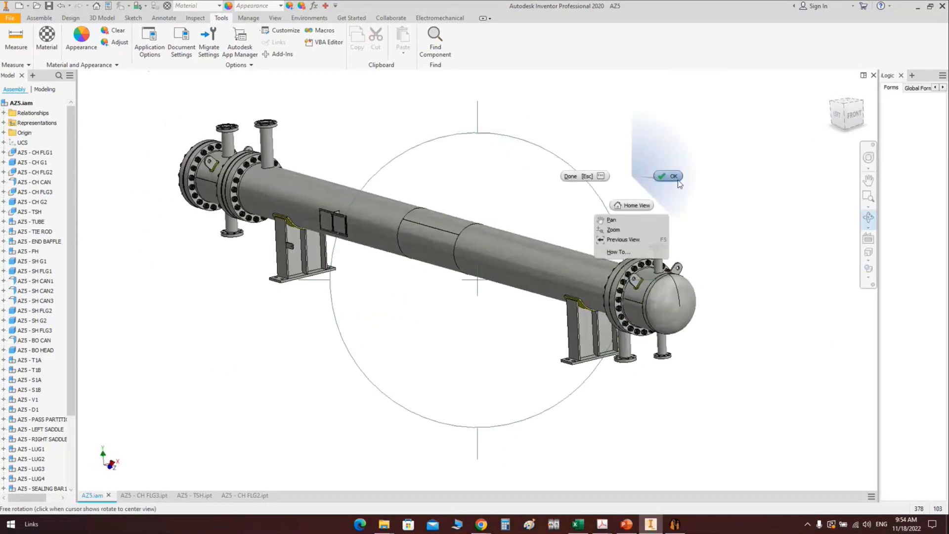
pyautogui.click(678, 181)
# Open the Bill of Materials from the generator's table commands
pyautogui.click(674, 523)
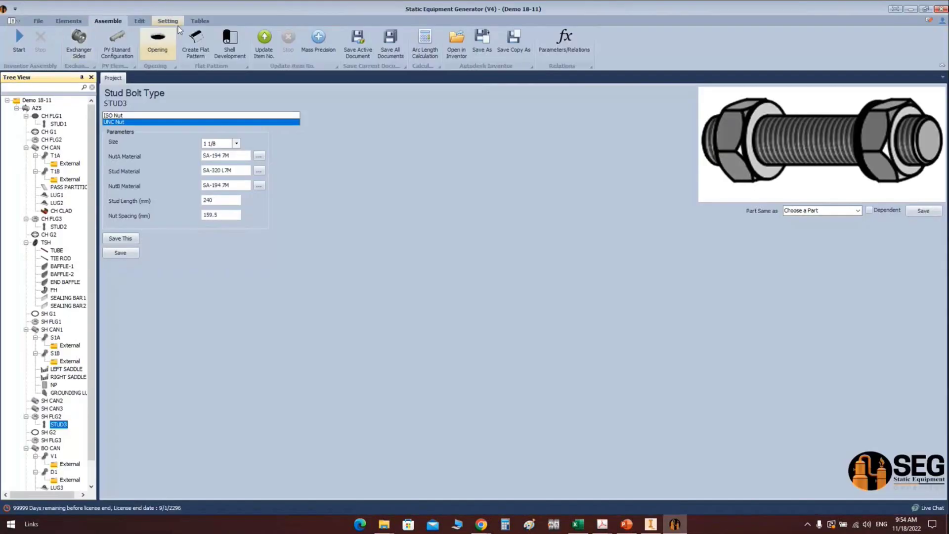
pyautogui.click(200, 21)
pyautogui.click(4, 55)
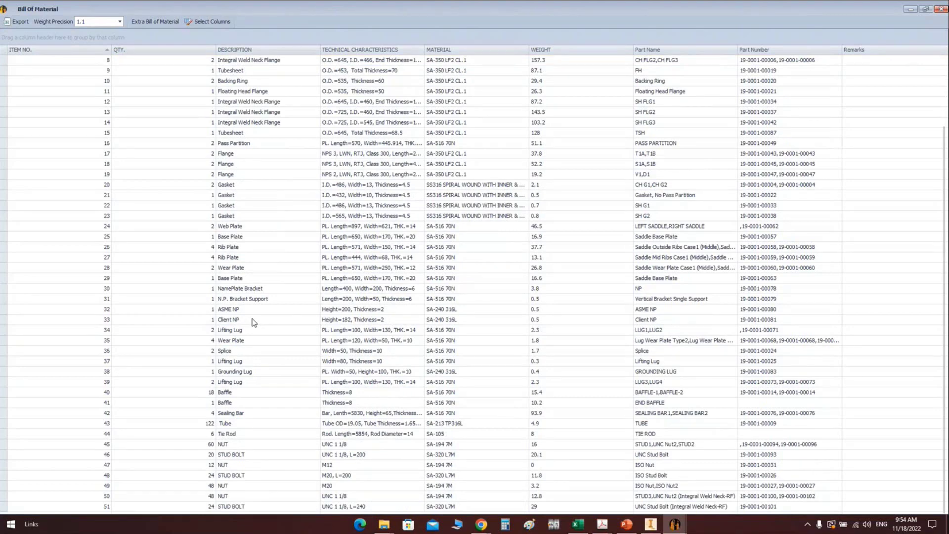
# Check the nut and stud bolt rows 45–51, including the 60-nut quantity
pyautogui.click(346, 485)
pyautogui.click(217, 496)
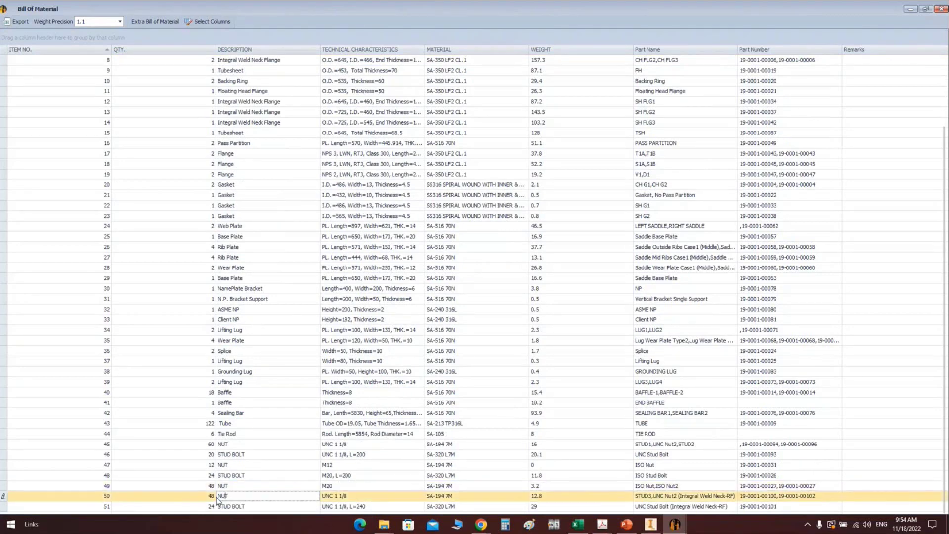
pyautogui.hotkey('shift', 'Tab')
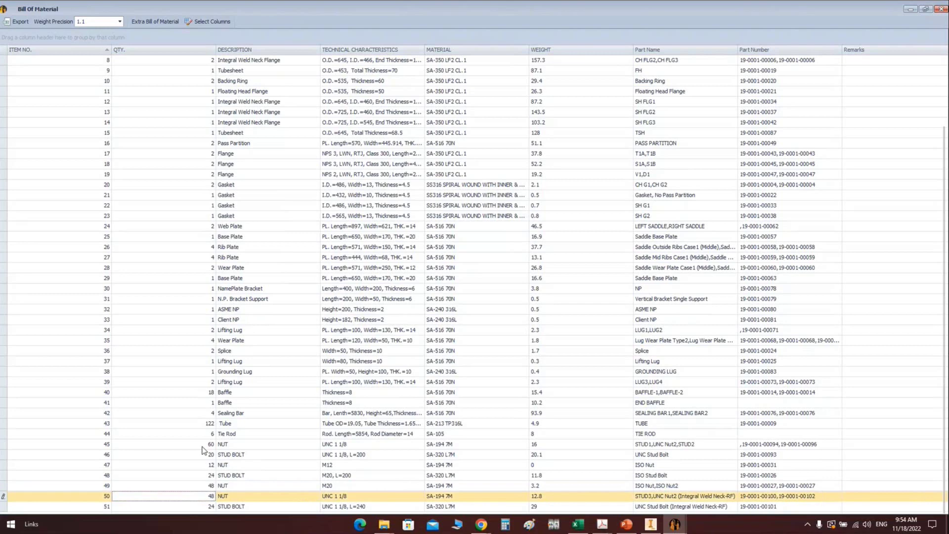
pyautogui.click(202, 444)
pyautogui.click(219, 506)
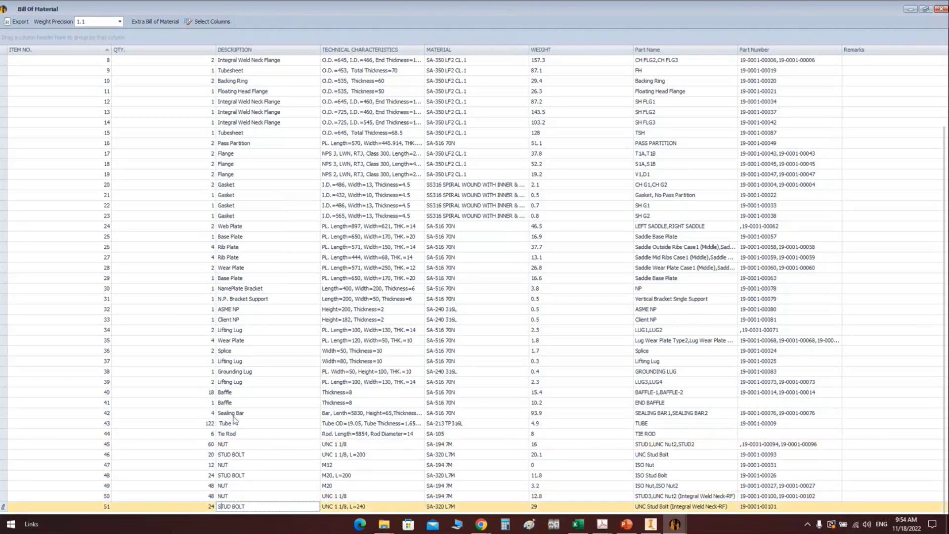
# Review the gasket, saddle, rib plate and flange rows, then close the bill of materials
pyautogui.click(240, 198)
pyautogui.click(240, 203)
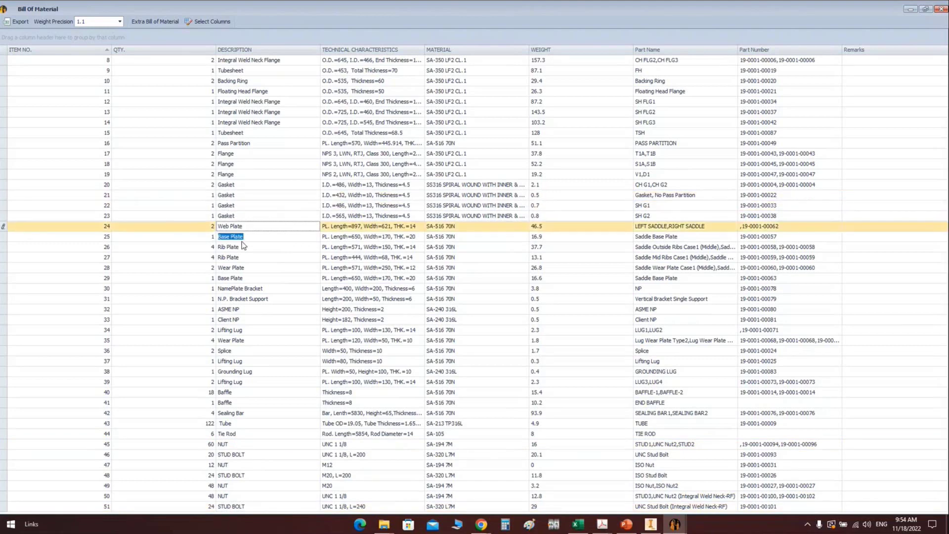
pyautogui.click(242, 257)
pyautogui.press('Down')
pyautogui.press('Down')
pyautogui.press('Down')
pyautogui.press('Down')
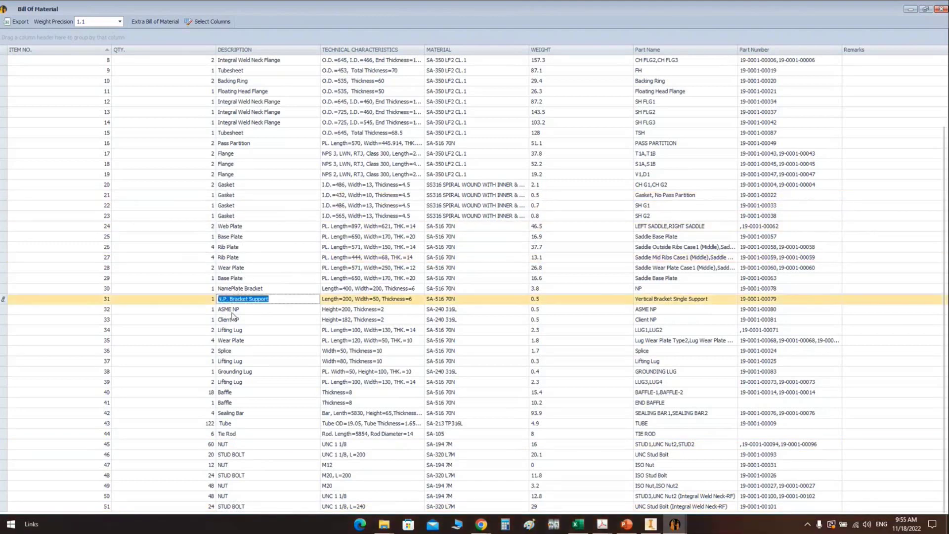
pyautogui.click(232, 315)
pyautogui.click(261, 60)
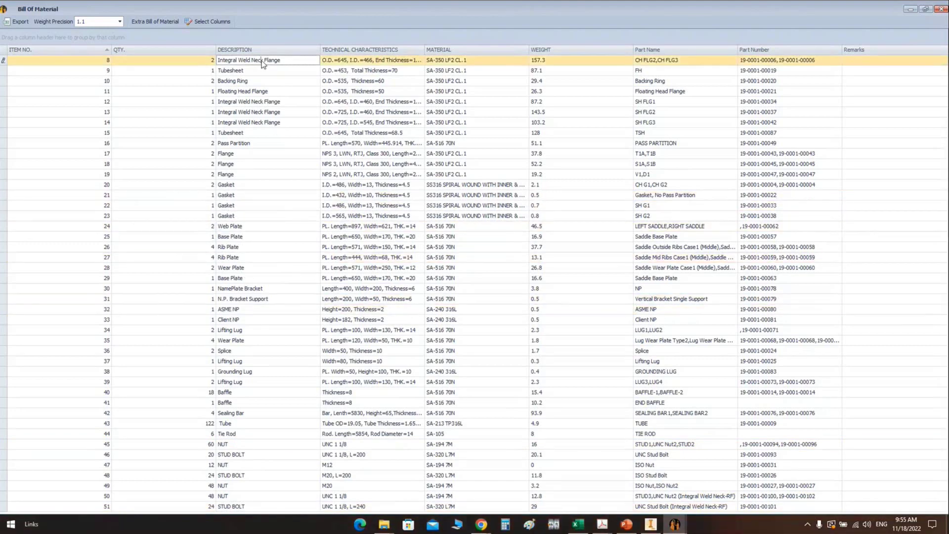
pyautogui.scroll(3, 198, 89)
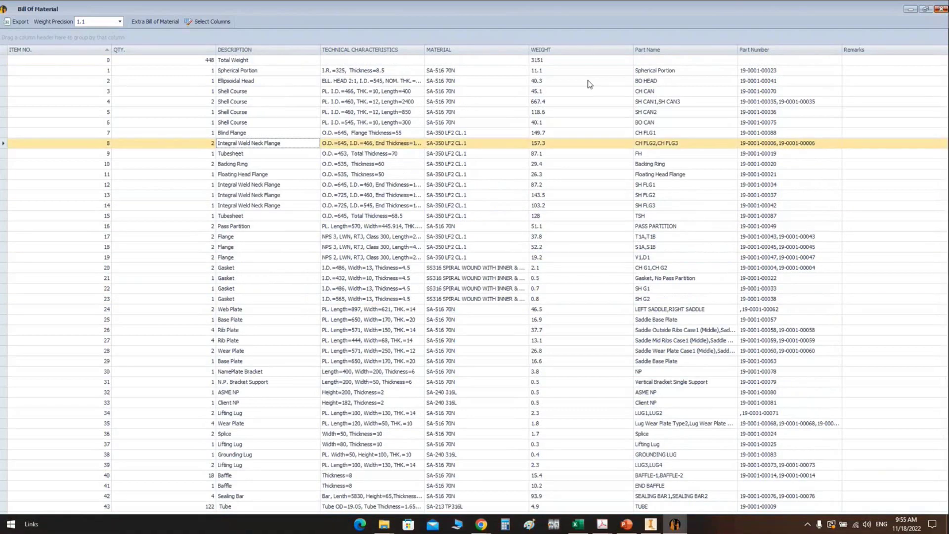
pyautogui.press('Escape')
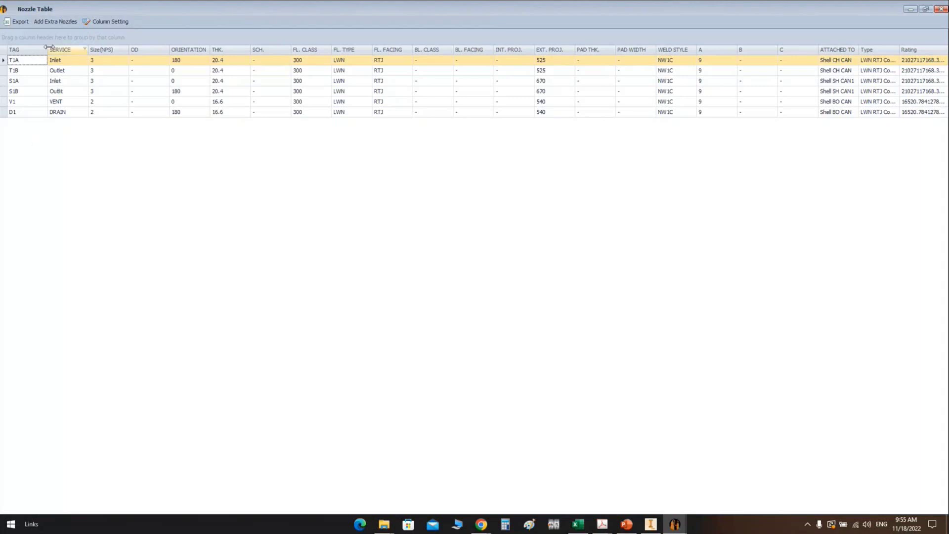
# Narrow the Nozzle Table's TAG column and step through the T1B to V1 VENT service entries
pyautogui.moveTo(48, 50); pyautogui.dragTo(27, 50)
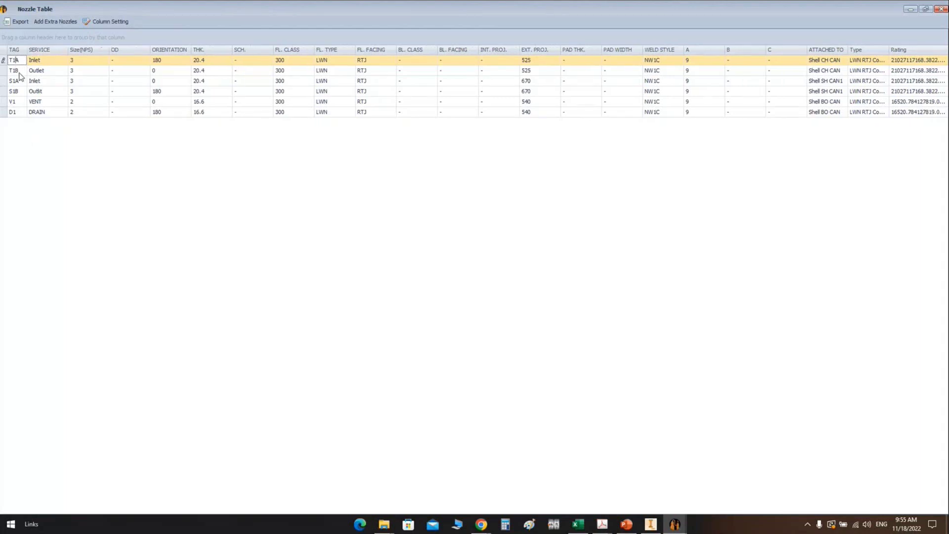
pyautogui.click(16, 71)
pyautogui.press('Tab')
pyautogui.press('Down')
pyautogui.press('Down')
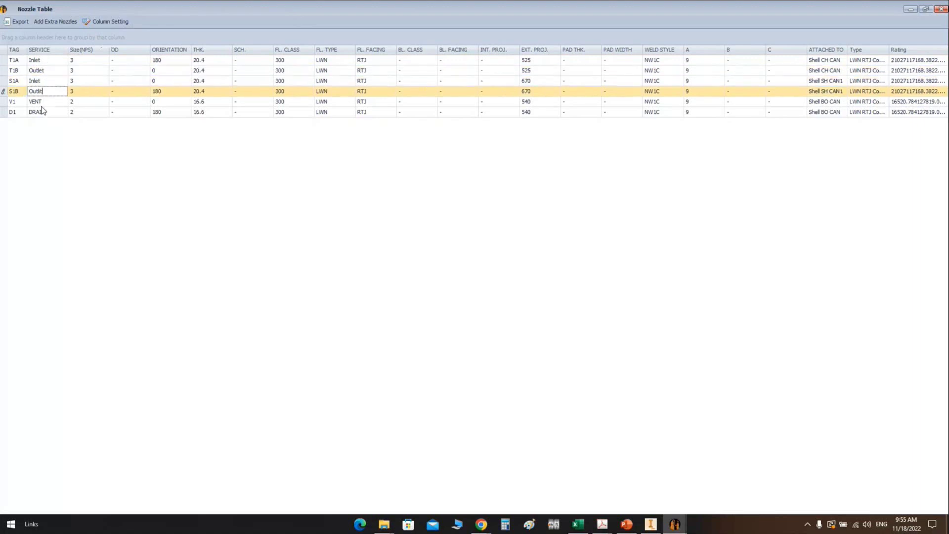
pyautogui.press('Down')
pyautogui.press('Down')
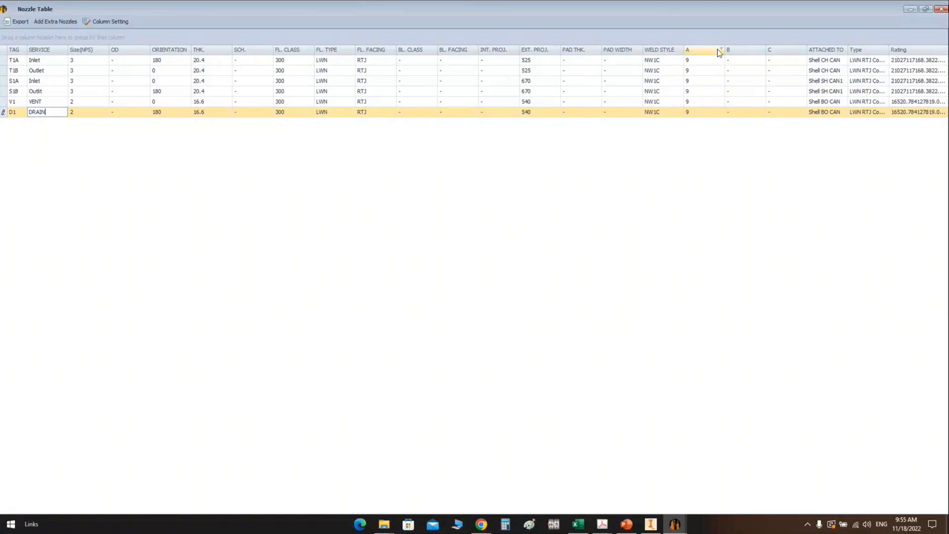
# Open and dismiss Column Setting without changes, then close the Nozzle Table
pyautogui.click(106, 21)
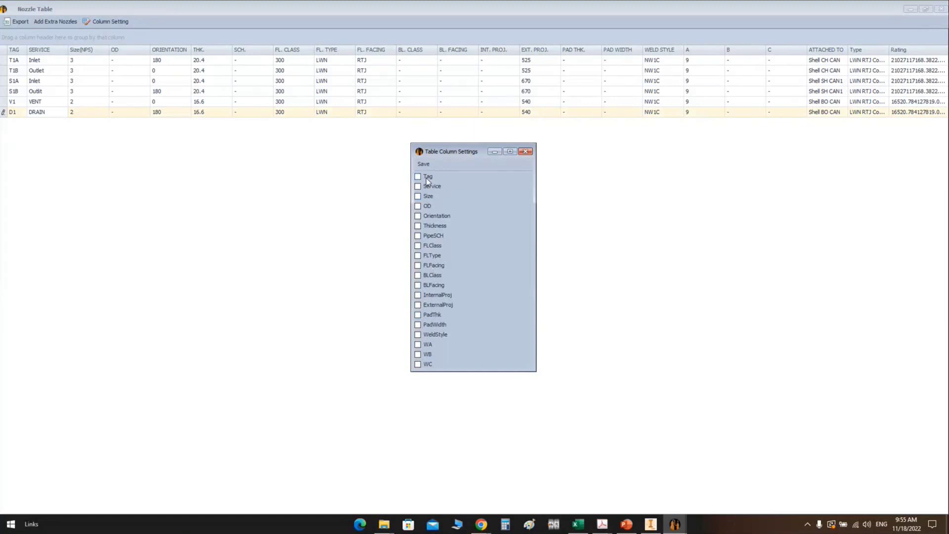
pyautogui.click(526, 153)
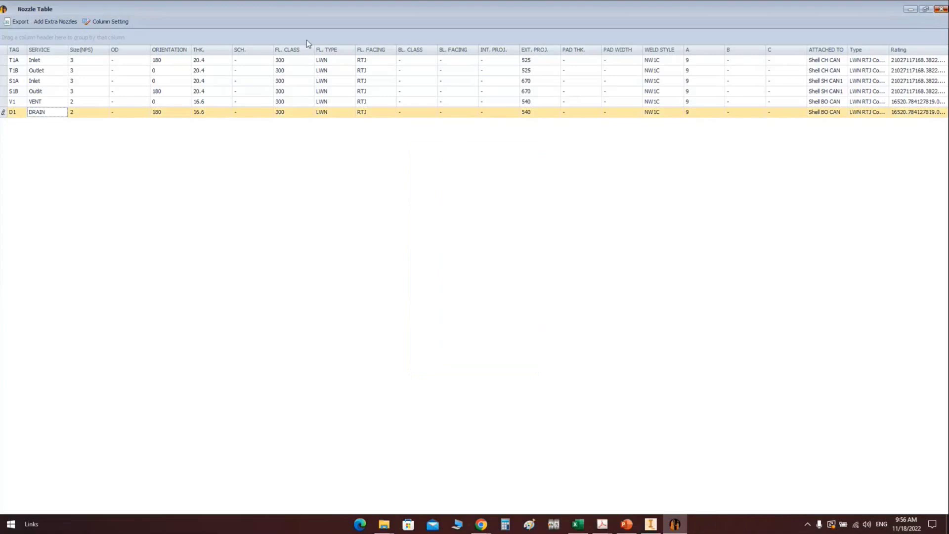
pyautogui.hotkey('alt', 'F4')
# Review the Flange and Fitting tables, closing each one
pyautogui.click(105, 42)
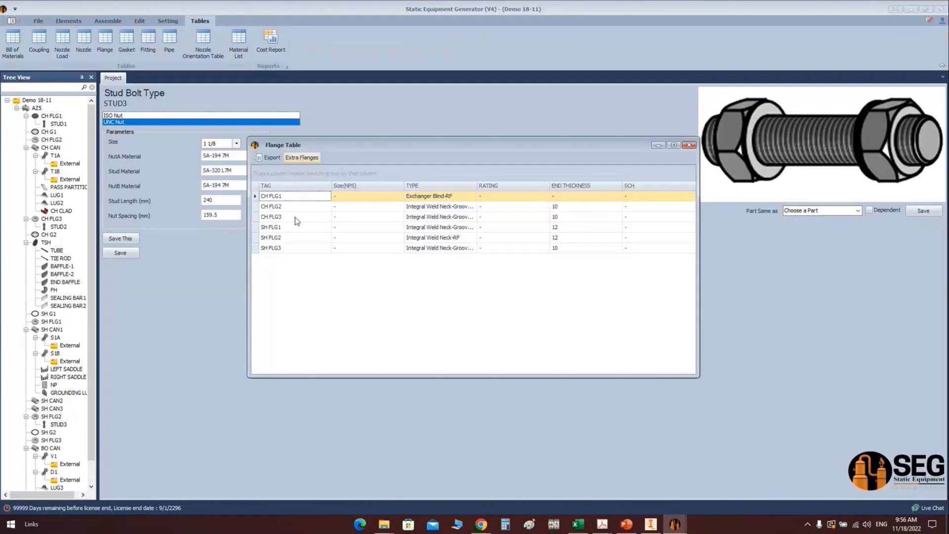
pyautogui.hotkey('alt', 'F4')
pyautogui.click(147, 42)
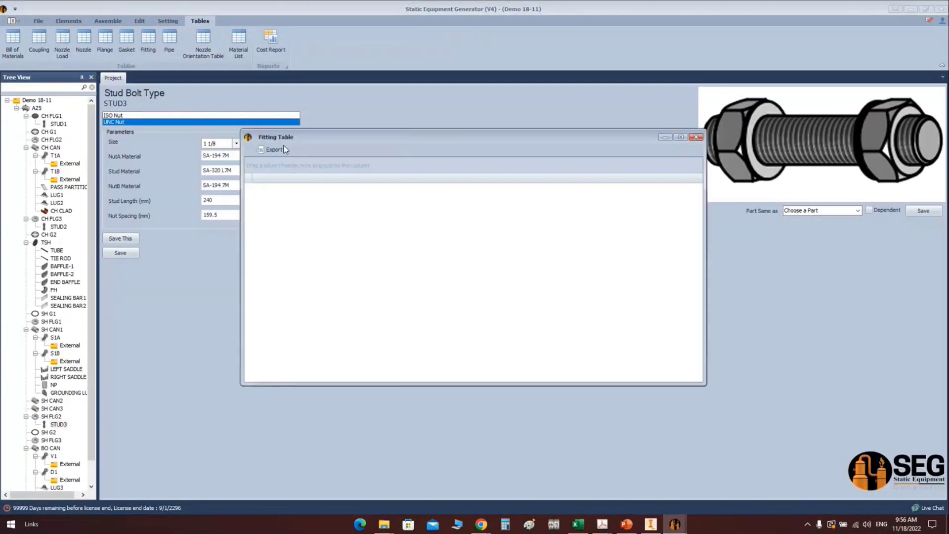
pyautogui.hotkey('alt', 'F4')
# Review the Nozzle Orientation table and the Material List, closing each one
pyautogui.click(203, 42)
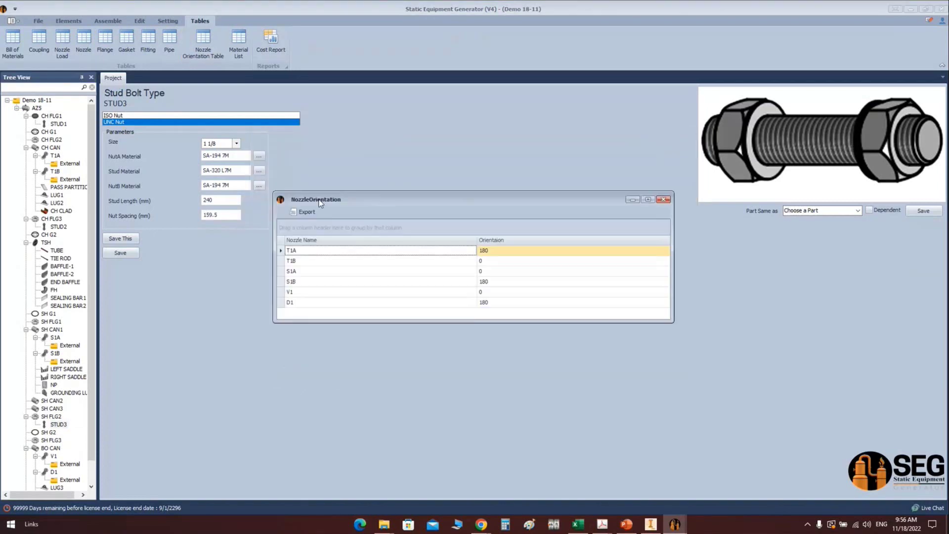
pyautogui.click(663, 199)
pyautogui.click(253, 57)
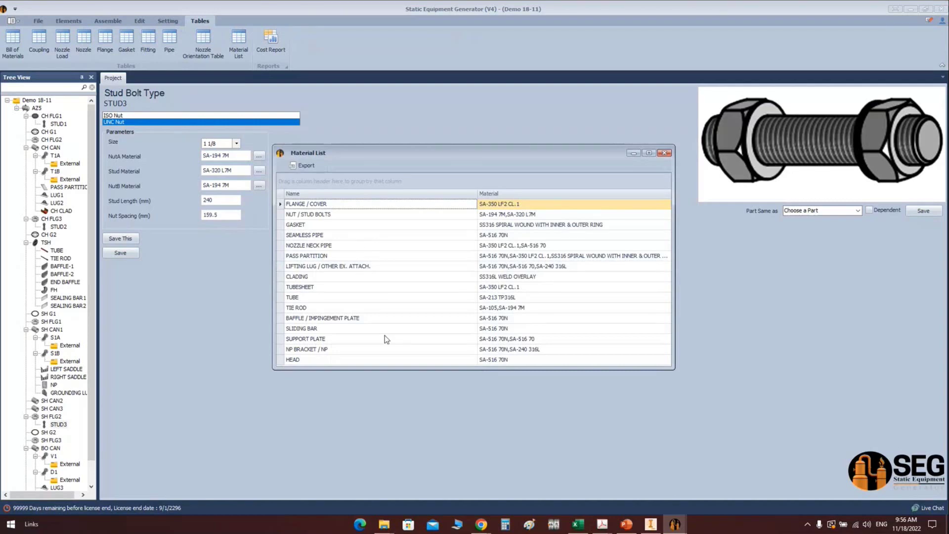
pyautogui.click(664, 153)
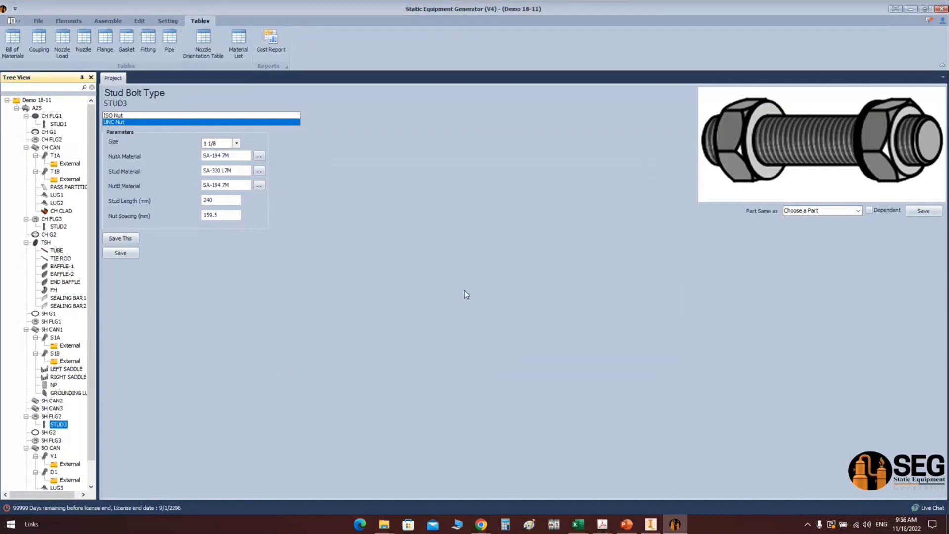
# In App Setting, keep nozzle size as NPS, set Dimension Format to mm [in], and save
pyautogui.click(169, 22)
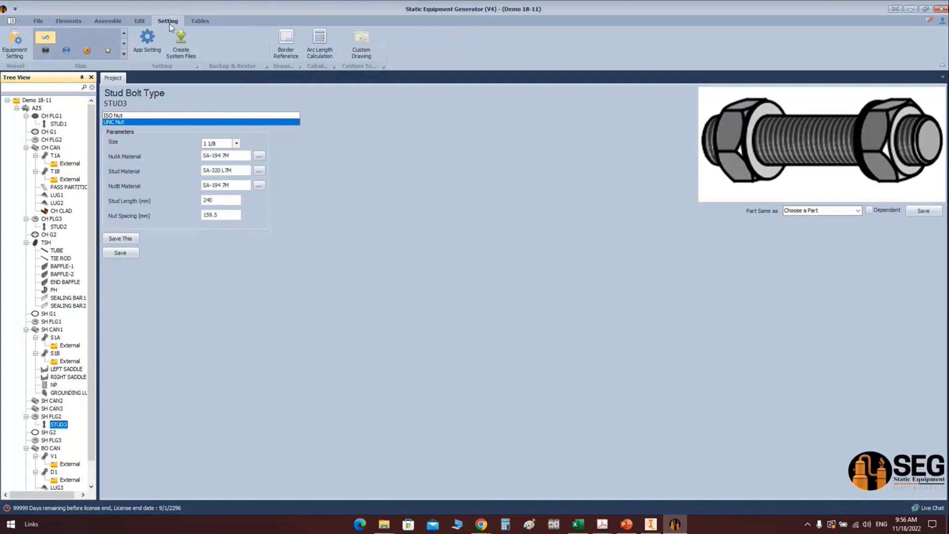
pyautogui.click(151, 44)
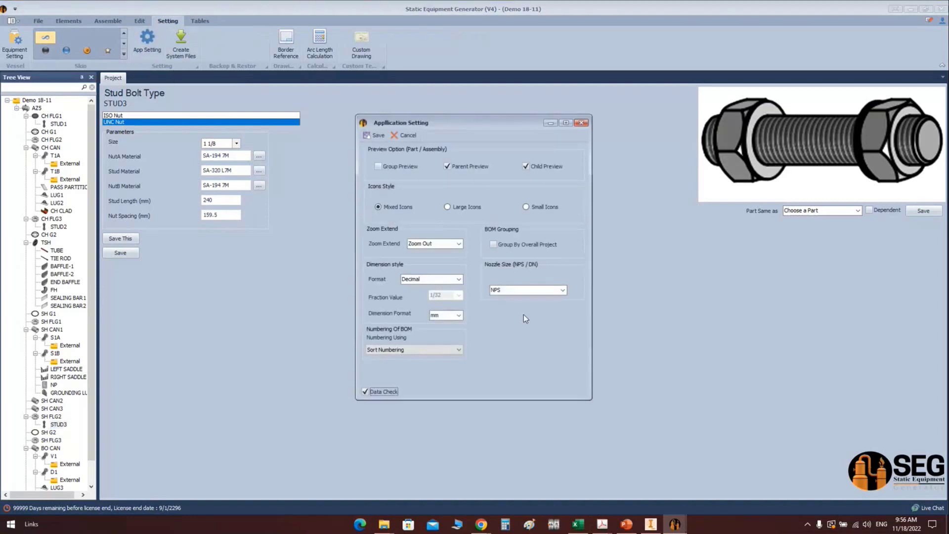
pyautogui.click(562, 290)
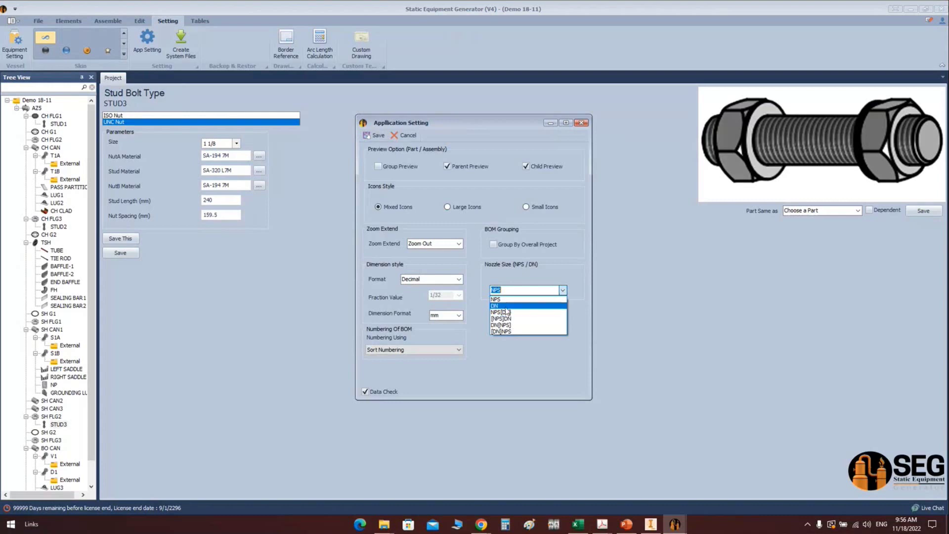
pyautogui.click(573, 276)
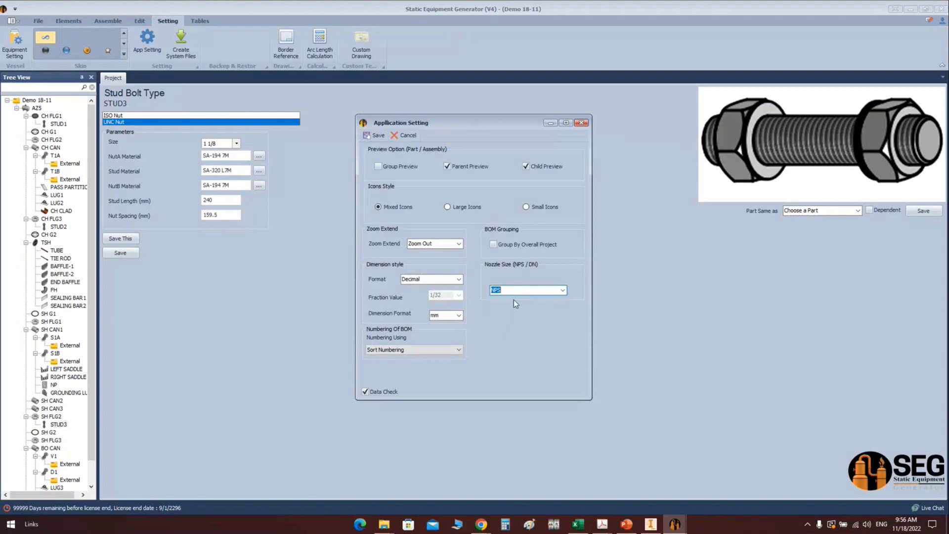
pyautogui.click(459, 315)
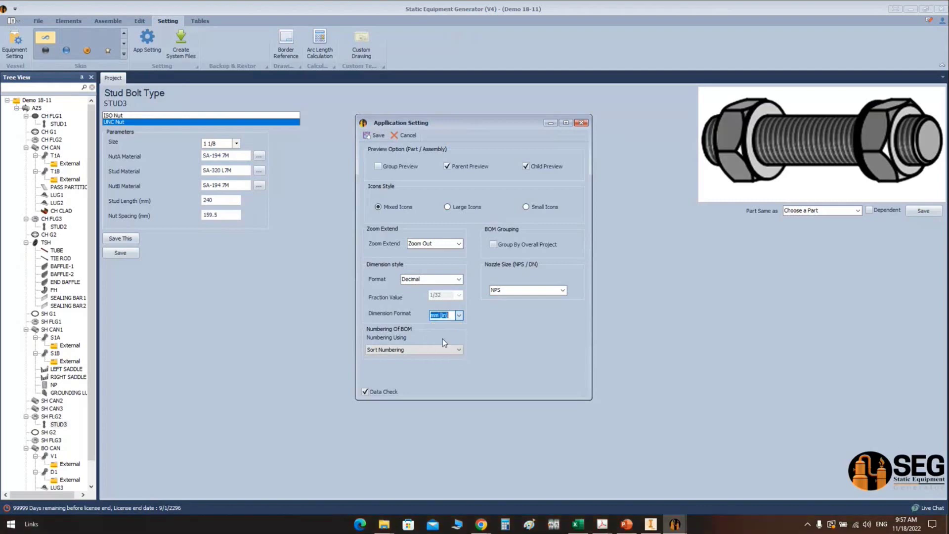
pyautogui.click(375, 136)
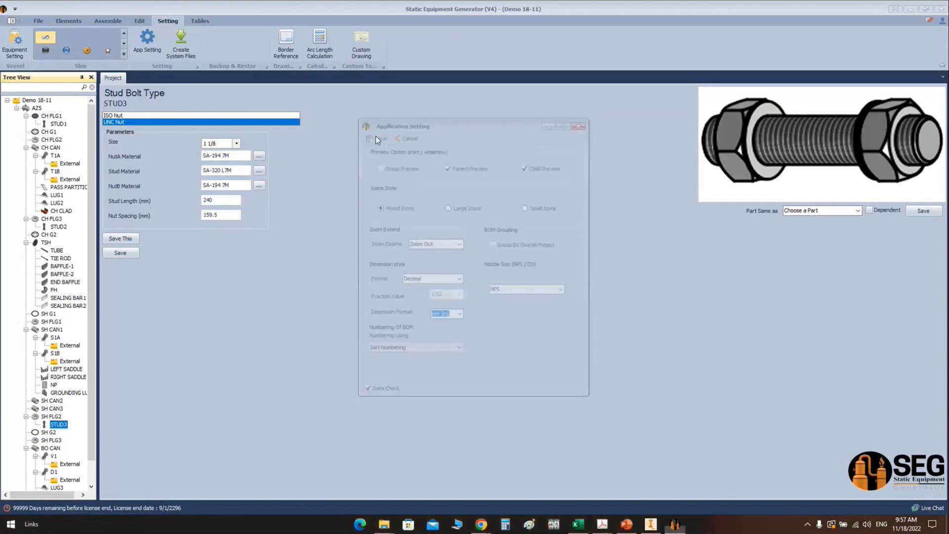
pyautogui.click(199, 21)
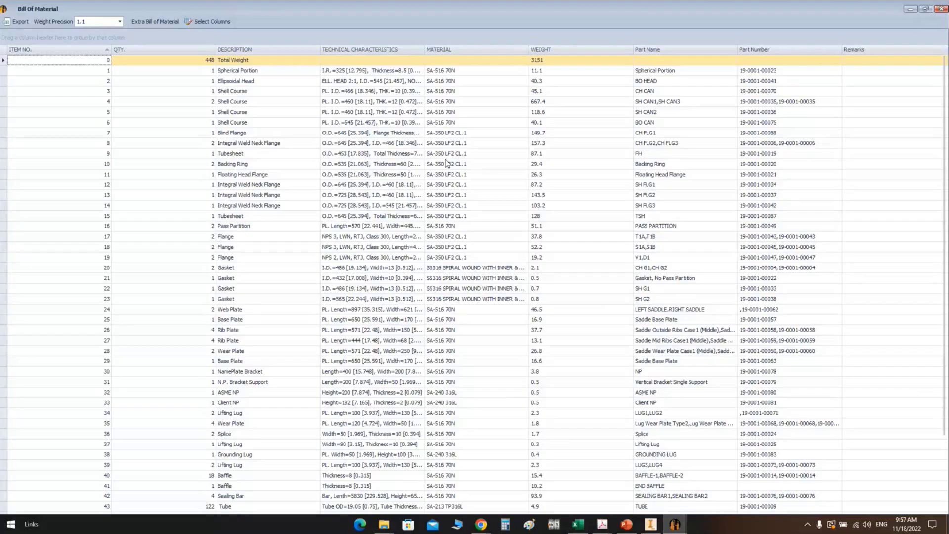
# Check row 1's Technical Characteristics for the 325 and 8.5 values, then close the Bill of Material
pyautogui.moveTo(336, 71); pyautogui.dragTo(366, 71)
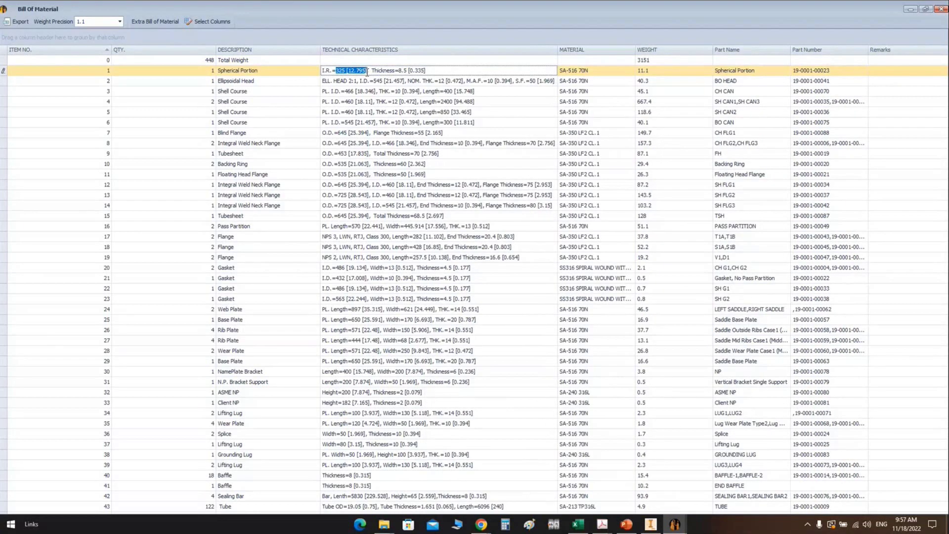
pyautogui.moveTo(366, 72); pyautogui.dragTo(351, 71)
pyautogui.click(399, 70)
pyautogui.doubleClick(400, 70)
pyautogui.moveTo(440, 72); pyautogui.dragTo(323, 68)
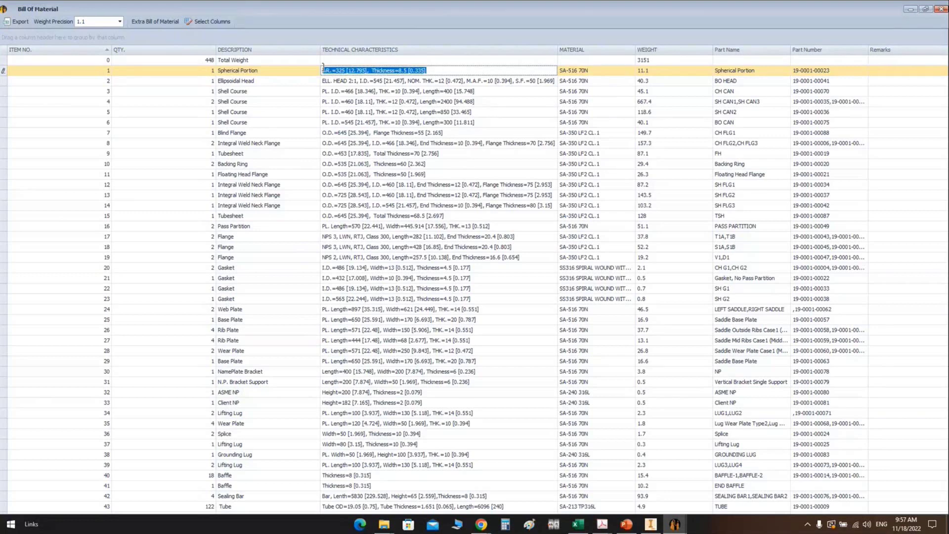
pyautogui.click(940, 10)
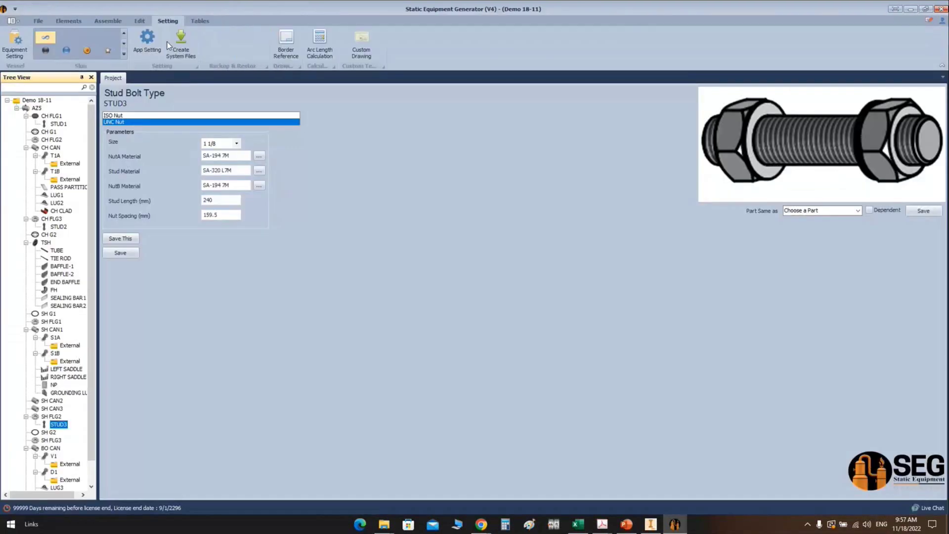
# Set App Setting to Fraction format at 1/32 with in [mm] dimension format, and save
pyautogui.click(163, 43)
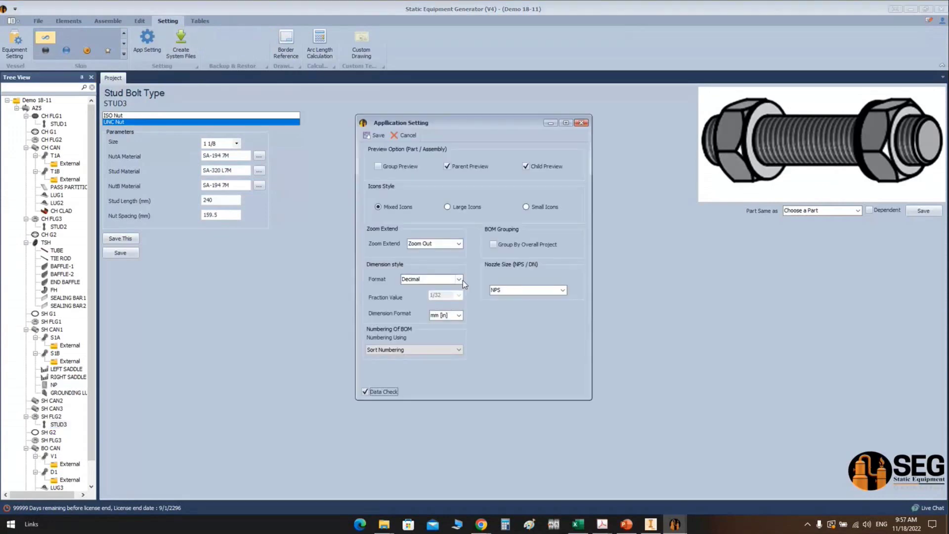
pyautogui.click(459, 315)
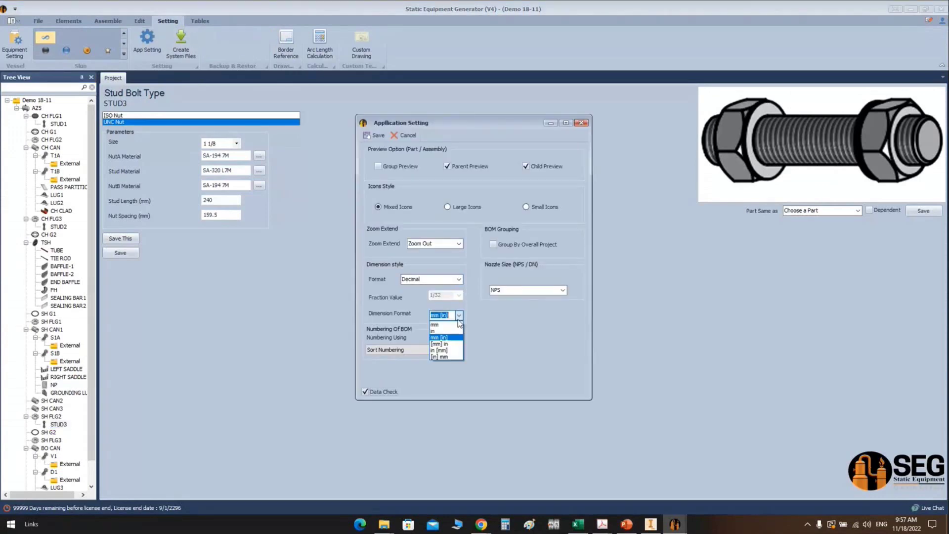
pyautogui.click(459, 279)
pyautogui.click(459, 280)
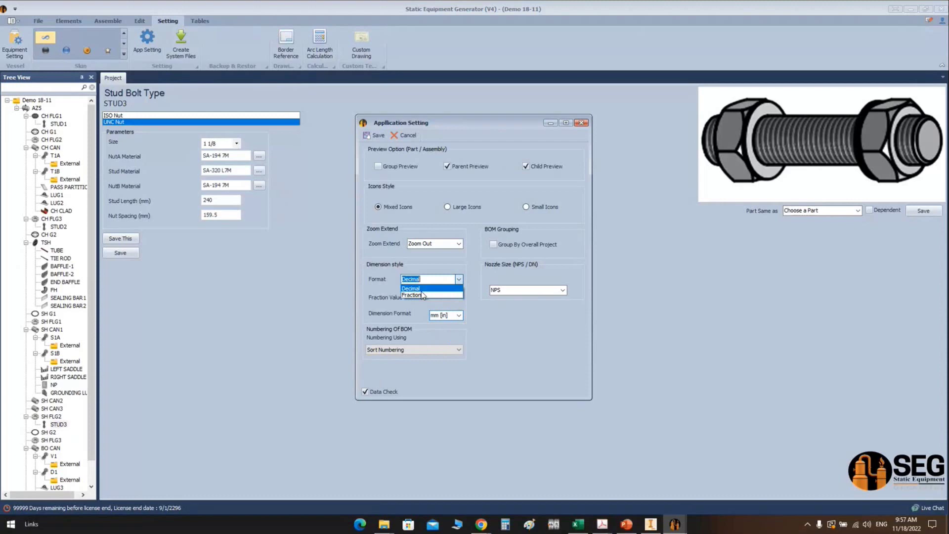
pyautogui.click(422, 295)
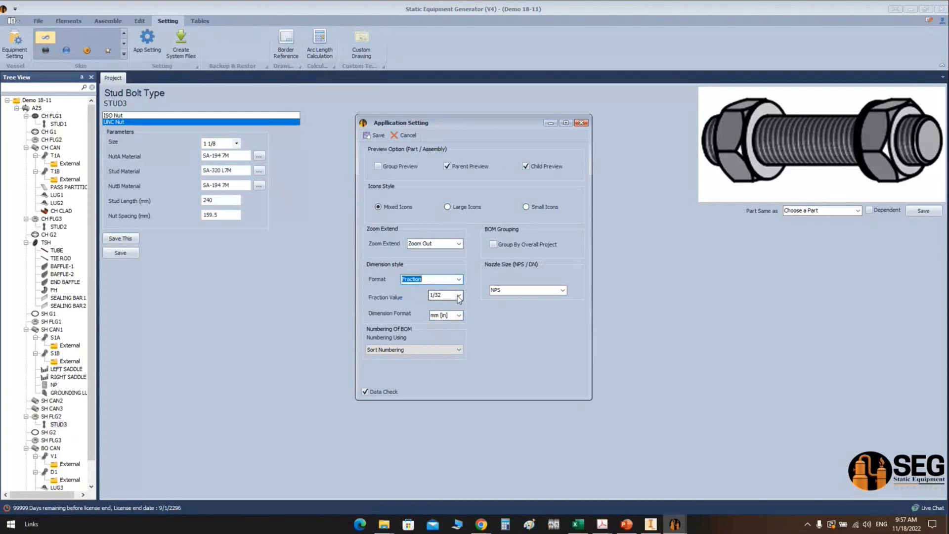
pyautogui.click(458, 296)
pyautogui.click(434, 330)
pyautogui.click(459, 315)
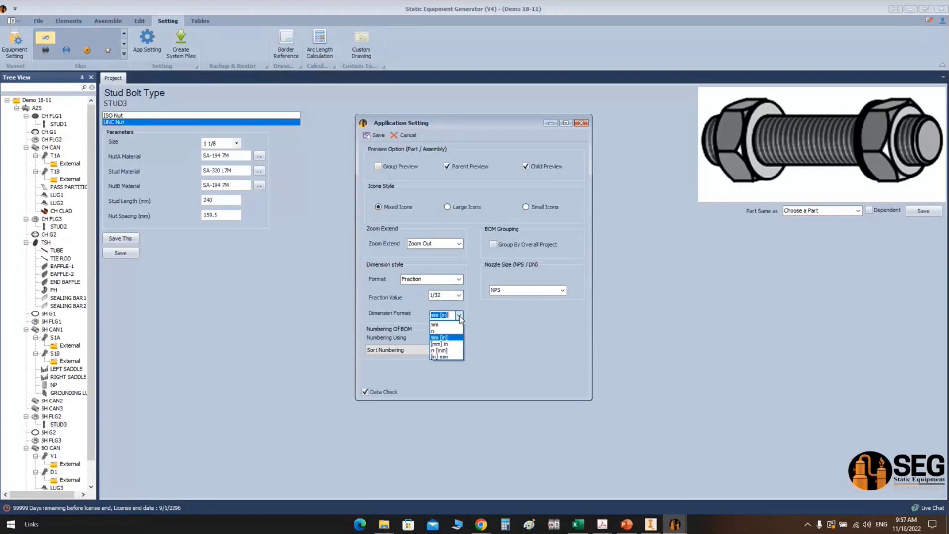
pyautogui.click(446, 350)
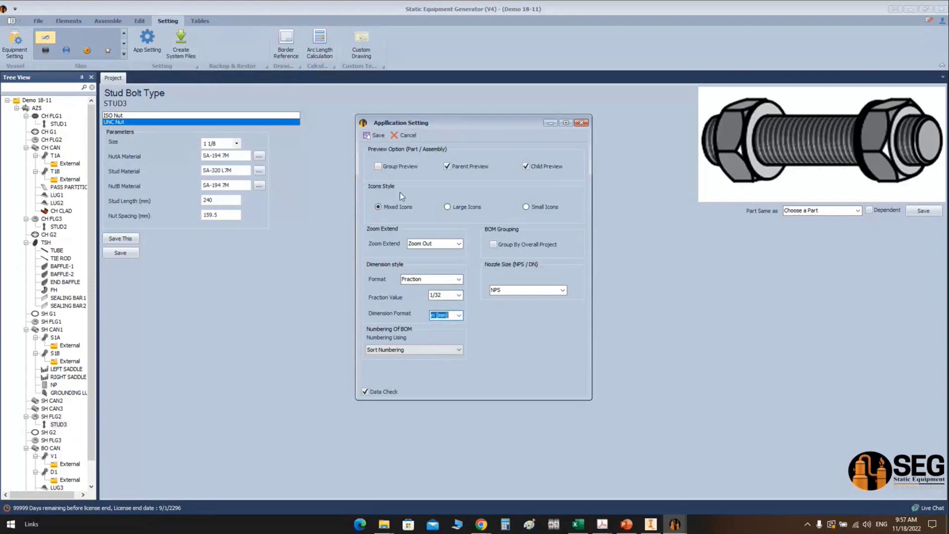
pyautogui.click(377, 135)
pyautogui.click(200, 21)
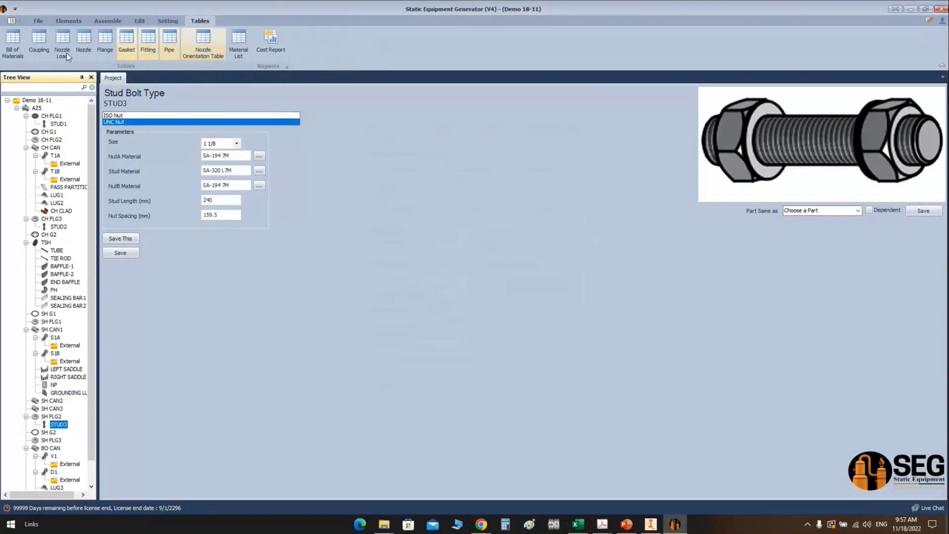
# Confirm the bill's row 1 shows the 25/32 fraction, close it, and set Format back to Decimal
pyautogui.click(15, 40)
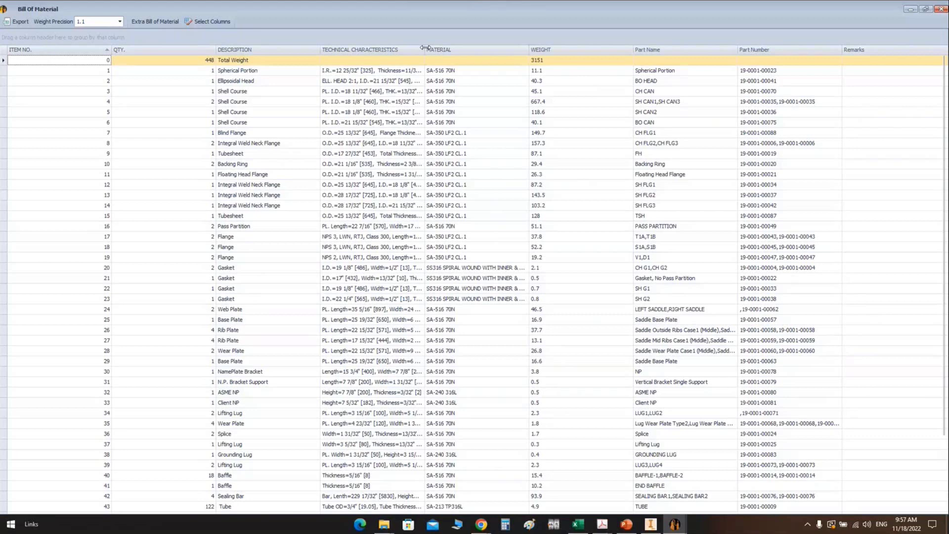
pyautogui.doubleClick(425, 47)
pyautogui.click(336, 71)
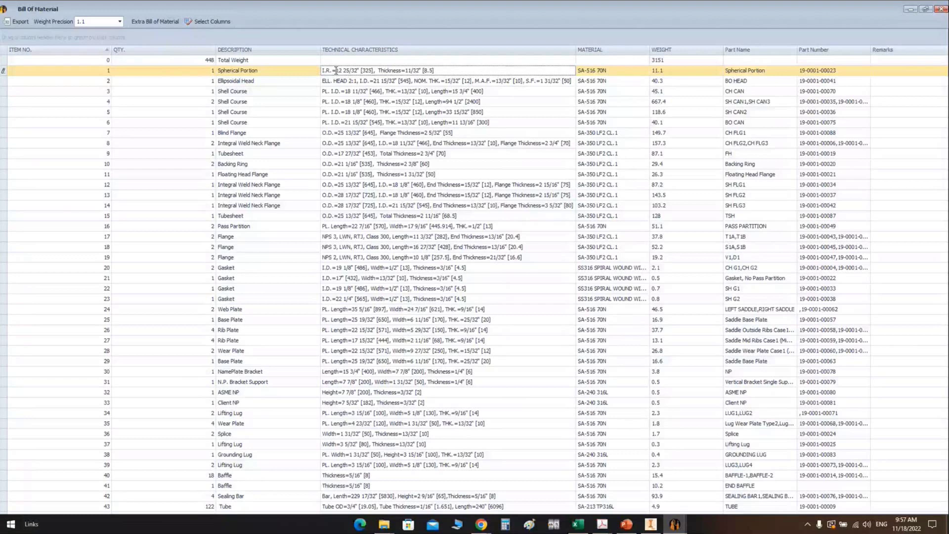
pyautogui.moveTo(343, 71); pyautogui.dragTo(374, 71)
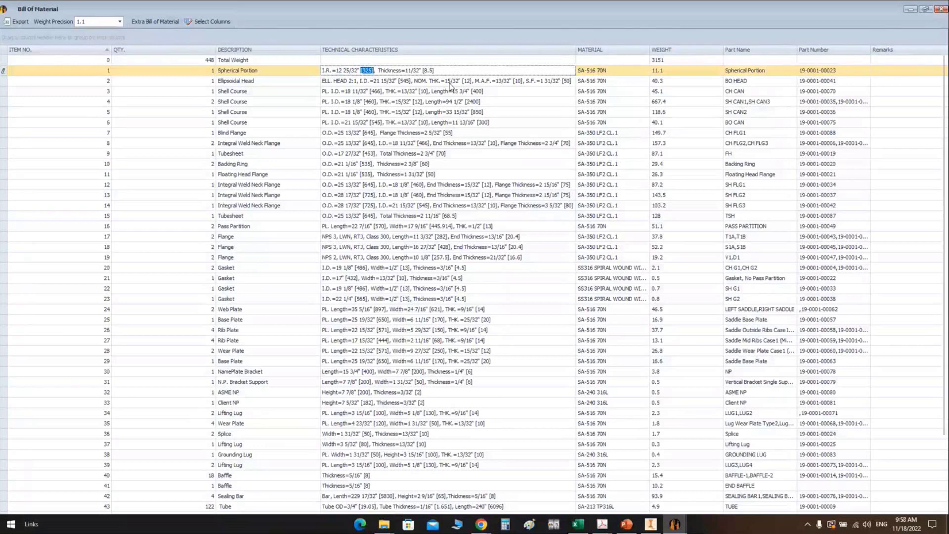
pyautogui.click(941, 12)
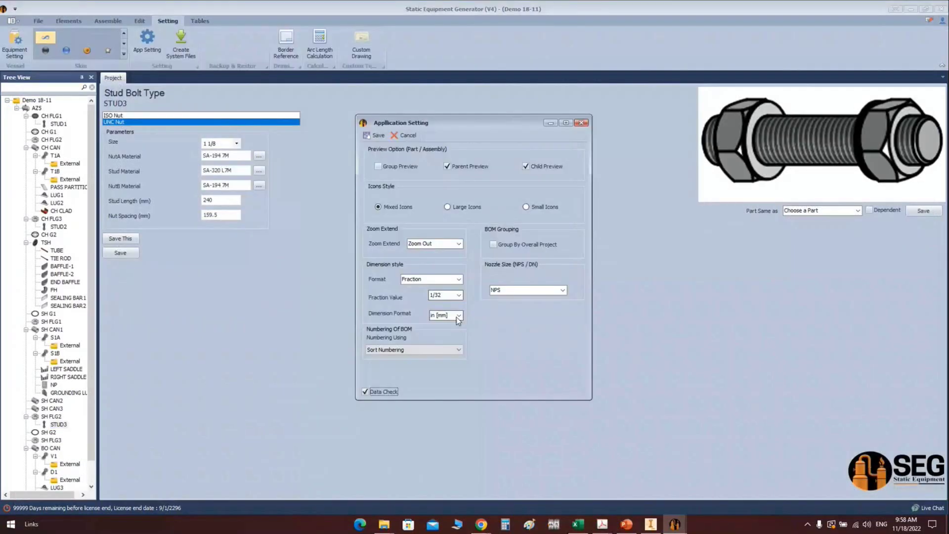
pyautogui.click(459, 279)
pyautogui.click(448, 297)
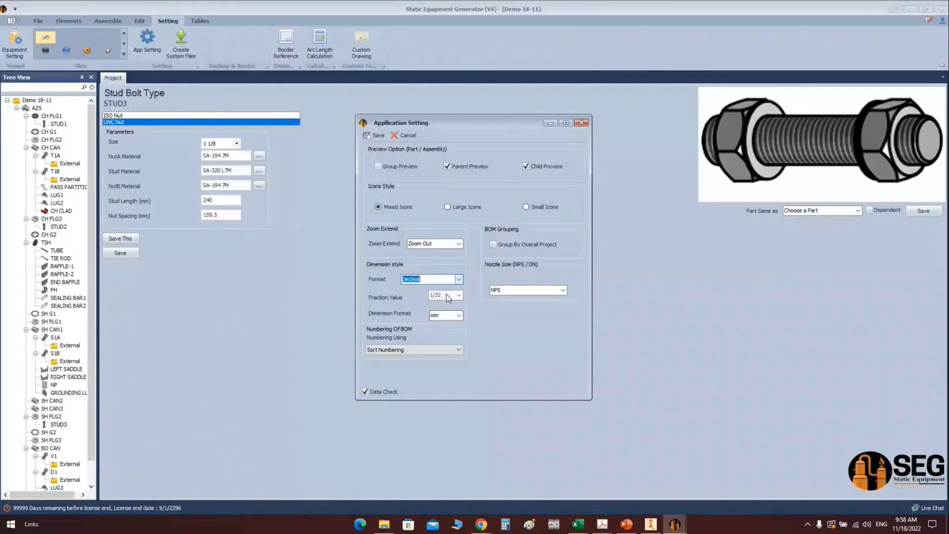
# Save the decimal-mm settings and load the top assembly's Design Data
pyautogui.click(374, 135)
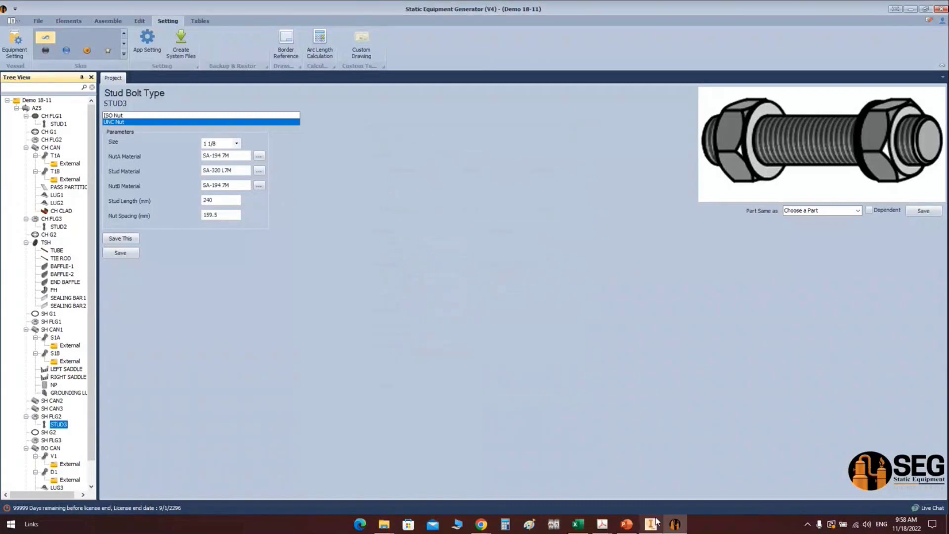
pyautogui.click(36, 108)
# Create a drawing of the top assembly on an A1 (594 × 841) sheet
pyautogui.rightClick(31, 109)
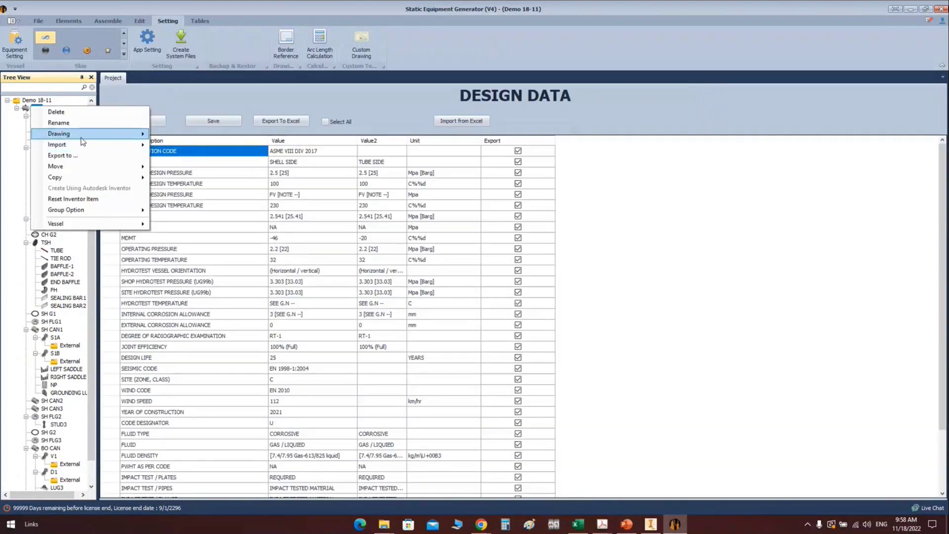
pyautogui.moveTo(89, 134)
pyautogui.click(173, 135)
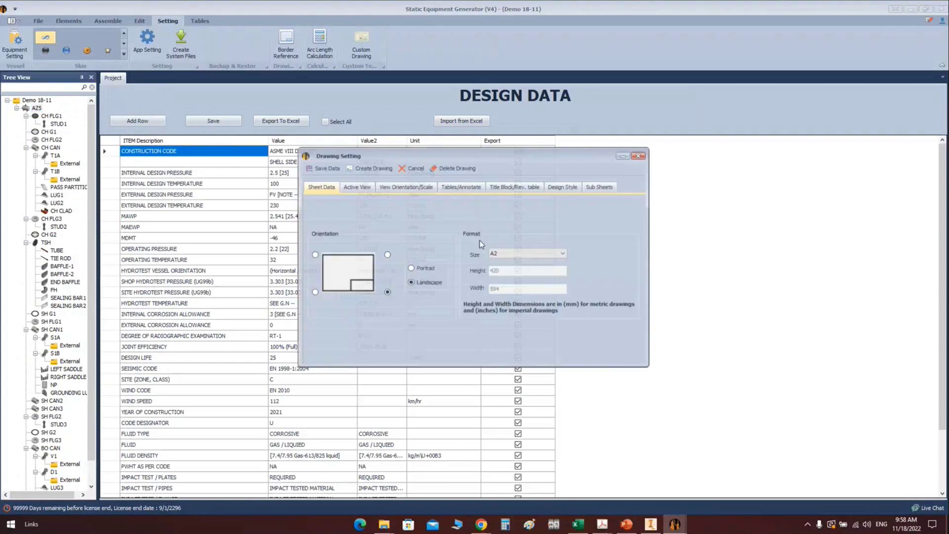
pyautogui.click(542, 253)
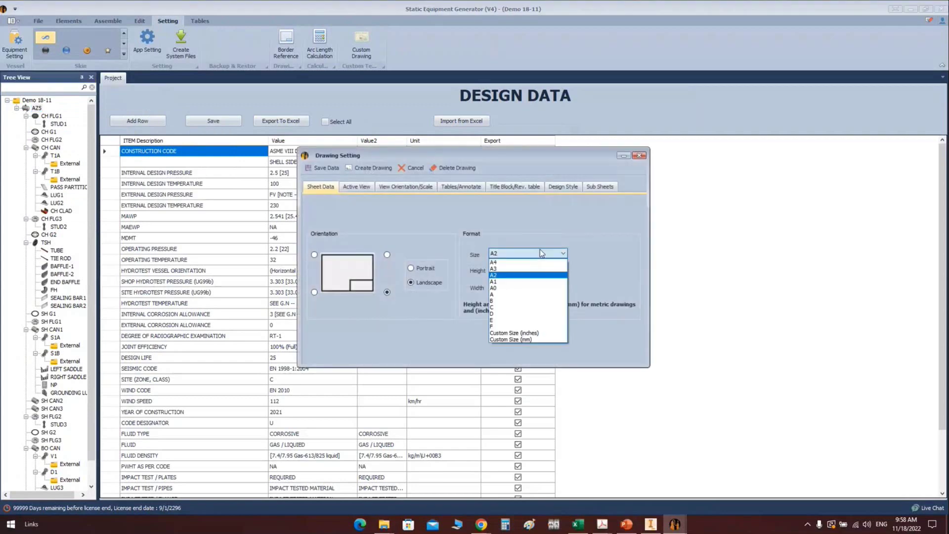
pyautogui.click(504, 281)
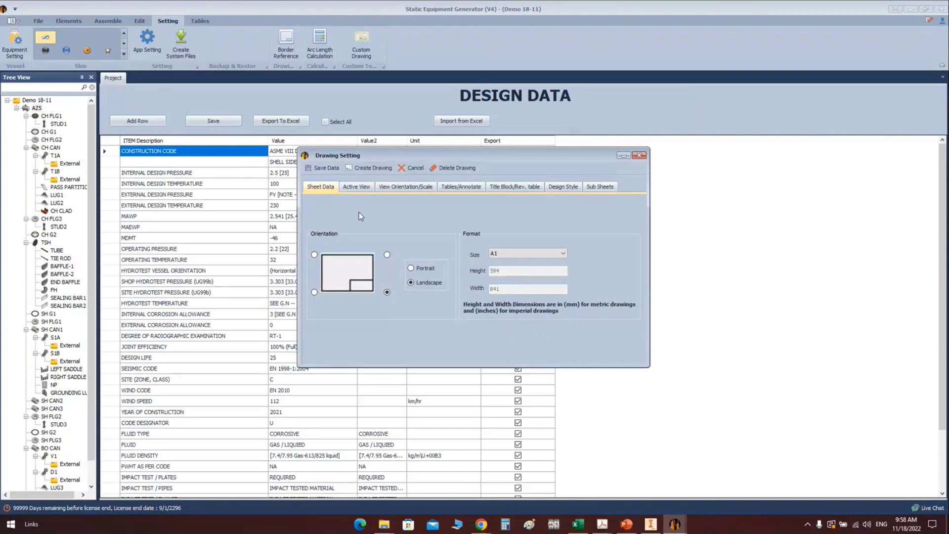
pyautogui.click(359, 186)
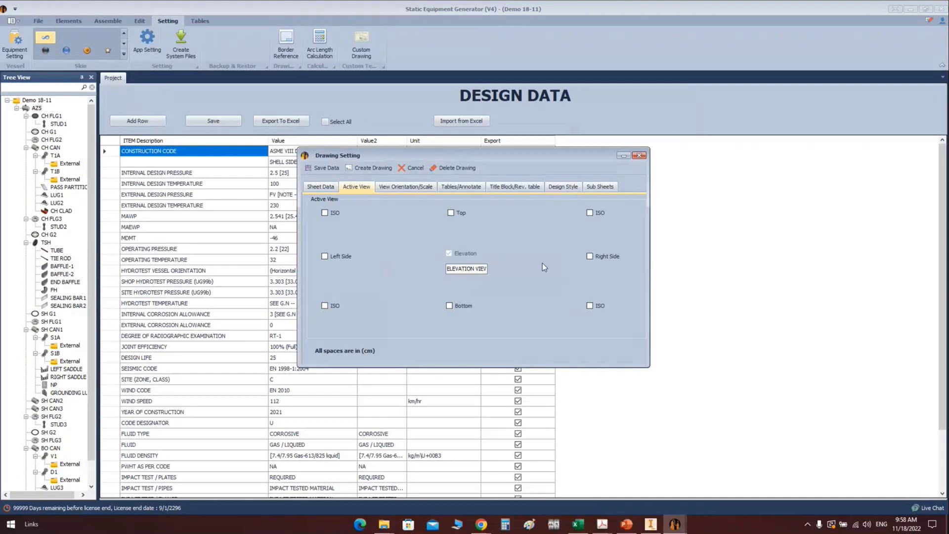
# Keep the Elevation view, add a right side BACK VIEW, and set view spacing to 4
pyautogui.moveTo(446, 269); pyautogui.dragTo(562, 267)
pyautogui.click(597, 255)
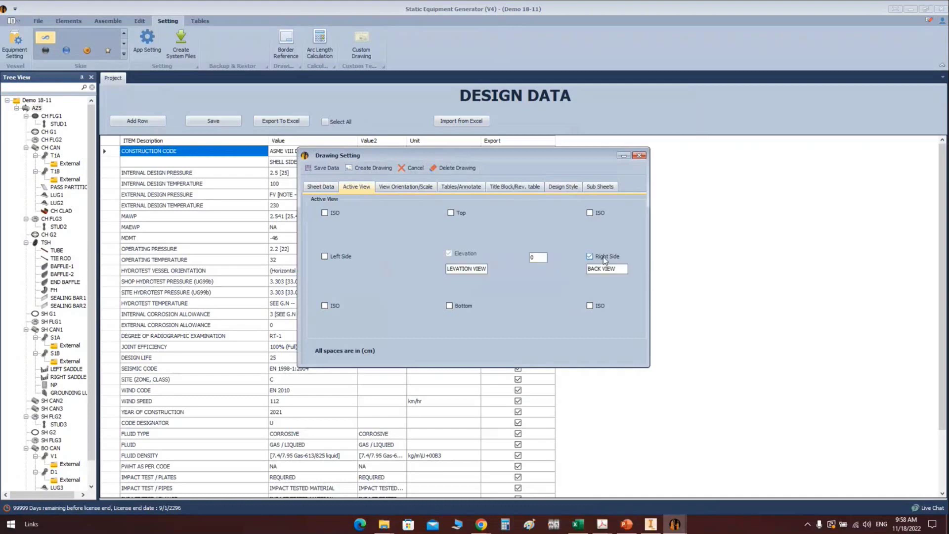
pyautogui.doubleClick(531, 257)
pyautogui.write('4')
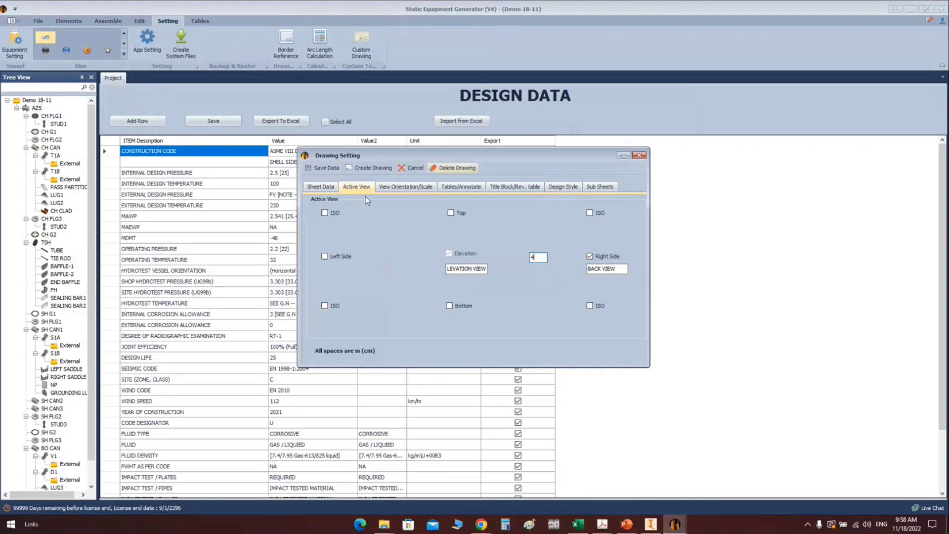
pyautogui.click(394, 186)
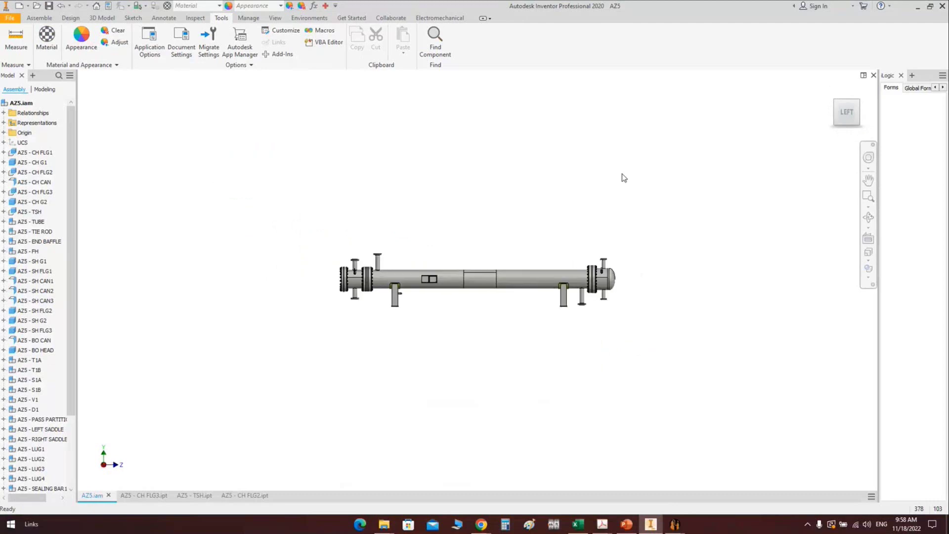
# Fit the heat exchanger in Inventor's view and inspect it from the right and top
pyautogui.click(847, 113)
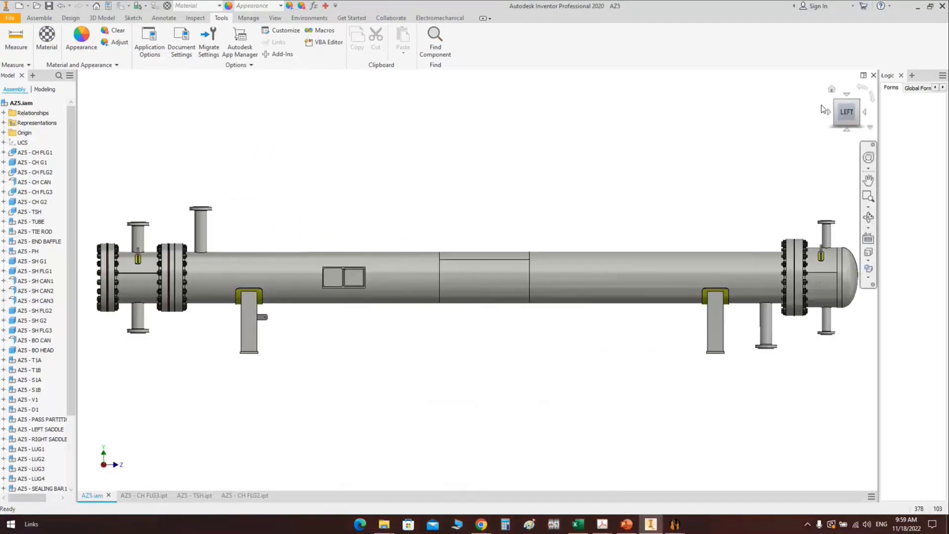
pyautogui.click(674, 524)
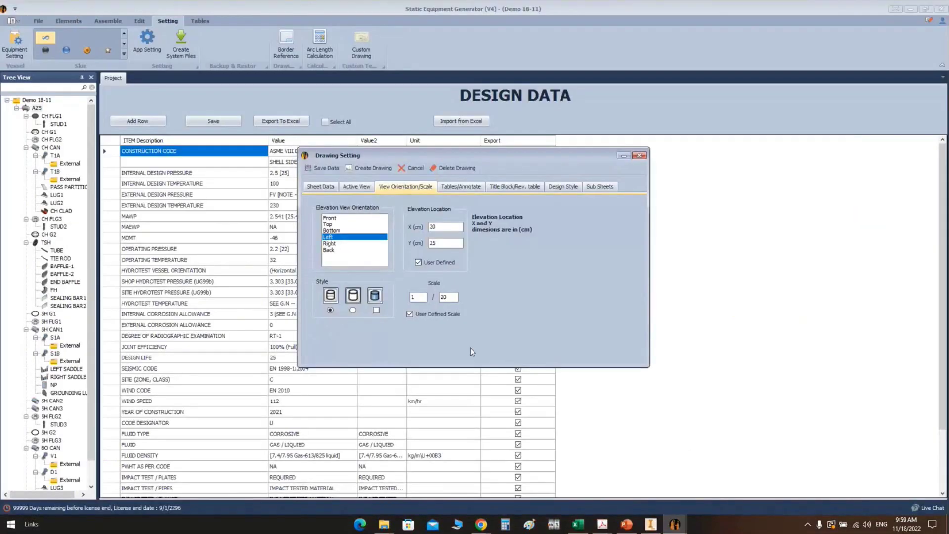
pyautogui.click(651, 525)
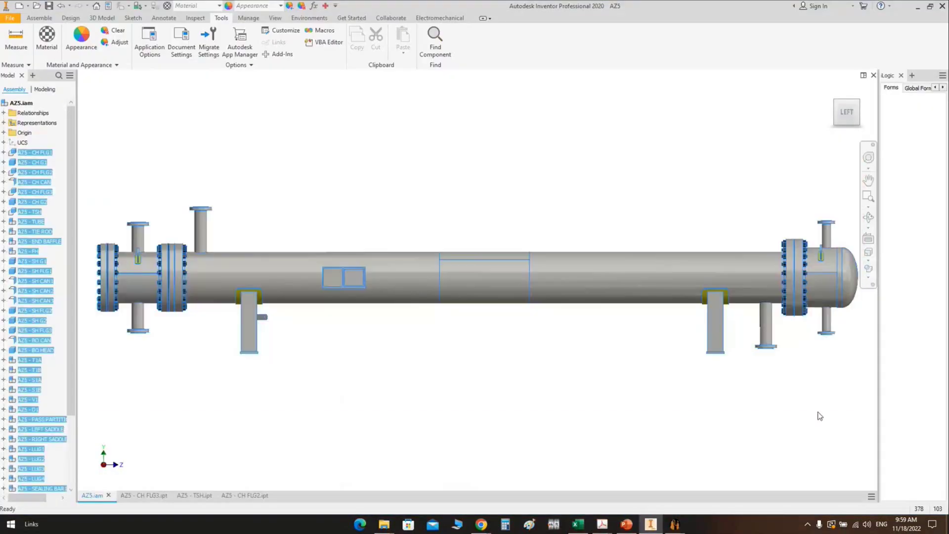
pyautogui.press('F2')
pyautogui.click(831, 90)
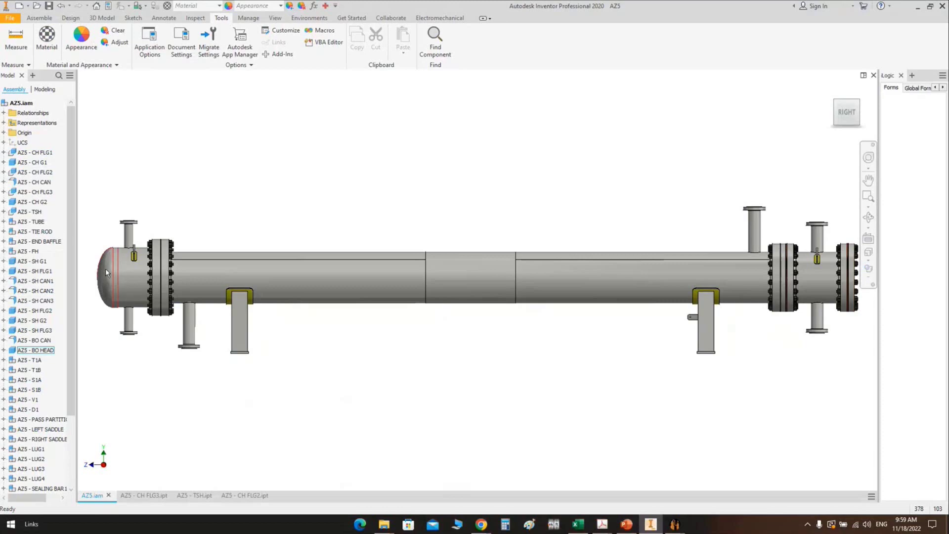
pyautogui.click(846, 112)
pyautogui.click(848, 98)
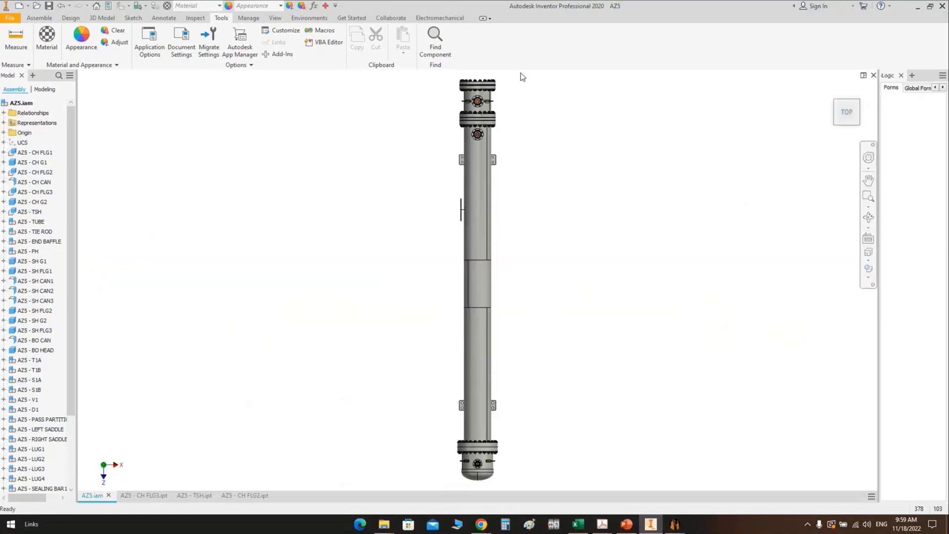
# Window-select the exchanger in front and left views, then return to the Drawing Setting dialog
pyautogui.moveTo(520, 73); pyautogui.dragTo(420, 492)
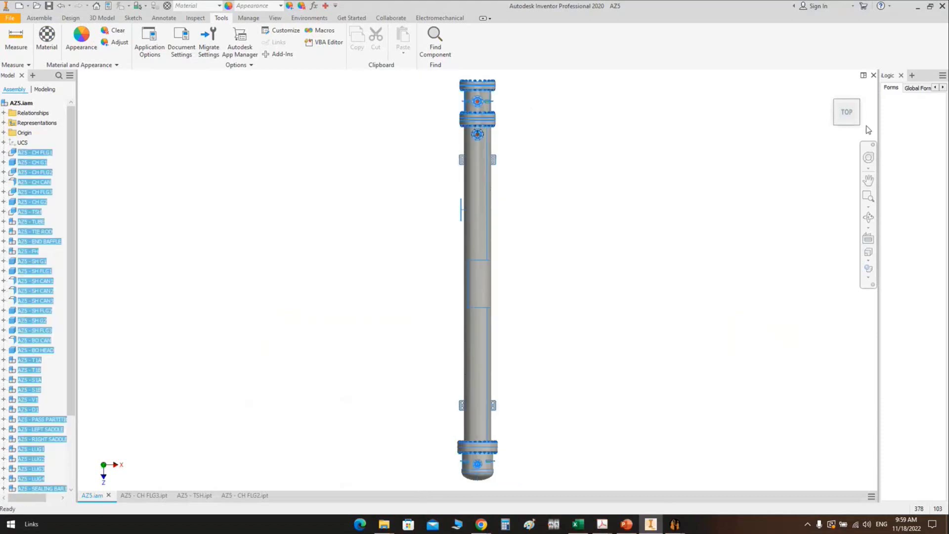
pyautogui.click(840, 124)
pyautogui.click(830, 113)
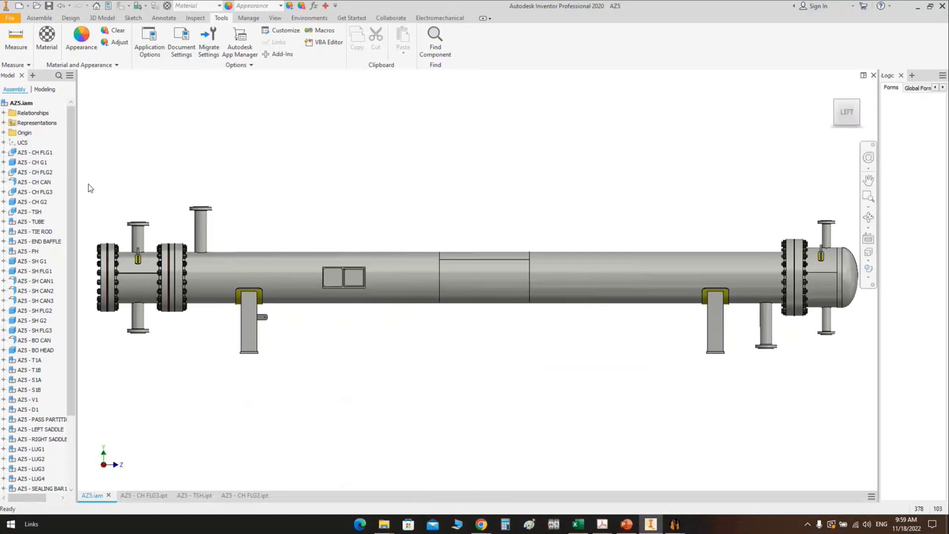
pyautogui.moveTo(87, 183); pyautogui.dragTo(817, 381)
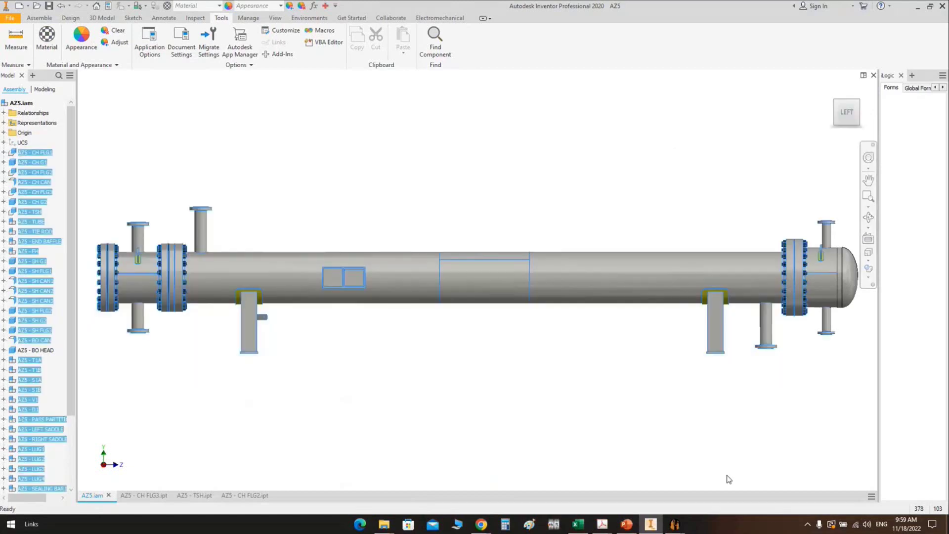
pyautogui.click(677, 525)
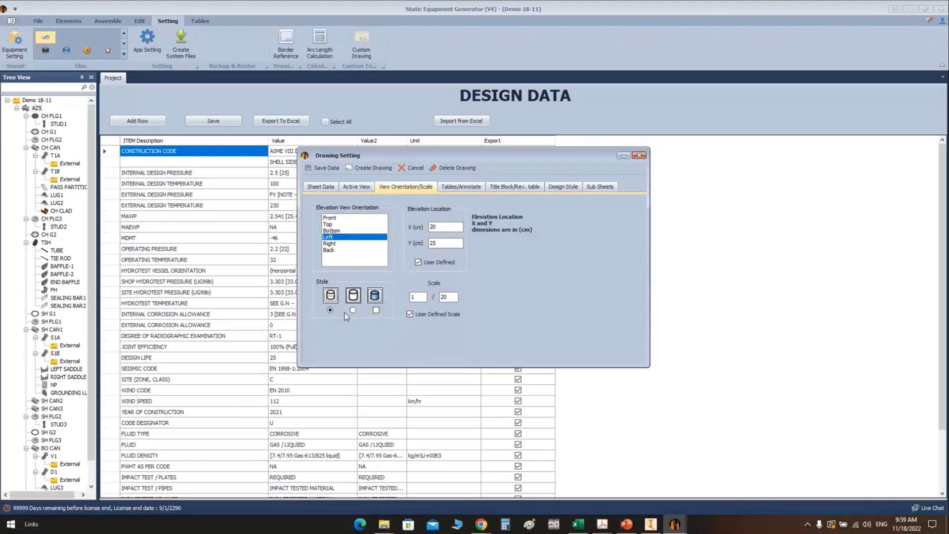
# Place the hidden-line-removed elevation at X 30 cm, Y 35 cm, scale 1:14
pyautogui.click(353, 311)
pyautogui.click(430, 229)
pyautogui.write('3')
pyautogui.doubleClick(433, 243)
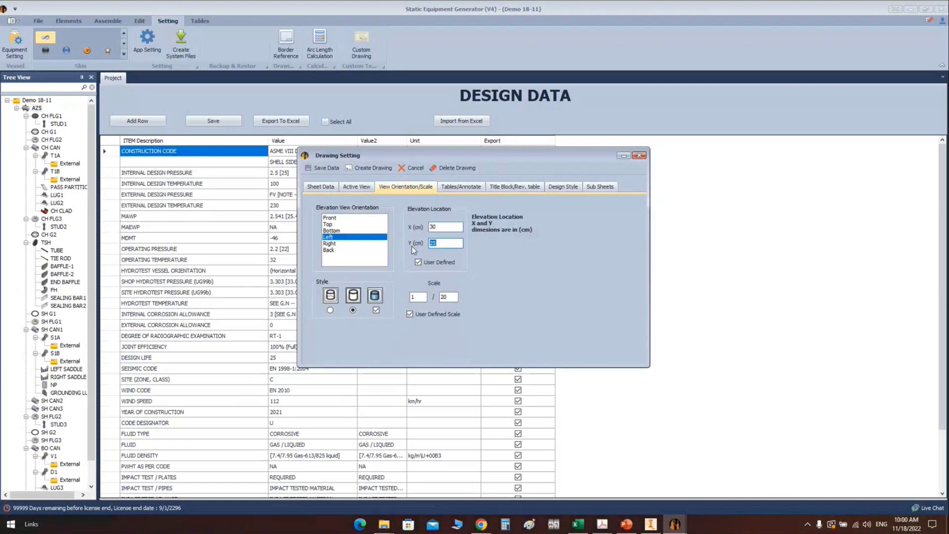
pyautogui.write('35')
pyautogui.doubleClick(447, 296)
pyautogui.write('14')
pyautogui.click(460, 187)
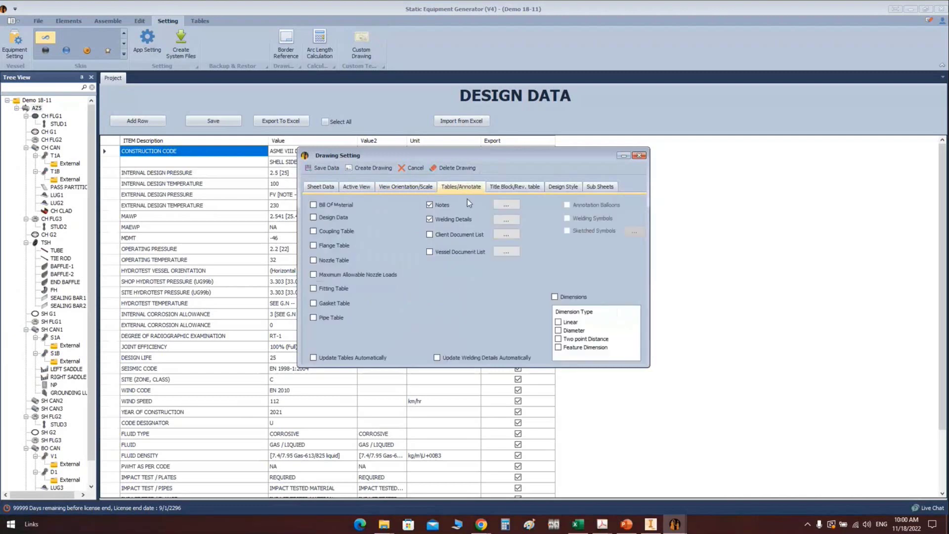
# Turn on the Bill Of Material, Design Data and Nozzle Table tables and bring up Drawing Notes
pyautogui.click(410, 188)
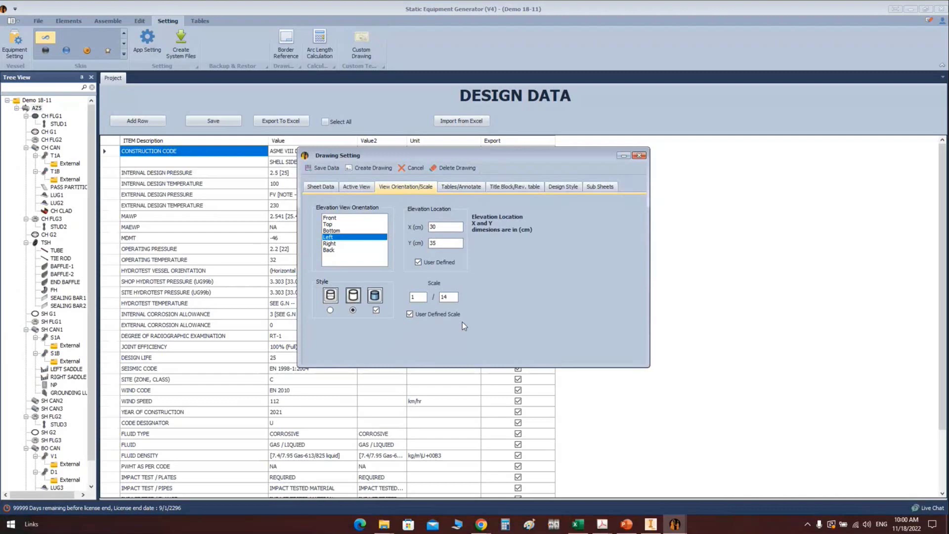
pyautogui.click(458, 187)
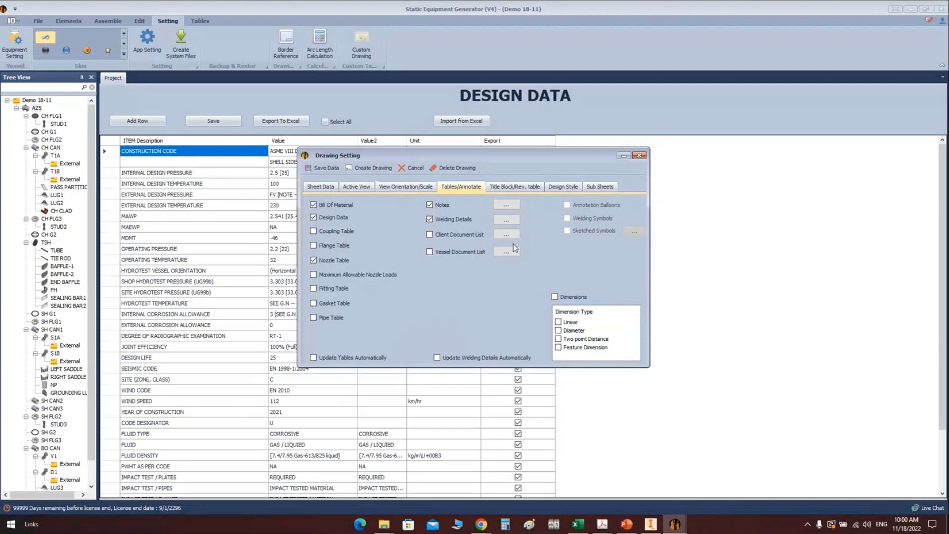
pyautogui.click(507, 205)
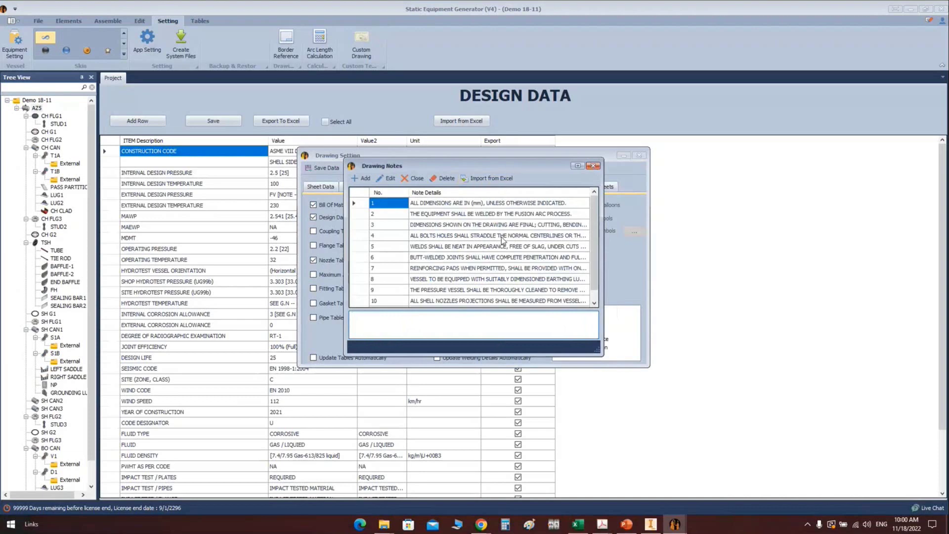
# Review note 9 on pressure vessel cleaning and note 10, then close Drawing Notes
pyautogui.click(357, 290)
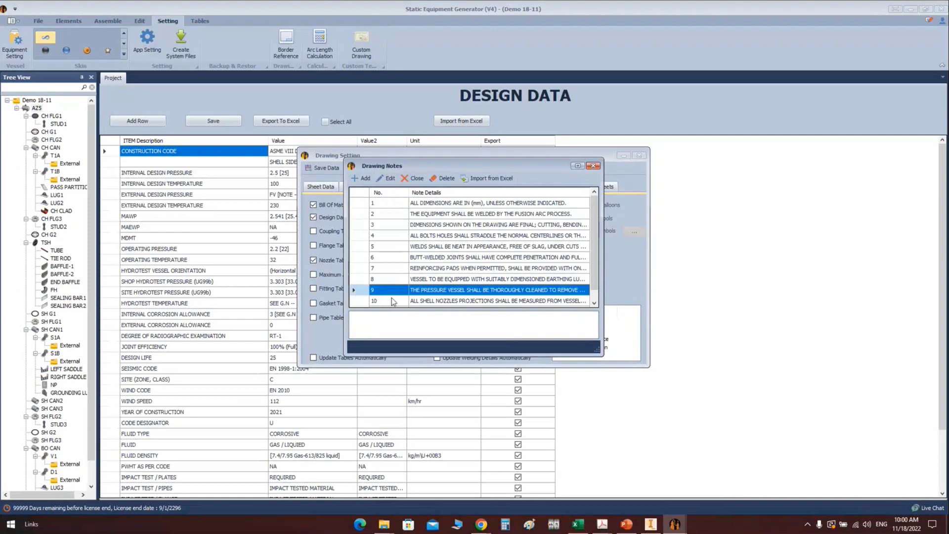
pyautogui.click(388, 179)
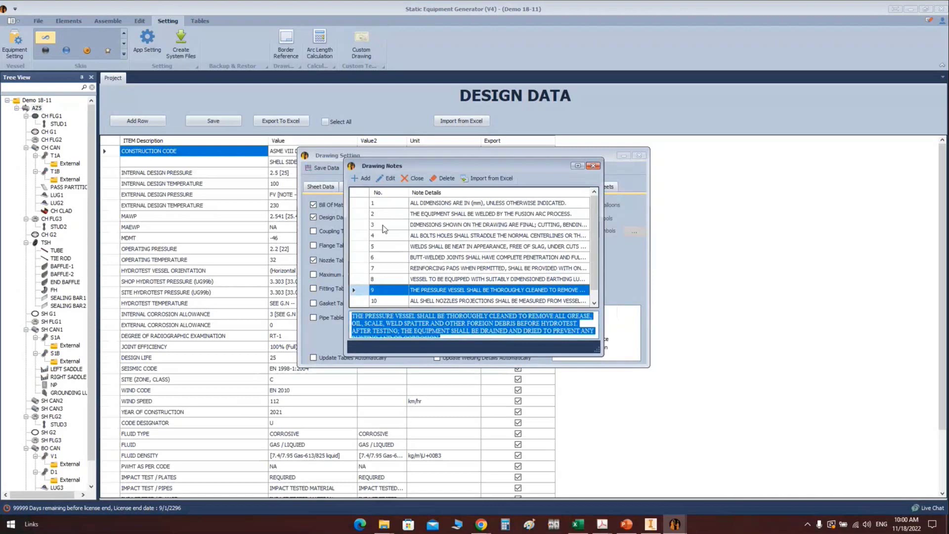
pyautogui.click(386, 300)
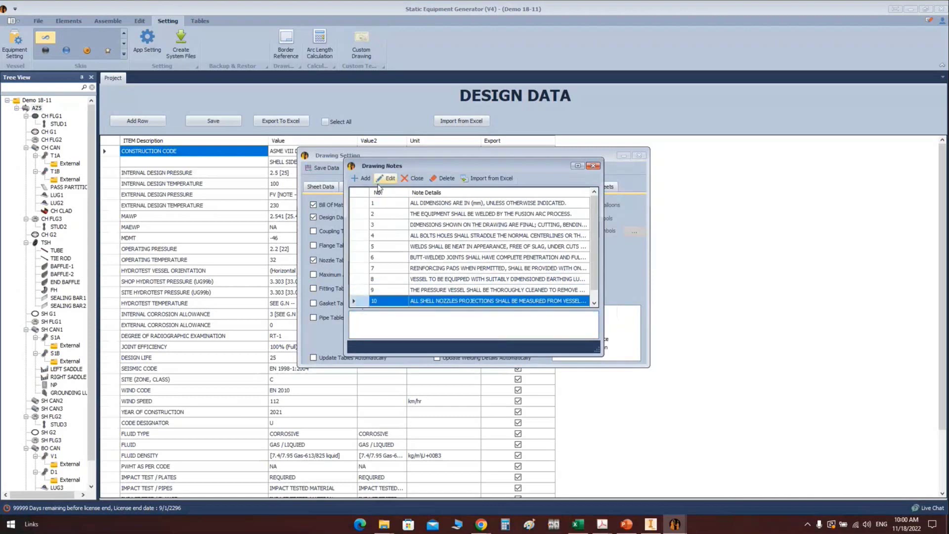
pyautogui.click(592, 166)
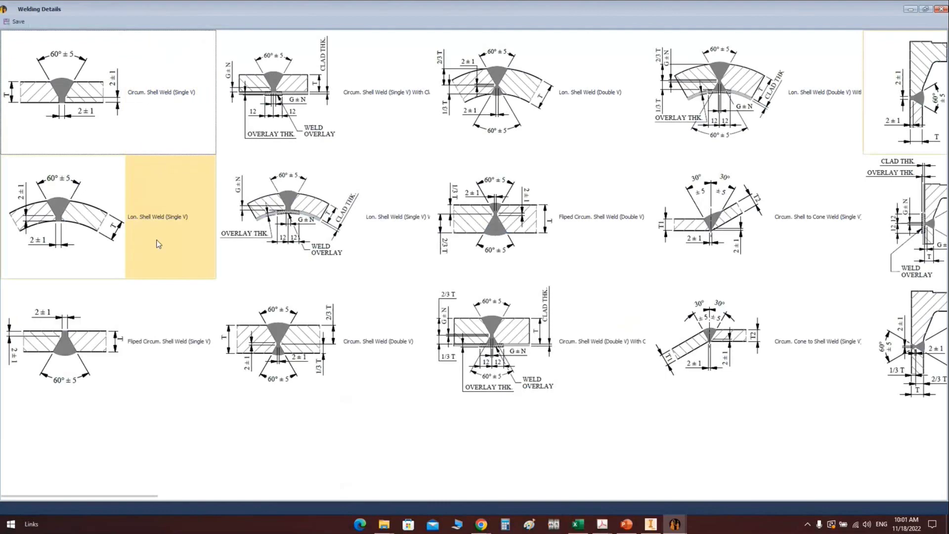
# Select the single-V shell welds, clad WN RF flange-to-pipe and clad NW1C nozzle-to-shell details
pyautogui.click(158, 244)
pyautogui.click(292, 87)
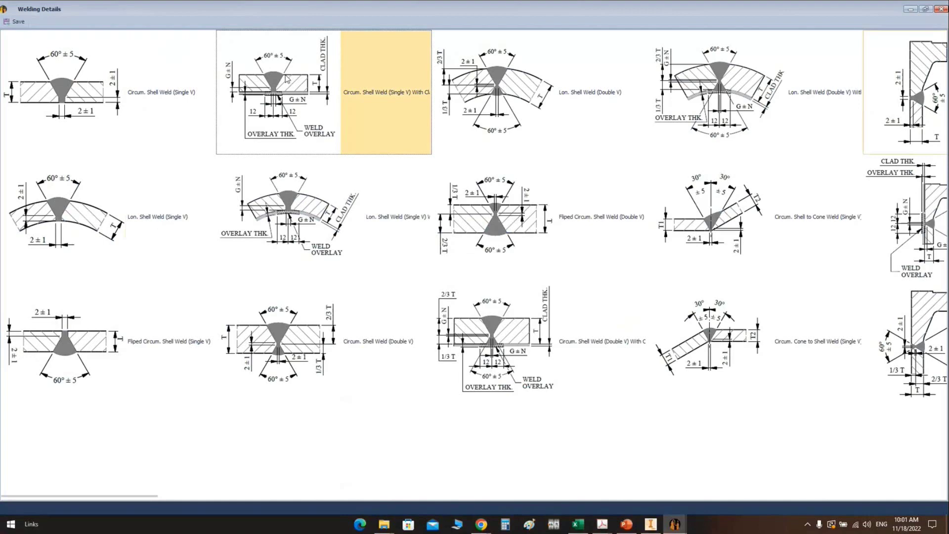
pyautogui.click(290, 193)
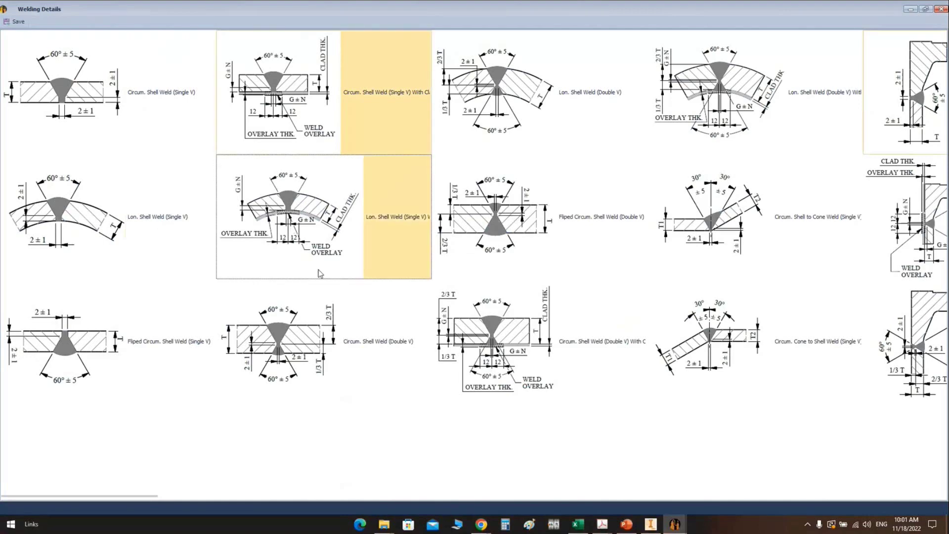
pyautogui.hscroll(2, 319, 273)
pyautogui.click(705, 190)
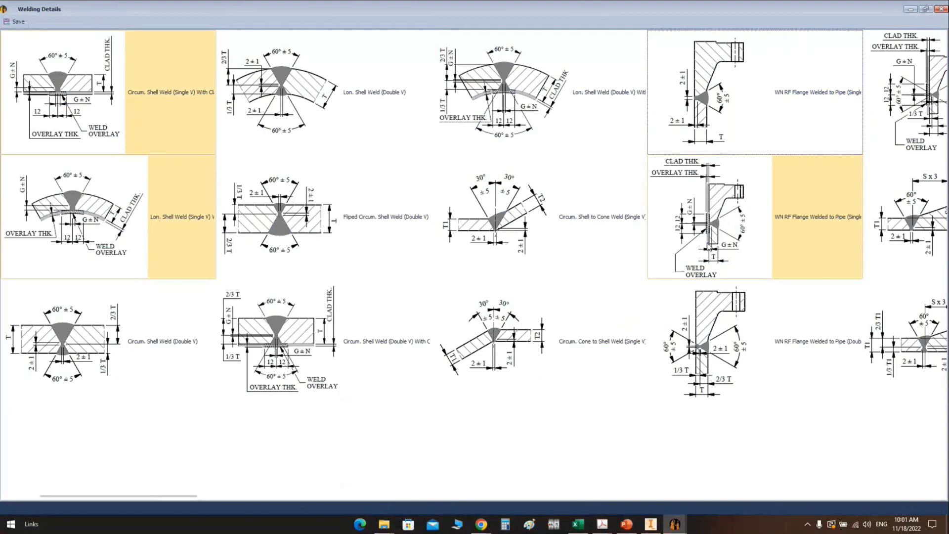
pyautogui.hscroll(2, 709, 247)
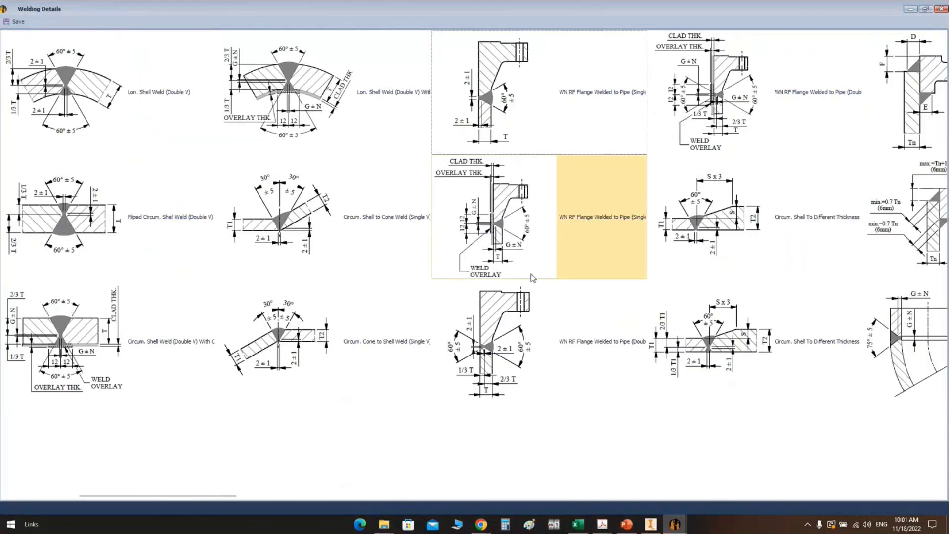
pyautogui.hscroll(2, 488, 241)
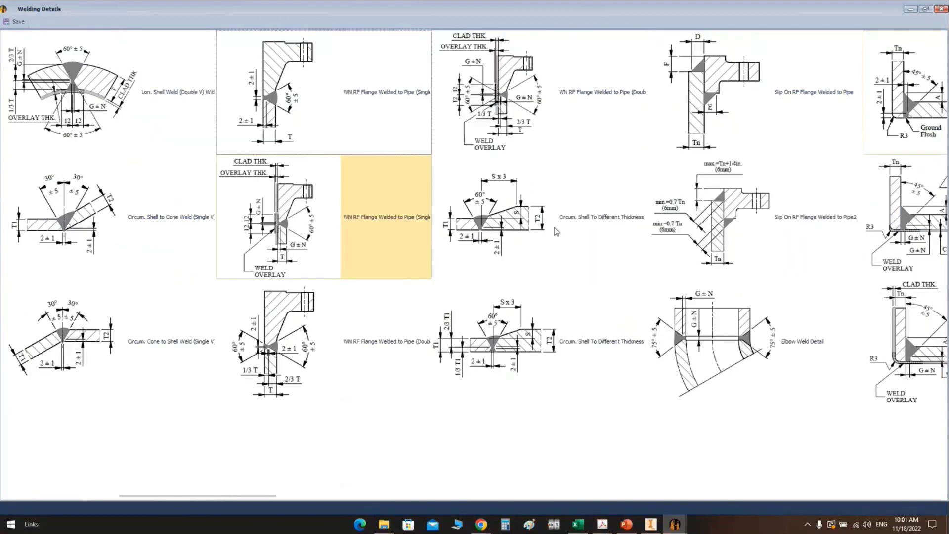
pyautogui.hscroll(2, 559, 233)
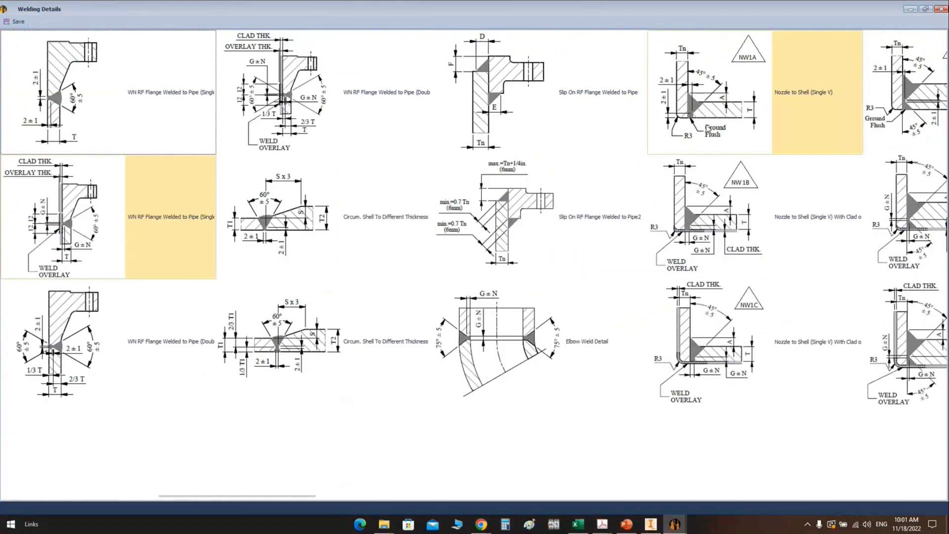
pyautogui.click(704, 330)
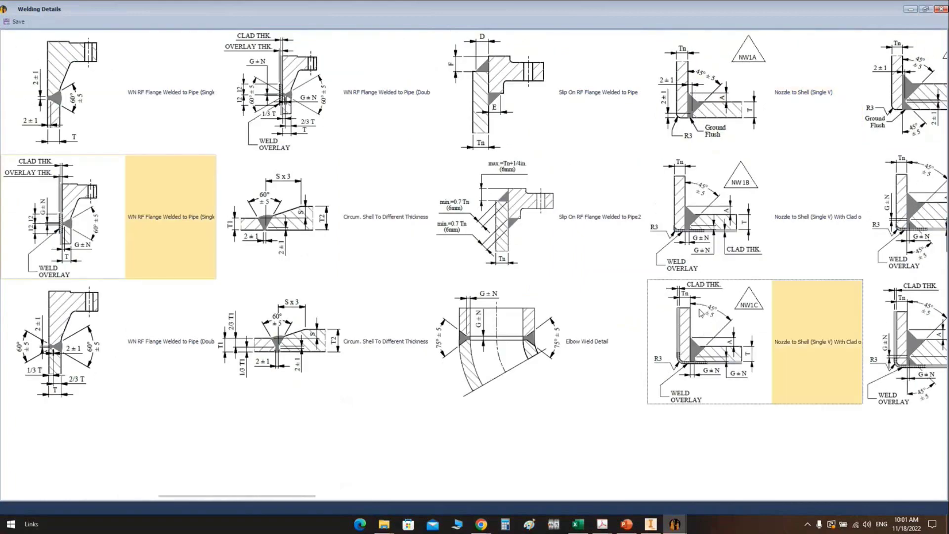
# Deselect NW3A, select Re-Pad to Shell and Reb to Bad fillet welds, and save
pyautogui.hscroll(4, 702, 316)
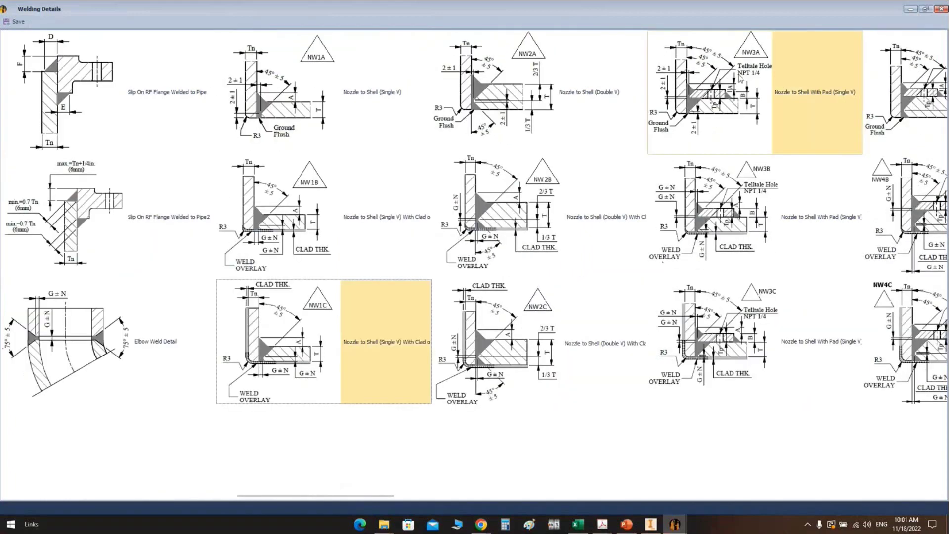
pyautogui.click(784, 119)
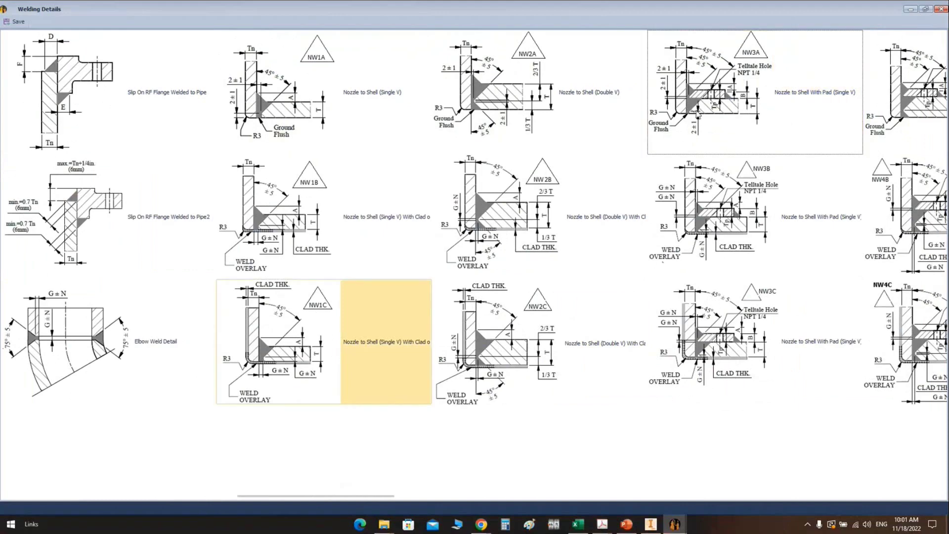
pyautogui.hscroll(6, 405, 137)
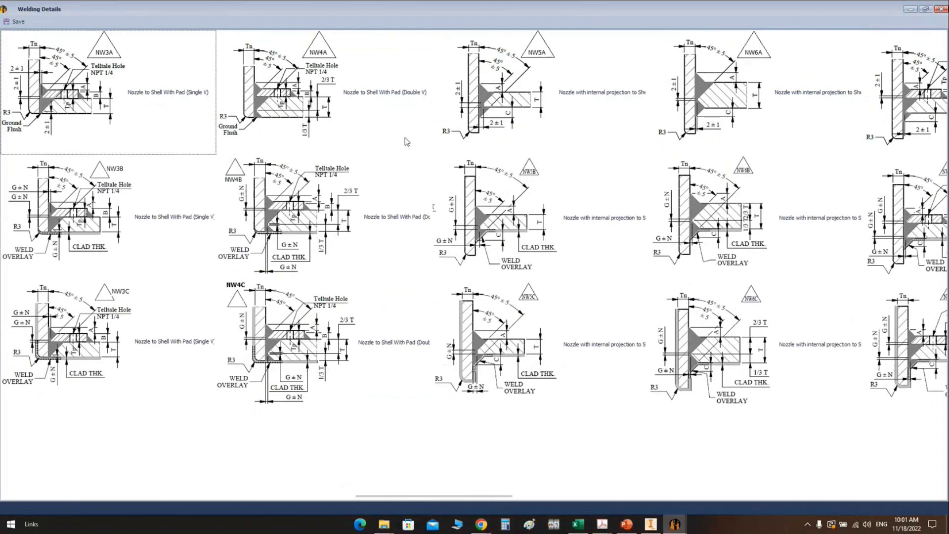
pyautogui.hscroll(8, 405, 137)
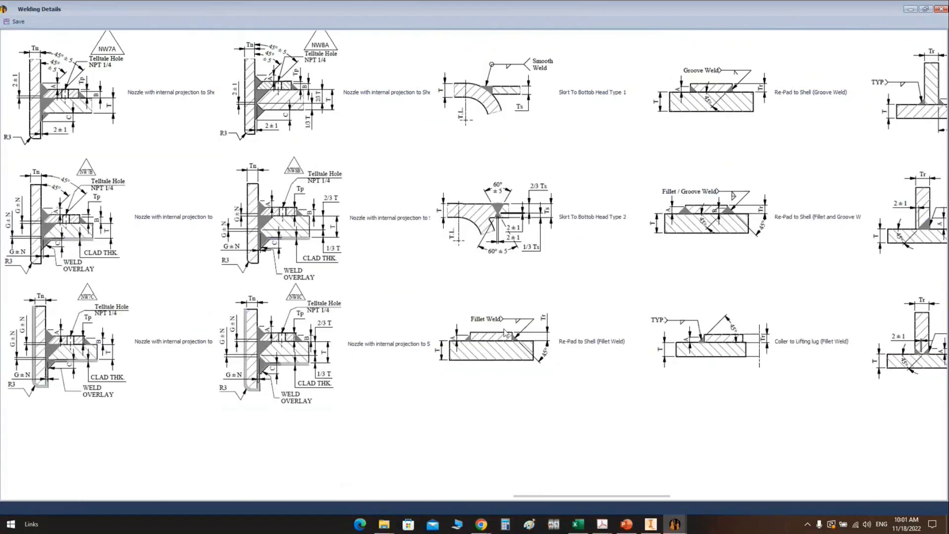
pyautogui.click(505, 332)
pyautogui.hscroll(2, 776, 259)
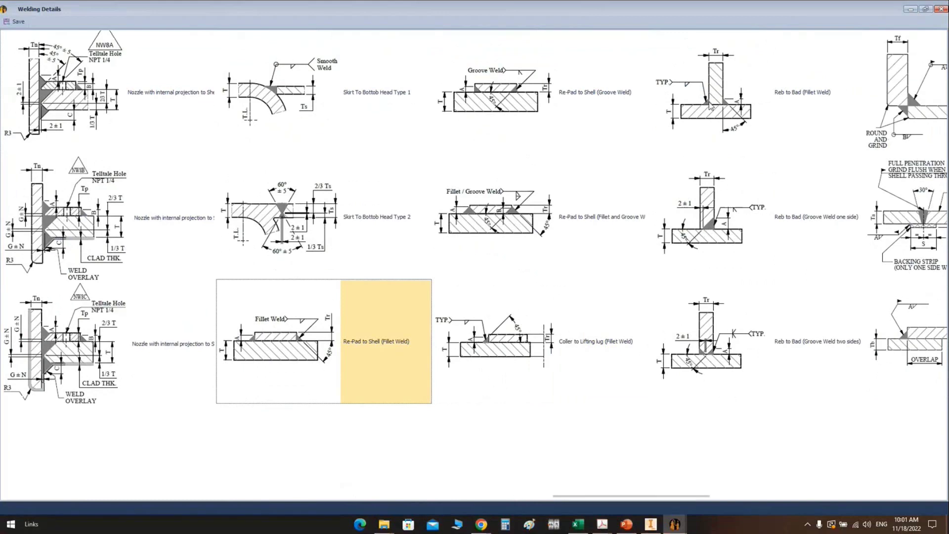
pyautogui.click(711, 104)
pyautogui.hscroll(8, 677, 188)
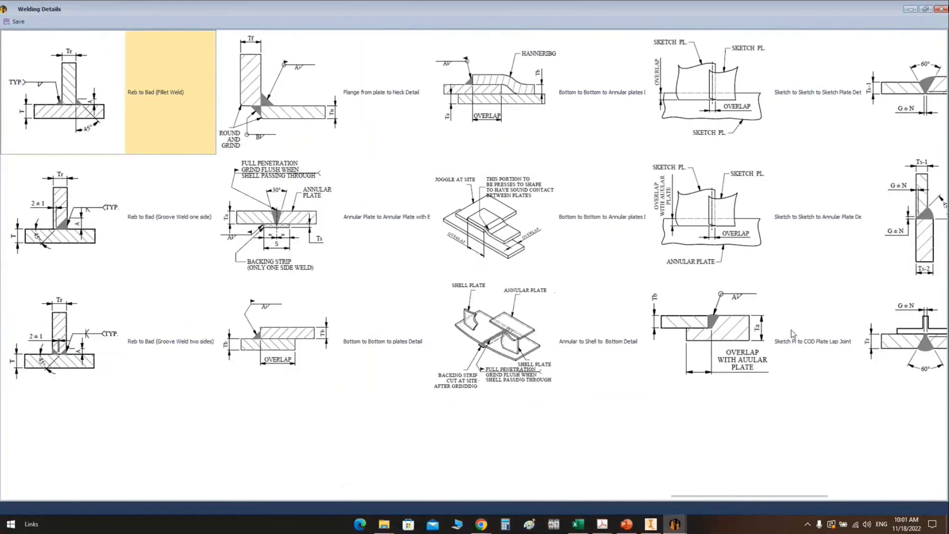
pyautogui.hscroll(2, 729, 292)
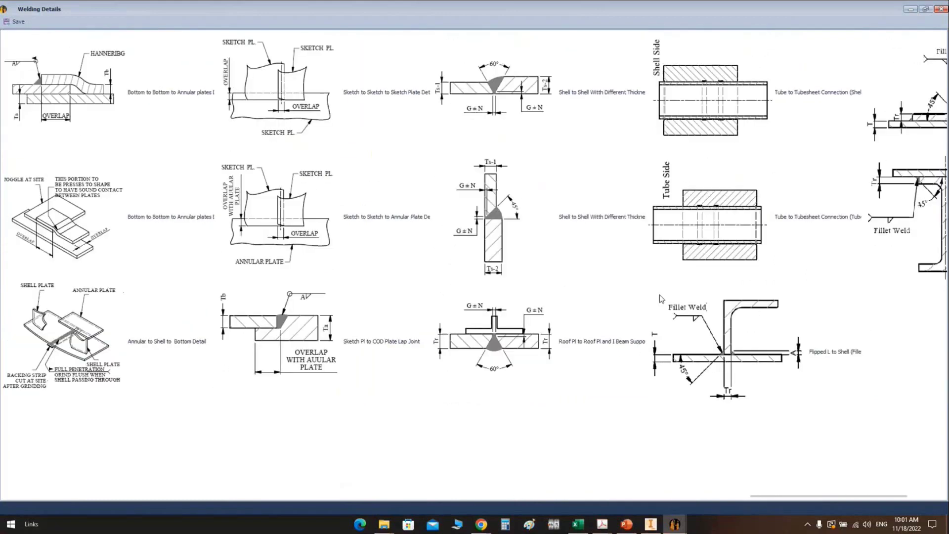
pyautogui.click(17, 24)
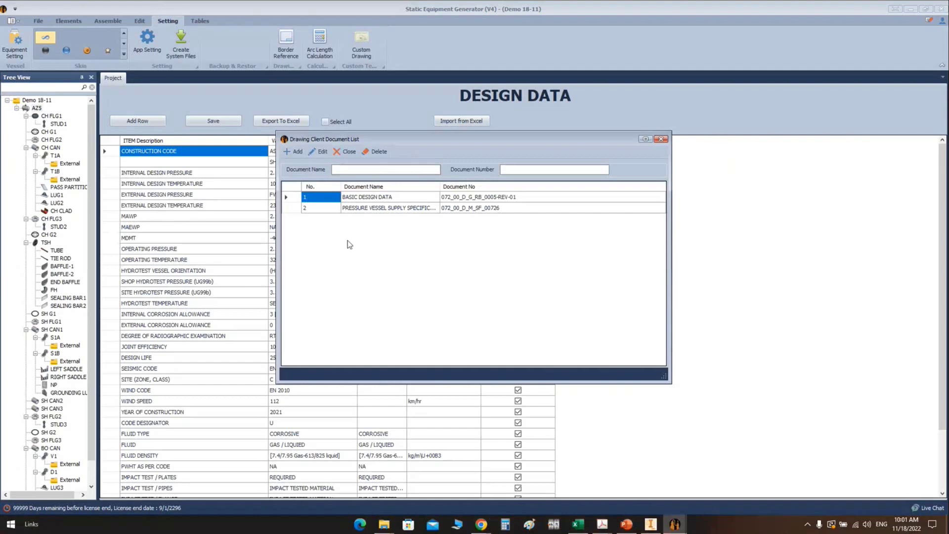
# Add TRANSPORTATION DRAWING, number DWG-005, to the vessel document list
pyautogui.click(660, 140)
pyautogui.click(500, 257)
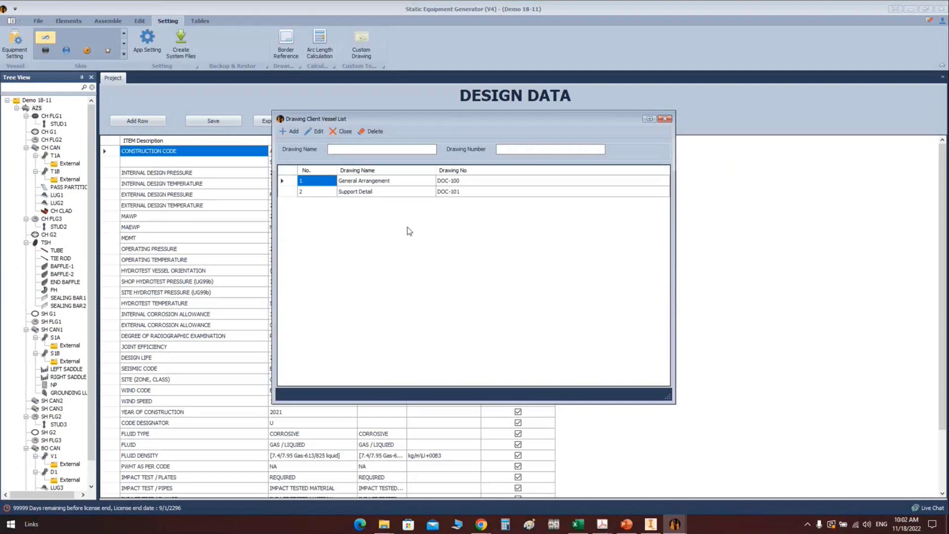
pyautogui.click(361, 147)
pyautogui.write('TRANSPORTATION DRAWING')
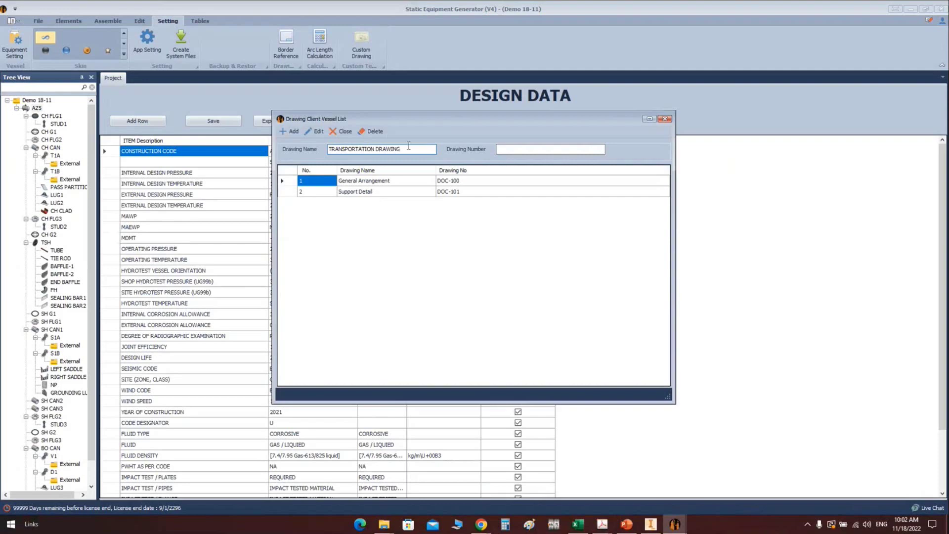
pyautogui.click(509, 150)
pyautogui.write('DWG-005')
pyautogui.click(292, 131)
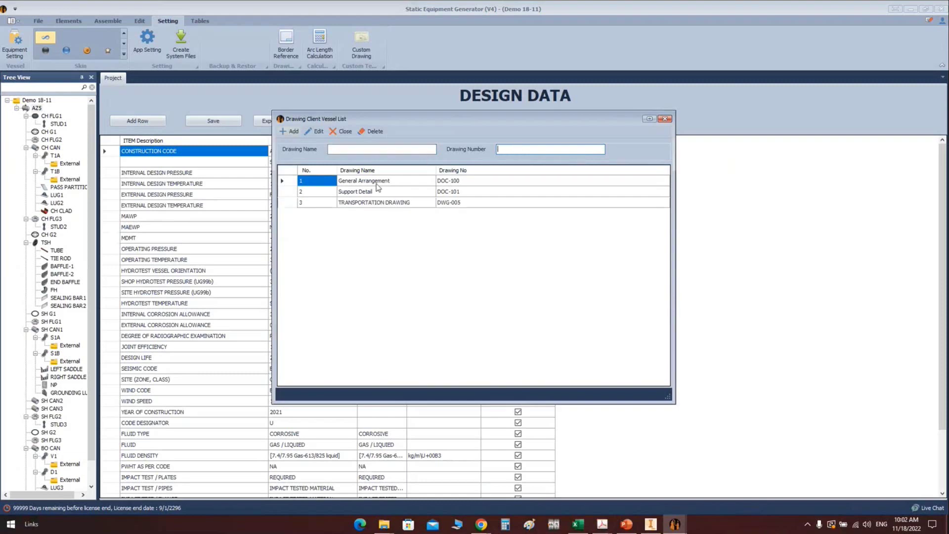
# Add MECHANICAL CALCULATION, number DOC-002, to the vessel document list and close it
pyautogui.click(368, 149)
pyautogui.write('MECHANICAL CALCULA')
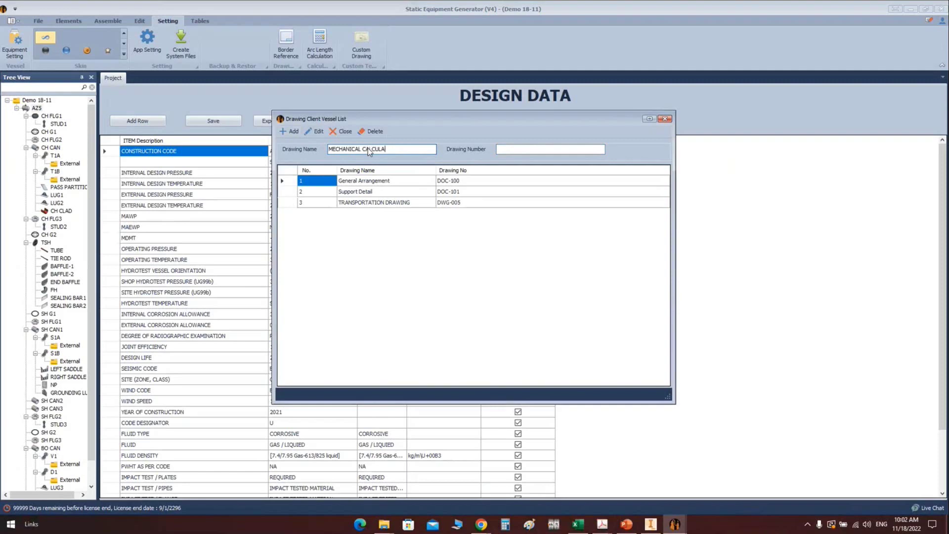
pyautogui.write('TION')
pyautogui.click(520, 150)
pyautogui.click(291, 132)
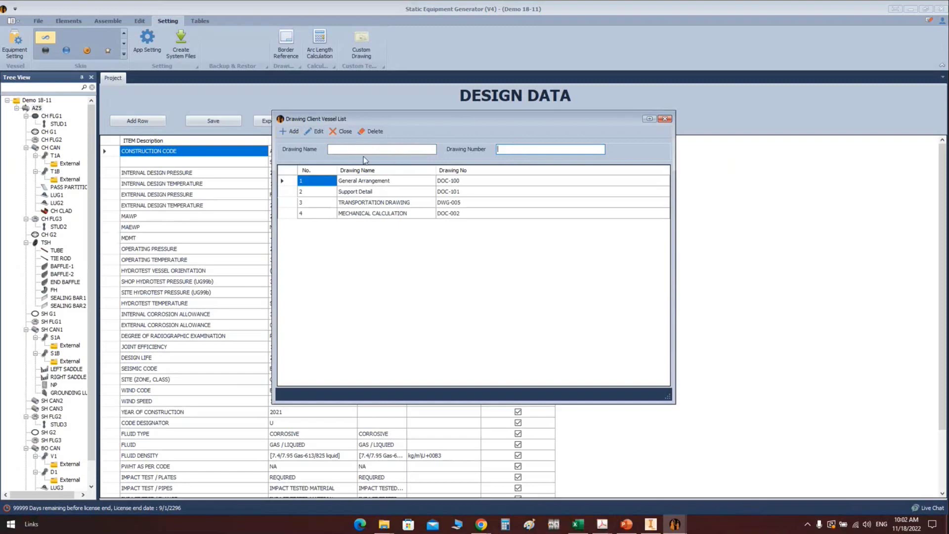
pyautogui.click(664, 119)
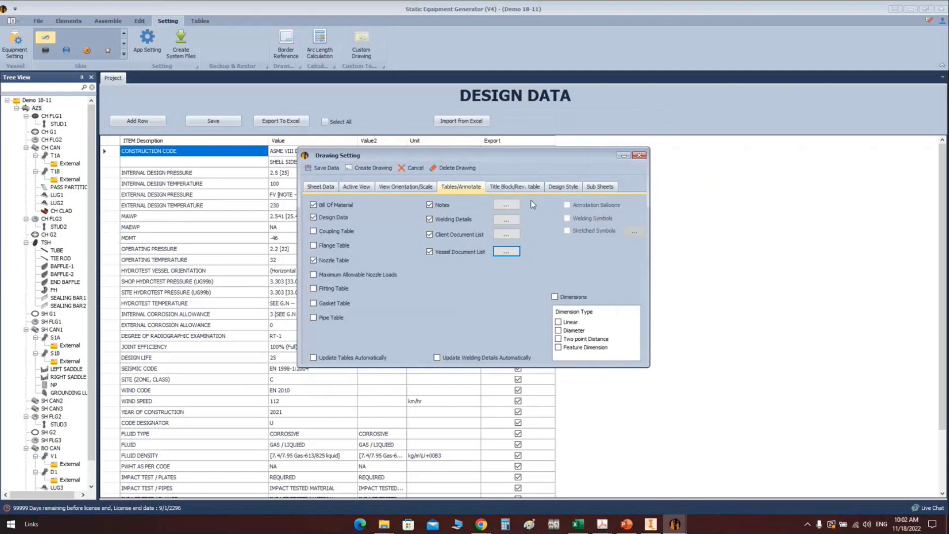
# Set the title block drawing name to GENERAL ARRANGEMNT and number to DWG-001
pyautogui.click(514, 186)
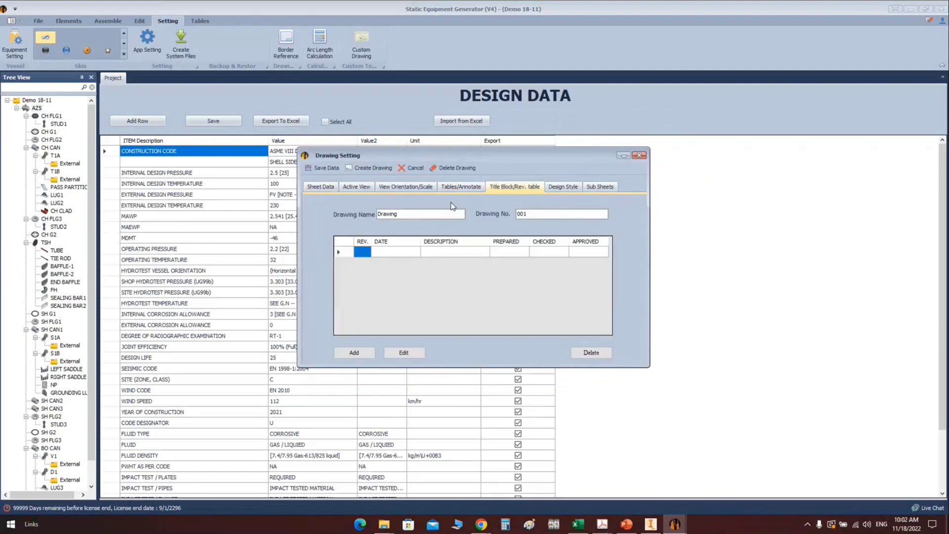
pyautogui.doubleClick(418, 214)
pyautogui.write('GENERAL ARRANGEMNT')
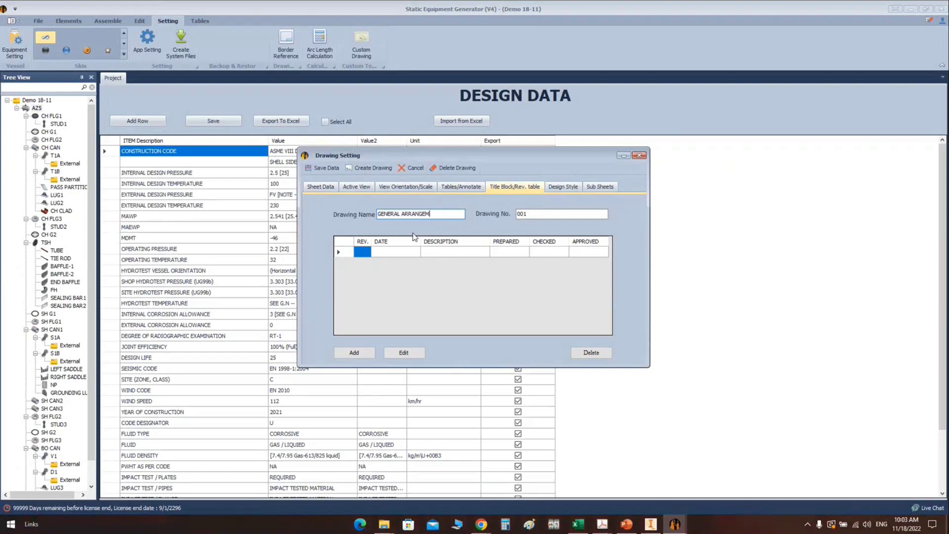
pyautogui.moveTo(547, 218); pyautogui.dragTo(514, 215)
pyautogui.write('DWG-001')
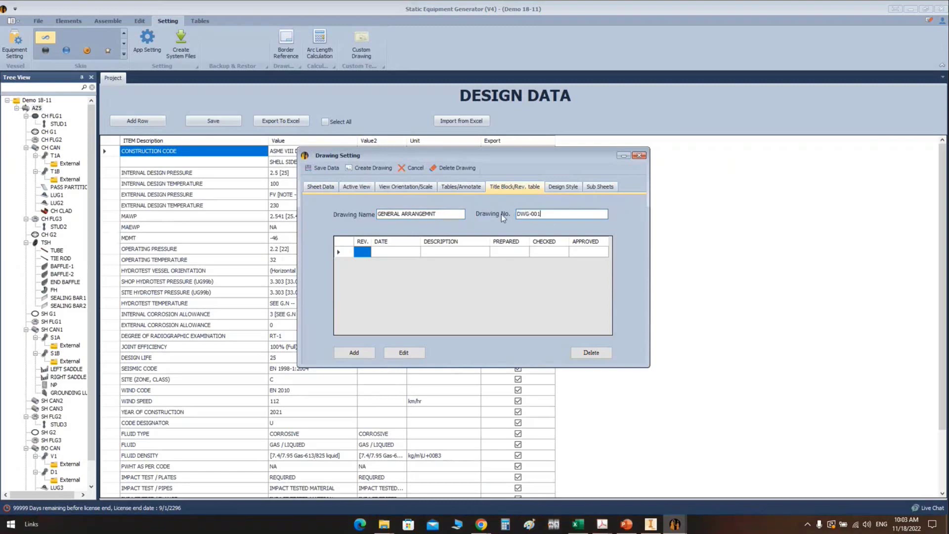
# Save revision 0, ISSUED FOR REVIEW, prepared, checked and approved by A
pyautogui.click(390, 254)
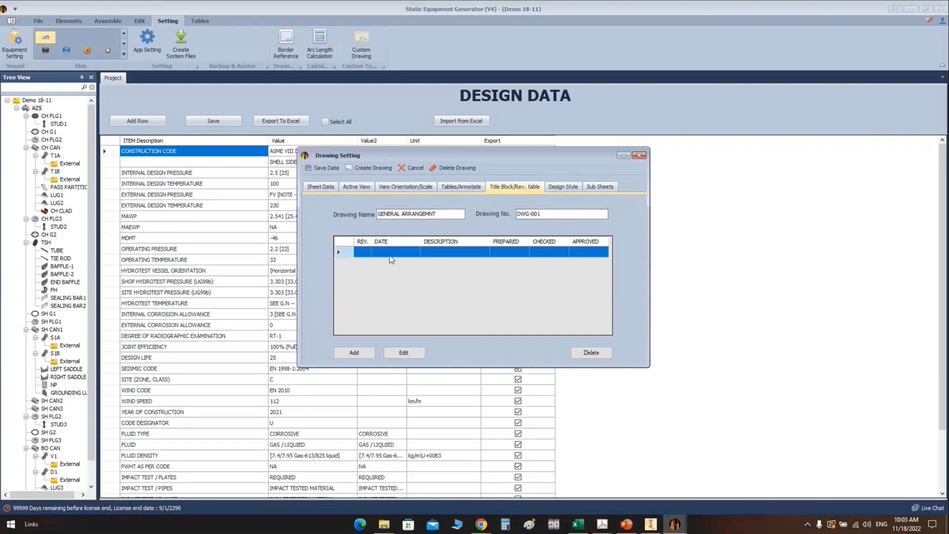
pyautogui.click(401, 353)
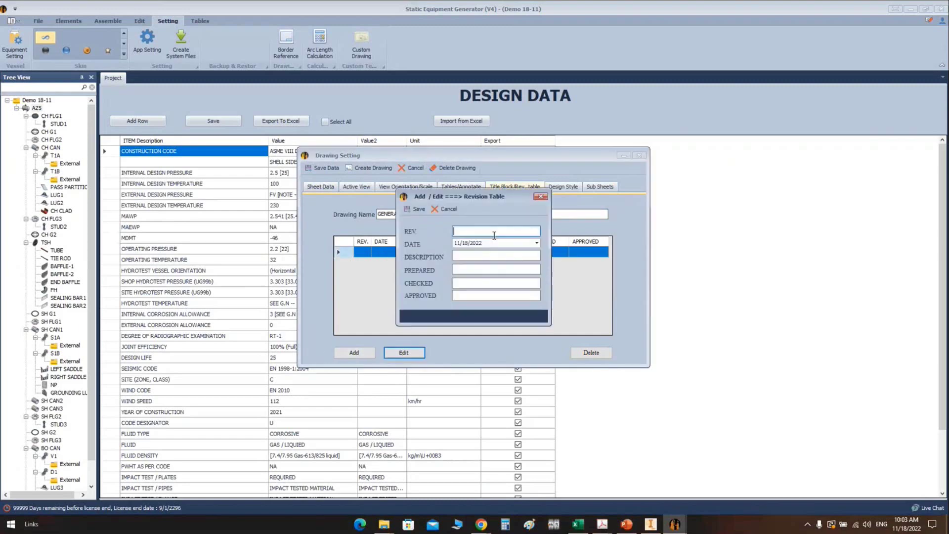
pyautogui.write('0')
pyautogui.click(460, 253)
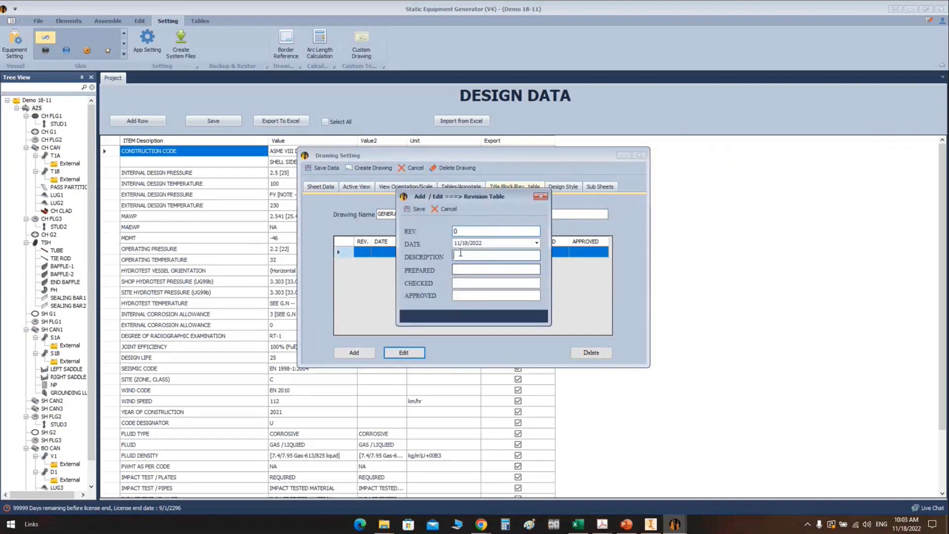
pyautogui.write('ISSUED FOR REV')
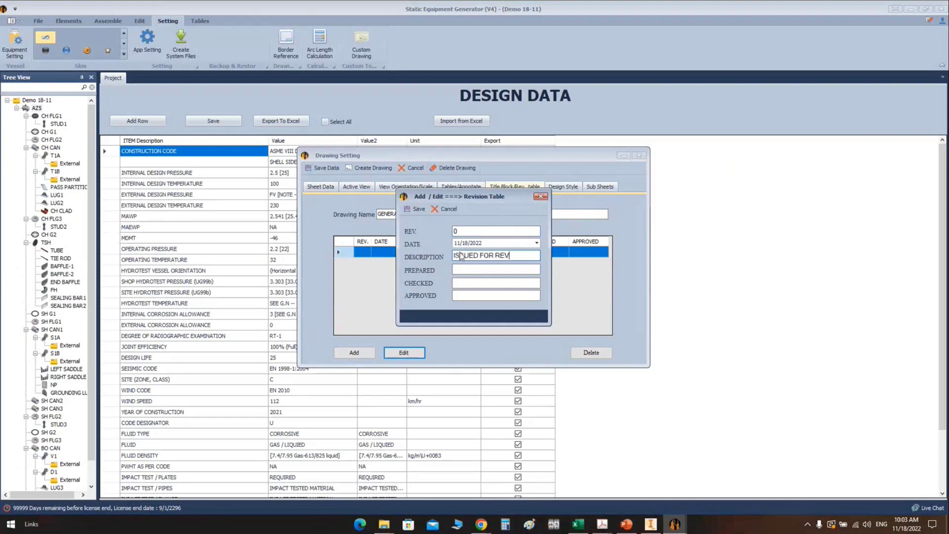
pyautogui.write('IS')
pyautogui.press('BackSpace')
pyautogui.press('BackSpace')
pyautogui.press('BackSpace')
pyautogui.write('VIEW')
pyautogui.click(486, 271)
pyautogui.write('A')
pyautogui.press('Tab')
pyautogui.write('A')
pyautogui.click(464, 297)
pyautogui.write('A')
pyautogui.click(418, 208)
# Reopen the revision row for another entry and save it again
pyautogui.click(363, 354)
pyautogui.click(419, 209)
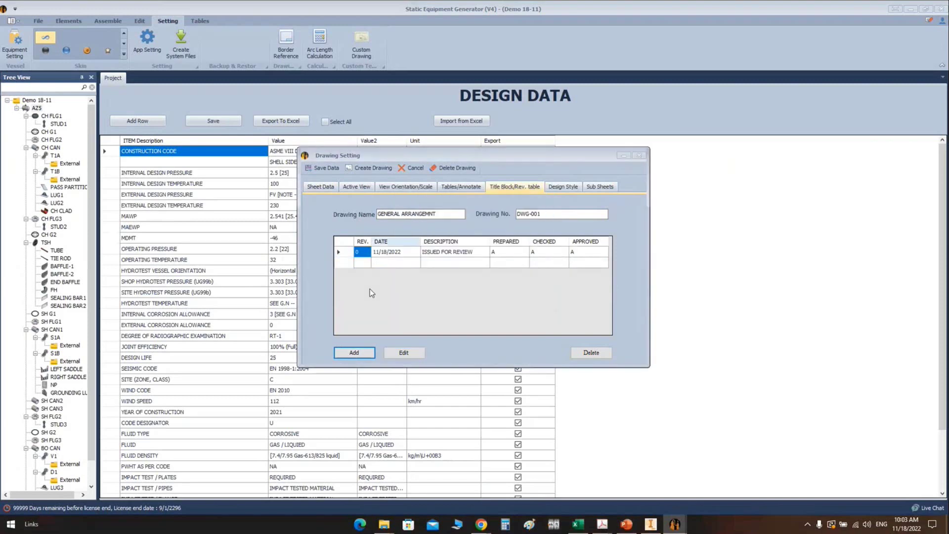
pyautogui.click(356, 351)
pyautogui.click(424, 210)
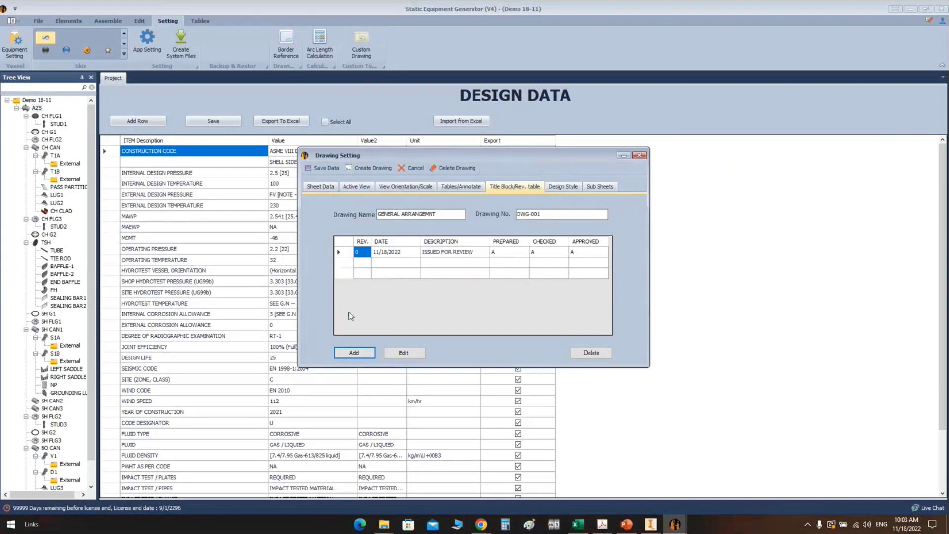
# View the Design Style tab's Design1 table types, then go to File Explorer
pyautogui.click(563, 186)
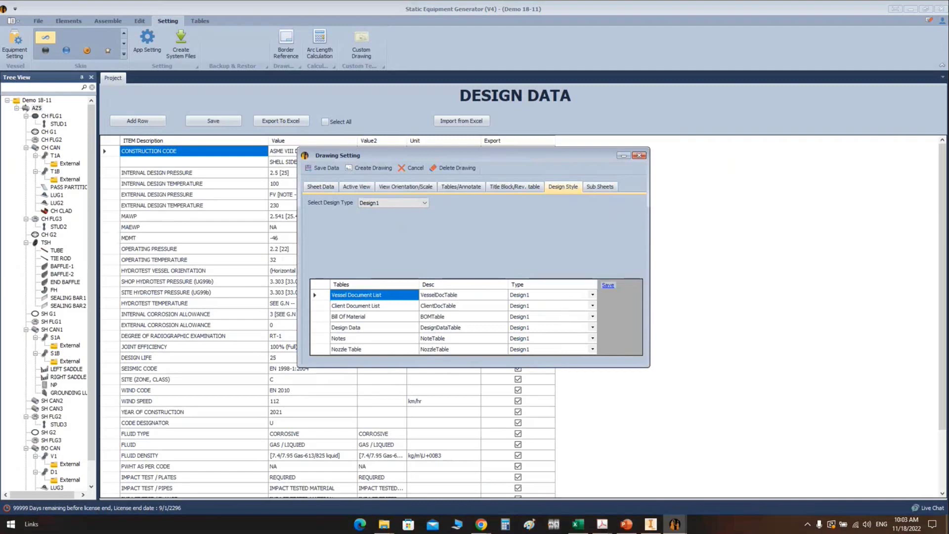
pyautogui.click(11, 525)
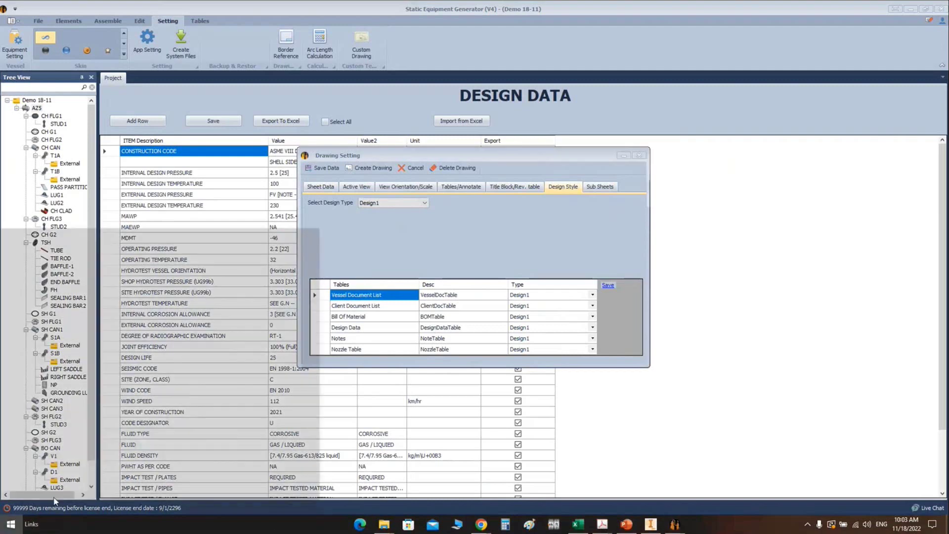
pyautogui.click(267, 238)
# Open U70-D-0021.pdf from the Desktop's SEG MODELS folder
pyautogui.press('super+e')
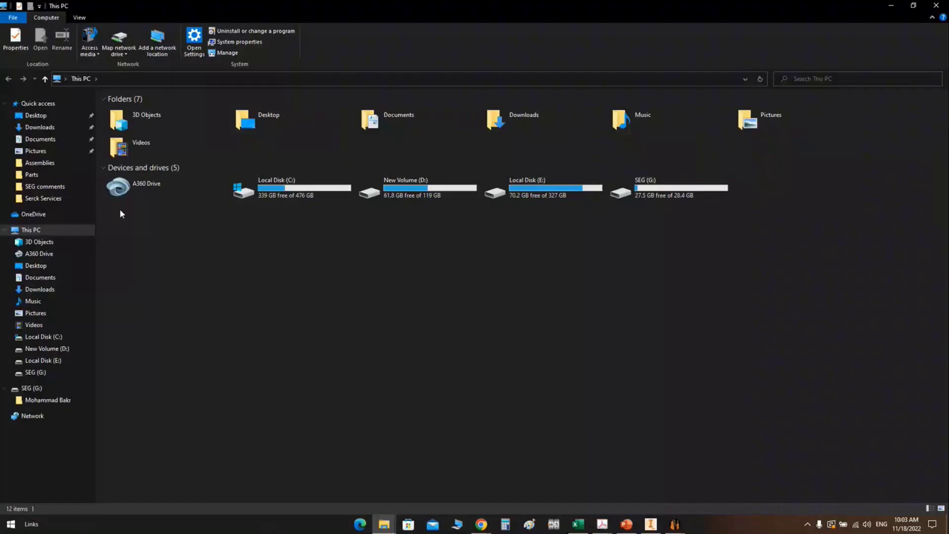
pyautogui.click(35, 115)
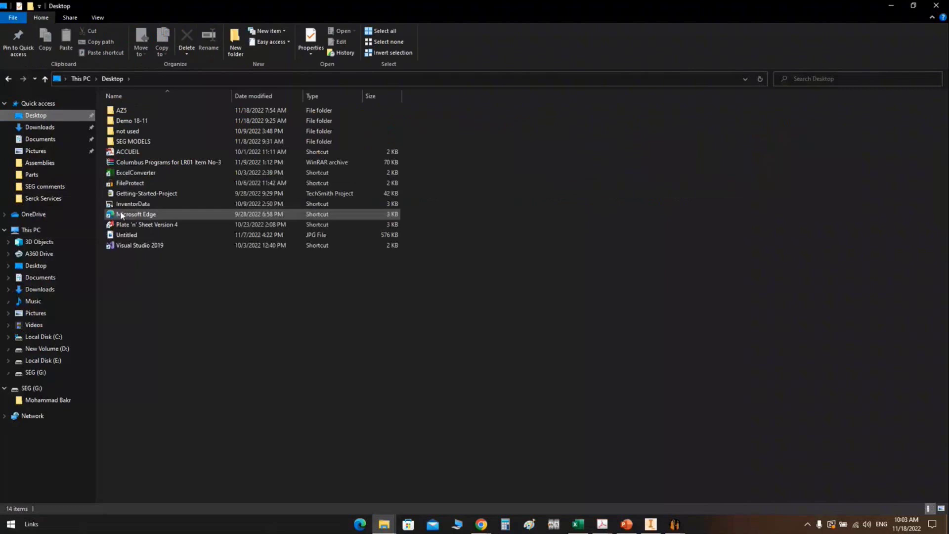
pyautogui.doubleClick(132, 141)
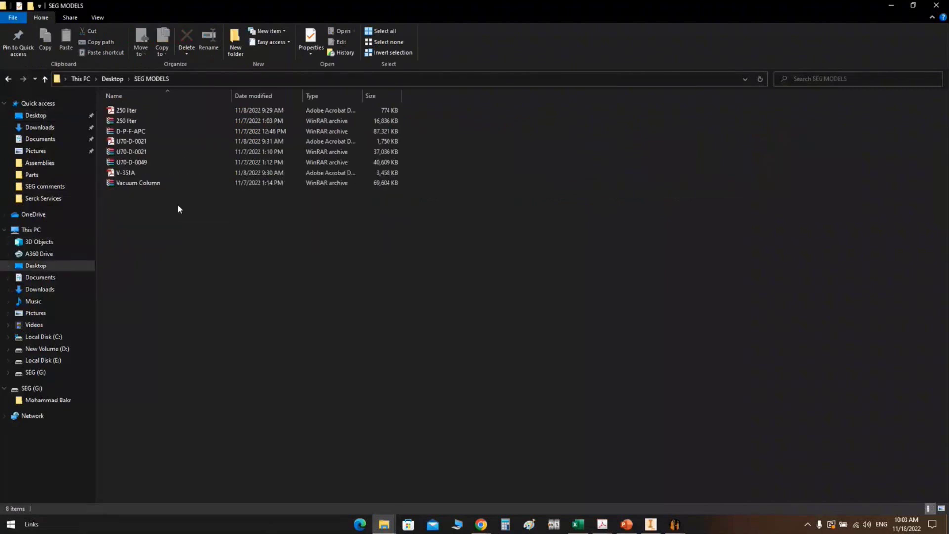
pyautogui.click(139, 143)
pyautogui.doubleClick(140, 144)
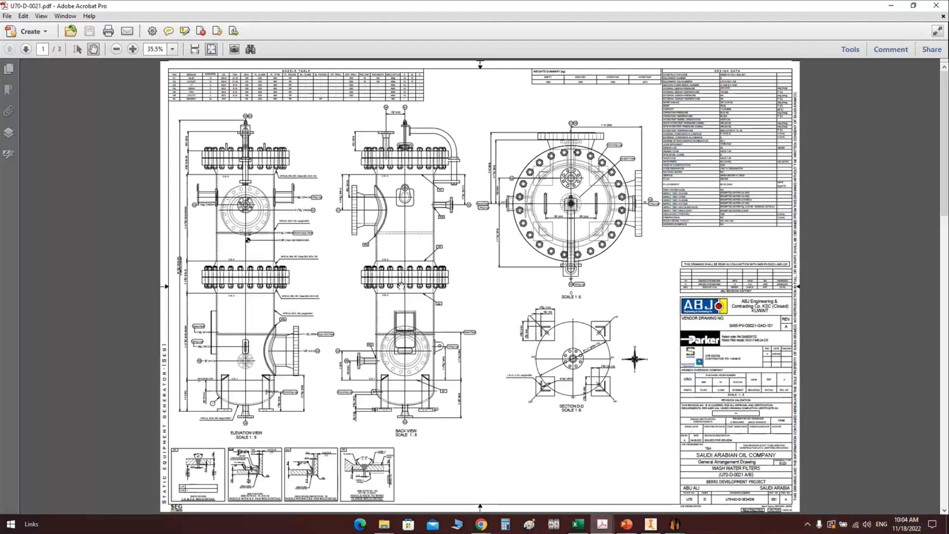
# Browse the U70-D-0021 and V-351A example drawings in Acrobat, then close Acrobat
pyautogui.scroll(-5, 401, 285)
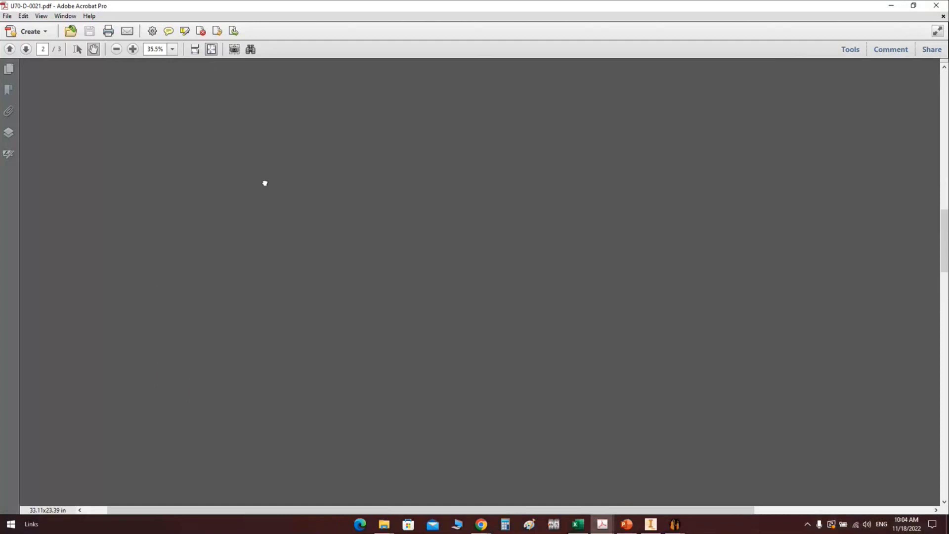
pyautogui.keyDown('ctrl'); pyautogui.scroll(2, 265, 183); pyautogui.keyUp('ctrl')
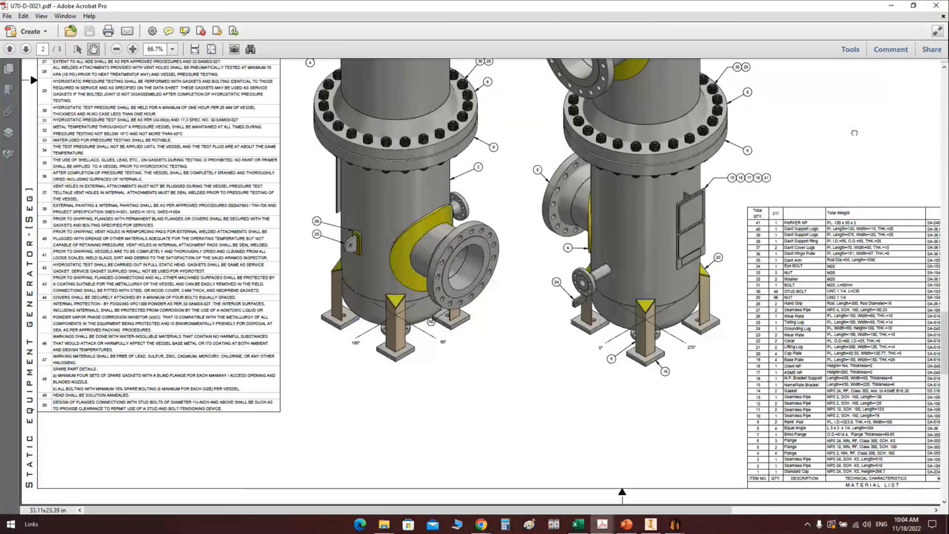
pyautogui.hscroll(1, 854, 133)
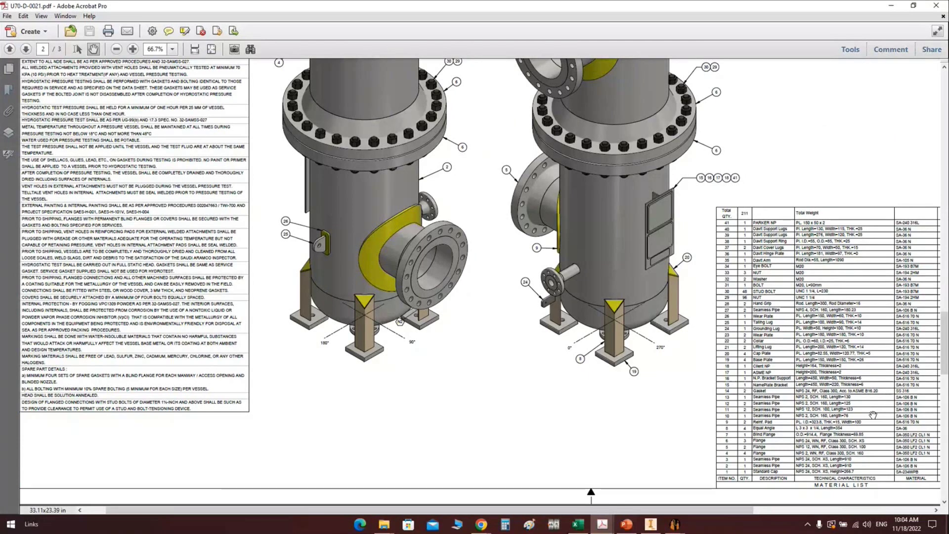
pyautogui.hotkey('ctrl', 'Tab')
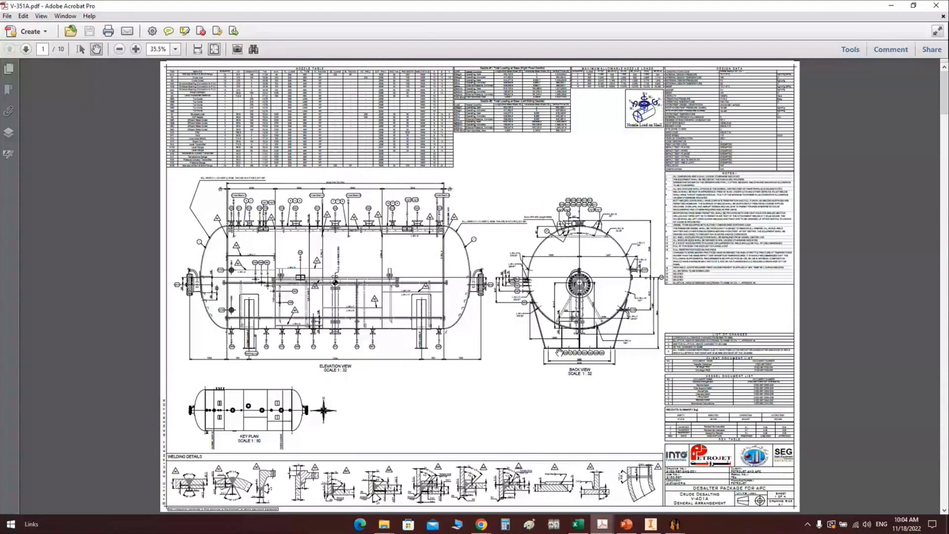
pyautogui.scroll(-1, 451, 220)
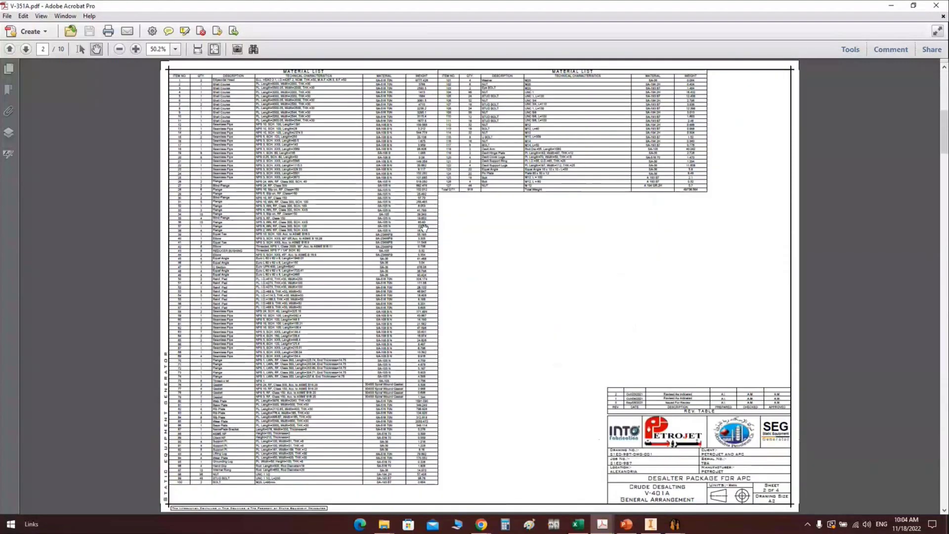
pyautogui.scroll(1, 722, 371)
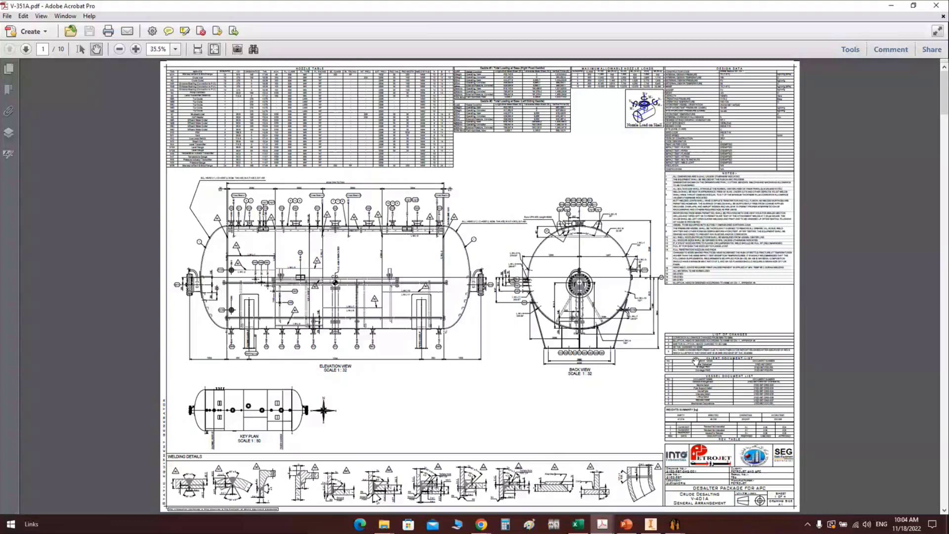
pyautogui.scroll(-2, 695, 361)
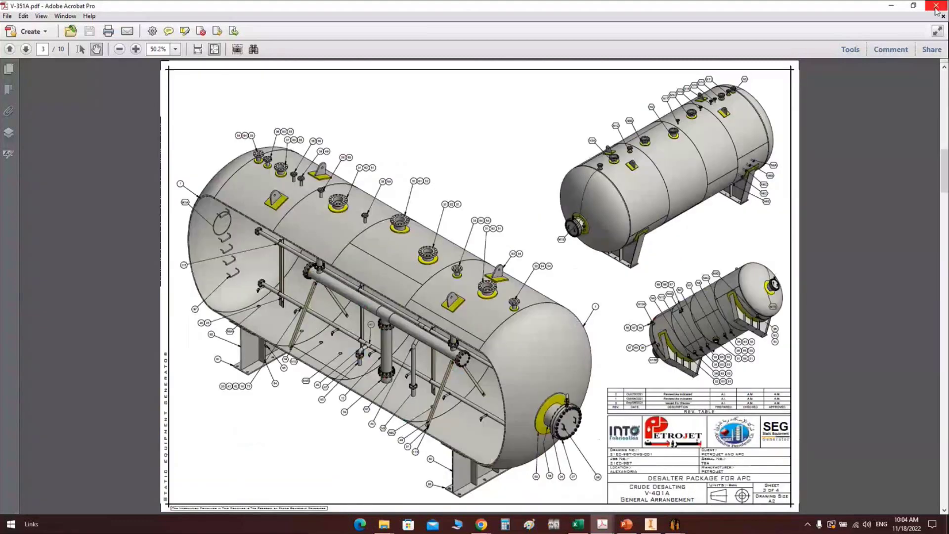
pyautogui.click(935, 7)
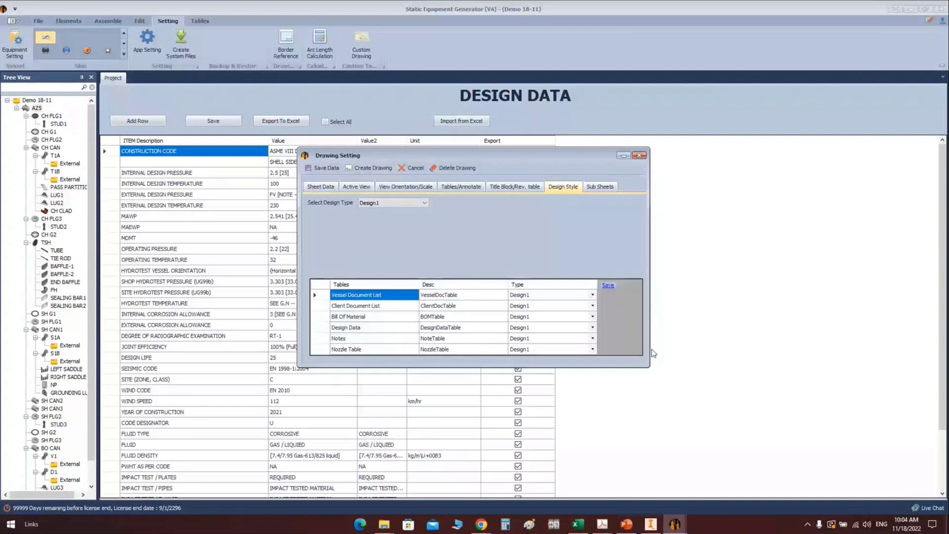
# Edit and save the Vessel Document List table's design type
pyautogui.click(593, 296)
pyautogui.click(592, 293)
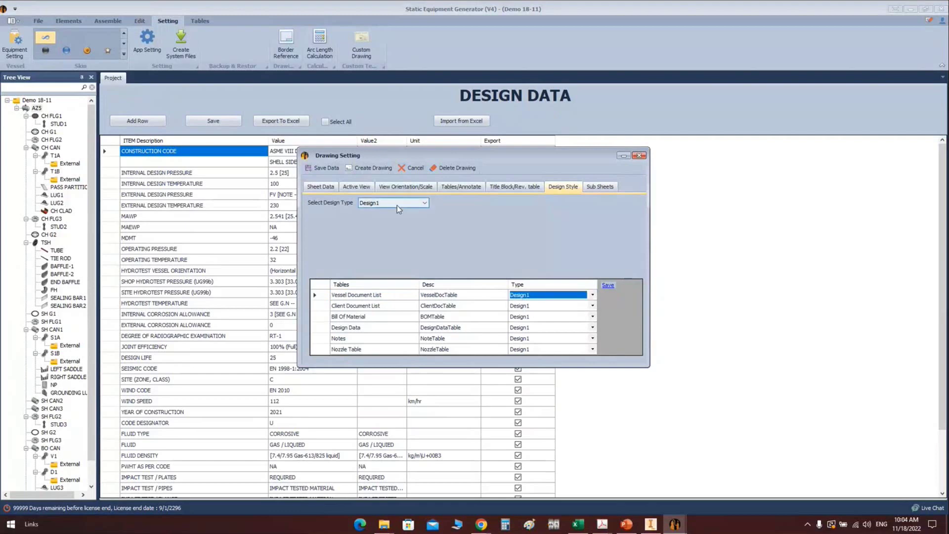
pyautogui.click(608, 286)
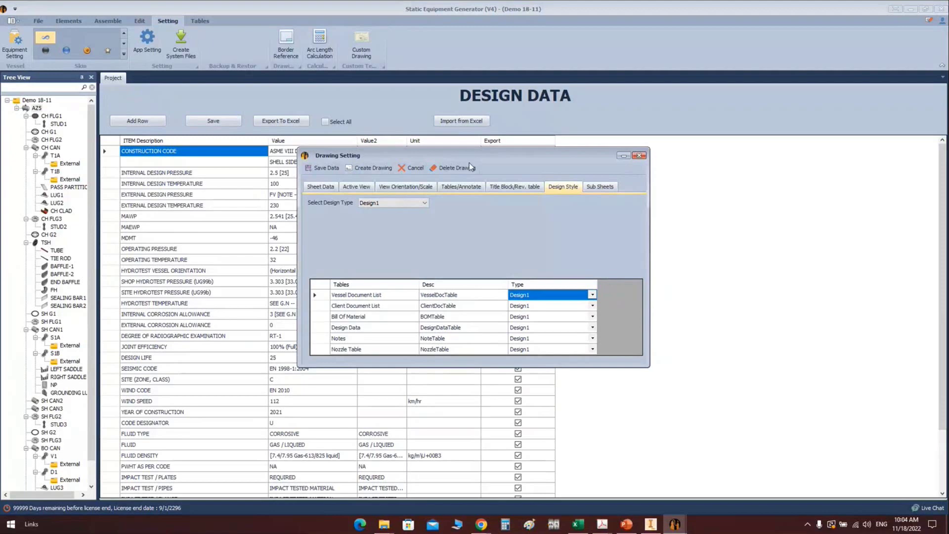
# Save the drawing settings data, confirm the success message, and close Drawing Setting
pyautogui.click(320, 168)
pyautogui.click(468, 269)
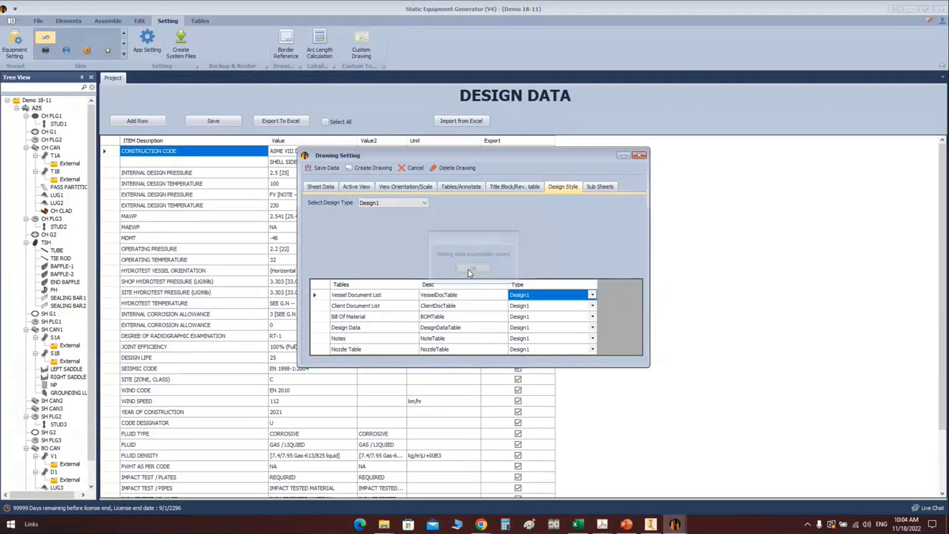
pyautogui.click(639, 155)
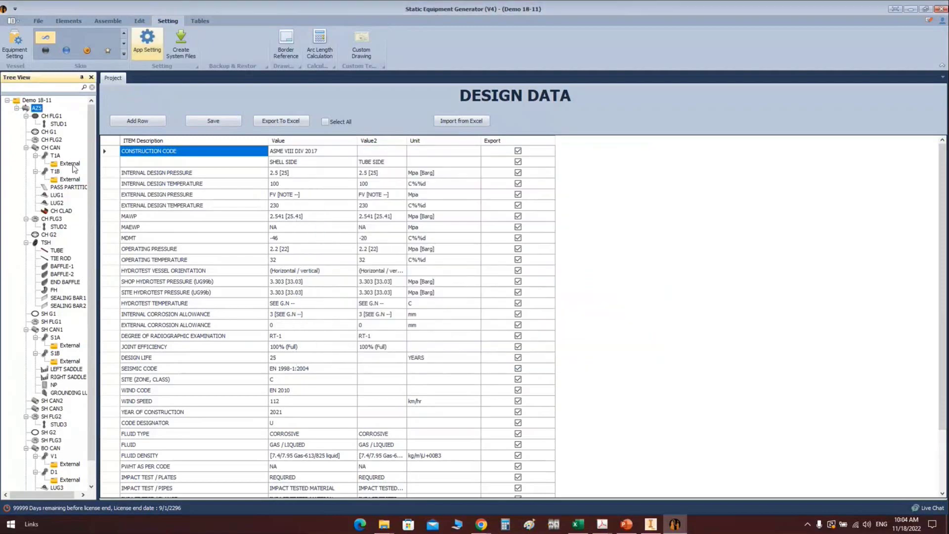
# Enable nozzle loads on T1A: P 12, Vc 10, Vl 10 kN; moments Mc 6, Ml 5, Mt 5
pyautogui.click(55, 156)
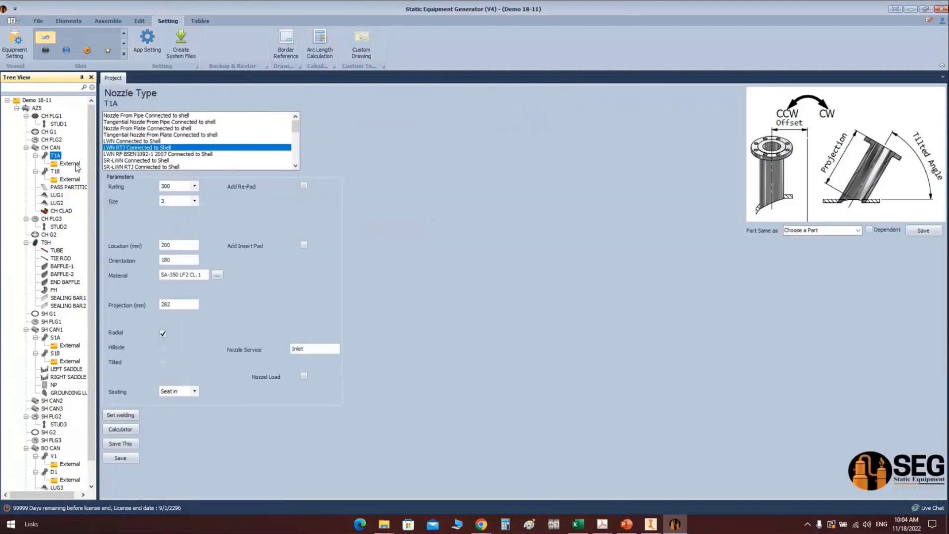
pyautogui.click(304, 375)
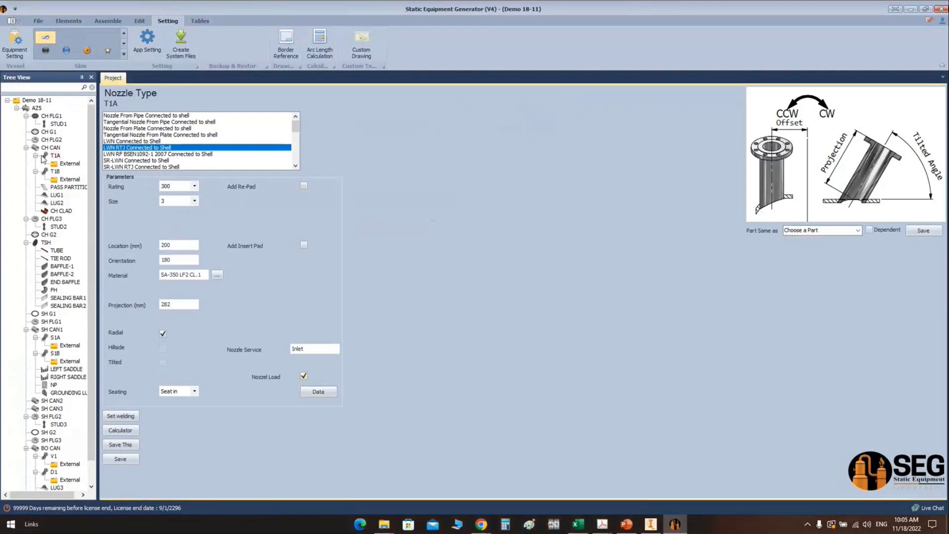
pyautogui.click(317, 392)
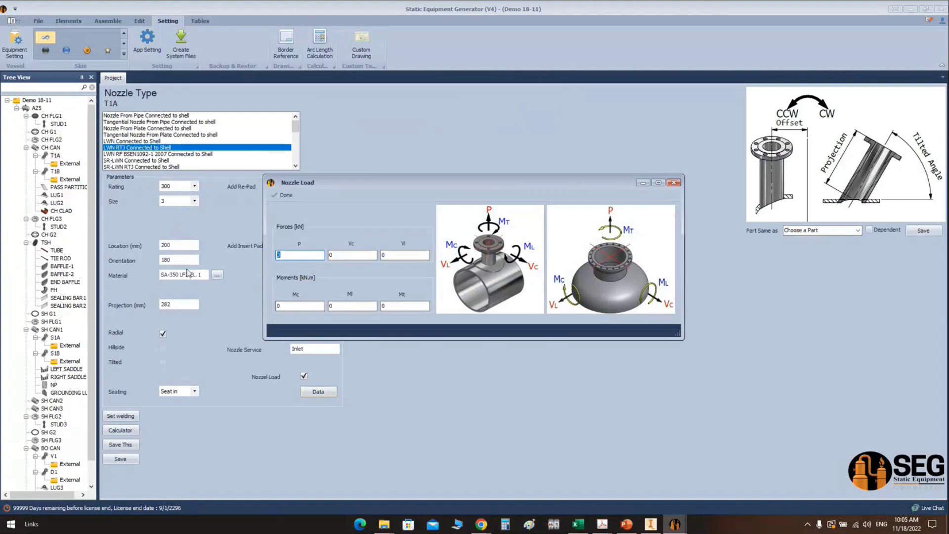
pyautogui.write('12')
pyautogui.press('Tab')
pyautogui.write('10')
pyautogui.press('Tab')
pyautogui.write('10')
pyautogui.doubleClick(394, 305)
pyautogui.write('5')
pyautogui.doubleClick(362, 305)
pyautogui.write('5')
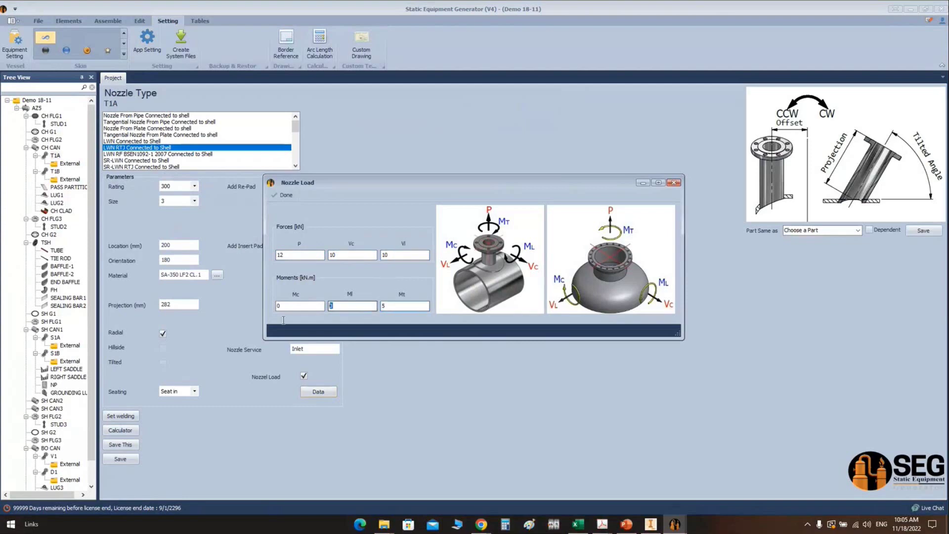
pyautogui.click(281, 195)
# Check T1A's values in the Maximum Allowable Nozzle Loads table under Tables
pyautogui.click(200, 20)
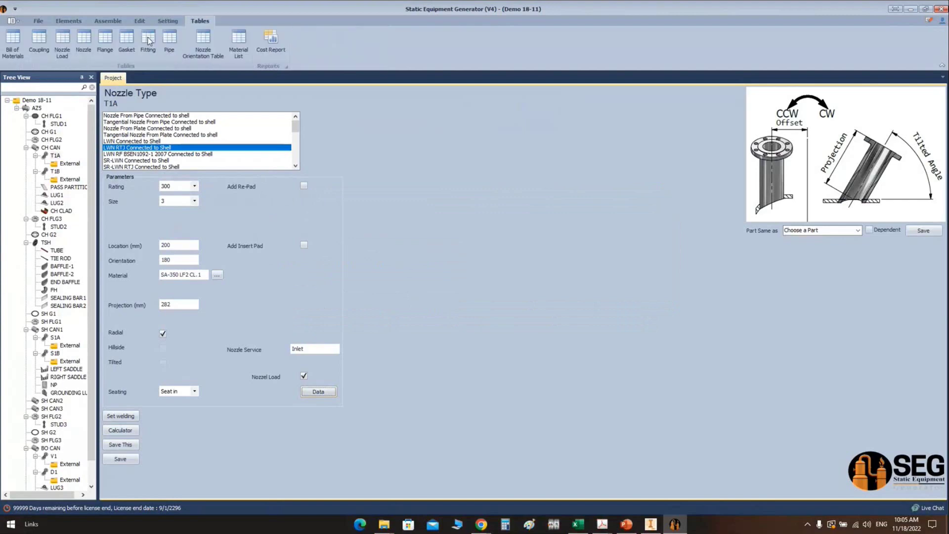
pyautogui.click(62, 42)
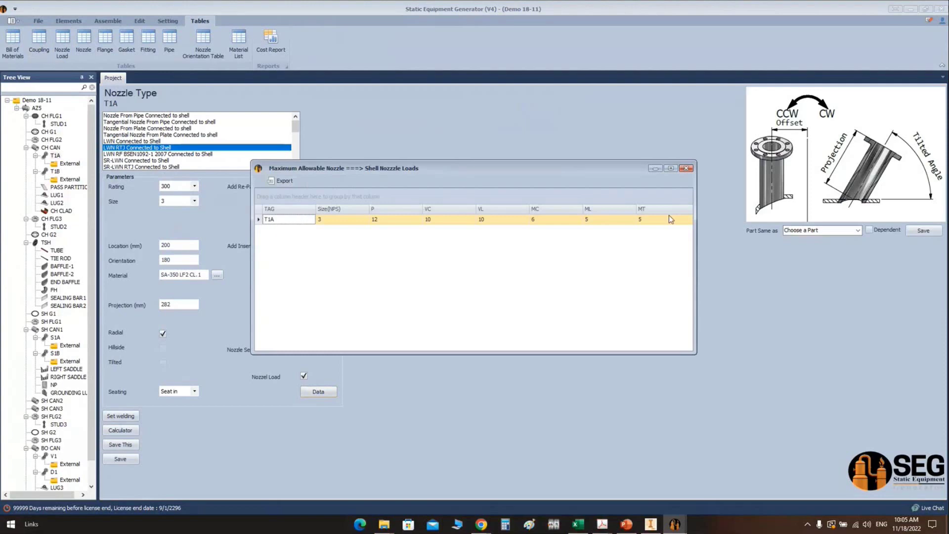
pyautogui.click(686, 168)
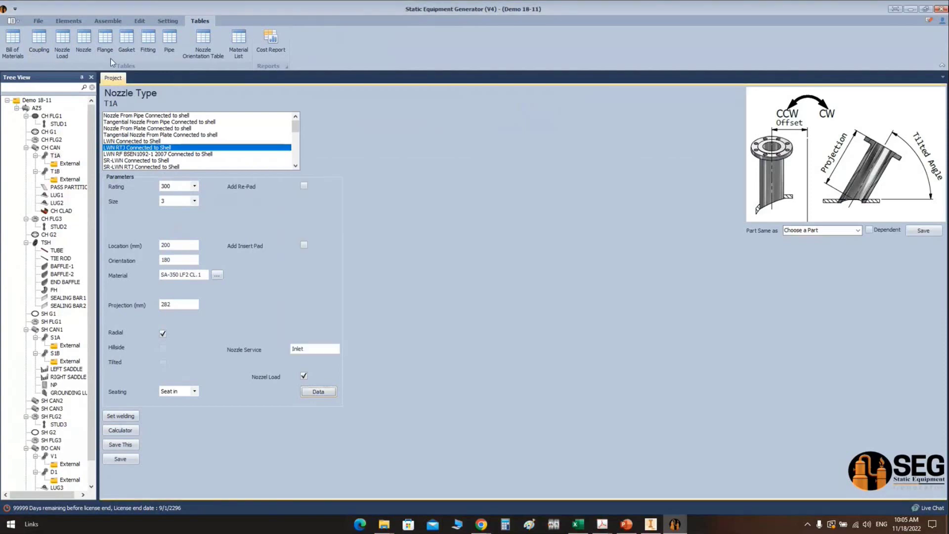
# Tick Maximum Allowable Nozzle Loads in AZ5's drawing settings and create the drawing
pyautogui.rightClick(36, 109)
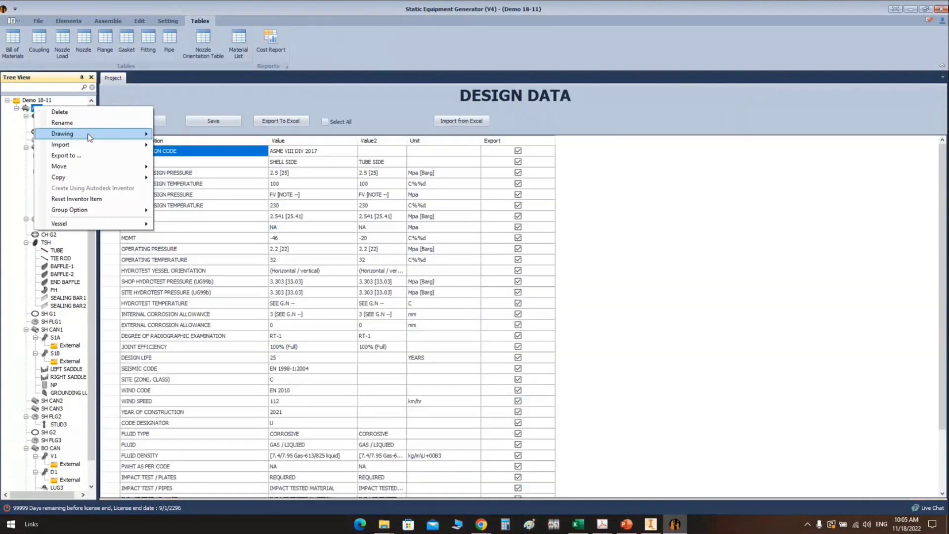
pyautogui.click(197, 151)
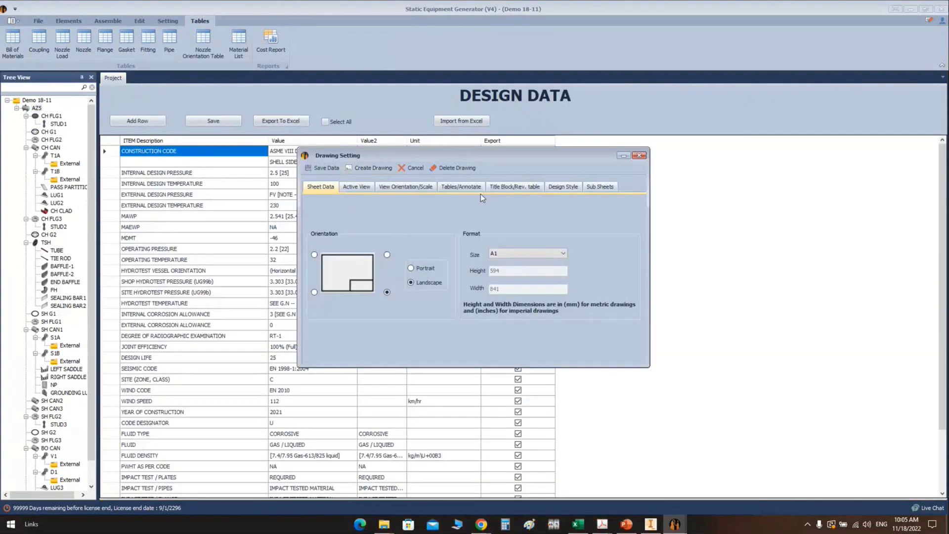
pyautogui.click(472, 188)
pyautogui.click(331, 275)
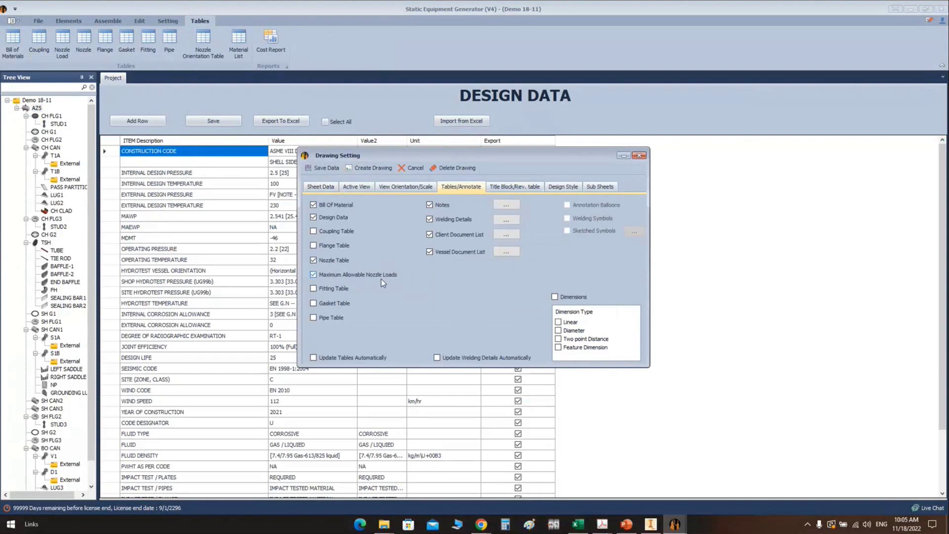
pyautogui.click(373, 168)
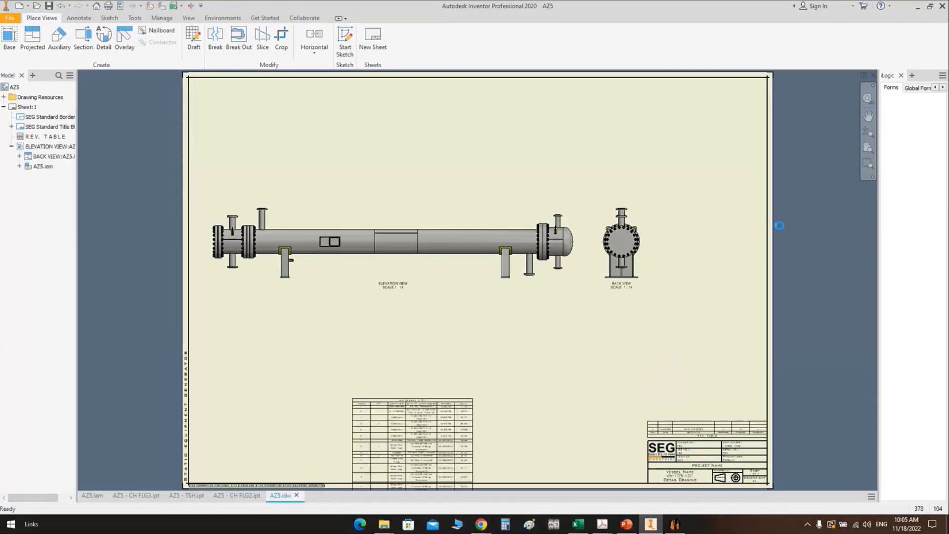
# Select the revision, design data, notes and maximum allowable nozzle loads tables as they appear
pyautogui.click(702, 427)
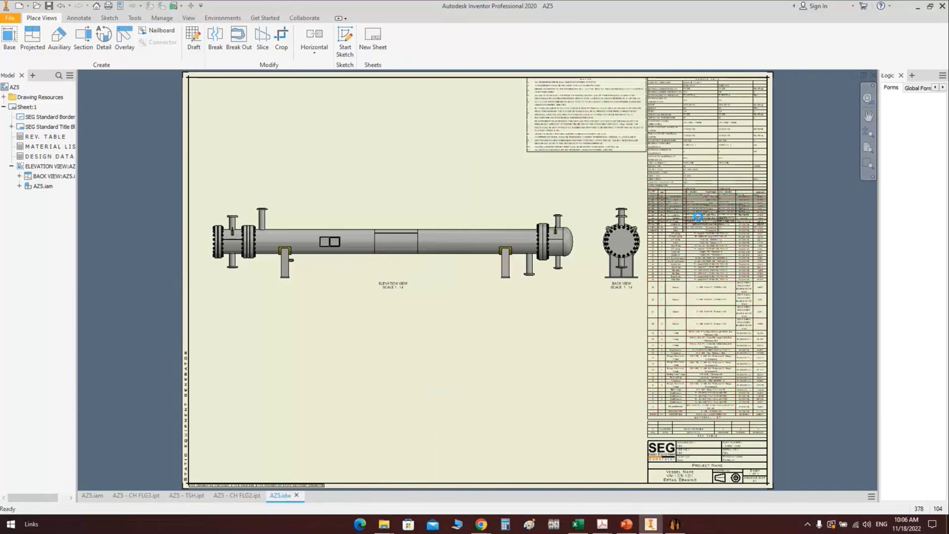
pyautogui.click(667, 212)
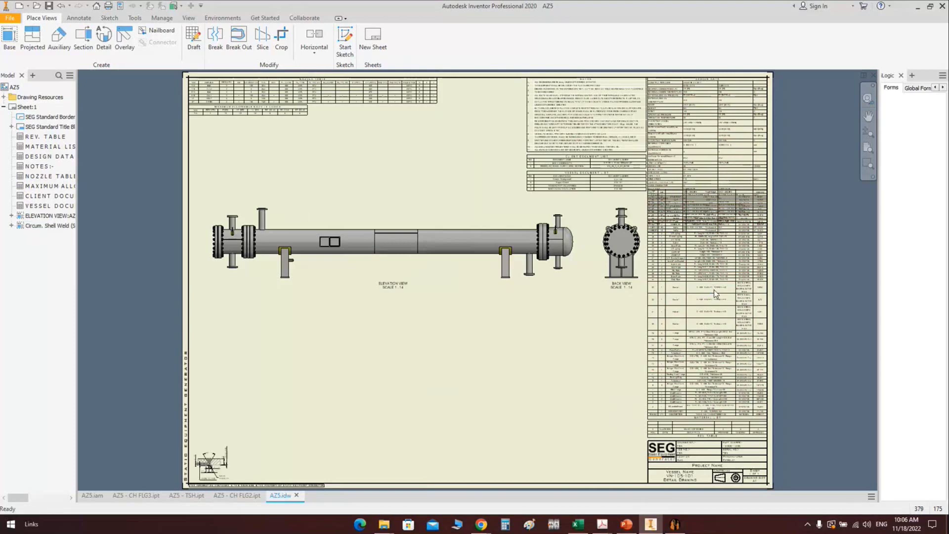
pyautogui.click(583, 139)
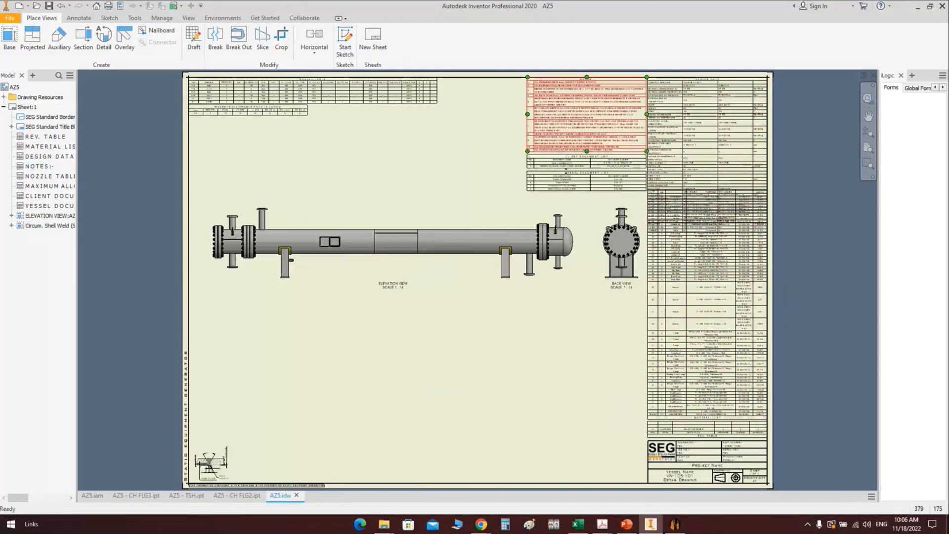
pyautogui.click(284, 114)
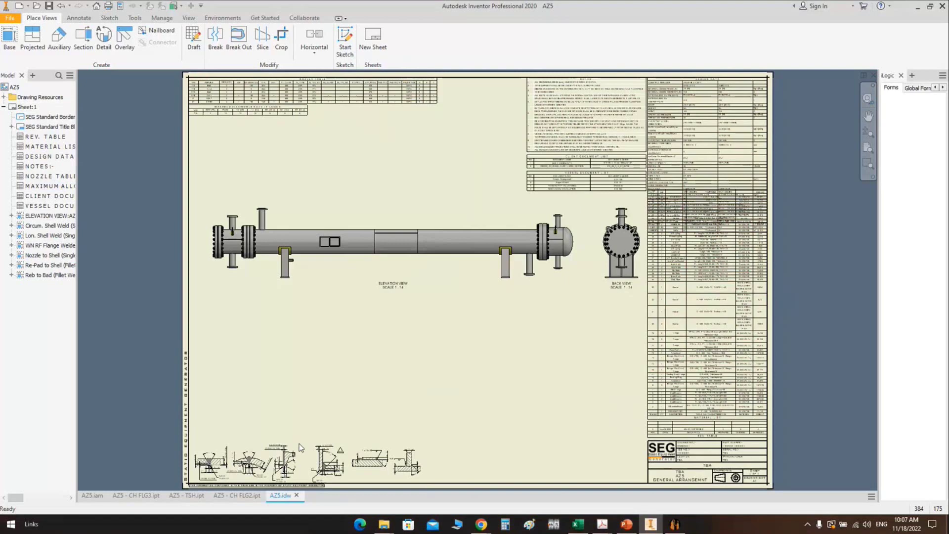
# Drag the material list beside the title block and recentre the sheet
pyautogui.scroll(3, 420, 373)
pyautogui.scroll(-2, 374, 310)
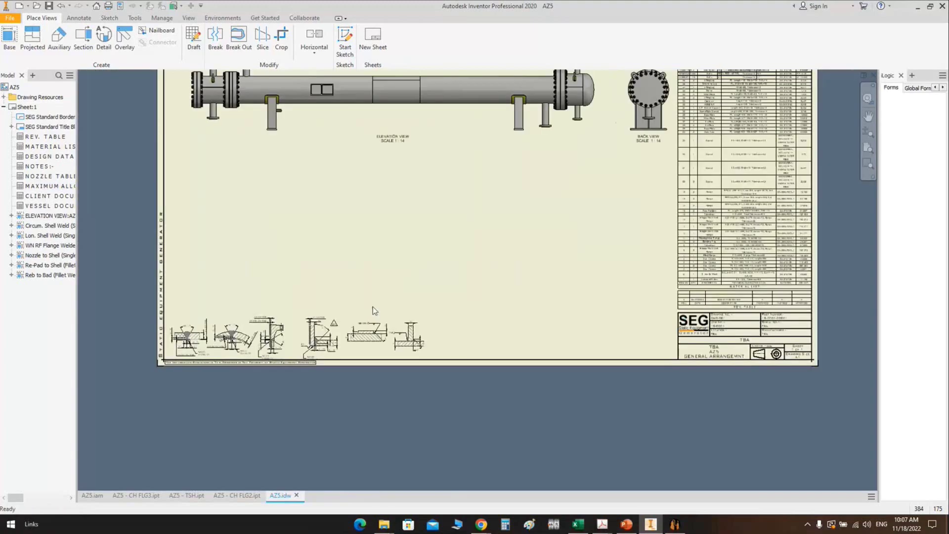
pyautogui.scroll(-1, 543, 252)
pyautogui.scroll(2, 747, 340)
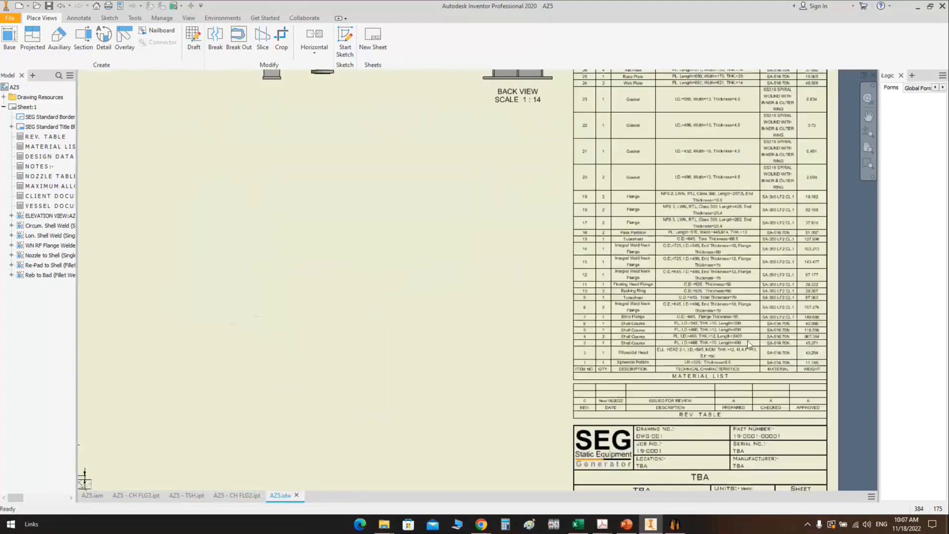
pyautogui.scroll(-1, 791, 306)
pyautogui.moveTo(784, 299); pyautogui.dragTo(764, 192, button='middle')
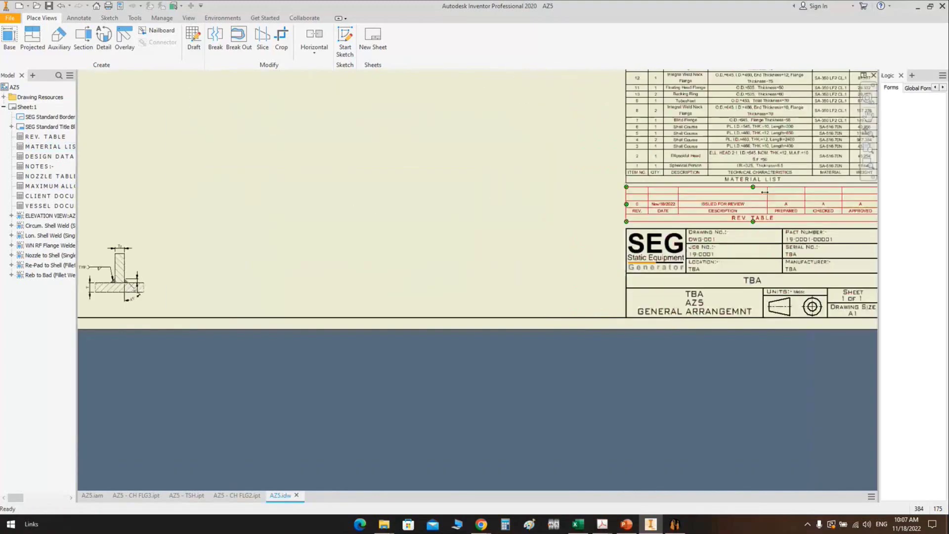
pyautogui.moveTo(766, 181); pyautogui.dragTo(514, 314)
pyautogui.scroll(-5, 663, 148)
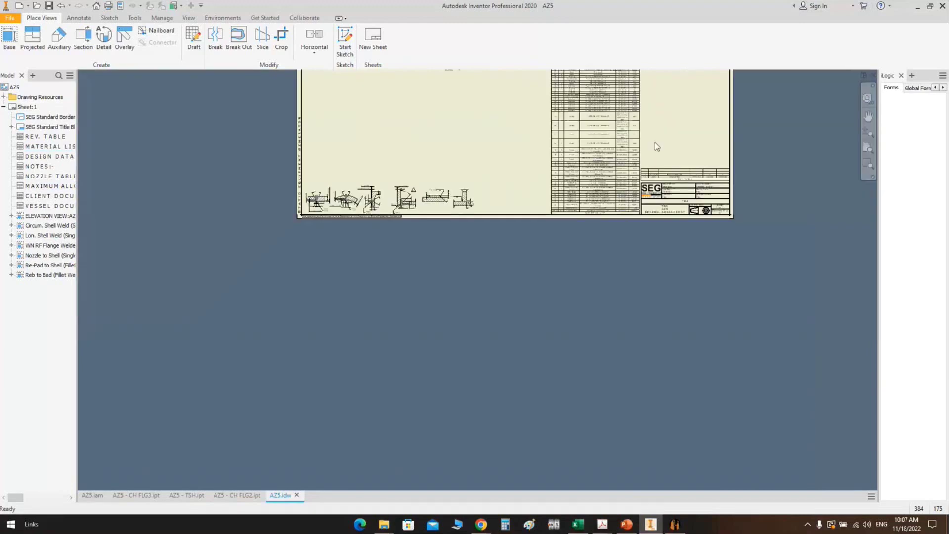
pyautogui.moveTo(655, 143); pyautogui.dragTo(567, 350, button='middle')
pyautogui.scroll(3, 519, 333)
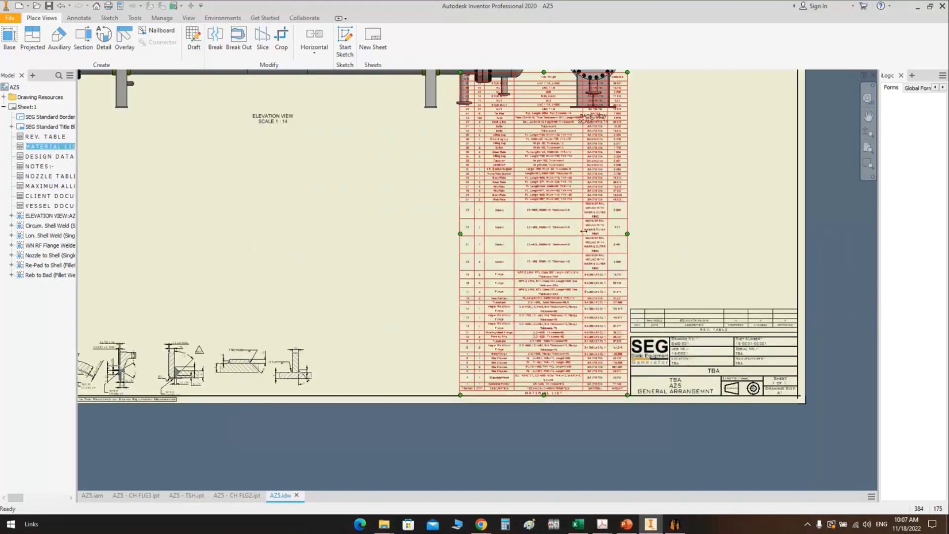
# Set the material list's MATERIAL column width to 50 and apply the change
pyautogui.doubleClick(583, 231)
pyautogui.rightClick(383, 112)
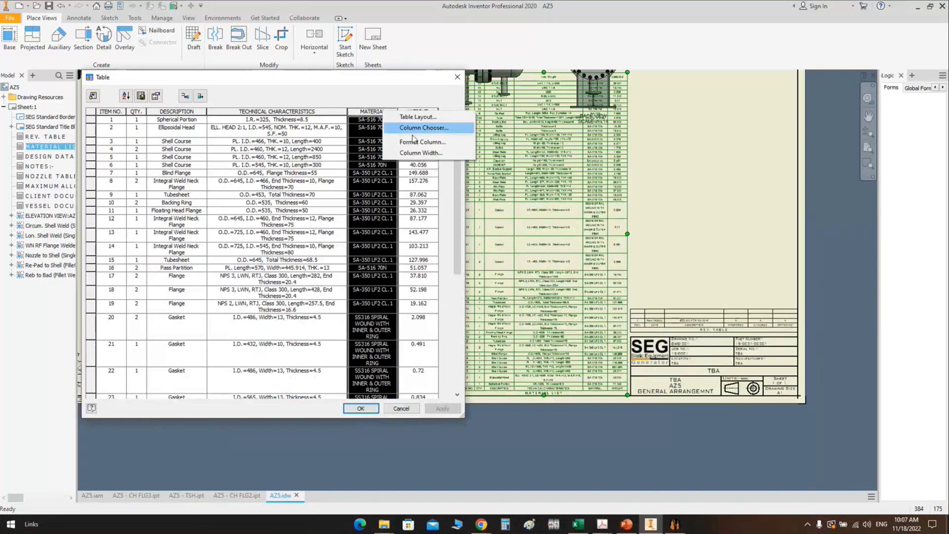
pyautogui.click(420, 154)
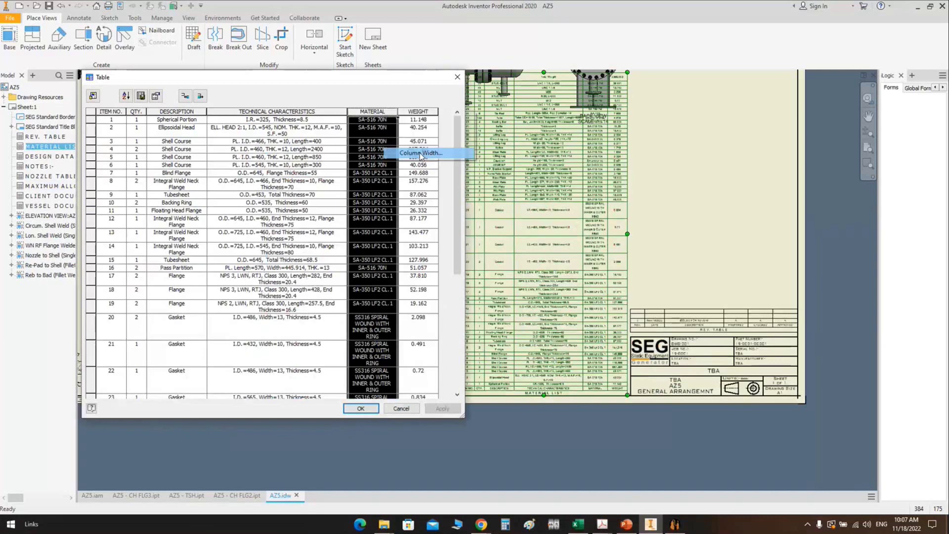
pyautogui.write('50')
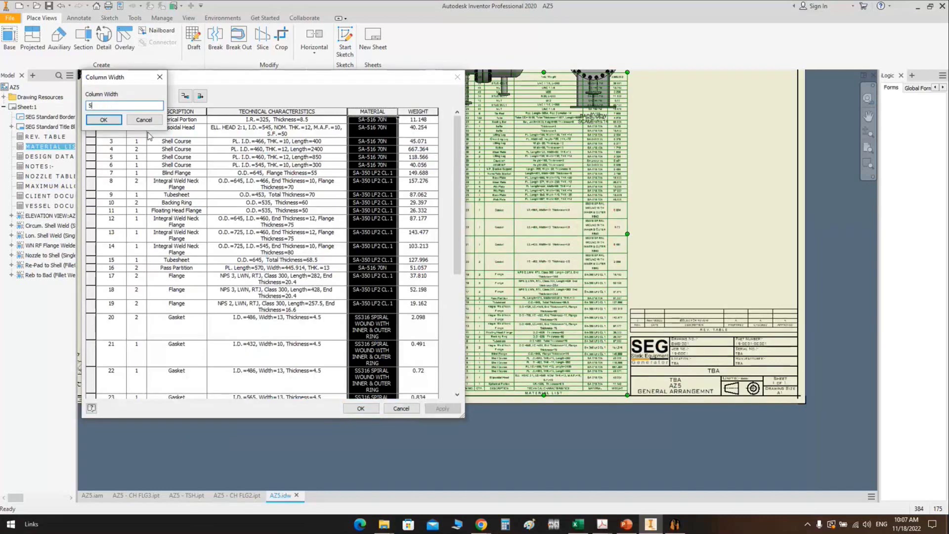
pyautogui.click(103, 120)
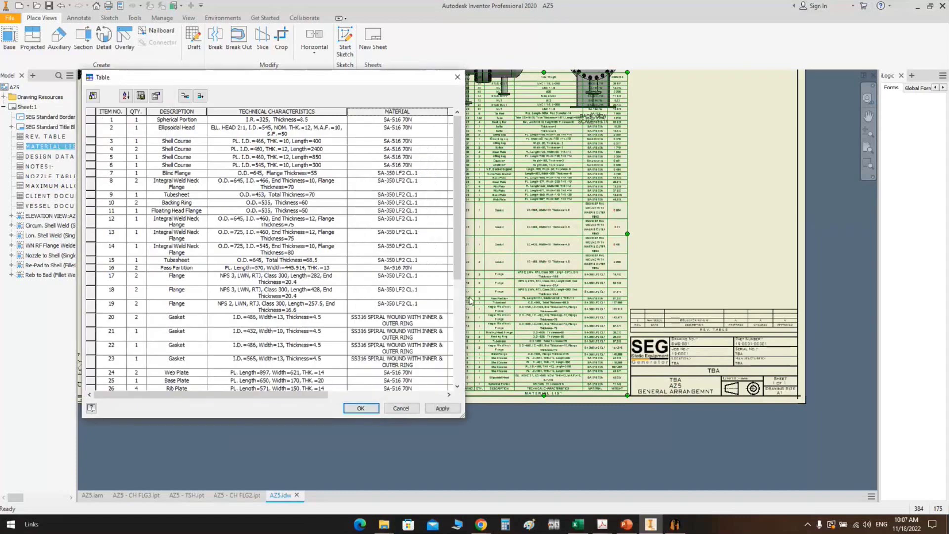
pyautogui.click(442, 409)
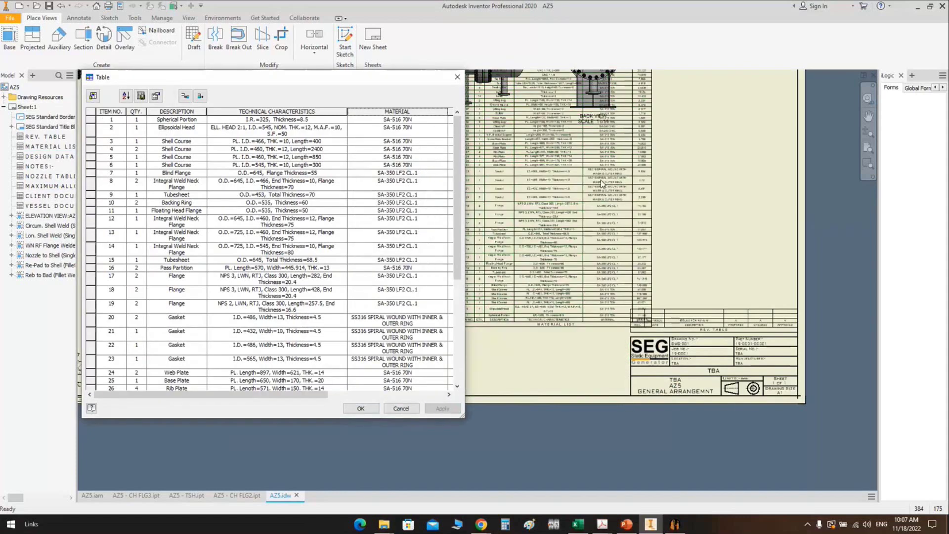
pyautogui.click(398, 112)
pyautogui.rightClick(398, 113)
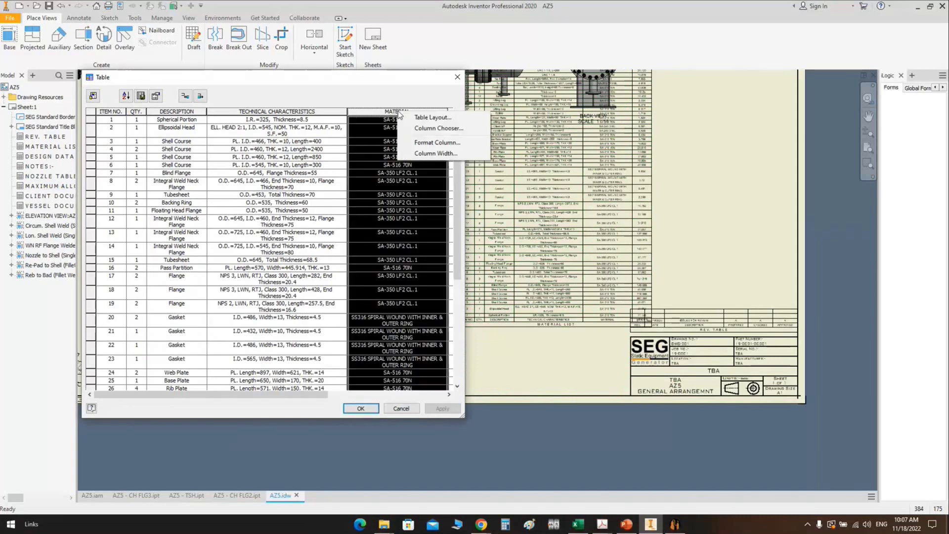
pyautogui.click(360, 408)
pyautogui.scroll(3, 646, 295)
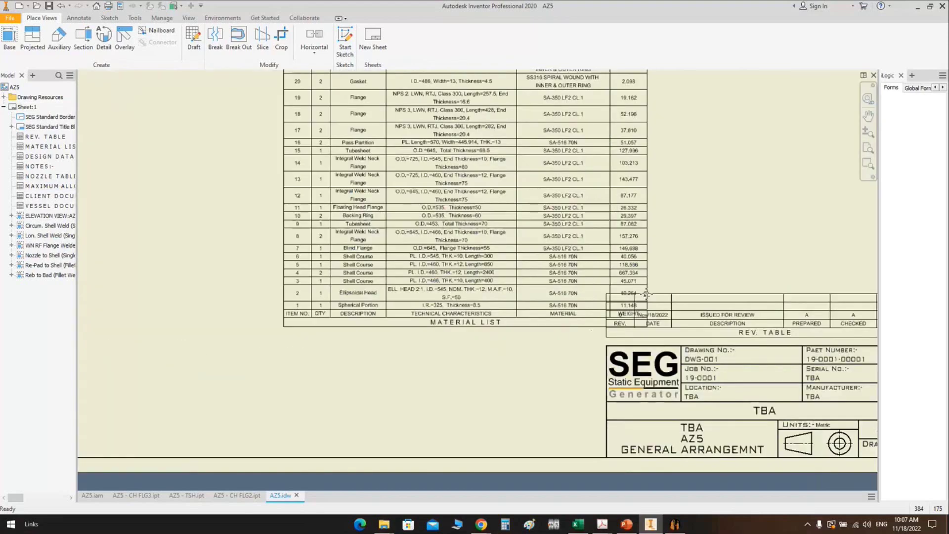
# Reposition the material list and place the client and vessel document lists under the design data table
pyautogui.moveTo(646, 295); pyautogui.dragTo(499, 322)
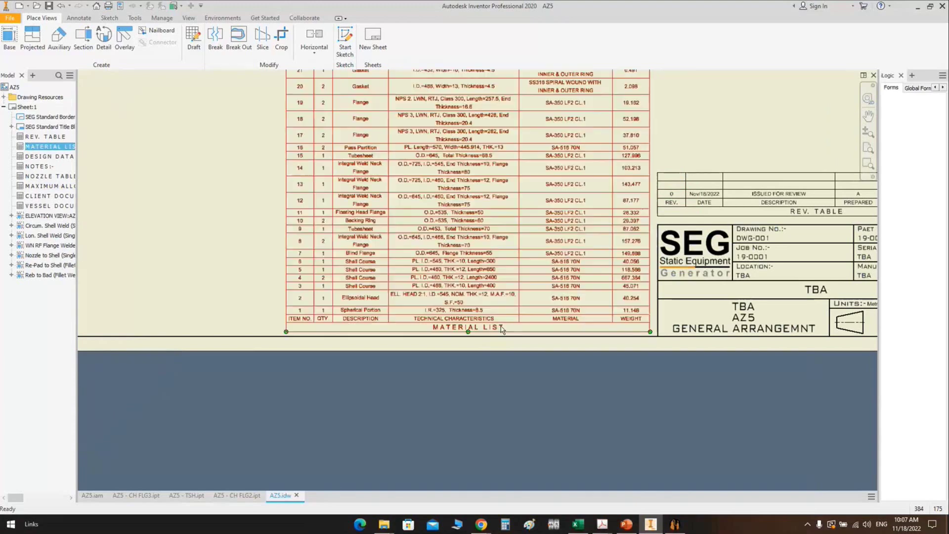
pyautogui.scroll(-3, 502, 330)
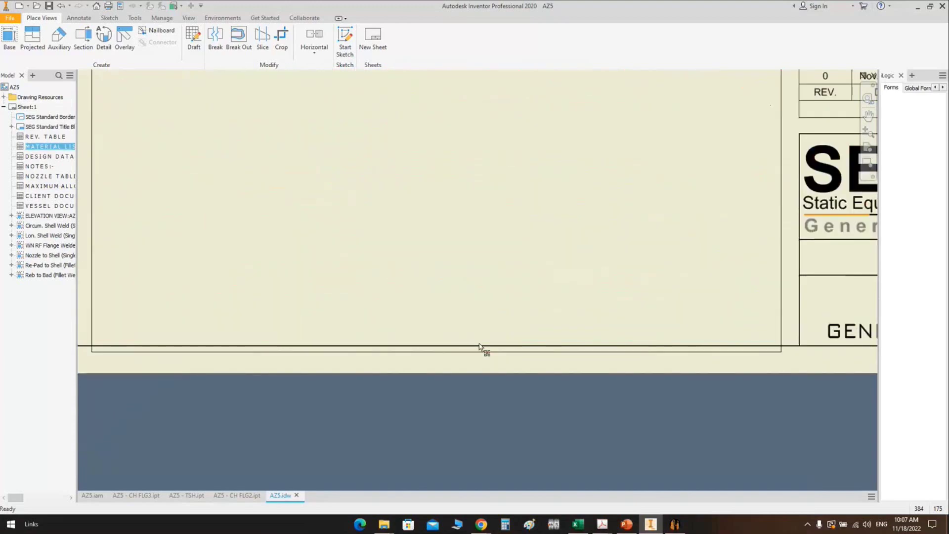
pyautogui.scroll(3, 509, 265)
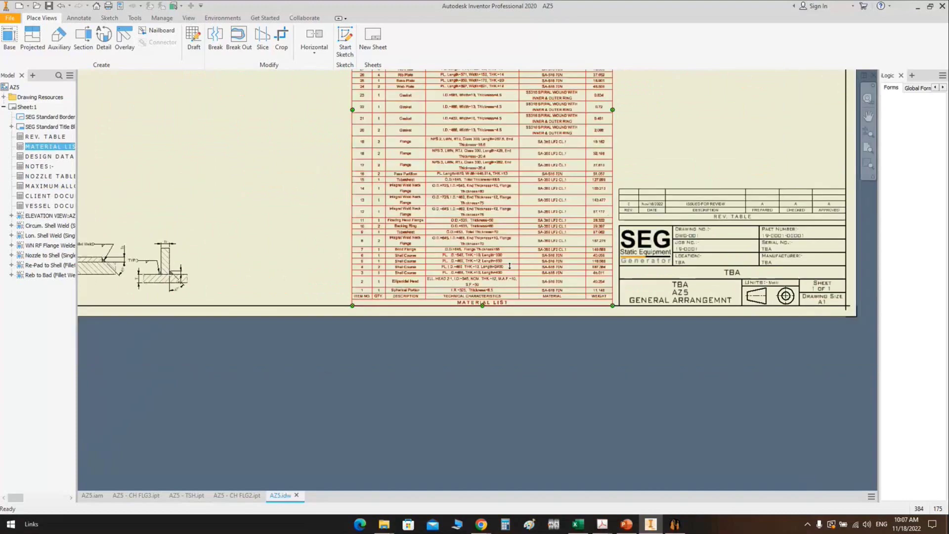
pyautogui.scroll(-2, 510, 266)
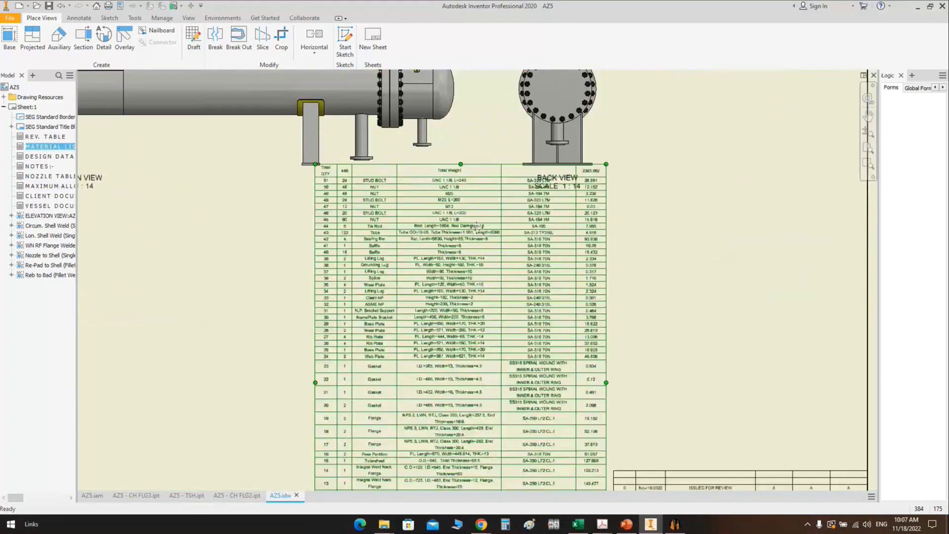
pyautogui.scroll(-1, 456, 145)
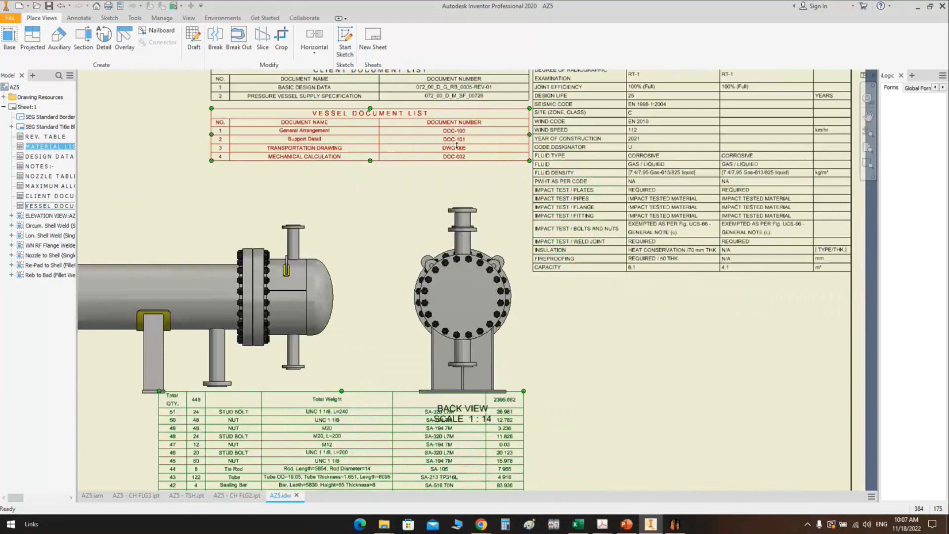
pyautogui.scroll(-1, 375, 127)
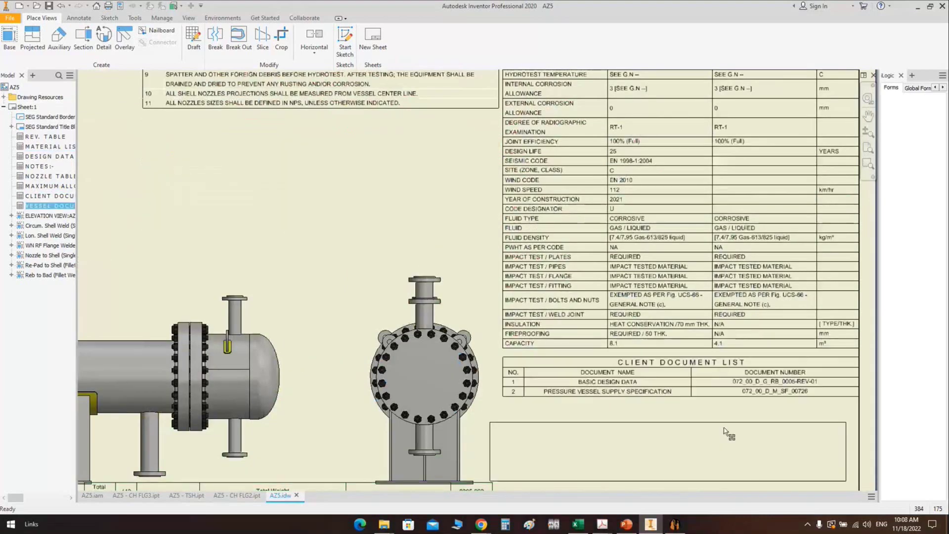
pyautogui.moveTo(682, 464); pyautogui.dragTo(734, 411)
pyautogui.click(733, 411)
# Move the NOTES table below the document lists and fit the whole sheet in view
pyautogui.scroll(4, 550, 225)
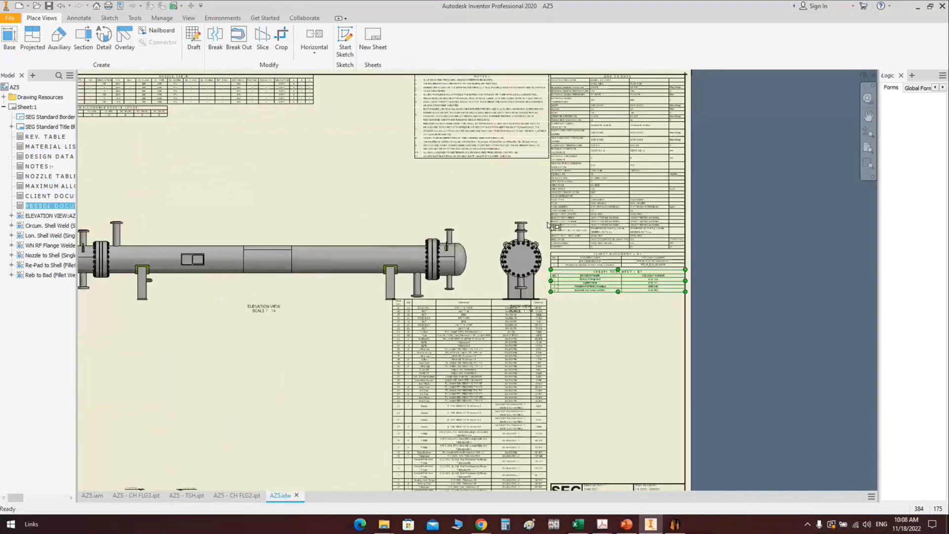
pyautogui.scroll(-1, 508, 185)
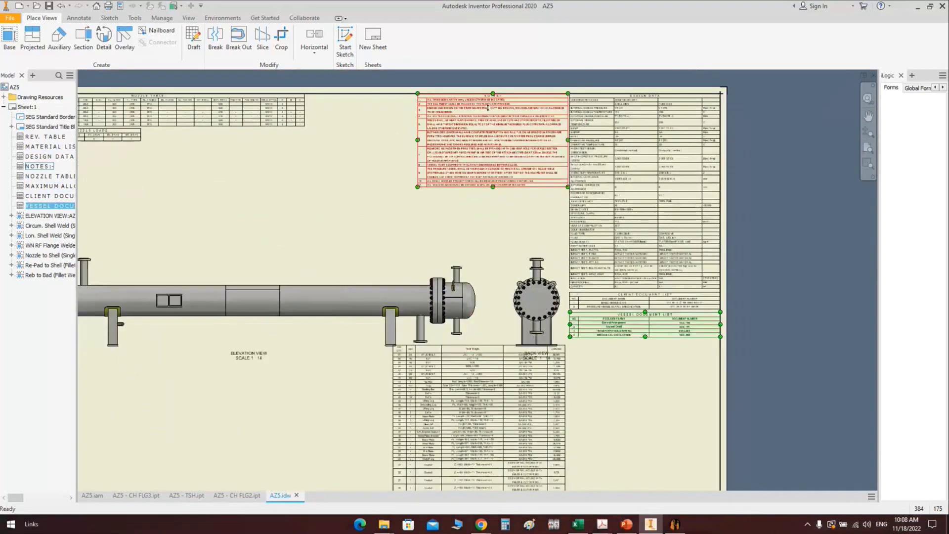
pyautogui.moveTo(508, 185); pyautogui.dragTo(639, 355)
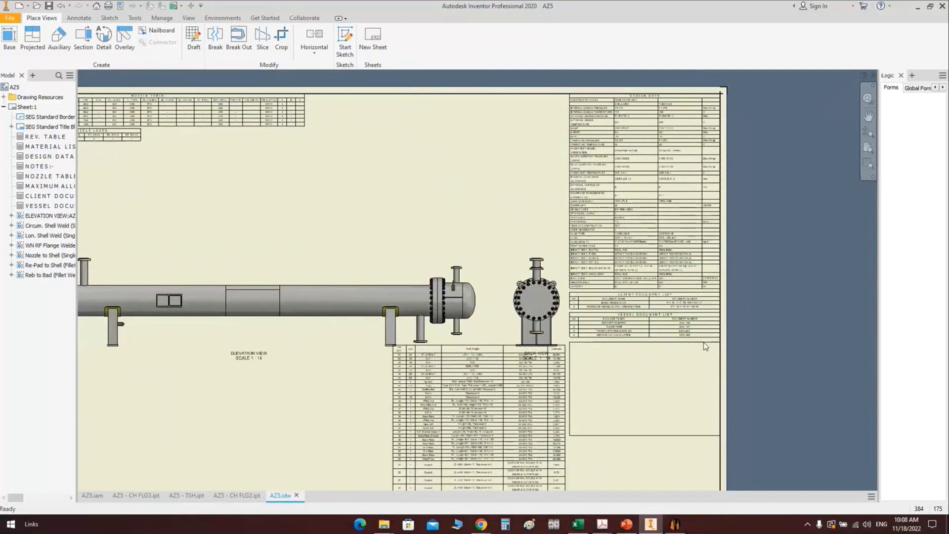
pyautogui.press('Home')
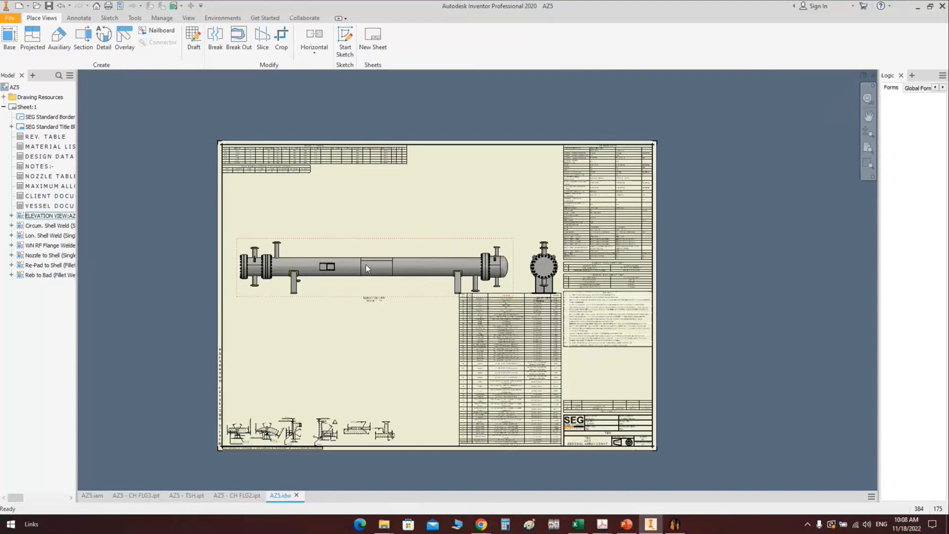
pyautogui.scroll(3, 367, 269)
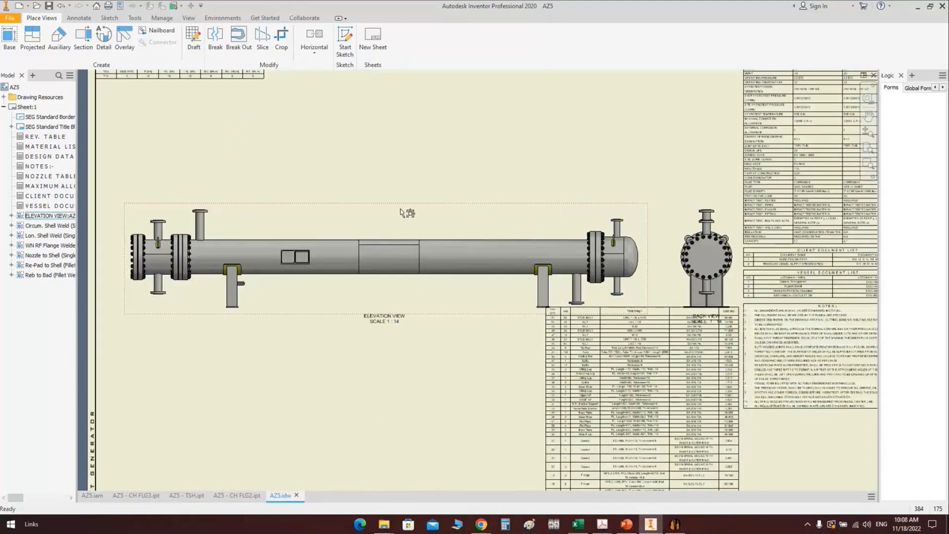
# In AZ5's drawing settings, set the elevation view X position to 34 cm
pyautogui.click(681, 525)
pyautogui.rightClick(39, 109)
pyautogui.moveTo(97, 141)
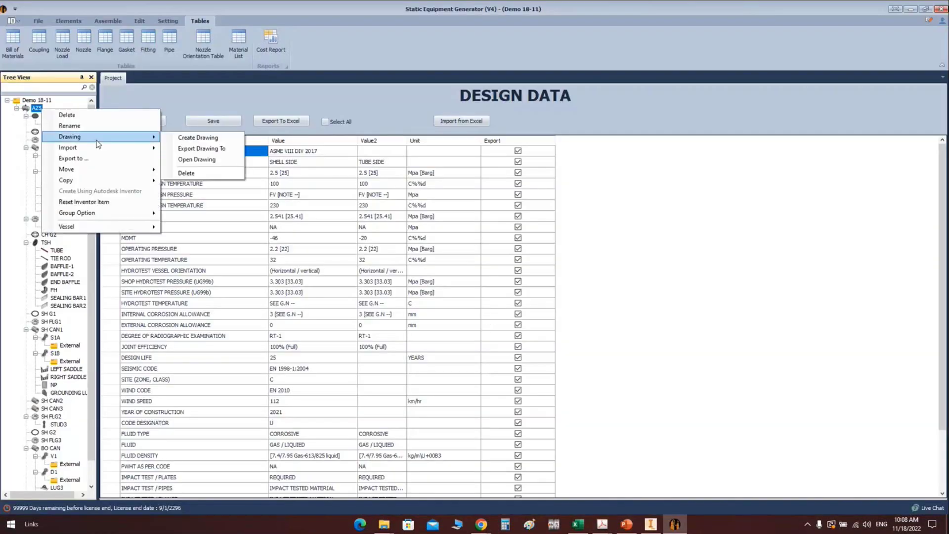
pyautogui.click(188, 143)
pyautogui.click(401, 187)
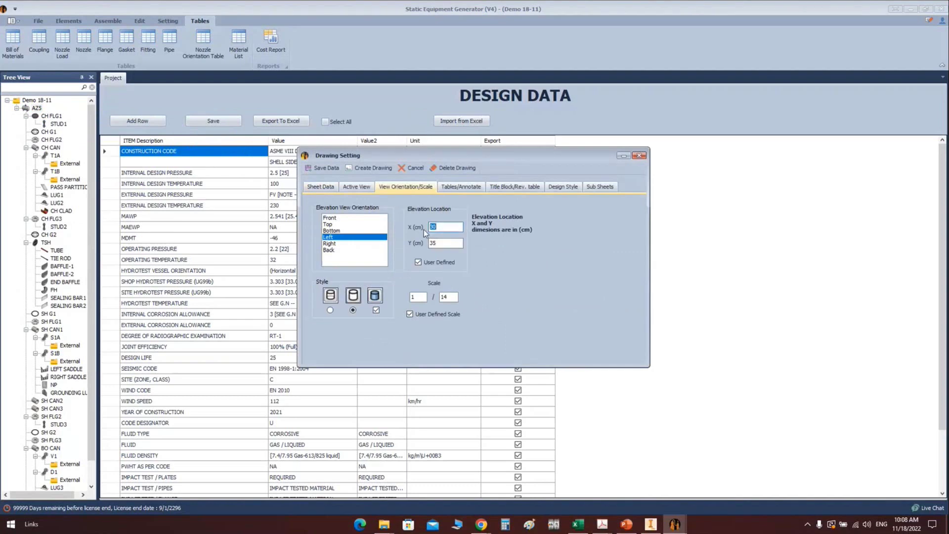
pyautogui.doubleClick(440, 228)
pyautogui.click(652, 525)
pyautogui.scroll(3, 317, 224)
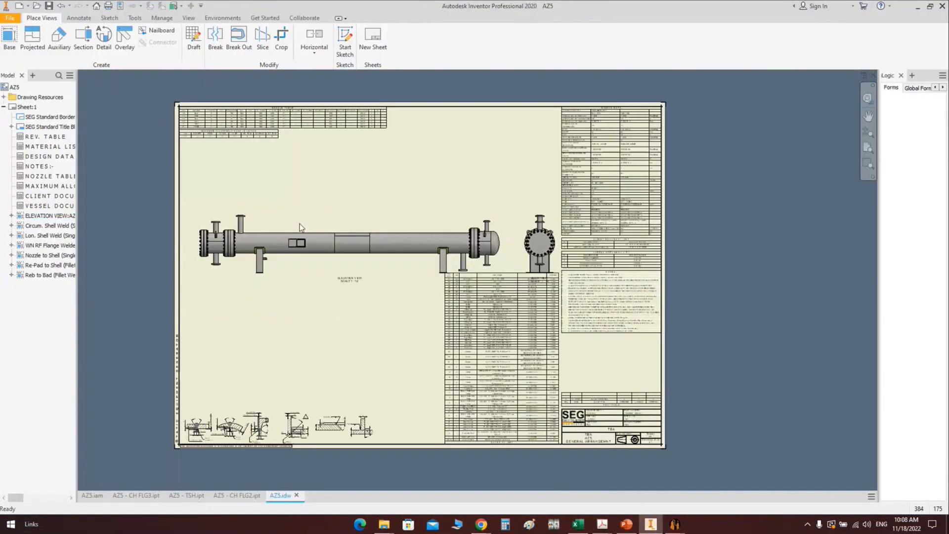
pyautogui.scroll(-3, 179, 399)
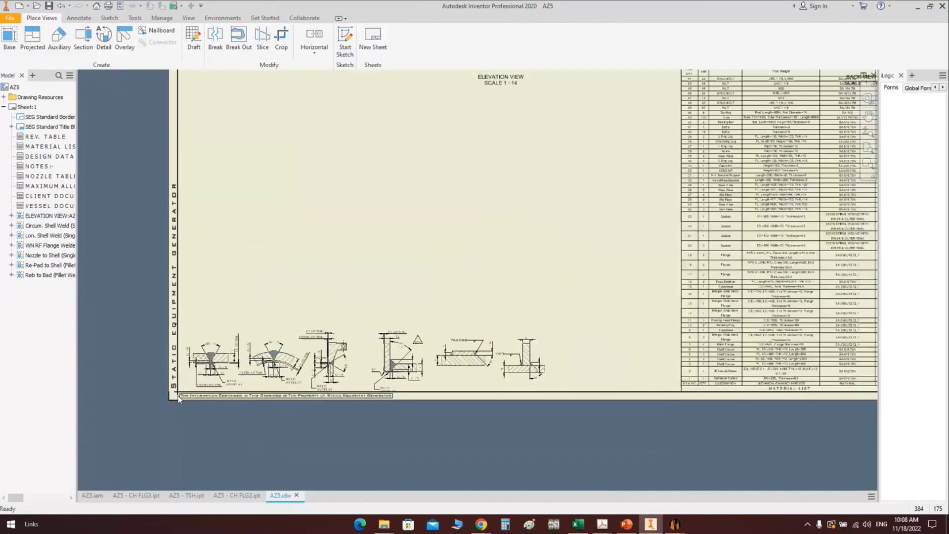
pyautogui.scroll(3, 179, 399)
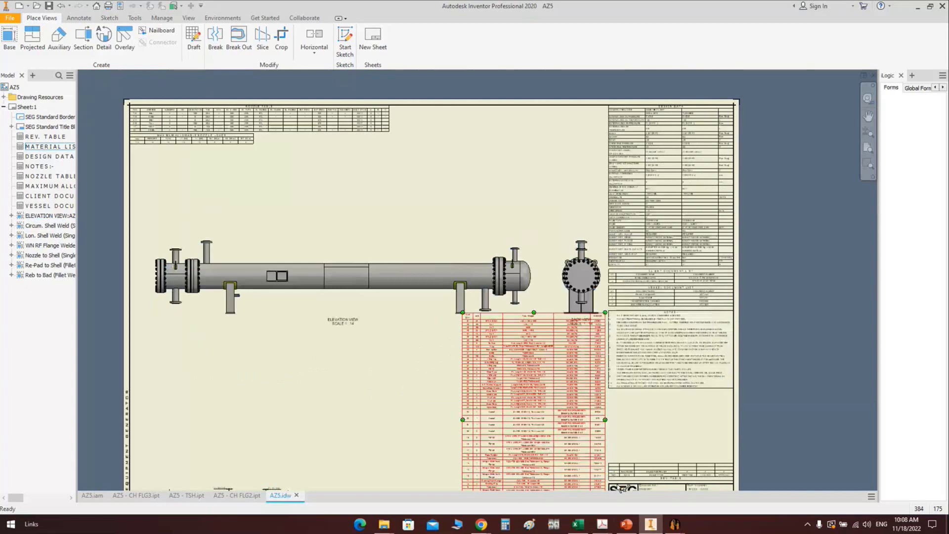
pyautogui.hotkey('alt', 'Tab')
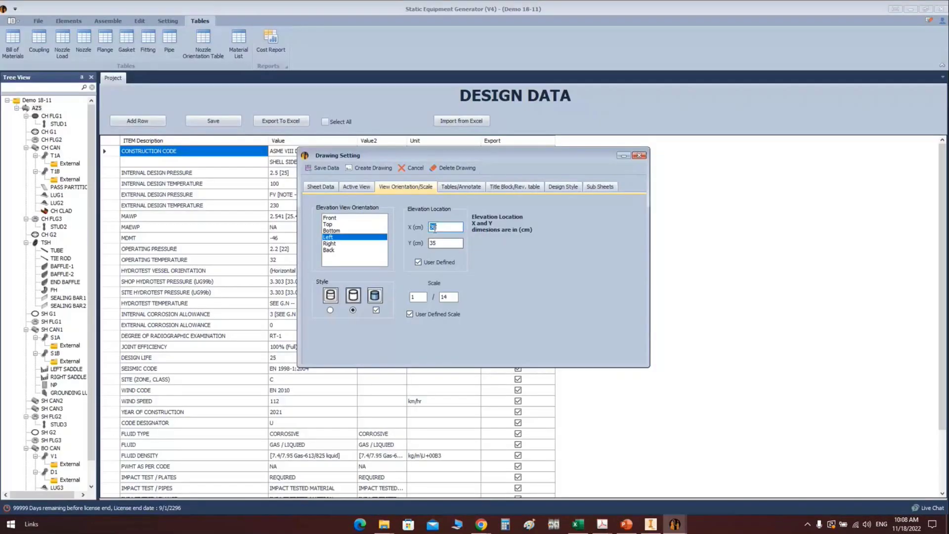
pyautogui.write('34')
# Regenerate AZ5's drawing with the new elevation position and review it in Inventor
pyautogui.click(671, 530)
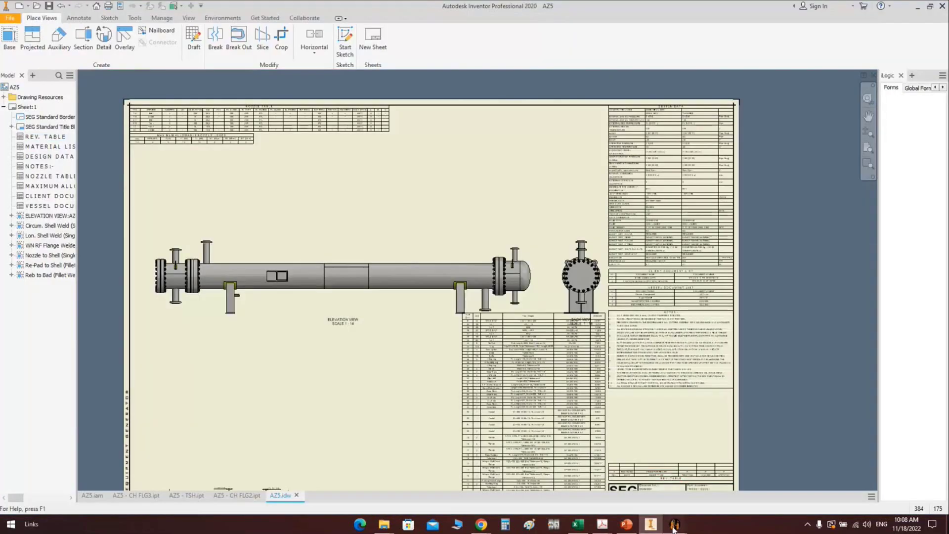
pyautogui.moveTo(674, 524)
pyautogui.click(710, 480)
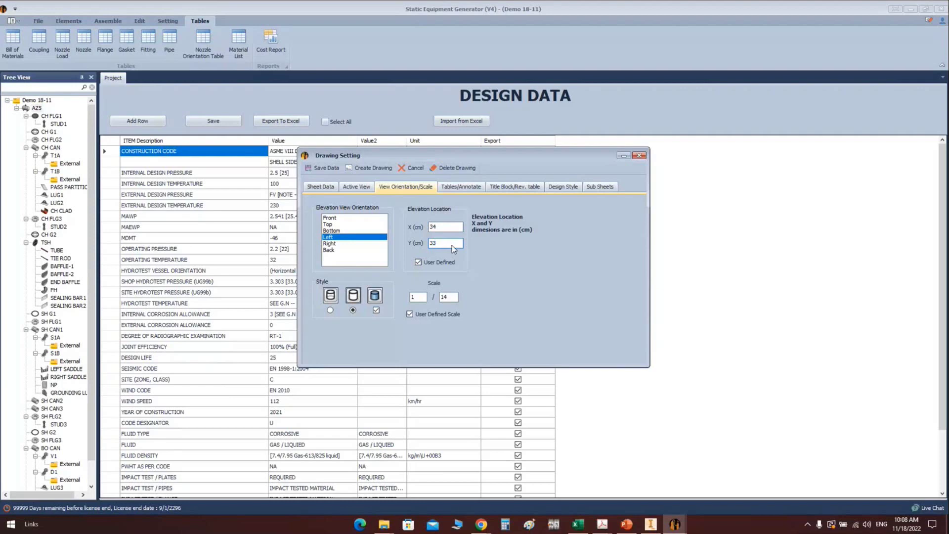
pyautogui.click(363, 189)
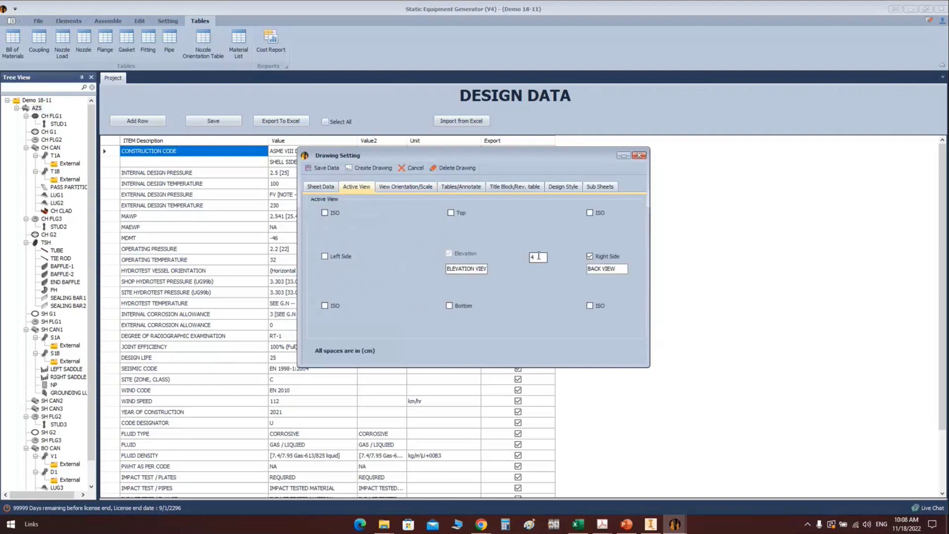
pyautogui.click(362, 169)
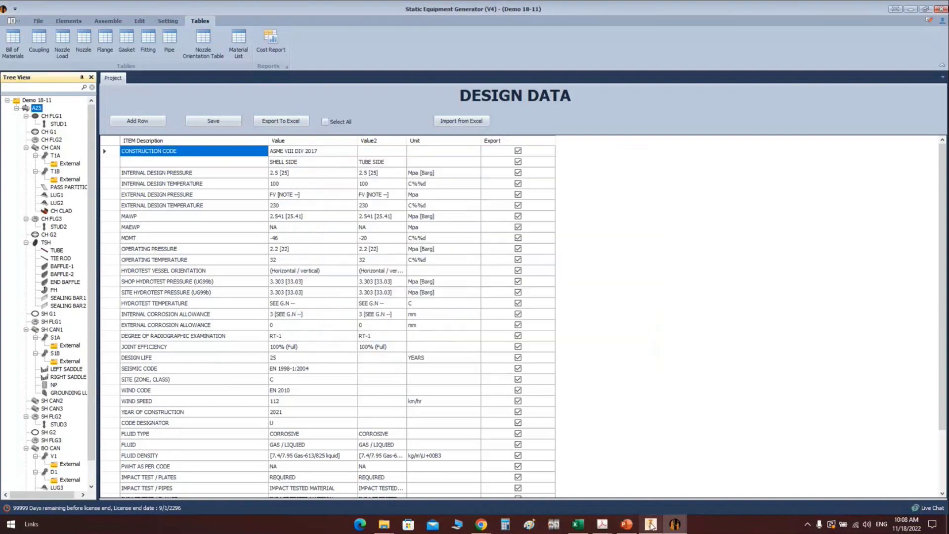
pyautogui.click(650, 525)
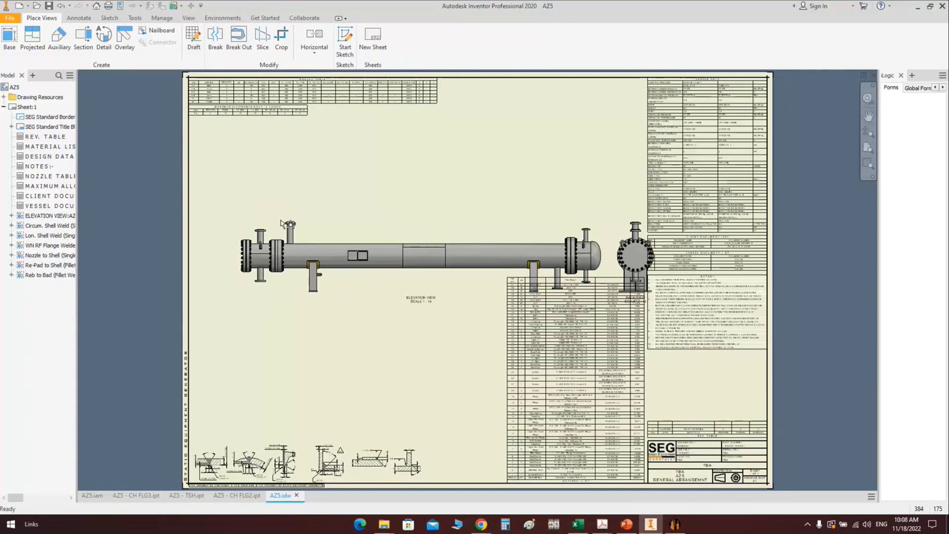
# Regenerate AZ5's drawing with the elevation at X 30 and Y 38 cm, then check it
pyautogui.click(675, 523)
pyautogui.rightClick(41, 108)
pyautogui.moveTo(86, 141)
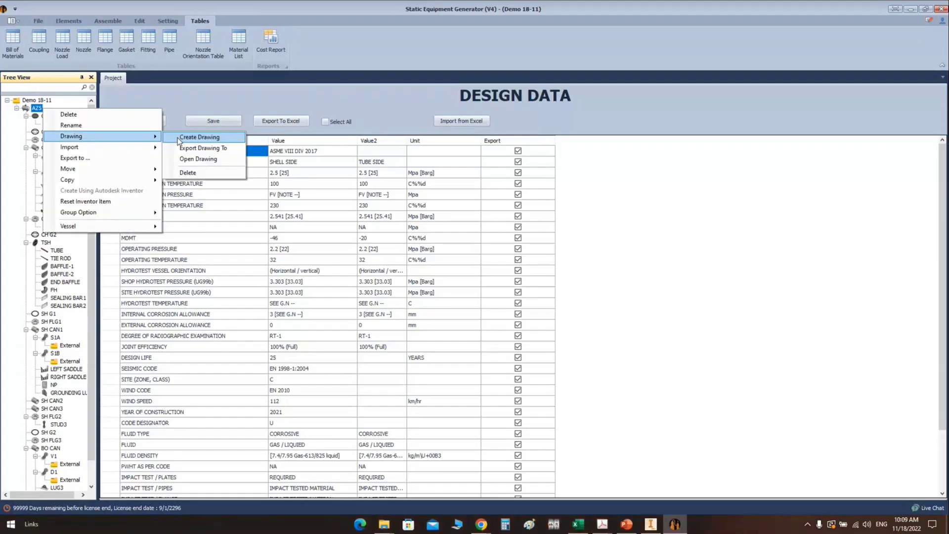
pyautogui.click(193, 137)
pyautogui.click(436, 229)
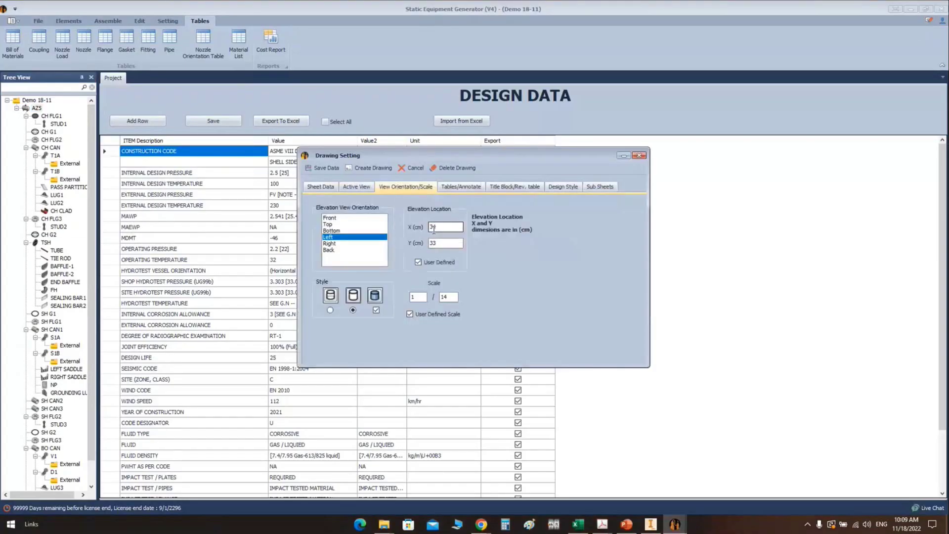
pyautogui.press('BackSpace')
pyautogui.write('0')
pyautogui.click(446, 243)
pyautogui.hotkey('shift', 'Left')
pyautogui.press('BackSpace')
pyautogui.press('BackSpace')
pyautogui.write('38')
pyautogui.click(356, 187)
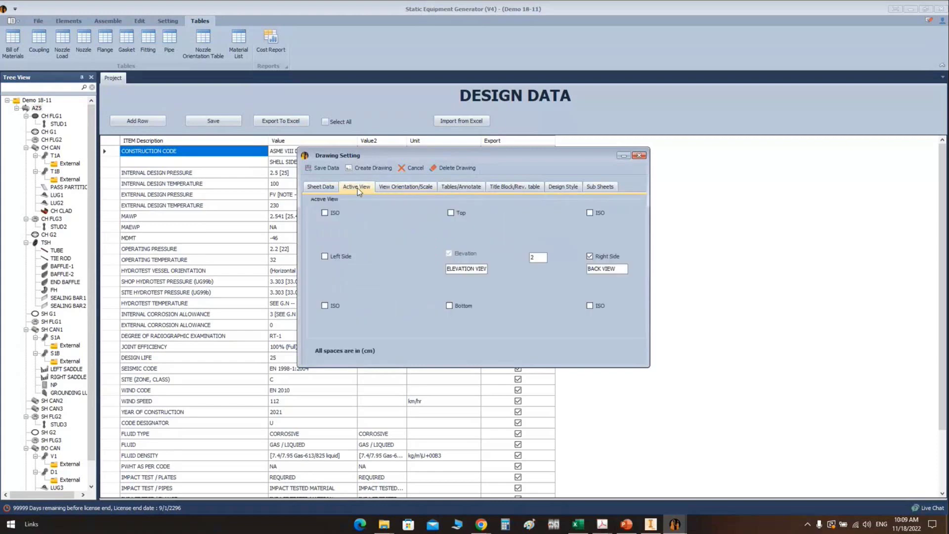
pyautogui.click(365, 169)
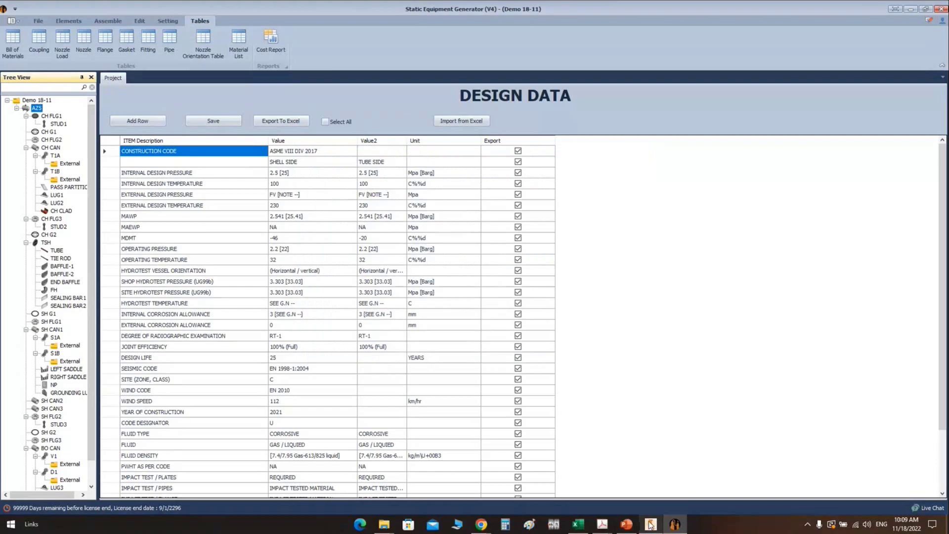
pyautogui.click(650, 525)
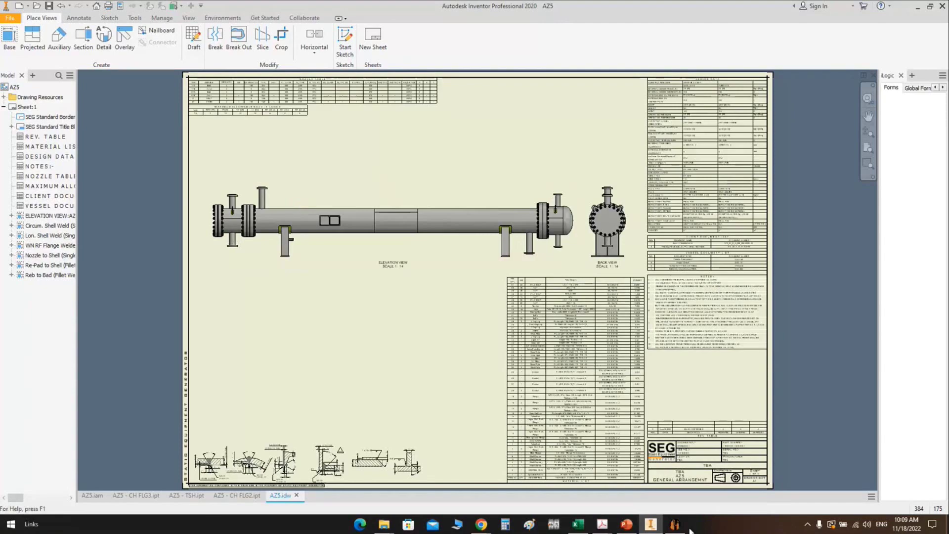
# Change the elevation Y position to 4 and regenerate the drawing again
pyautogui.click(675, 524)
pyautogui.rightClick(35, 107)
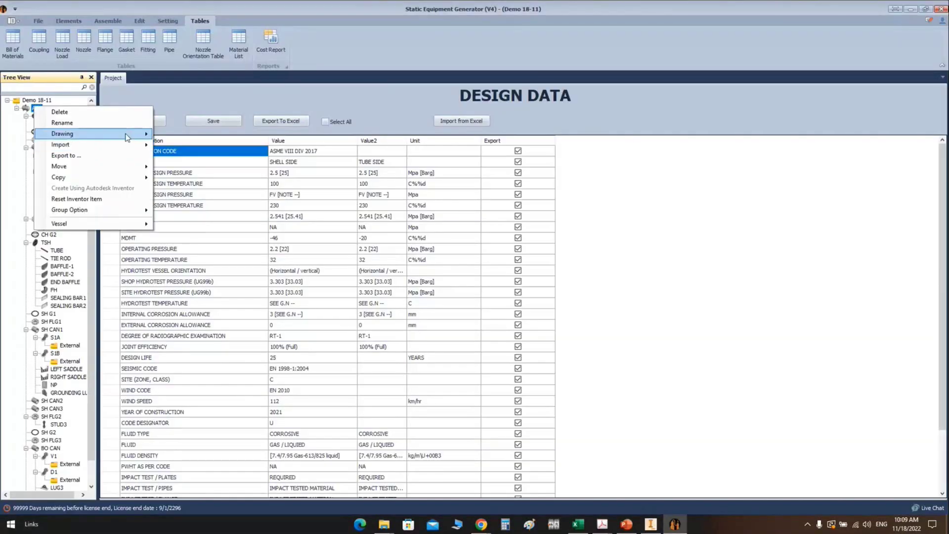
pyautogui.moveTo(127, 137)
pyautogui.click(190, 134)
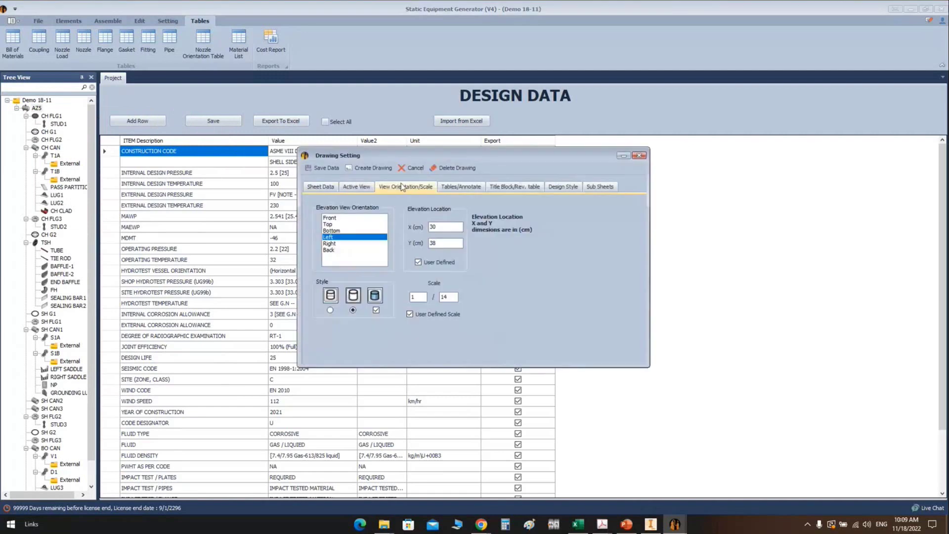
pyautogui.doubleClick(438, 243)
pyautogui.write('41')
pyautogui.click(360, 168)
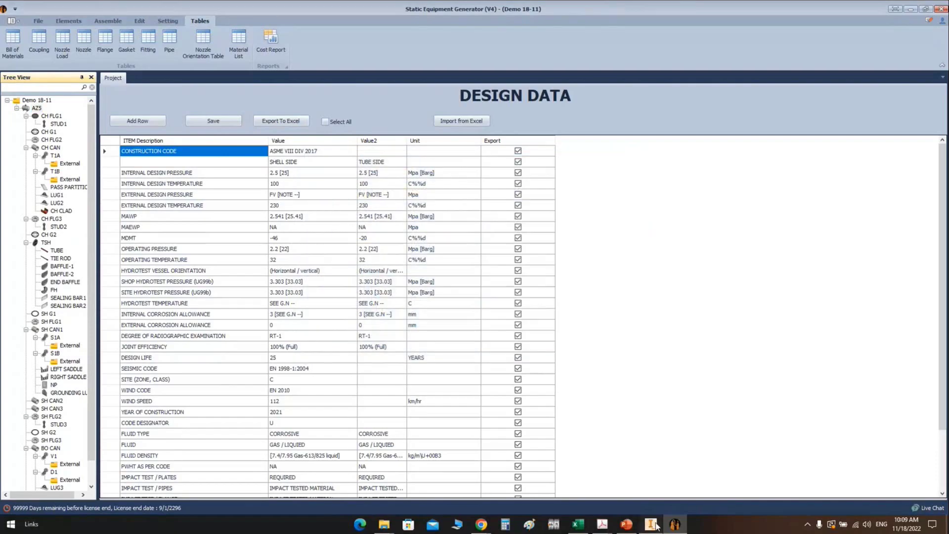
pyautogui.click(651, 524)
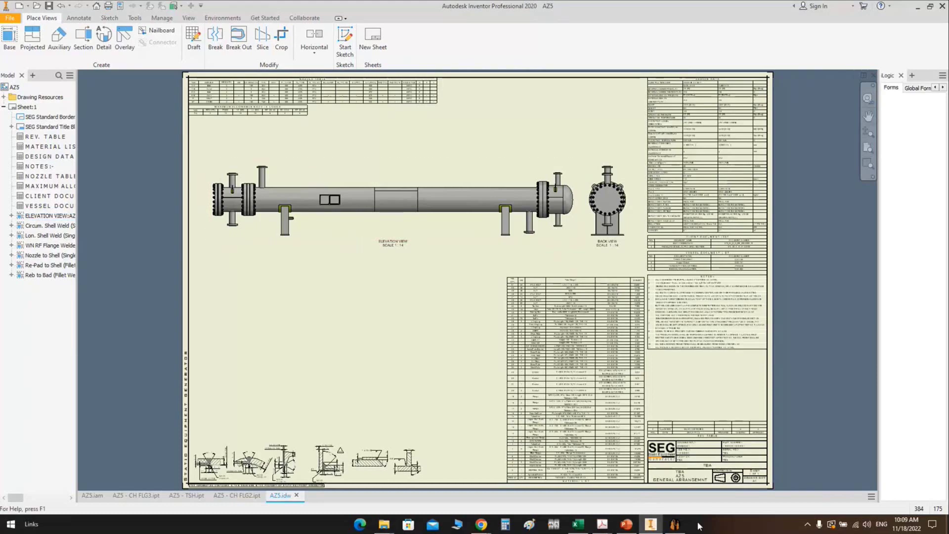
# Recreate the AZ5 general arrangement drawing with Left elevation, the first view style and 1:14 scale
pyautogui.click(674, 524)
pyautogui.rightClick(36, 108)
pyautogui.moveTo(82, 140)
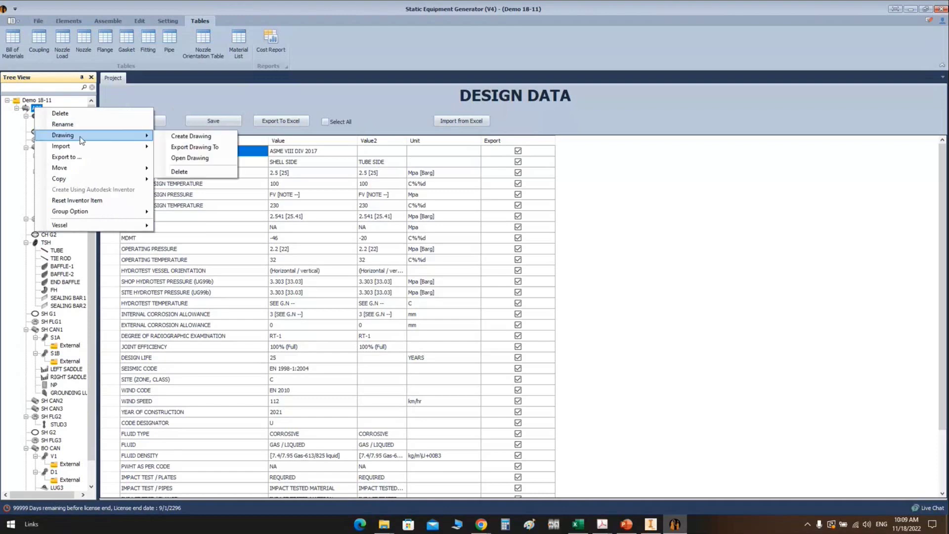
pyautogui.click(193, 137)
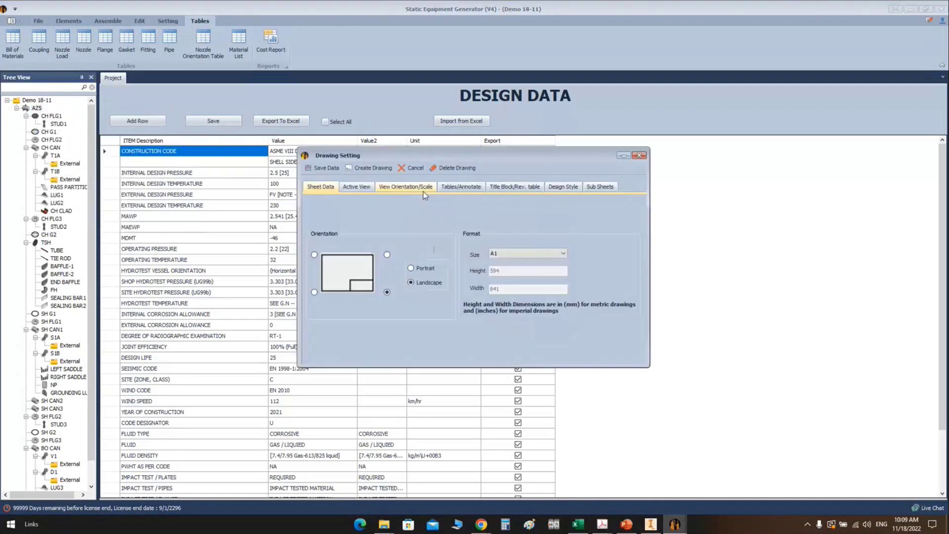
pyautogui.click(423, 190)
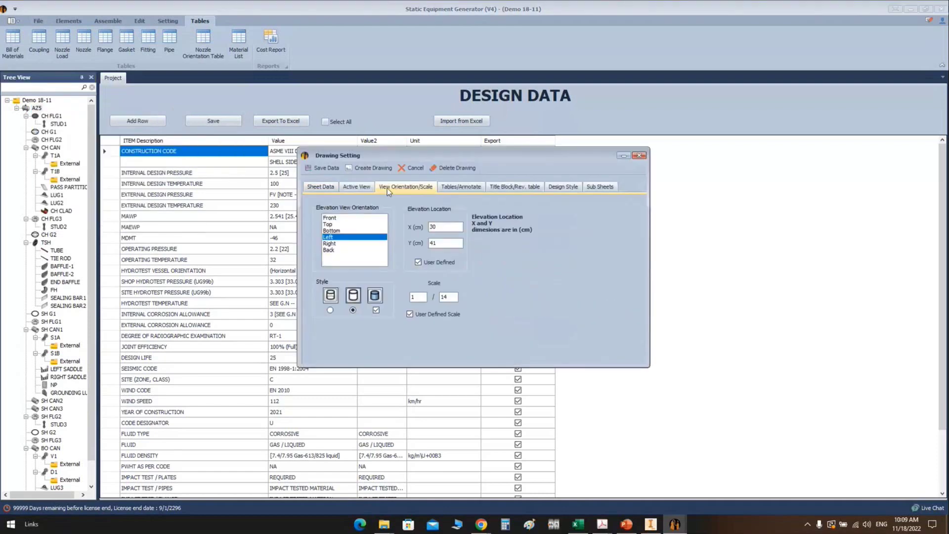
pyautogui.click(376, 309)
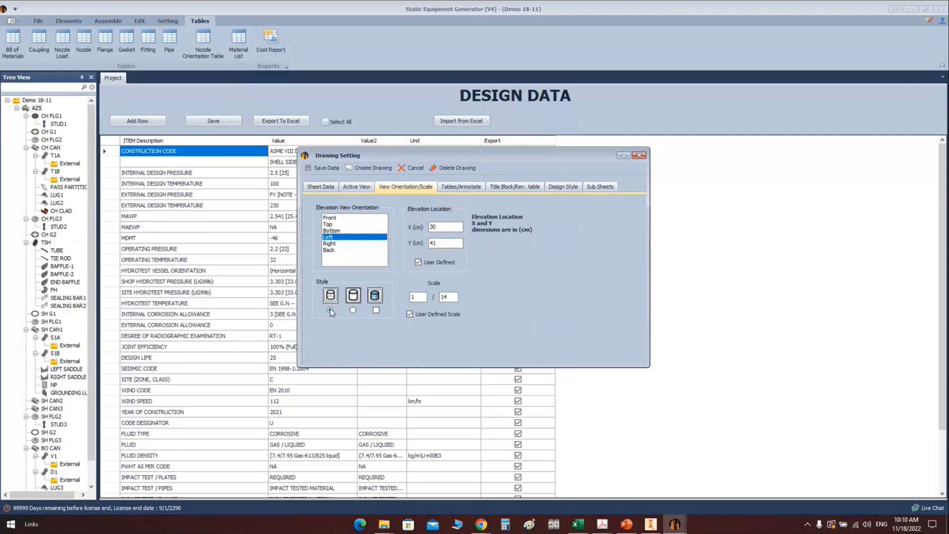
pyautogui.click(358, 168)
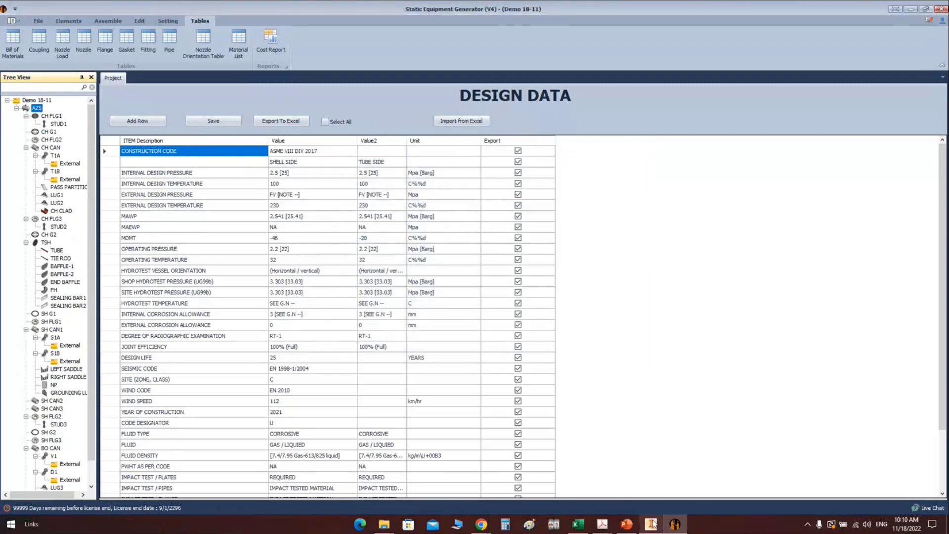
# Switch to Inventor and look over the regenerated AZ5.idw sheet, its back view and parts list
pyautogui.click(652, 524)
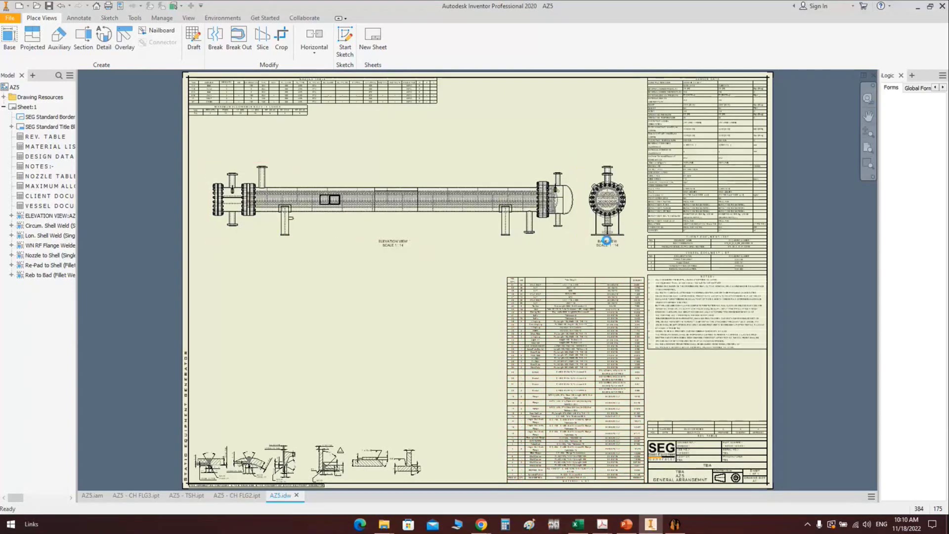
pyautogui.scroll(3, 242, 198)
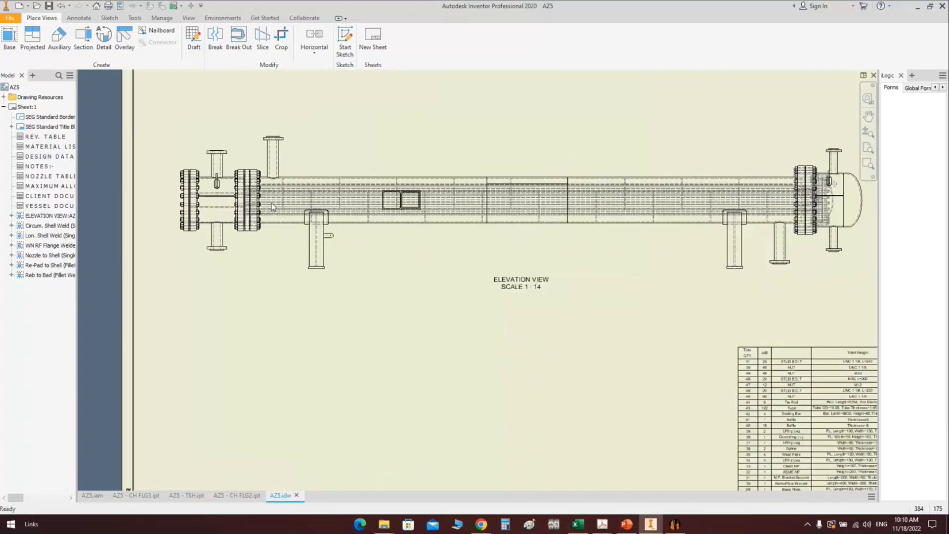
pyautogui.scroll(4, 271, 207)
pyautogui.scroll(-5, 354, 249)
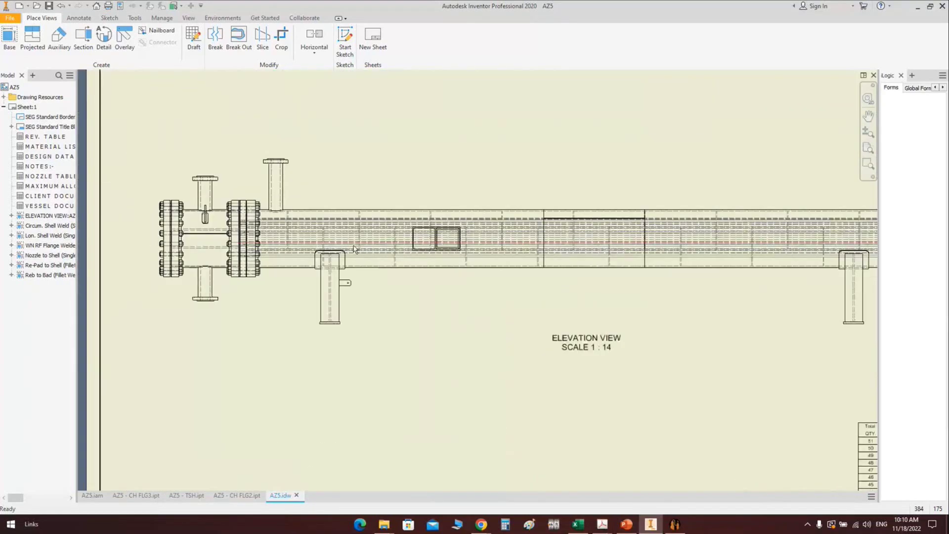
pyautogui.moveTo(354, 249); pyautogui.dragTo(304, 187, button='middle')
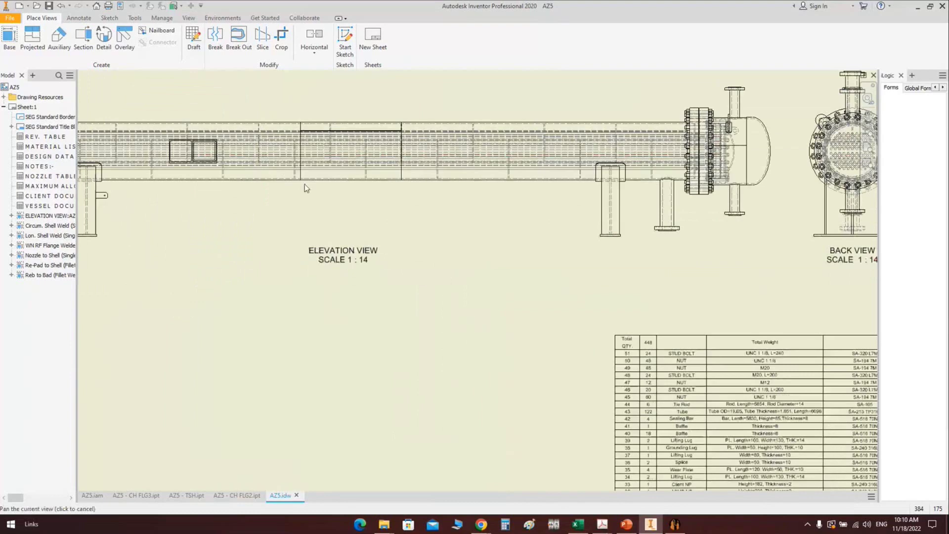
pyautogui.scroll(-2, 377, 222)
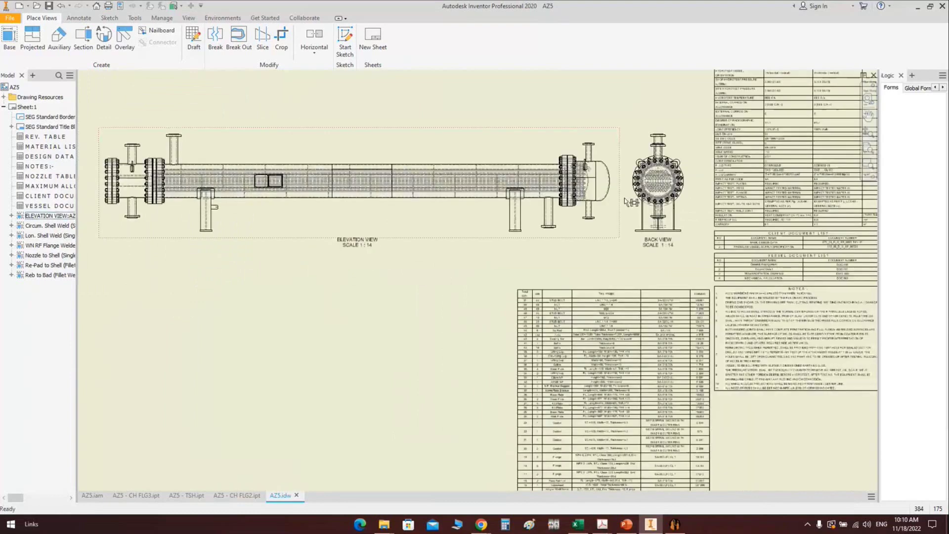
pyautogui.scroll(-1, 627, 202)
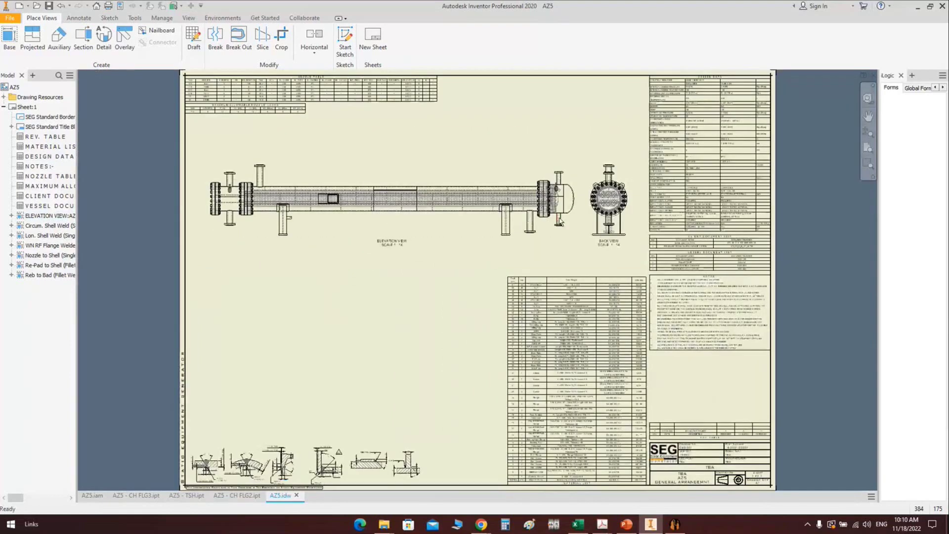
pyautogui.moveTo(574, 235)
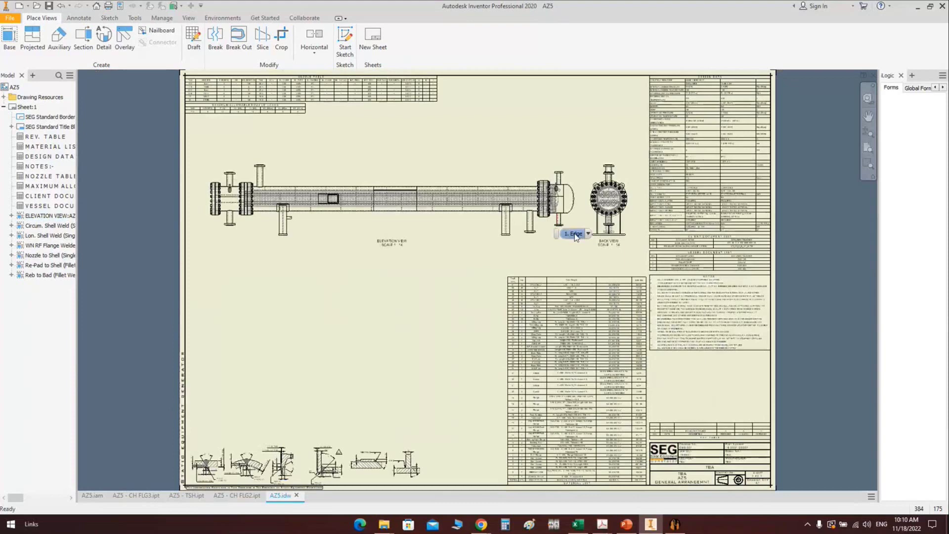
# Start the Centerline tool from Annotate and shift the view to the sheet edge
pyautogui.click(78, 20)
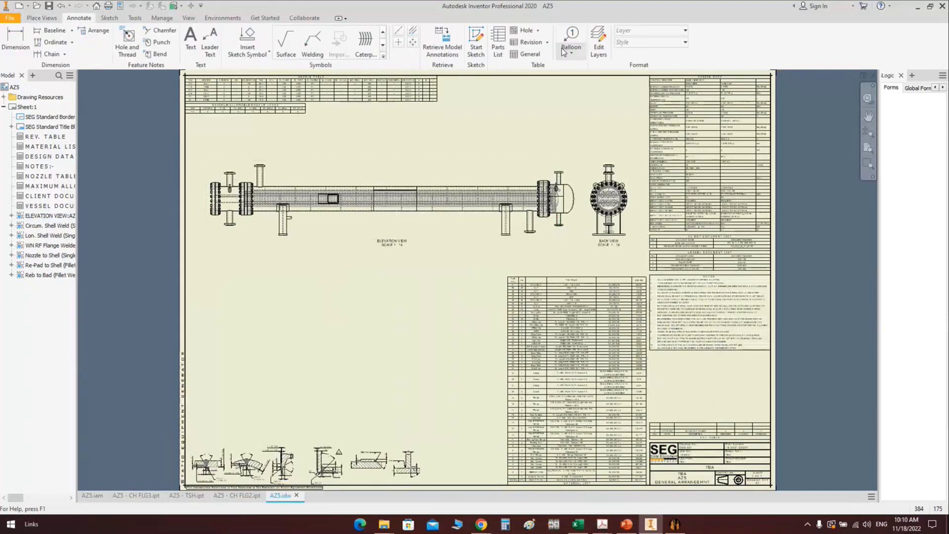
pyautogui.click(413, 32)
pyautogui.scroll(5, 217, 196)
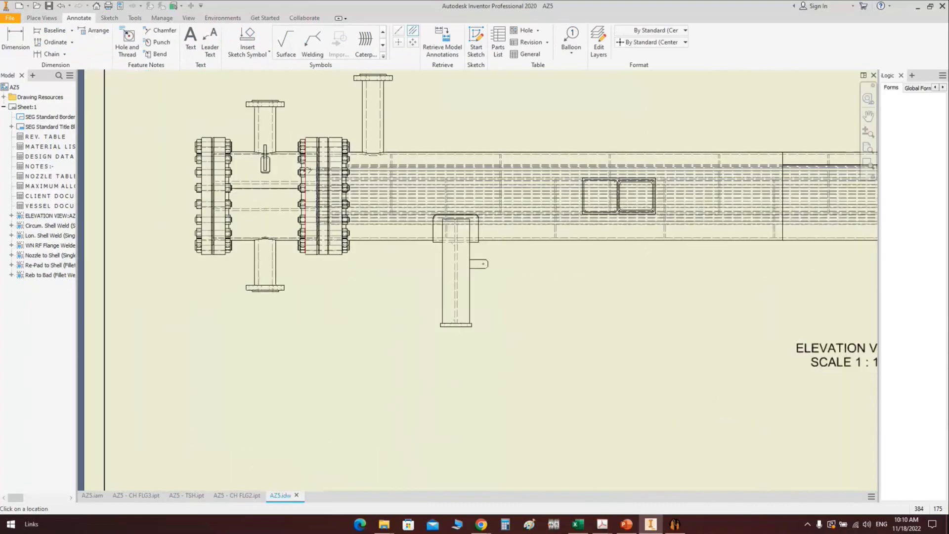
pyautogui.scroll(3, 307, 170)
pyautogui.scroll(-2, 280, 284)
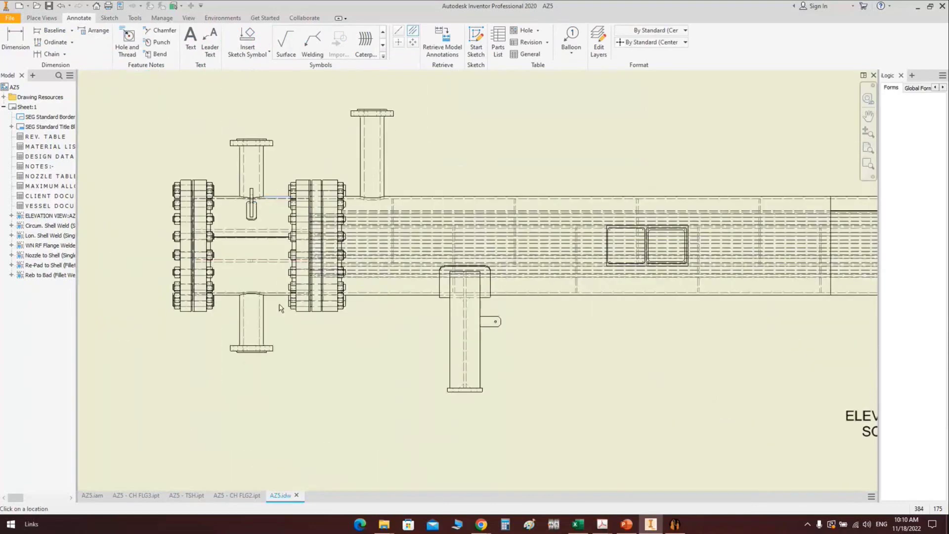
pyautogui.scroll(3, 279, 308)
pyautogui.scroll(-2, 267, 271)
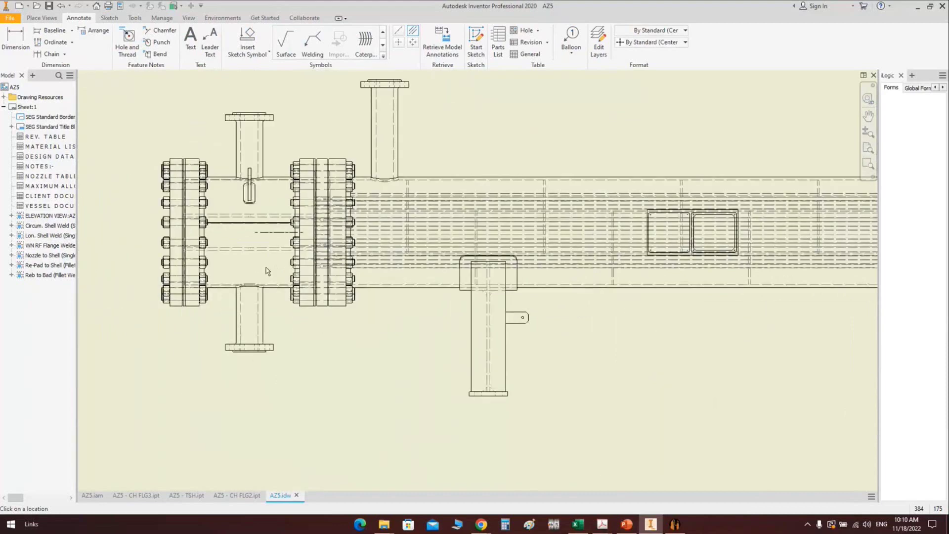
pyautogui.moveTo(208, 247); pyautogui.dragTo(252, 247, button='middle')
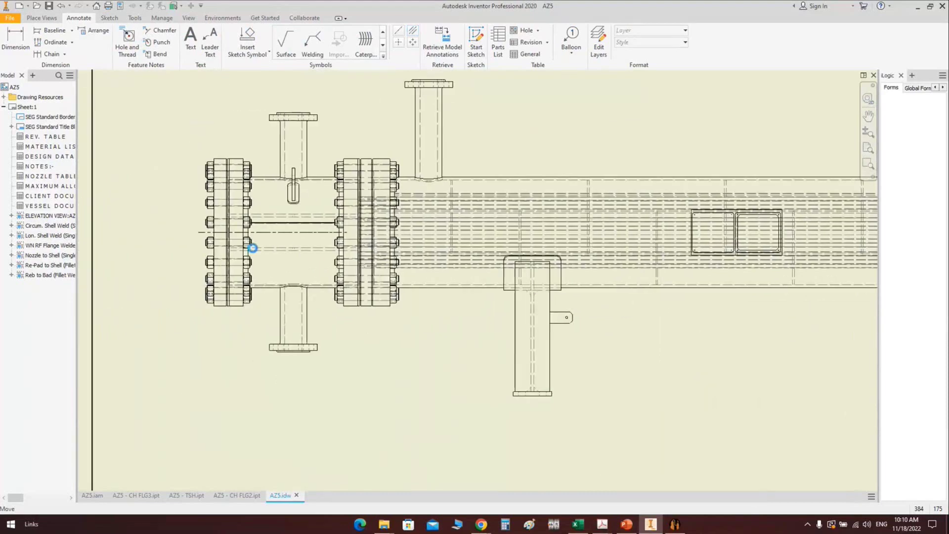
pyautogui.scroll(-5, 178, 299)
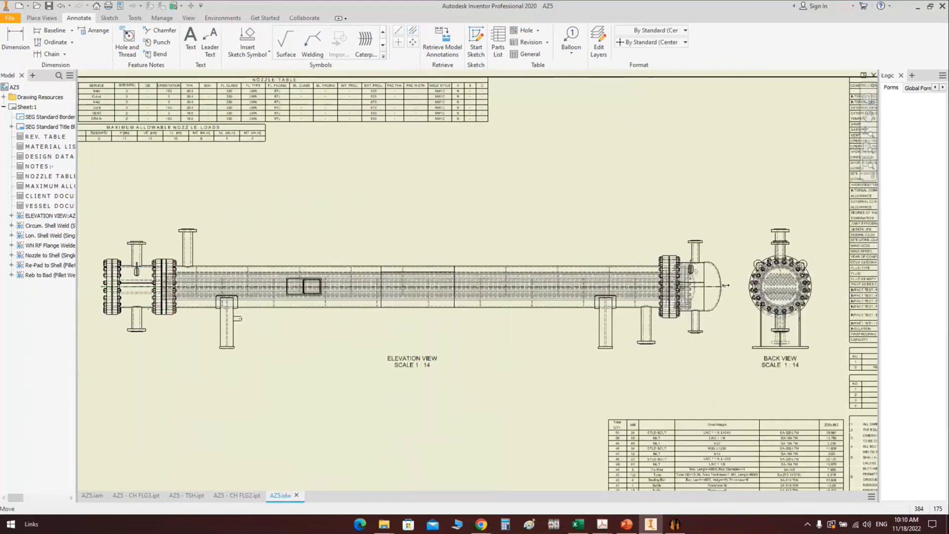
# Cancel Centre Mark and move the elevation view label lower beneath the vessel
pyautogui.click(398, 44)
pyautogui.scroll(5, 794, 248)
pyautogui.scroll(-4, 766, 205)
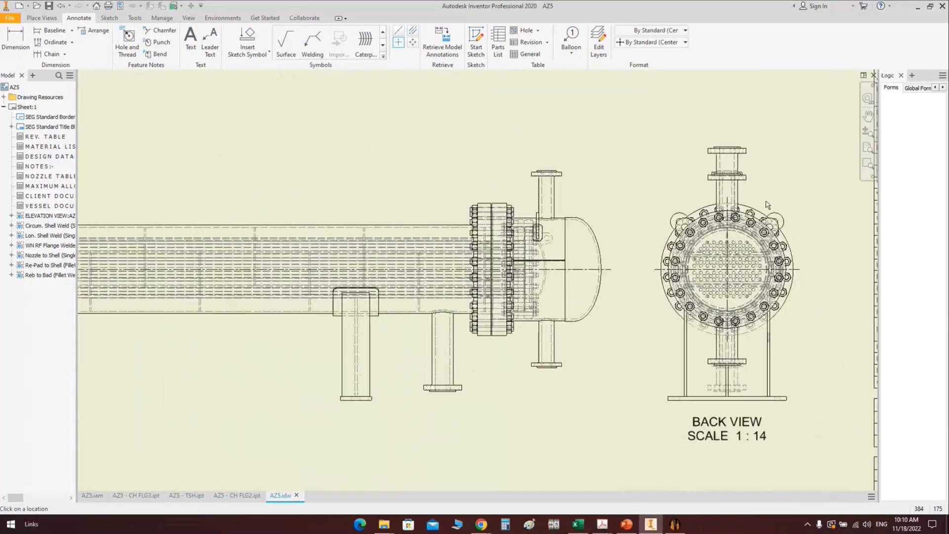
pyautogui.press('Escape')
pyautogui.moveTo(738, 369); pyautogui.dragTo(726, 346, button='middle')
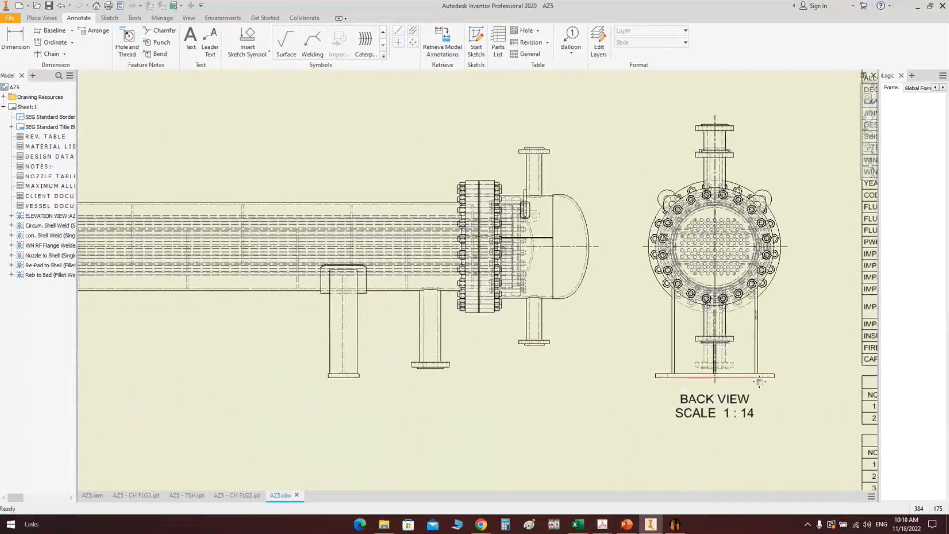
pyautogui.moveTo(759, 382); pyautogui.dragTo(741, 204, button='middle')
pyautogui.moveTo(727, 244); pyautogui.dragTo(730, 321)
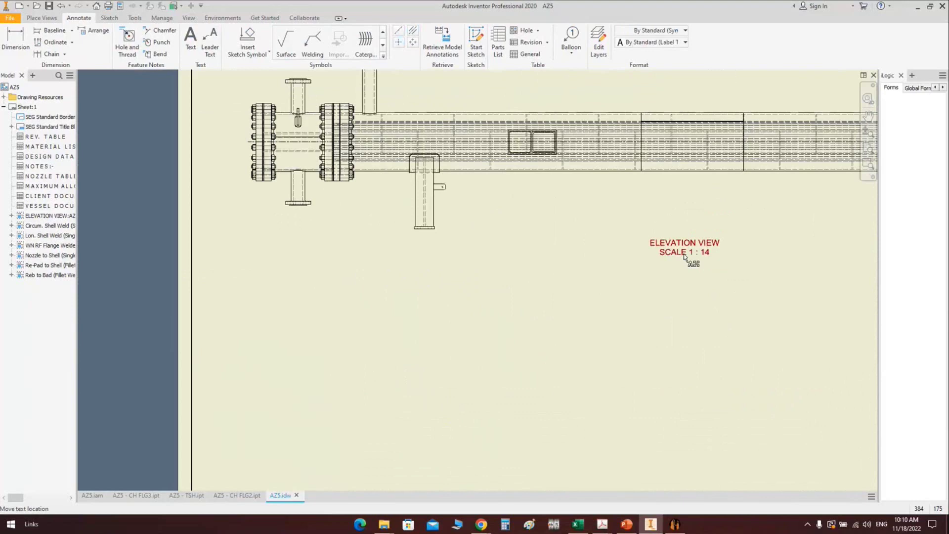
pyautogui.moveTo(684, 257); pyautogui.dragTo(687, 313)
pyautogui.scroll(-3, 651, 327)
pyautogui.scroll(3, 316, 319)
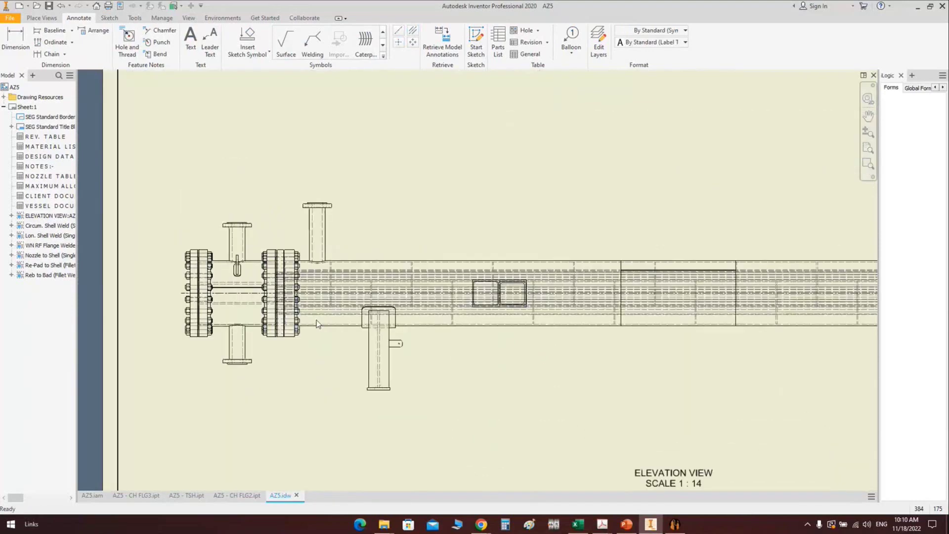
# Add centerlines along the saddle support and top nozzle, then pick a bottom nozzle edge
pyautogui.click(442, 42)
pyautogui.scroll(3, 218, 286)
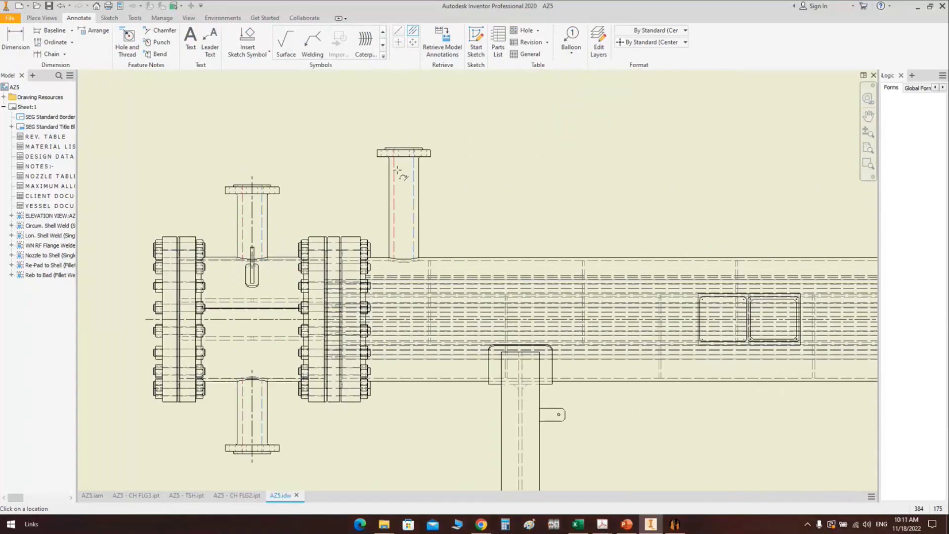
pyautogui.moveTo(530, 395); pyautogui.dragTo(485, 248, button='middle')
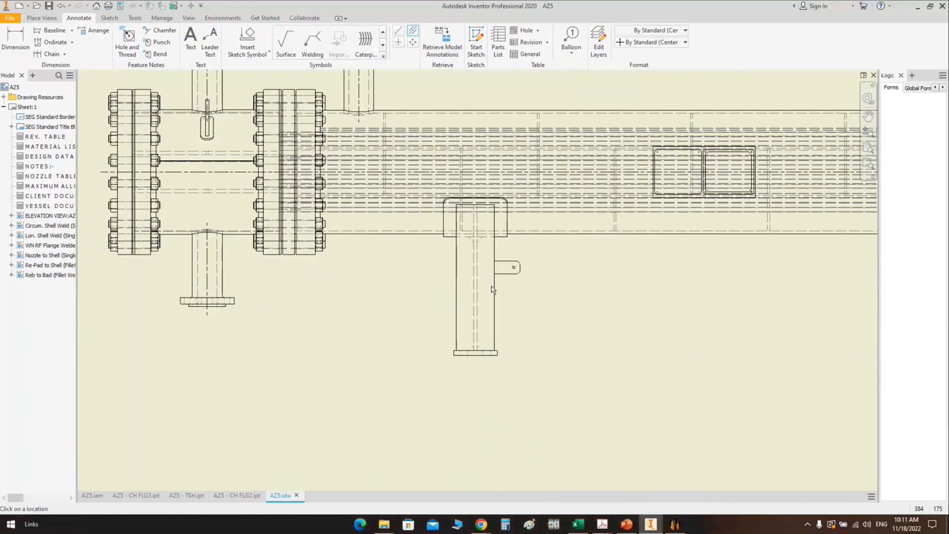
pyautogui.scroll(3, 795, 175)
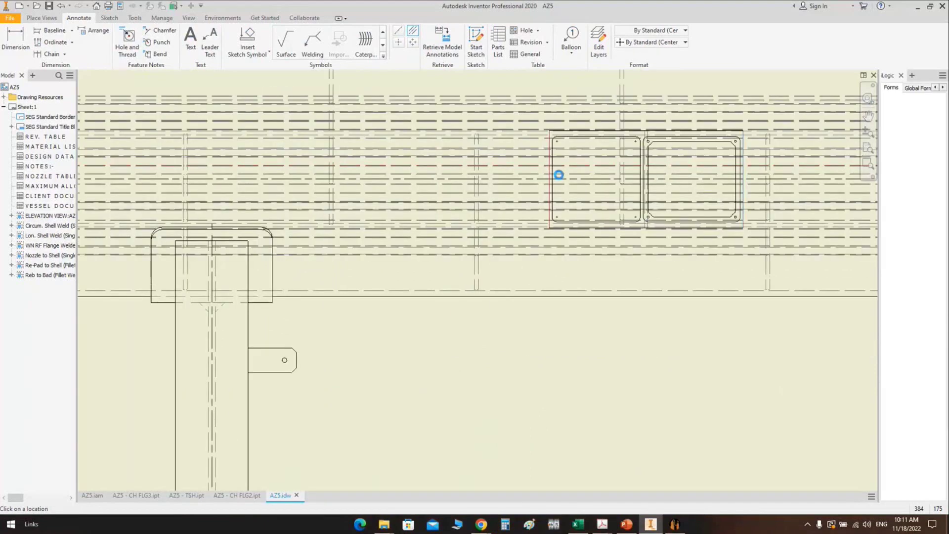
pyautogui.scroll(-3, 559, 174)
pyautogui.moveTo(684, 229); pyautogui.dragTo(539, 240, button='middle')
pyautogui.scroll(-2, 539, 239)
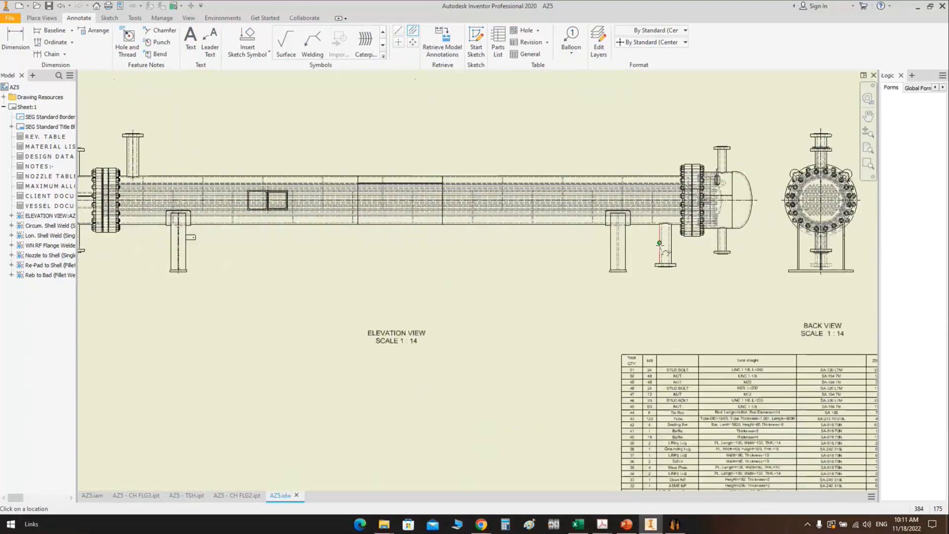
pyautogui.scroll(2, 659, 243)
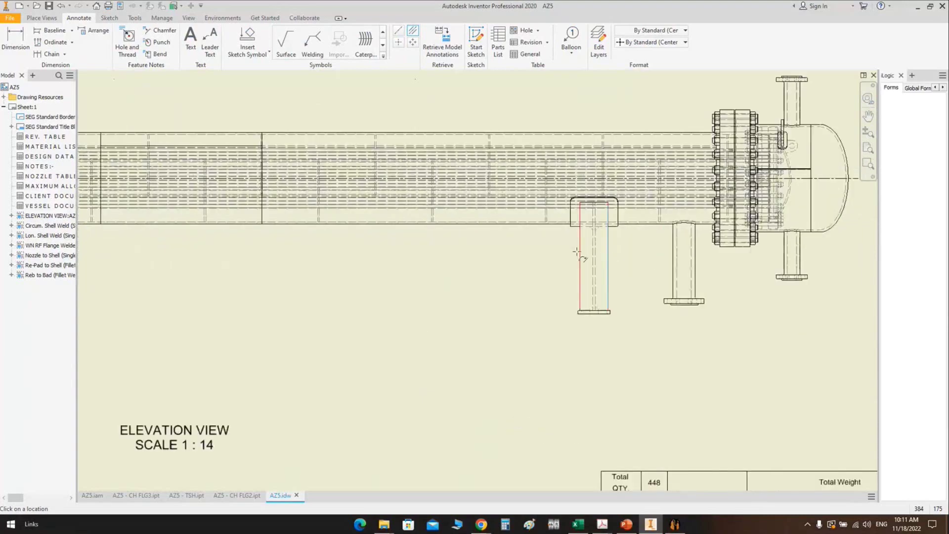
pyautogui.click(677, 246)
pyautogui.click(693, 245)
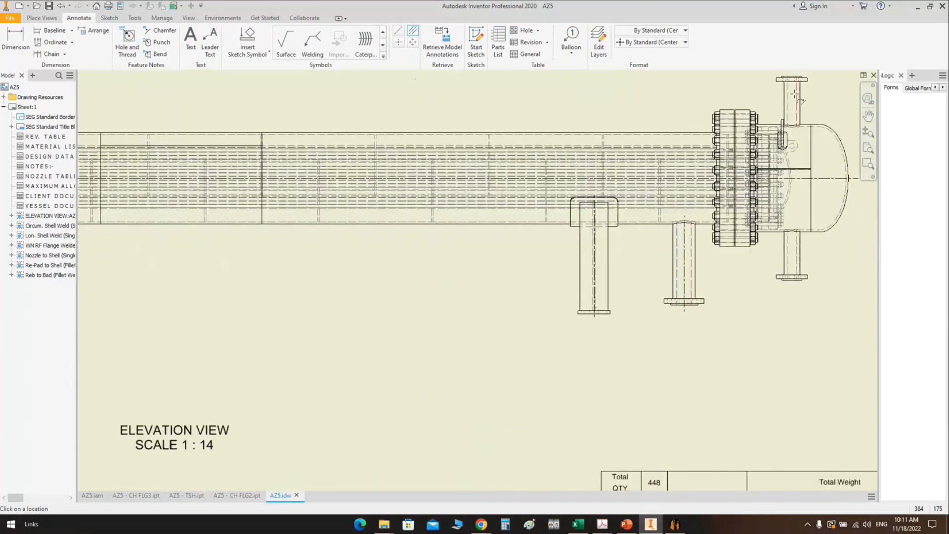
pyautogui.click(797, 96)
pyautogui.click(785, 102)
pyautogui.click(796, 261)
# Bring the exchanger's left flanged end into view and start the Balloon command
pyautogui.scroll(8, 783, 127)
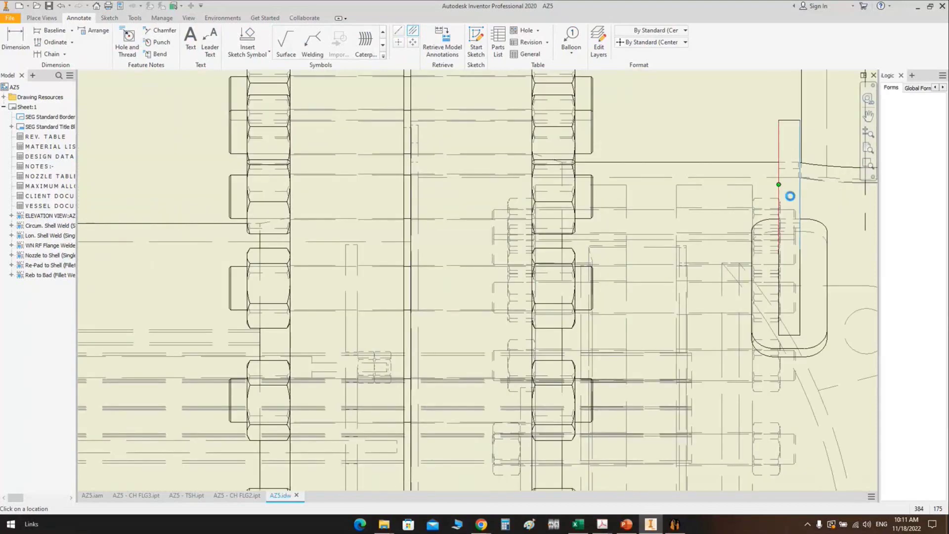
pyautogui.scroll(-8, 790, 196)
pyautogui.moveTo(706, 202); pyautogui.dragTo(323, 207, button='middle')
pyautogui.scroll(4, 323, 207)
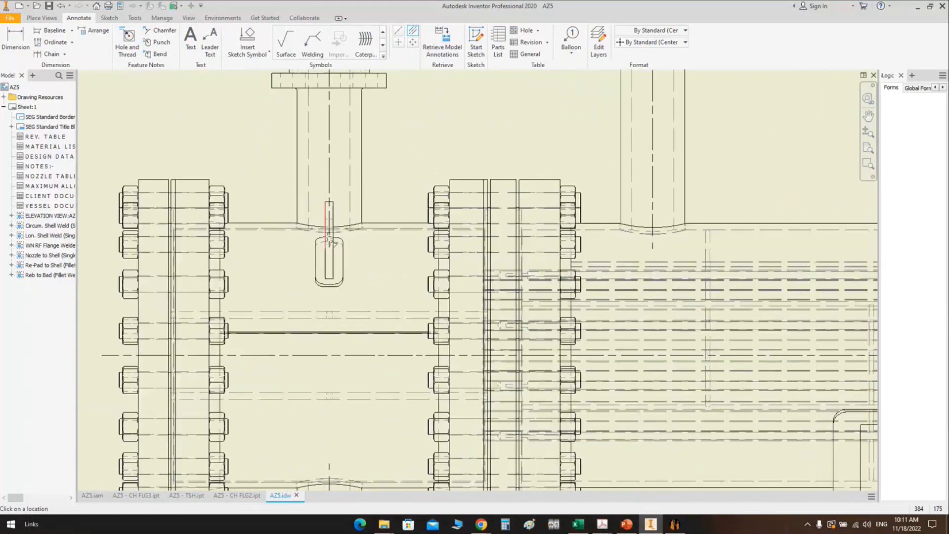
pyautogui.scroll(-4, 323, 207)
pyautogui.scroll(1, 325, 200)
pyautogui.scroll(-2, 325, 200)
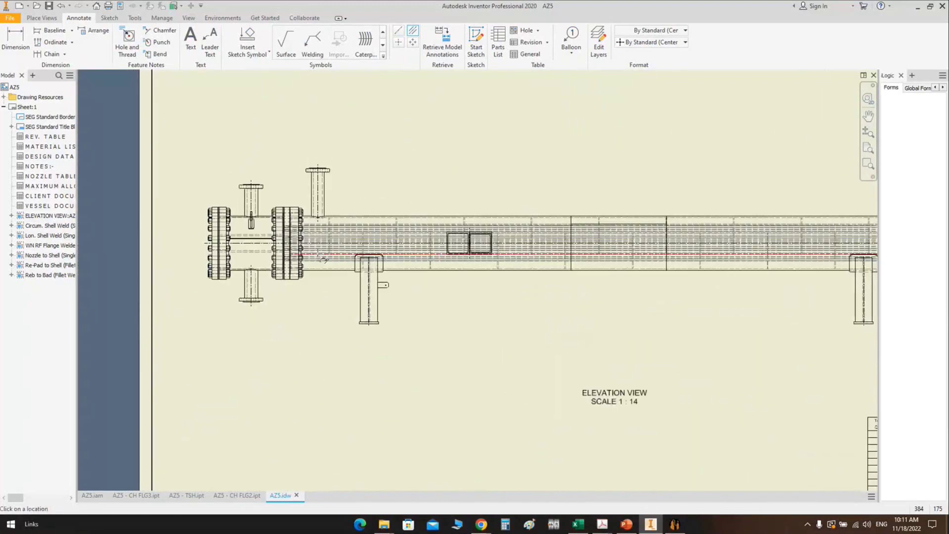
pyautogui.click(568, 39)
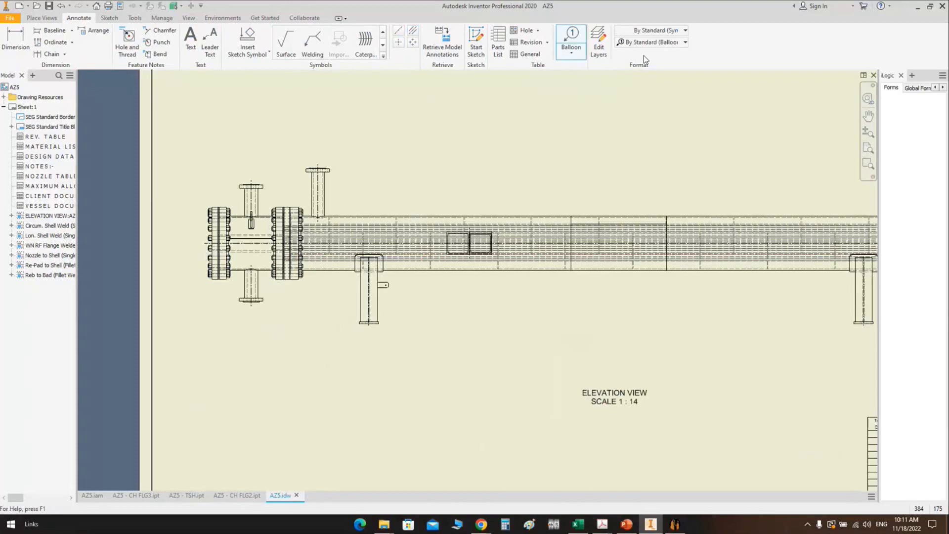
# Using Nozzle Tag No. style and Parts Only (legacy) BOM view, balloon the top channel nozzle T1B
pyautogui.click(652, 44)
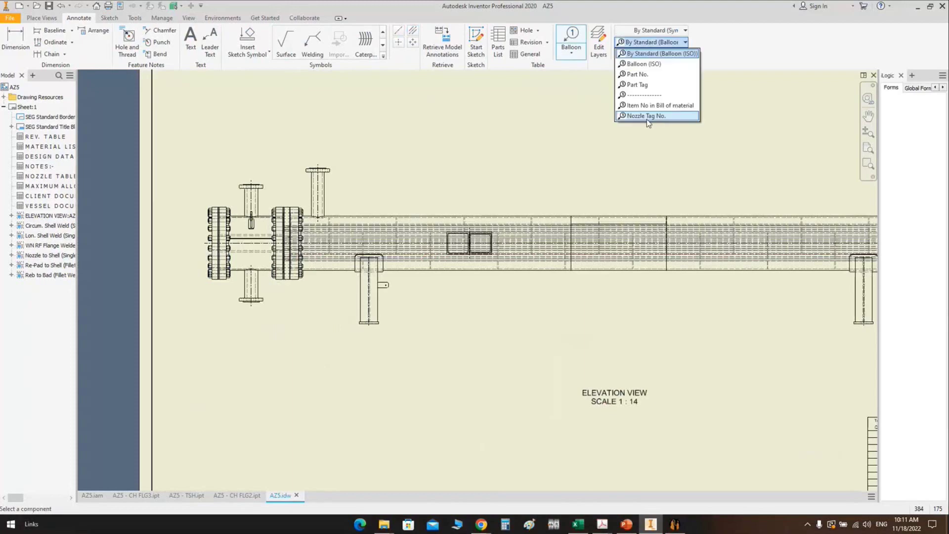
pyautogui.click(660, 117)
pyautogui.scroll(10, 260, 165)
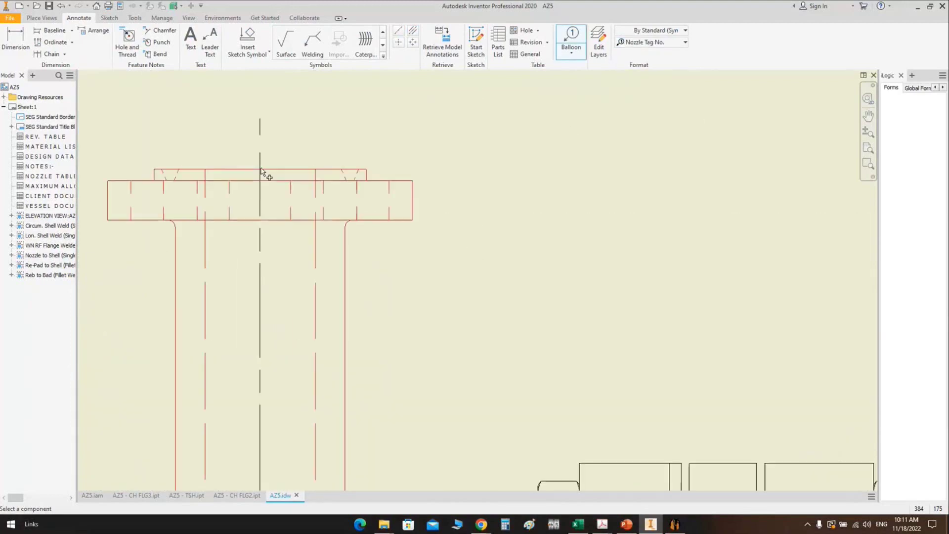
pyautogui.click(261, 165)
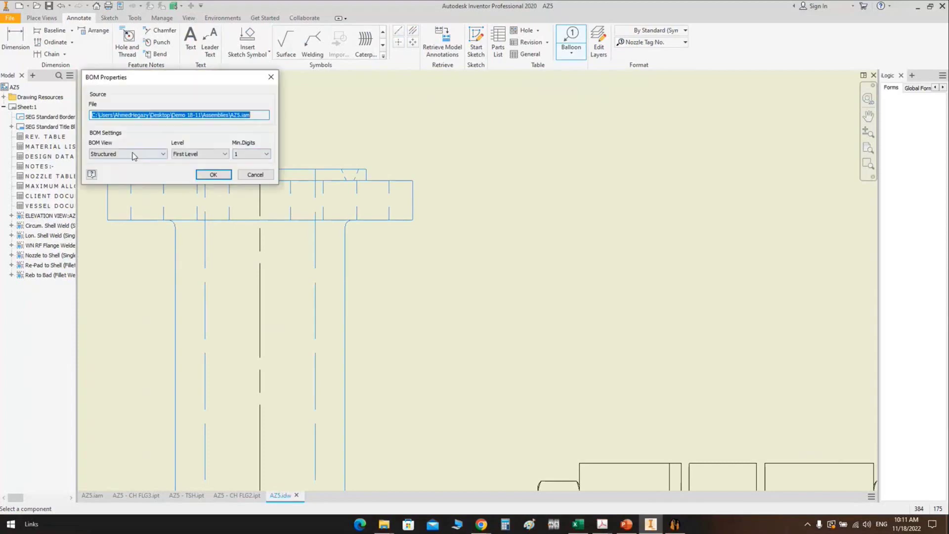
pyautogui.click(132, 153)
pyautogui.click(126, 183)
pyautogui.click(212, 175)
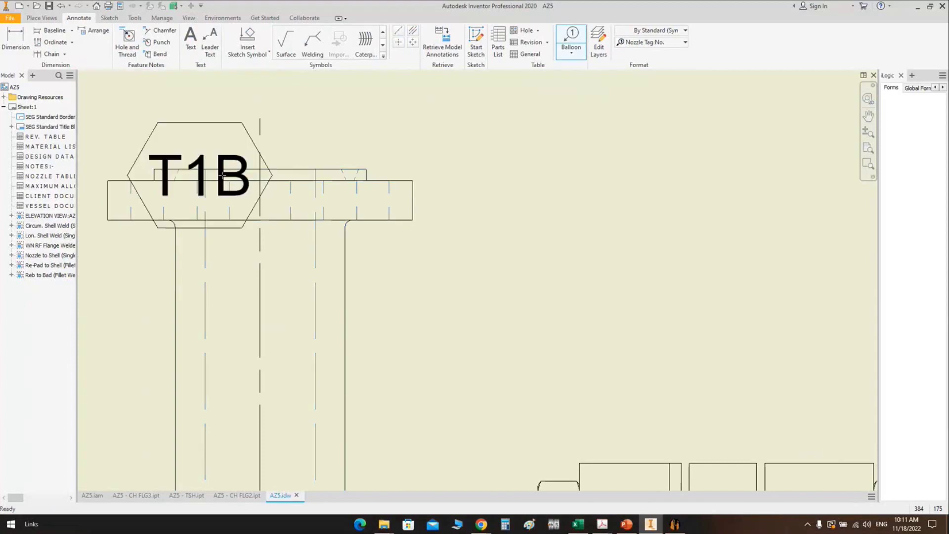
pyautogui.scroll(-6, 222, 174)
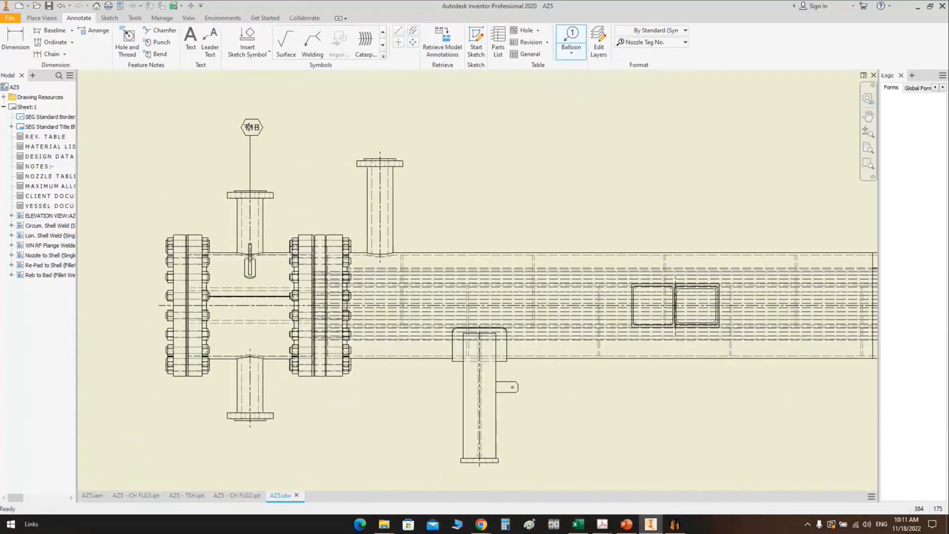
pyautogui.click(249, 119)
pyautogui.rightClick(252, 120)
pyautogui.click(297, 121)
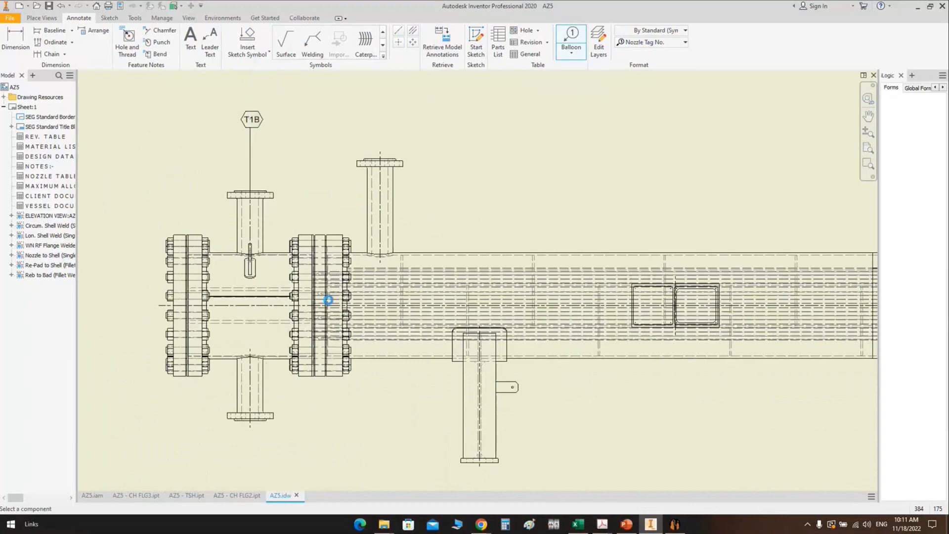
# Place T1A below the bottom channel nozzle and S1A on the top shell nozzle, aligned with T1B
pyautogui.moveTo(270, 415); pyautogui.dragTo(270, 272, button='middle')
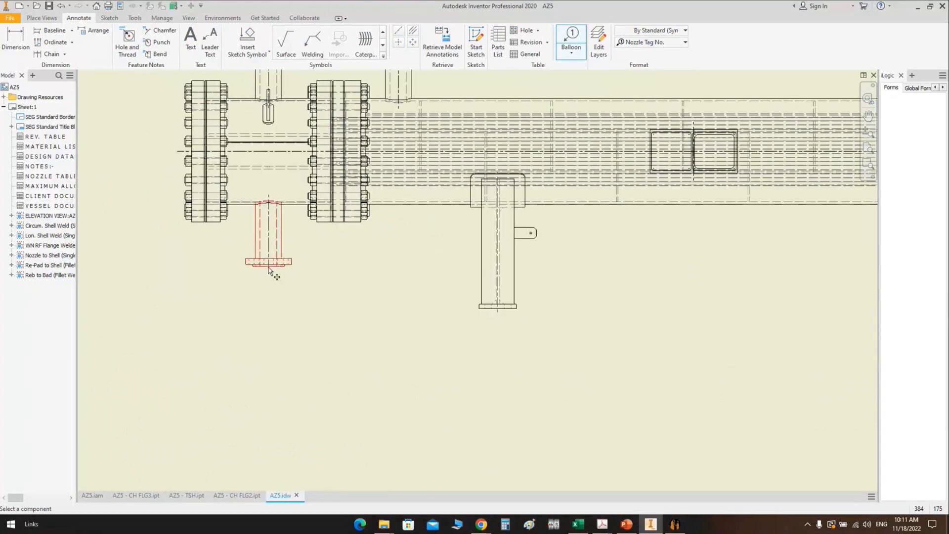
pyautogui.click(268, 268)
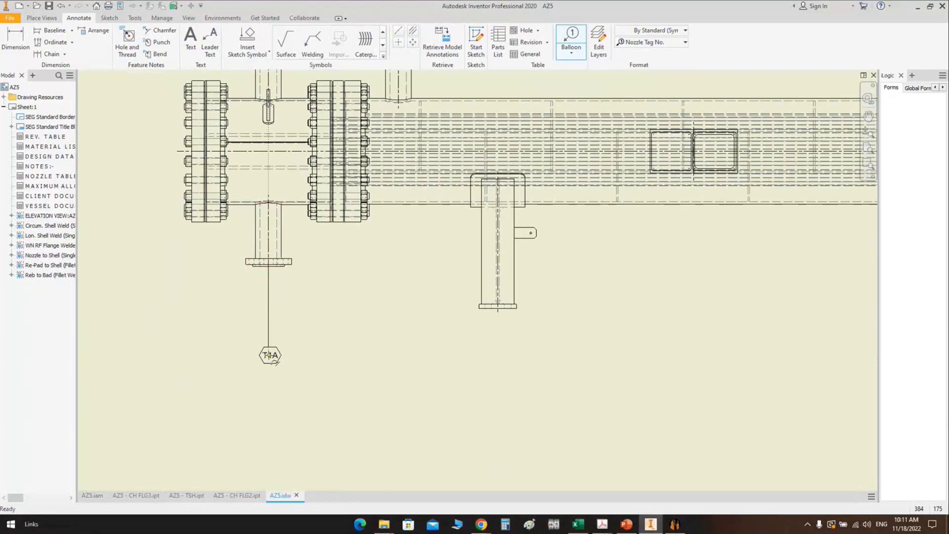
pyautogui.click(269, 354)
pyautogui.rightClick(269, 355)
pyautogui.click(316, 307)
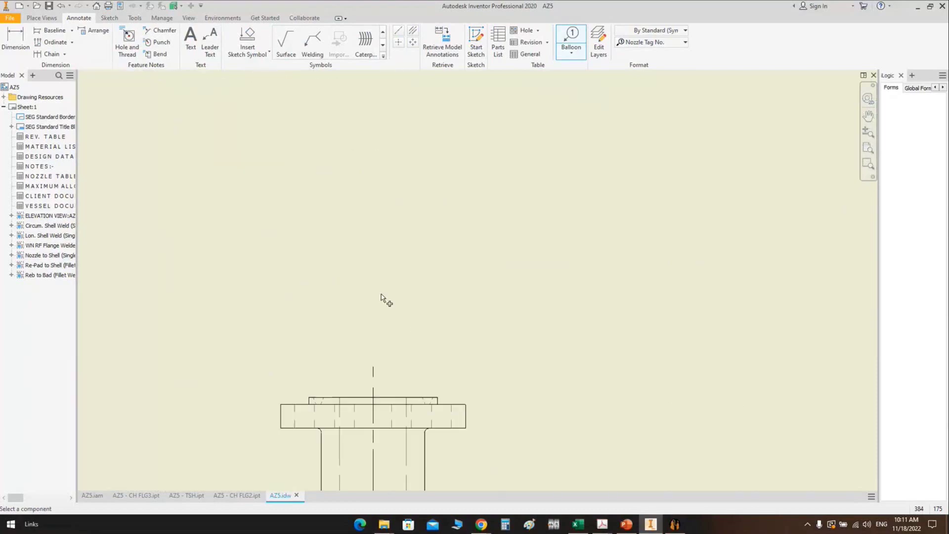
pyautogui.click(373, 392)
pyautogui.scroll(-3, 376, 329)
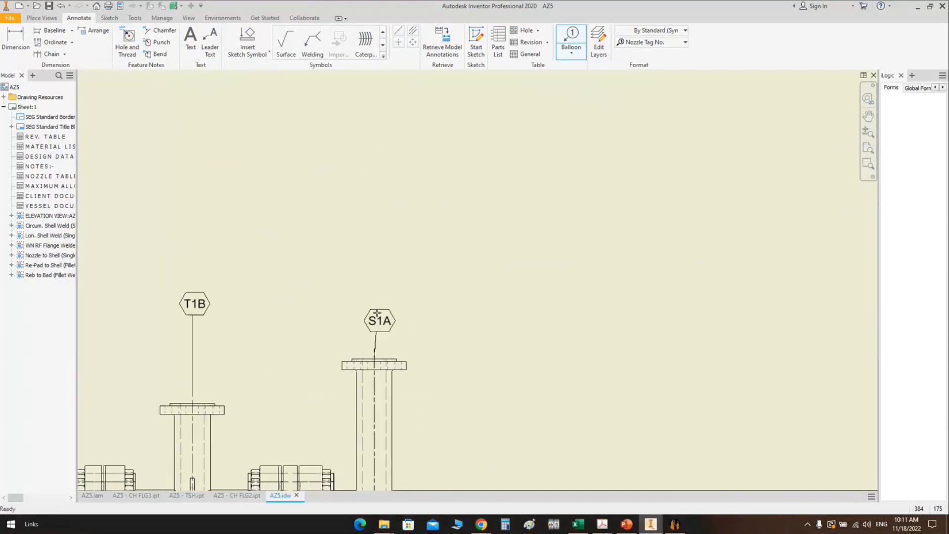
pyautogui.moveTo(376, 313); pyautogui.dragTo(373, 213, button='middle')
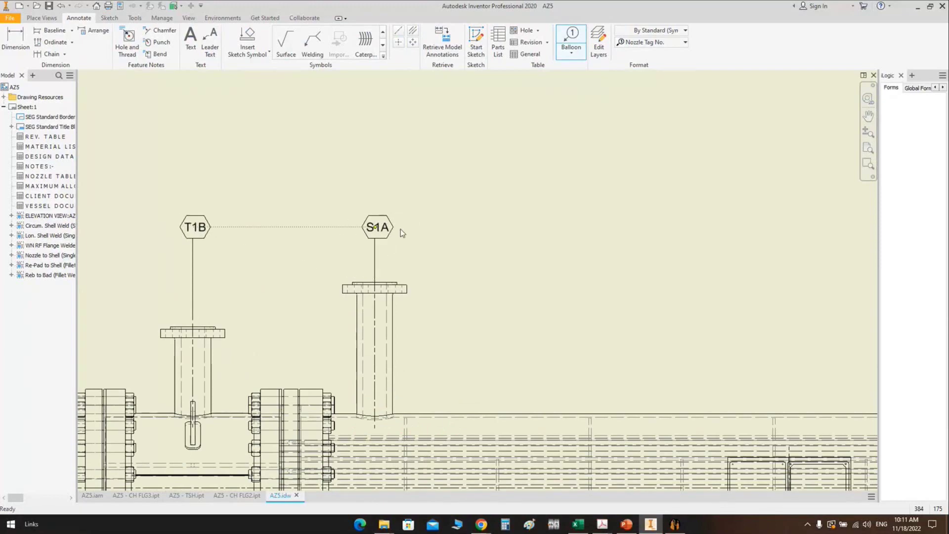
# Tag the left saddle base and place the NP balloon on the shell pad in line with S1A
pyautogui.press('F2')
pyautogui.scroll(-5, 479, 313)
pyautogui.scroll(5, 521, 292)
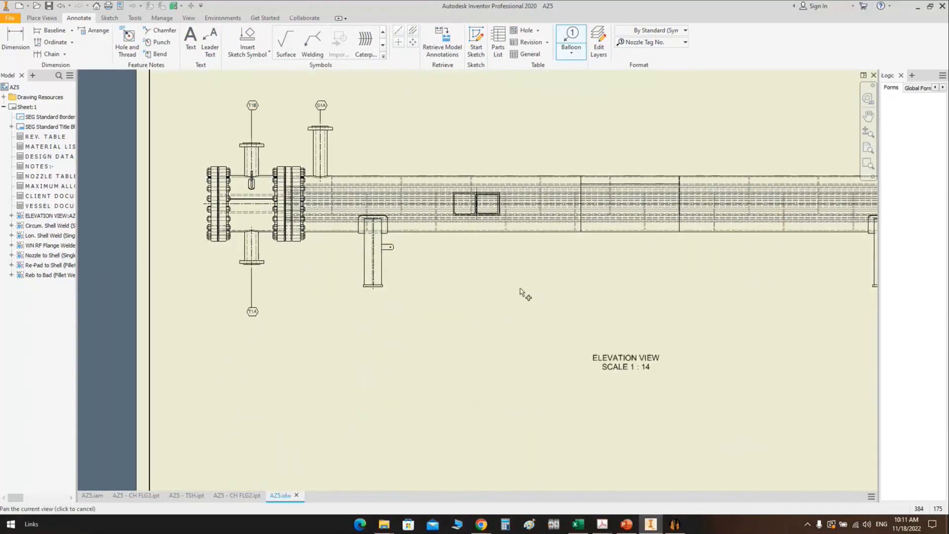
pyautogui.moveTo(354, 286); pyautogui.dragTo(524, 268)
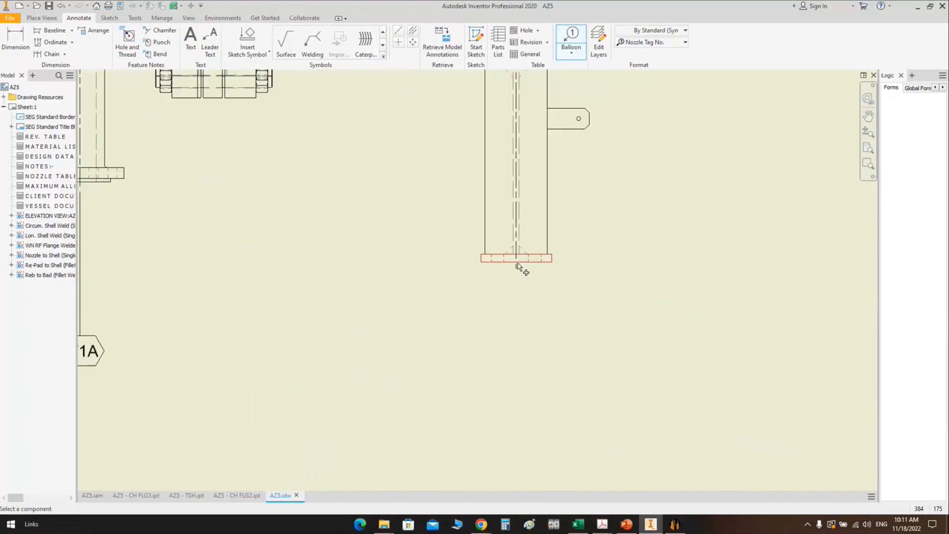
pyautogui.click(511, 268)
pyautogui.scroll(-3, 512, 267)
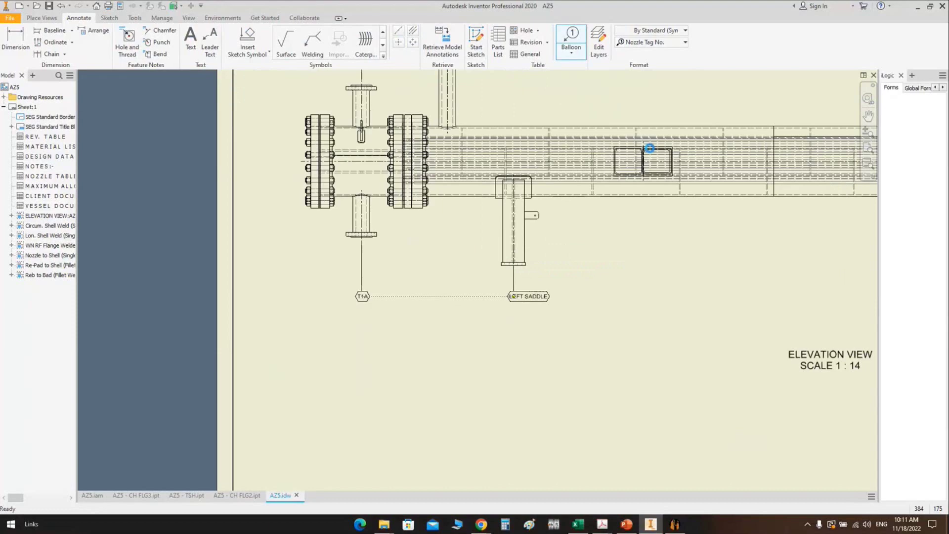
pyautogui.scroll(5, 648, 151)
pyautogui.click(563, 136)
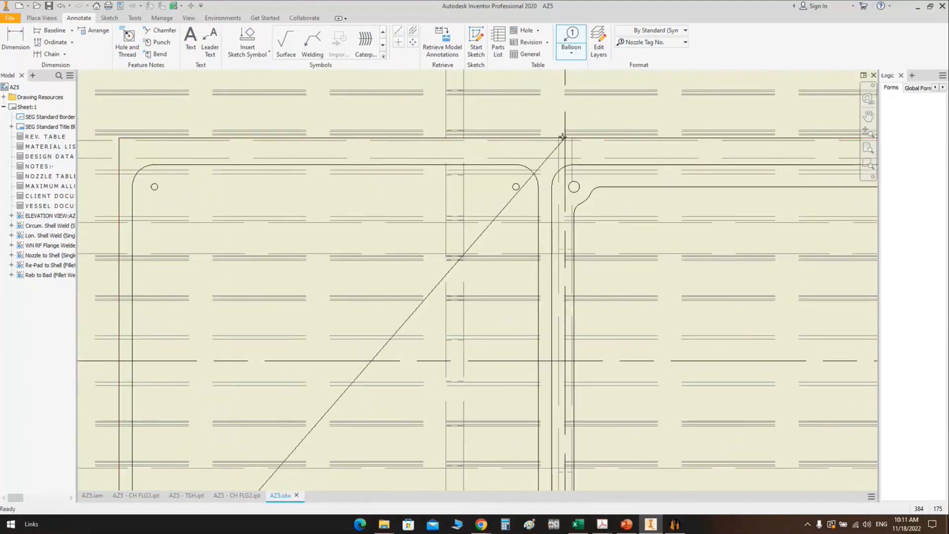
pyautogui.scroll(-4, 563, 133)
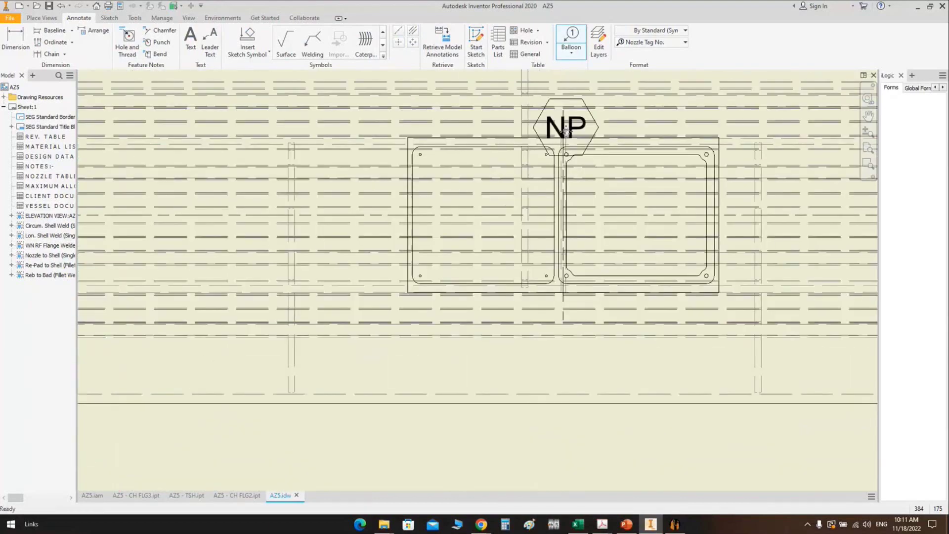
pyautogui.scroll(-3, 565, 130)
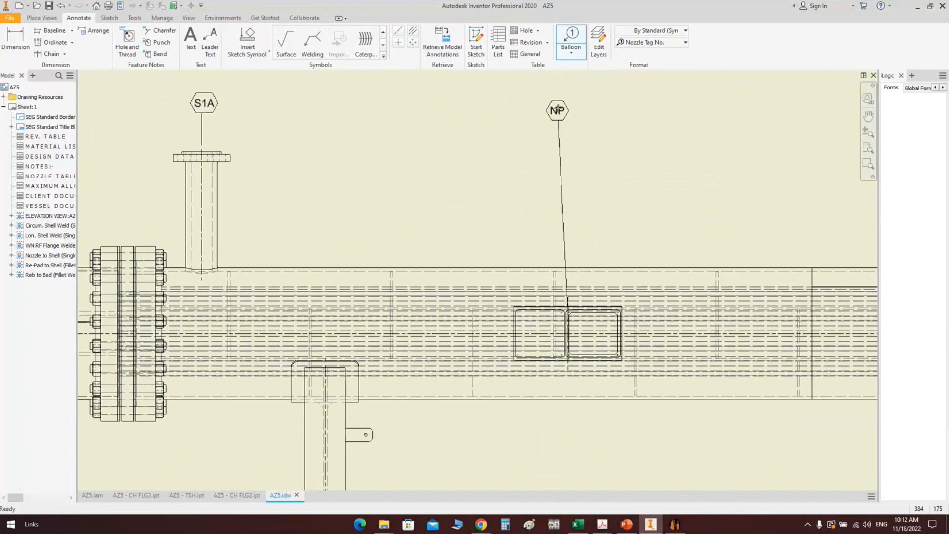
pyautogui.click(567, 103)
pyautogui.rightClick(567, 103)
pyautogui.click(628, 185)
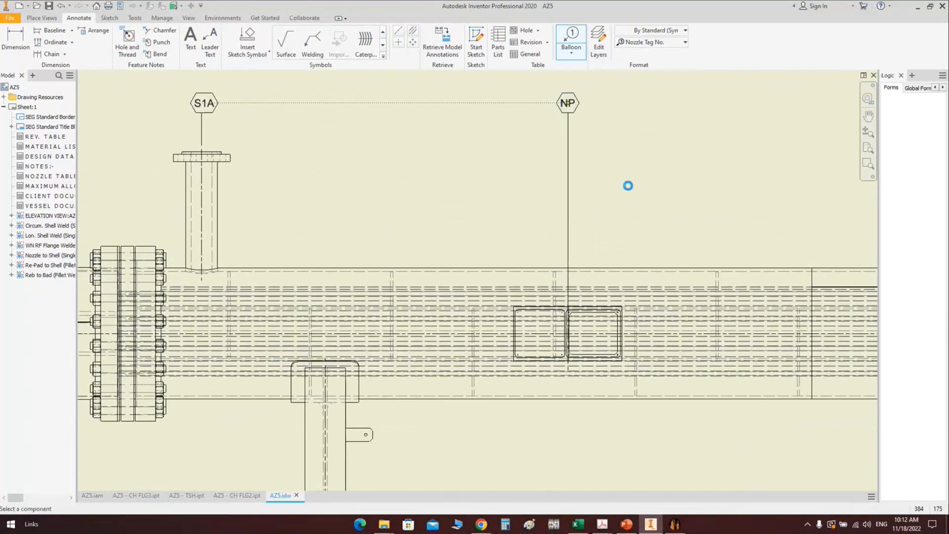
# Delete the misplaced RIGHT SADDLE balloon
pyautogui.scroll(-3, 628, 185)
pyautogui.moveTo(628, 185); pyautogui.dragTo(352, 228, button='middle')
pyautogui.scroll(5, 550, 246)
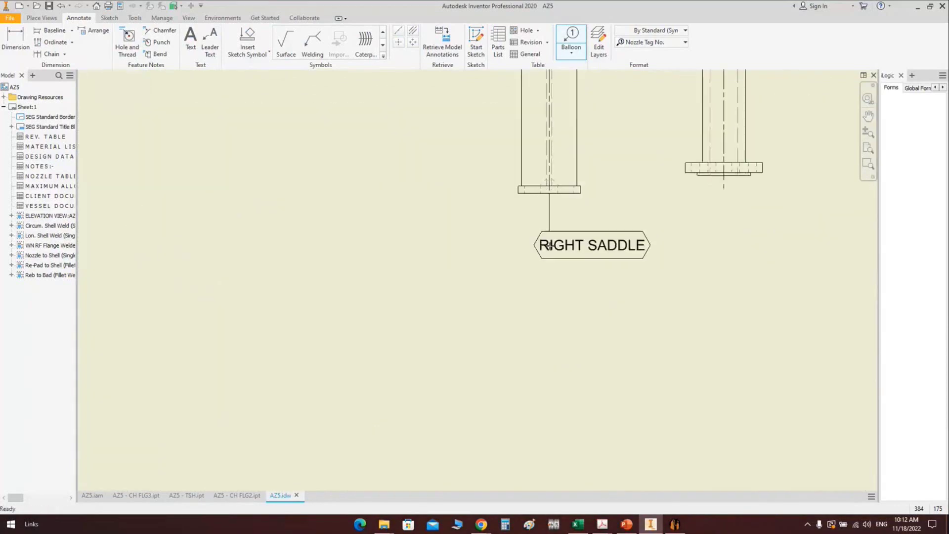
pyautogui.click(550, 246)
pyautogui.press('Delete')
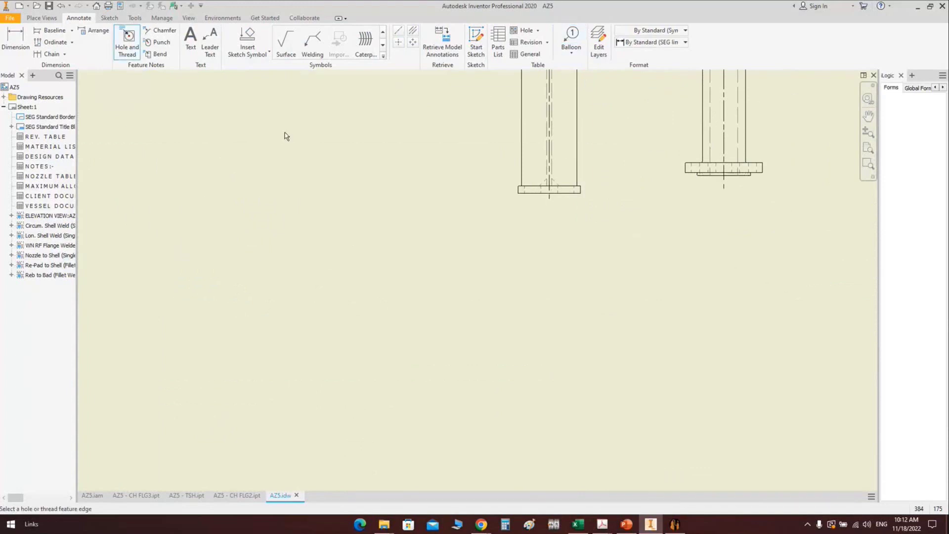
pyautogui.press('Escape')
# Re-tag the right saddle as RIGHT SADDLE below it and place S1B beside it for the lower right nozzle
pyautogui.click(570, 40)
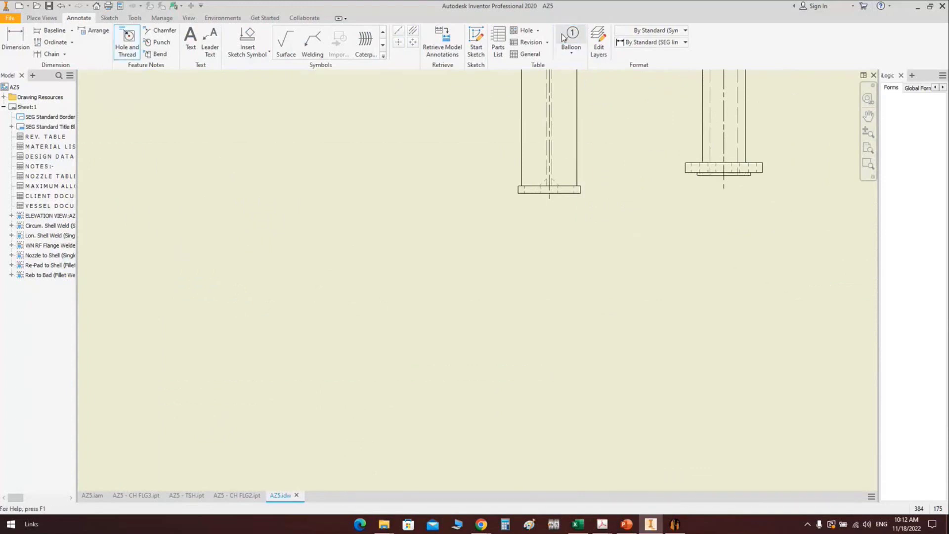
pyautogui.click(549, 194)
pyautogui.click(647, 42)
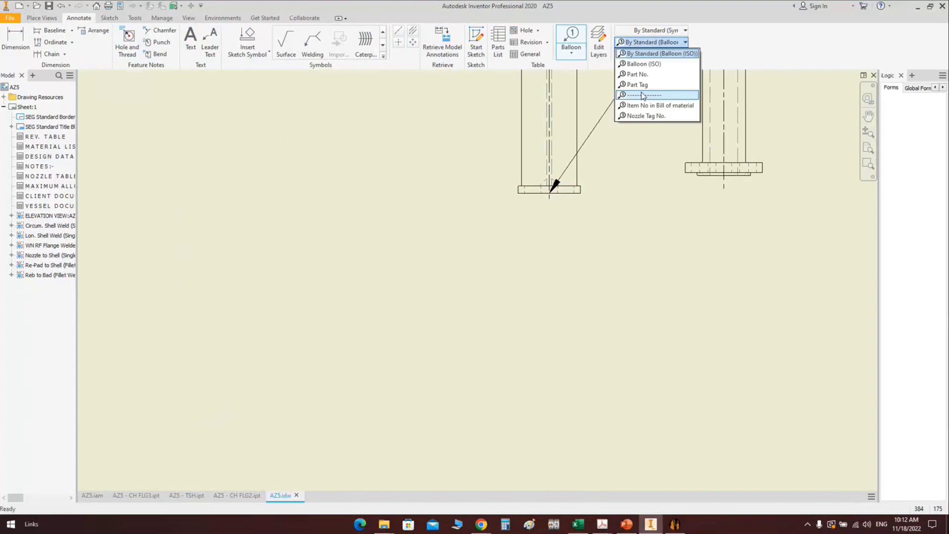
pyautogui.click(637, 146)
pyautogui.click(551, 265)
pyautogui.rightClick(559, 266)
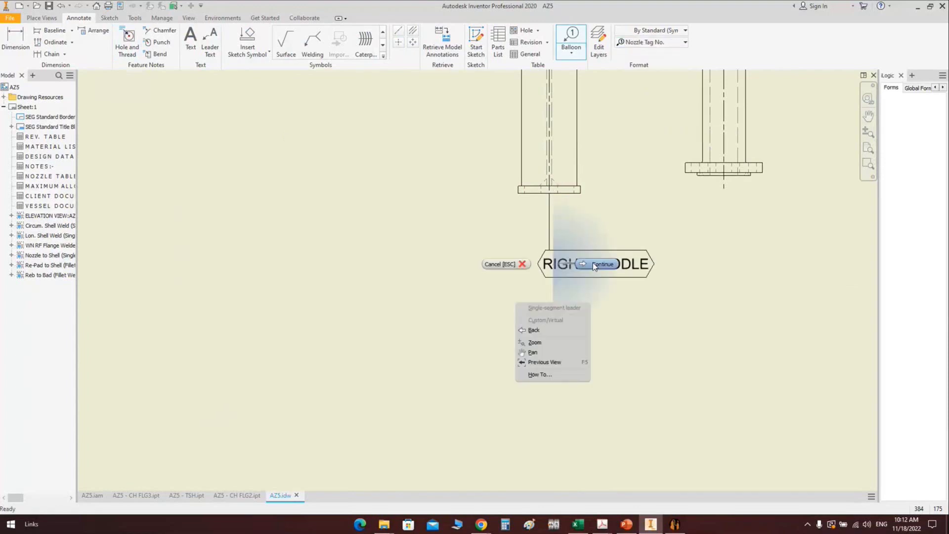
pyautogui.click(494, 264)
pyautogui.click(726, 185)
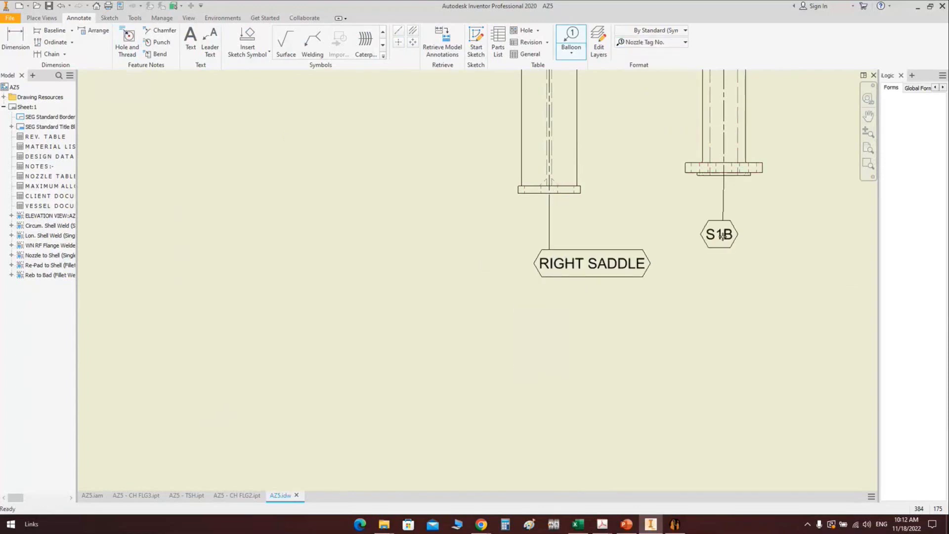
pyautogui.click(726, 264)
pyautogui.rightClick(744, 265)
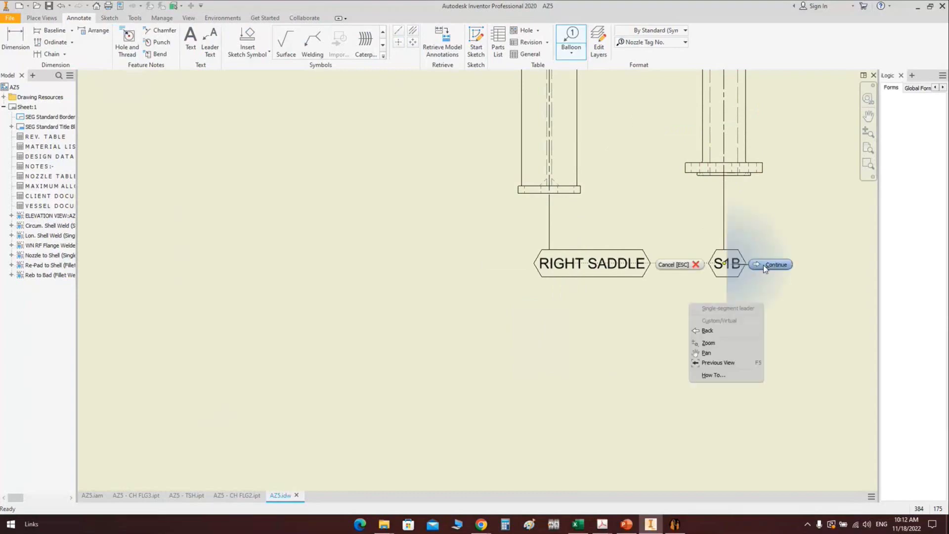
pyautogui.click(705, 240)
pyautogui.press('F2')
# Reset the balloon style to Nozzle Tag No. and place the V1 balloon above the top nozzle
pyautogui.scroll(-5, 634, 335)
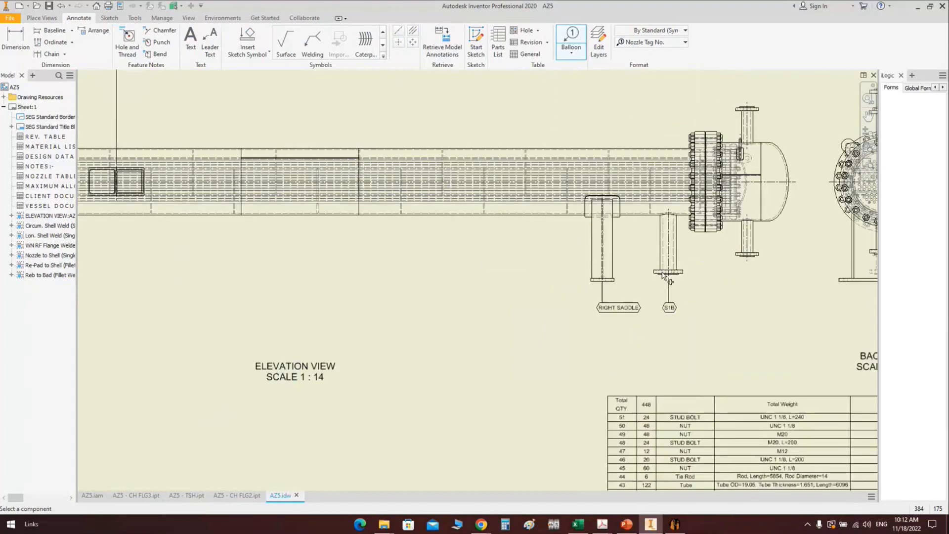
pyautogui.scroll(3, 749, 123)
pyautogui.scroll(5, 749, 122)
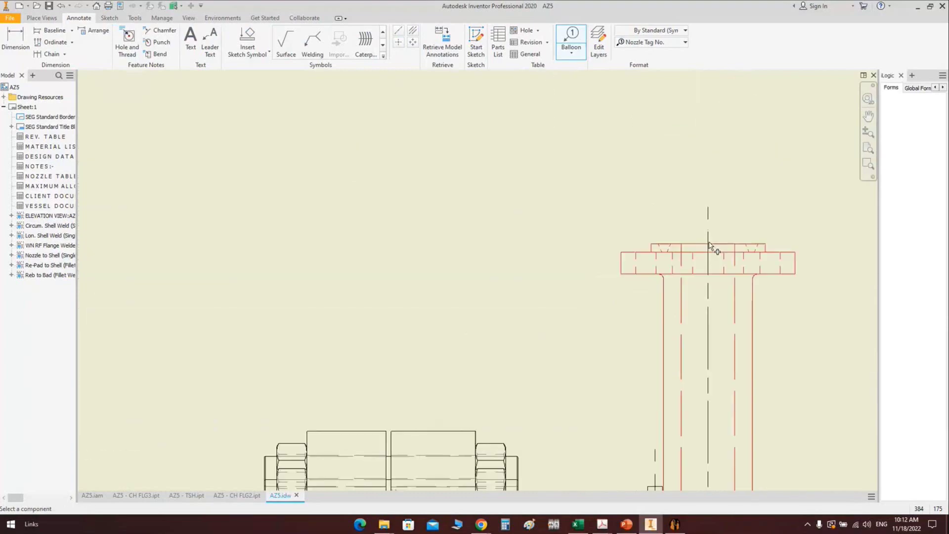
pyautogui.click(710, 246)
pyautogui.scroll(-4, 709, 165)
pyautogui.rightClick(707, 165)
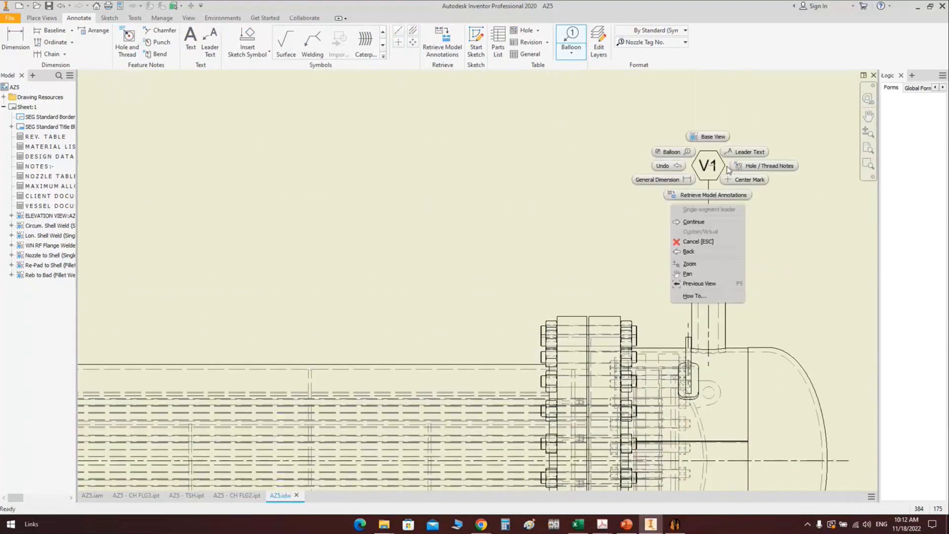
pyautogui.press('Escape')
pyautogui.click(646, 43)
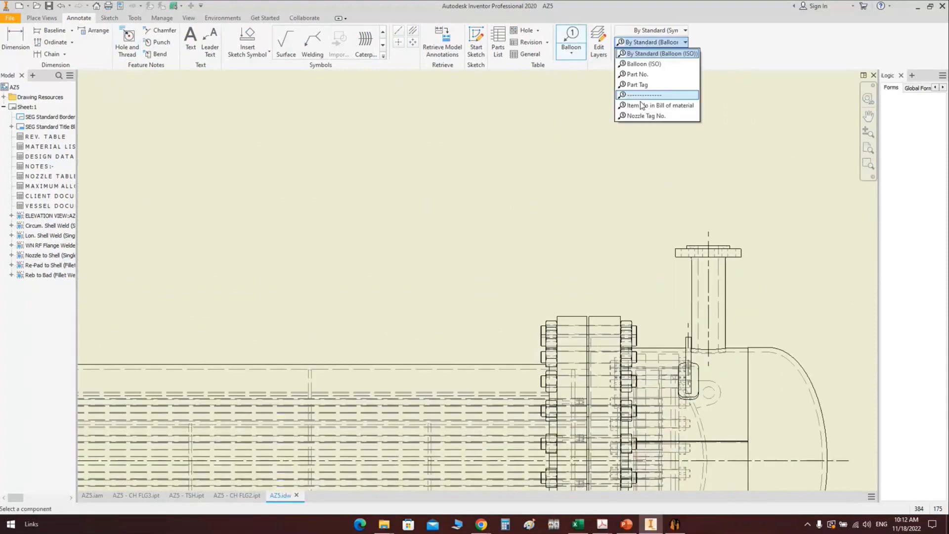
pyautogui.click(645, 116)
pyautogui.click(708, 247)
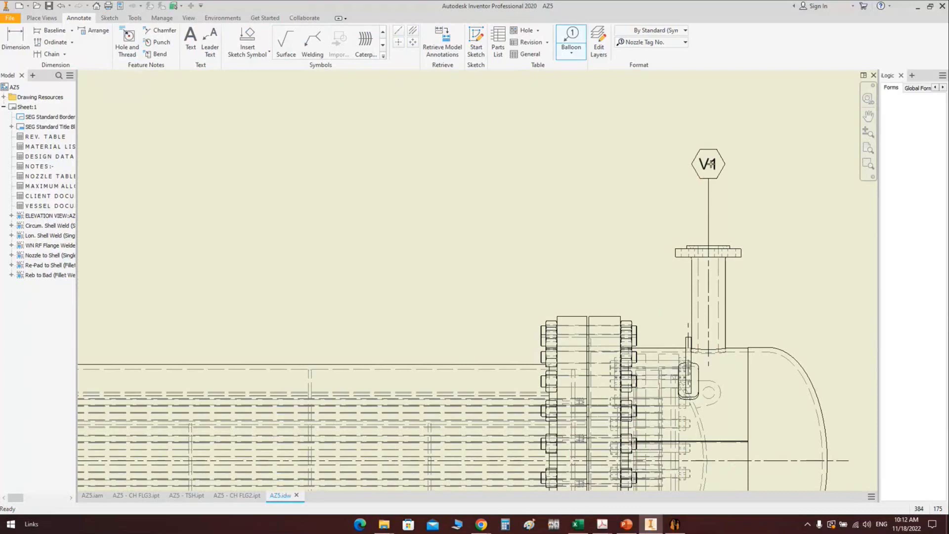
pyautogui.rightClick(709, 161)
pyautogui.click(726, 220)
# Place the D1 balloon on the bottom nozzle, in line with S1B
pyautogui.moveTo(706, 294); pyautogui.dragTo(609, 232, button='middle')
pyautogui.click(607, 227)
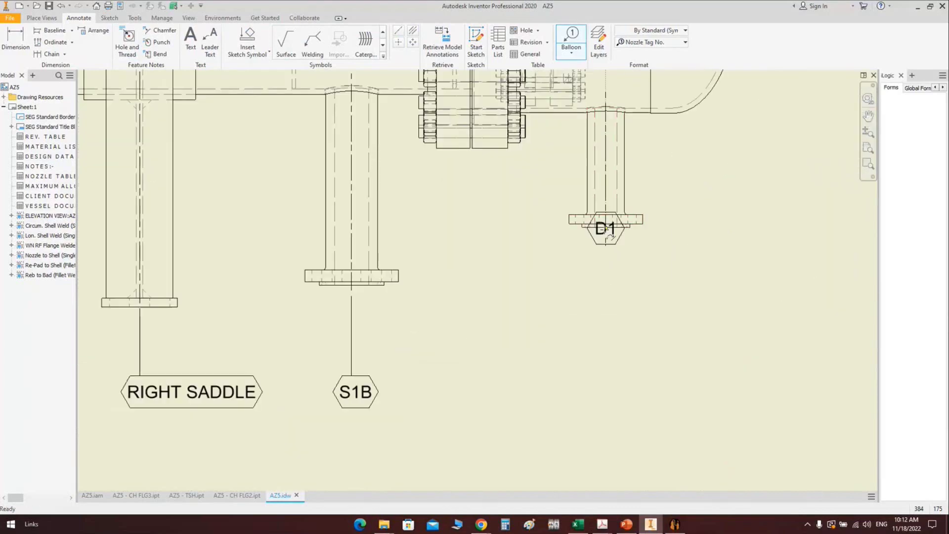
pyautogui.scroll(5, 605, 228)
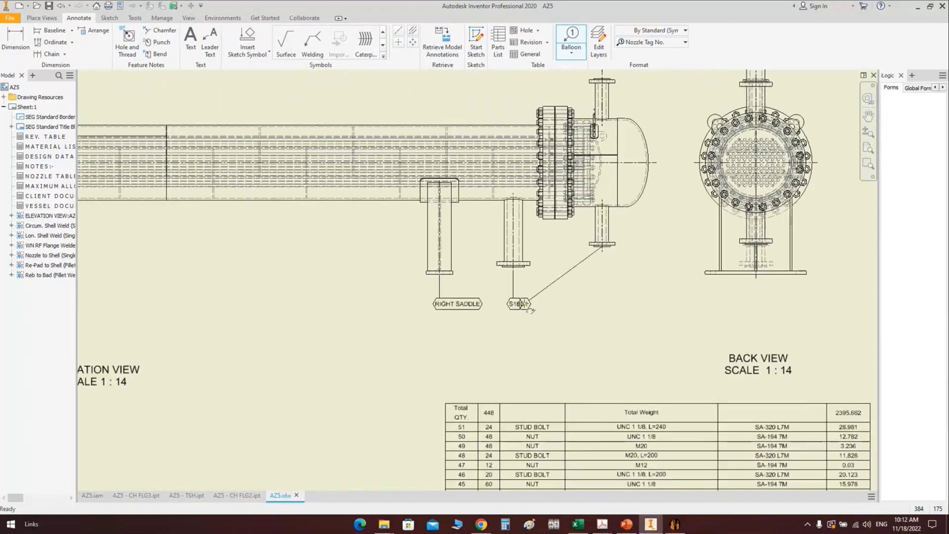
pyautogui.rightClick(618, 303)
pyautogui.click(588, 358)
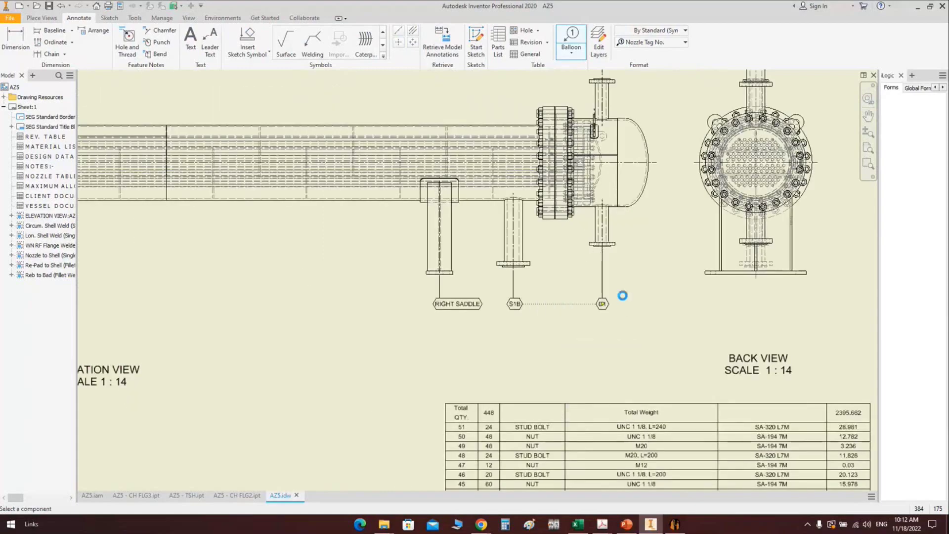
# Tag the lug with a LUG3 balloon just below V1
pyautogui.scroll(-5, 628, 99)
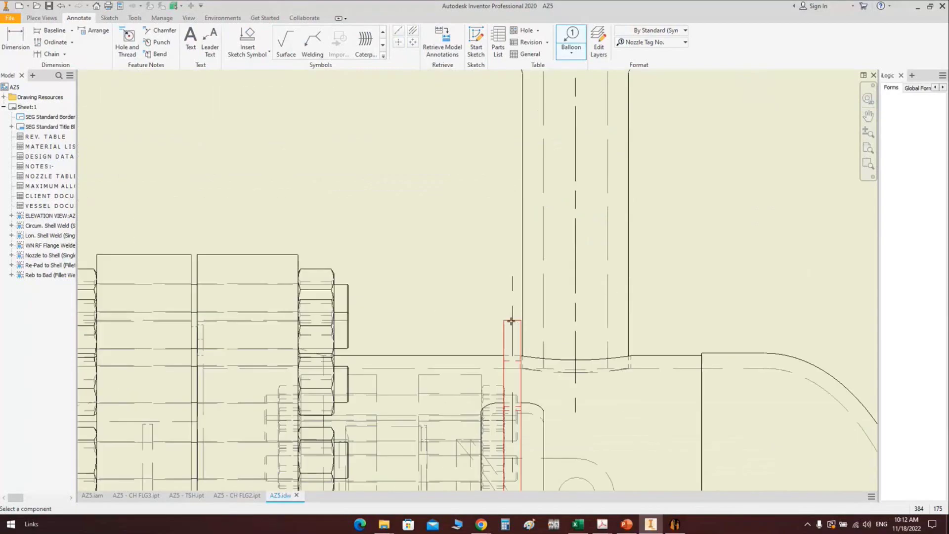
pyautogui.click(511, 321)
pyautogui.scroll(5, 508, 296)
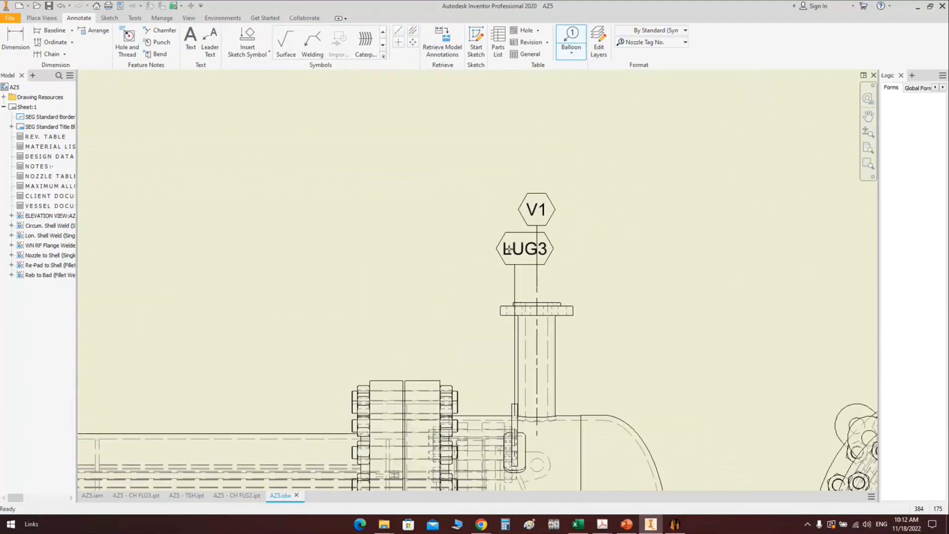
pyautogui.rightClick(508, 248)
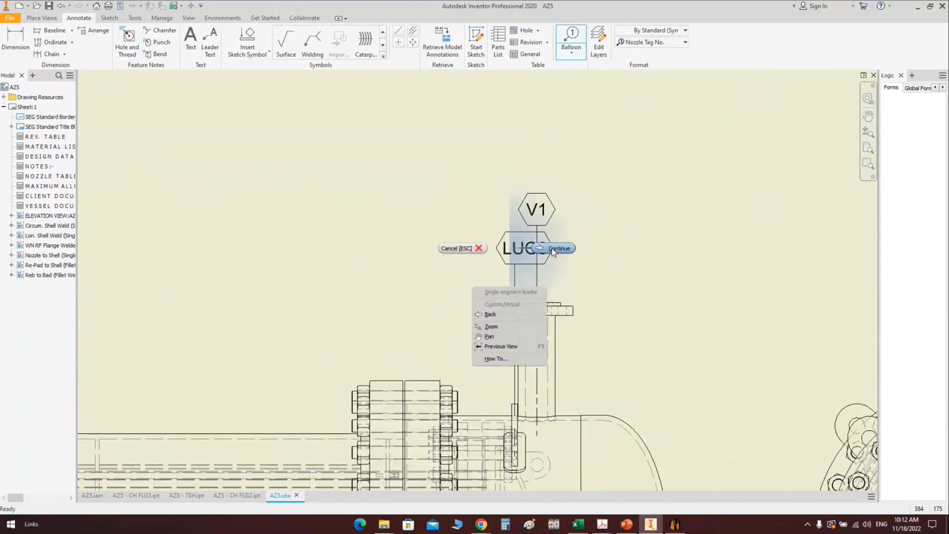
pyautogui.click(551, 248)
pyautogui.scroll(2, 531, 264)
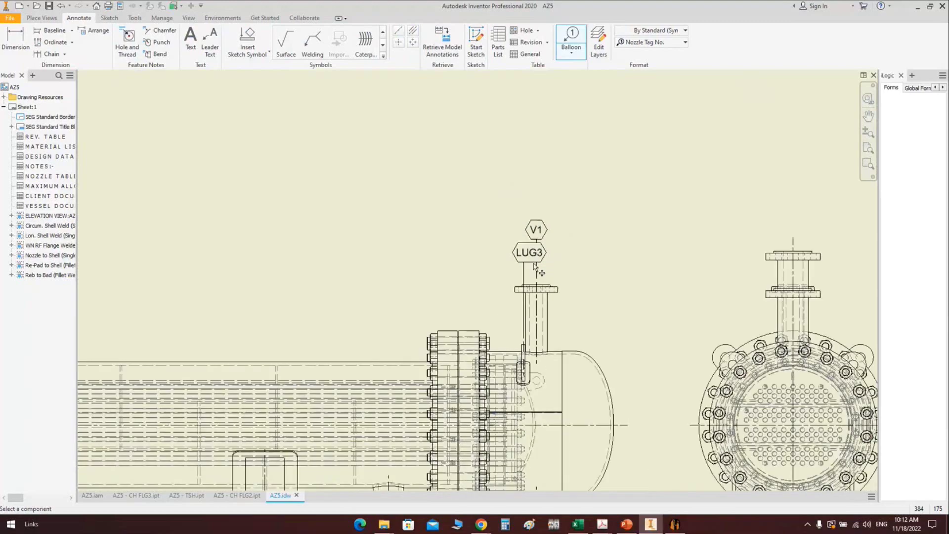
pyautogui.scroll(1, 606, 201)
pyautogui.press('Escape')
pyautogui.scroll(3, 538, 203)
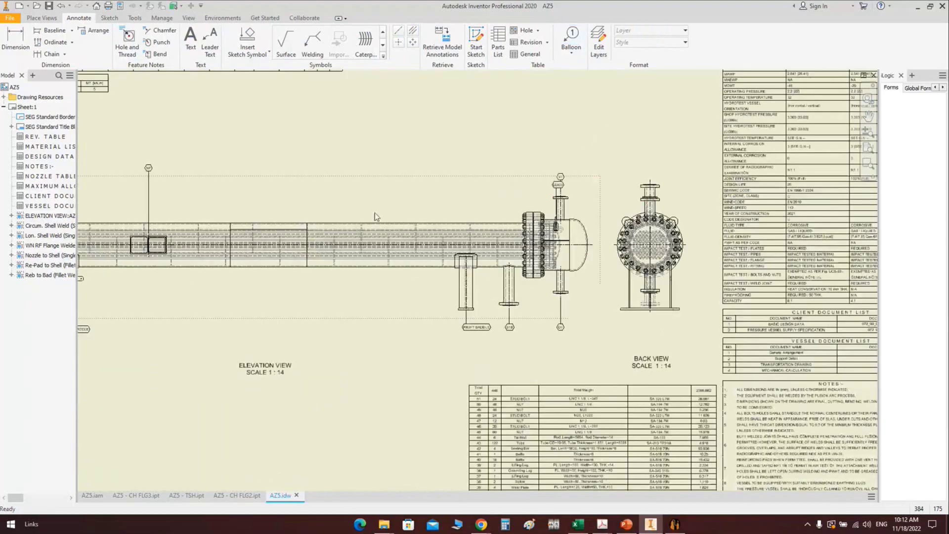
pyautogui.scroll(-5, 285, 307)
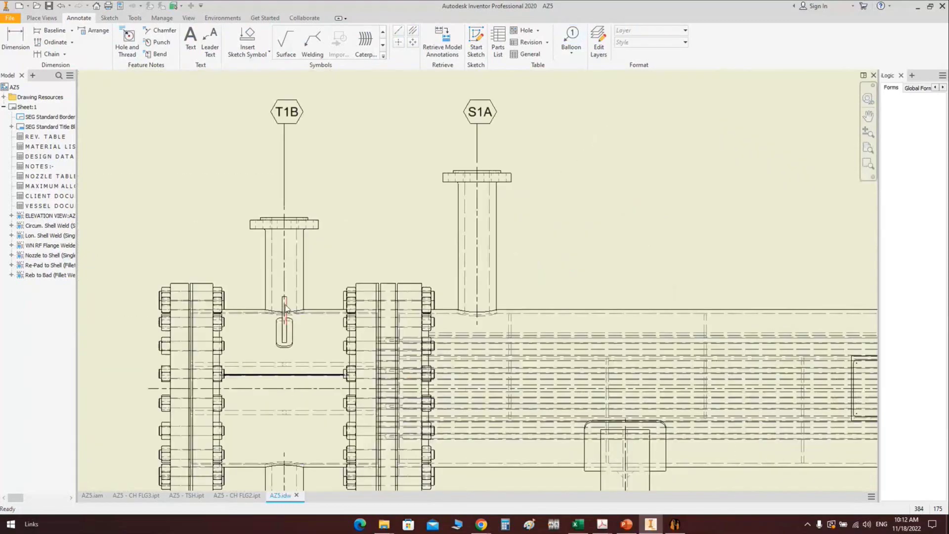
# Restart ballooning with B and tag the lug beside T1B as LUG1
pyautogui.press('b')
pyautogui.click(285, 328)
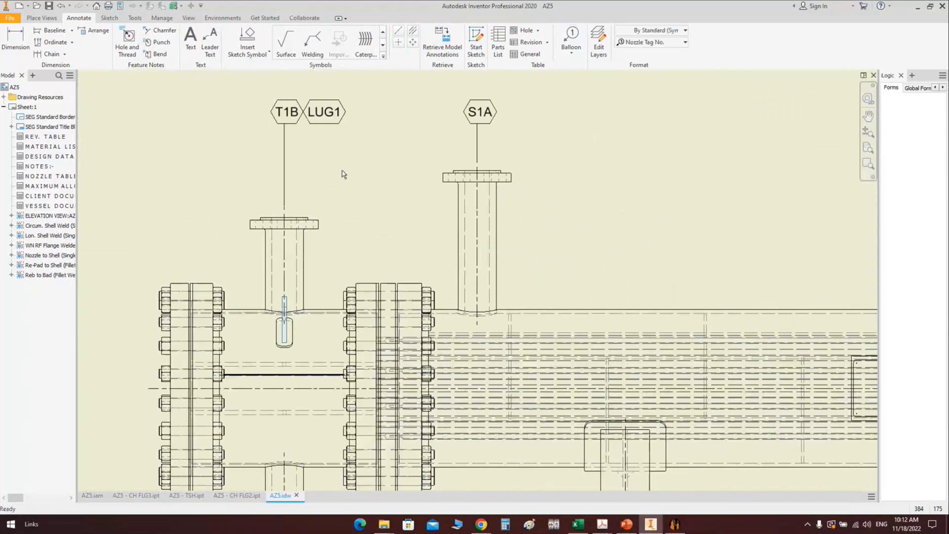
pyautogui.scroll(2, 335, 247)
pyautogui.moveTo(316, 113); pyautogui.dragTo(306, 228, button='middle')
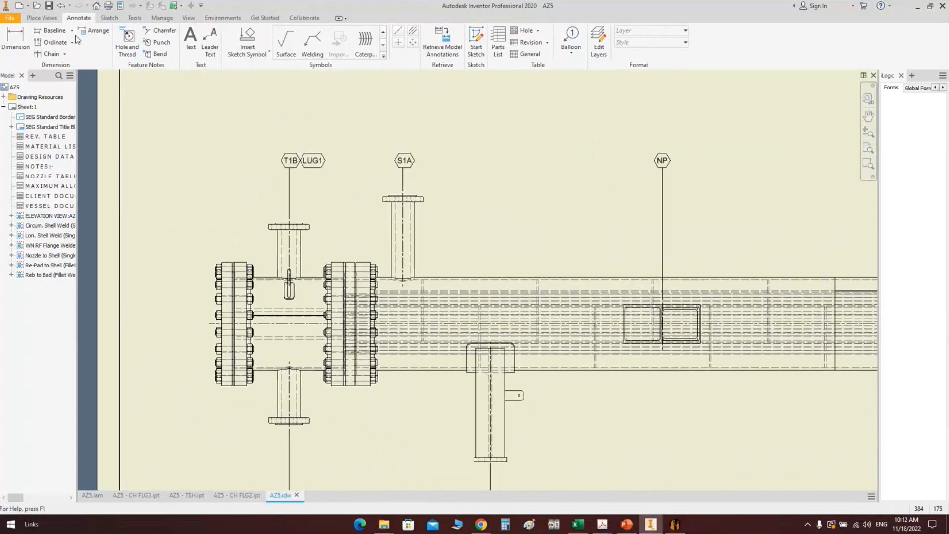
# Start an ordinate dimension set on the elevation view with its origin at the flange face
pyautogui.click(50, 45)
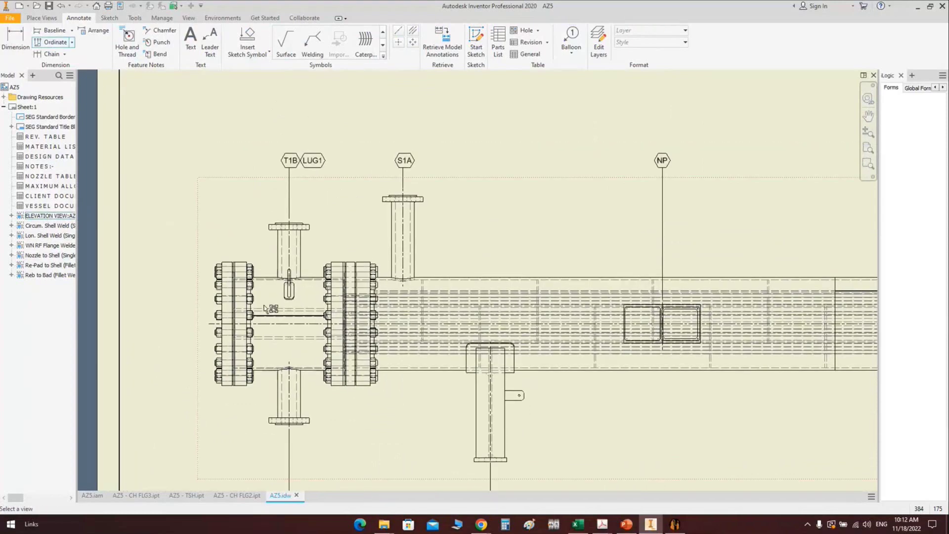
pyautogui.scroll(2, 264, 306)
pyautogui.click(264, 212)
pyautogui.scroll(4, 274, 206)
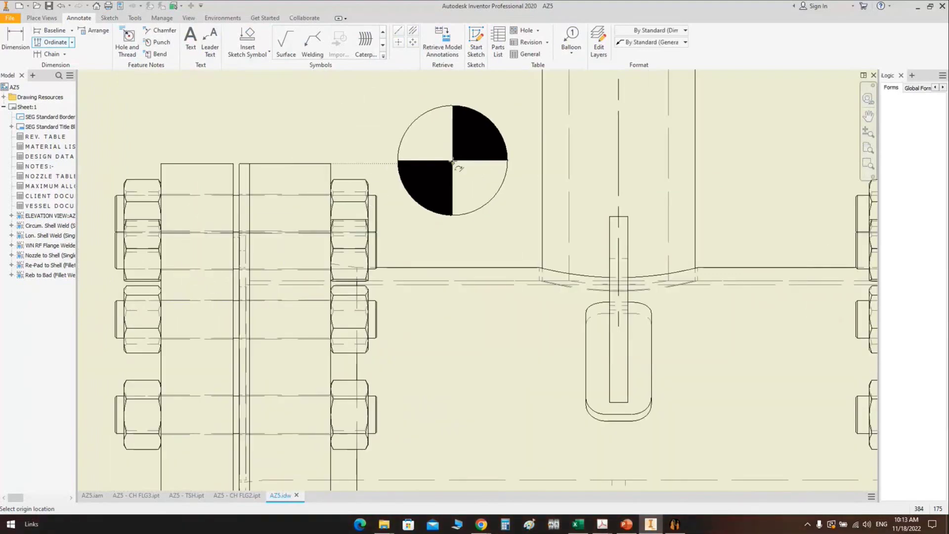
pyautogui.scroll(3, 237, 227)
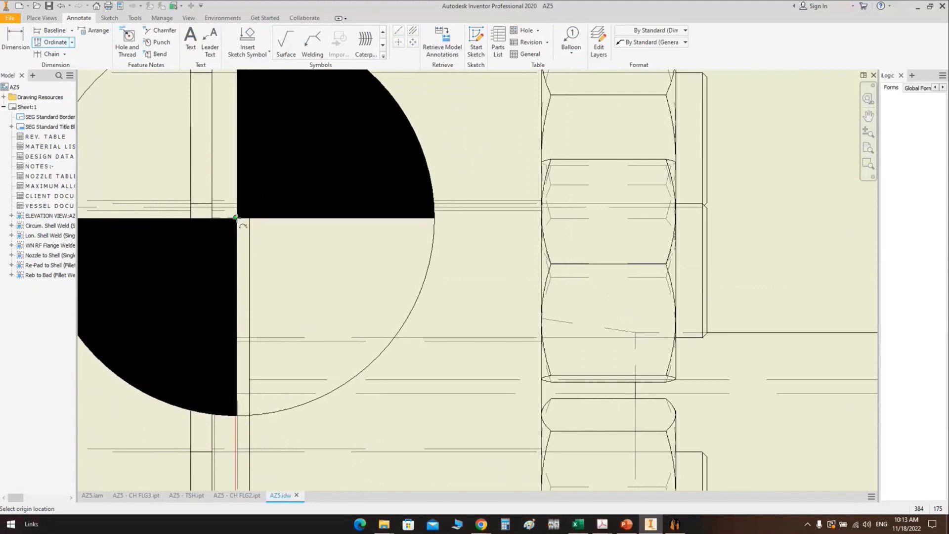
pyautogui.scroll(-1, 237, 221)
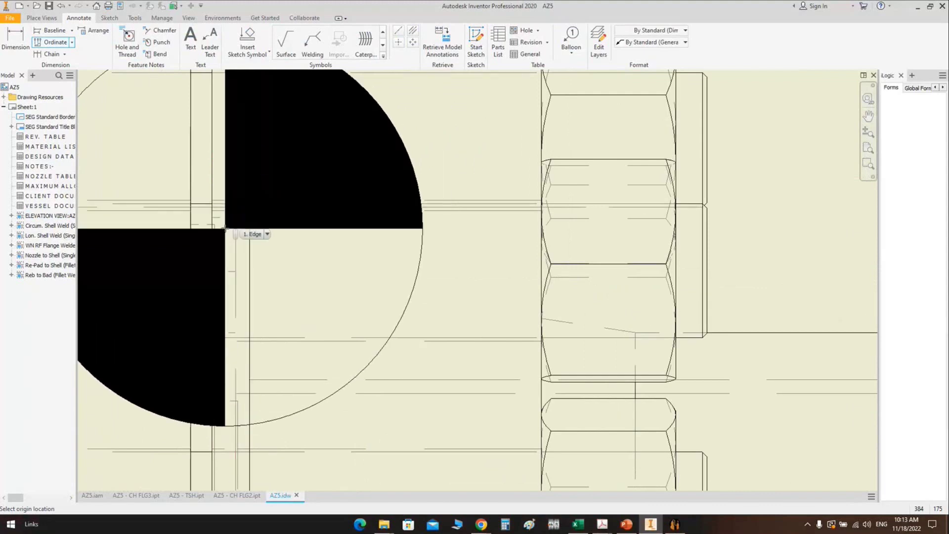
pyautogui.scroll(1, 236, 218)
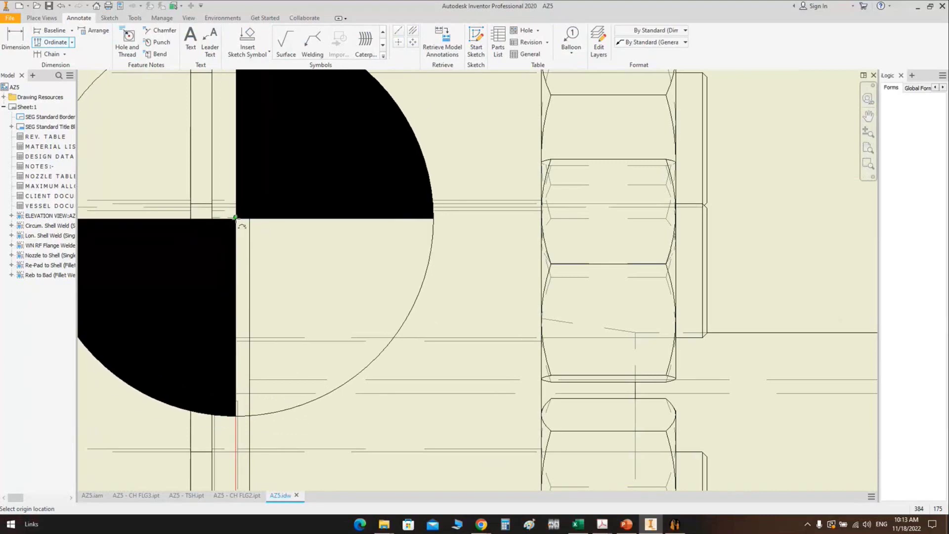
pyautogui.scroll(-4, 236, 218)
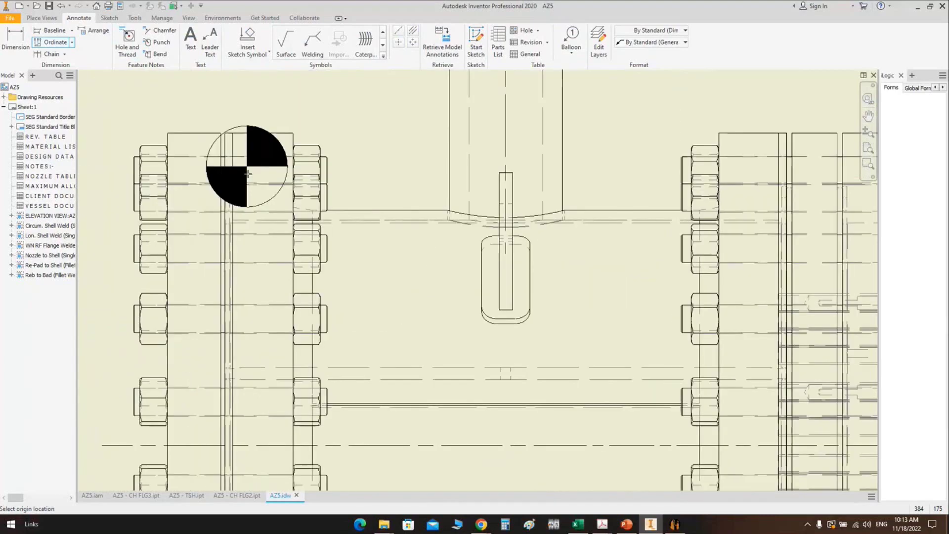
pyautogui.scroll(3, 239, 189)
pyautogui.scroll(-4, 239, 189)
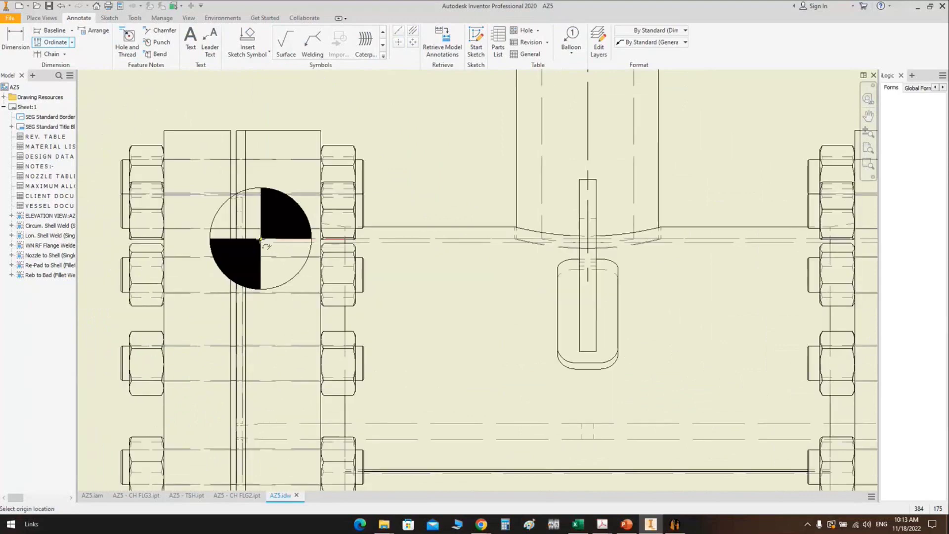
pyautogui.scroll(5, 297, 302)
pyautogui.scroll(-3, 296, 303)
pyautogui.scroll(1, 406, 338)
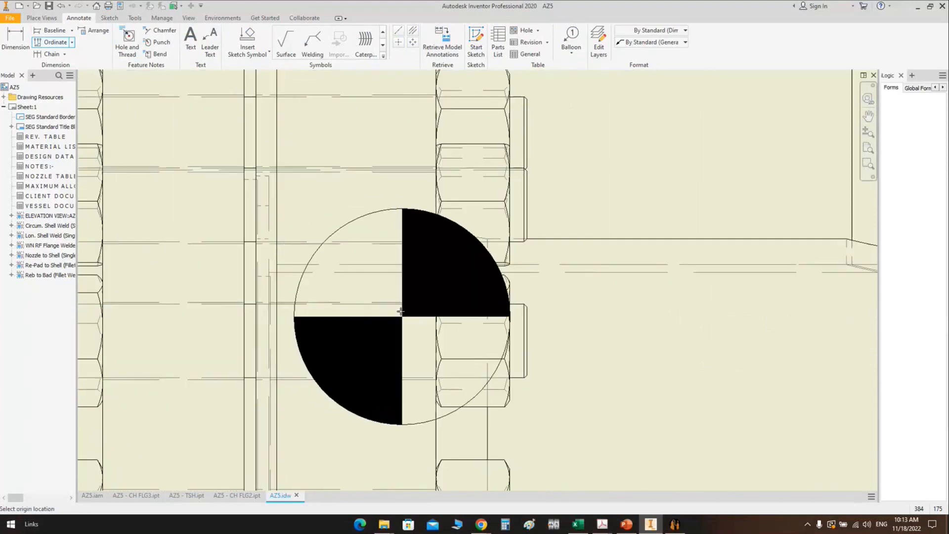
pyautogui.press('F2')
pyautogui.moveTo(406, 337); pyautogui.dragTo(407, 341)
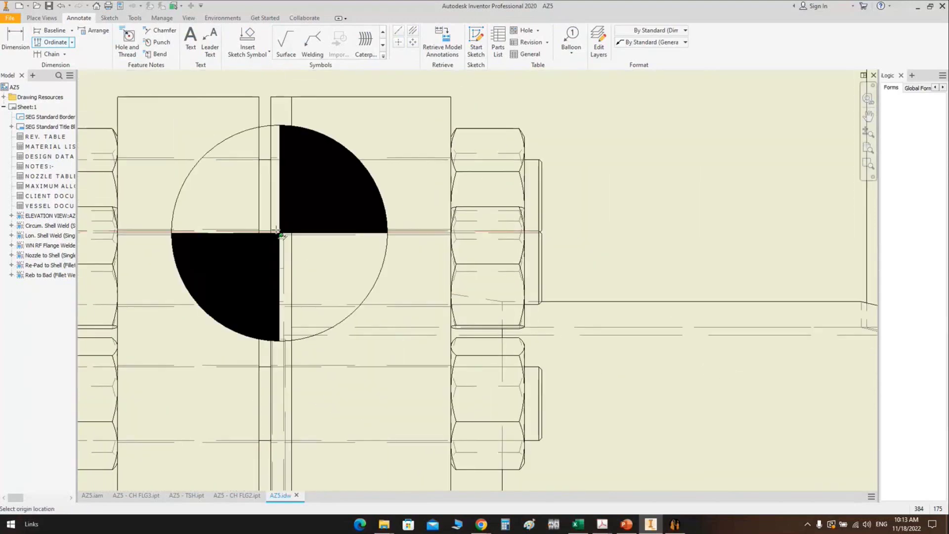
pyautogui.scroll(2, 278, 230)
pyautogui.click(293, 247)
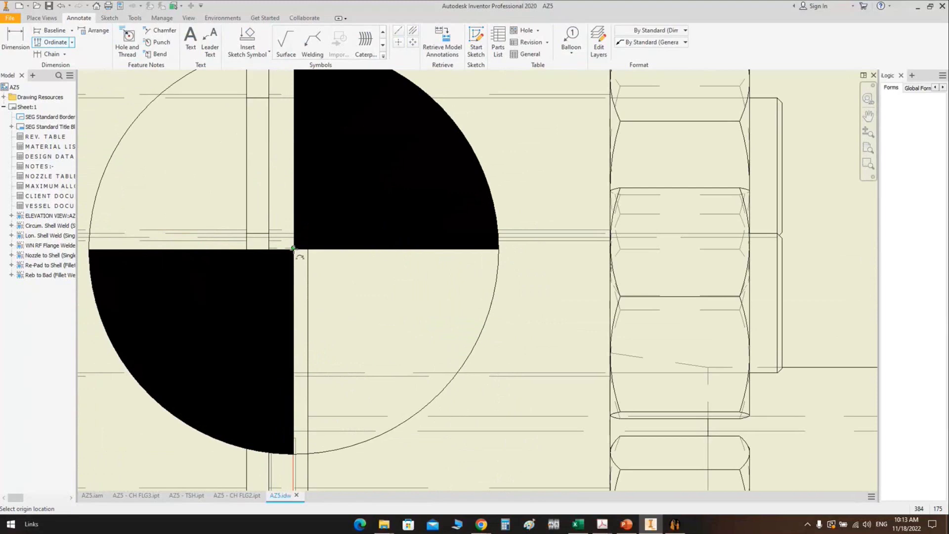
pyautogui.rightClick(372, 211)
pyautogui.click(415, 212)
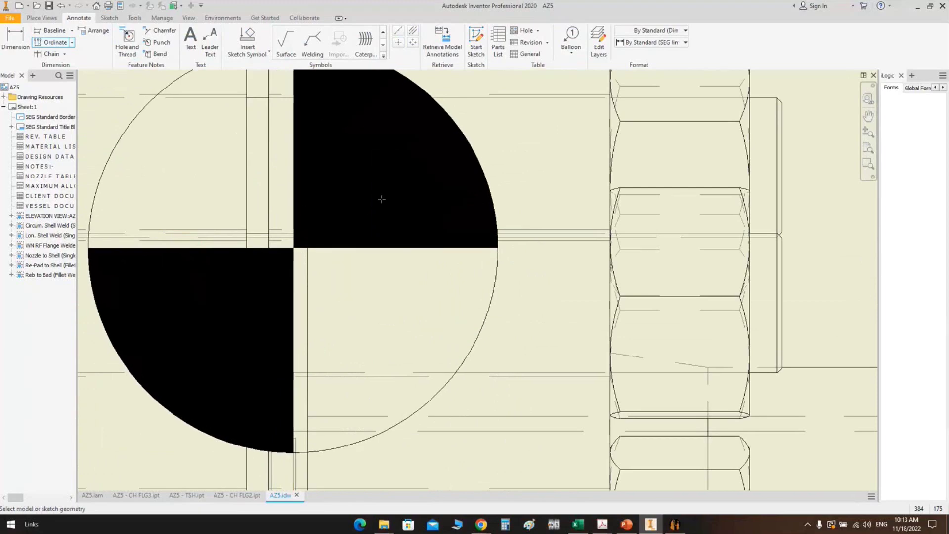
pyautogui.scroll(-8, 381, 199)
# Add ordinates along the shell at T1B (285), S1A and the LUG3 nozzle (6777)
pyautogui.click(461, 159)
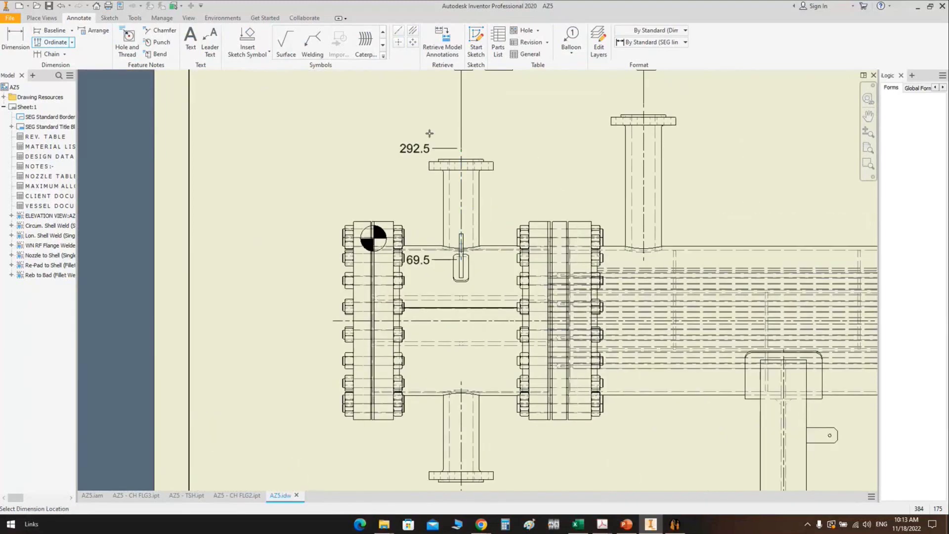
pyautogui.moveTo(474, 114); pyautogui.dragTo(472, 190, button='middle')
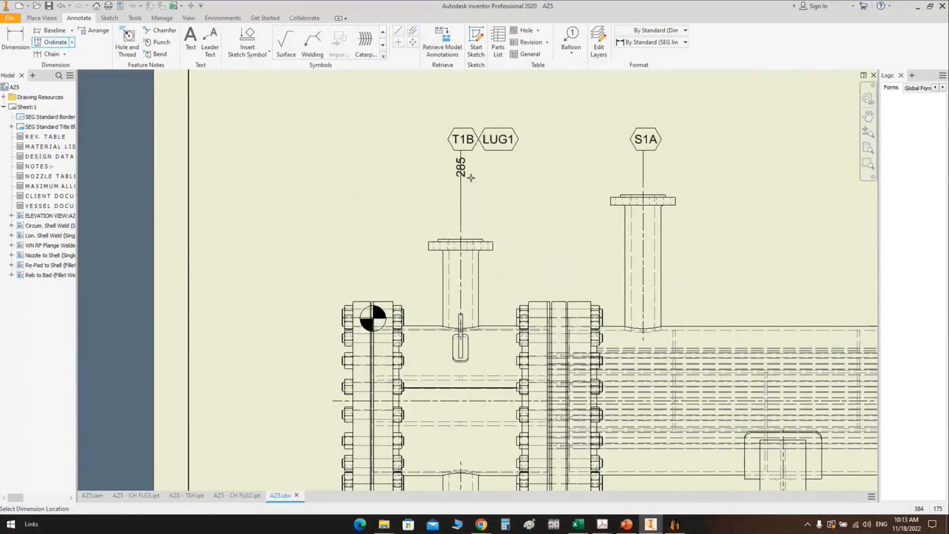
pyautogui.click(471, 177)
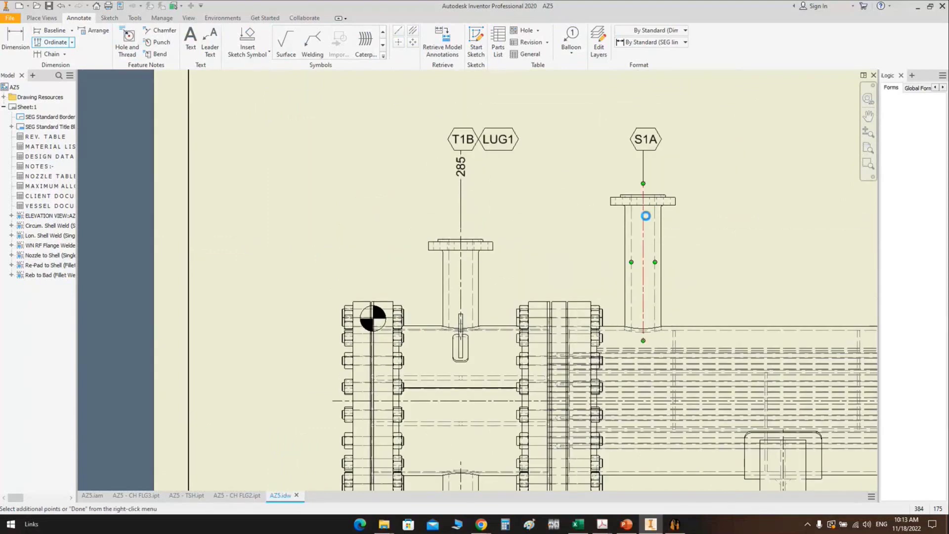
pyautogui.click(642, 212)
pyautogui.scroll(5, 617, 206)
pyautogui.moveTo(617, 205); pyautogui.dragTo(574, 165, button='middle')
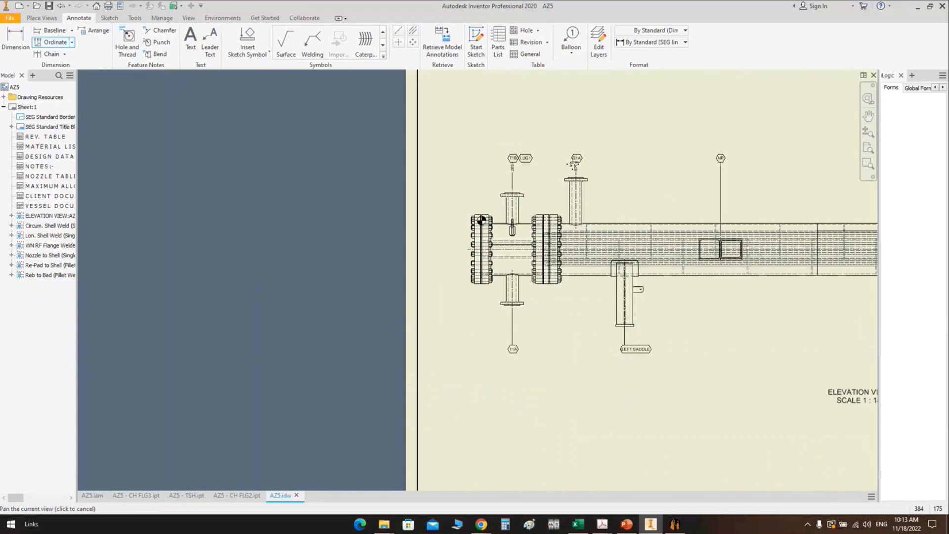
pyautogui.scroll(-3, 610, 232)
pyautogui.scroll(-5, 610, 232)
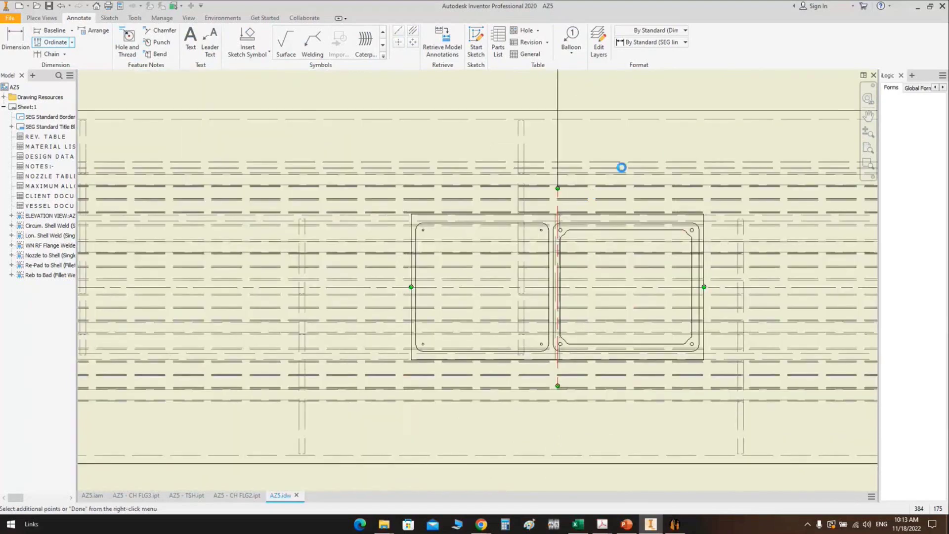
pyautogui.scroll(5, 621, 167)
pyautogui.moveTo(840, 232); pyautogui.dragTo(625, 233, button='middle')
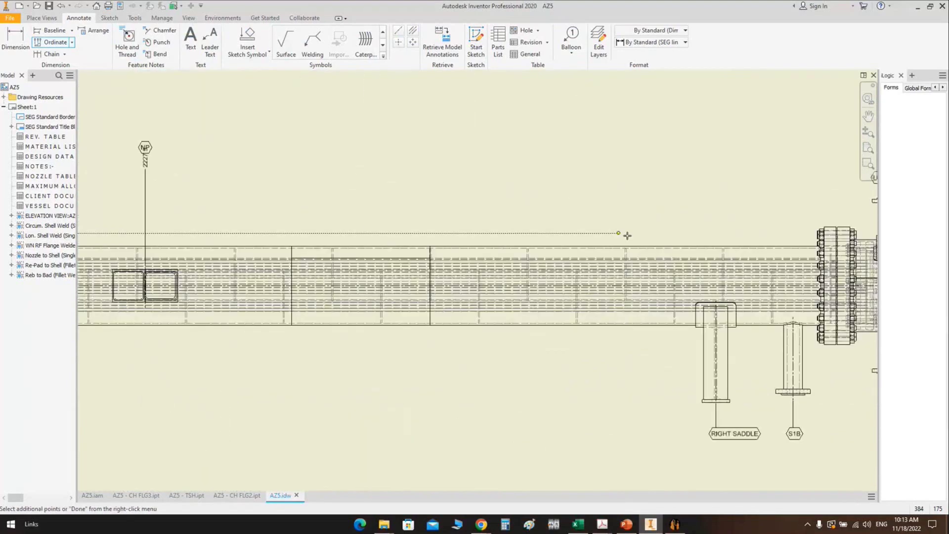
pyautogui.scroll(-4, 589, 222)
pyautogui.scroll(-4, 618, 203)
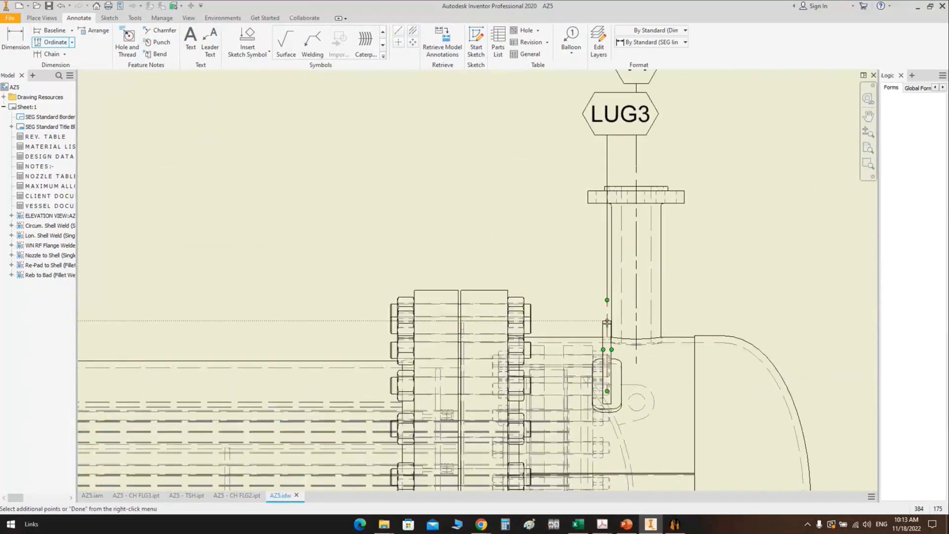
pyautogui.click(636, 145)
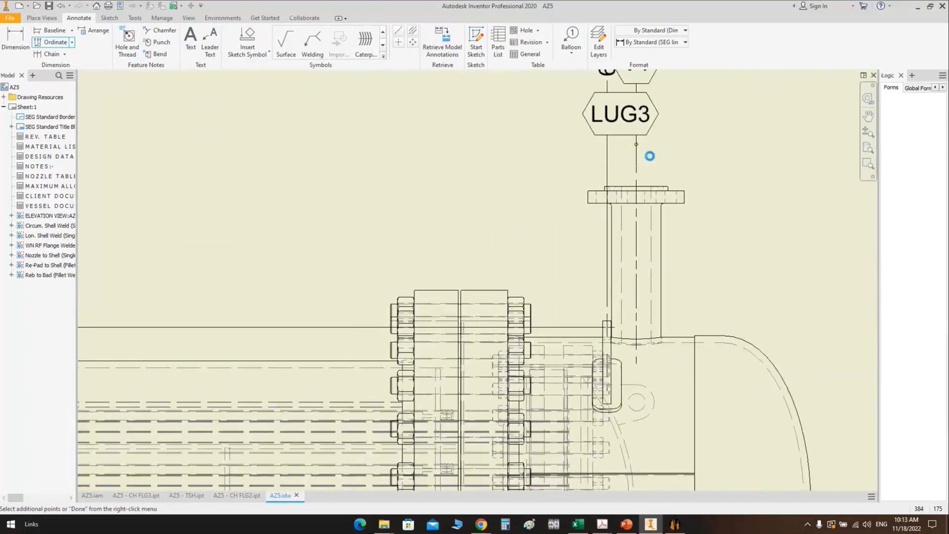
pyautogui.press('Escape')
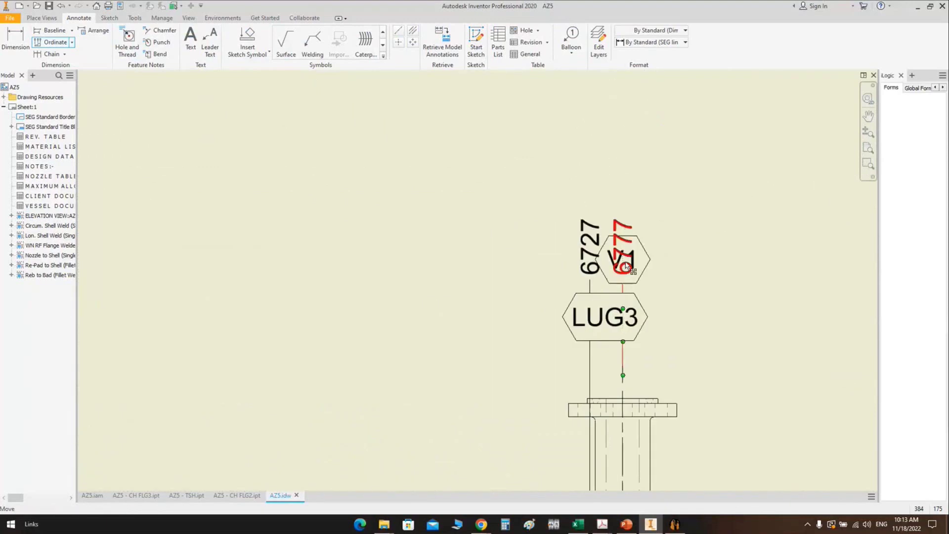
# Move the V1 tag and the LUG3 balloon up above the dimension numbers
pyautogui.click(634, 262)
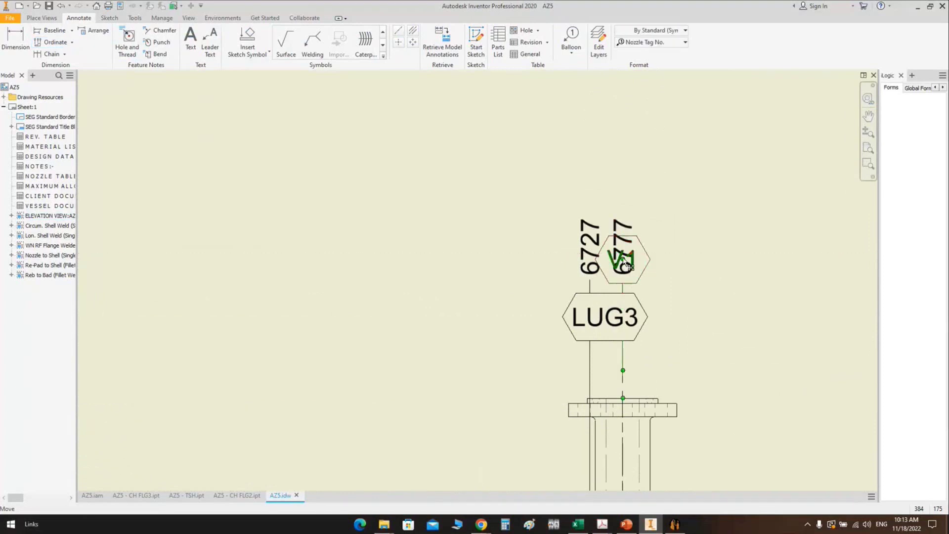
pyautogui.moveTo(625, 262); pyautogui.dragTo(625, 177)
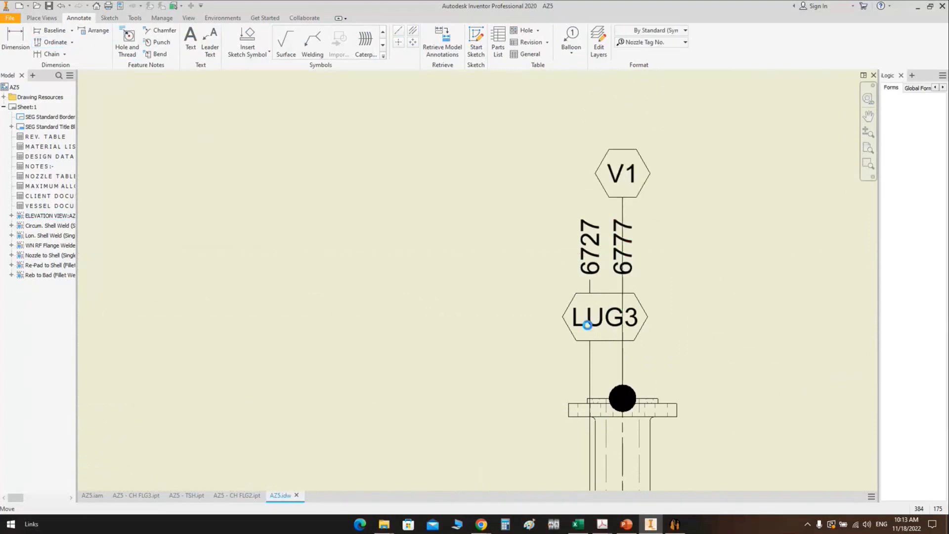
pyautogui.click(591, 320)
pyautogui.moveTo(591, 320); pyautogui.dragTo(579, 122)
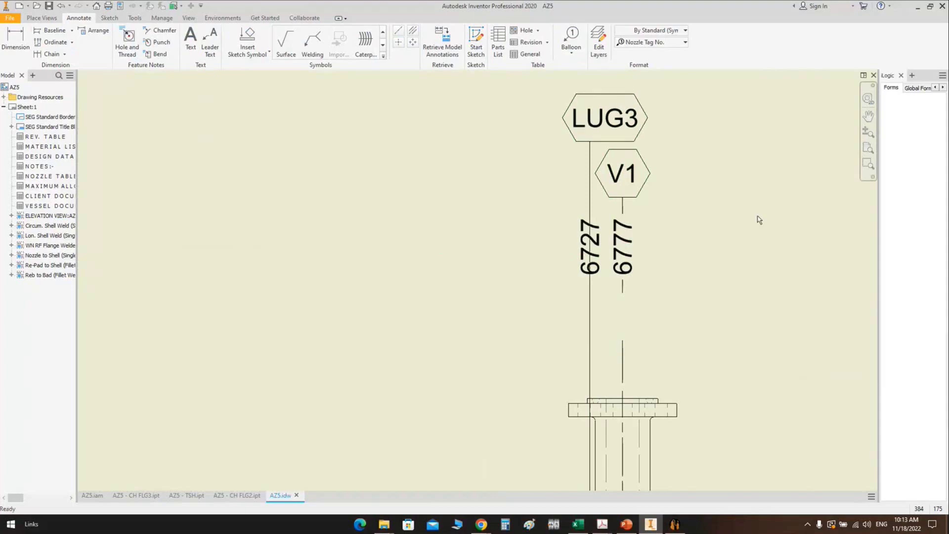
# Return to the full sheet, check the 285 dimension's options, and select the elevation view
pyautogui.press('Home')
pyautogui.scroll(5, 408, 269)
pyautogui.scroll(3, 408, 269)
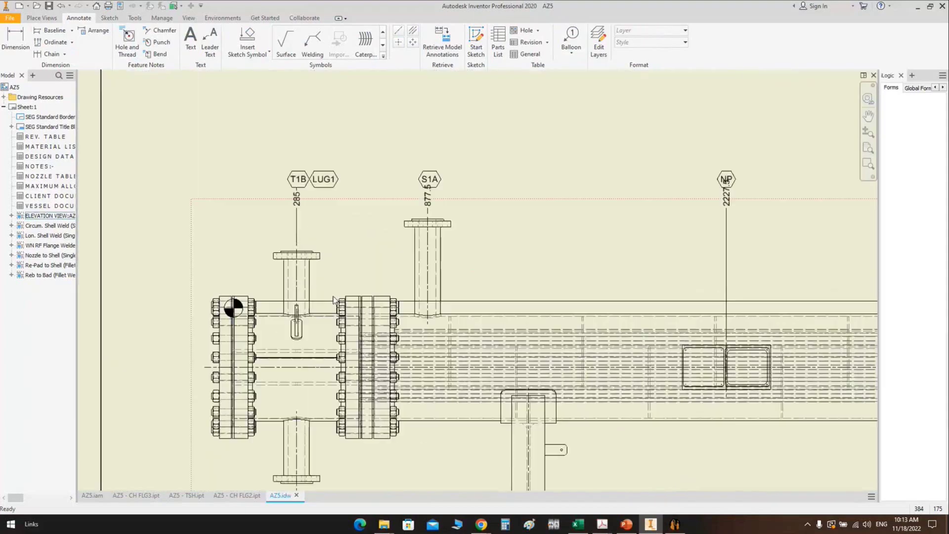
pyautogui.scroll(2, 334, 300)
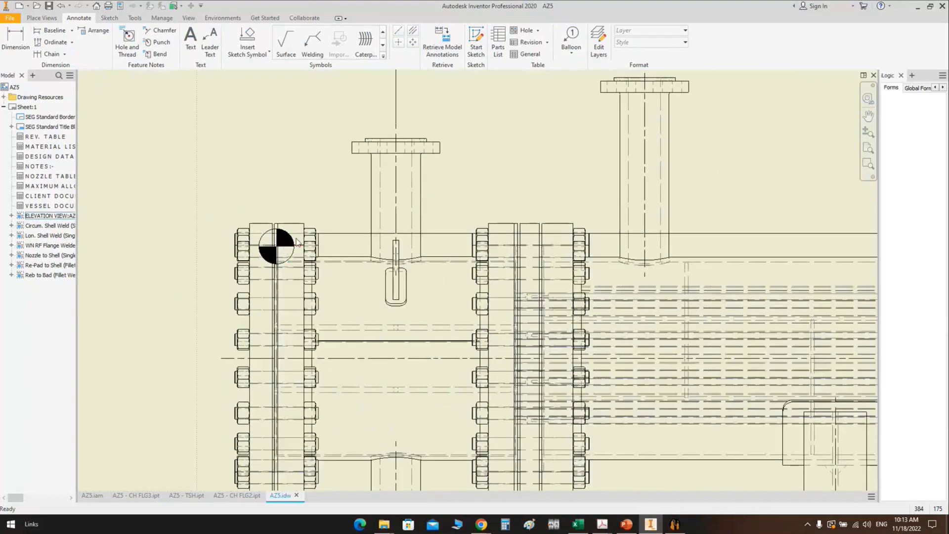
pyautogui.moveTo(297, 242); pyautogui.dragTo(294, 312, button='middle')
pyautogui.rightClick(399, 121)
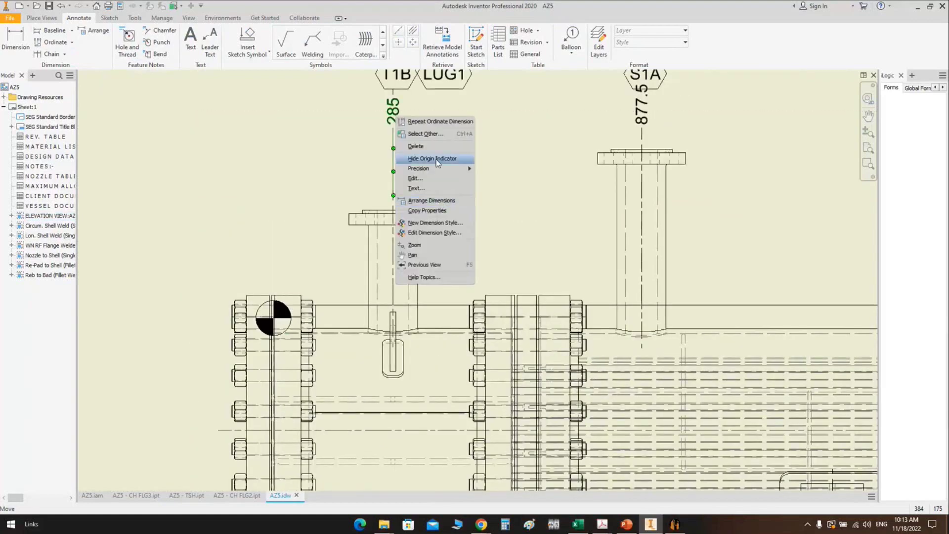
pyautogui.press('Escape')
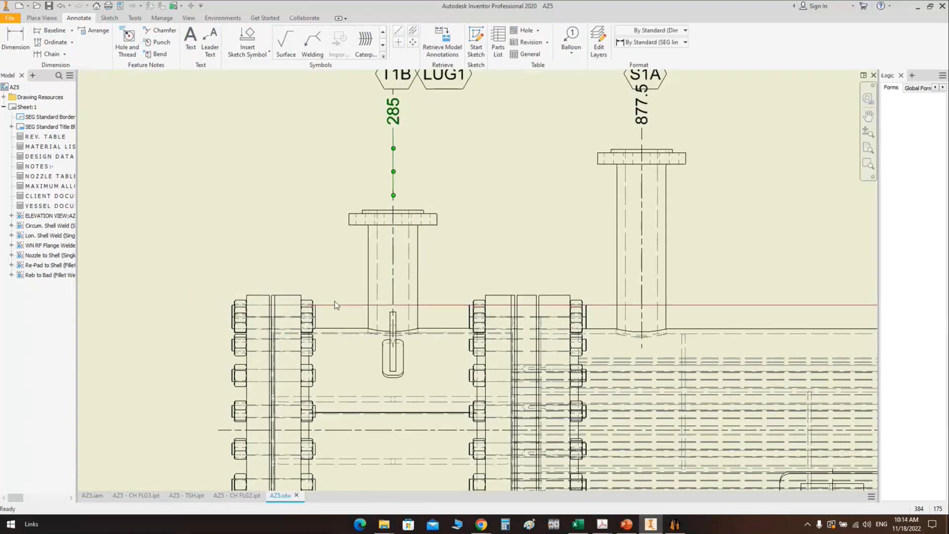
pyautogui.click(327, 275)
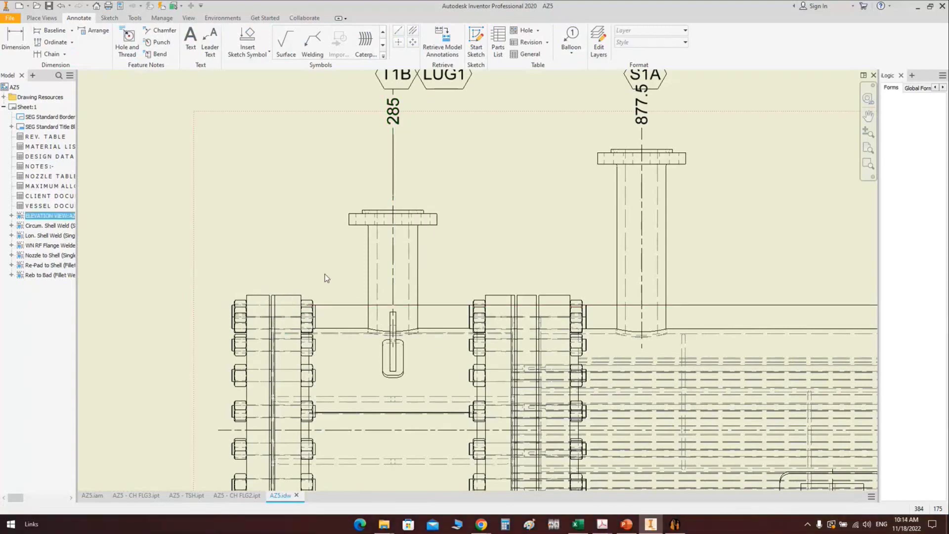
# Open a sketch on the elevation view with projected edges and the Line tool
pyautogui.press('s')
pyautogui.click(180, 43)
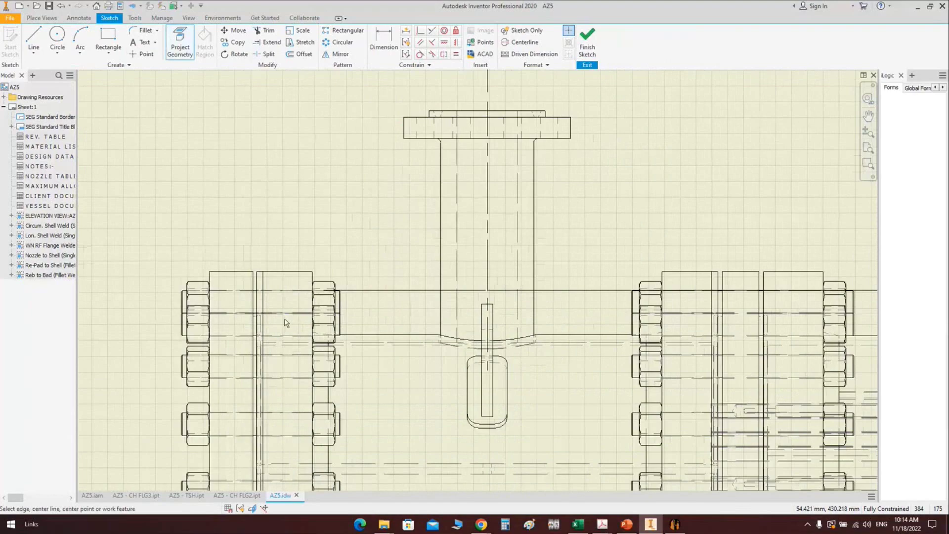
pyautogui.scroll(3, 284, 323)
pyautogui.press('l')
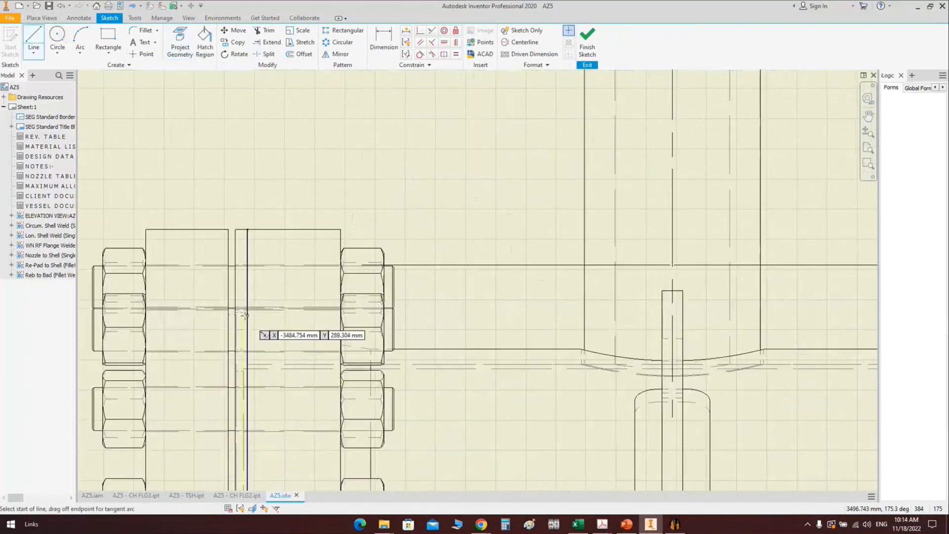
pyautogui.scroll(-3, 245, 314)
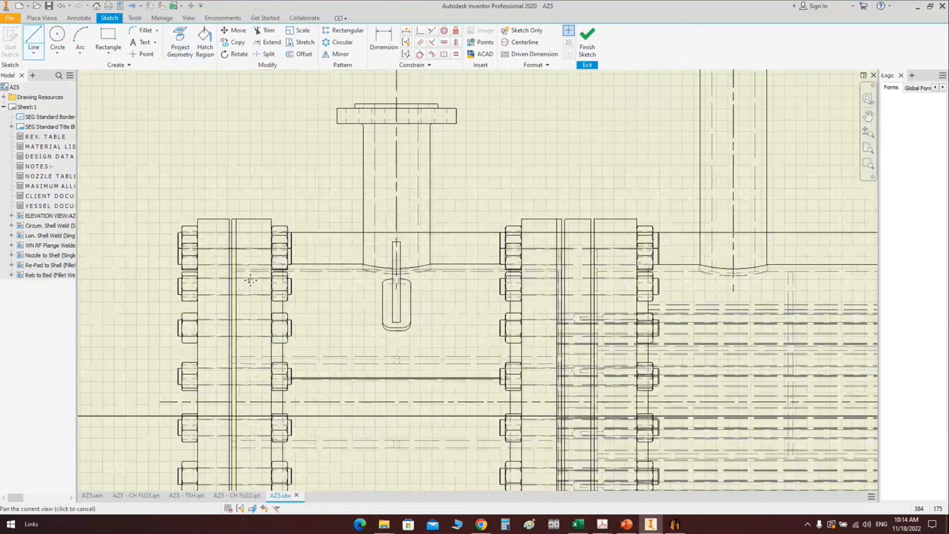
pyautogui.moveTo(250, 280); pyautogui.dragTo(262, 415, button='middle')
# Add the text 'DATUM LINE EL.0.00', rotate it vertical and place it beside the datum line
pyautogui.click(148, 48)
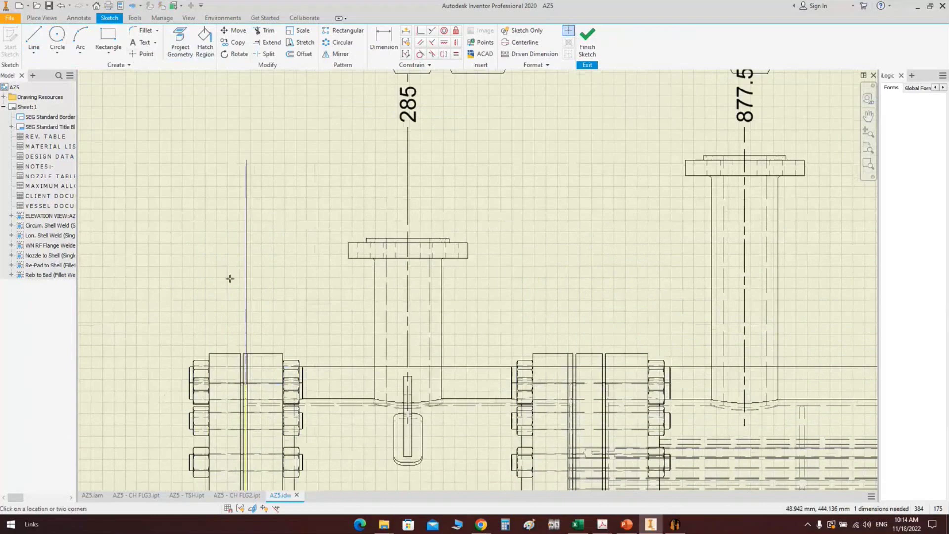
pyautogui.click(230, 276)
pyautogui.write('DATUM LIN')
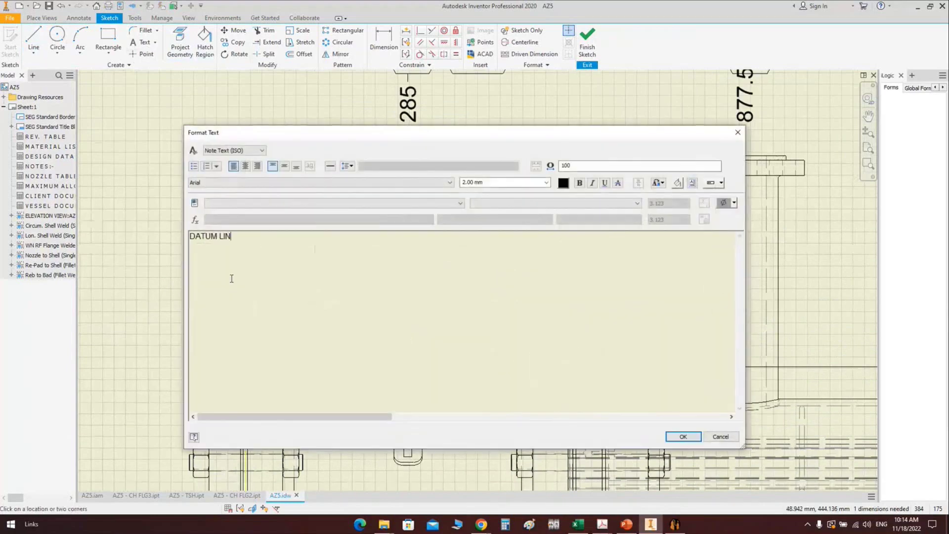
pyautogui.write('E EL.0.00')
pyautogui.click(682, 437)
pyautogui.rightClick(312, 290)
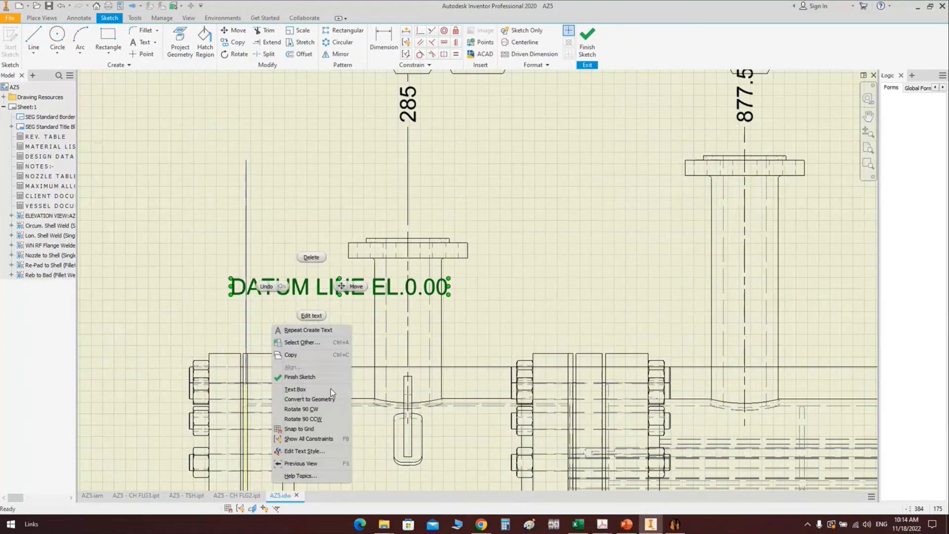
pyautogui.click(328, 417)
pyautogui.moveTo(232, 287); pyautogui.dragTo(235, 351)
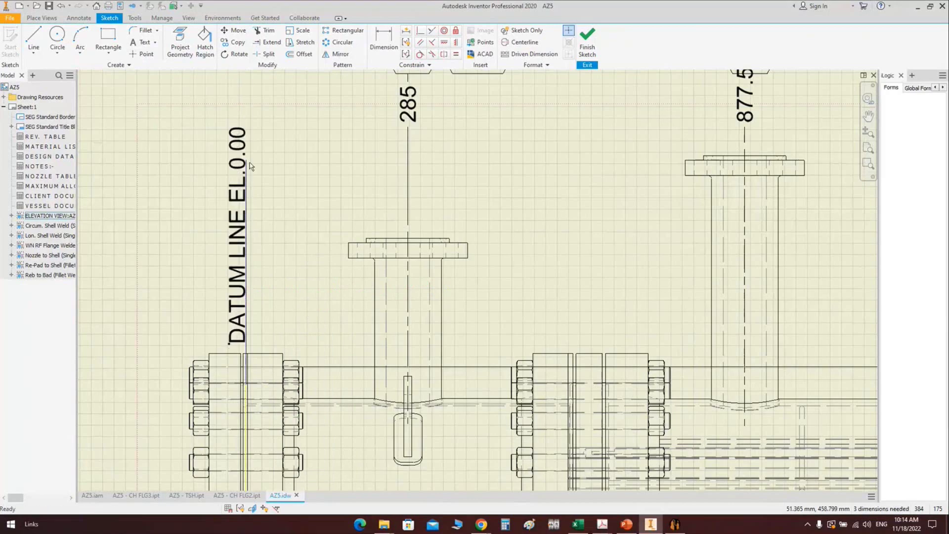
# Extend the datum line upward, put it on the Centerline (ISO) layer, and finish the sketch
pyautogui.moveTo(251, 165); pyautogui.dragTo(249, 130)
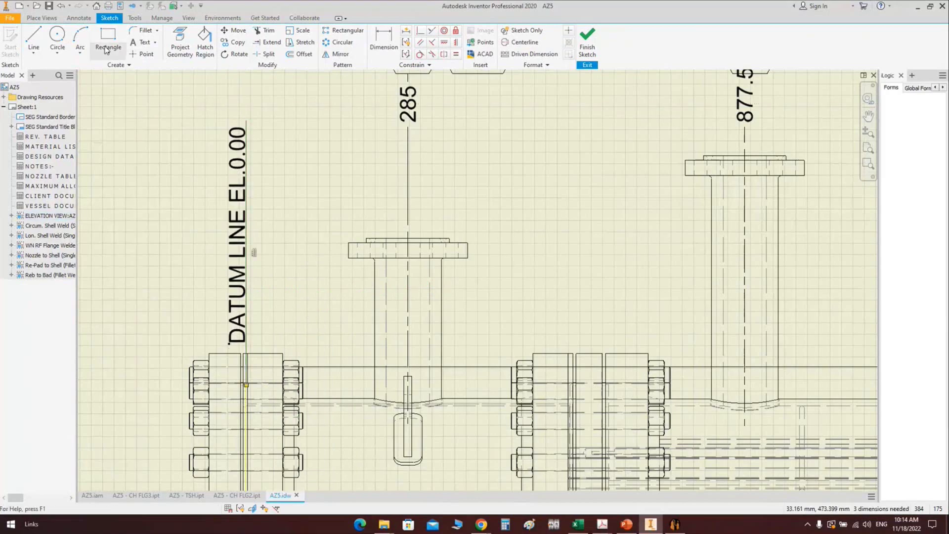
pyautogui.press('d')
pyautogui.click(637, 32)
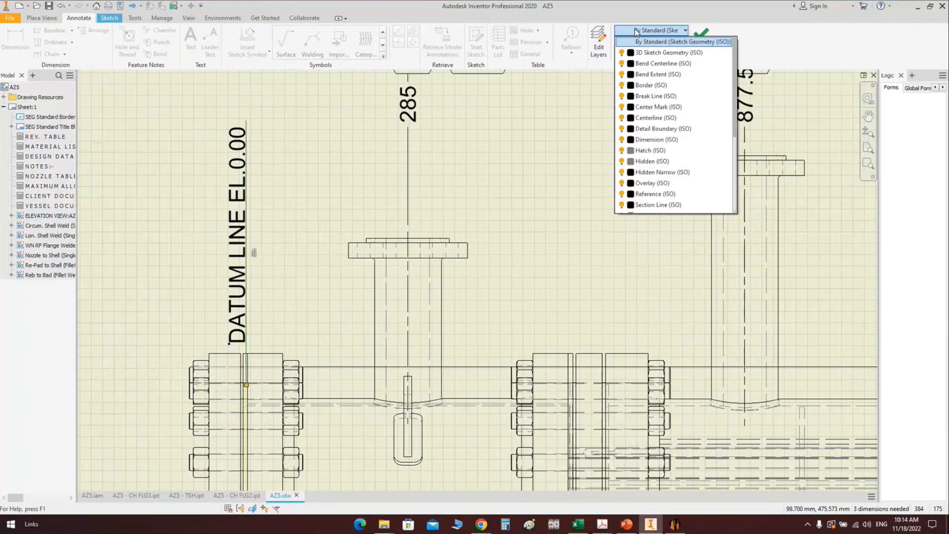
pyautogui.click(672, 109)
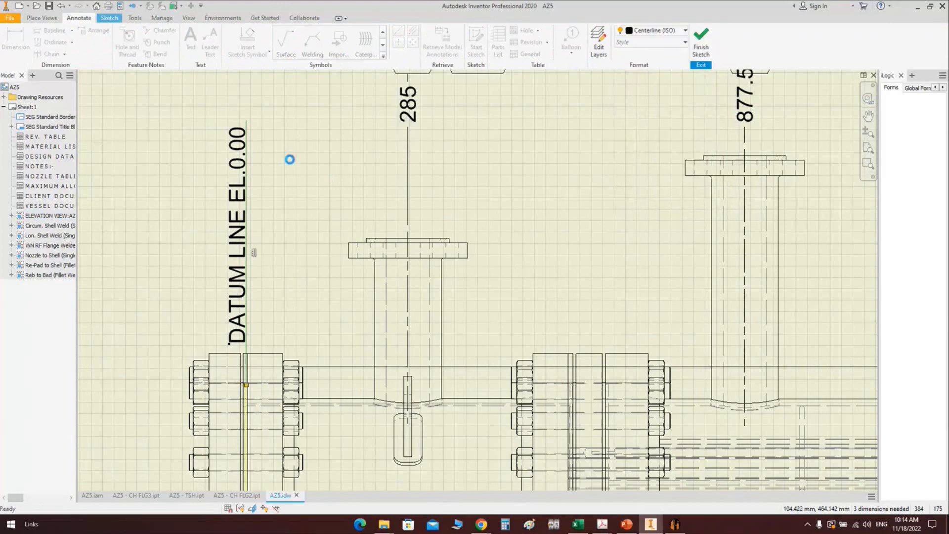
pyautogui.rightClick(290, 163)
pyautogui.click(307, 190)
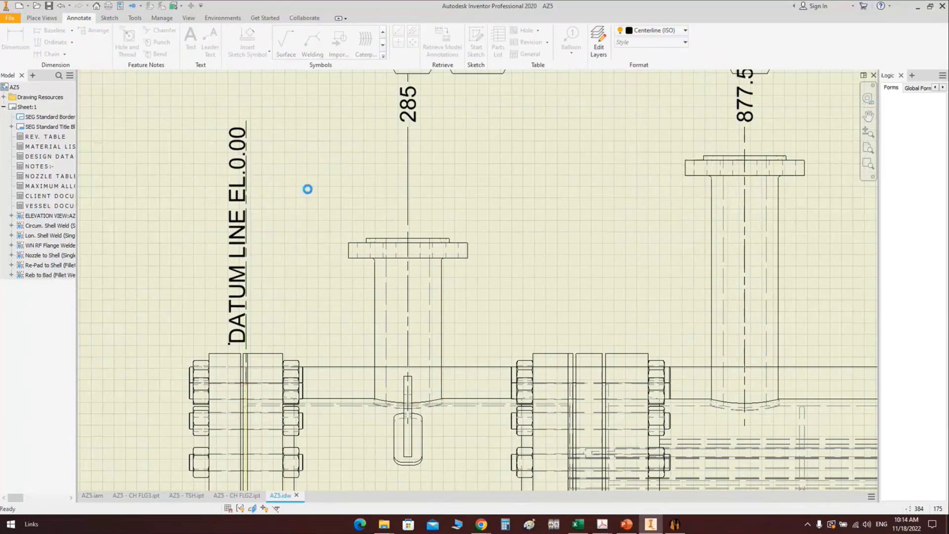
# Continue the existing ordinate set and place the 285 ordinate at nozzle T1A
pyautogui.scroll(-3, 289, 237)
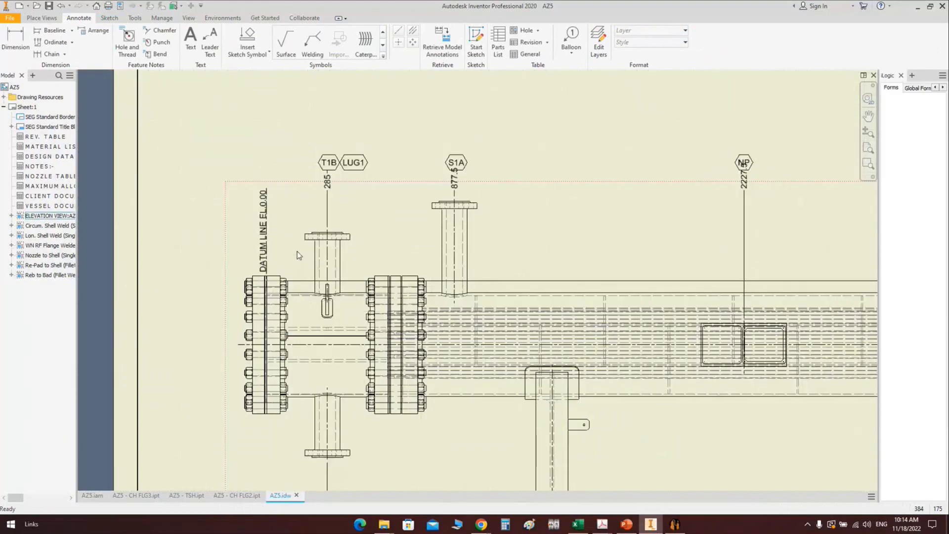
pyautogui.scroll(2, 266, 274)
pyautogui.scroll(-1, 265, 274)
pyautogui.moveTo(294, 252)
pyautogui.mouseDown(button='middle')
pyautogui.moveTo(265, 227)
pyautogui.moveTo(255, 134)
pyautogui.mouseUp(button='middle')
pyautogui.click(50, 42)
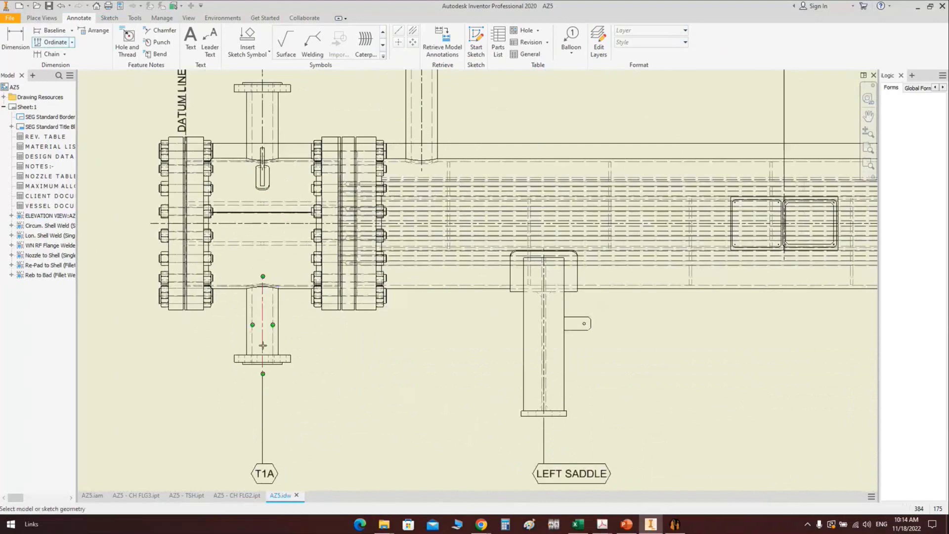
pyautogui.rightClick(332, 349)
pyautogui.click(362, 350)
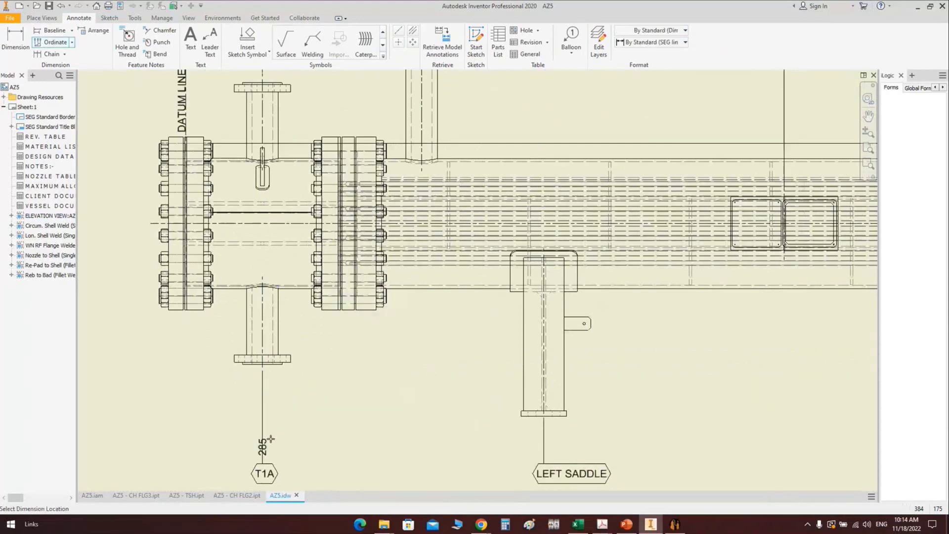
pyautogui.click(270, 438)
# Add ordinates at the left saddle (1332.5), right saddle (5732.5), S1B (6207.5) and D1 (6777)
pyautogui.scroll(3, 540, 404)
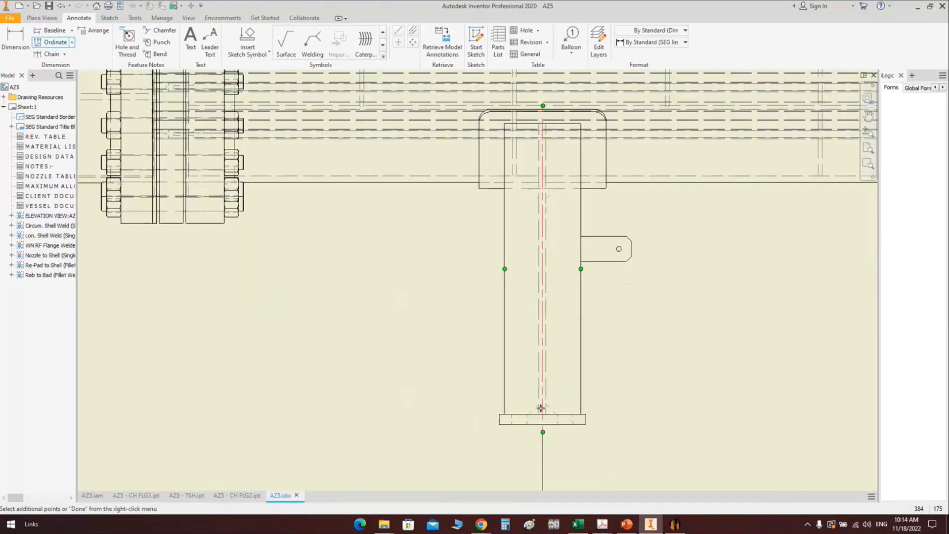
pyautogui.click(552, 396)
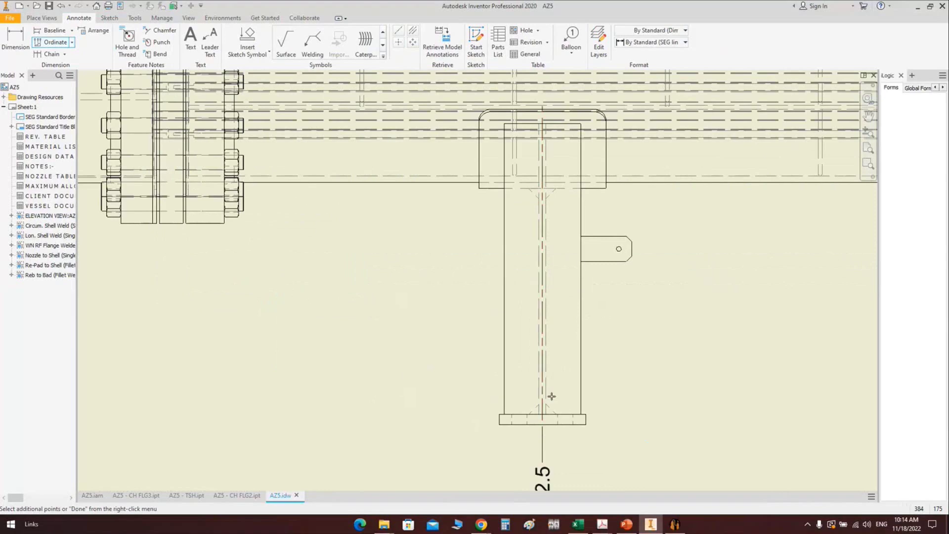
pyautogui.scroll(-6, 551, 396)
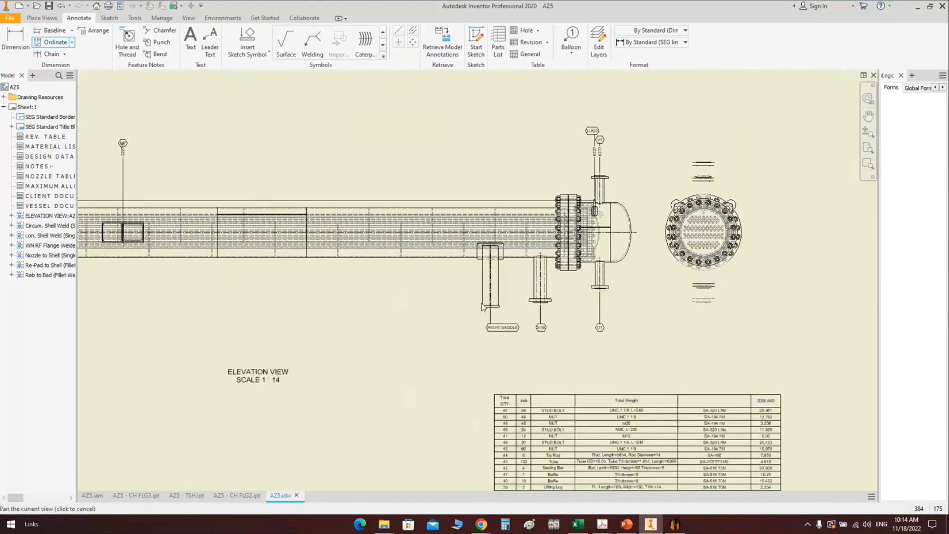
pyautogui.scroll(4, 541, 306)
pyautogui.click(524, 254)
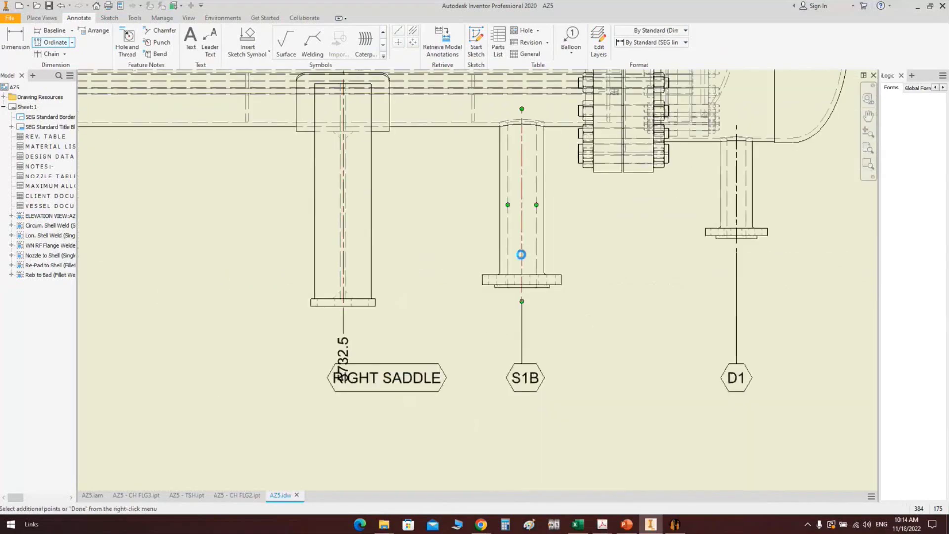
pyautogui.click(730, 220)
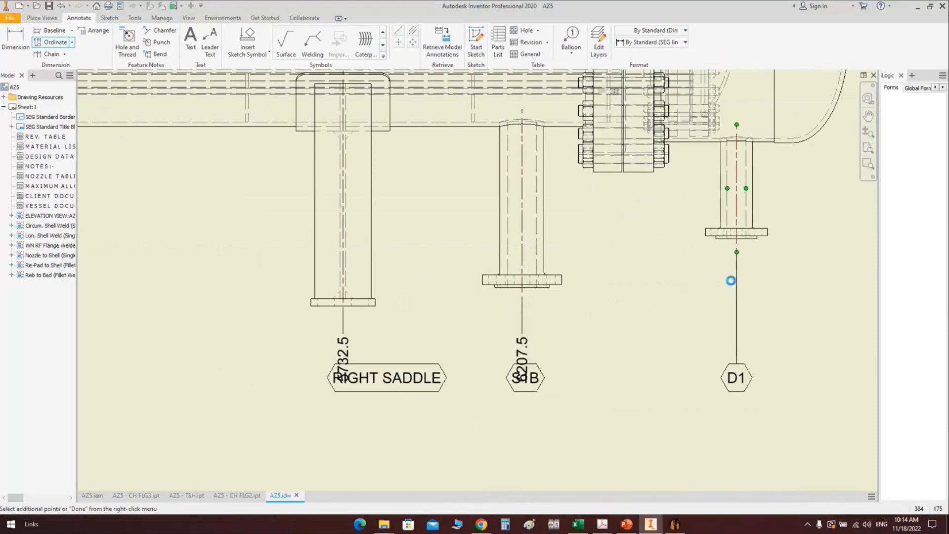
pyautogui.moveTo(705, 401); pyautogui.dragTo(721, 291, button='middle')
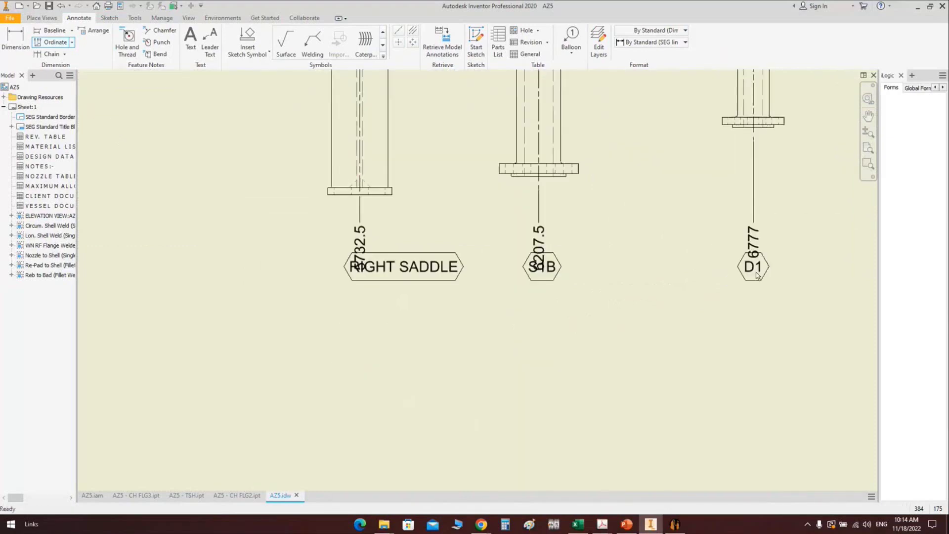
pyautogui.press('Escape')
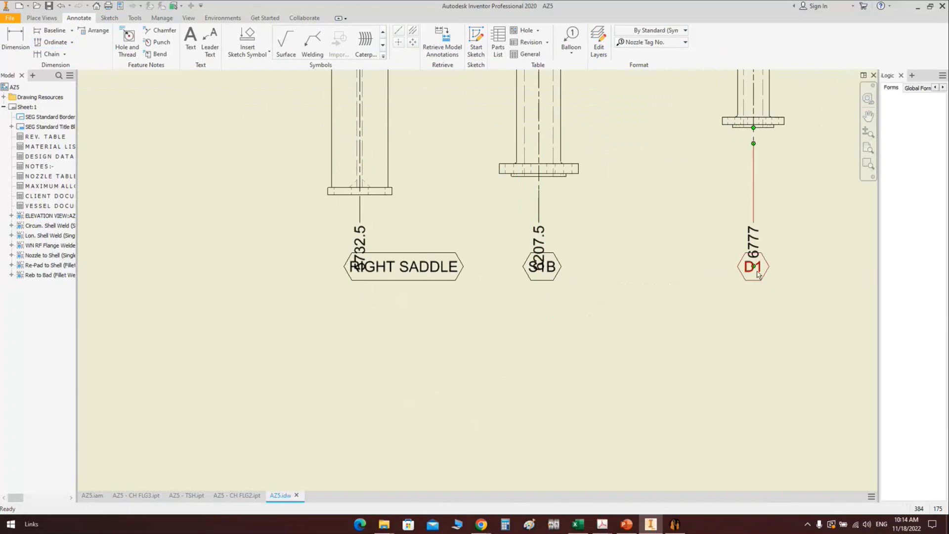
# Lower the D1, S1B, RIGHT SADDLE and LEFT SADDLE balloons beneath their ordinate values
pyautogui.moveTo(744, 259); pyautogui.dragTo(734, 303)
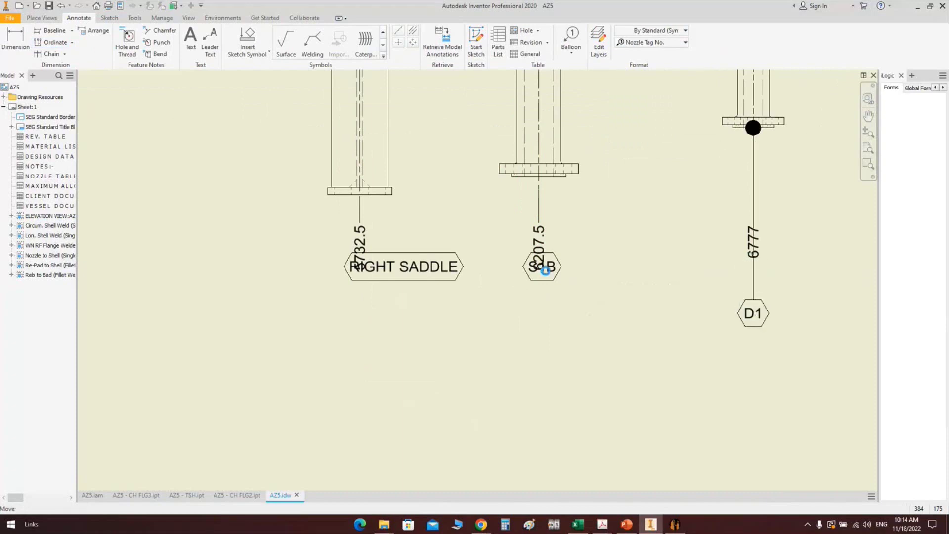
pyautogui.click(541, 269)
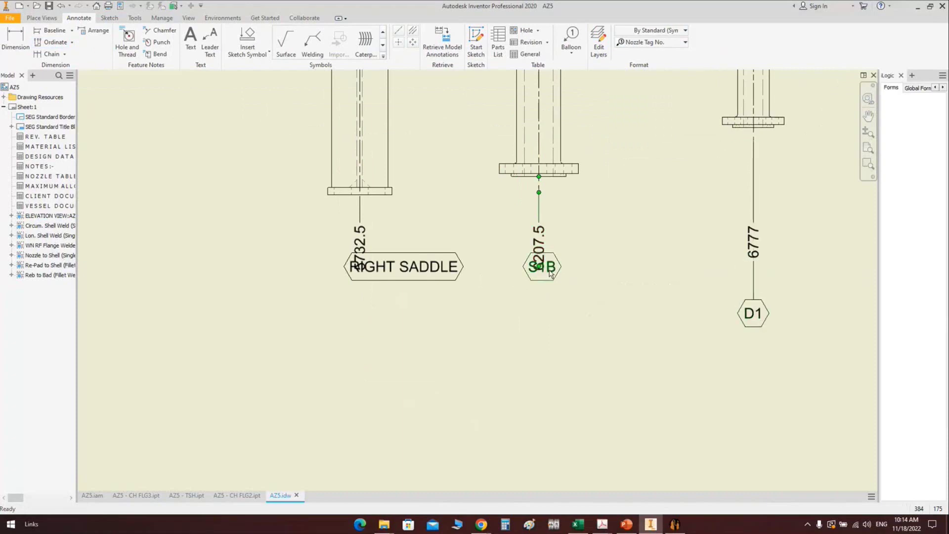
pyautogui.moveTo(541, 269); pyautogui.dragTo(540, 310)
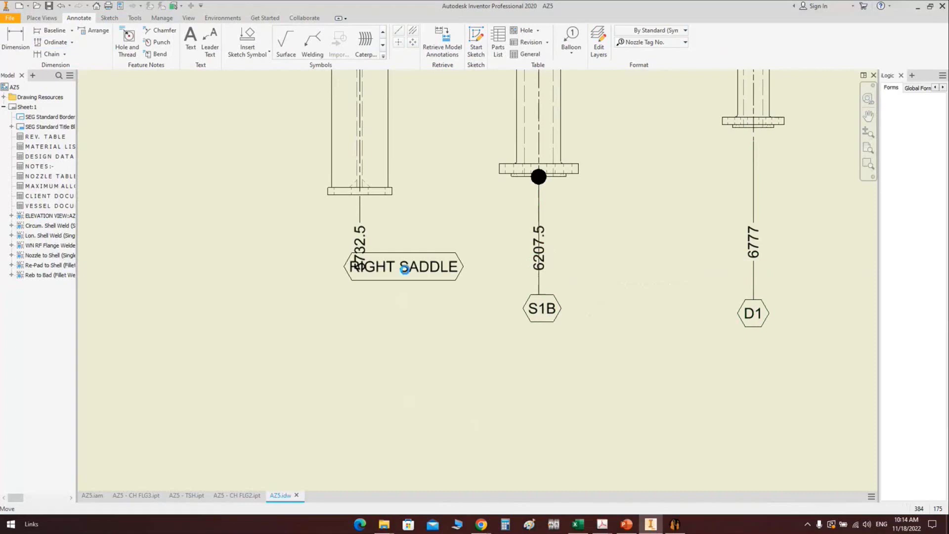
pyautogui.moveTo(377, 267); pyautogui.dragTo(365, 309)
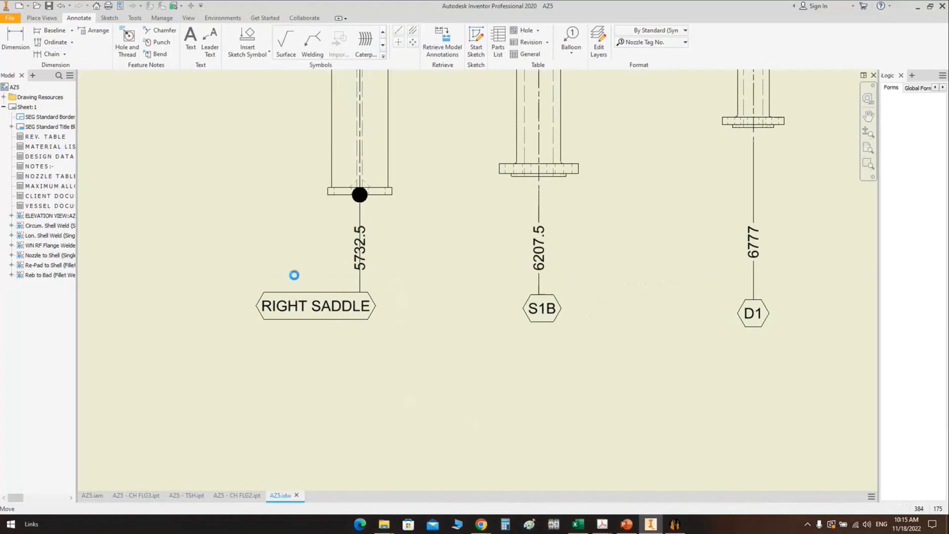
pyautogui.scroll(-5, 294, 275)
pyautogui.scroll(5, 459, 320)
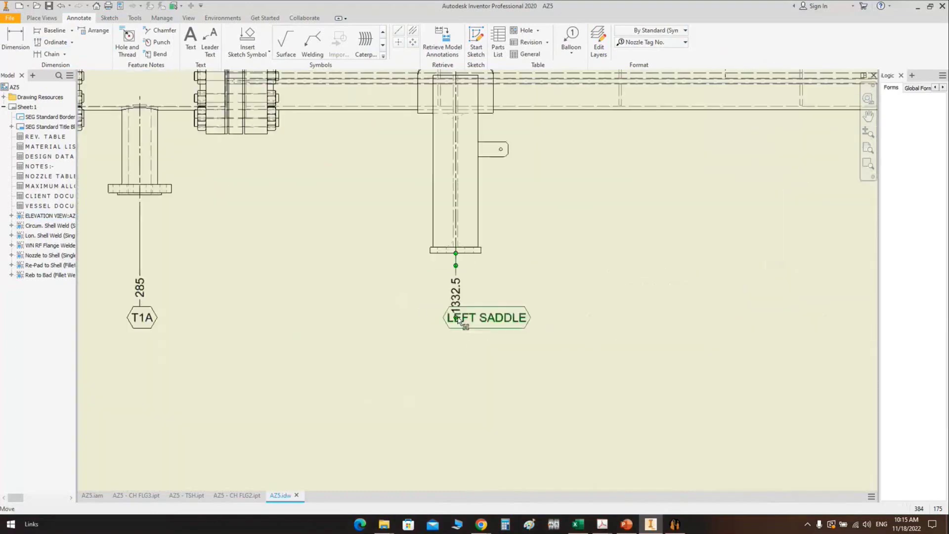
pyautogui.moveTo(459, 321); pyautogui.dragTo(458, 337)
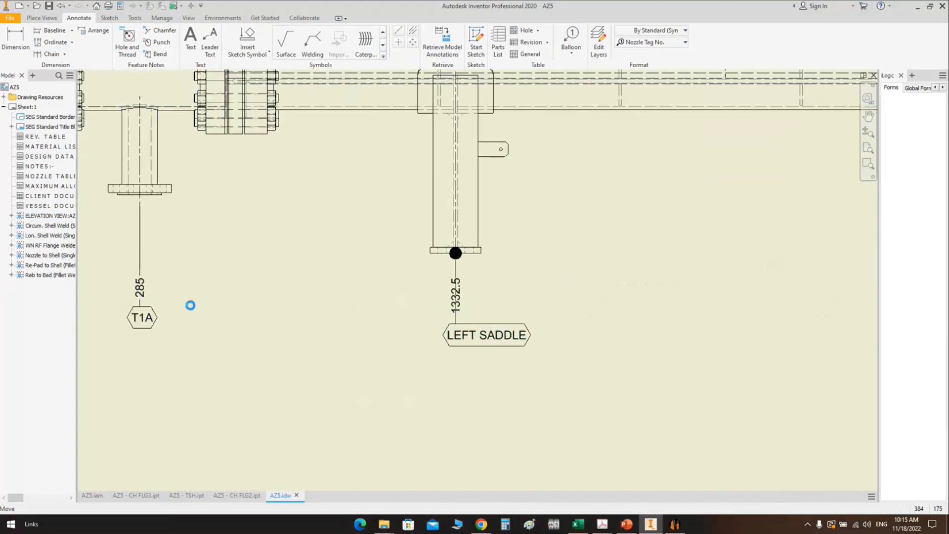
pyautogui.scroll(-5, 256, 339)
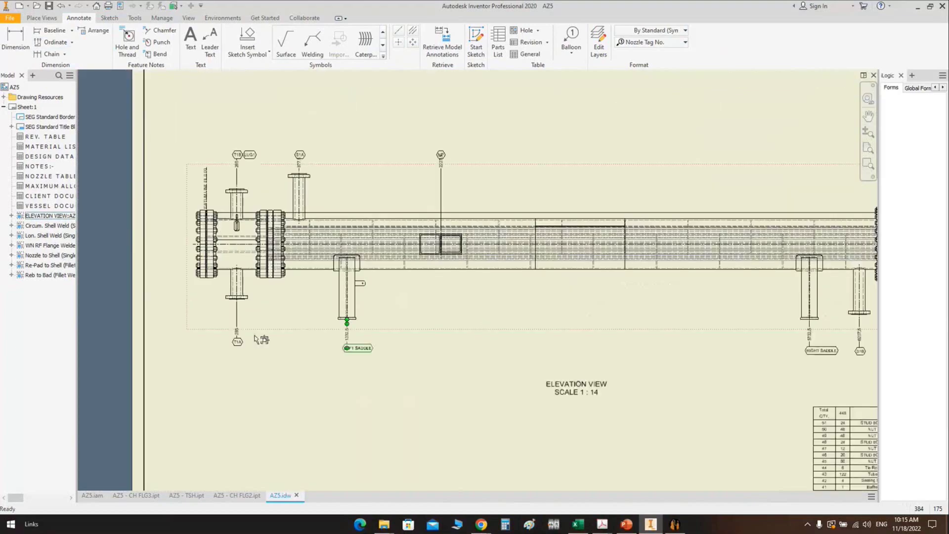
pyautogui.scroll(3, 324, 209)
pyautogui.moveTo(324, 208); pyautogui.dragTo(349, 219, button='middle')
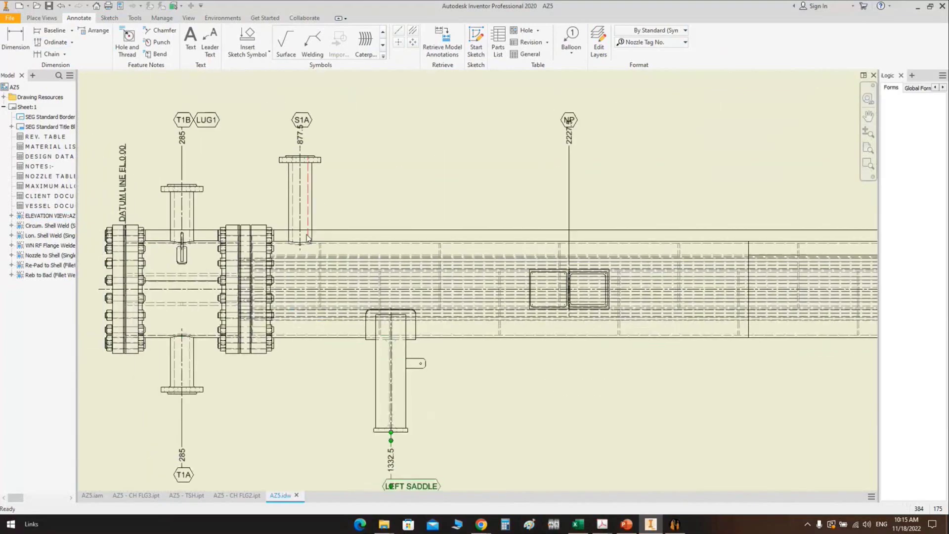
pyautogui.press('d')
pyautogui.click(295, 212)
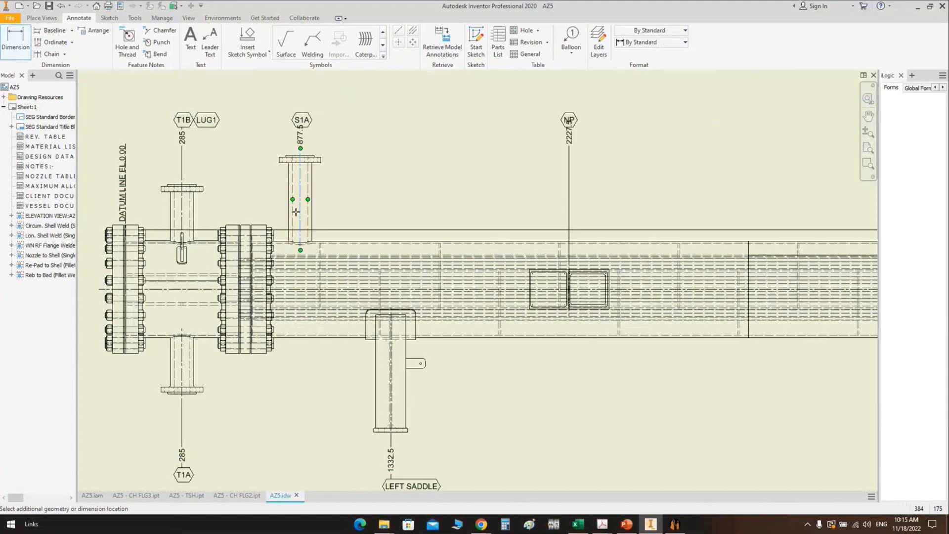
# Dimension the S1A nozzle 150 from the flange face, placed above the nozzle
pyautogui.scroll(5, 280, 237)
pyautogui.click(241, 306)
pyautogui.scroll(-4, 242, 306)
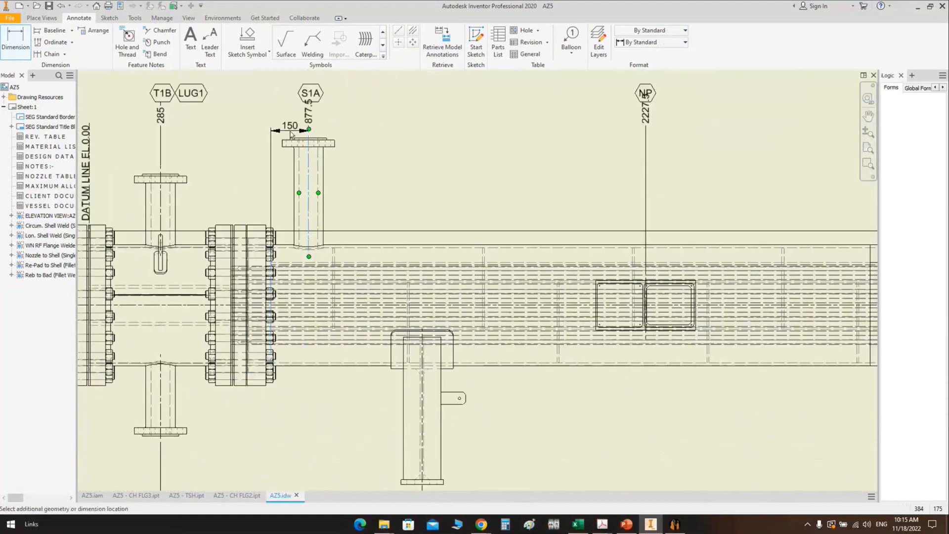
pyautogui.scroll(3, 291, 134)
pyautogui.click(288, 138)
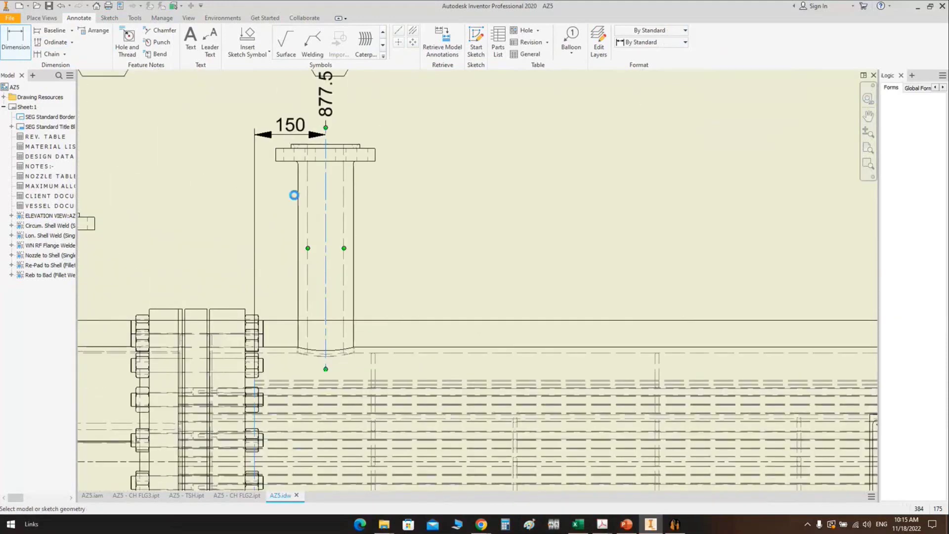
# Add a 605 dimension from the flange face to the left saddle, below the saddle
pyautogui.scroll(-2, 271, 305)
pyautogui.scroll(6, 267, 327)
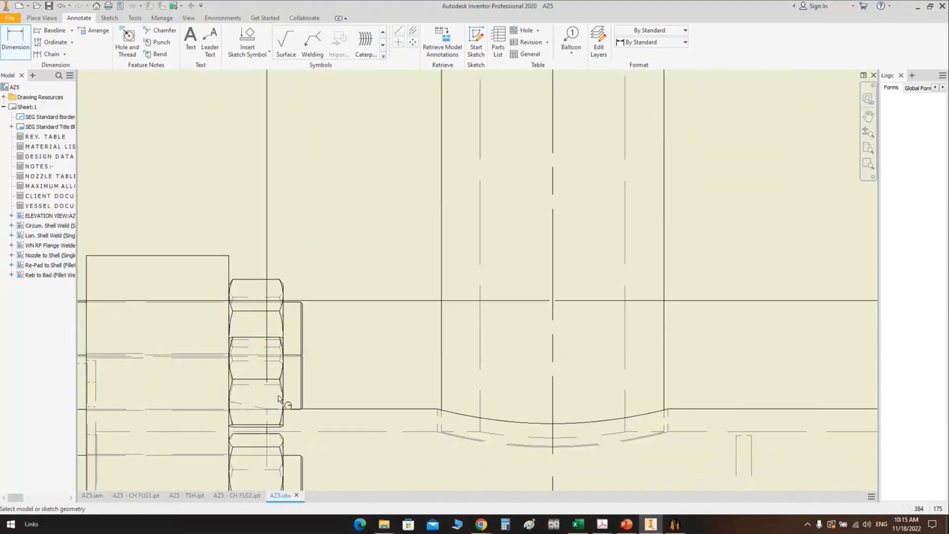
pyautogui.click(267, 424)
pyautogui.scroll(-5, 299, 263)
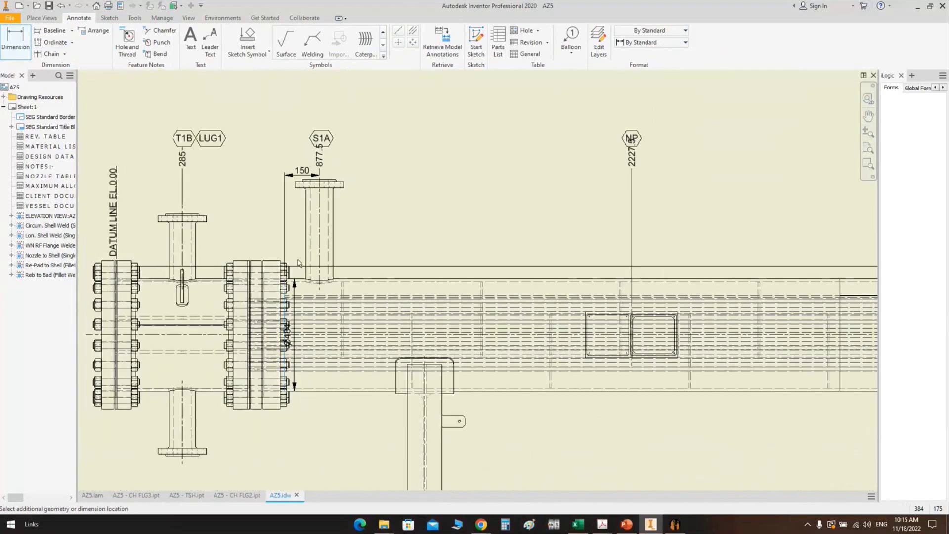
pyautogui.scroll(-2, 298, 263)
pyautogui.scroll(5, 435, 282)
pyautogui.click(435, 283)
pyautogui.scroll(-3, 435, 282)
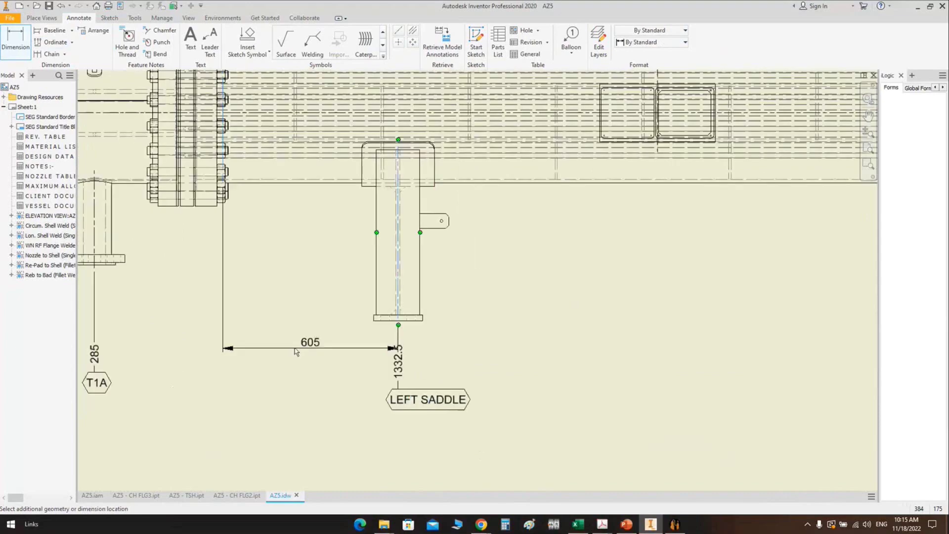
pyautogui.click(399, 316)
# Add the 645 dimension between the right saddle and S1B centrelines
pyautogui.scroll(4, 398, 293)
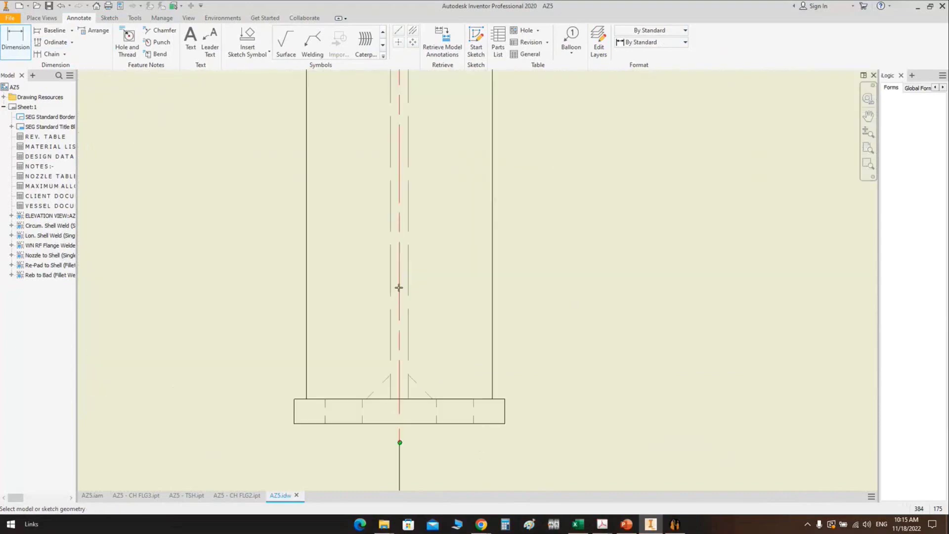
pyautogui.click(399, 287)
pyautogui.scroll(-4, 399, 284)
pyautogui.scroll(4, 641, 237)
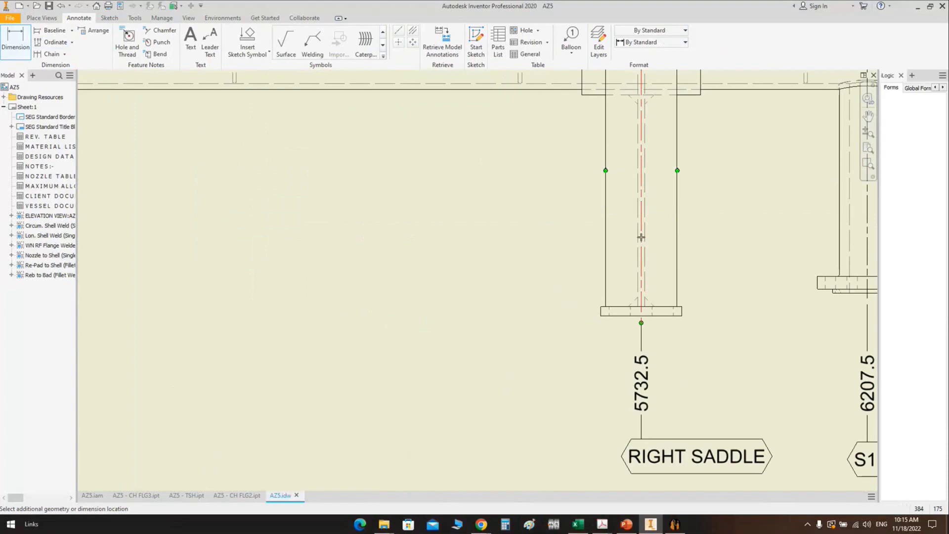
pyautogui.click(641, 237)
pyautogui.scroll(-4, 424, 214)
pyautogui.scroll(4, 261, 235)
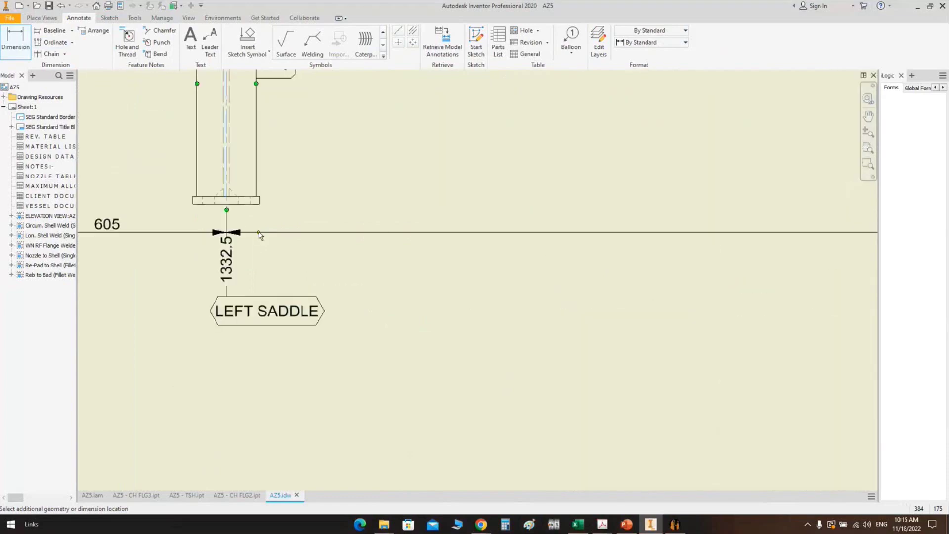
pyautogui.click(261, 236)
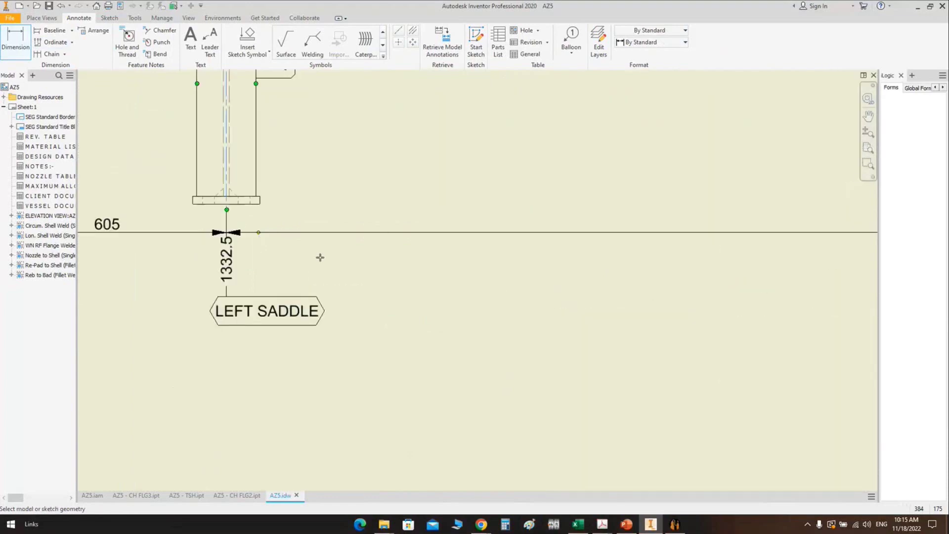
pyautogui.scroll(-4, 320, 257)
pyautogui.scroll(4, 535, 279)
pyautogui.click(535, 279)
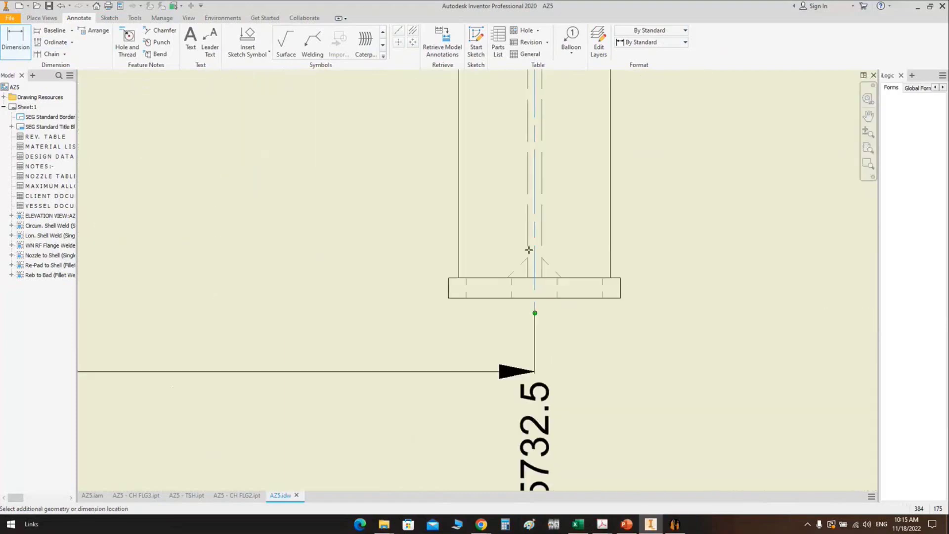
pyautogui.scroll(-2, 528, 250)
pyautogui.scroll(5, 665, 257)
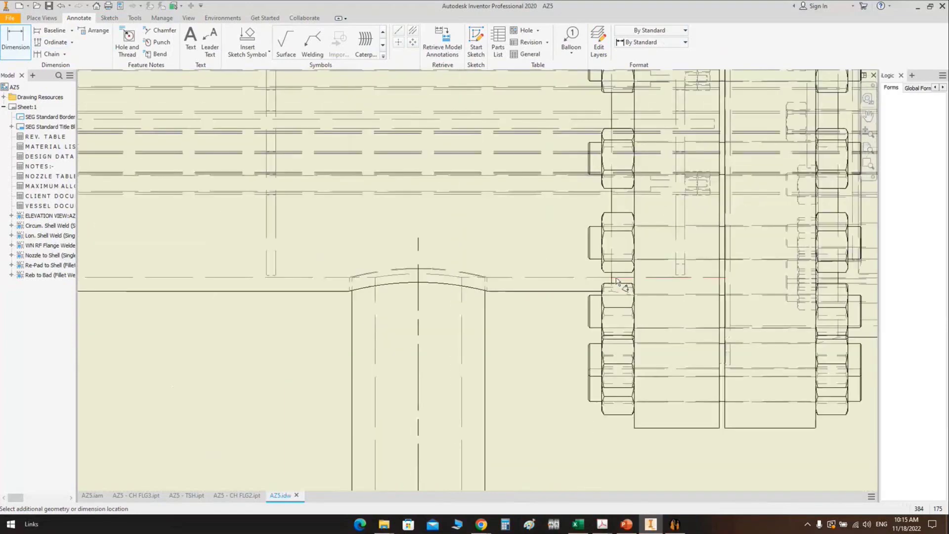
pyautogui.scroll(5, 616, 281)
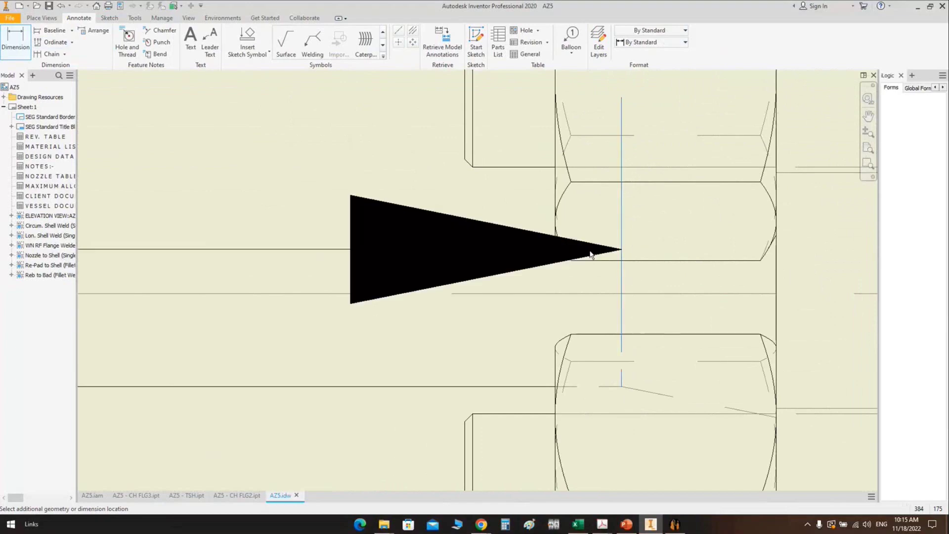
pyautogui.scroll(-10, 590, 254)
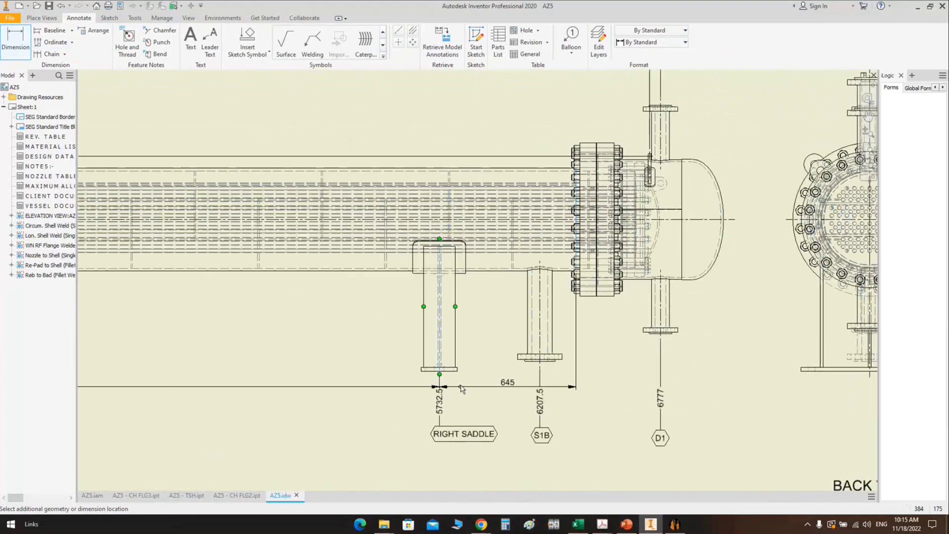
pyautogui.press('Escape')
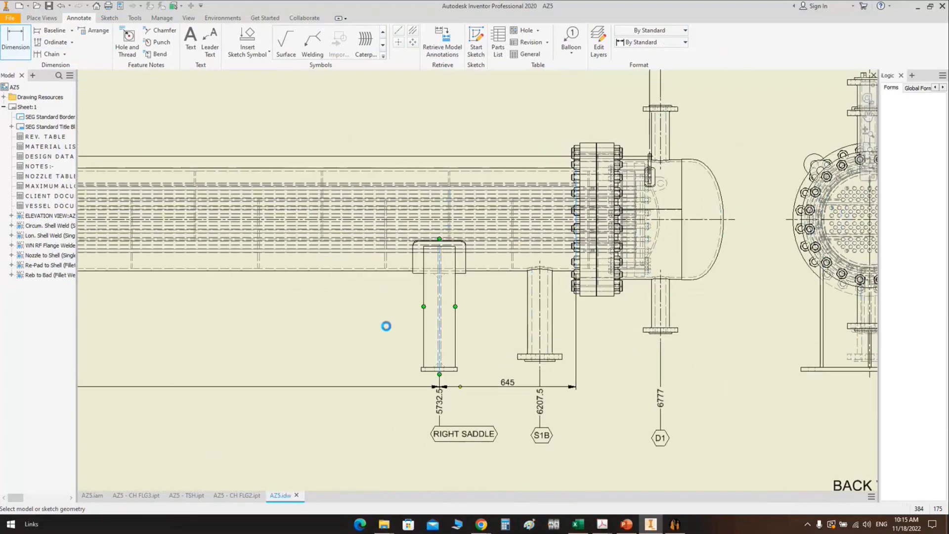
# Place a 265 dimension below the shell between the S1B centreline and the flange line
pyautogui.press('Home')
pyautogui.scroll(4, 438, 316)
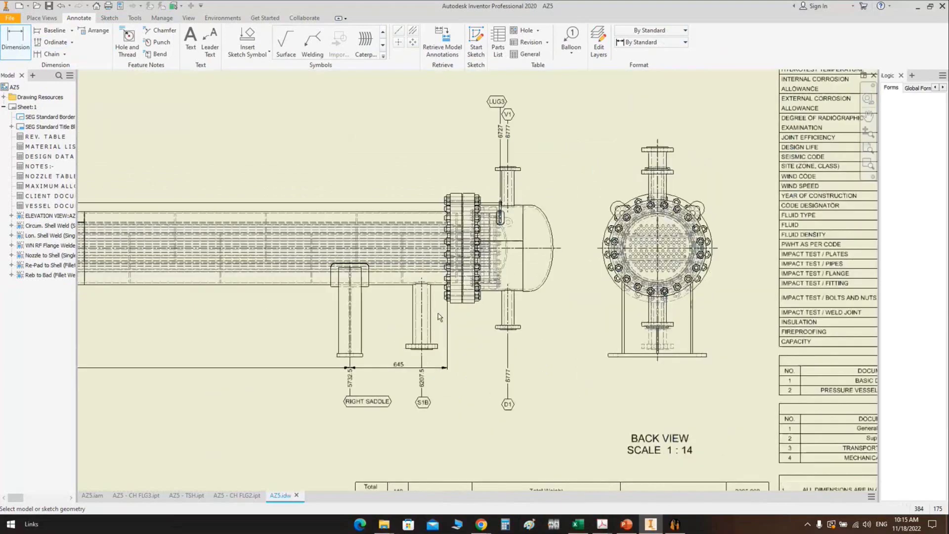
pyautogui.click(421, 309)
pyautogui.scroll(3, 448, 296)
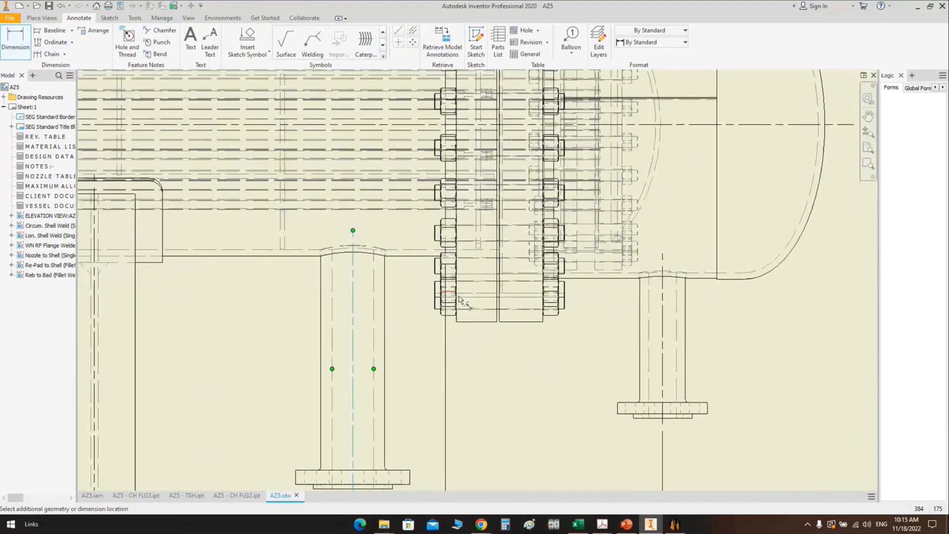
pyautogui.scroll(-2, 459, 299)
pyautogui.click(497, 346)
pyautogui.click(503, 361)
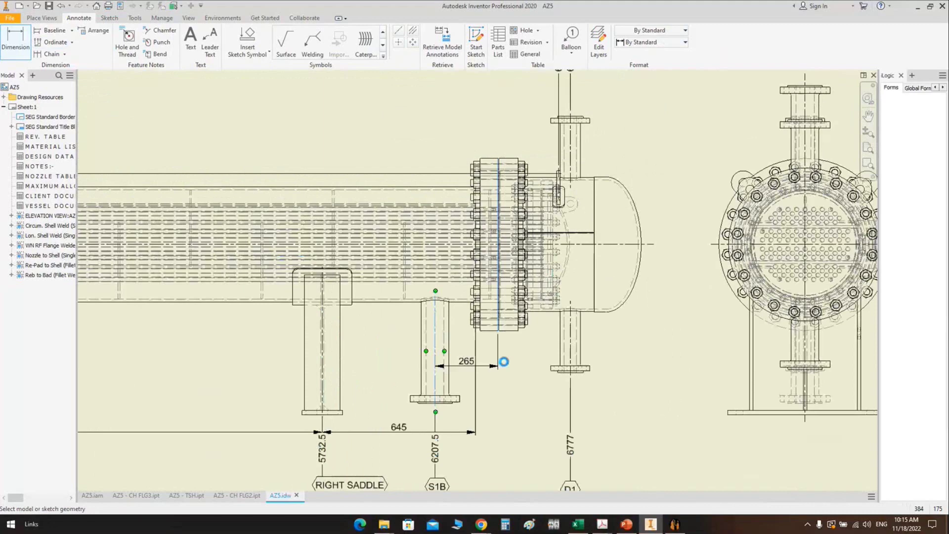
pyautogui.scroll(-3, 462, 277)
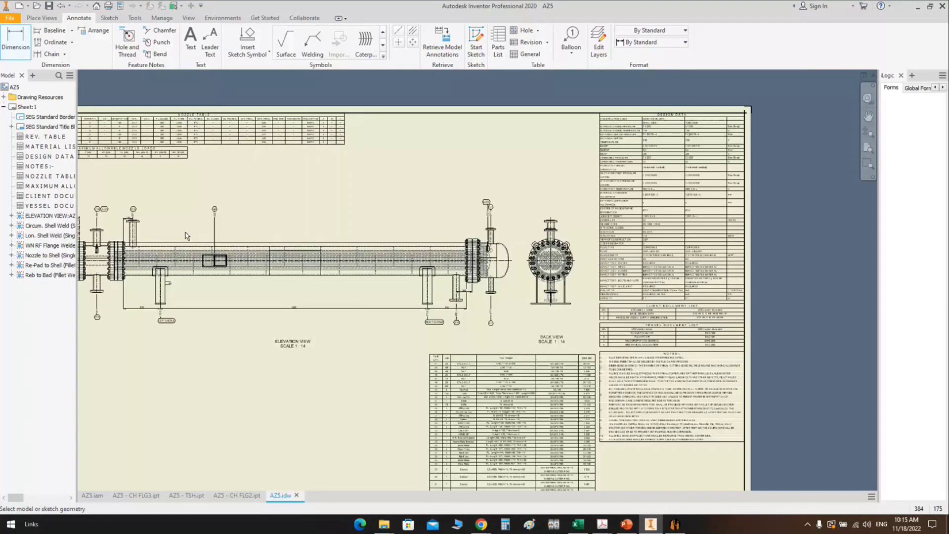
pyautogui.scroll(5, 363, 282)
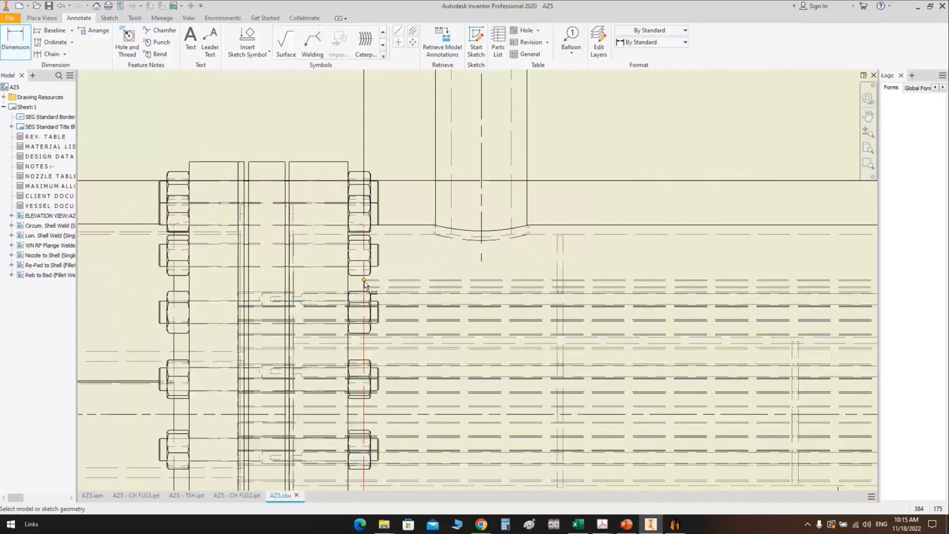
# Dimension the first 2400 can length from the flange edge to the shell seam, above the shell
pyautogui.click(364, 283)
pyautogui.scroll(-3, 363, 282)
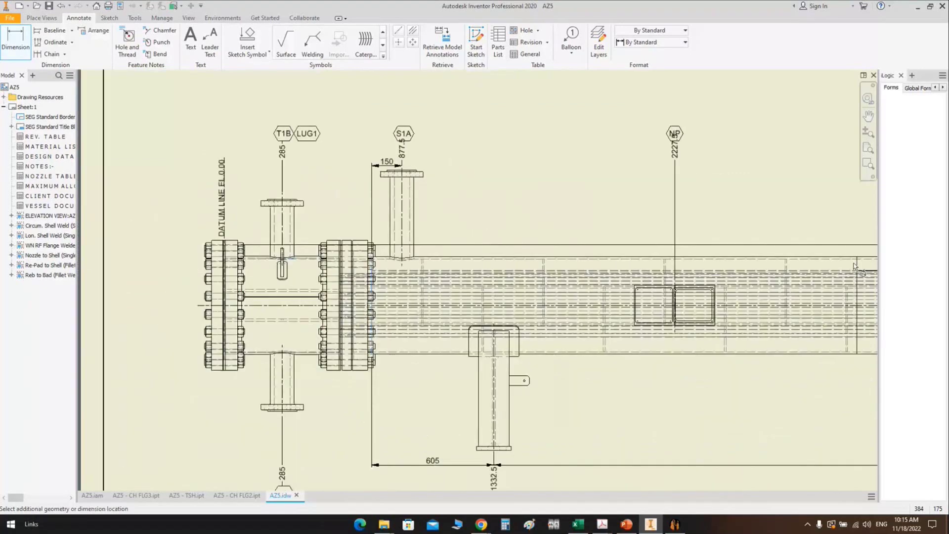
pyautogui.click(854, 267)
pyautogui.click(613, 93)
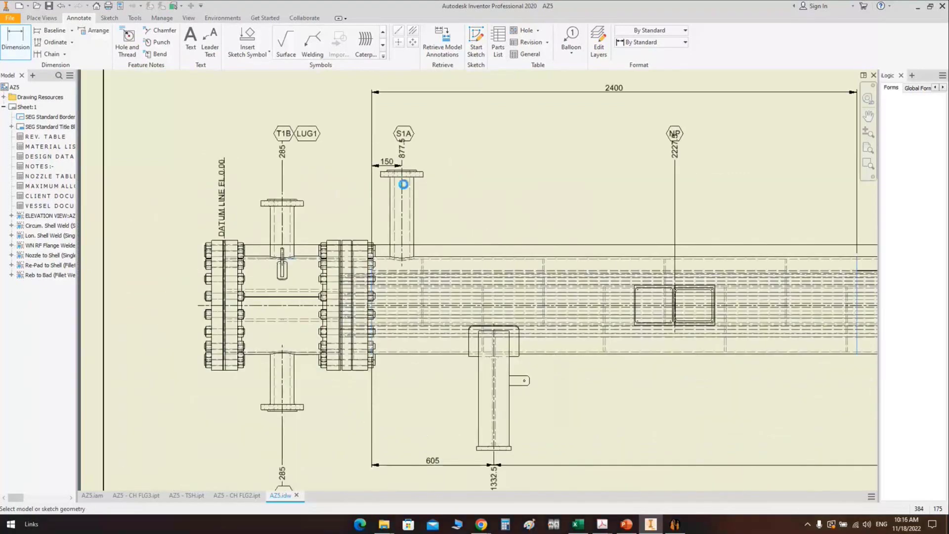
# Continue the chain with the 850 can and the final 2400 can, aligned with the first
pyautogui.moveTo(692, 273); pyautogui.dragTo(503, 280, button='middle')
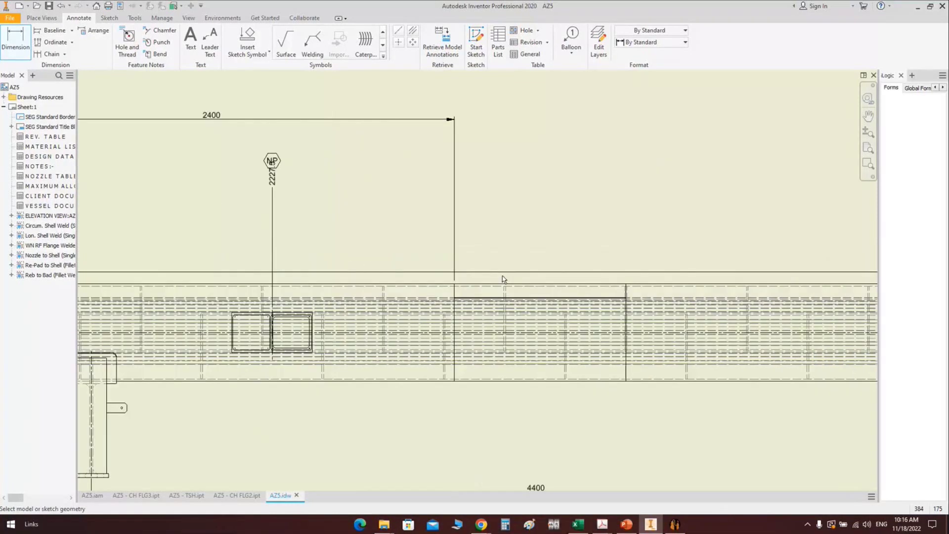
pyautogui.click(626, 280)
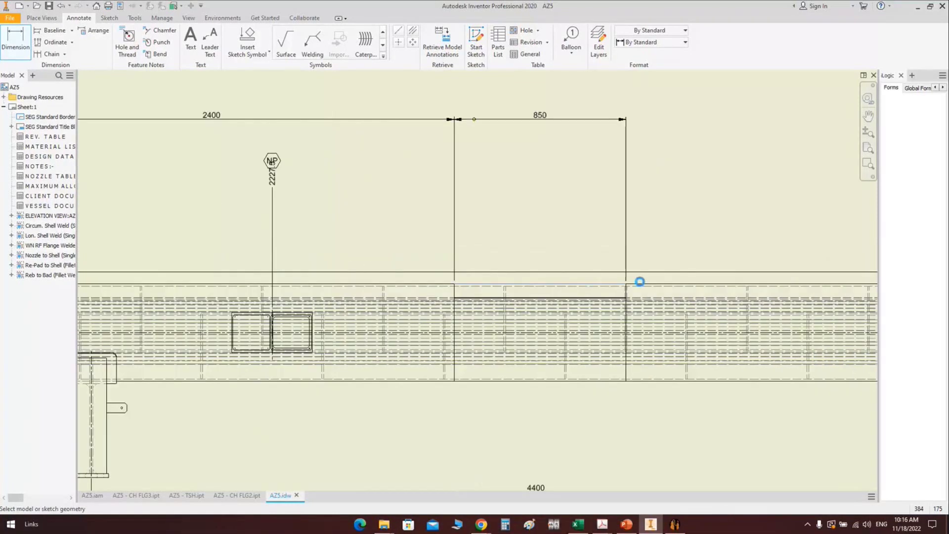
pyautogui.click(626, 121)
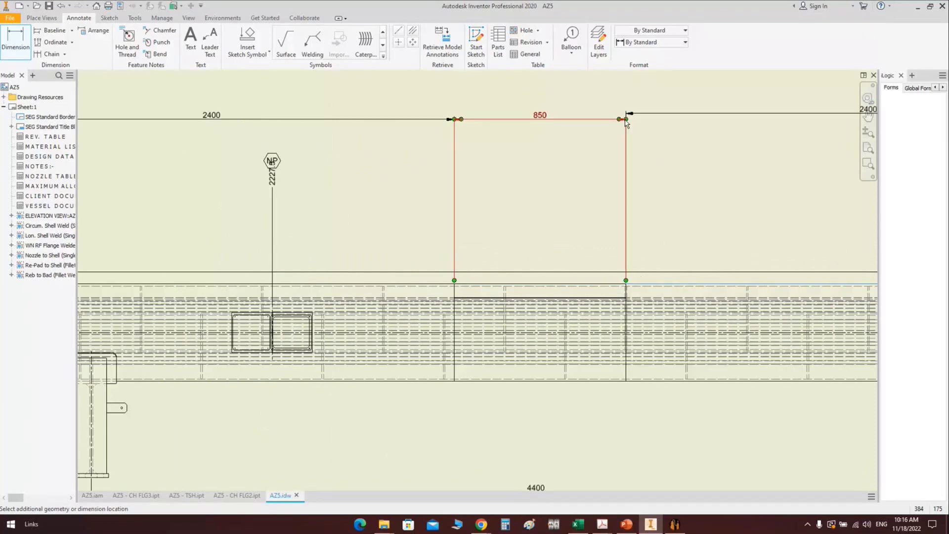
pyautogui.scroll(-5, 412, 247)
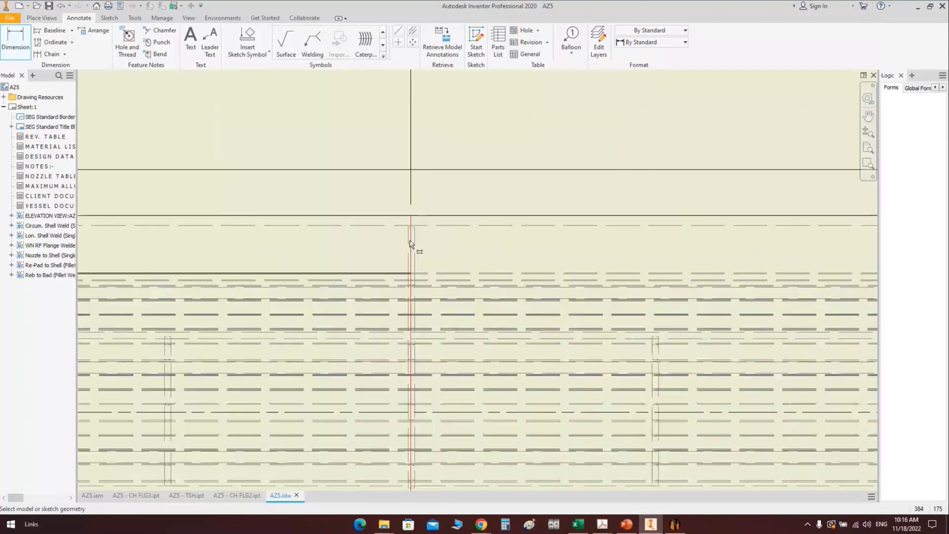
pyautogui.click(410, 243)
pyautogui.scroll(5, 409, 244)
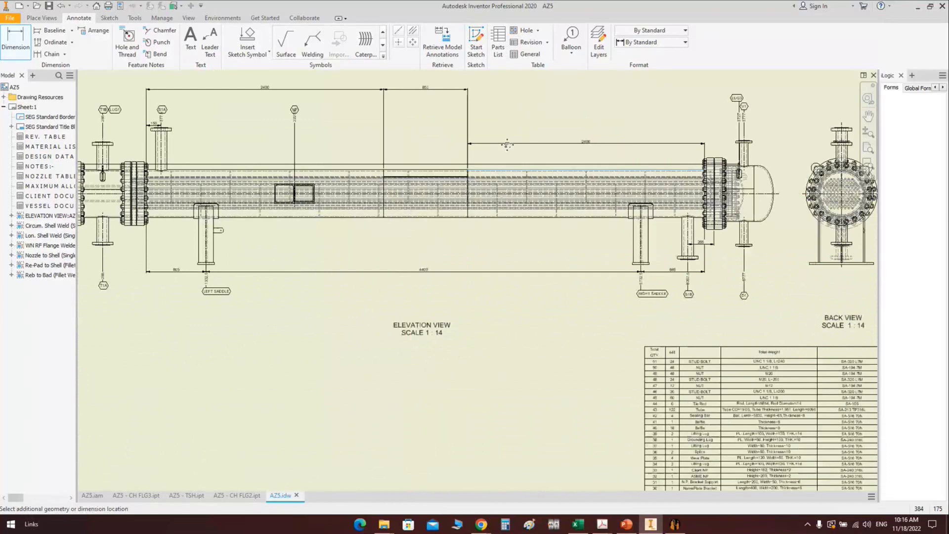
pyautogui.click(507, 89)
pyautogui.moveTo(361, 79); pyautogui.dragTo(363, 154, button='middle')
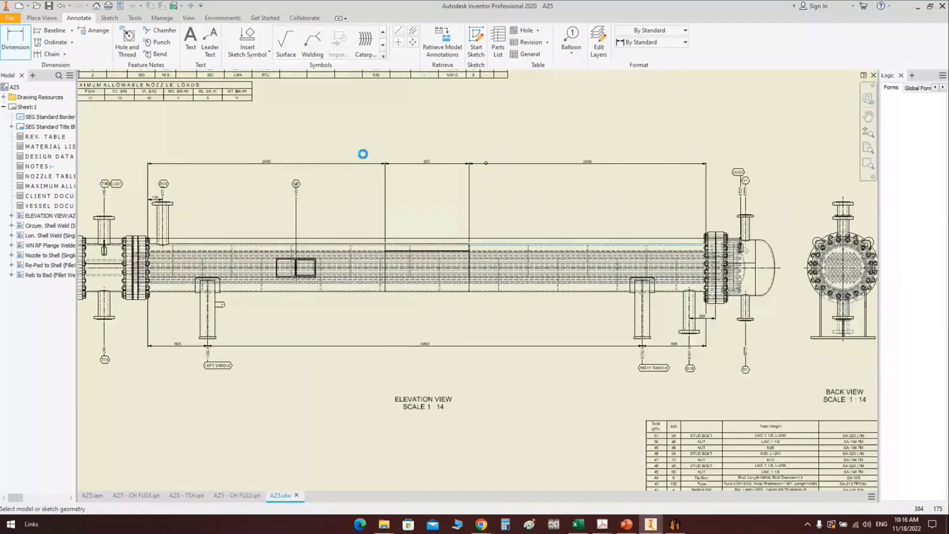
# Add the label CAN#1 beneath the left 2400 dimension value
pyautogui.rightClick(303, 163)
pyautogui.click(343, 247)
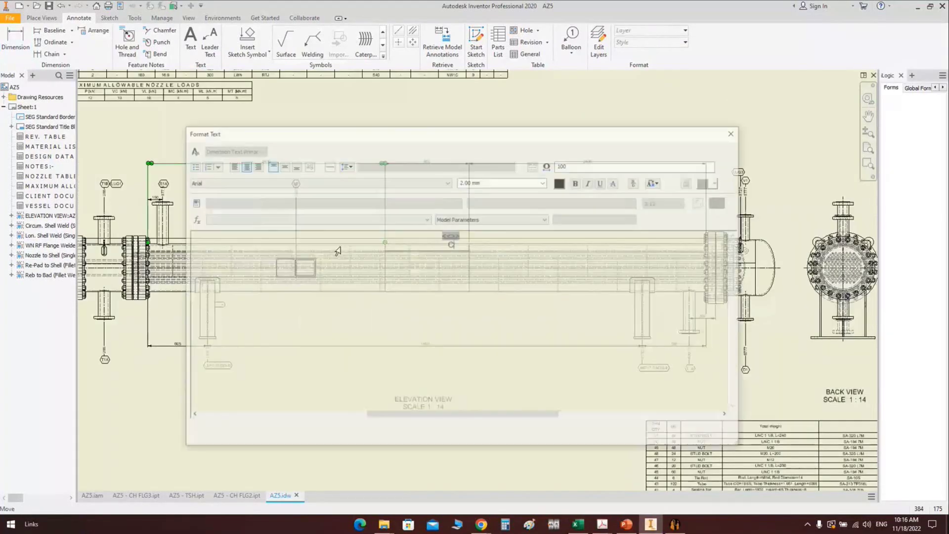
pyautogui.write('CAN#1')
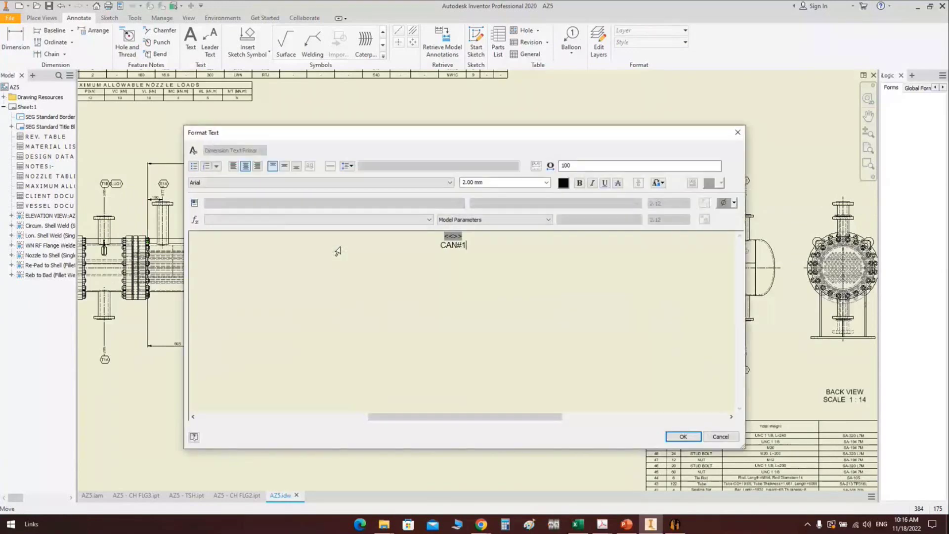
pyautogui.click(671, 438)
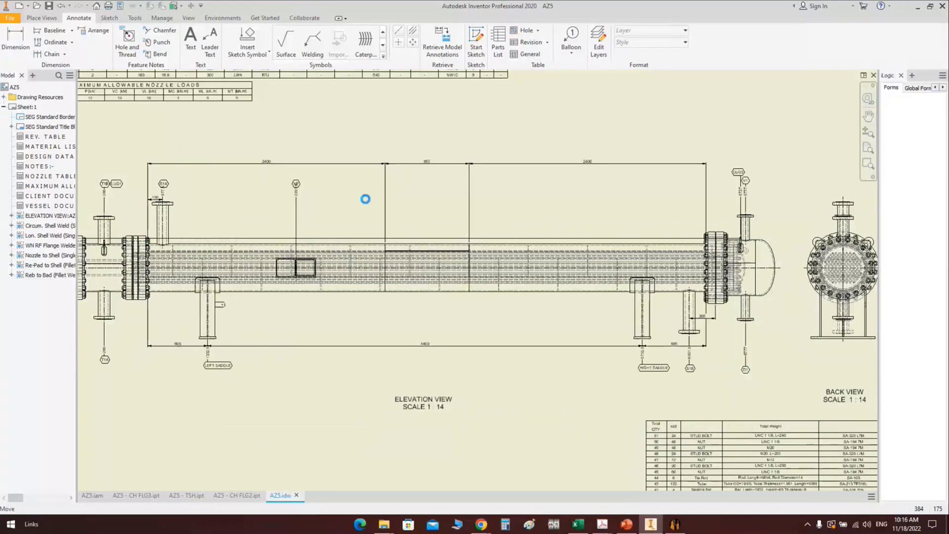
# Copy the CAN#1 dimension's properties onto the right 2400 and middle 850 dimensions
pyautogui.rightClick(279, 168)
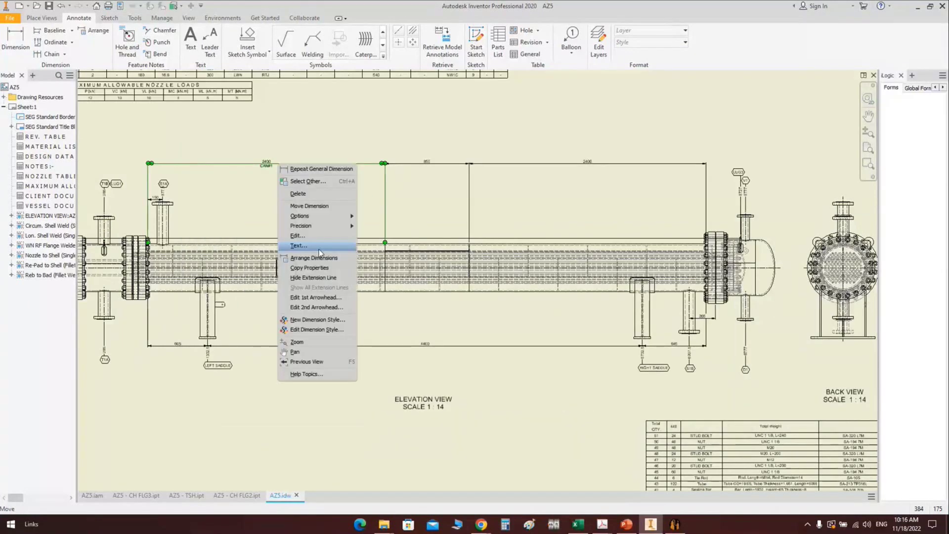
pyautogui.click(306, 239)
pyautogui.click(516, 163)
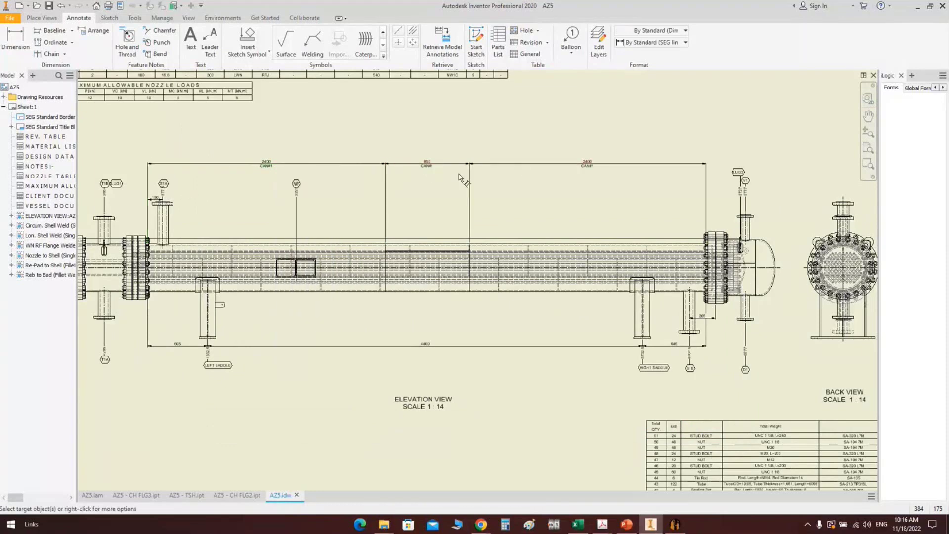
pyautogui.click(429, 165)
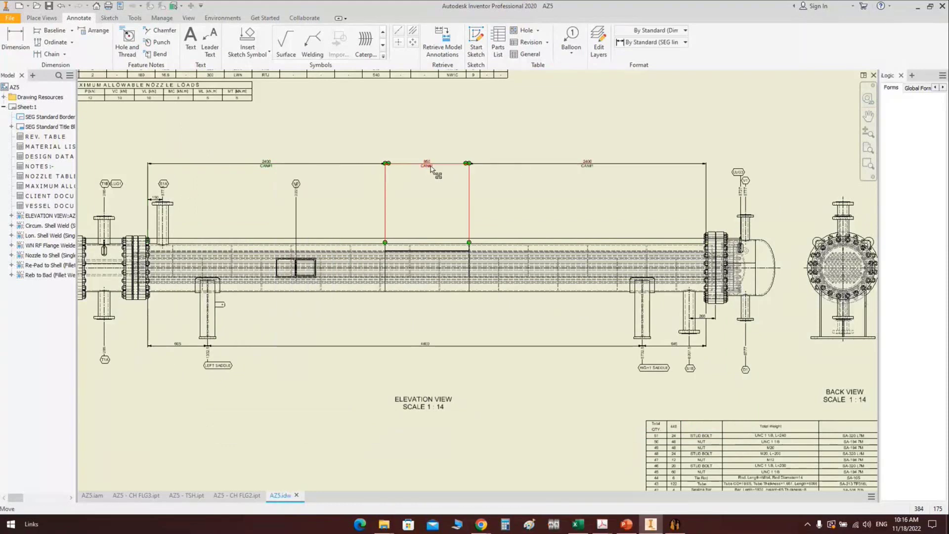
# Relabel the middle 850 dimension CAN#2 and the right 2400 dimension CAN#3
pyautogui.doubleClick(472, 247)
pyautogui.click(682, 436)
pyautogui.click(670, 213)
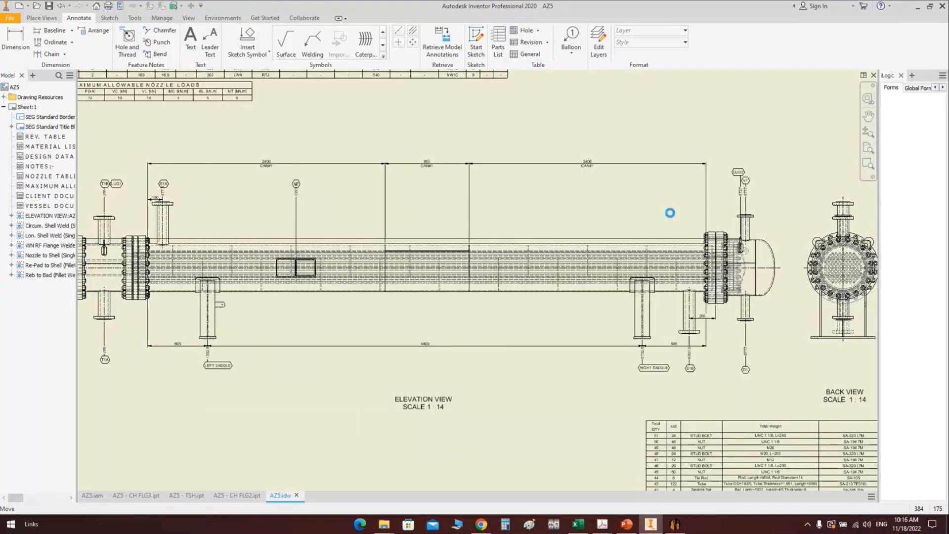
pyautogui.rightClick(617, 163)
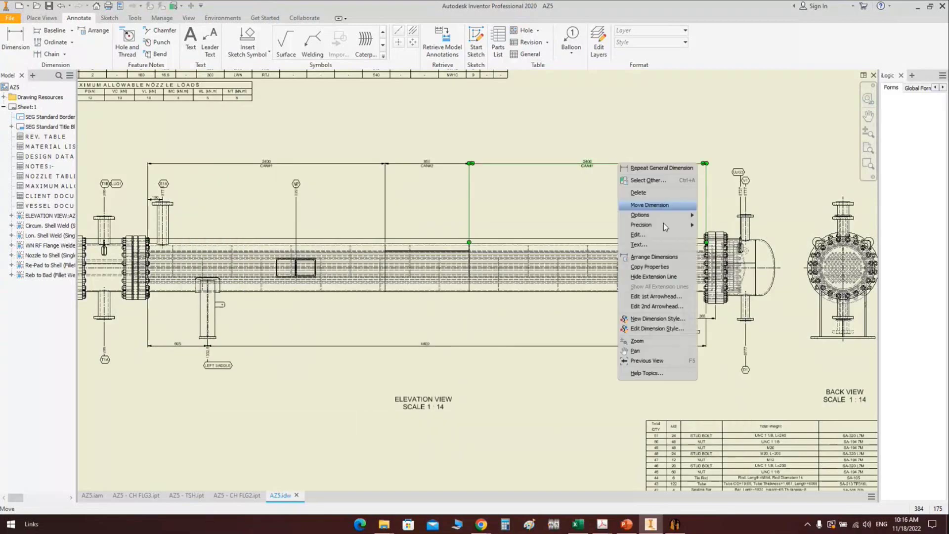
pyautogui.click(653, 244)
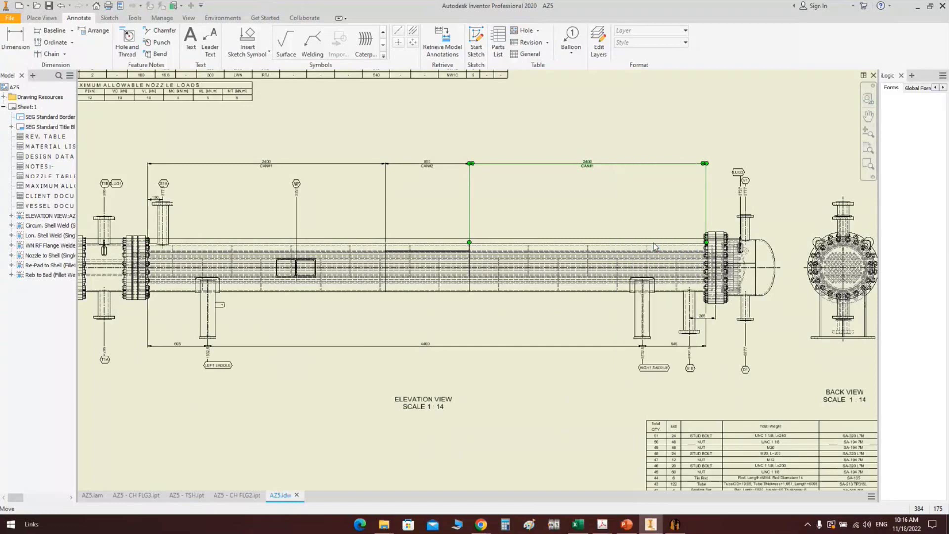
pyautogui.click(683, 437)
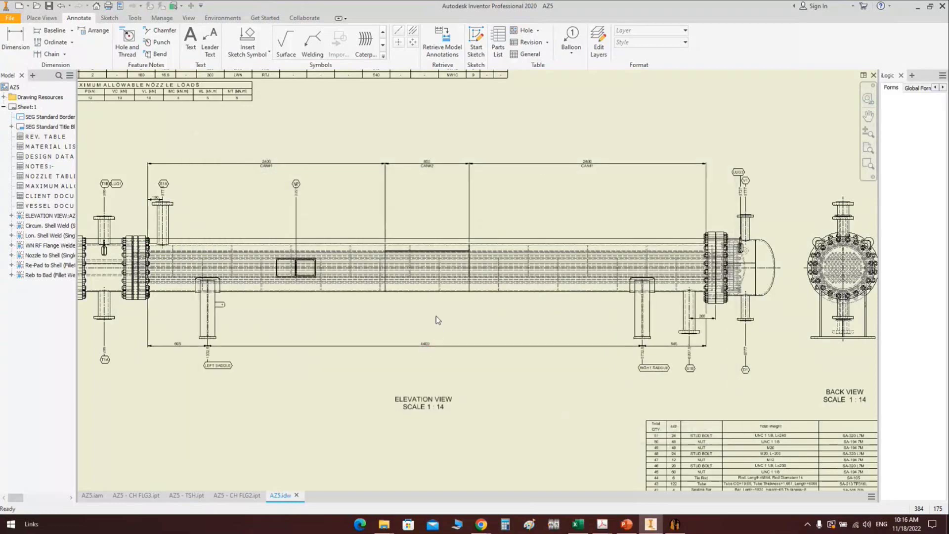
# Bring up the hand-sketched flange PDF in Adobe Acrobat
pyautogui.scroll(-5, 404, 322)
pyautogui.scroll(3, 404, 322)
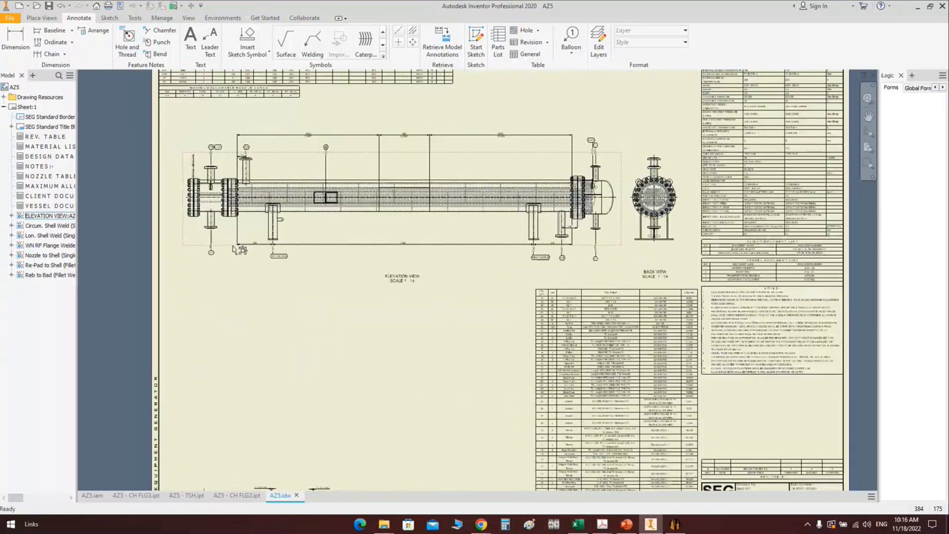
pyautogui.moveTo(609, 531)
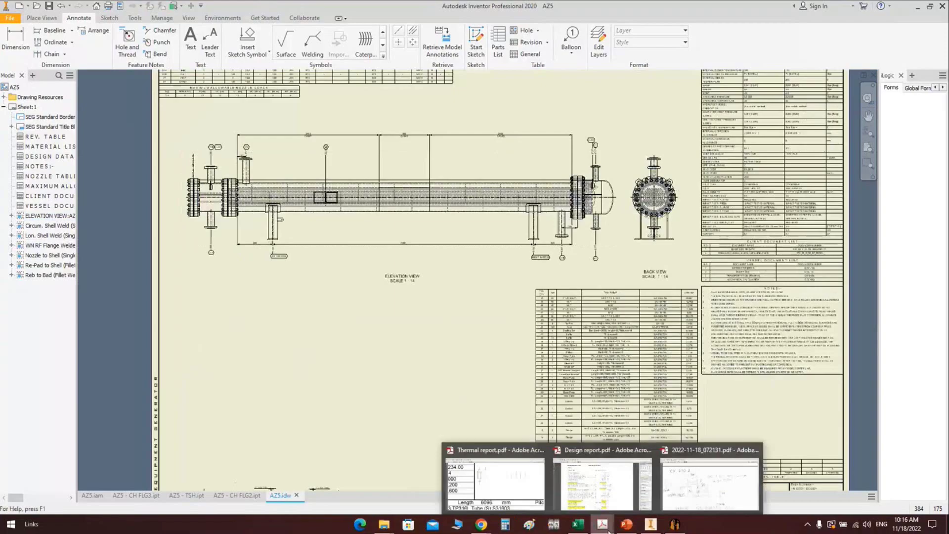
pyautogui.click(710, 481)
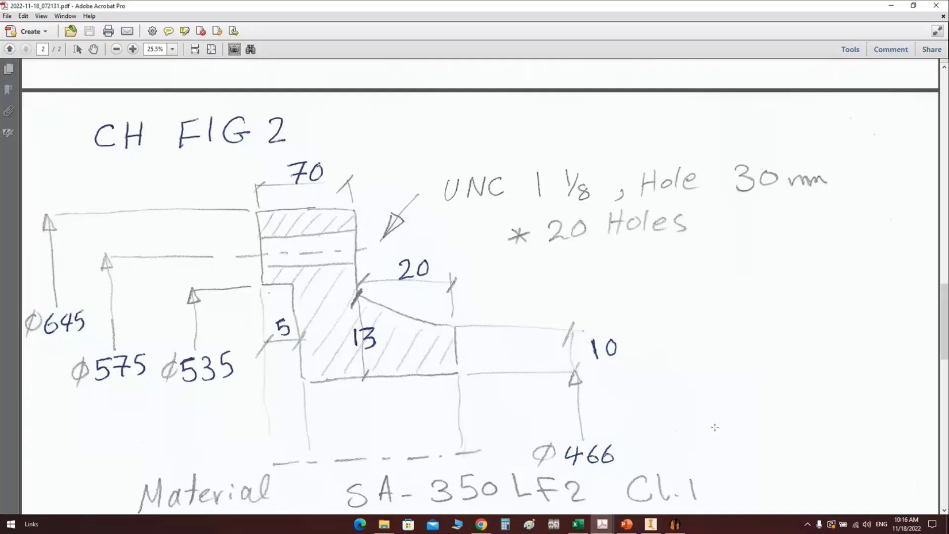
# Leave Acrobat and return to the AZ5 drawing in Inventor
pyautogui.hotkey('alt', 'Tab')
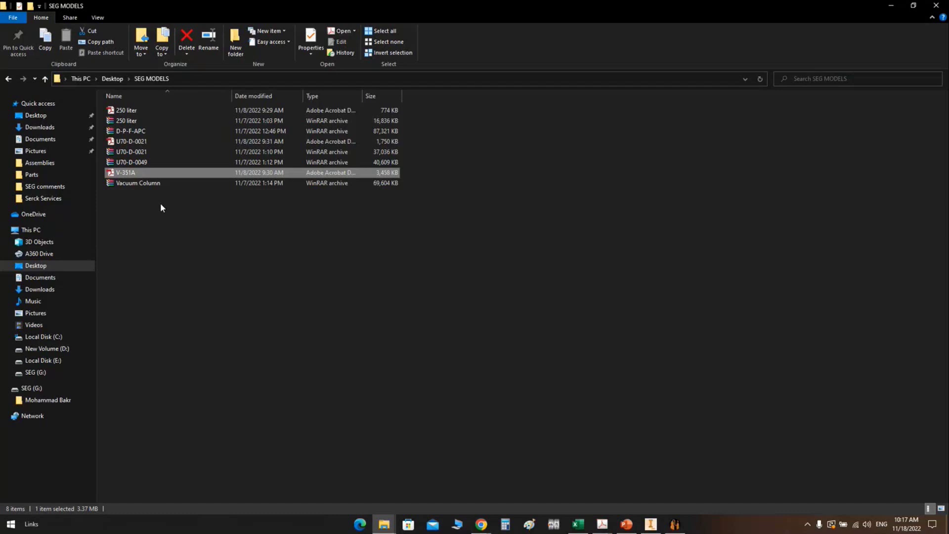
pyautogui.click(651, 523)
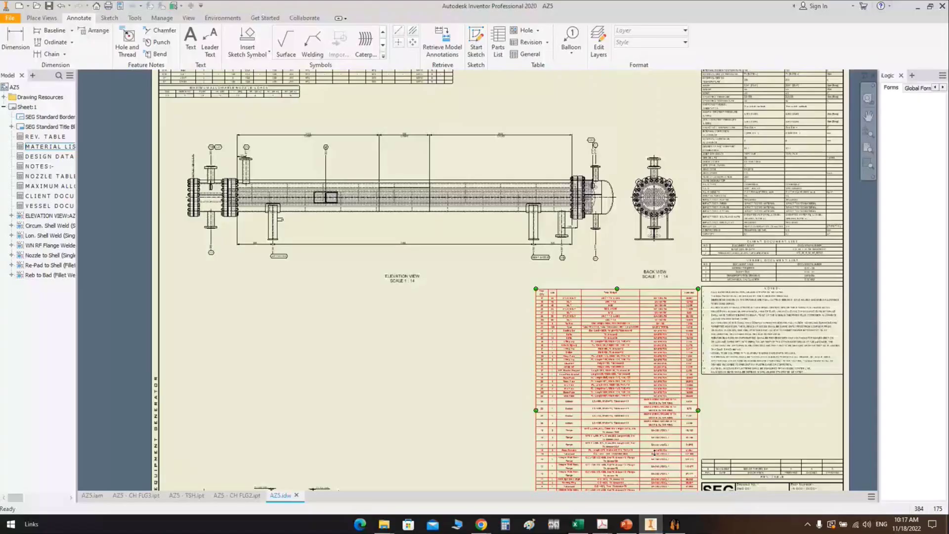